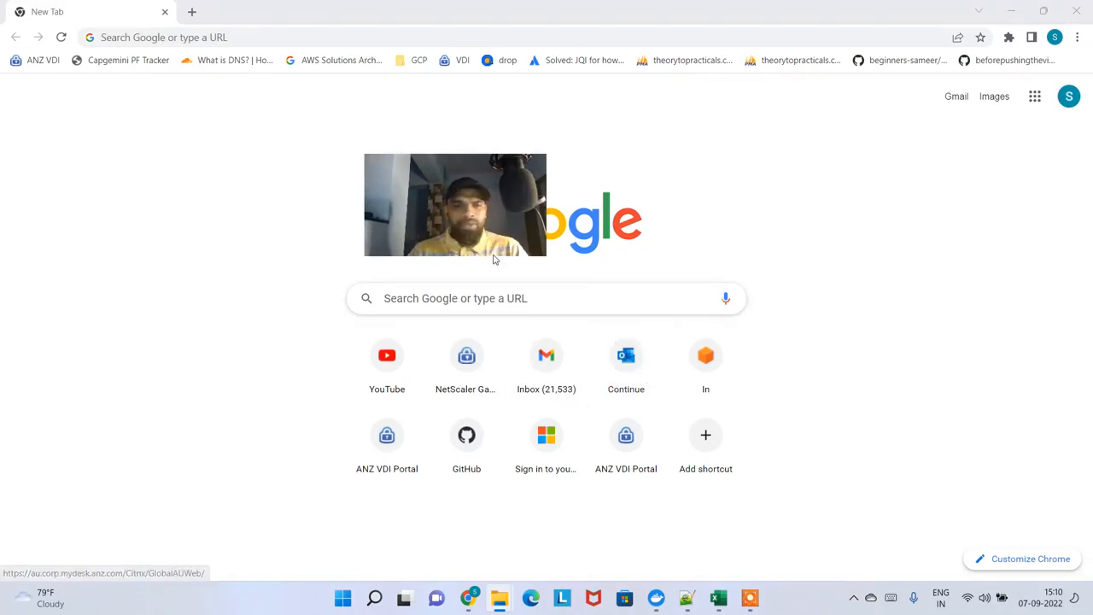
Go to aws.amazon.com and open the AWS Management Console home page
{"action": "left_click_drag", "start_coordinate": [494, 201], "coordinate": [1004, 574]}
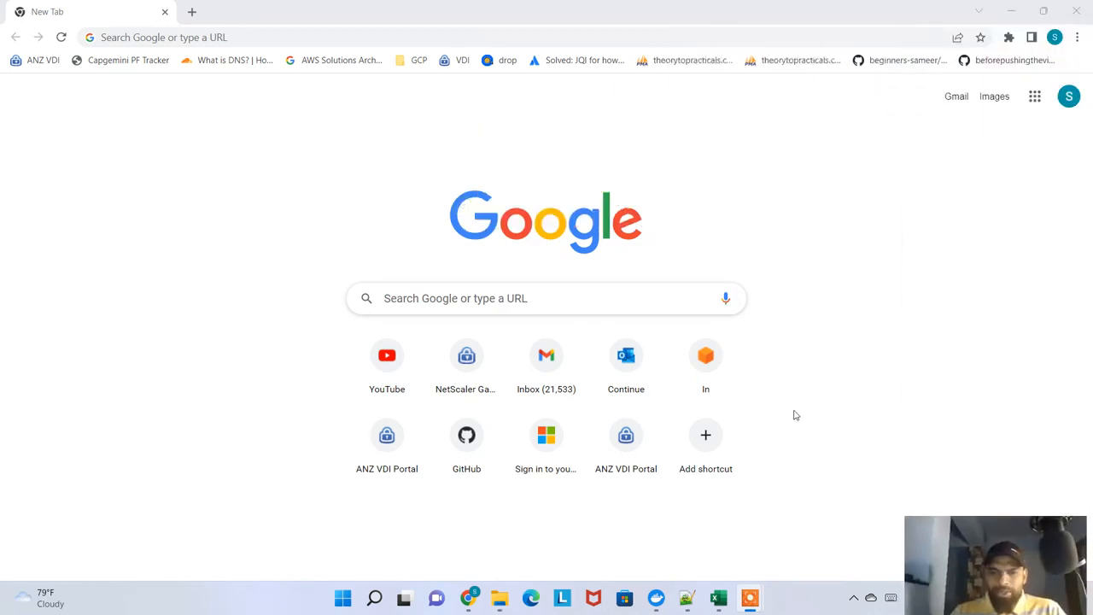
{"action": "left_click", "coordinate": [285, 38]}
{"action": "type", "text": "aws.amazon.com"}
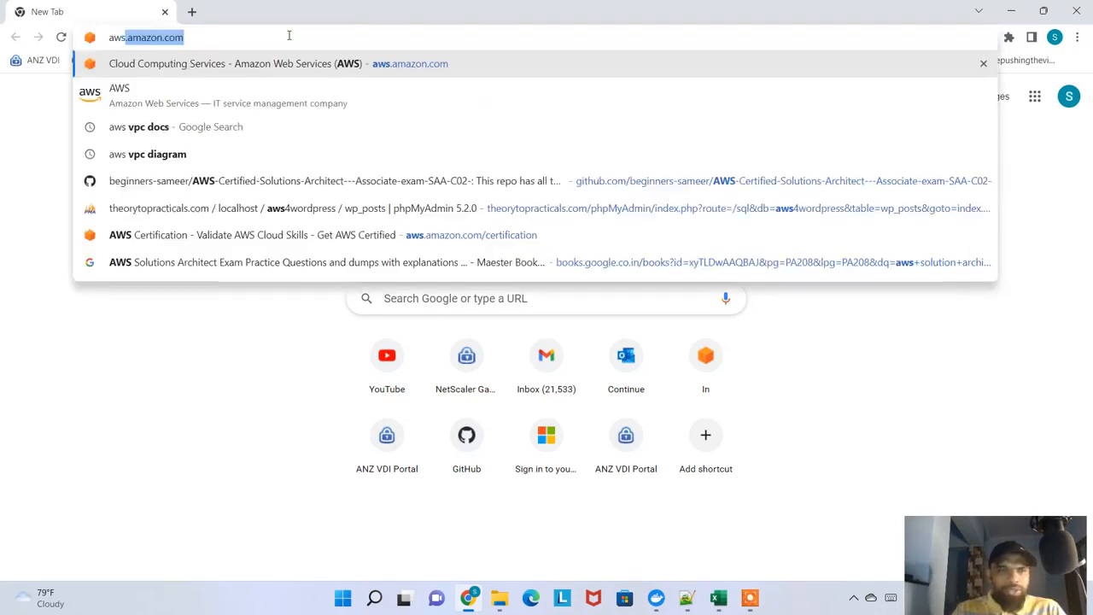
{"action": "key", "text": "Return"}
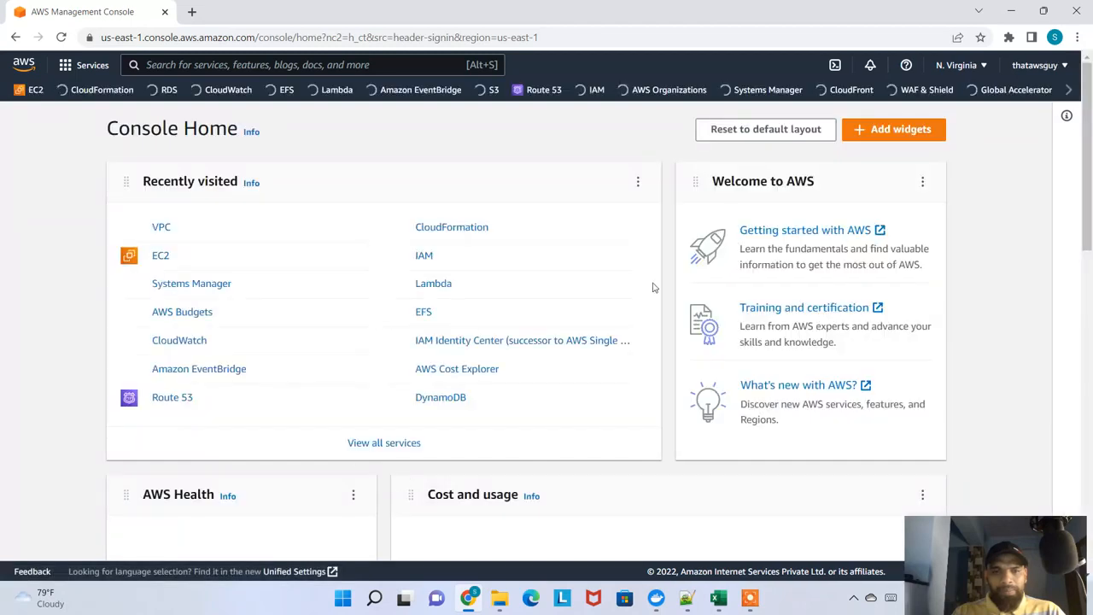
Open the EC2 dashboard and list the running instances in the US East (N. Virginia) region
{"action": "left_click", "coordinate": [981, 68]}
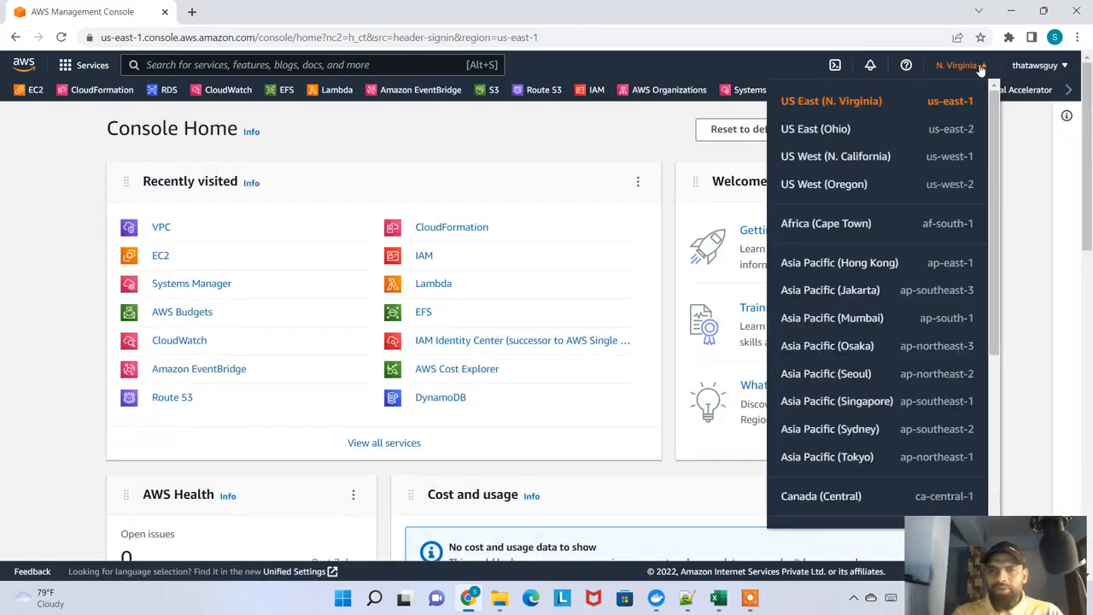
{"action": "left_click", "coordinate": [981, 68]}
{"action": "left_click", "coordinate": [160, 258]}
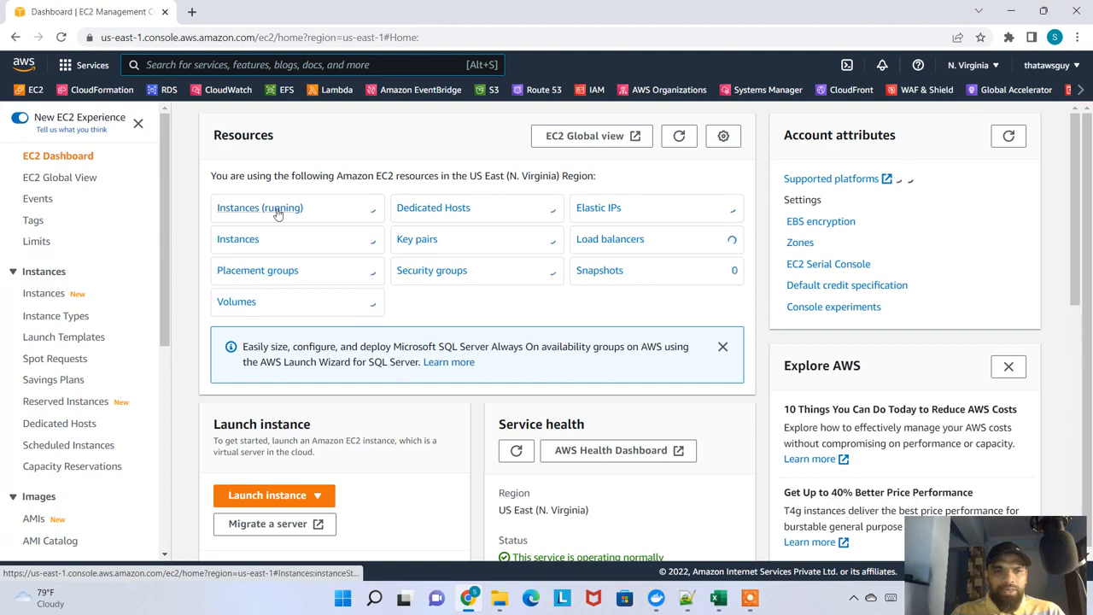
{"action": "left_click", "coordinate": [278, 207]}
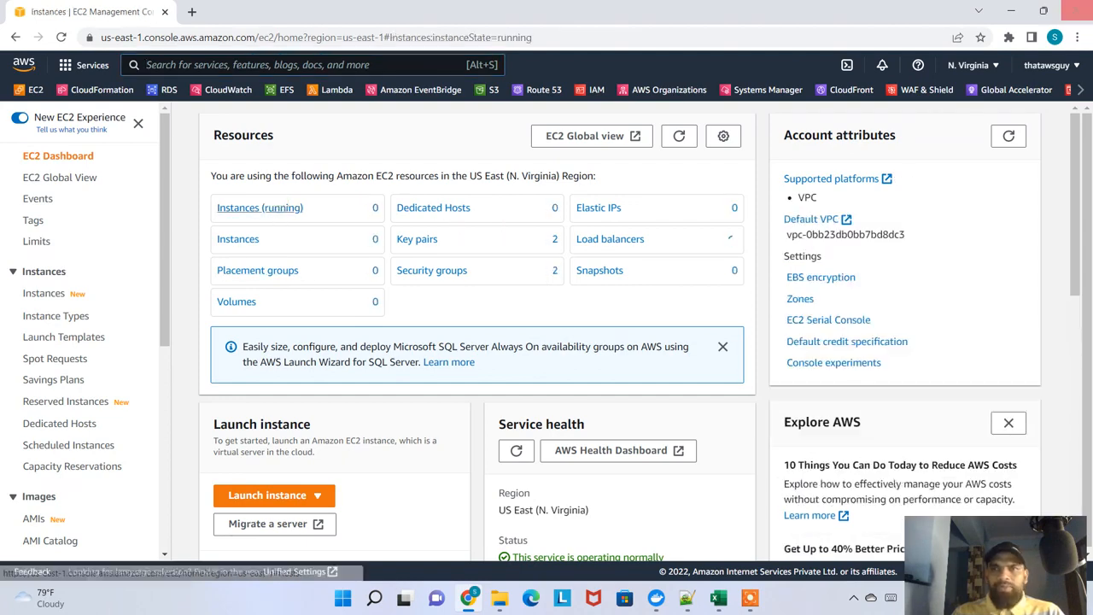
{"action": "left_click", "coordinate": [750, 599]}
{"action": "left_click", "coordinate": [798, 538]}
{"action": "left_click", "coordinate": [732, 594]}
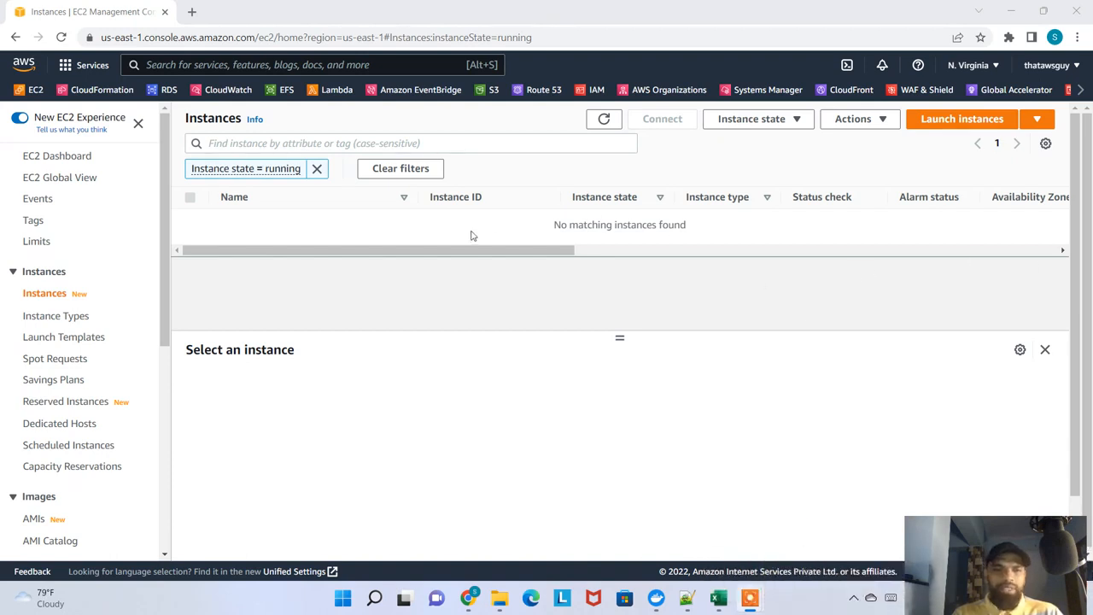
Remove the "Instance state = running" filter from the EC2 instances list
{"action": "left_click", "coordinate": [316, 170]}
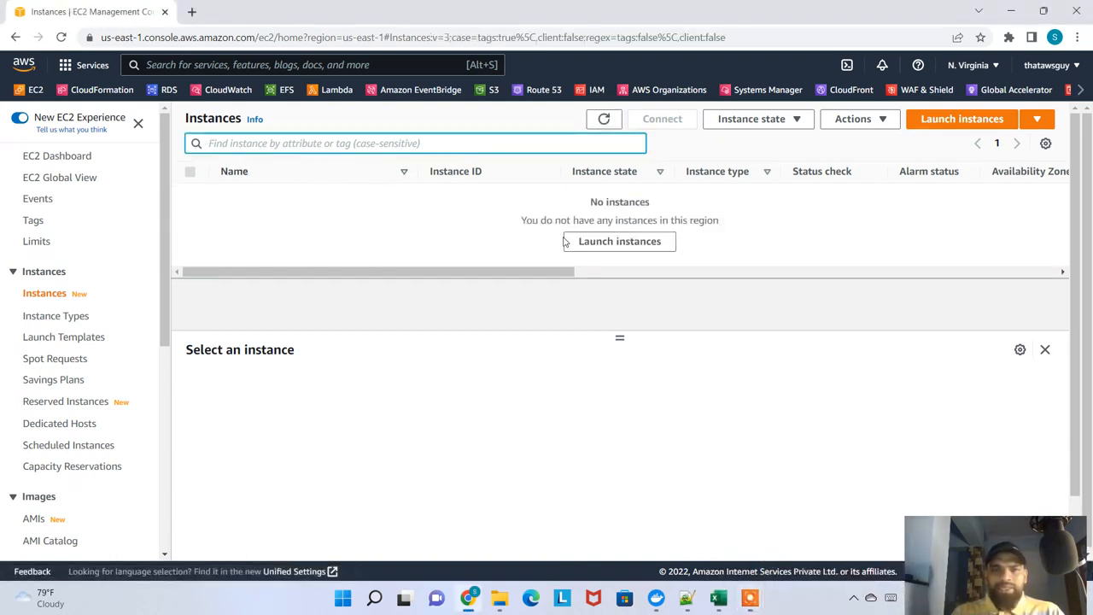
{"action": "left_click_drag", "start_coordinate": [536, 273], "coordinate": [544, 273]}
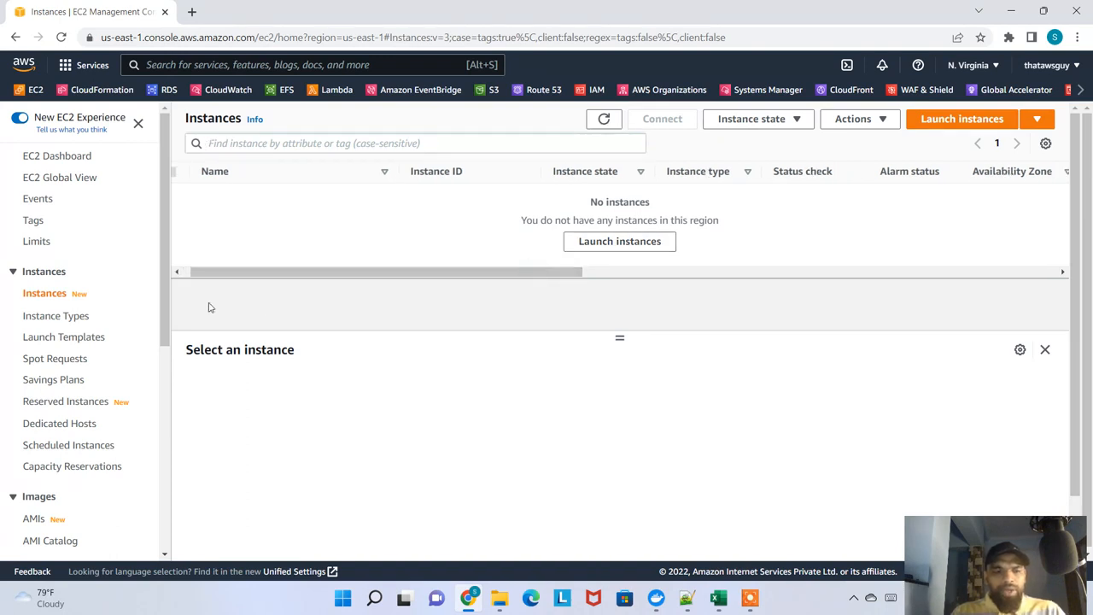
{"action": "scroll", "coordinate": [53, 316], "scroll_direction": "down", "scroll_amount": 5}
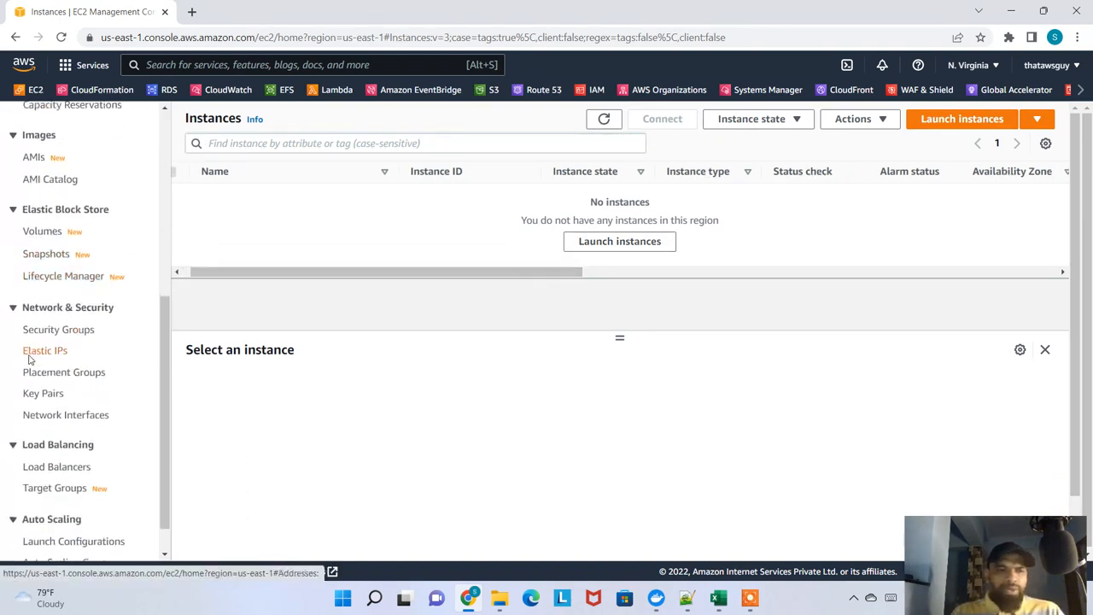
{"action": "scroll", "coordinate": [112, 311], "scroll_direction": "up", "scroll_amount": 6}
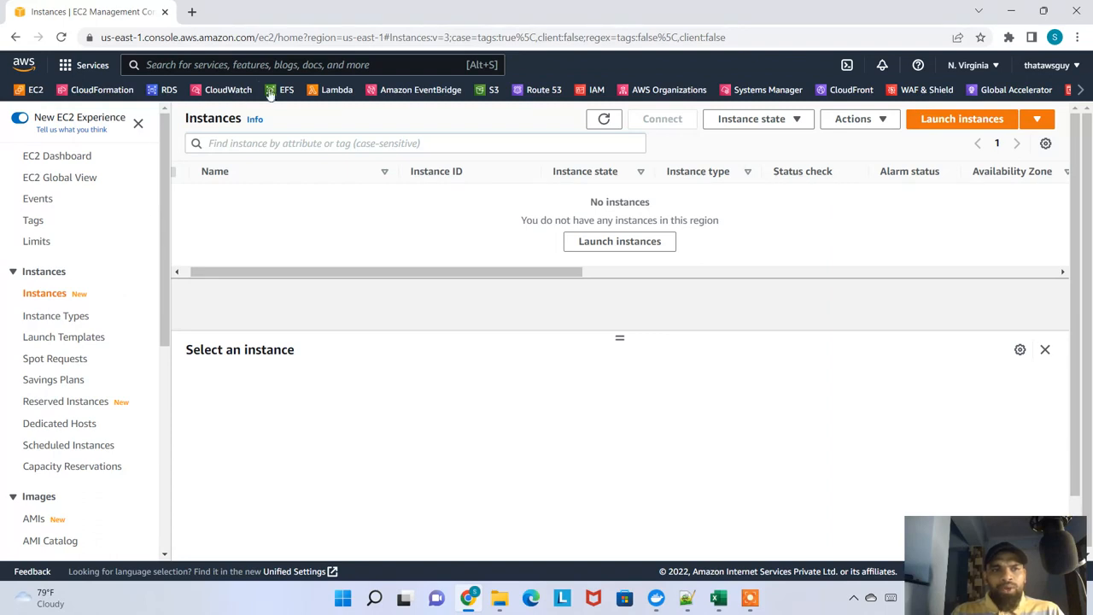
Open the VPC dashboard and choose Asia Pacific (Hong Kong) as the region
{"action": "left_click", "coordinate": [1079, 90]}
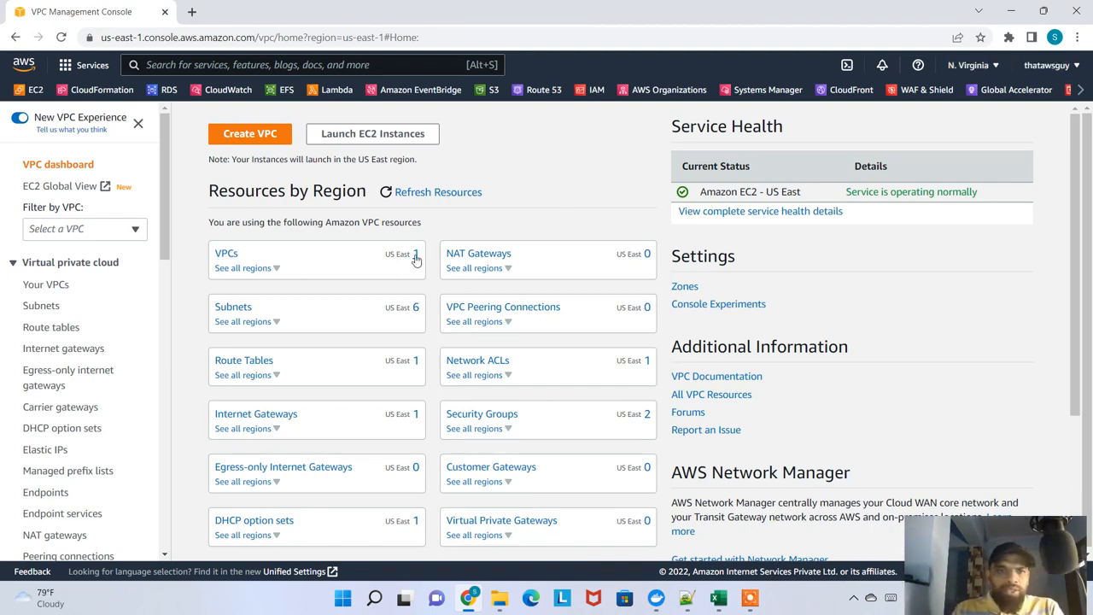
{"action": "left_click", "coordinate": [993, 66]}
{"action": "left_click", "coordinate": [859, 263]}
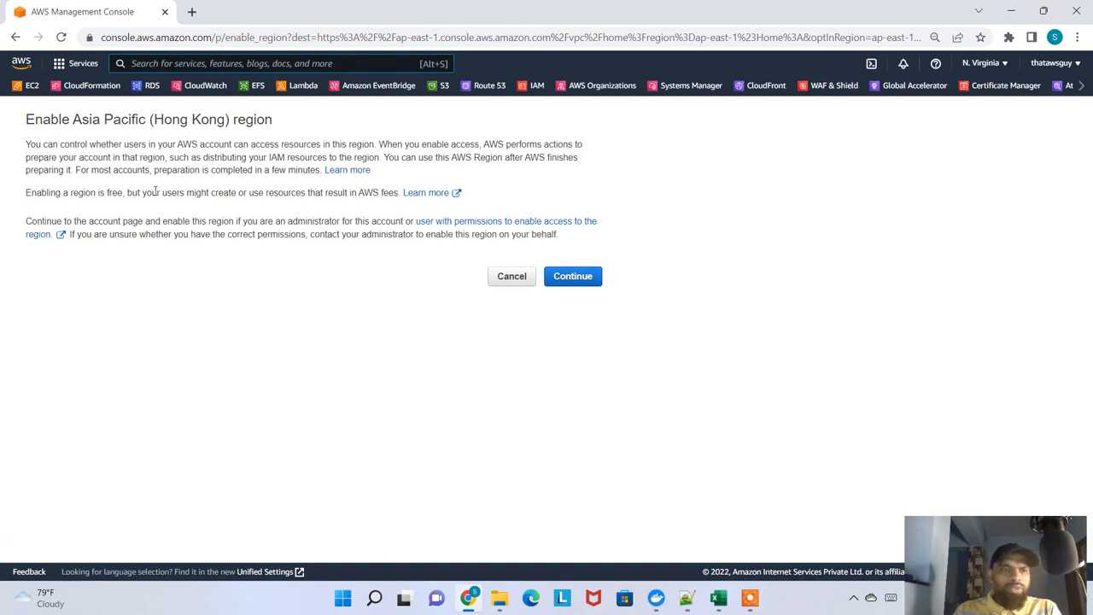
Read the notice about enabling the Hong Kong region and continue to the account's AWS Regions settings
{"action": "left_click_drag", "start_coordinate": [156, 190], "coordinate": [326, 193]}
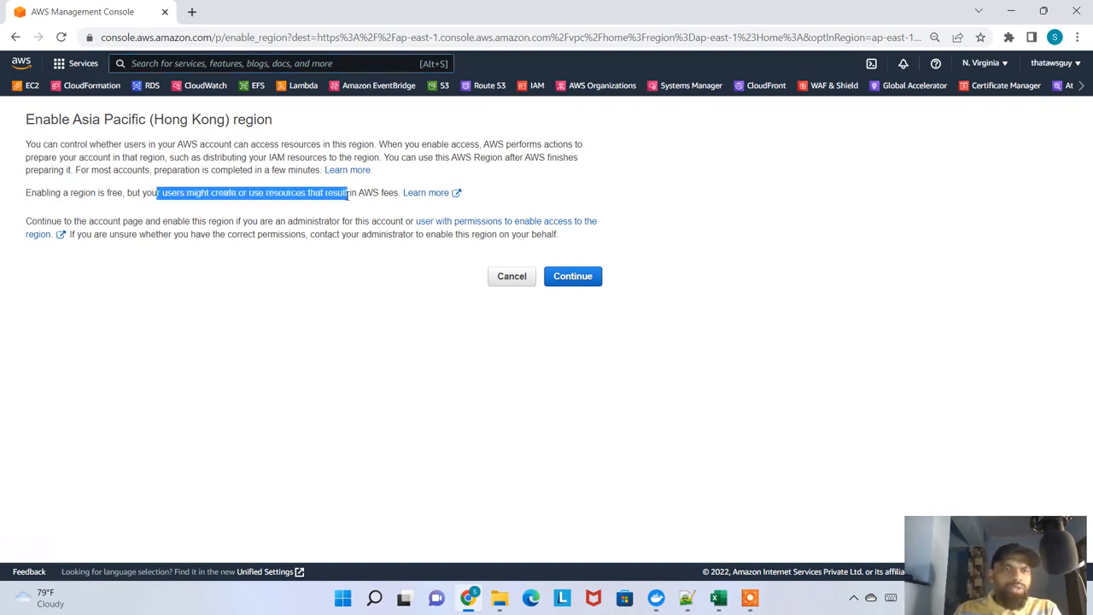
{"action": "left_click", "coordinate": [391, 305]}
{"action": "left_click", "coordinate": [583, 277]}
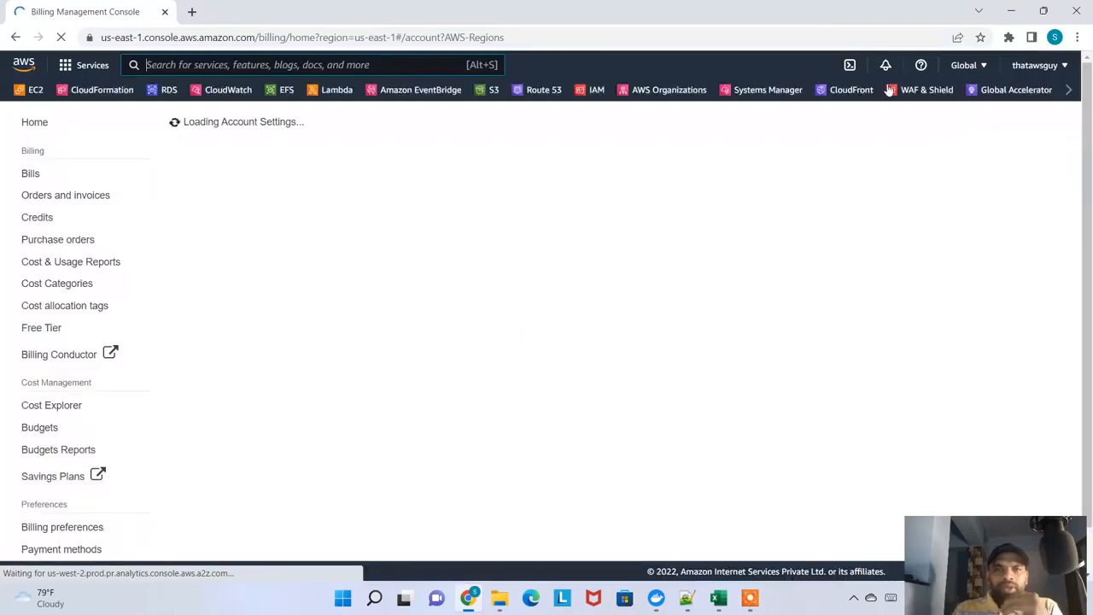
Examine the AWS Regions section of the account page for which regions are disabled or enabled by default
{"action": "left_click", "coordinate": [978, 73]}
{"action": "left_click", "coordinate": [978, 73]}
{"action": "scroll", "coordinate": [222, 229], "scroll_direction": "up", "scroll_amount": 9}
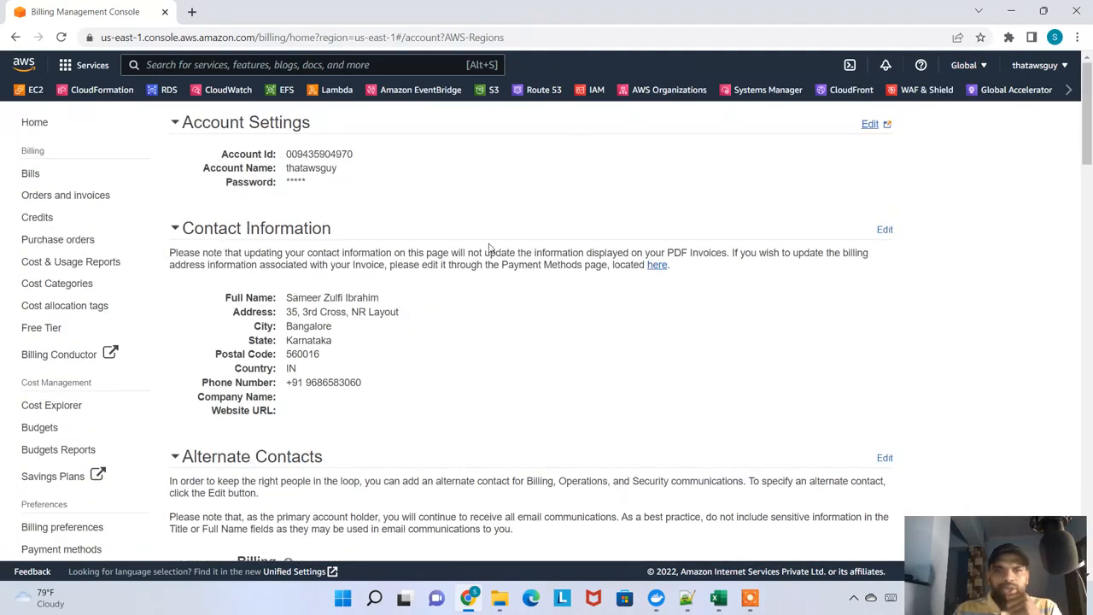
{"action": "scroll", "coordinate": [489, 252], "scroll_direction": "down", "scroll_amount": 10}
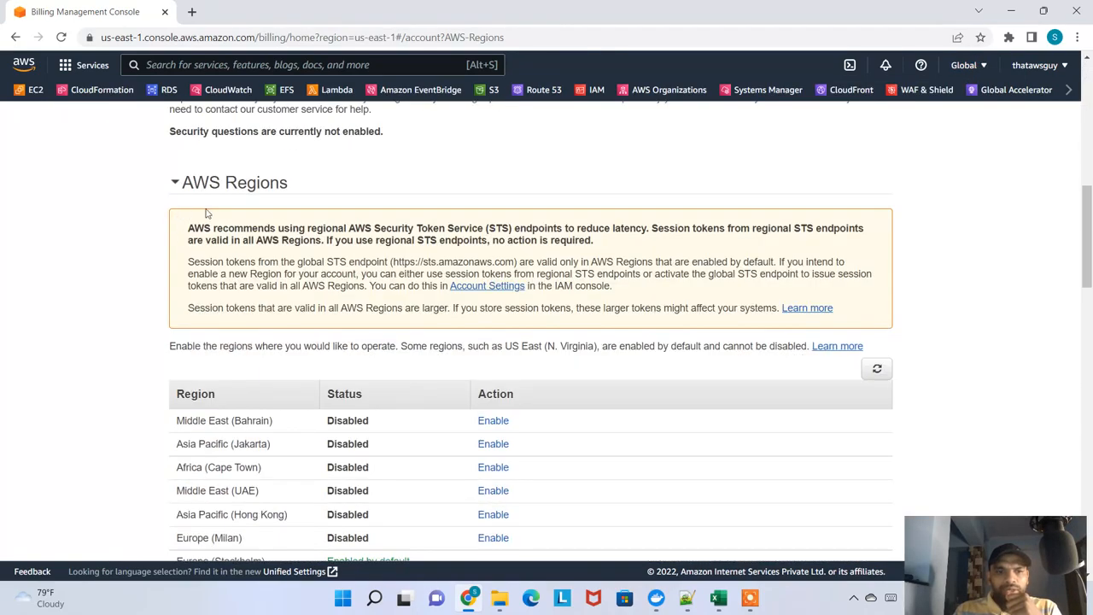
{"action": "scroll", "coordinate": [380, 293], "scroll_direction": "down", "scroll_amount": 2}
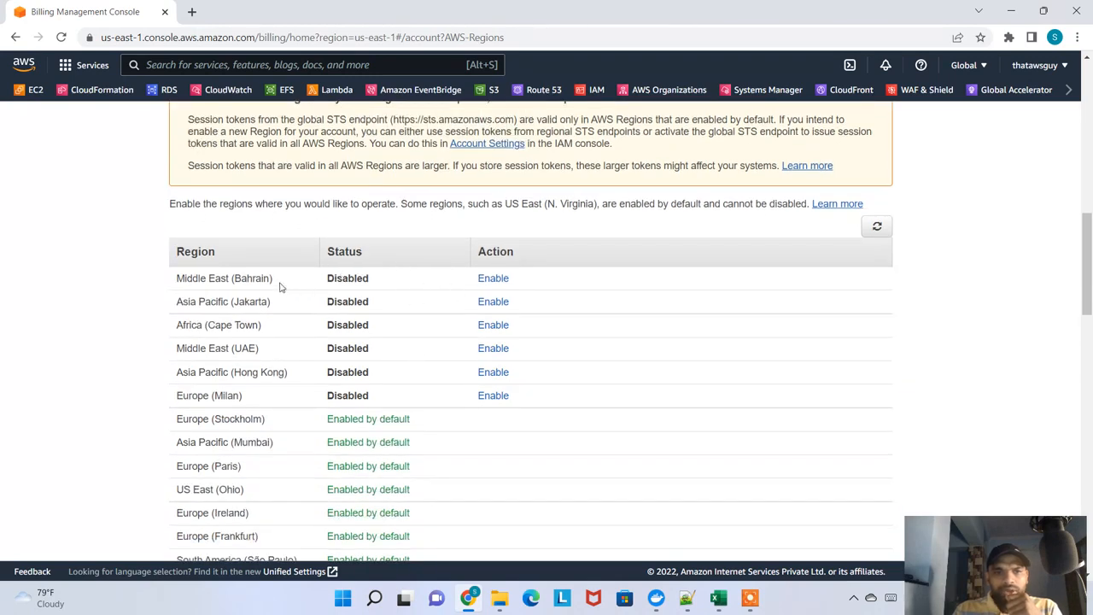
{"action": "left_click_drag", "start_coordinate": [229, 298], "coordinate": [184, 282]}
{"action": "left_click", "coordinate": [226, 338]}
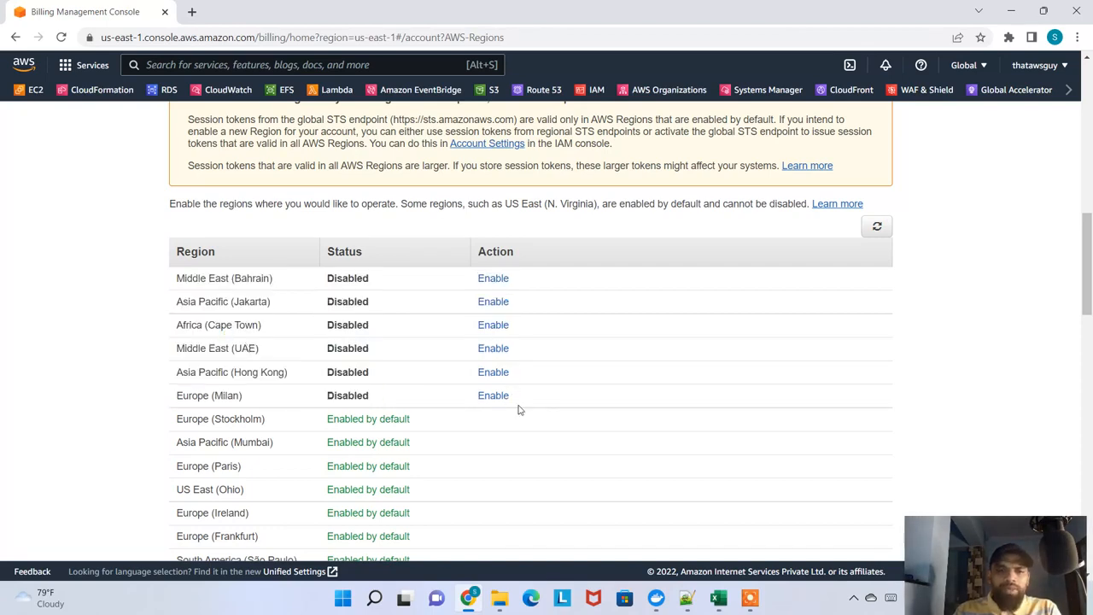
{"action": "scroll", "coordinate": [513, 399], "scroll_direction": "down", "scroll_amount": 2}
{"action": "scroll", "coordinate": [504, 403], "scroll_direction": "up", "scroll_amount": 3}
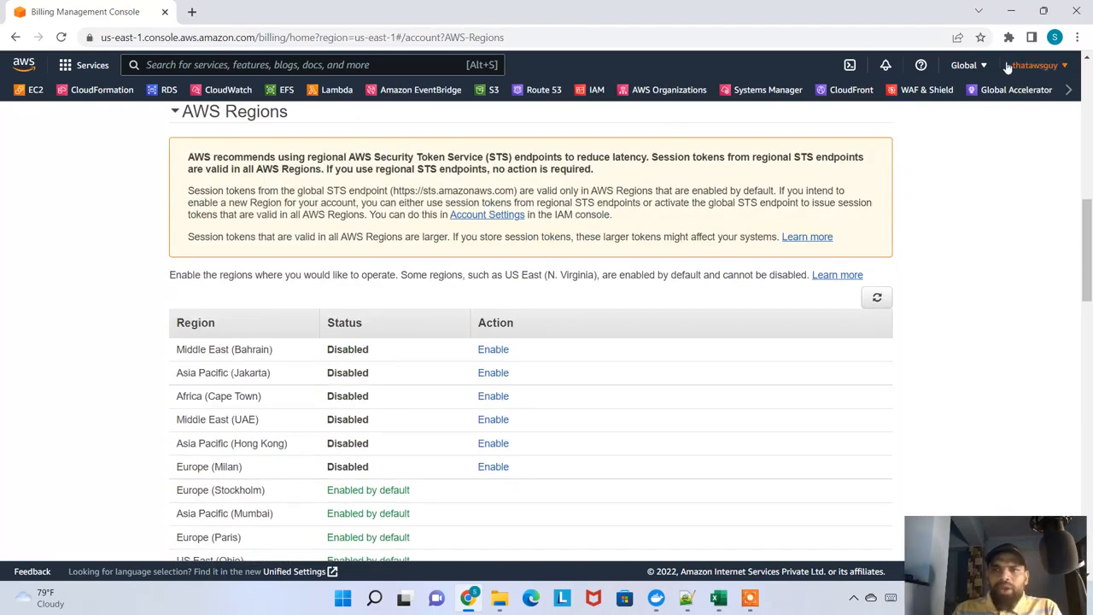
{"action": "left_click", "coordinate": [963, 67]}
{"action": "left_click", "coordinate": [1017, 179]}
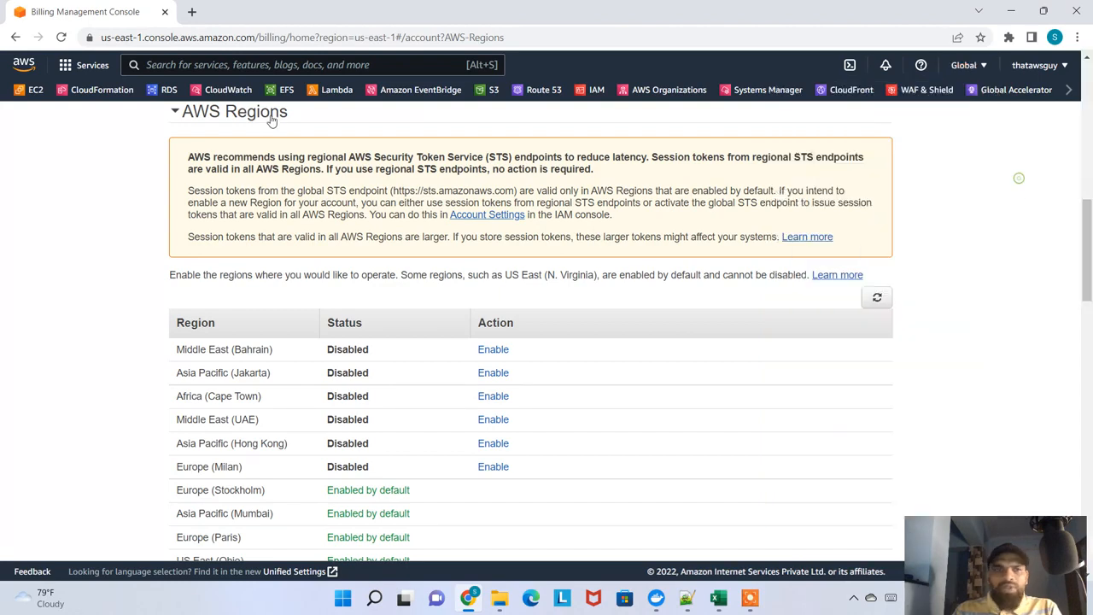
From the VPC dashboard, choose the Asia Pacific (Hong Kong) region again and continue to the account's AWS Regions settings
{"action": "left_click", "coordinate": [1068, 90]}
{"action": "left_click", "coordinate": [1060, 90]}
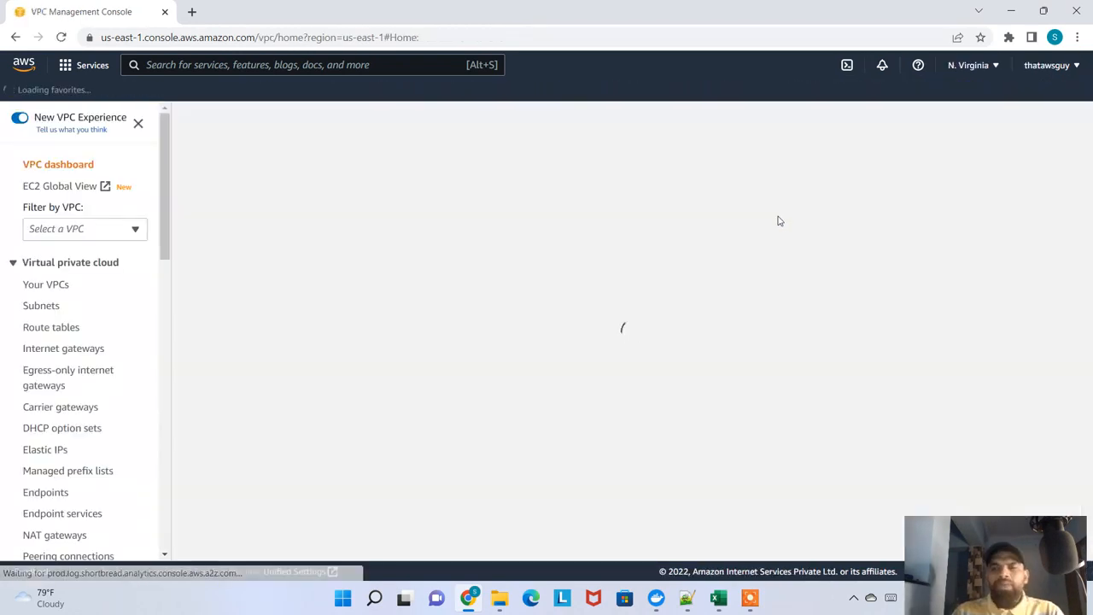
{"action": "left_click", "coordinate": [970, 64]}
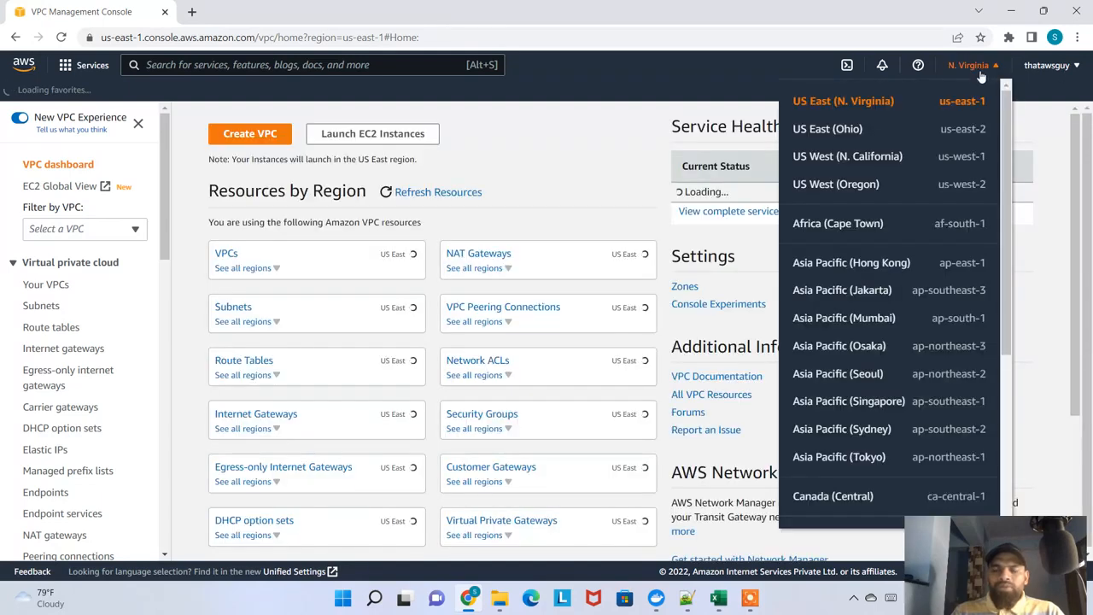
{"action": "left_click", "coordinate": [839, 262]}
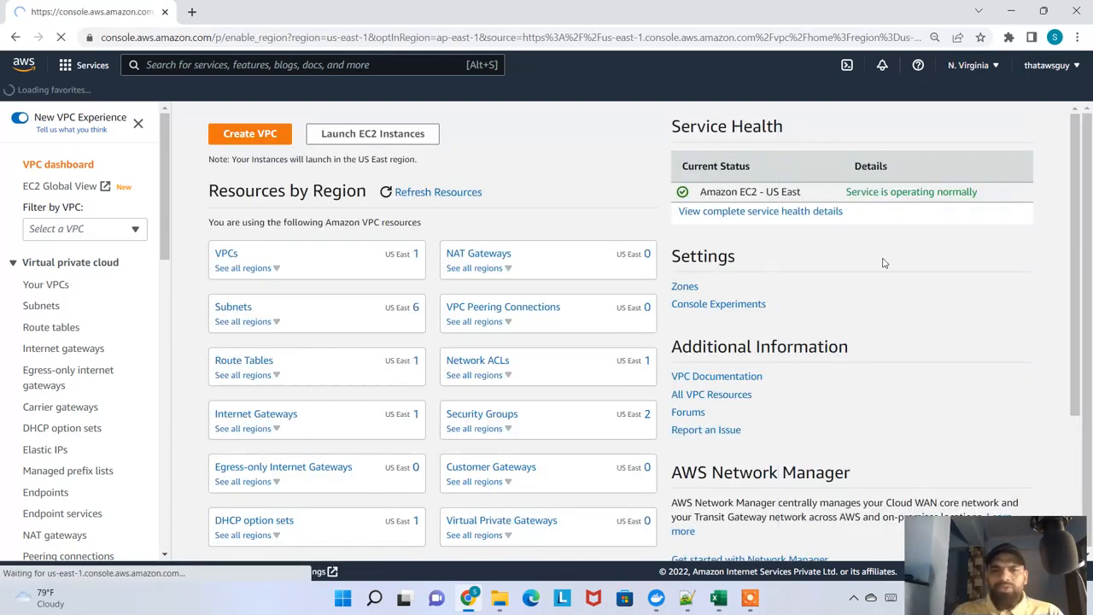
{"action": "left_click", "coordinate": [573, 279]}
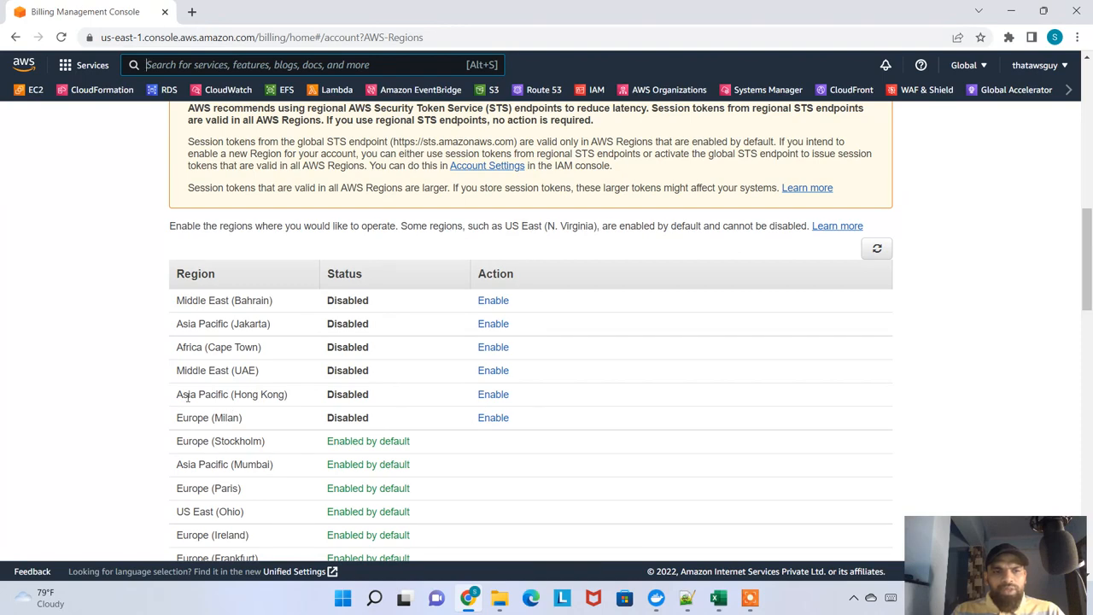
Enable the Asia Pacific (Hong Kong) region for the account and check its status
{"action": "left_click_drag", "start_coordinate": [188, 398], "coordinate": [395, 399]}
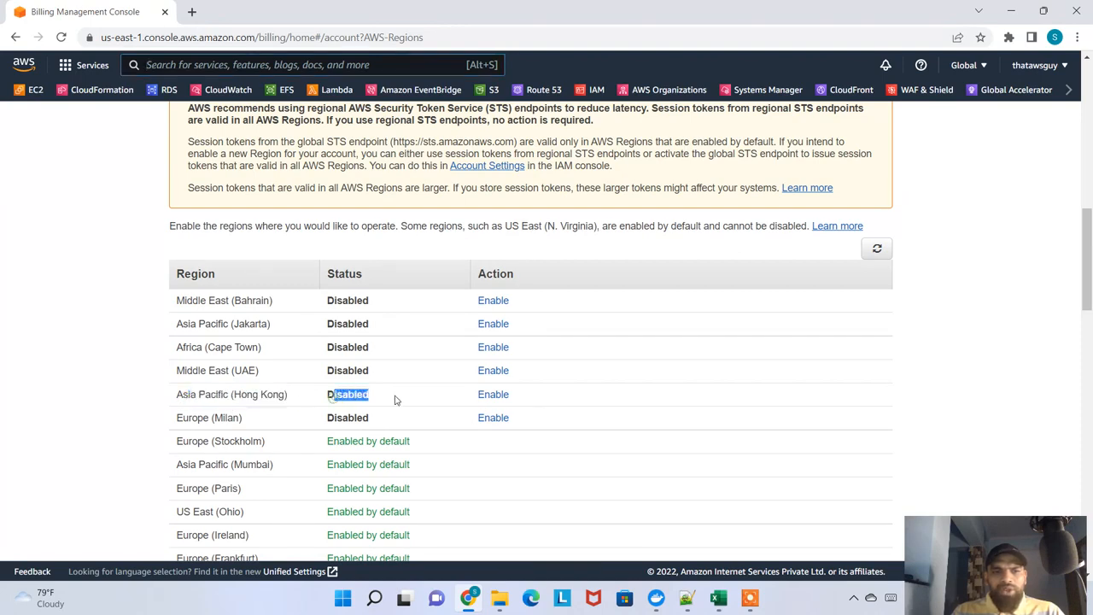
{"action": "left_click", "coordinate": [485, 395]}
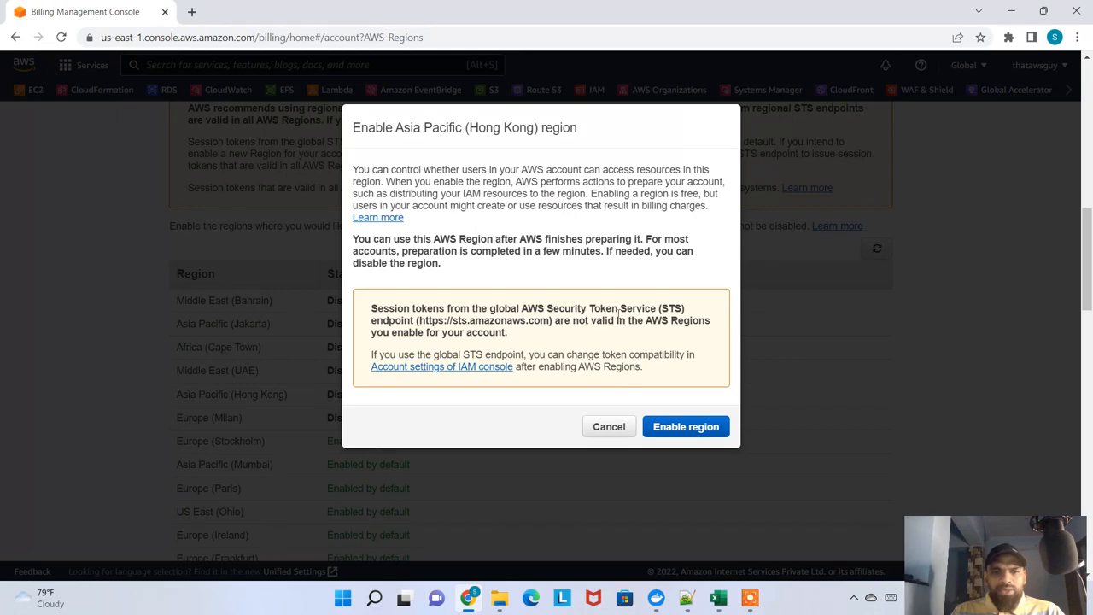
{"action": "left_click", "coordinate": [694, 433]}
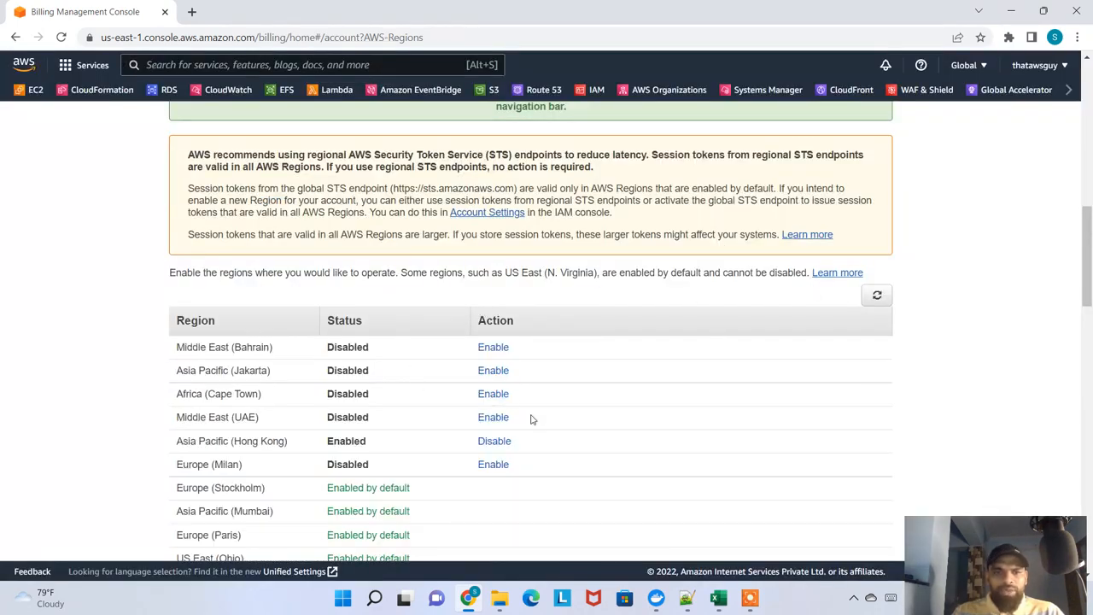
{"action": "left_click_drag", "start_coordinate": [232, 443], "coordinate": [362, 443]}
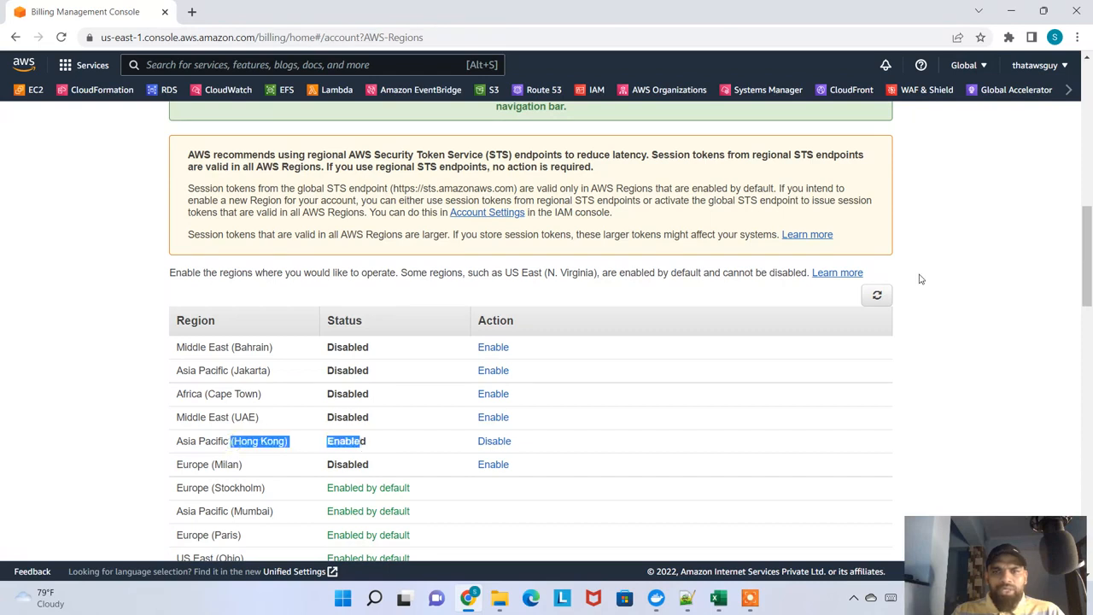
Return to the VPC dashboard and try to switch to the Asia Pacific (Hong Kong) region
{"action": "left_click", "coordinate": [969, 69]}
{"action": "left_click", "coordinate": [1071, 93]}
{"action": "left_click", "coordinate": [1070, 93]}
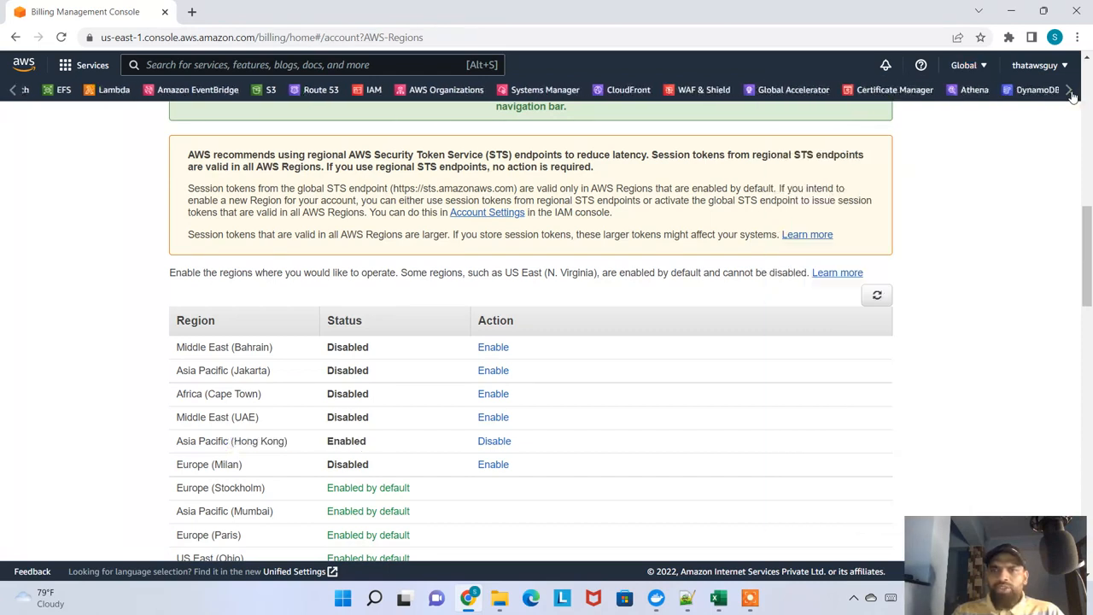
{"action": "left_click", "coordinate": [1070, 93]}
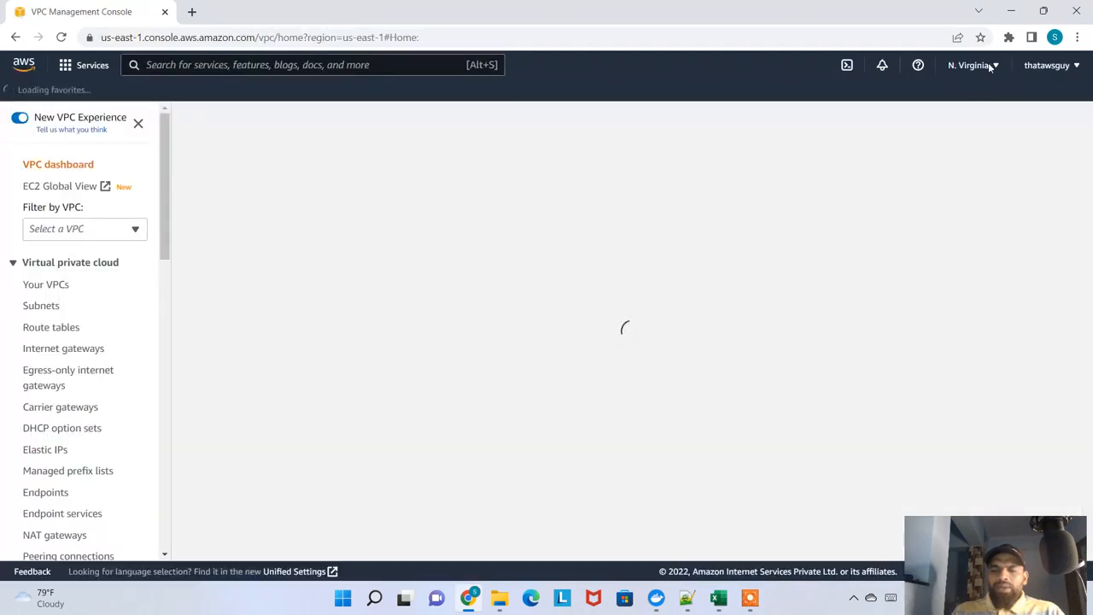
{"action": "left_click", "coordinate": [990, 67]}
{"action": "left_click", "coordinate": [986, 65]}
{"action": "left_click", "coordinate": [986, 66]}
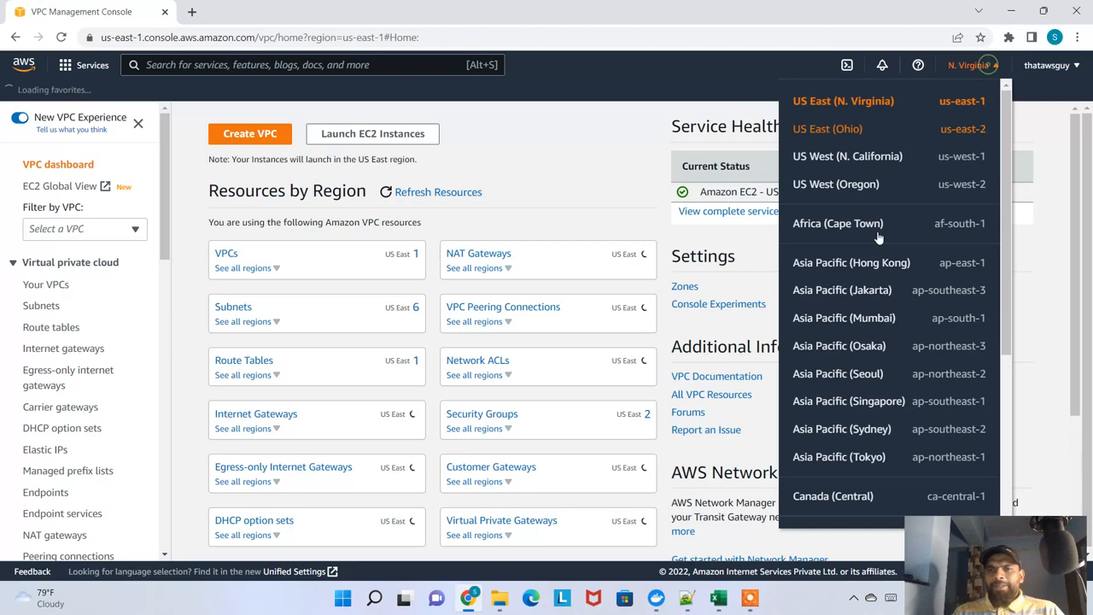
{"action": "left_click", "coordinate": [841, 264]}
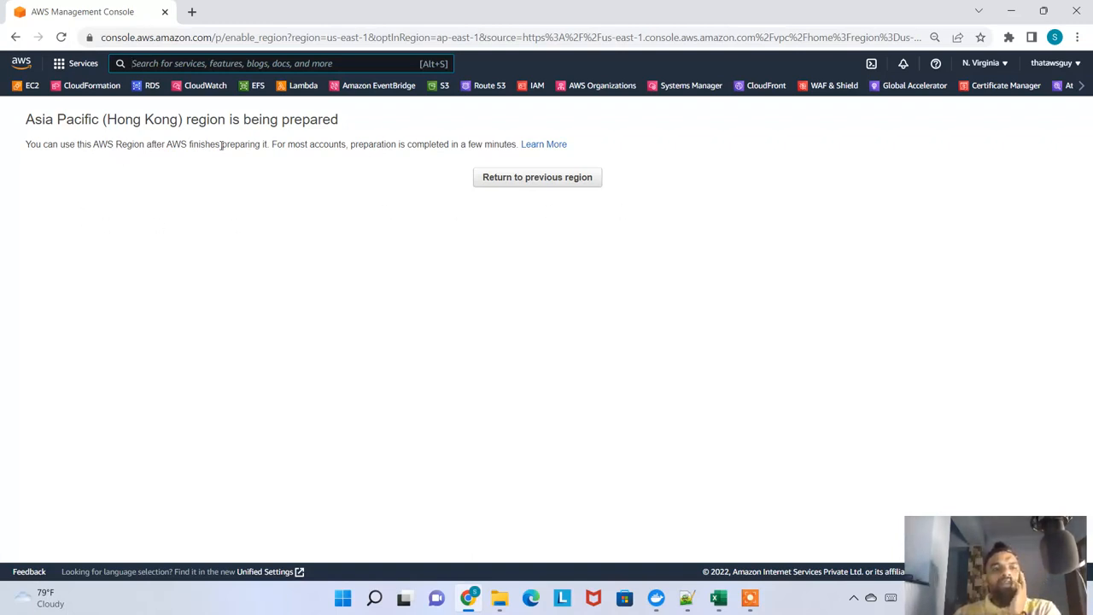
{"action": "left_click_drag", "start_coordinate": [338, 146], "coordinate": [461, 161]}
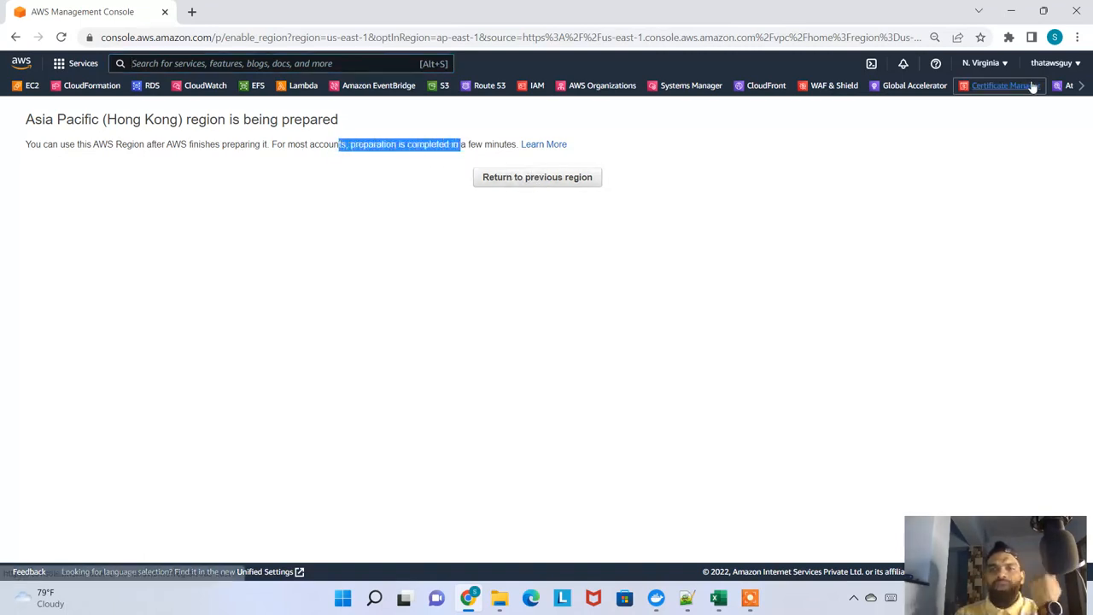
Switch the console to the Asia Pacific (Mumbai) region and open the account settings page
{"action": "left_click", "coordinate": [986, 65]}
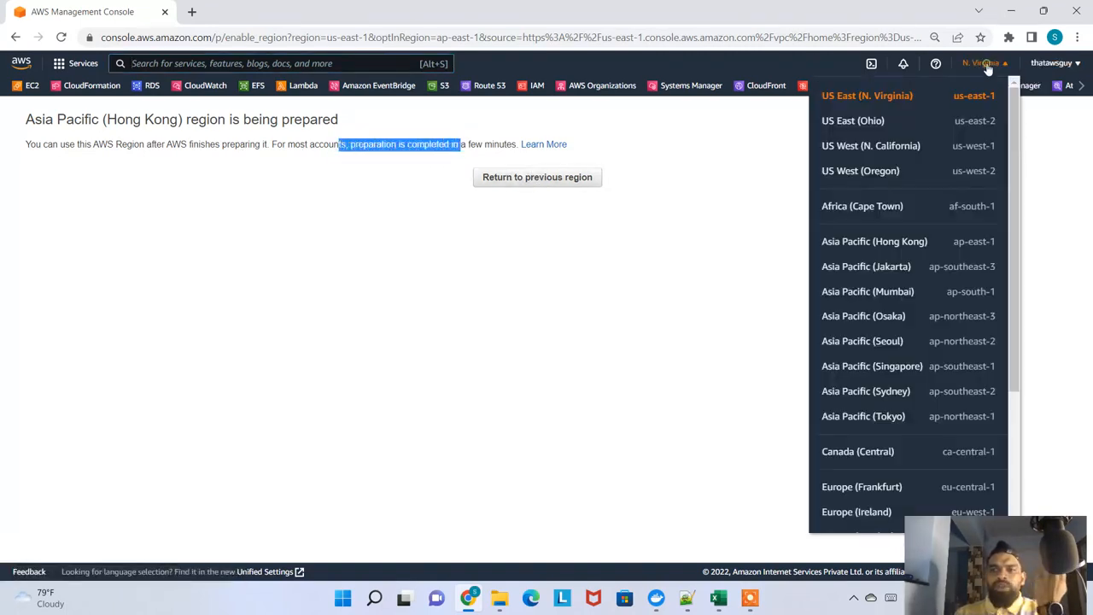
{"action": "left_click", "coordinate": [896, 292]}
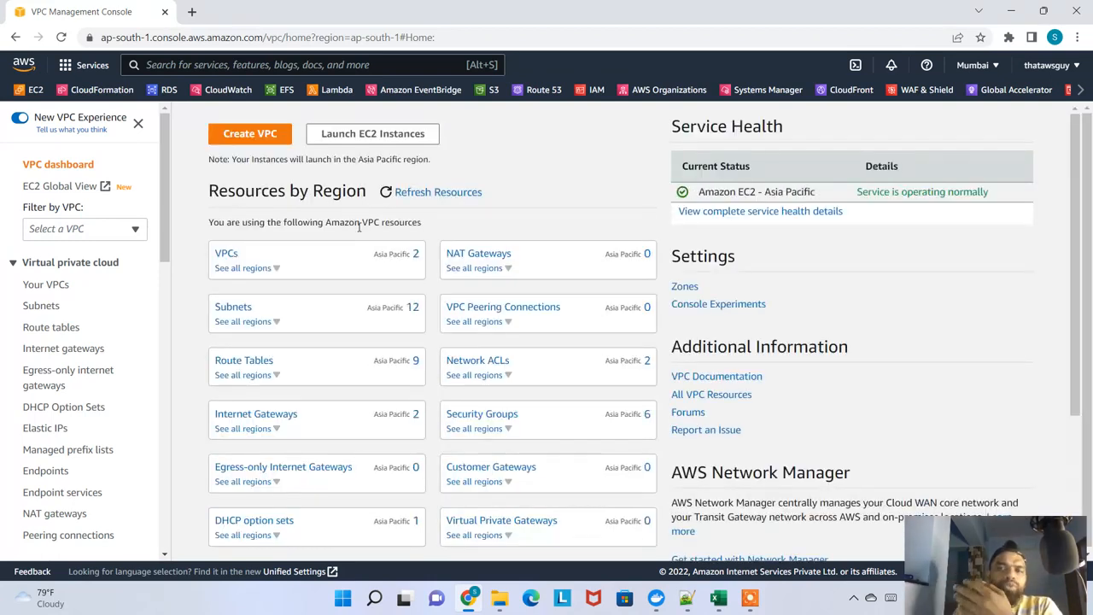
{"action": "left_click", "coordinate": [1057, 68]}
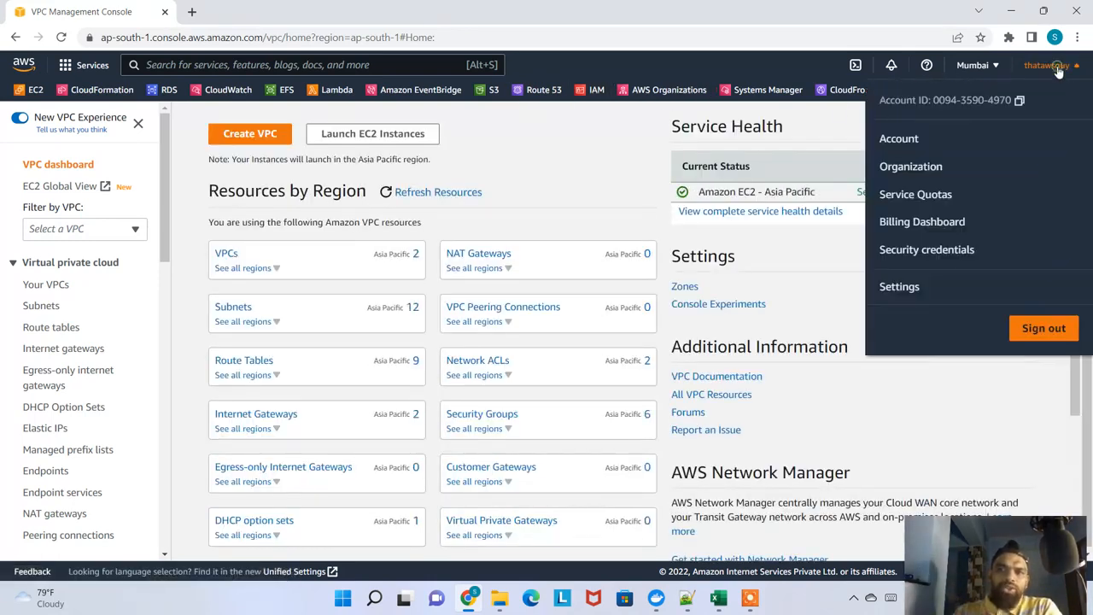
{"action": "left_click", "coordinate": [898, 140]}
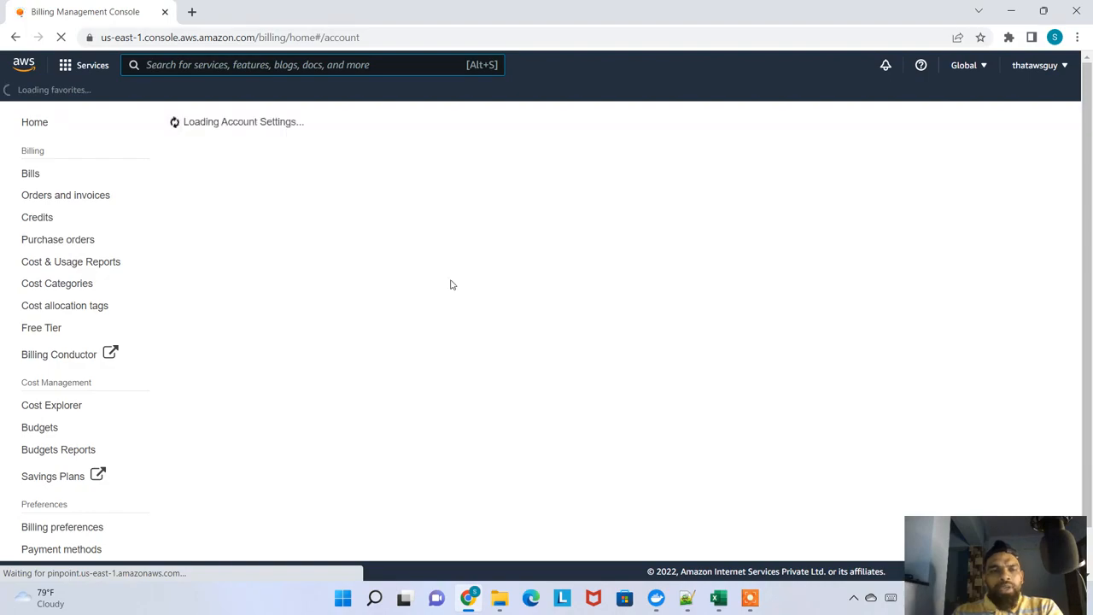
Examine the AWS Regions table on the account page for the regions that are enabled by default
{"action": "scroll", "coordinate": [442, 286], "scroll_direction": "down", "scroll_amount": 3}
{"action": "scroll", "coordinate": [442, 281], "scroll_direction": "up", "scroll_amount": 3}
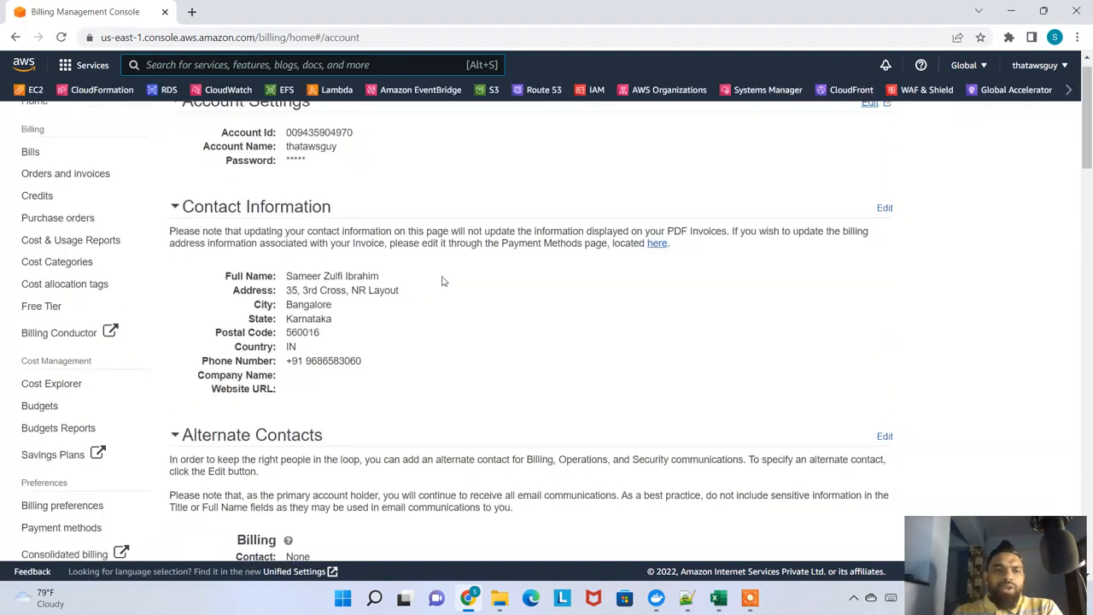
{"action": "scroll", "coordinate": [442, 281], "scroll_direction": "down", "scroll_amount": 8}
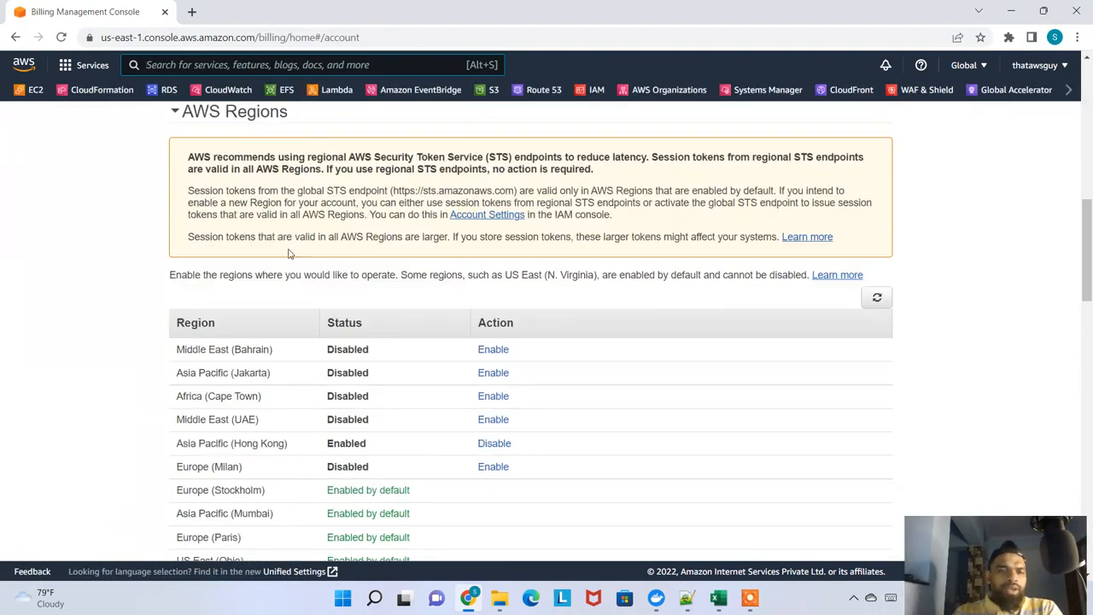
{"action": "scroll", "coordinate": [288, 253], "scroll_direction": "up", "scroll_amount": 2}
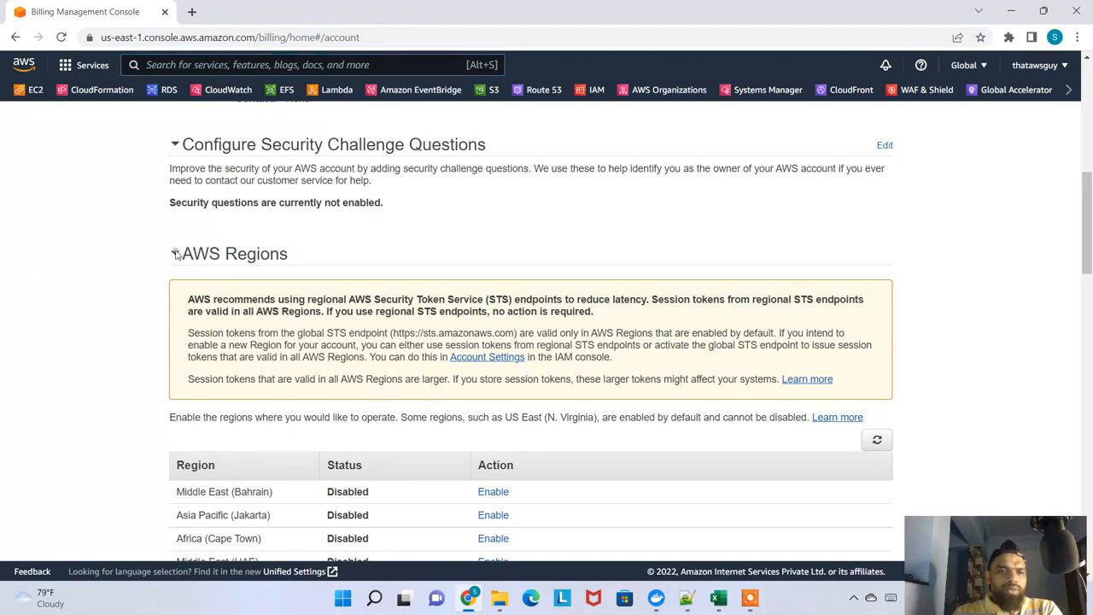
{"action": "scroll", "coordinate": [237, 272], "scroll_direction": "down", "scroll_amount": 3}
{"action": "scroll", "coordinate": [235, 256], "scroll_direction": "up", "scroll_amount": 3}
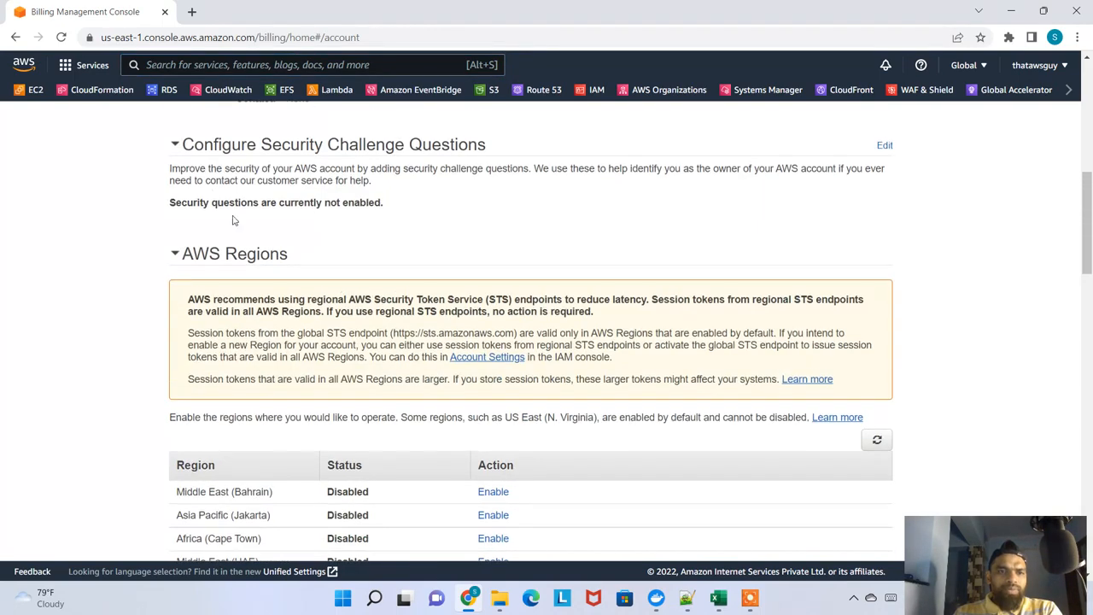
{"action": "scroll", "coordinate": [239, 269], "scroll_direction": "down", "scroll_amount": 2}
{"action": "scroll", "coordinate": [367, 324], "scroll_direction": "down", "scroll_amount": 1}
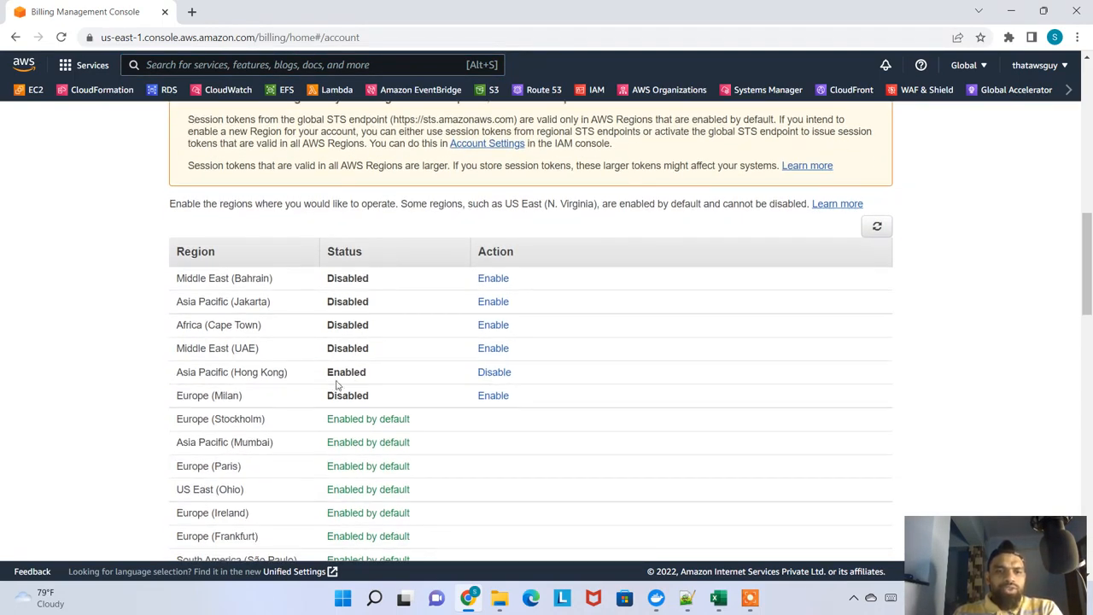
{"action": "scroll", "coordinate": [345, 360], "scroll_direction": "down", "scroll_amount": 1}
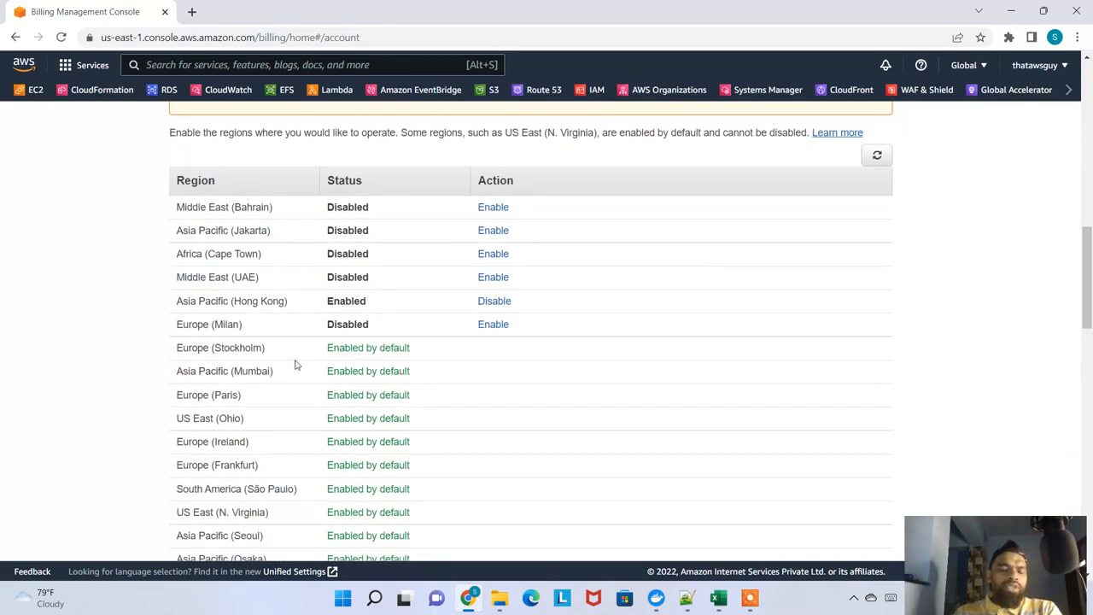
{"action": "scroll", "coordinate": [220, 365], "scroll_direction": "down", "scroll_amount": 1}
{"action": "left_click_drag", "start_coordinate": [178, 276], "coordinate": [452, 370]}
{"action": "scroll", "coordinate": [349, 391], "scroll_direction": "down", "scroll_amount": 4}
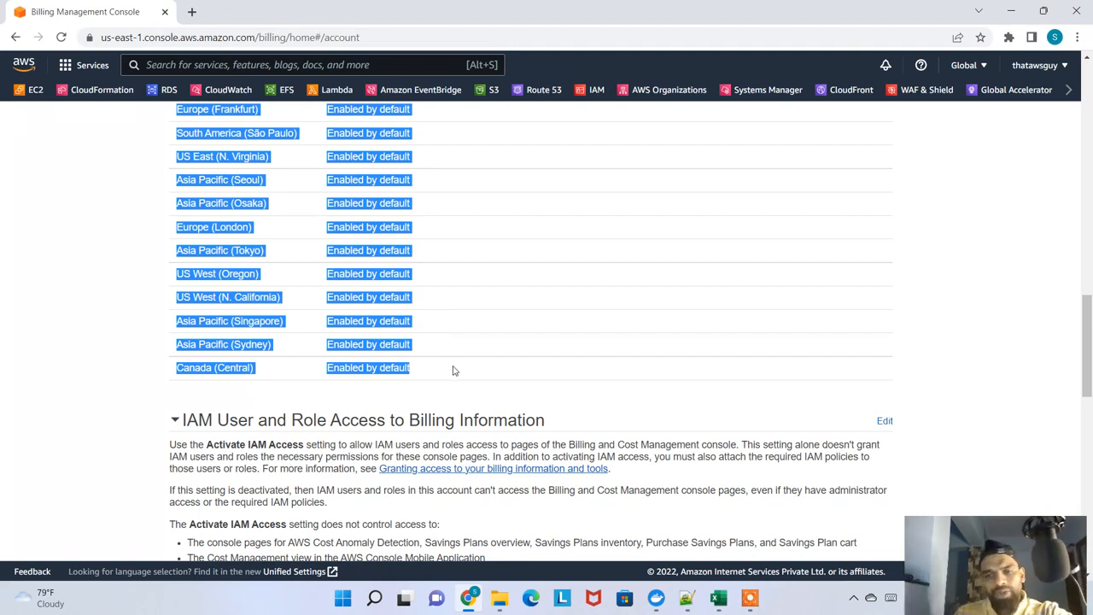
{"action": "scroll", "coordinate": [435, 354], "scroll_direction": "up", "scroll_amount": 4}
{"action": "scroll", "coordinate": [418, 351], "scroll_direction": "up", "scroll_amount": 2}
{"action": "left_click", "coordinate": [376, 384]}
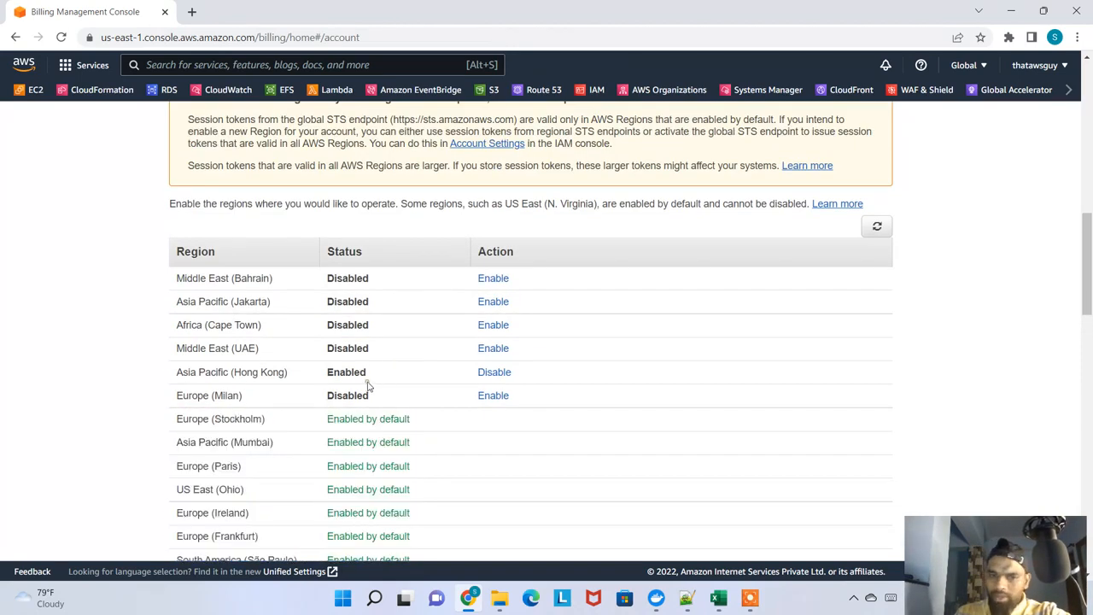
Review the regions that need manual enabling, from Asia Pacific (Jakarta) to Europe (Milan), in the AWS Regions table
{"action": "left_click_drag", "start_coordinate": [540, 398], "coordinate": [275, 306]}
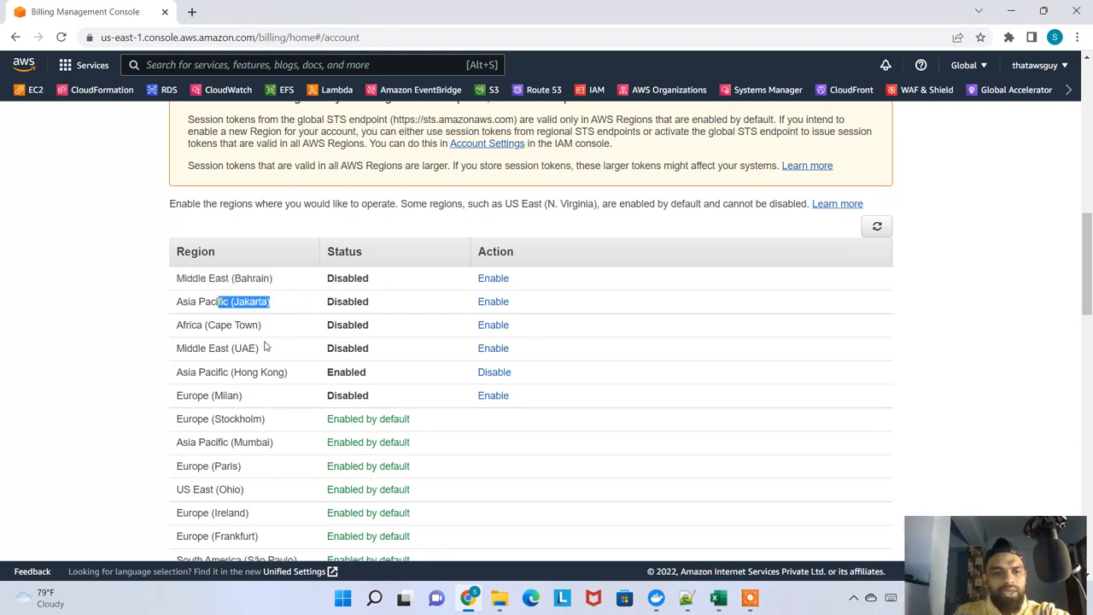
{"action": "left_click_drag", "start_coordinate": [210, 324], "coordinate": [261, 326]}
{"action": "left_click_drag", "start_coordinate": [208, 347], "coordinate": [324, 354]}
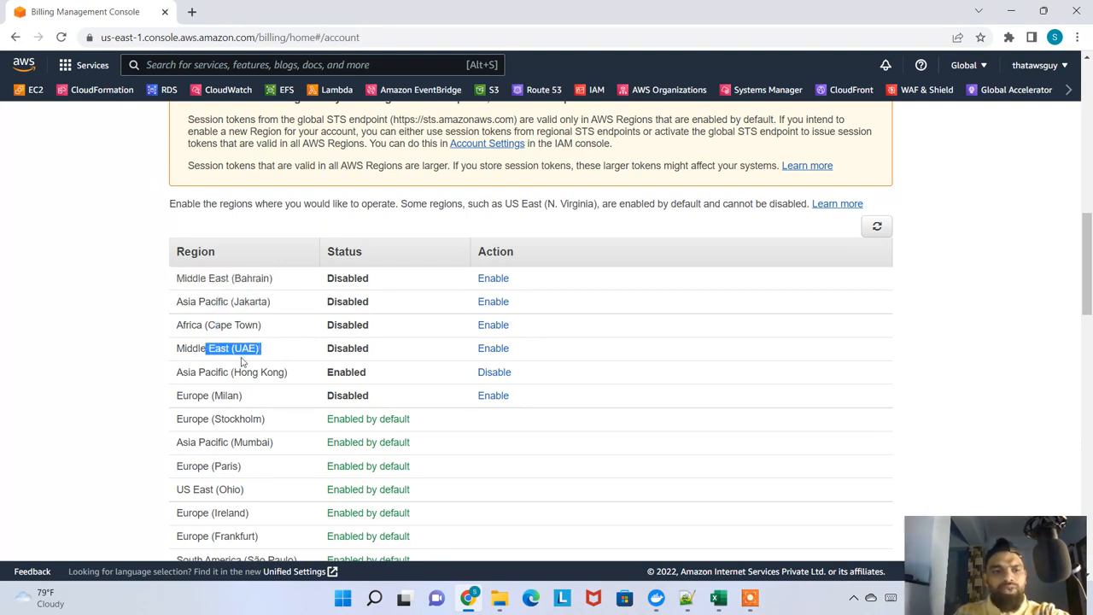
{"action": "left_click_drag", "start_coordinate": [168, 375], "coordinate": [183, 347]}
{"action": "left_click", "coordinate": [255, 405]}
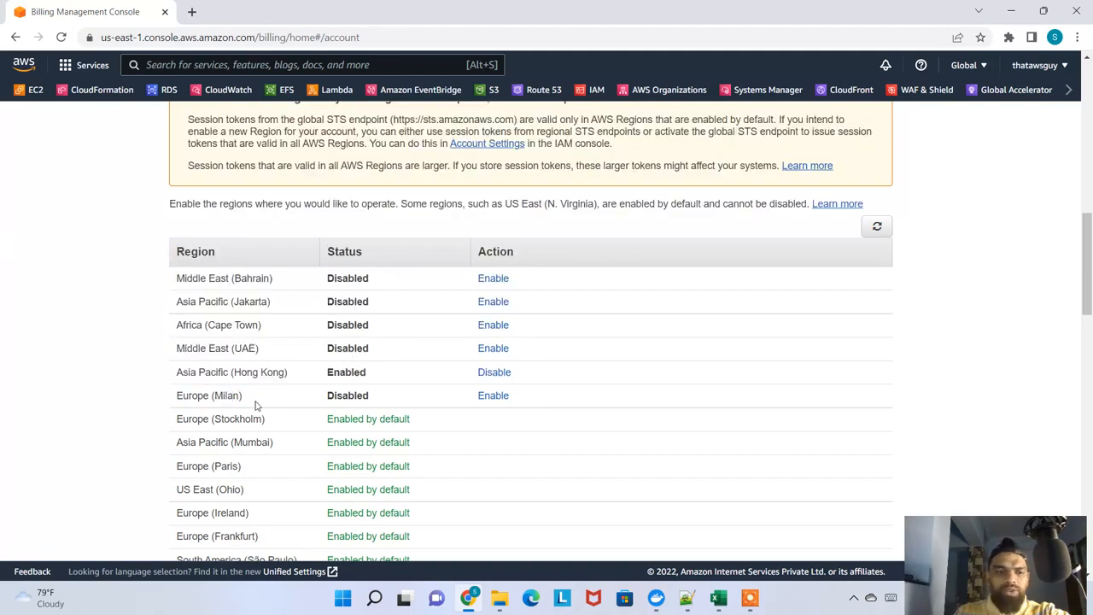
{"action": "left_click_drag", "start_coordinate": [249, 402], "coordinate": [173, 398]}
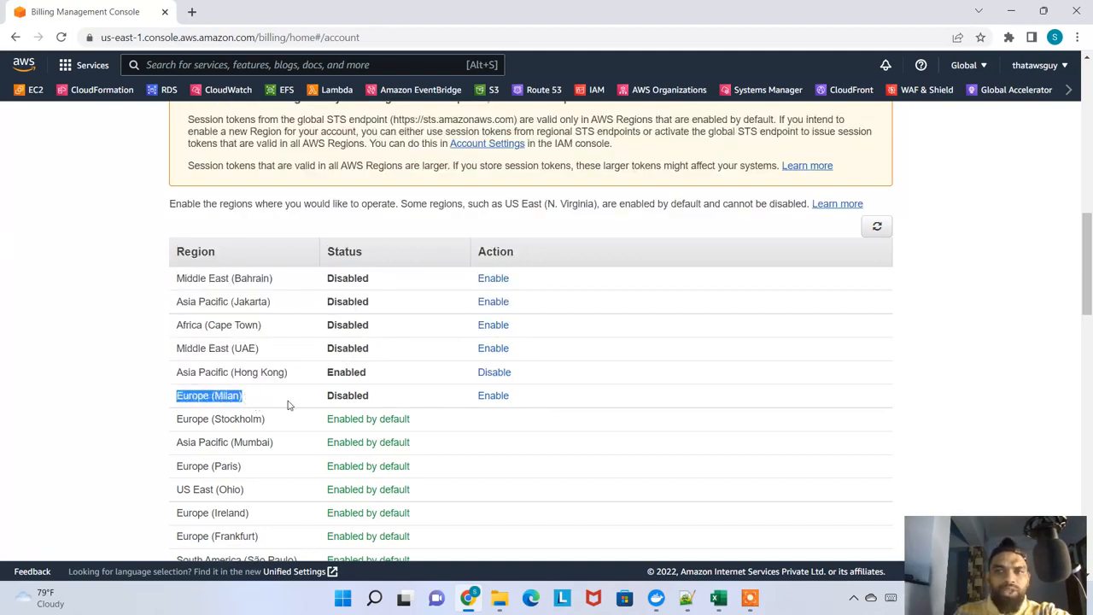
Return to the VPC dashboard and choose the Europe (Milan) region to view its enable-region page
{"action": "left_click", "coordinate": [1069, 91]}
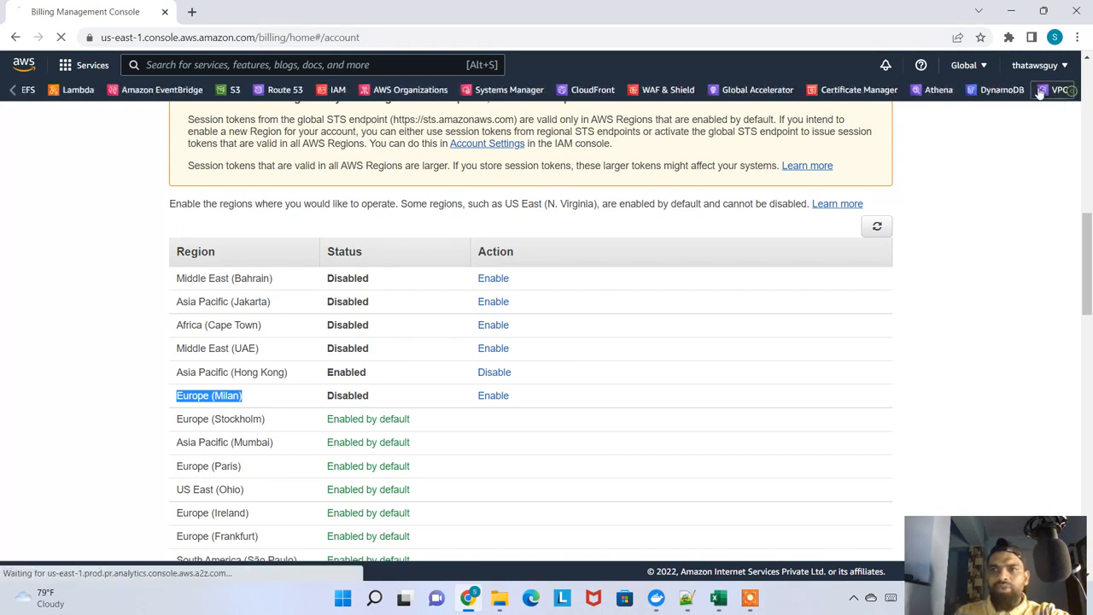
{"action": "left_click", "coordinate": [1043, 91]}
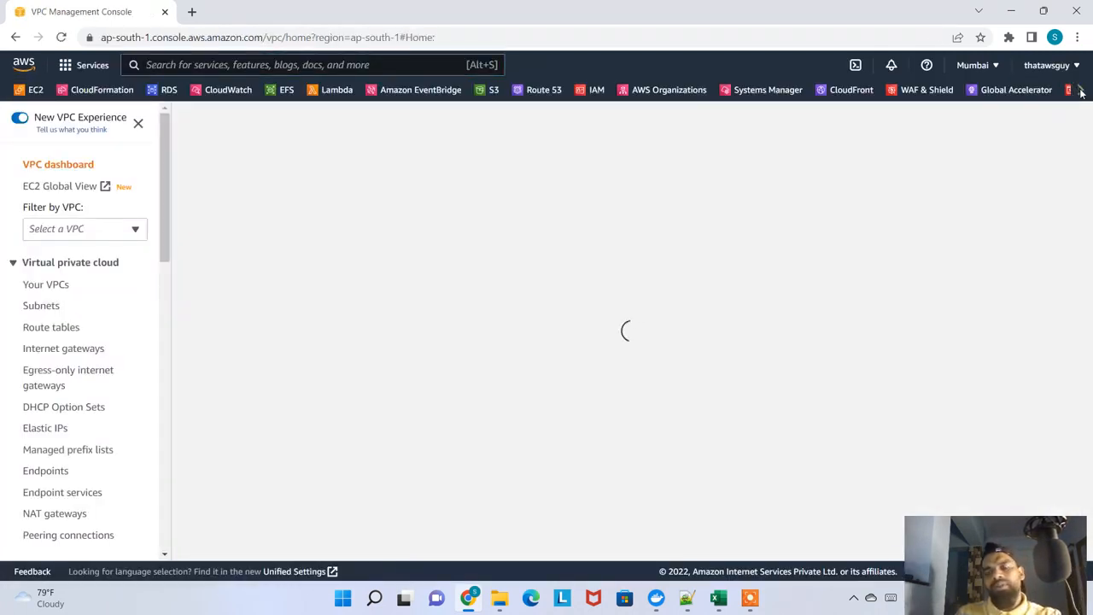
{"action": "left_click", "coordinate": [1080, 90]}
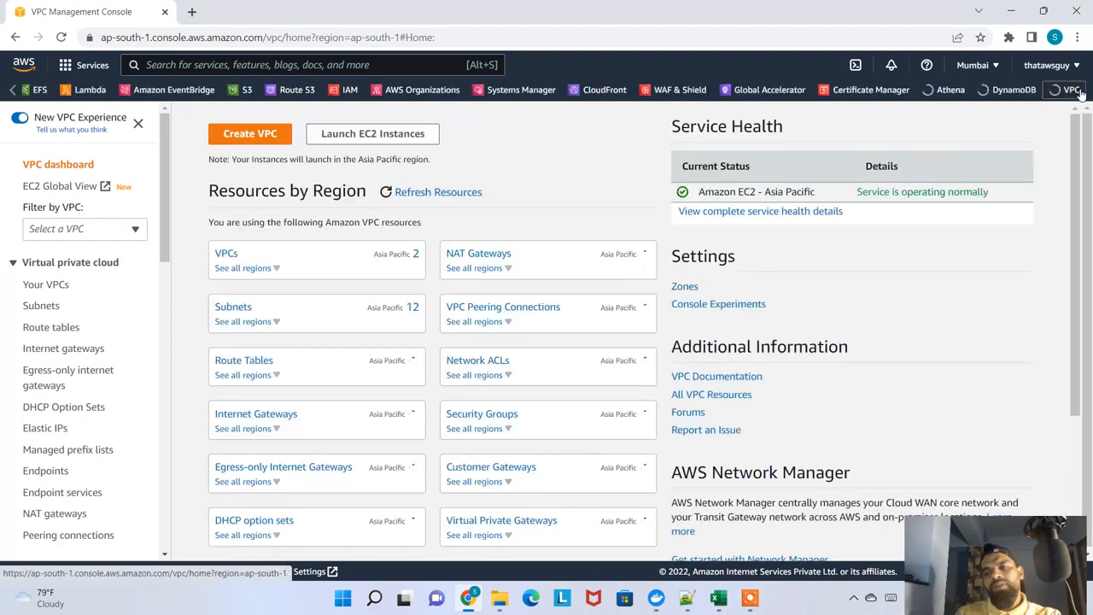
{"action": "left_click", "coordinate": [975, 64]}
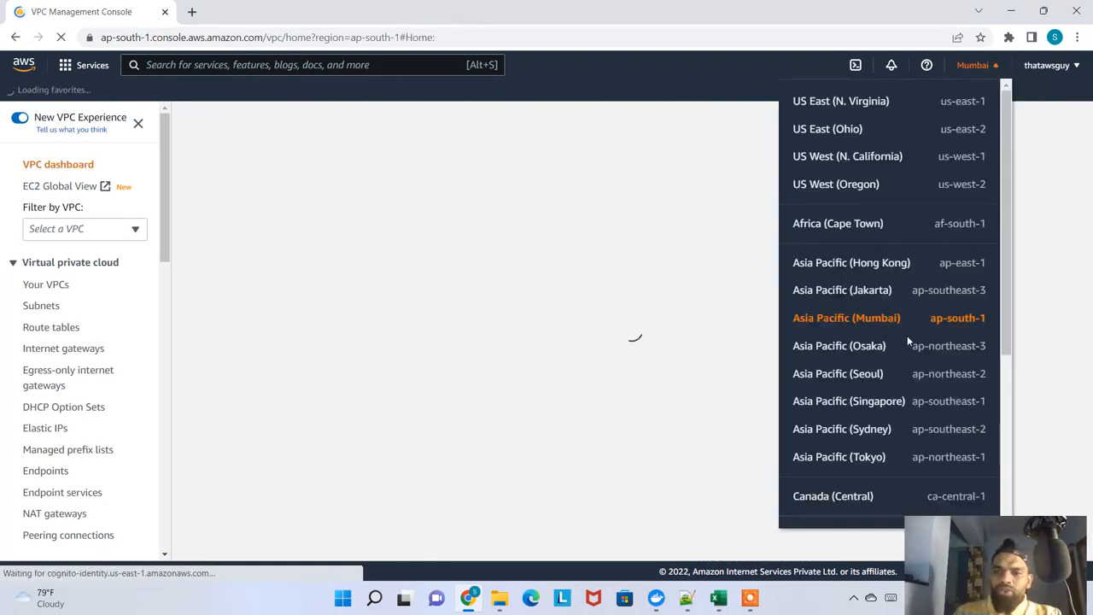
{"action": "scroll", "coordinate": [960, 362], "scroll_direction": "down", "scroll_amount": 3}
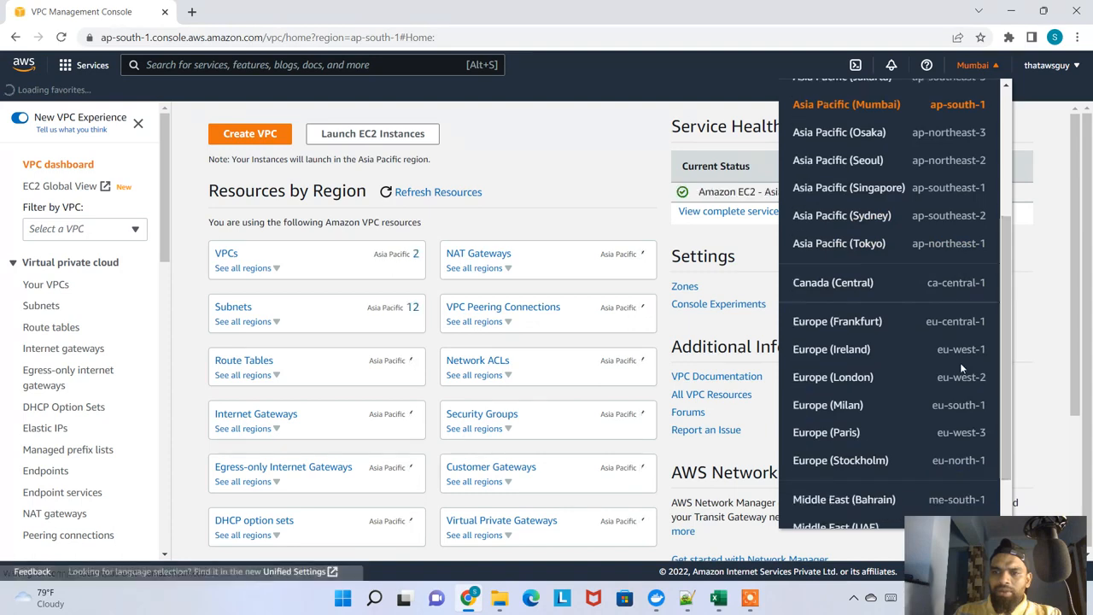
{"action": "left_click", "coordinate": [835, 408]}
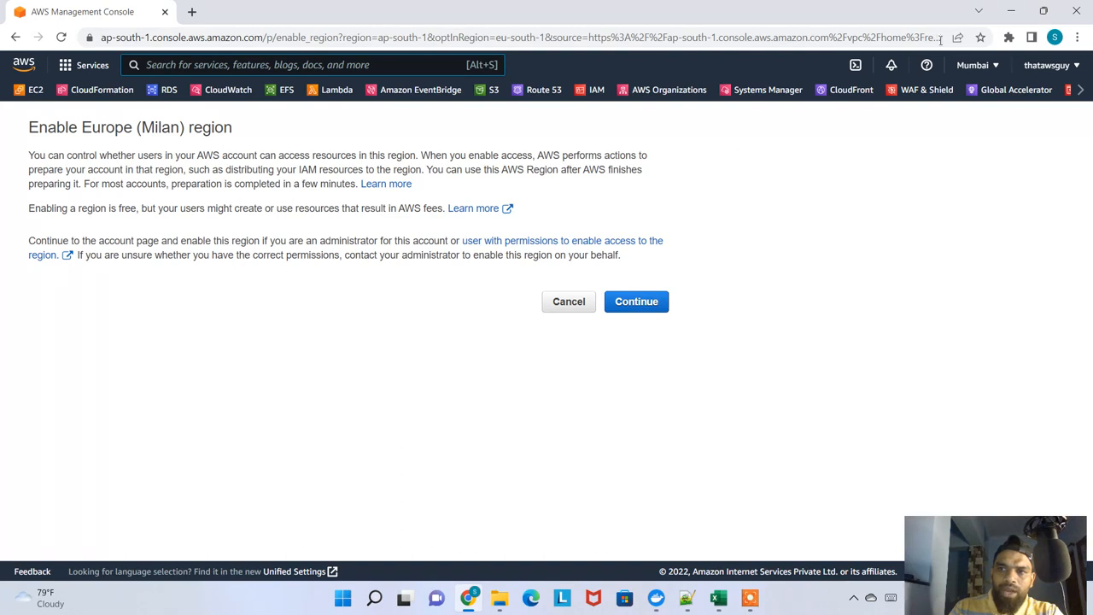
Open the account page and check the status of Asia Pacific (Hong Kong) in the AWS Regions table
{"action": "left_click", "coordinate": [1050, 65]}
{"action": "left_click", "coordinate": [917, 143]}
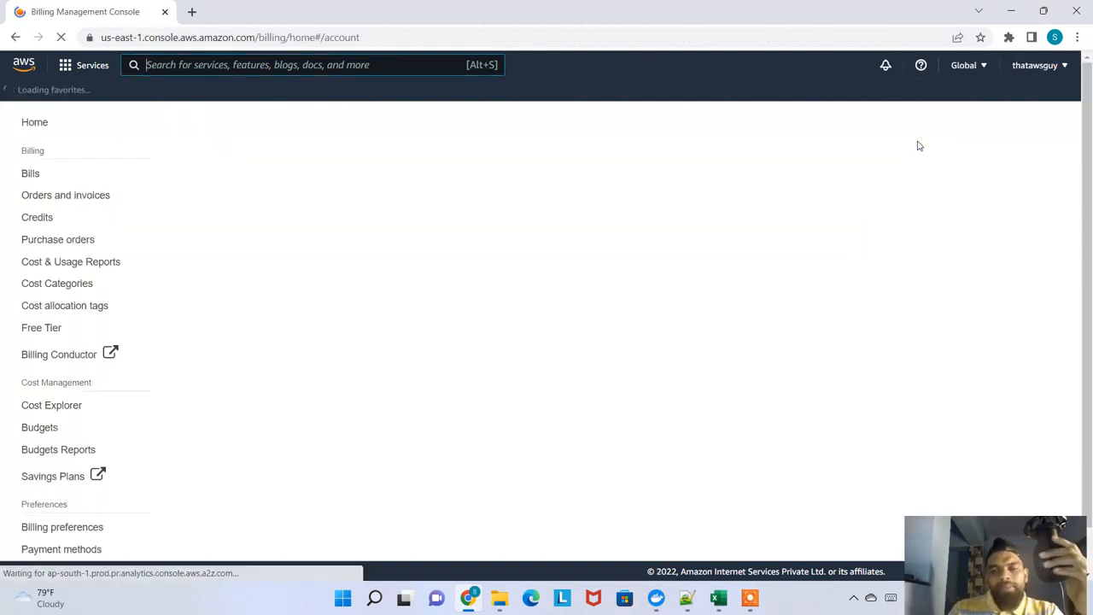
{"action": "scroll", "coordinate": [443, 371], "scroll_direction": "down", "scroll_amount": 4}
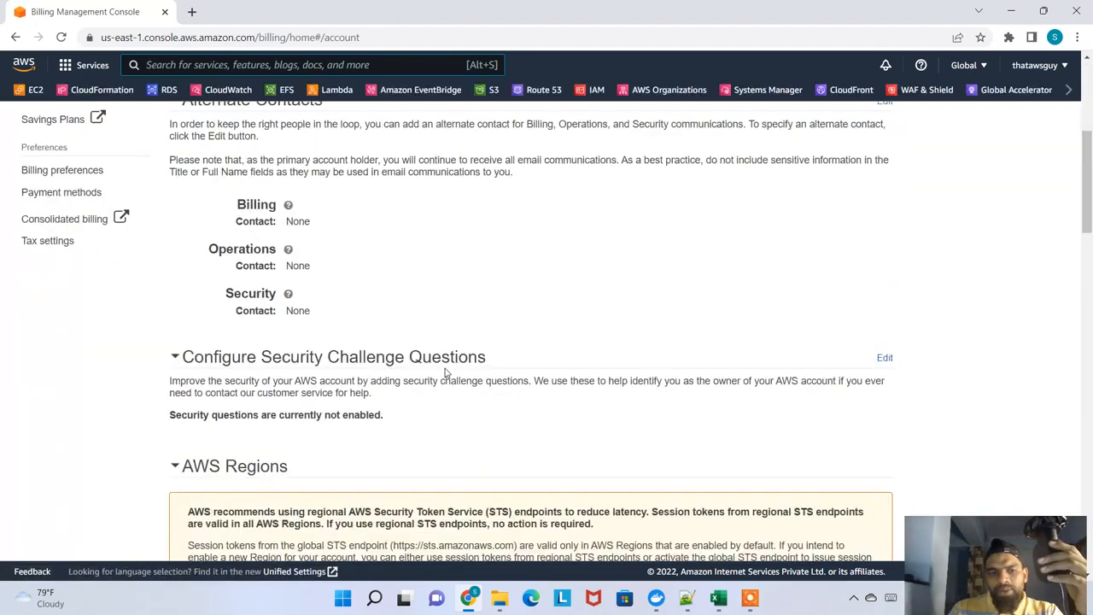
{"action": "scroll", "coordinate": [444, 371], "scroll_direction": "down", "scroll_amount": 5}
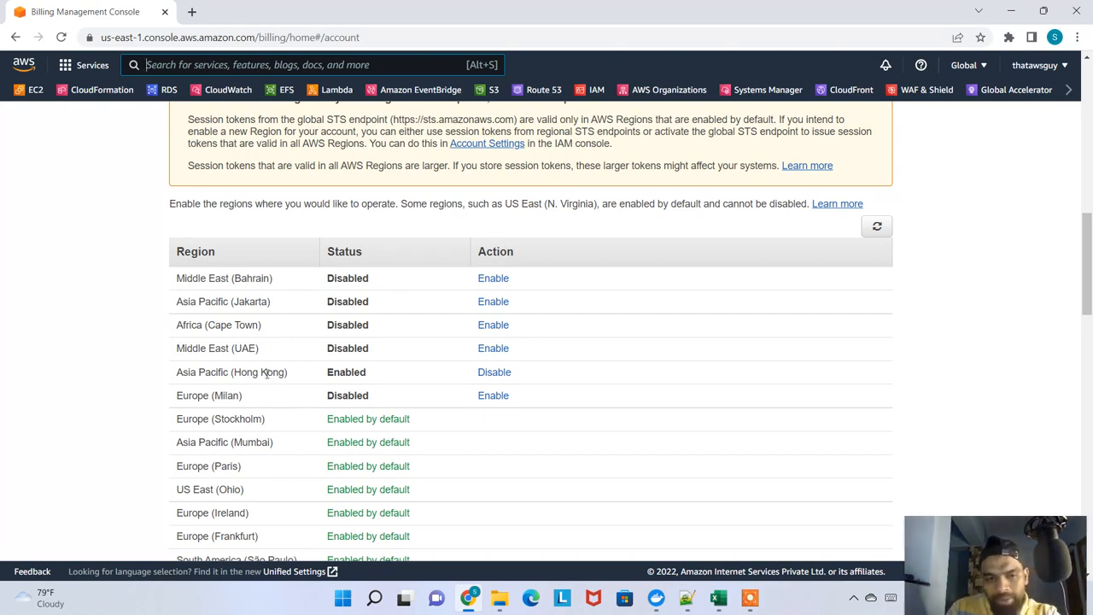
{"action": "left_click_drag", "start_coordinate": [242, 378], "coordinate": [274, 373]}
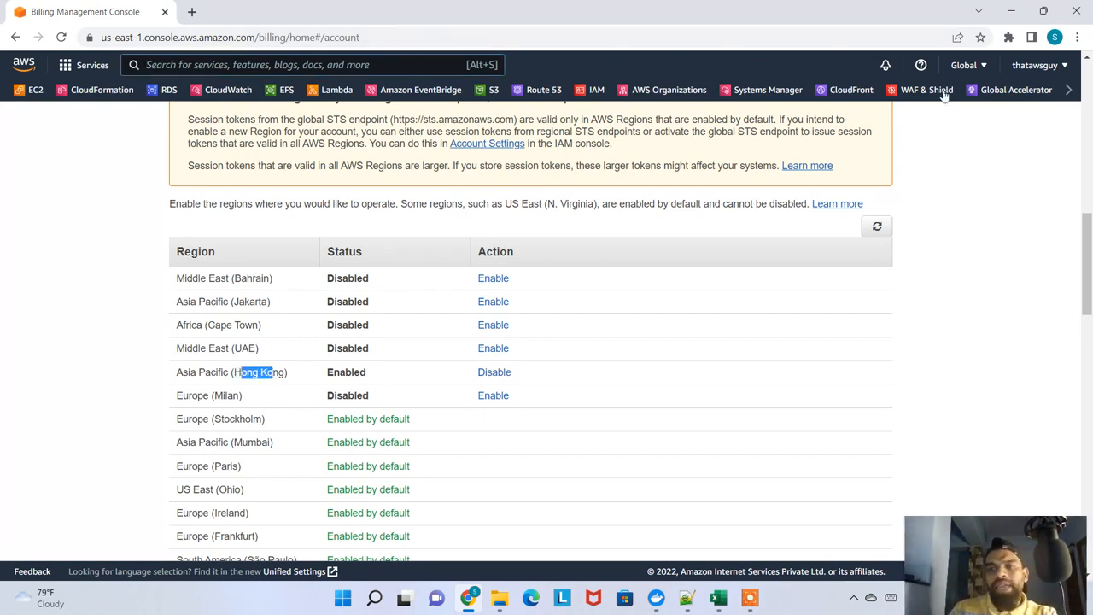
Go back to the VPC dashboard and try again to switch to the Asia Pacific (Hong Kong) region
{"action": "left_click", "coordinate": [1067, 89]}
{"action": "left_click", "coordinate": [1064, 90]}
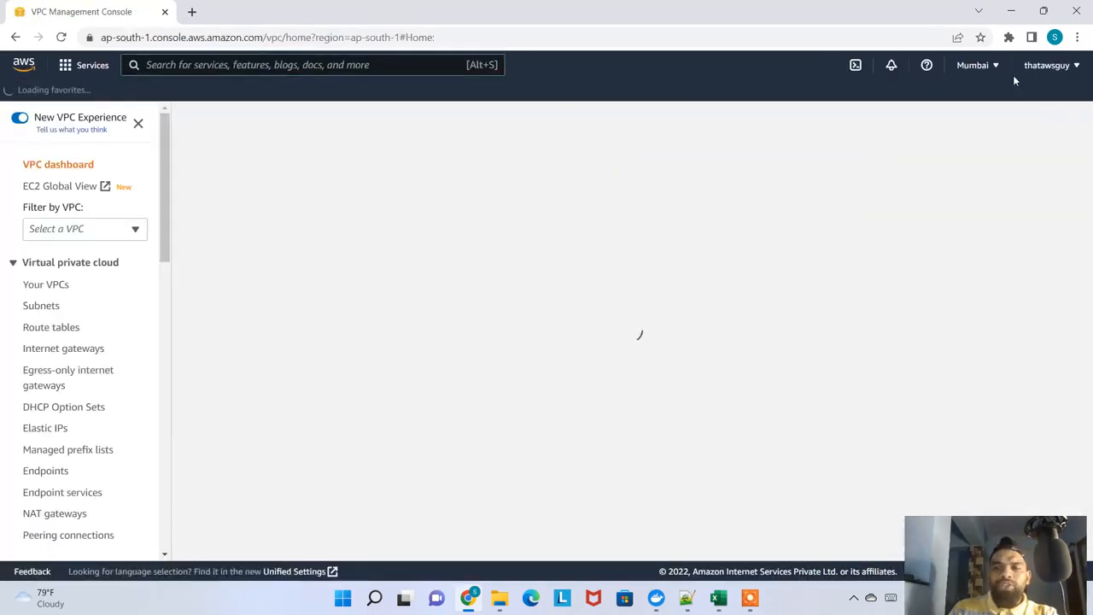
{"action": "left_click", "coordinate": [993, 67]}
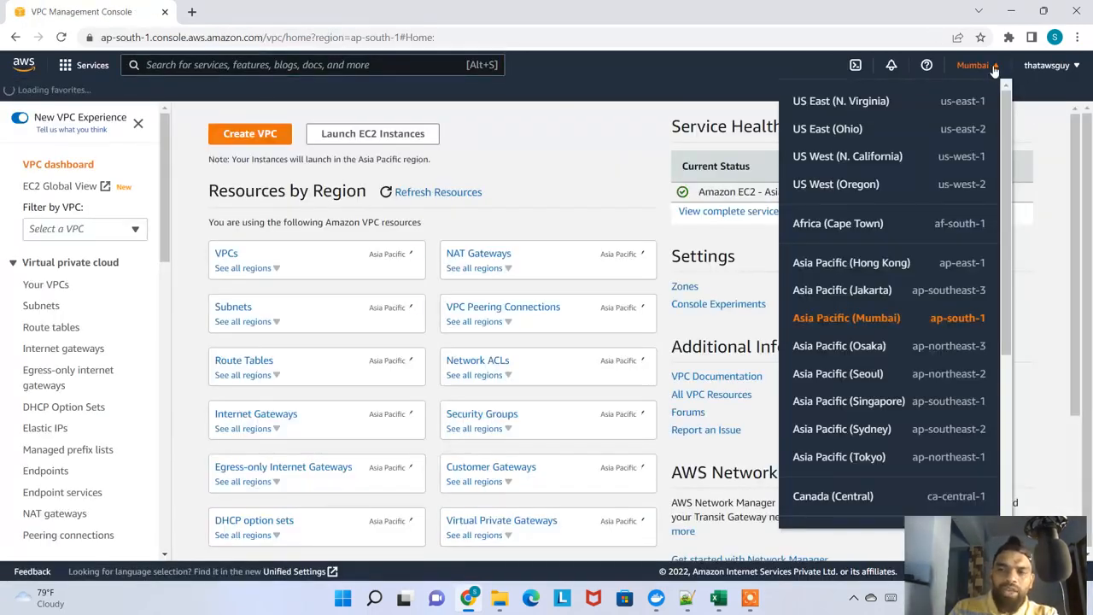
{"action": "scroll", "coordinate": [892, 273], "scroll_direction": "down", "scroll_amount": 2}
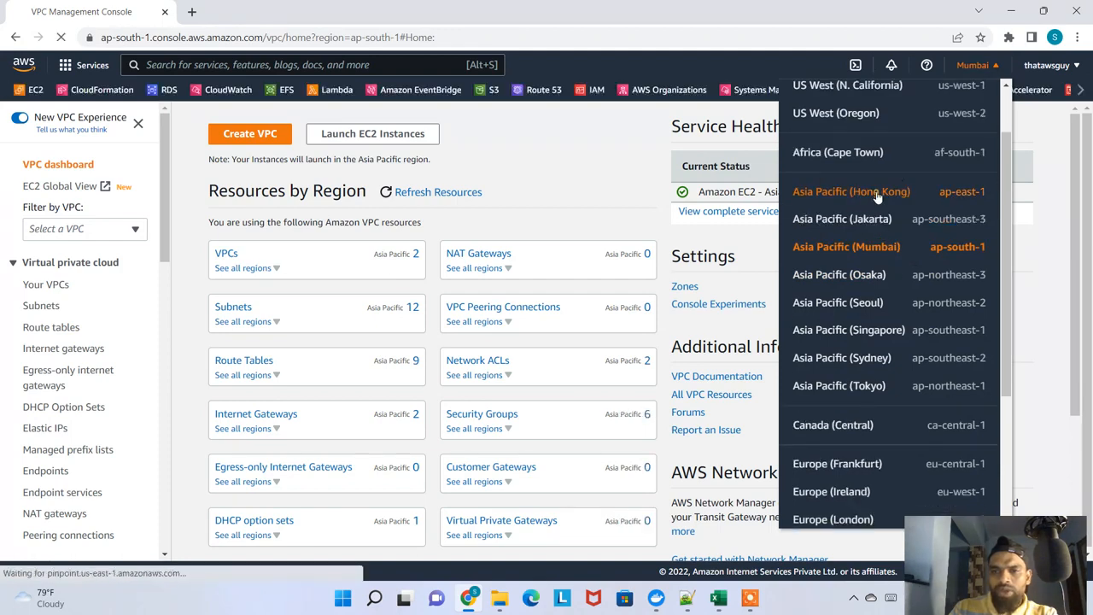
{"action": "left_click", "coordinate": [877, 192]}
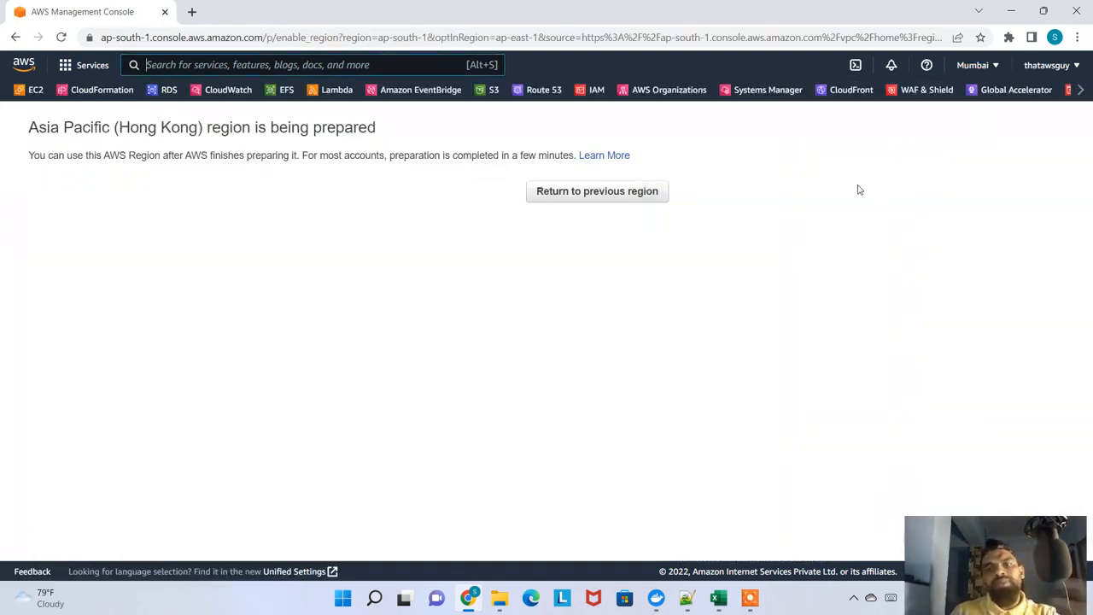
Switch the VPC dashboard back to the Asia Pacific (Mumbai) region
{"action": "left_click", "coordinate": [982, 65]}
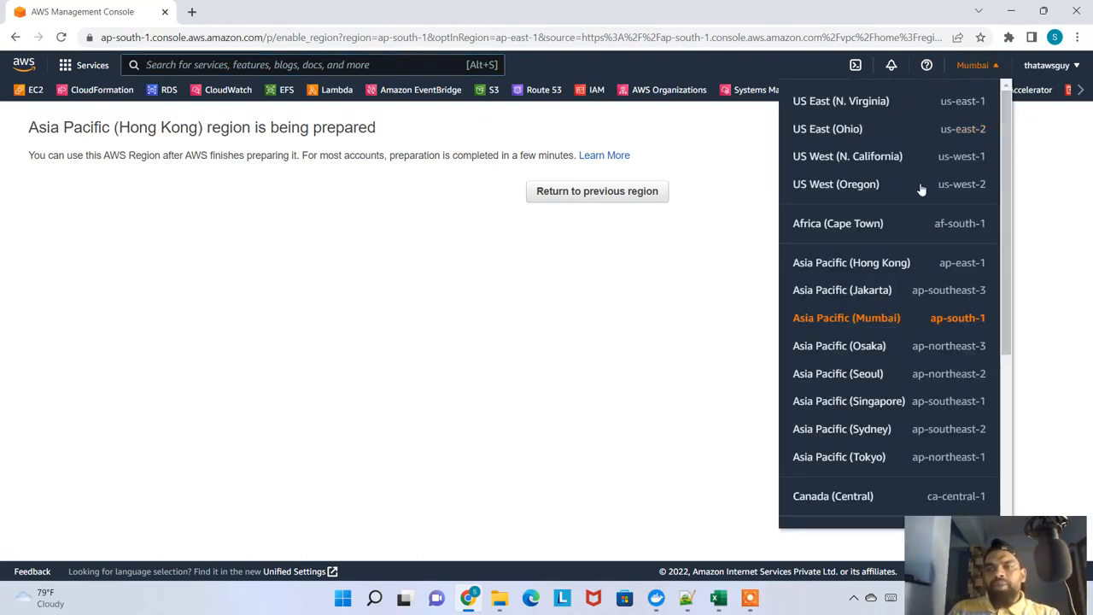
{"action": "left_click", "coordinate": [846, 322]}
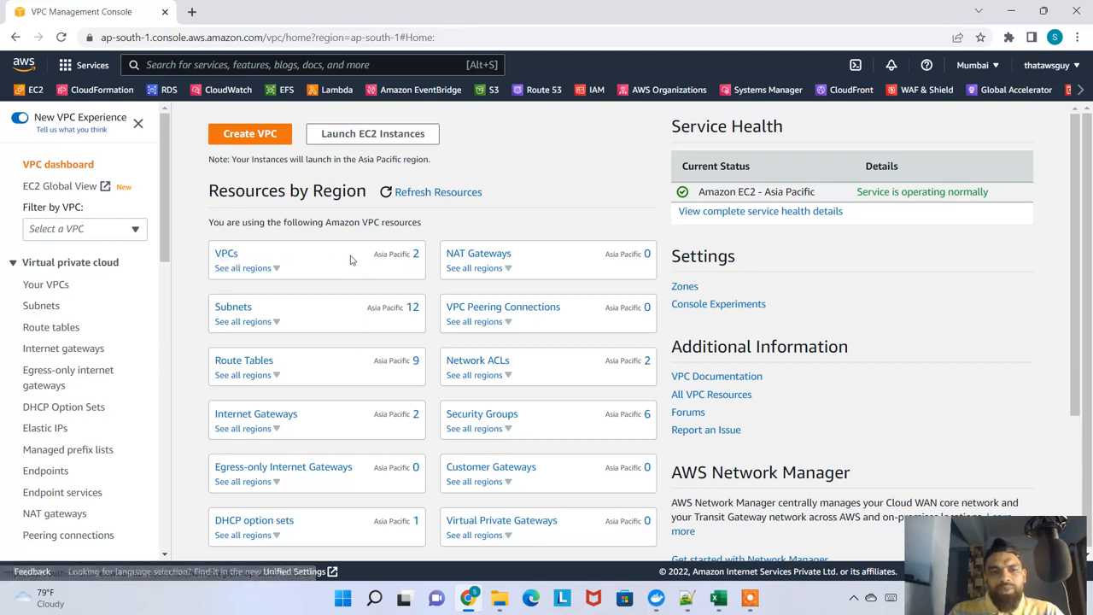
Open the list of VPCs in the Mumbai region and check which one is the default VPC
{"action": "left_click", "coordinate": [415, 256]}
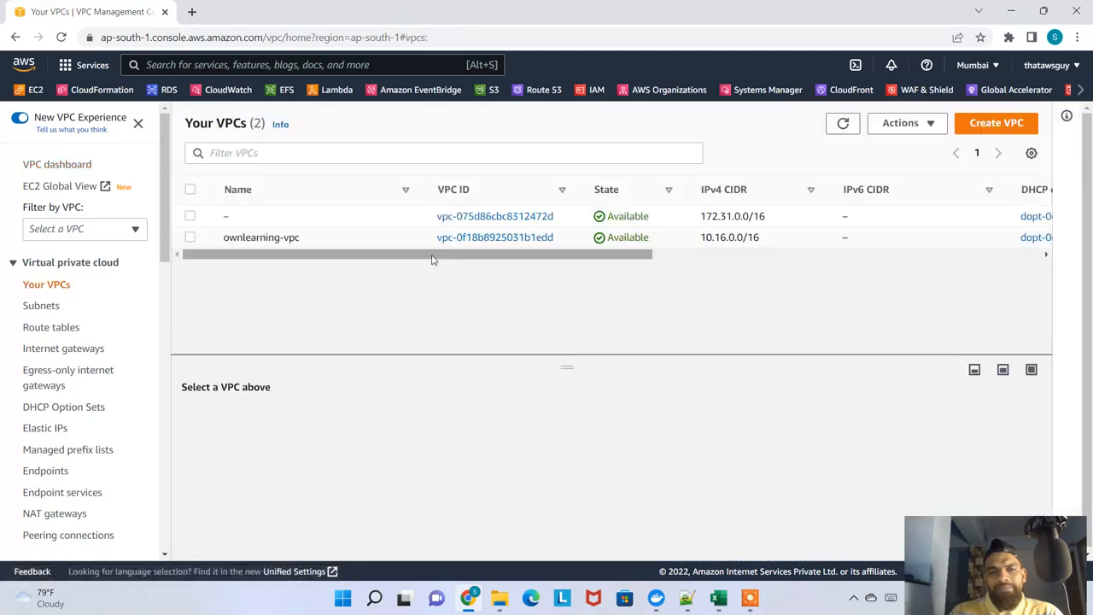
{"action": "scroll", "coordinate": [370, 253], "scroll_direction": "right", "scroll_amount": 10}
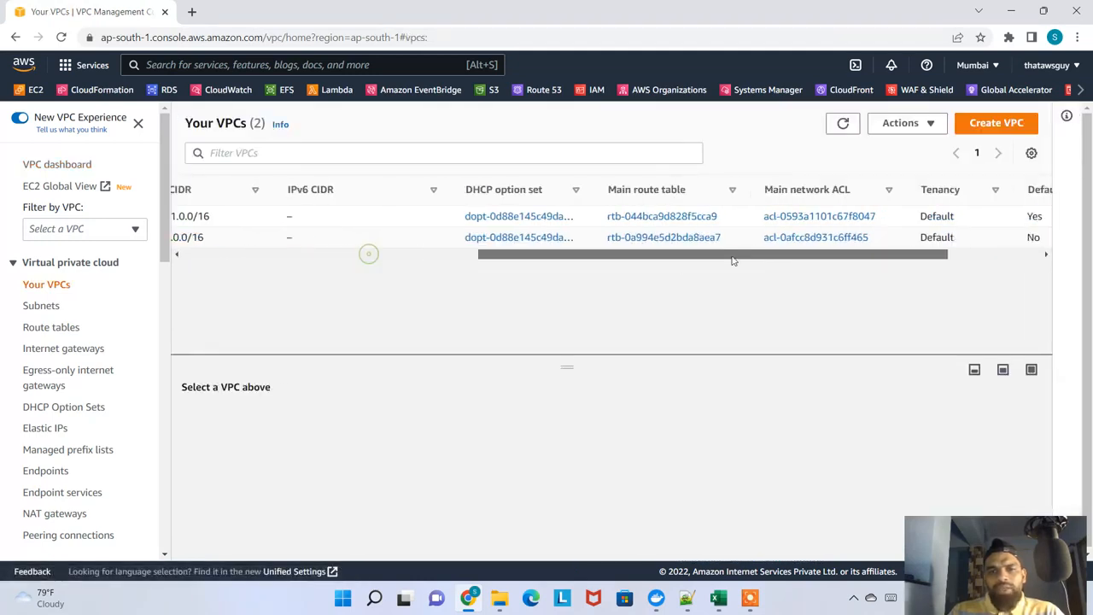
{"action": "left_click_drag", "start_coordinate": [891, 224], "coordinate": [839, 222]}
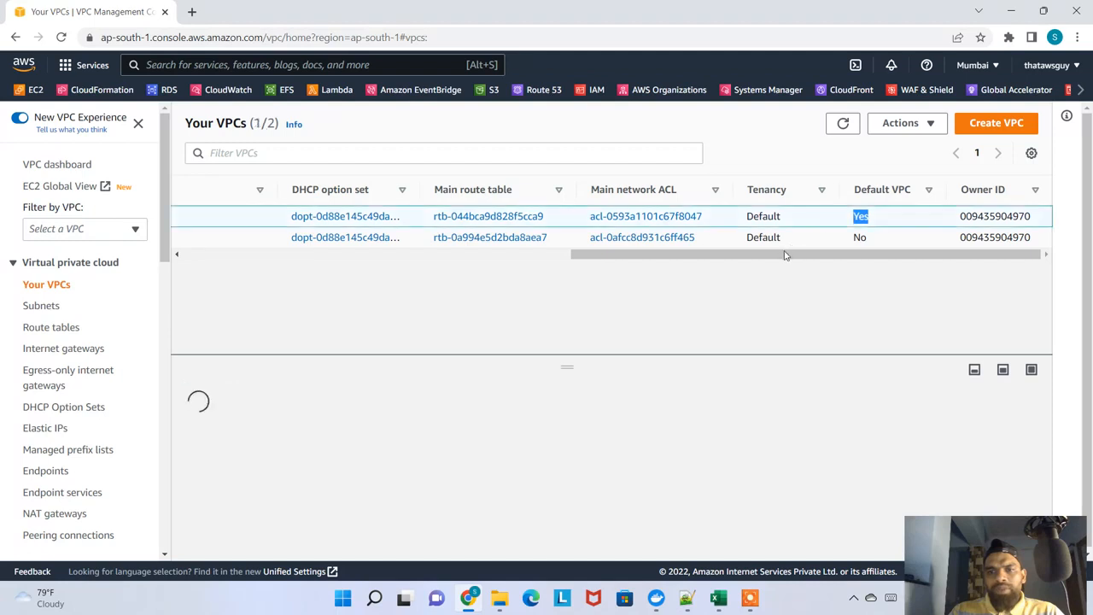
Name the unnamed default VPC in the Mumbai list DefaultVPC
{"action": "left_click_drag", "start_coordinate": [776, 256], "coordinate": [307, 269]}
{"action": "left_click", "coordinate": [238, 217]}
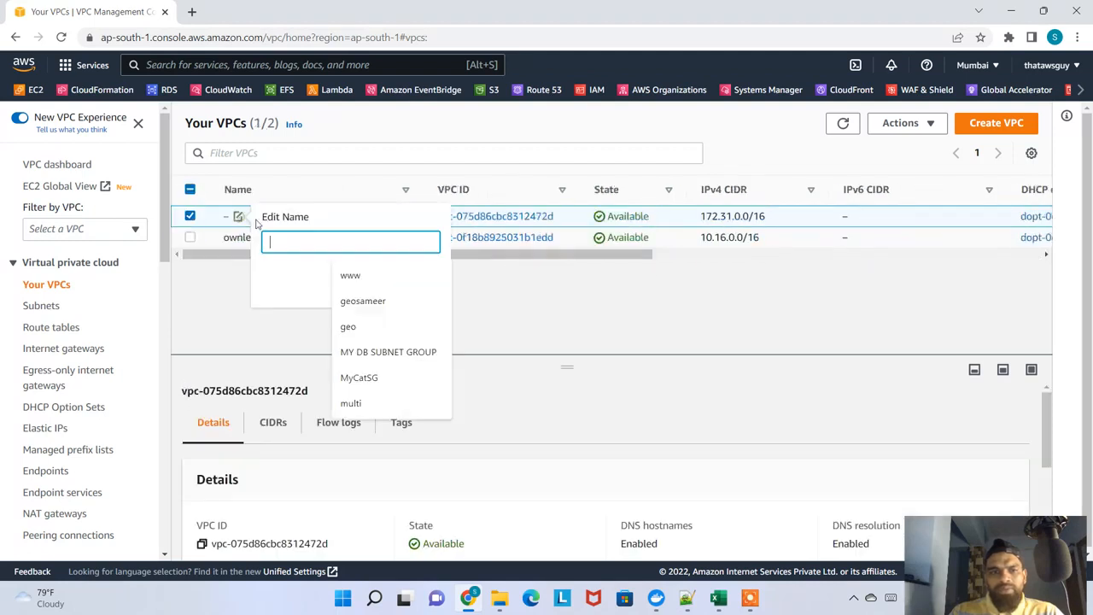
{"action": "type", "text": "Default"}
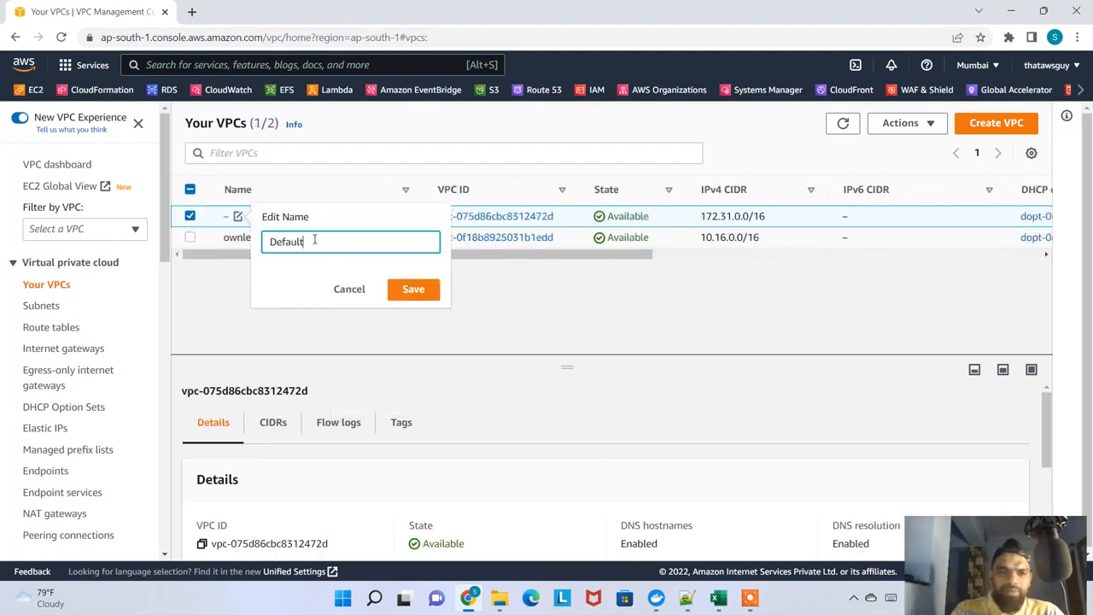
{"action": "type", "text": "VPC"}
{"action": "key", "text": "Return"}
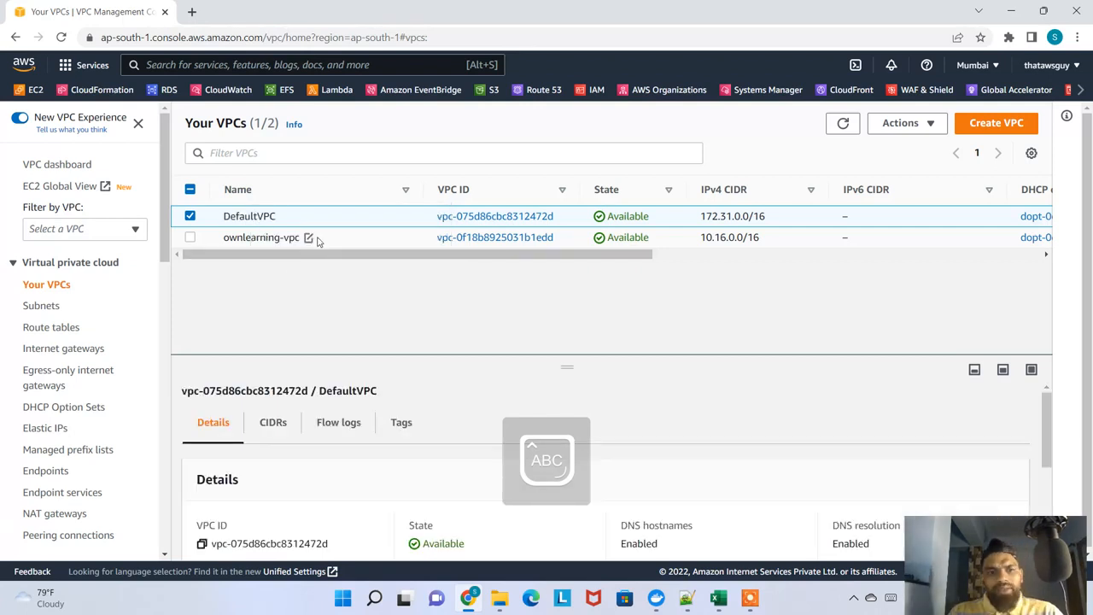
Look at the ownlearning-vpc entry, and check the VPC list in the Asia Pacific (Seoul) region for its default VPC
{"action": "left_click_drag", "start_coordinate": [250, 237], "coordinate": [299, 238]}
{"action": "left_click_drag", "start_coordinate": [366, 254], "coordinate": [414, 256]}
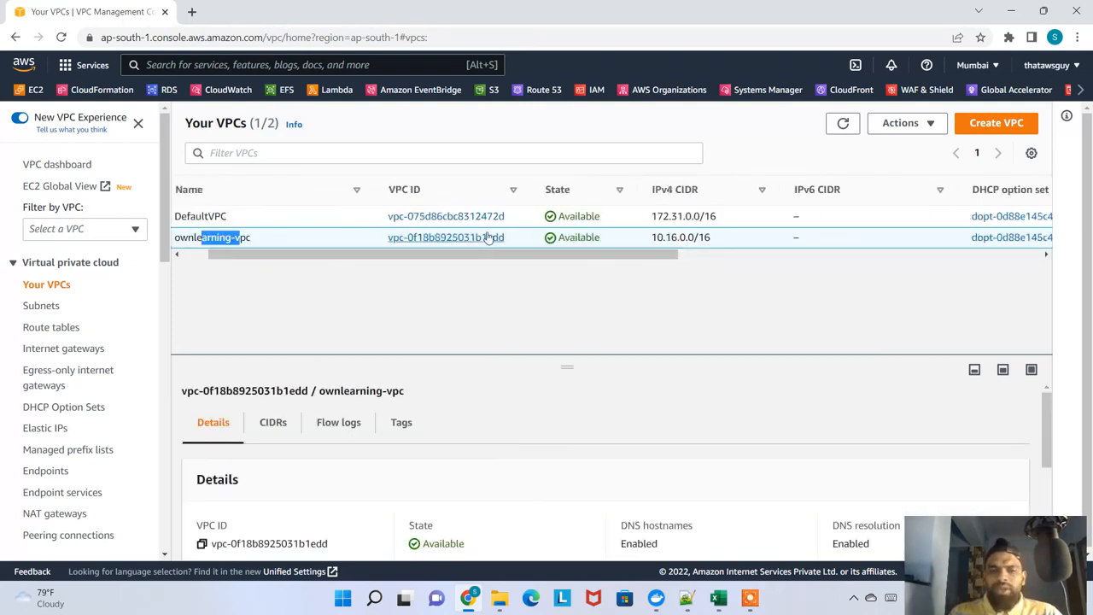
{"action": "left_click", "coordinate": [972, 65]}
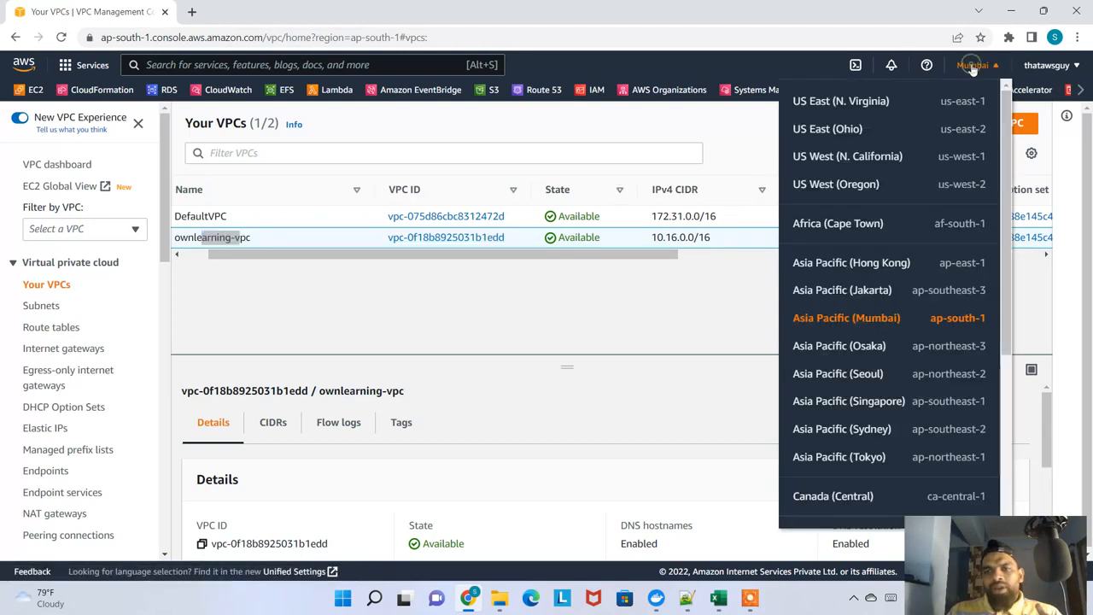
{"action": "scroll", "coordinate": [888, 256], "scroll_direction": "down", "scroll_amount": 1}
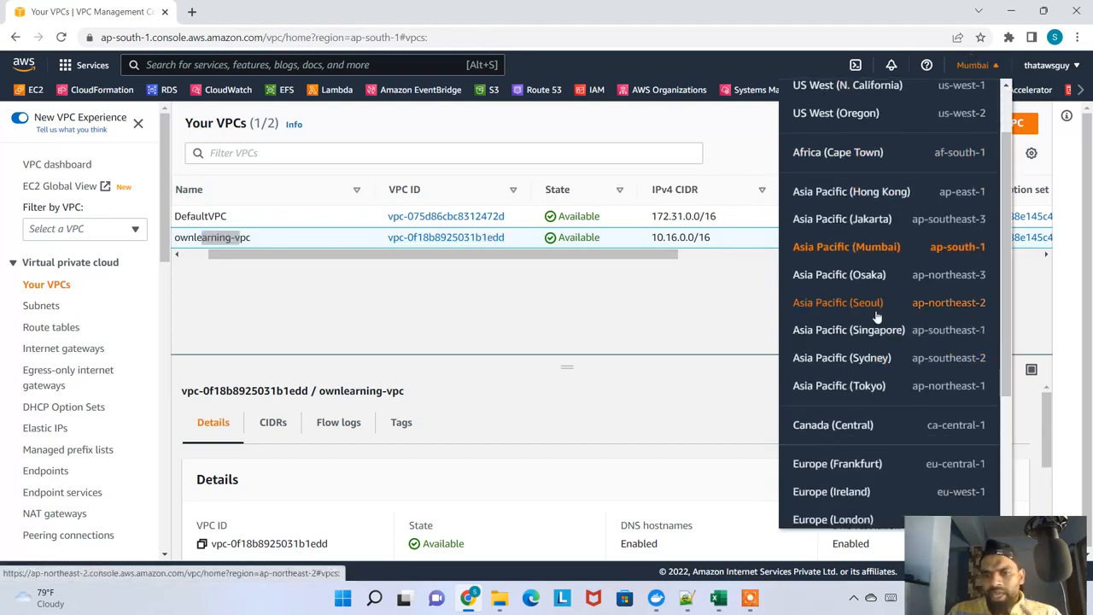
{"action": "left_click", "coordinate": [869, 309]}
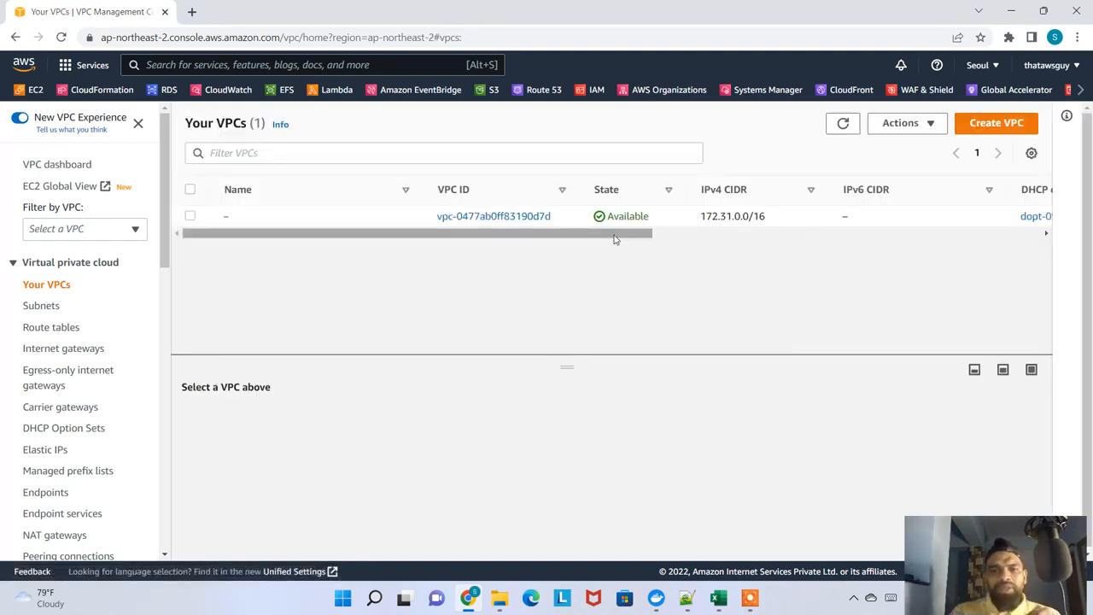
{"action": "left_click_drag", "start_coordinate": [612, 235], "coordinate": [405, 244]}
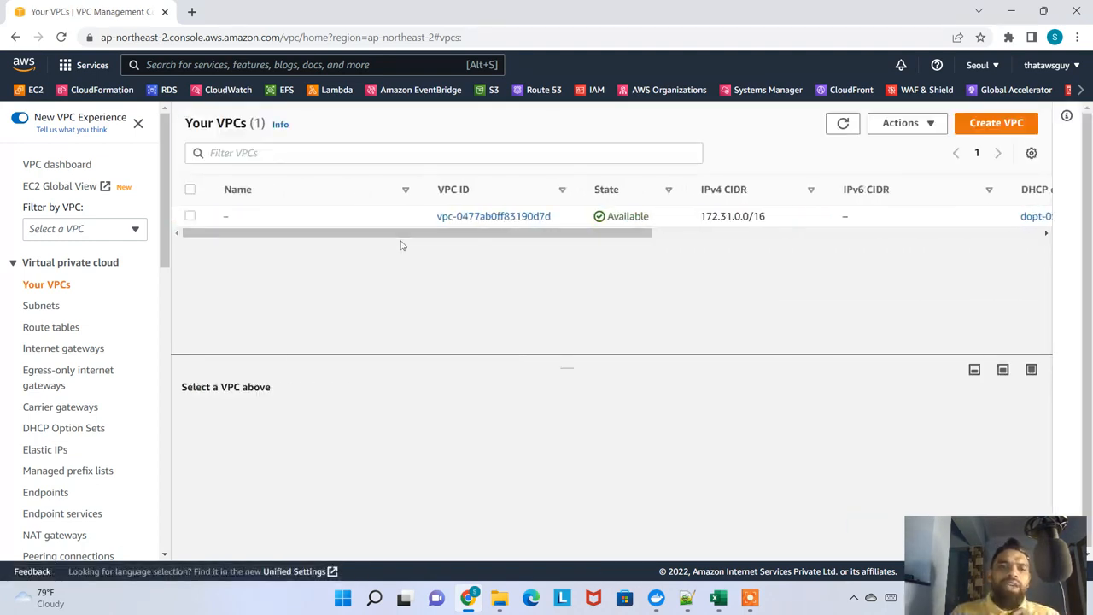
Switch to the US East (N. Virginia) region and open the form for creating a VPC
{"action": "left_click", "coordinate": [977, 65]}
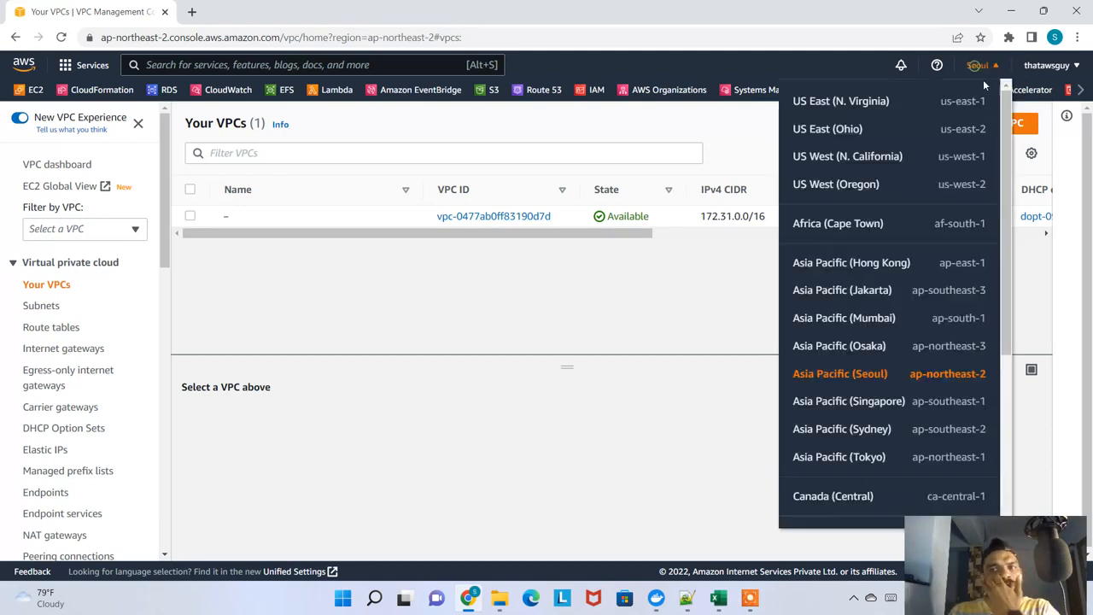
{"action": "left_click", "coordinate": [862, 104]}
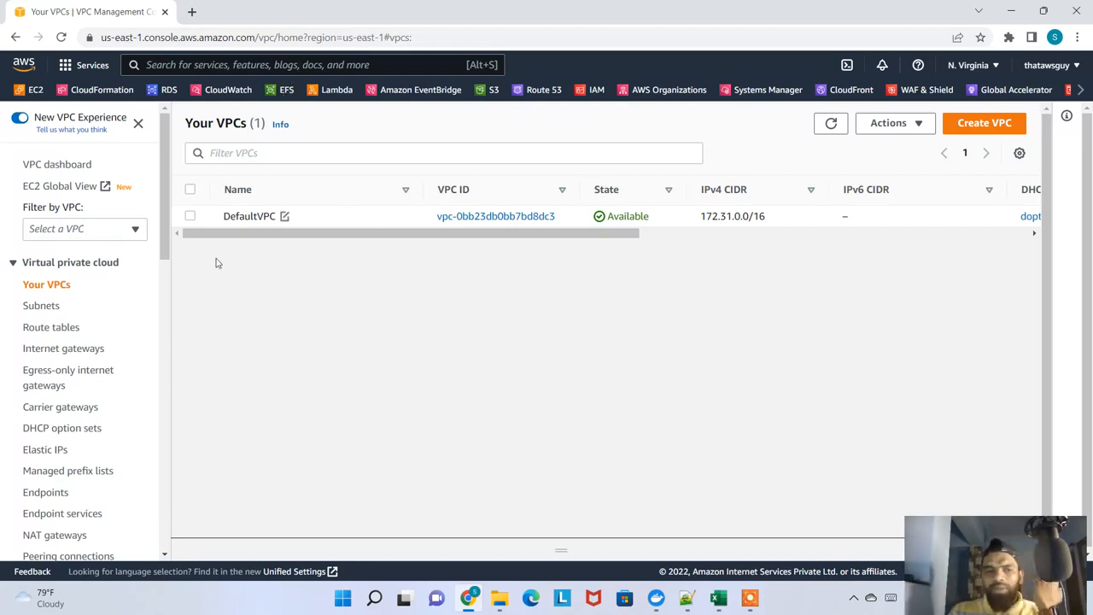
{"action": "left_click", "coordinate": [968, 126]}
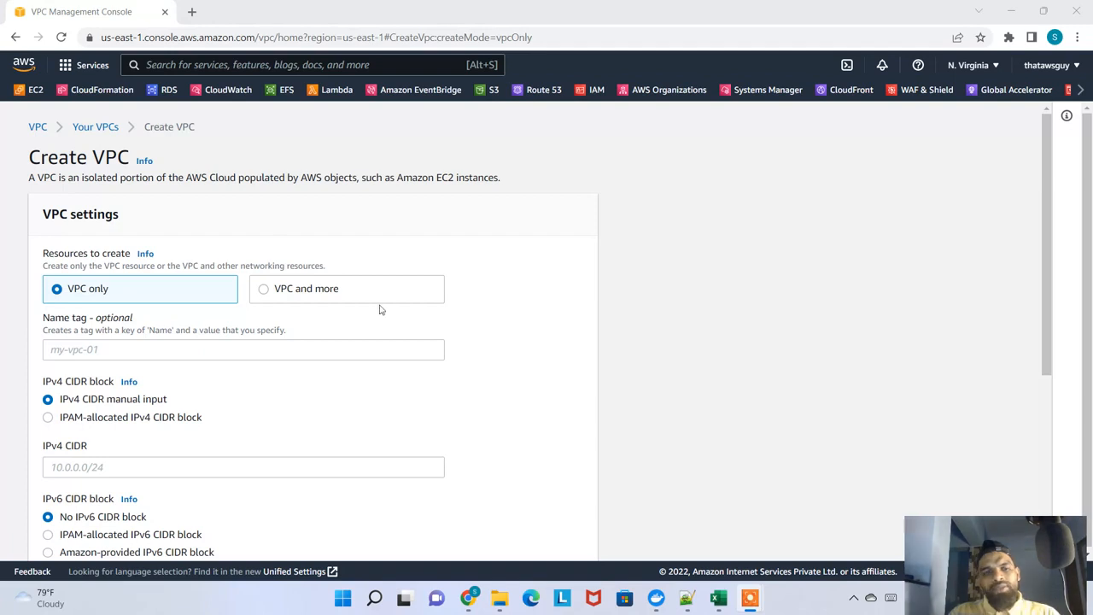
Open Paint and draw a large freehand outline across the canvas, labelled "Region" along its upper edge
{"action": "key", "text": "super"}
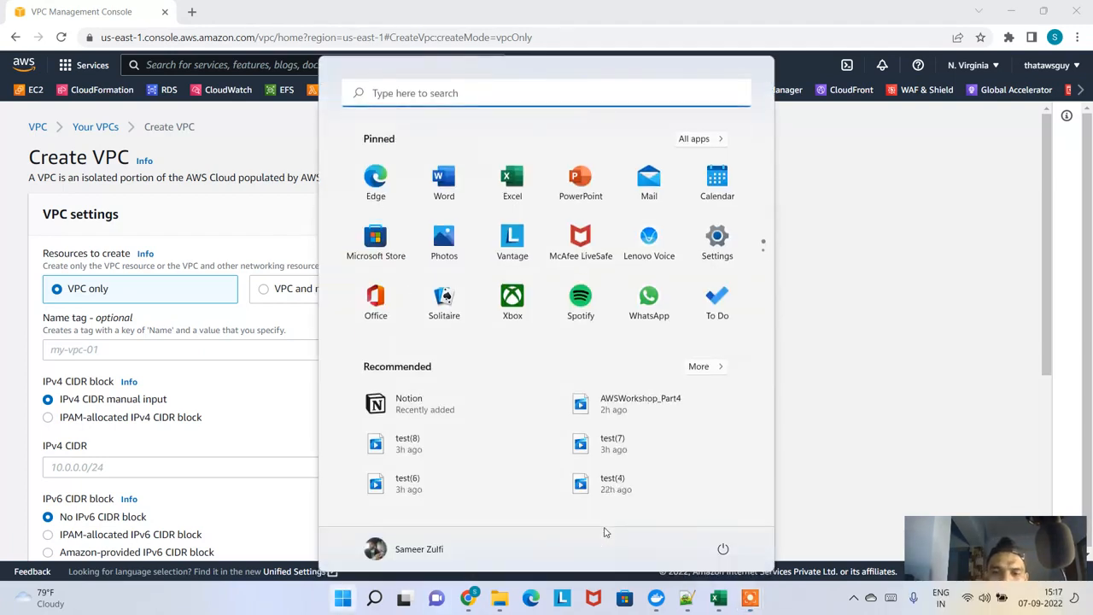
{"action": "type", "text": "MSPAINT"}
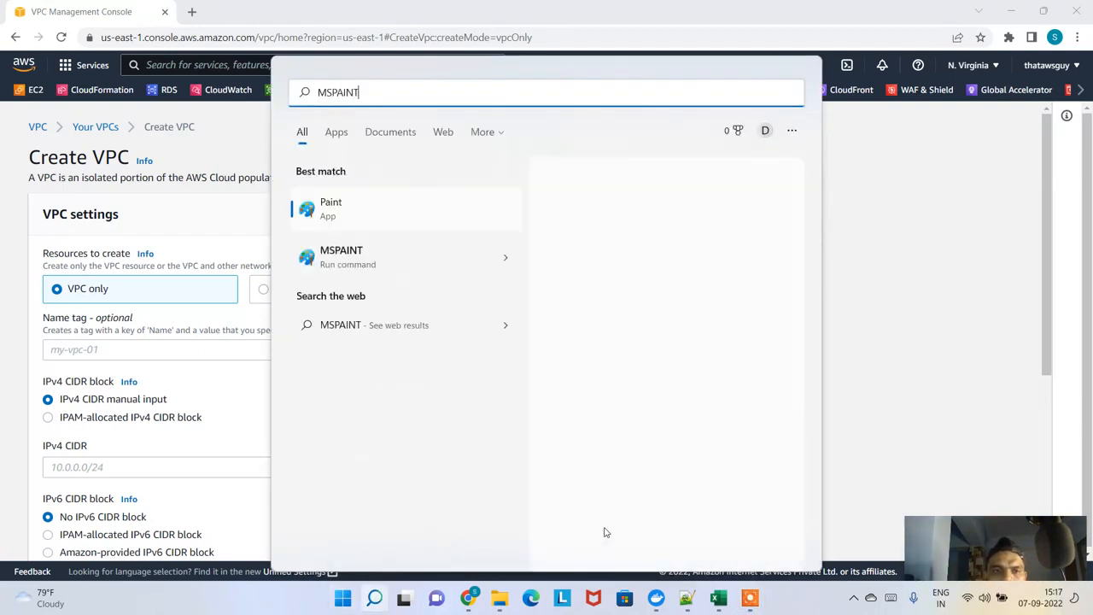
{"action": "key", "text": "Return"}
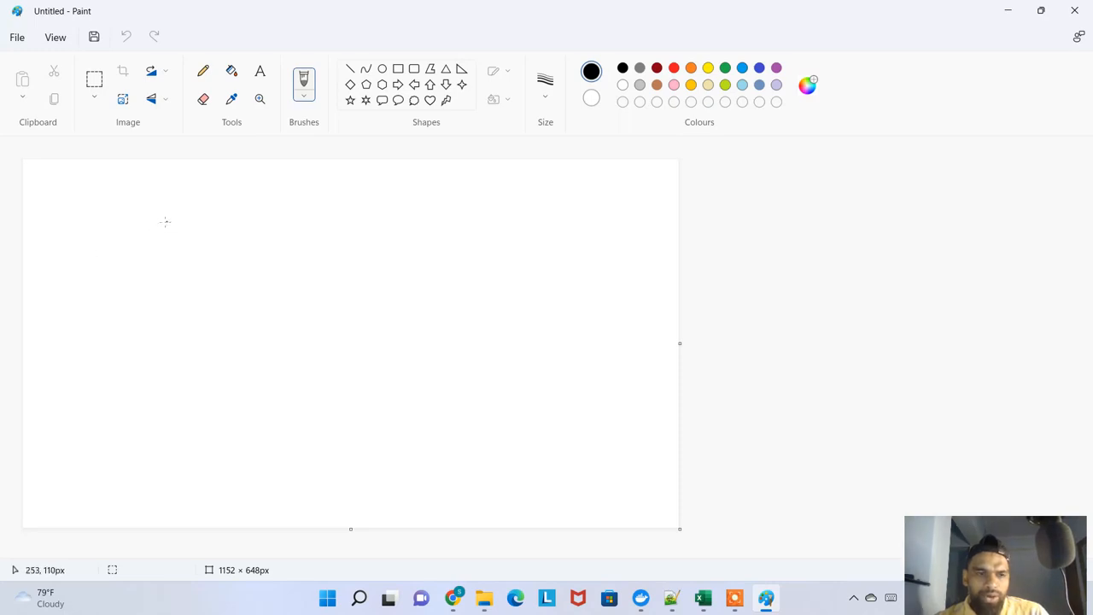
{"action": "mouse_move", "coordinate": [165, 222]}
{"action": "left_mouse_down"}
{"action": "mouse_move", "coordinate": [526, 182]}
{"action": "mouse_move", "coordinate": [612, 301]}
{"action": "mouse_move", "coordinate": [642, 404]}
{"action": "mouse_move", "coordinate": [87, 473]}
{"action": "mouse_move", "coordinate": [23, 346]}
{"action": "mouse_move", "coordinate": [128, 242]}
{"action": "left_mouse_up"}
{"action": "mouse_move", "coordinate": [210, 223]}
{"action": "left_mouse_down"}
{"action": "mouse_move", "coordinate": [233, 208]}
{"action": "mouse_move", "coordinate": [293, 220]}
{"action": "mouse_move", "coordinate": [362, 181]}
{"action": "left_mouse_up"}
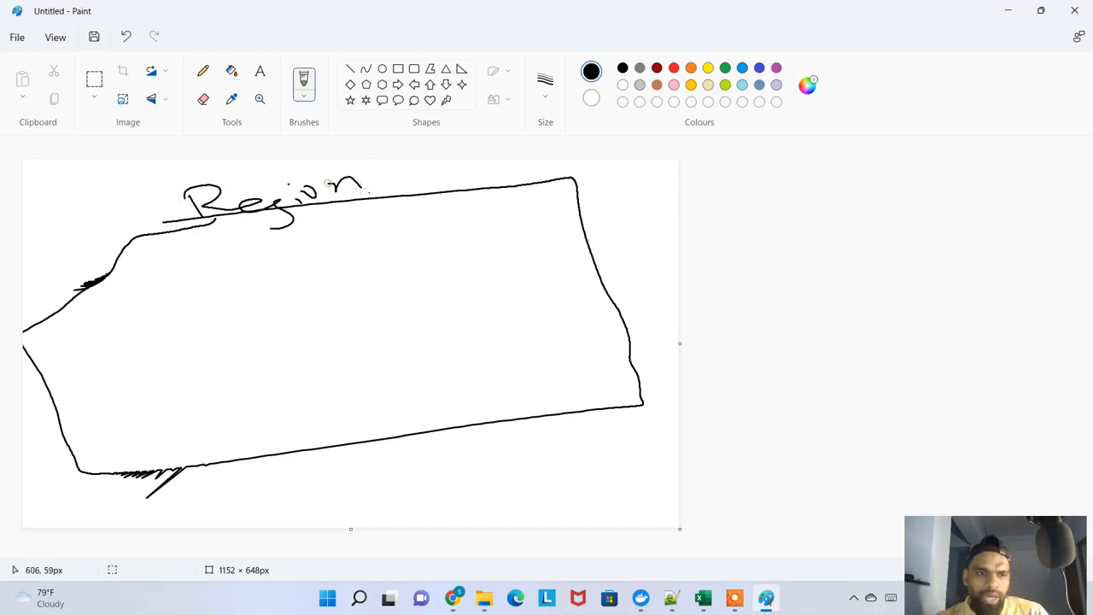
Draw five smaller freehand boxes inside the Region outline to represent VPCs, with small resource shapes in the upper-left one
{"action": "mouse_move", "coordinate": [133, 277]}
{"action": "left_mouse_down"}
{"action": "mouse_move", "coordinate": [174, 321]}
{"action": "mouse_move", "coordinate": [253, 253]}
{"action": "mouse_move", "coordinate": [165, 321]}
{"action": "mouse_move", "coordinate": [226, 275]}
{"action": "mouse_move", "coordinate": [230, 253]}
{"action": "mouse_move", "coordinate": [277, 281]}
{"action": "left_mouse_up"}
{"action": "left_click_drag", "start_coordinate": [194, 301], "coordinate": [253, 292]}
{"action": "mouse_move", "coordinate": [357, 250]}
{"action": "left_mouse_down"}
{"action": "mouse_move", "coordinate": [376, 282]}
{"action": "mouse_move", "coordinate": [507, 214]}
{"action": "mouse_move", "coordinate": [373, 293]}
{"action": "mouse_move", "coordinate": [357, 284]}
{"action": "left_mouse_up"}
{"action": "left_click_drag", "start_coordinate": [471, 368], "coordinate": [472, 369]}
{"action": "mouse_move", "coordinate": [436, 335]}
{"action": "left_mouse_down"}
{"action": "mouse_move", "coordinate": [558, 302]}
{"action": "mouse_move", "coordinate": [465, 386]}
{"action": "left_mouse_up"}
{"action": "mouse_move", "coordinate": [177, 389]}
{"action": "left_mouse_down"}
{"action": "mouse_move", "coordinate": [214, 426]}
{"action": "mouse_move", "coordinate": [295, 350]}
{"action": "mouse_move", "coordinate": [227, 425]}
{"action": "left_mouse_up"}
{"action": "left_click_drag", "start_coordinate": [46, 379], "coordinate": [87, 417]}
{"action": "mouse_move", "coordinate": [47, 377]}
{"action": "left_mouse_down"}
{"action": "mouse_move", "coordinate": [101, 344]}
{"action": "mouse_move", "coordinate": [179, 393]}
{"action": "mouse_move", "coordinate": [113, 416]}
{"action": "left_mouse_up"}
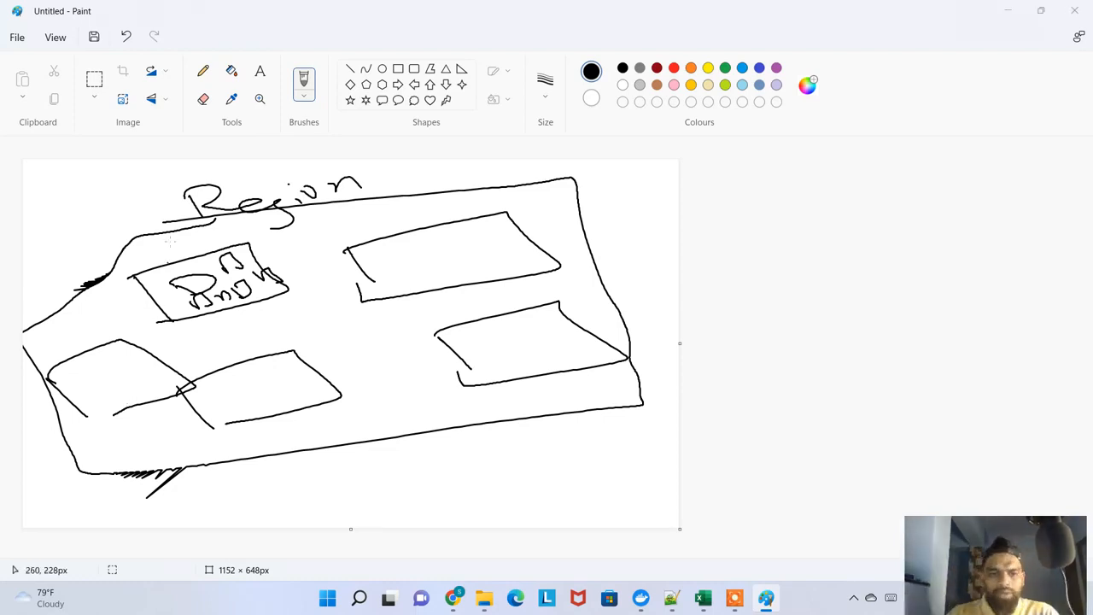
Return to the AWS console in Chrome and open the EC2 dashboard for N. Virginia in a new browser tab
{"action": "key", "text": "alt+Tab"}
{"action": "left_click", "coordinate": [453, 598]}
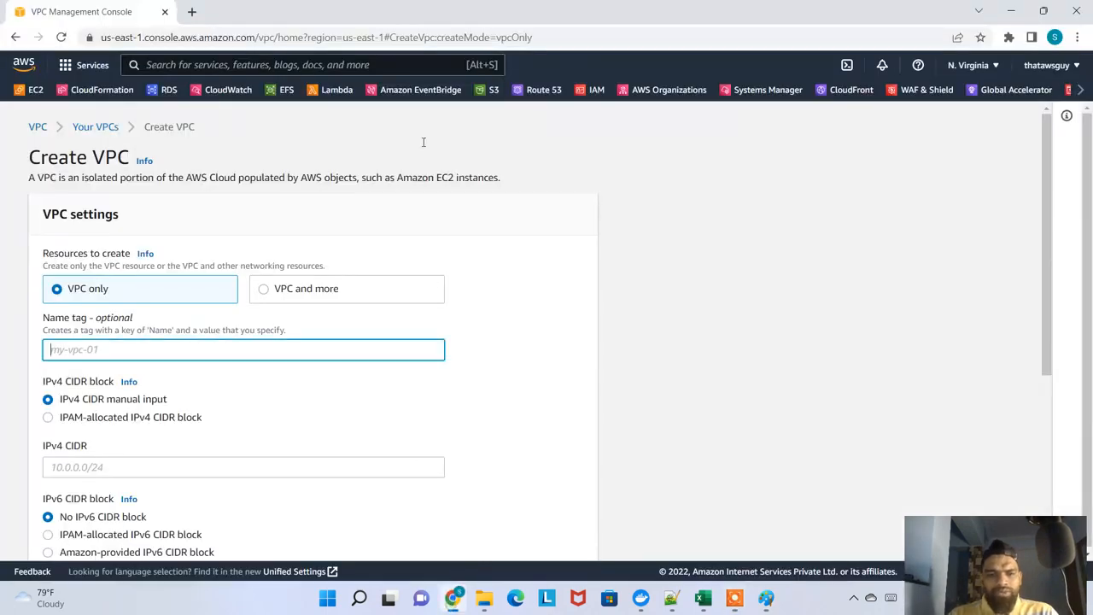
{"action": "left_click", "coordinate": [191, 12]}
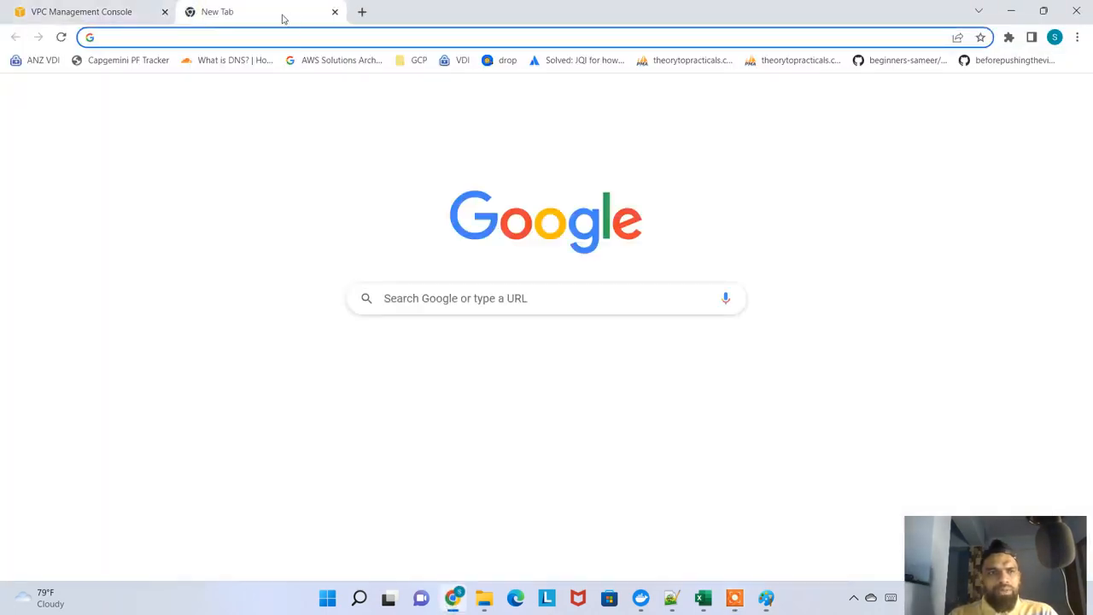
{"action": "left_click", "coordinate": [128, 12]}
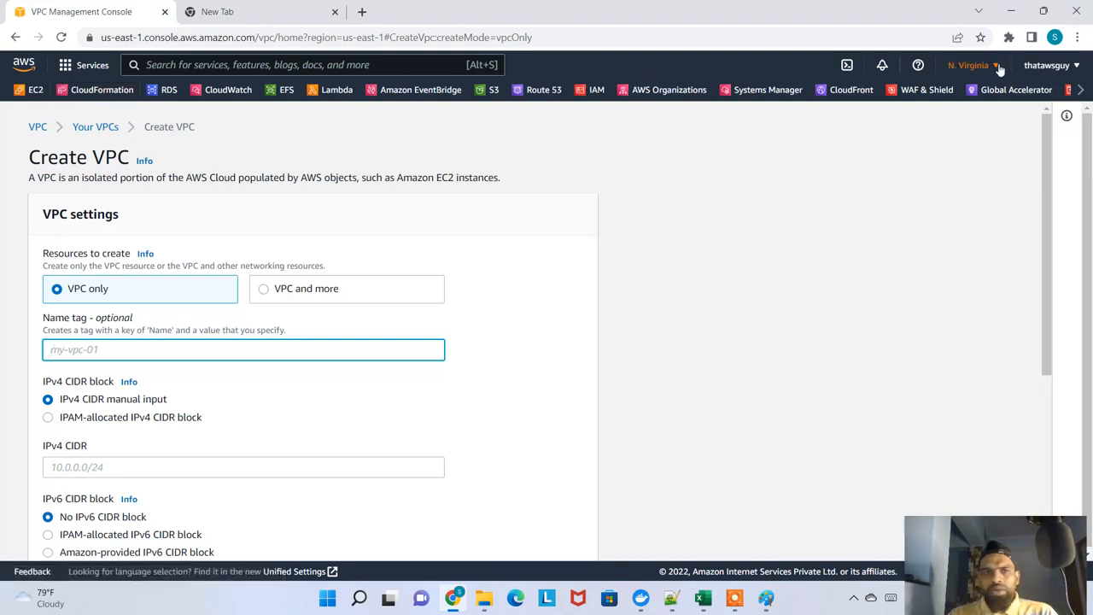
{"action": "right_click", "coordinate": [38, 94]}
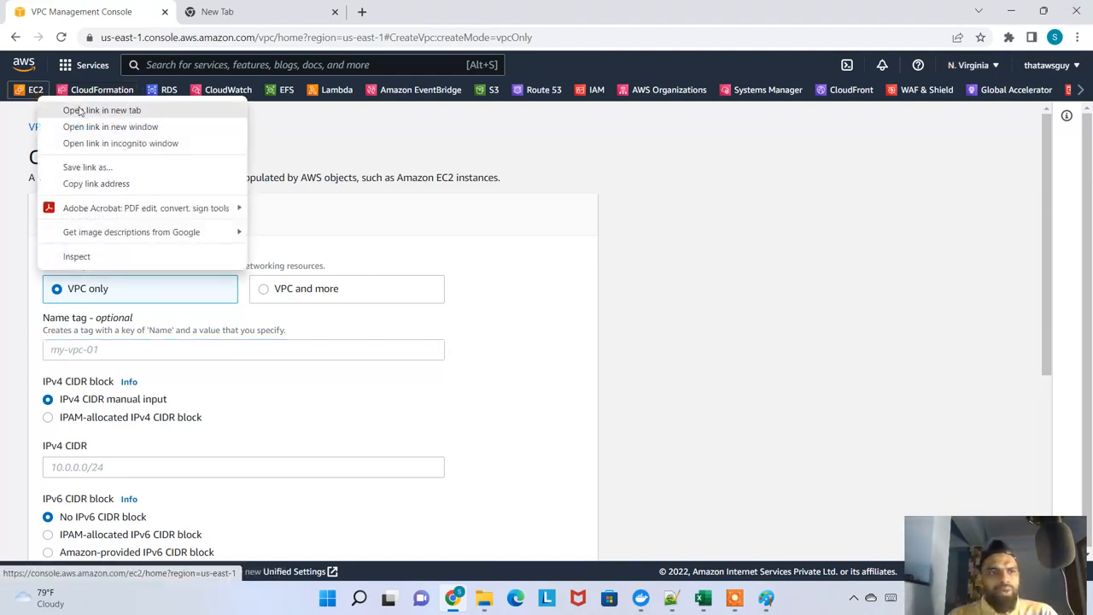
{"action": "left_click", "coordinate": [79, 111]}
{"action": "left_click", "coordinate": [270, 13]}
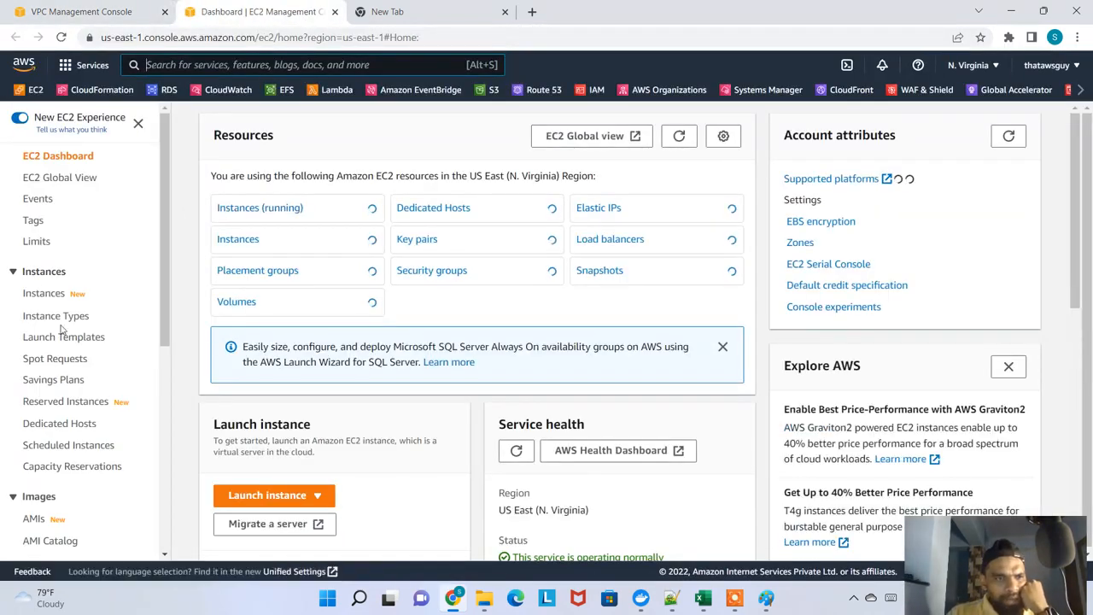
Open the EC2 limits, filter them by "VPC" and check the current limit and description of the VPCs entry
{"action": "left_click", "coordinate": [35, 246]}
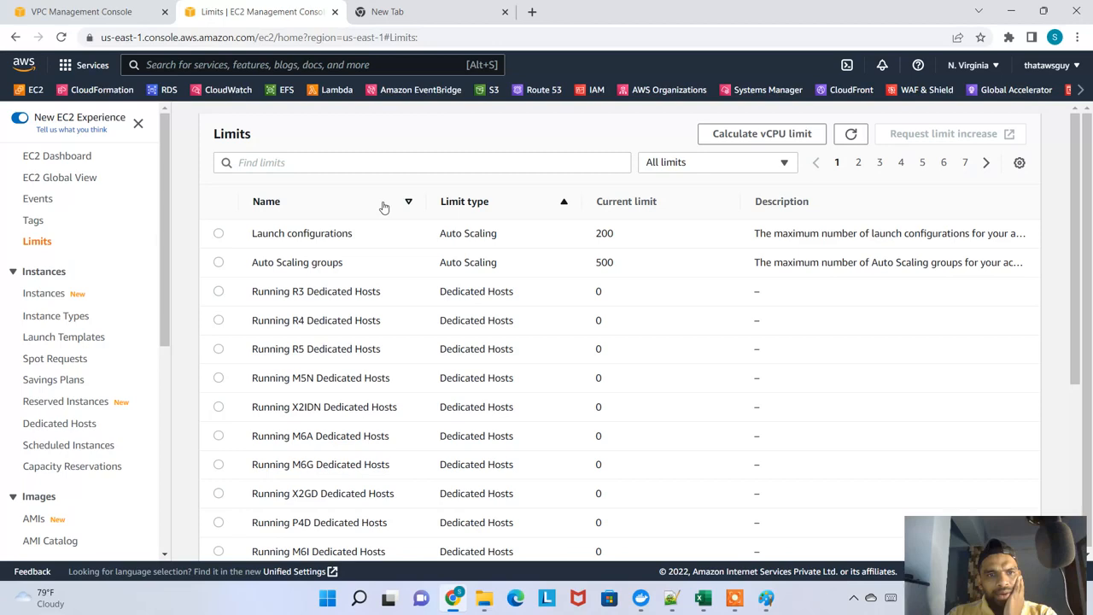
{"action": "left_click", "coordinate": [401, 162]}
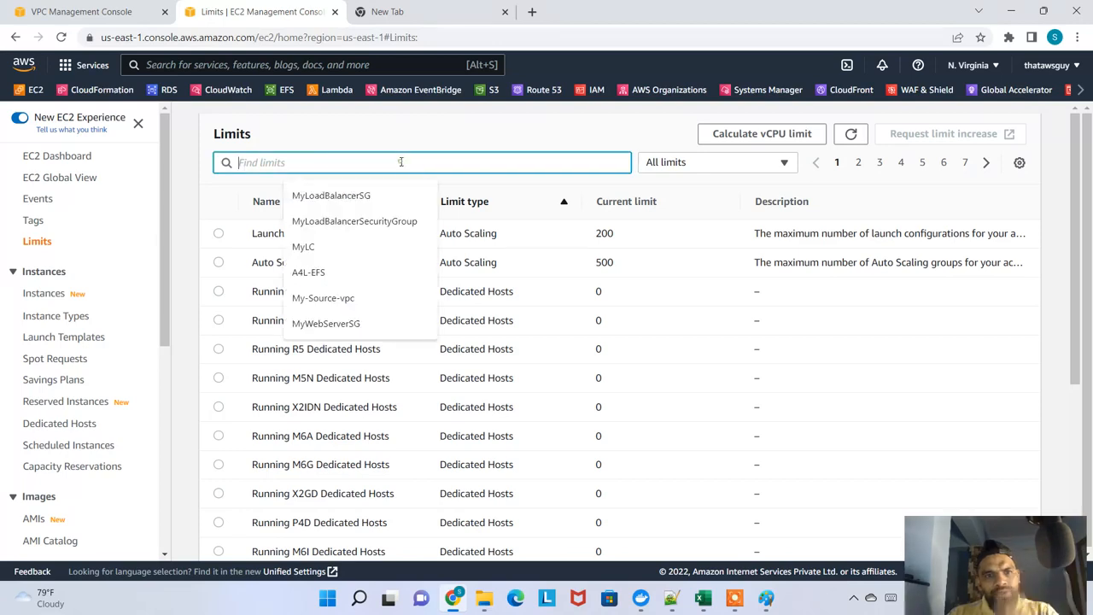
{"action": "type", "text": "VPC"}
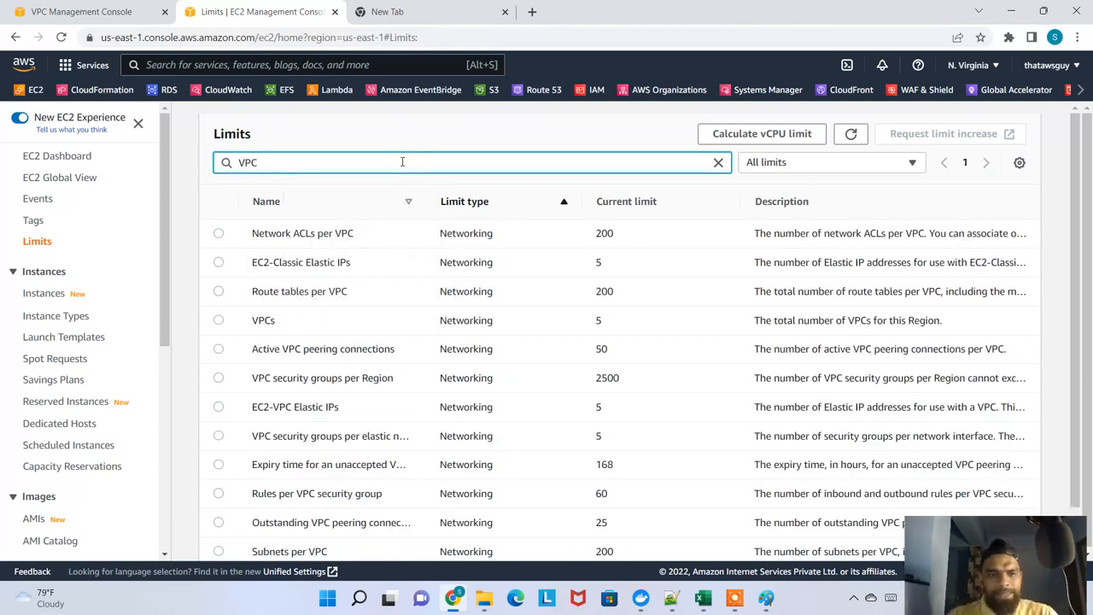
{"action": "double_click", "coordinate": [282, 325]}
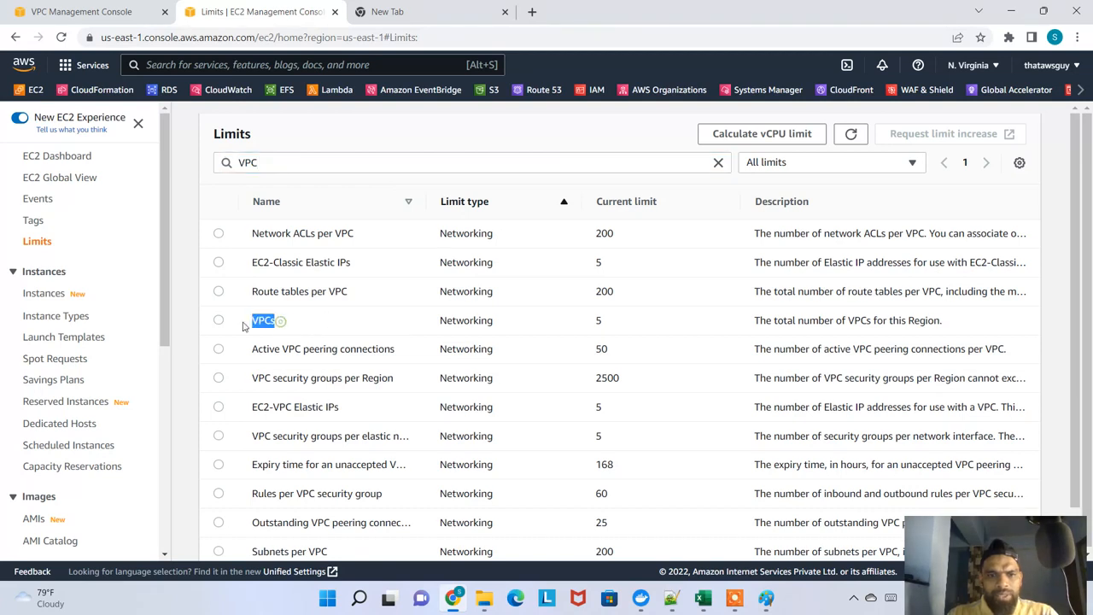
{"action": "double_click", "coordinate": [627, 330]}
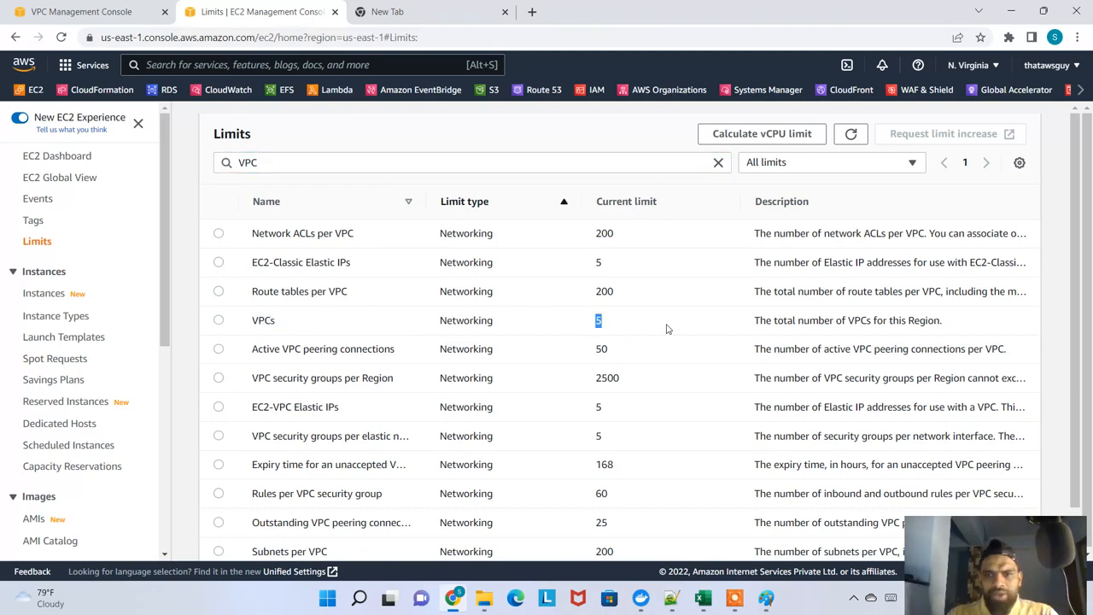
{"action": "left_click_drag", "start_coordinate": [776, 320], "coordinate": [947, 321]}
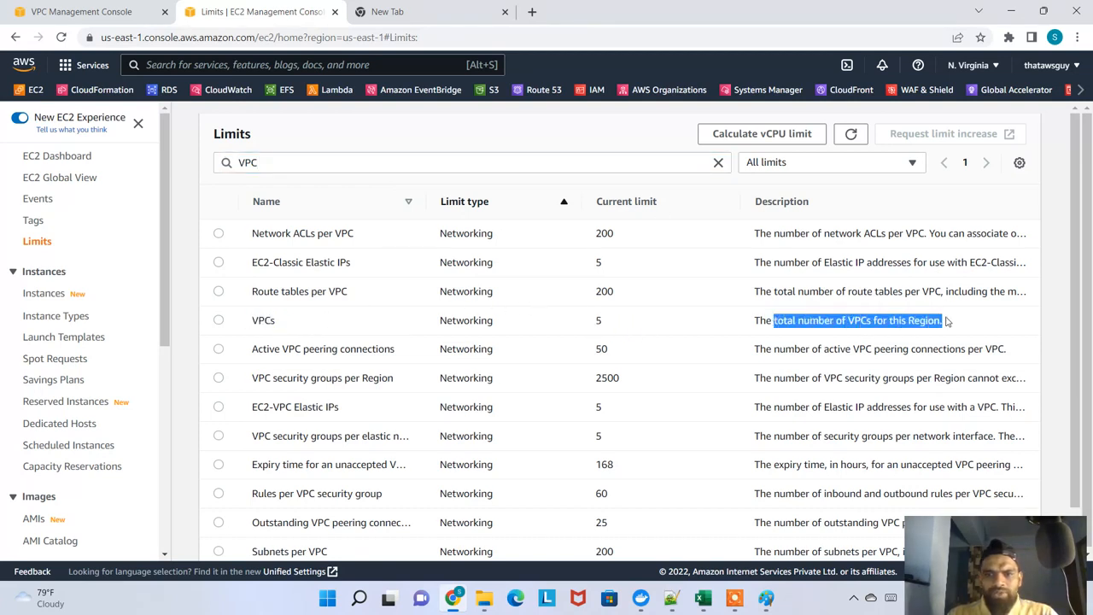
{"action": "left_click", "coordinate": [611, 336]}
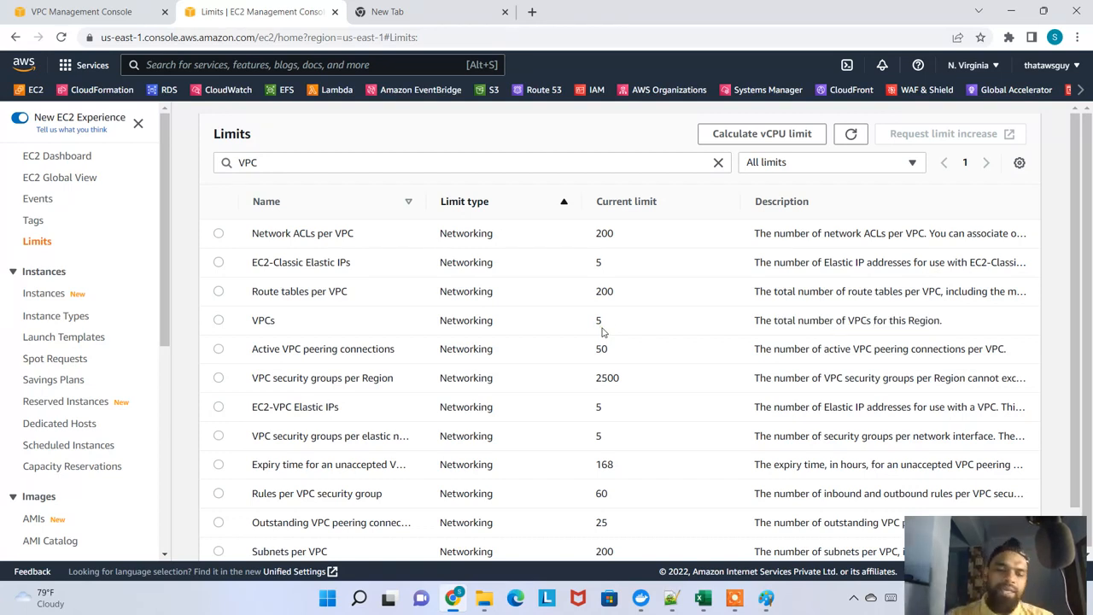
{"action": "scroll", "coordinate": [607, 322], "scroll_direction": "down", "scroll_amount": 1}
{"action": "scroll", "coordinate": [611, 317], "scroll_direction": "up", "scroll_amount": 1}
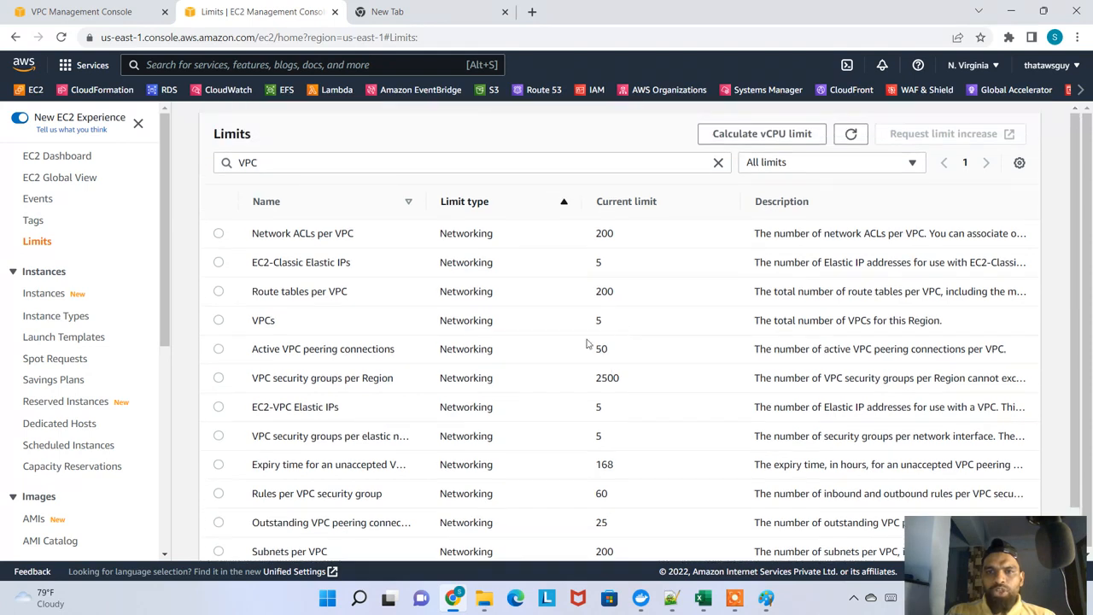
Select the VPCs limit, open its limit increase request, review the support case form and close it without submitting
{"action": "left_click", "coordinate": [219, 320]}
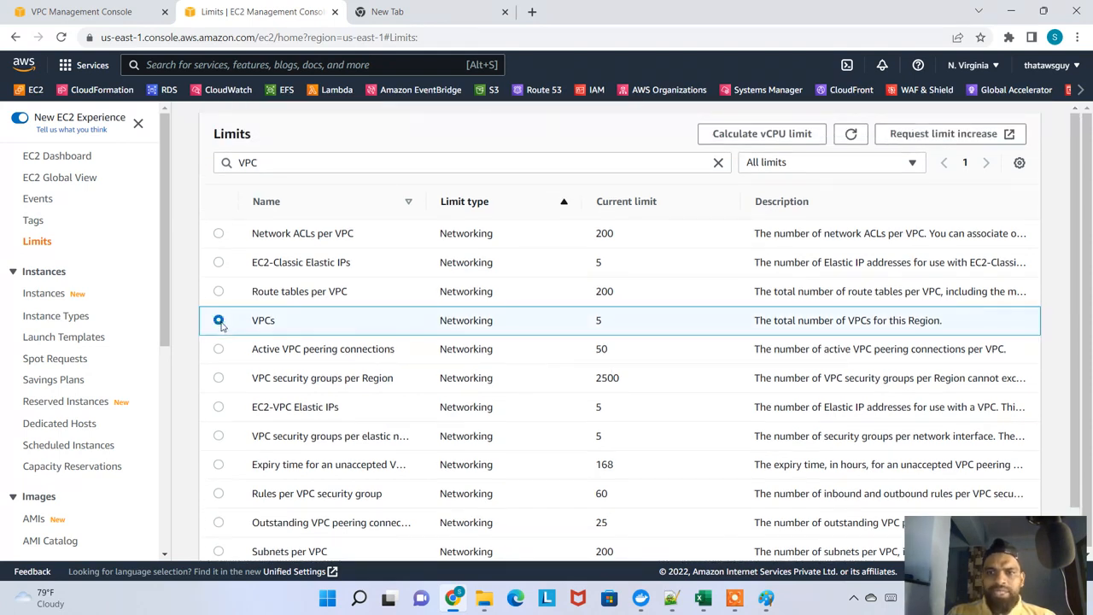
{"action": "left_click", "coordinate": [956, 143]}
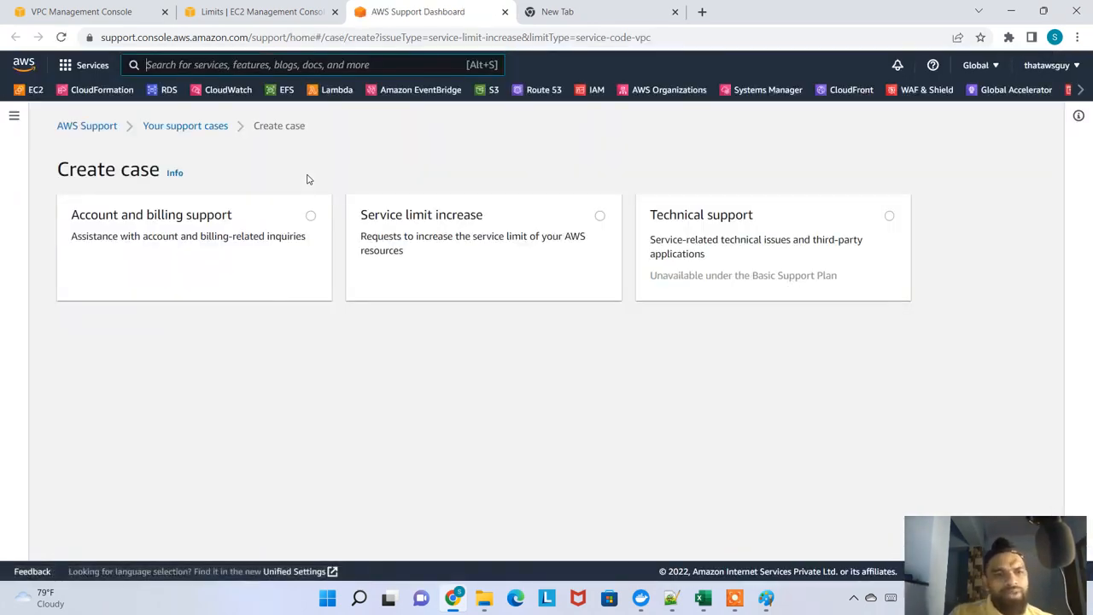
{"action": "scroll", "coordinate": [319, 427], "scroll_direction": "down", "scroll_amount": 2}
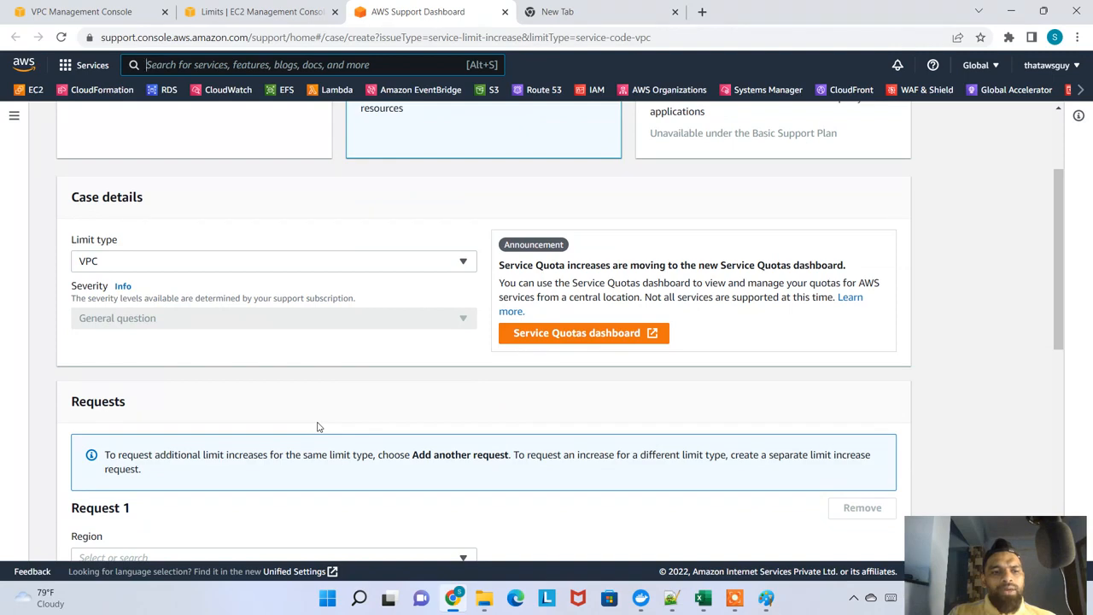
{"action": "scroll", "coordinate": [317, 427], "scroll_direction": "down", "scroll_amount": 5}
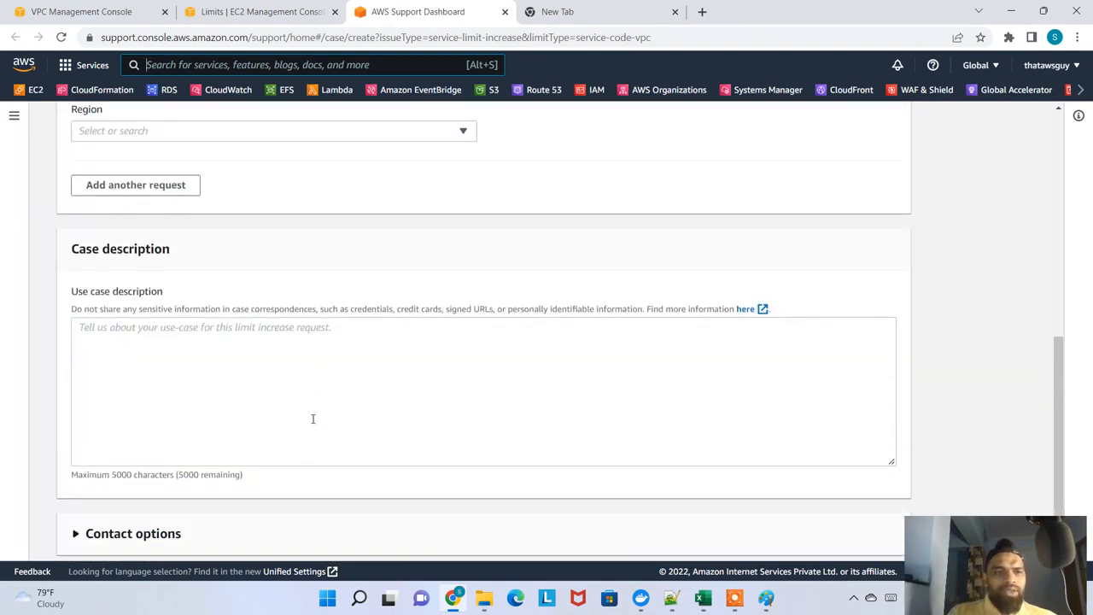
{"action": "scroll", "coordinate": [313, 418], "scroll_direction": "down", "scroll_amount": 1}
{"action": "scroll", "coordinate": [405, 208], "scroll_direction": "up", "scroll_amount": 4}
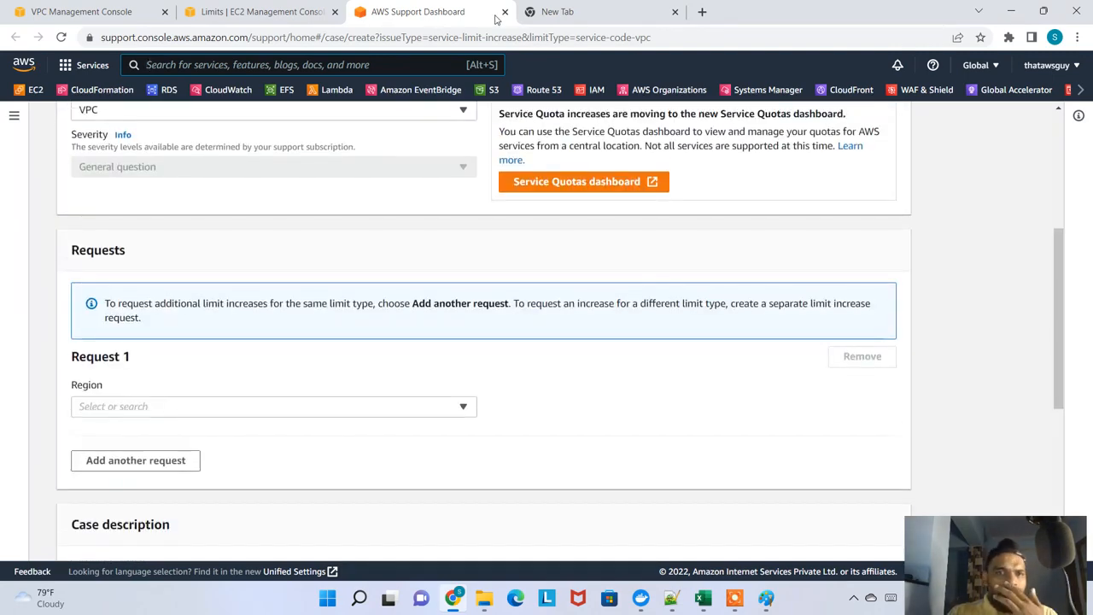
{"action": "left_click", "coordinate": [505, 12]}
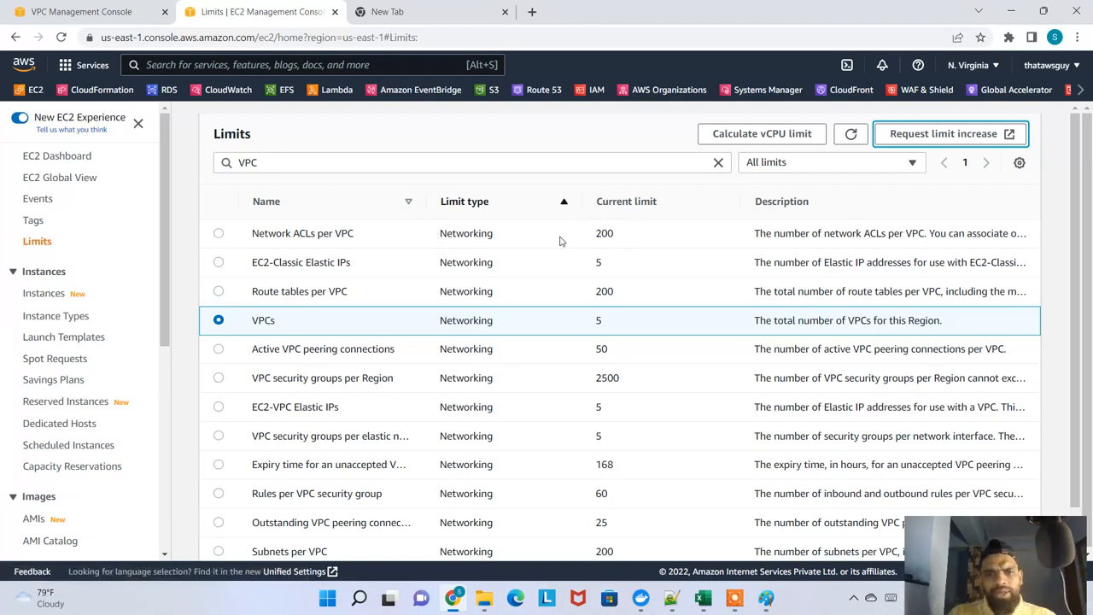
Filter the limits by "EC2", clear the filter and look through the full list, including the Auto Scaling groups limit
{"action": "double_click", "coordinate": [271, 163]}
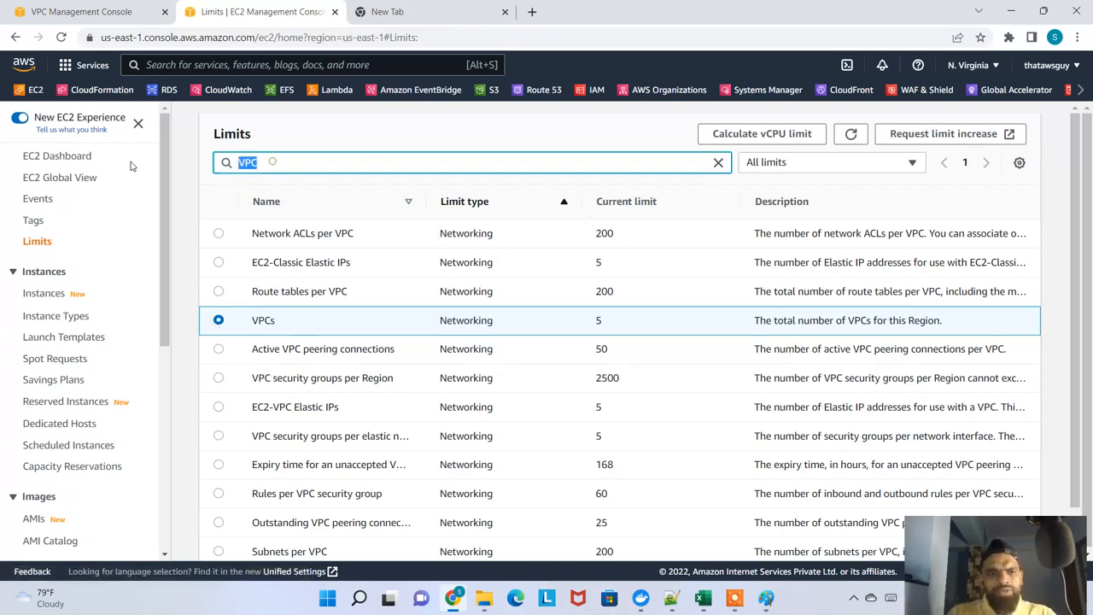
{"action": "key", "text": "BackSpace"}
{"action": "type", "text": "EC2"}
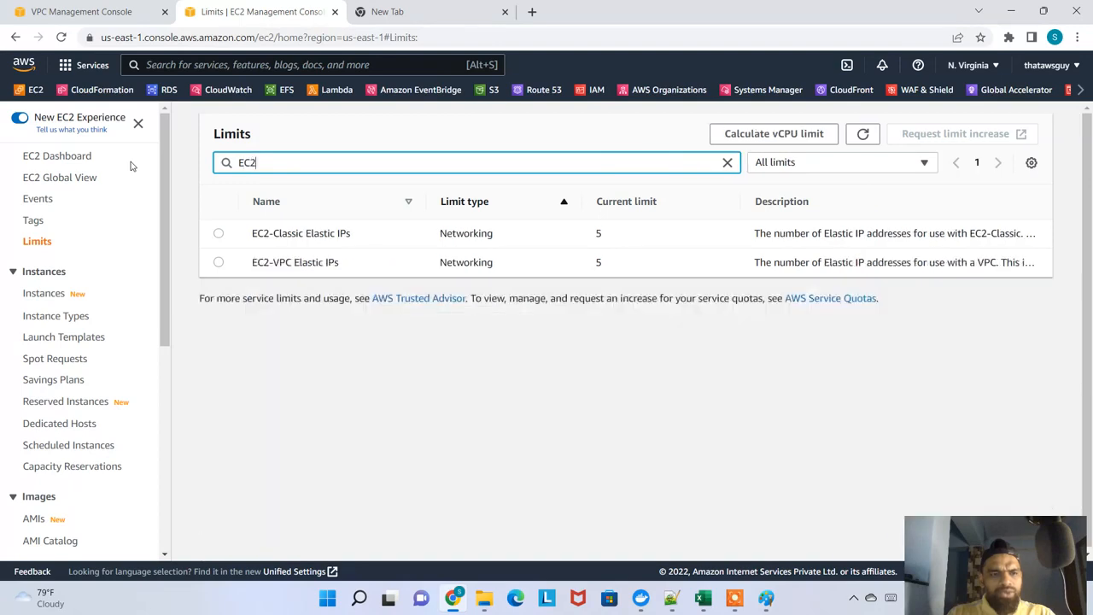
{"action": "double_click", "coordinate": [261, 163]}
{"action": "key", "text": "BackSpace"}
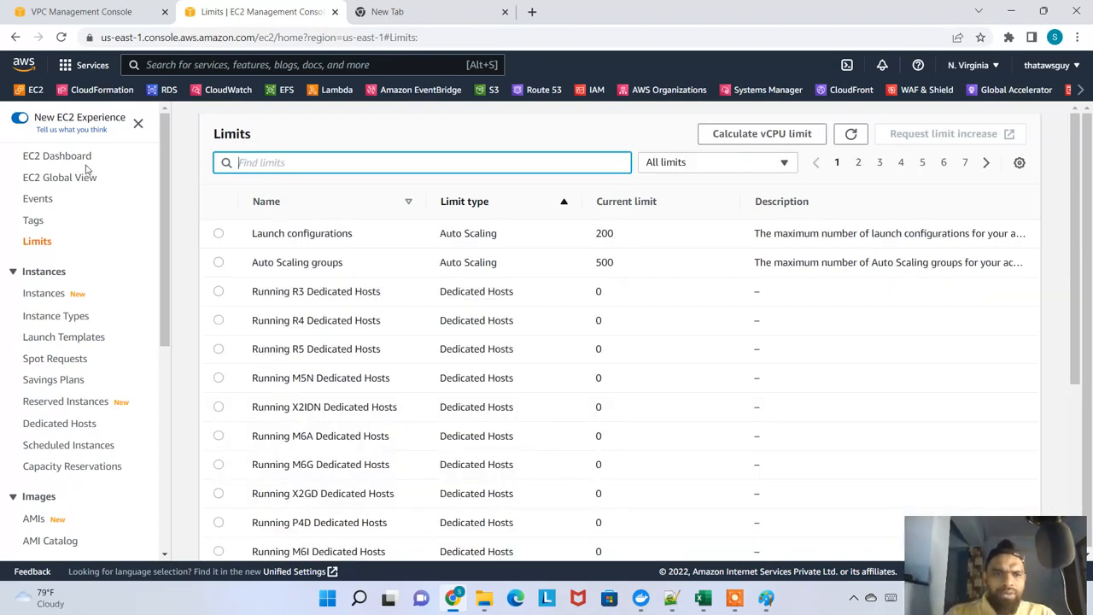
{"action": "left_click_drag", "start_coordinate": [344, 262], "coordinate": [268, 262]}
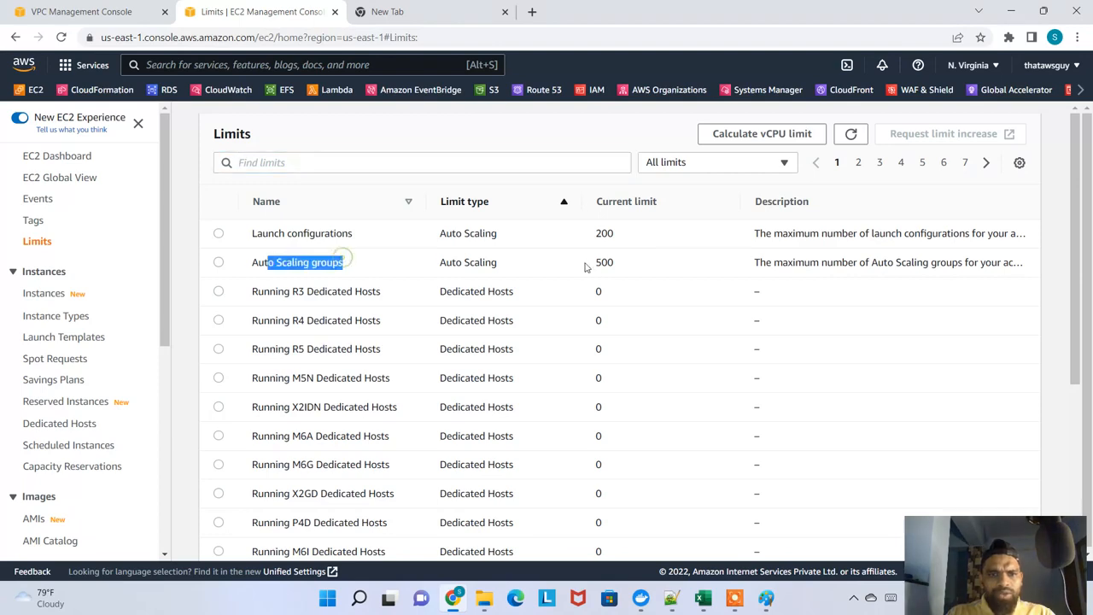
{"action": "scroll", "coordinate": [572, 271], "scroll_direction": "down", "scroll_amount": 4}
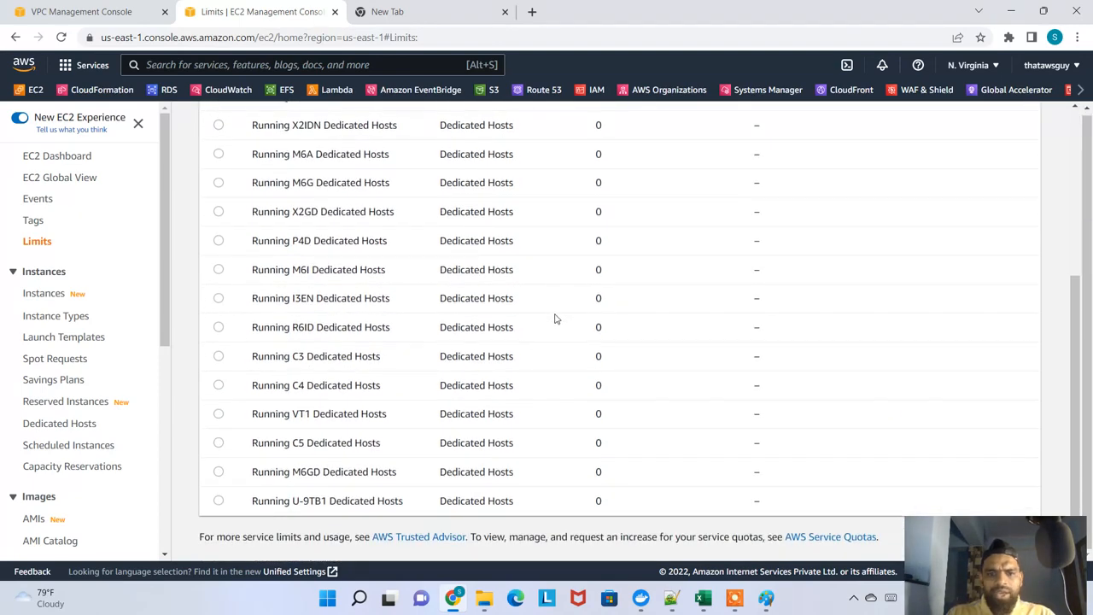
{"action": "scroll", "coordinate": [572, 329], "scroll_direction": "up", "scroll_amount": 4}
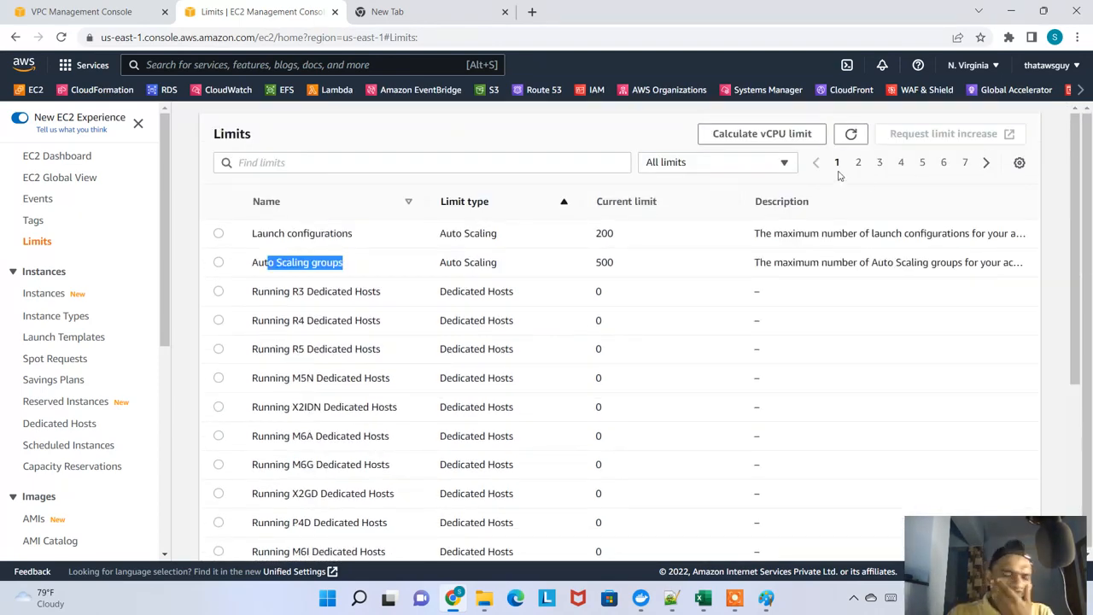
Show only the Load balancing limits and check the entries for Application Load Balancers and target groups
{"action": "left_click", "coordinate": [746, 171]}
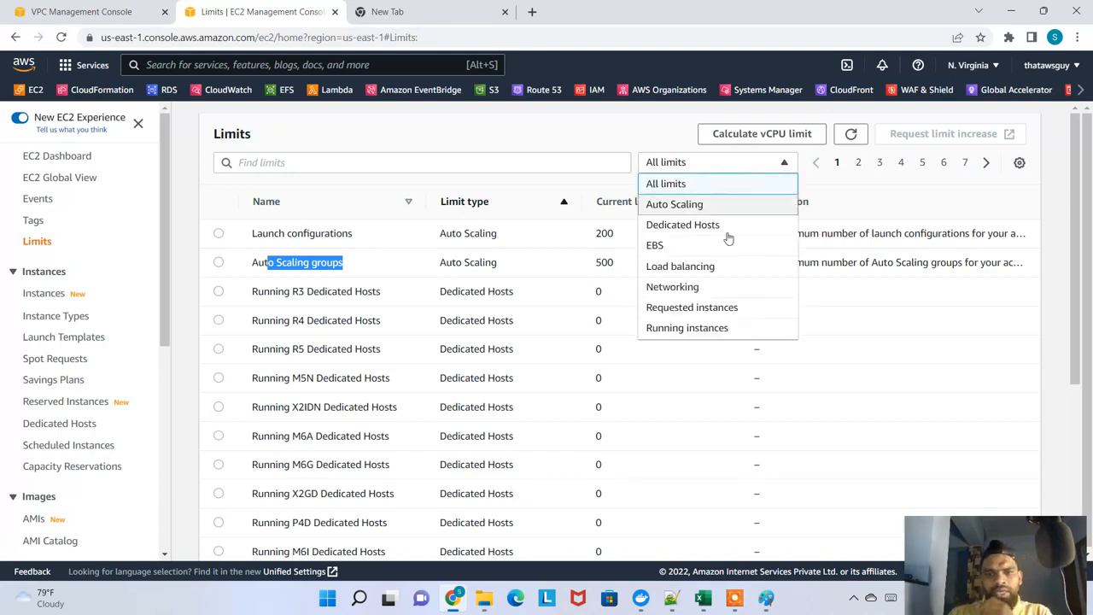
{"action": "left_click", "coordinate": [693, 265]}
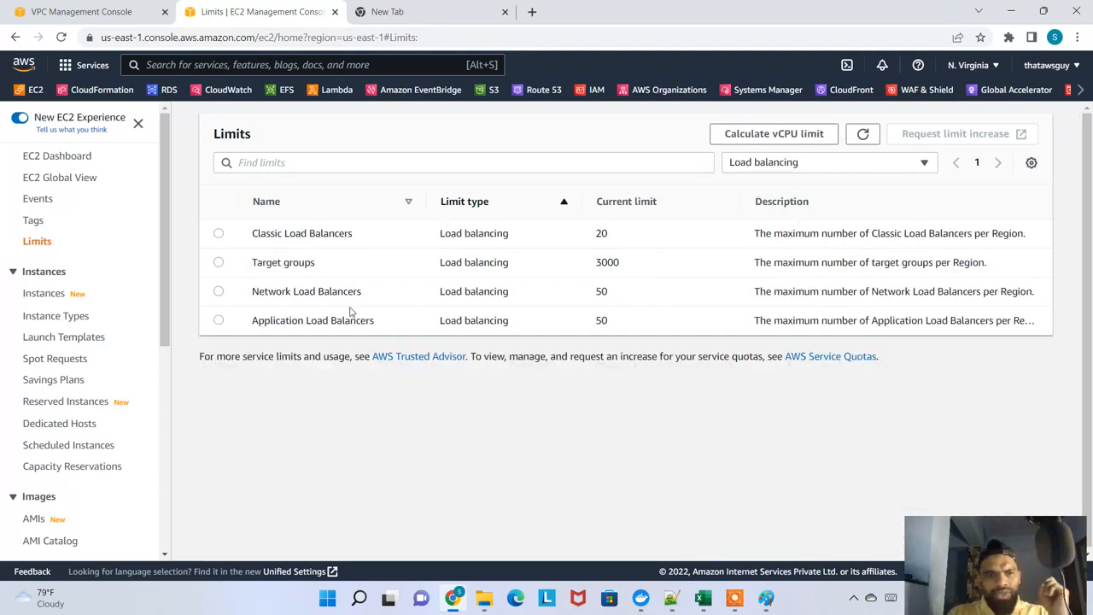
{"action": "left_click_drag", "start_coordinate": [372, 322], "coordinate": [234, 316]}
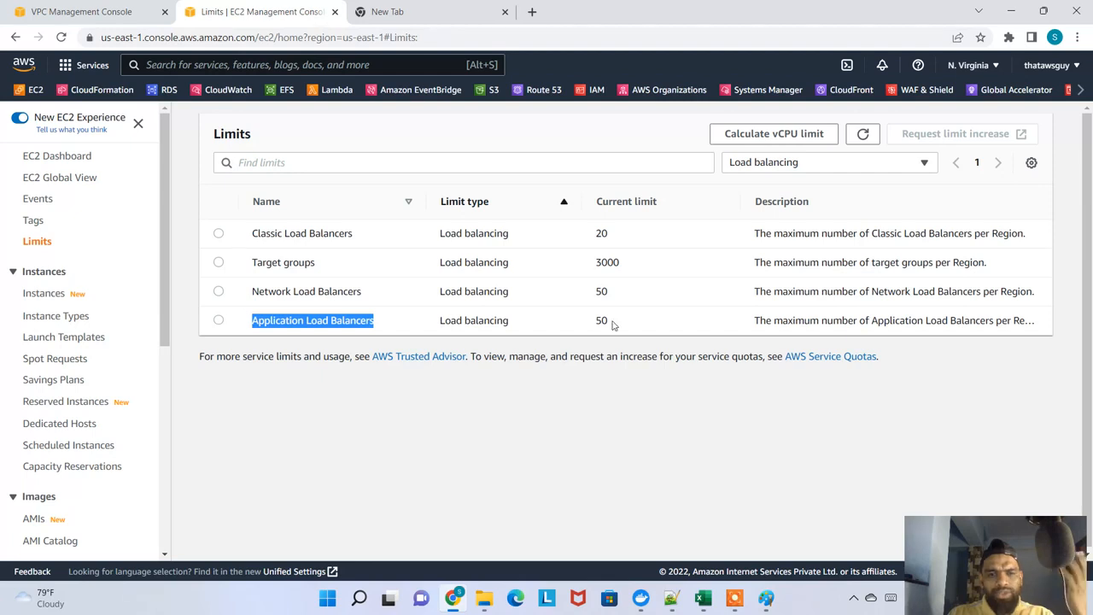
{"action": "left_click_drag", "start_coordinate": [611, 324], "coordinate": [595, 263]}
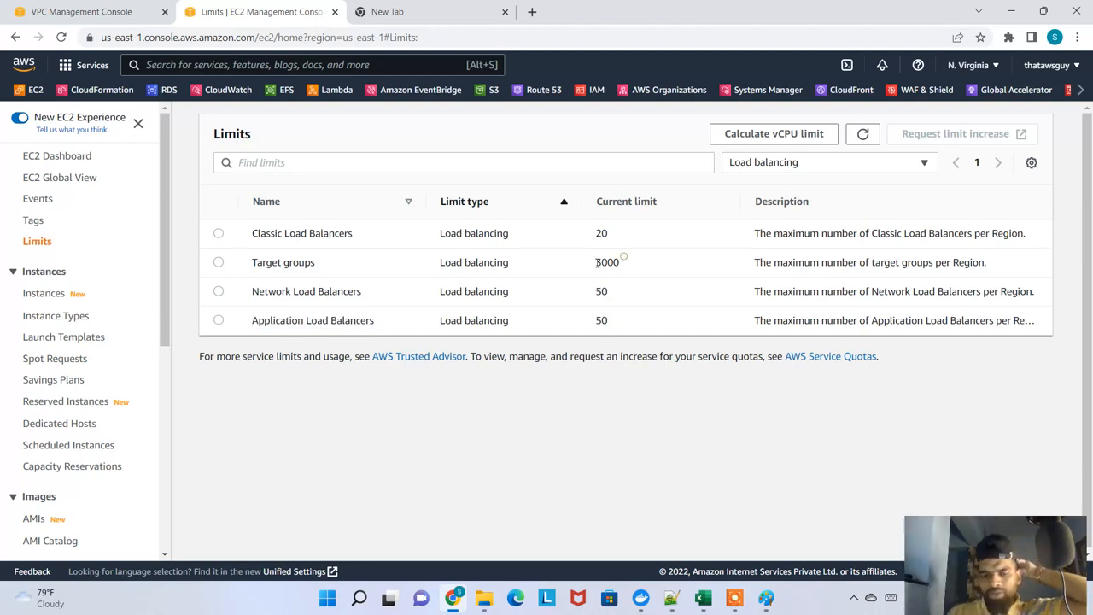
Show only the Networking limits and check the entries for route tables per VPC and VPC security groups per elastic network interface
{"action": "left_click", "coordinate": [726, 164]}
{"action": "left_click", "coordinate": [761, 288]}
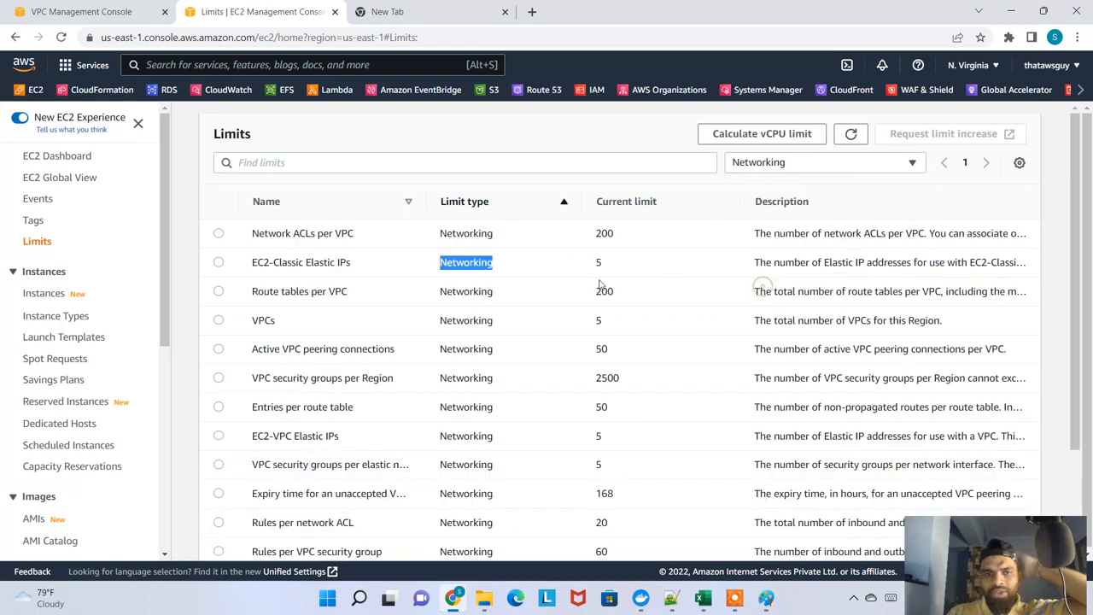
{"action": "left_click_drag", "start_coordinate": [362, 305], "coordinate": [268, 309]}
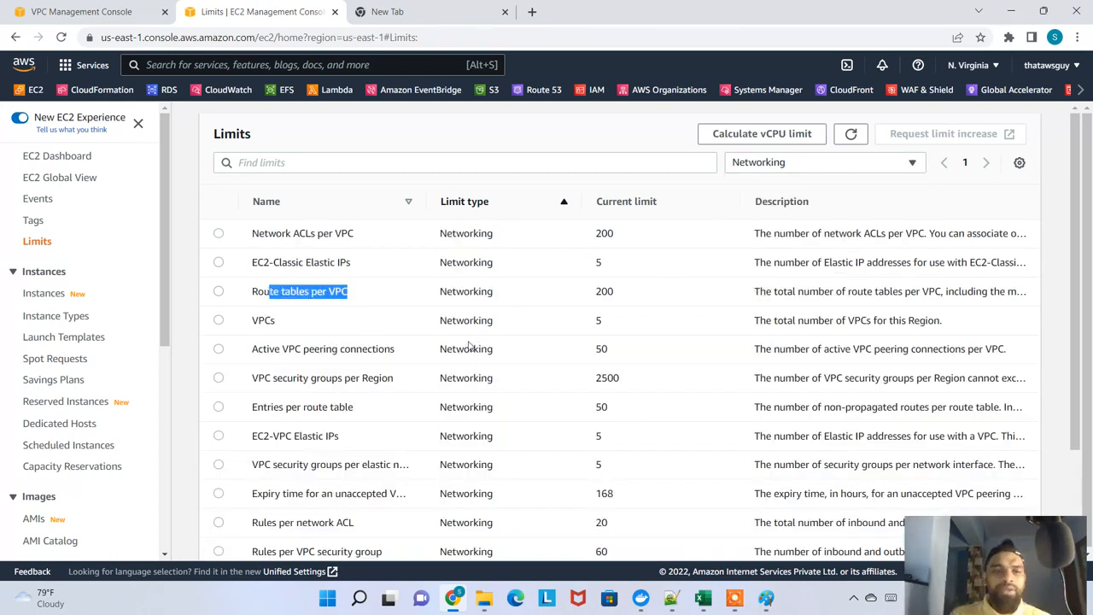
{"action": "scroll", "coordinate": [407, 434], "scroll_direction": "down", "scroll_amount": 3}
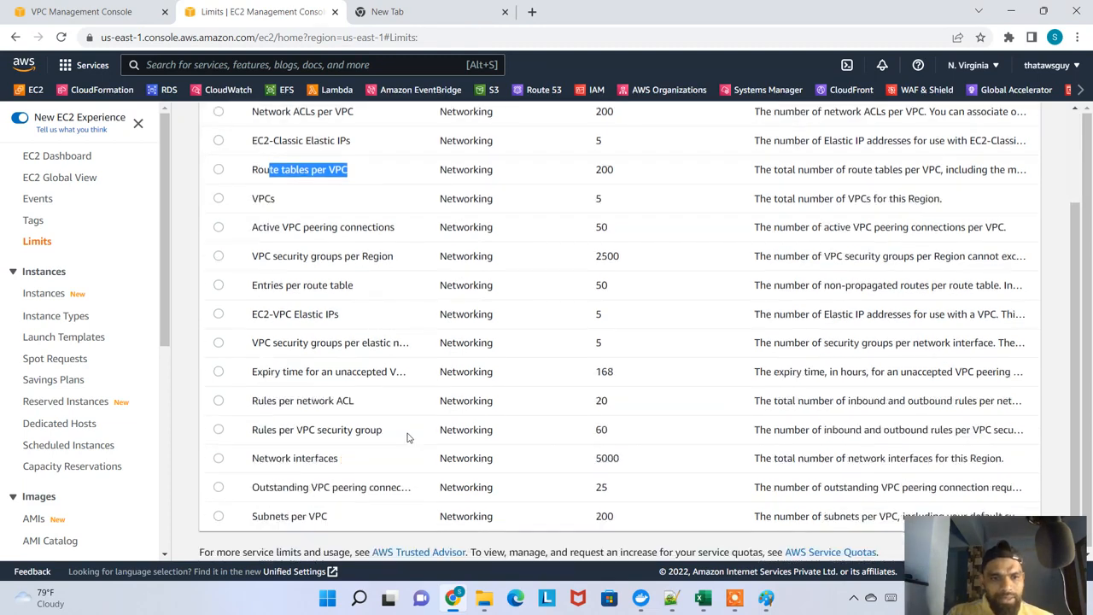
{"action": "scroll", "coordinate": [418, 342], "scroll_direction": "up", "scroll_amount": 3}
{"action": "scroll", "coordinate": [418, 342], "scroll_direction": "down", "scroll_amount": 3}
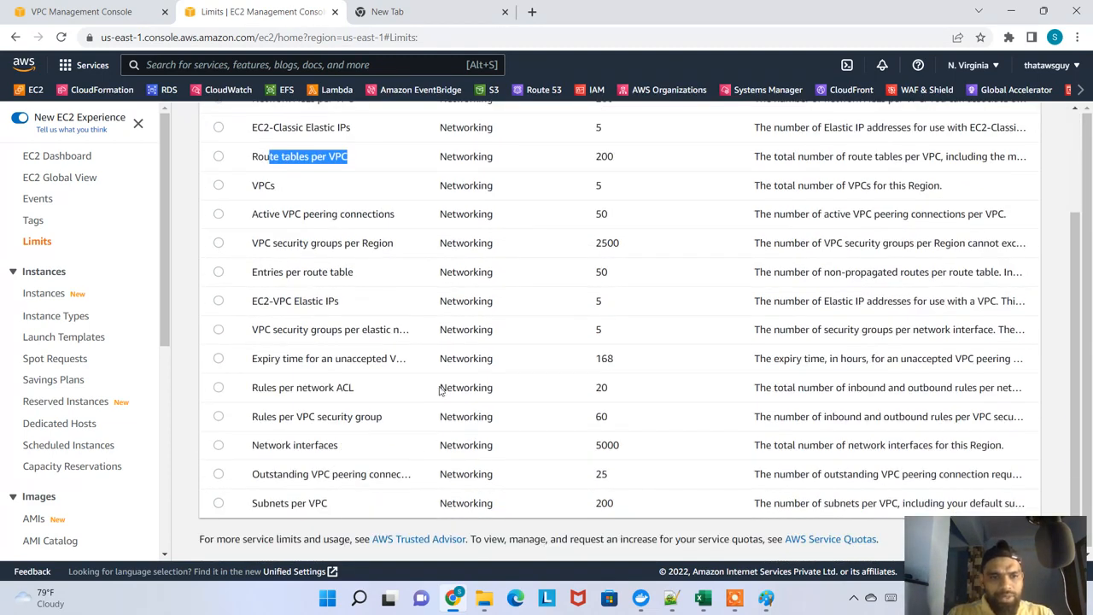
{"action": "left_click_drag", "start_coordinate": [310, 334], "coordinate": [433, 344]}
{"action": "double_click", "coordinate": [600, 327]}
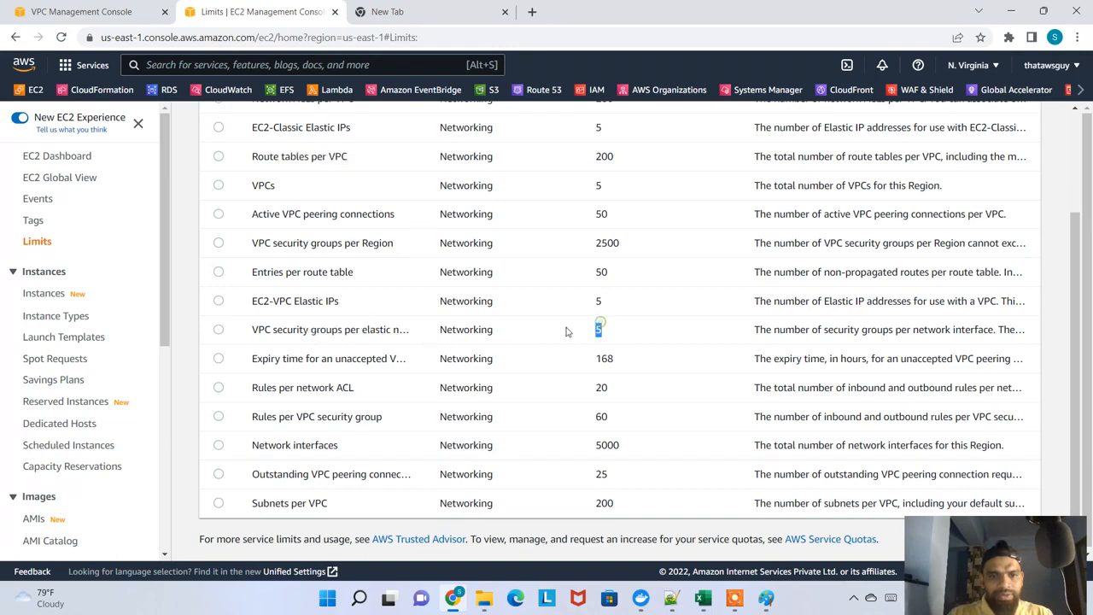
{"action": "scroll", "coordinate": [692, 163], "scroll_direction": "up", "scroll_amount": 2}
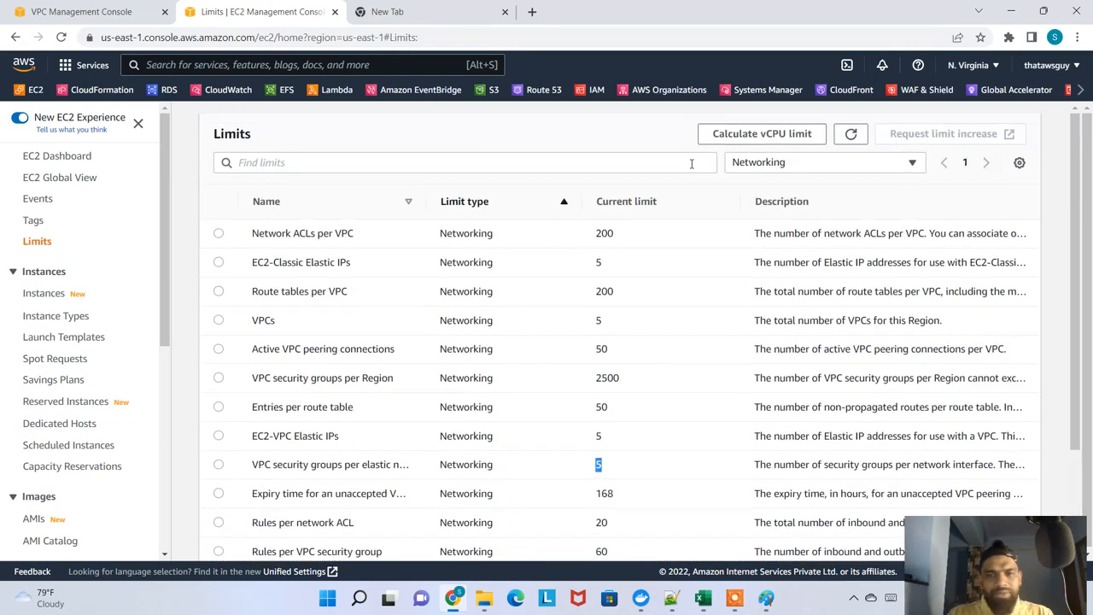
View the EBS limits and the Running instances limits, checking the current limit for security groups per instance
{"action": "left_click", "coordinate": [789, 162]}
{"action": "left_click", "coordinate": [787, 245]}
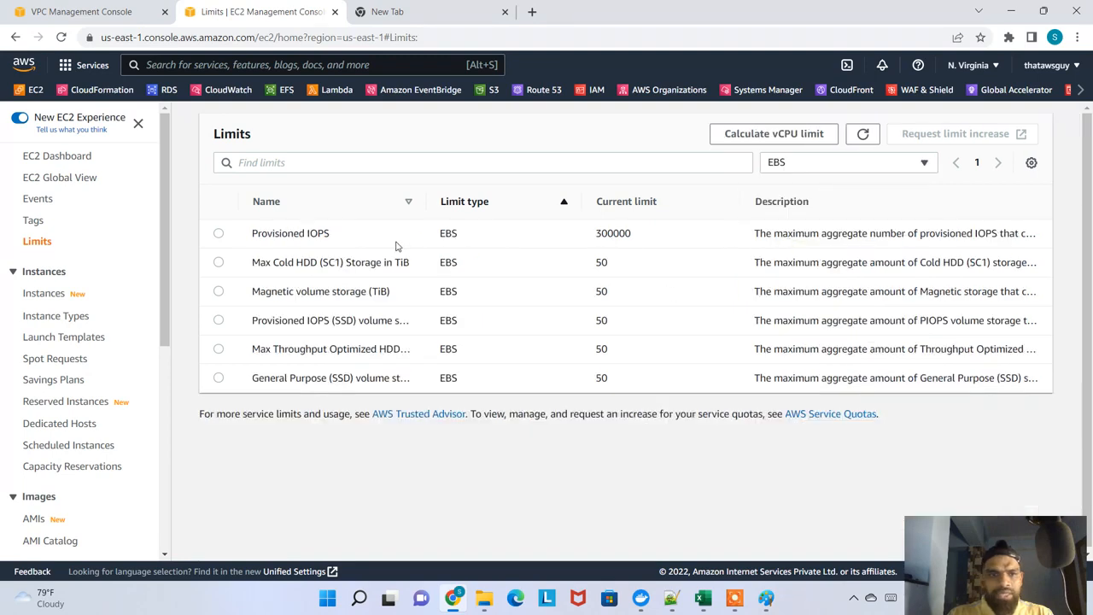
{"action": "left_click", "coordinate": [827, 167]}
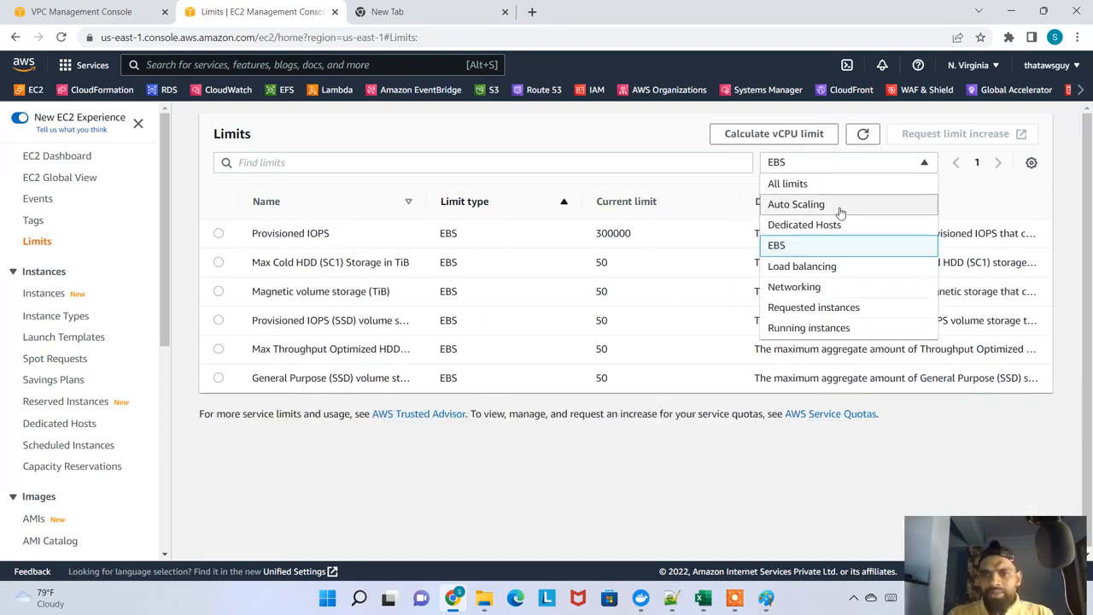
{"action": "left_click", "coordinate": [841, 327]}
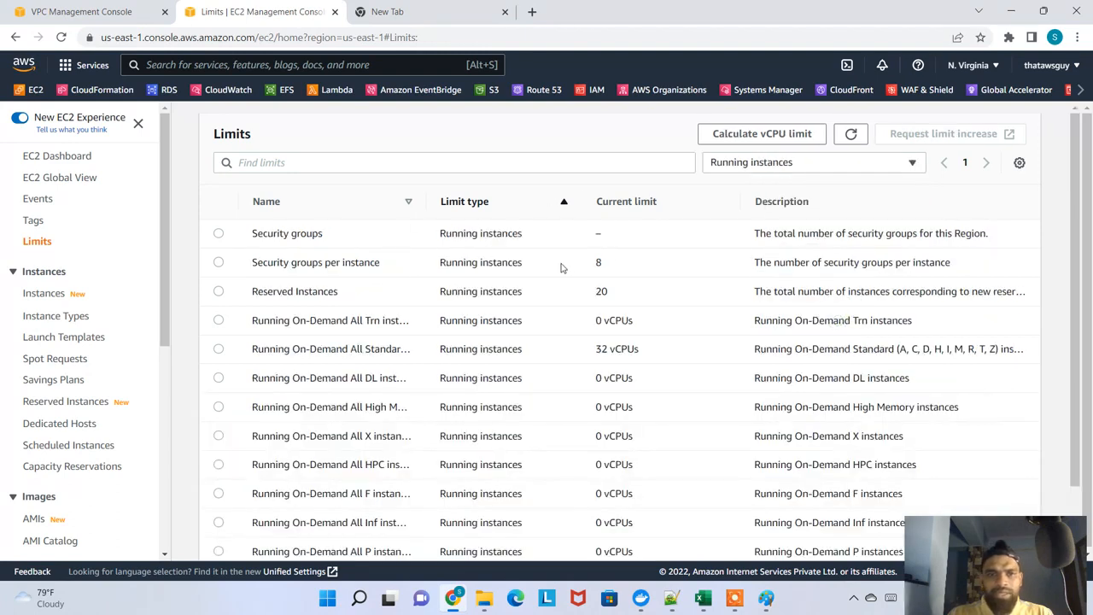
{"action": "left_click_drag", "start_coordinate": [347, 241], "coordinate": [261, 227]}
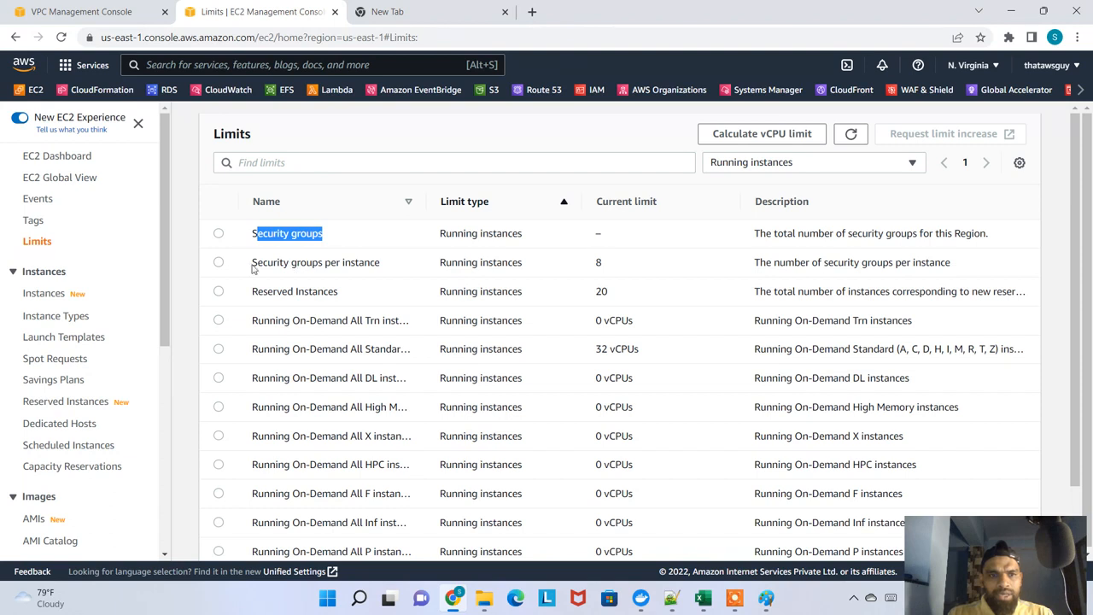
{"action": "left_click_drag", "start_coordinate": [253, 266], "coordinate": [377, 263]}
{"action": "left_click_drag", "start_coordinate": [610, 268], "coordinate": [578, 264]}
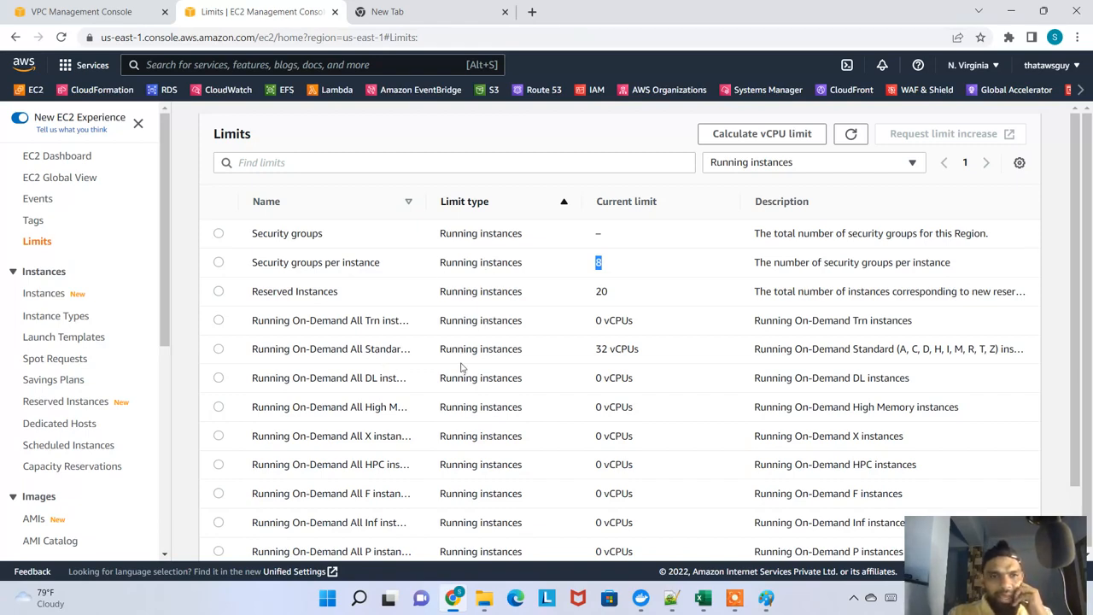
{"action": "scroll", "coordinate": [461, 367], "scroll_direction": "down", "scroll_amount": 2}
{"action": "scroll", "coordinate": [631, 364], "scroll_direction": "up", "scroll_amount": 2}
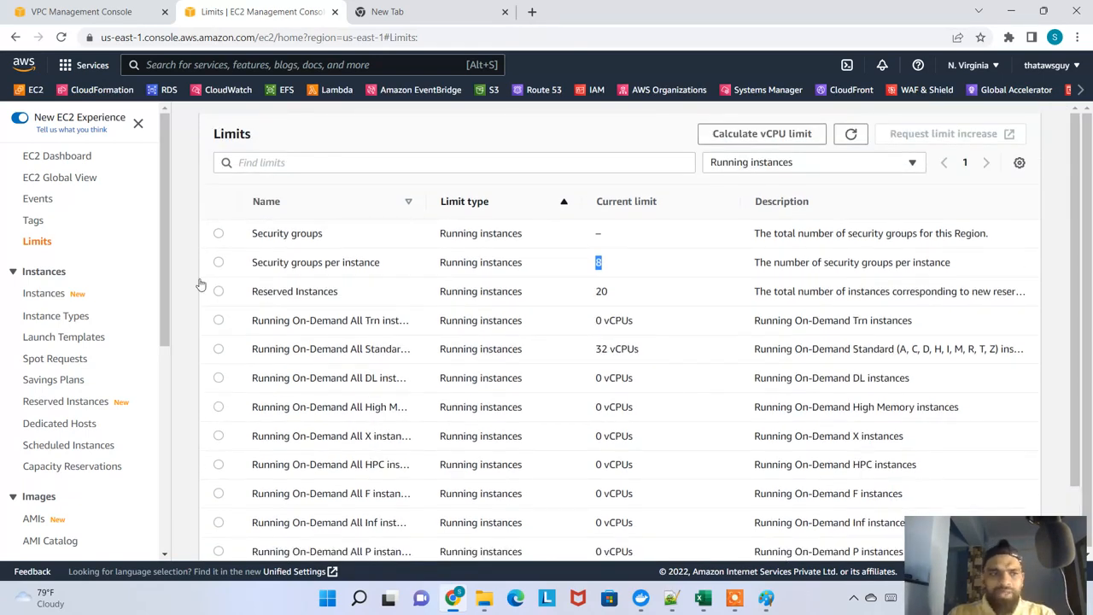
Filter the limits by "VPC" across All limits and select the VPCs entry
{"action": "left_click", "coordinate": [43, 245]}
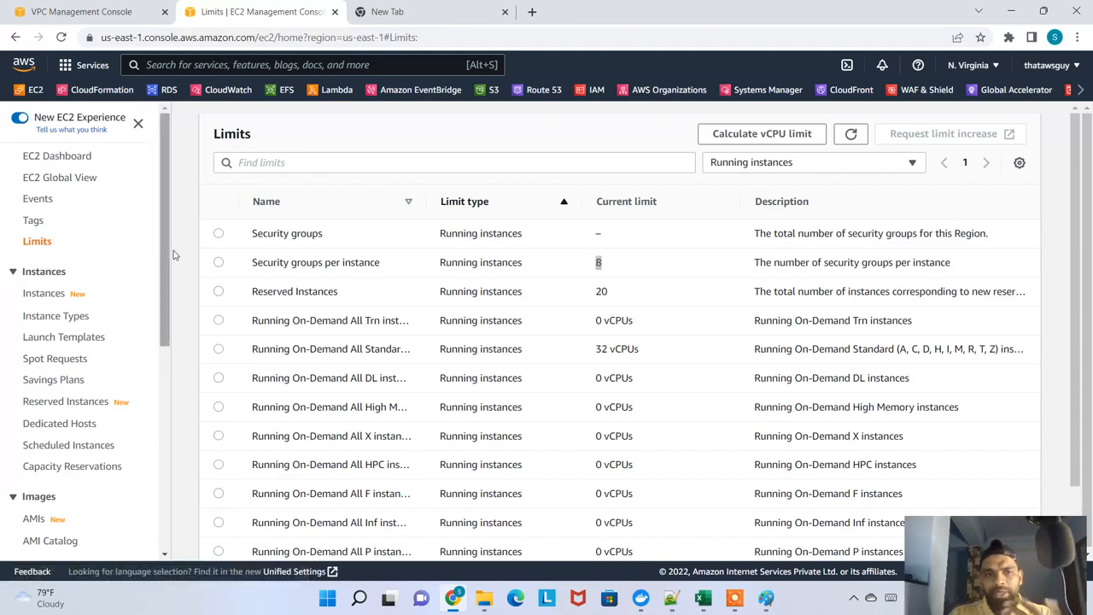
{"action": "left_click", "coordinate": [307, 161]}
{"action": "type", "text": "VPC"}
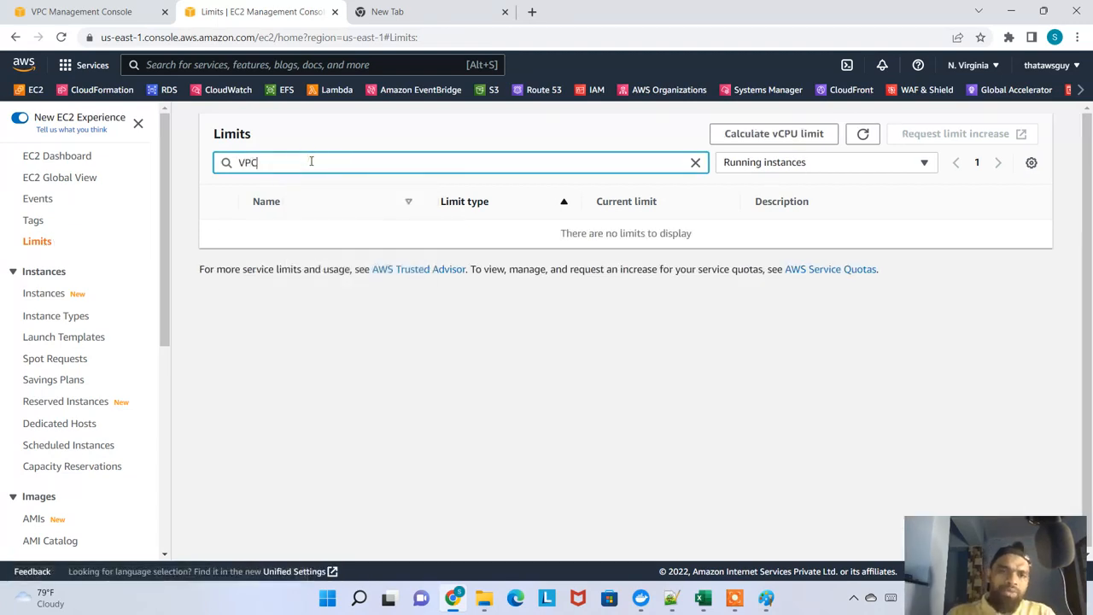
{"action": "left_click", "coordinate": [777, 164]}
{"action": "left_click", "coordinate": [795, 187]}
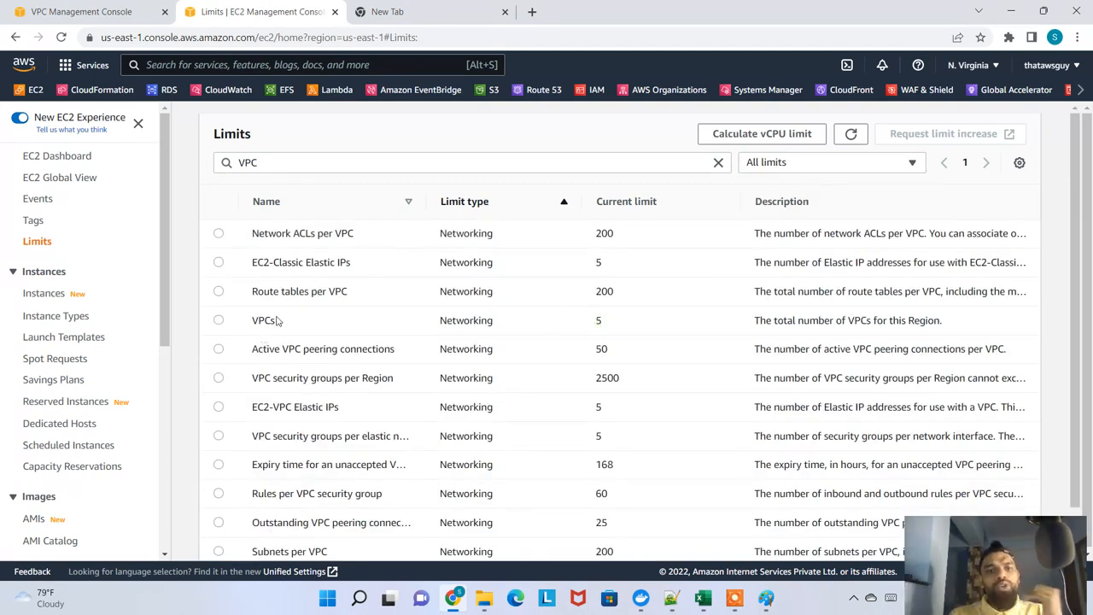
{"action": "left_click", "coordinate": [220, 322]}
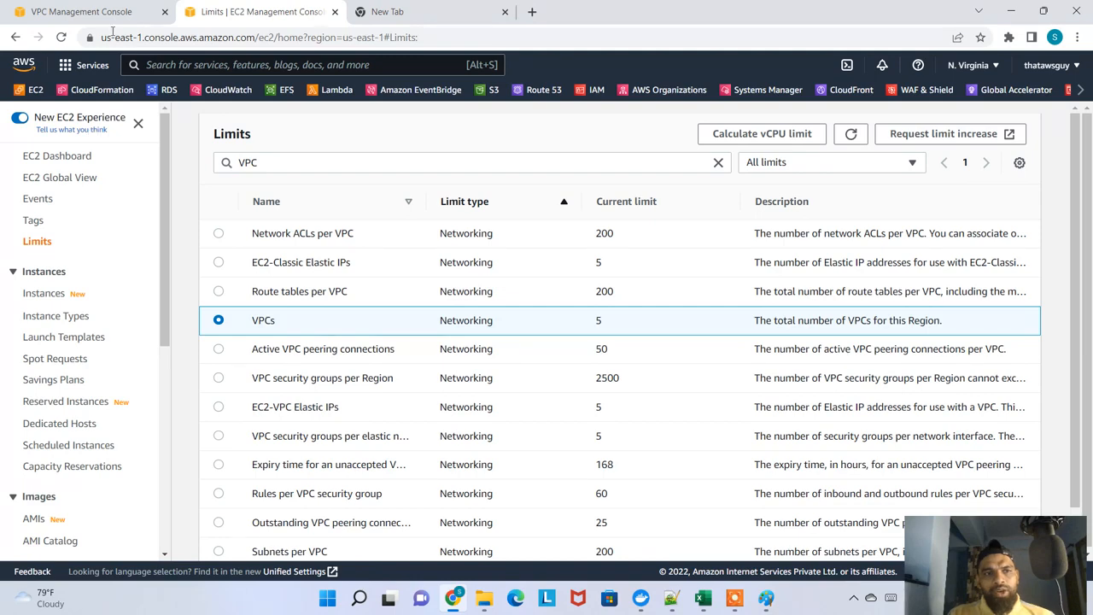
Close the EC2 limits tab and open the Create VPC form from the Your VPCs list in the VPC console
{"action": "left_click", "coordinate": [334, 12]}
{"action": "left_click", "coordinate": [75, 10]}
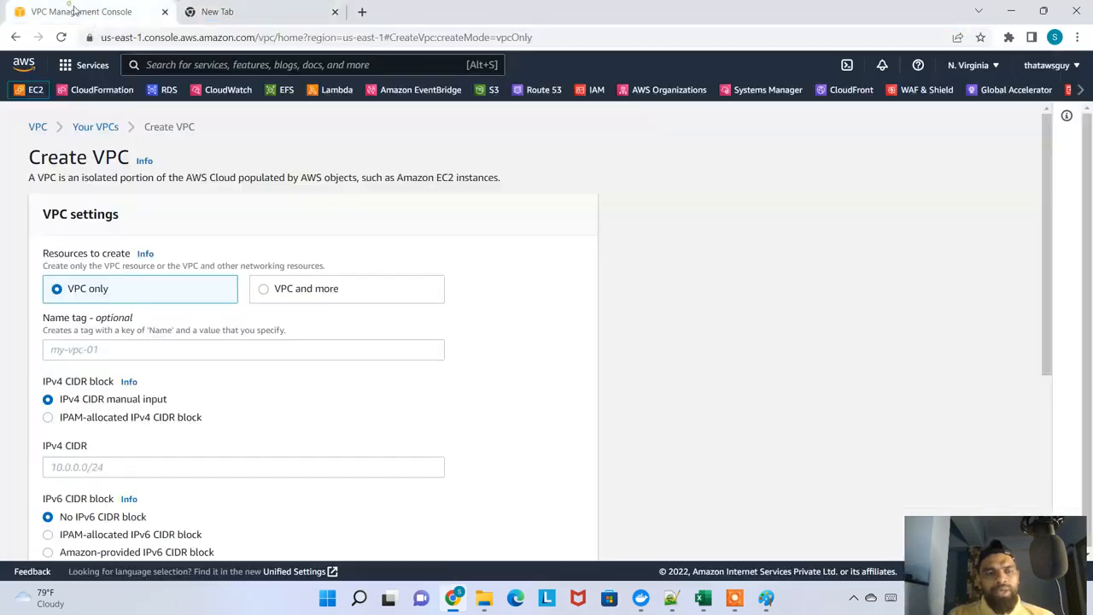
{"action": "left_click", "coordinate": [96, 126]}
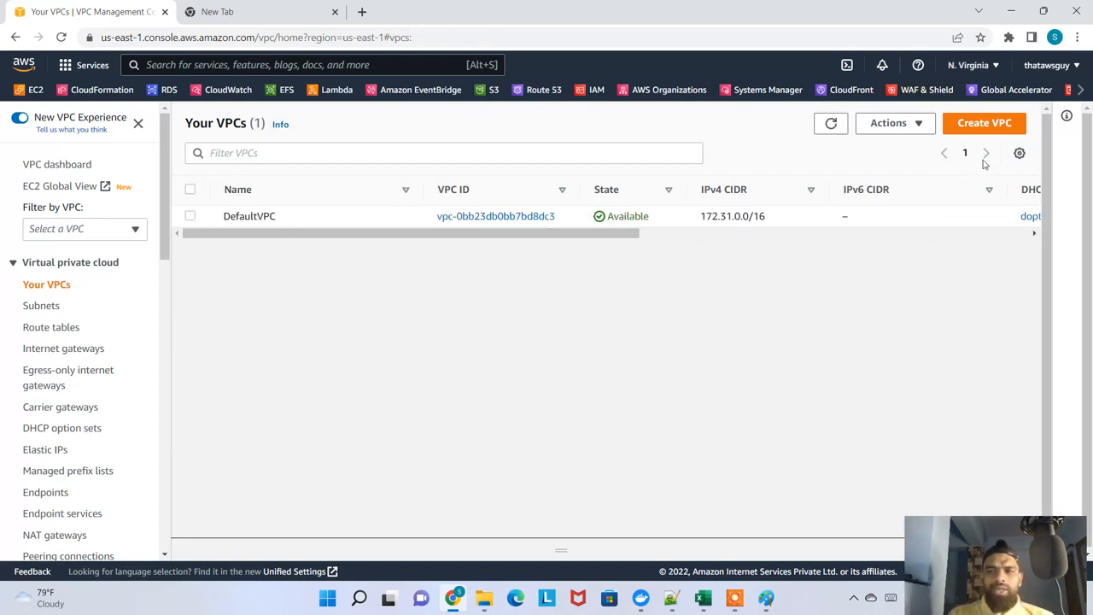
{"action": "left_click", "coordinate": [978, 124]}
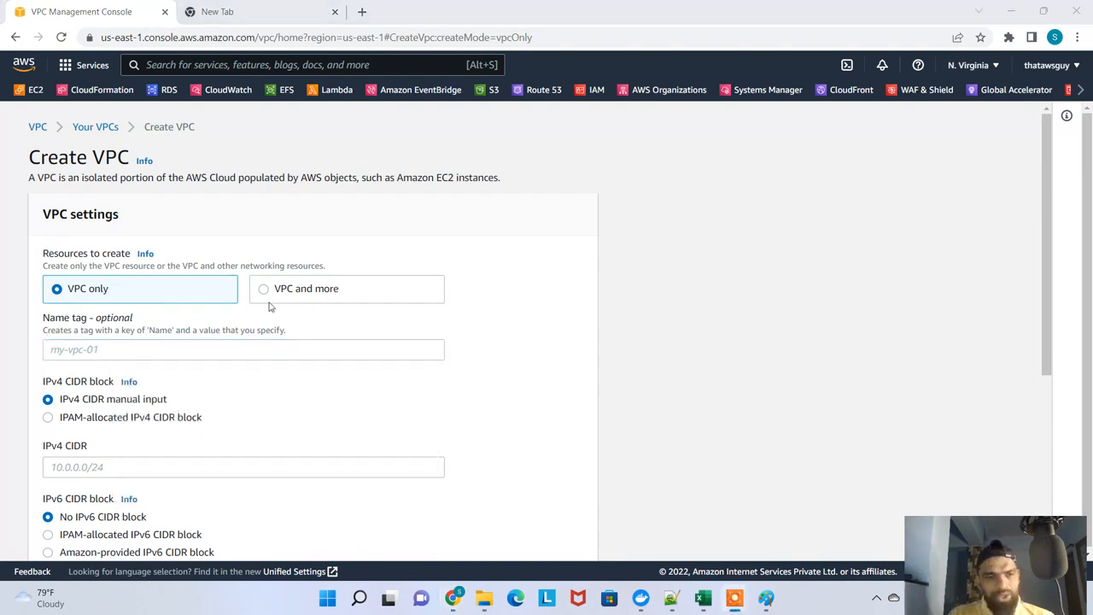
Review the VPC description and the VPC-only settings, and set the resources to create to "VPC and more"
{"action": "left_click_drag", "start_coordinate": [57, 182], "coordinate": [337, 180]}
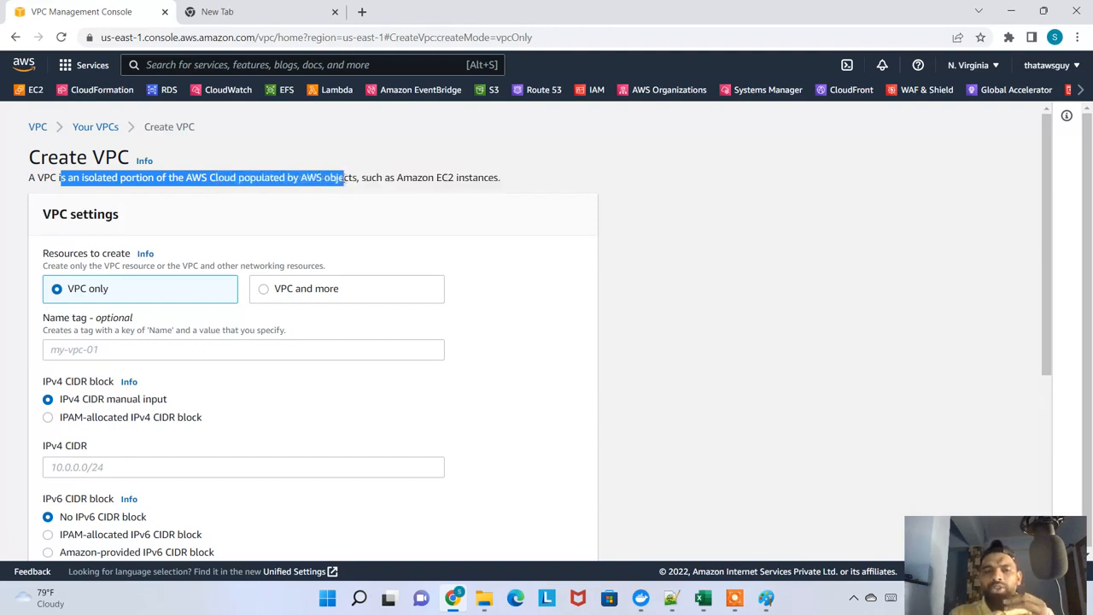
{"action": "double_click", "coordinate": [340, 177]}
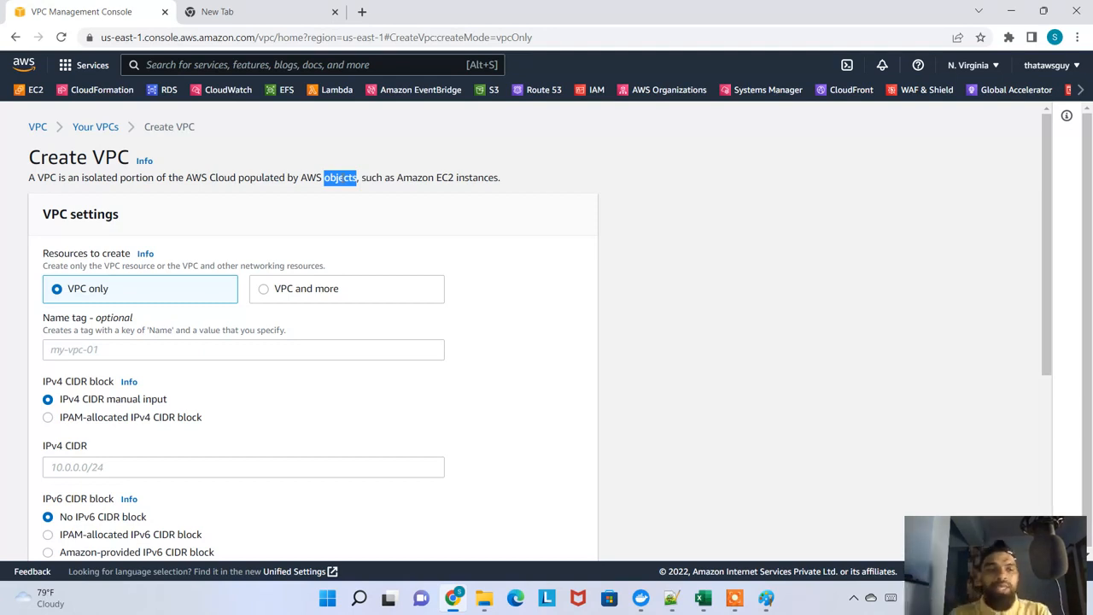
{"action": "scroll", "coordinate": [51, 239], "scroll_direction": "down", "scroll_amount": 1}
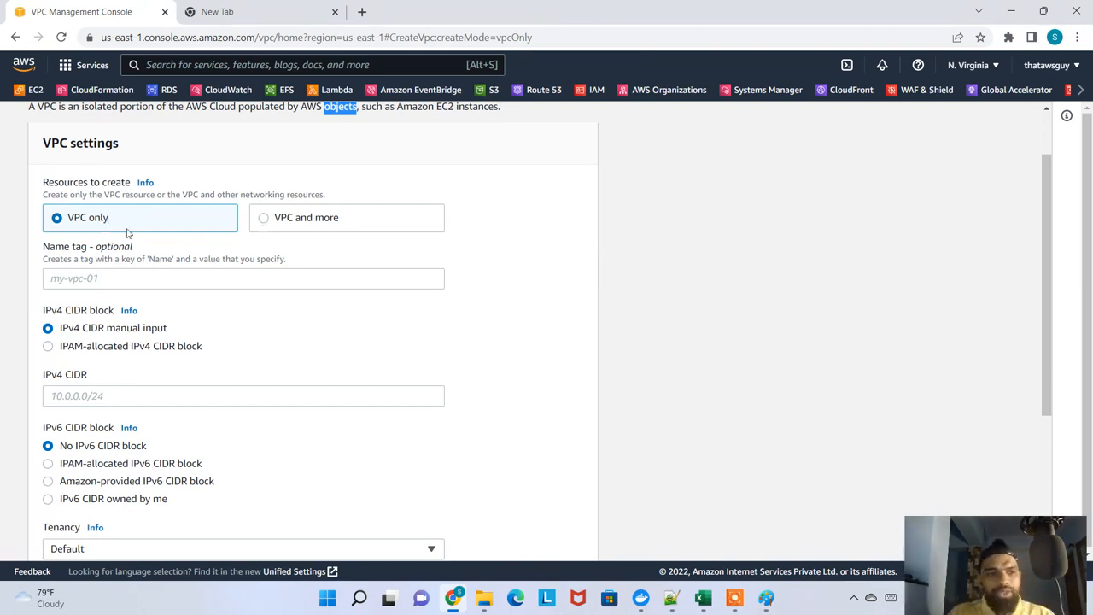
{"action": "scroll", "coordinate": [166, 273], "scroll_direction": "down", "scroll_amount": 3}
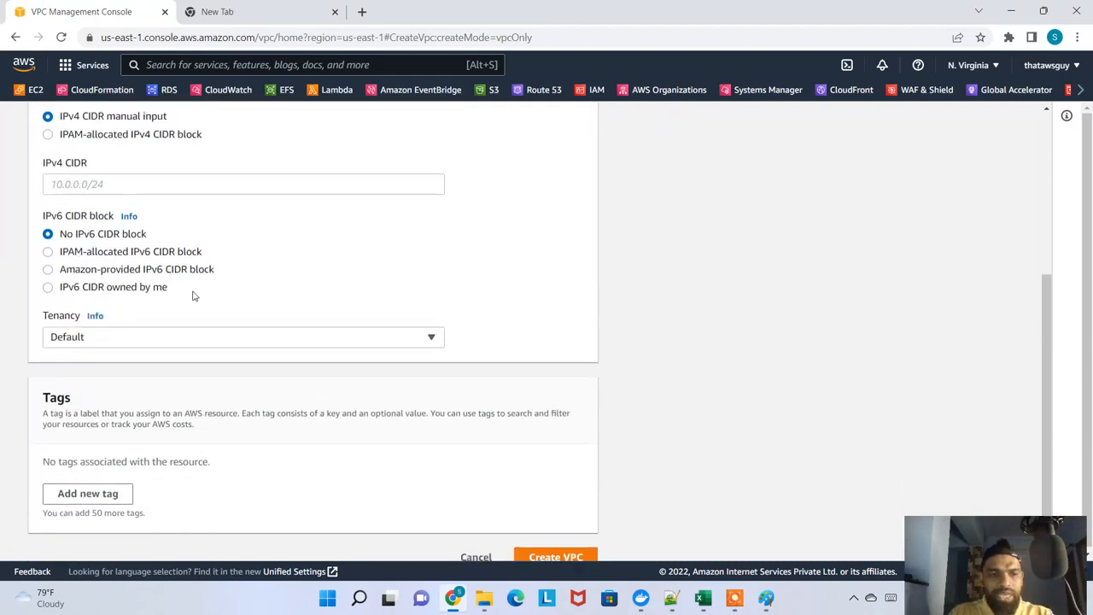
{"action": "scroll", "coordinate": [193, 295], "scroll_direction": "up", "scroll_amount": 3}
{"action": "scroll", "coordinate": [264, 299], "scroll_direction": "down", "scroll_amount": 1}
{"action": "scroll", "coordinate": [274, 288], "scroll_direction": "up", "scroll_amount": 1}
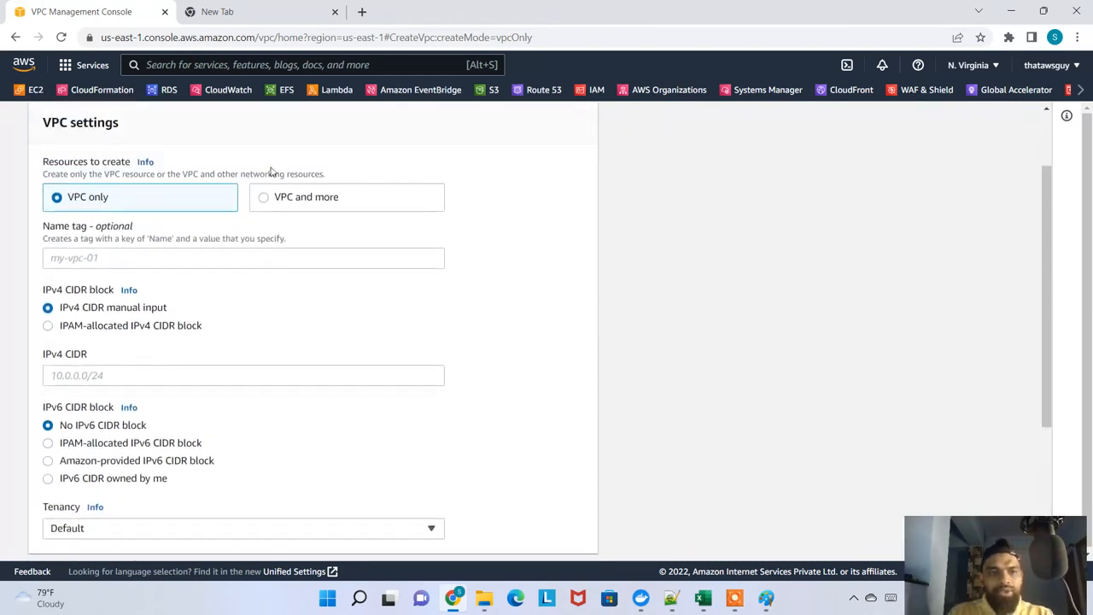
{"action": "left_click", "coordinate": [264, 198]}
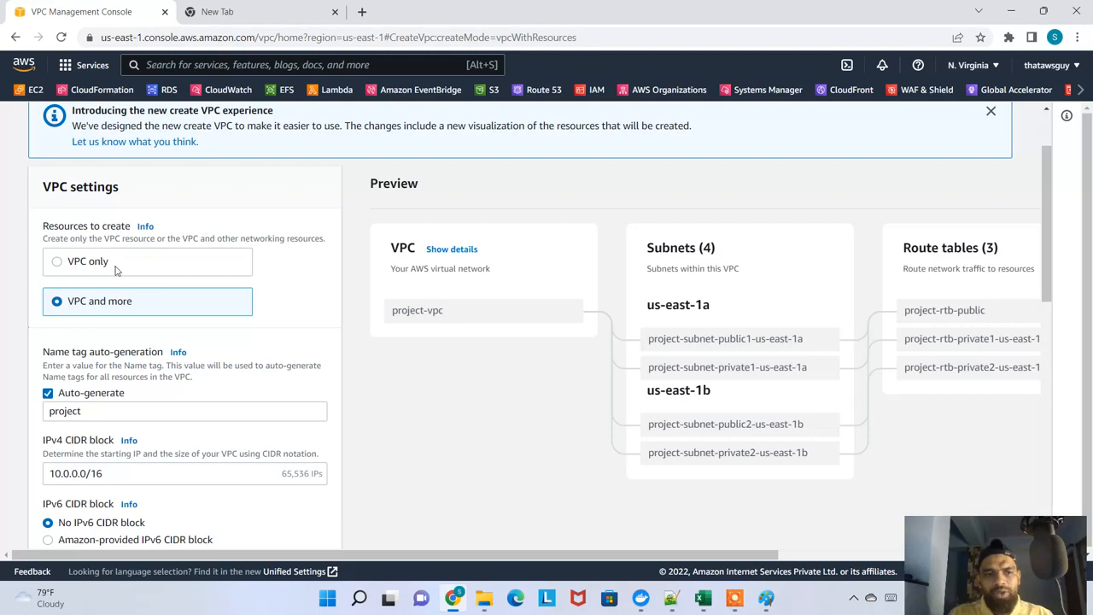
Set the resources to create to "VPC only" and enter myvpconly as the name tag
{"action": "left_click", "coordinate": [83, 264]}
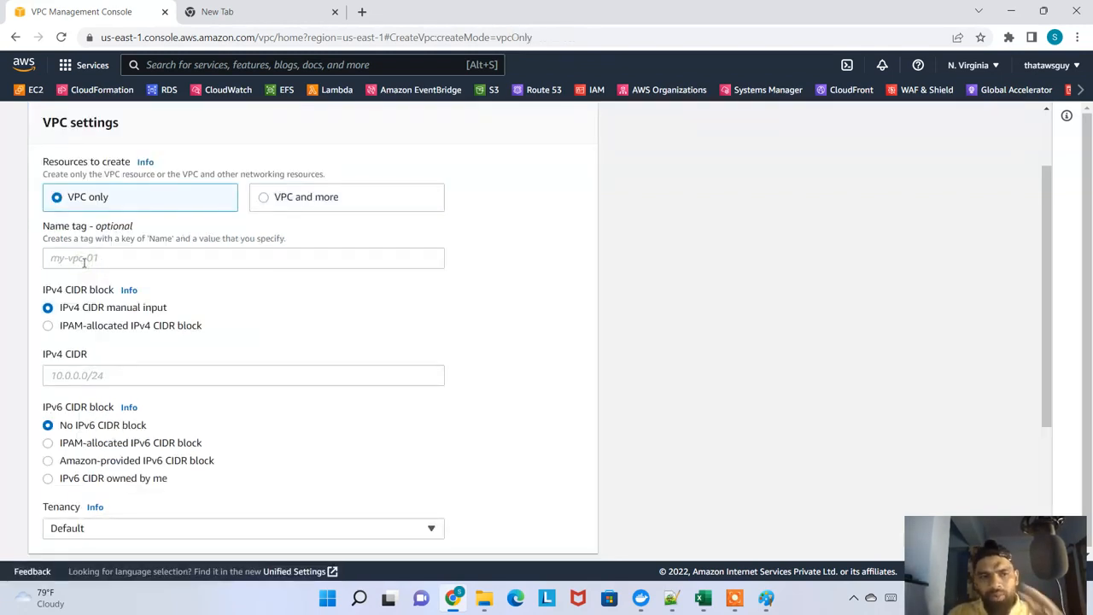
{"action": "left_click", "coordinate": [83, 260]}
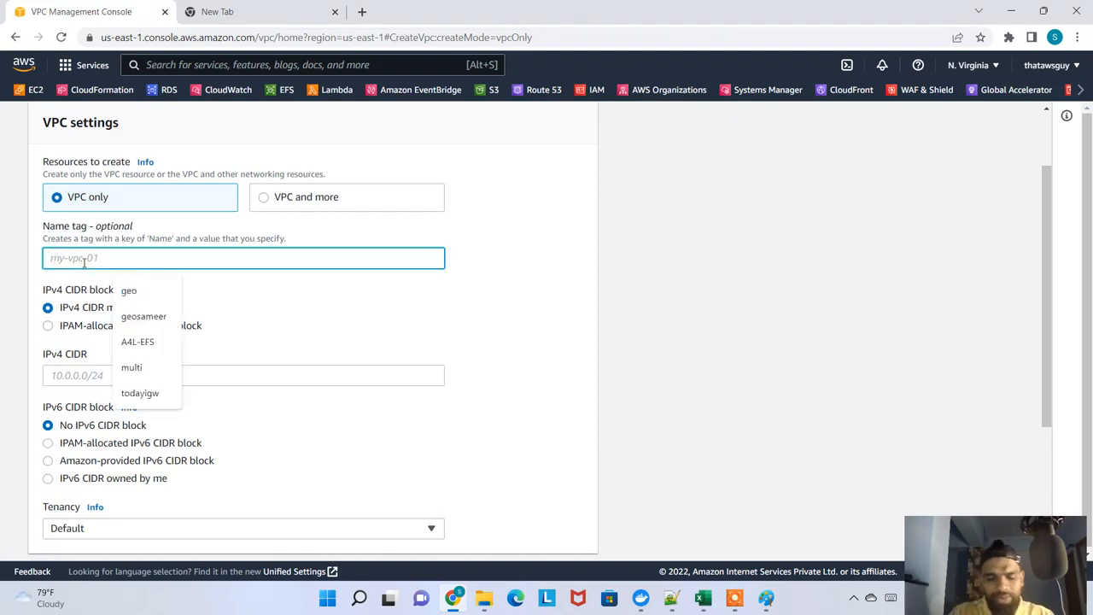
{"action": "type", "text": "MY"}
{"action": "key", "text": "BackSpace"}
{"action": "key", "text": "BackSpace"}
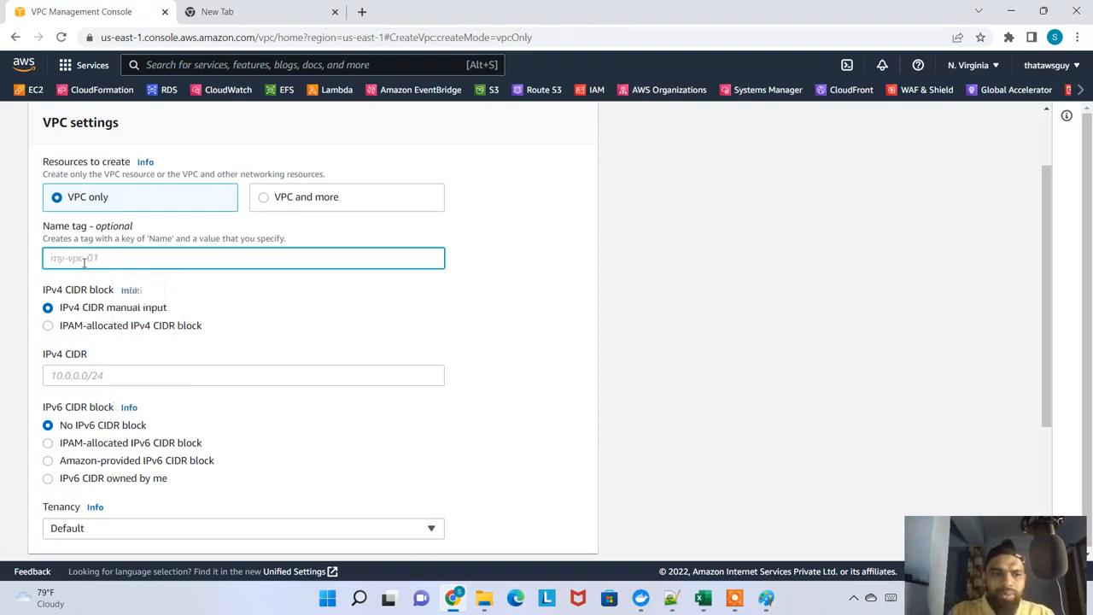
{"action": "key", "text": "Caps_Lock"}
{"action": "type", "text": "myvpconly"}
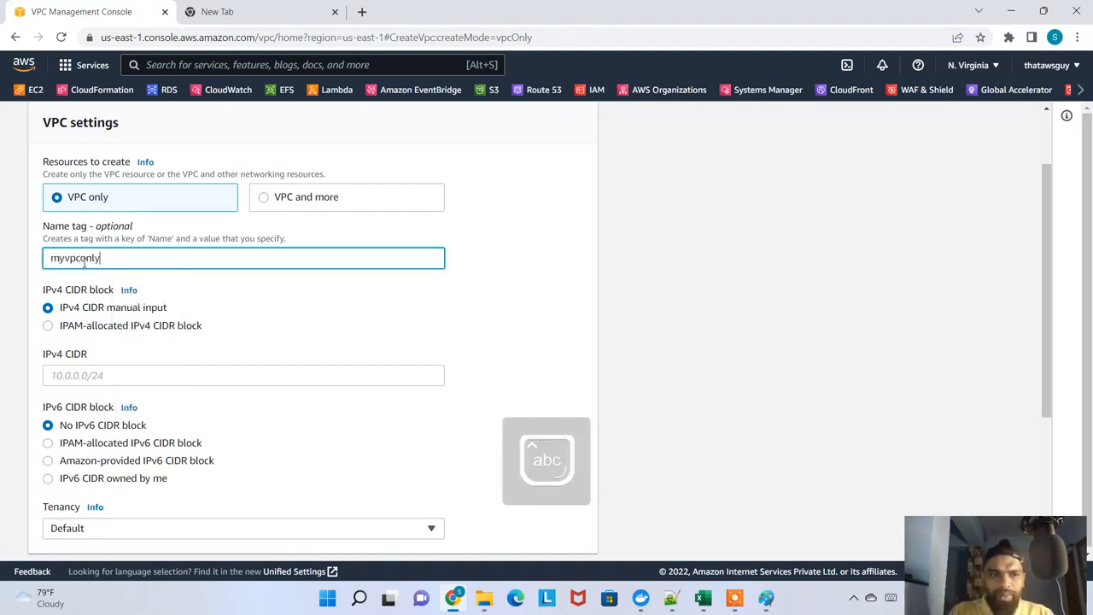
Check which IPAM pools are offered for an IPAM-allocated IPv4 CIDR block, and return to IPv4 CIDR manual input
{"action": "scroll", "coordinate": [120, 266], "scroll_direction": "down", "scroll_amount": 1}
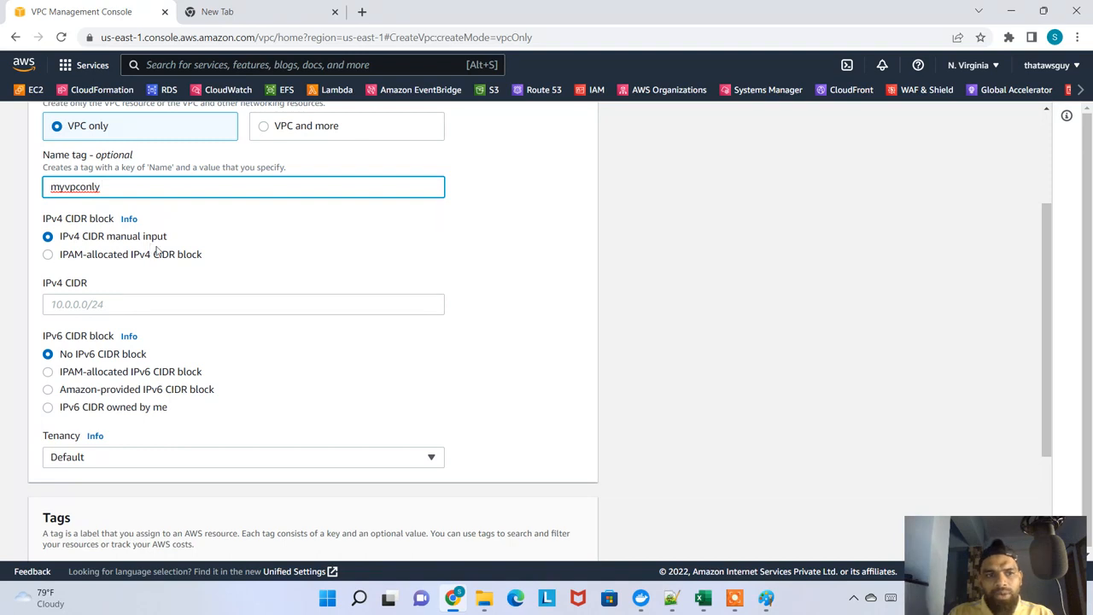
{"action": "left_click", "coordinate": [108, 256]}
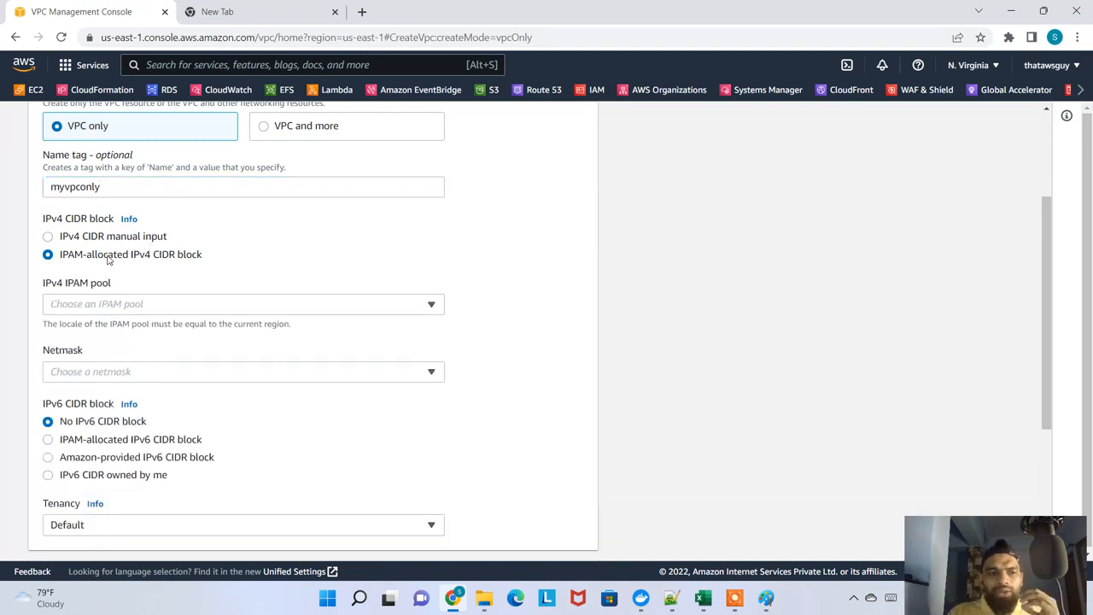
{"action": "left_click", "coordinate": [141, 308]}
{"action": "left_click", "coordinate": [141, 309]}
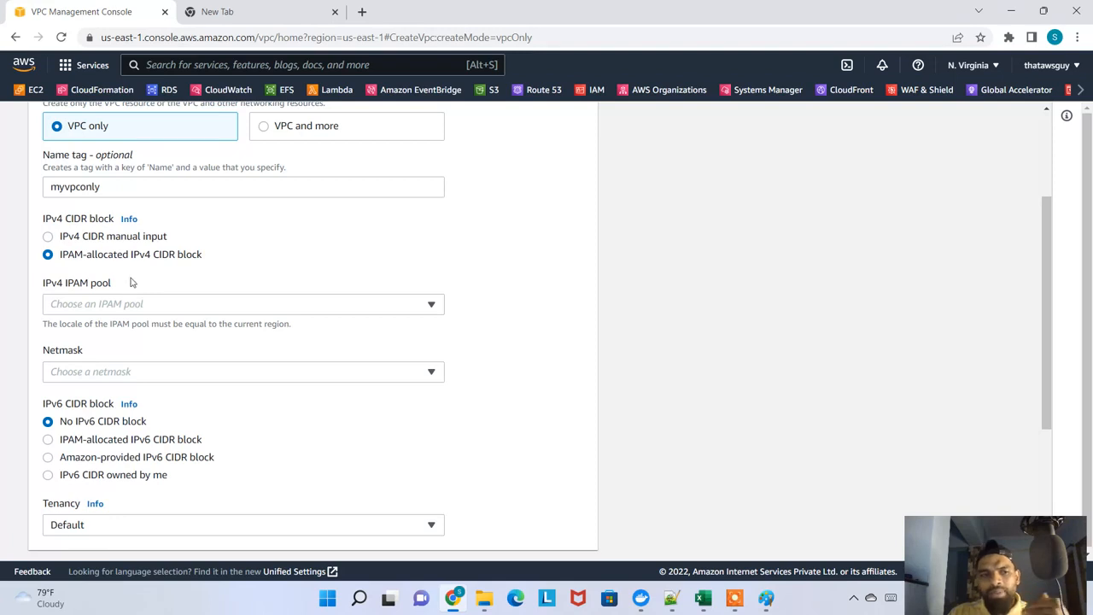
{"action": "left_click", "coordinate": [170, 308]}
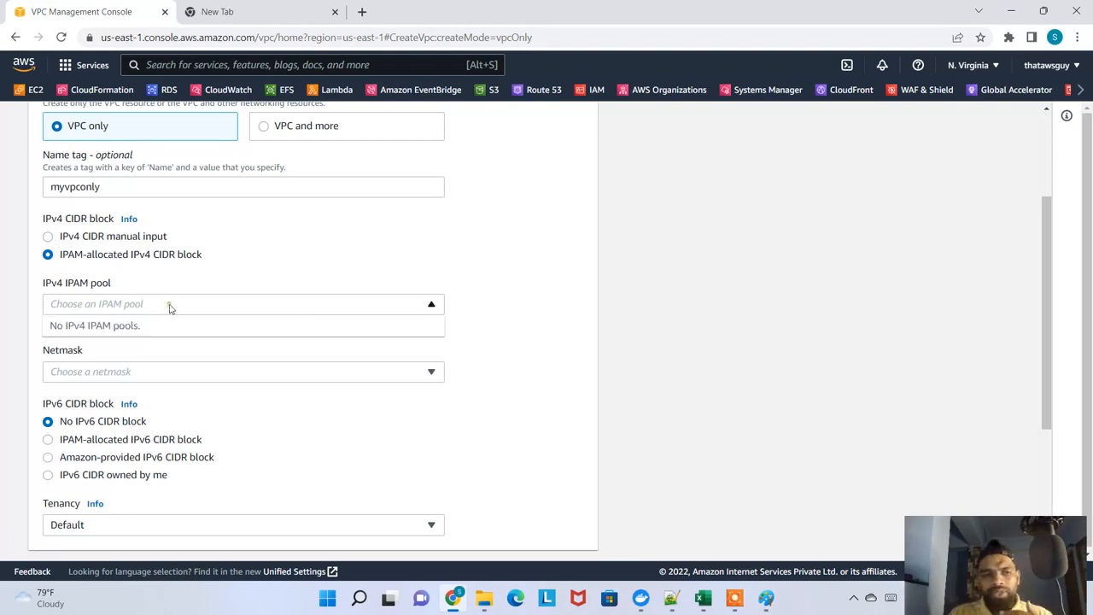
{"action": "left_click", "coordinate": [170, 308]}
{"action": "left_click", "coordinate": [103, 239]}
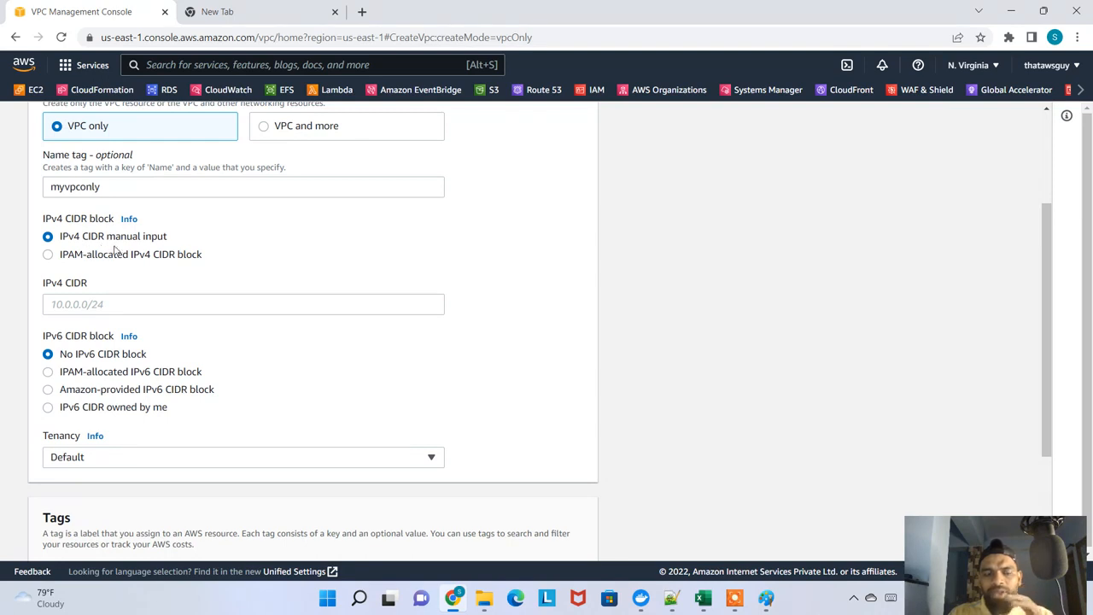
{"action": "left_click", "coordinate": [100, 306]}
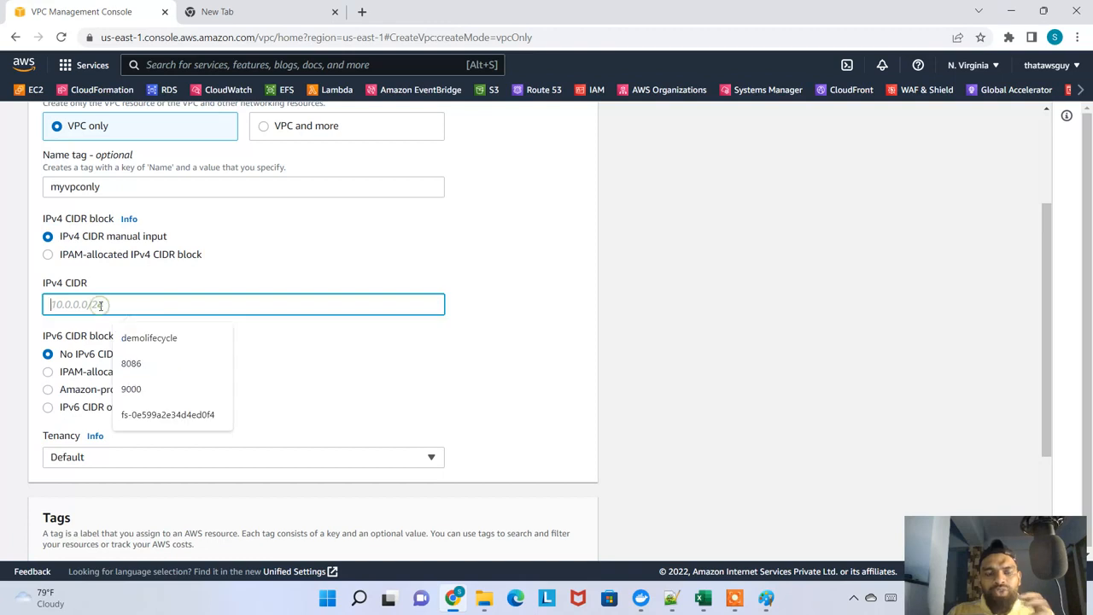
Open the Your VPCs list in a new browser tab and copy the DefaultVPC's IPv4 CIDR
{"action": "scroll", "coordinate": [316, 251], "scroll_direction": "up", "scroll_amount": 2}
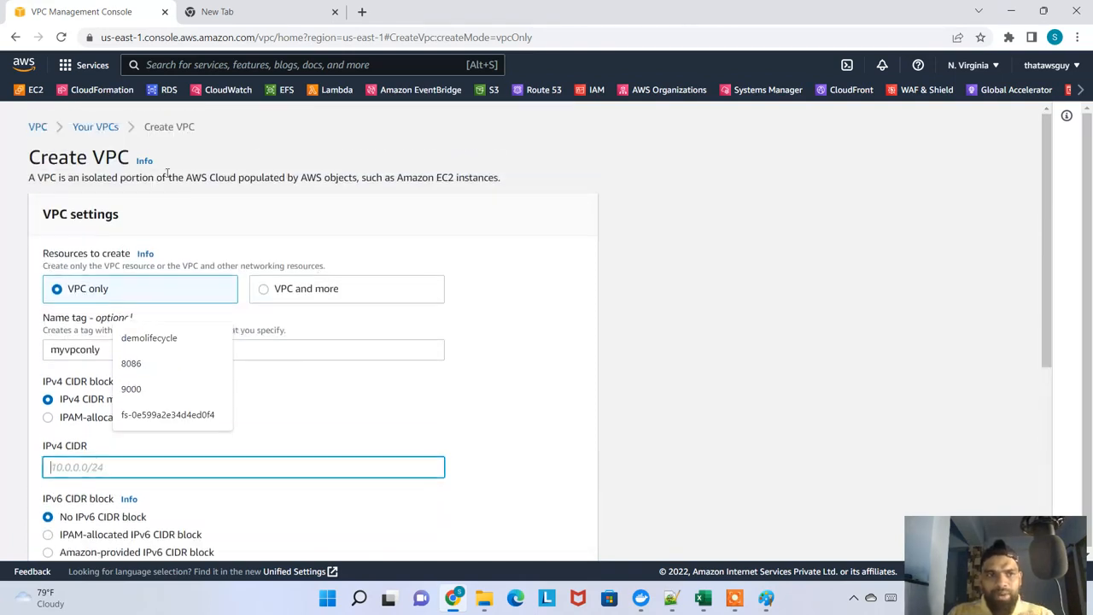
{"action": "right_click", "coordinate": [87, 135]}
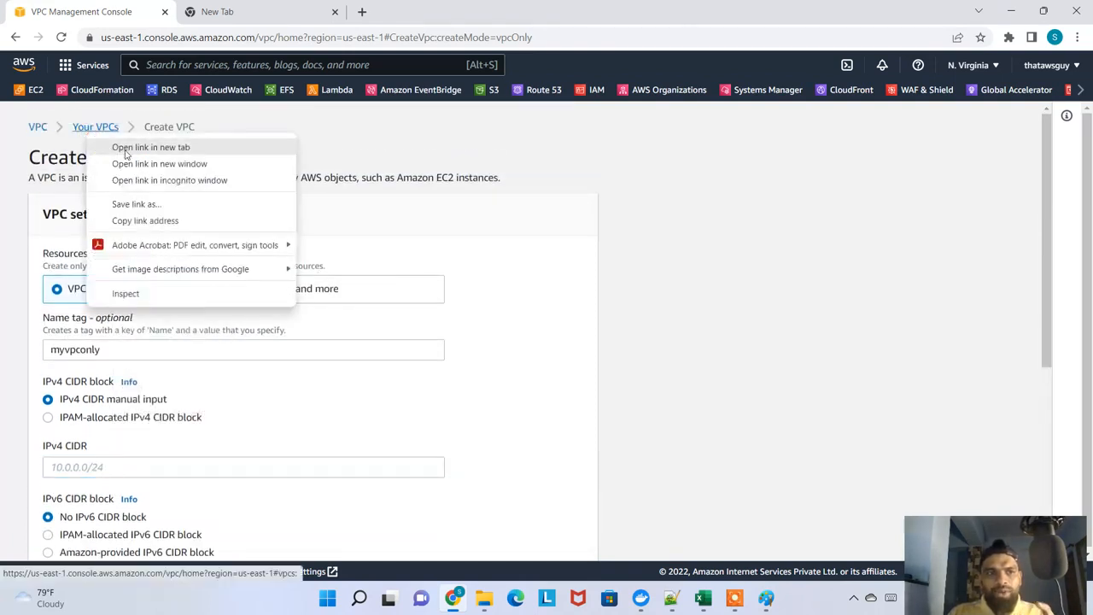
{"action": "left_click", "coordinate": [125, 148]}
{"action": "left_click", "coordinate": [257, 12]}
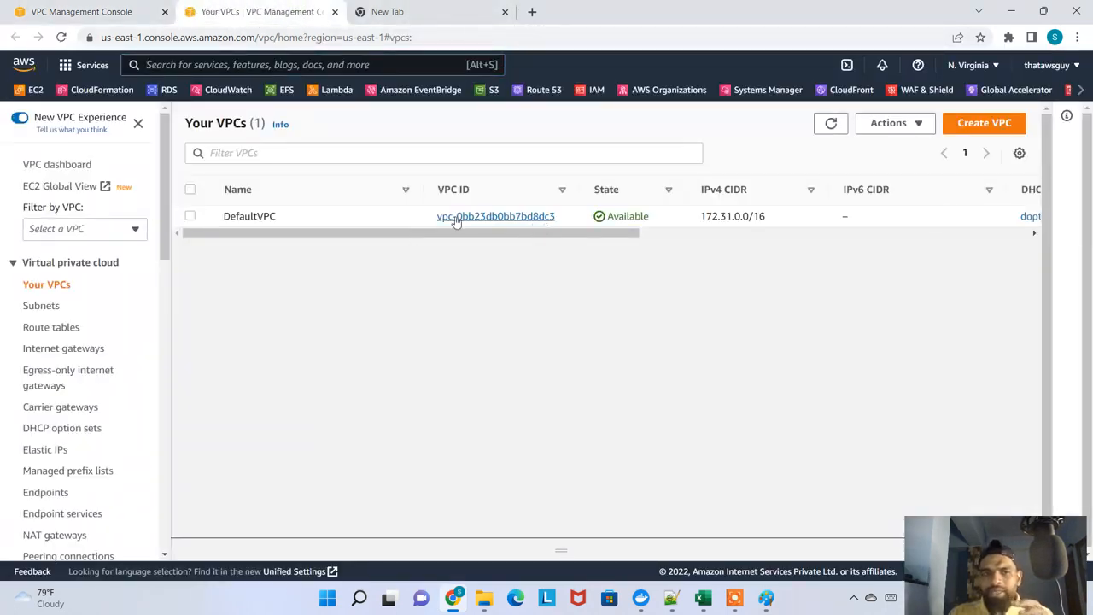
{"action": "left_click_drag", "start_coordinate": [514, 232], "coordinate": [589, 221]}
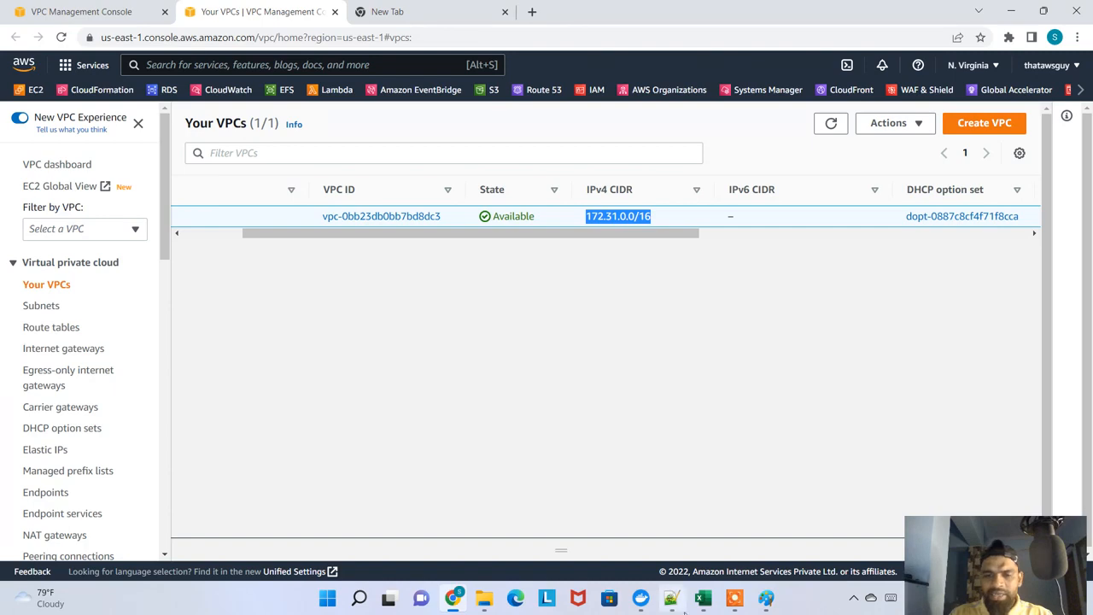
Switch to the Excel workbook and delete all cell contents on Sheet1
{"action": "left_click", "coordinate": [702, 599]}
{"action": "left_click", "coordinate": [578, 326]}
{"action": "key", "text": "ctrl+a"}
{"action": "key", "text": "BackSpace"}
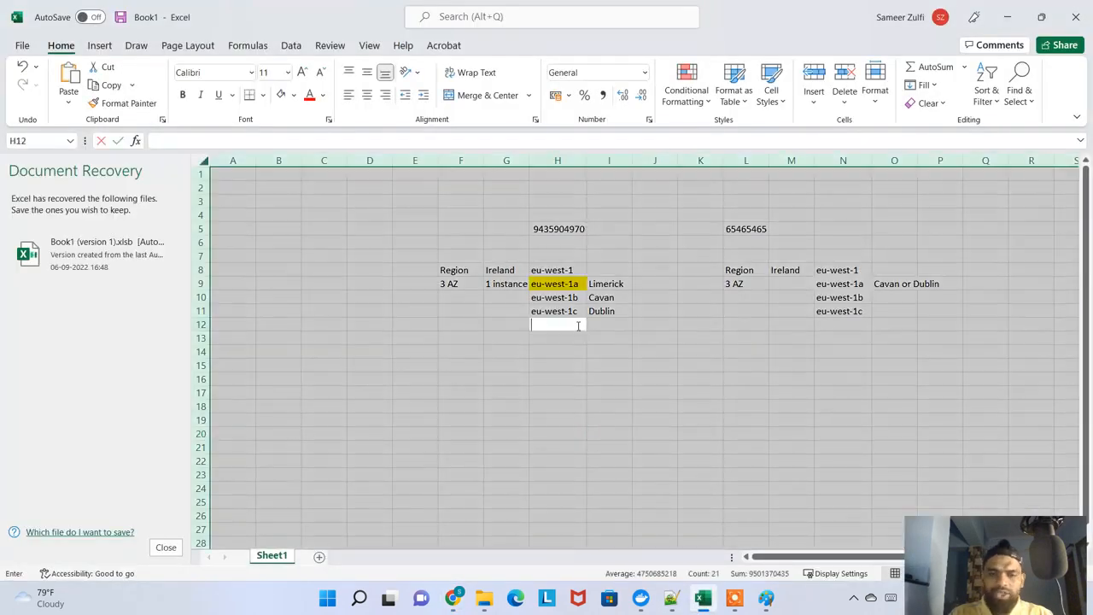
{"action": "left_click", "coordinate": [706, 321]}
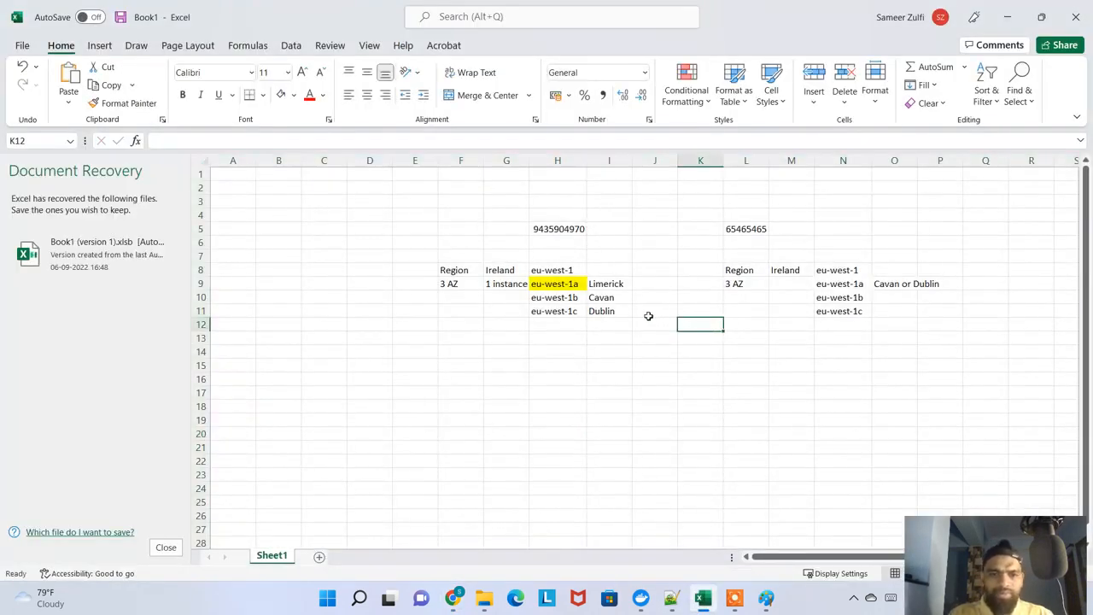
{"action": "left_click", "coordinate": [649, 312]}
{"action": "key", "text": "ctrl+a"}
{"action": "key", "text": "BackSpace"}
{"action": "left_click", "coordinate": [602, 340]}
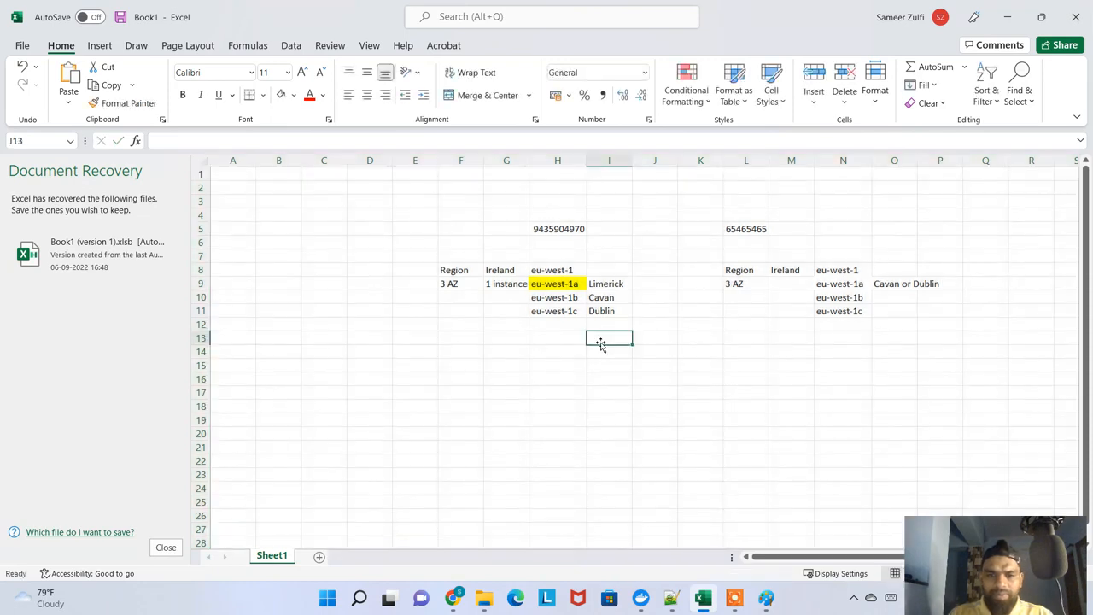
{"action": "key", "text": "ctrl+a"}
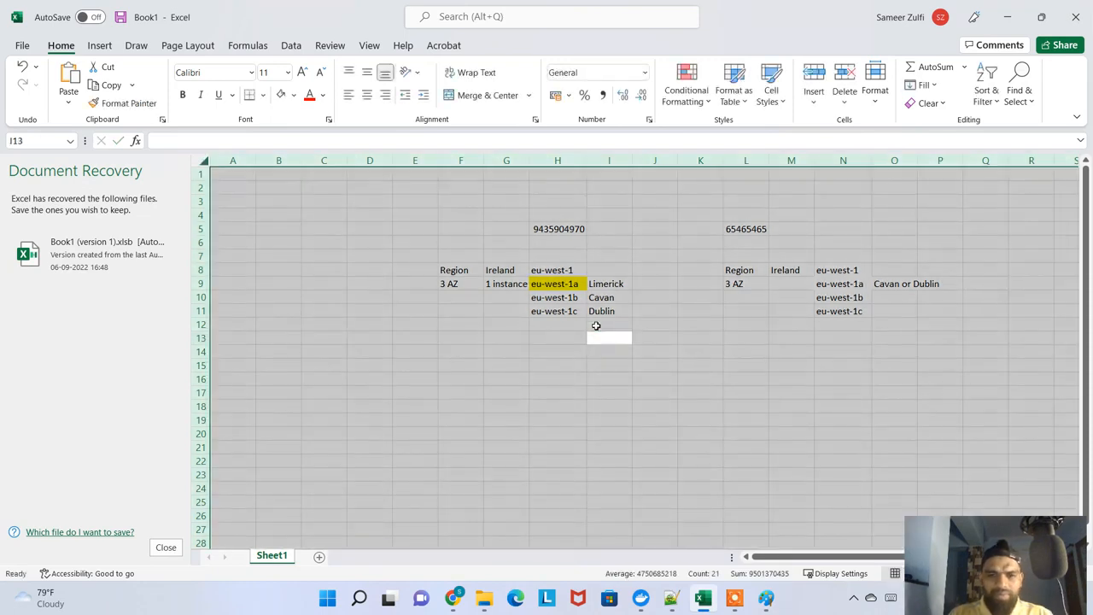
{"action": "key", "text": "Delete"}
{"action": "left_click", "coordinate": [473, 316]}
Enter "Deault VPC" in F15, paste 172.31.0.0/16 into G15 with destination formatting, and fit column G to its content
{"action": "left_click", "coordinate": [458, 370]}
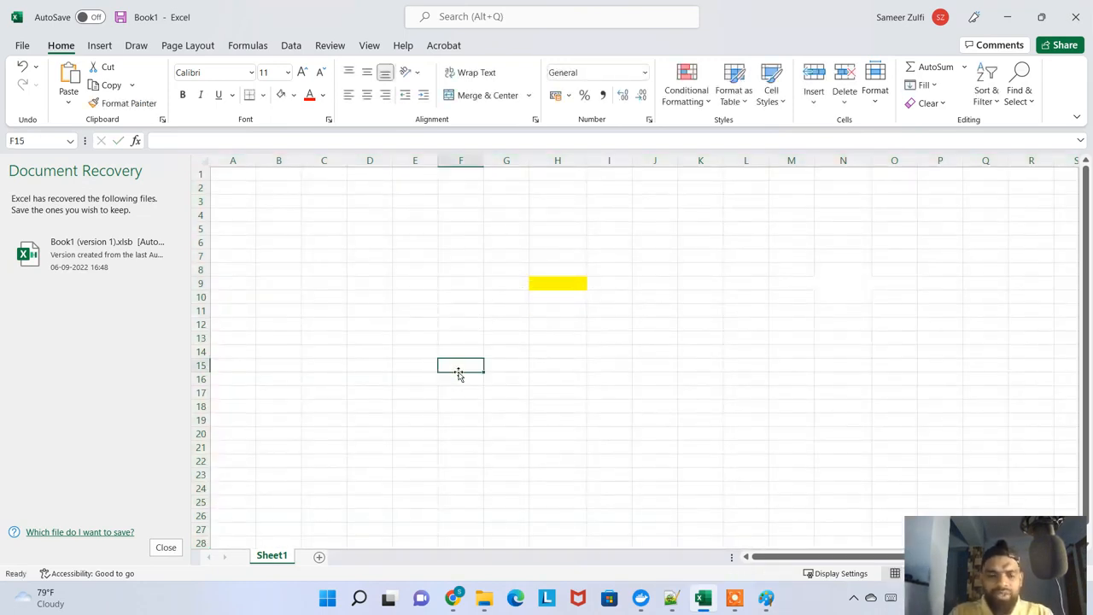
{"action": "type", "text": "Deault VPC"}
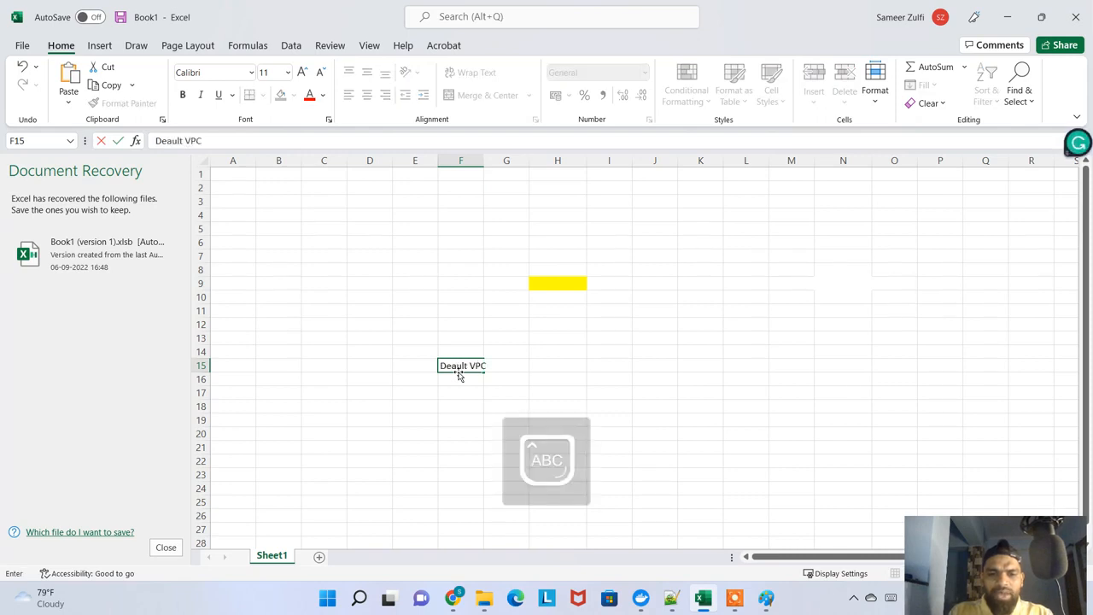
{"action": "key", "text": "Tab"}
{"action": "type", "text": "172.31.0.0/16"}
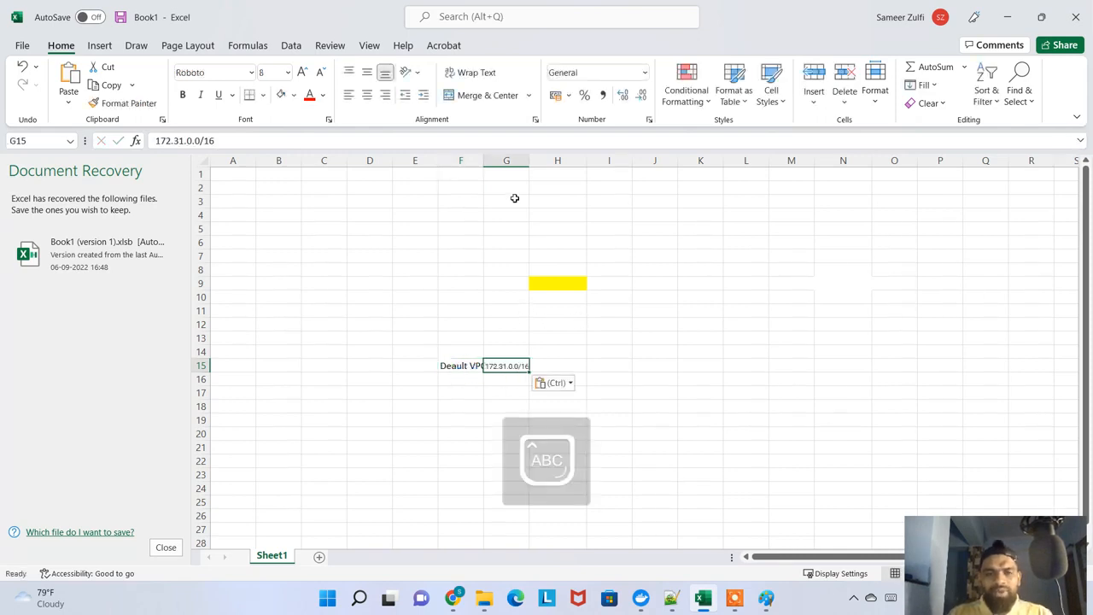
{"action": "left_click", "coordinate": [564, 382]}
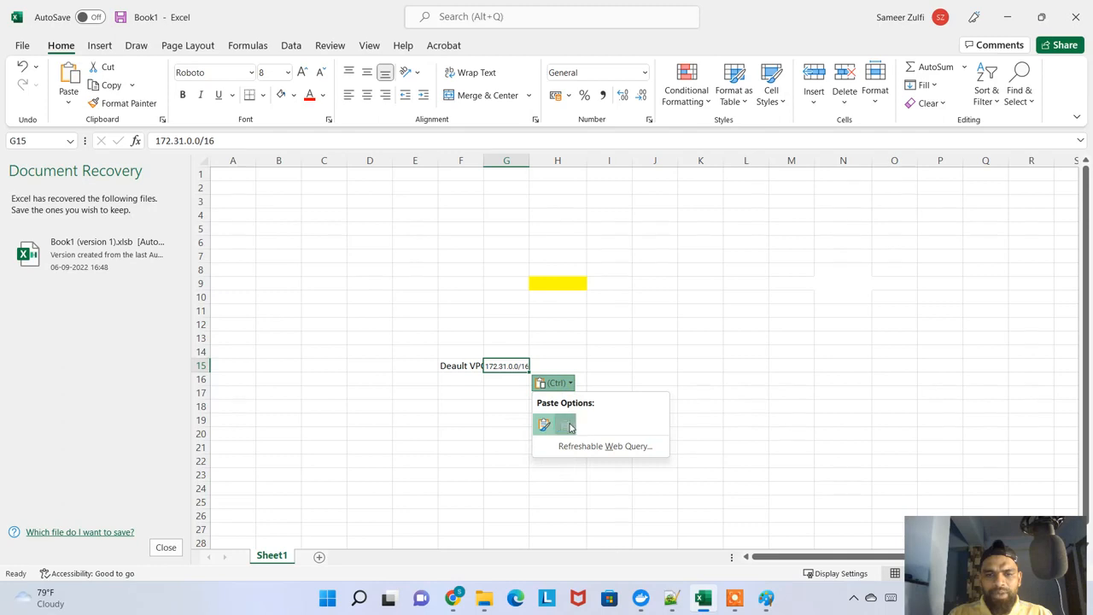
{"action": "left_click", "coordinate": [569, 424]}
{"action": "double_click", "coordinate": [528, 161]}
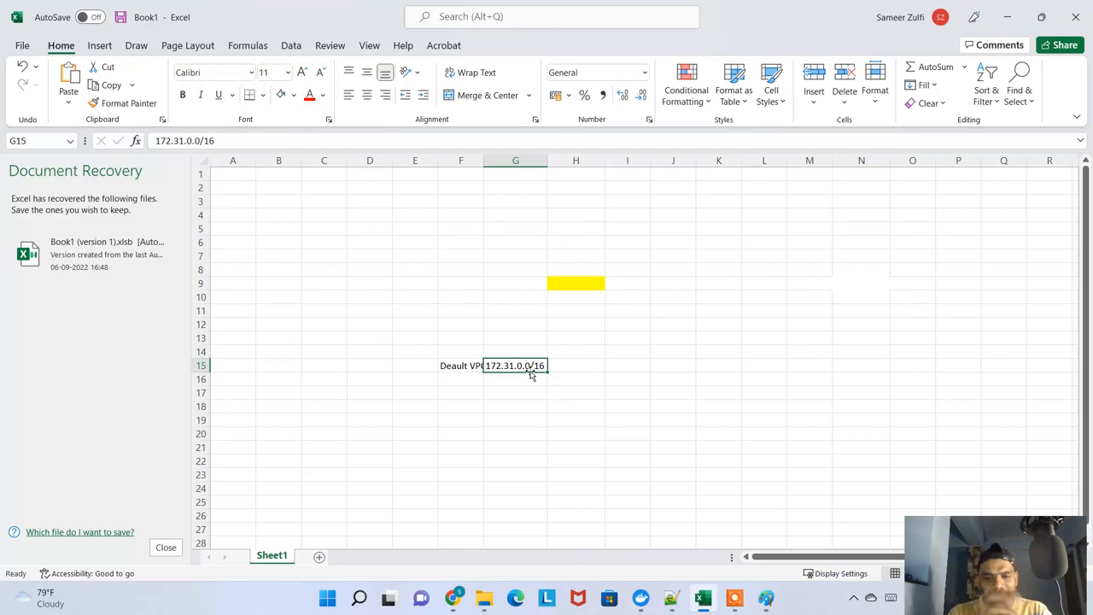
Switch to Chrome, search Google for "private ip address range" and open the Avast article on public vs. private IP addresses
{"action": "left_click", "coordinate": [459, 600]}
{"action": "left_click", "coordinate": [427, 17]}
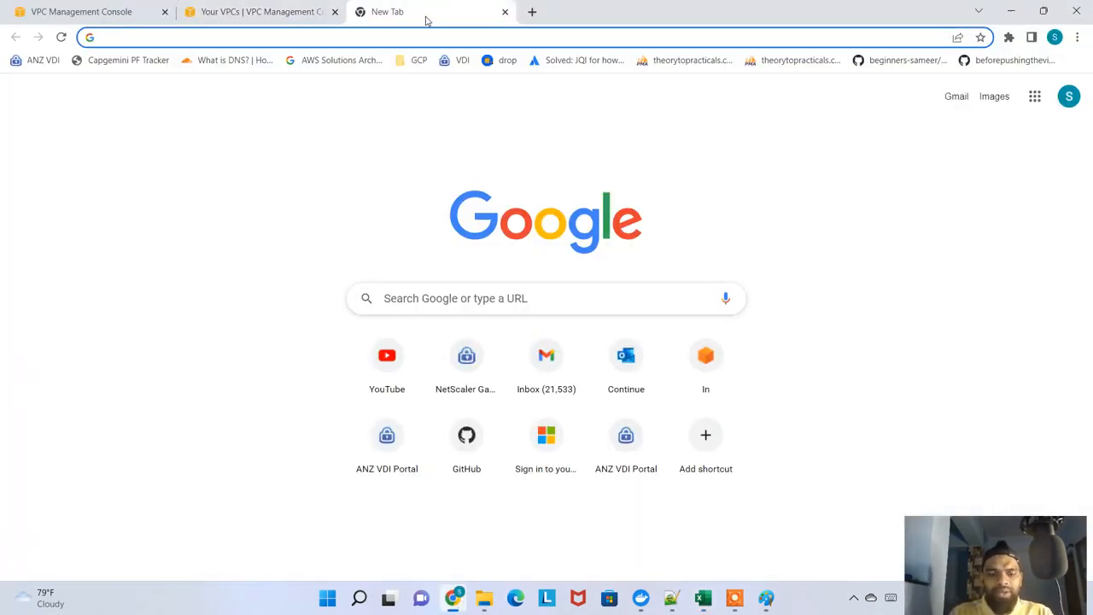
{"action": "type", "text": "PRIVA"}
{"action": "key", "text": "Return"}
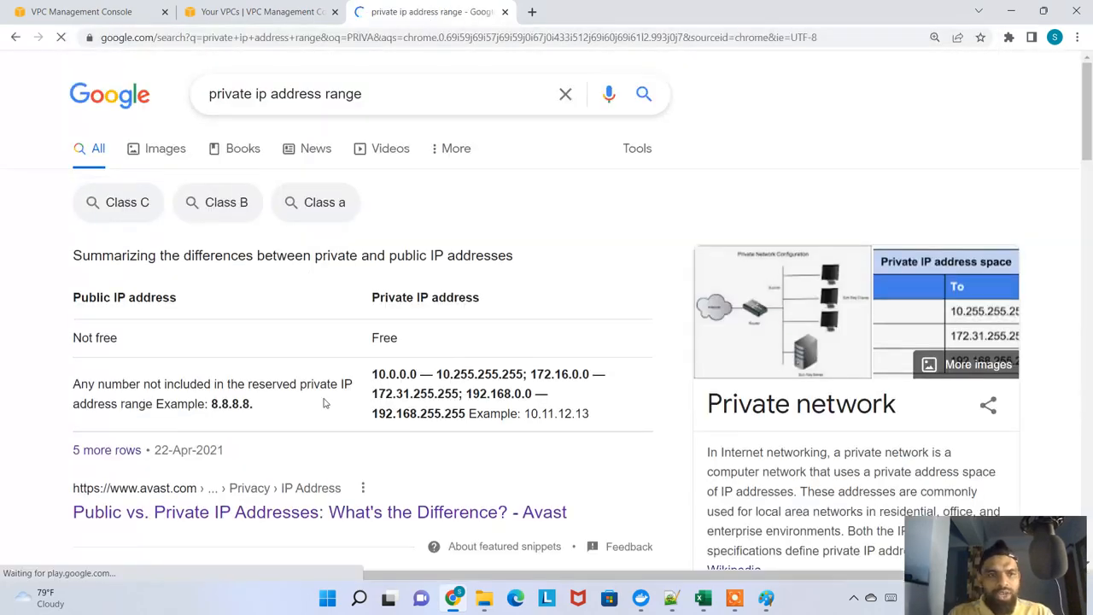
{"action": "scroll", "coordinate": [323, 403], "scroll_direction": "down", "scroll_amount": 4}
{"action": "left_click", "coordinate": [442, 225]}
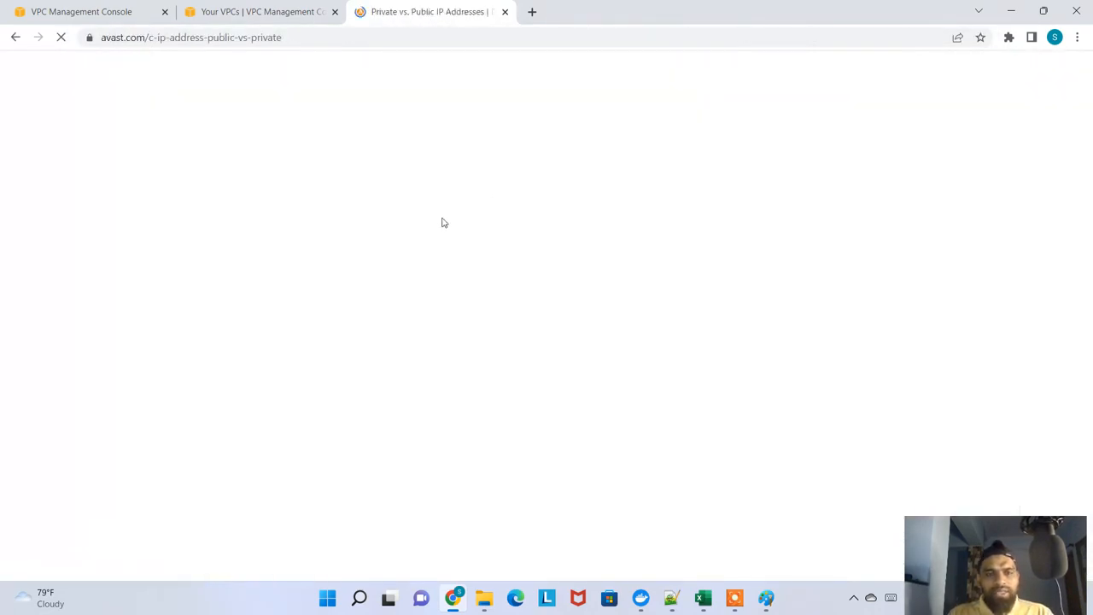
Copy the Class A, Class B and Class C private IP address ranges from the article
{"action": "scroll", "coordinate": [412, 329], "scroll_direction": "down", "scroll_amount": 5}
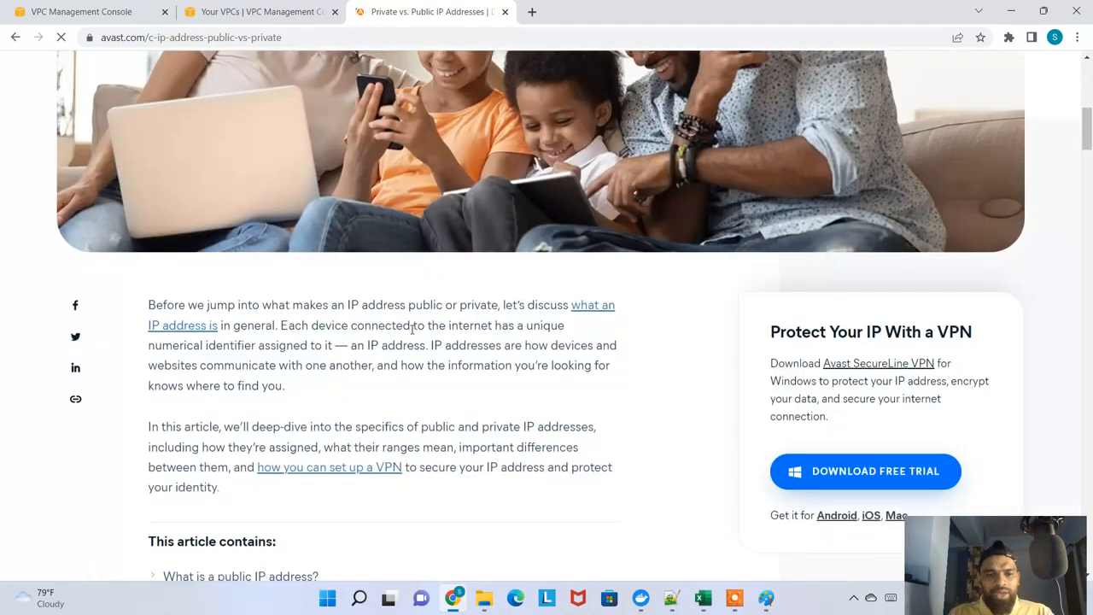
{"action": "scroll", "coordinate": [412, 328], "scroll_direction": "down", "scroll_amount": 20}
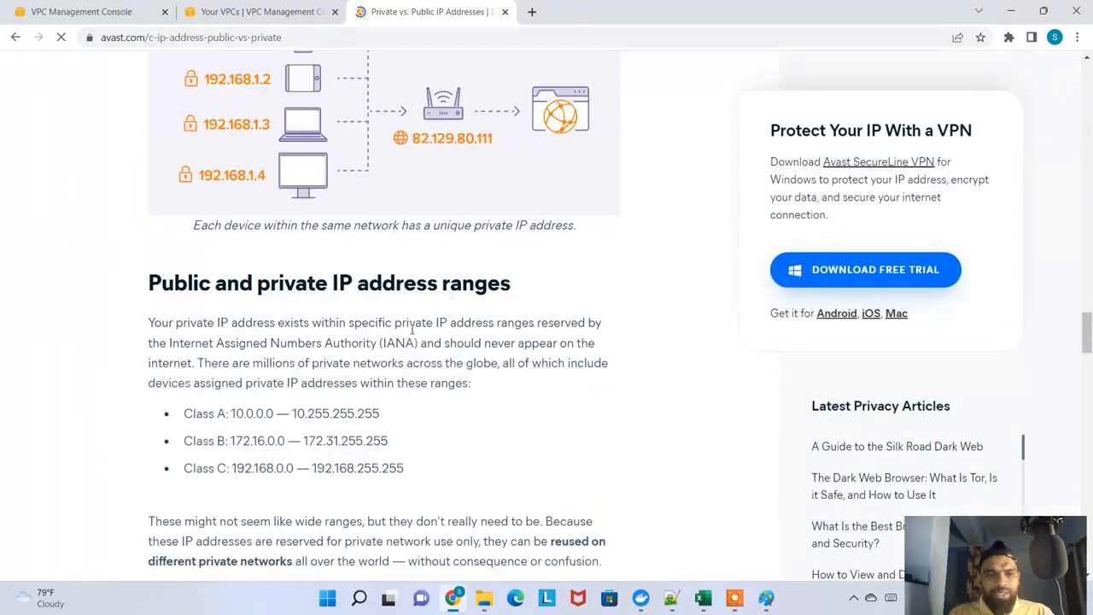
{"action": "scroll", "coordinate": [413, 329], "scroll_direction": "down", "scroll_amount": 3}
{"action": "left_click_drag", "start_coordinate": [431, 264], "coordinate": [183, 199]}
{"action": "key", "text": "ctrl+c"}
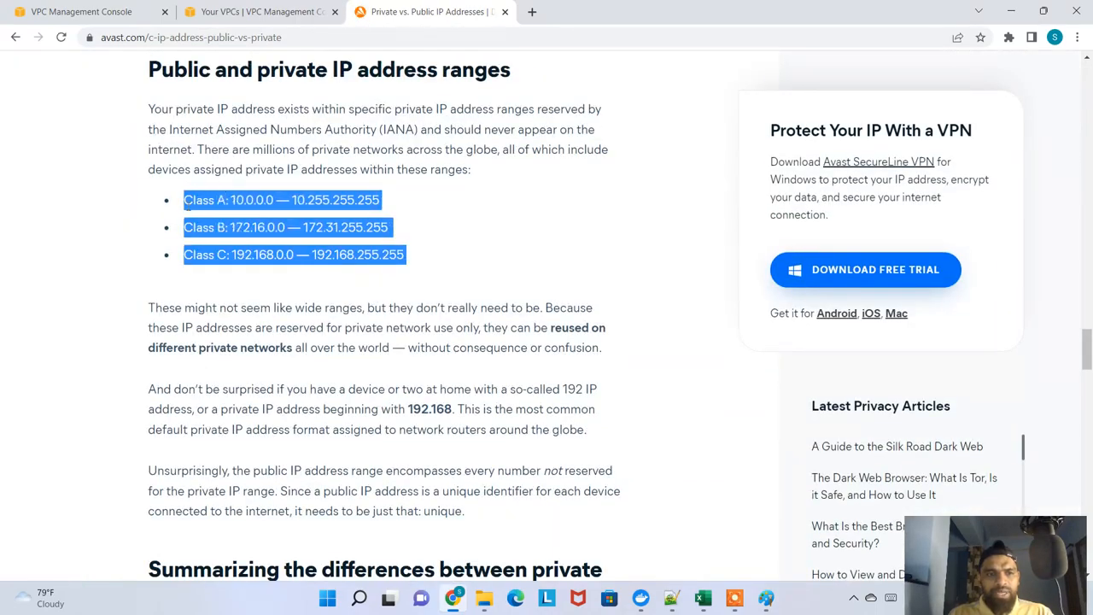
Paste the three class ranges into Excel from K7 downward with destination formatting, and fit column K to its content
{"action": "key", "text": "alt+Tab"}
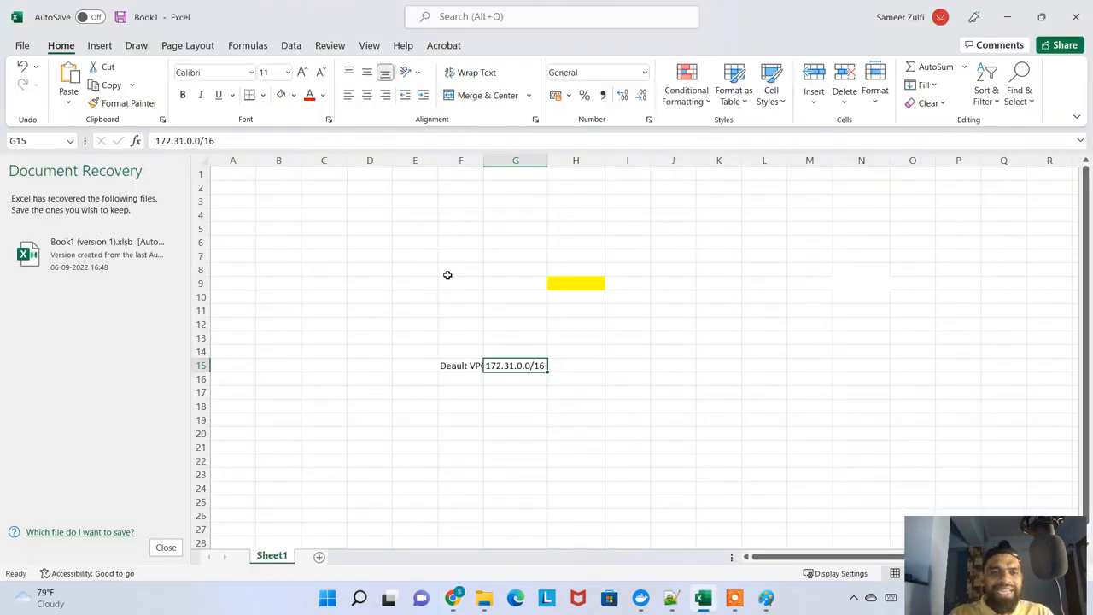
{"action": "left_click", "coordinate": [711, 257]}
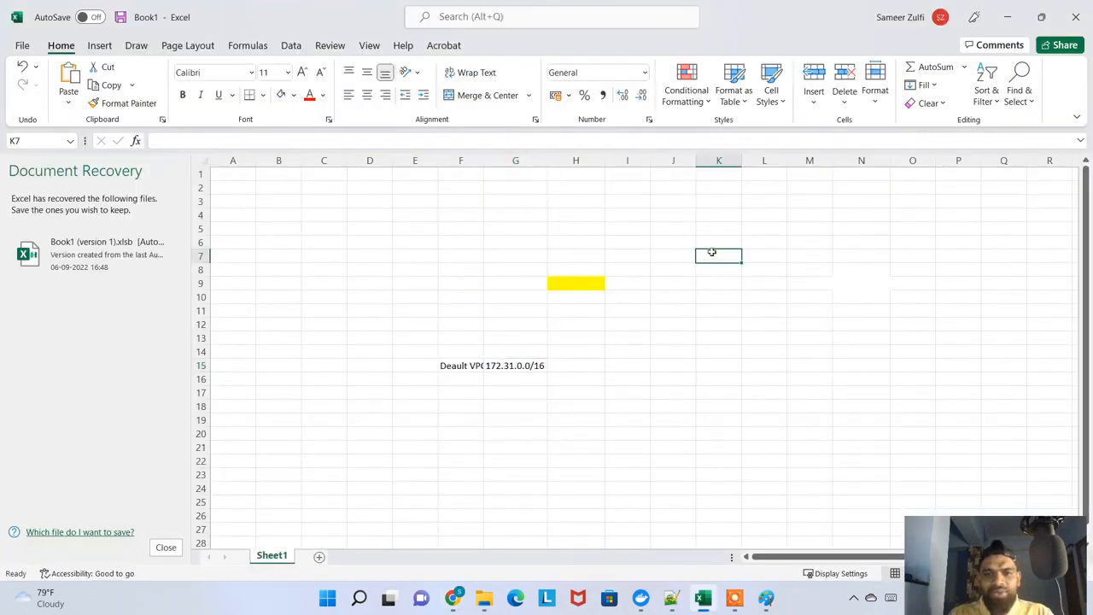
{"action": "key", "text": "ctrl+v"}
{"action": "left_click", "coordinate": [766, 529]}
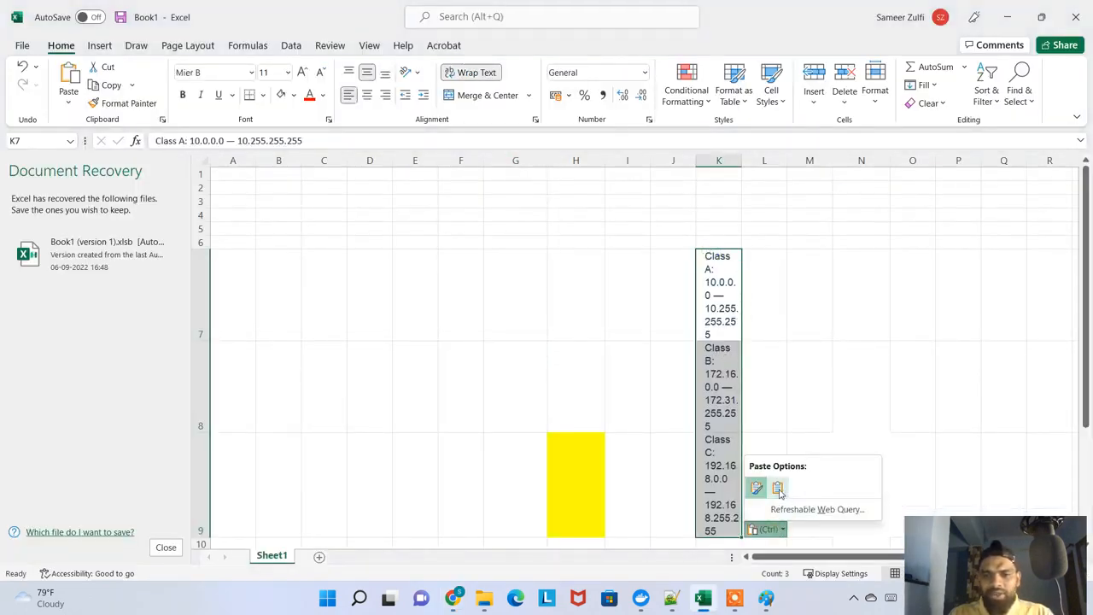
{"action": "left_click", "coordinate": [777, 488]}
{"action": "left_click", "coordinate": [672, 324]}
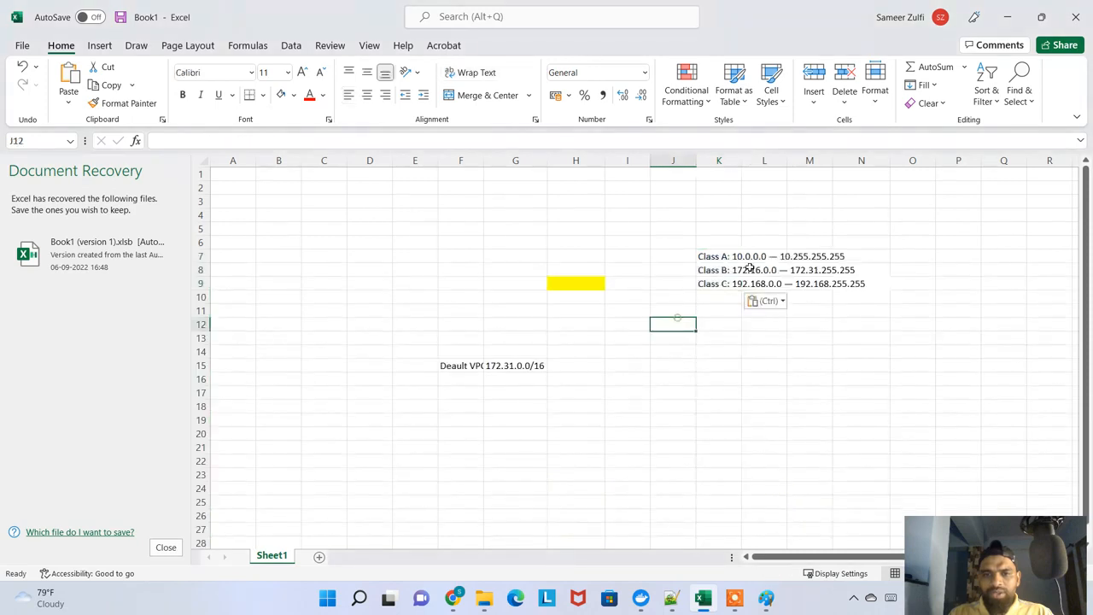
{"action": "double_click", "coordinate": [741, 163]}
Compare the default VPC's CIDR in G15 with the Class B private range in K8
{"action": "left_click", "coordinate": [804, 339]}
{"action": "left_click", "coordinate": [504, 366]}
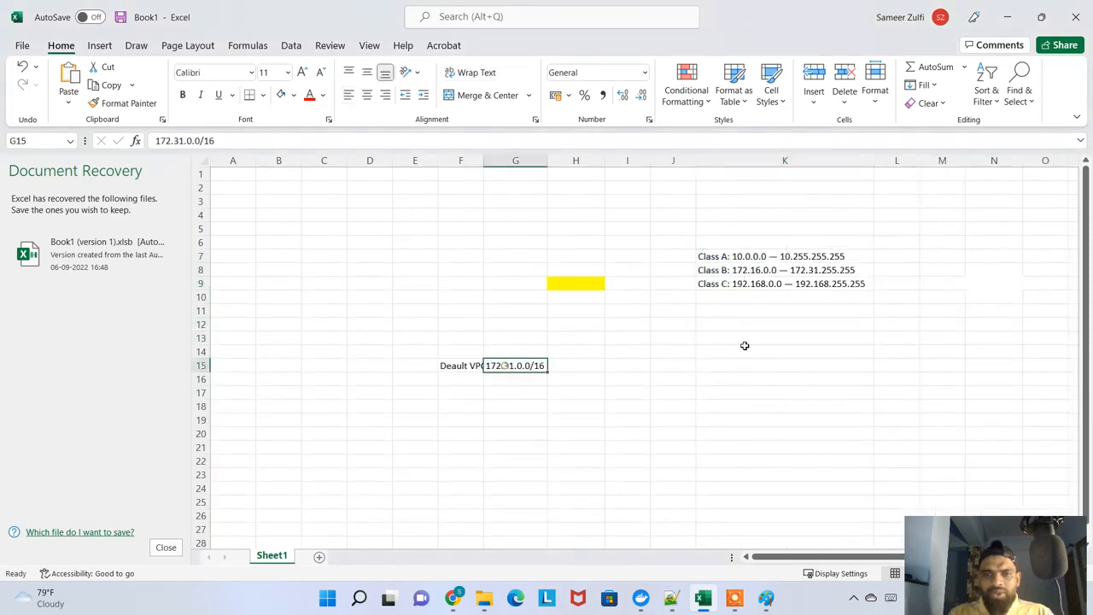
{"action": "left_click", "coordinate": [735, 270]}
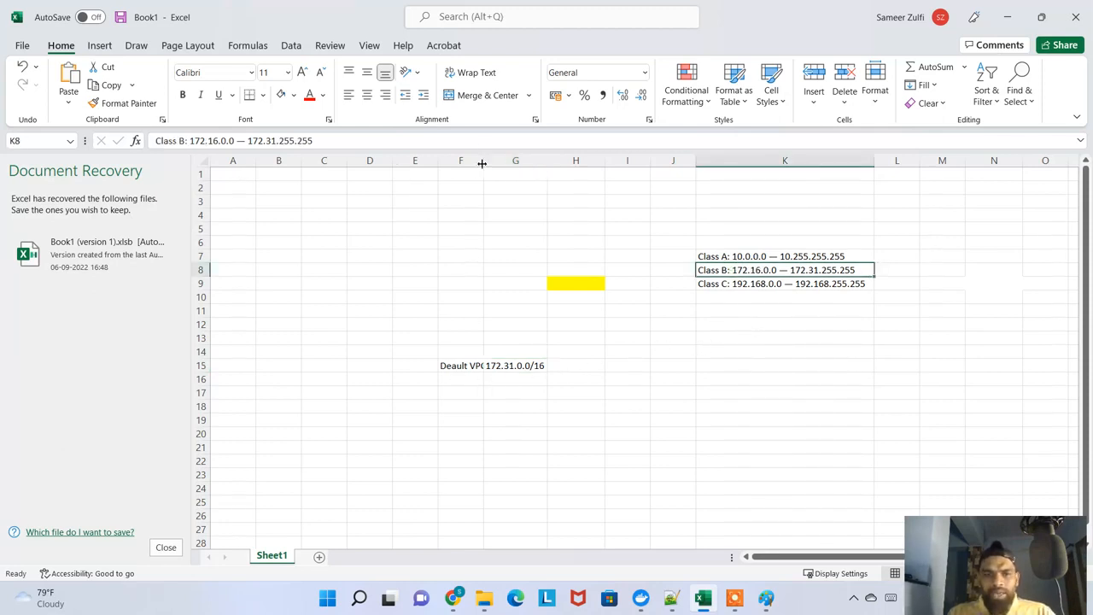
Widen column F to fit the default VPC label, and start an entry in cell F17
{"action": "left_click_drag", "start_coordinate": [481, 163], "coordinate": [488, 163]}
{"action": "left_click", "coordinate": [517, 391]}
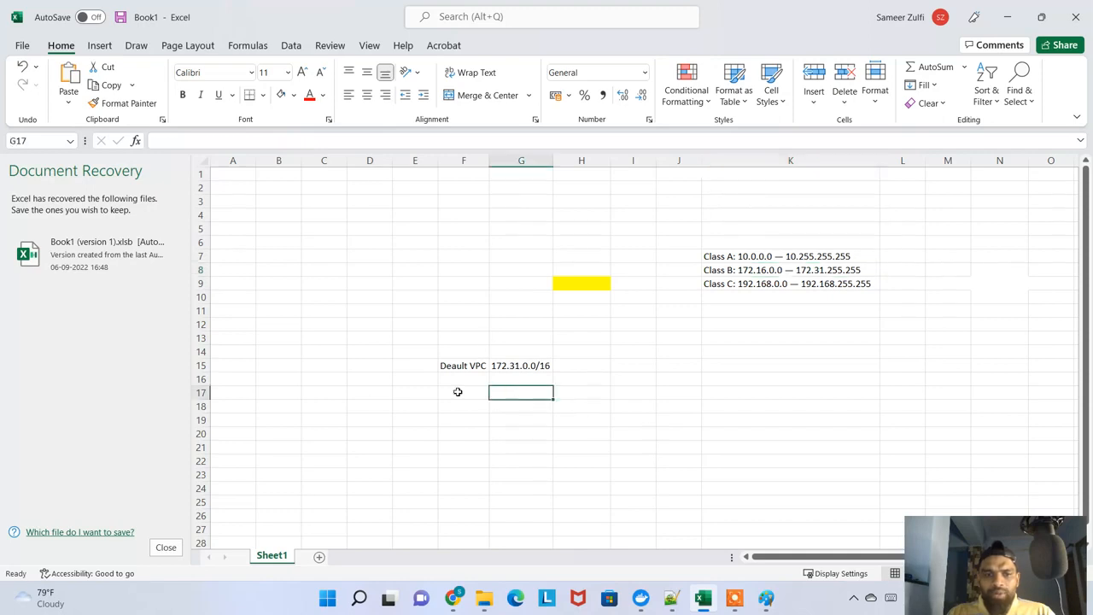
{"action": "left_click", "coordinate": [458, 392]}
{"action": "double_click", "coordinate": [457, 393]}
{"action": "type", "text": "CUSTOM"}
{"action": "key", "text": "BackSpace"}
{"action": "key", "text": "BackSpace"}
{"action": "key", "text": "BackSpace"}
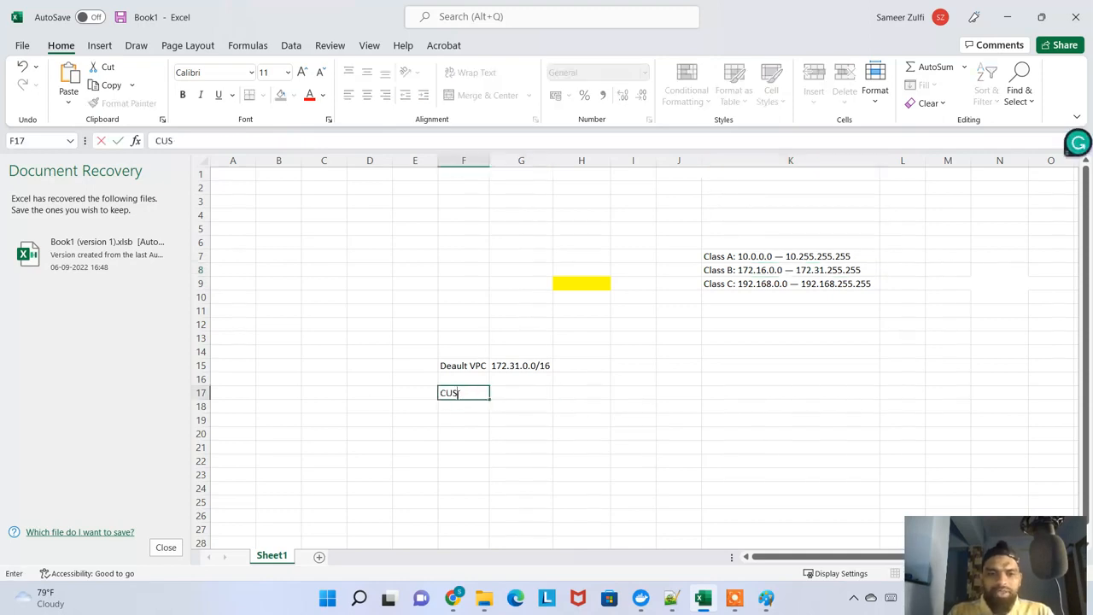
{"action": "key", "text": "BackSpace"}
{"action": "key", "text": "BackSpace"}
{"action": "key", "text": "BackSpace"}
Copy the name tag "myvpconly" from the Create VPC form in Chrome into Excel cell F17
{"action": "key", "text": "alt+Tab"}
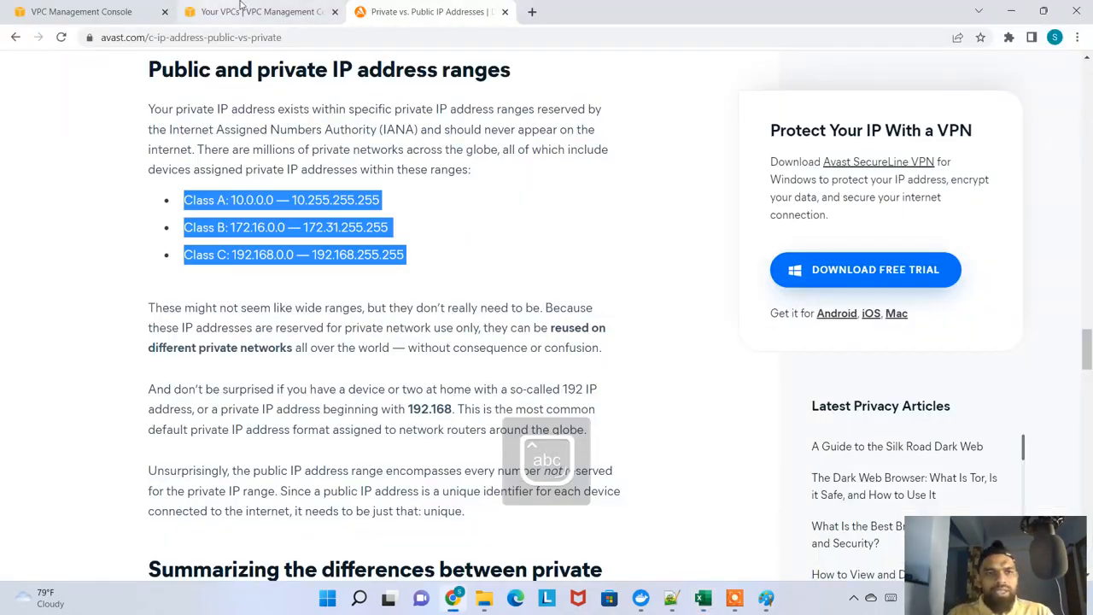
{"action": "left_click", "coordinate": [241, 11]}
{"action": "left_click", "coordinate": [85, 12]}
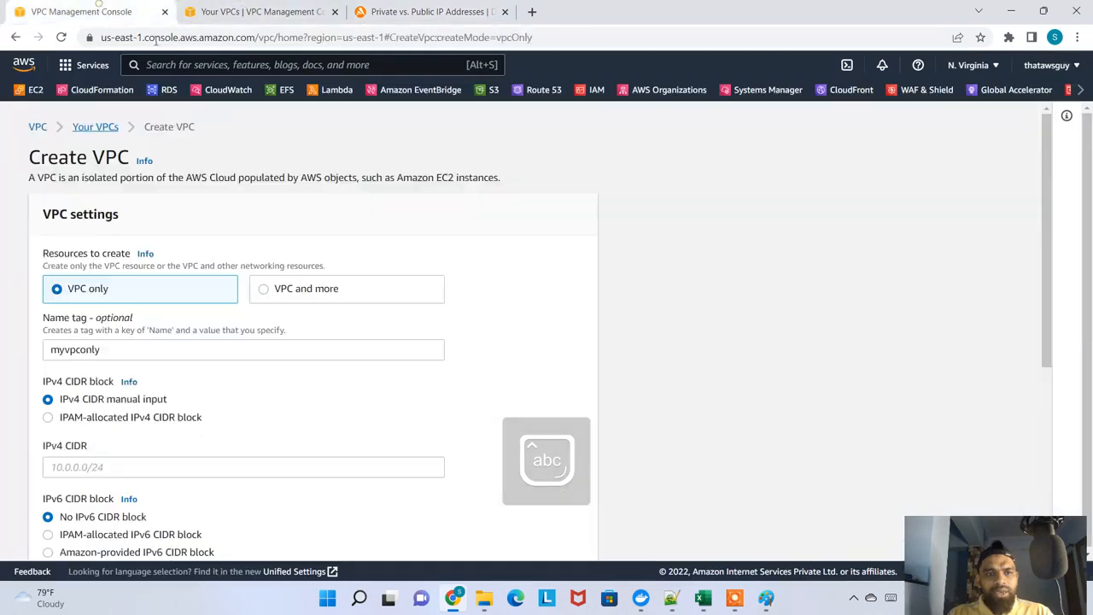
{"action": "double_click", "coordinate": [111, 350]}
{"action": "key", "text": "ctrl+c"}
{"action": "key", "text": "alt+Tab"}
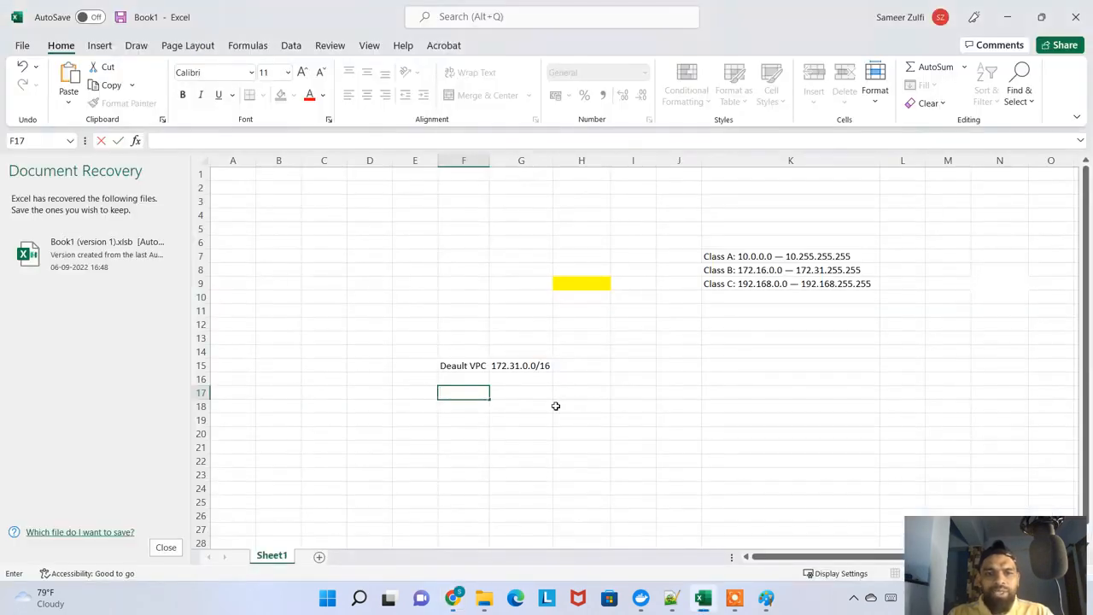
{"action": "key", "text": "ctrl+v"}
{"action": "key", "text": "Tab"}
Enter the CIDR 10.0.0.0/16 in G17 beside the myvpconly label
{"action": "key", "text": "alt+Tab"}
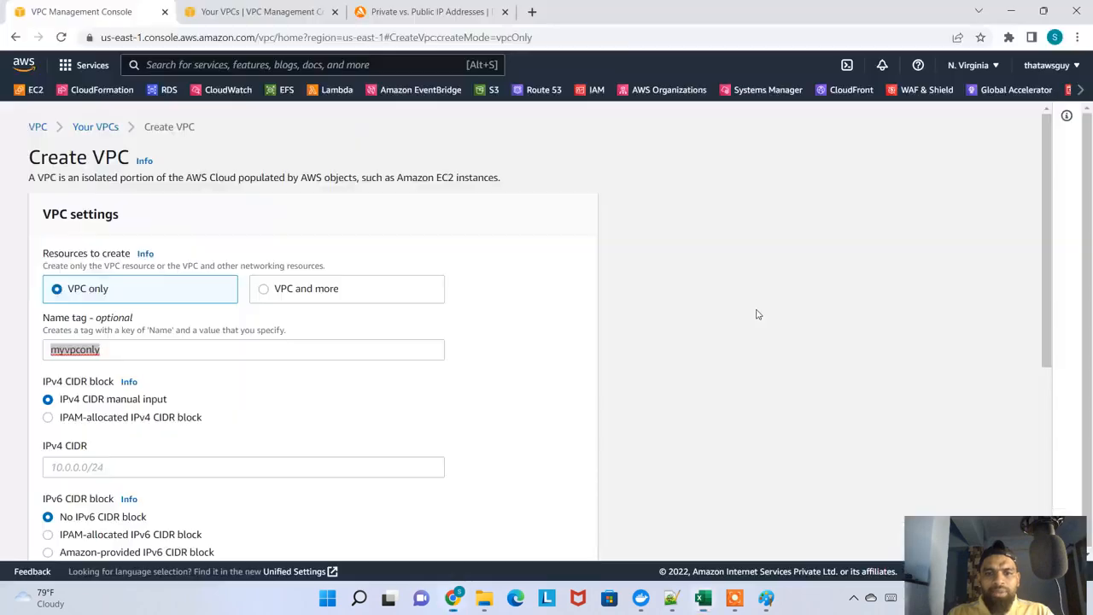
{"action": "key", "text": "alt+Tab"}
{"action": "type", "text": "10"}
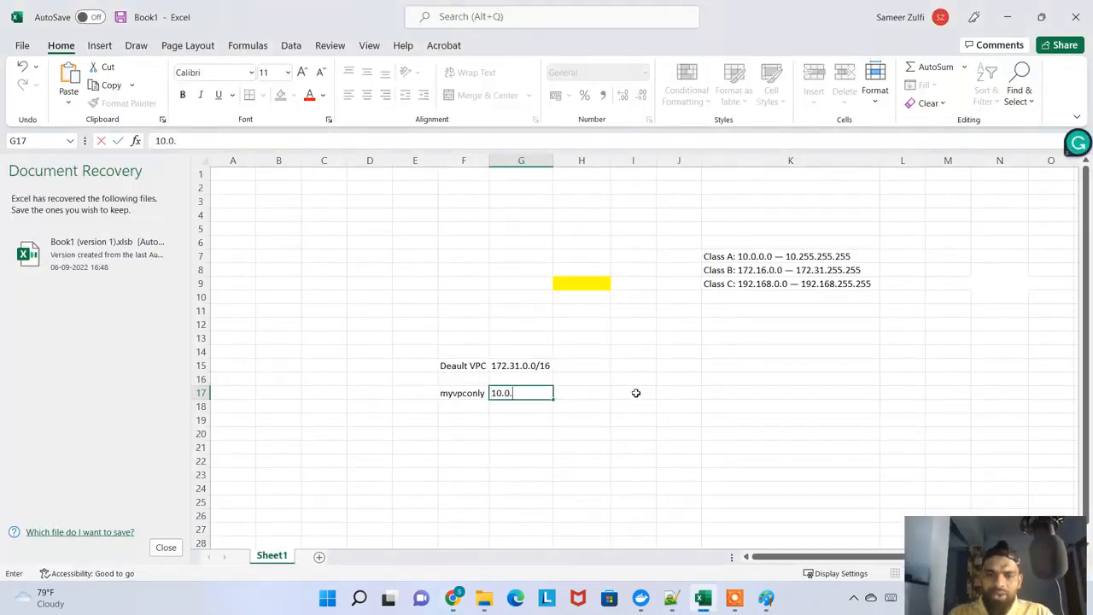
{"action": "type", "text": ".0.0.0"}
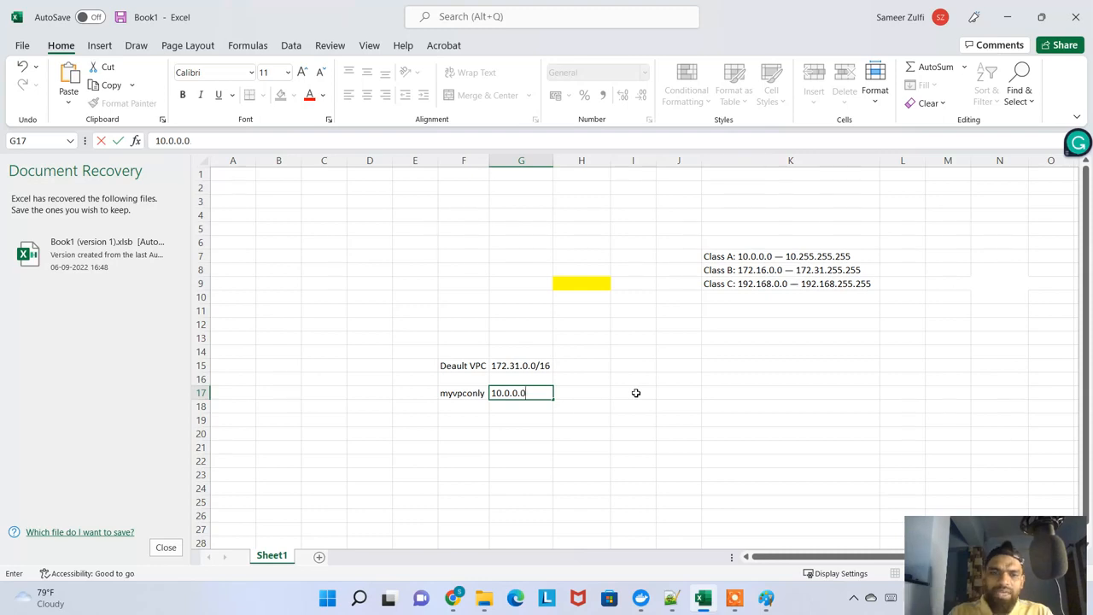
{"action": "type", "text": "/16"}
{"action": "left_click", "coordinate": [681, 379]}
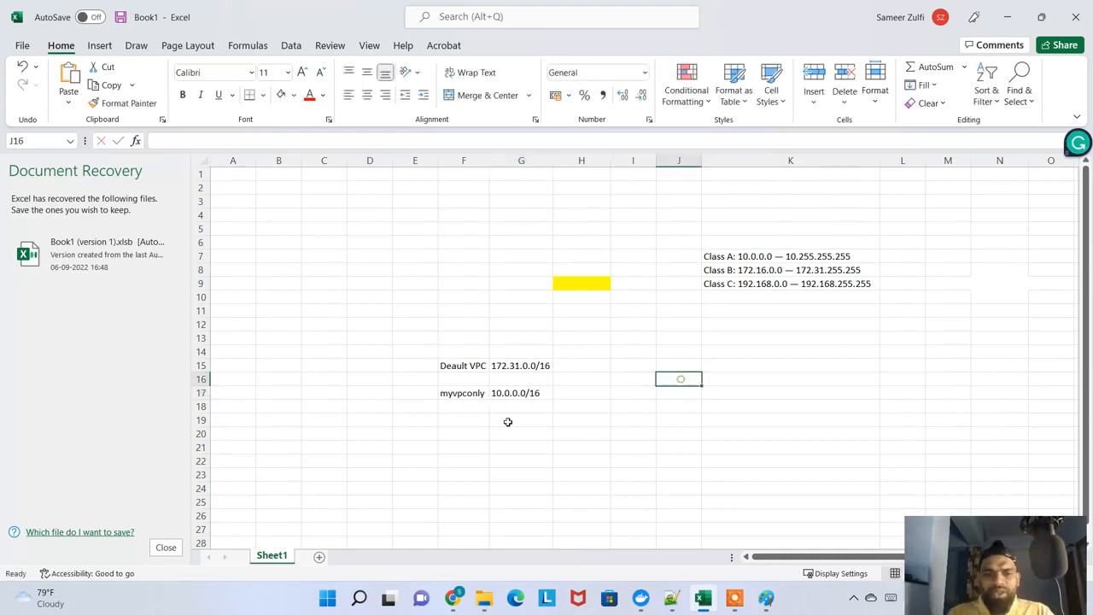
Compare the myvpconly CIDR in G17 with the Class A private range in K7
{"action": "left_click", "coordinate": [533, 392]}
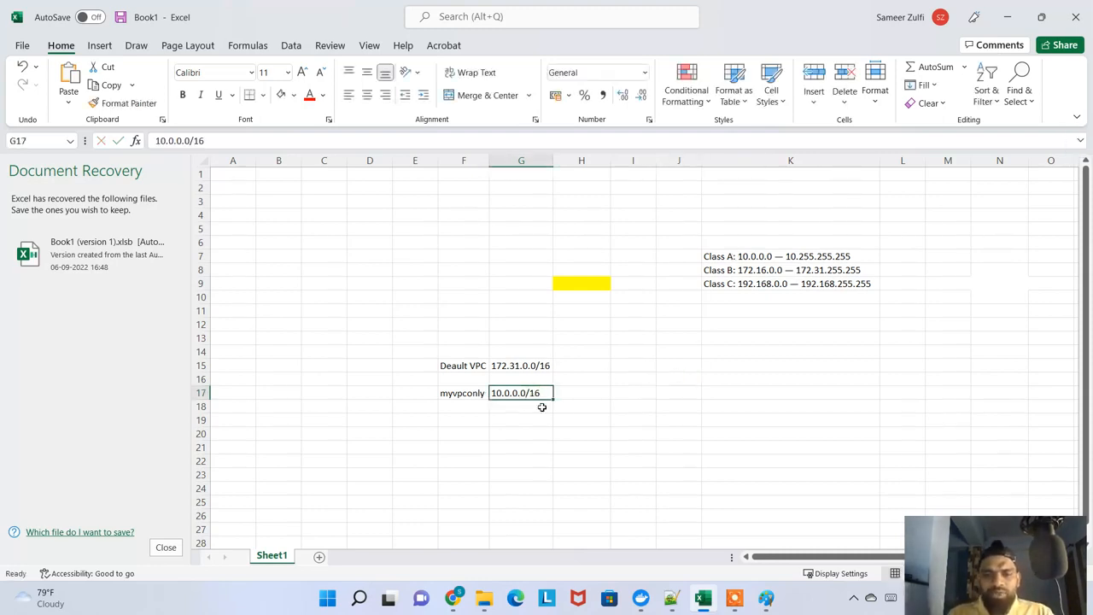
{"action": "left_click", "coordinate": [749, 258]}
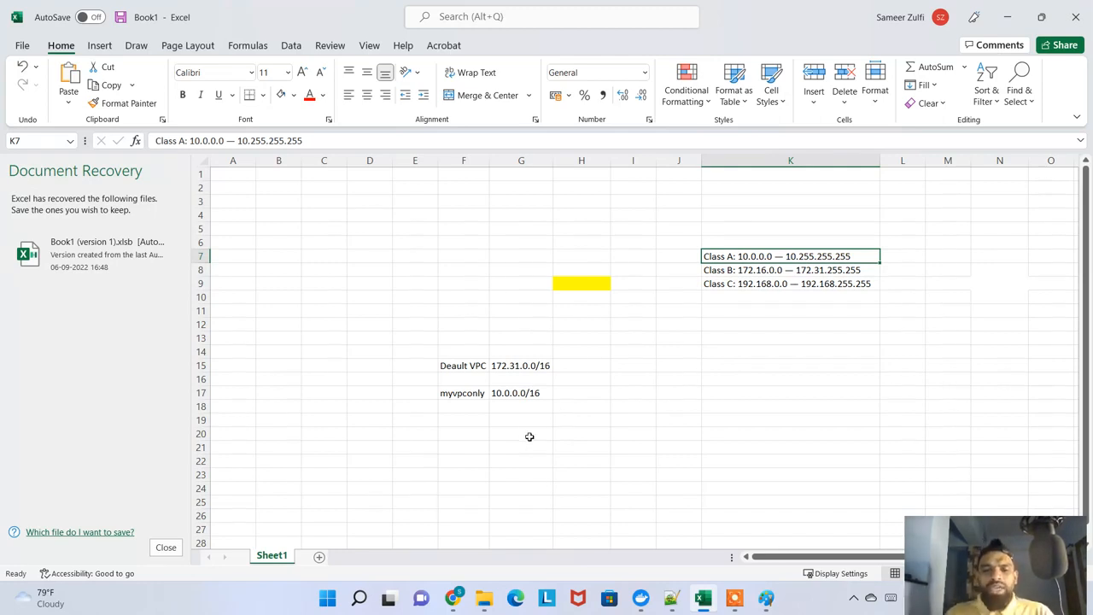
{"action": "left_click", "coordinate": [519, 392]}
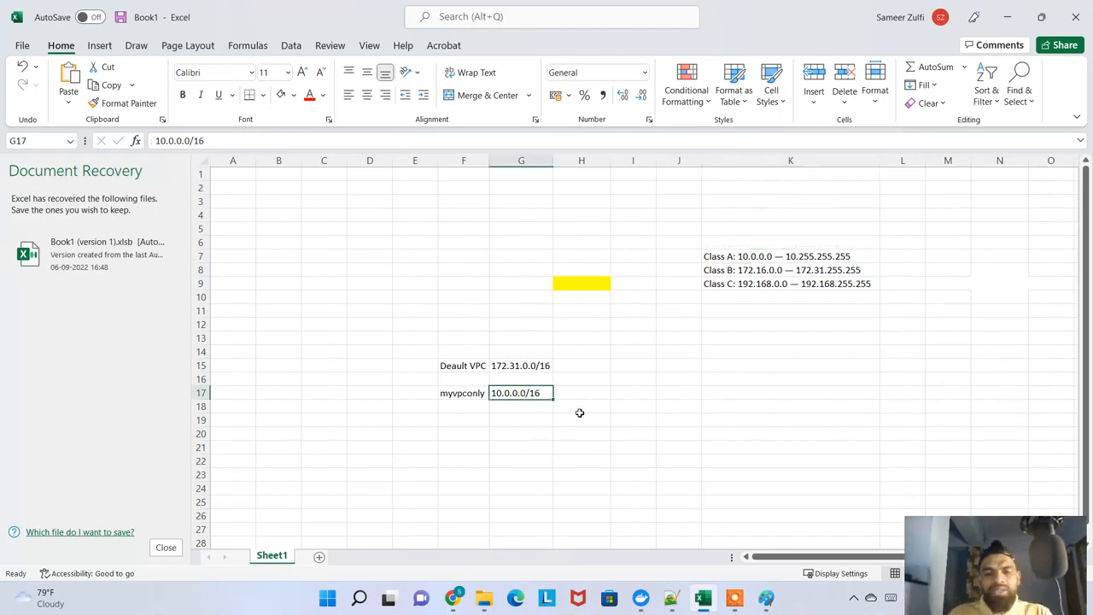
Select the CIDR text in G17, and switch to Chrome with a new browser tab open
{"action": "triple_click", "coordinate": [214, 140]}
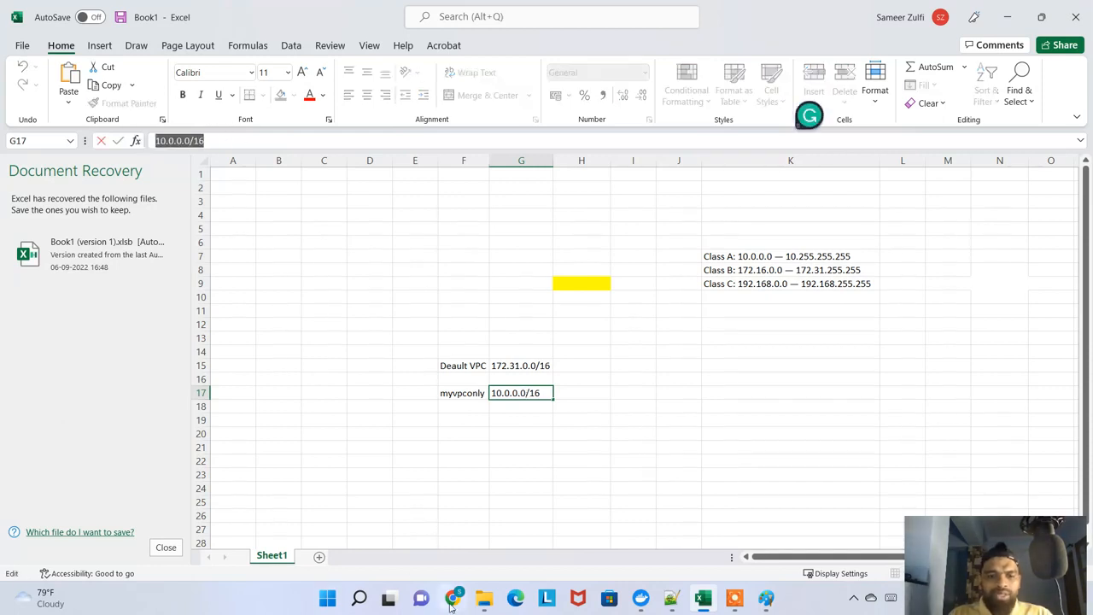
{"action": "left_click", "coordinate": [452, 597]}
{"action": "left_click", "coordinate": [532, 11]}
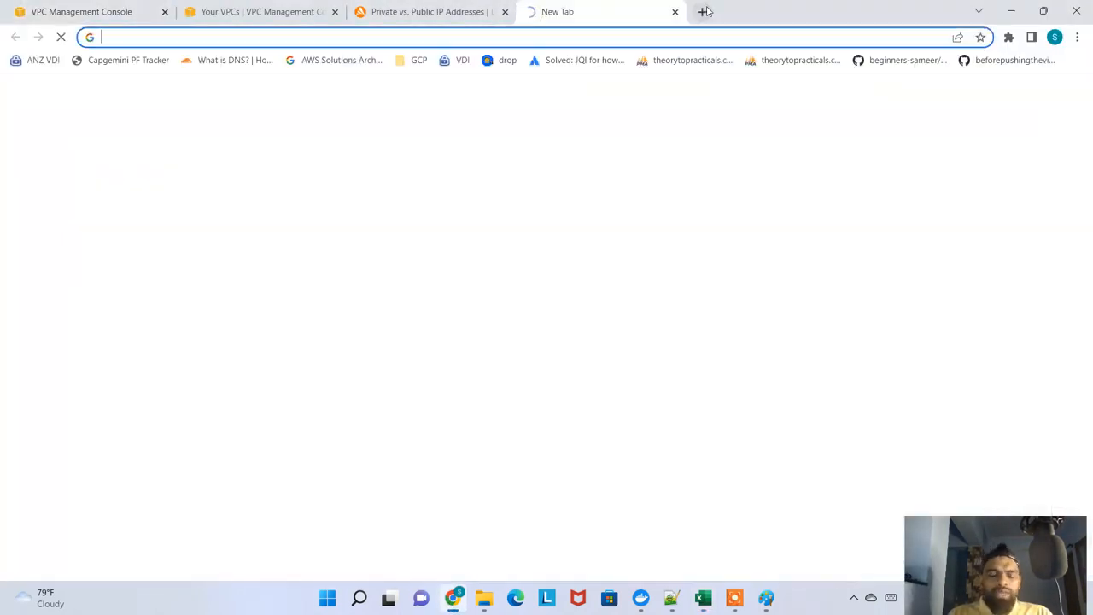
{"action": "type", "text": "jo"}
{"action": "key", "text": "BackSpace"}
{"action": "type", "text": "o"}
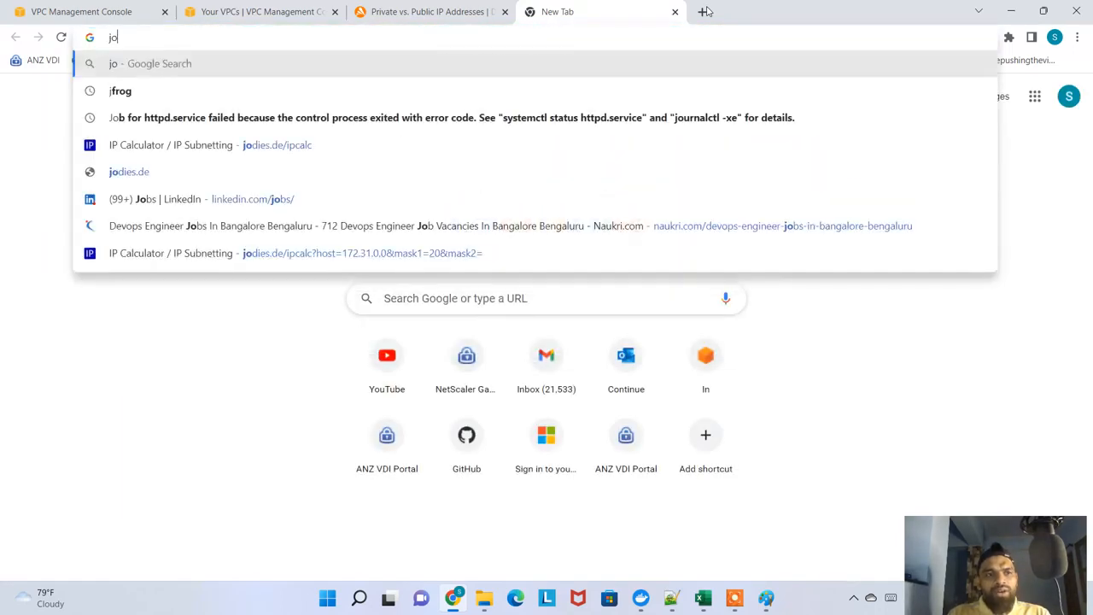
{"action": "left_click", "coordinate": [466, 182]}
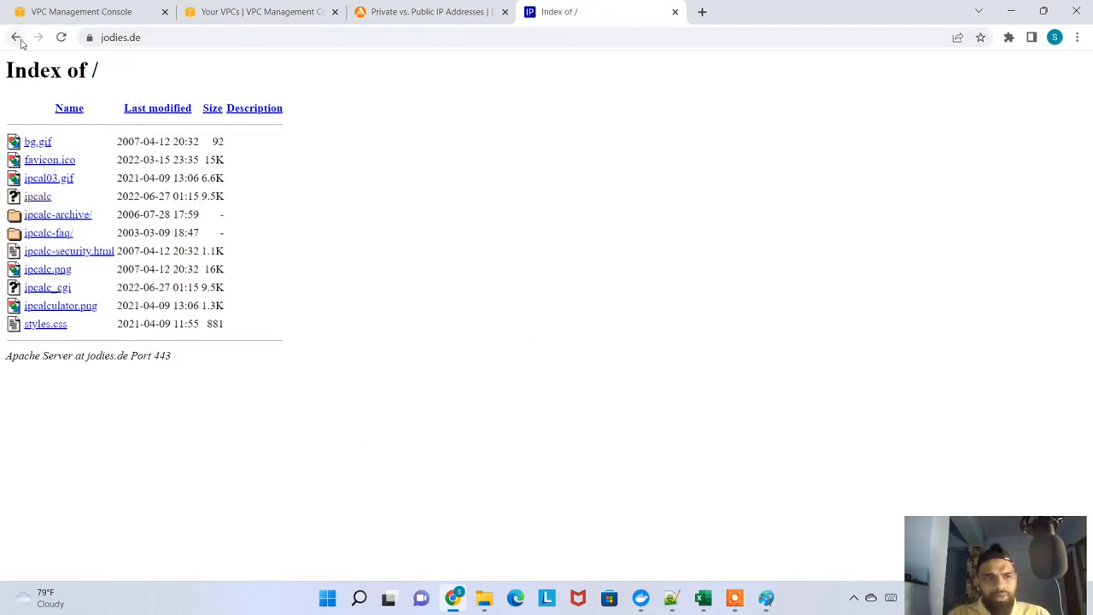
{"action": "left_click", "coordinate": [16, 37]}
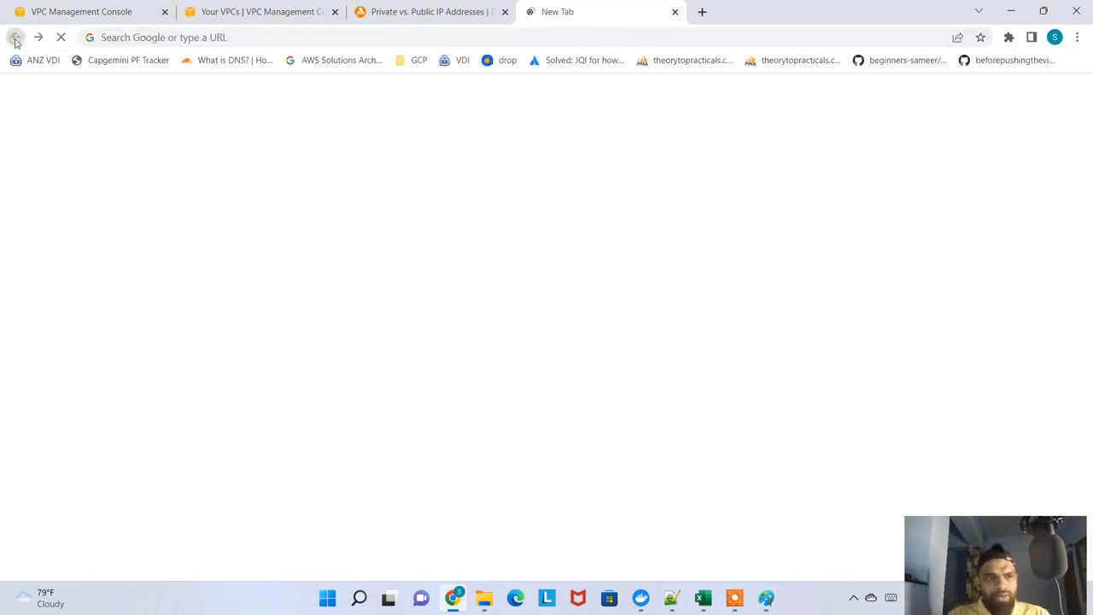
Search Google for "subnet calculator" and open the jodies.de IP Calculator / IP Subnetting result
{"action": "left_click", "coordinate": [224, 37]}
{"action": "type", "text": "subnet calculat"}
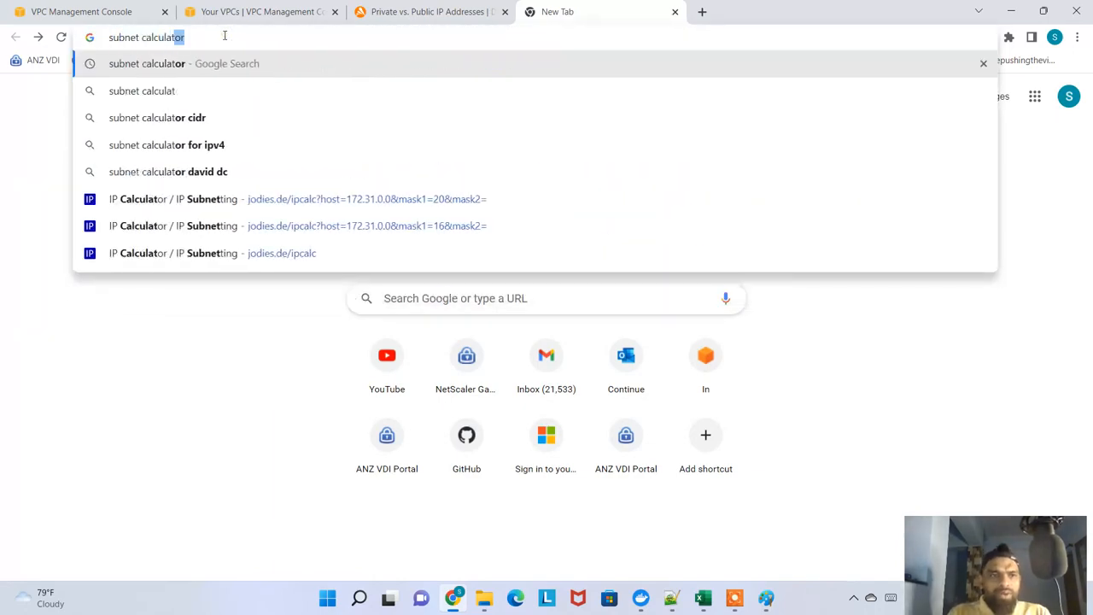
{"action": "key", "text": "Return"}
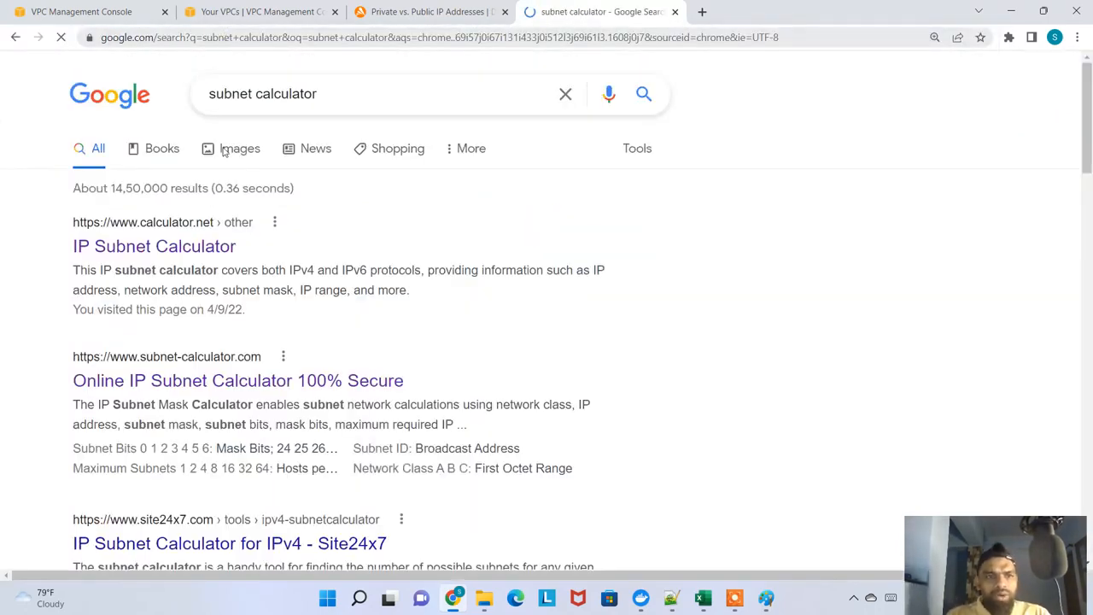
{"action": "scroll", "coordinate": [188, 261], "scroll_direction": "down", "scroll_amount": 2}
{"action": "scroll", "coordinate": [246, 237], "scroll_direction": "down", "scroll_amount": 1}
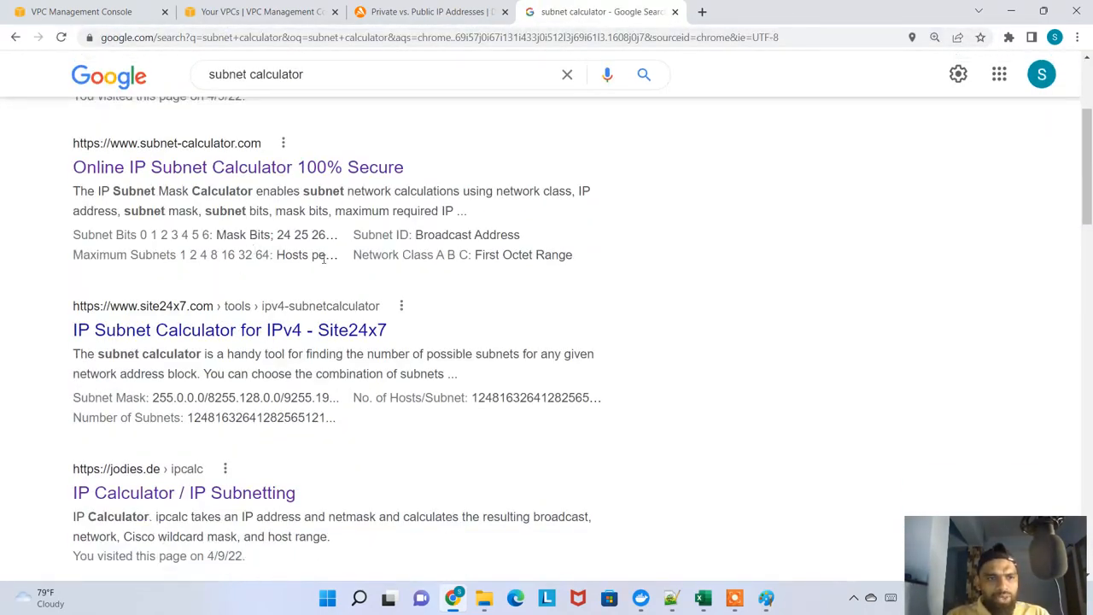
{"action": "left_click", "coordinate": [227, 495]}
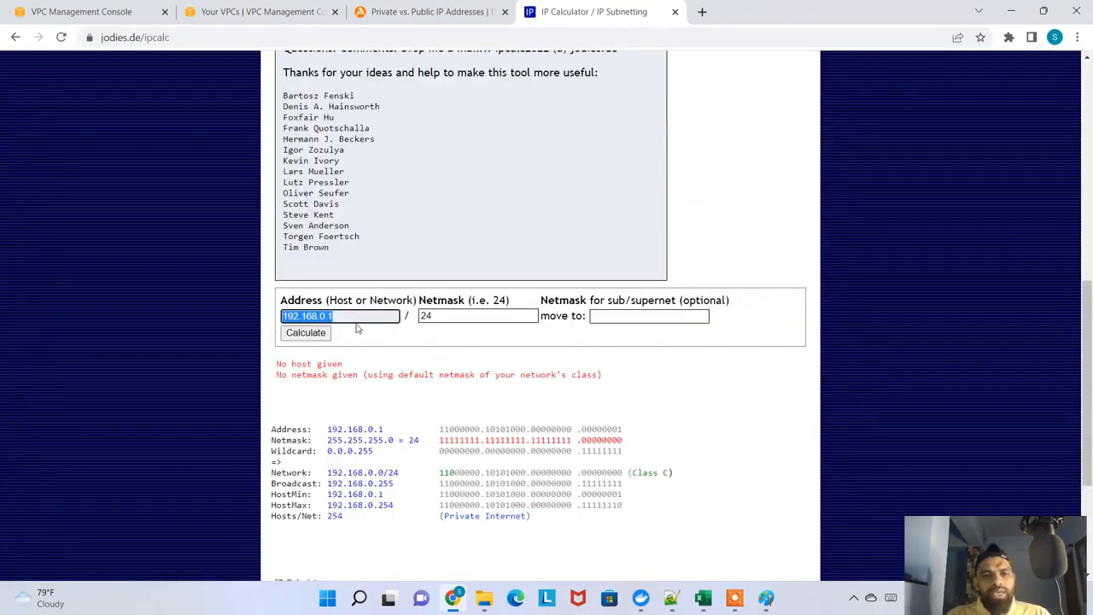
Calculate the network details for address 10.0.0.0 with netmask 16
{"action": "type", "text": "10.0.0.0/1"}
{"action": "key", "text": "BackSpace"}
{"action": "key", "text": "BackSpace"}
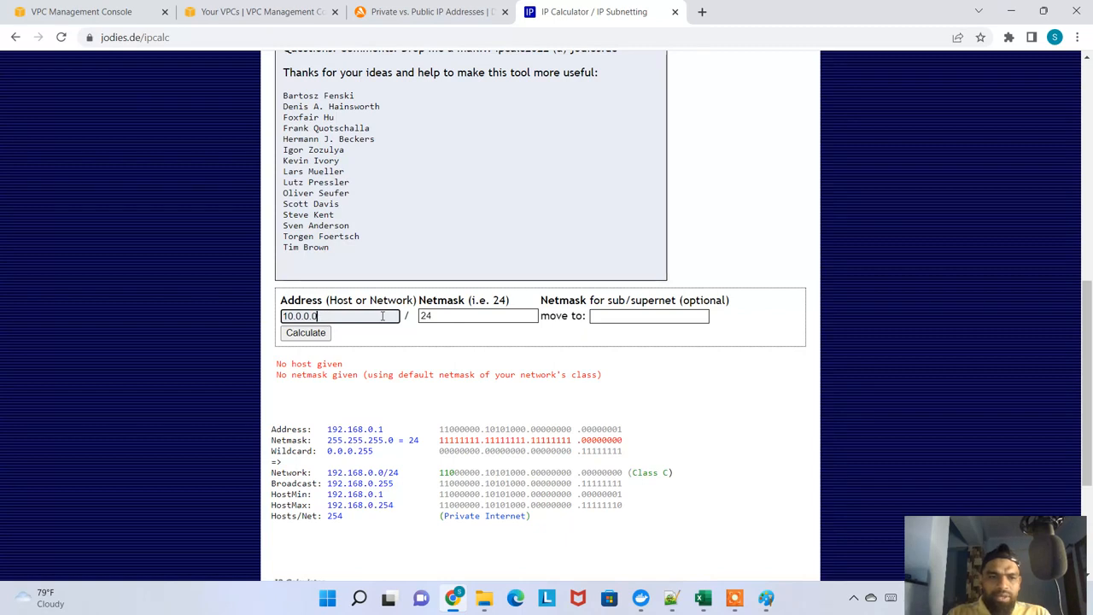
{"action": "key", "text": "Tab"}
{"action": "type", "text": "16"}
{"action": "key", "text": "Tab"}
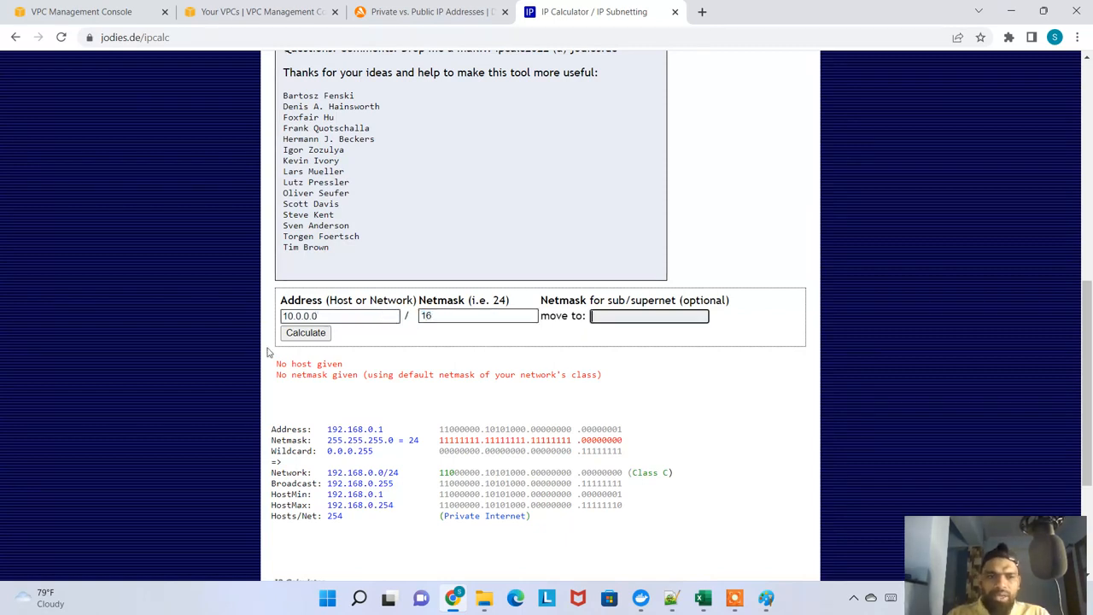
{"action": "left_click", "coordinate": [300, 333]}
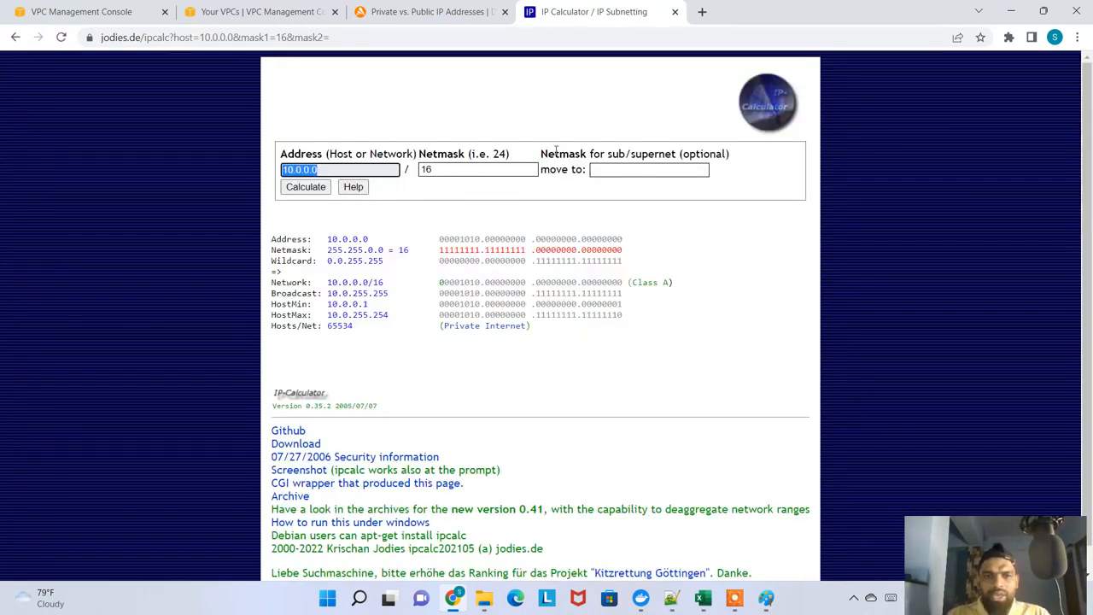
Examine the calculated Hosts/Net count and the HostMin and HostMax addresses
{"action": "left_click_drag", "start_coordinate": [327, 325], "coordinate": [446, 336]}
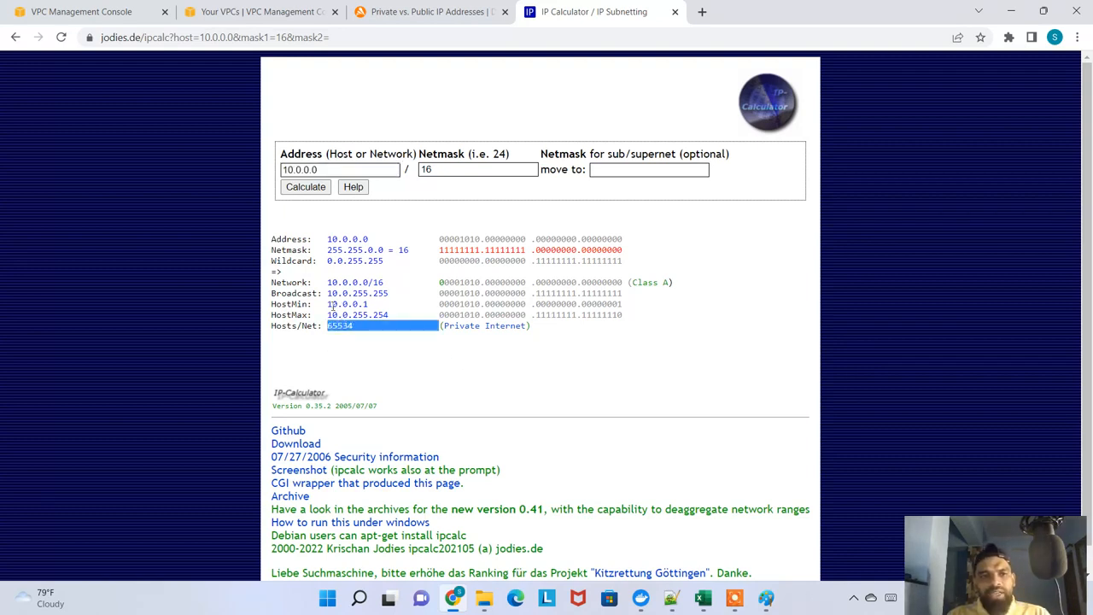
{"action": "left_click_drag", "start_coordinate": [328, 304], "coordinate": [392, 316]}
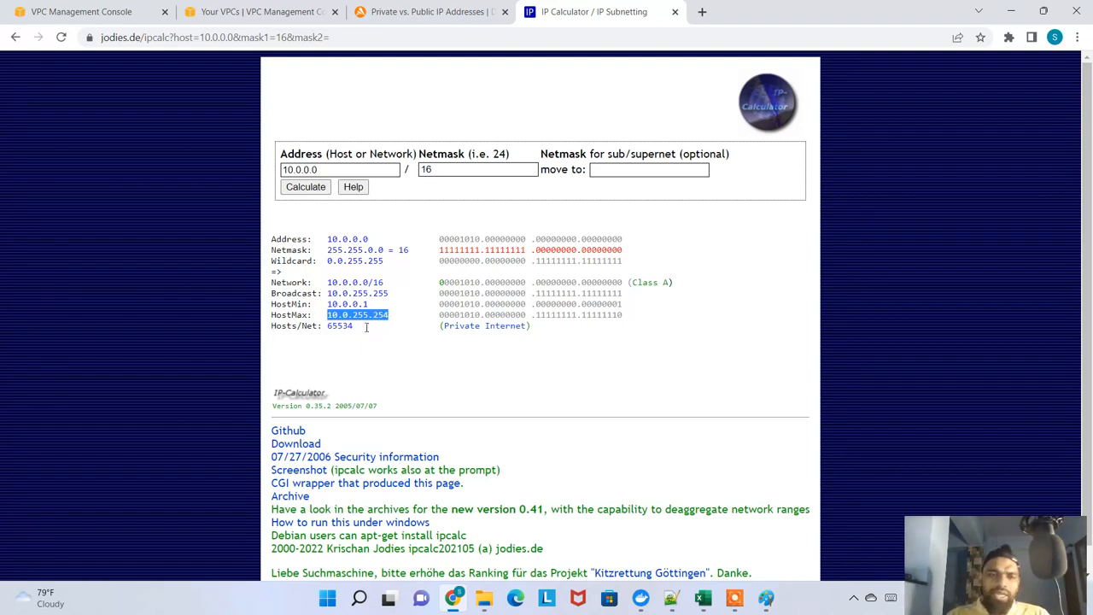
{"action": "left_click_drag", "start_coordinate": [367, 327], "coordinate": [329, 326]}
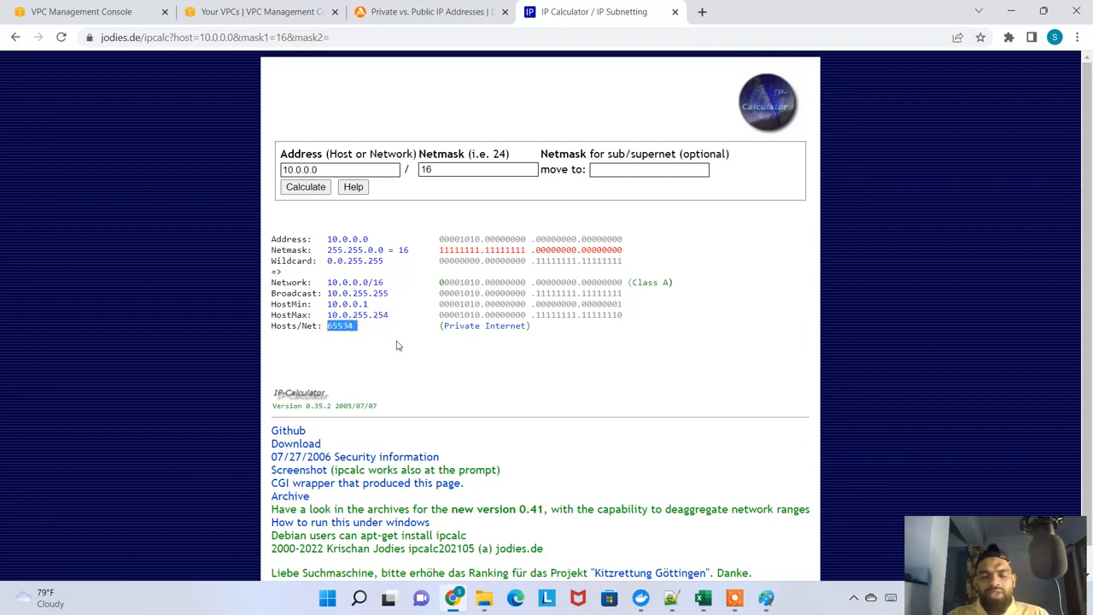
Switch to Excel and check the CIDR noted for myvpconly in G17
{"action": "key", "text": "alt+Tab"}
{"action": "left_click", "coordinate": [530, 409]}
{"action": "left_click", "coordinate": [468, 407]}
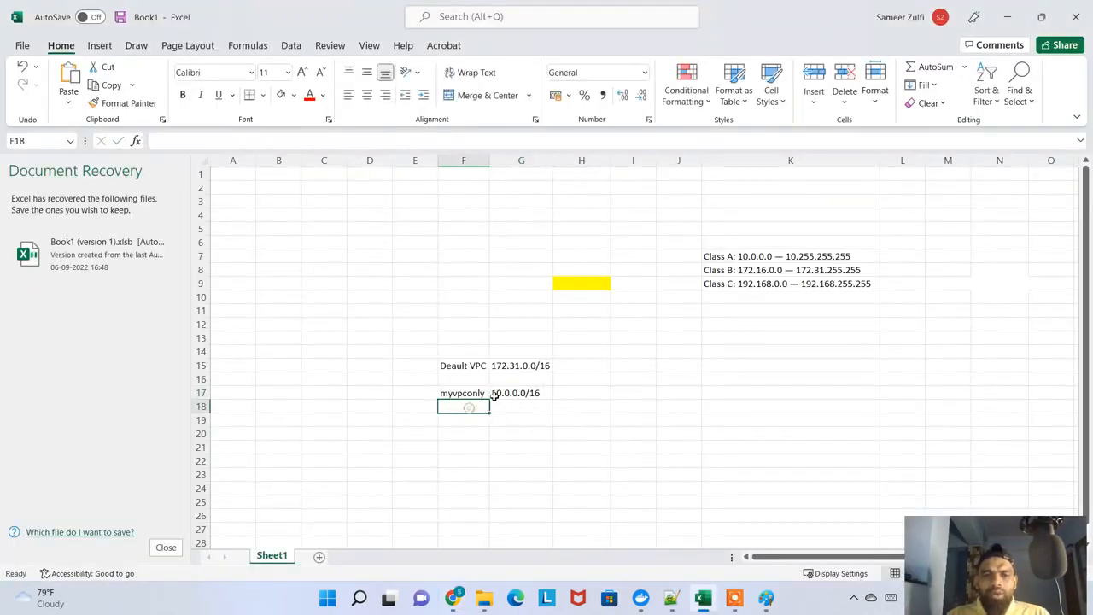
{"action": "left_click", "coordinate": [493, 396]}
Return to the Create VPC form in Chrome and set the IPv4 CIDR to 10.0.0.0/16
{"action": "key", "text": "alt+Tab"}
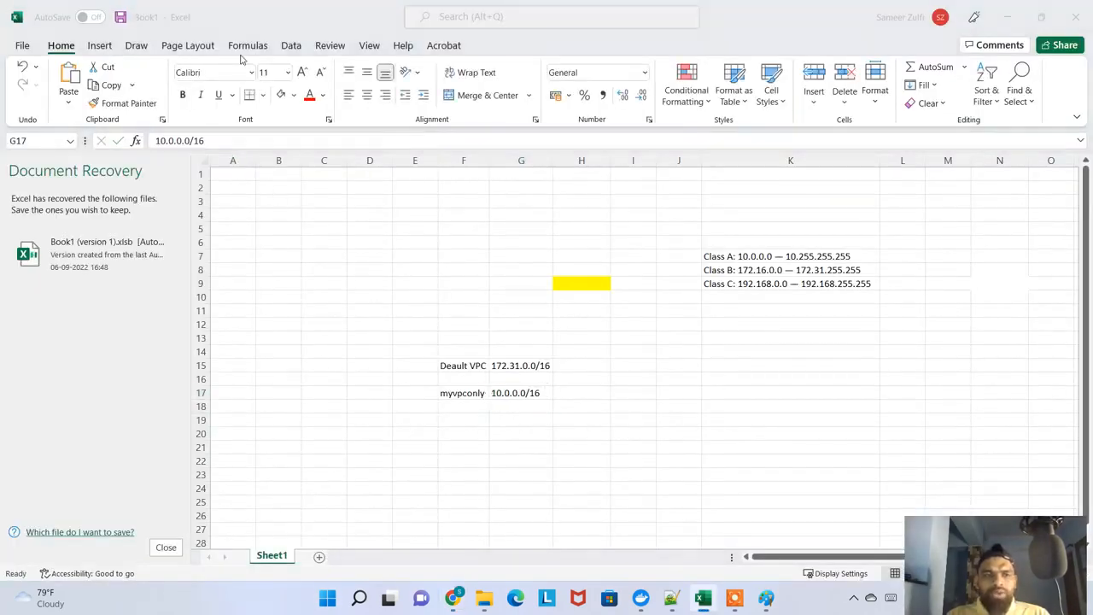
{"action": "left_click", "coordinate": [118, 12]}
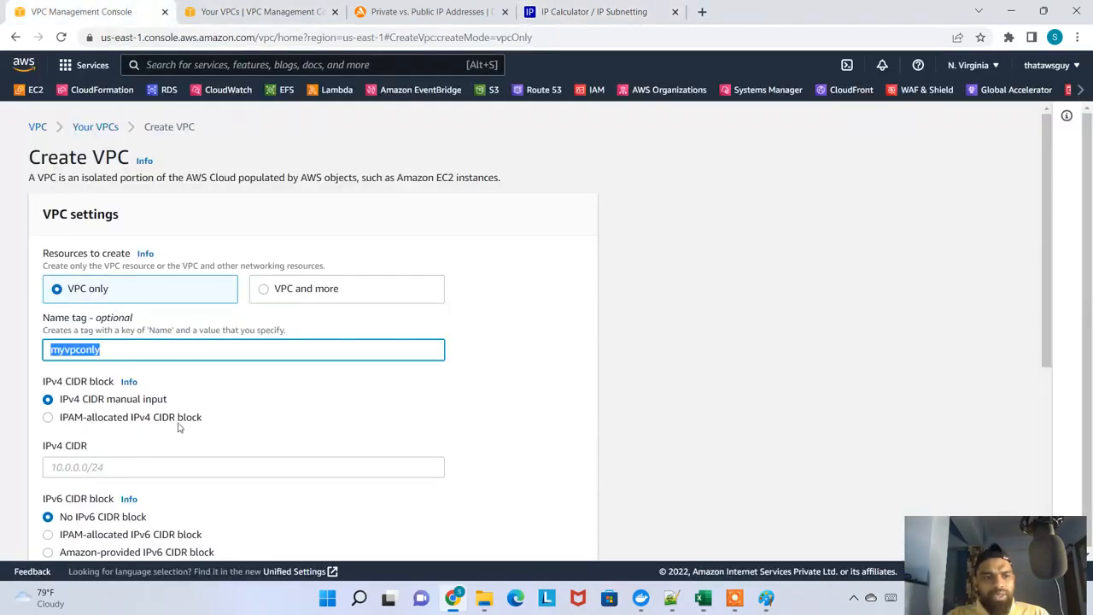
{"action": "left_click", "coordinate": [127, 468]}
{"action": "type", "text": "10."}
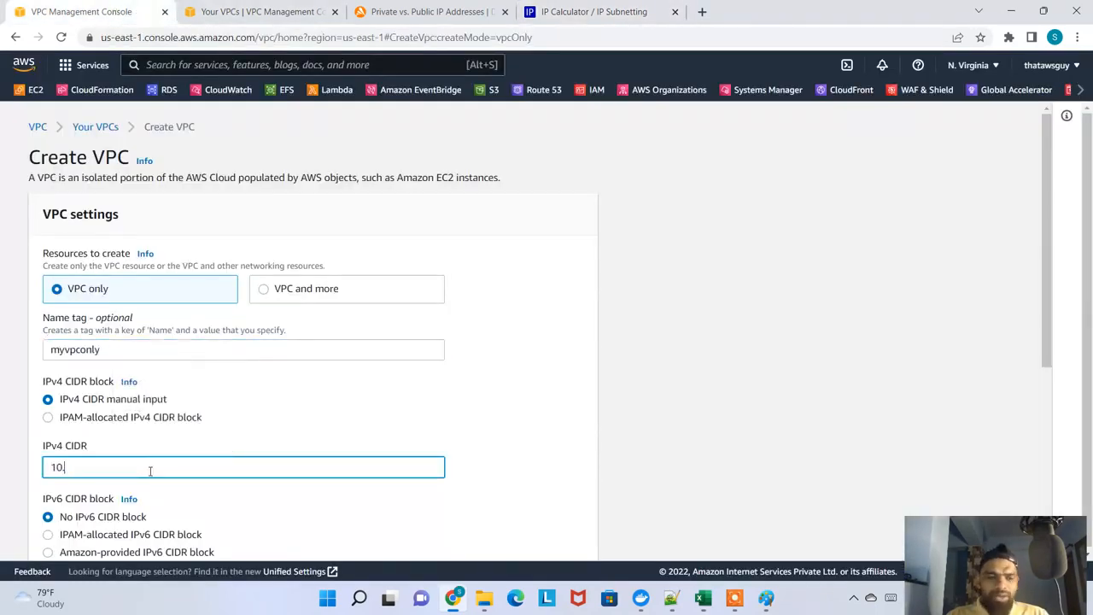
{"action": "type", "text": "0.0.0"}
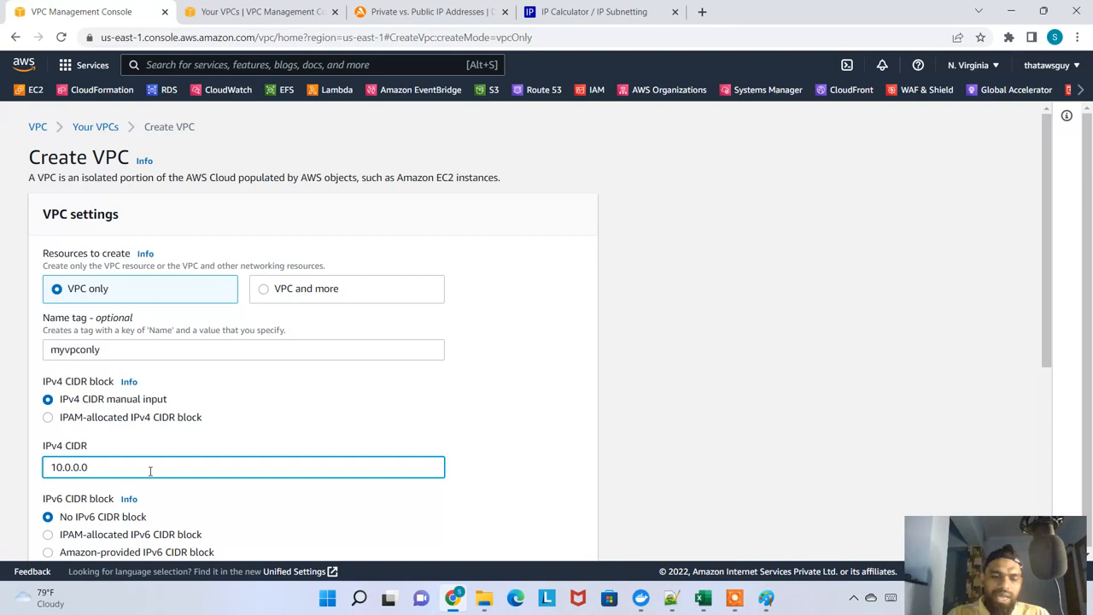
{"action": "type", "text": "/16"}
{"action": "key", "text": "Tab"}
Review the Tenancy options below the IPv6 settings and keep Default selected
{"action": "scroll", "coordinate": [333, 381], "scroll_direction": "down", "scroll_amount": 3}
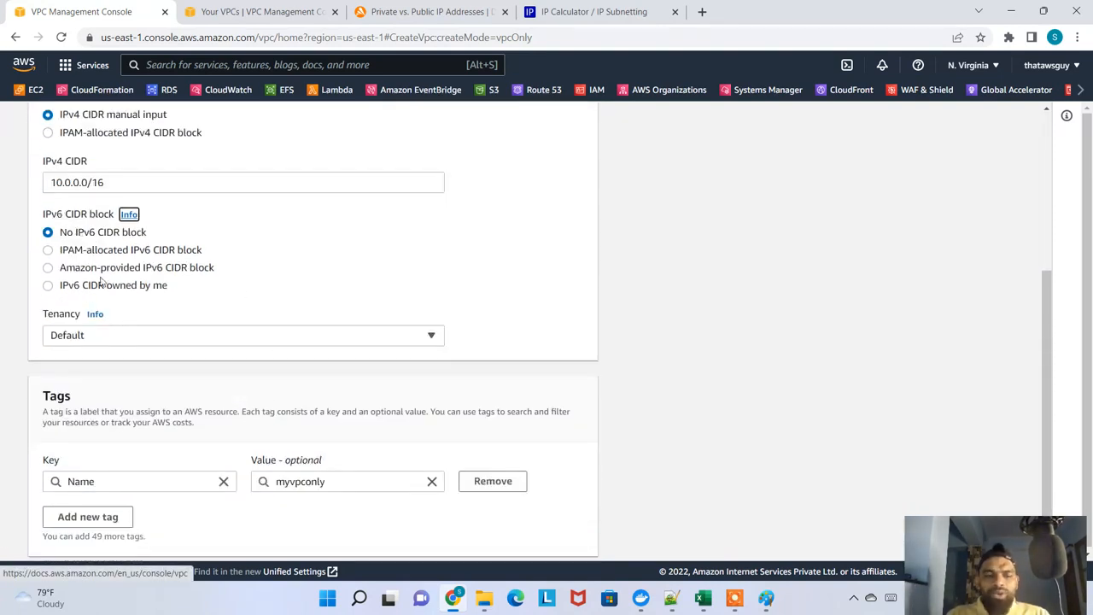
{"action": "left_click", "coordinate": [317, 340]}
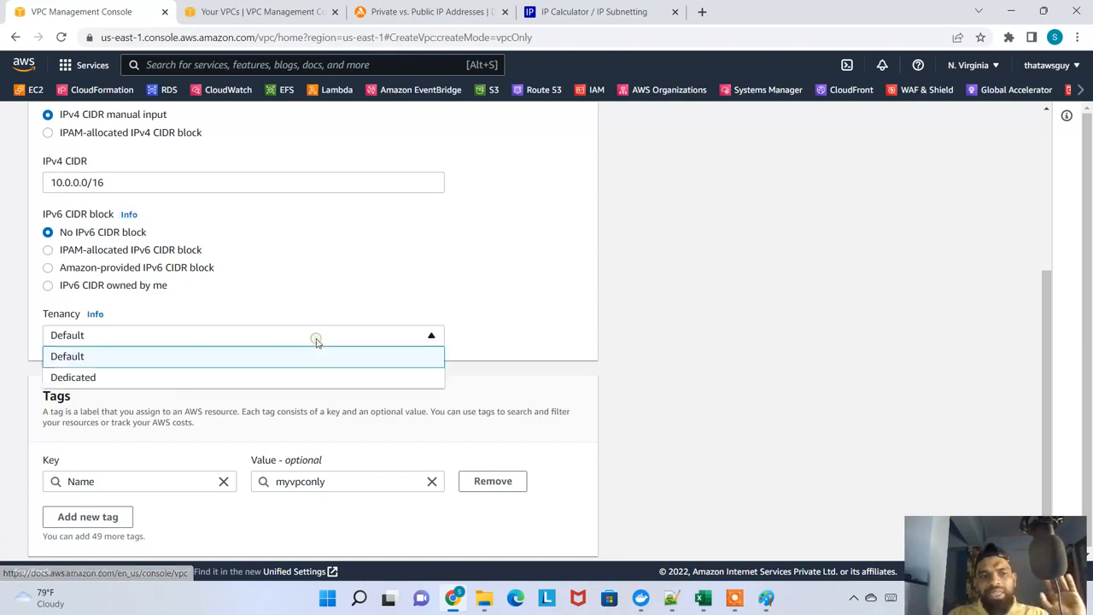
{"action": "left_click", "coordinate": [167, 358]}
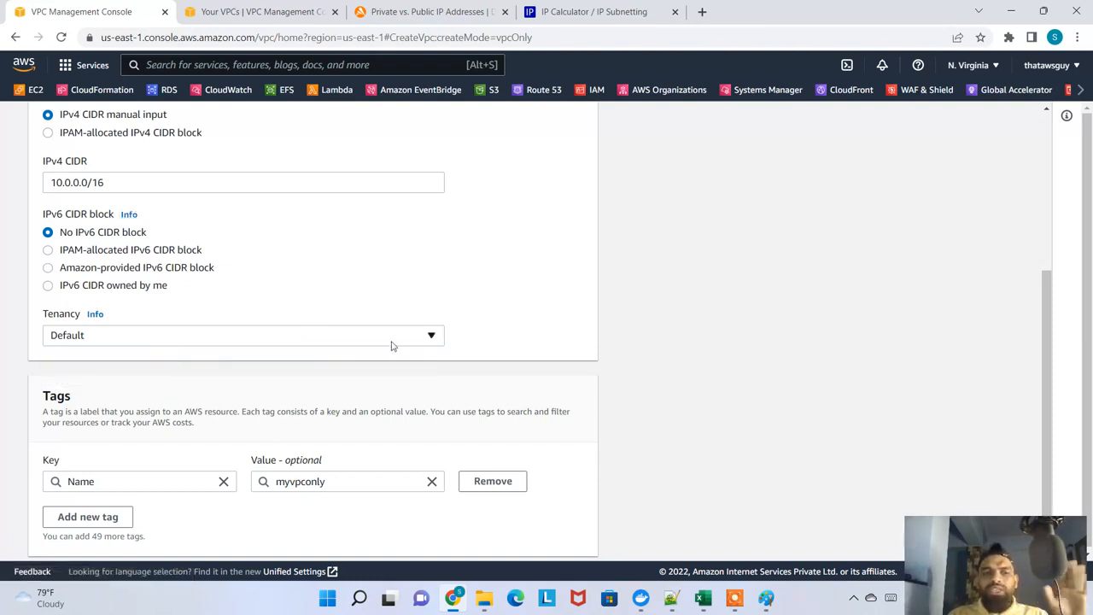
Open the Tenancy help and examine the passage on running instances on single-tenant, dedicated hardware
{"action": "left_click", "coordinate": [95, 314]}
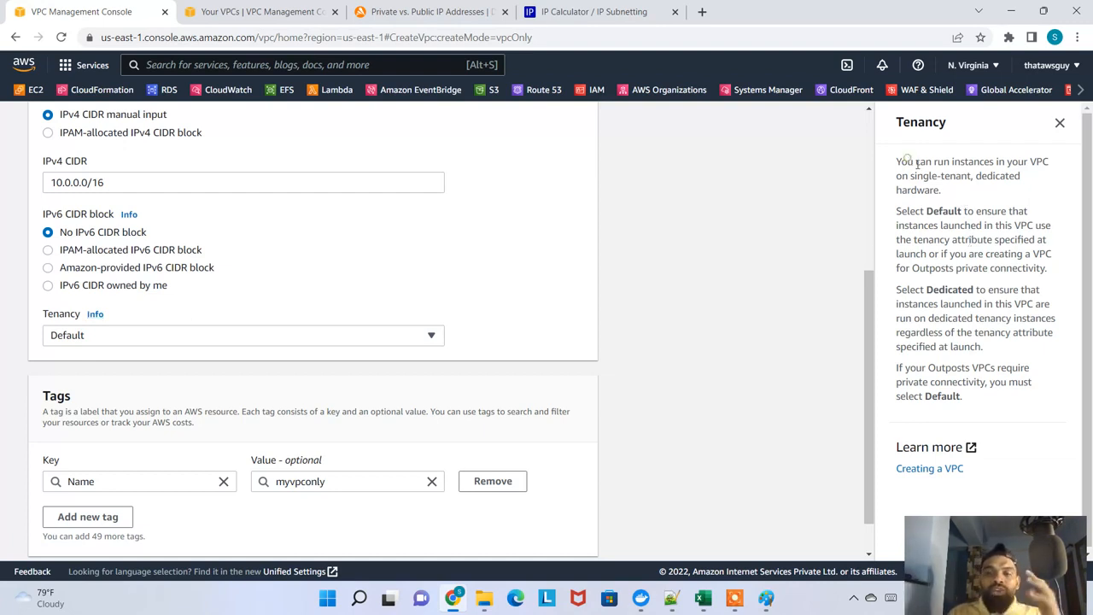
{"action": "left_click_drag", "start_coordinate": [912, 163], "coordinate": [942, 192]}
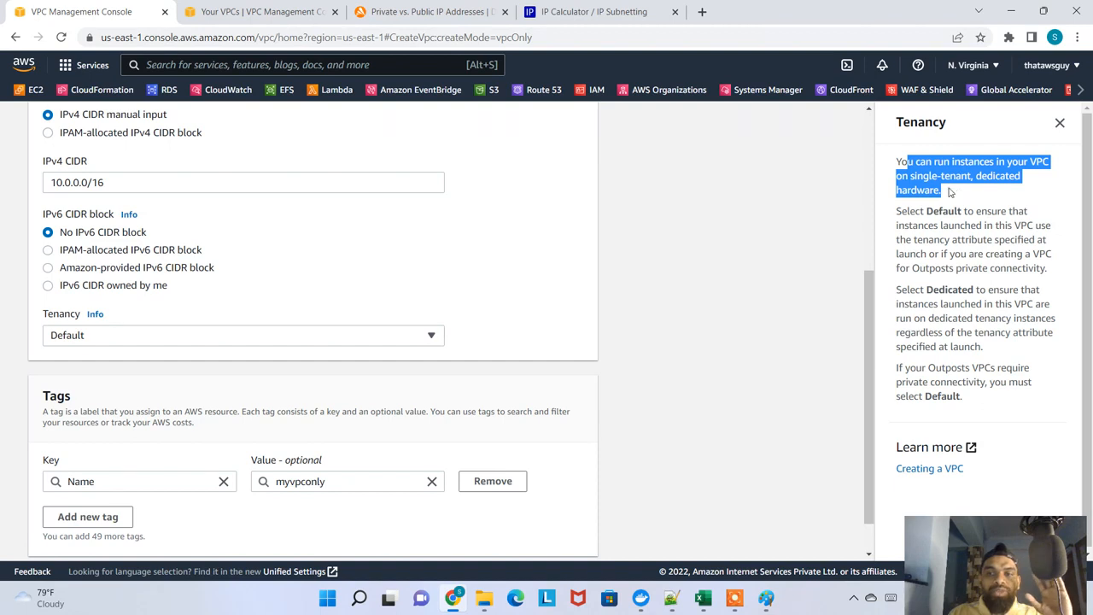
{"action": "left_click", "coordinate": [950, 192]}
{"action": "left_click_drag", "start_coordinate": [944, 193], "coordinate": [915, 162]}
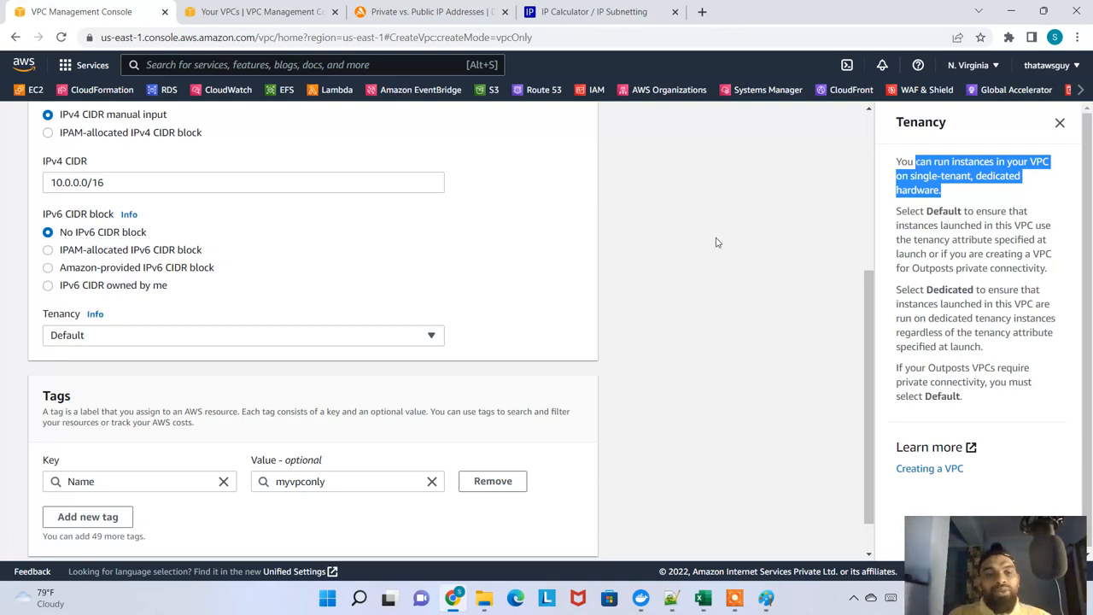
Switch the VPC's Tenancy to Dedicated, then restore it to Default and review the two options again
{"action": "left_click", "coordinate": [370, 340]}
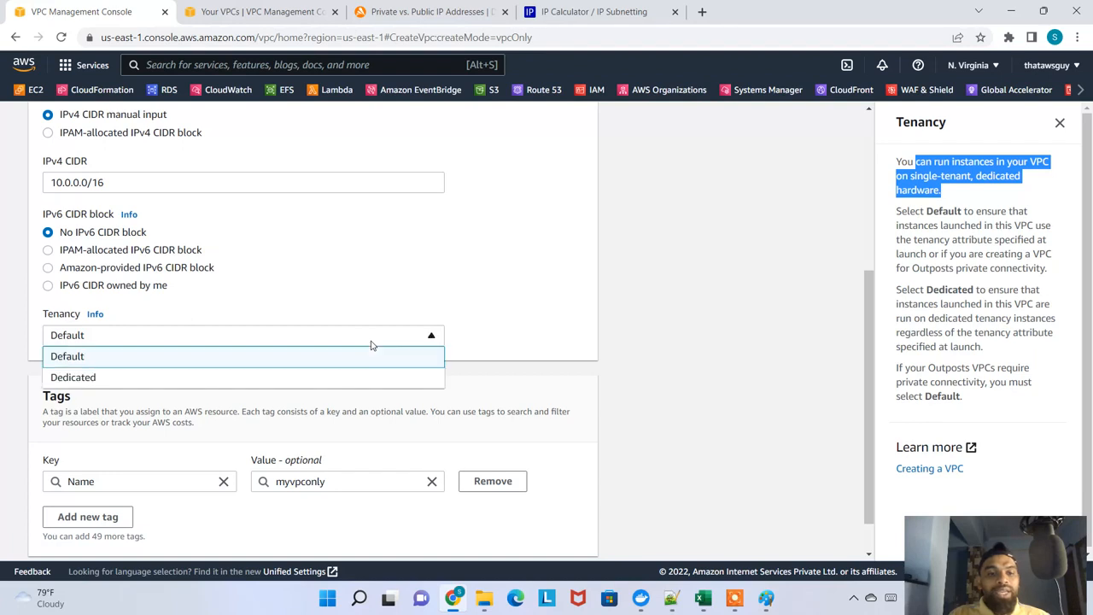
{"action": "left_click", "coordinate": [251, 379]}
{"action": "left_click", "coordinate": [256, 340]}
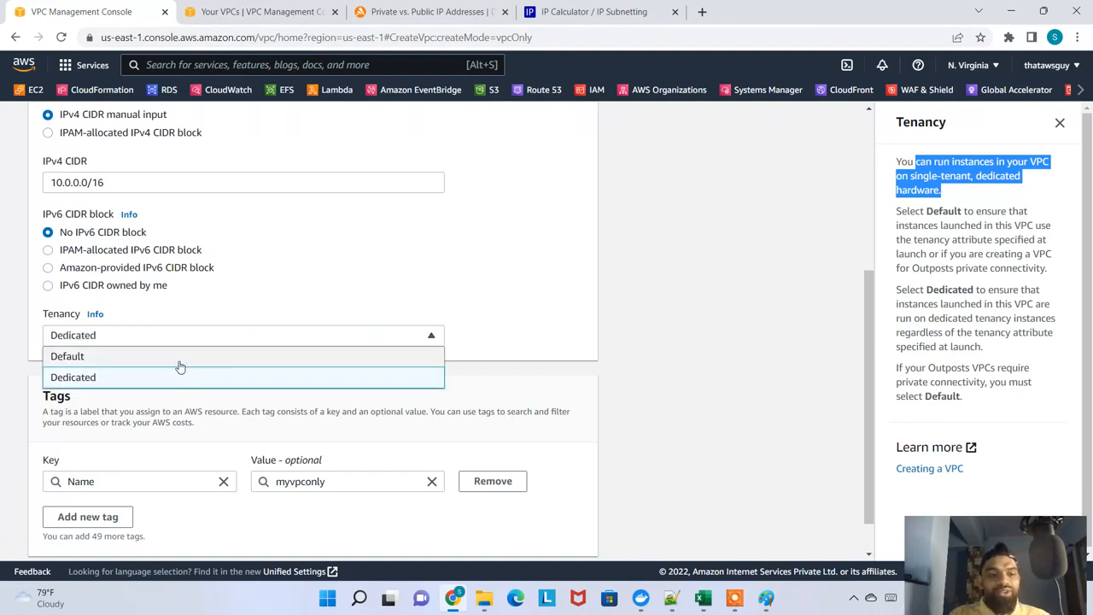
{"action": "left_click", "coordinate": [179, 366]}
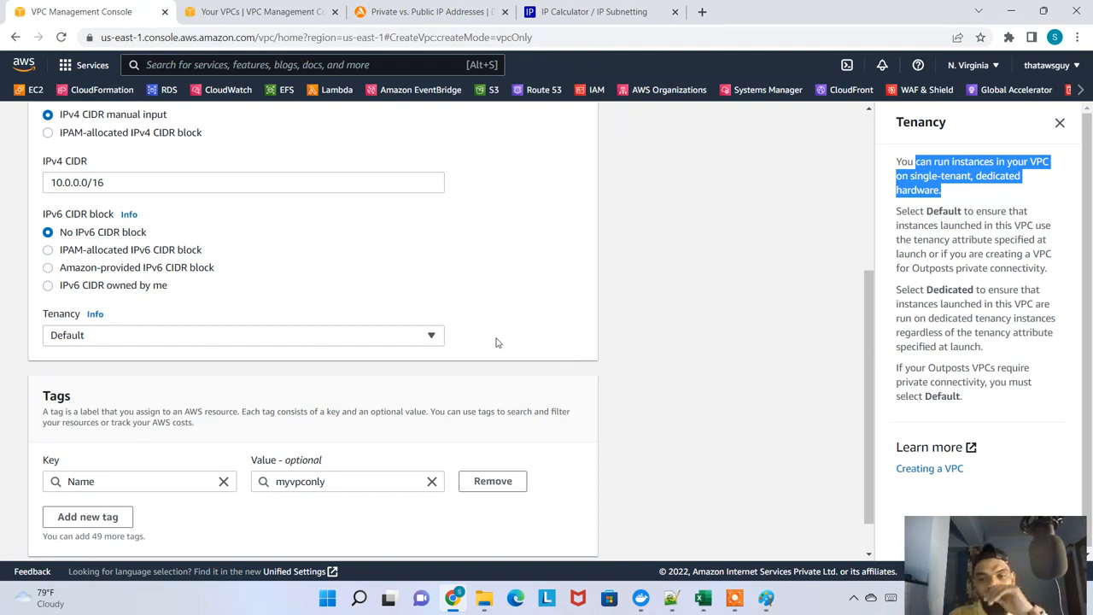
{"action": "left_click", "coordinate": [538, 334]}
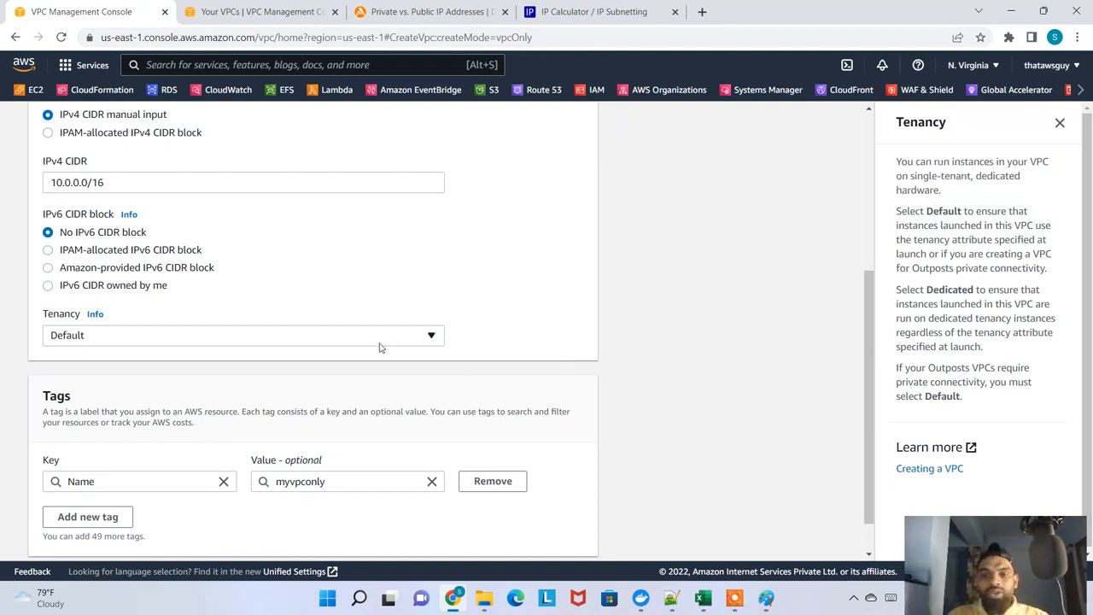
{"action": "left_click", "coordinate": [271, 335]}
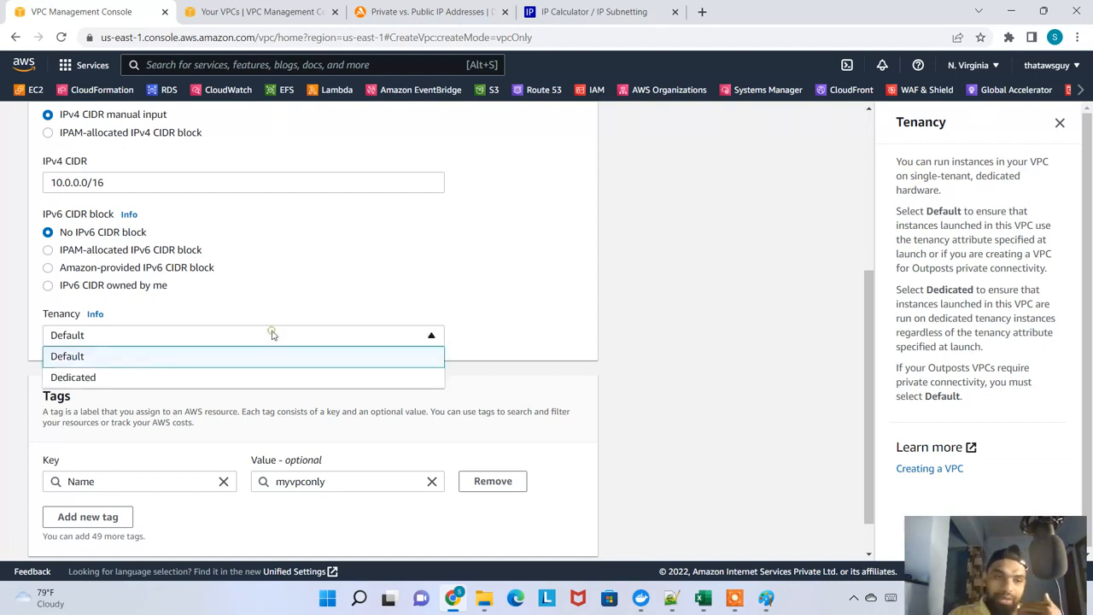
{"action": "left_click", "coordinate": [503, 315]}
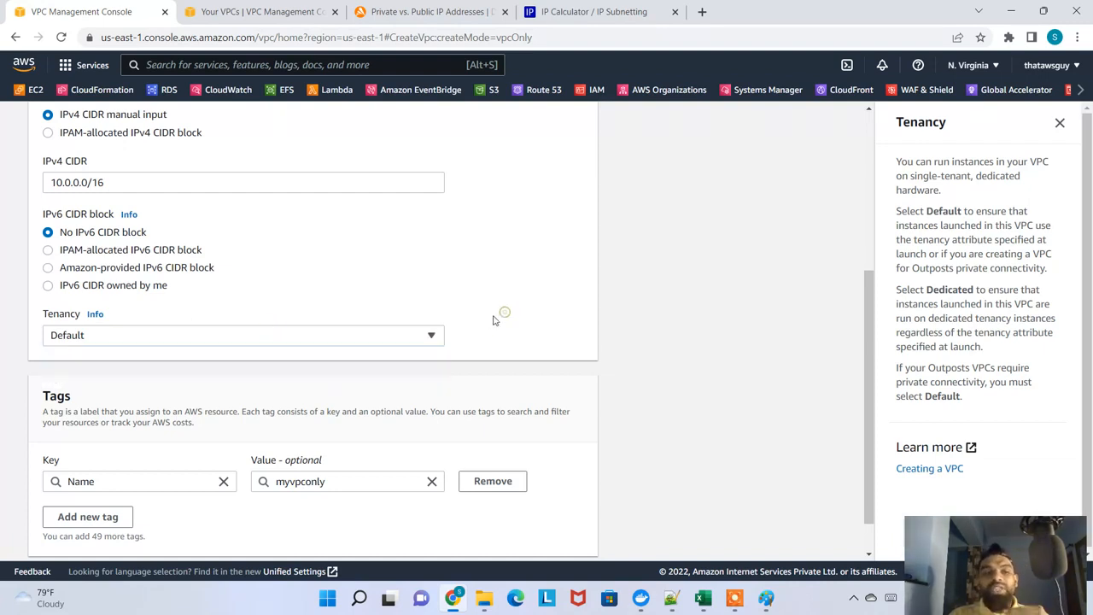
Review the completed VPC settings and create the VPC myvpconly with CIDR 10.0.0.0/16
{"action": "scroll", "coordinate": [415, 362], "scroll_direction": "down", "scroll_amount": 1}
{"action": "scroll", "coordinate": [549, 487], "scroll_direction": "up", "scroll_amount": 4}
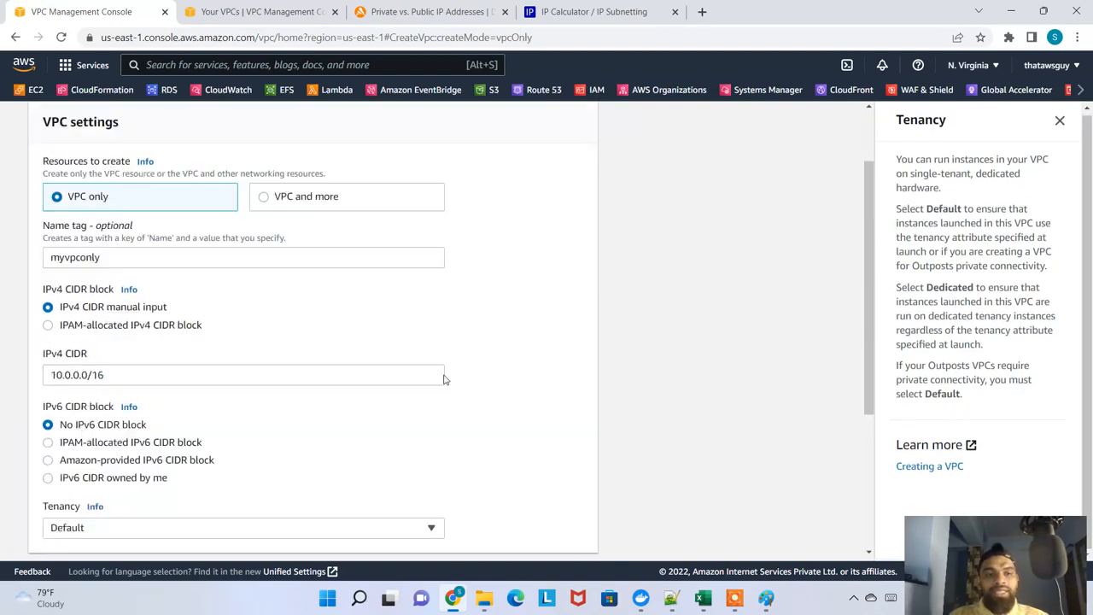
{"action": "scroll", "coordinate": [453, 317], "scroll_direction": "down", "scroll_amount": 4}
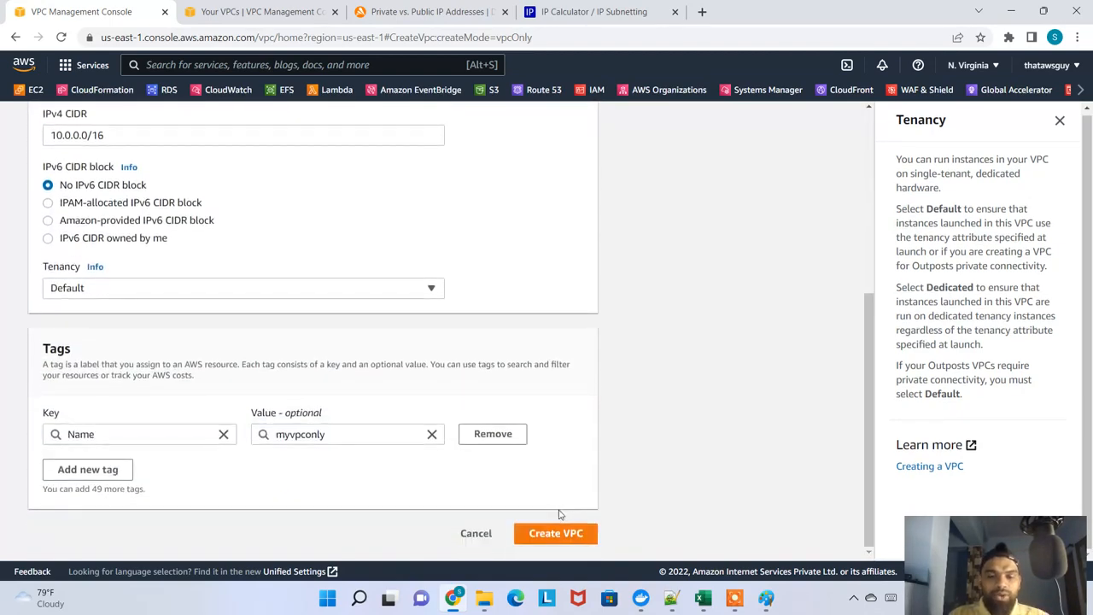
{"action": "scroll", "coordinate": [603, 471], "scroll_direction": "up", "scroll_amount": 4}
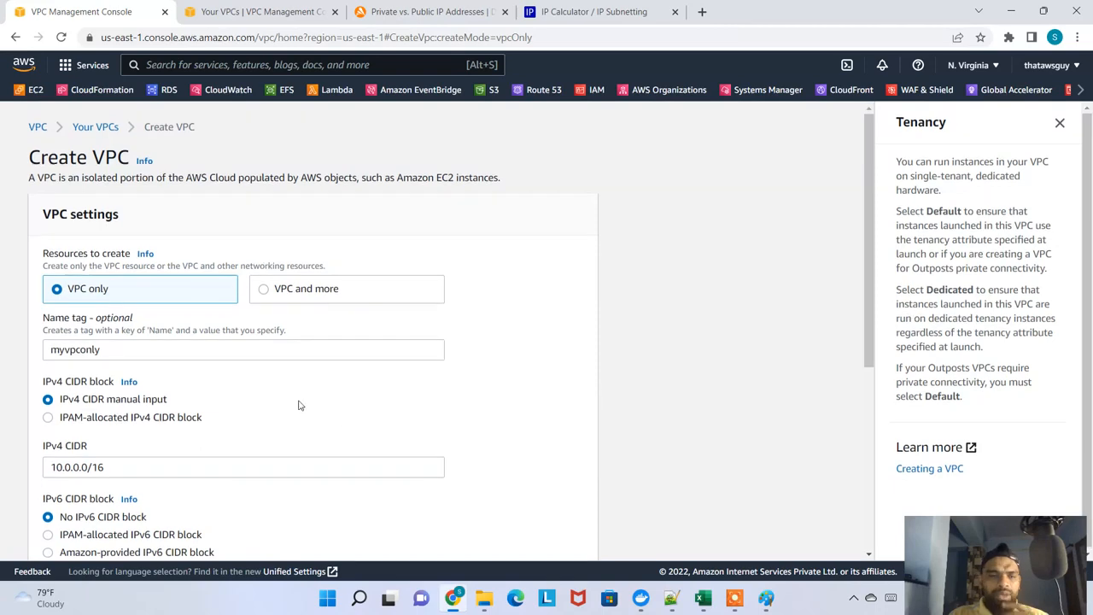
{"action": "scroll", "coordinate": [299, 371], "scroll_direction": "down", "scroll_amount": 4}
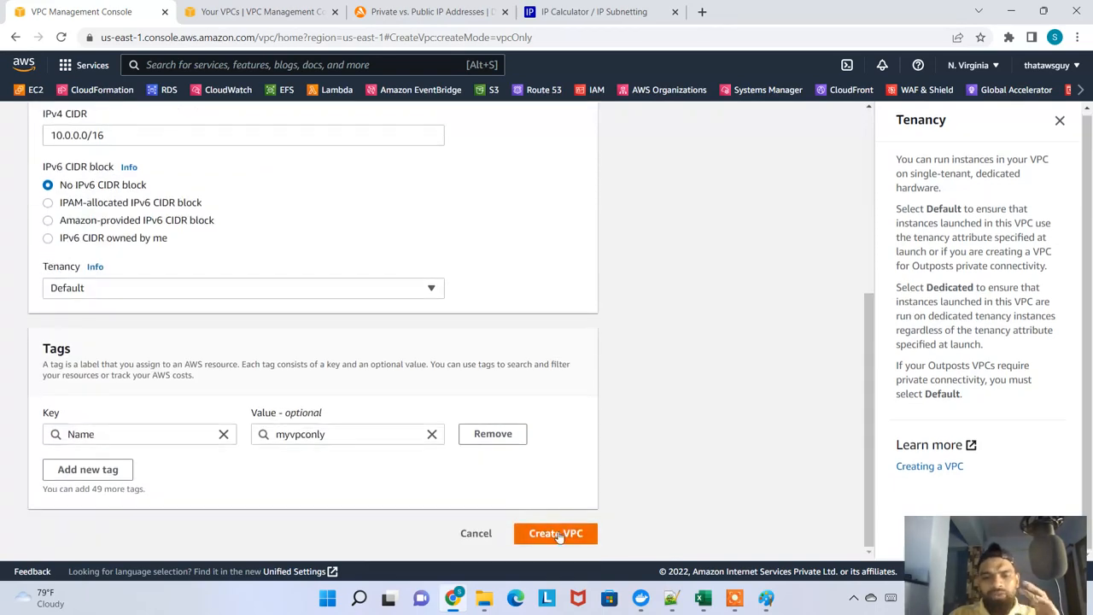
{"action": "left_click", "coordinate": [561, 532]}
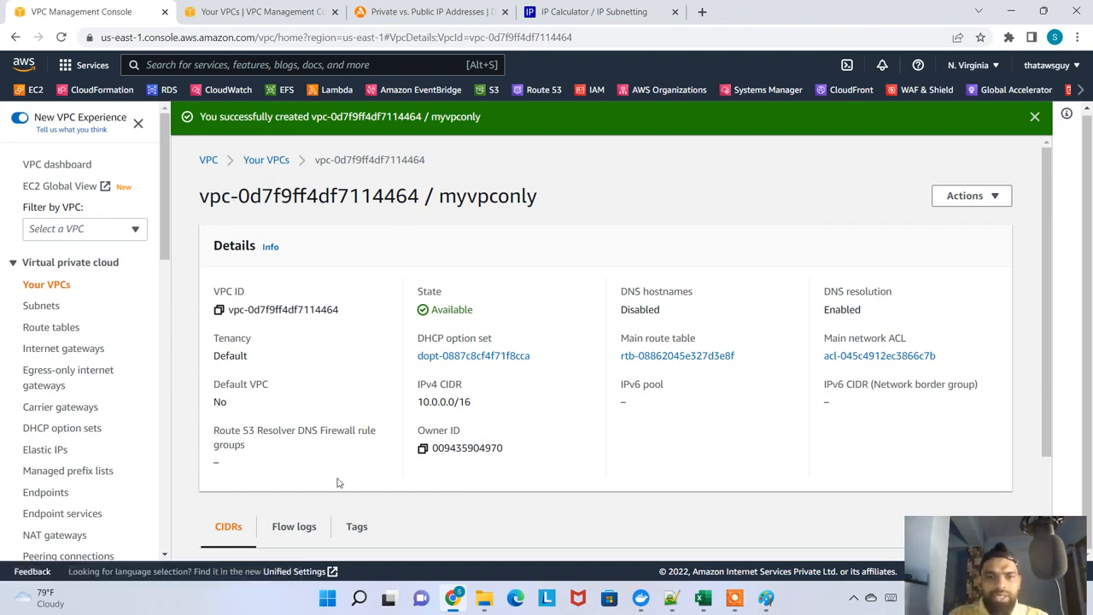
Check the new VPC's details and CIDRs, then go to the VPC list and select myvpconly
{"action": "scroll", "coordinate": [337, 346], "scroll_direction": "down", "scroll_amount": 2}
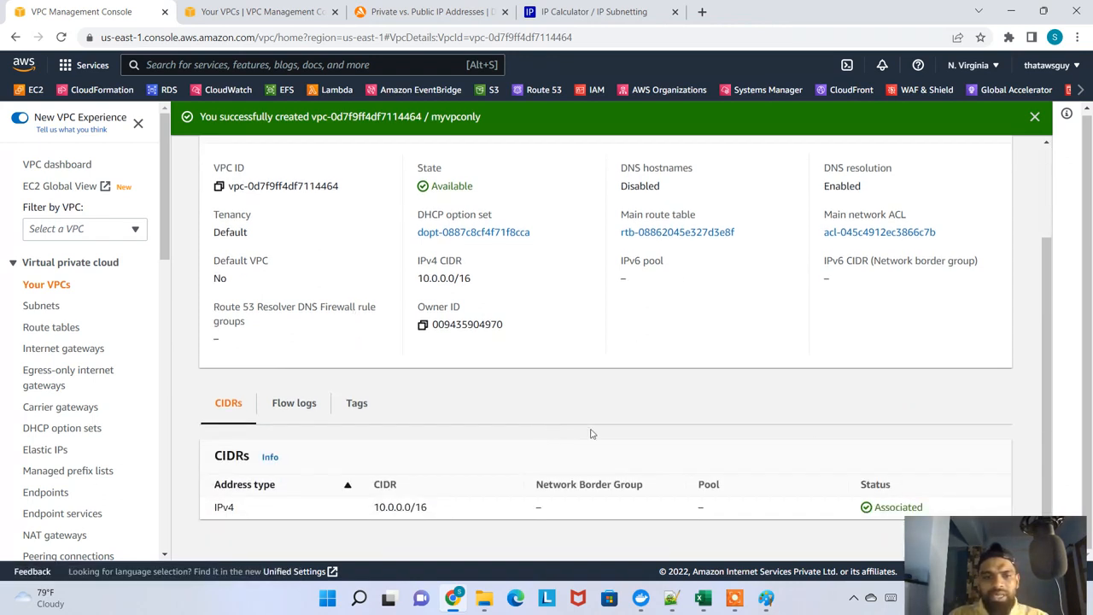
{"action": "scroll", "coordinate": [316, 274], "scroll_direction": "up", "scroll_amount": 2}
{"action": "left_click", "coordinate": [265, 161]}
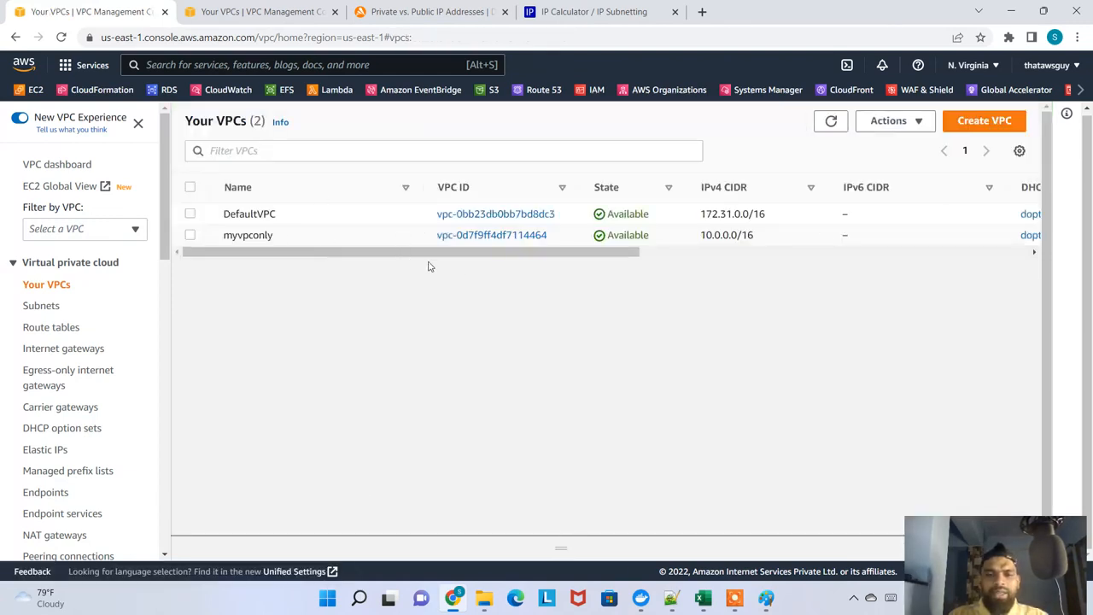
{"action": "double_click", "coordinate": [246, 234]}
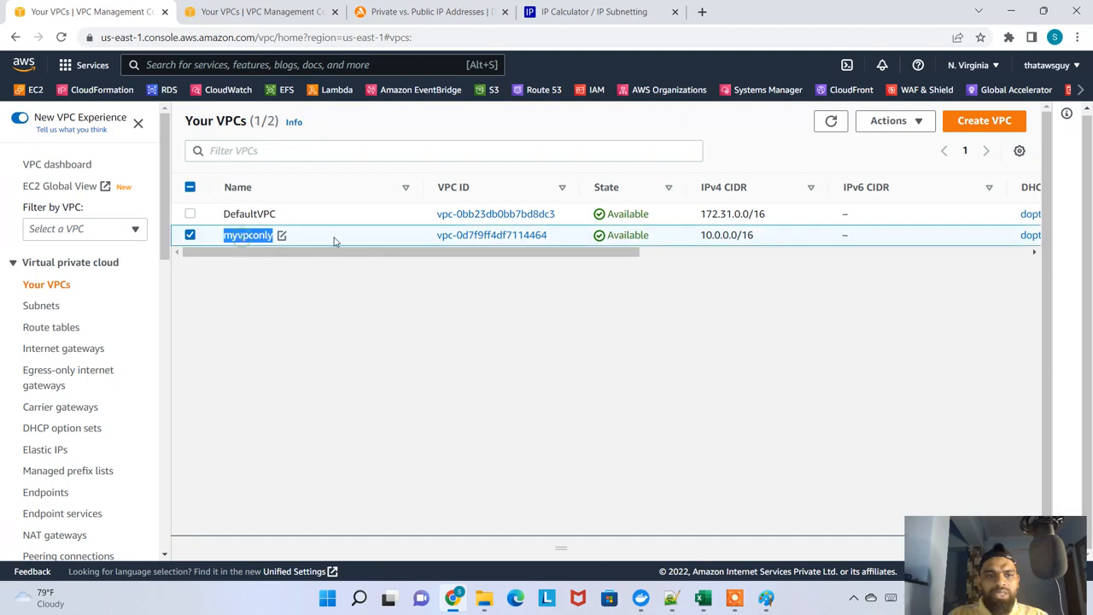
Copy the VPC ID of myvpconly from Chrome into cell H17 in Excel and fit column H to it
{"action": "left_click", "coordinate": [704, 597]}
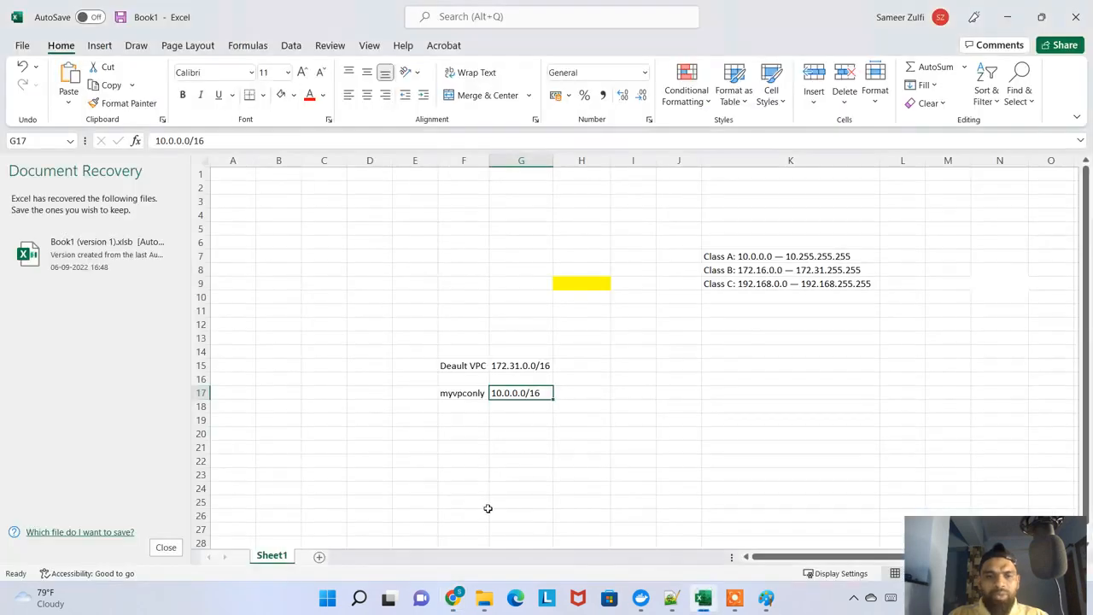
{"action": "left_click", "coordinate": [504, 407]}
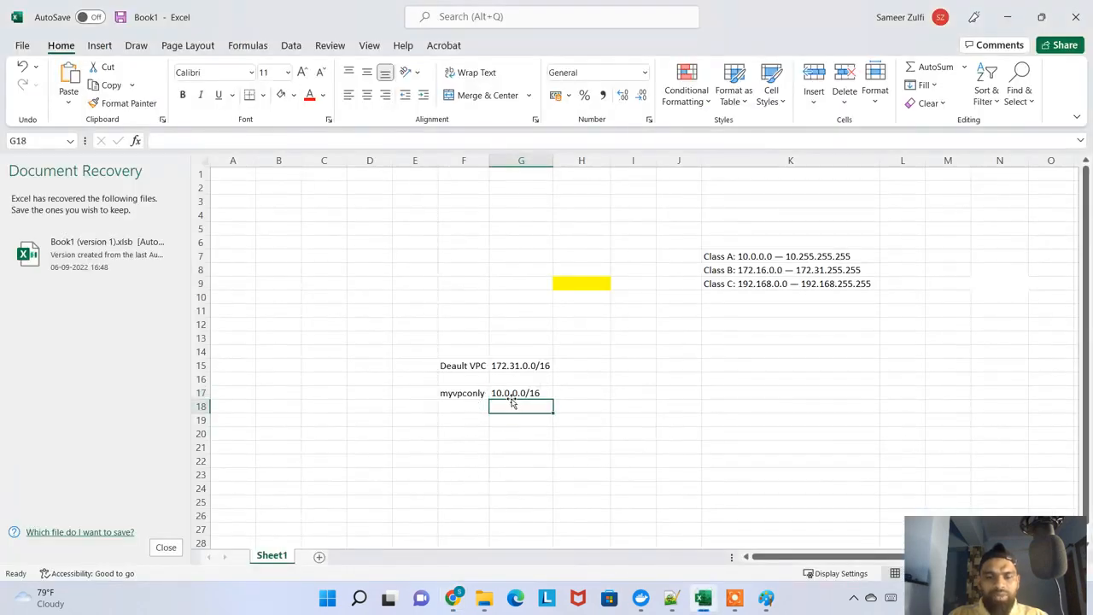
{"action": "key", "text": "alt+Tab"}
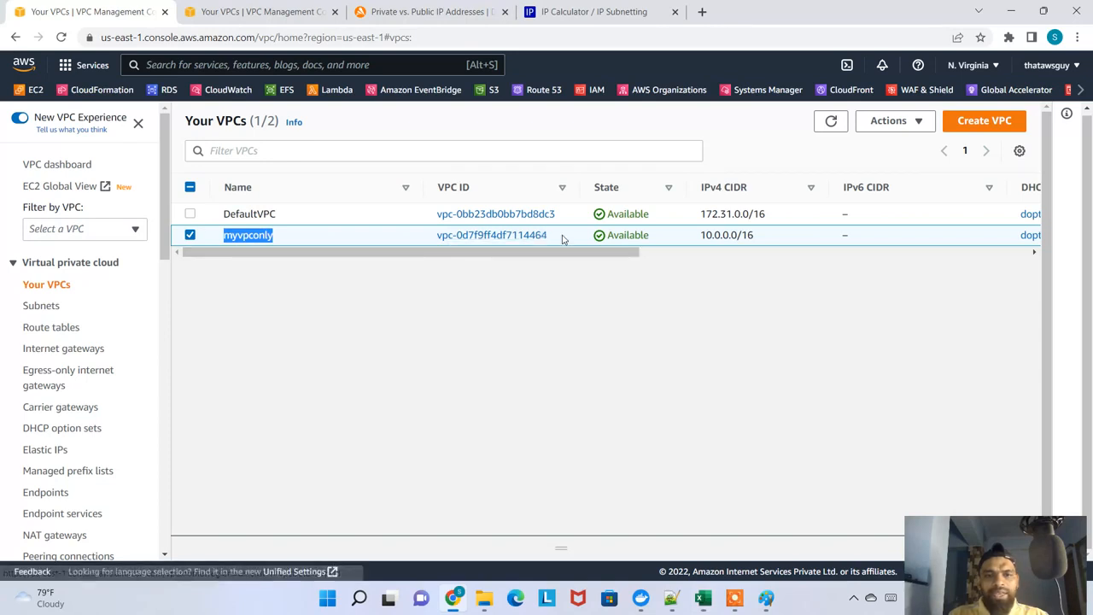
{"action": "left_click_drag", "start_coordinate": [432, 236], "coordinate": [560, 236]}
{"action": "key", "text": "ctrl+c"}
{"action": "key", "text": "alt+Tab"}
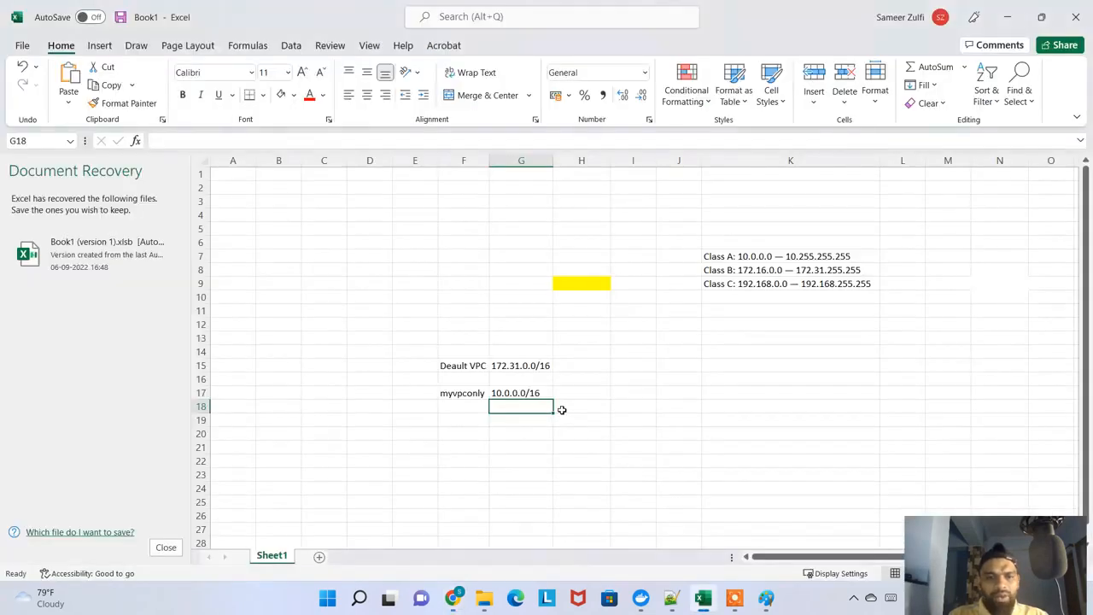
{"action": "left_click", "coordinate": [568, 392]}
{"action": "key", "text": "ctrl+v"}
{"action": "left_click", "coordinate": [507, 434]}
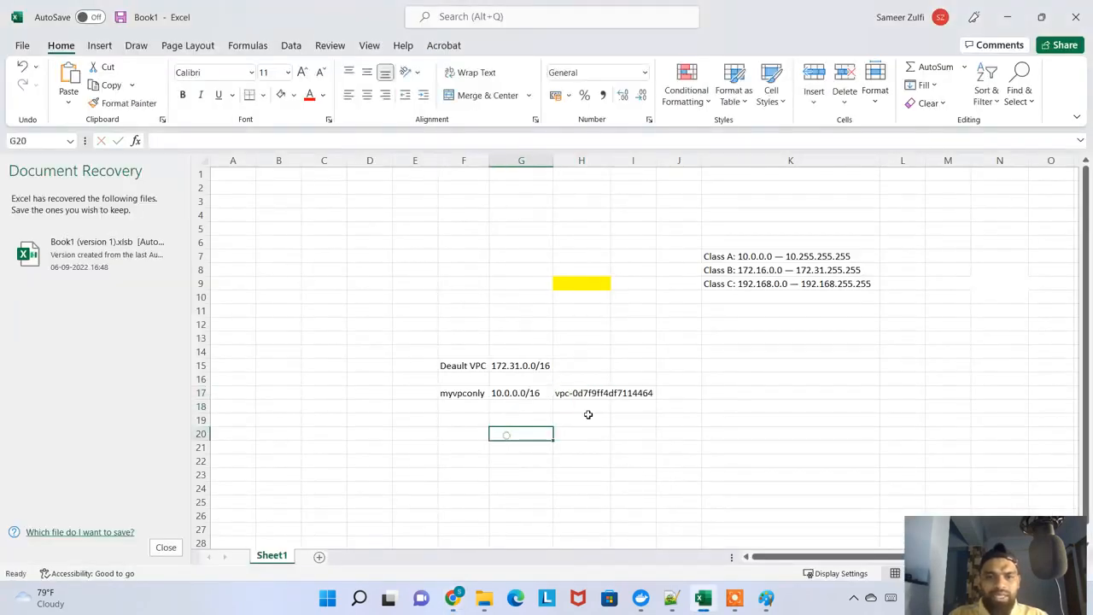
{"action": "double_click", "coordinate": [610, 160]}
Compare the IPv4 CIDR of myvpconly in Chrome with the one noted in G17 in Excel
{"action": "key", "text": "alt+Tab"}
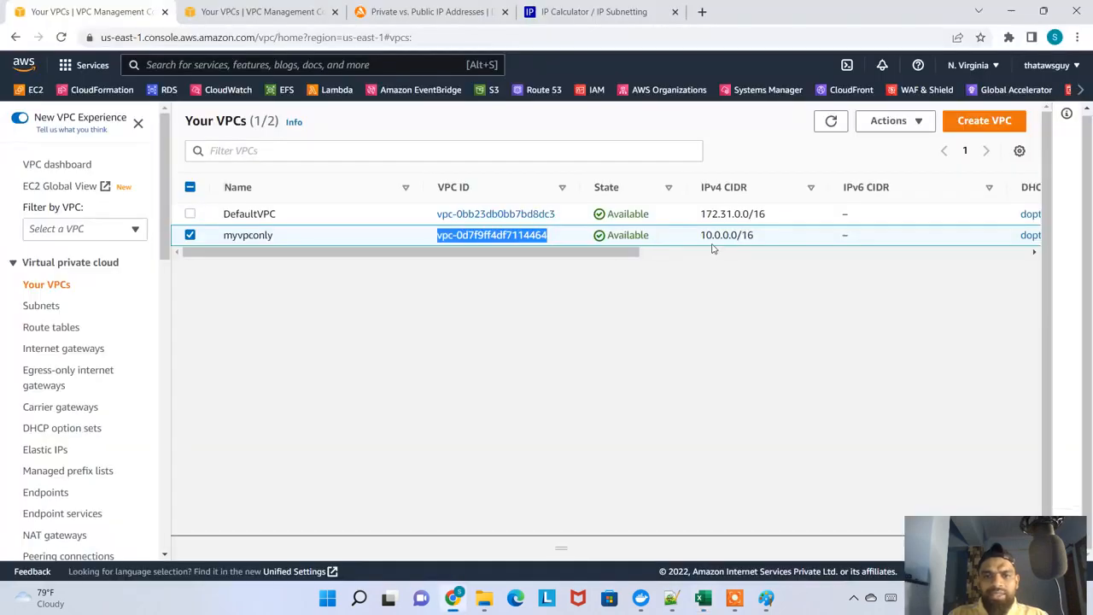
{"action": "key", "text": "alt+Tab"}
{"action": "left_click", "coordinate": [504, 393]}
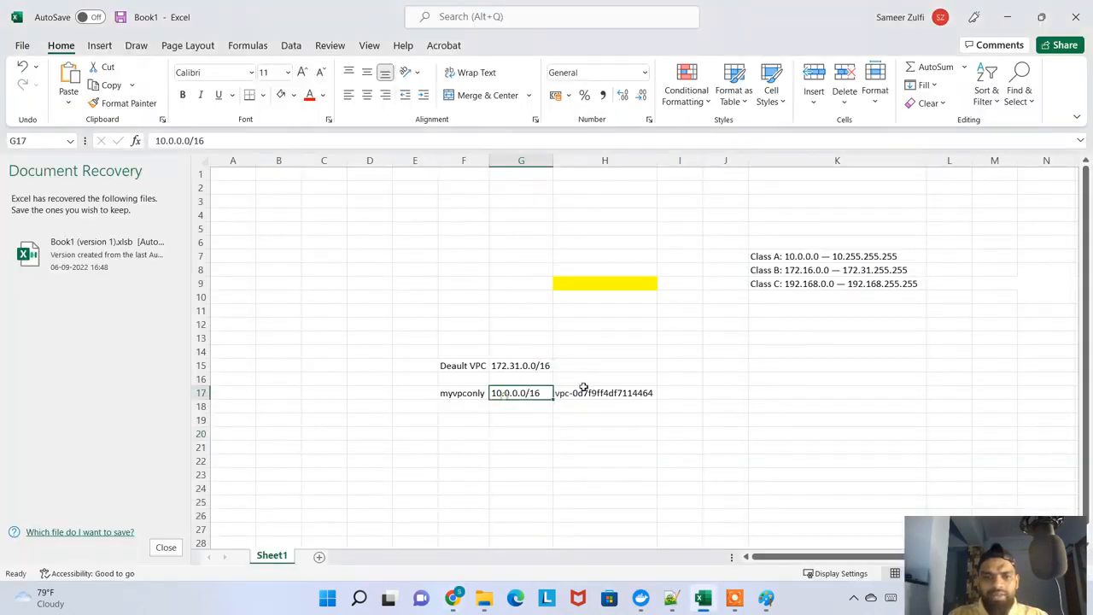
Copy the main route table ID of myvpconly from Chrome into cell I17 in Excel and fit column I to it
{"action": "key", "text": "alt+Tab"}
{"action": "left_click_drag", "start_coordinate": [593, 252], "coordinate": [931, 254]}
{"action": "left_click_drag", "start_coordinate": [649, 235], "coordinate": [529, 235]}
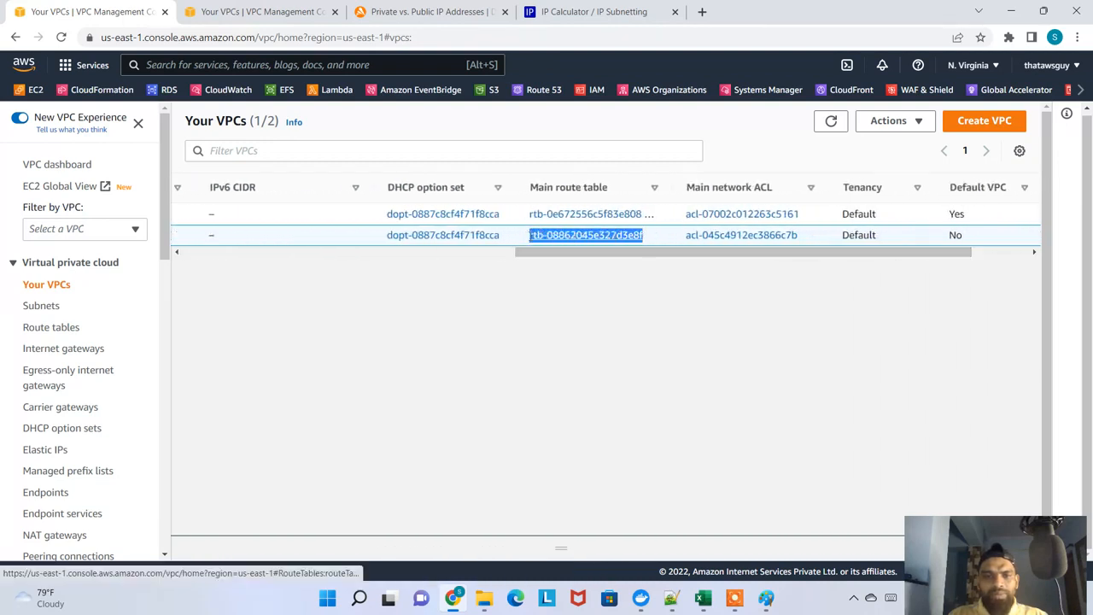
{"action": "key", "text": "alt+Tab"}
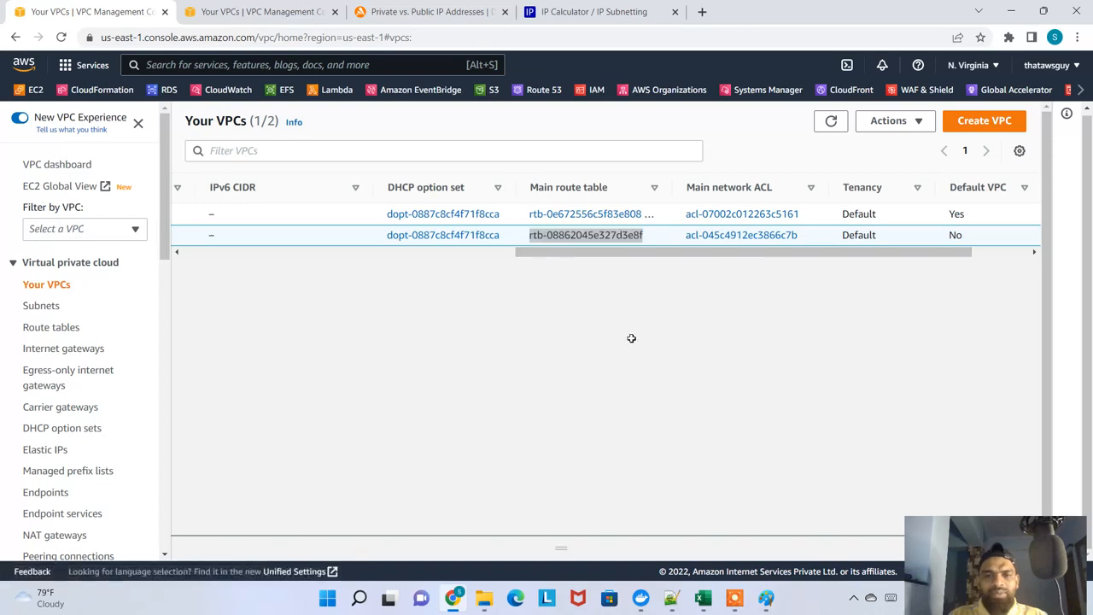
{"action": "left_click", "coordinate": [674, 393]}
{"action": "key", "text": "ctrl+v"}
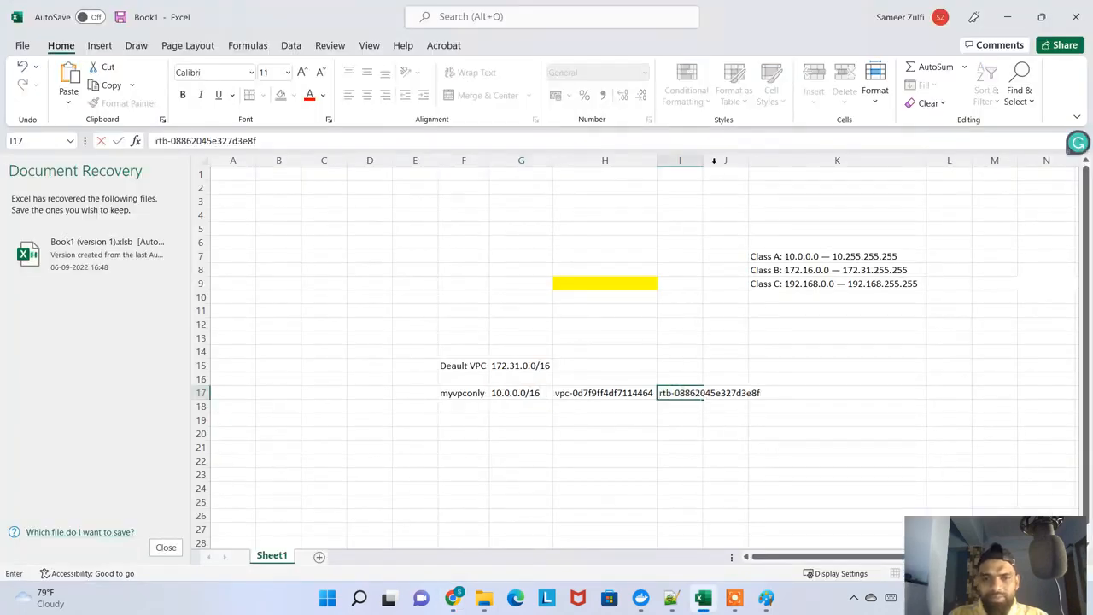
{"action": "left_click", "coordinate": [699, 159]}
Return to the VPC list in Chrome and check the Default VPC value for myvpconly
{"action": "key", "text": "alt+Tab"}
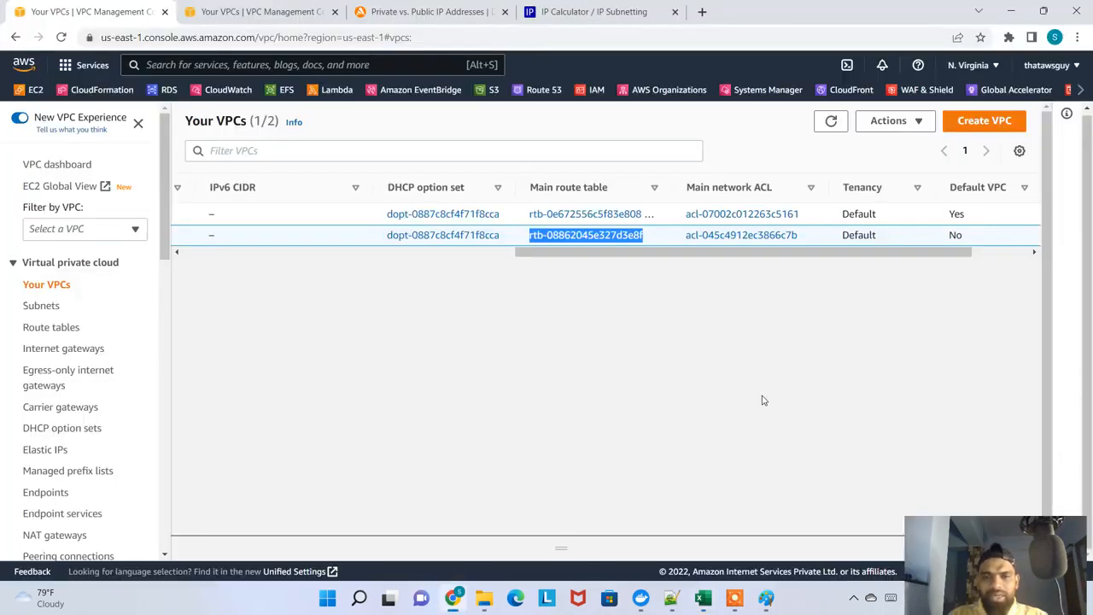
{"action": "left_click_drag", "start_coordinate": [810, 242], "coordinate": [840, 236]}
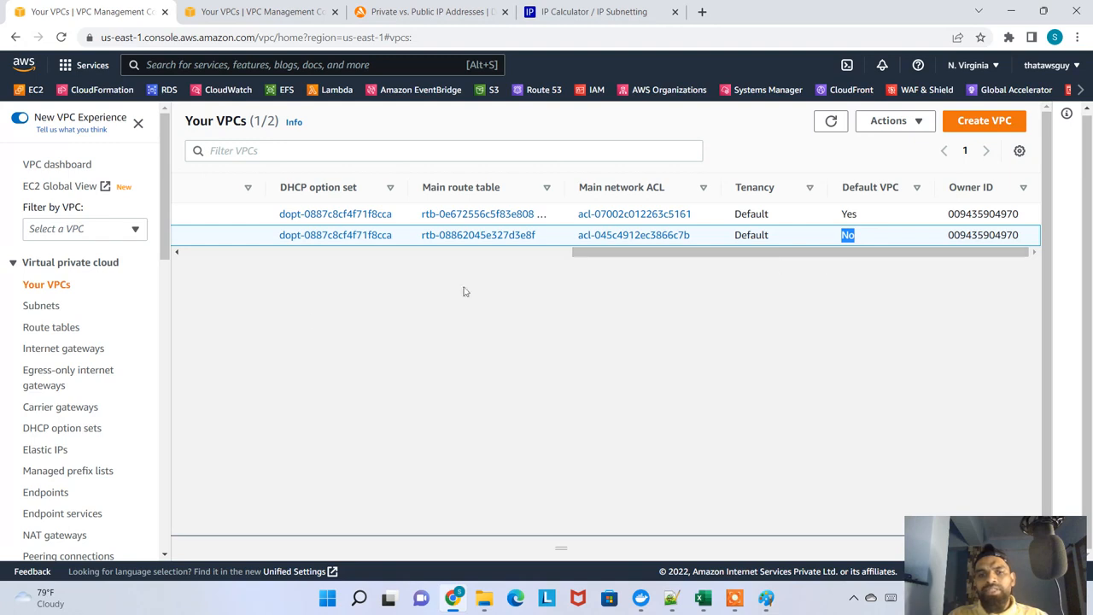
{"action": "left_click", "coordinate": [66, 286]}
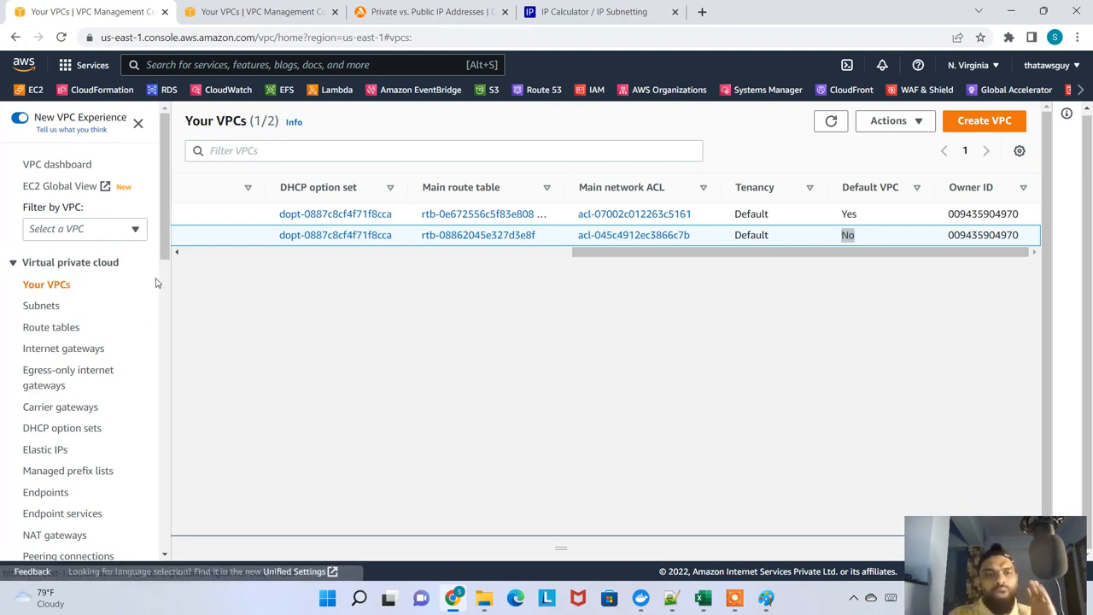
Open the Subnets list and widen its VPC column to read which VPC each subnet belongs to
{"action": "left_click", "coordinate": [48, 308]}
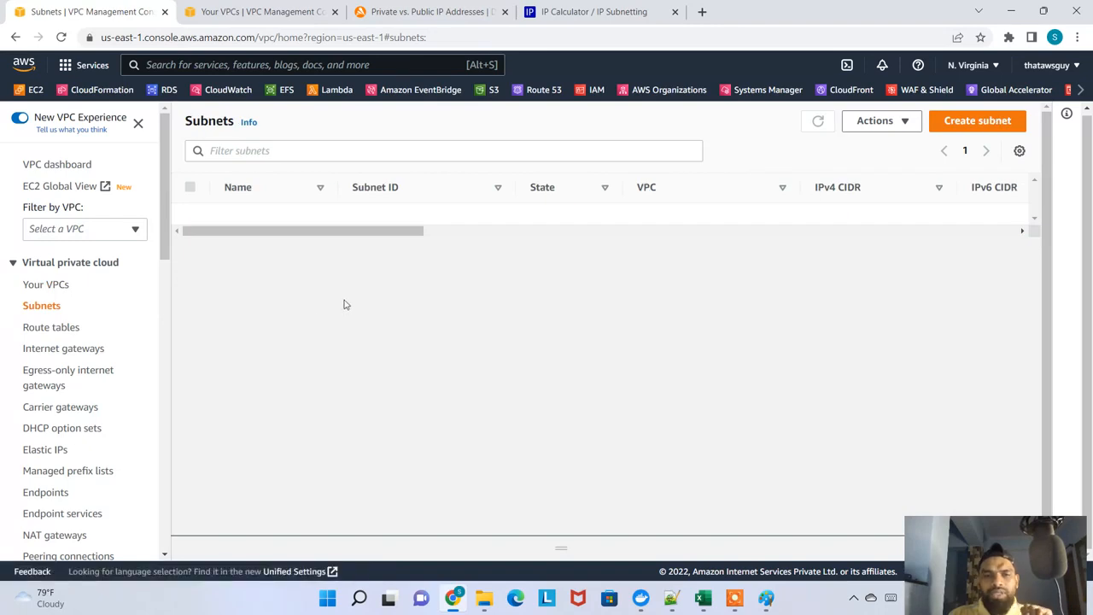
{"action": "left_click_drag", "start_coordinate": [404, 342], "coordinate": [379, 346]}
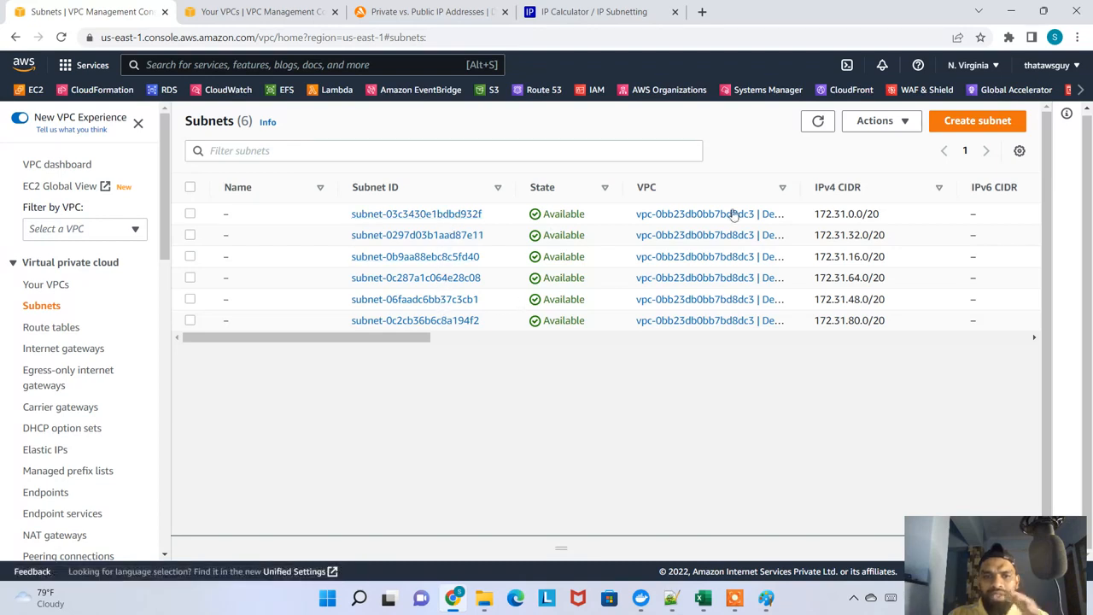
{"action": "left_click_drag", "start_coordinate": [800, 186], "coordinate": [934, 208]}
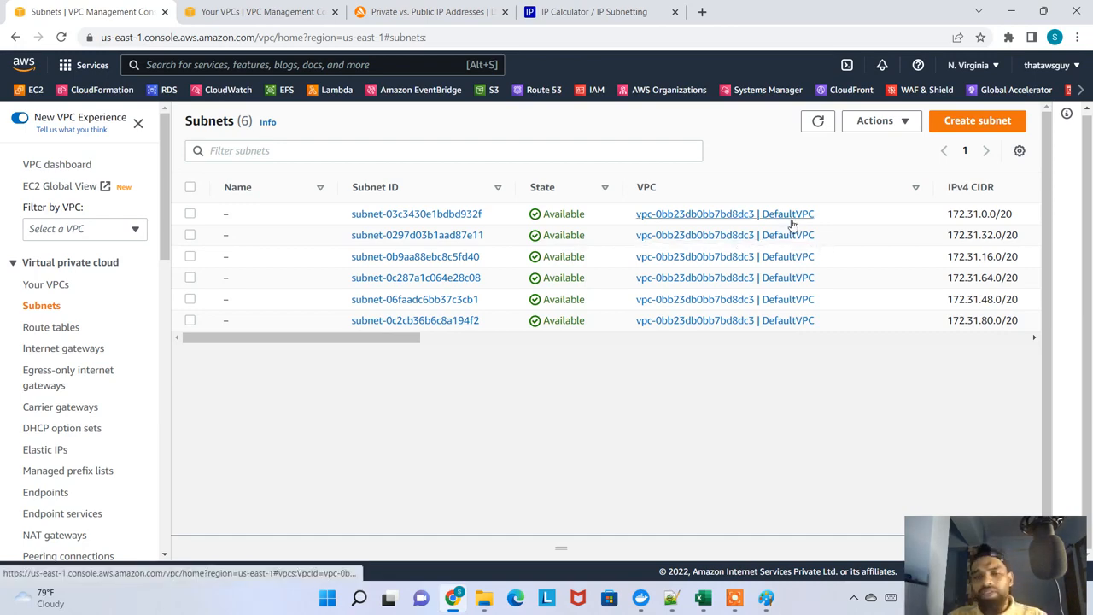
Switch to Excel and select the myvpconly entry in F17
{"action": "key", "text": "alt+Tab"}
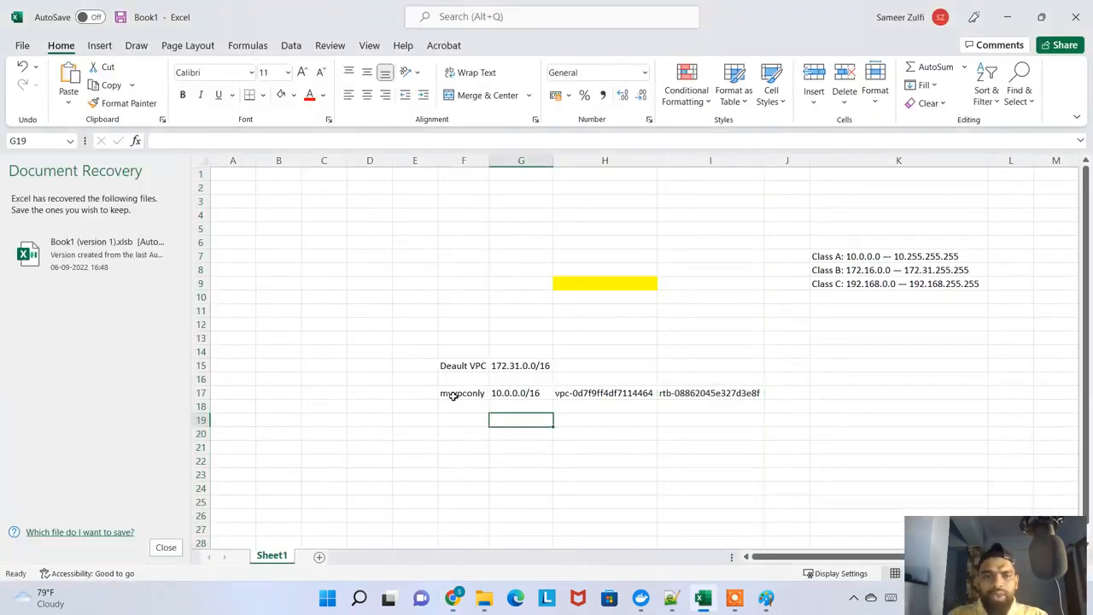
{"action": "left_click", "coordinate": [451, 394]}
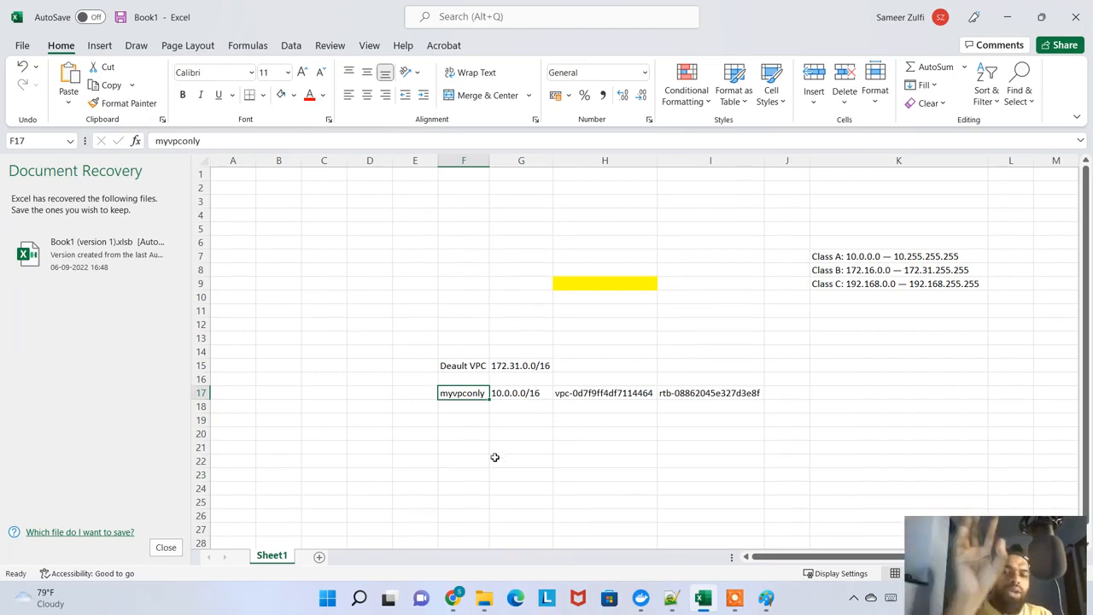
Switch to Chrome, review the VPC only option in the Create VPC form against the Subnets list, and close the form without creating anything
{"action": "key", "text": "alt+Tab"}
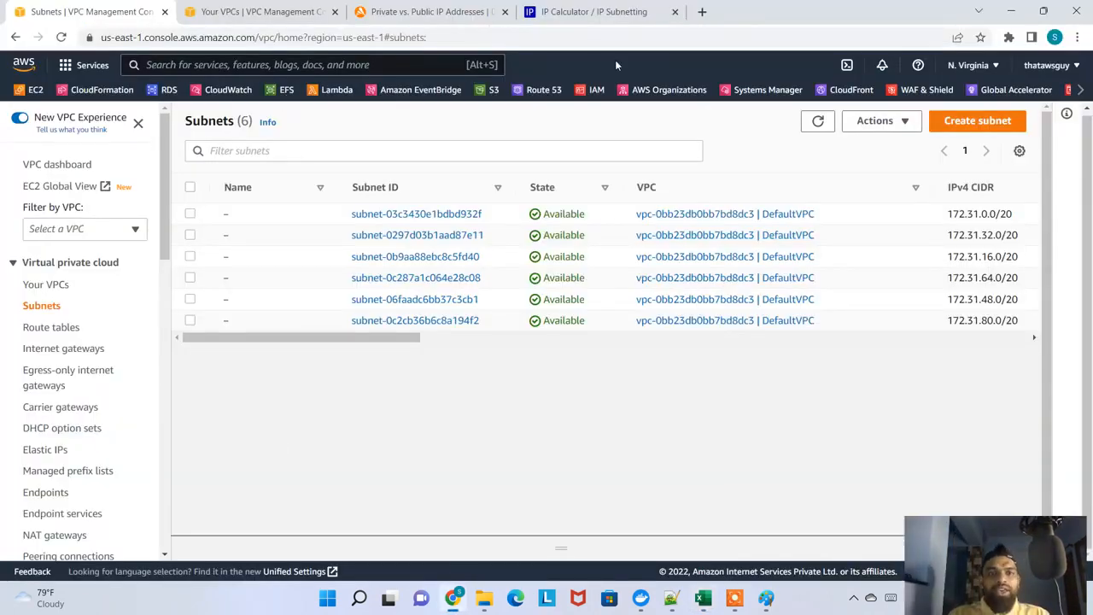
{"action": "left_click", "coordinate": [257, 11]}
{"action": "left_click", "coordinate": [980, 124]}
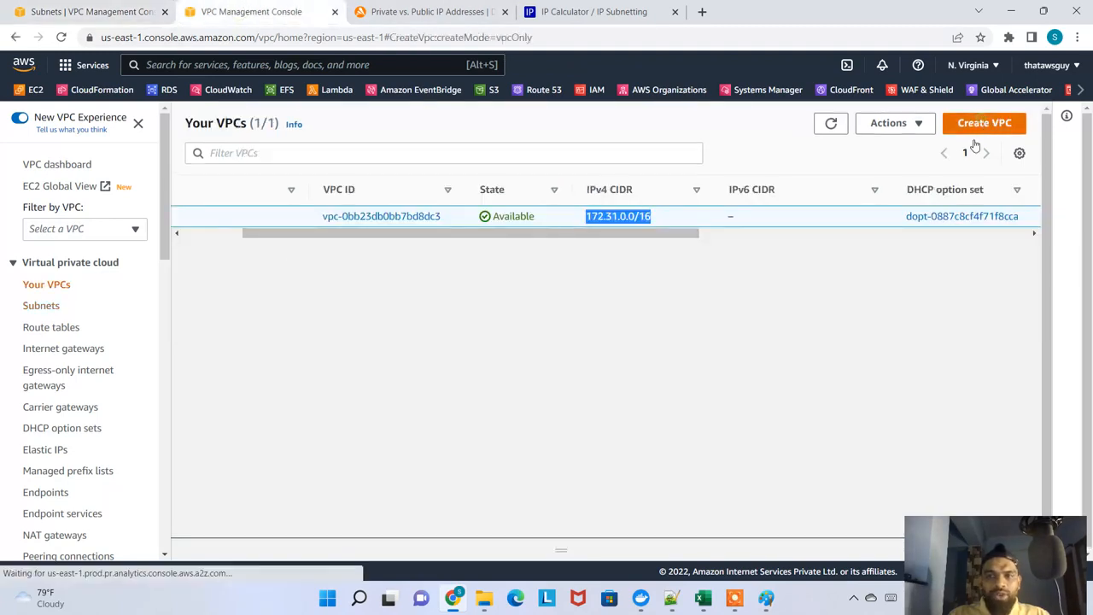
{"action": "left_click", "coordinate": [88, 292]}
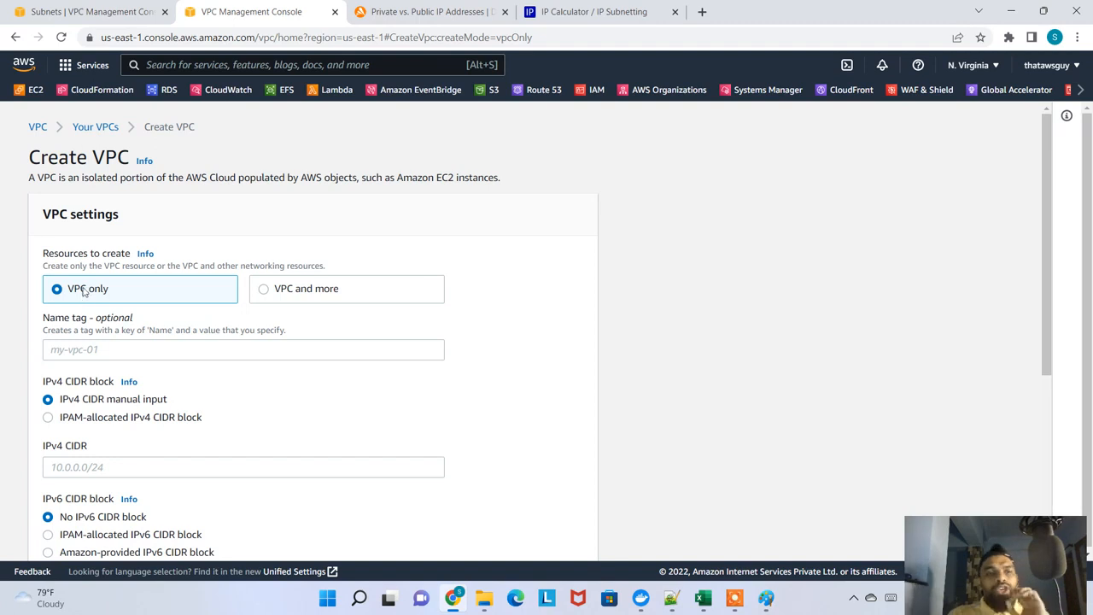
{"action": "left_click", "coordinate": [89, 12]}
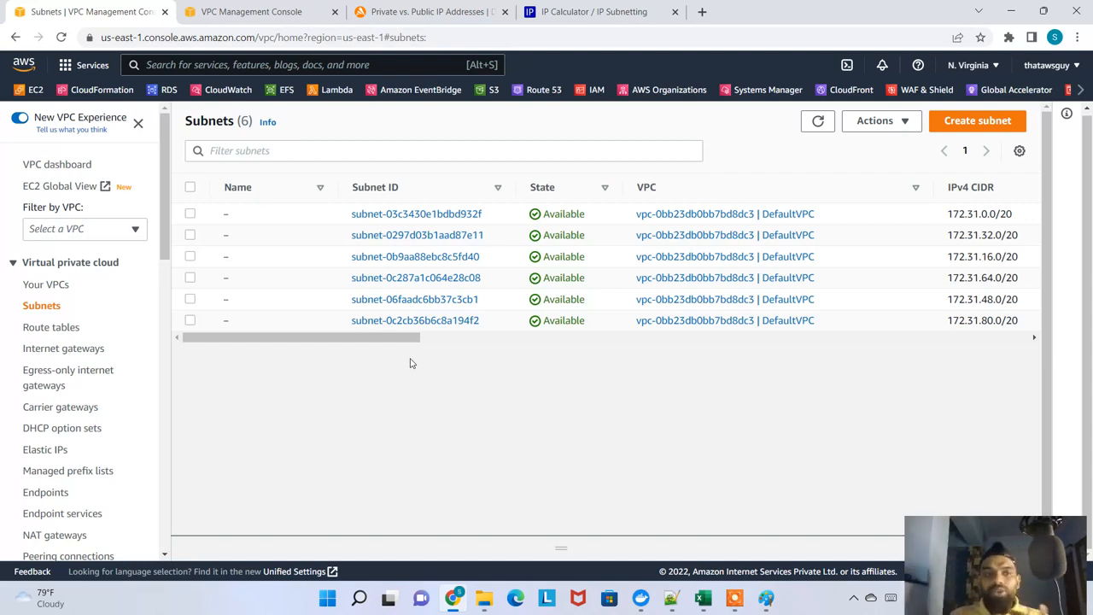
{"action": "left_click", "coordinate": [298, 9]}
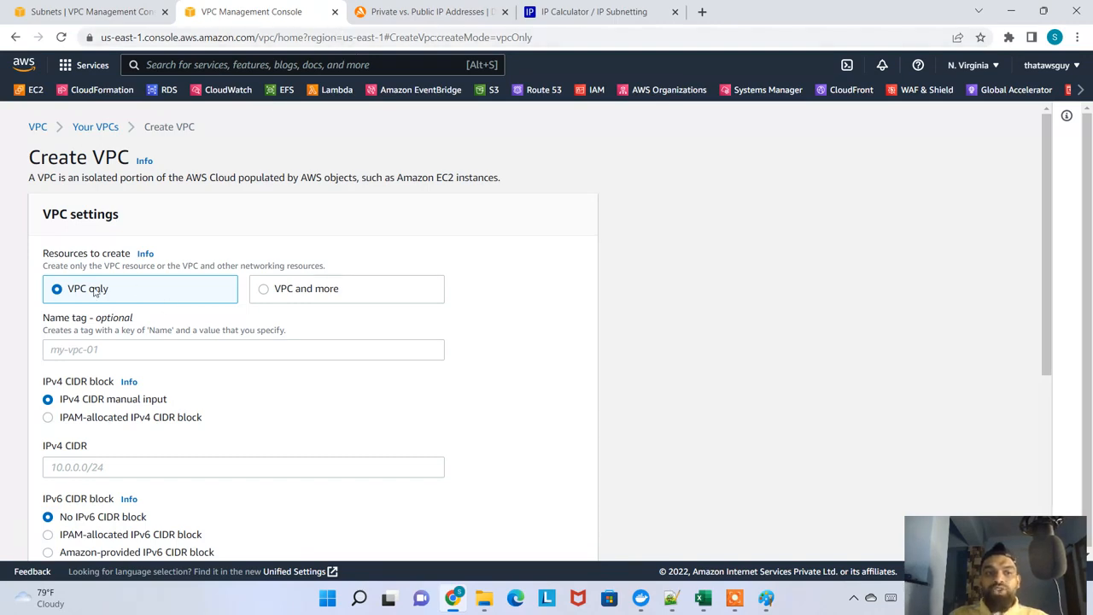
{"action": "left_click", "coordinate": [334, 11]}
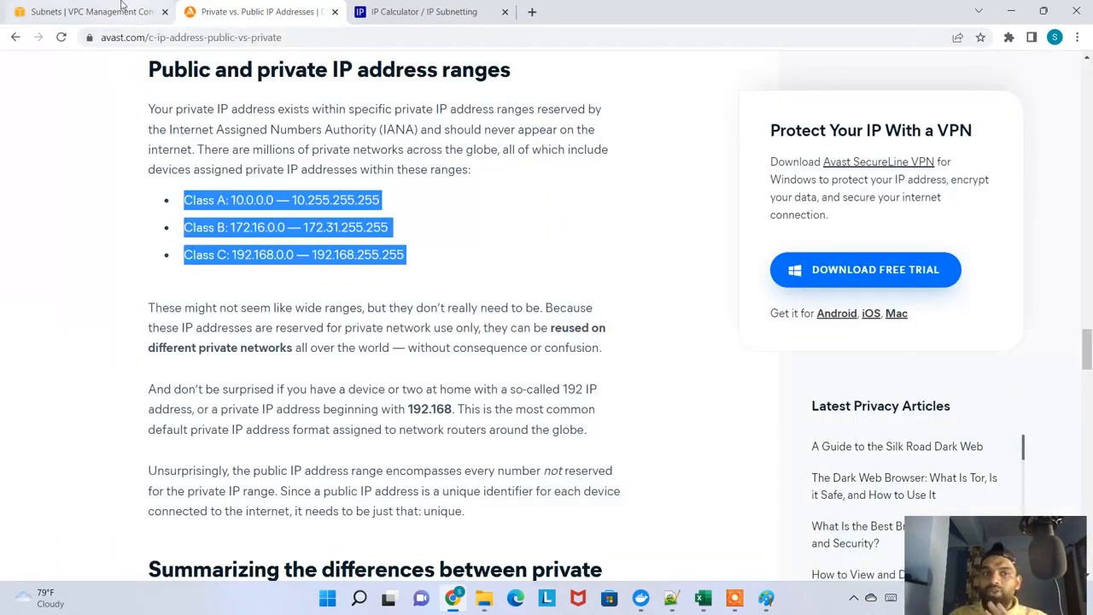
Open the Route tables list in the VPC console and widen its VPC column to show the full VPC names
{"action": "left_click", "coordinate": [120, 7]}
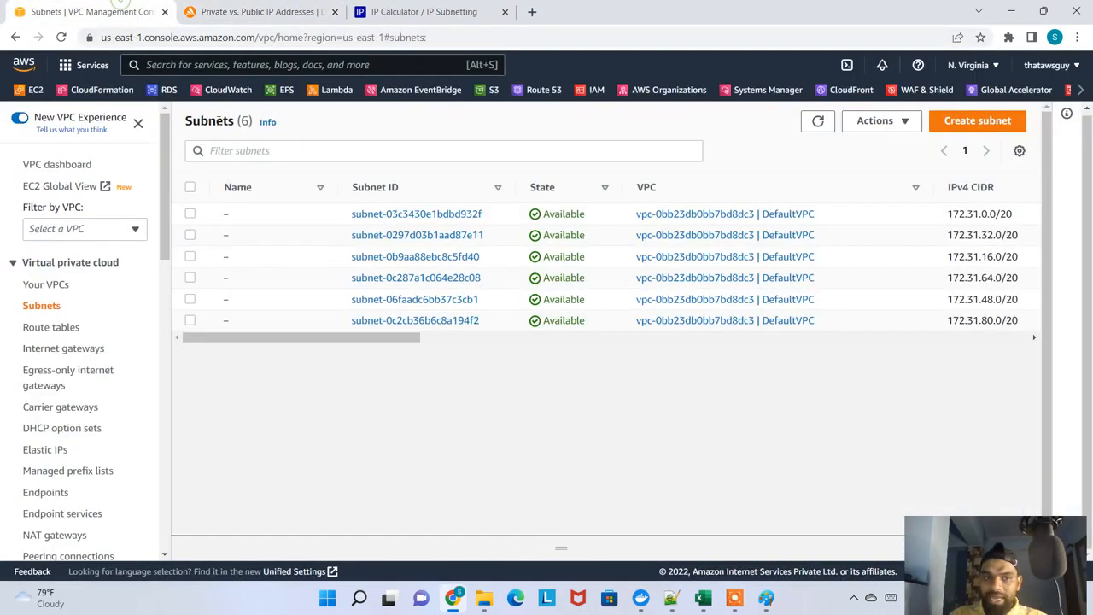
{"action": "left_click", "coordinate": [60, 328]}
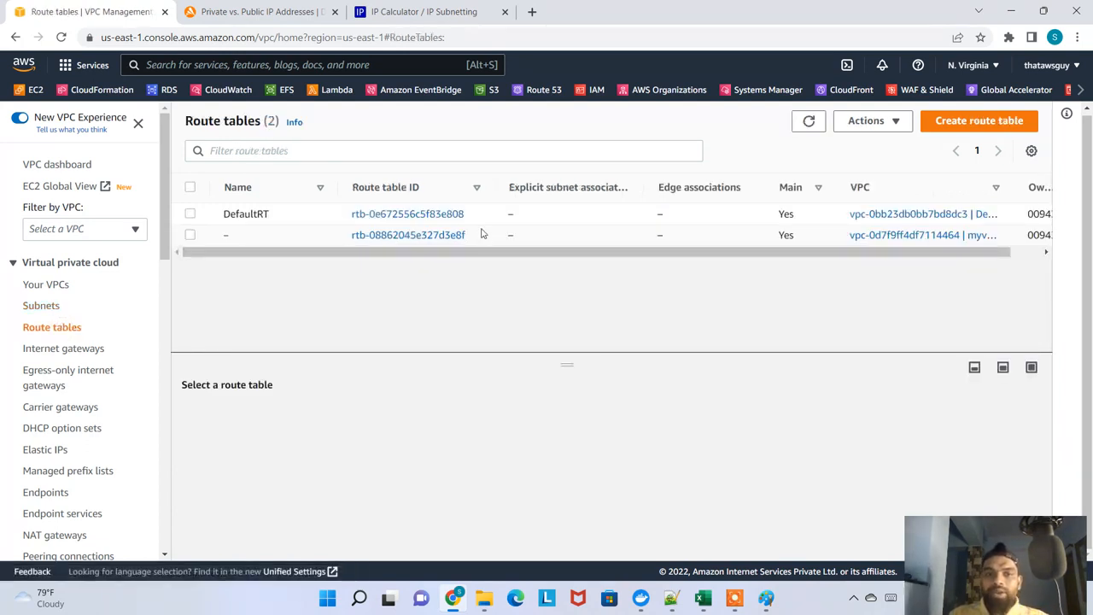
{"action": "left_click_drag", "start_coordinate": [481, 229], "coordinate": [350, 234]}
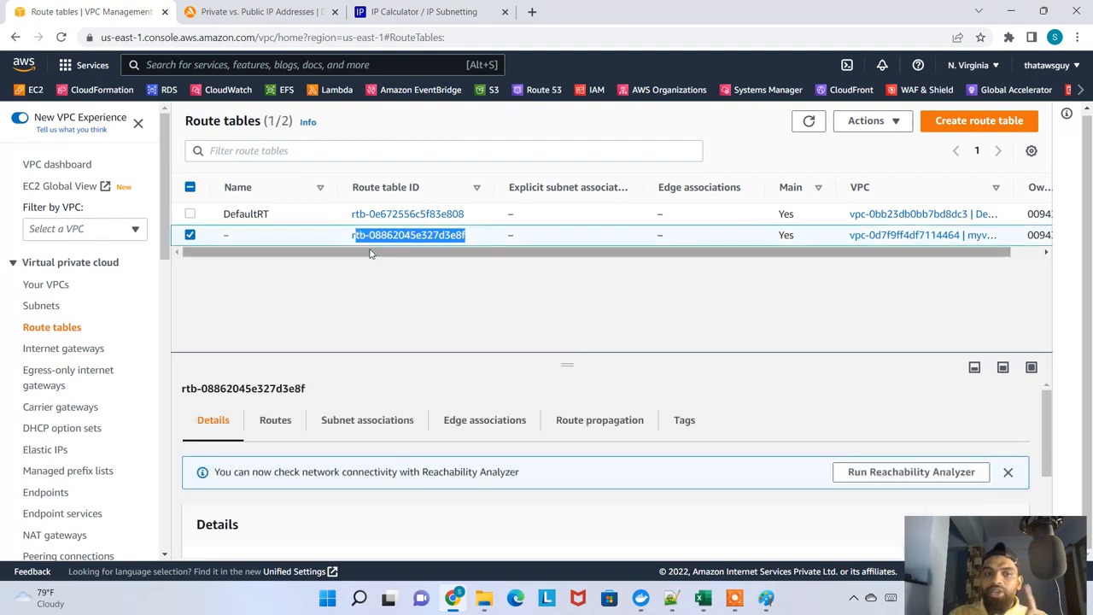
{"action": "left_click_drag", "start_coordinate": [965, 190], "coordinate": [1056, 191]}
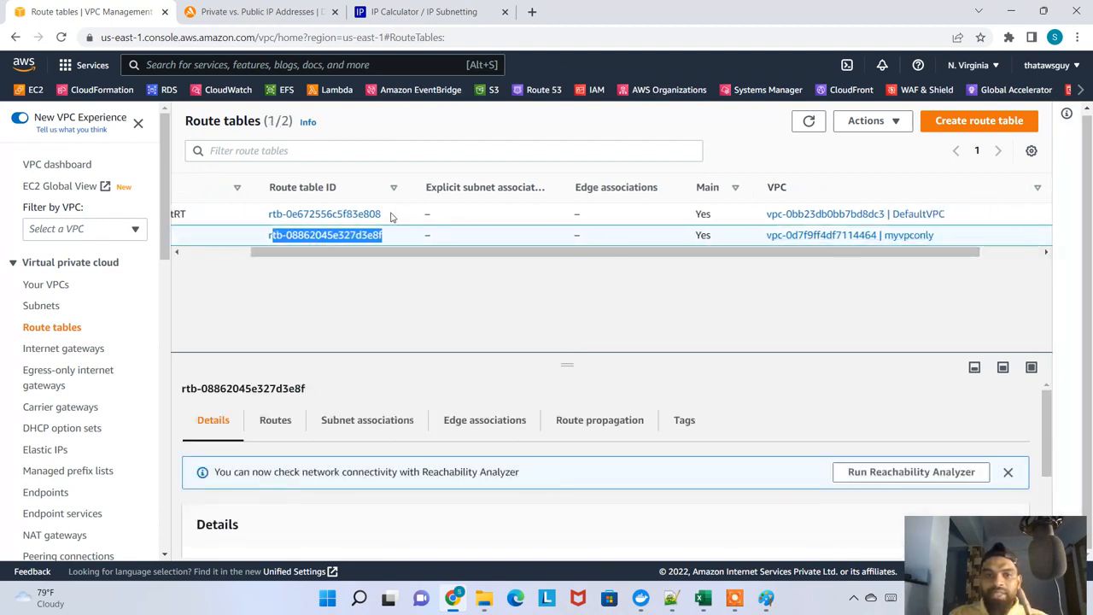
Match the two route table IDs to their VPCs, DefaultVPC and myvpconly, and leave no route table selected
{"action": "left_click_drag", "start_coordinate": [391, 215], "coordinate": [275, 214]}
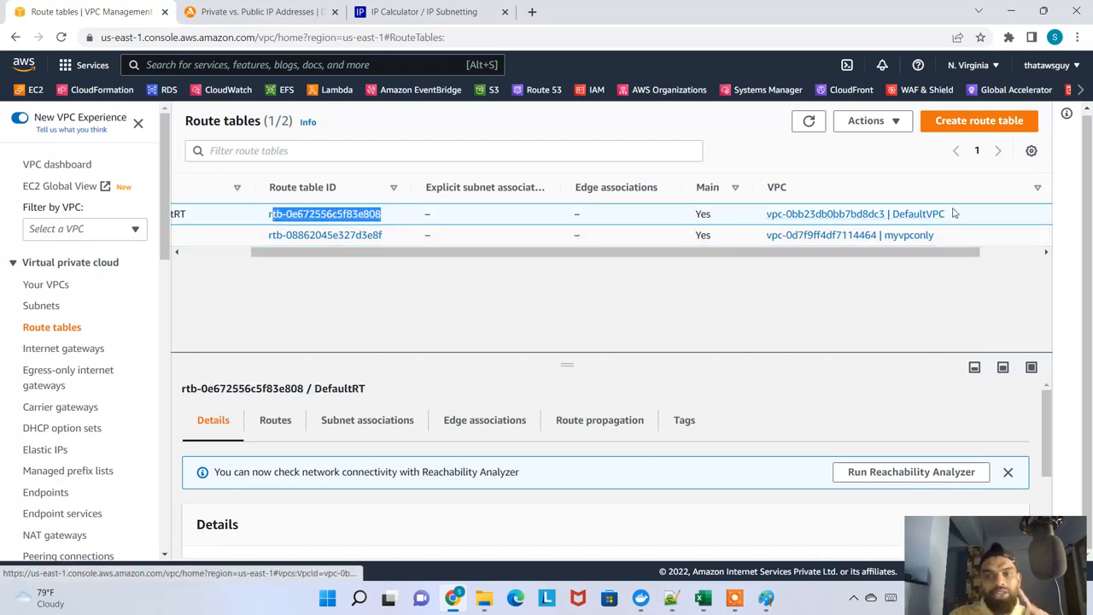
{"action": "left_click_drag", "start_coordinate": [956, 213], "coordinate": [766, 214]}
{"action": "left_click_drag", "start_coordinate": [413, 236], "coordinate": [266, 236]}
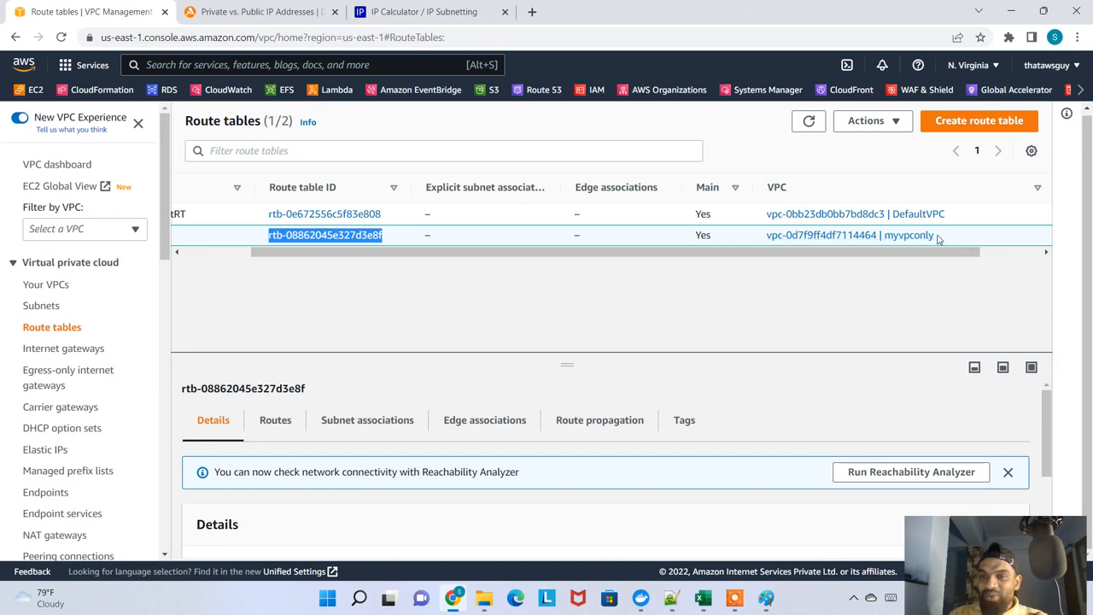
{"action": "left_click_drag", "start_coordinate": [939, 236], "coordinate": [748, 241]}
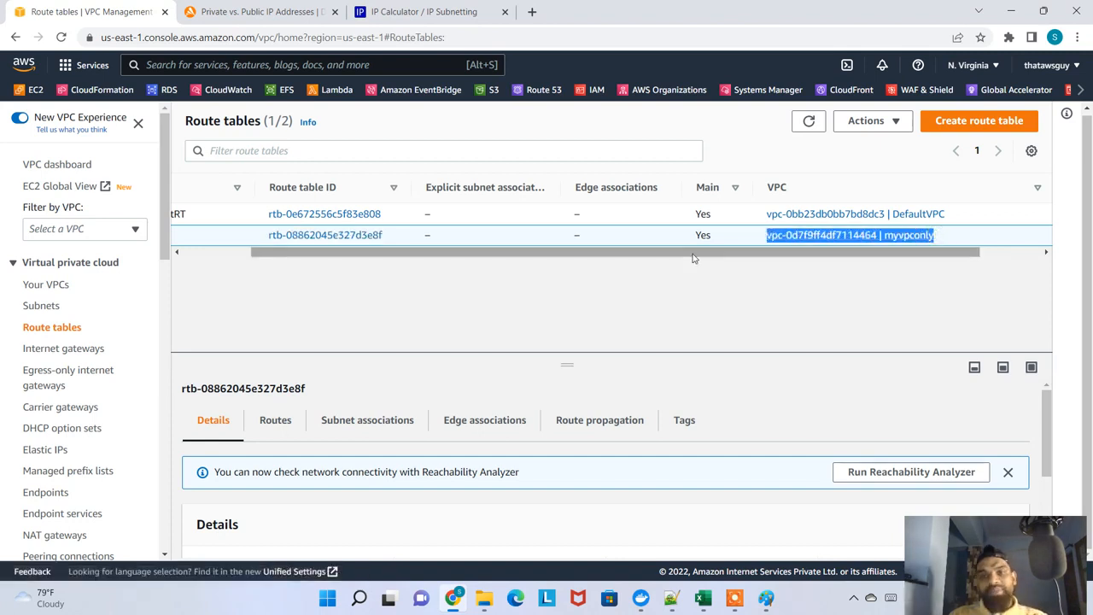
{"action": "left_click_drag", "start_coordinate": [683, 252], "coordinate": [243, 272]}
{"action": "left_click", "coordinate": [190, 235]}
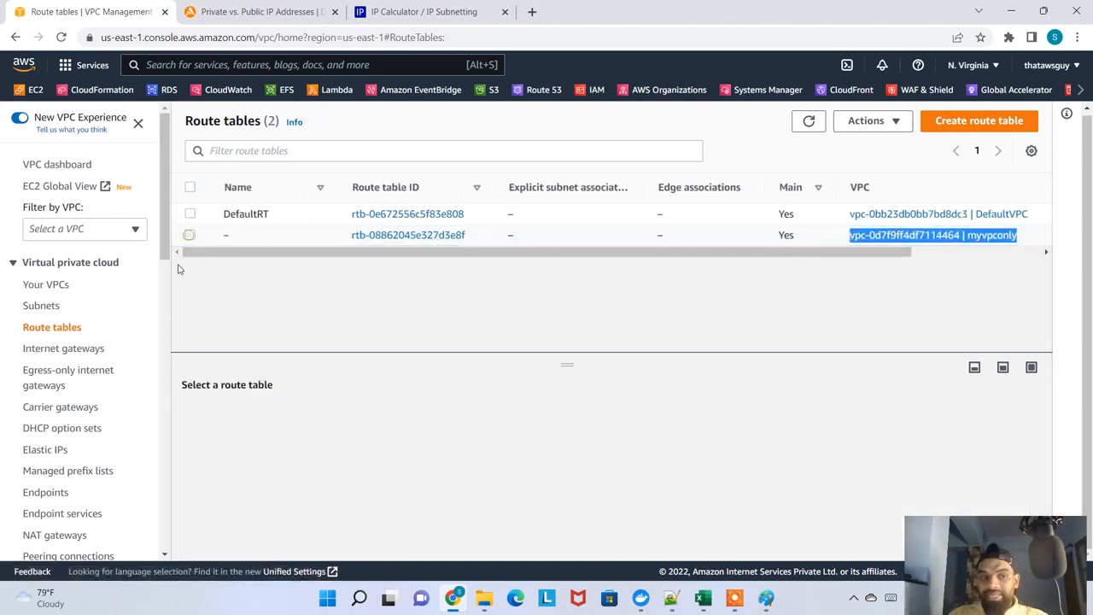
Open the Internet gateways list and widen its VPC ID column to check which VPC the gateway is attached to
{"action": "left_click", "coordinate": [76, 349]}
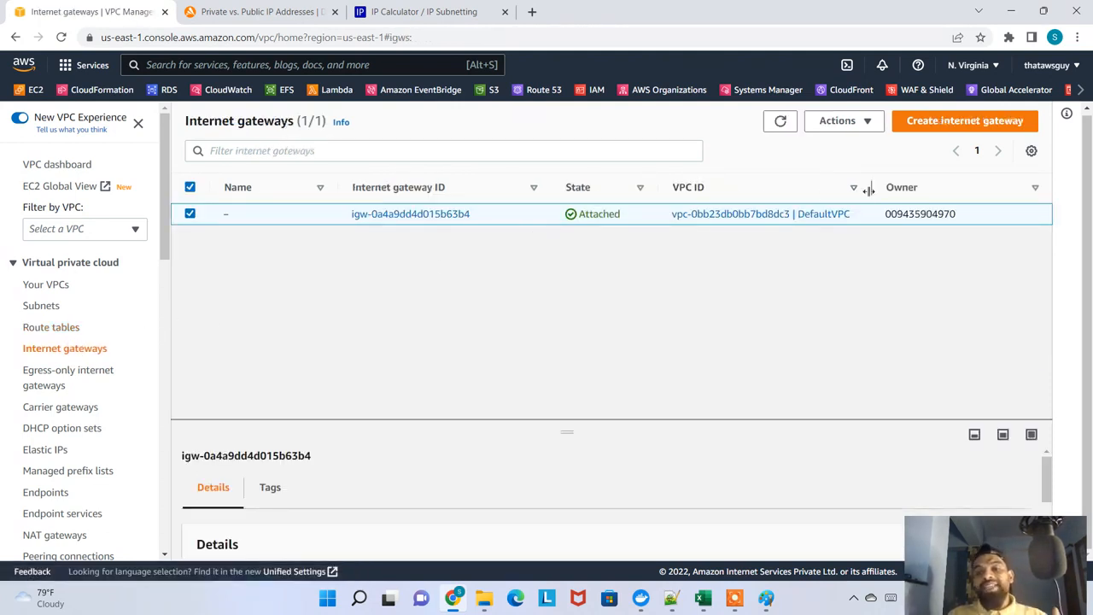
{"action": "left_click_drag", "start_coordinate": [867, 187], "coordinate": [908, 188]}
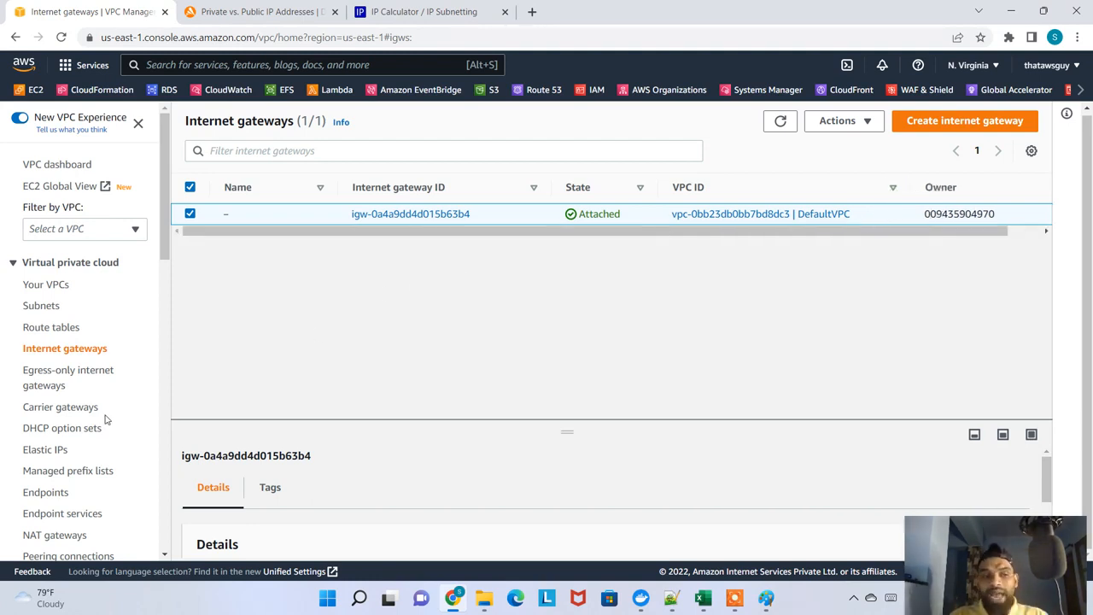
Open the Network ACLs list and widen its VPC ID column to check each ACL's VPC, rules and subnet associations
{"action": "scroll", "coordinate": [107, 390], "scroll_direction": "down", "scroll_amount": 3}
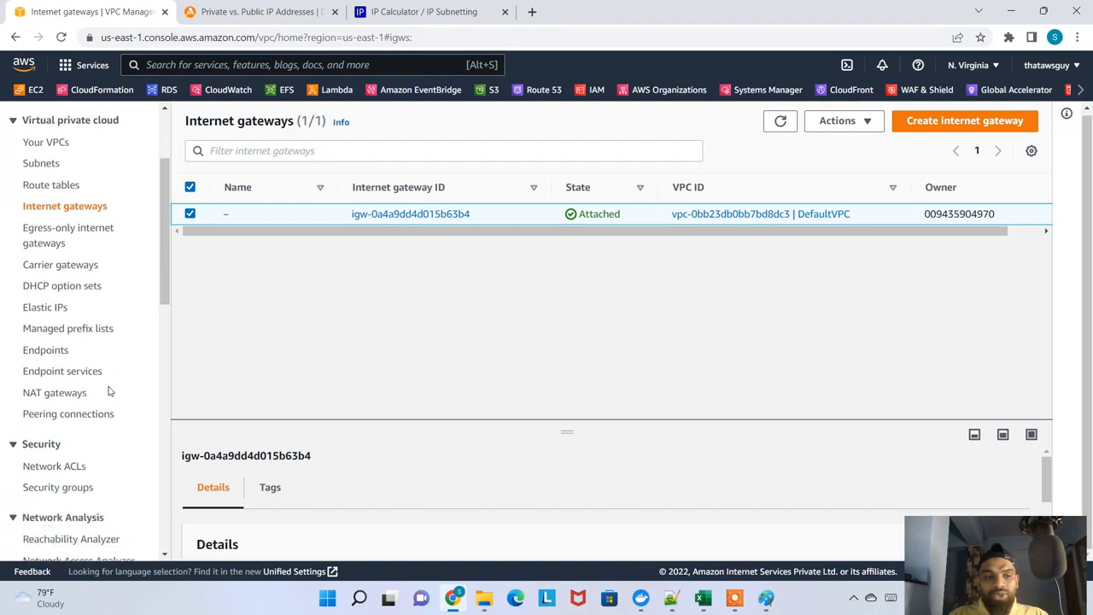
{"action": "left_click", "coordinate": [49, 325]}
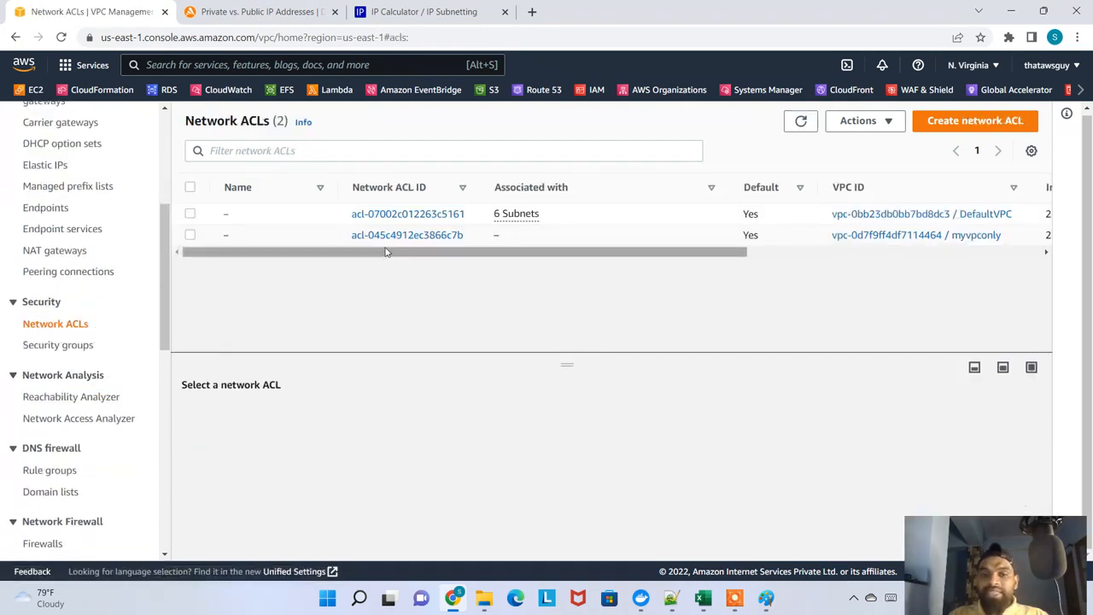
{"action": "left_click_drag", "start_coordinate": [385, 252], "coordinate": [637, 266]}
{"action": "left_click_drag", "start_coordinate": [639, 188], "coordinate": [689, 188]}
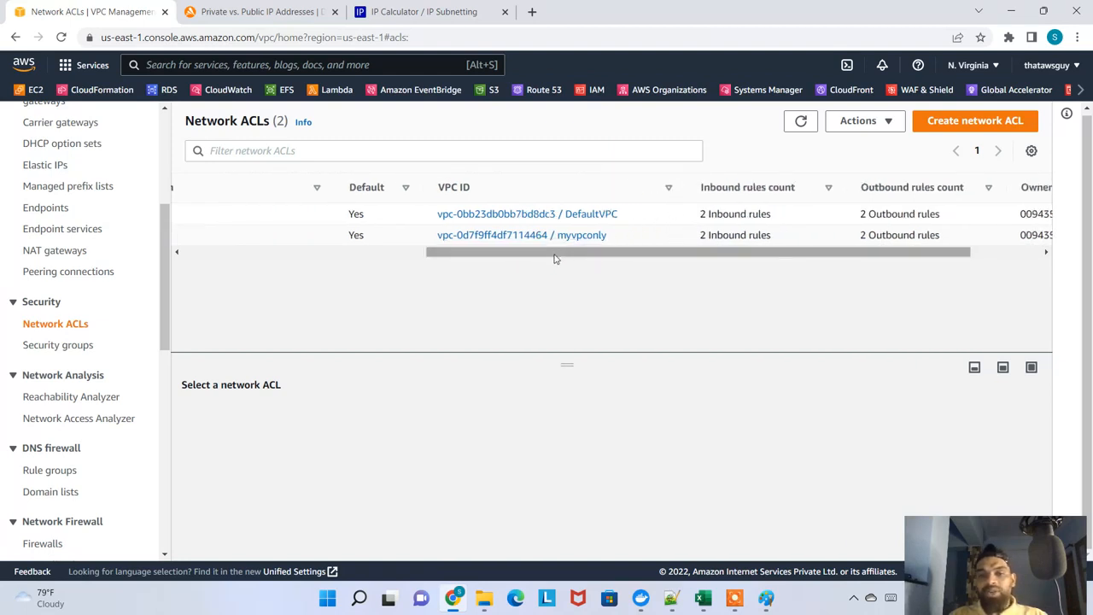
{"action": "left_click_drag", "start_coordinate": [555, 257], "coordinate": [352, 274]}
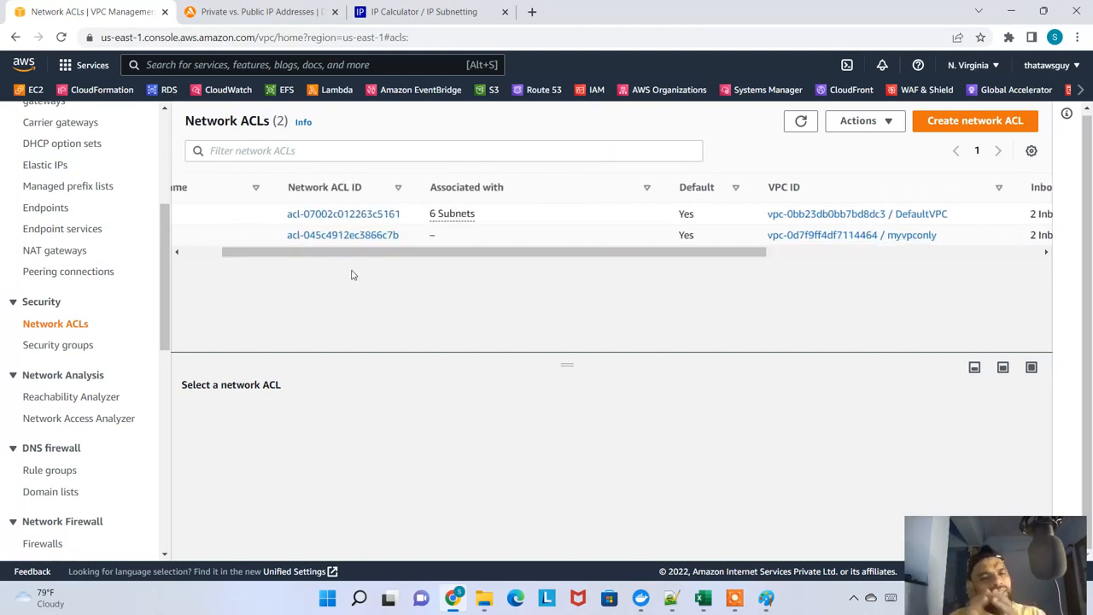
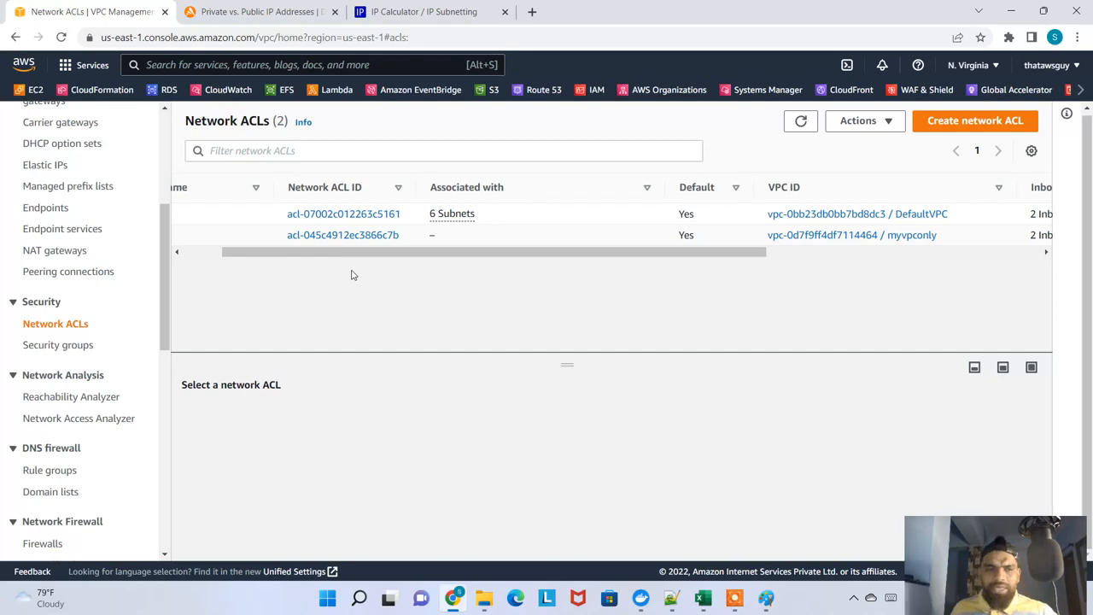
Switch to the Excel workbook and enter "no subnets" in cell G19, below the myvpconly row
{"action": "left_click", "coordinate": [38, 597]}
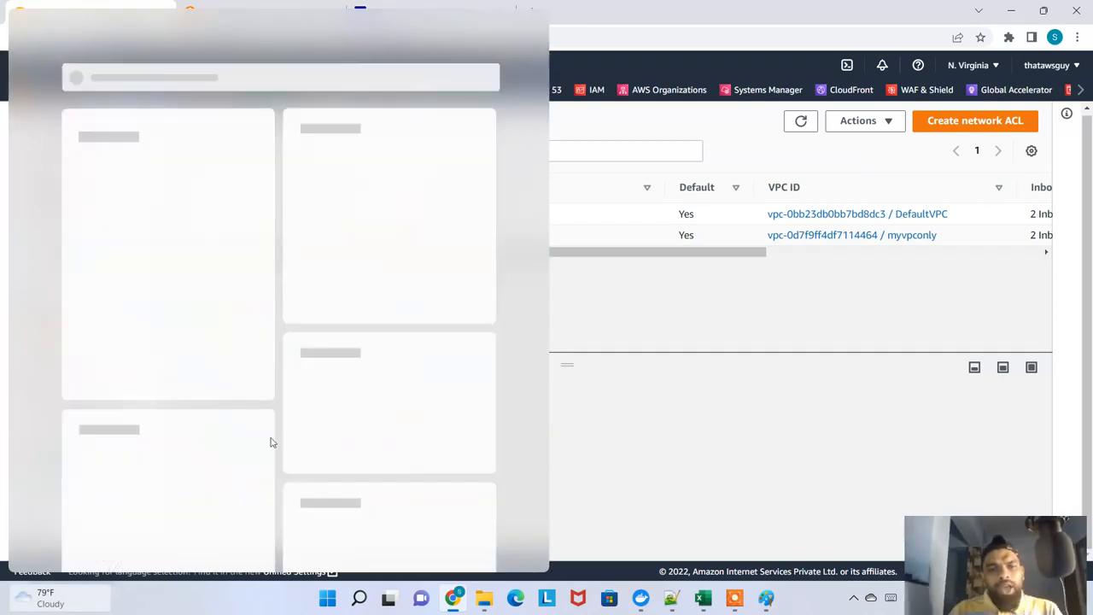
{"action": "left_click", "coordinate": [771, 542]}
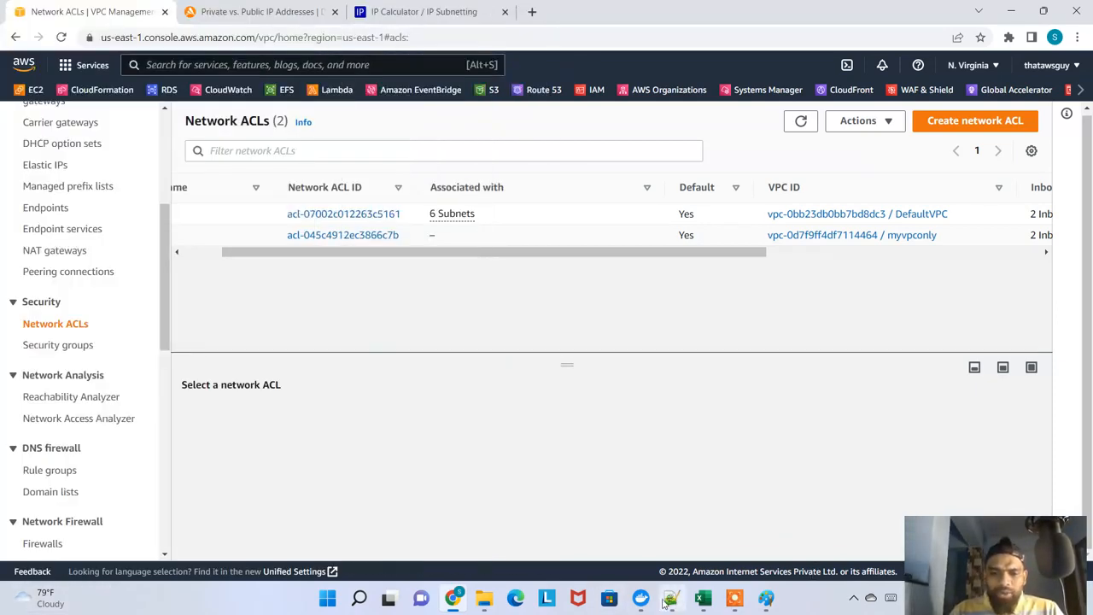
{"action": "key", "text": "super+Tab"}
{"action": "key", "text": "Return"}
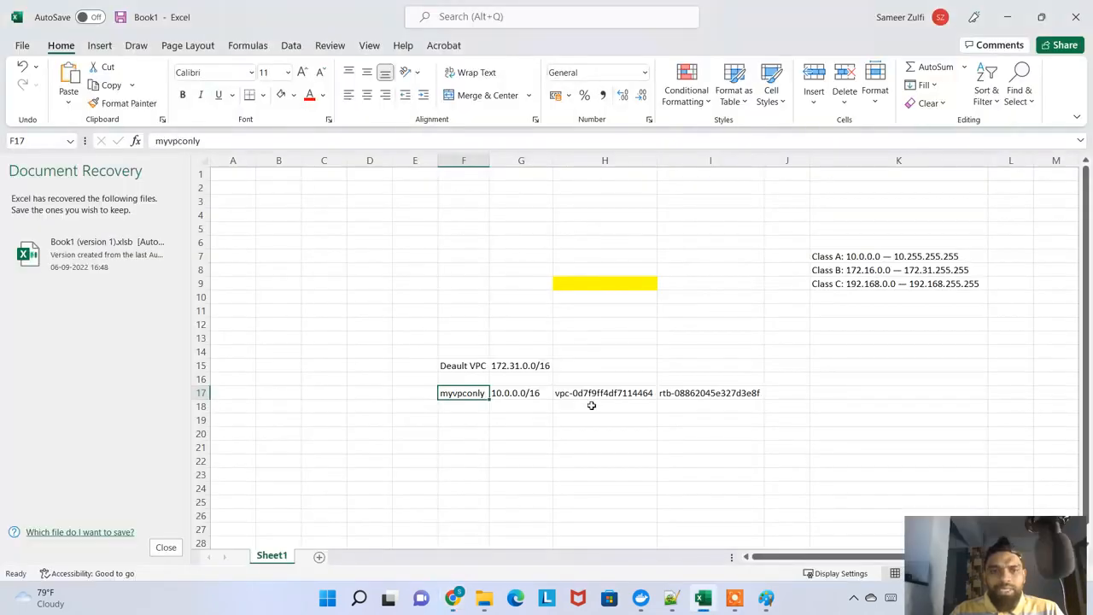
{"action": "left_click", "coordinate": [511, 419]}
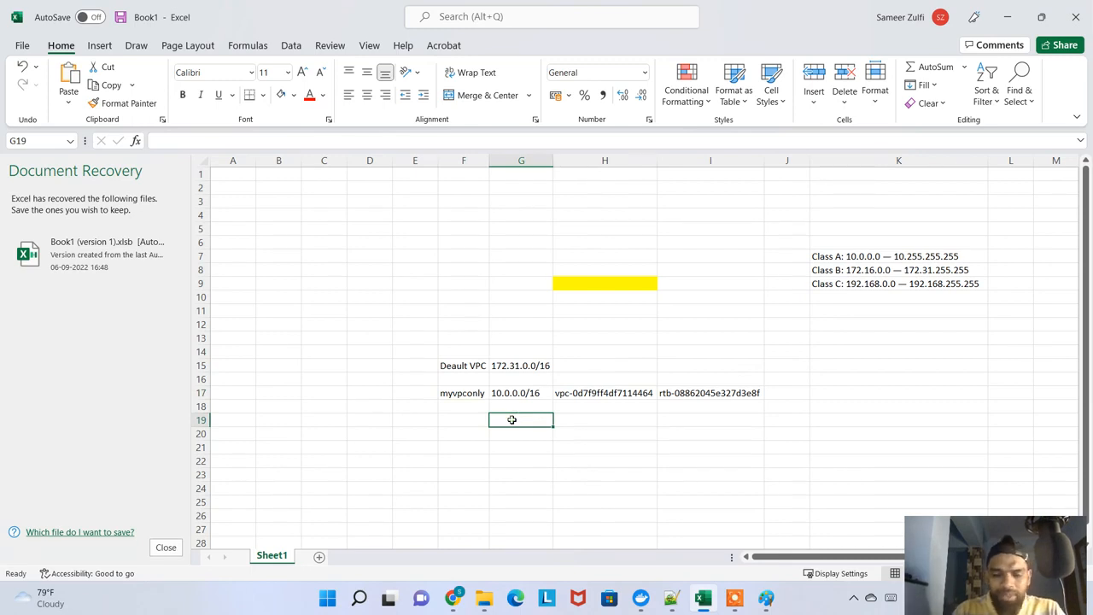
{"action": "type", "text": "no subnets"}
{"action": "key", "text": "Return"}
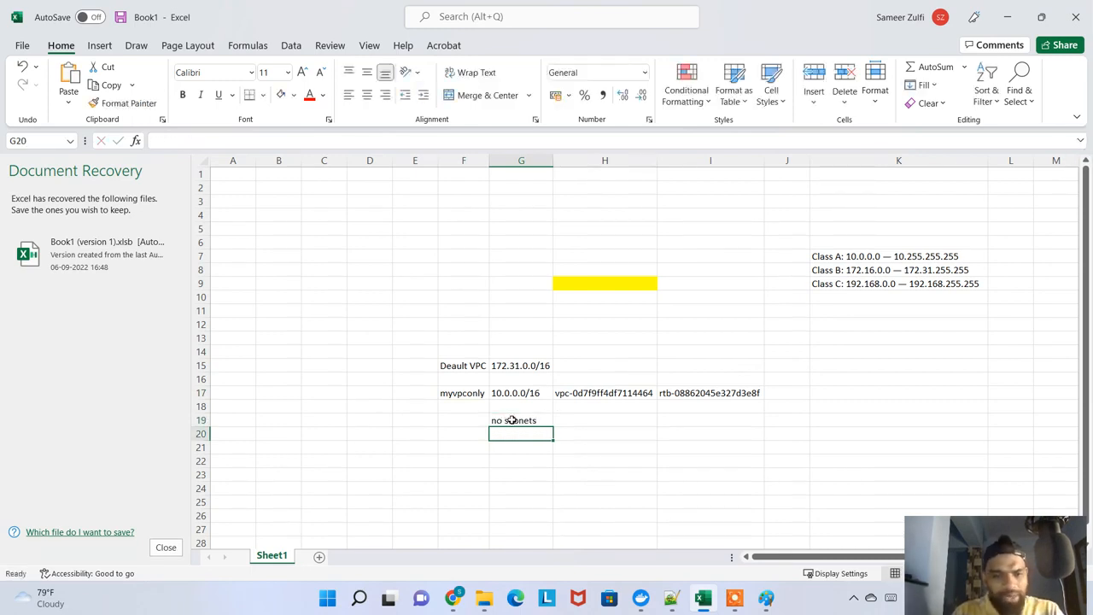
Enter "no igw" in cell G20 and leave the cell beneath it empty
{"action": "type", "text": "no"}
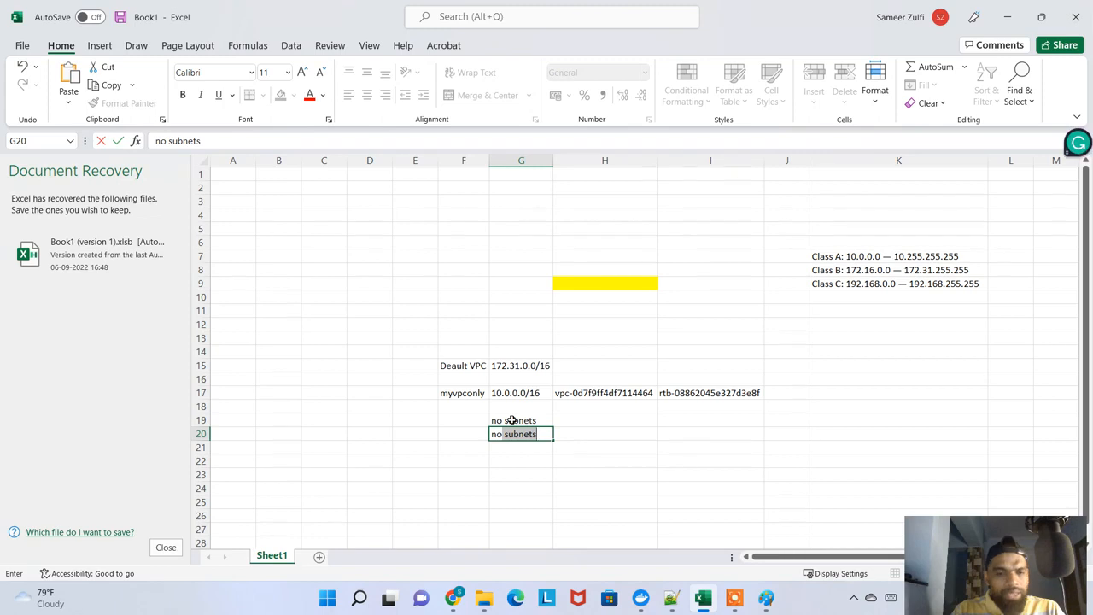
{"action": "key", "text": "BackSpace"}
{"action": "key", "text": "BackSpace"}
{"action": "type", "text": "no igw"}
{"action": "key", "text": "Return"}
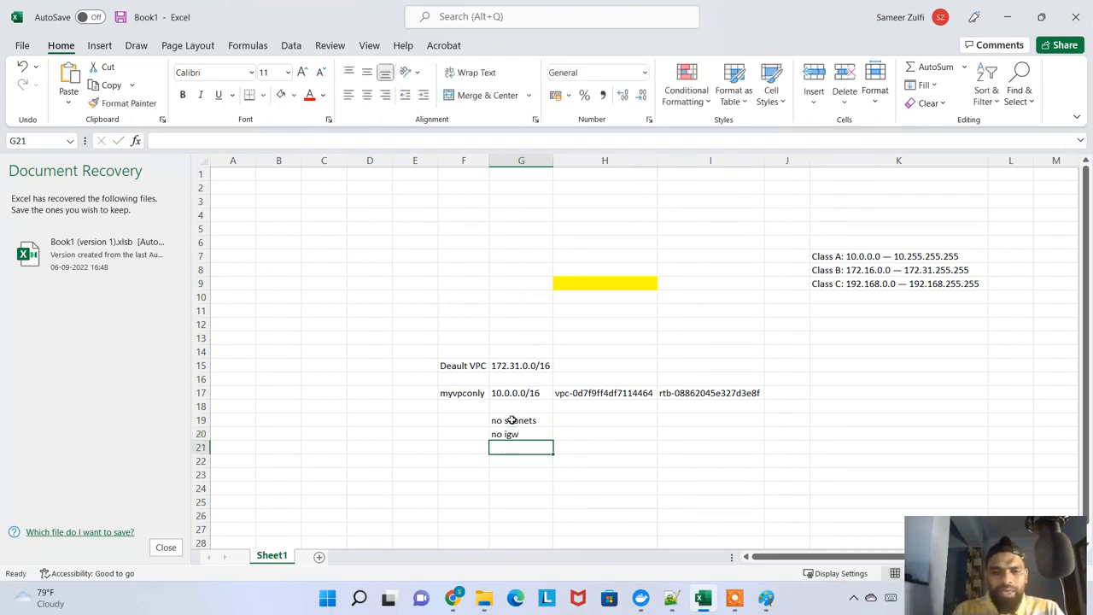
{"action": "type", "text": "no"}
{"action": "key", "text": "BackSpace"}
{"action": "key", "text": "BackSpace"}
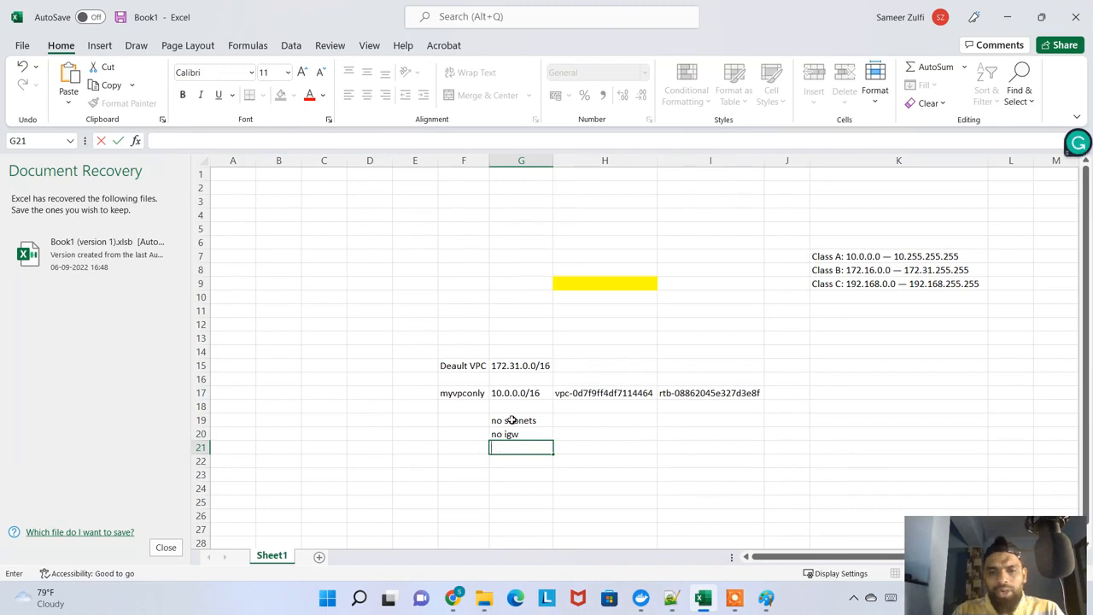
Switch to the VPC console and review the VPCs, subnets, route tables, internet gateways and network ACLs lists in turn
{"action": "key", "text": "alt+Tab"}
{"action": "scroll", "coordinate": [148, 189], "scroll_direction": "up", "scroll_amount": 5}
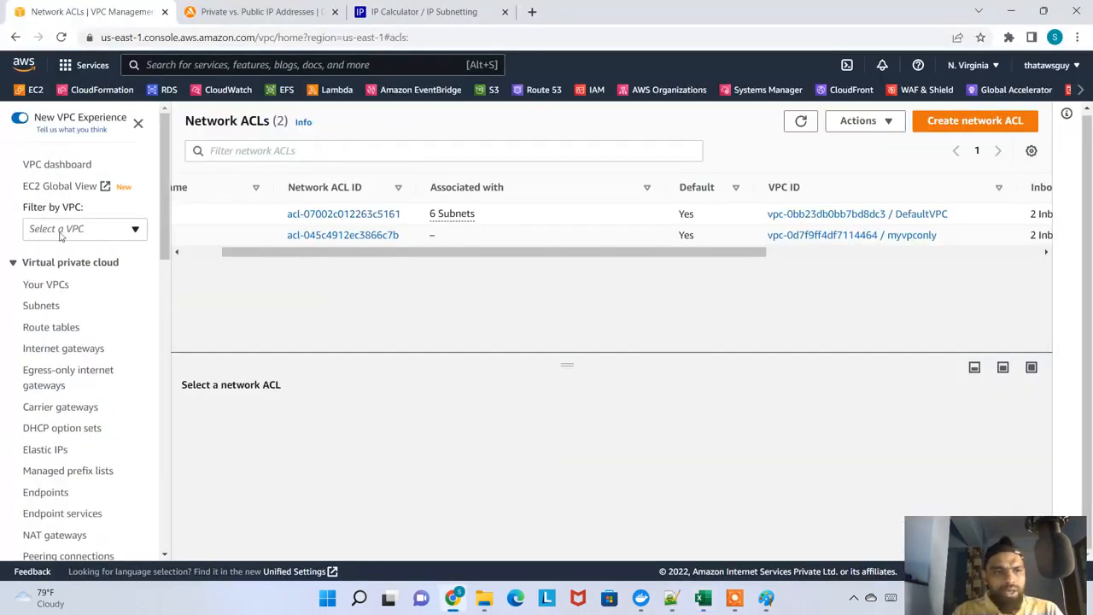
{"action": "left_click", "coordinate": [36, 284]}
{"action": "left_click", "coordinate": [33, 310]}
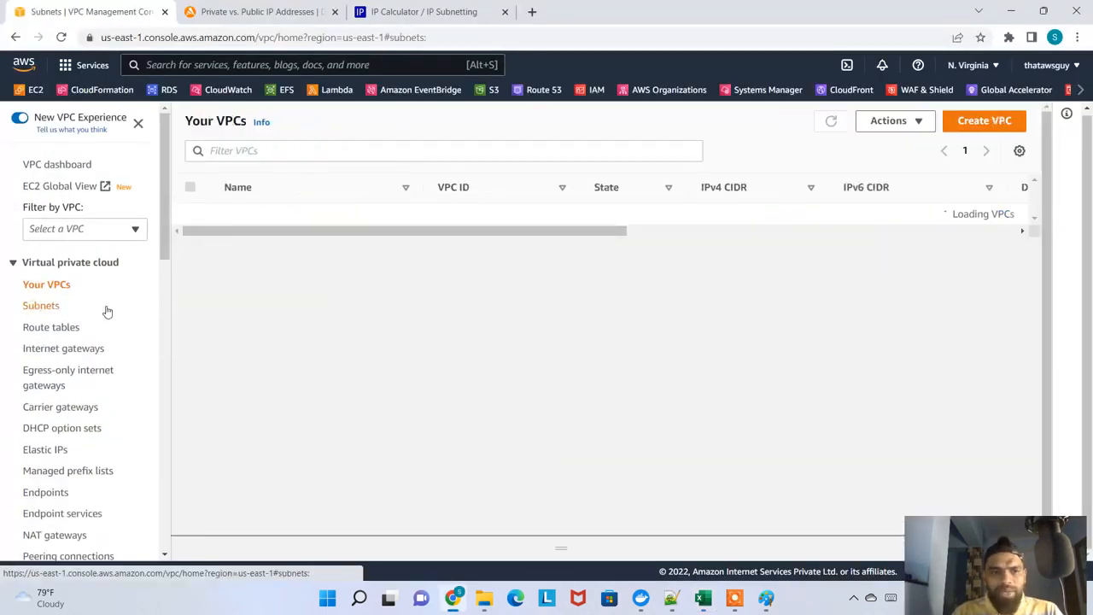
{"action": "left_click", "coordinate": [99, 329]}
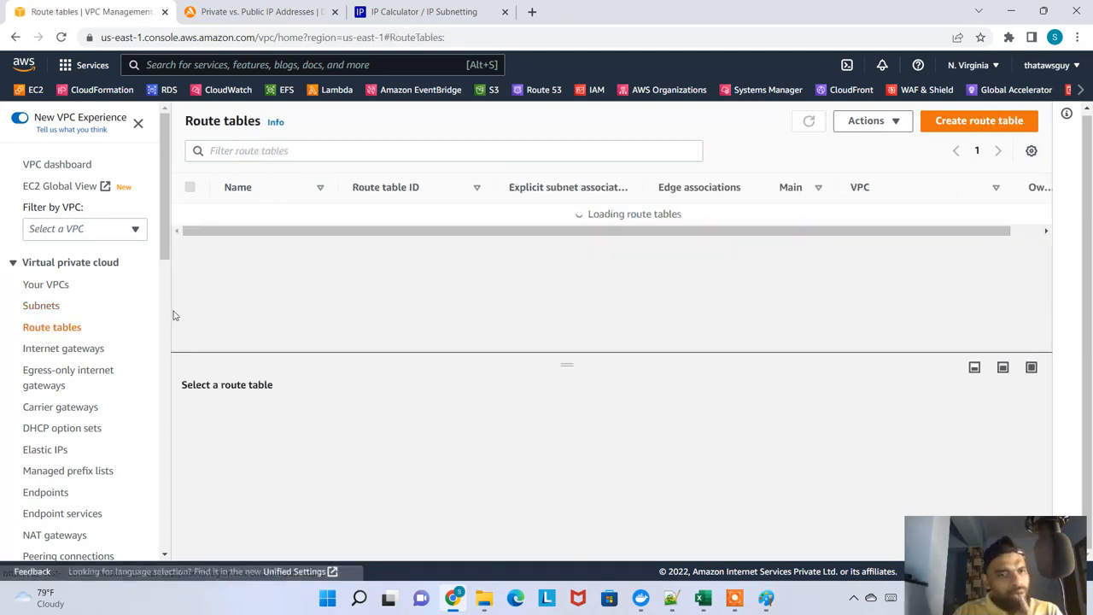
{"action": "left_click", "coordinate": [76, 351]}
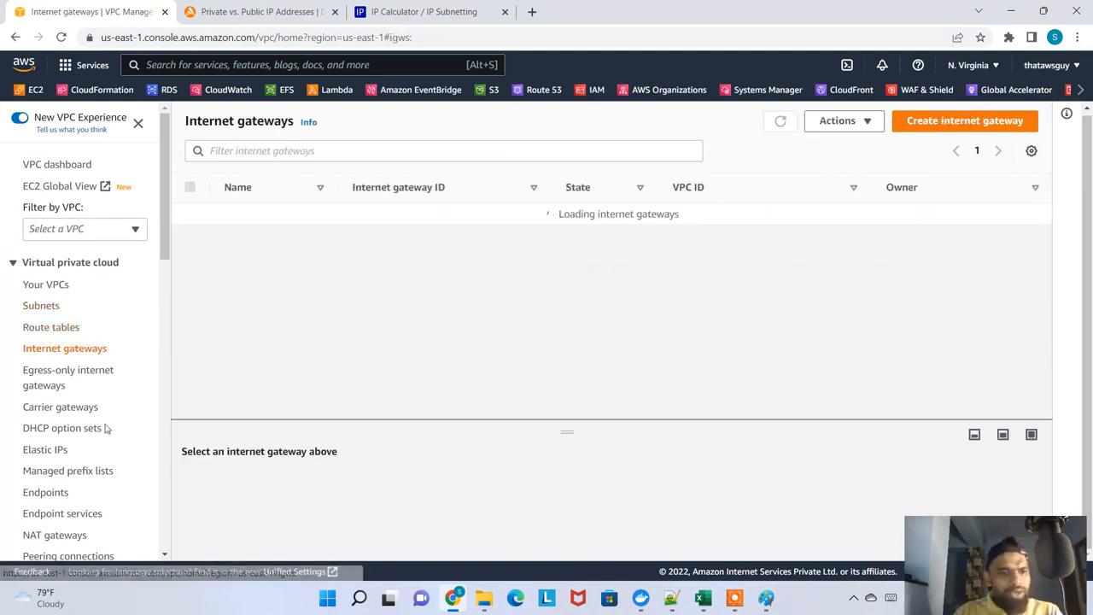
{"action": "scroll", "coordinate": [88, 449], "scroll_direction": "down", "scroll_amount": 1}
{"action": "scroll", "coordinate": [91, 450], "scroll_direction": "down", "scroll_amount": 2}
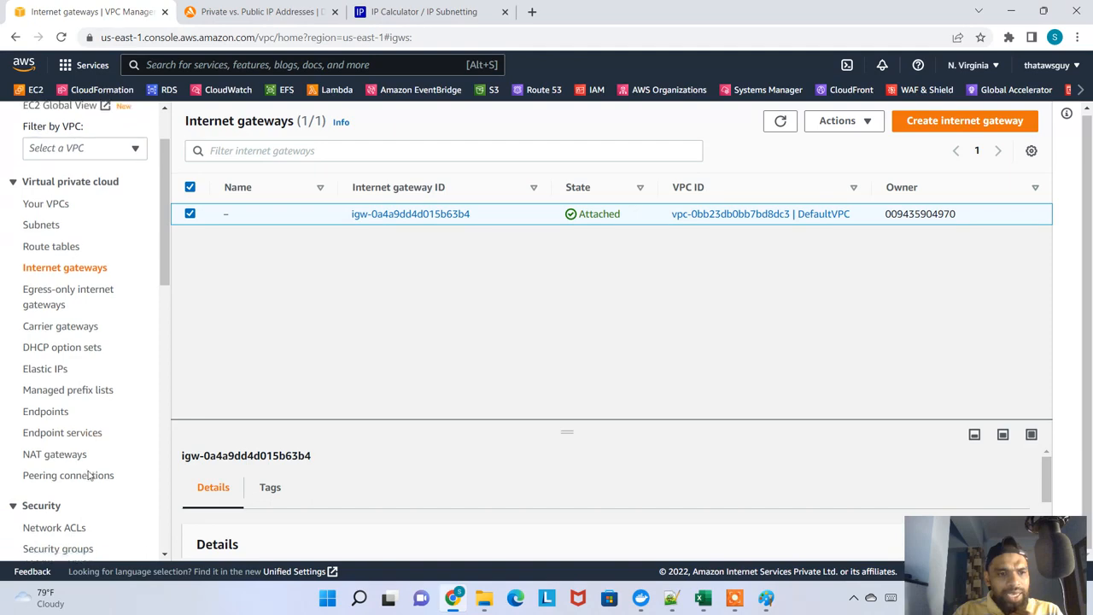
{"action": "left_click", "coordinate": [60, 397]}
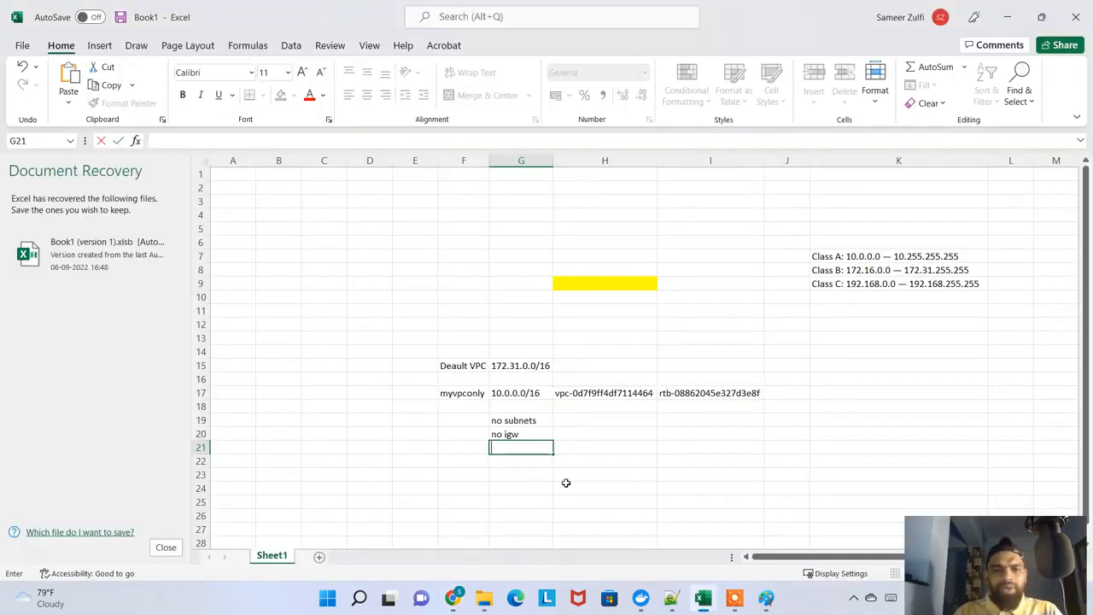
Switch back to Excel and enter "yes route tables" in H19 and "yes nacl" in H20
{"action": "key", "text": "alt+Tab"}
{"action": "left_click", "coordinate": [574, 420]}
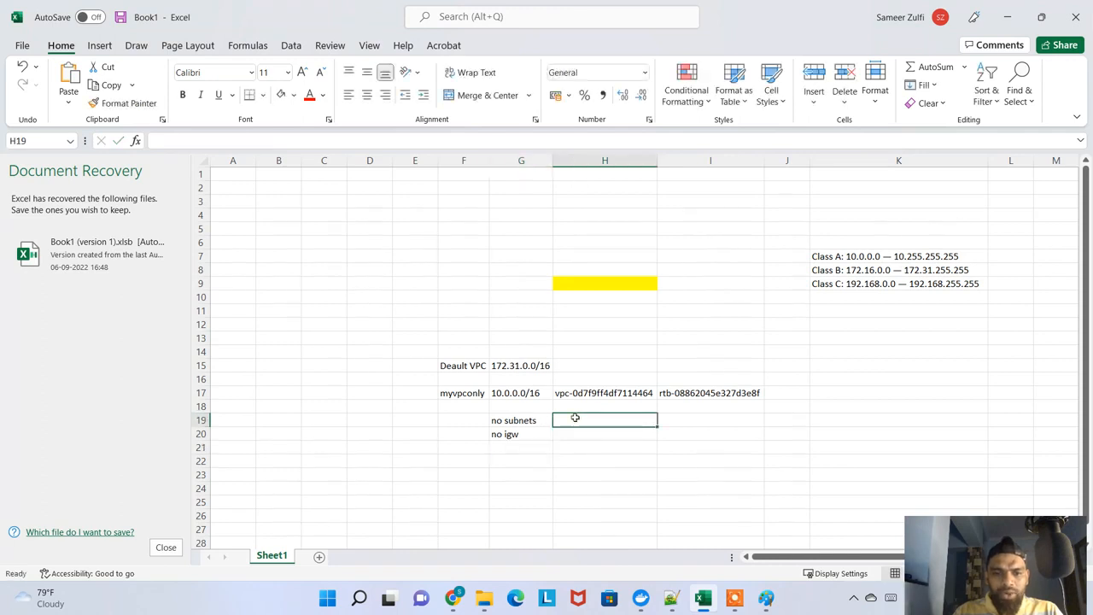
{"action": "type", "text": "yes"}
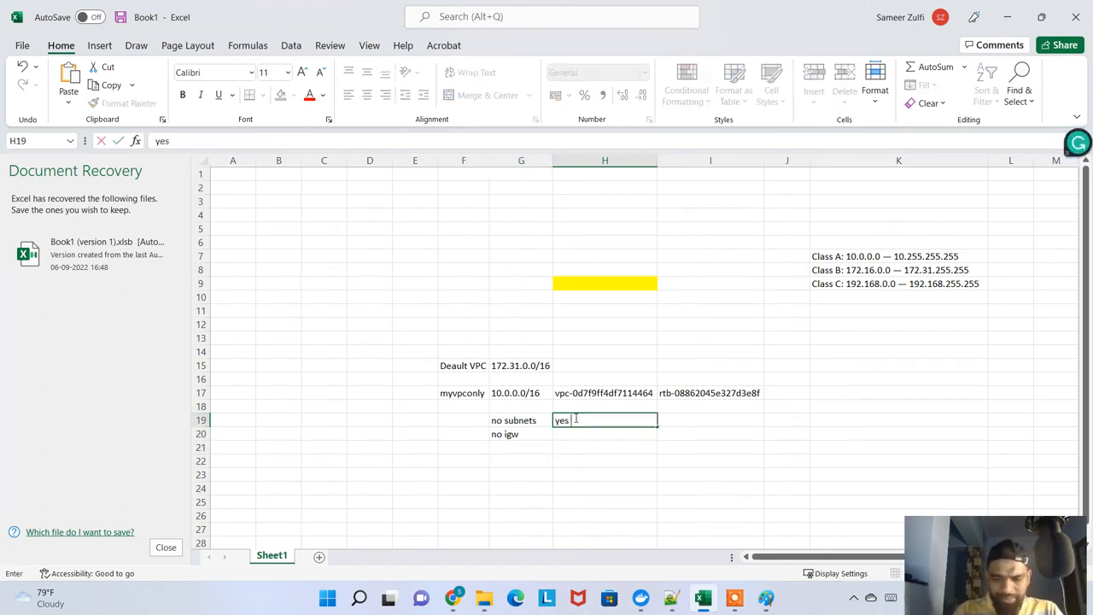
{"action": "type", "text": " route tab"}
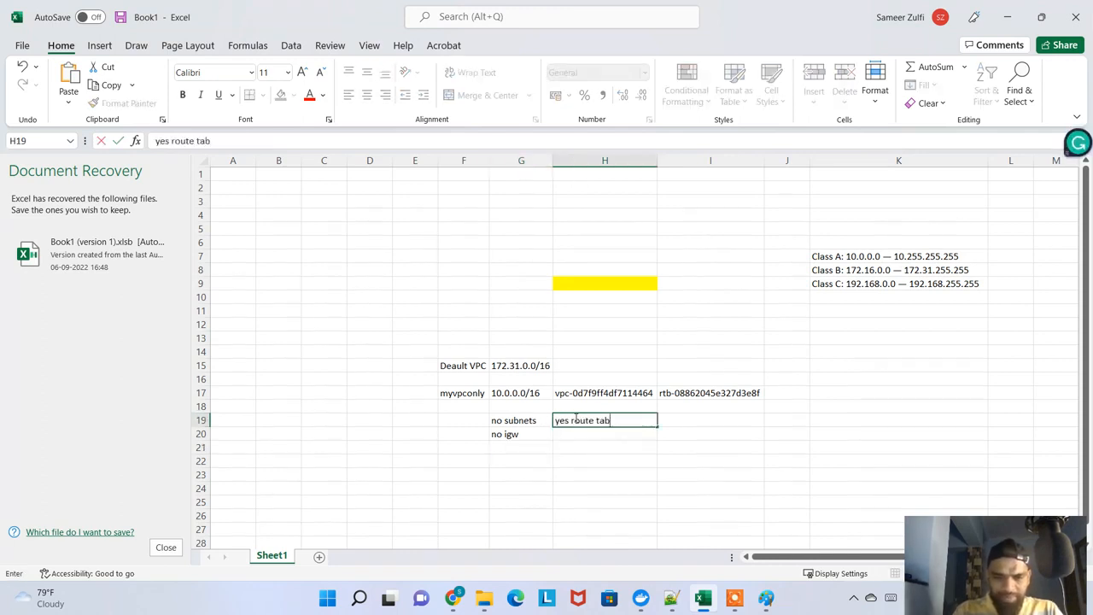
{"action": "type", "text": "les"}
{"action": "key", "text": "Return"}
{"action": "type", "text": "yes na"}
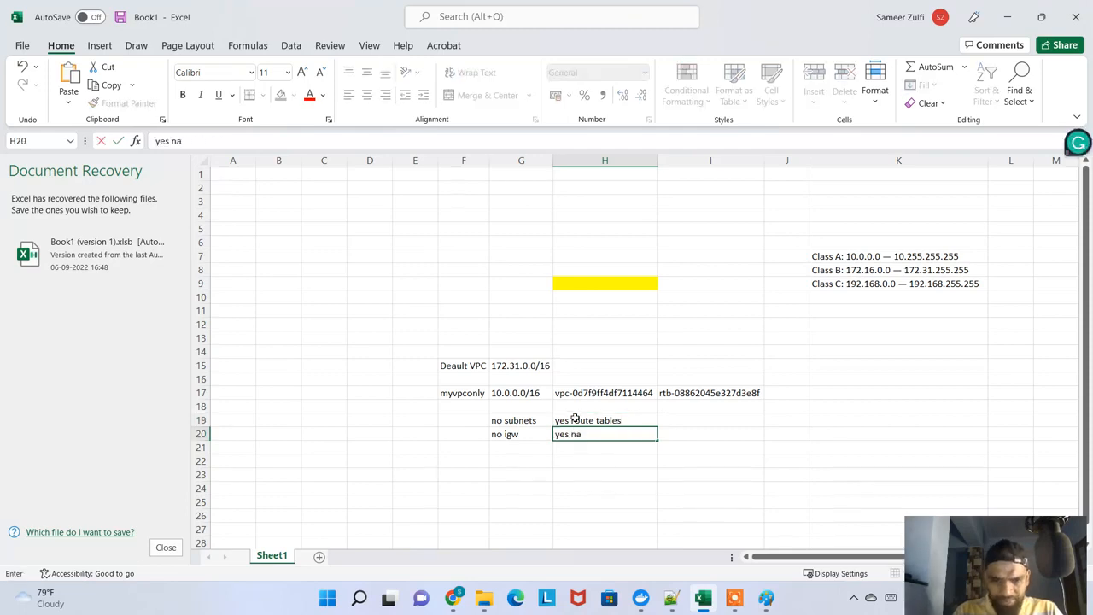
{"action": "key", "text": "Return"}
Return to the VPC console, permanently delete the VPC myvpconly by confirming with "delete", and dismiss the notification
{"action": "key", "text": "alt+Tab"}
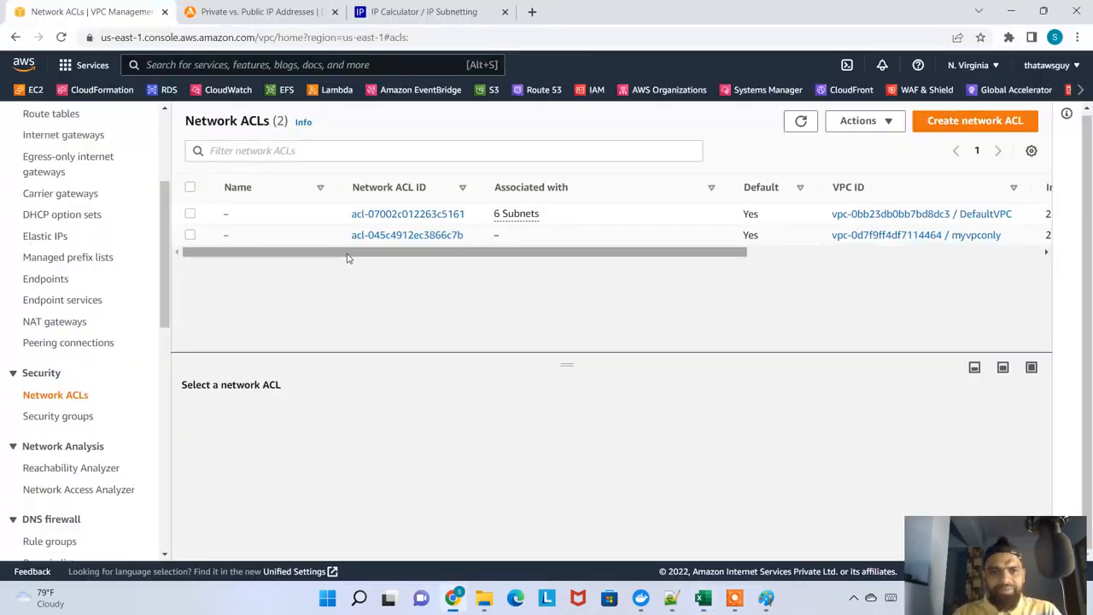
{"action": "scroll", "coordinate": [34, 315], "scroll_direction": "up", "scroll_amount": 5}
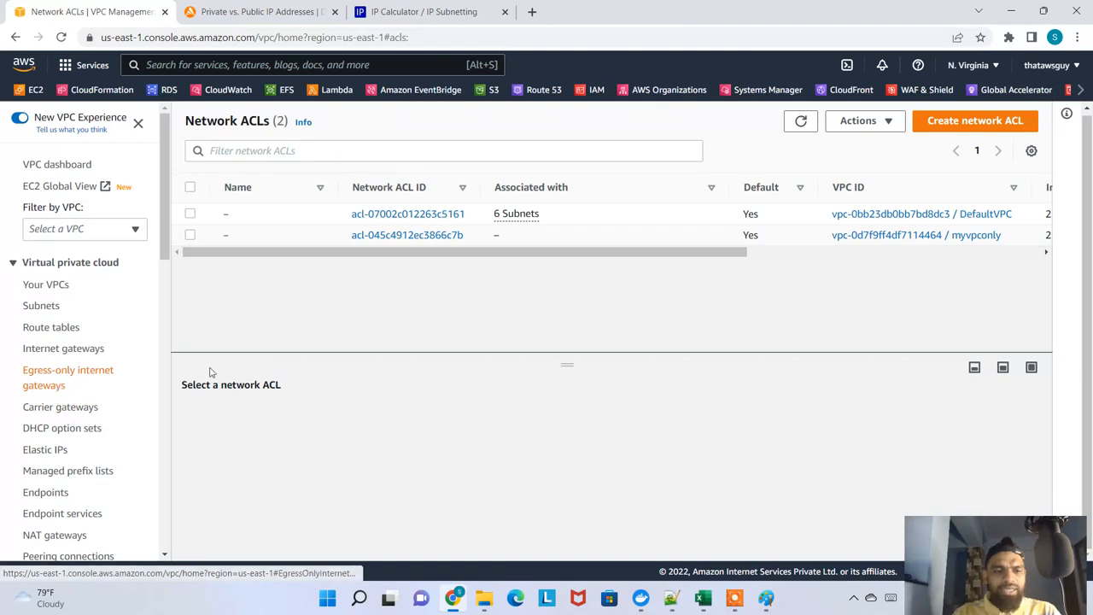
{"action": "key", "text": "alt+Tab"}
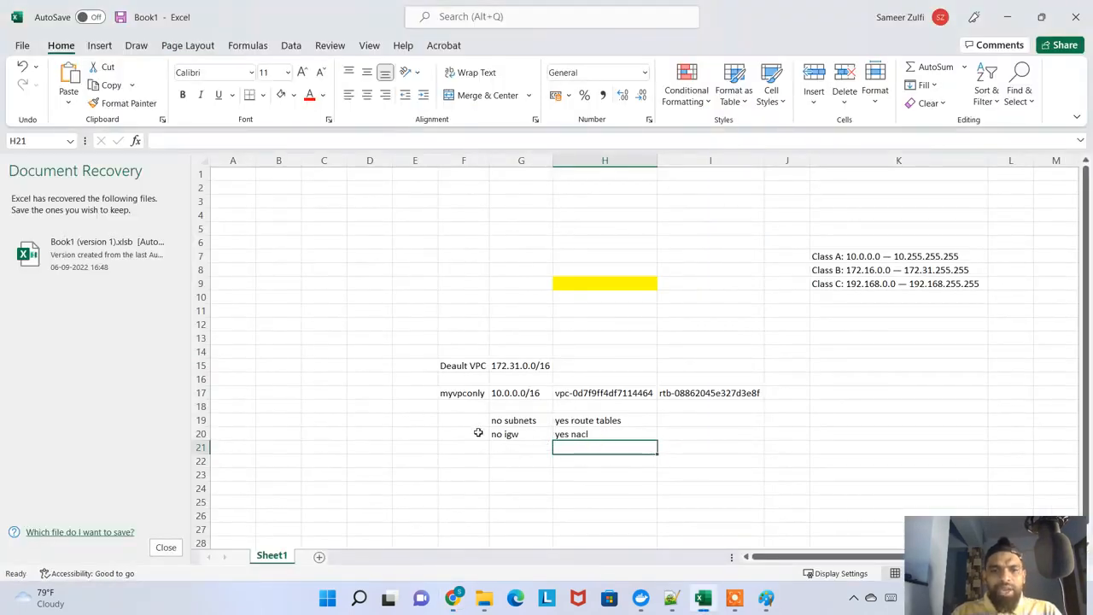
{"action": "key", "text": "alt+Tab"}
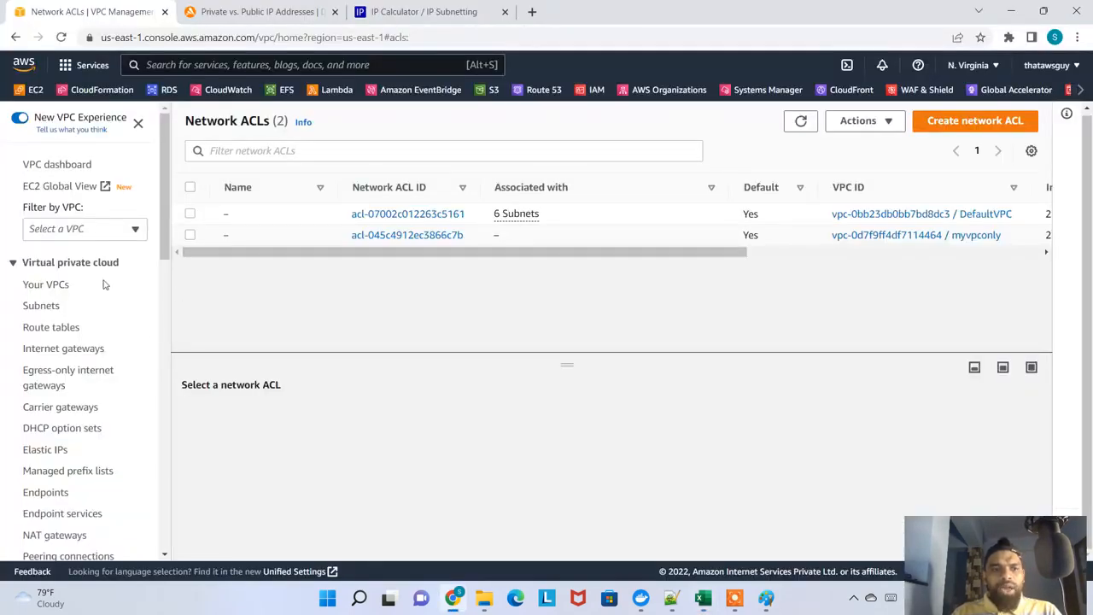
{"action": "left_click", "coordinate": [48, 289]}
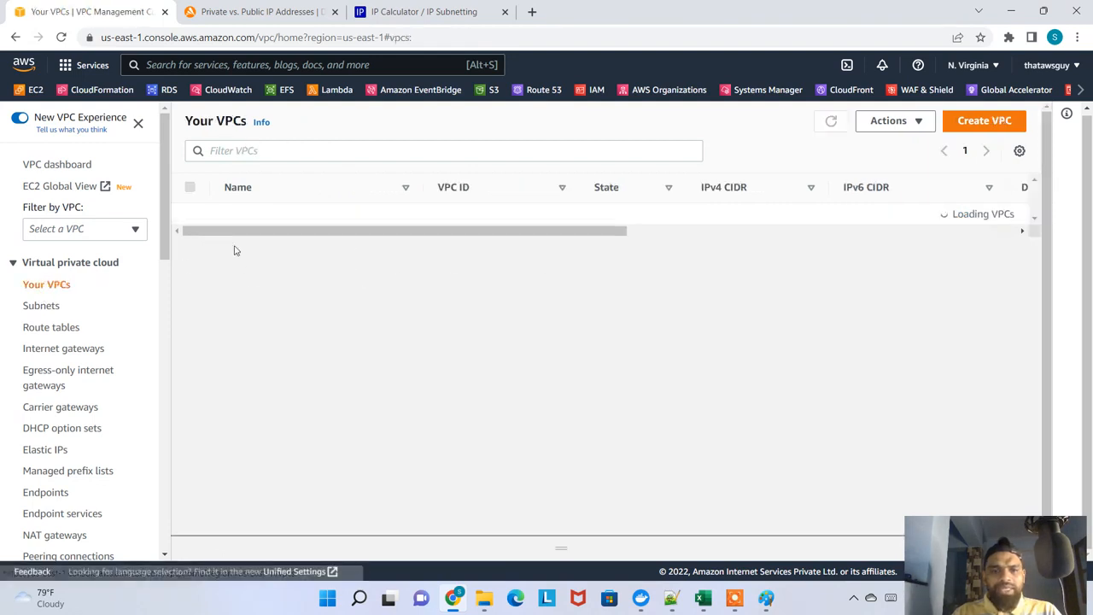
{"action": "left_click", "coordinate": [344, 238]}
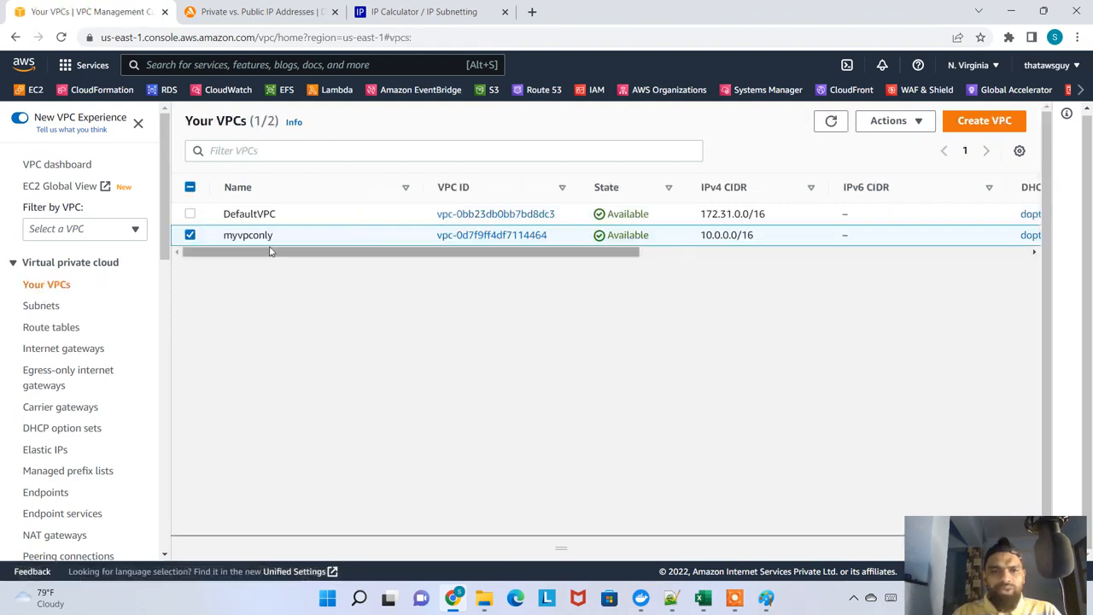
{"action": "left_click", "coordinate": [919, 123]}
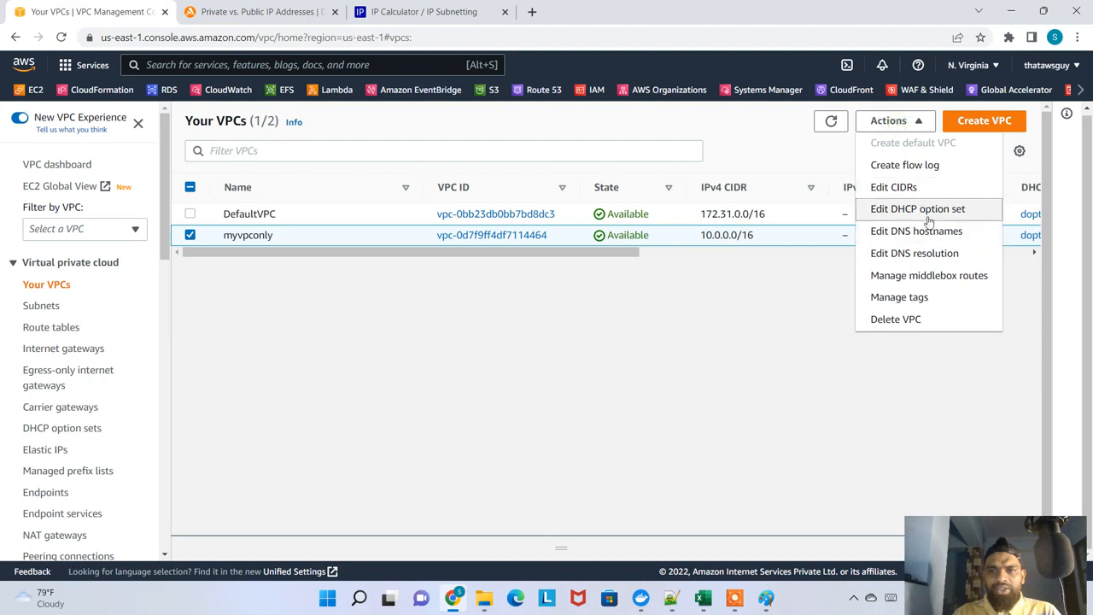
{"action": "left_click", "coordinate": [927, 315]}
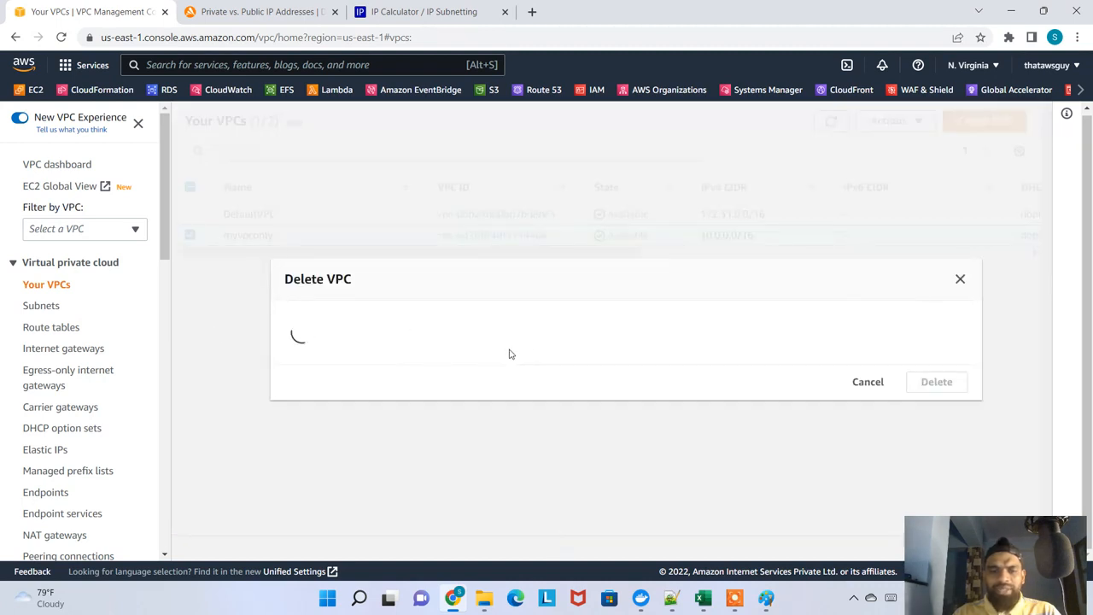
{"action": "type", "text": "delete"}
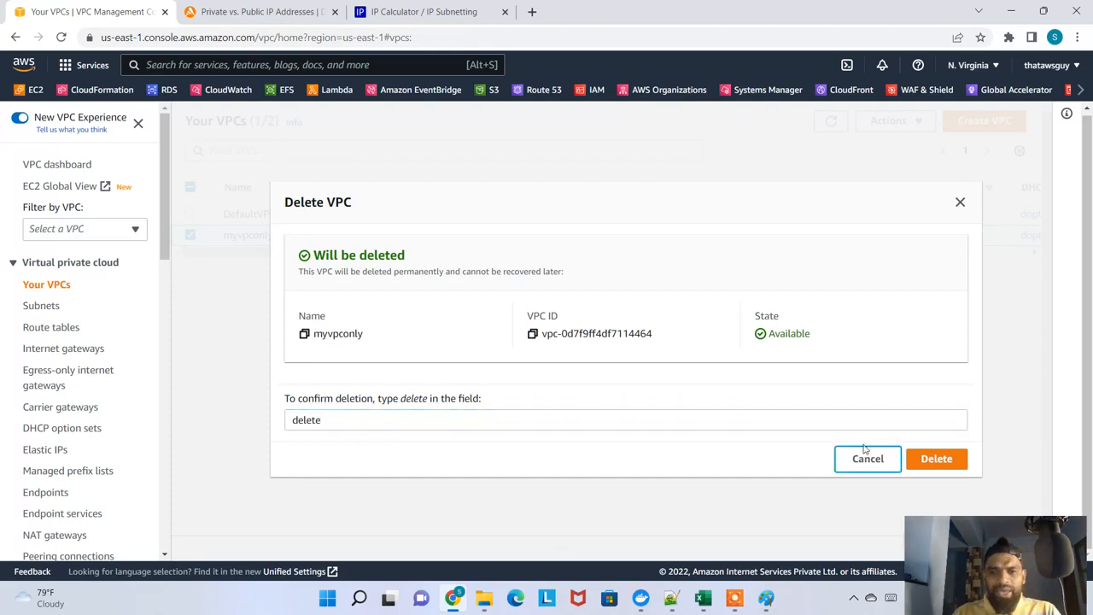
{"action": "left_click", "coordinate": [935, 459]}
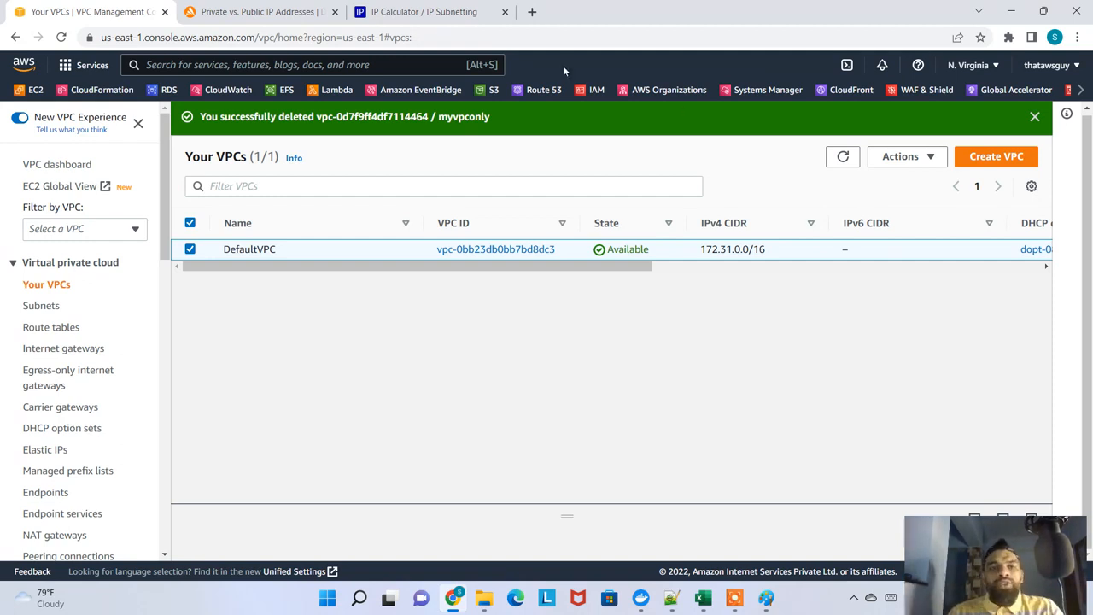
{"action": "left_click", "coordinate": [1034, 116]}
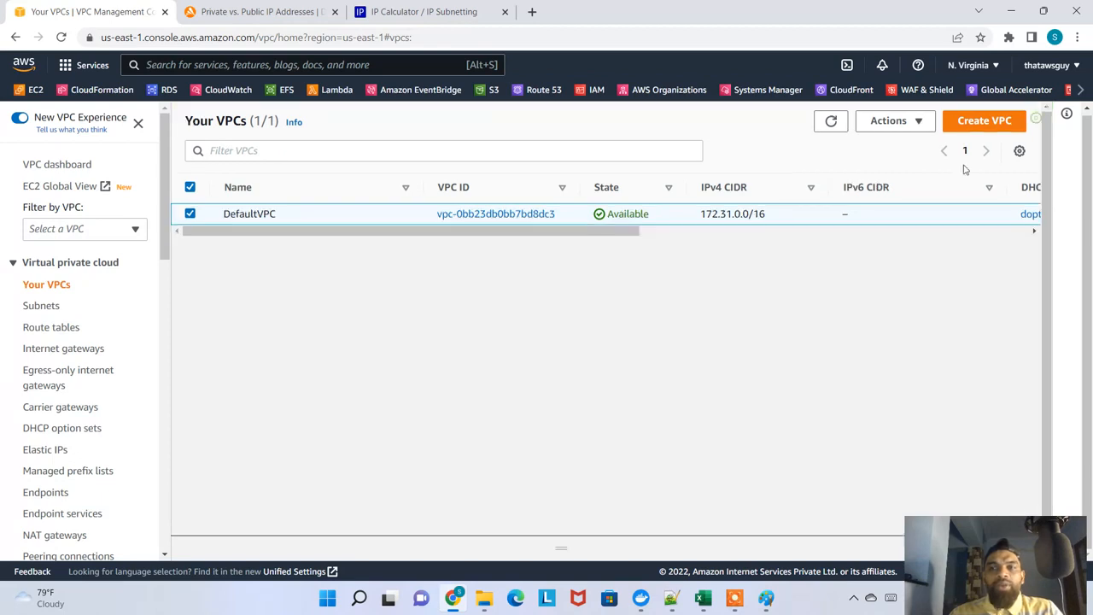
Start creating a new VPC, set the resources to create to "VPC and more", and dismiss the new-experience notice
{"action": "left_click", "coordinate": [992, 156]}
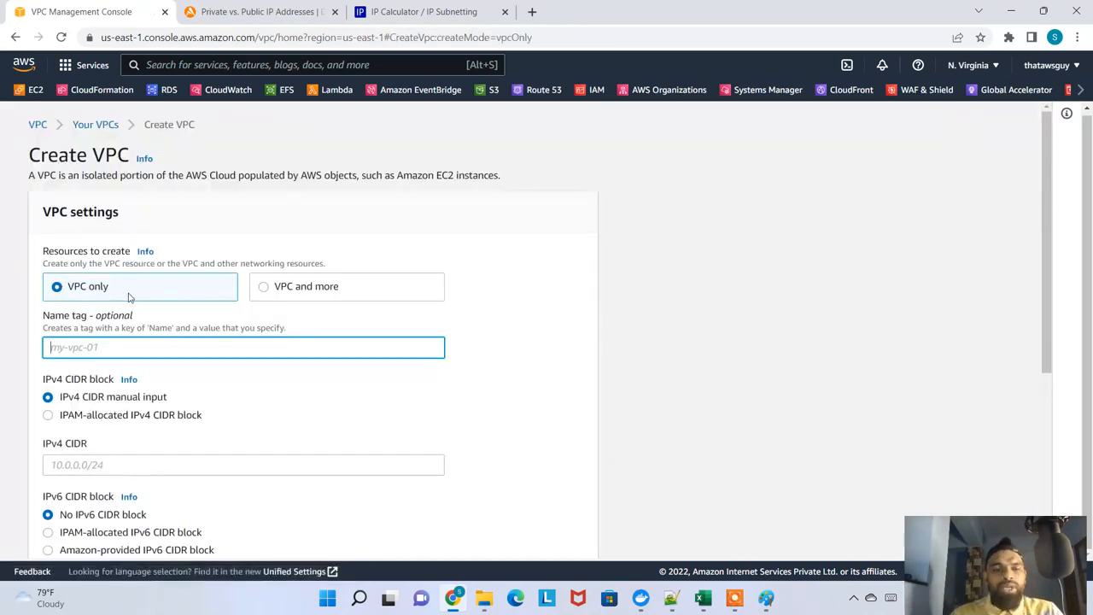
{"action": "scroll", "coordinate": [139, 325], "scroll_direction": "down", "scroll_amount": 1}
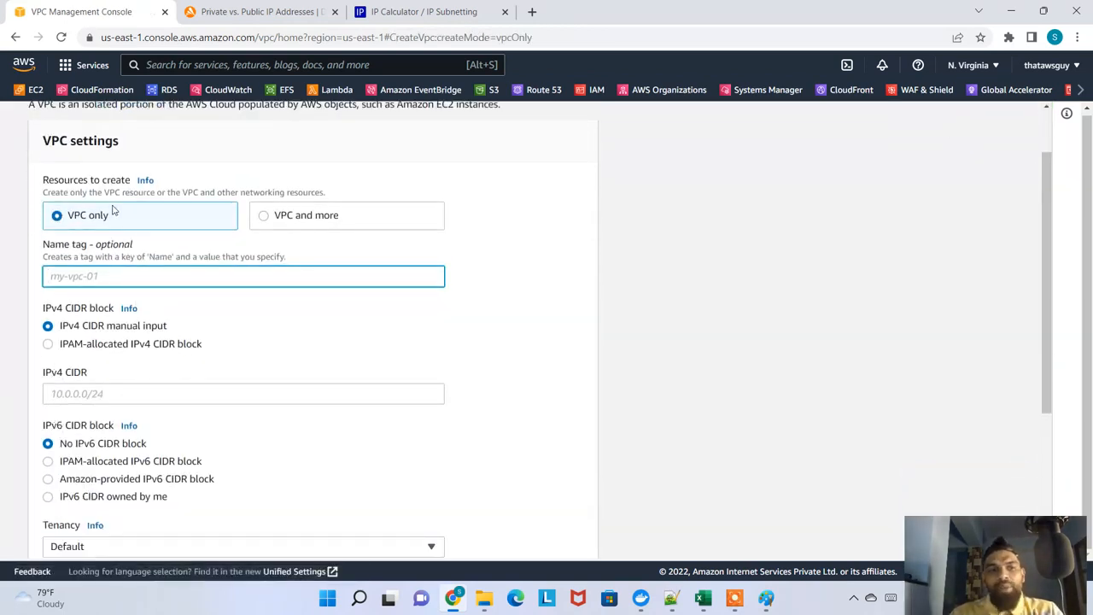
{"action": "left_click_drag", "start_coordinate": [112, 220], "coordinate": [69, 234]}
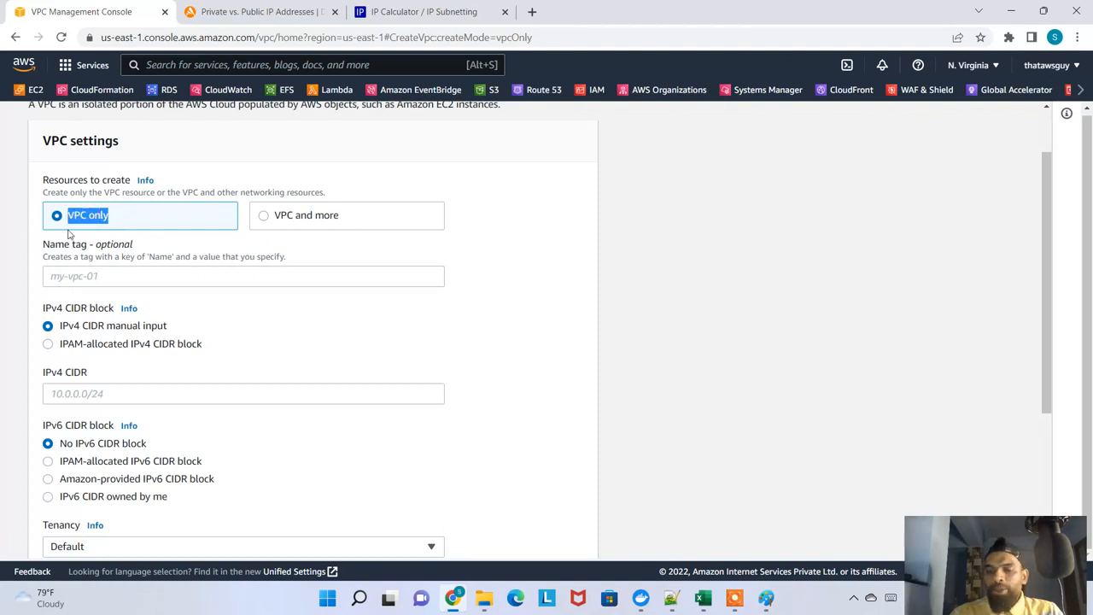
{"action": "left_click", "coordinate": [264, 216]}
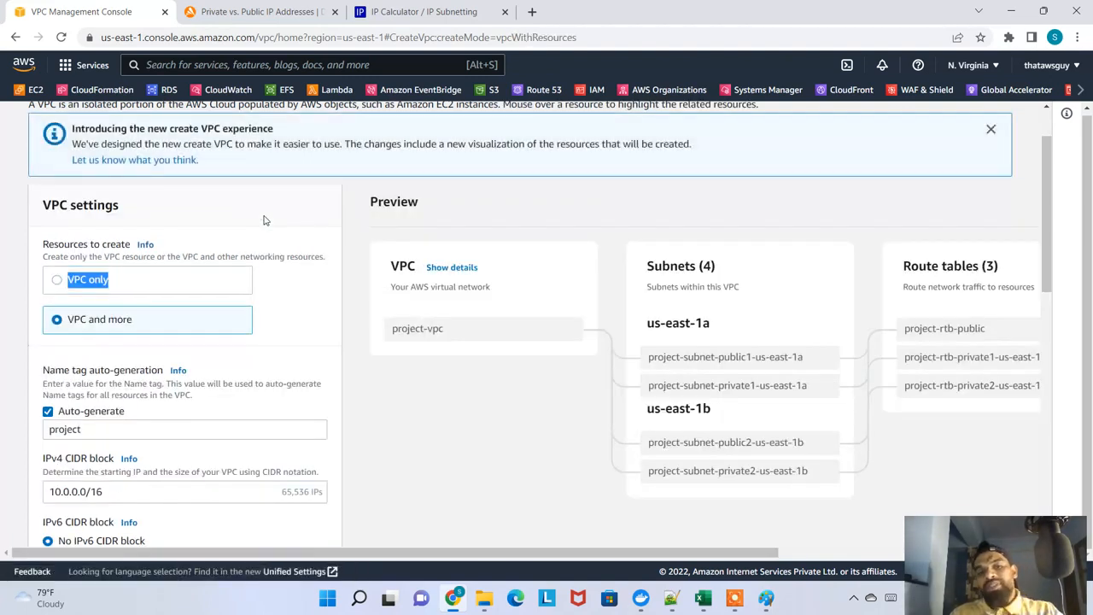
{"action": "scroll", "coordinate": [341, 272], "scroll_direction": "up", "scroll_amount": 1}
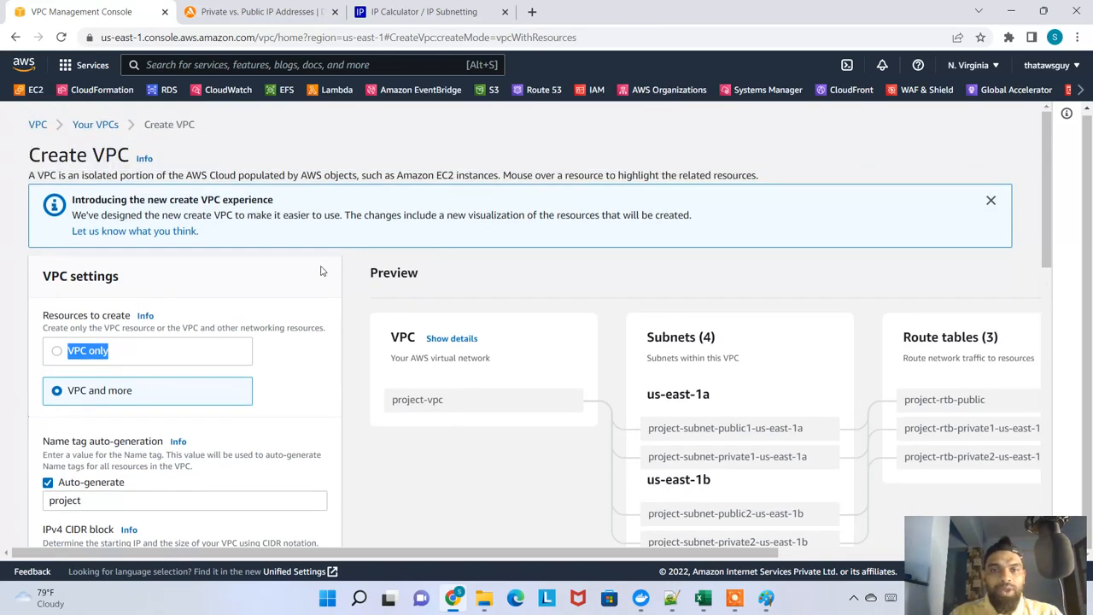
{"action": "left_click", "coordinate": [990, 201]}
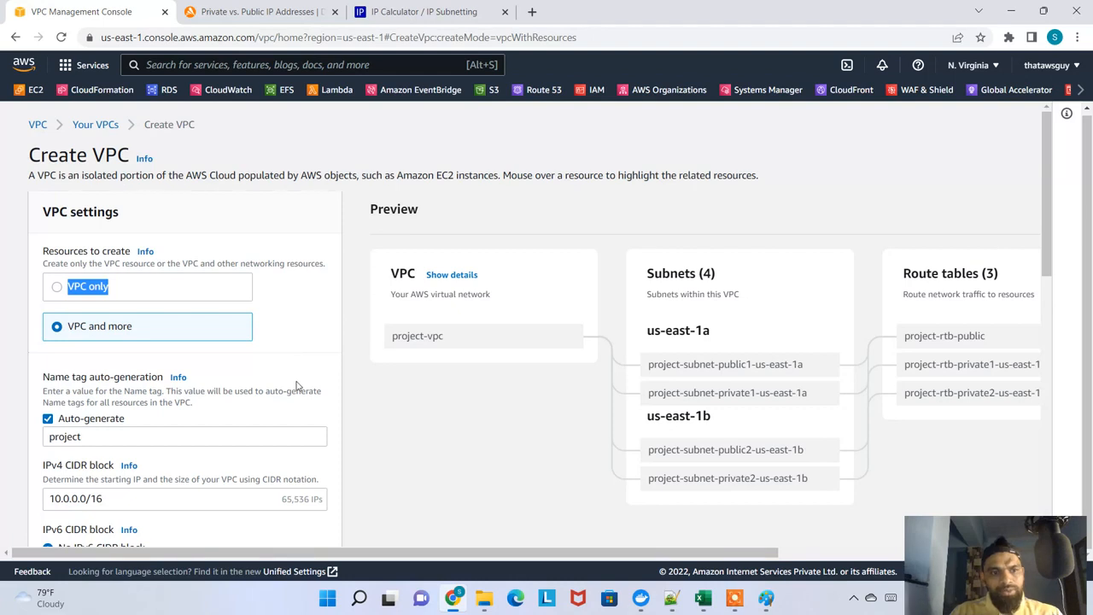
Try "vpcmore" and then "sadfasdfdf" as the auto-generated name tag and compare the resource names in the preview
{"action": "scroll", "coordinate": [298, 385], "scroll_direction": "down", "scroll_amount": 1}
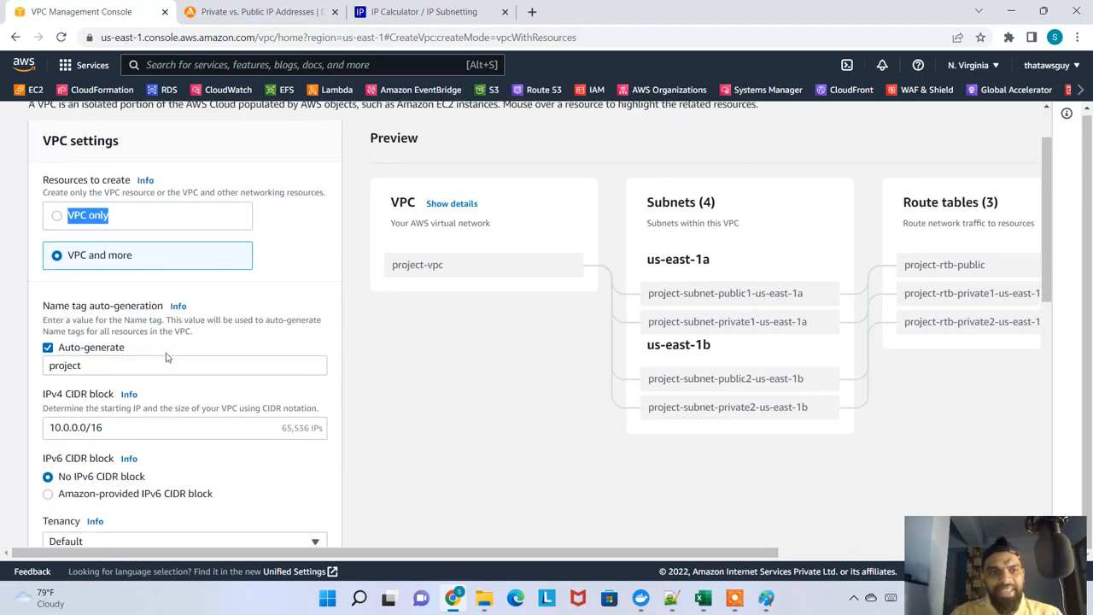
{"action": "double_click", "coordinate": [86, 367]}
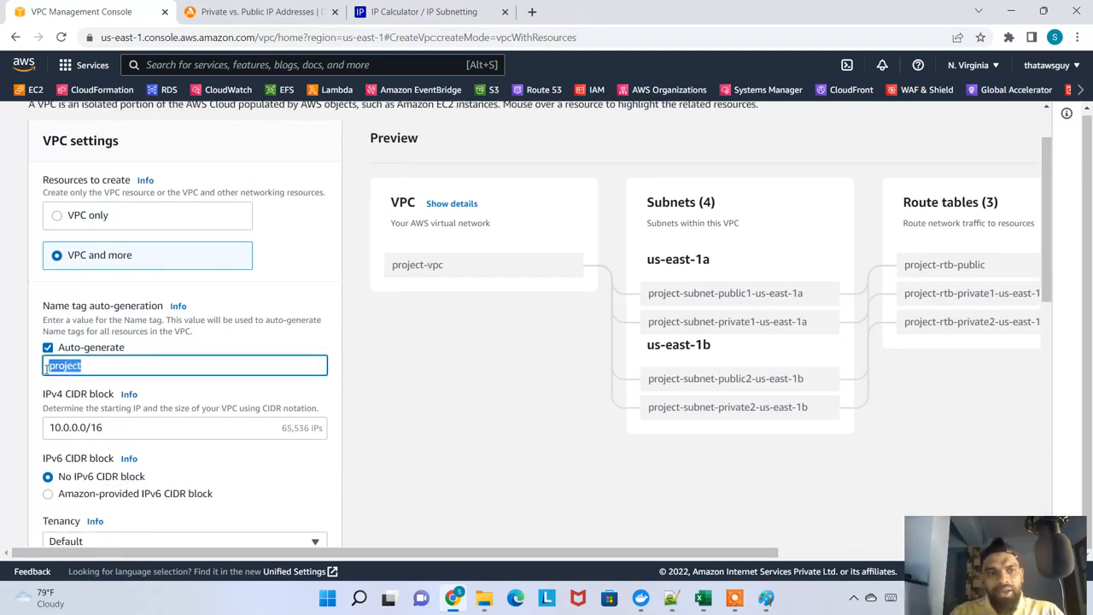
{"action": "left_click", "coordinate": [50, 386]}
{"action": "left_click", "coordinate": [81, 364]}
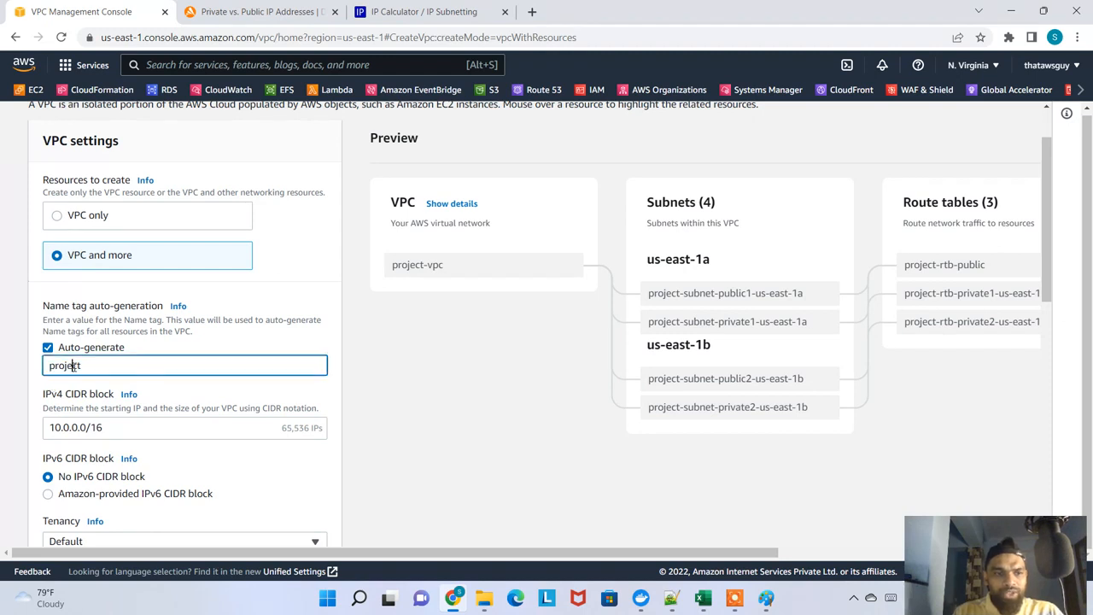
{"action": "double_click", "coordinate": [80, 365]}
{"action": "type", "text": "vpcmore"}
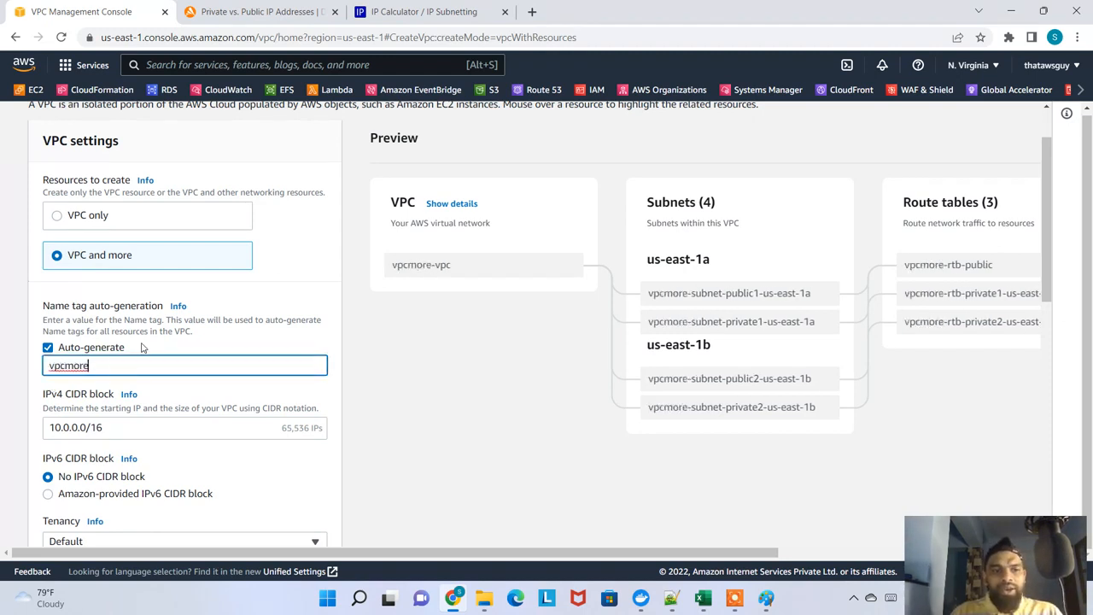
{"action": "double_click", "coordinate": [96, 365]}
{"action": "type", "text": "sadfasdfdf"}
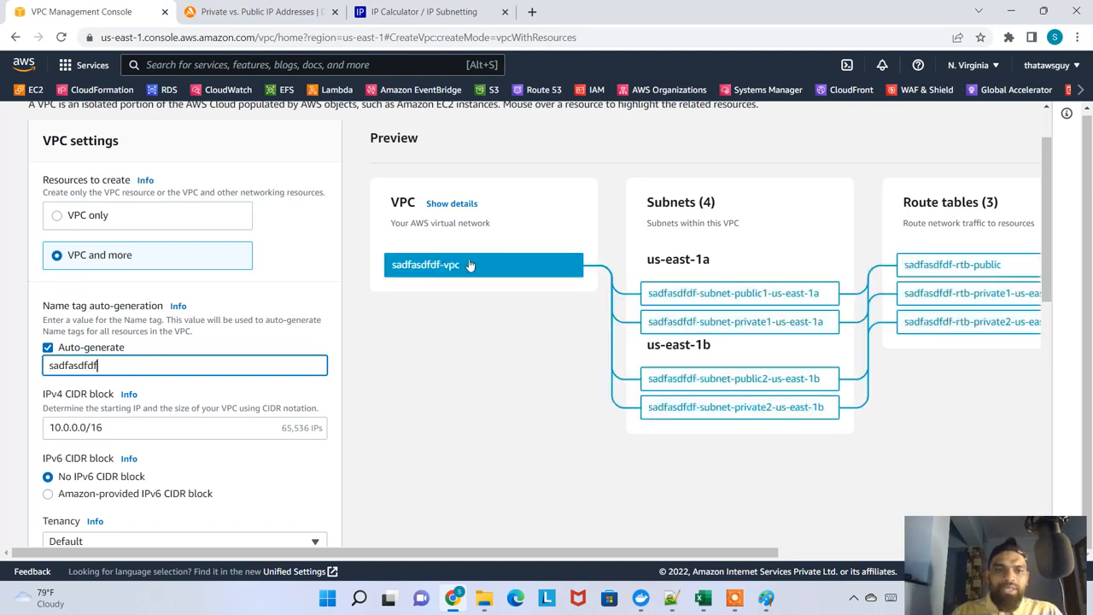
Set the auto-generated name tag for the VPC resources to "vpc-more"
{"action": "double_click", "coordinate": [136, 365]}
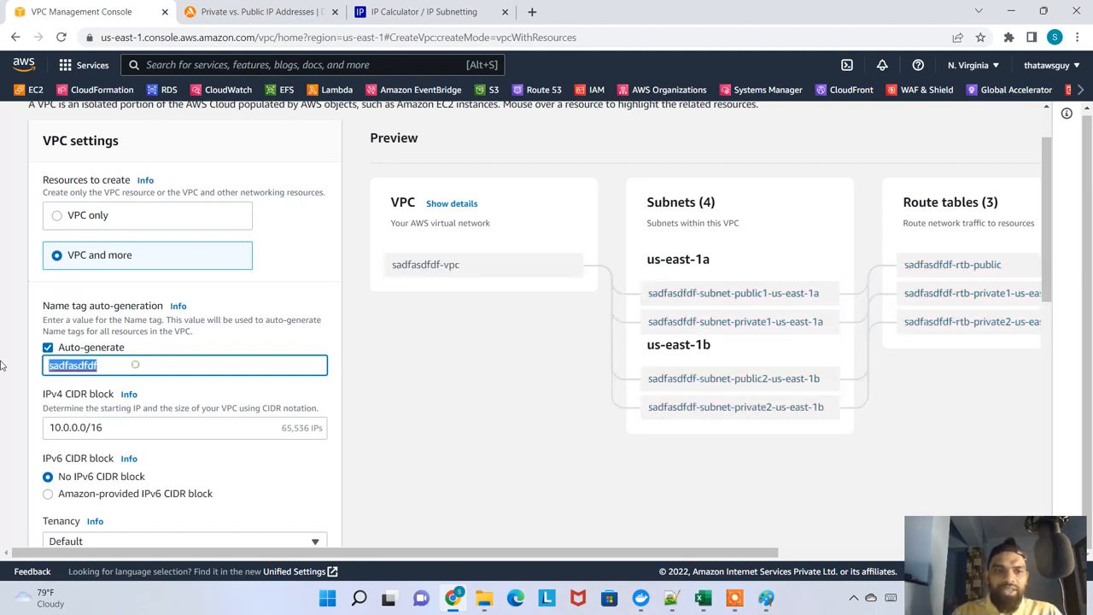
{"action": "type", "text": "vpc-more"}
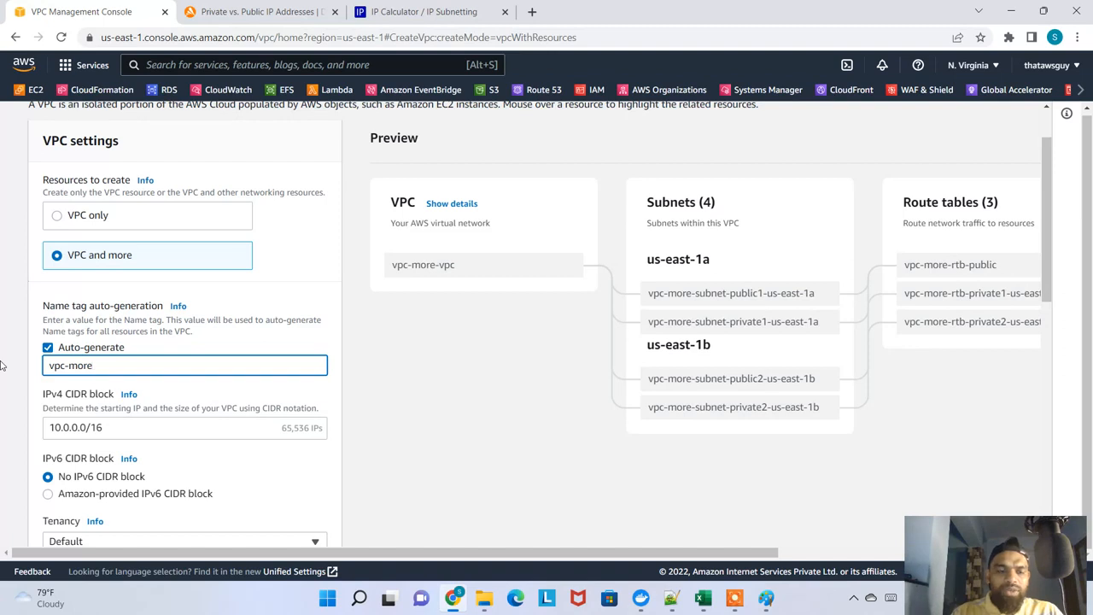
{"action": "scroll", "coordinate": [152, 408], "scroll_direction": "down", "scroll_amount": 1}
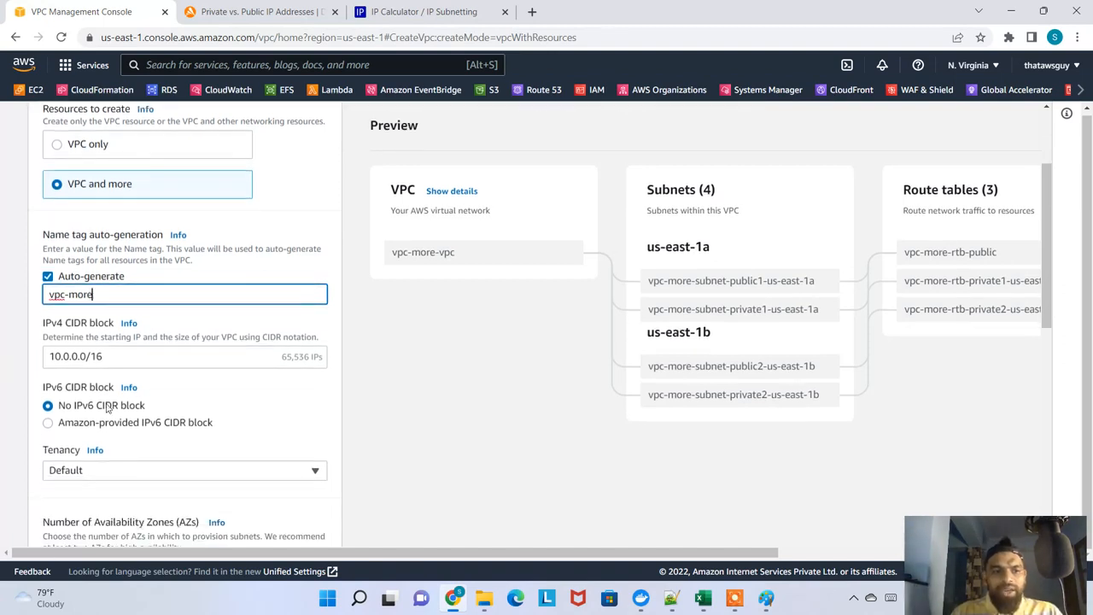
Copy the name tag vpc-more from the VPC form and paste it into cell F22 of the Excel sheet
{"action": "triple_click", "coordinate": [116, 362]}
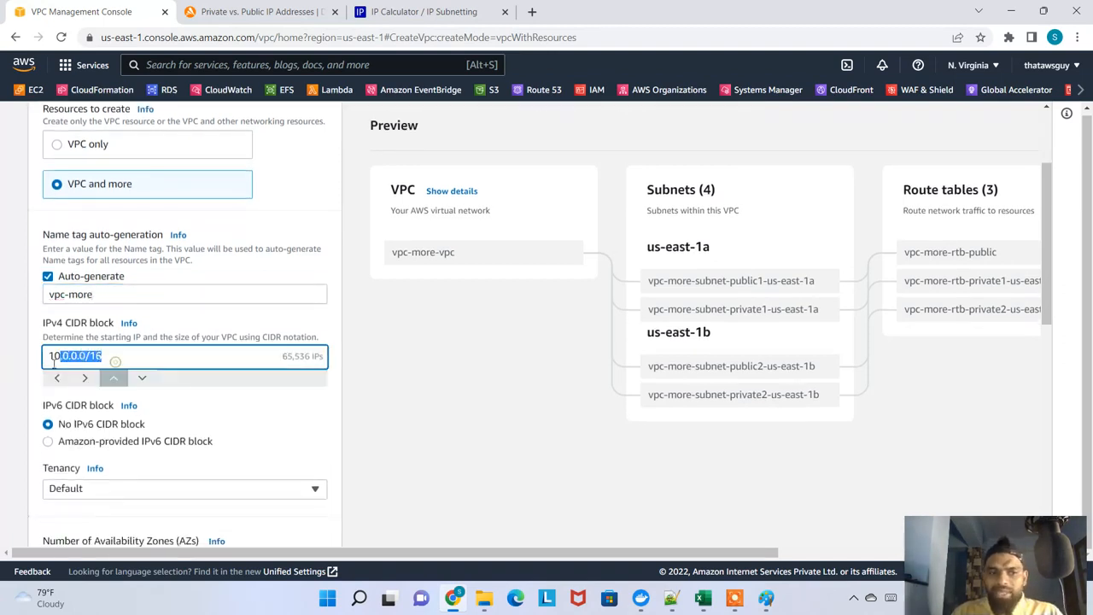
{"action": "triple_click", "coordinate": [117, 294]}
{"action": "key", "text": "ctrl+c"}
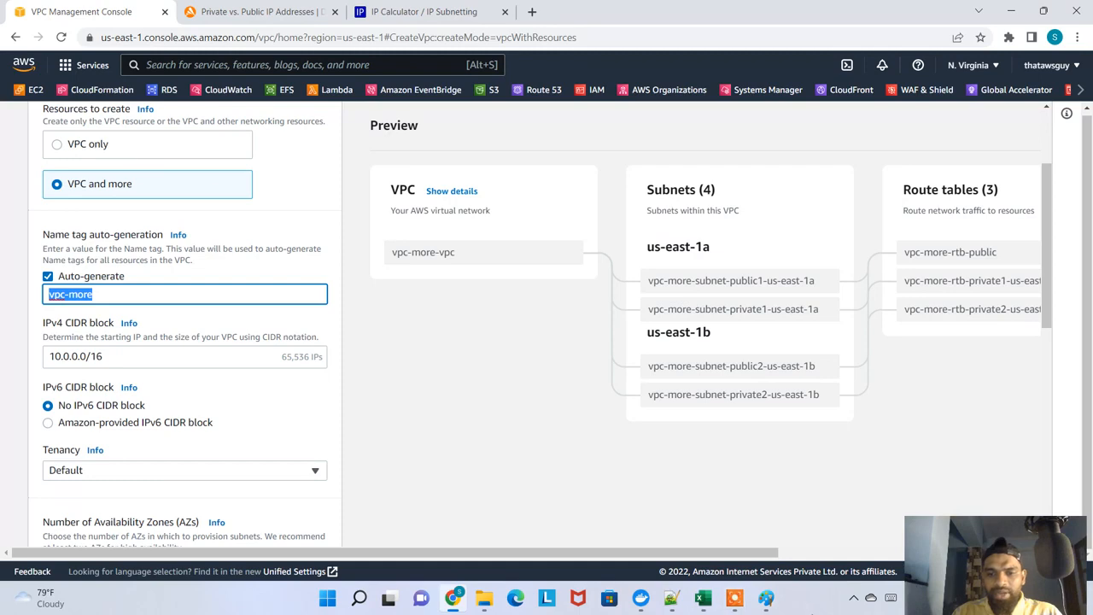
{"action": "left_click", "coordinate": [702, 598]}
{"action": "left_click", "coordinate": [683, 436]}
{"action": "scroll", "coordinate": [544, 514], "scroll_direction": "down", "scroll_amount": 1}
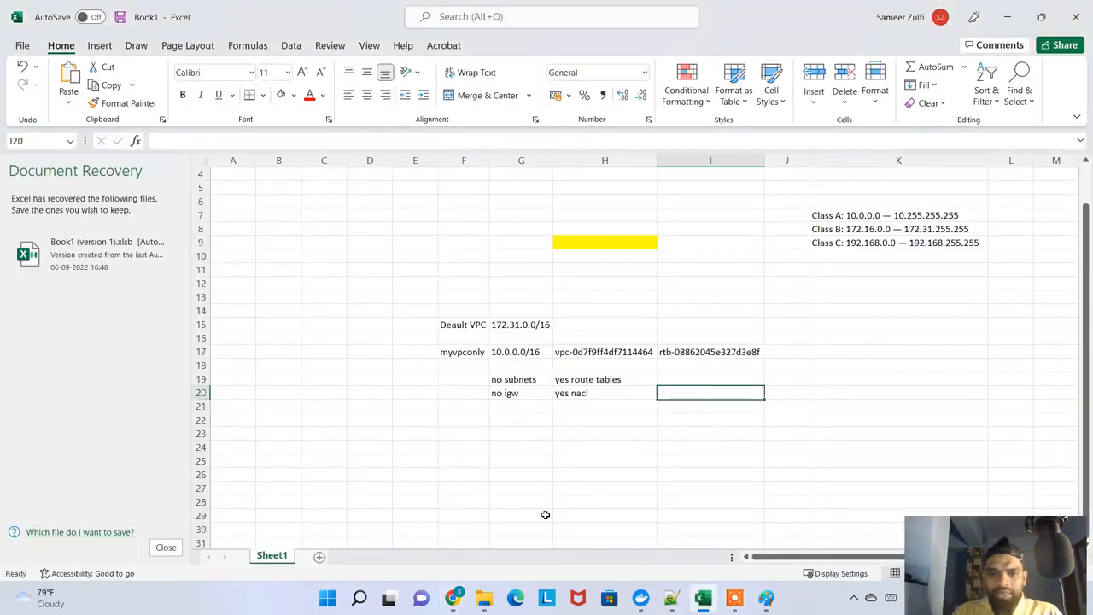
{"action": "left_click_drag", "start_coordinate": [814, 557], "coordinate": [878, 561]}
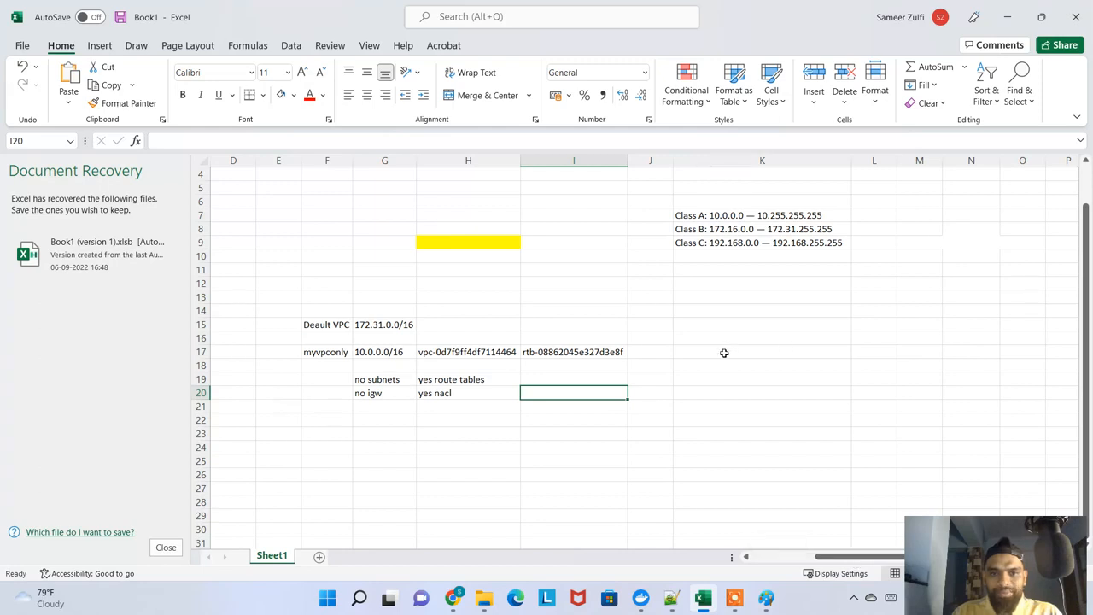
{"action": "left_click", "coordinate": [324, 423]}
{"action": "key", "text": "ctrl+v"}
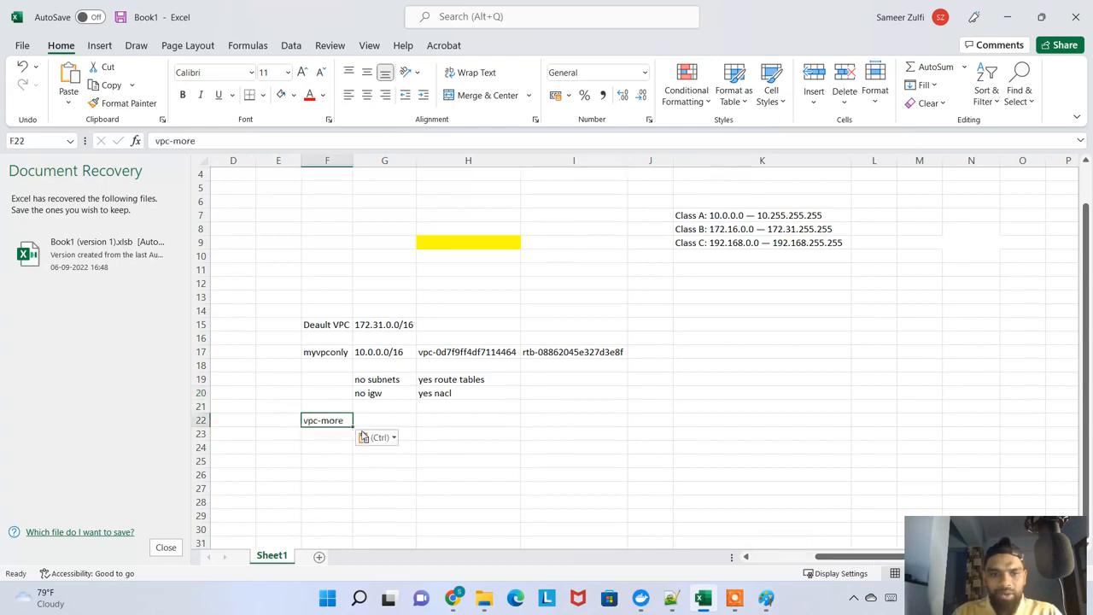
Copy the CIDR 10.0.0.0/16 from cell G17 into G22, beside the vpc-more entry
{"action": "left_click", "coordinate": [388, 425]}
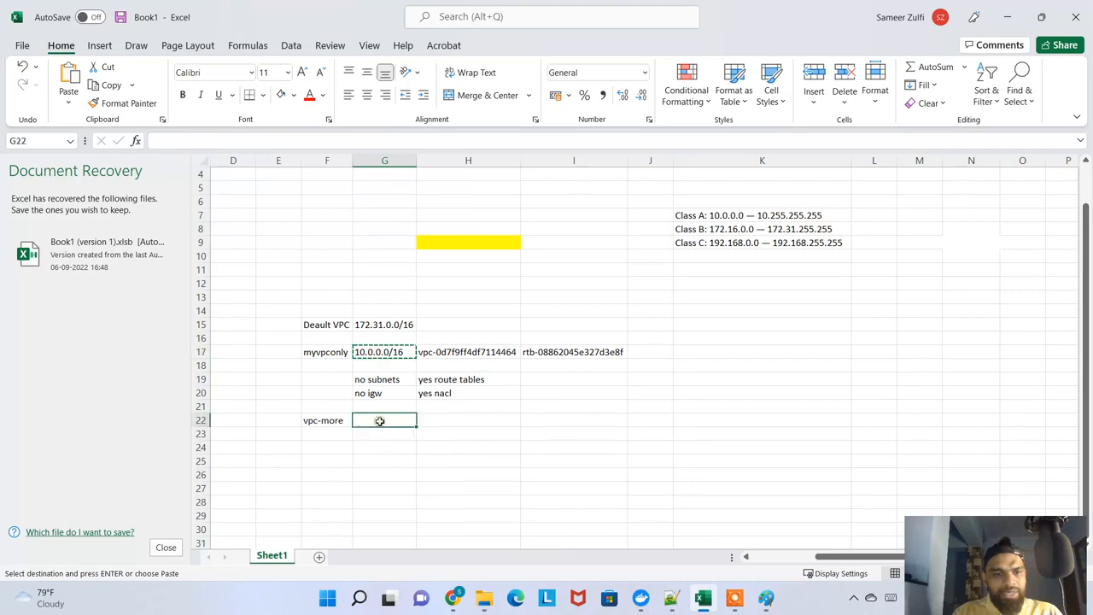
{"action": "type", "text": "10.0.0.0/16"}
{"action": "left_click", "coordinate": [493, 425]}
Return to the VPC console and review the Tenancy, Availability Zone and subnet settings of the new VPC
{"action": "key", "text": "alt+Tab"}
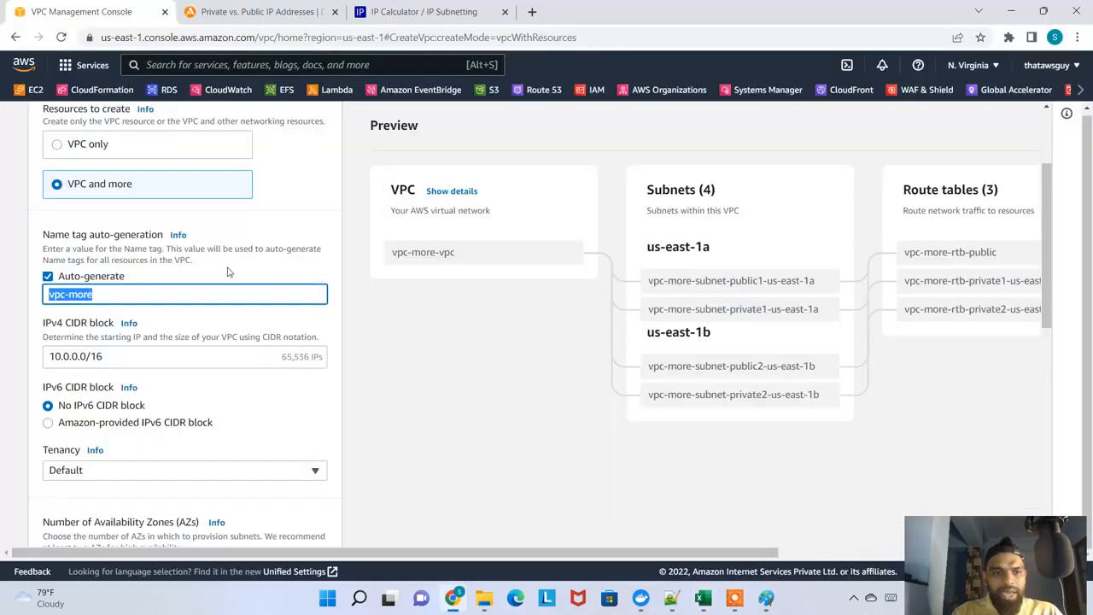
{"action": "scroll", "coordinate": [127, 379], "scroll_direction": "down", "scroll_amount": 2}
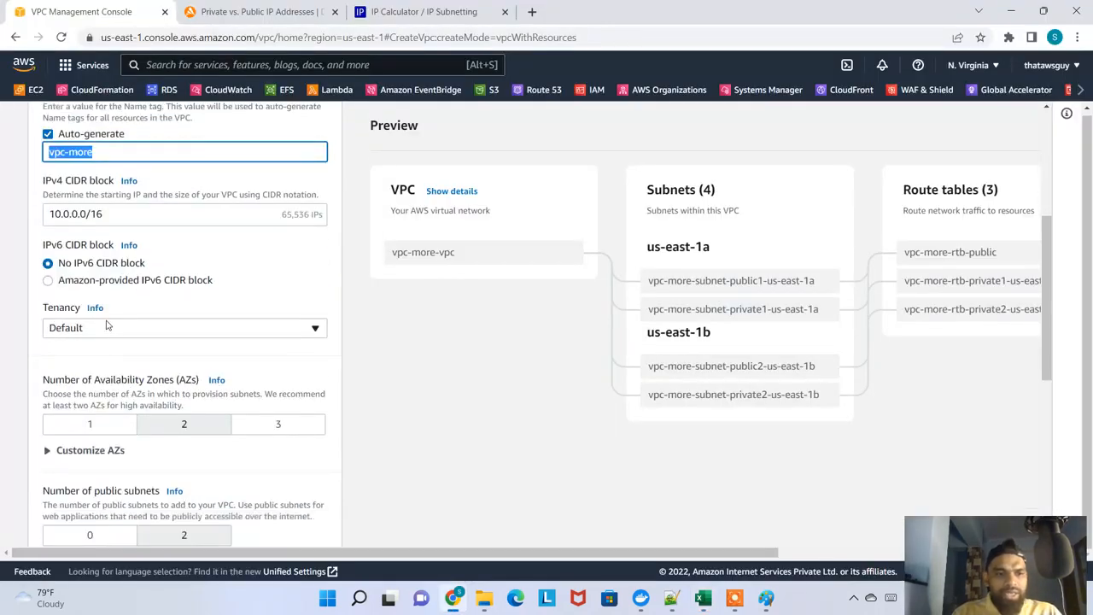
{"action": "left_click", "coordinate": [122, 331]}
{"action": "left_click", "coordinate": [124, 333]}
{"action": "scroll", "coordinate": [227, 415], "scroll_direction": "down", "scroll_amount": 4}
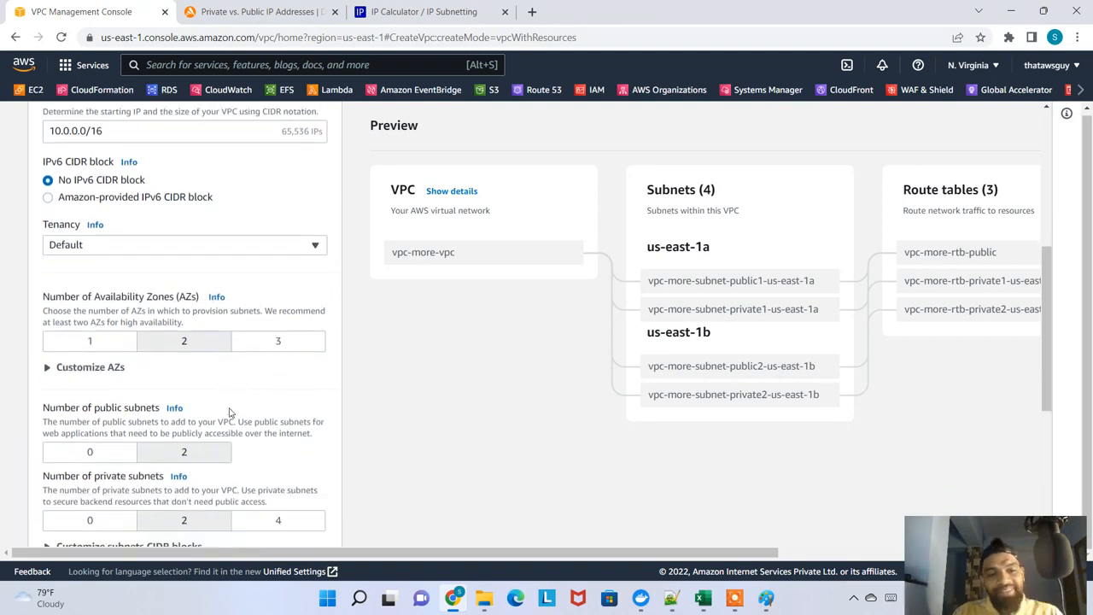
{"action": "scroll", "coordinate": [247, 389], "scroll_direction": "up", "scroll_amount": 2}
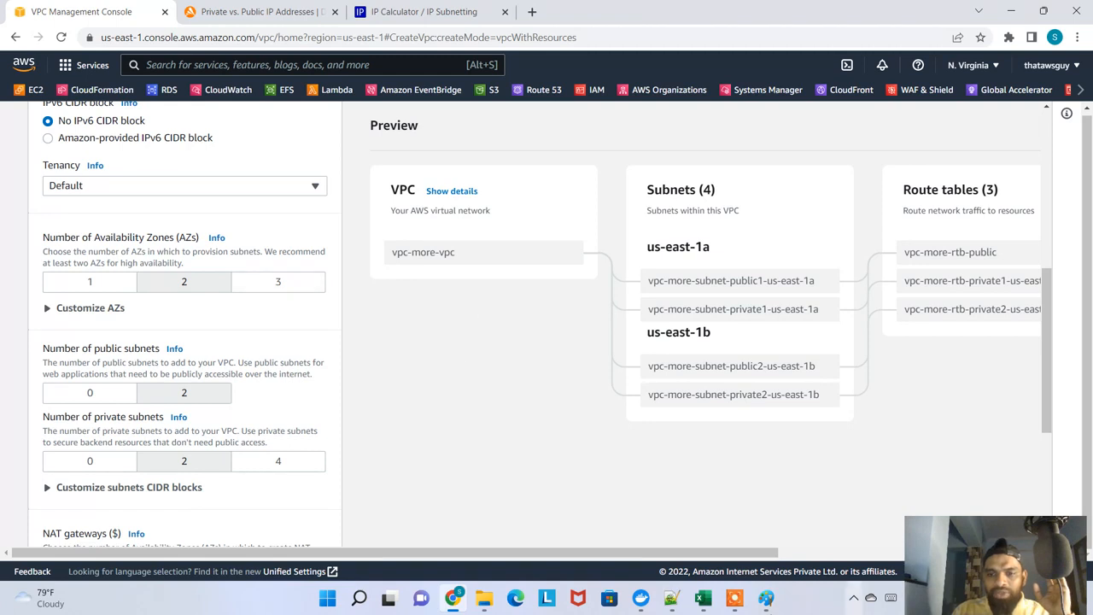
Circle the VPC settings and the preview diagram with red annotation strokes, and undo the strokes
{"action": "left_click", "coordinate": [931, 597]}
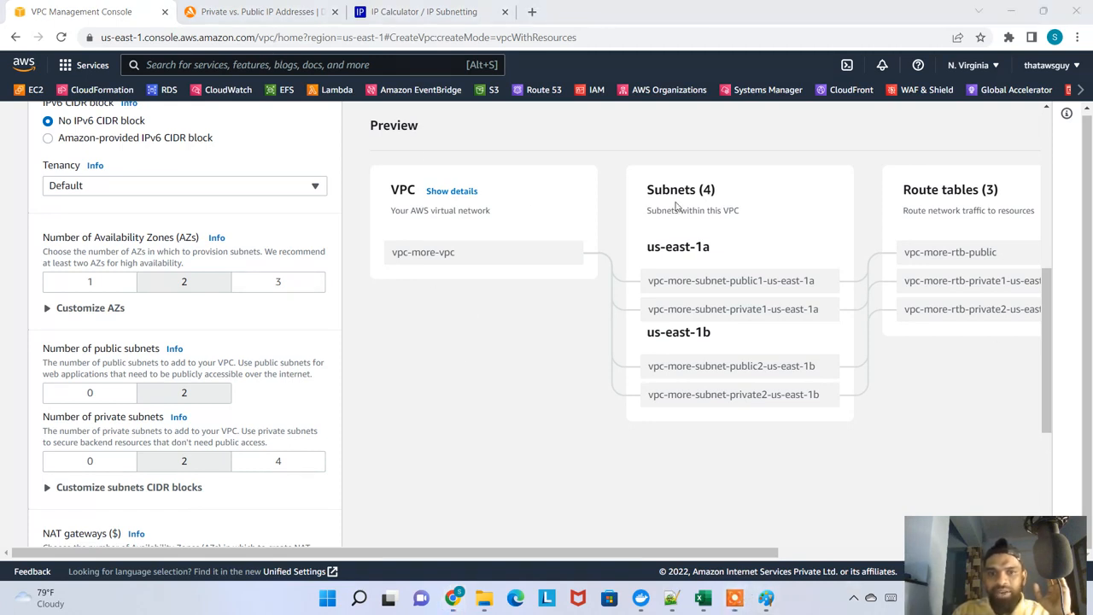
{"action": "mouse_move", "coordinate": [786, 152]}
{"action": "left_mouse_down"}
{"action": "mouse_move", "coordinate": [341, 259]}
{"action": "mouse_move", "coordinate": [908, 487]}
{"action": "mouse_move", "coordinate": [1047, 198]}
{"action": "mouse_move", "coordinate": [858, 147]}
{"action": "left_mouse_up"}
{"action": "mouse_move", "coordinate": [120, 142]}
{"action": "left_mouse_down"}
{"action": "mouse_move", "coordinate": [177, 511]}
{"action": "mouse_move", "coordinate": [205, 142]}
{"action": "mouse_move", "coordinate": [162, 121]}
{"action": "left_mouse_up"}
{"action": "mouse_move", "coordinate": [394, 269]}
{"action": "left_mouse_down"}
{"action": "mouse_move", "coordinate": [905, 275]}
{"action": "mouse_move", "coordinate": [435, 311]}
{"action": "mouse_move", "coordinate": [730, 189]}
{"action": "left_mouse_up"}
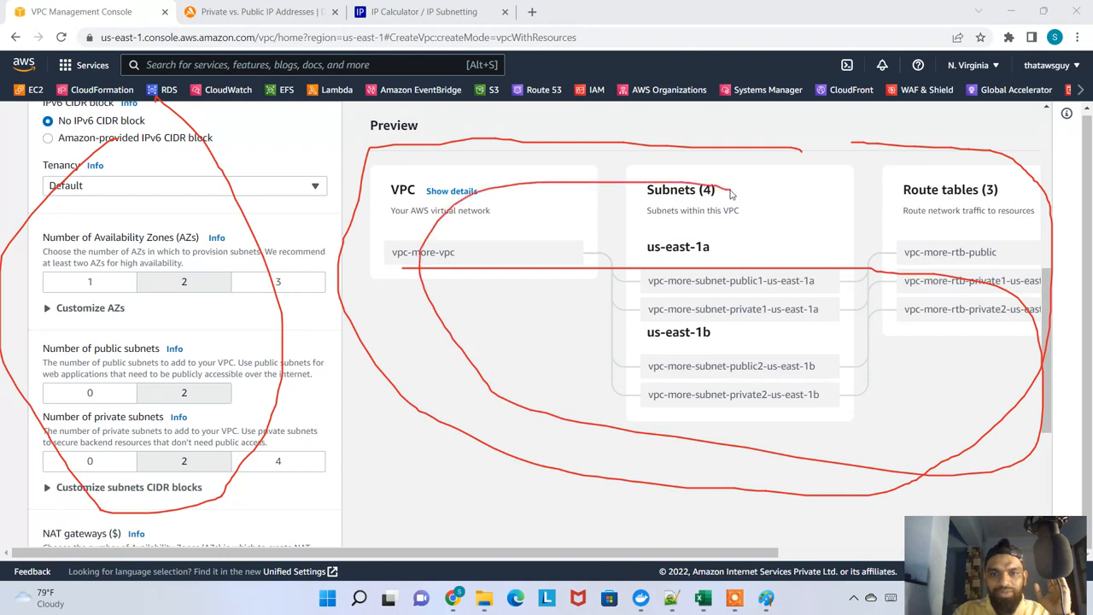
{"action": "key", "text": "ctrl+z"}
{"action": "key", "text": "ctrl+z"}
{"action": "key", "text": "ctrl+z"}
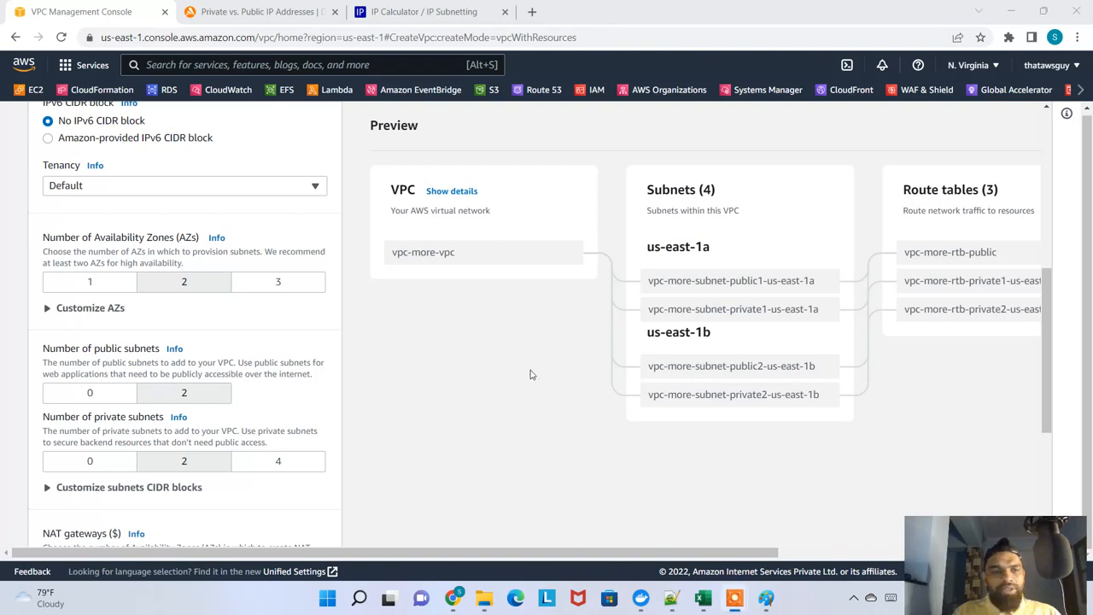
Try 3, 2 and 1 Availability Zones in turn and highlight us-east-1a in the subnet preview
{"action": "left_click", "coordinate": [251, 293]}
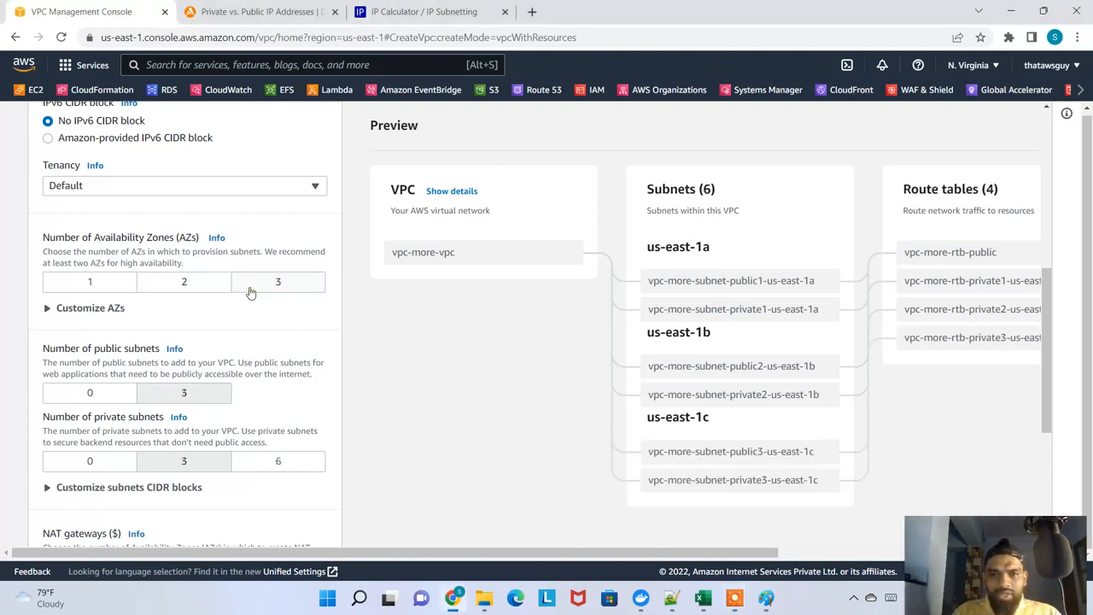
{"action": "left_click", "coordinate": [214, 291]}
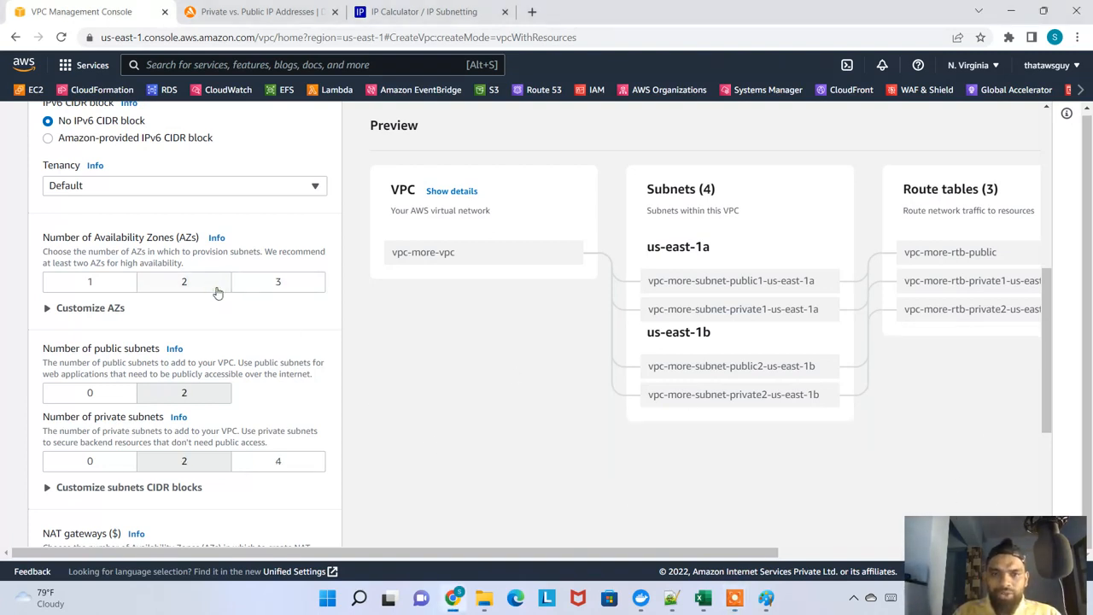
{"action": "left_click", "coordinate": [117, 293]}
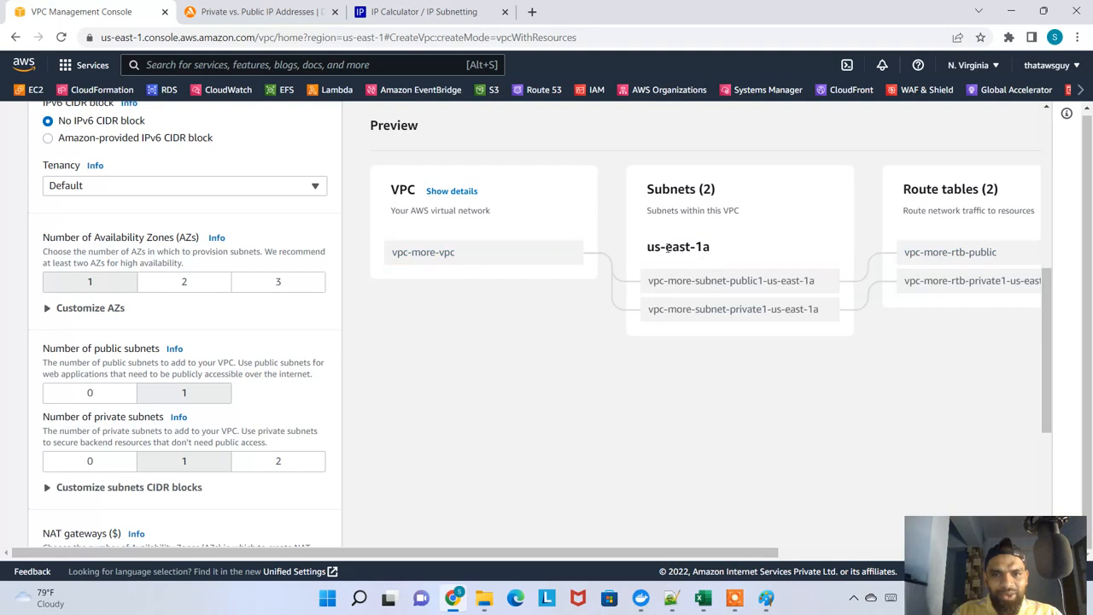
{"action": "left_click_drag", "start_coordinate": [664, 247], "coordinate": [709, 247]}
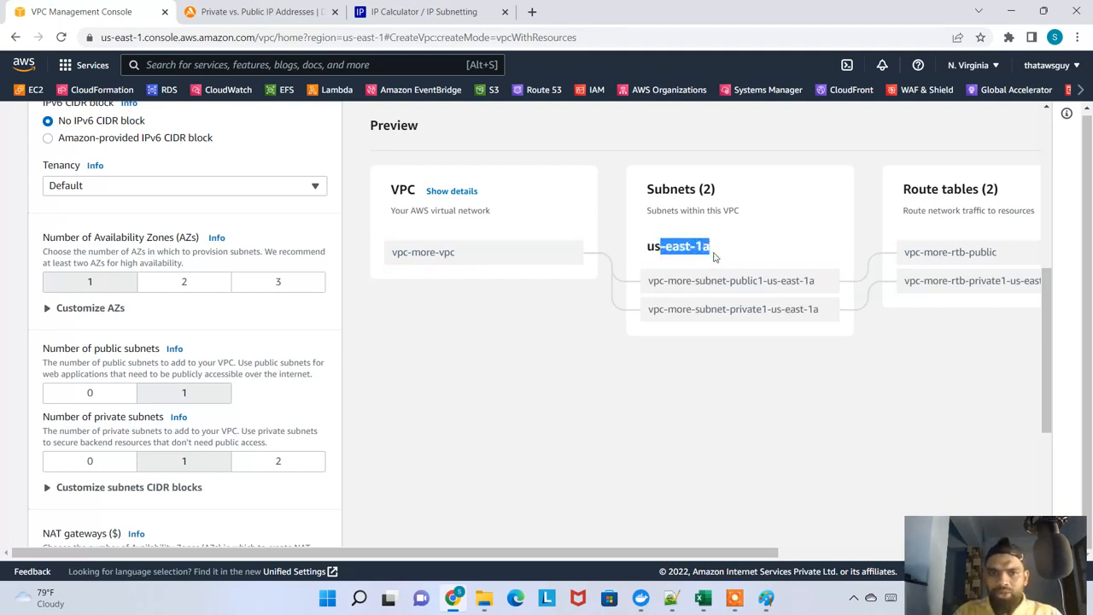
Try 2 and then 3 Availability Zones, highlighting us-east-1b and us-east-1c in the subnet preview
{"action": "left_click", "coordinate": [210, 289]}
{"action": "left_click_drag", "start_coordinate": [707, 335], "coordinate": [646, 338]}
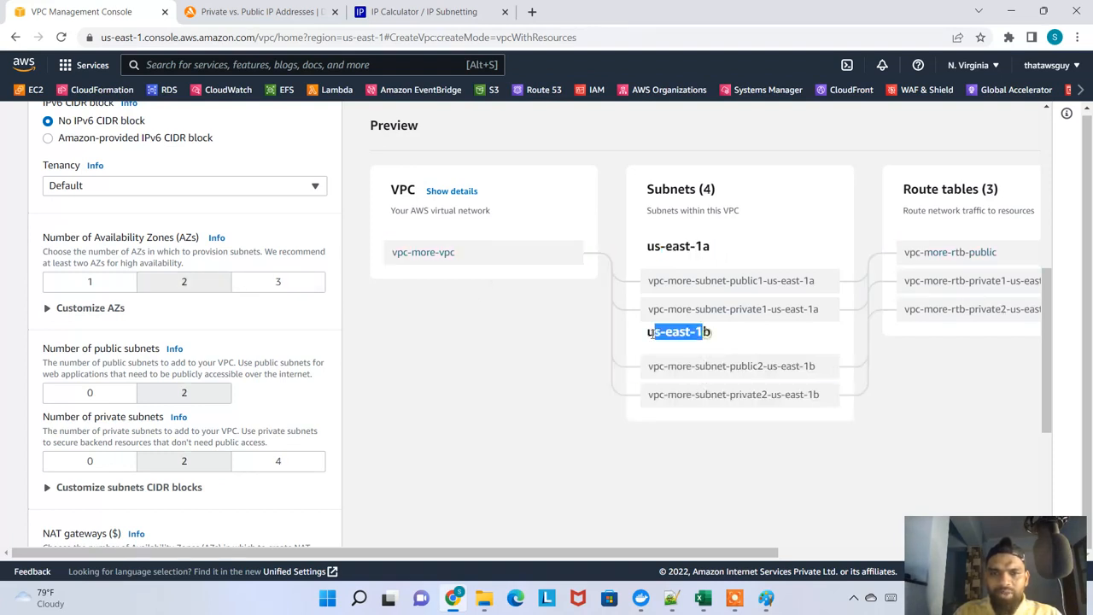
{"action": "left_click", "coordinate": [278, 286]}
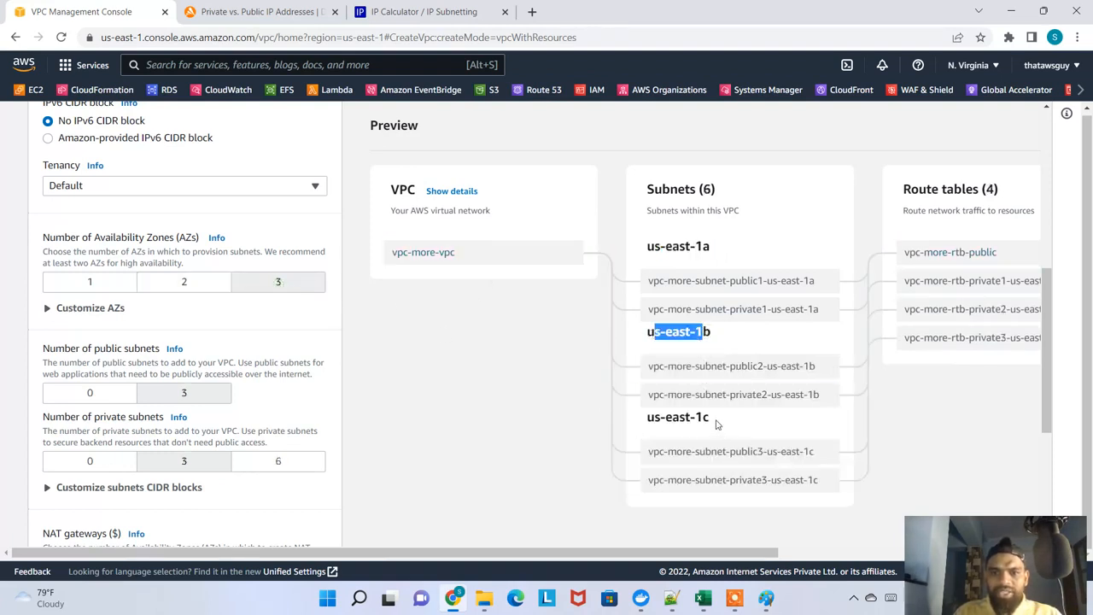
{"action": "left_click_drag", "start_coordinate": [717, 423], "coordinate": [654, 418]}
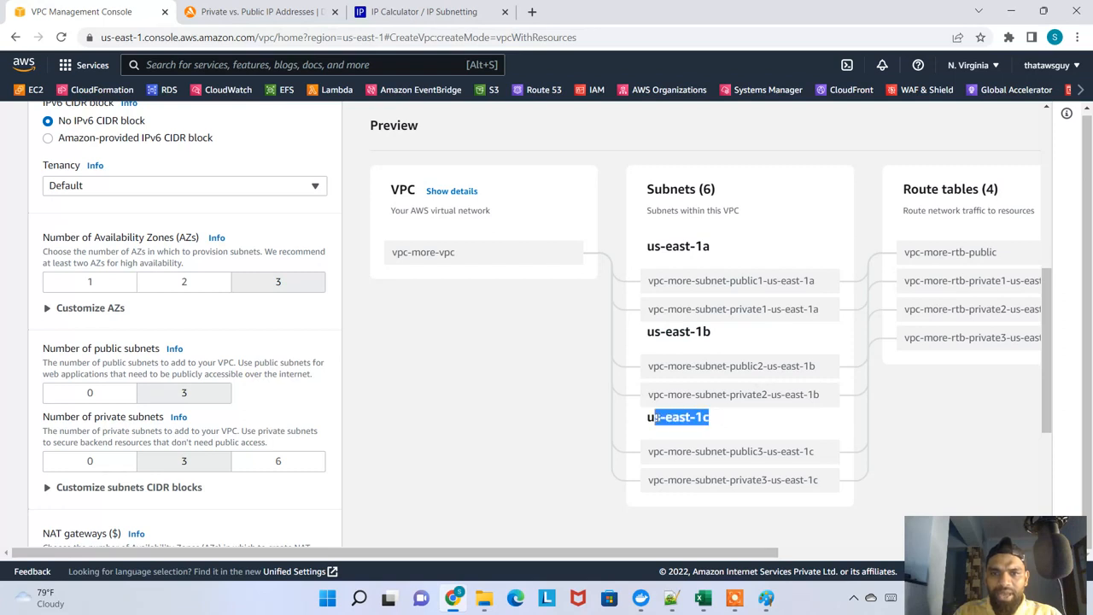
Try a single Availability Zone and examine the public and private subnets previewed under us-east-1a
{"action": "left_click", "coordinate": [118, 291]}
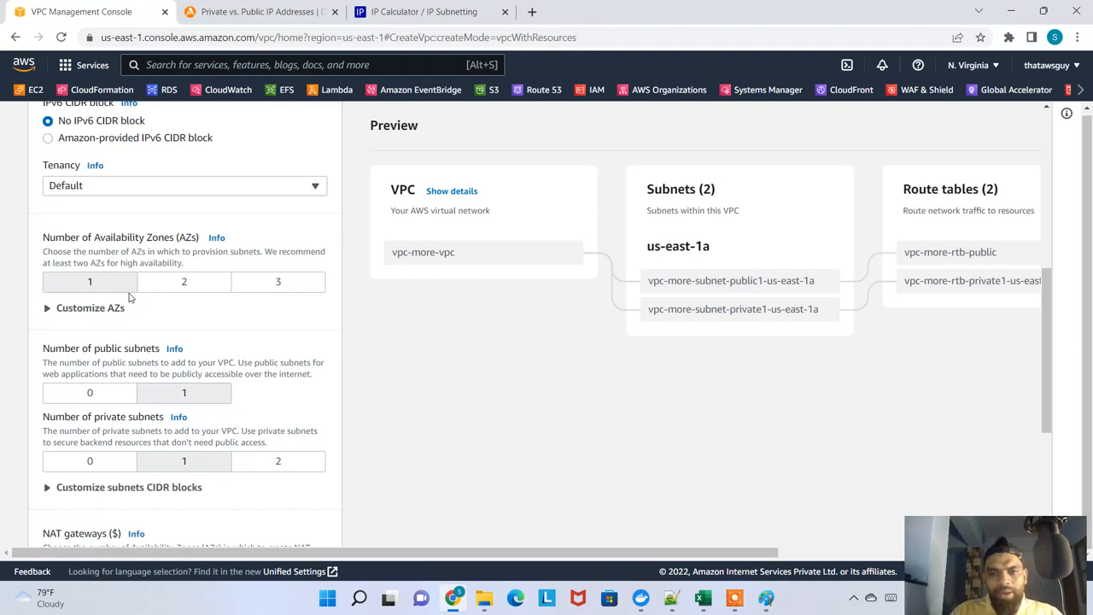
{"action": "left_click_drag", "start_coordinate": [716, 254], "coordinate": [640, 258]}
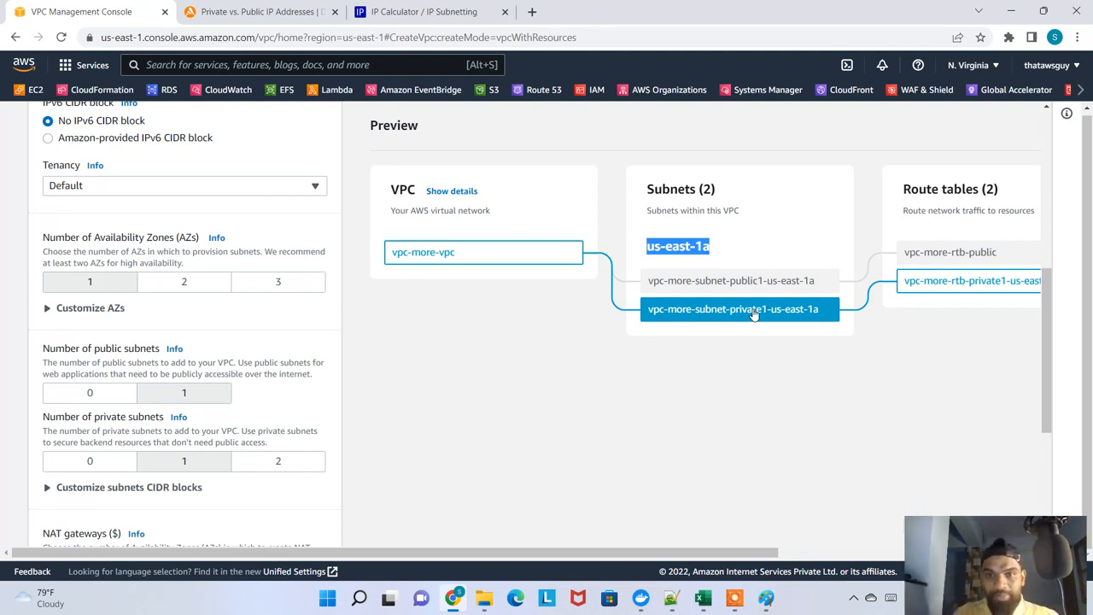
{"action": "left_click_drag", "start_coordinate": [703, 248], "coordinate": [647, 247]}
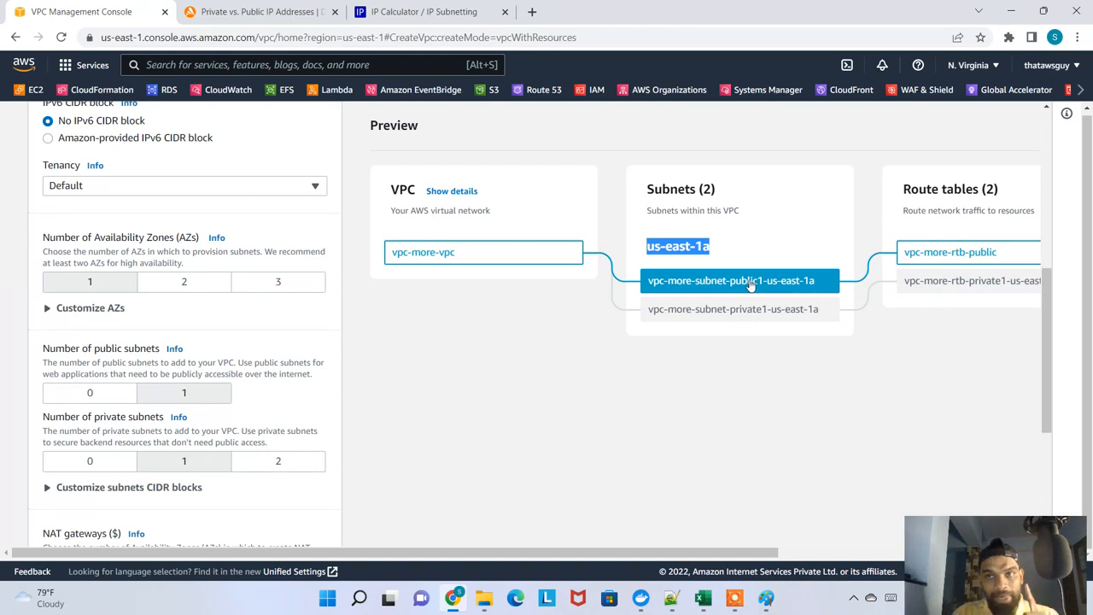
Set the number of Availability Zones to 3 and expand the Customize AZs options
{"action": "left_click", "coordinate": [196, 287]}
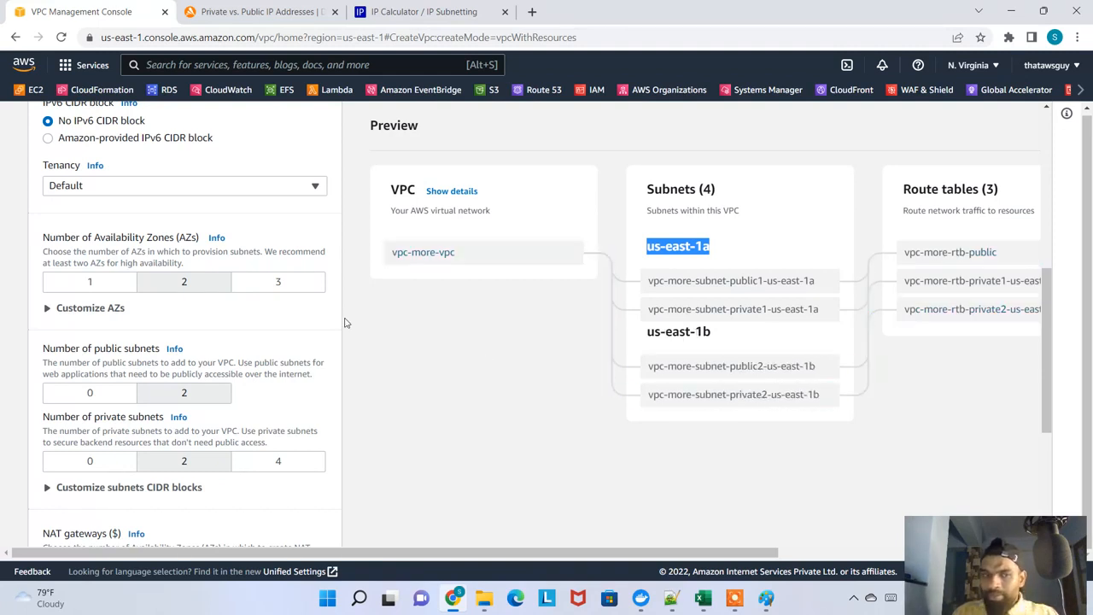
{"action": "left_click", "coordinate": [289, 282]}
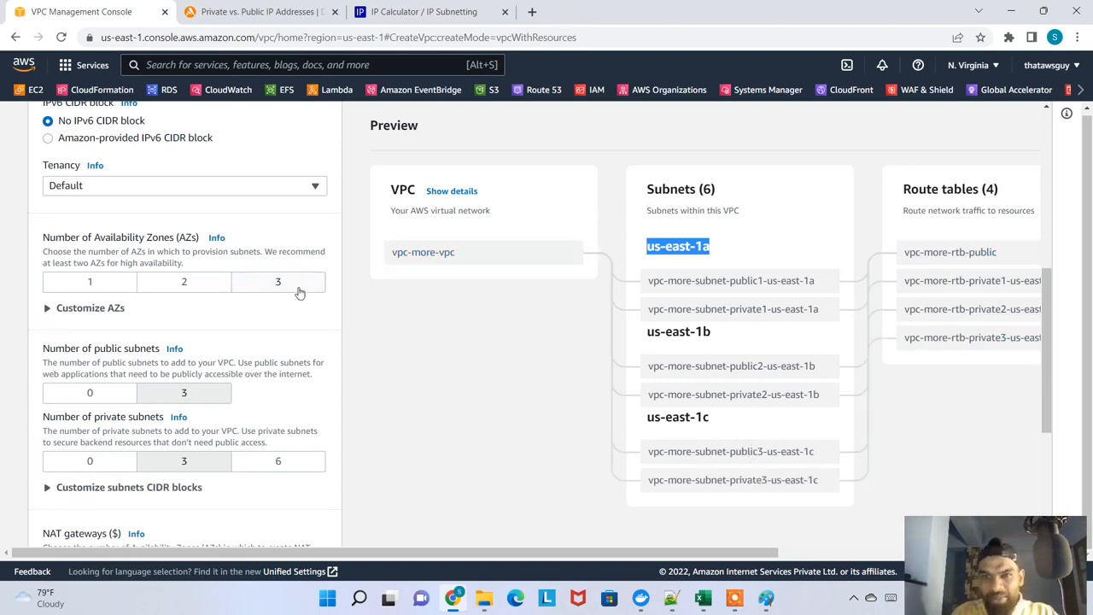
{"action": "left_click", "coordinate": [101, 308]}
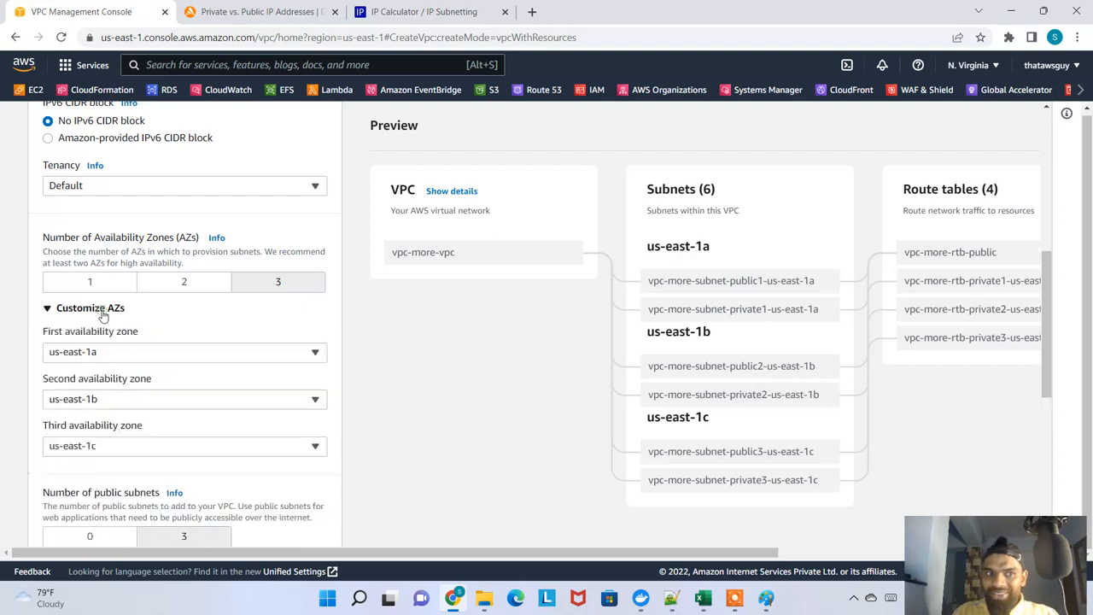
{"action": "scroll", "coordinate": [154, 435], "scroll_direction": "down", "scroll_amount": 2}
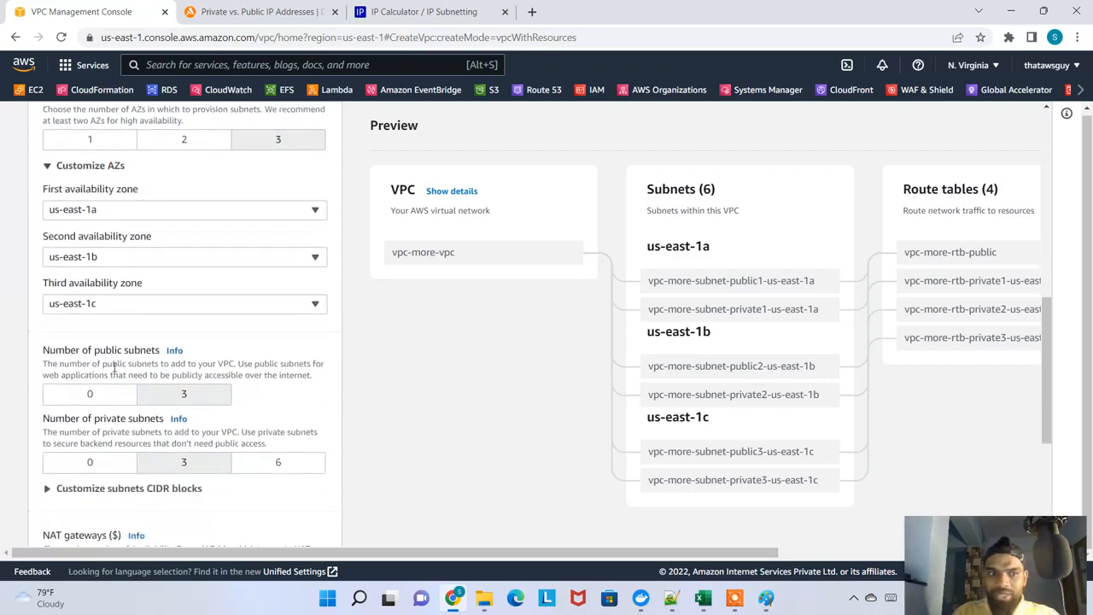
Examine the subnet count, NAT gateway, VPC endpoint and DNS settings, collapsing the Customize AZs options along the way
{"action": "scroll", "coordinate": [171, 410], "scroll_direction": "down", "scroll_amount": 1}
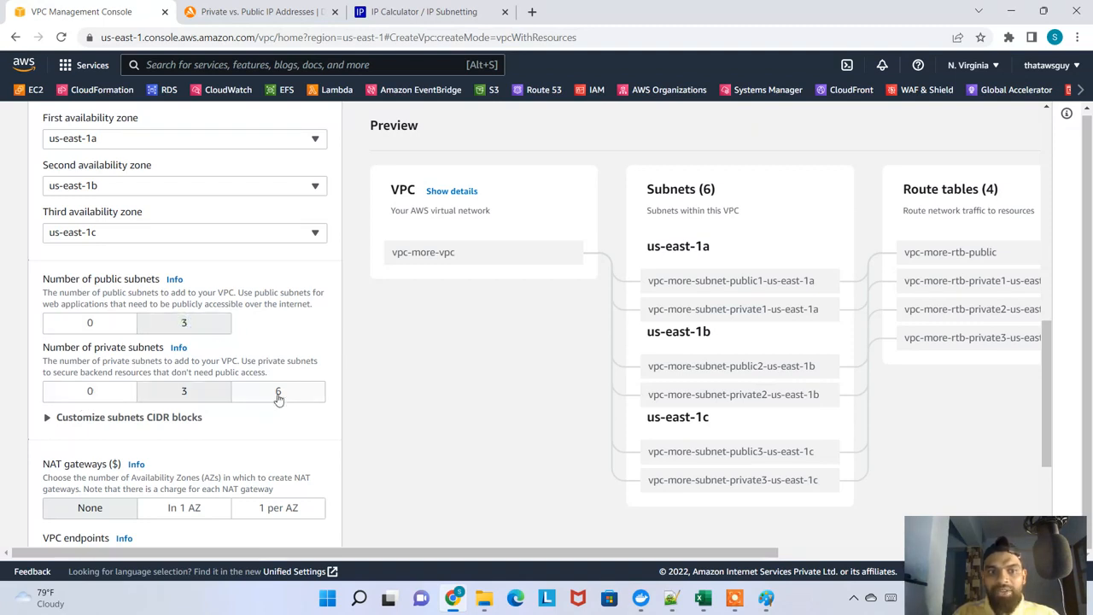
{"action": "scroll", "coordinate": [214, 380], "scroll_direction": "down", "scroll_amount": 3}
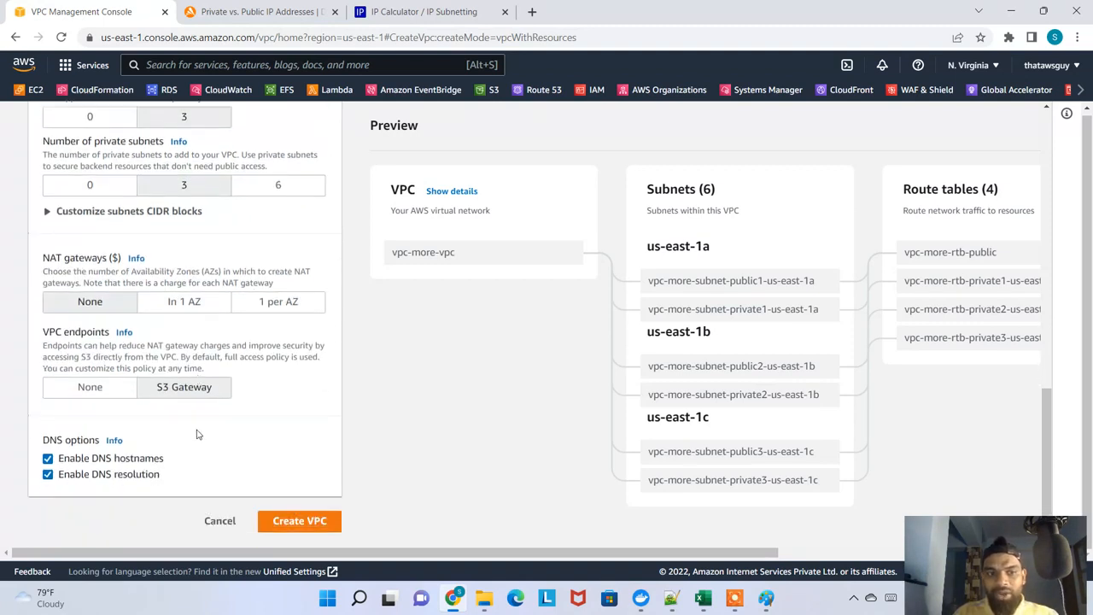
{"action": "scroll", "coordinate": [188, 427], "scroll_direction": "up", "scroll_amount": 4}
{"action": "scroll", "coordinate": [181, 424], "scroll_direction": "up", "scroll_amount": 2}
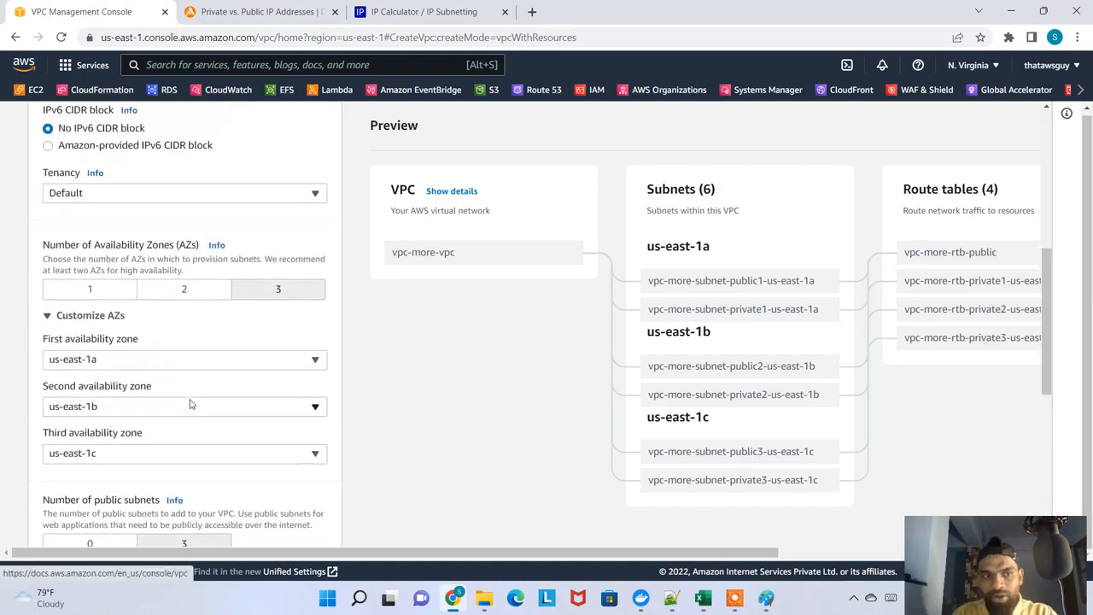
{"action": "left_click", "coordinate": [103, 318]}
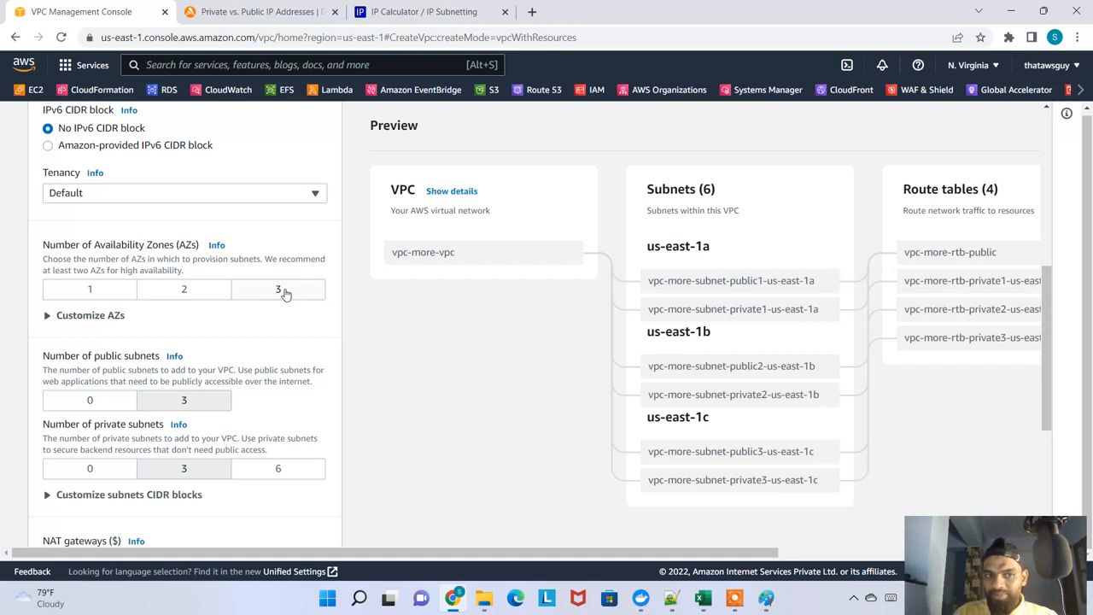
{"action": "scroll", "coordinate": [235, 290], "scroll_direction": "down", "scroll_amount": 1}
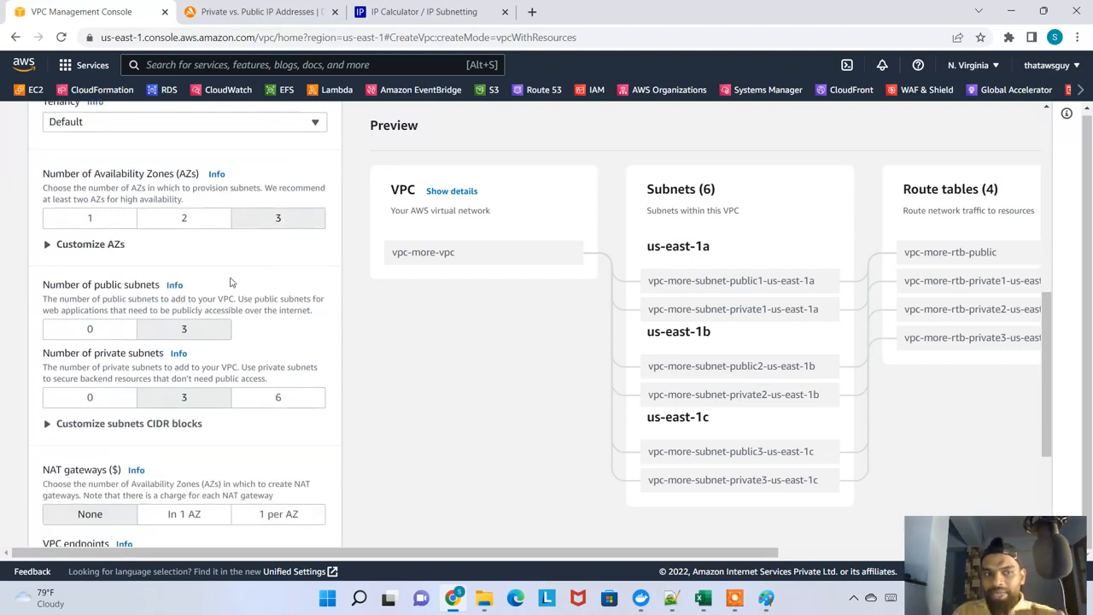
{"action": "scroll", "coordinate": [101, 346], "scroll_direction": "down", "scroll_amount": 1}
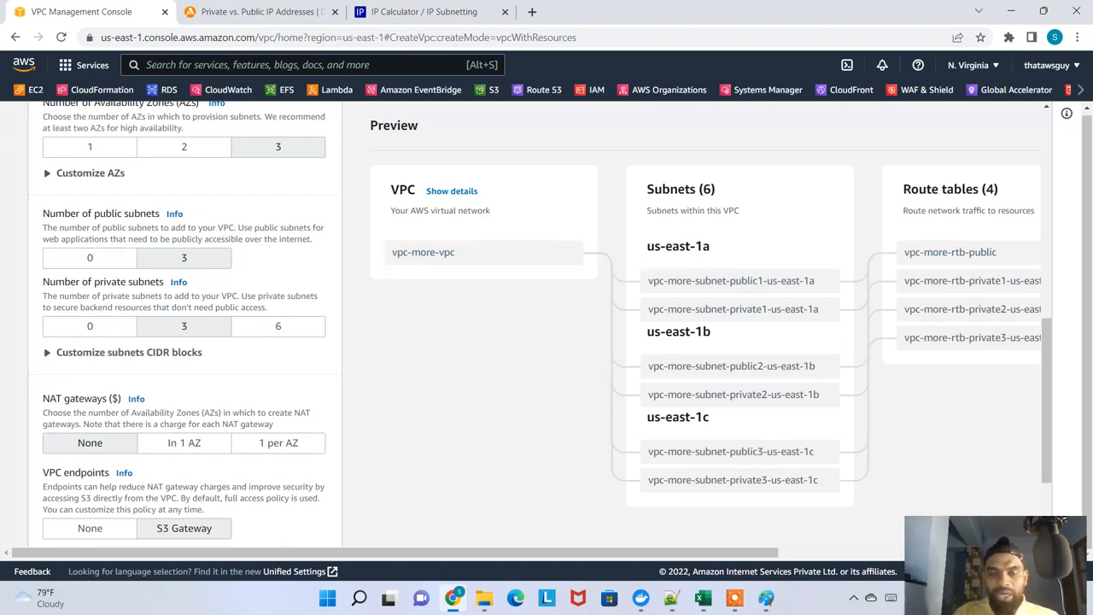
{"action": "scroll", "coordinate": [171, 386], "scroll_direction": "up", "scroll_amount": 3}
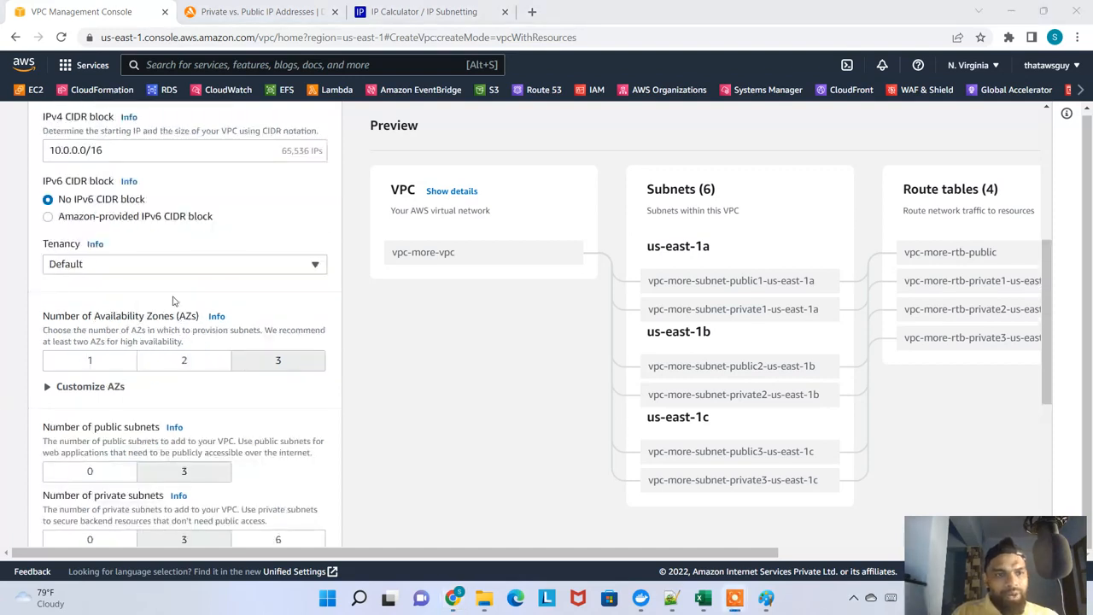
{"action": "left_click", "coordinate": [161, 266]}
{"action": "left_click", "coordinate": [158, 266]}
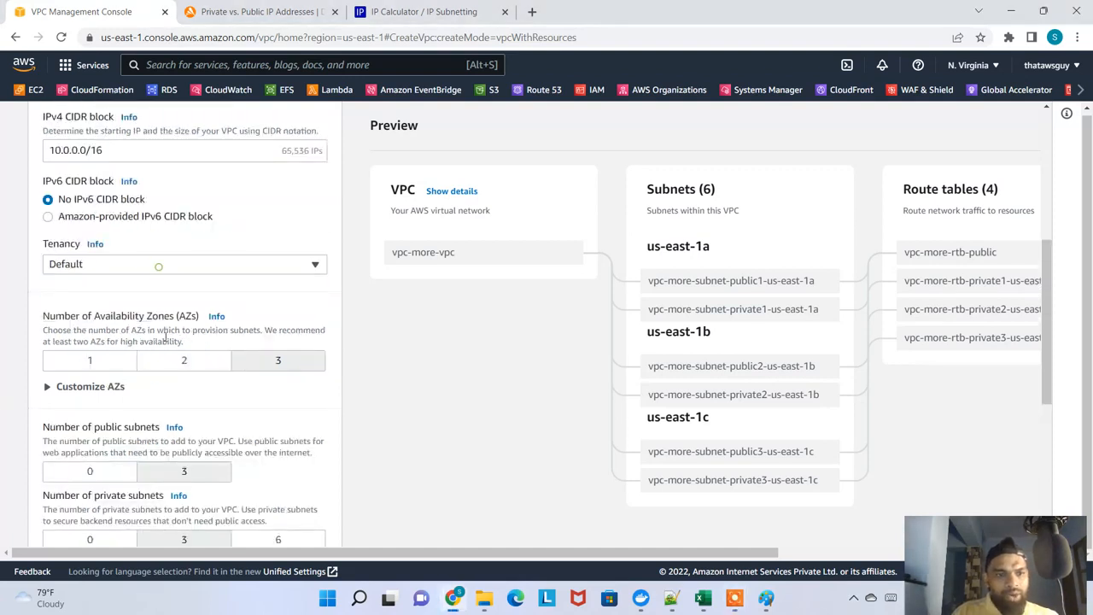
Expand Customize AZs and try us-east-1d, us-east-1f and us-east-1e as the first, second and third availability zones
{"action": "left_click", "coordinate": [90, 386]}
{"action": "scroll", "coordinate": [132, 386], "scroll_direction": "down", "scroll_amount": 2}
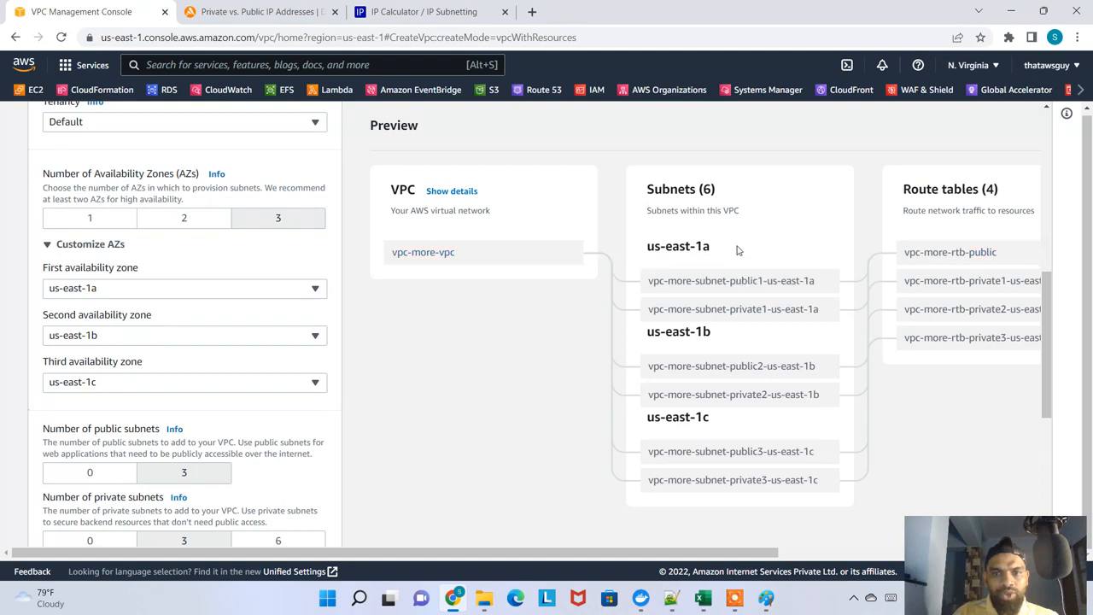
{"action": "left_click", "coordinate": [209, 287]}
{"action": "left_click", "coordinate": [123, 369]}
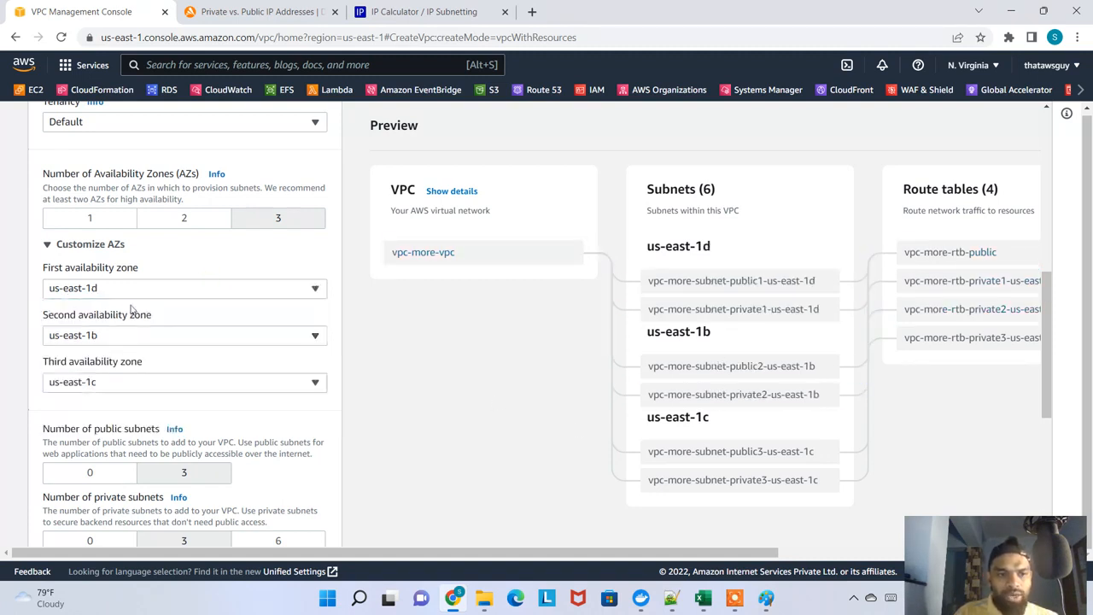
{"action": "left_click", "coordinate": [142, 337]}
{"action": "left_click", "coordinate": [110, 466]}
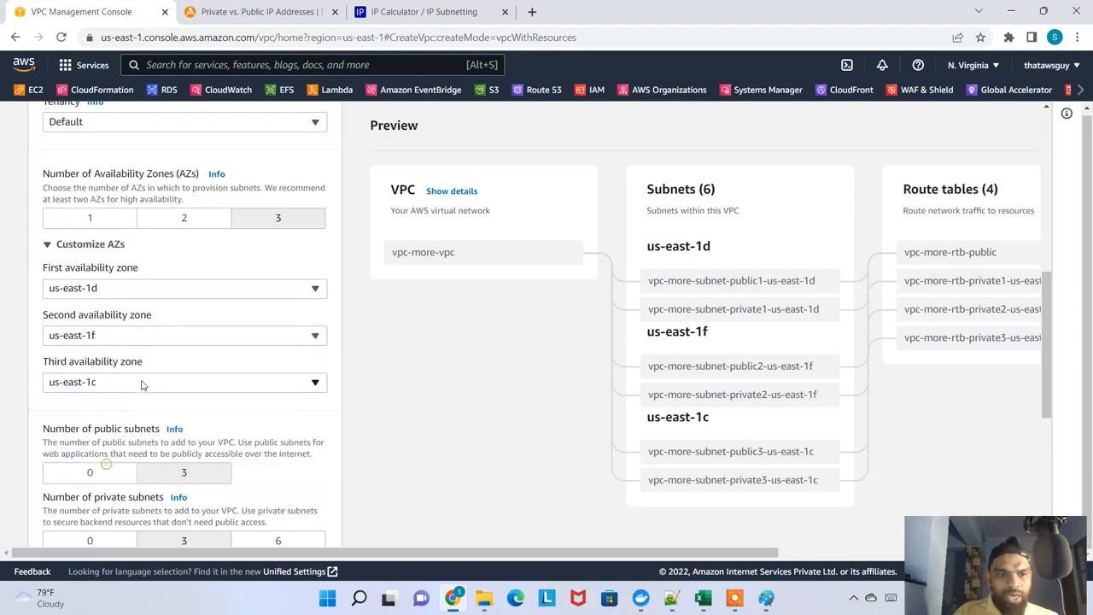
{"action": "left_click", "coordinate": [141, 381]}
{"action": "left_click", "coordinate": [110, 337]}
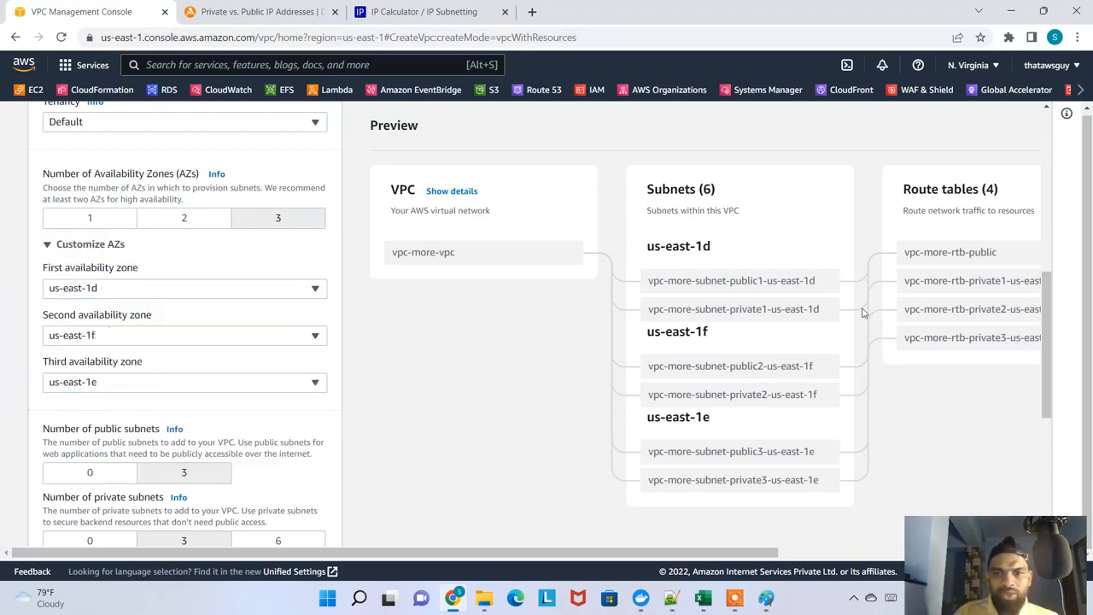
{"action": "scroll", "coordinate": [747, 236], "scroll_direction": "down", "scroll_amount": 3}
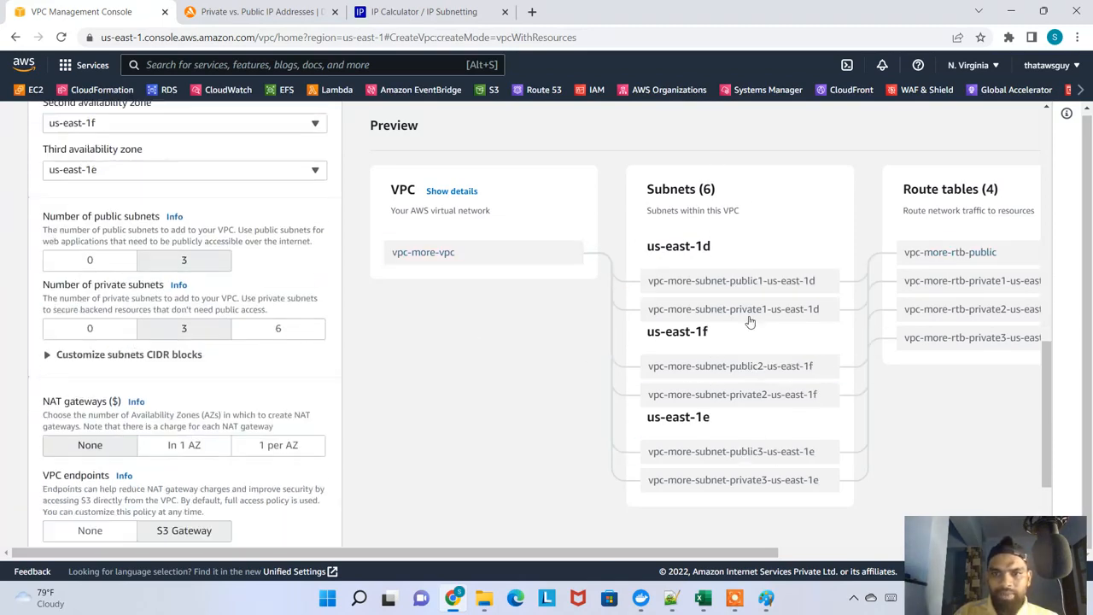
{"action": "scroll", "coordinate": [755, 415], "scroll_direction": "up", "scroll_amount": 2}
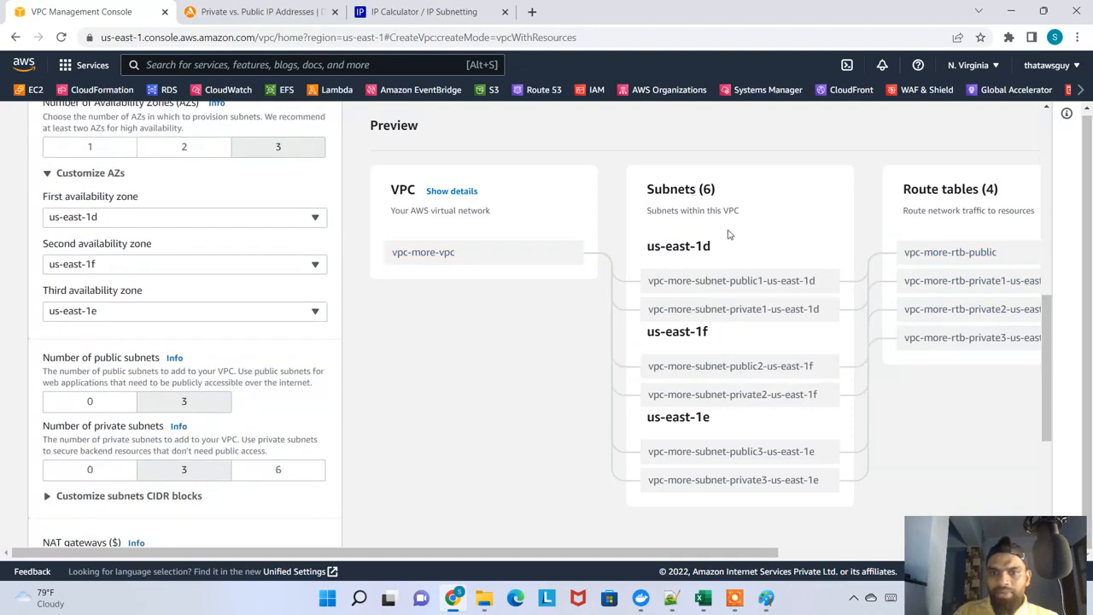
{"action": "scroll", "coordinate": [728, 234], "scroll_direction": "down", "scroll_amount": 3}
{"action": "scroll", "coordinate": [171, 281], "scroll_direction": "up", "scroll_amount": 3}
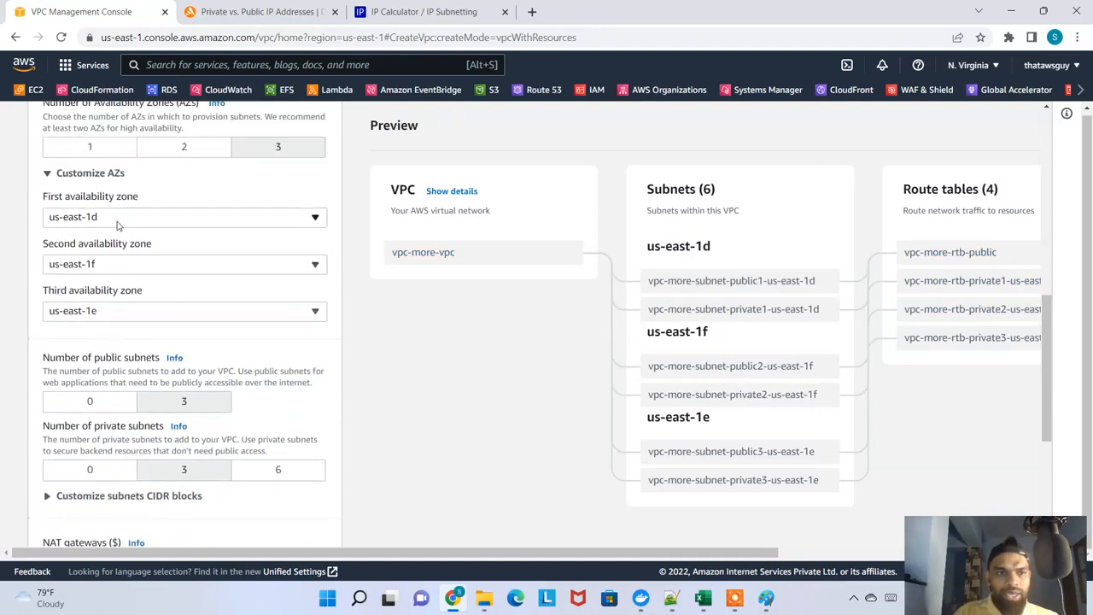
Set the first, second and third availability zones to us-east-1a, us-east-1b and us-east-1c, and collapse Customize AZs
{"action": "left_click", "coordinate": [118, 220]}
{"action": "left_click", "coordinate": [115, 238]}
{"action": "left_click", "coordinate": [128, 260]}
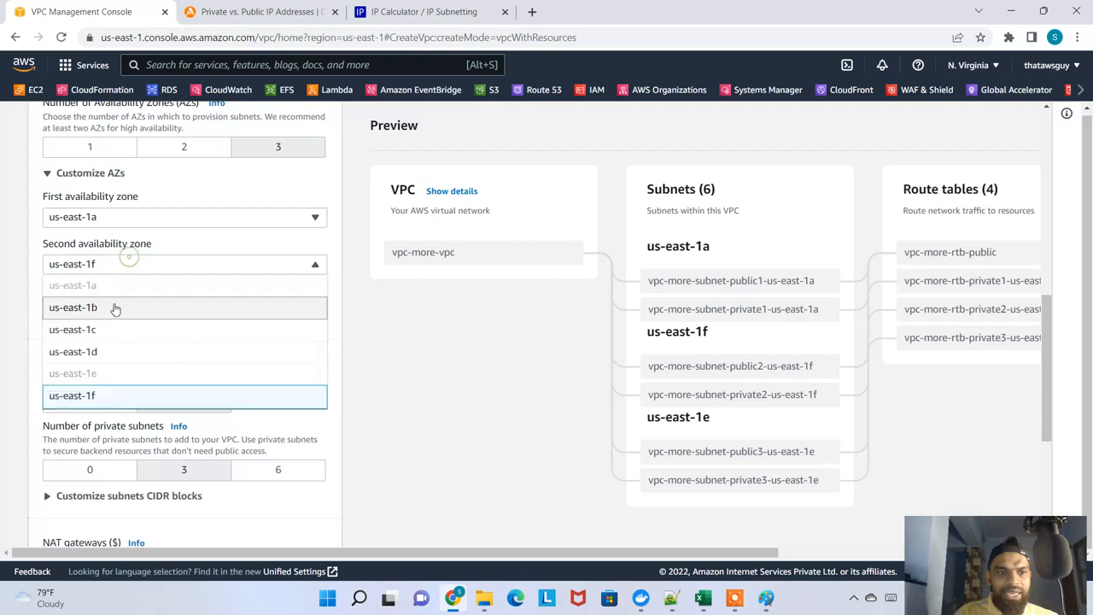
{"action": "left_click", "coordinate": [116, 307]}
{"action": "left_click", "coordinate": [132, 313]}
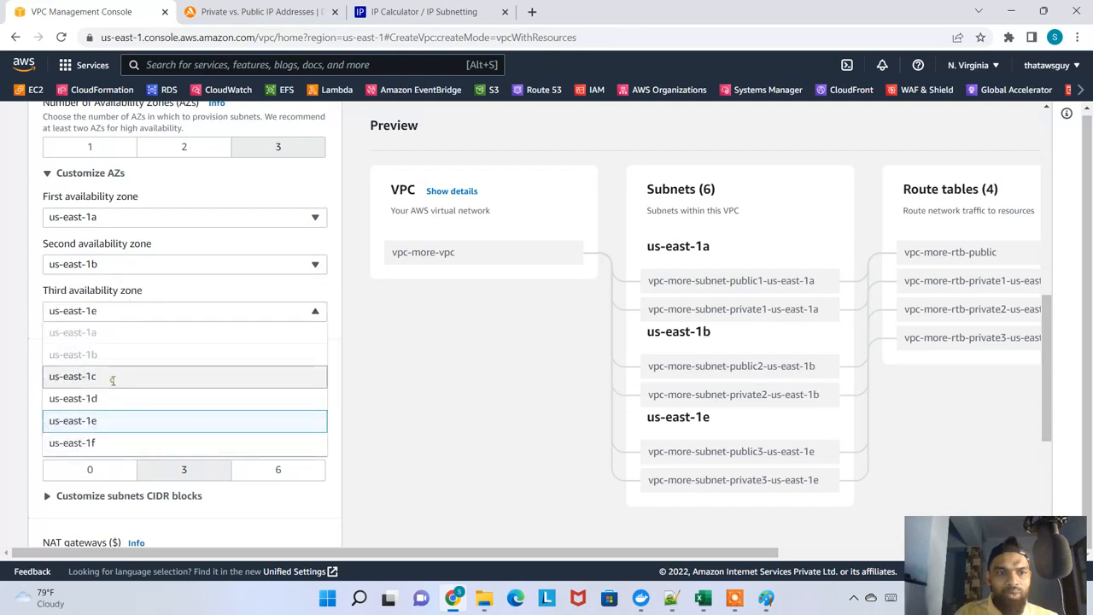
{"action": "left_click", "coordinate": [111, 378]}
{"action": "scroll", "coordinate": [100, 243], "scroll_direction": "up", "scroll_amount": 1}
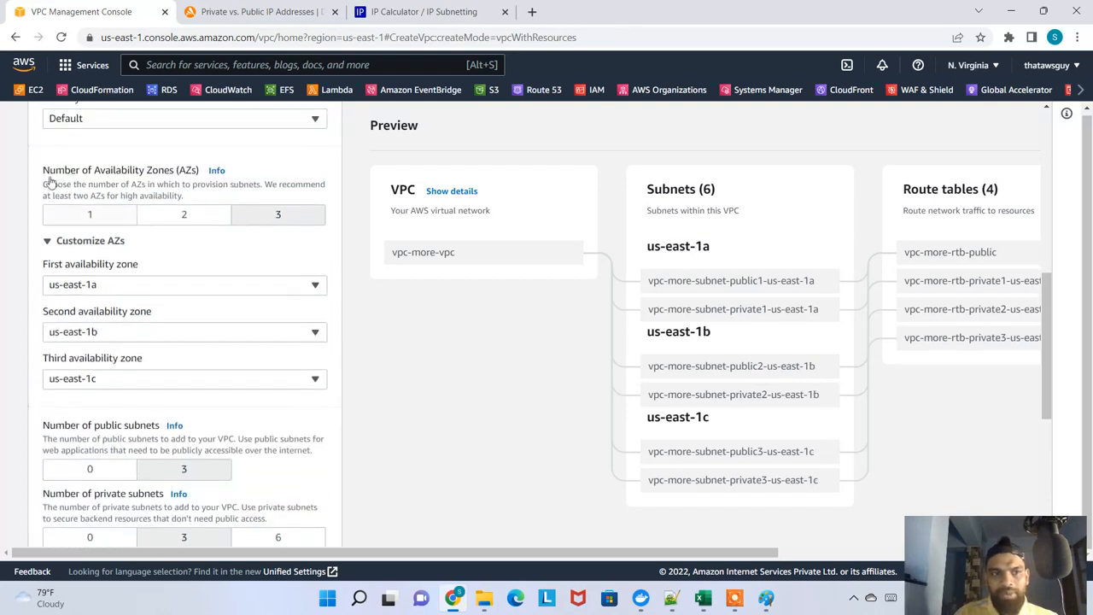
{"action": "left_click", "coordinate": [48, 245]}
Try 0 public subnets and return the number of public subnets to 3
{"action": "scroll", "coordinate": [128, 299], "scroll_direction": "down", "scroll_amount": 1}
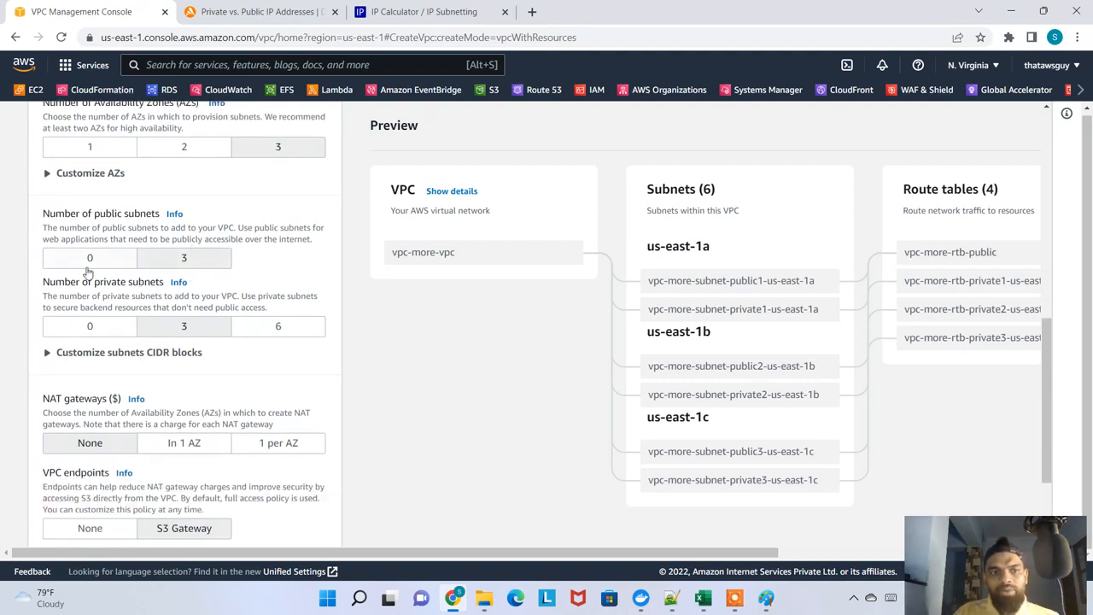
{"action": "left_click", "coordinate": [108, 262]}
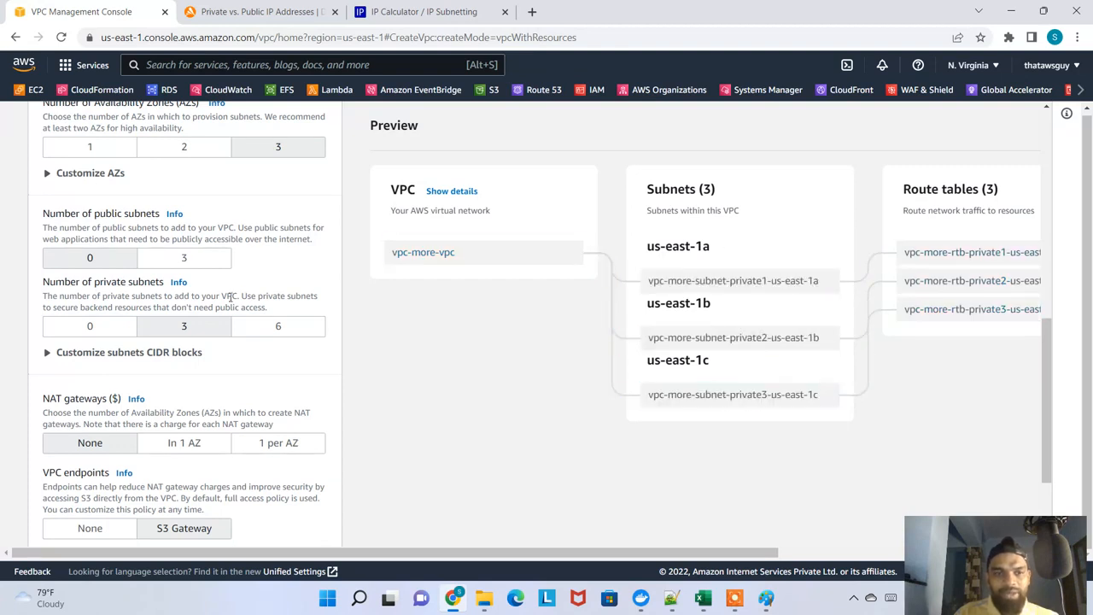
{"action": "left_click", "coordinate": [193, 261]}
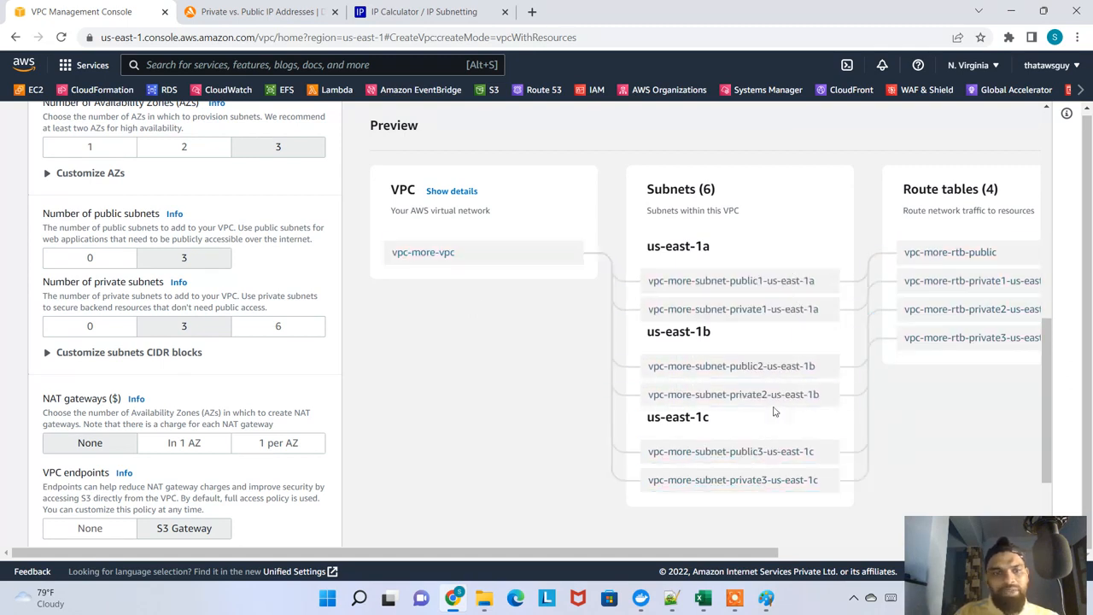
Try 0, 3 and 6 private subnets in turn and return the number of private subnets to 3
{"action": "left_click", "coordinate": [101, 332]}
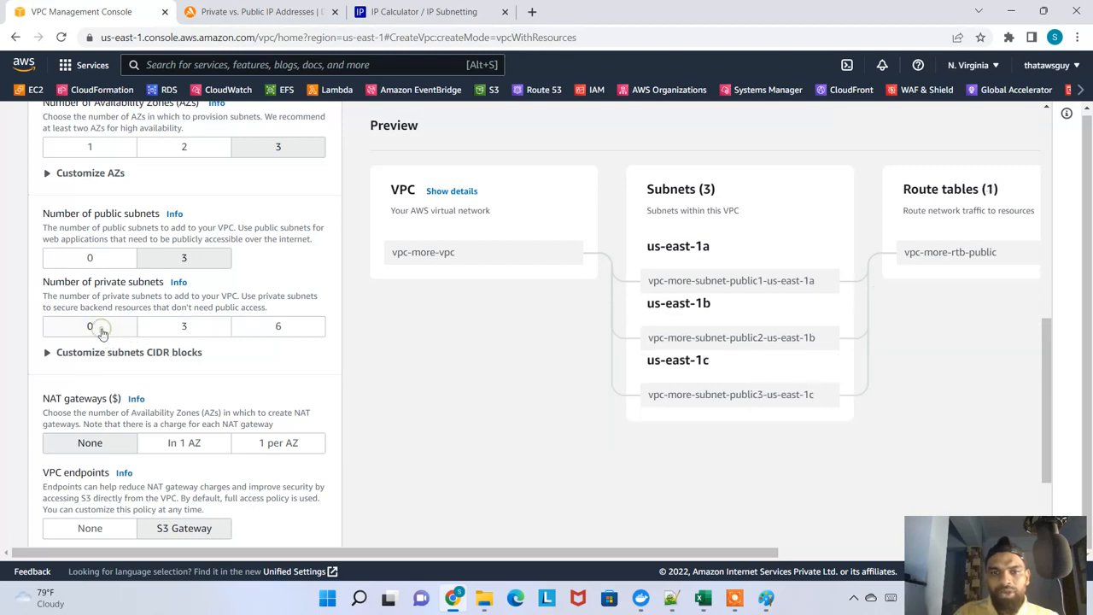
{"action": "left_click", "coordinate": [187, 331]}
{"action": "left_click", "coordinate": [274, 327]}
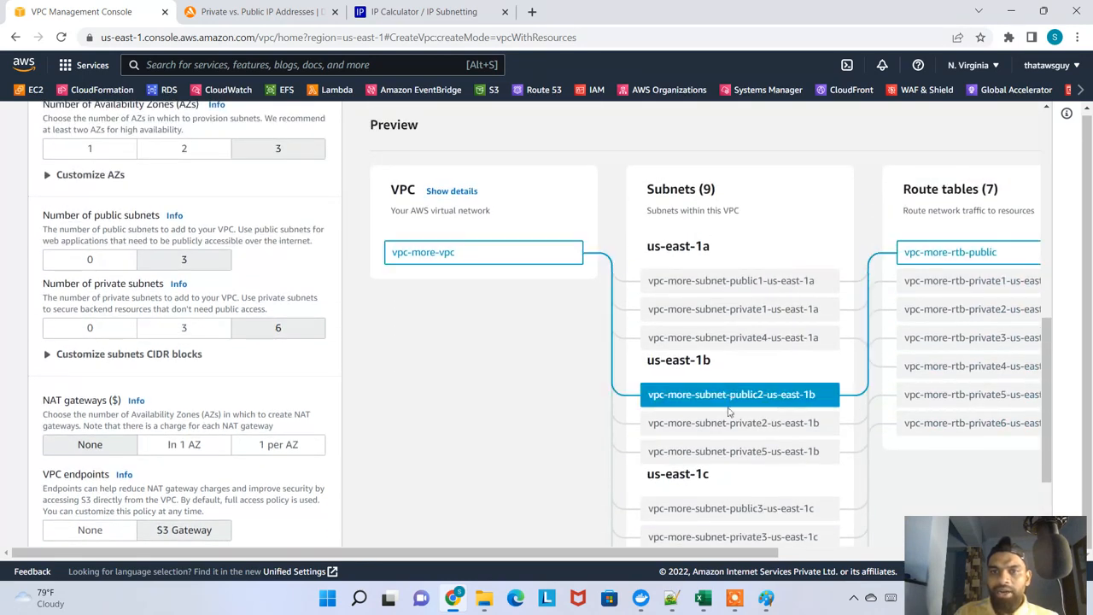
{"action": "left_click", "coordinate": [229, 335]}
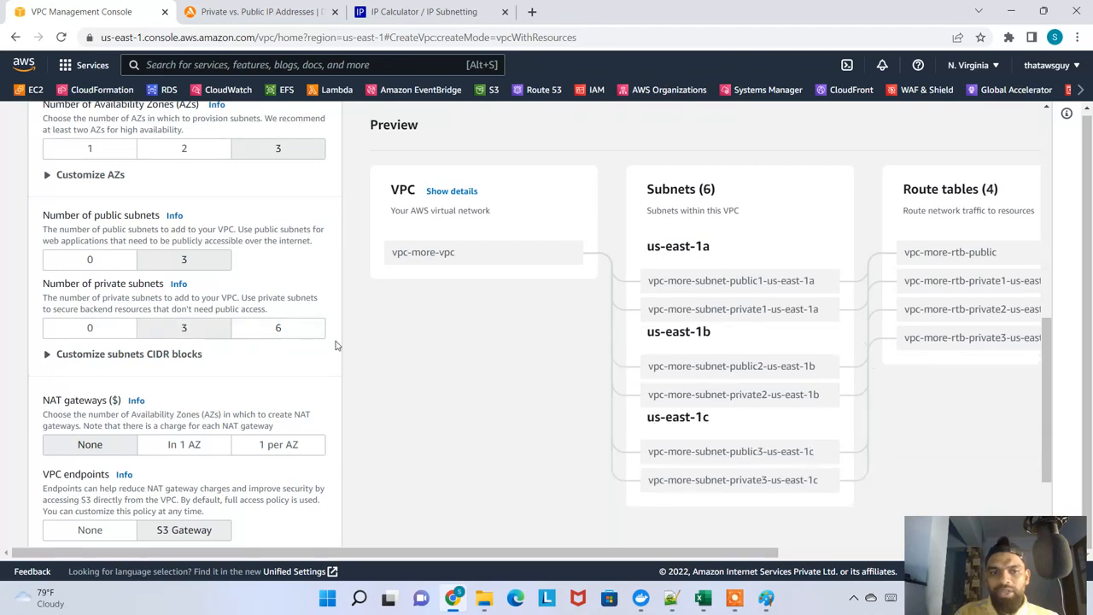
Expand Customize subnets CIDR blocks and highlight the public subnet ranges for us-east-1a and us-east-1b
{"action": "scroll", "coordinate": [179, 285], "scroll_direction": "up", "scroll_amount": 2}
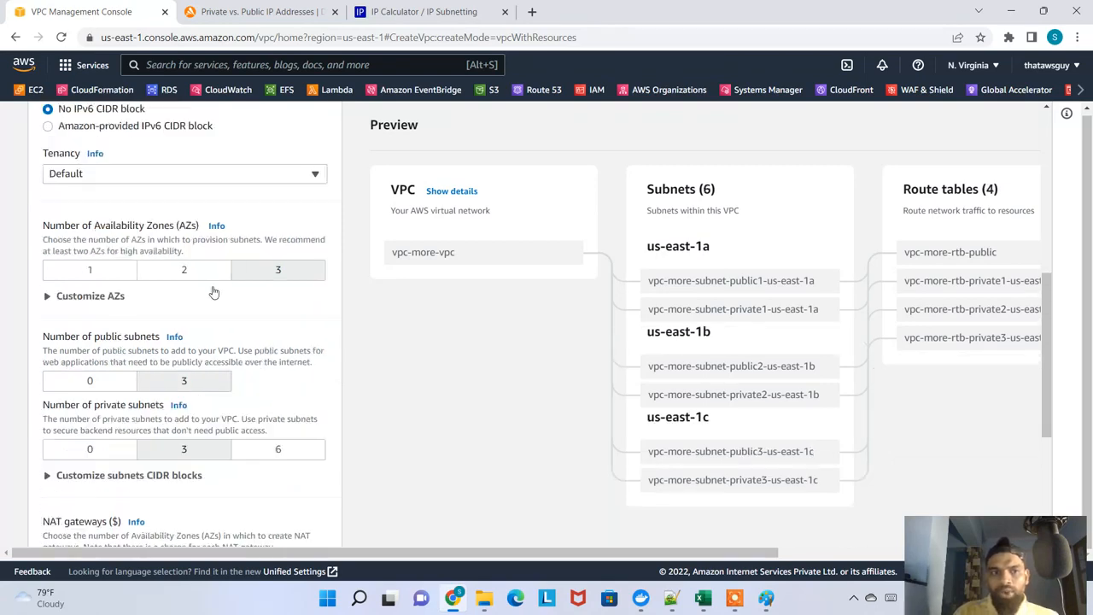
{"action": "scroll", "coordinate": [176, 327], "scroll_direction": "down", "scroll_amount": 1}
{"action": "scroll", "coordinate": [128, 367], "scroll_direction": "down", "scroll_amount": 3}
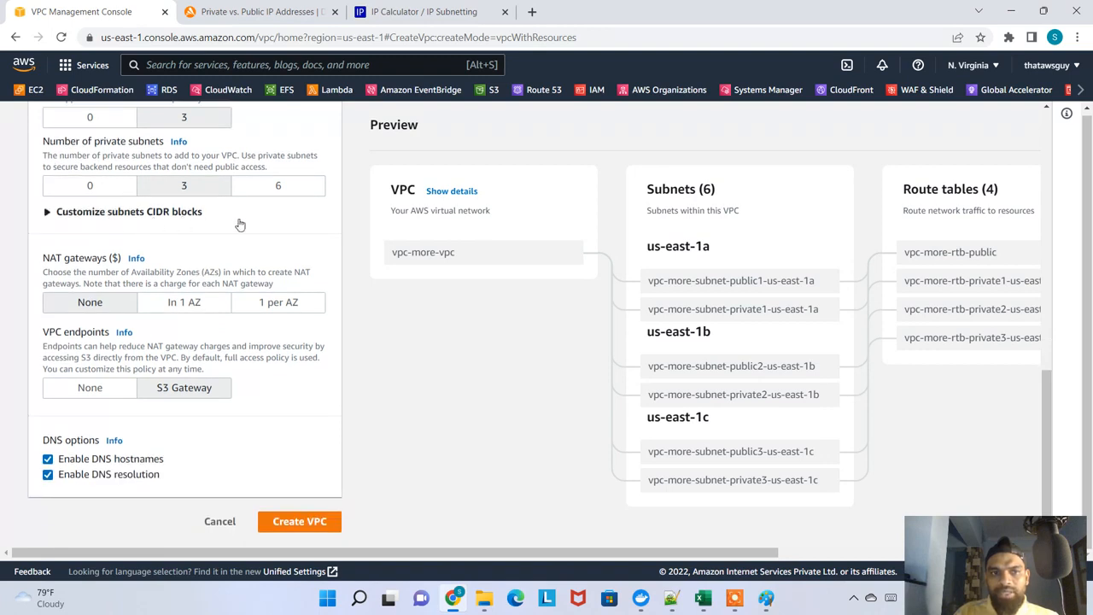
{"action": "left_click", "coordinate": [49, 214]}
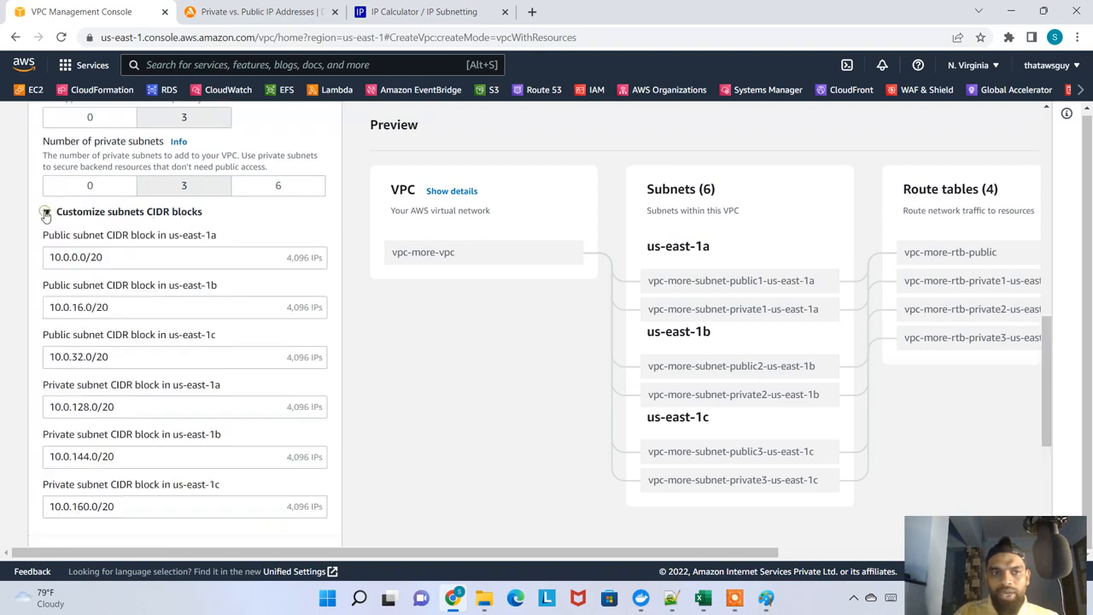
{"action": "left_click", "coordinate": [123, 256]}
{"action": "left_click_drag", "start_coordinate": [122, 256], "coordinate": [64, 257]}
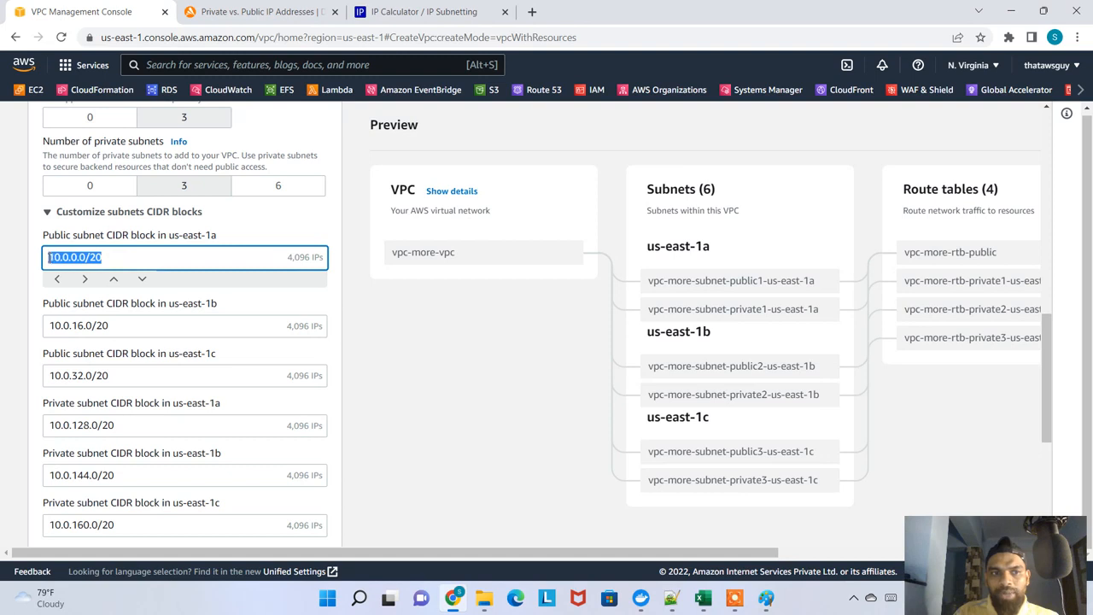
{"action": "left_click", "coordinate": [125, 332]}
{"action": "left_click_drag", "start_coordinate": [117, 330], "coordinate": [51, 331]}
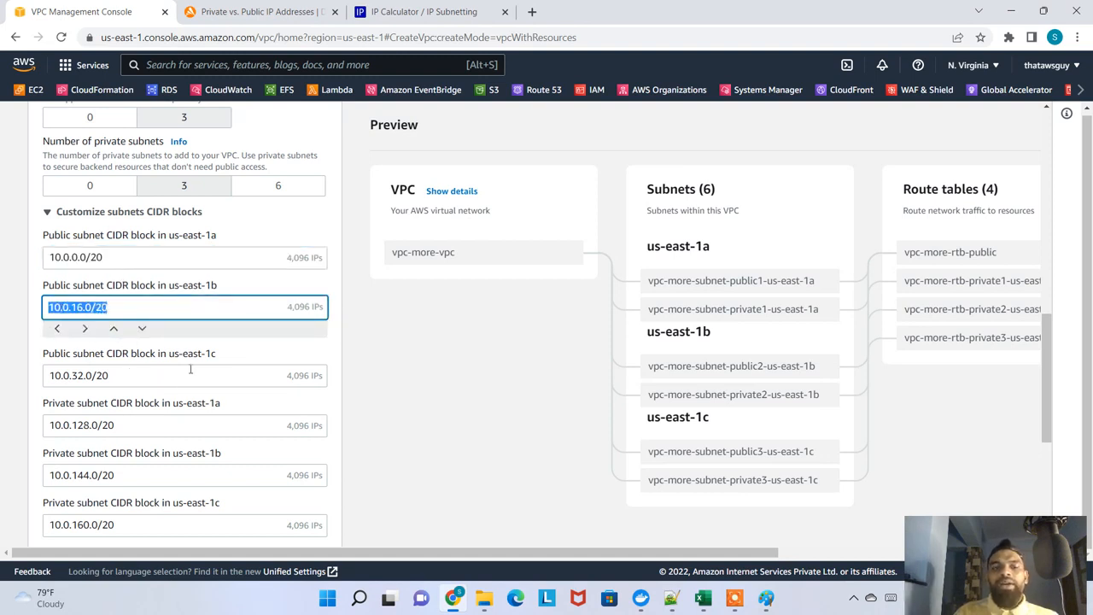
Highlight the VPC's IPv4 CIDR block and check it against the vpc-more entry in the Excel sheet
{"action": "scroll", "coordinate": [191, 368], "scroll_direction": "up", "scroll_amount": 6}
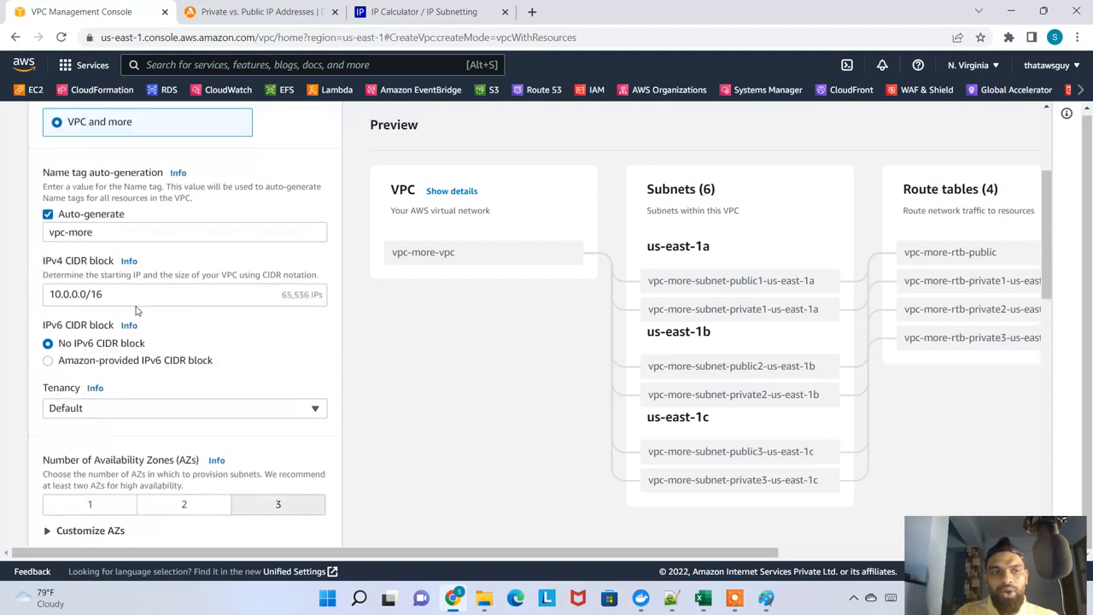
{"action": "left_click", "coordinate": [128, 295]}
{"action": "left_click_drag", "start_coordinate": [128, 295], "coordinate": [13, 311]}
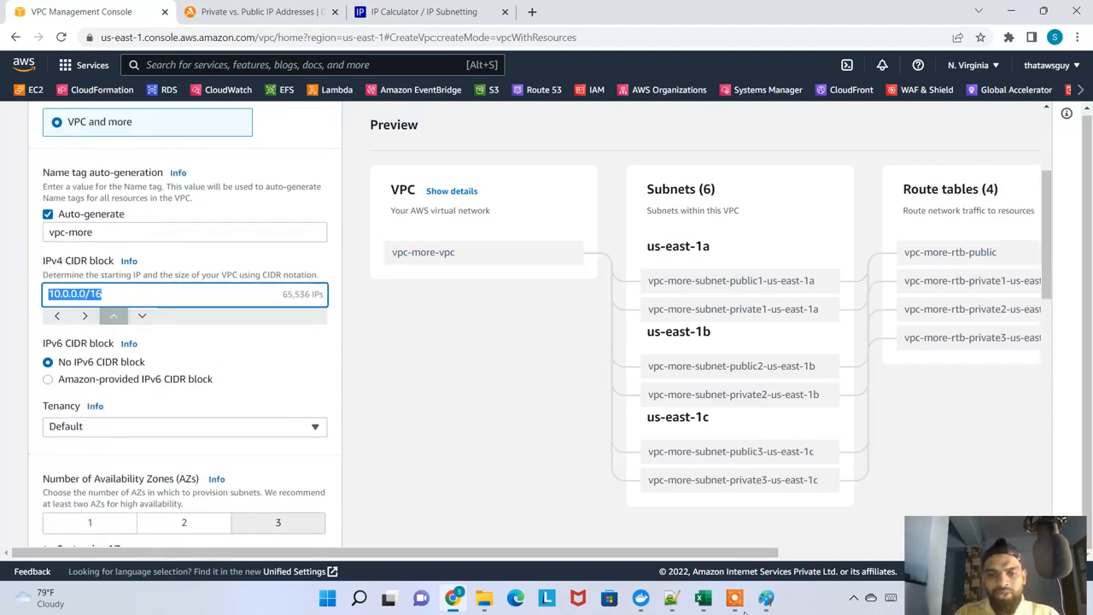
{"action": "left_click", "coordinate": [703, 597]}
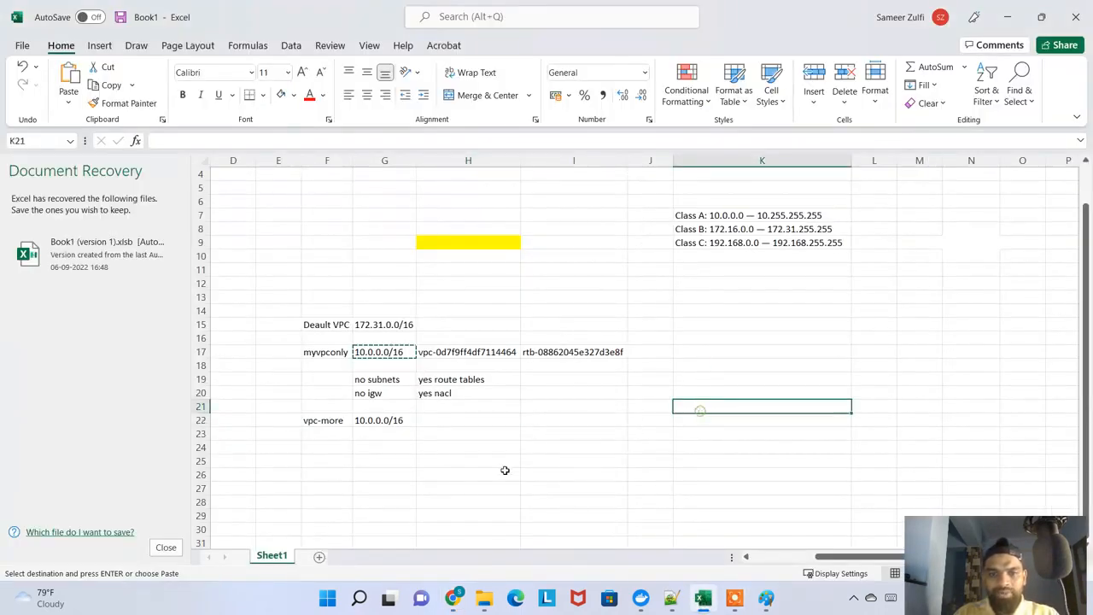
{"action": "left_click", "coordinate": [383, 420]}
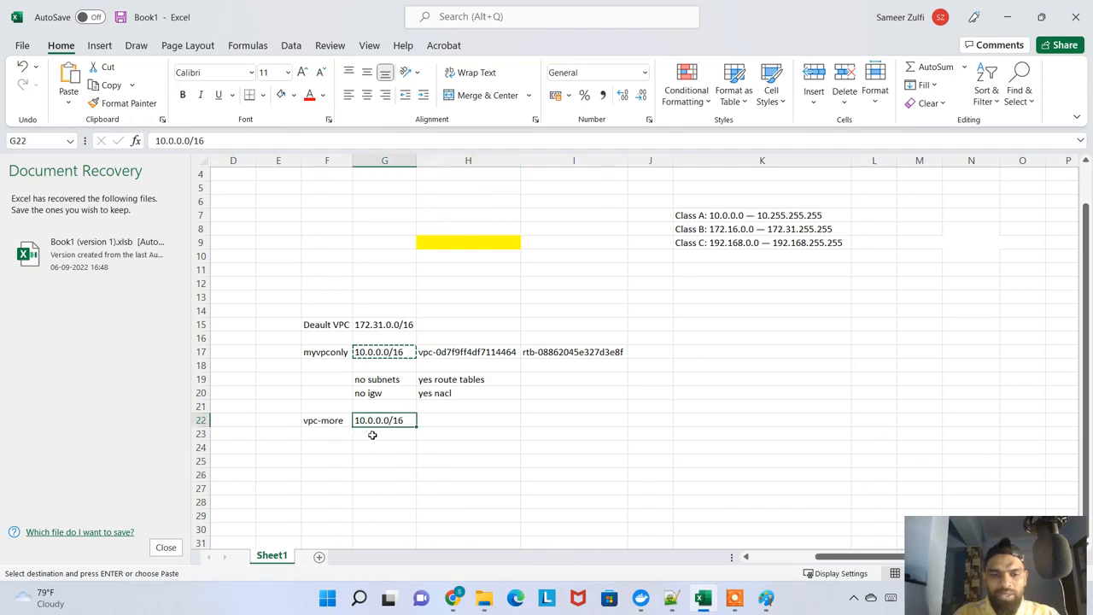
Switch back to the VPC form in the browser and highlight the zone name in the us-east-1a public subnet label
{"action": "key", "text": "alt+Tab"}
{"action": "scroll", "coordinate": [122, 363], "scroll_direction": "down", "scroll_amount": 6}
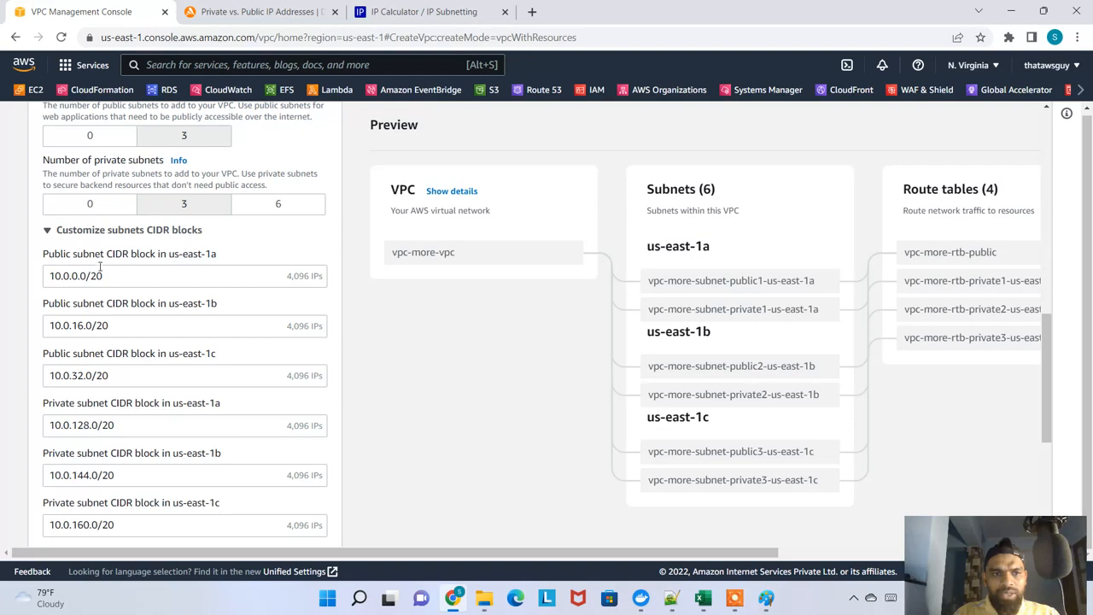
{"action": "left_click", "coordinate": [216, 255]}
{"action": "left_click_drag", "start_coordinate": [219, 238], "coordinate": [177, 238]}
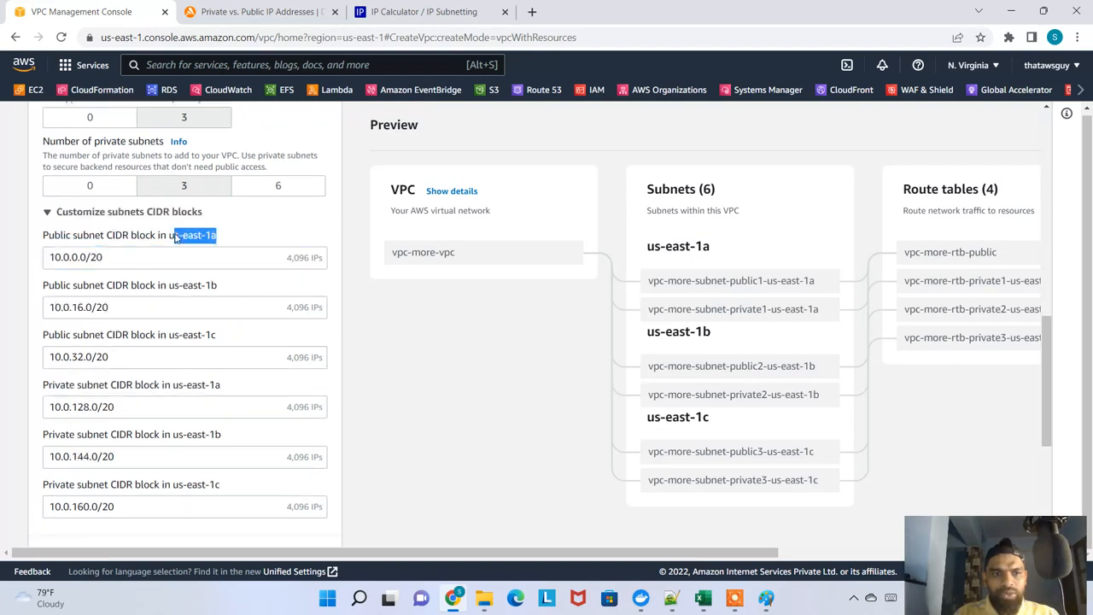
Copy the zone name us-east-1a from the public subnet label in the VPC form into Excel cell F23
{"action": "key", "text": "alt+Tab"}
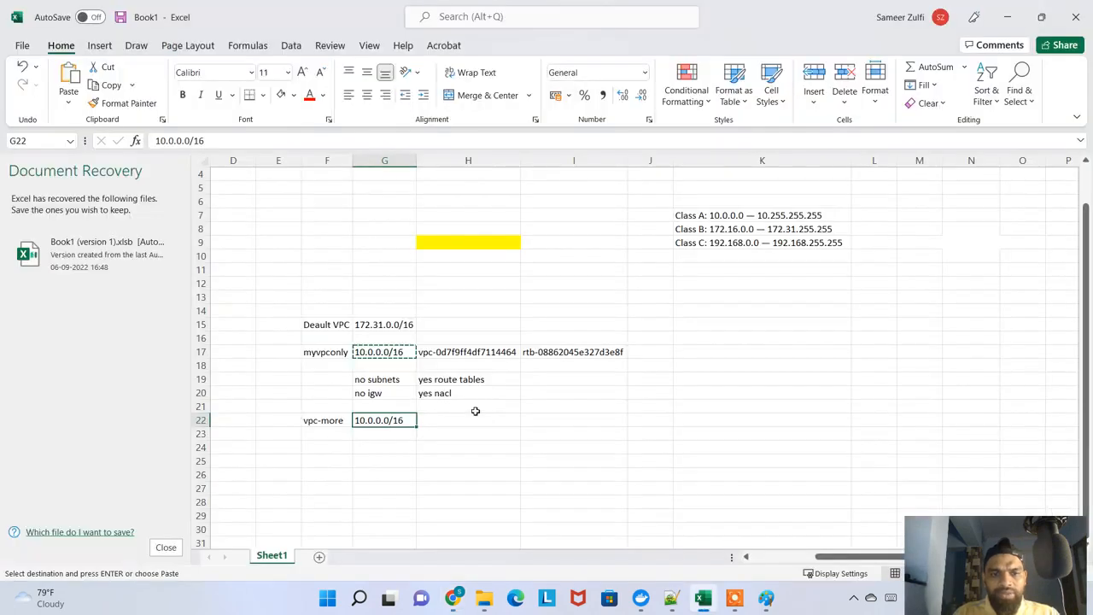
{"action": "left_click", "coordinate": [328, 436]}
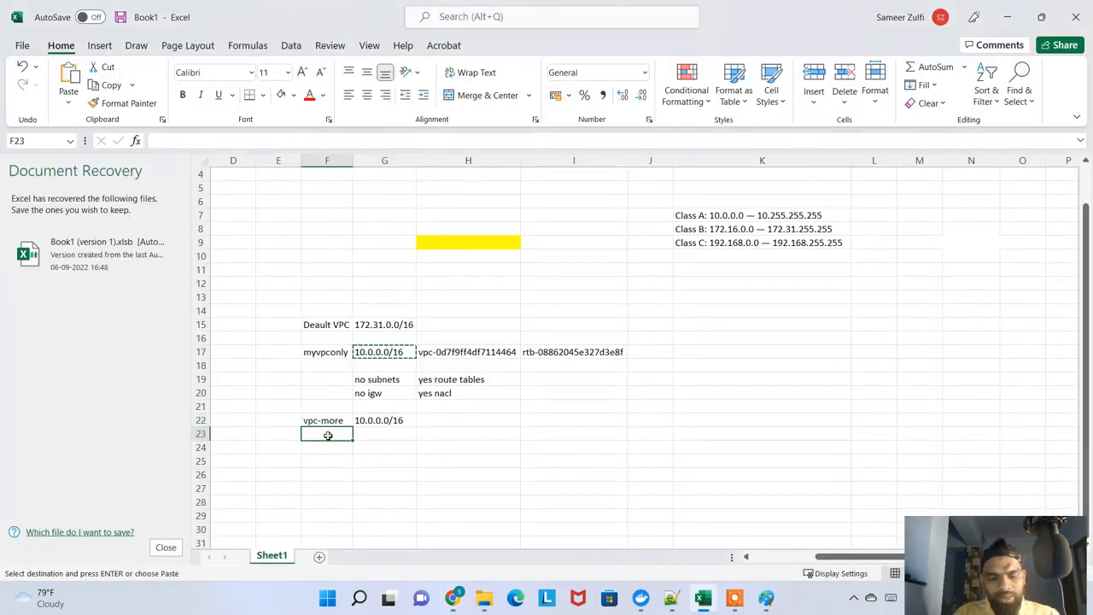
{"action": "key", "text": "Escape"}
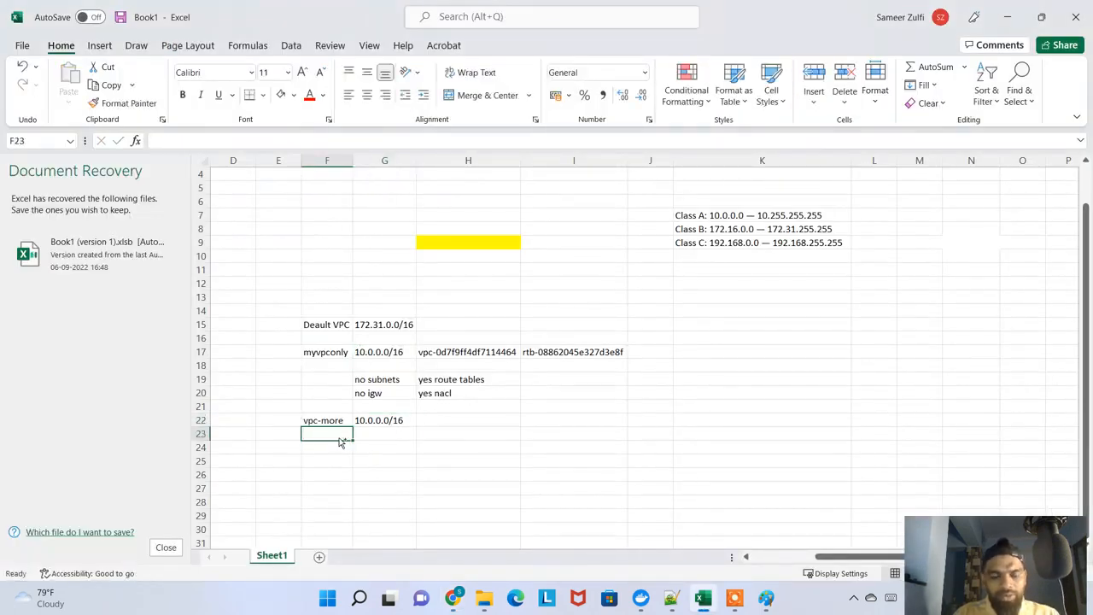
{"action": "key", "text": "alt+Tab"}
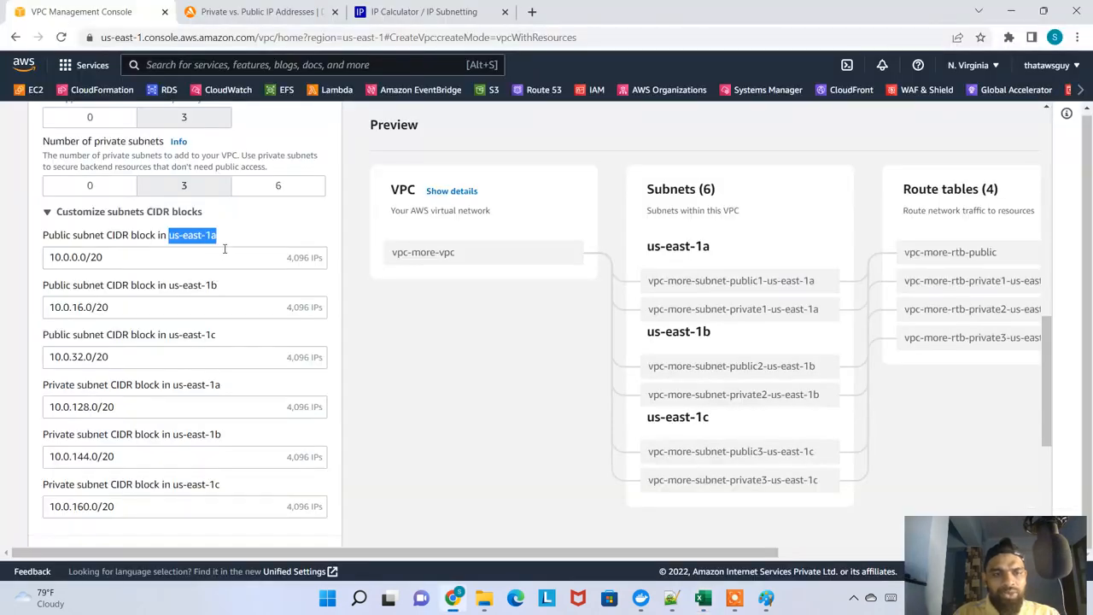
{"action": "key", "text": "ctrl+c"}
{"action": "key", "text": "alt+Tab"}
{"action": "key", "text": "ctrl+v"}
{"action": "key", "text": "Return"}
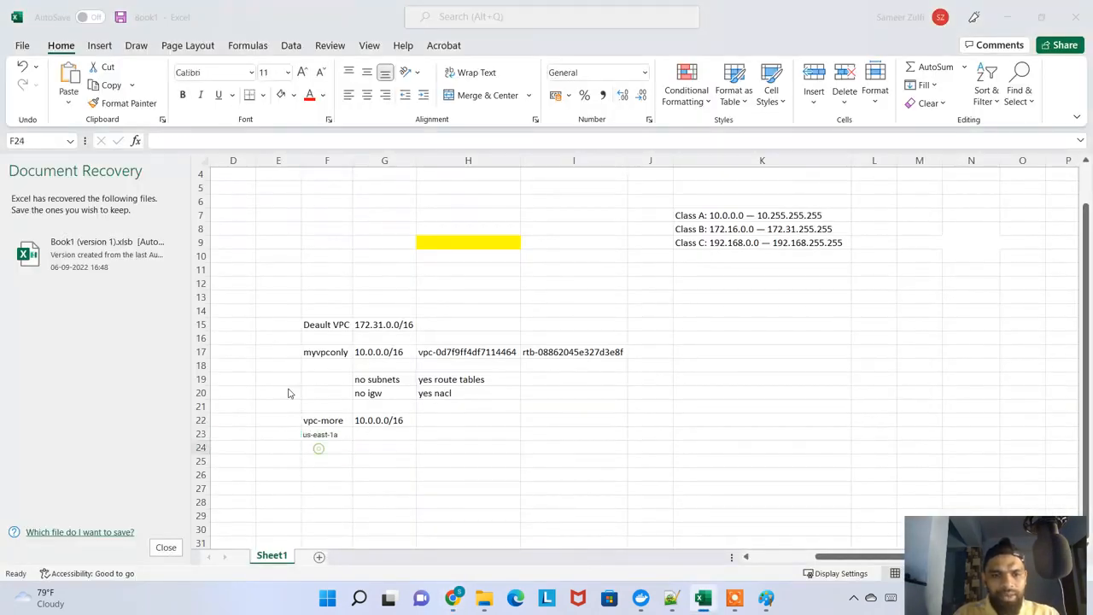
Paste us-east-1a again into cell F24, below the first zone entry
{"action": "key", "text": "alt+Tab"}
{"action": "key", "text": "alt+Tab"}
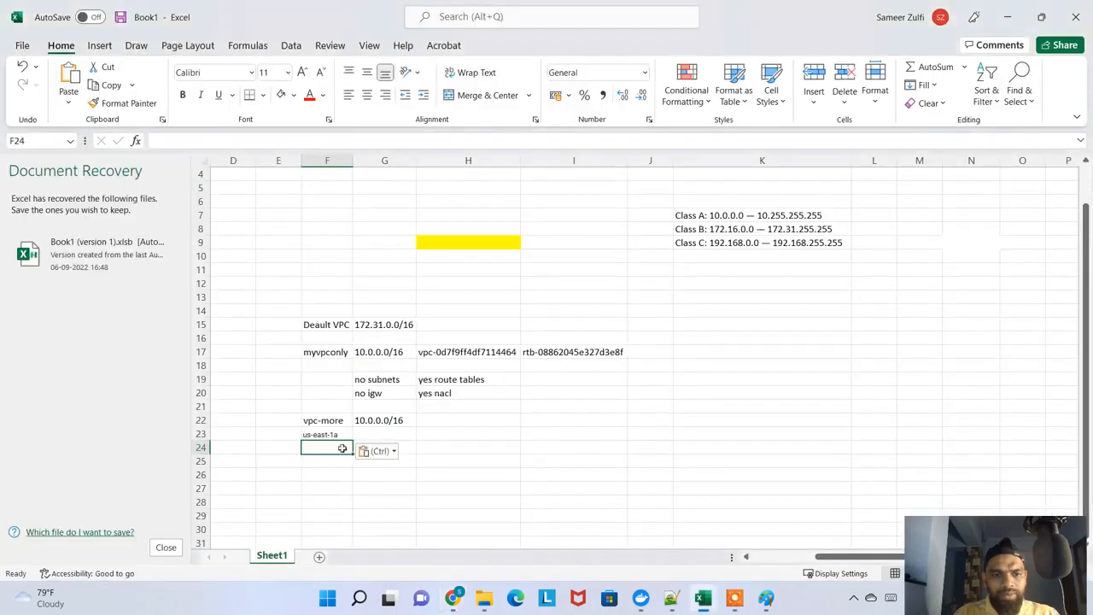
{"action": "key", "text": "ctrl+v"}
{"action": "key", "text": "Return"}
{"action": "key", "text": "ctrl+f"}
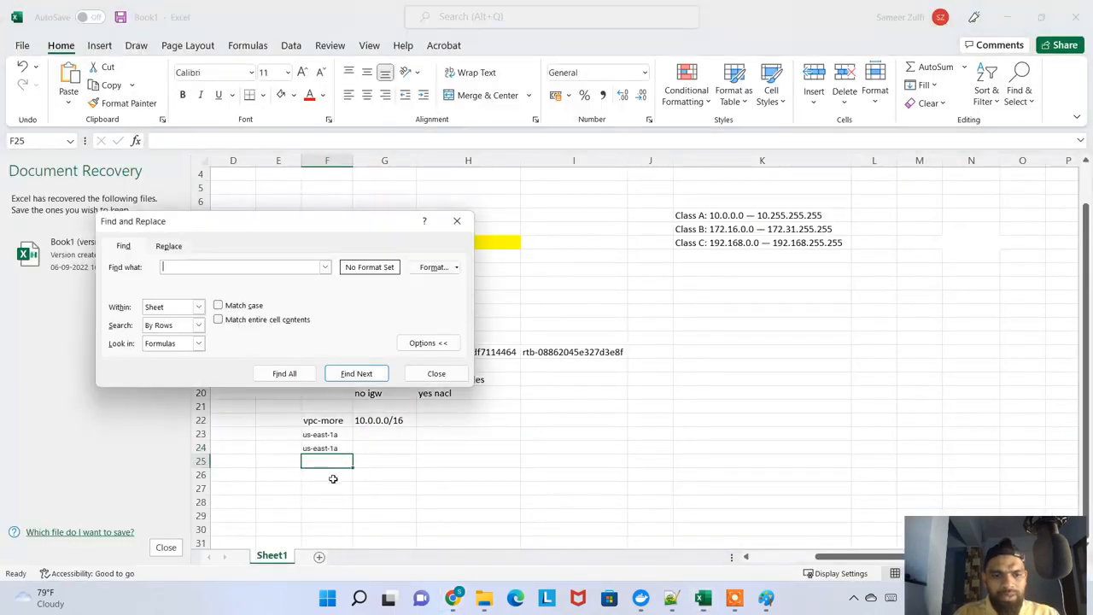
{"action": "left_click", "coordinate": [435, 374]}
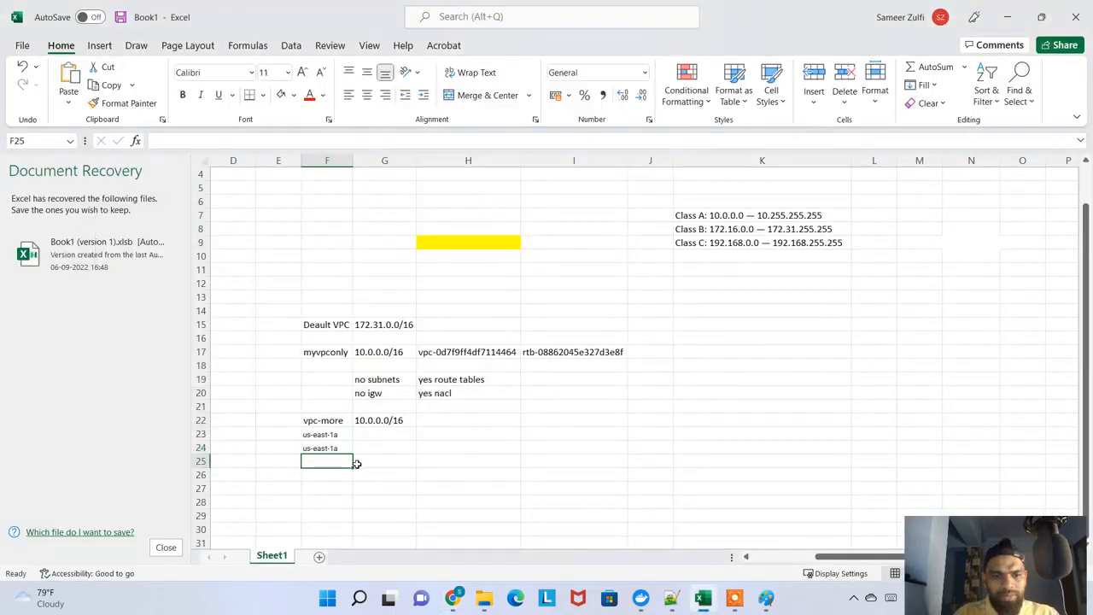
Copy the us-east-1a entry in F24 down into cells F25 through F29
{"action": "left_click", "coordinate": [334, 431]}
{"action": "left_click", "coordinate": [338, 447]}
{"action": "key", "text": "ctrl+c"}
{"action": "key", "text": "Down"}
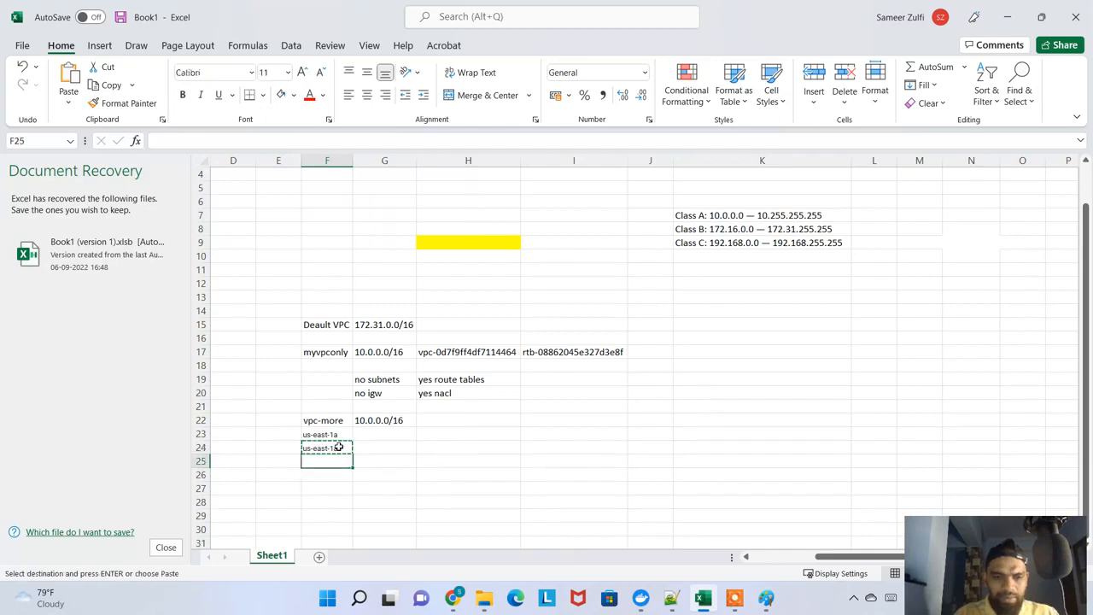
{"action": "key", "text": "shift+Down"}
{"action": "key", "text": "shift+Down"}
{"action": "key", "text": "shift+Down"}
{"action": "key", "text": "shift+Down"}
{"action": "key", "text": "ctrl+v"}
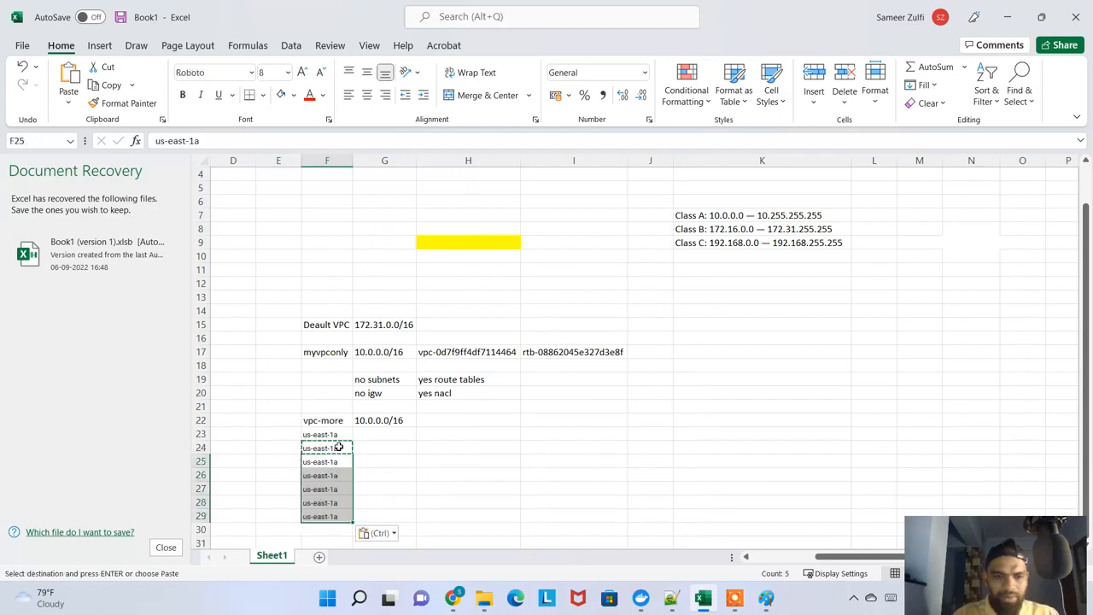
Change cell F24 to us-east-1b and cell F25 to us-east-1c
{"action": "double_click", "coordinate": [336, 446]}
{"action": "key", "text": "BackSpace"}
{"action": "type", "text": "b"}
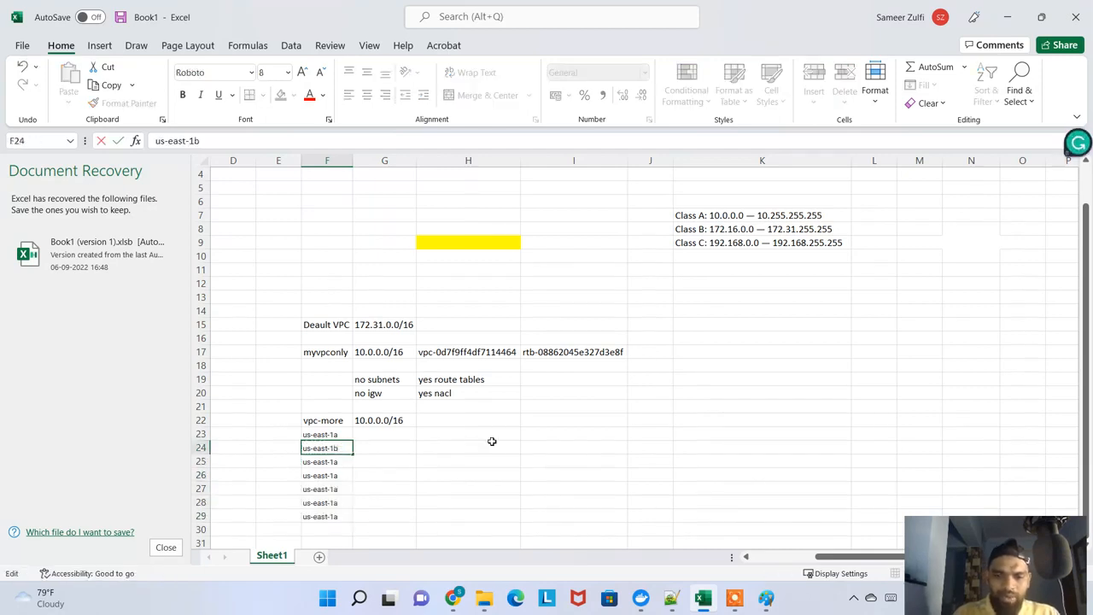
{"action": "key", "text": "Return"}
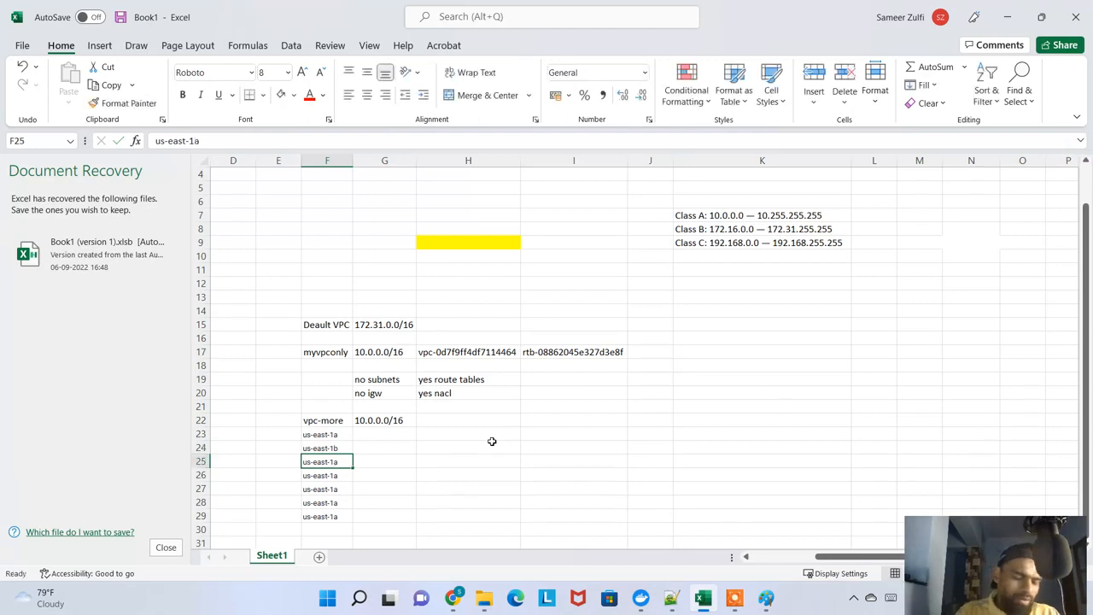
{"action": "double_click", "coordinate": [347, 460]}
{"action": "key", "text": "Return"}
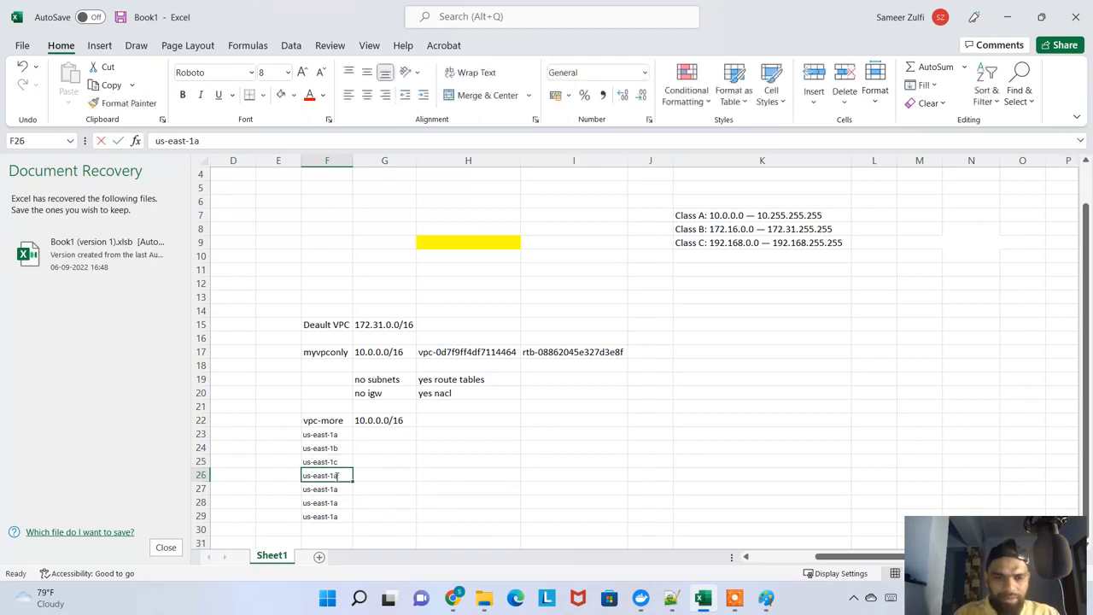
Change the zone name in cell F26 to us-east-1d
{"action": "double_click", "coordinate": [337, 476]}
{"action": "key", "text": "Return"}
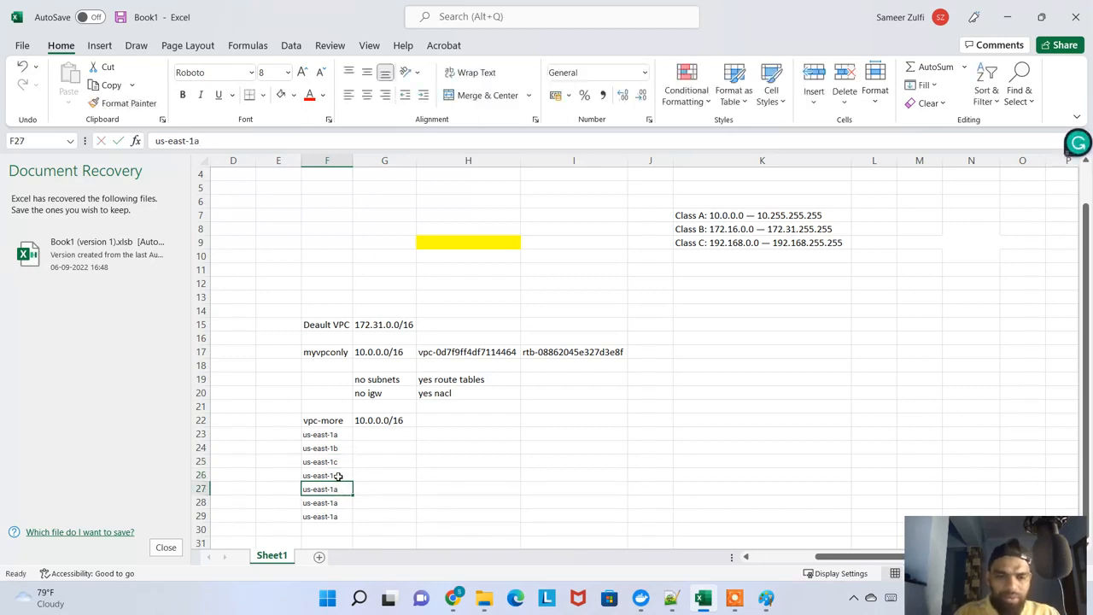
{"action": "double_click", "coordinate": [339, 477]}
{"action": "type", "text": "d"}
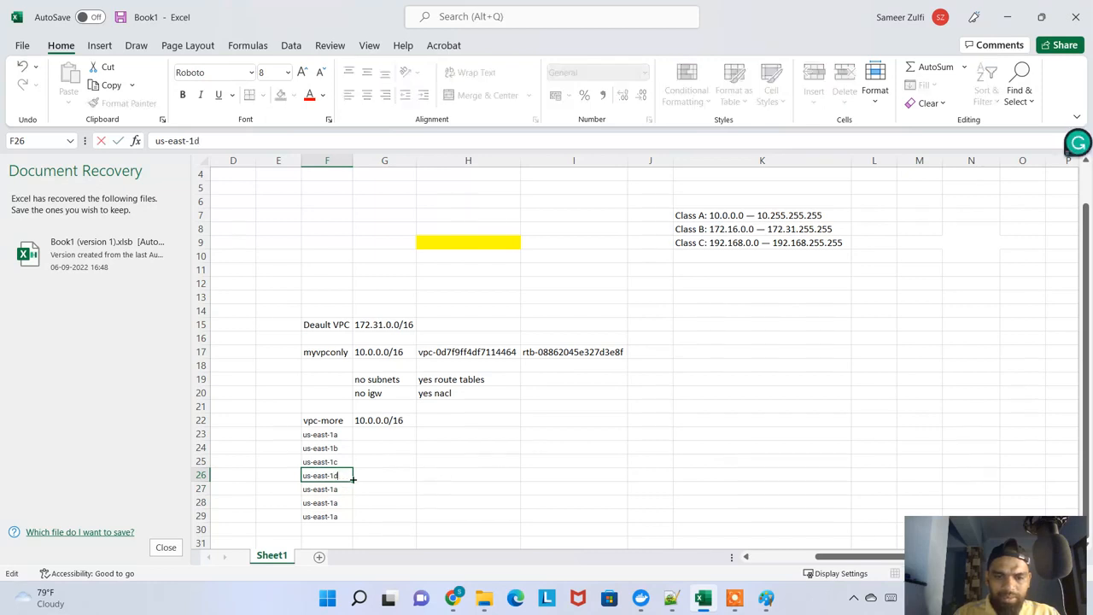
{"action": "key", "text": "Return"}
Change cell F27 to us-east-1e and cell F28 to us-east-1f
{"action": "double_click", "coordinate": [340, 489]}
{"action": "key", "text": "BackSpace"}
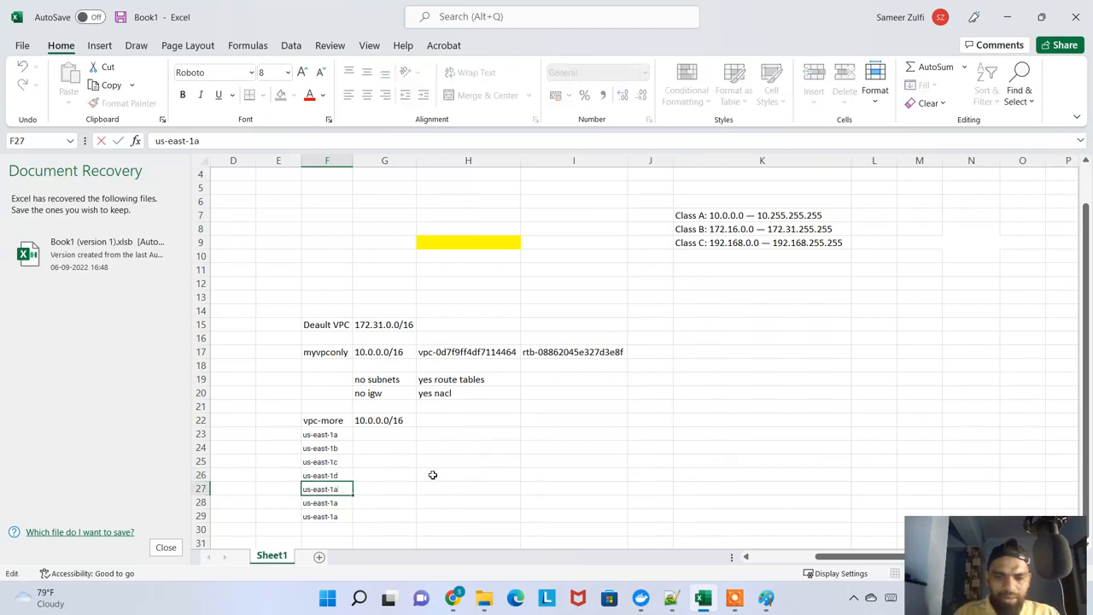
{"action": "type", "text": "e"}
{"action": "key", "text": "Return"}
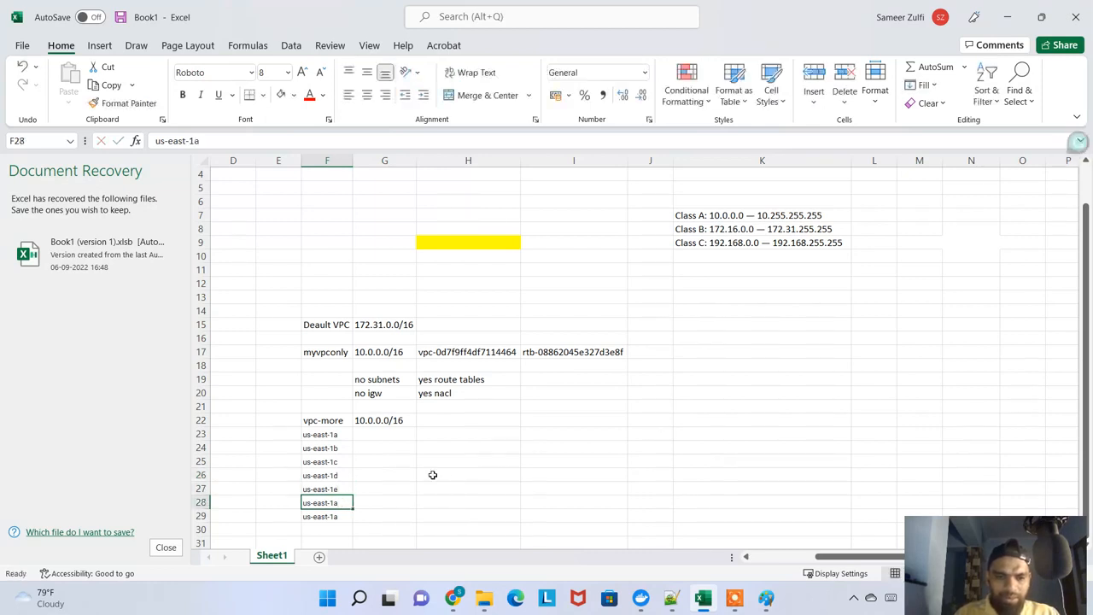
{"action": "double_click", "coordinate": [339, 502]}
{"action": "key", "text": "BackSpace"}
{"action": "type", "text": "f"}
{"action": "left_click", "coordinate": [496, 457]}
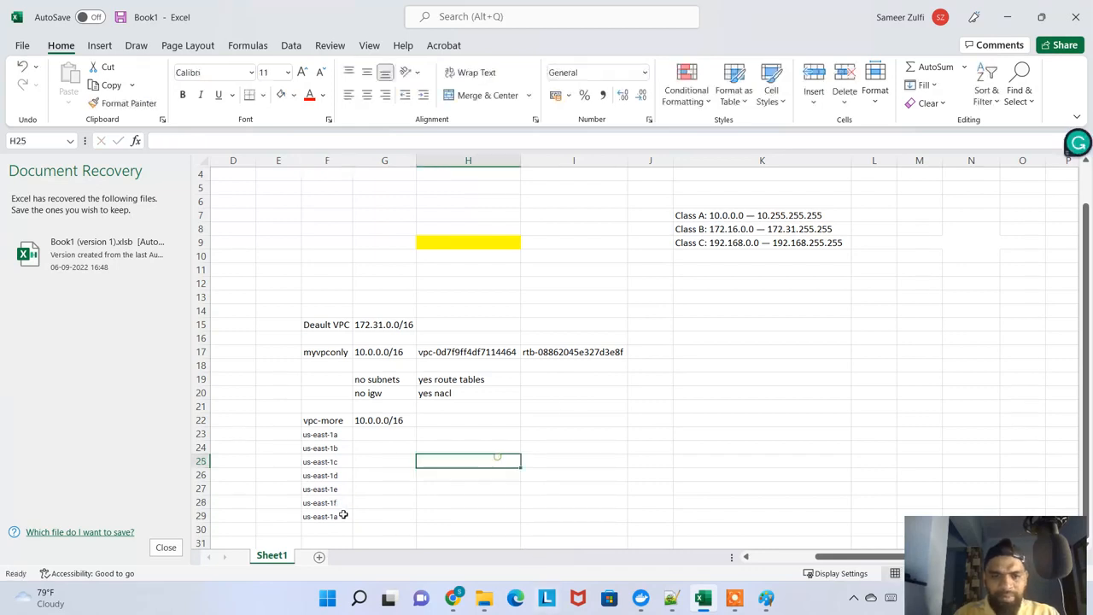
Delete the surplus us-east-1a entry in cell F29, below the six zone names
{"action": "left_click", "coordinate": [333, 516]}
{"action": "key", "text": "Delete"}
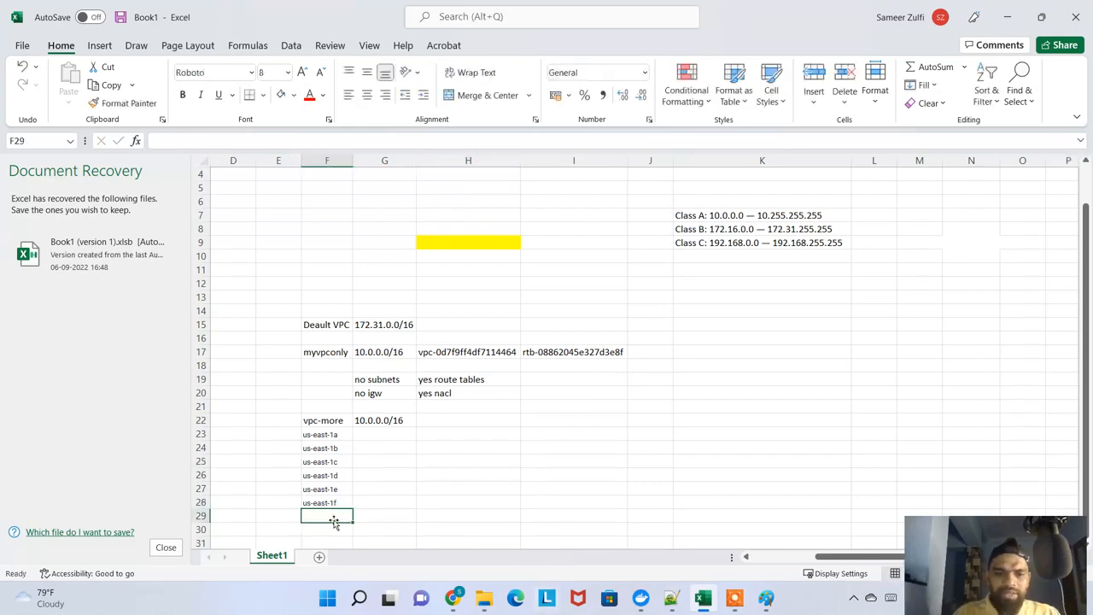
{"action": "left_click_drag", "start_coordinate": [335, 425], "coordinate": [326, 502]}
{"action": "left_click", "coordinate": [333, 468]}
Copy the us-east-1a public subnet range 10.0.0.0/20 from the VPC form into Excel cell G23
{"action": "key", "text": "alt+Tab"}
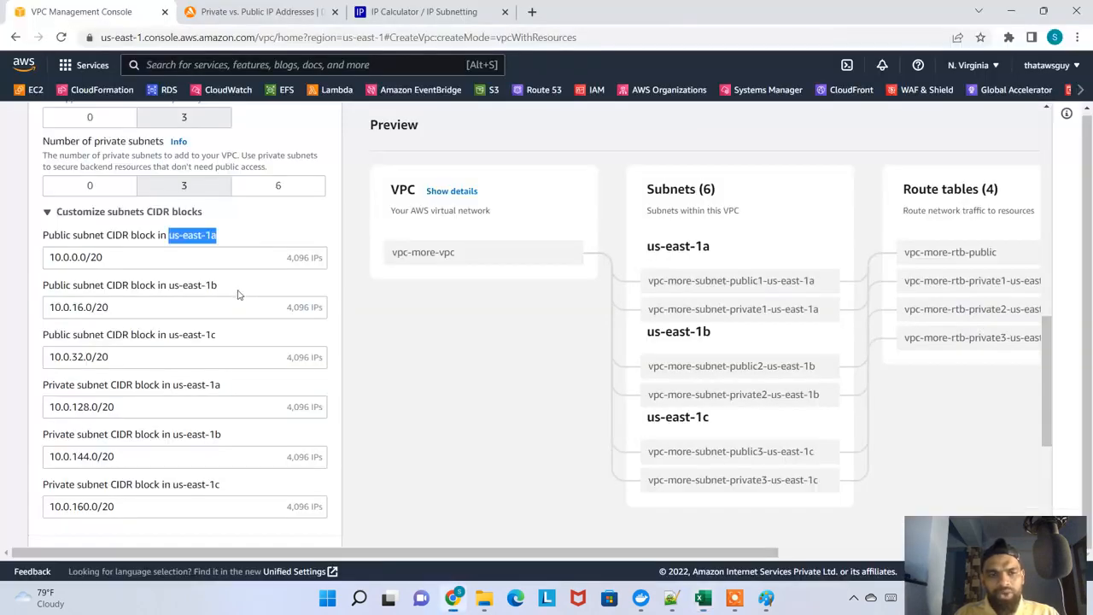
{"action": "left_click_drag", "start_coordinate": [115, 257], "coordinate": [48, 257]}
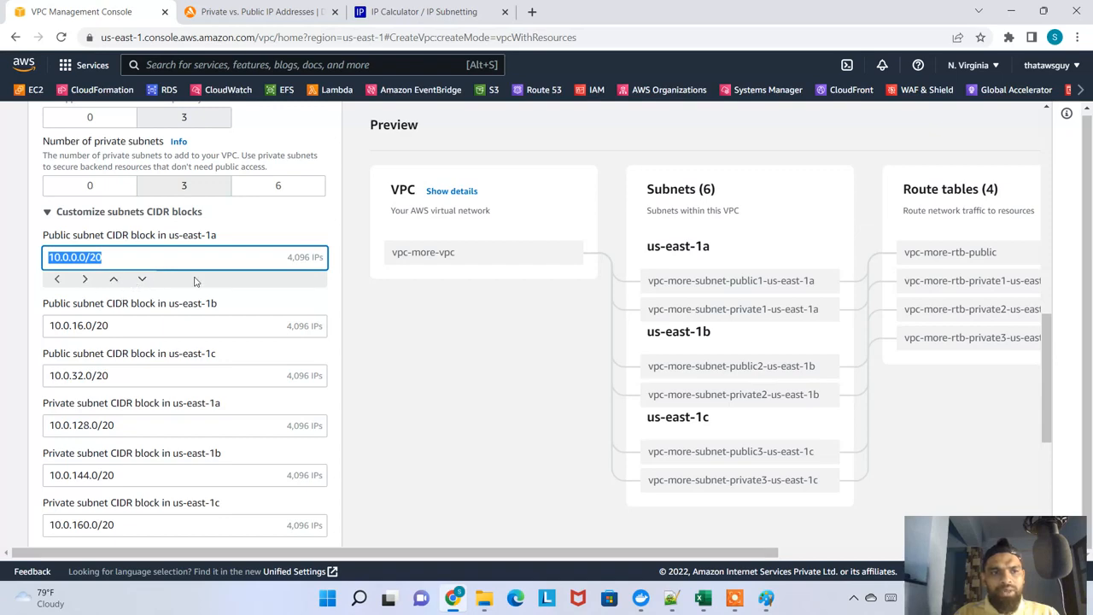
{"action": "key", "text": "alt+Tab"}
{"action": "left_click", "coordinate": [369, 435]}
{"action": "key", "text": "ctrl+v"}
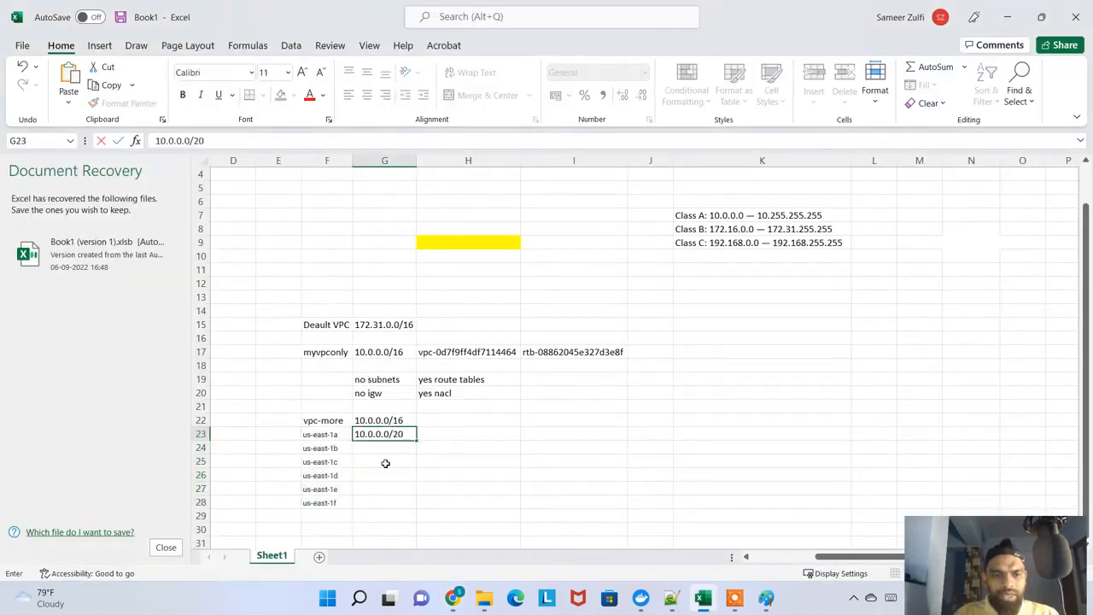
Copy the us-east-1b public subnet range 10.0.16.0/20 from the VPC form into Excel cell G24
{"action": "key", "text": "alt+Tab"}
{"action": "left_click_drag", "start_coordinate": [128, 329], "coordinate": [37, 331]}
{"action": "key", "text": "ctrl+c"}
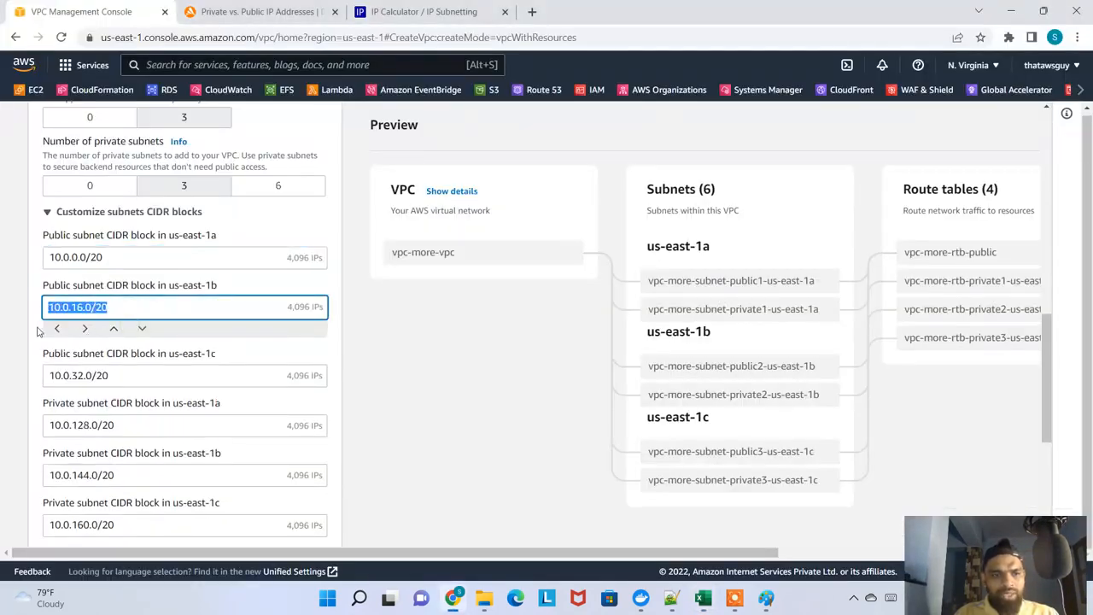
{"action": "key", "text": "alt+Tab"}
{"action": "left_click", "coordinate": [379, 446]}
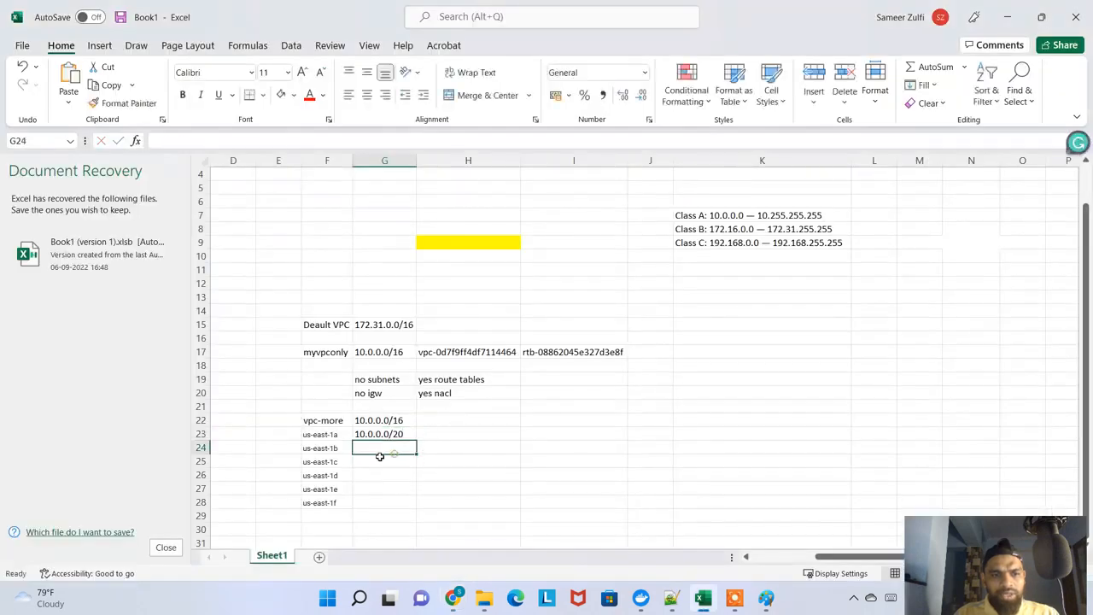
{"action": "key", "text": "ctrl+v"}
Copy the us-east-1c public subnet range 10.0.32.0/20 from the VPC form into Excel cell G25
{"action": "key", "text": "alt+Tab"}
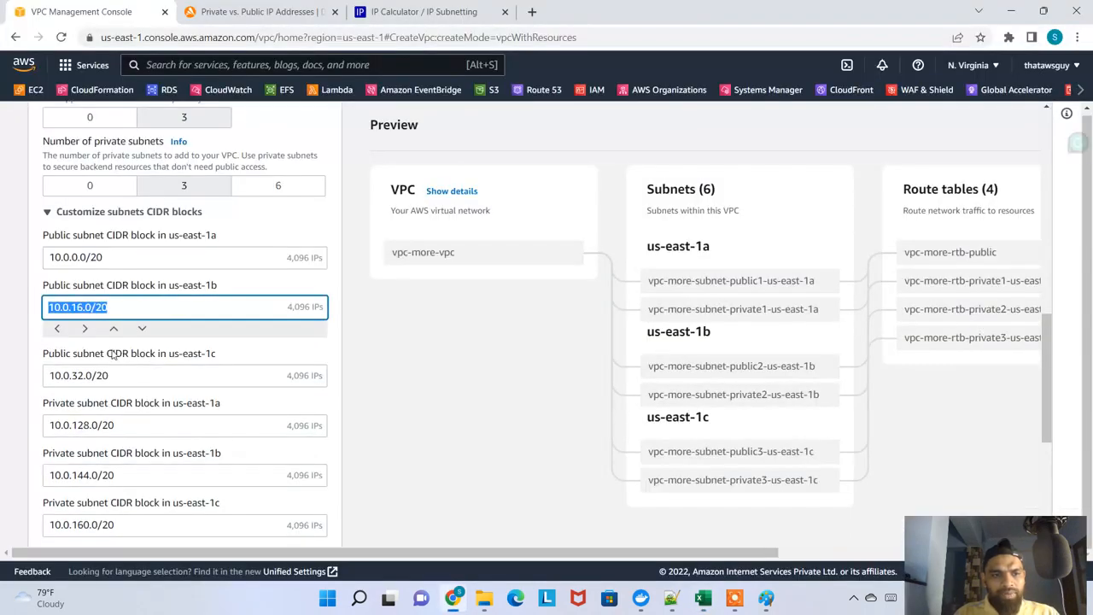
{"action": "left_click_drag", "start_coordinate": [112, 375], "coordinate": [20, 381]}
{"action": "key", "text": "ctrl+c"}
{"action": "key", "text": "alt+Tab"}
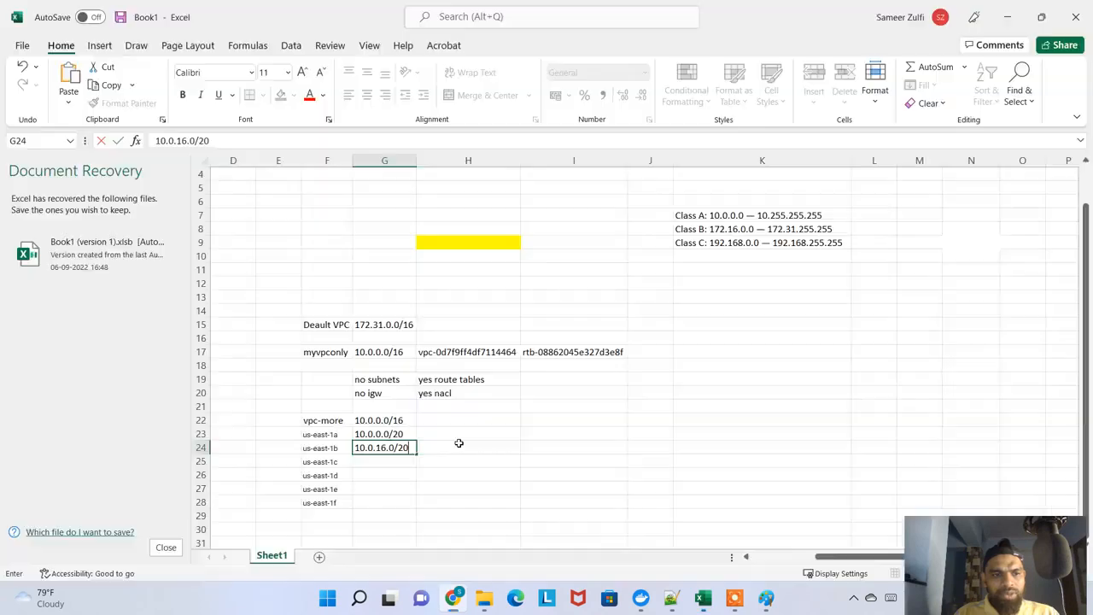
{"action": "left_click", "coordinate": [391, 464]}
{"action": "key", "text": "ctrl+v"}
Copy the us-east-1a private subnet range 10.0.128.0/20 from the VPC form into Excel cell G26
{"action": "key", "text": "alt+Tab"}
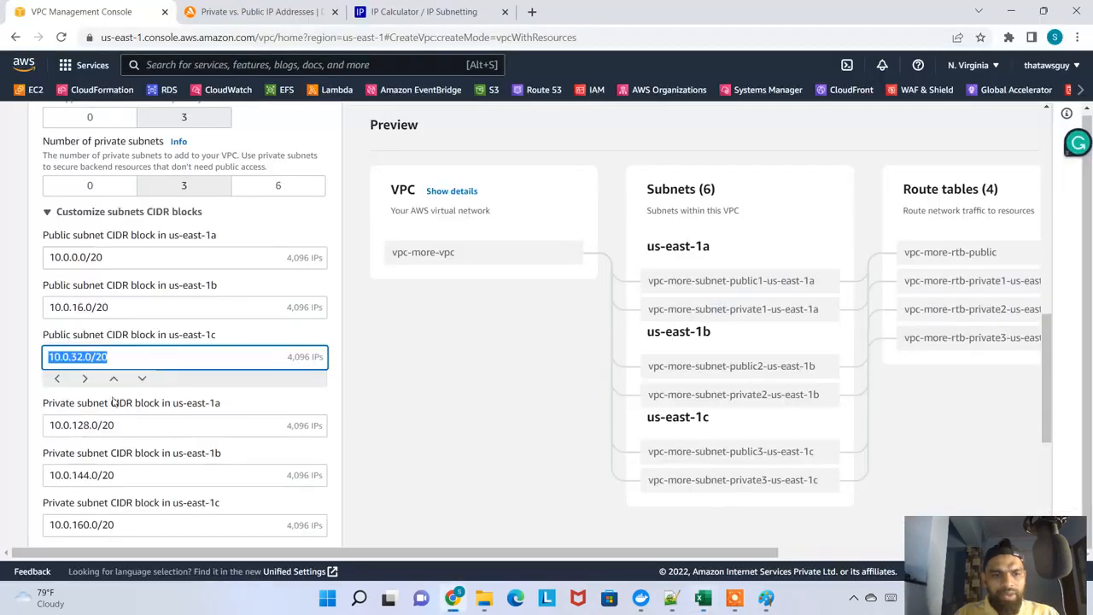
{"action": "left_click_drag", "start_coordinate": [112, 427], "coordinate": [30, 431]}
{"action": "key", "text": "ctrl+c"}
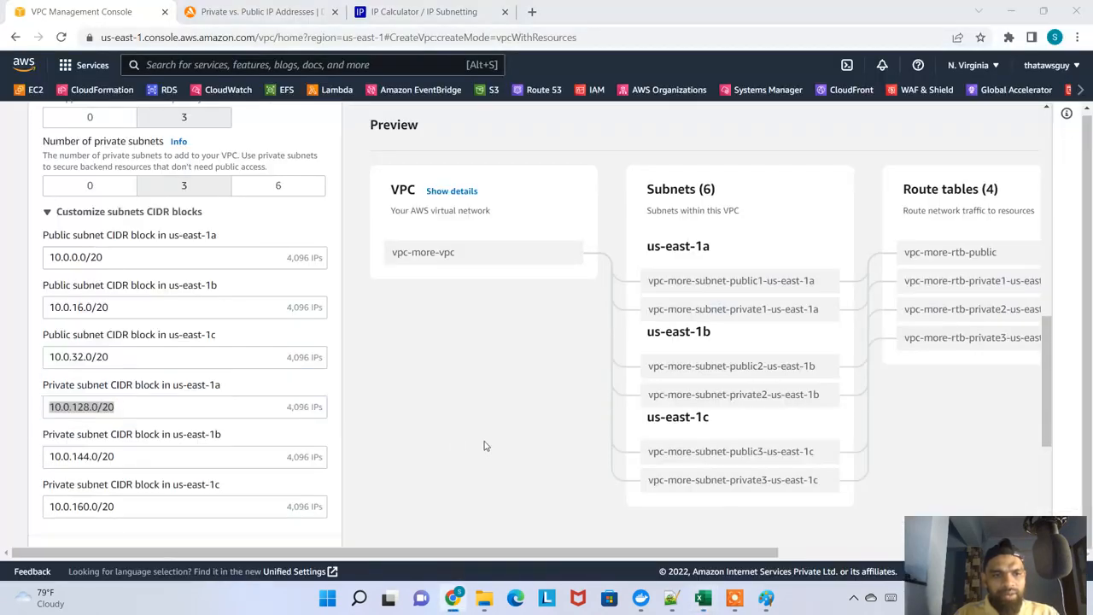
{"action": "key", "text": "alt+Tab"}
{"action": "left_click", "coordinate": [393, 477]}
{"action": "key", "text": "ctrl+v"}
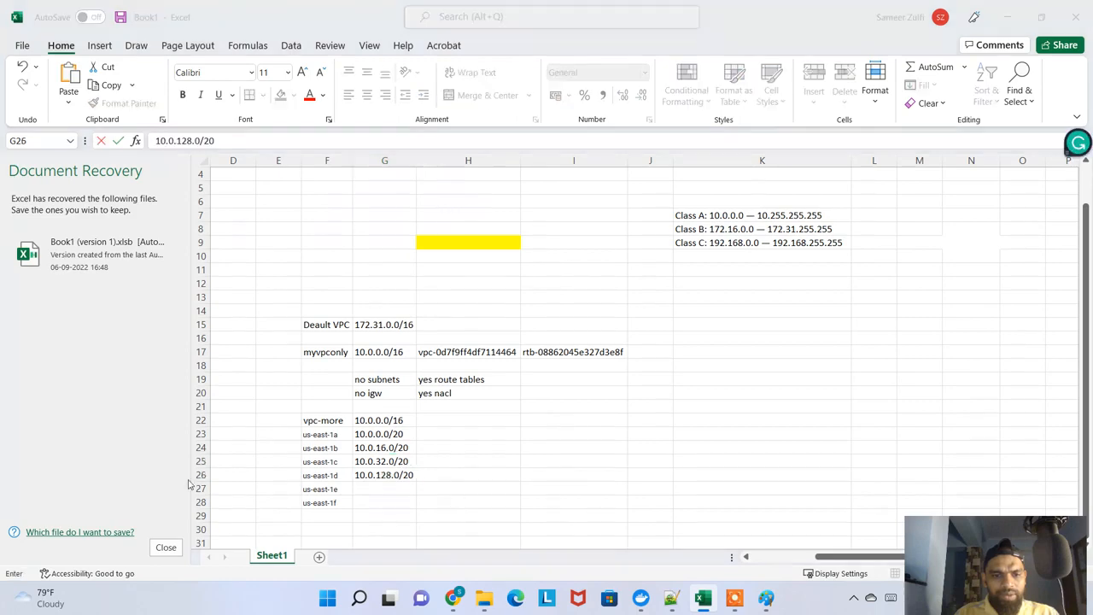
Copy the us-east-1b private subnet range 10.0.144.0/20 from the VPC form into Excel cell G27
{"action": "key", "text": "alt+Tab"}
{"action": "left_click_drag", "start_coordinate": [115, 474], "coordinate": [14, 476]}
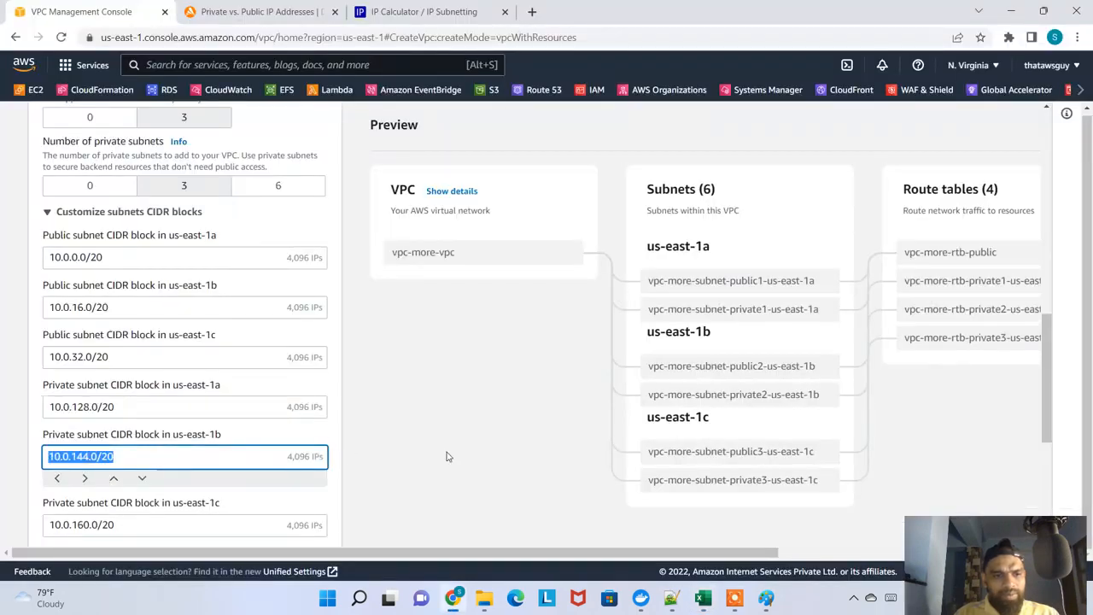
{"action": "key", "text": "alt+Tab"}
{"action": "left_click", "coordinate": [381, 490]}
{"action": "key", "text": "ctrl+v"}
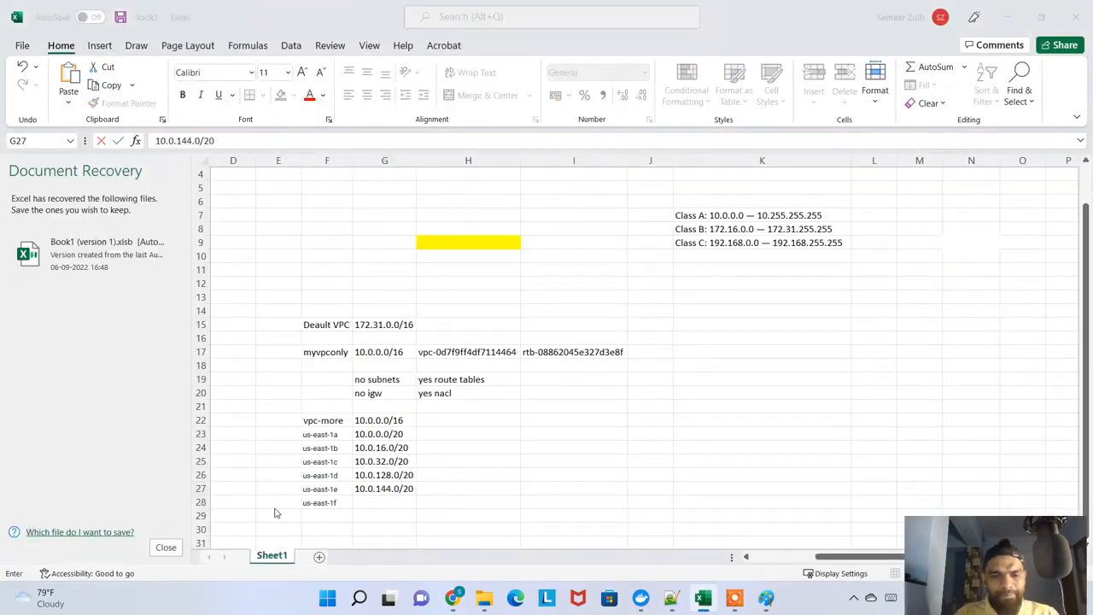
Copy the us-east-1c private subnet range 10.0.160.0/20 from the VPC form into Excel cell G28
{"action": "key", "text": "alt+Tab"}
{"action": "left_click_drag", "start_coordinate": [114, 507], "coordinate": [23, 530]}
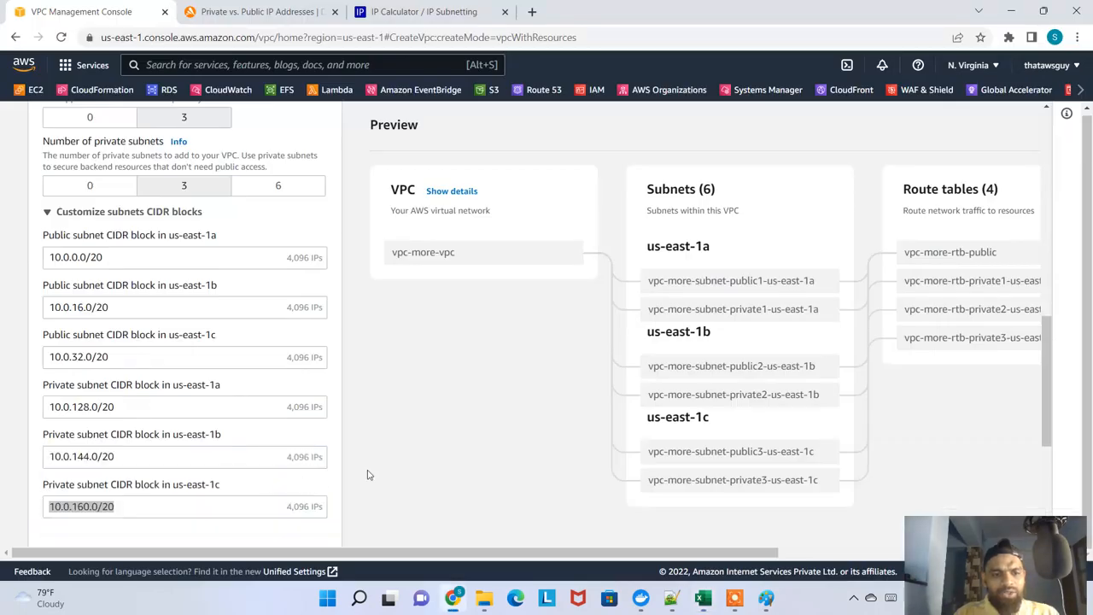
{"action": "key", "text": "alt+Tab"}
{"action": "left_click", "coordinate": [394, 502]}
{"action": "key", "text": "ctrl+v"}
{"action": "left_click", "coordinate": [516, 461]}
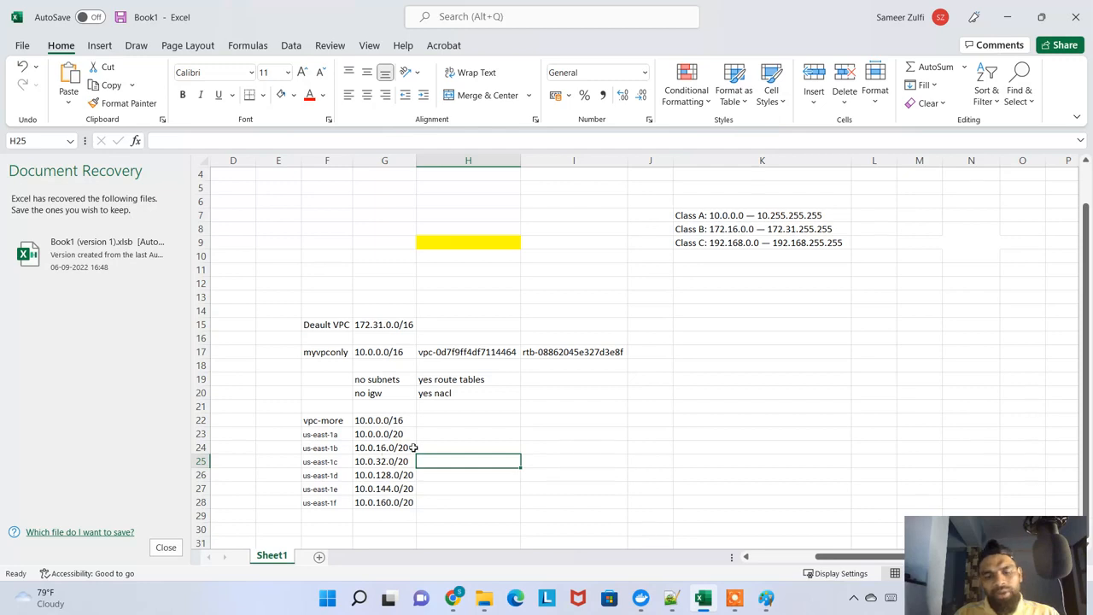
Copy the us-east-1a range 10.0.0.0/20 from Excel cell G23 into the IP calculator's address field
{"action": "left_click", "coordinate": [396, 434]}
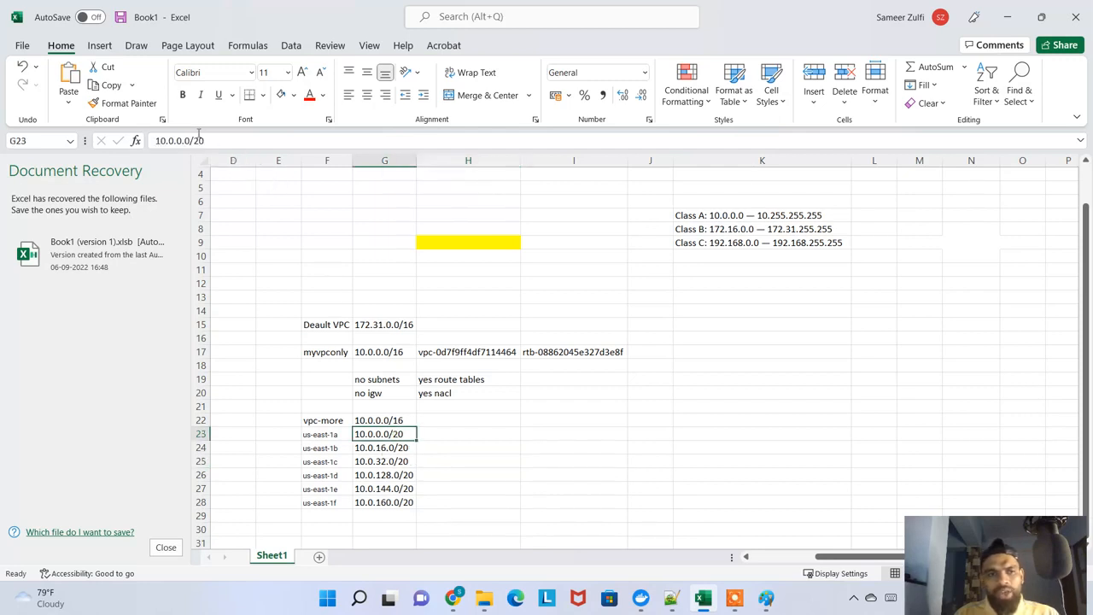
{"action": "left_click_drag", "start_coordinate": [199, 141], "coordinate": [155, 146]}
{"action": "key", "text": "alt+Tab"}
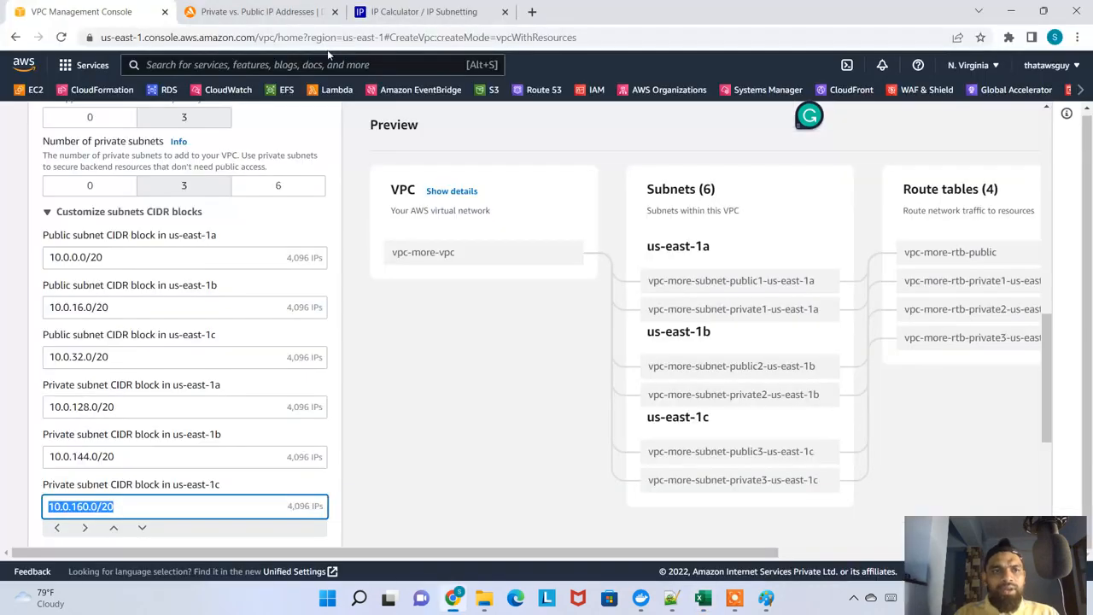
{"action": "left_click", "coordinate": [418, 12]}
{"action": "left_click_drag", "start_coordinate": [344, 172], "coordinate": [237, 181]}
{"action": "key", "text": "ctrl+v"}
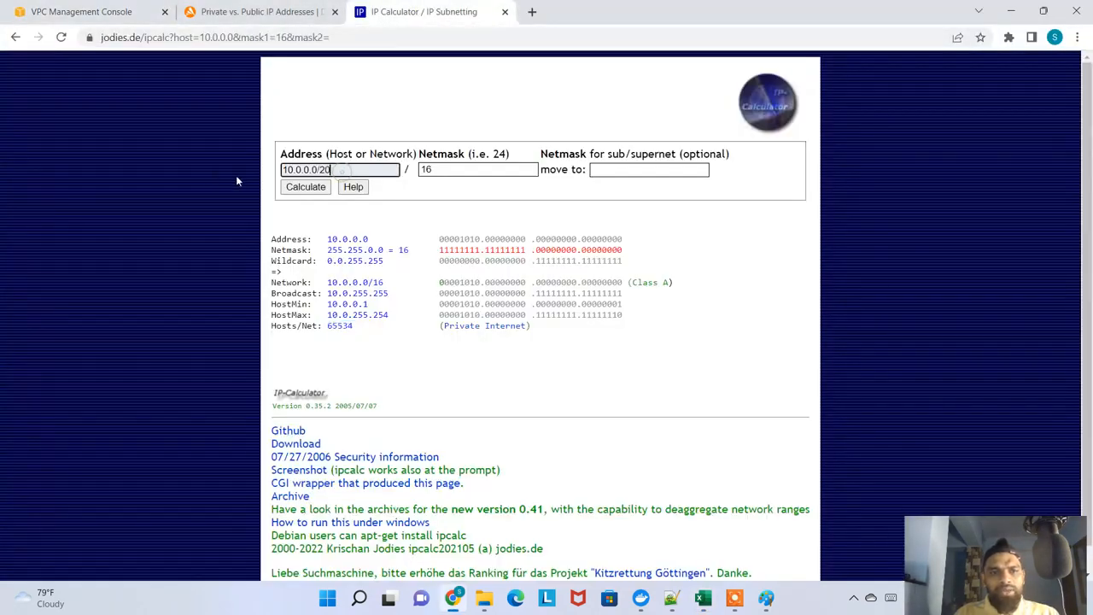
Calculate the network for address 10.0.0.0 with netmask 20 and check its hosts per network
{"action": "key", "text": "Tab"}
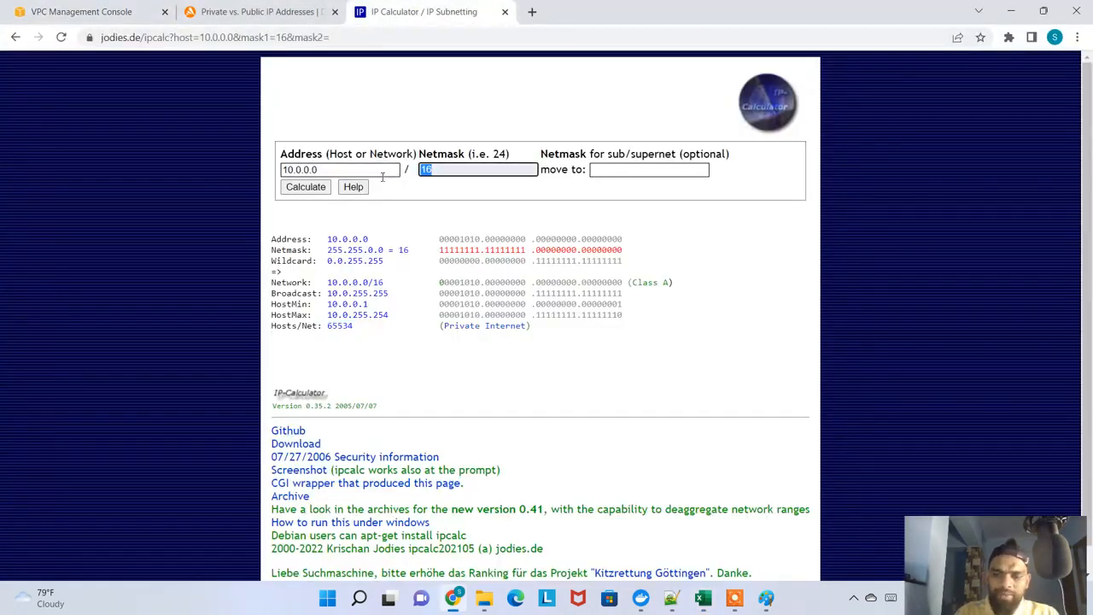
{"action": "type", "text": "20"}
{"action": "key", "text": "Return"}
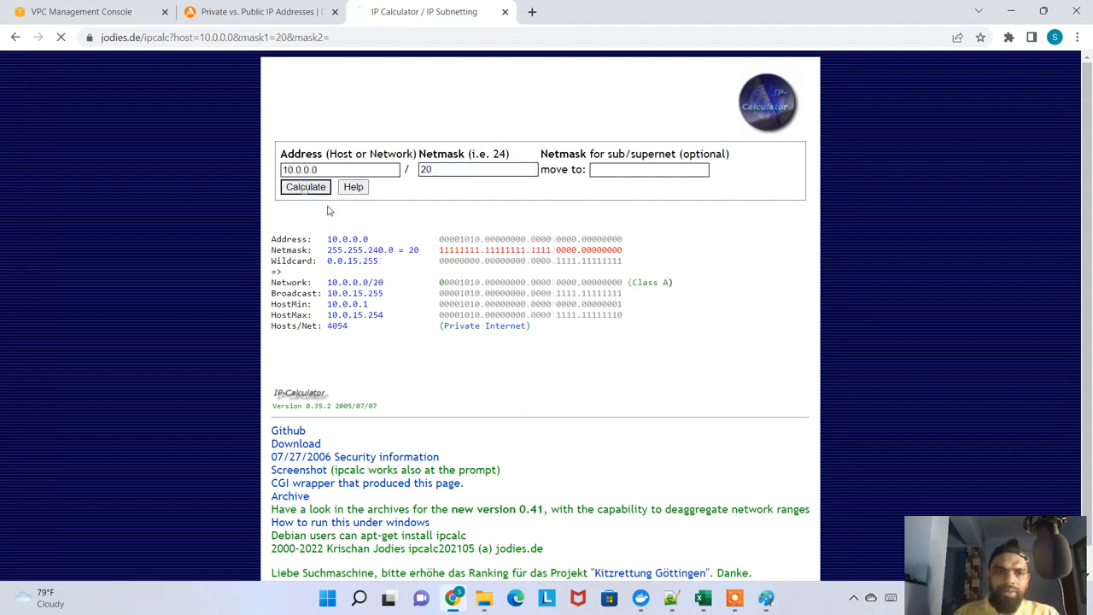
{"action": "left_click_drag", "start_coordinate": [357, 325], "coordinate": [318, 325]}
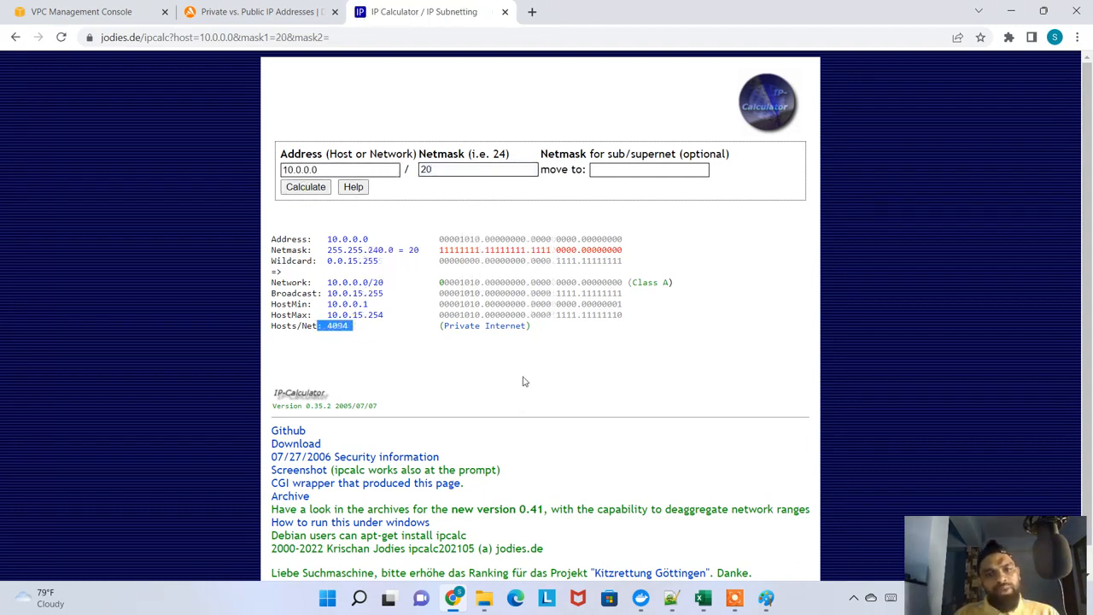
Leave the edit of cell G23 in Excel and return to the VPC creation form in the browser
{"action": "key", "text": "alt+Tab"}
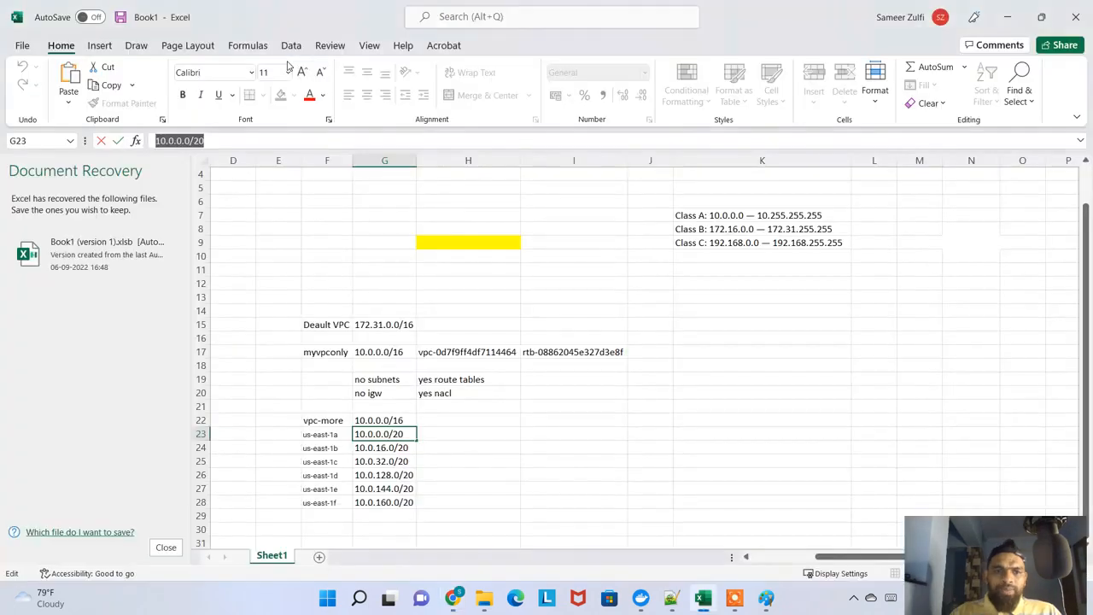
{"action": "left_click", "coordinate": [444, 430]}
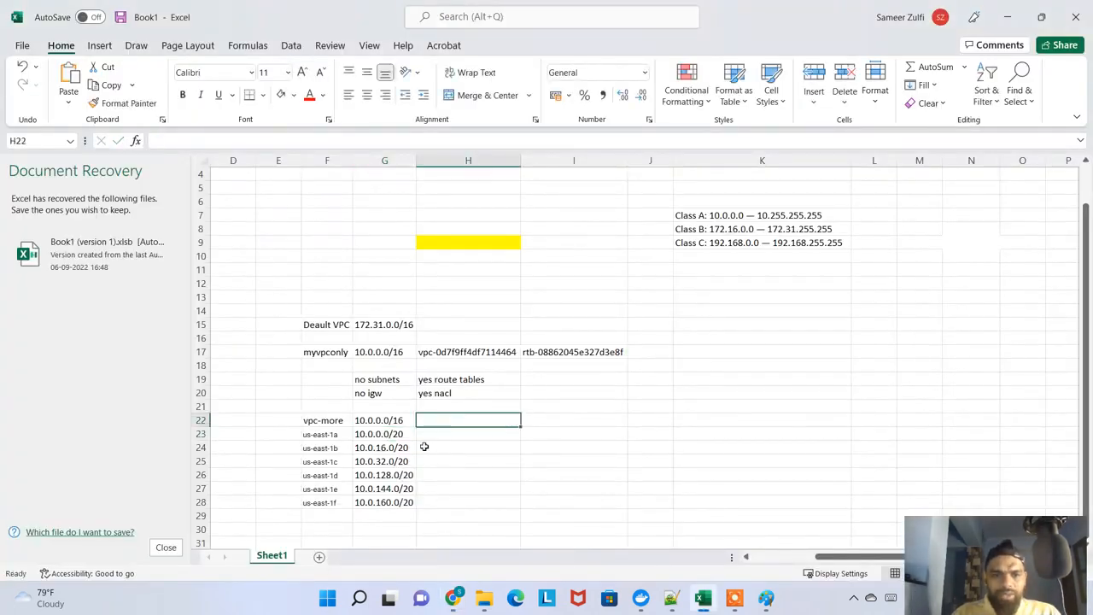
{"action": "key", "text": "super+Tab"}
{"action": "left_click", "coordinate": [476, 128]}
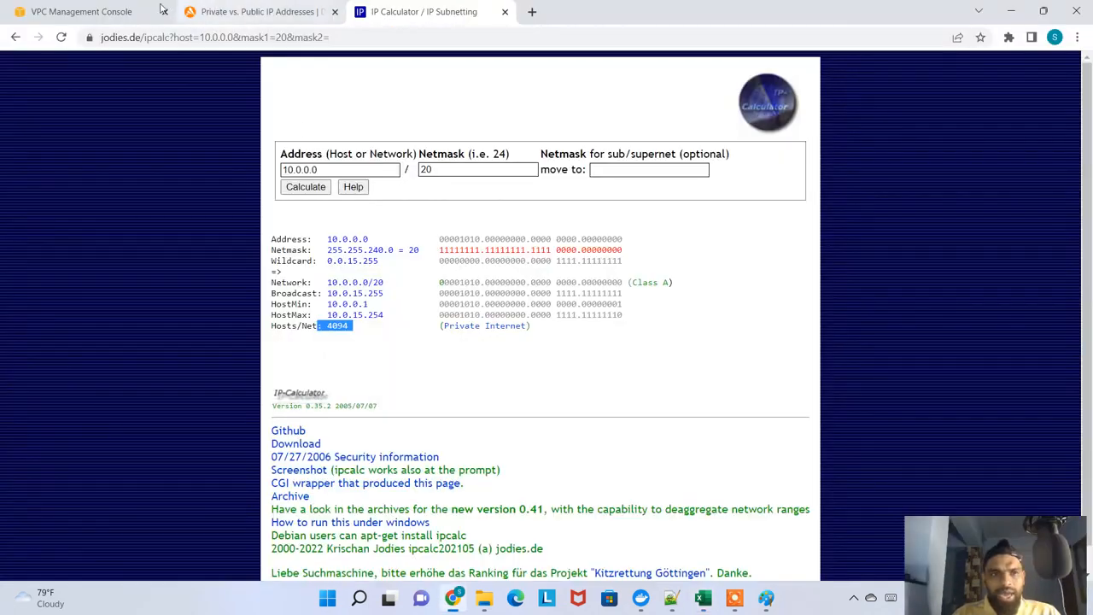
{"action": "left_click", "coordinate": [81, 11]}
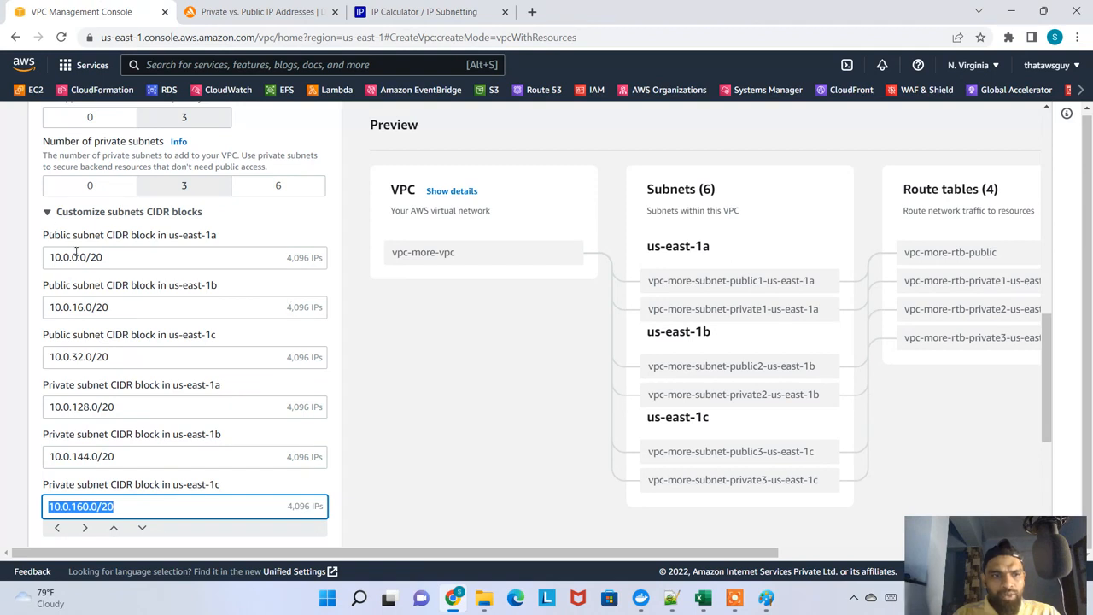
Try shifting the us-east-1a public subnet block up to 10.0.32.0/20, and shift it back to 10.0.0.0/20
{"action": "left_click", "coordinate": [154, 255]}
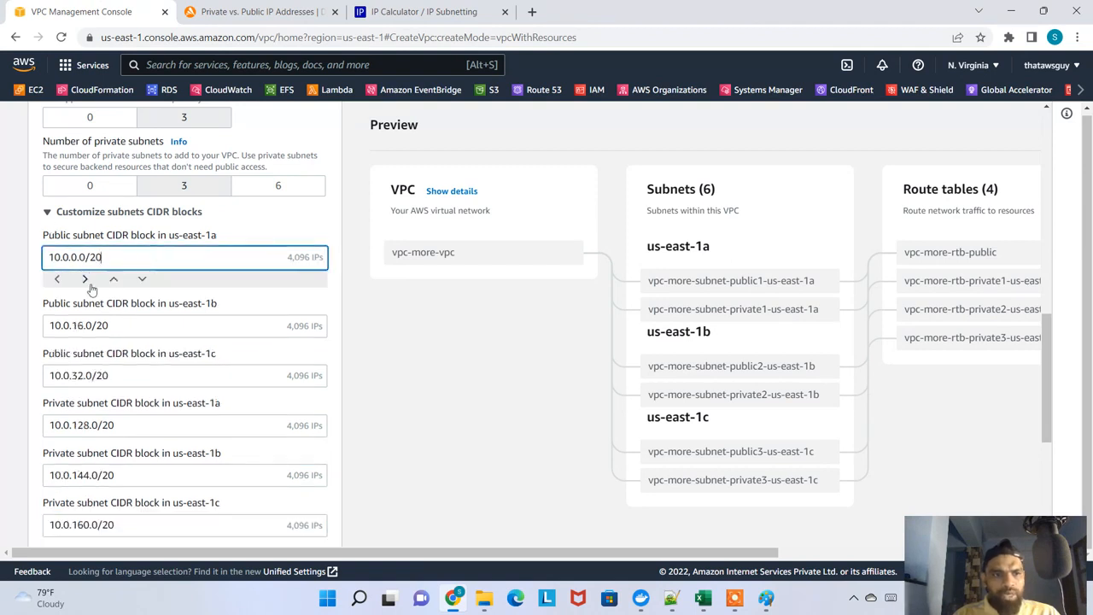
{"action": "left_click", "coordinate": [86, 282]}
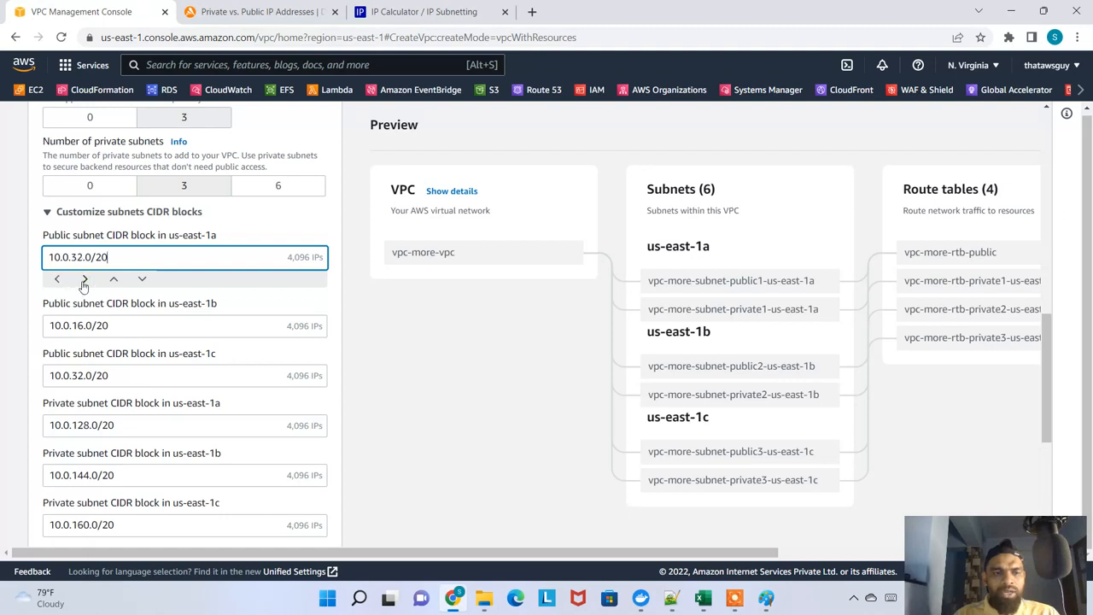
{"action": "double_click", "coordinate": [58, 279]}
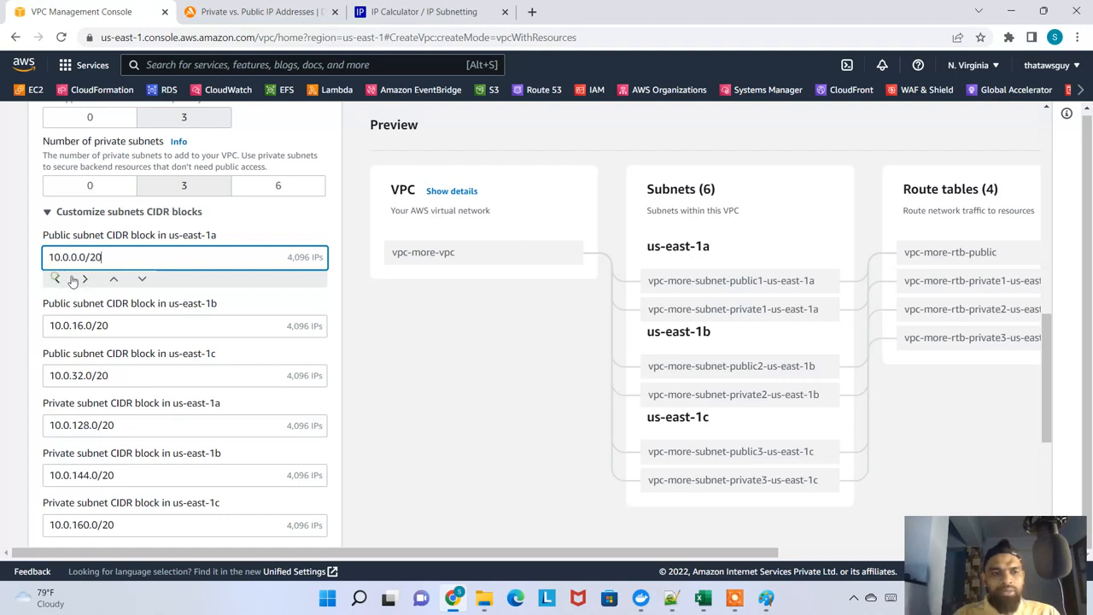
{"action": "left_click", "coordinate": [327, 308]}
Review the subnet CIDR blocks, NAT gateway, VPC endpoint and DNS settings, and the general VPC settings in the form
{"action": "scroll", "coordinate": [197, 373], "scroll_direction": "down", "scroll_amount": 4}
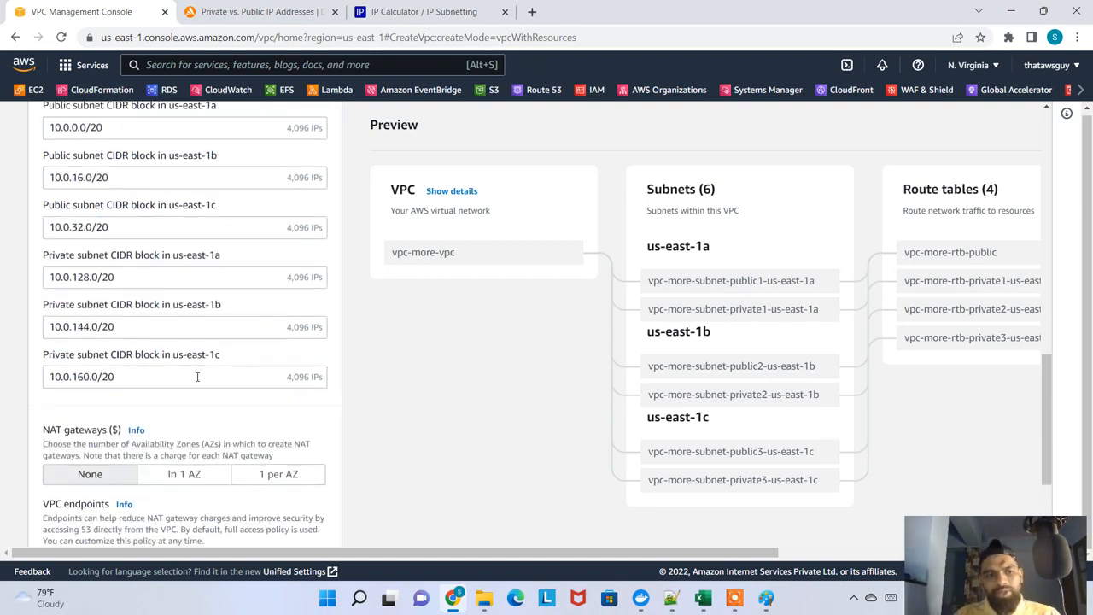
{"action": "scroll", "coordinate": [203, 381], "scroll_direction": "up", "scroll_amount": 1}
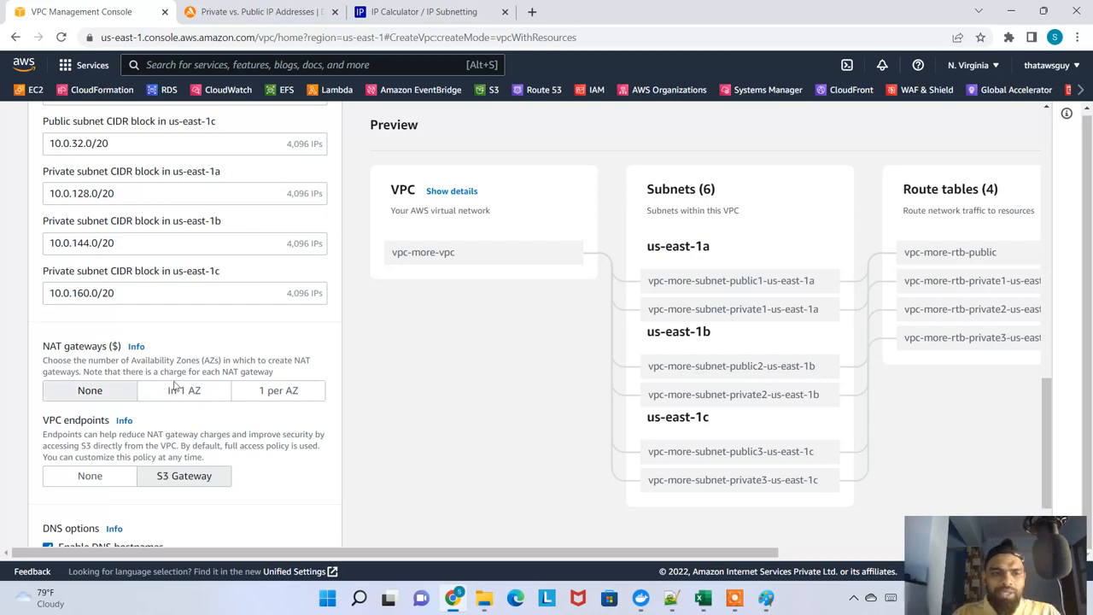
{"action": "scroll", "coordinate": [142, 470], "scroll_direction": "down", "scroll_amount": 2}
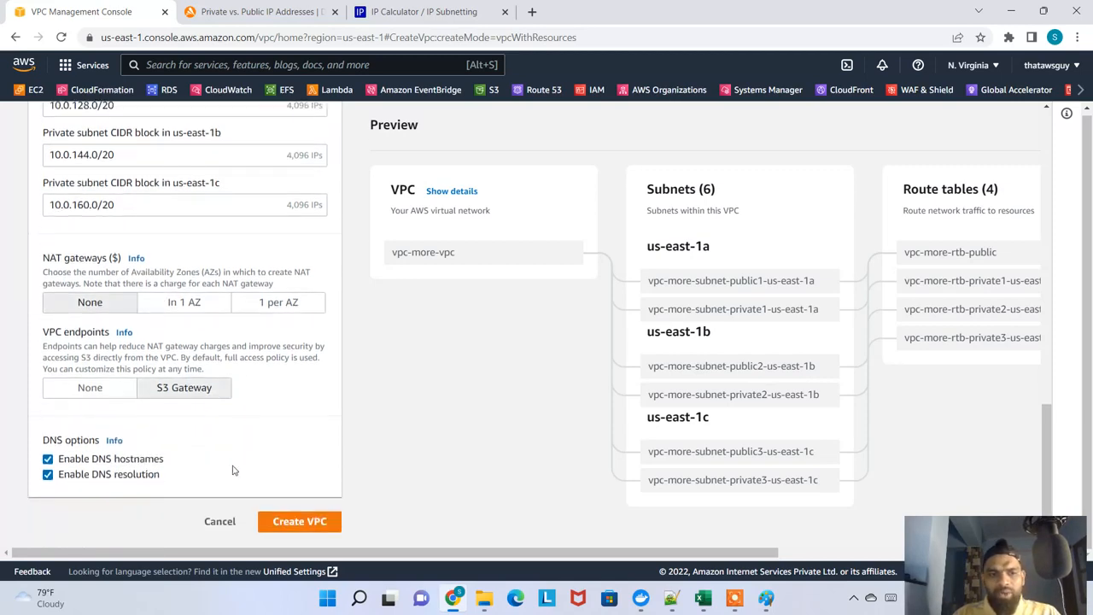
{"action": "scroll", "coordinate": [219, 444], "scroll_direction": "up", "scroll_amount": 1}
{"action": "scroll", "coordinate": [218, 444], "scroll_direction": "up", "scroll_amount": 10}
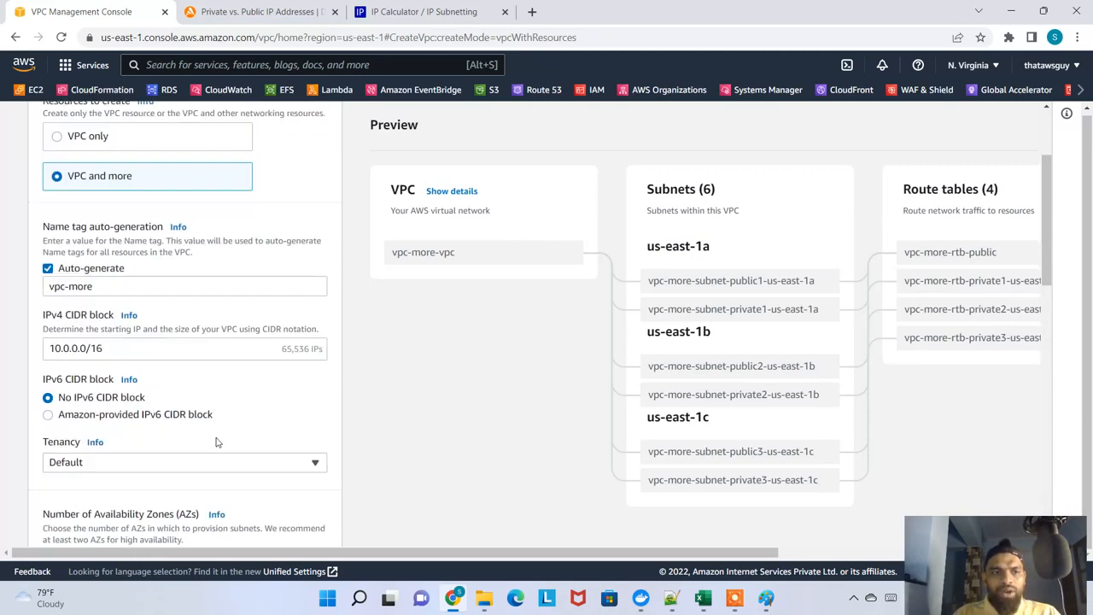
{"action": "scroll", "coordinate": [610, 428], "scroll_direction": "down", "scroll_amount": 1}
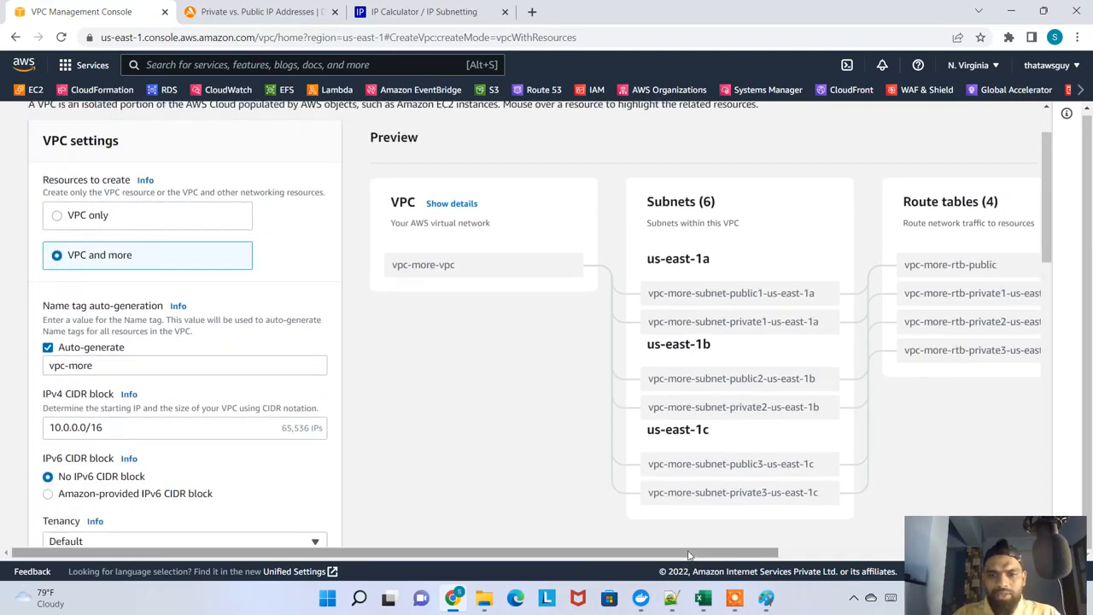
Examine the preview's connections from vpc-more-vpc and the public1 subnet, and its three availability zones
{"action": "left_click_drag", "start_coordinate": [691, 552], "coordinate": [880, 561]}
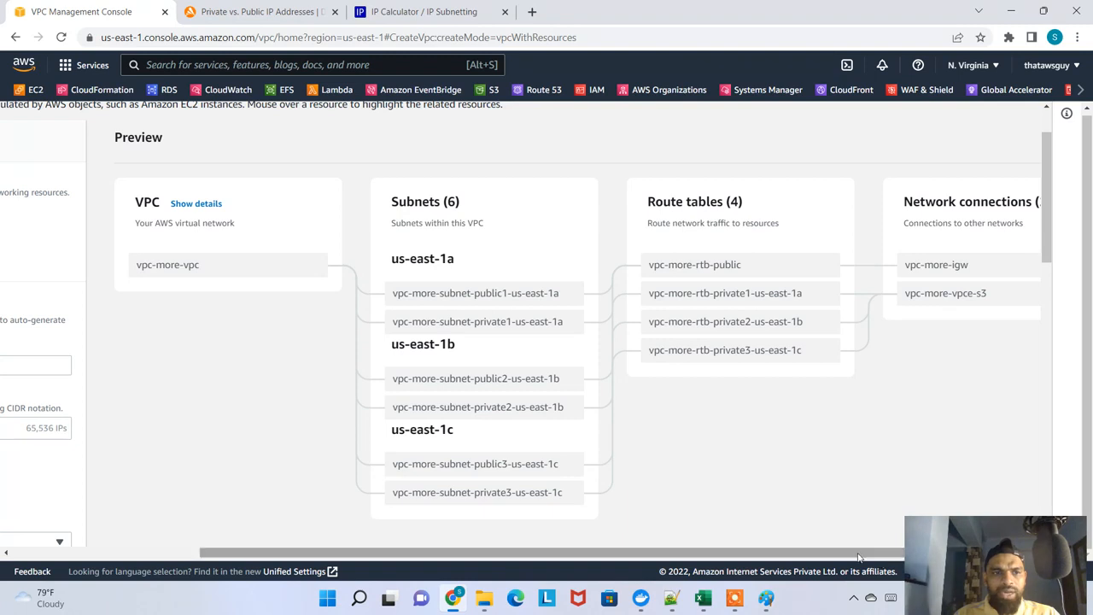
{"action": "mouse_move", "coordinate": [188, 270]}
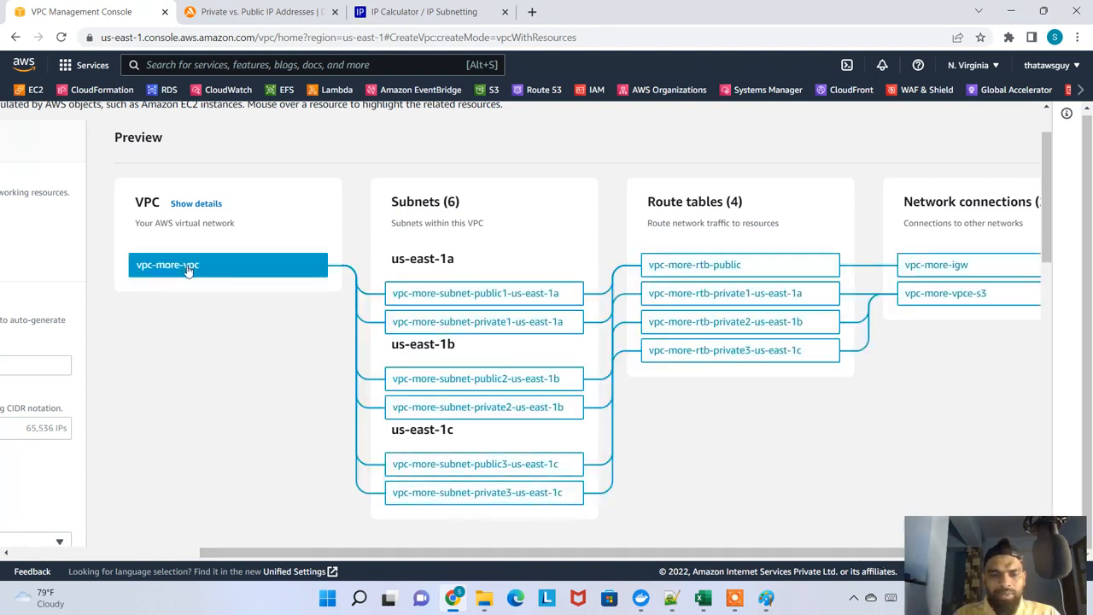
{"action": "mouse_move", "coordinate": [429, 300]}
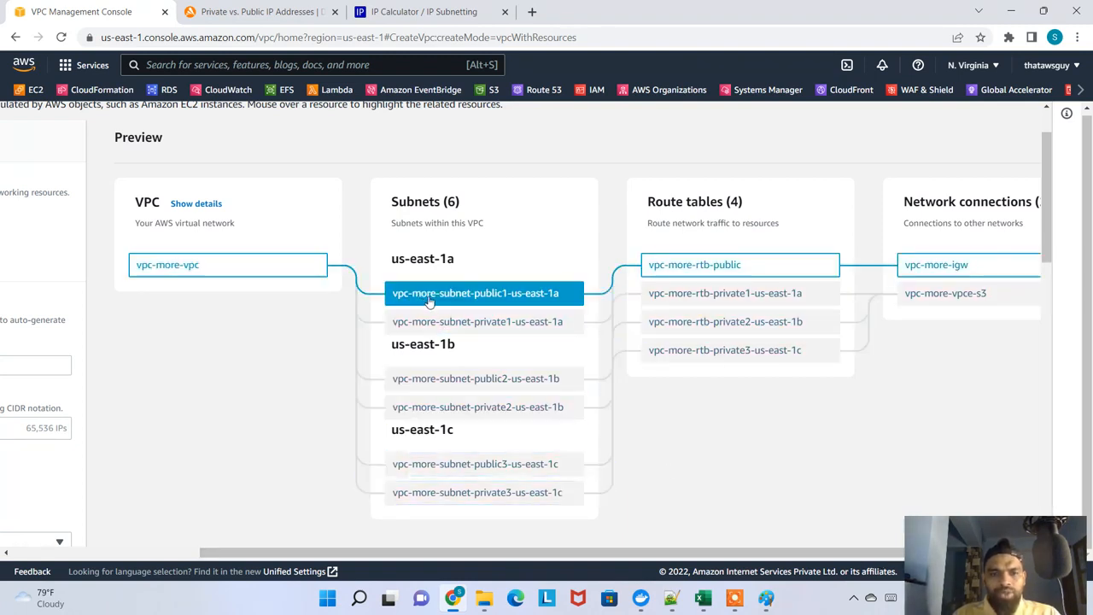
{"action": "left_click_drag", "start_coordinate": [450, 260], "coordinate": [409, 268]}
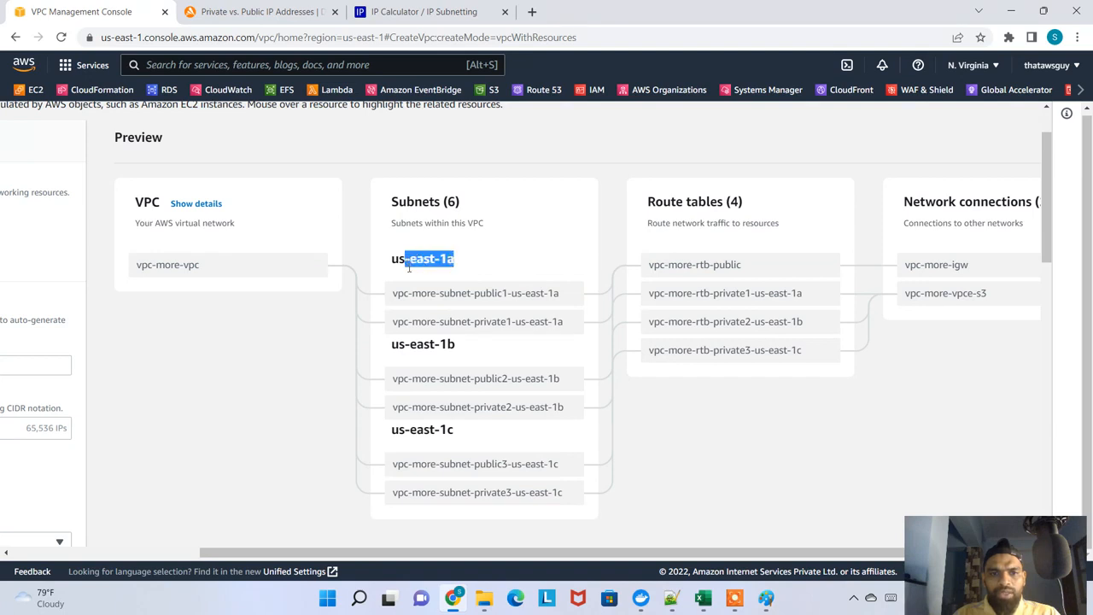
{"action": "left_click_drag", "start_coordinate": [425, 346], "coordinate": [461, 349]}
{"action": "left_click_drag", "start_coordinate": [429, 431], "coordinate": [459, 434]}
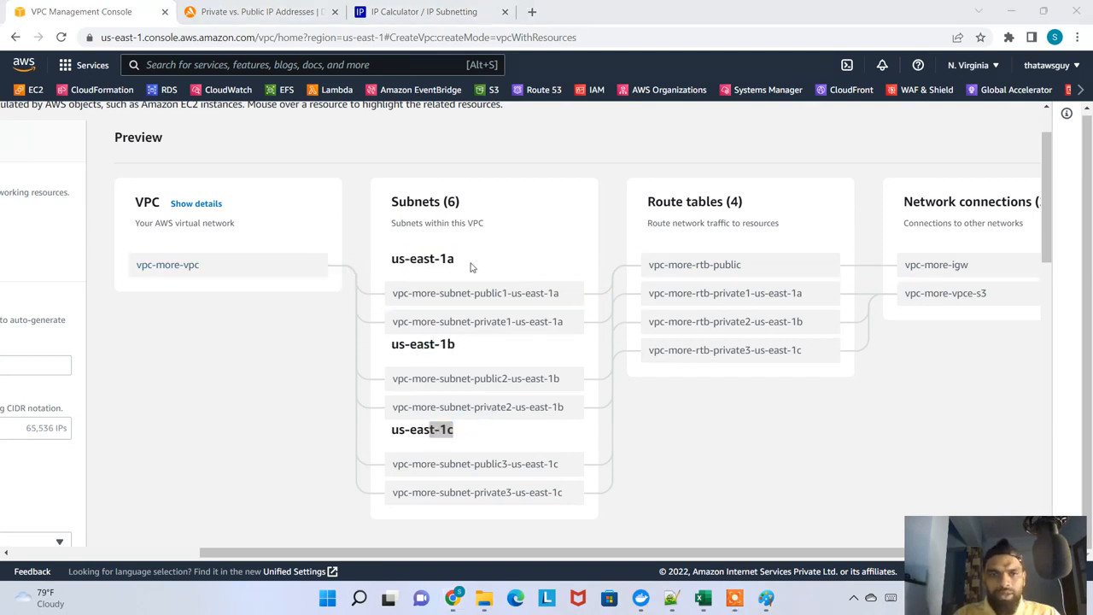
Circle the us-east-1a, us-east-1b and us-east-1c headings in red and draw marks by the subnets under them
{"action": "mouse_move", "coordinate": [460, 254]}
{"action": "left_mouse_down"}
{"action": "mouse_move", "coordinate": [397, 259]}
{"action": "mouse_move", "coordinate": [459, 268]}
{"action": "left_mouse_up"}
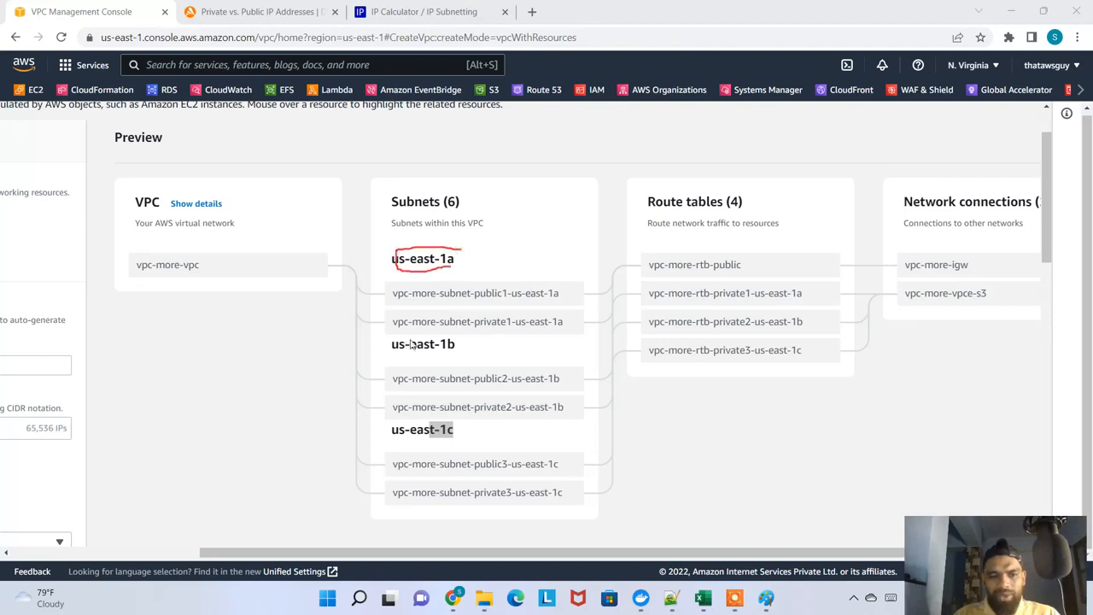
{"action": "mouse_move", "coordinate": [409, 336]}
{"action": "left_mouse_down"}
{"action": "mouse_move", "coordinate": [468, 354]}
{"action": "mouse_move", "coordinate": [408, 357]}
{"action": "left_mouse_up"}
{"action": "mouse_move", "coordinate": [440, 408]}
{"action": "left_mouse_down"}
{"action": "mouse_move", "coordinate": [497, 413]}
{"action": "mouse_move", "coordinate": [436, 446]}
{"action": "left_mouse_up"}
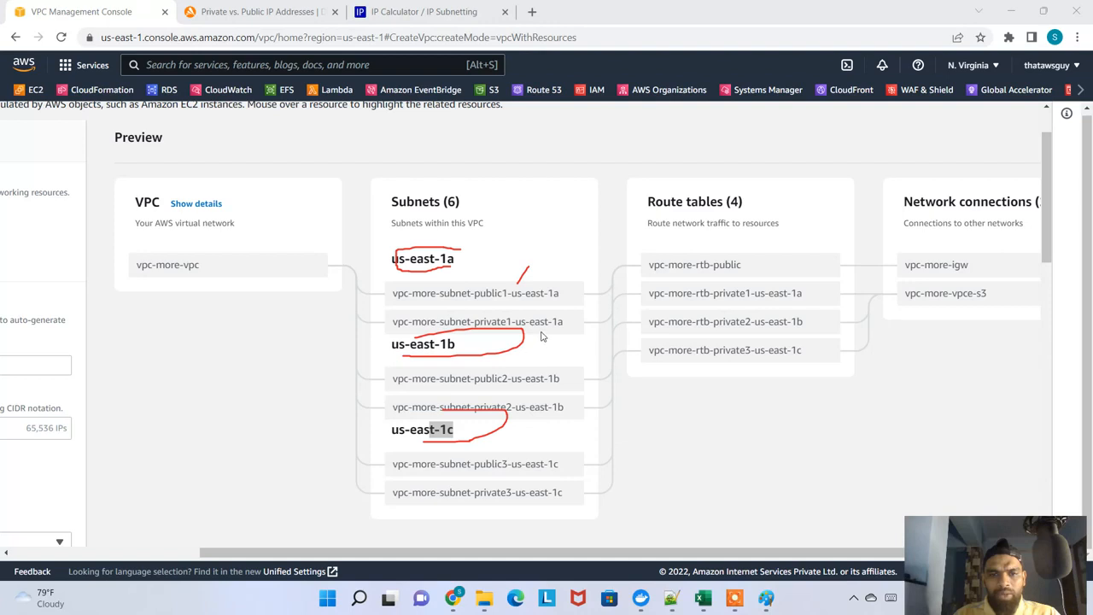
{"action": "left_click_drag", "start_coordinate": [542, 335], "coordinate": [565, 354]}
{"action": "left_click_drag", "start_coordinate": [555, 336], "coordinate": [526, 381]}
{"action": "mouse_move", "coordinate": [540, 429]}
{"action": "left_mouse_down"}
{"action": "mouse_move", "coordinate": [552, 445]}
{"action": "mouse_move", "coordinate": [546, 435]}
{"action": "left_mouse_up"}
{"action": "left_click_drag", "start_coordinate": [523, 495], "coordinate": [539, 524]}
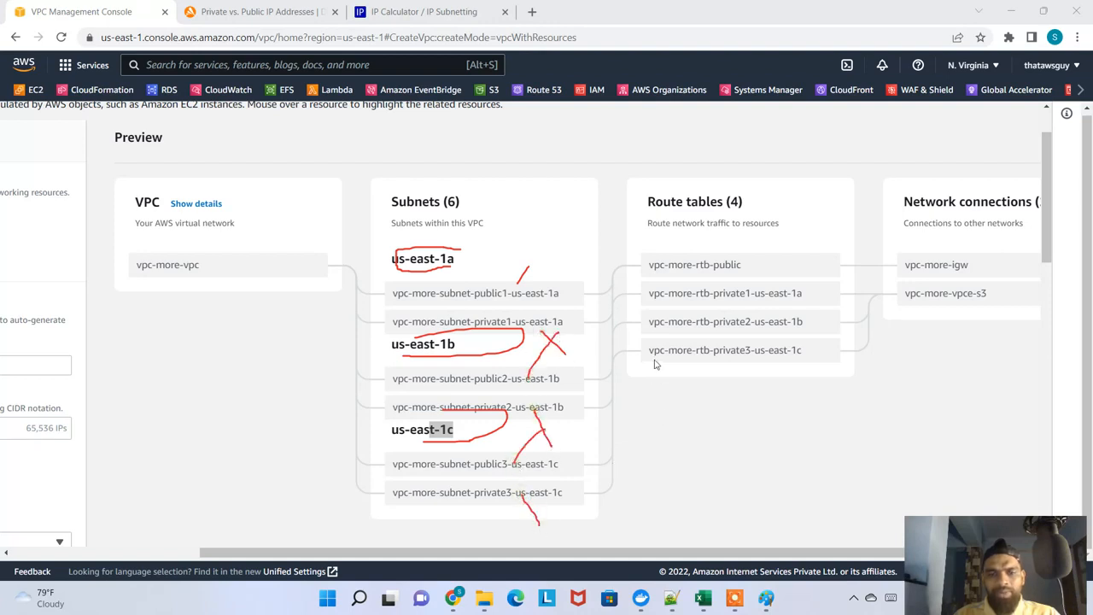
Undo all the red annotations on the preview and leave the screen drawing mode
{"action": "key", "text": "ctrl+z"}
{"action": "key", "text": "ctrl+z"}
{"action": "key", "text": "ctrl+z"}
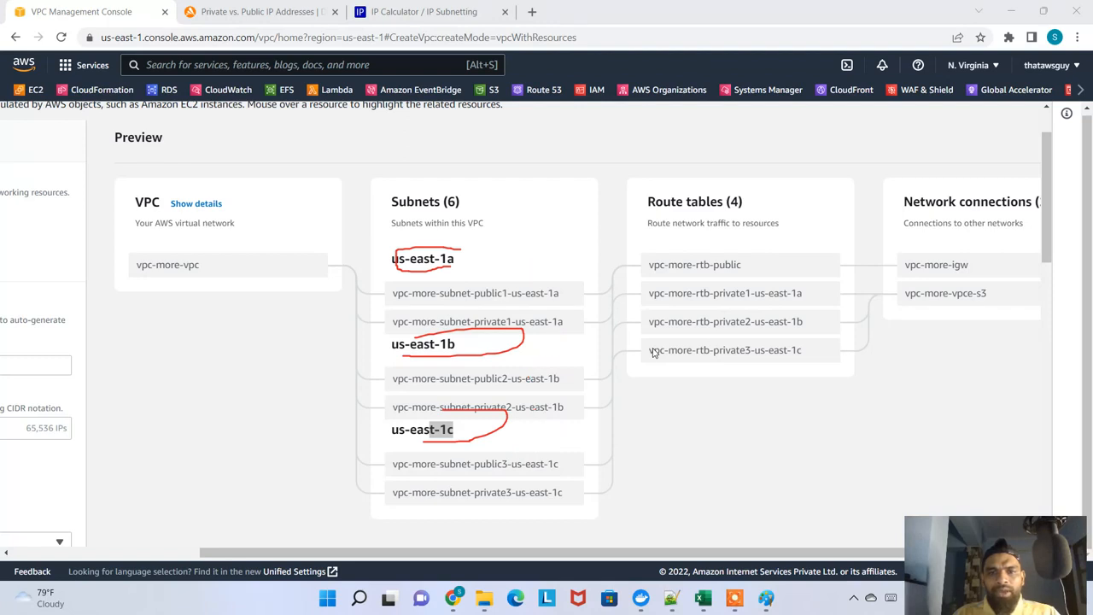
{"action": "key", "text": "ctrl+z"}
{"action": "key", "text": "ctrl+z"}
{"action": "key", "text": "ctrl+z"}
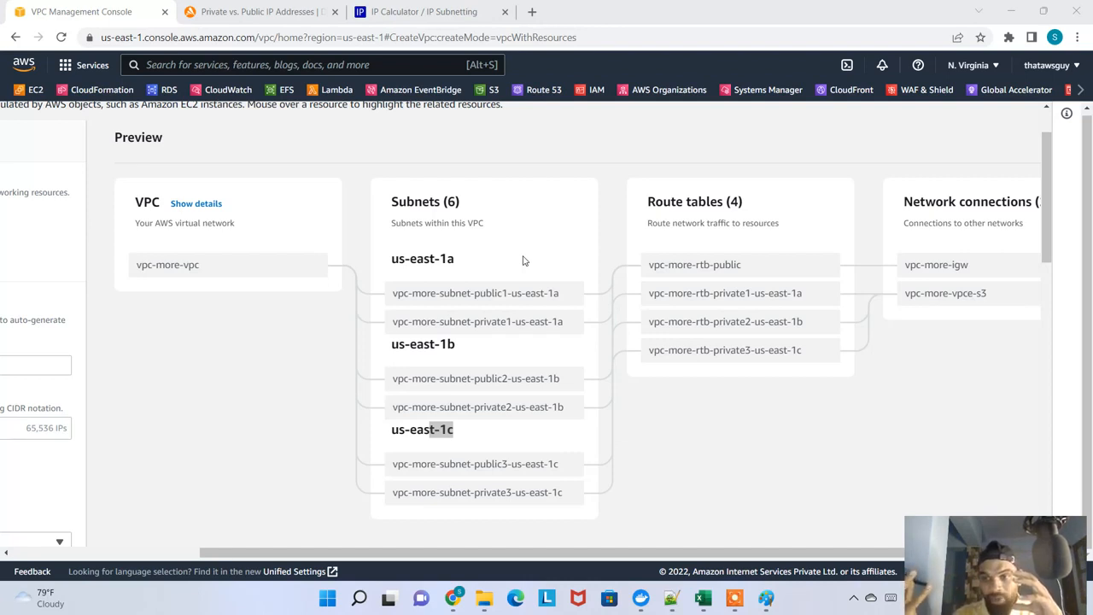
{"action": "left_click_drag", "start_coordinate": [246, 553], "coordinate": [28, 551]}
{"action": "key", "text": "Escape"}
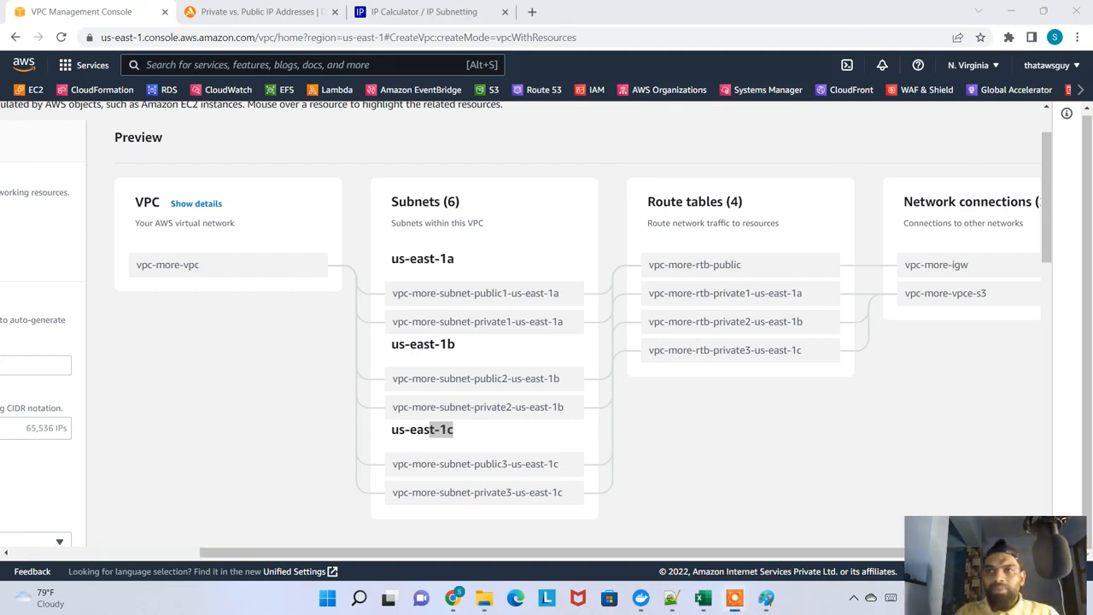
Set VPC endpoints to None in the VPC settings
{"action": "left_click_drag", "start_coordinate": [603, 555], "coordinate": [205, 543]}
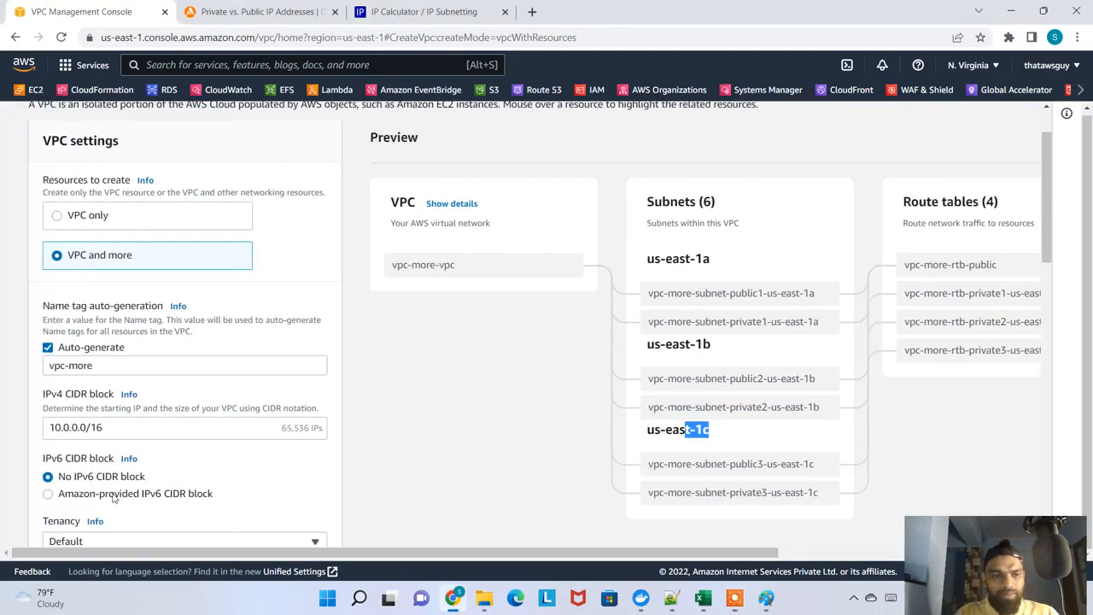
{"action": "scroll", "coordinate": [114, 497], "scroll_direction": "down", "scroll_amount": 5}
{"action": "scroll", "coordinate": [114, 497], "scroll_direction": "down", "scroll_amount": 5}
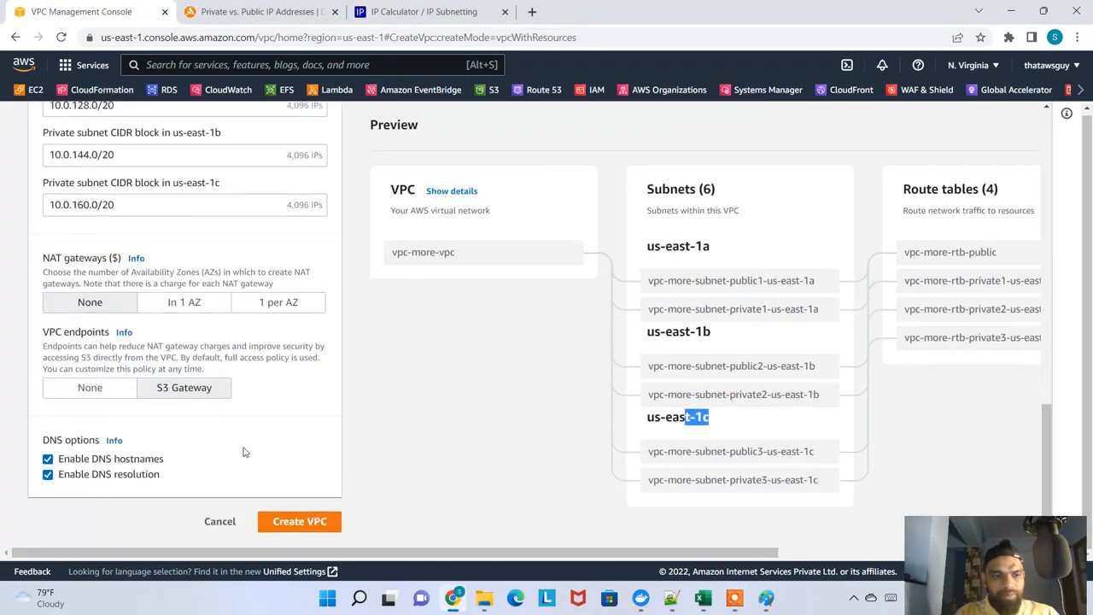
{"action": "left_click", "coordinate": [109, 390]}
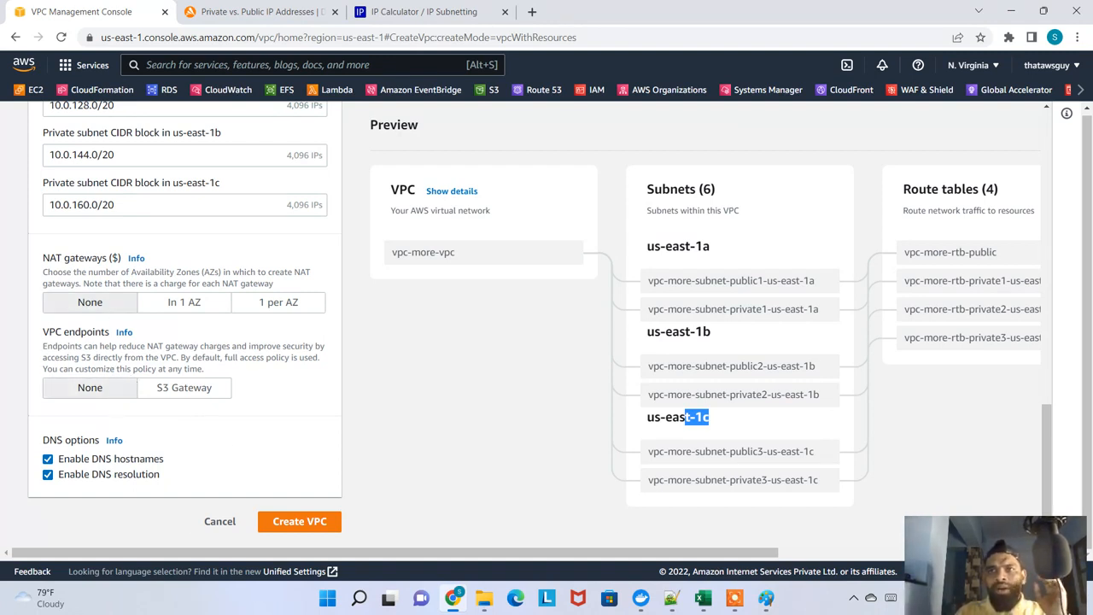
Circle private1, private2 and private3 in the preview's subnet names and the vpc-more-igw connection in red
{"action": "left_click_drag", "start_coordinate": [566, 551], "coordinate": [826, 556]}
{"action": "left_click", "coordinate": [493, 373]}
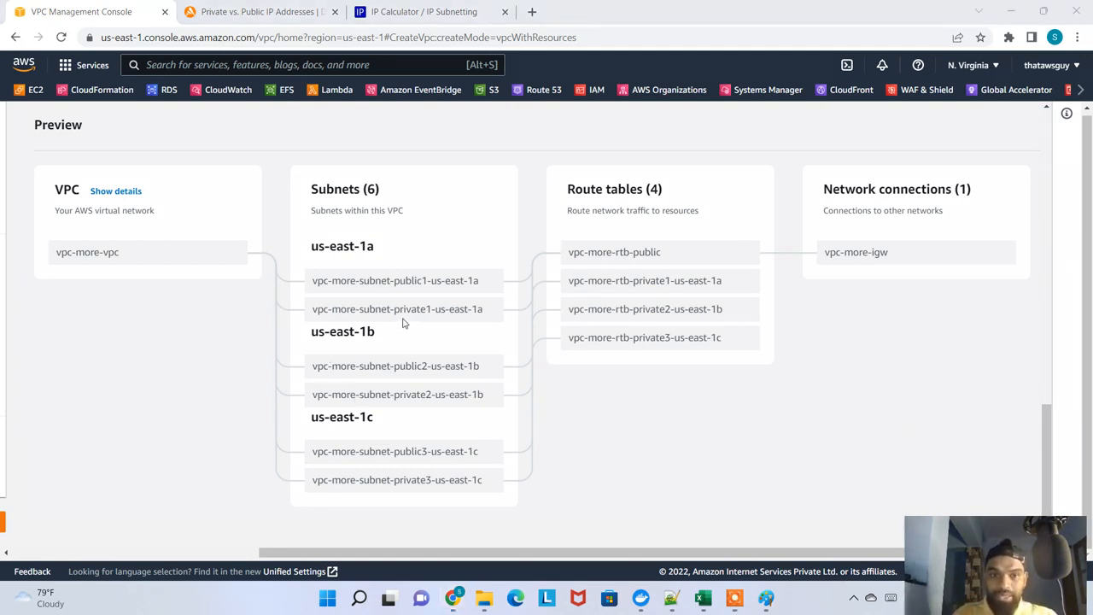
{"action": "mouse_move", "coordinate": [400, 317]}
{"action": "left_mouse_down"}
{"action": "mouse_move", "coordinate": [440, 314]}
{"action": "mouse_move", "coordinate": [394, 301]}
{"action": "left_mouse_up"}
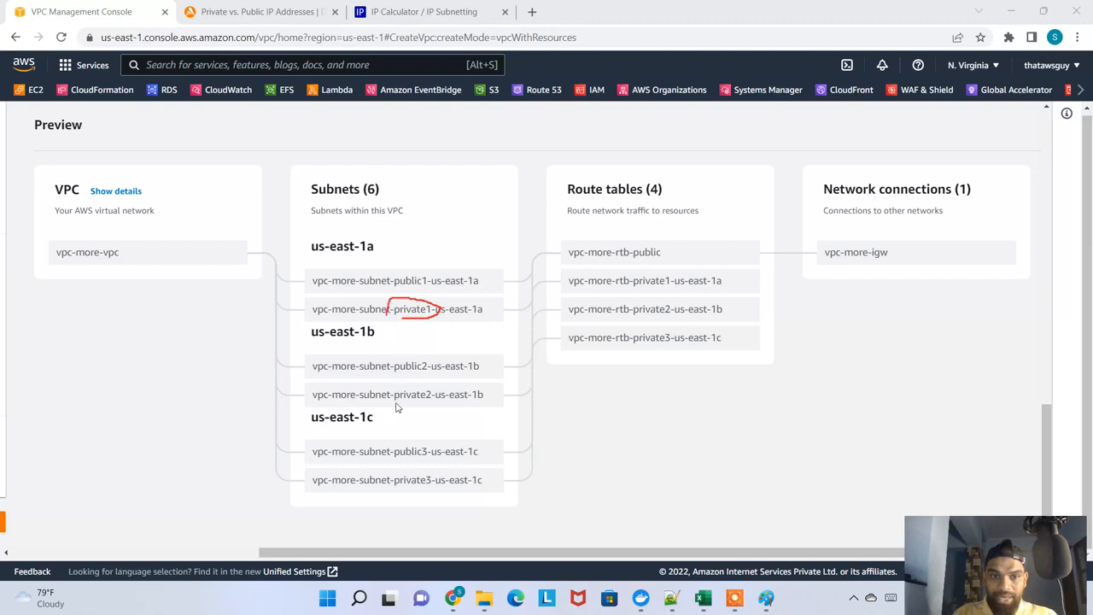
{"action": "mouse_move", "coordinate": [396, 408]}
{"action": "left_mouse_down"}
{"action": "mouse_move", "coordinate": [444, 405]}
{"action": "mouse_move", "coordinate": [402, 391]}
{"action": "left_mouse_up"}
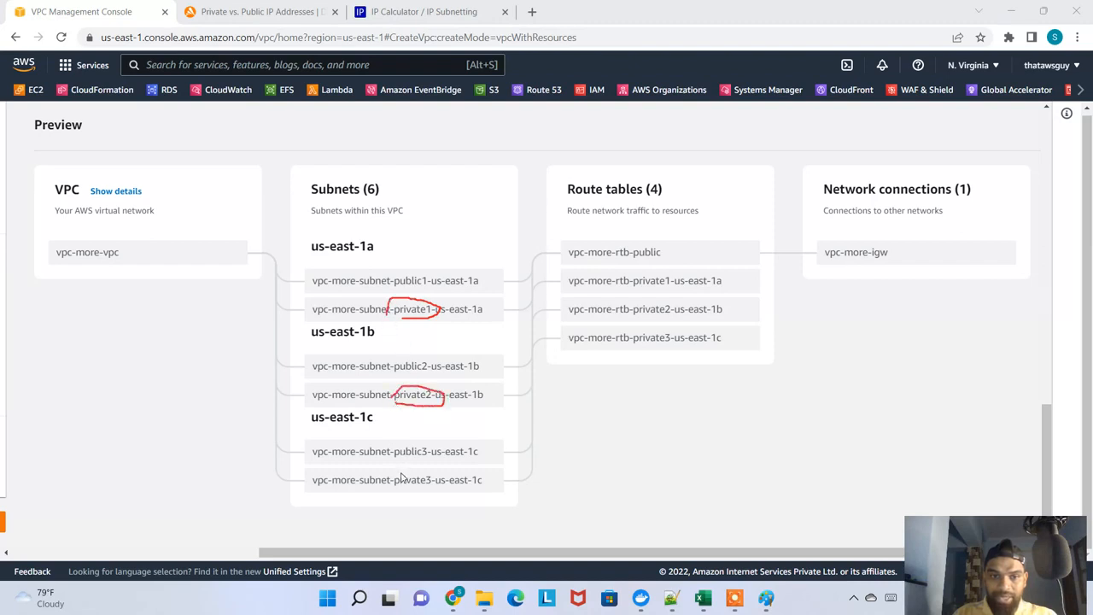
{"action": "mouse_move", "coordinate": [401, 472]}
{"action": "left_mouse_down"}
{"action": "mouse_move", "coordinate": [424, 510]}
{"action": "mouse_move", "coordinate": [399, 474]}
{"action": "left_mouse_up"}
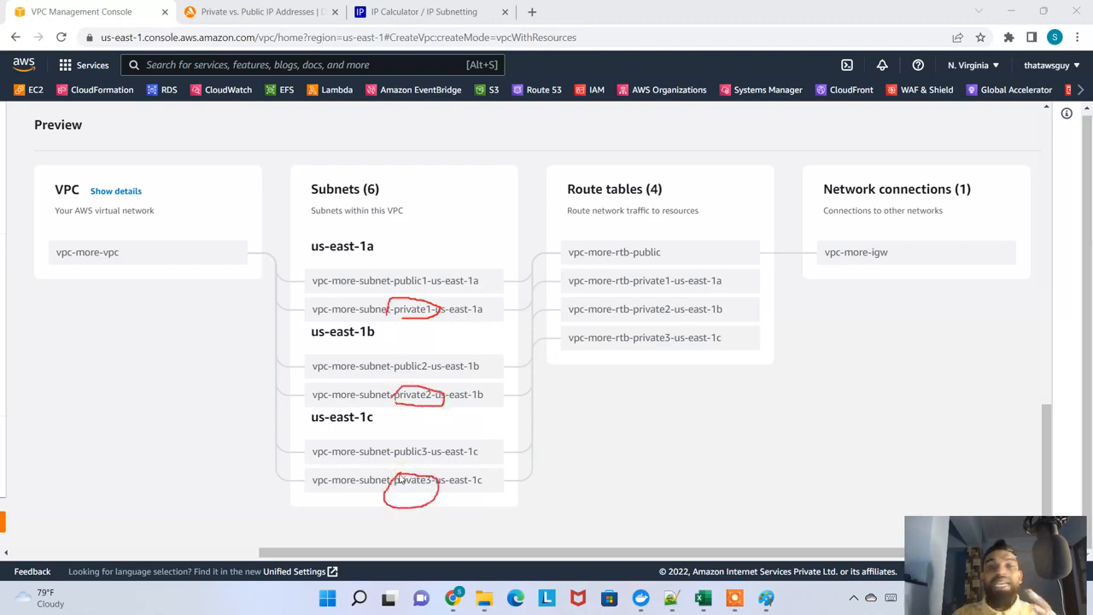
{"action": "mouse_move", "coordinate": [853, 285]}
{"action": "left_mouse_down"}
{"action": "mouse_move", "coordinate": [932, 256]}
{"action": "mouse_move", "coordinate": [794, 232]}
{"action": "mouse_move", "coordinate": [821, 299]}
{"action": "mouse_move", "coordinate": [845, 278]}
{"action": "left_mouse_up"}
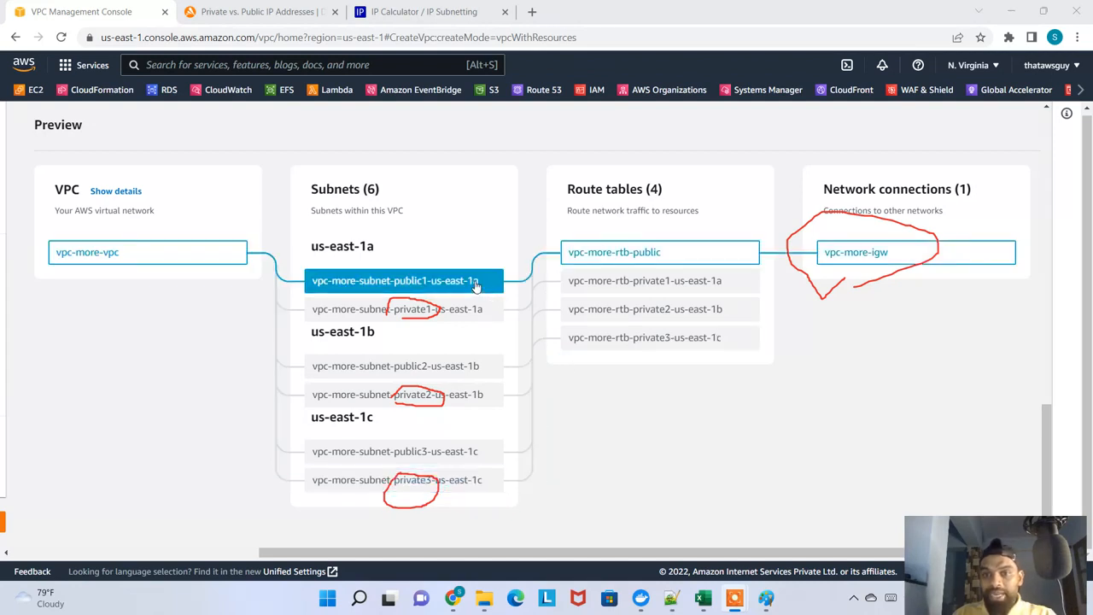
Highlight the preview's Route tables and Network connections headings, and clear the red annotations
{"action": "left_click_drag", "start_coordinate": [604, 188], "coordinate": [683, 192]}
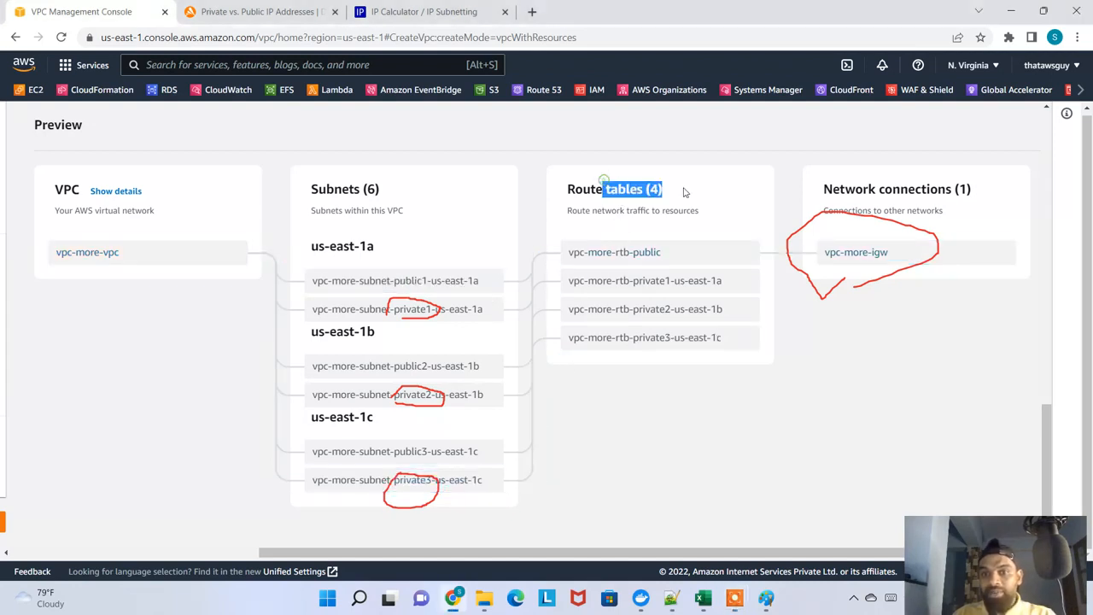
{"action": "left_click_drag", "start_coordinate": [844, 188], "coordinate": [956, 188]}
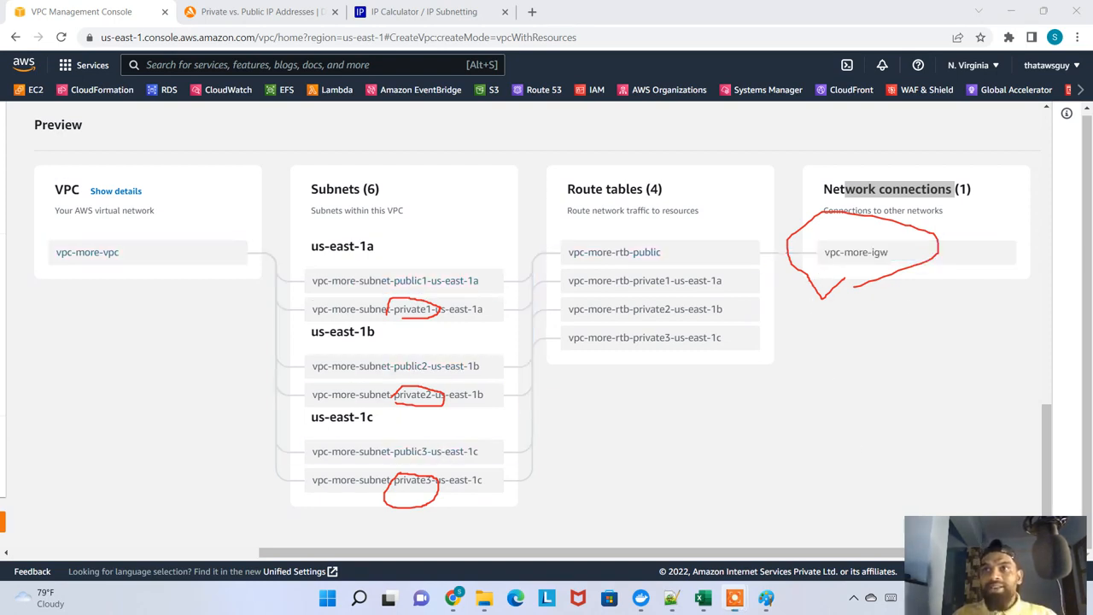
{"action": "key", "text": "Escape"}
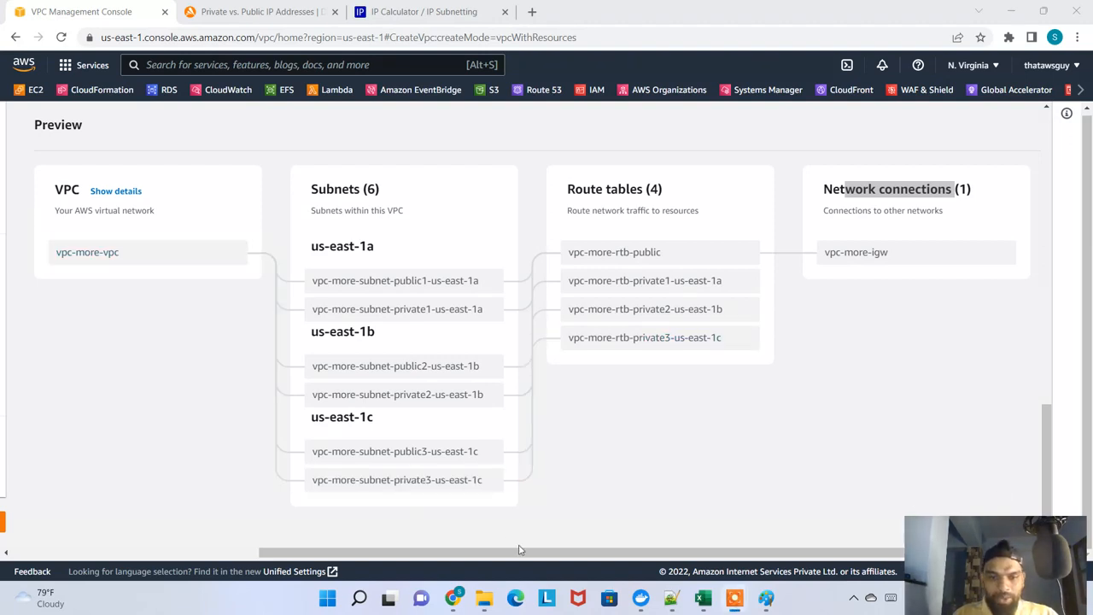
Examine the preview's connections from the route tables to the network, highlighting "public" in vpc-more-rtb-public
{"action": "left_click_drag", "start_coordinate": [519, 552], "coordinate": [229, 555]}
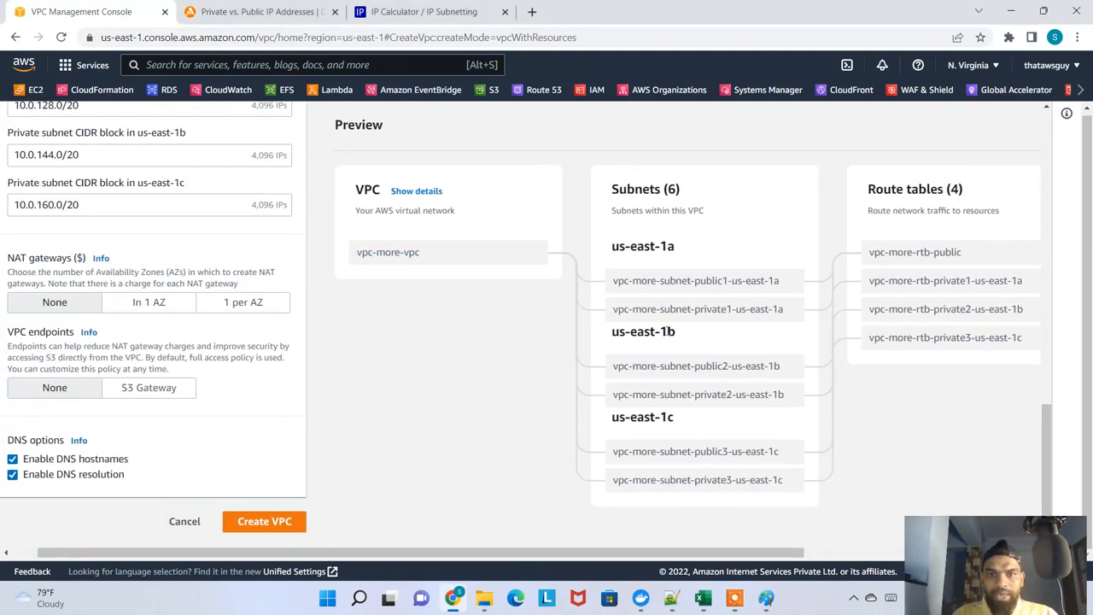
{"action": "left_click_drag", "start_coordinate": [713, 553], "coordinate": [859, 554]}
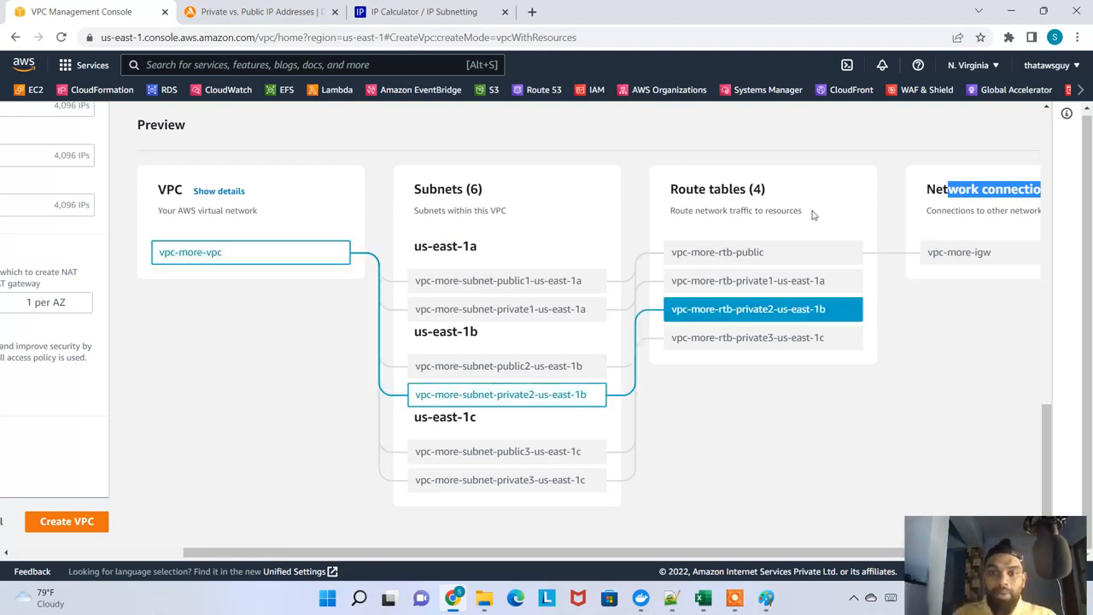
{"action": "left_click_drag", "start_coordinate": [810, 251], "coordinate": [741, 252]}
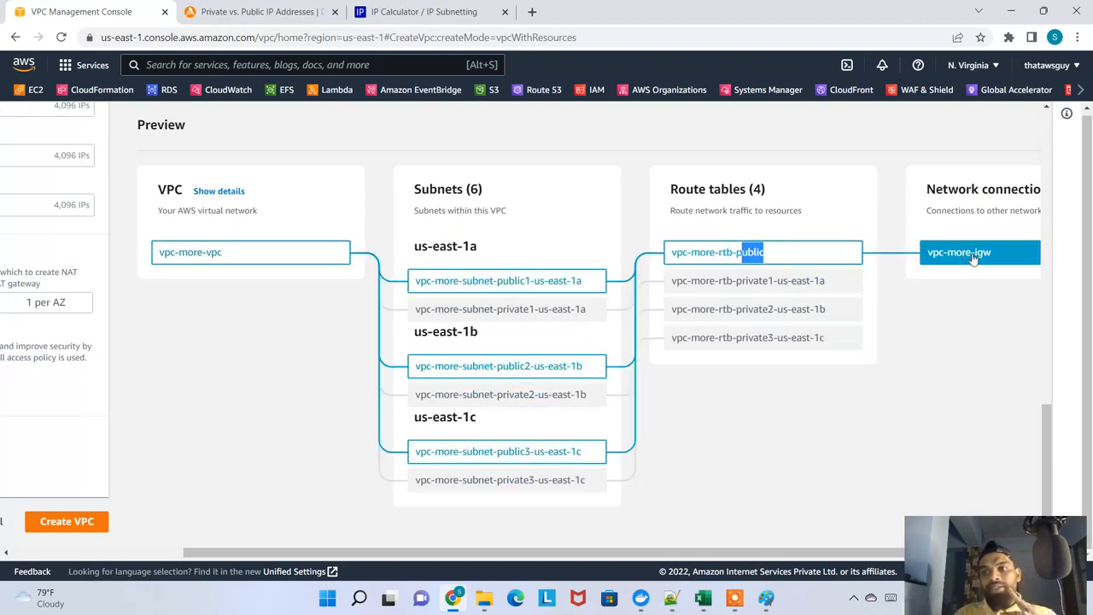
Review the VPC settings and create the VPC with its subnets, route tables and internet gateway
{"action": "left_click_drag", "start_coordinate": [524, 553], "coordinate": [195, 463]}
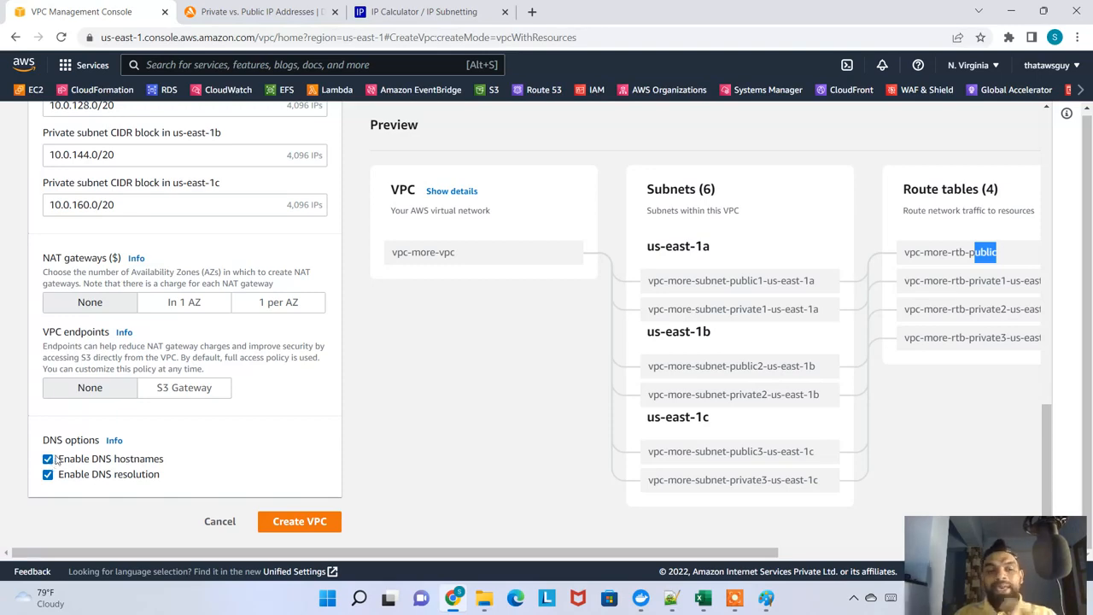
{"action": "scroll", "coordinate": [311, 469], "scroll_direction": "up", "scroll_amount": 10}
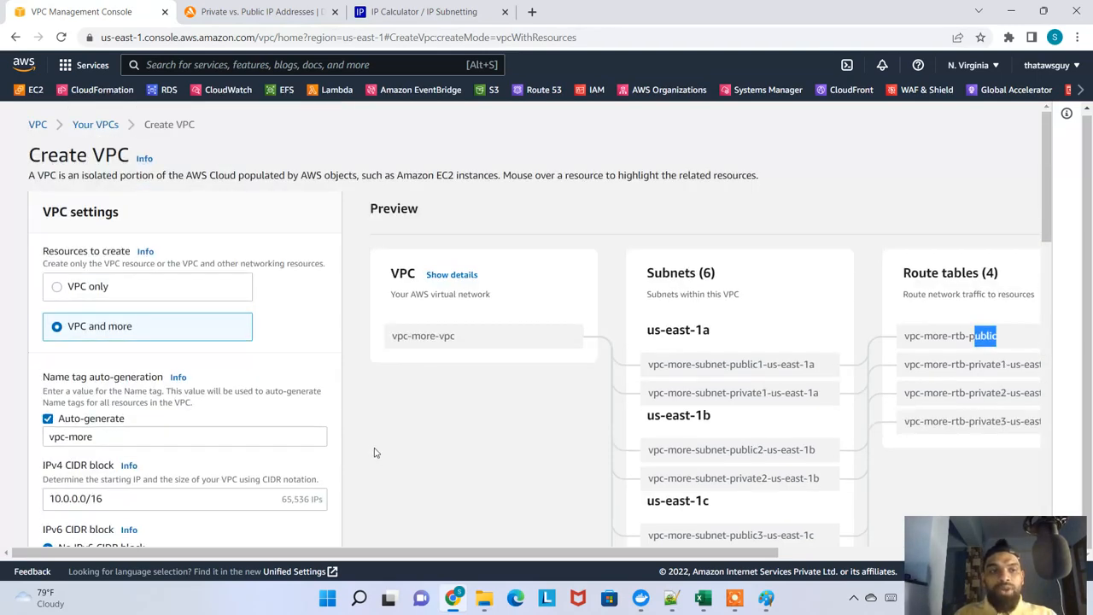
{"action": "scroll", "coordinate": [378, 451], "scroll_direction": "down", "scroll_amount": 10}
{"action": "left_click", "coordinate": [306, 528]}
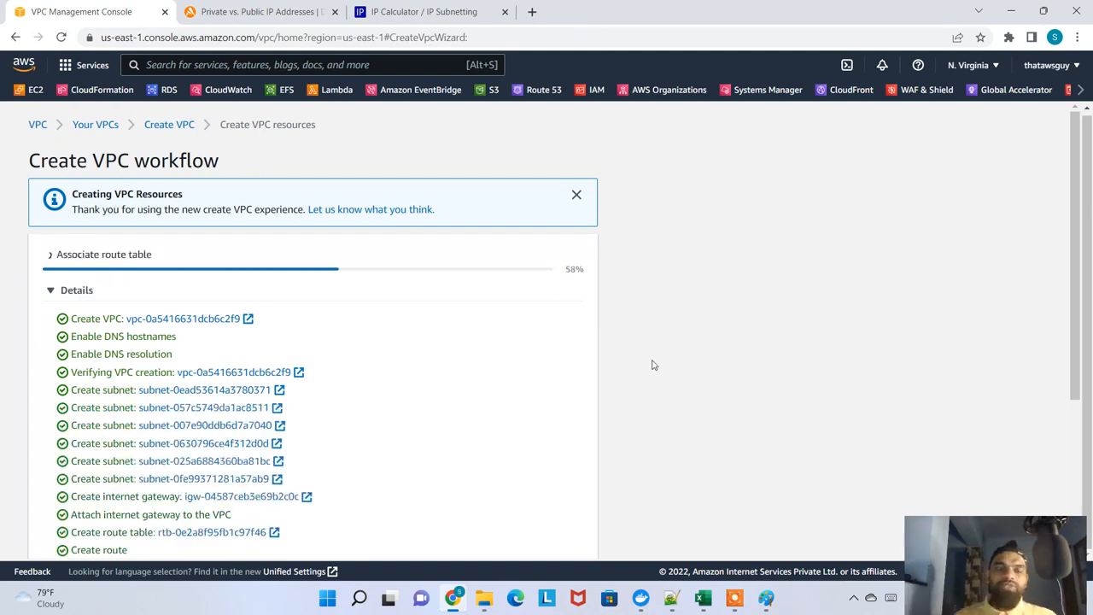
Follow the VPC creation workflow to its end and open the new VPC's details
{"action": "scroll", "coordinate": [308, 304], "scroll_direction": "down", "scroll_amount": 2}
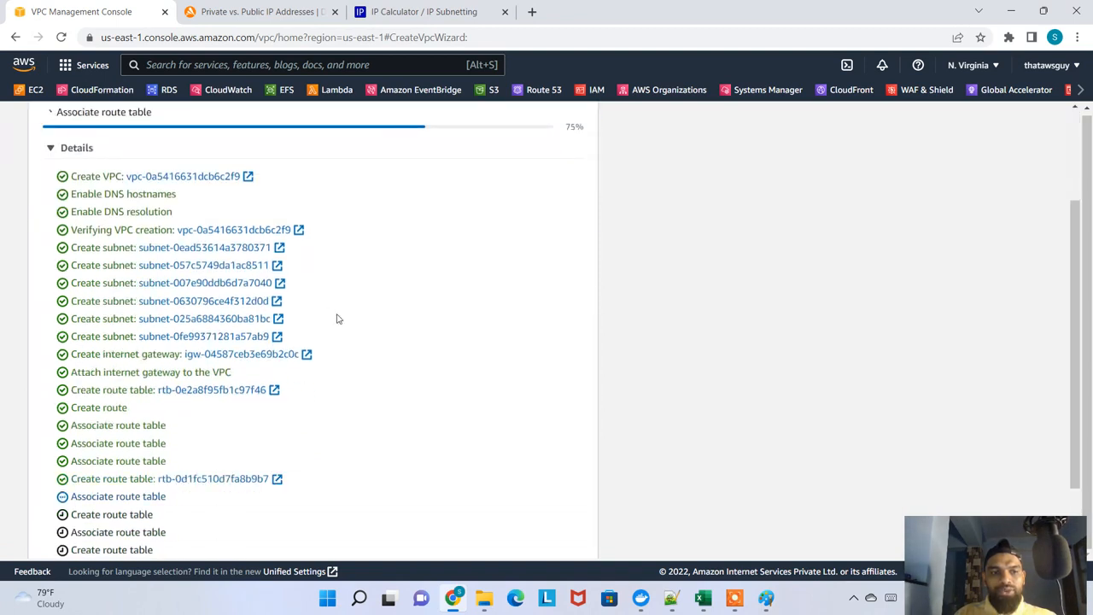
{"action": "scroll", "coordinate": [337, 317], "scroll_direction": "down", "scroll_amount": 2}
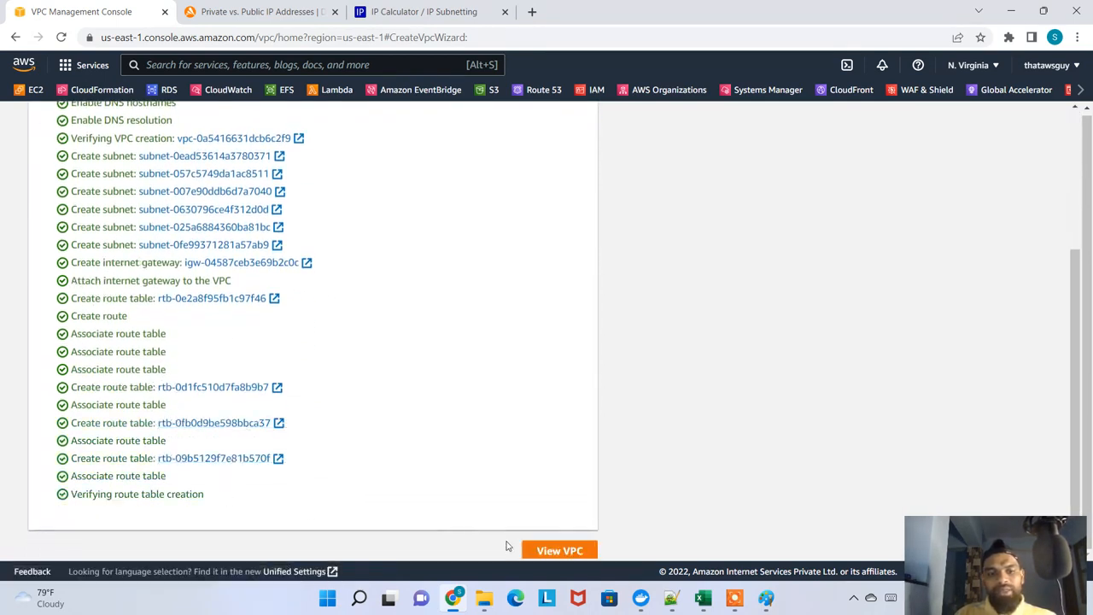
{"action": "scroll", "coordinate": [509, 546], "scroll_direction": "down", "scroll_amount": 1}
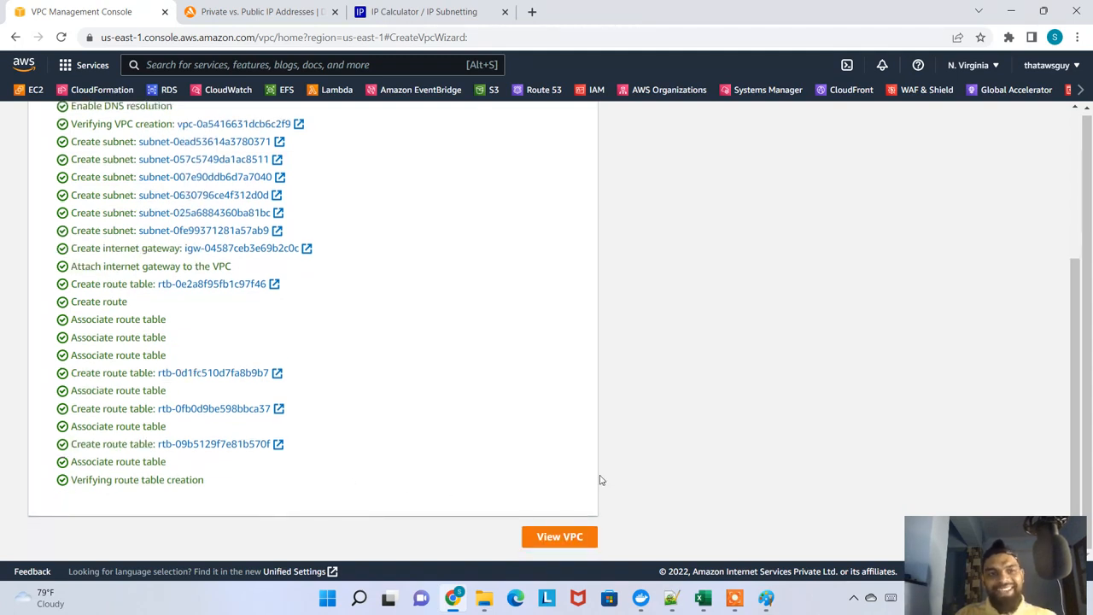
{"action": "left_click", "coordinate": [567, 535]}
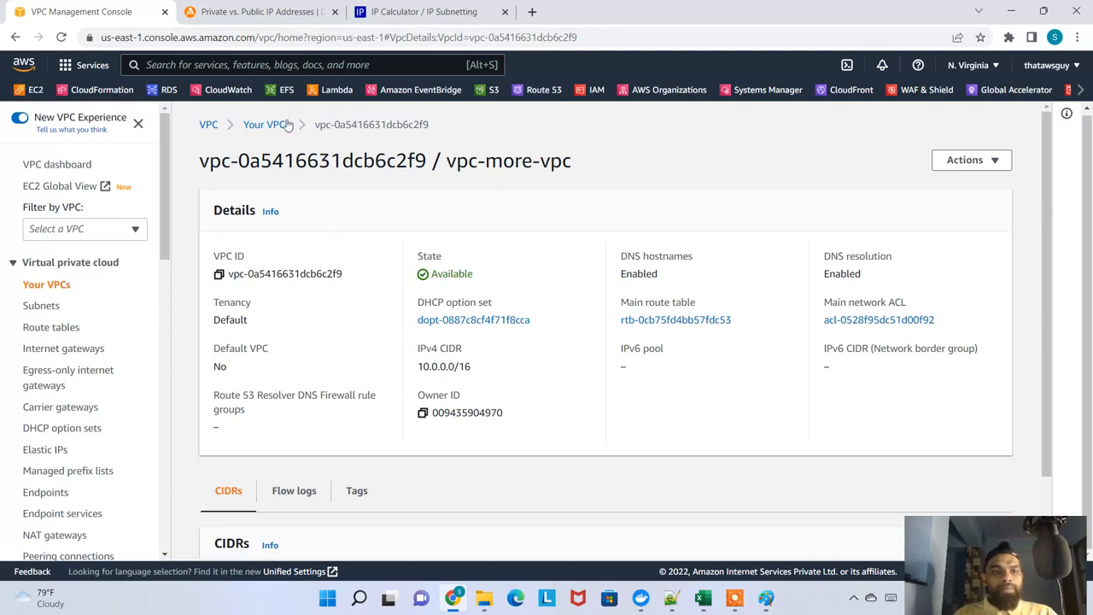
Show the list of VPCs and examine the name, ID, IPv4 CIDR and main route table of vpc-more-vpc
{"action": "left_click", "coordinate": [261, 124]}
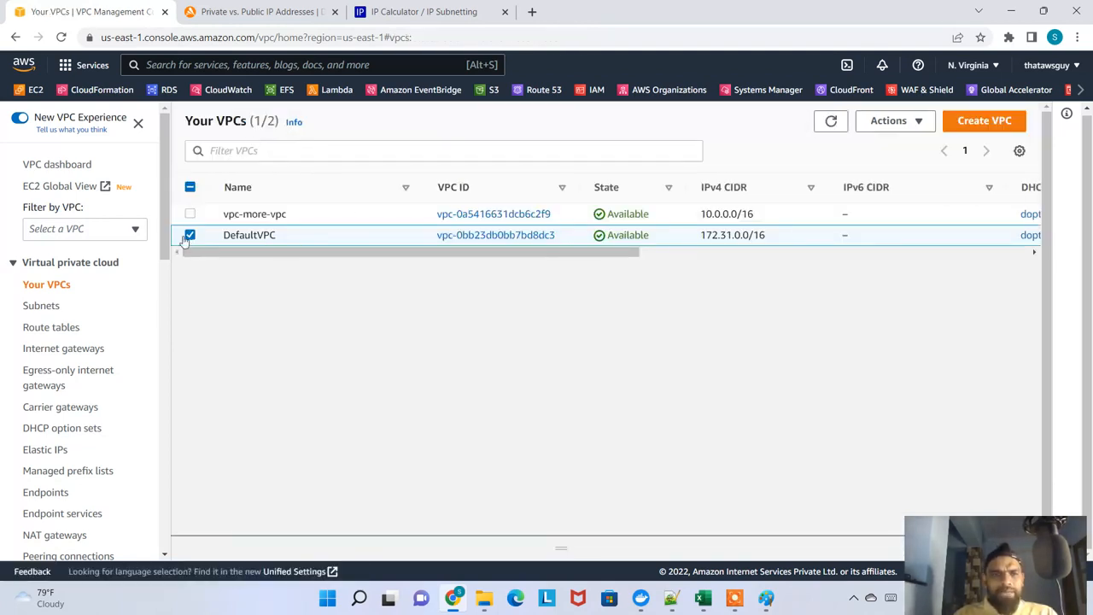
{"action": "left_click", "coordinate": [191, 236]}
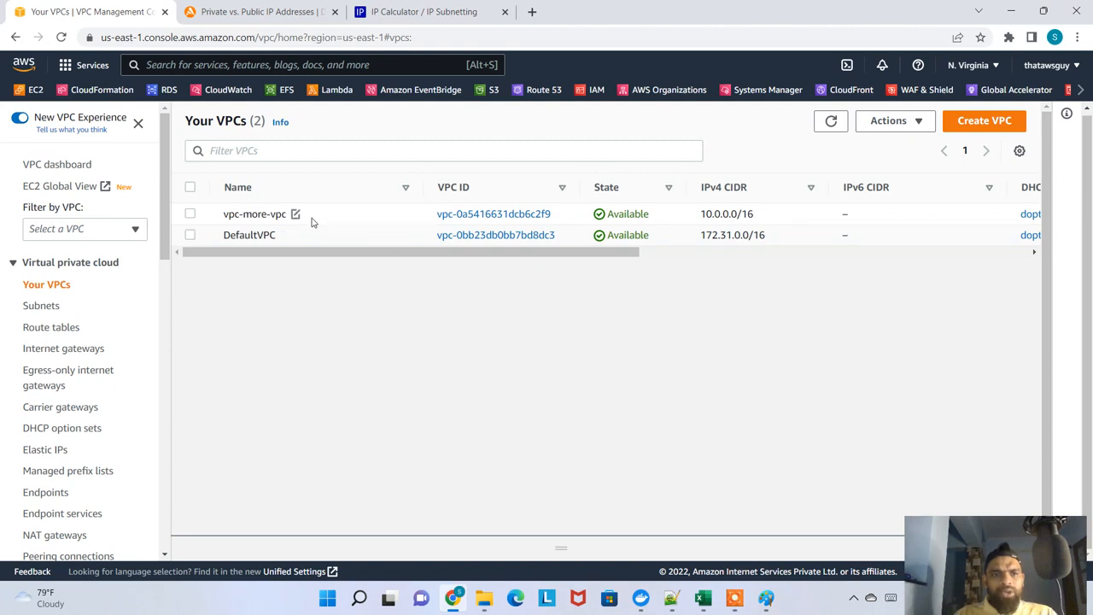
{"action": "left_click_drag", "start_coordinate": [228, 215], "coordinate": [281, 215]}
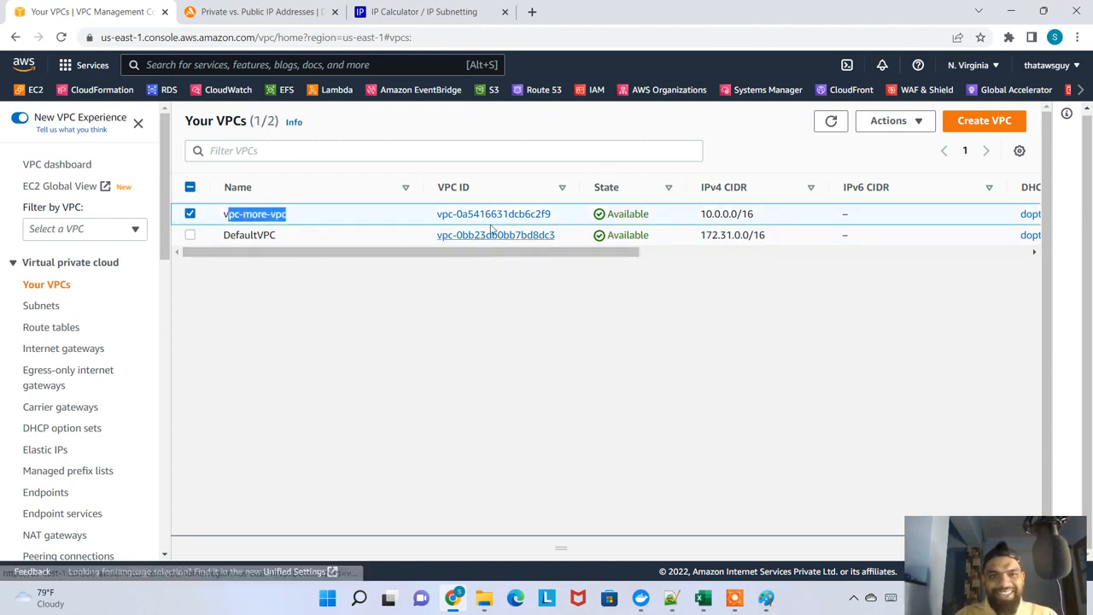
{"action": "left_click_drag", "start_coordinate": [552, 214], "coordinate": [509, 214]}
{"action": "left_click_drag", "start_coordinate": [754, 215], "coordinate": [701, 215]}
{"action": "left_click_drag", "start_coordinate": [622, 261], "coordinate": [948, 258]}
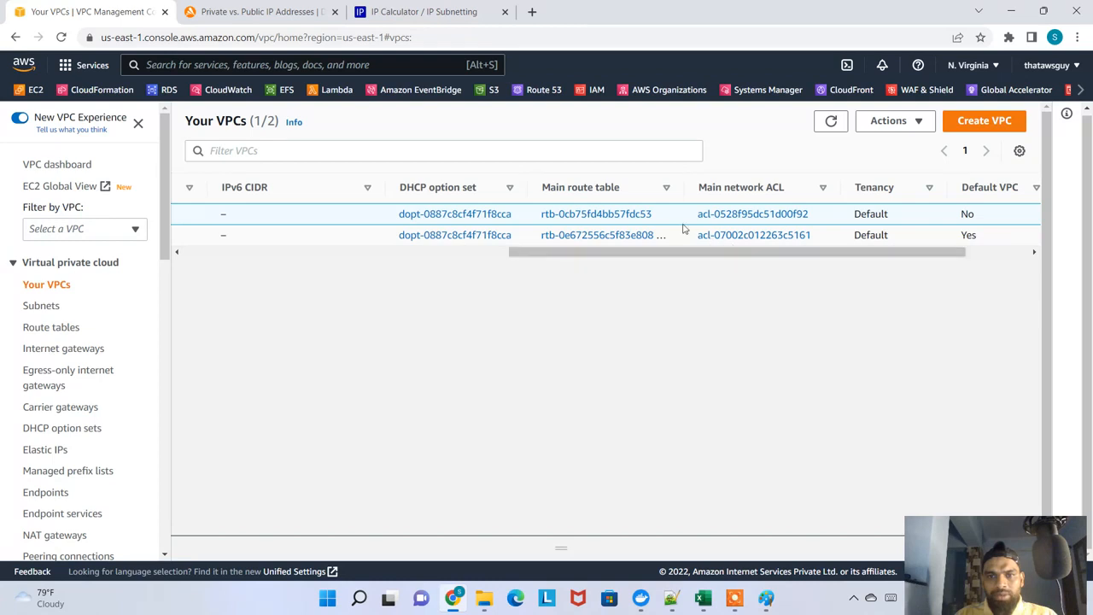
{"action": "left_click_drag", "start_coordinate": [679, 188], "coordinate": [699, 198]}
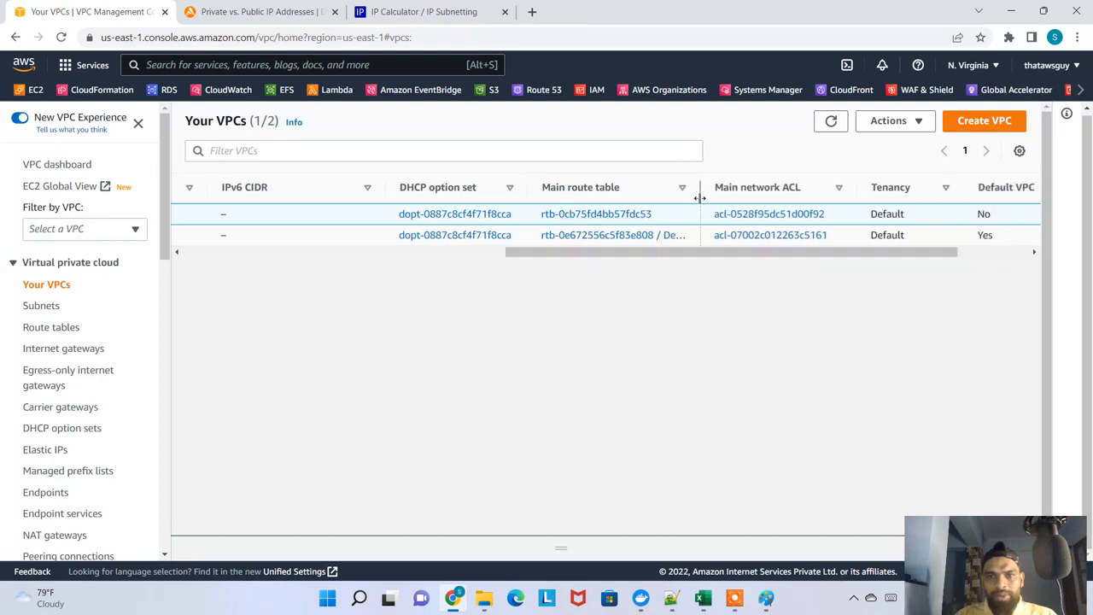
{"action": "left_click_drag", "start_coordinate": [751, 261], "coordinate": [285, 272]}
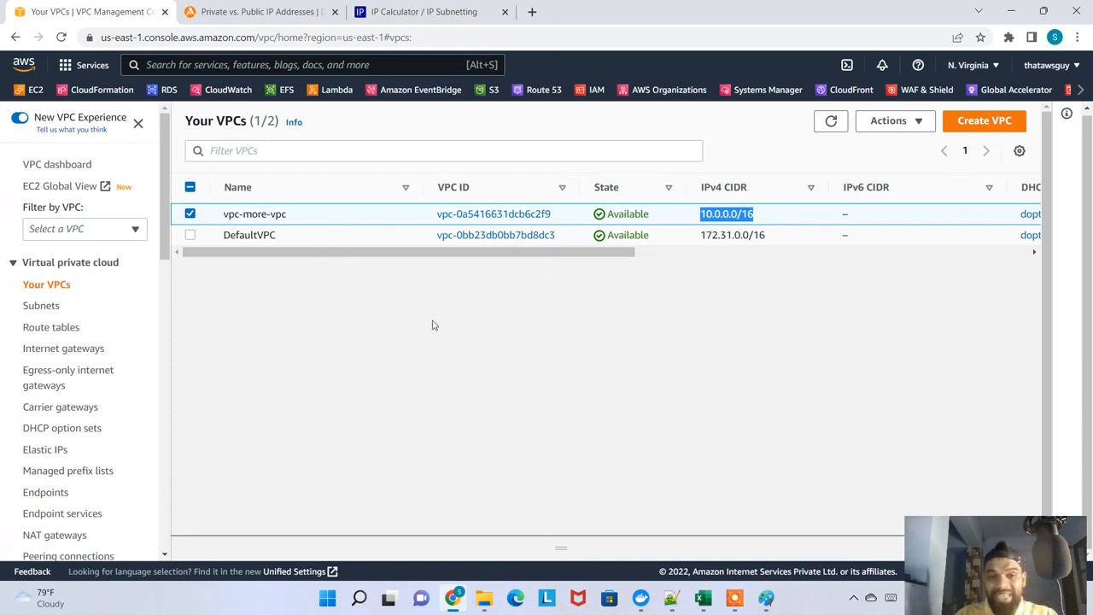
{"action": "left_click", "coordinate": [193, 219]}
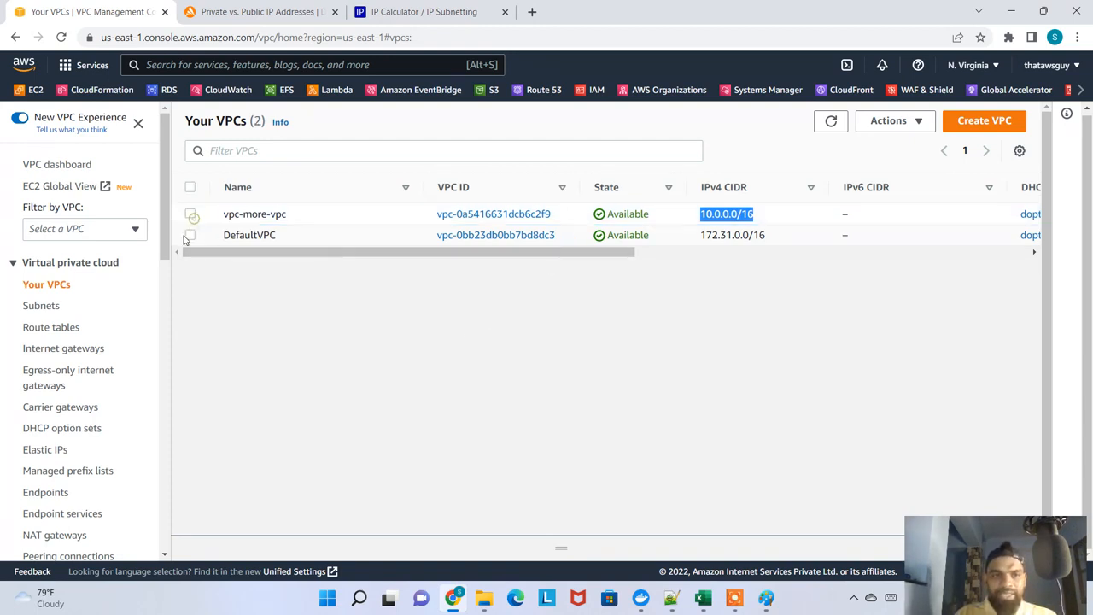
Sort the subnets list by VPC with wider VPC and Name columns, and highlight the rows belonging to vpc-more-vpc
{"action": "left_click", "coordinate": [53, 308]}
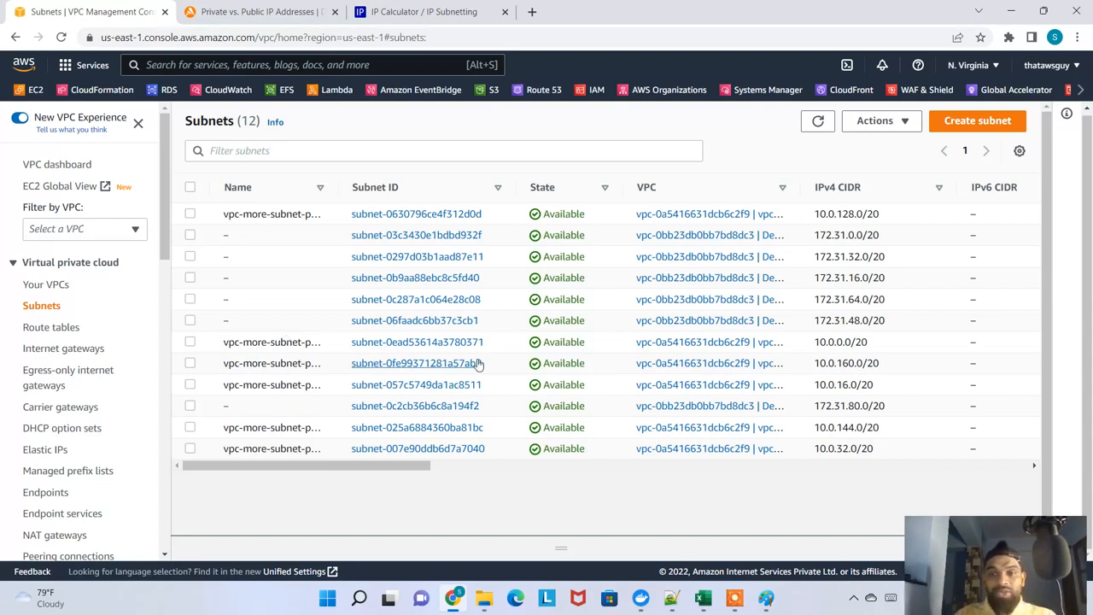
{"action": "left_click_drag", "start_coordinate": [802, 184], "coordinate": [969, 188]}
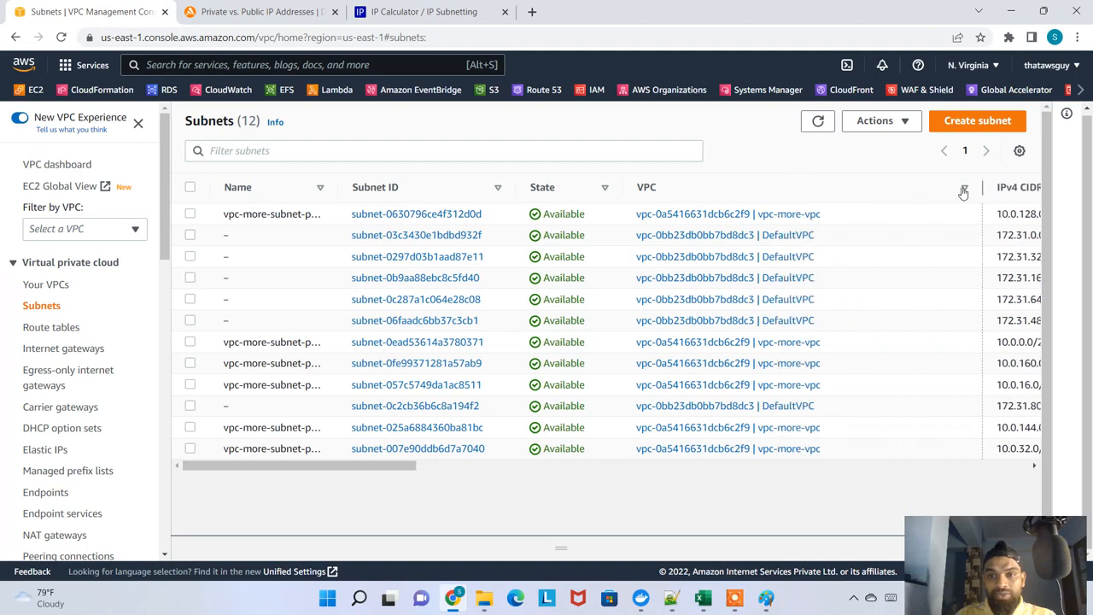
{"action": "left_click_drag", "start_coordinate": [823, 214], "coordinate": [756, 215]}
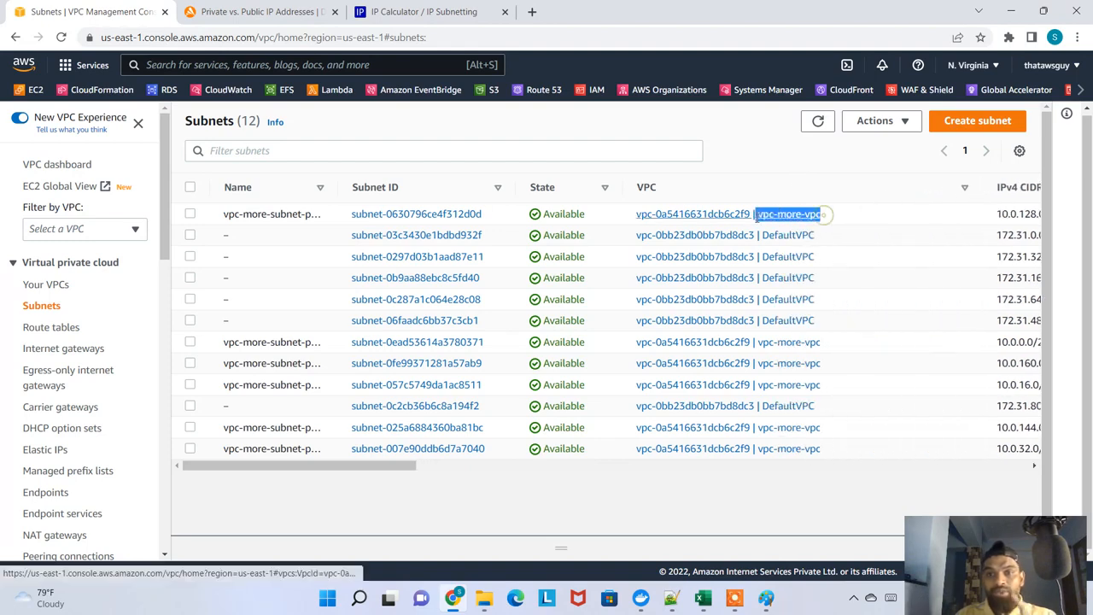
{"action": "left_click", "coordinate": [703, 219]}
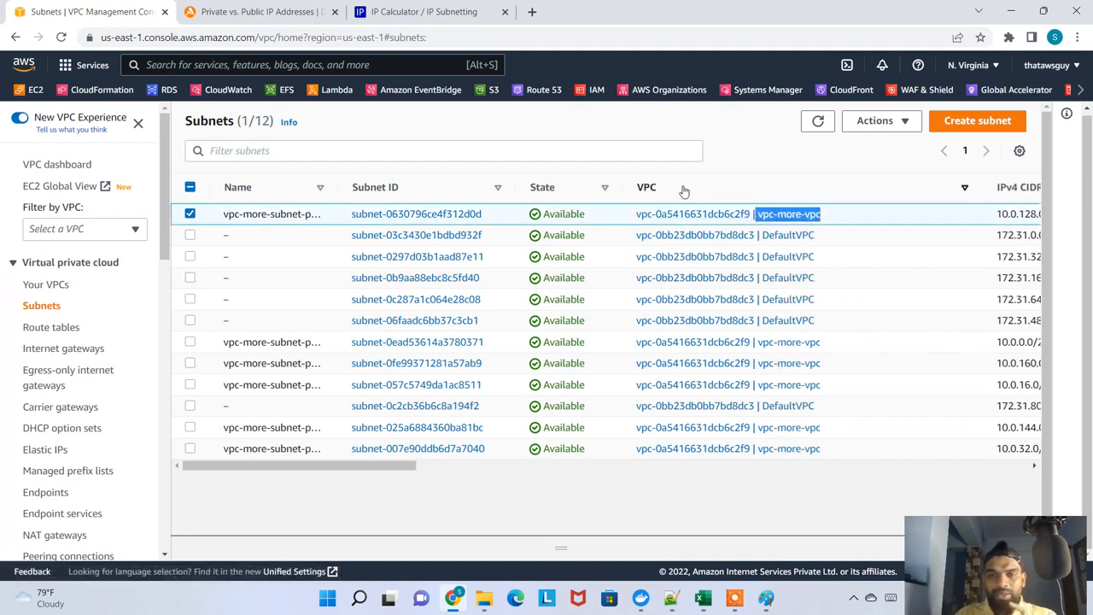
{"action": "left_click", "coordinate": [700, 195]}
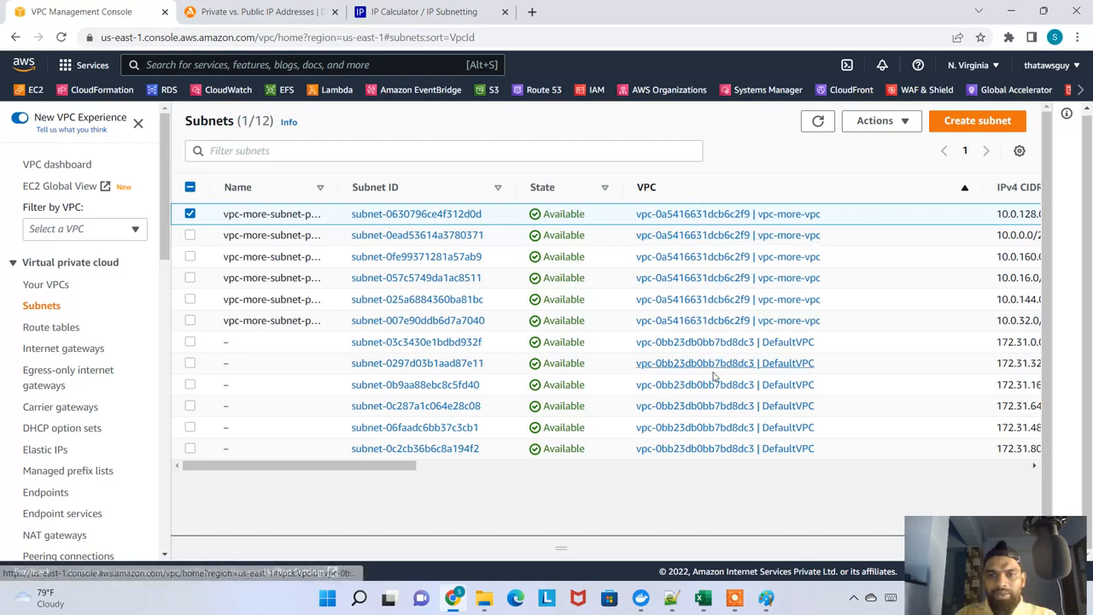
{"action": "left_click_drag", "start_coordinate": [343, 199], "coordinate": [441, 200]}
{"action": "left_click_drag", "start_coordinate": [939, 325], "coordinate": [243, 214]}
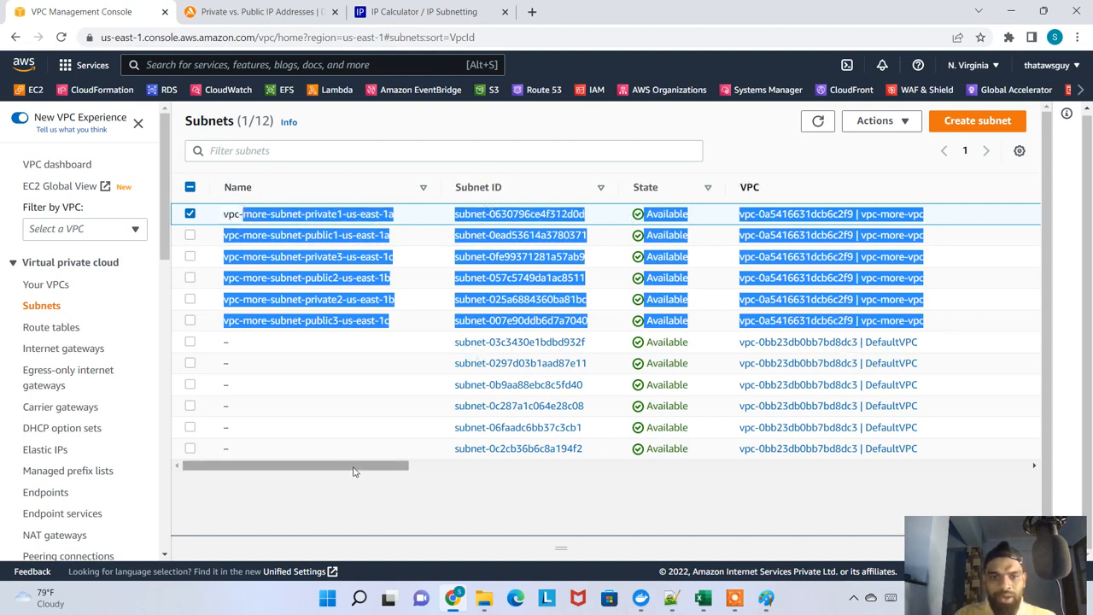
{"action": "left_click", "coordinate": [398, 320]}
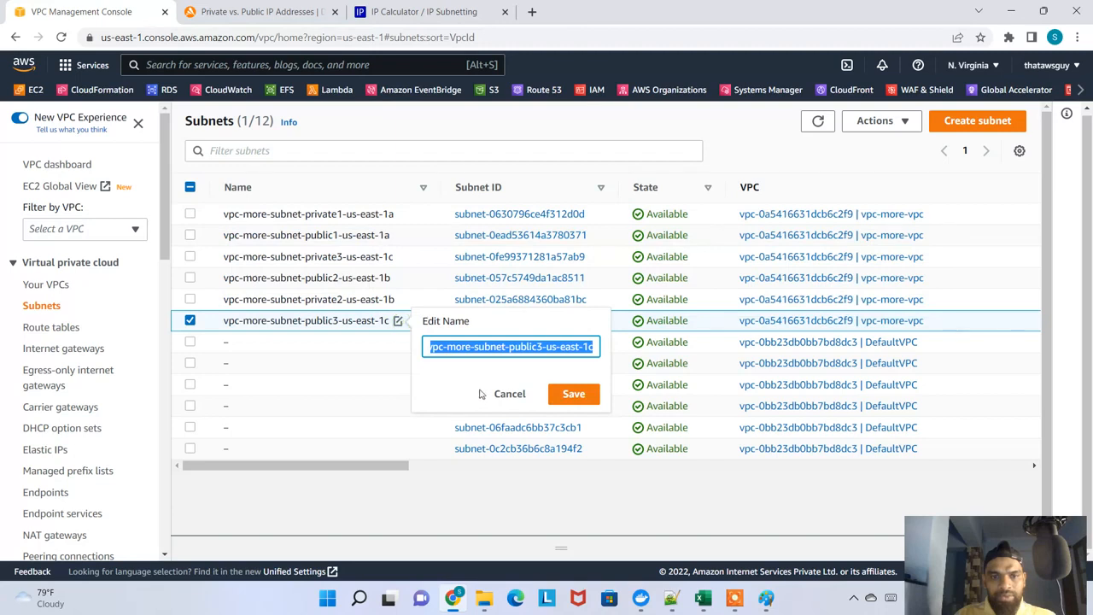
{"action": "left_click", "coordinate": [505, 393]}
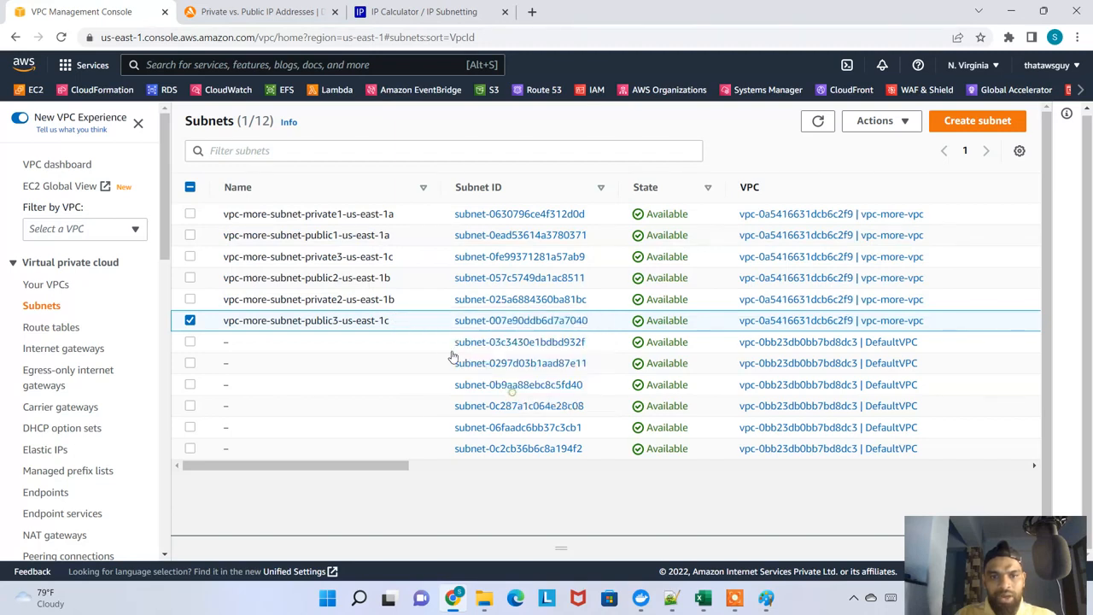
{"action": "left_click", "coordinate": [189, 321]}
Examine the name suffixes of the six vpc-more subnets, covering public and private subnets in us-east-1a, us-east-1b and us-east-1c
{"action": "left_click_drag", "start_coordinate": [348, 214], "coordinate": [401, 217]}
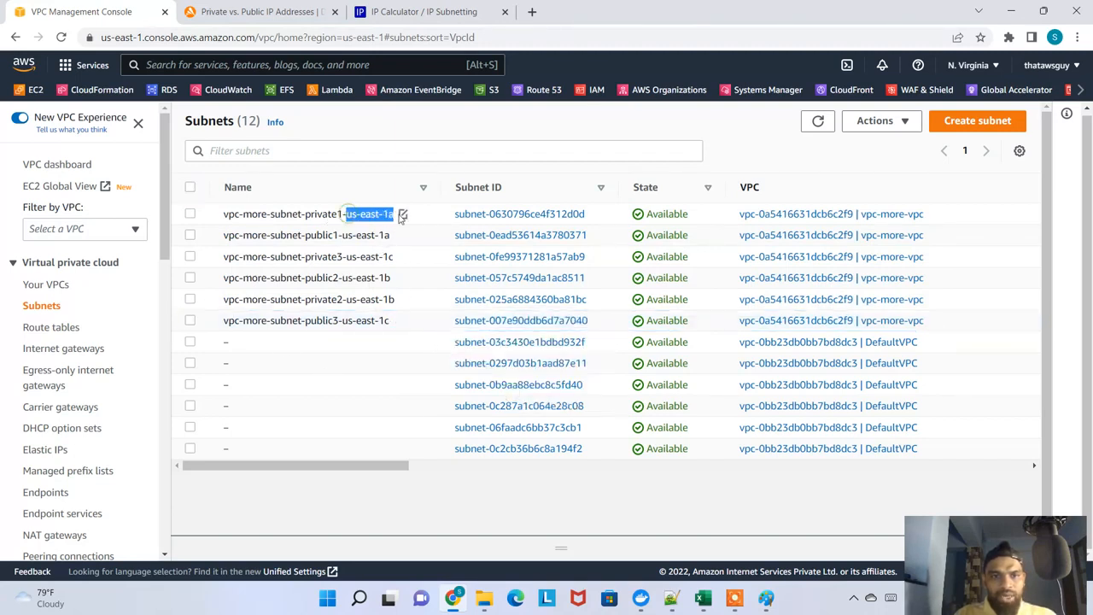
{"action": "left_click_drag", "start_coordinate": [304, 213], "coordinate": [397, 213]}
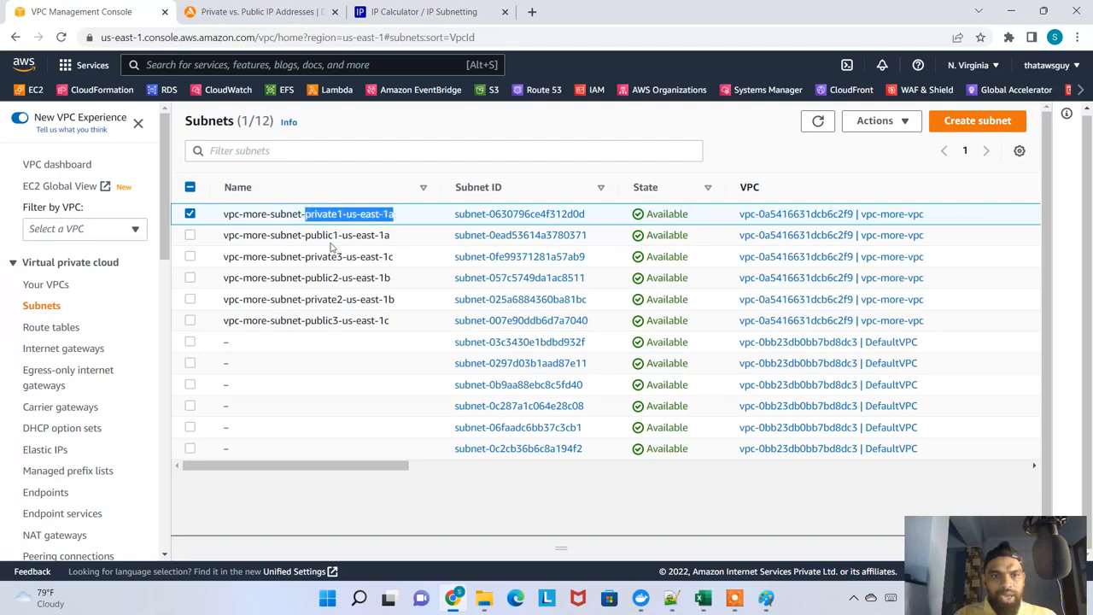
{"action": "left_click_drag", "start_coordinate": [308, 237], "coordinate": [393, 236]}
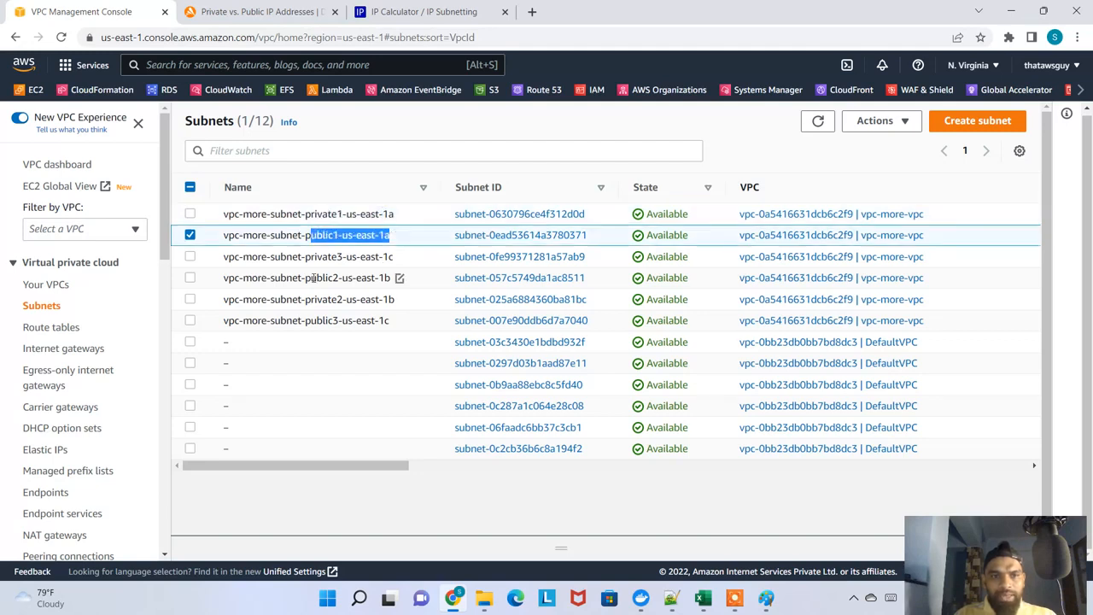
{"action": "left_click_drag", "start_coordinate": [311, 278], "coordinate": [376, 277]}
{"action": "left_click_drag", "start_coordinate": [322, 299], "coordinate": [393, 299]}
{"action": "left_click_drag", "start_coordinate": [321, 256], "coordinate": [401, 265]}
{"action": "left_click_drag", "start_coordinate": [322, 320], "coordinate": [394, 320]}
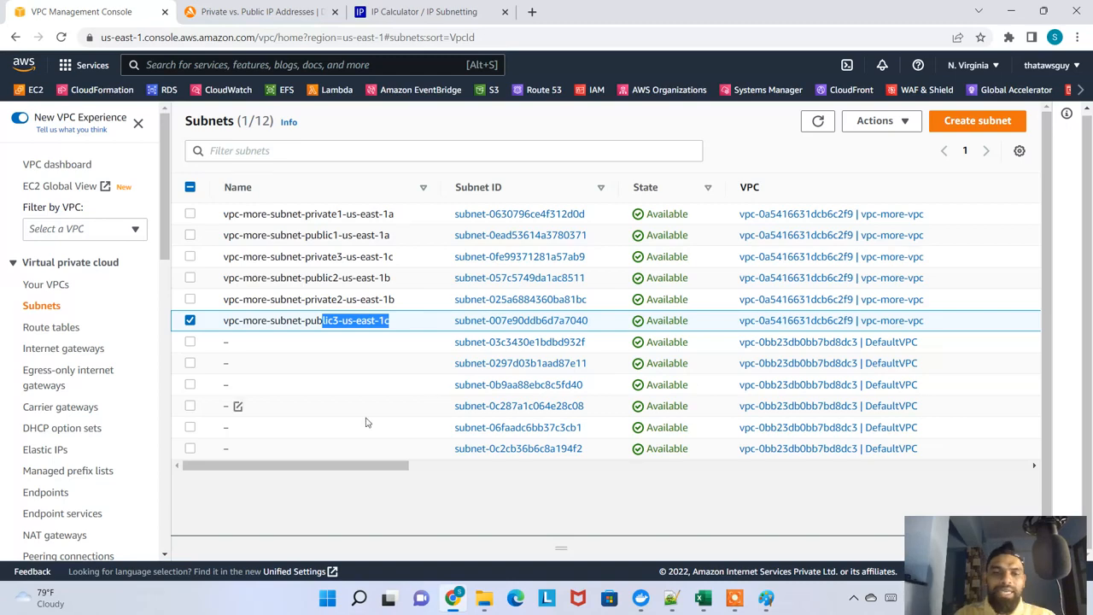
Hide the IPv6 CIDR, Availability Zone ID and Network border group columns in the subnets list
{"action": "left_click_drag", "start_coordinate": [373, 466], "coordinate": [600, 466]}
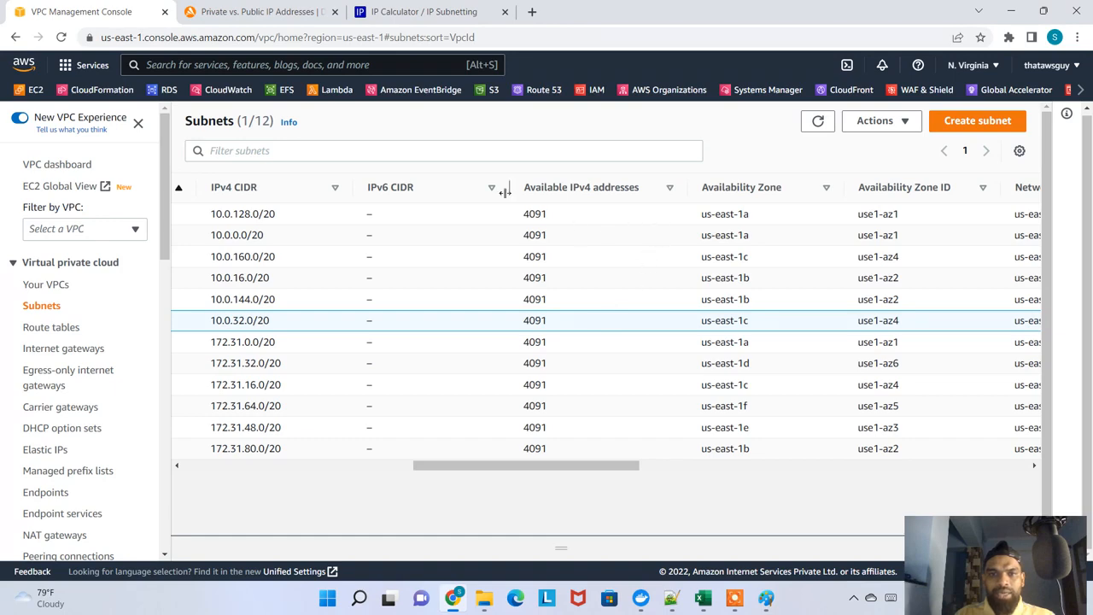
{"action": "left_click_drag", "start_coordinate": [504, 191], "coordinate": [424, 191]}
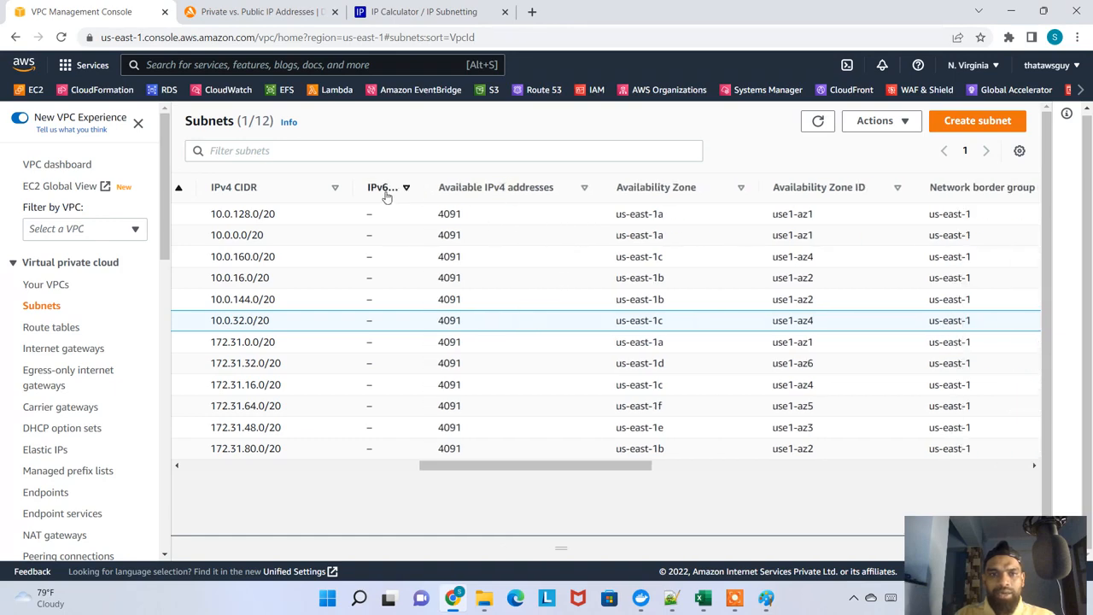
{"action": "left_click", "coordinate": [1016, 151]}
{"action": "left_click", "coordinate": [955, 162]}
{"action": "left_click", "coordinate": [1018, 152]}
{"action": "scroll", "coordinate": [385, 391], "scroll_direction": "down", "scroll_amount": 2}
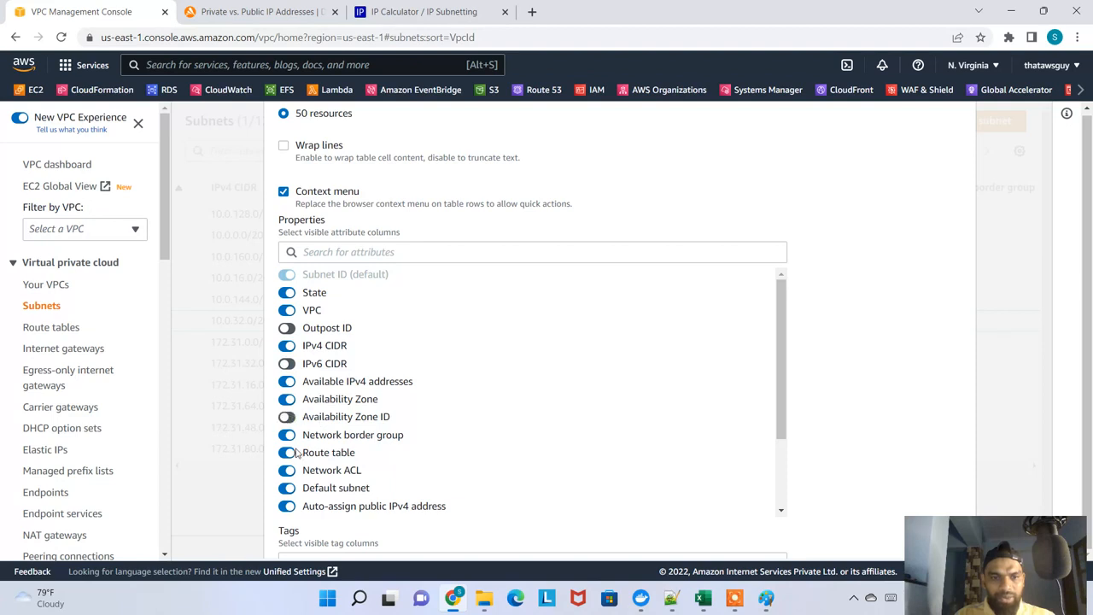
{"action": "scroll", "coordinate": [372, 466], "scroll_direction": "down", "scroll_amount": 3}
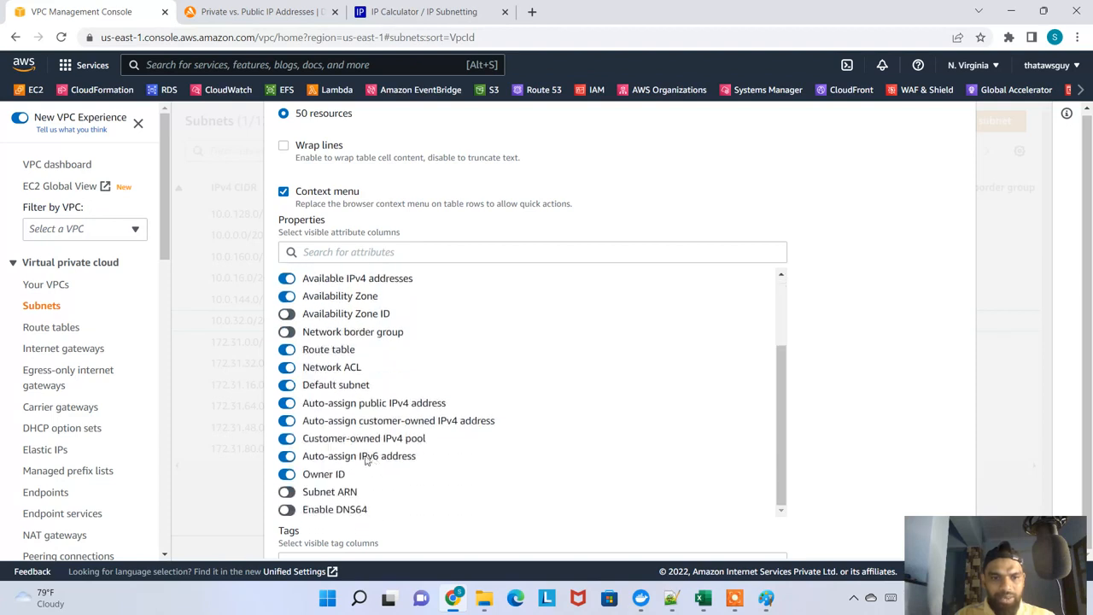
{"action": "scroll", "coordinate": [613, 489], "scroll_direction": "down", "scroll_amount": 2}
{"action": "left_click", "coordinate": [923, 497]}
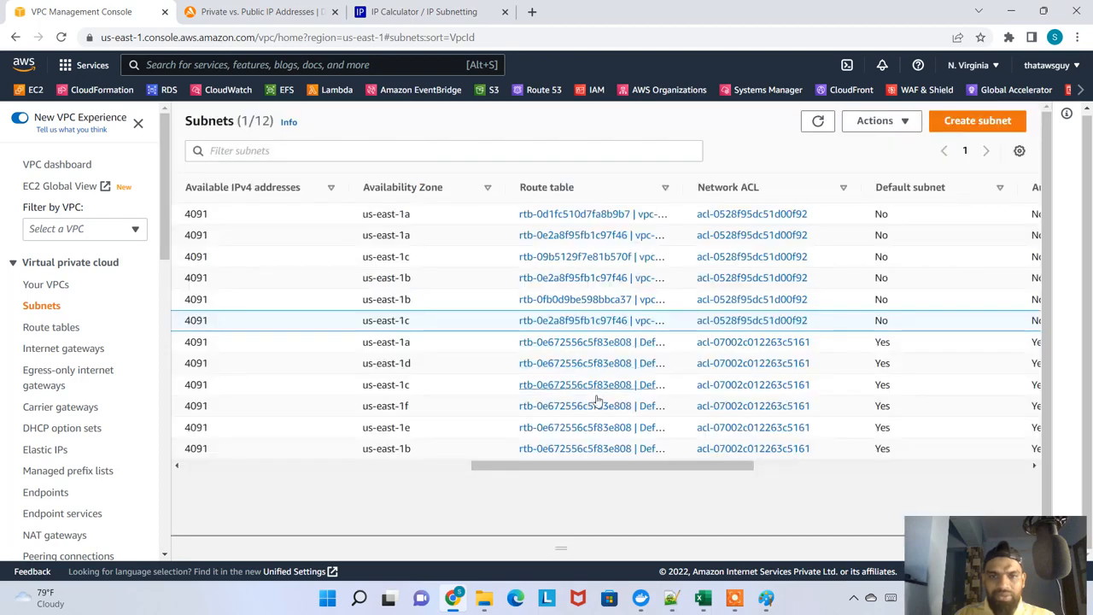
Narrow the Subnet ID, State, VPC and IPv4 CIDR columns so the Name and Availability Zone columns fit in one view
{"action": "left_click_drag", "start_coordinate": [555, 466], "coordinate": [233, 468]}
{"action": "mouse_move", "coordinate": [442, 187]}
{"action": "left_mouse_down"}
{"action": "mouse_move", "coordinate": [378, 187]}
{"action": "mouse_move", "coordinate": [420, 187]}
{"action": "left_mouse_up"}
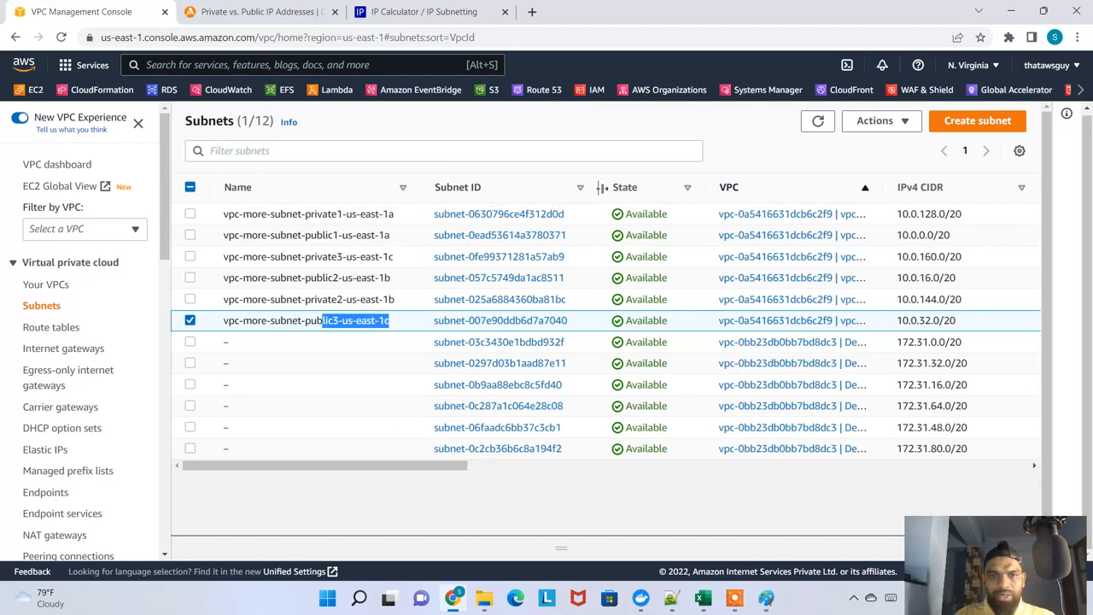
{"action": "left_click_drag", "start_coordinate": [602, 187], "coordinate": [529, 187]}
{"action": "left_click_drag", "start_coordinate": [638, 187], "coordinate": [605, 187]}
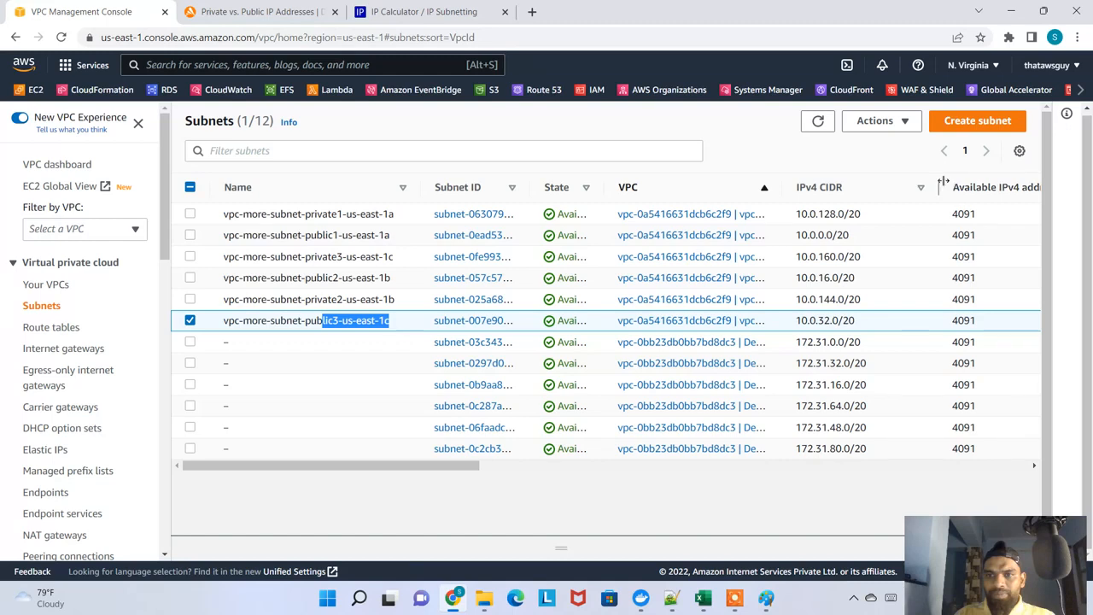
{"action": "left_click_drag", "start_coordinate": [943, 187], "coordinate": [853, 189]}
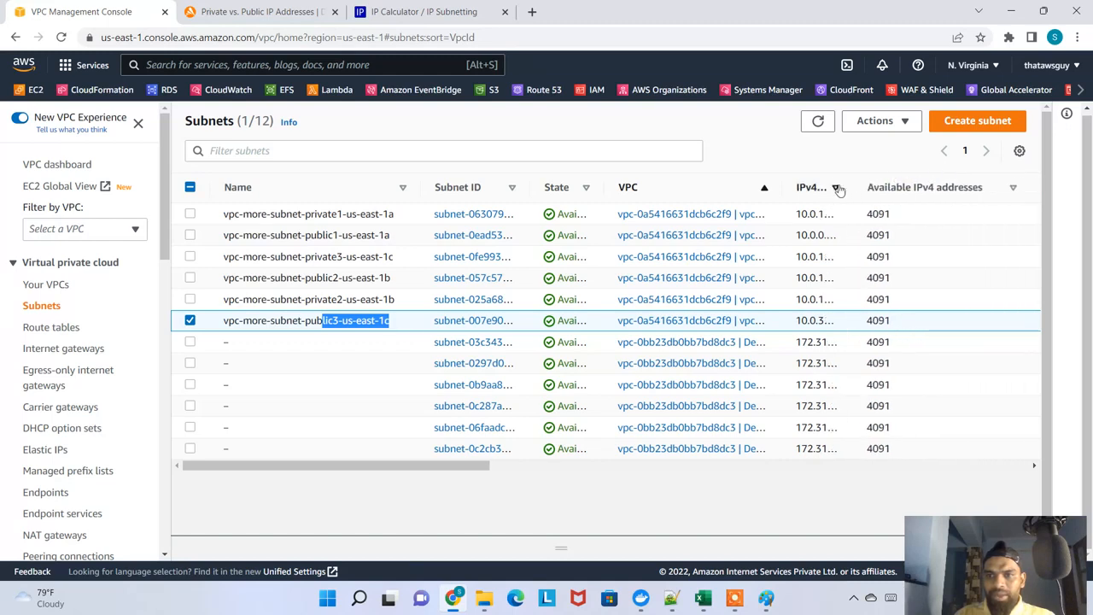
{"action": "left_click_drag", "start_coordinate": [782, 187], "coordinate": [605, 208]}
{"action": "mouse_move", "coordinate": [418, 195]}
{"action": "left_mouse_down"}
{"action": "mouse_move", "coordinate": [461, 190]}
{"action": "mouse_move", "coordinate": [437, 191]}
{"action": "left_mouse_up"}
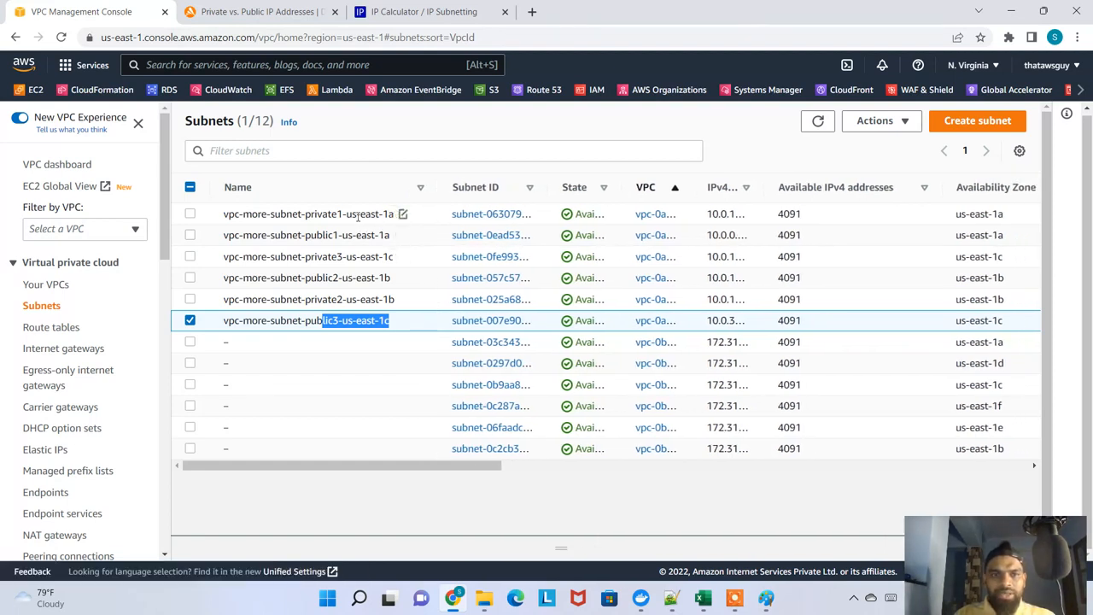
Compare each vpc-more subnet's name with its Availability Zone, pairing public and private subnets per zone, and leave no subnet selected
{"action": "left_click", "coordinate": [357, 216]}
{"action": "left_click_drag", "start_coordinate": [281, 213], "coordinate": [401, 215]}
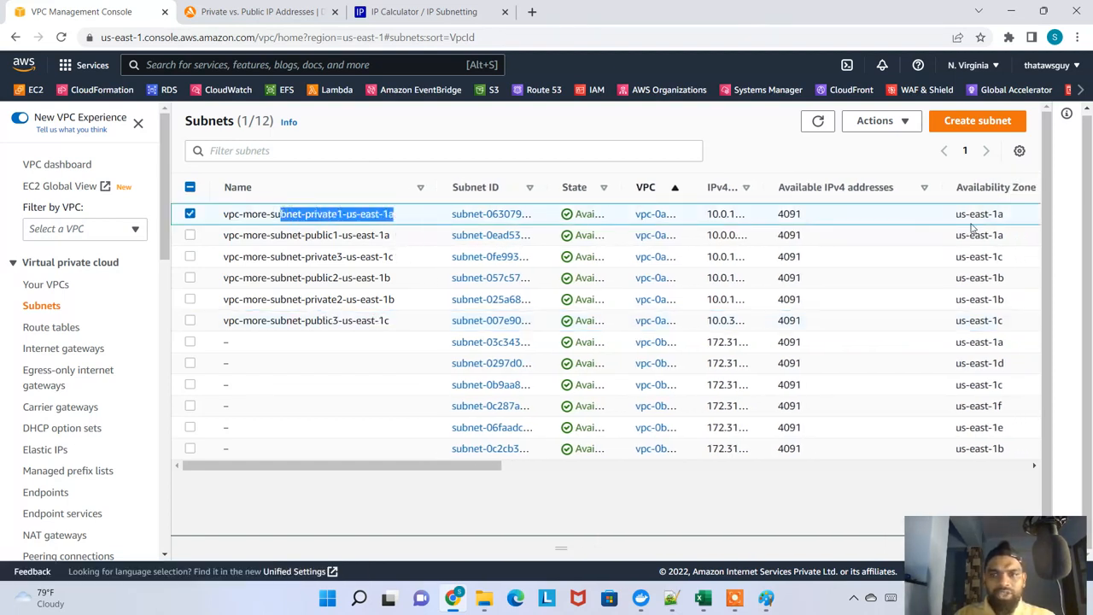
{"action": "left_click_drag", "start_coordinate": [1021, 217], "coordinate": [967, 215]}
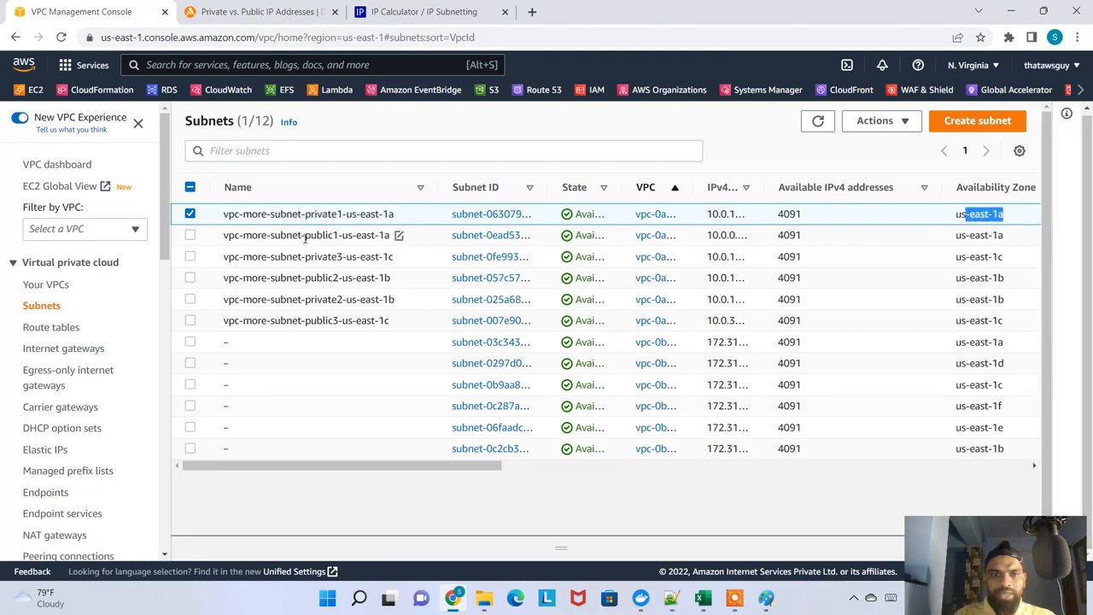
{"action": "left_click_drag", "start_coordinate": [305, 238], "coordinate": [381, 236]}
{"action": "left_click_drag", "start_coordinate": [1021, 240], "coordinate": [968, 240]}
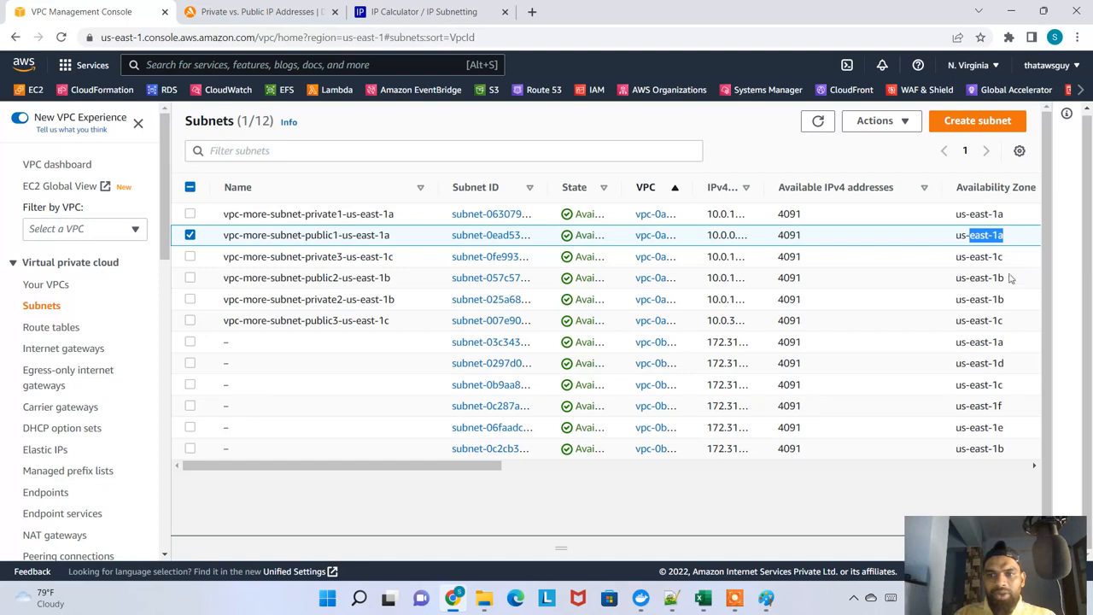
{"action": "left_click_drag", "start_coordinate": [1009, 282], "coordinate": [984, 278]}
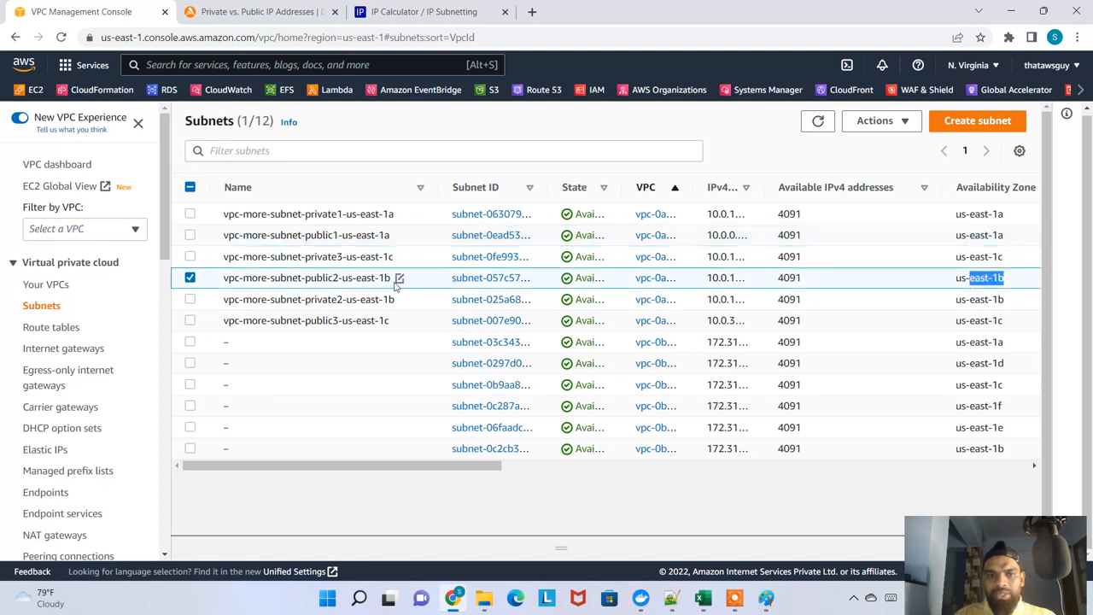
{"action": "left_click_drag", "start_coordinate": [344, 279], "coordinate": [377, 278]}
{"action": "left_click_drag", "start_coordinate": [1019, 309], "coordinate": [954, 301]}
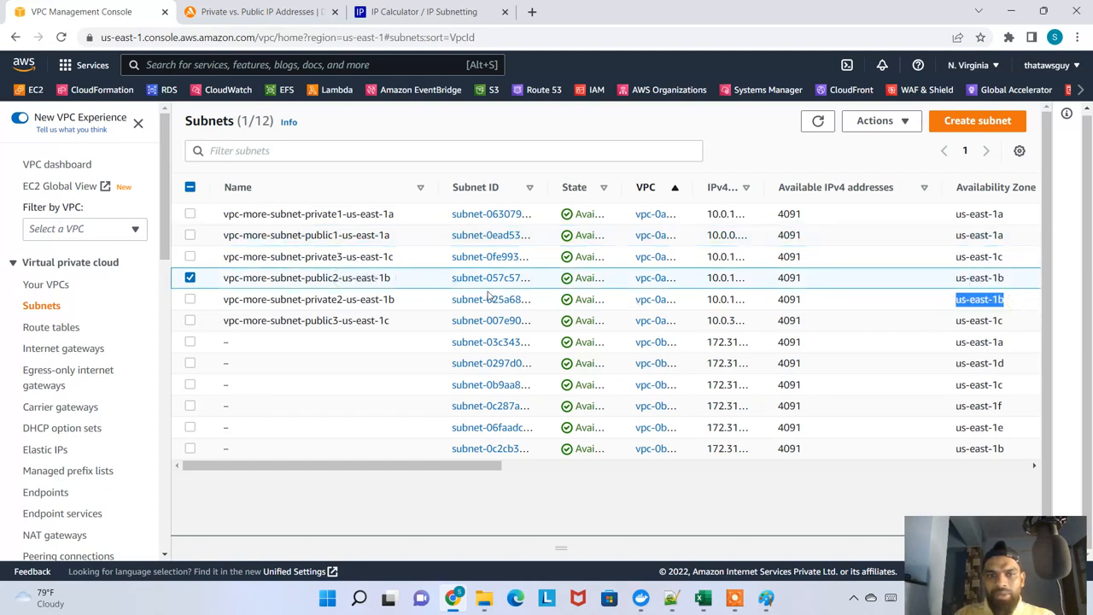
{"action": "left_click_drag", "start_coordinate": [328, 303], "coordinate": [365, 301]}
{"action": "left_click_drag", "start_coordinate": [340, 259], "coordinate": [379, 259]}
{"action": "left_click_drag", "start_coordinate": [997, 257], "coordinate": [841, 260]}
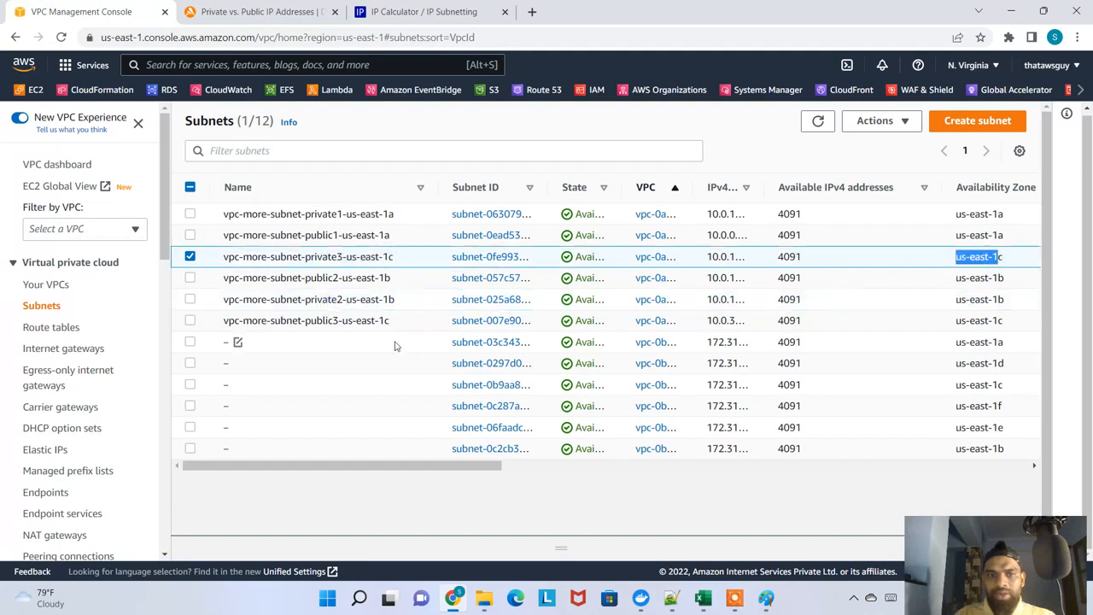
{"action": "left_click_drag", "start_coordinate": [1024, 325], "coordinate": [955, 321]}
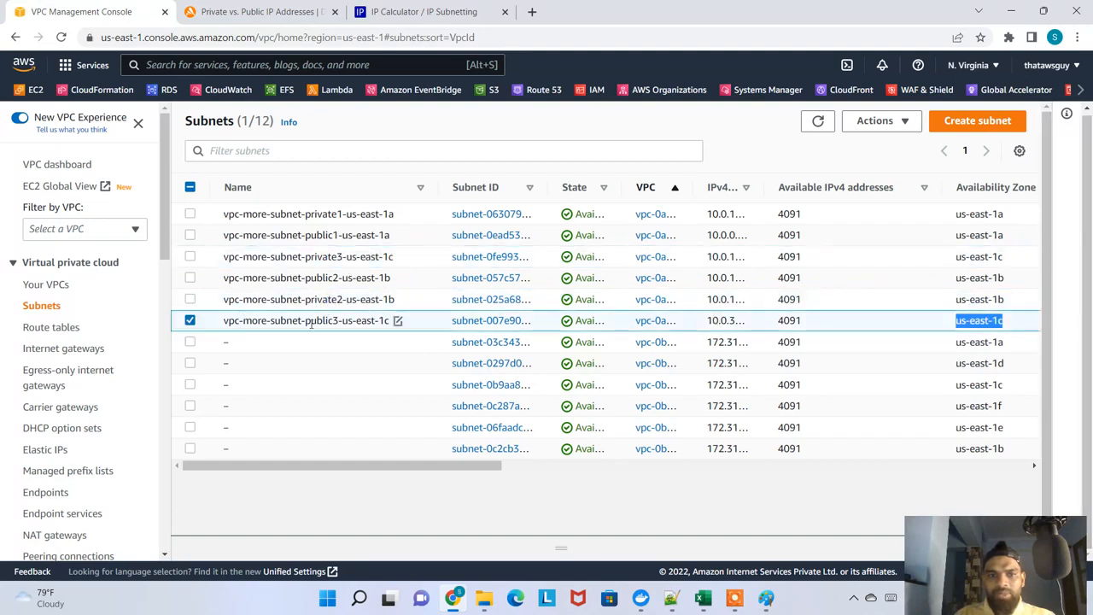
{"action": "left_click_drag", "start_coordinate": [310, 323], "coordinate": [390, 321]}
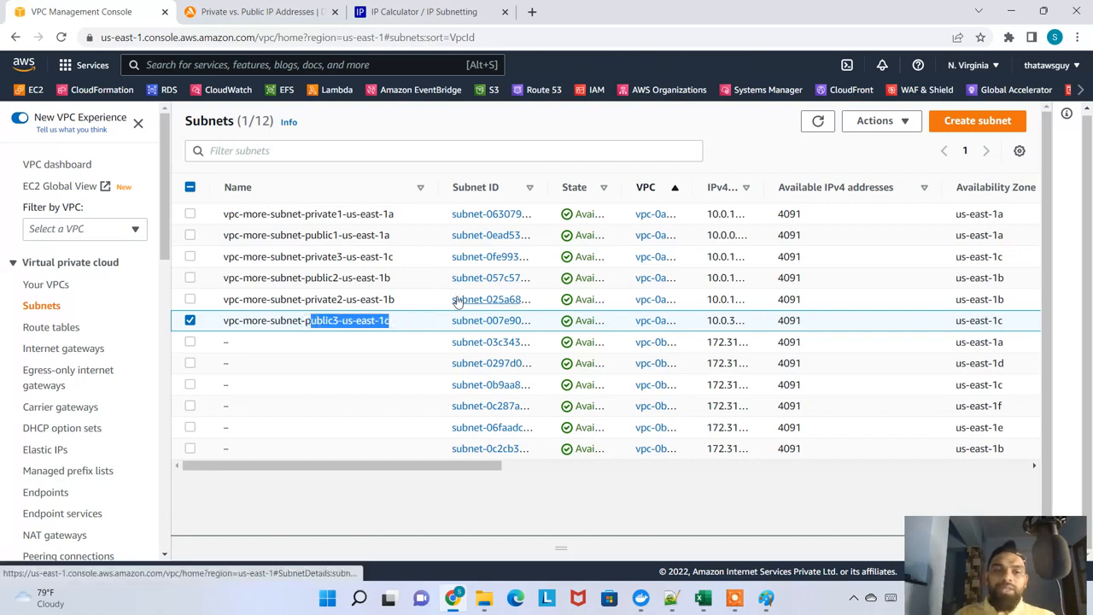
{"action": "left_click", "coordinate": [189, 320]}
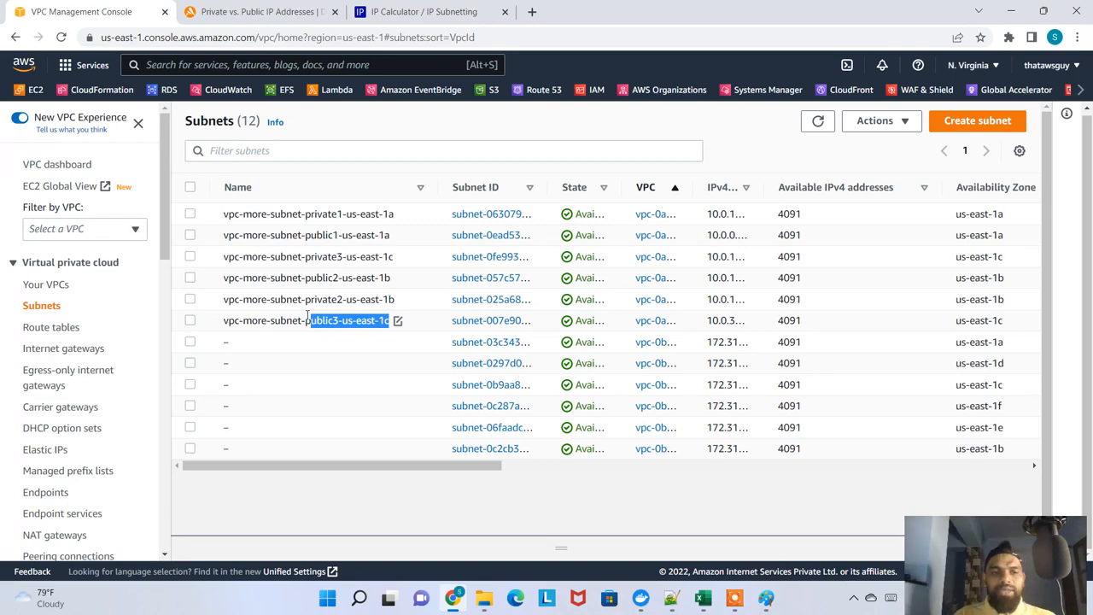
Show the route tables sorted by VPC with a wider VPC column, and highlight the unnamed main route table of vpc-more-vpc
{"action": "left_click", "coordinate": [53, 329]}
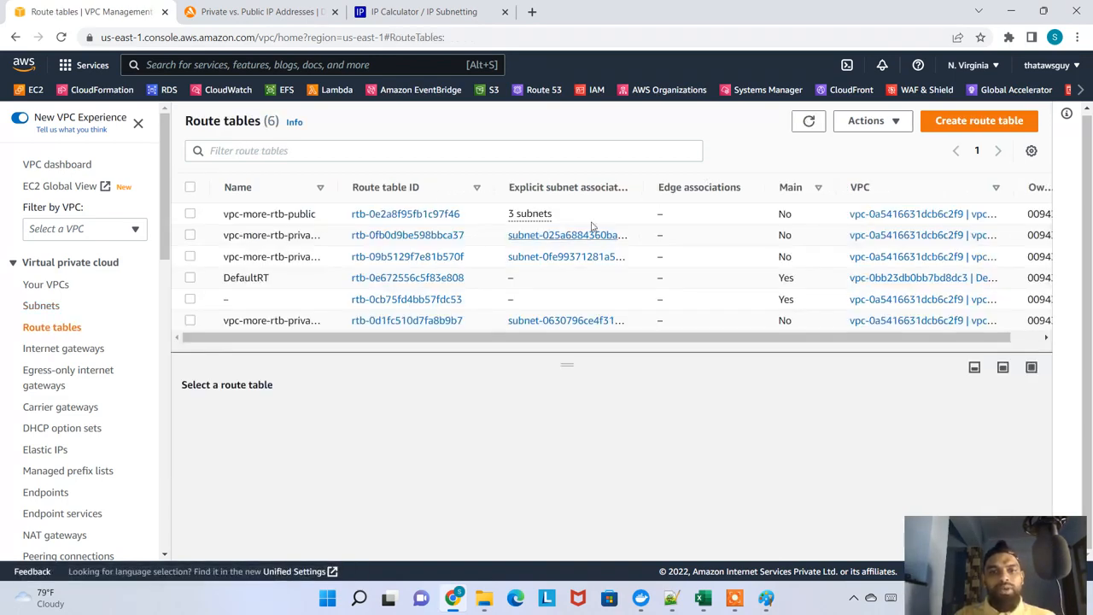
{"action": "left_click", "coordinate": [1006, 187]}
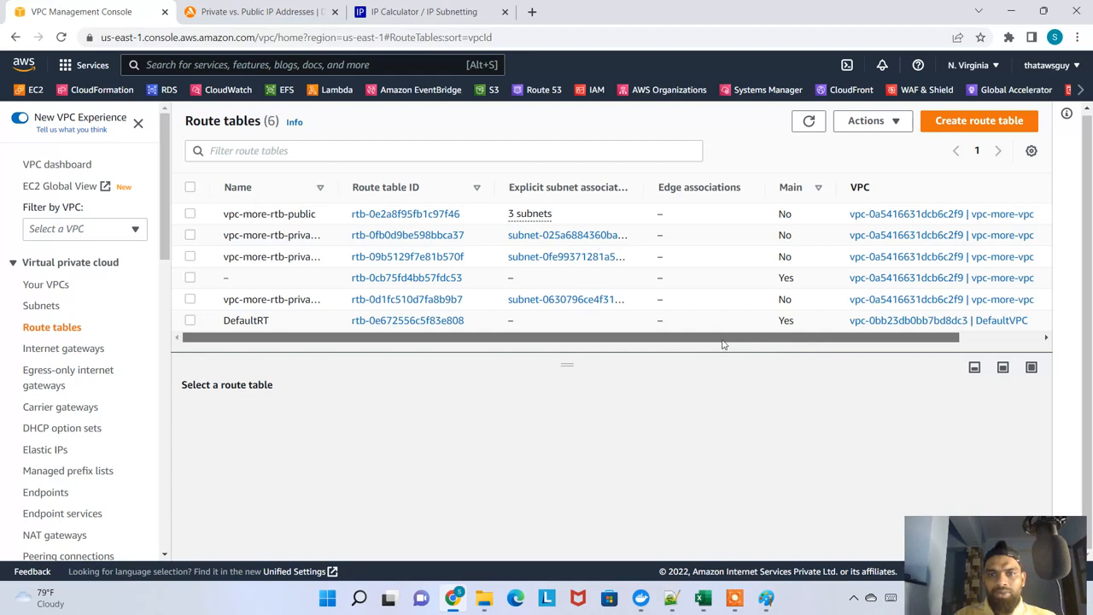
{"action": "left_click_drag", "start_coordinate": [794, 343], "coordinate": [889, 337]}
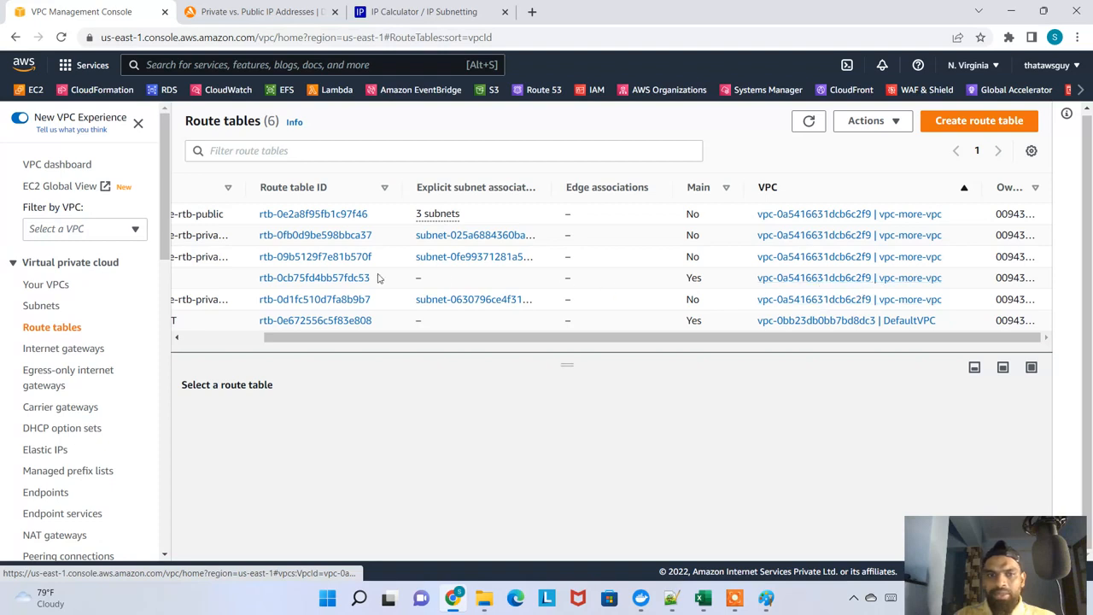
{"action": "left_click_drag", "start_coordinate": [934, 338], "coordinate": [528, 321]}
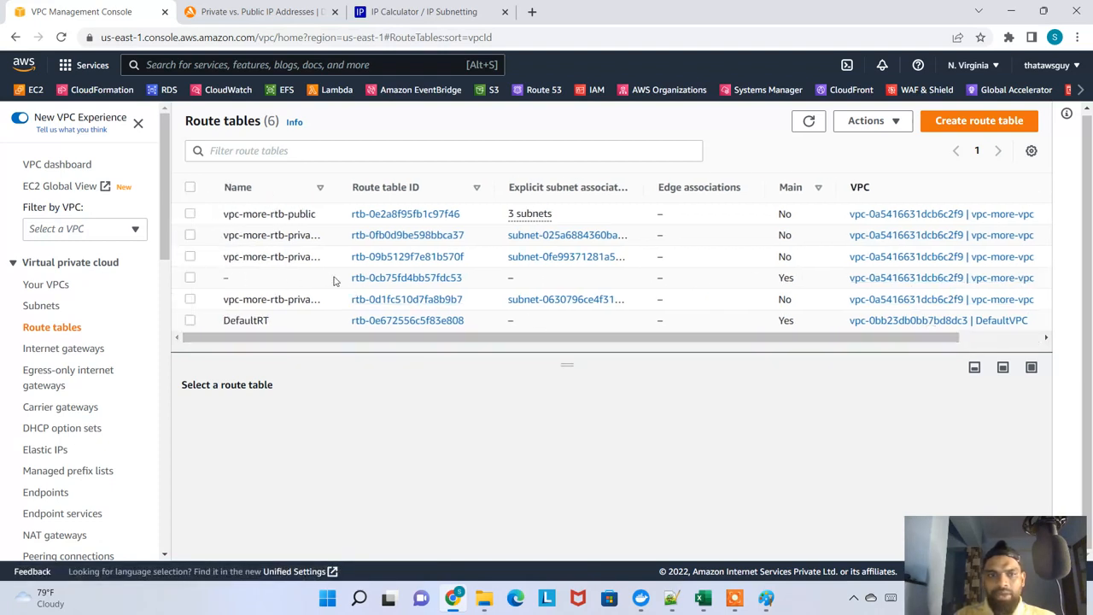
{"action": "left_click_drag", "start_coordinate": [254, 282], "coordinate": [755, 283]}
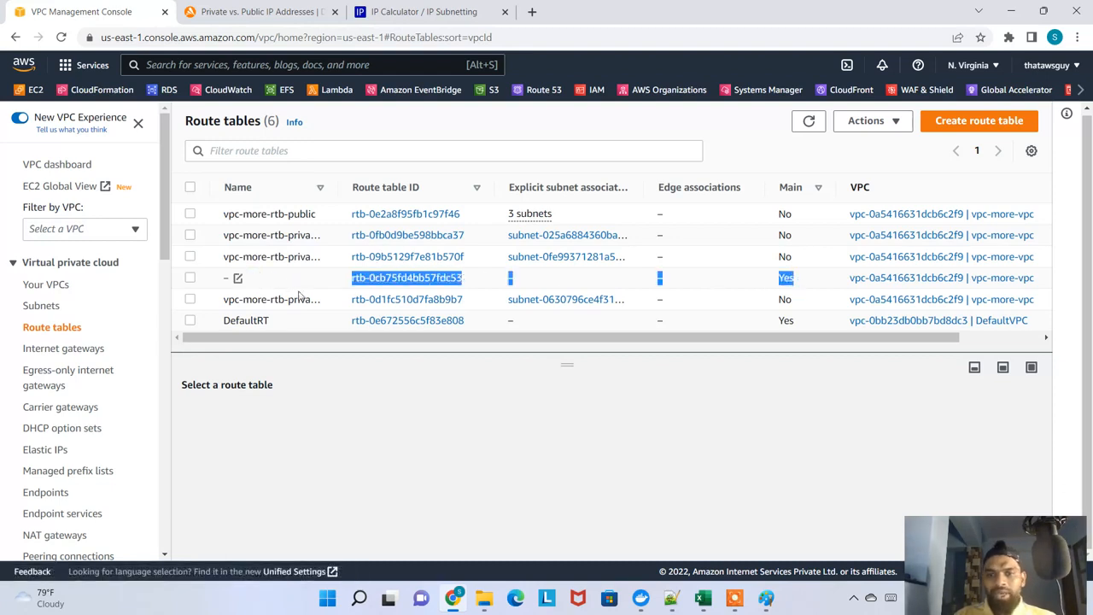
Name the unnamed main route table of vpc-more-vpc MainRT_MoreVPC
{"action": "left_click", "coordinate": [238, 280]}
{"action": "type", "text": "Main"}
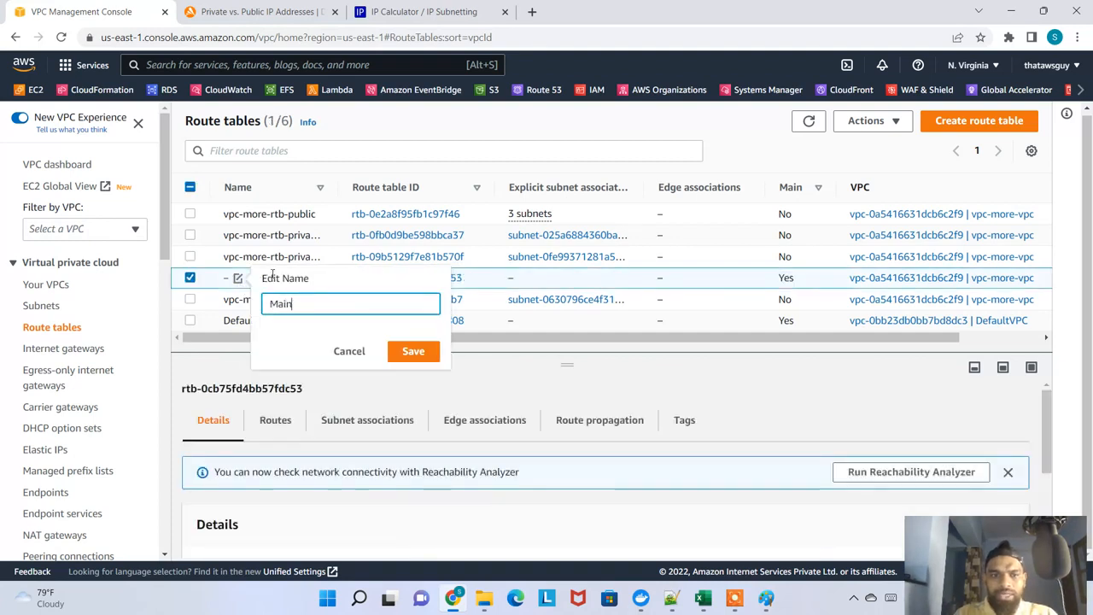
{"action": "type", "text": "RT"}
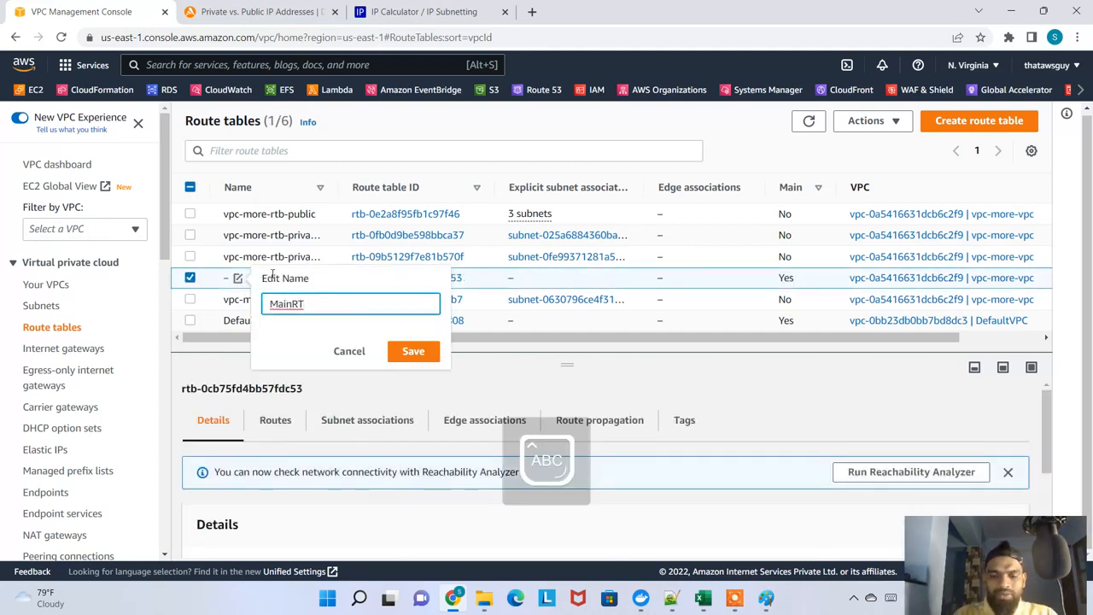
{"action": "type", "text": "_mORE"}
{"action": "key", "text": "BackSpace"}
{"action": "key", "text": "BackSpace"}
{"action": "key", "text": "BackSpace"}
{"action": "key", "text": "BackSpace"}
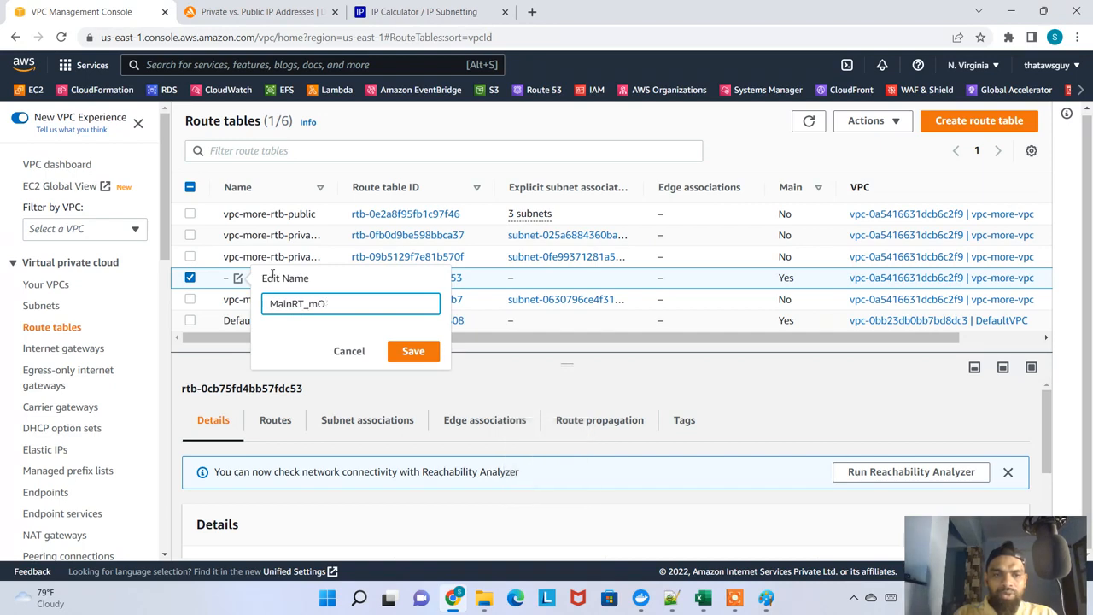
{"action": "key", "text": "Caps_Lock"}
{"action": "key", "text": "Return"}
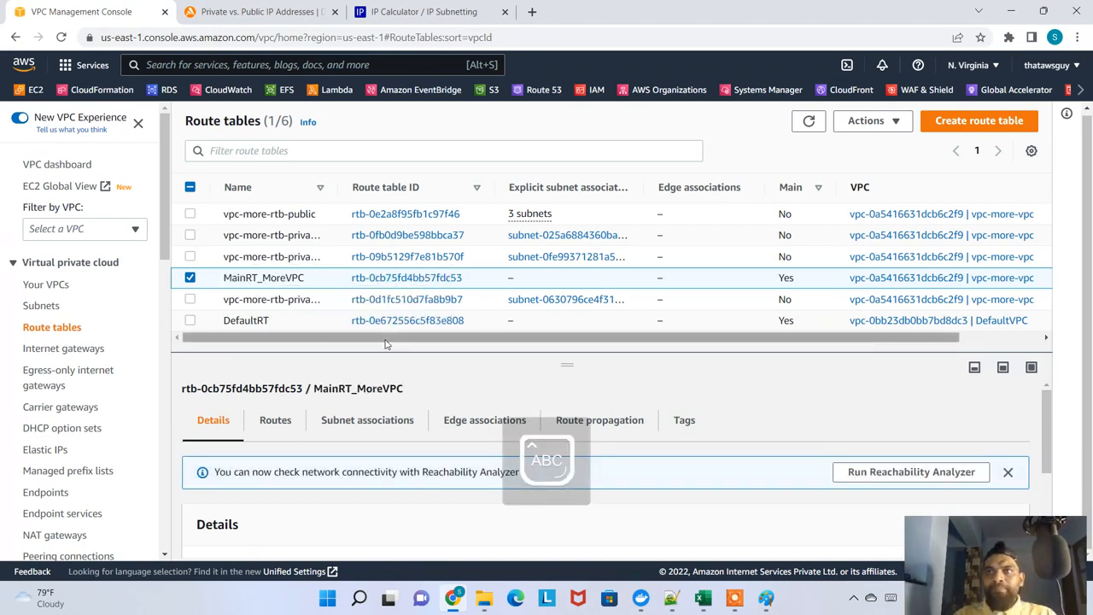
Sort the route tables by the Main column and check which tables are the main ones of their VPCs
{"action": "left_click", "coordinate": [383, 342]}
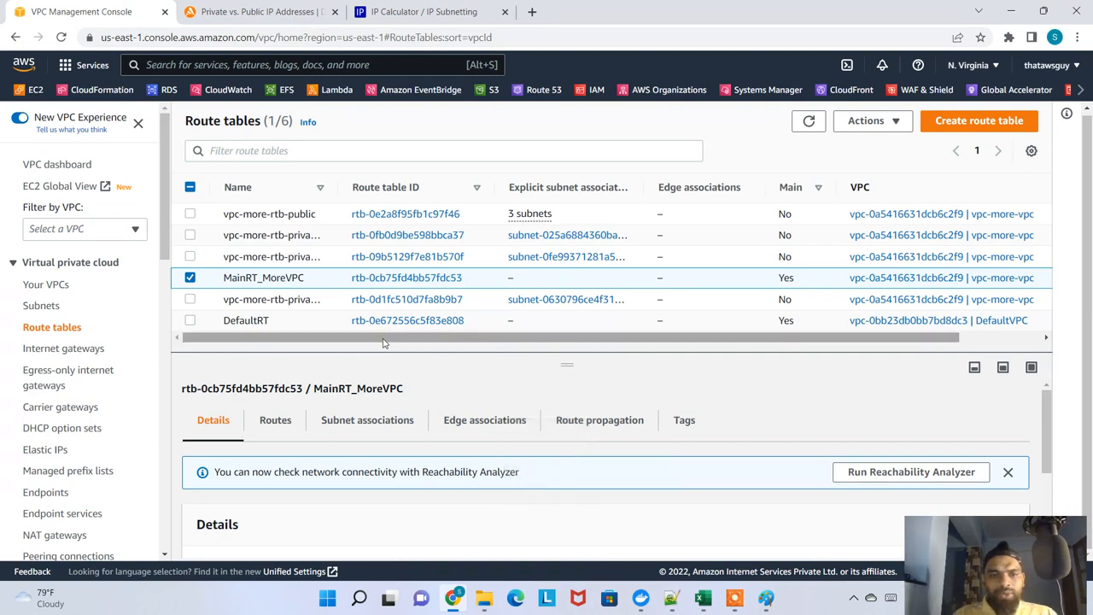
{"action": "left_click_drag", "start_coordinate": [383, 342], "coordinate": [598, 355]}
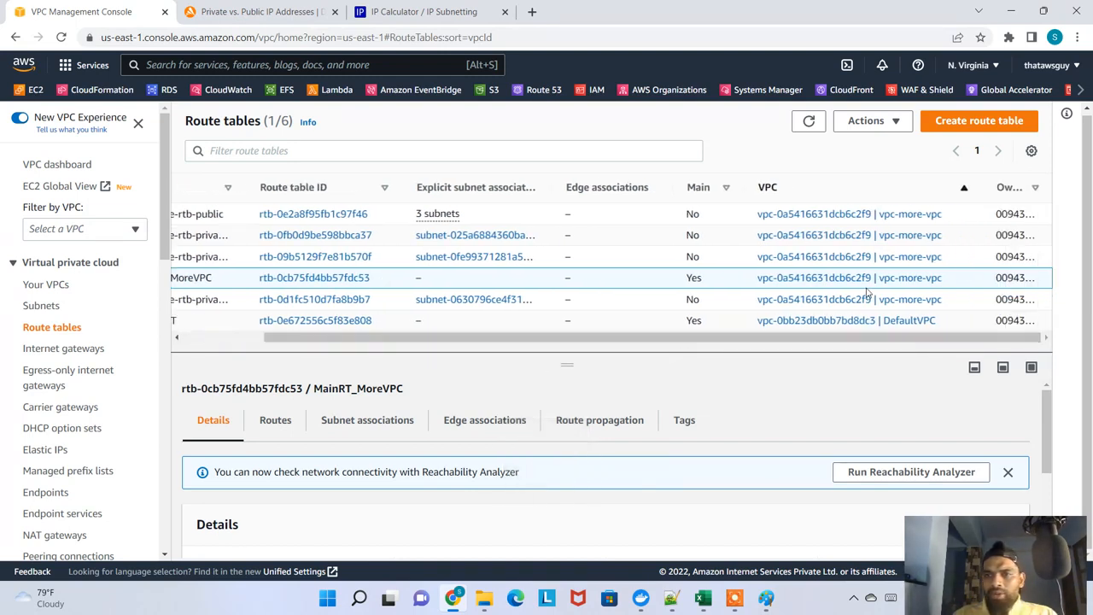
{"action": "left_click", "coordinate": [696, 191]}
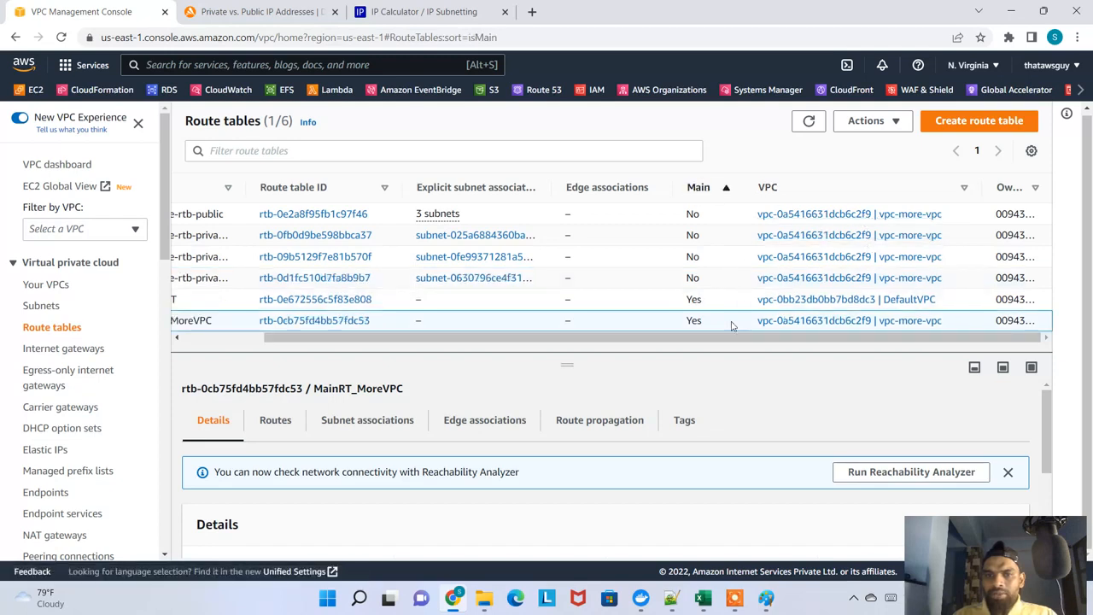
{"action": "left_click_drag", "start_coordinate": [739, 341], "coordinate": [453, 350]}
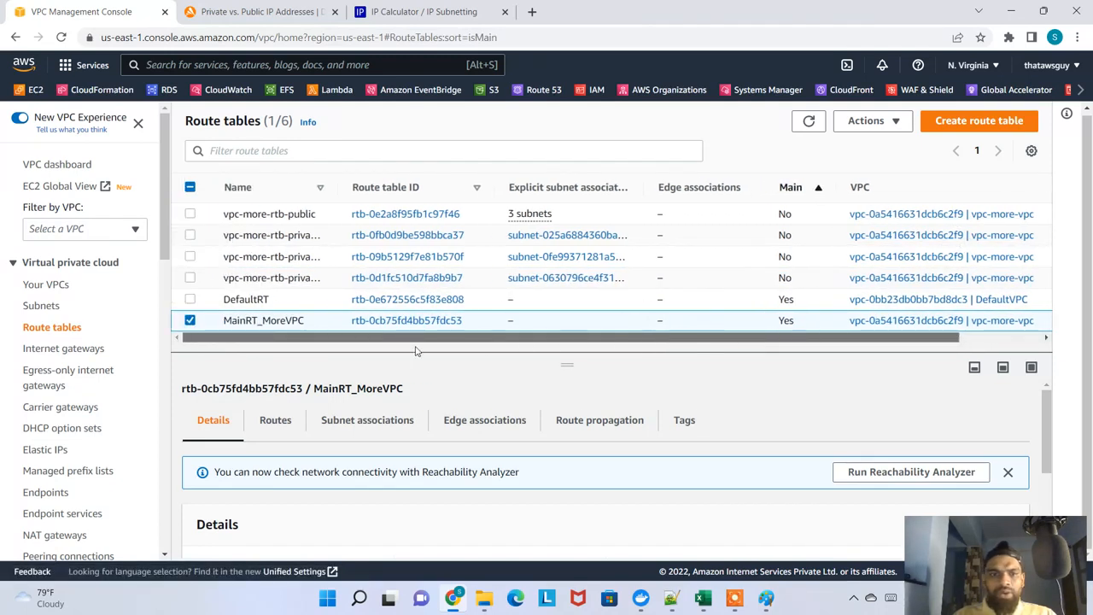
Open the MainRT_MoreVPC route table and examine its routes and its explicit and non-explicit subnet associations
{"action": "left_click", "coordinate": [406, 321]}
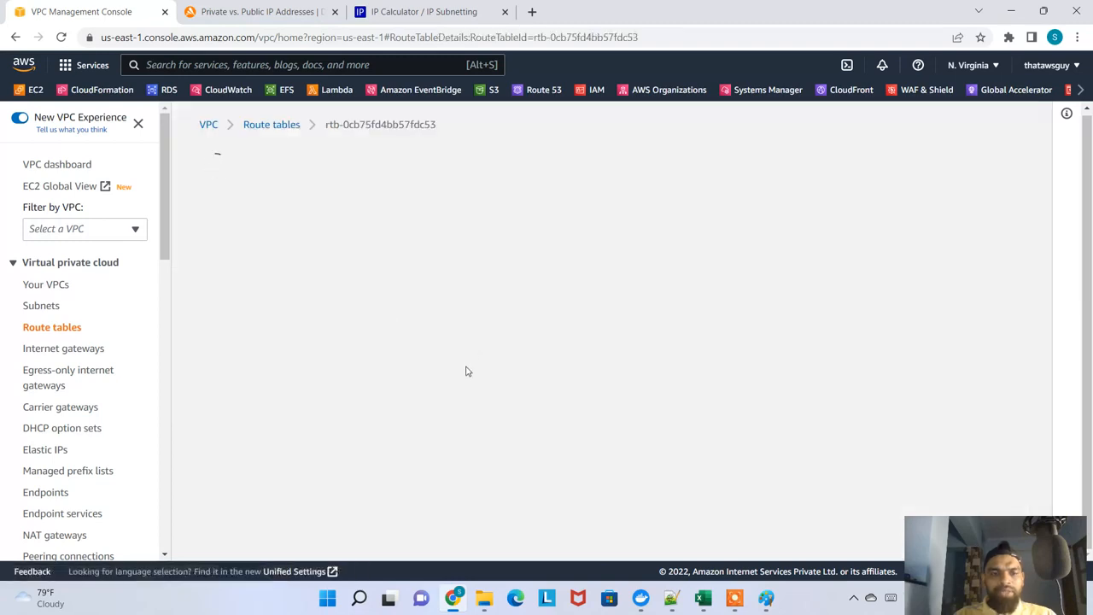
{"action": "scroll", "coordinate": [427, 418], "scroll_direction": "down", "scroll_amount": 3}
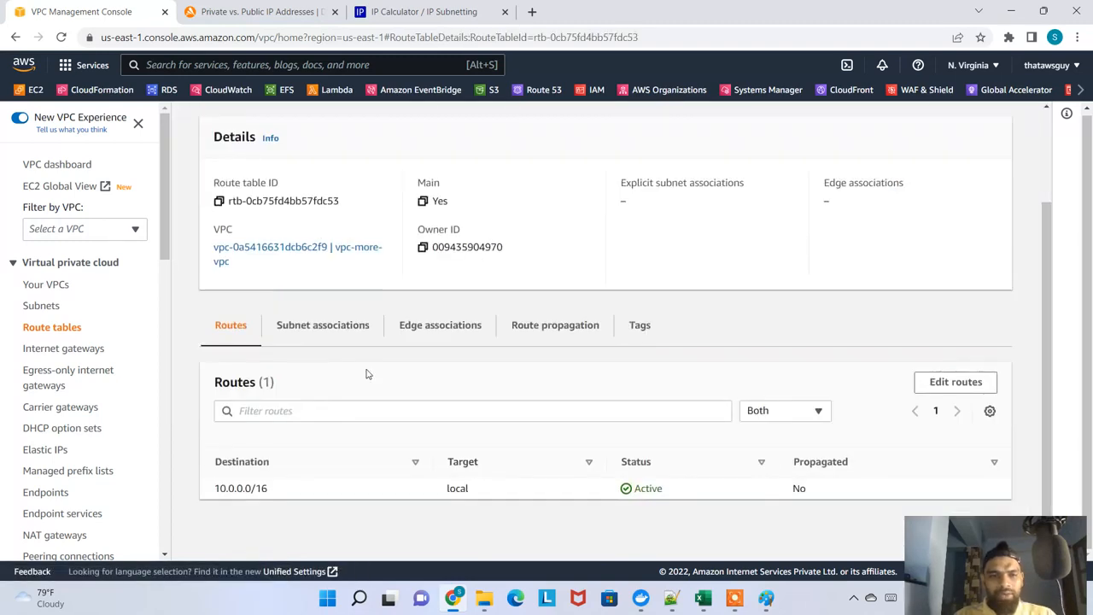
{"action": "left_click", "coordinate": [340, 334]}
{"action": "scroll", "coordinate": [431, 517], "scroll_direction": "down", "scroll_amount": 2}
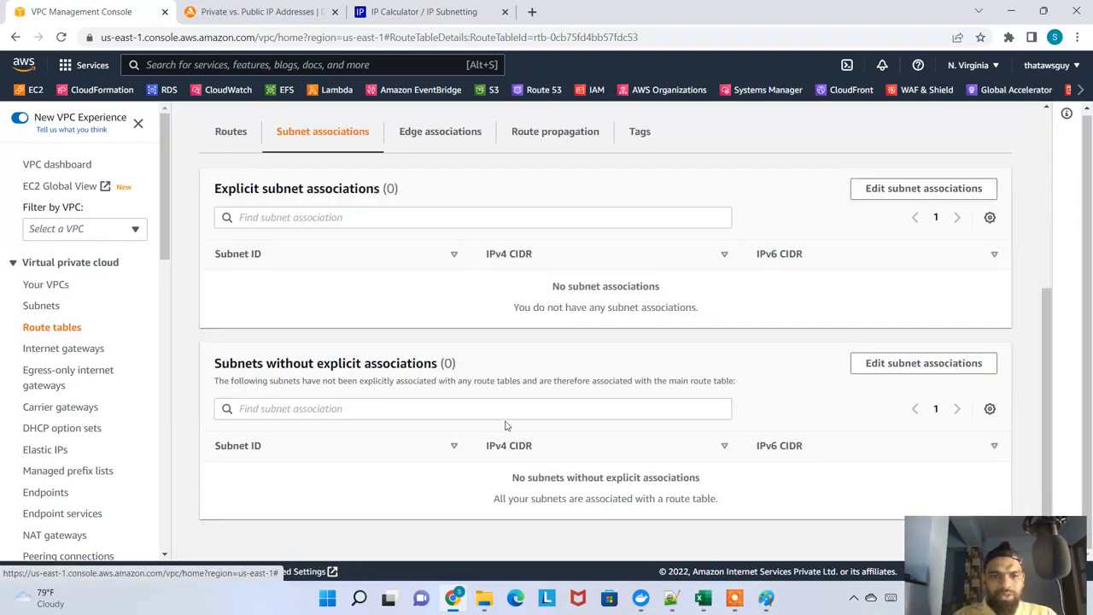
{"action": "scroll", "coordinate": [505, 418], "scroll_direction": "up", "scroll_amount": 4}
{"action": "scroll", "coordinate": [401, 480], "scroll_direction": "down", "scroll_amount": 3}
{"action": "scroll", "coordinate": [402, 466], "scroll_direction": "up", "scroll_amount": 3}
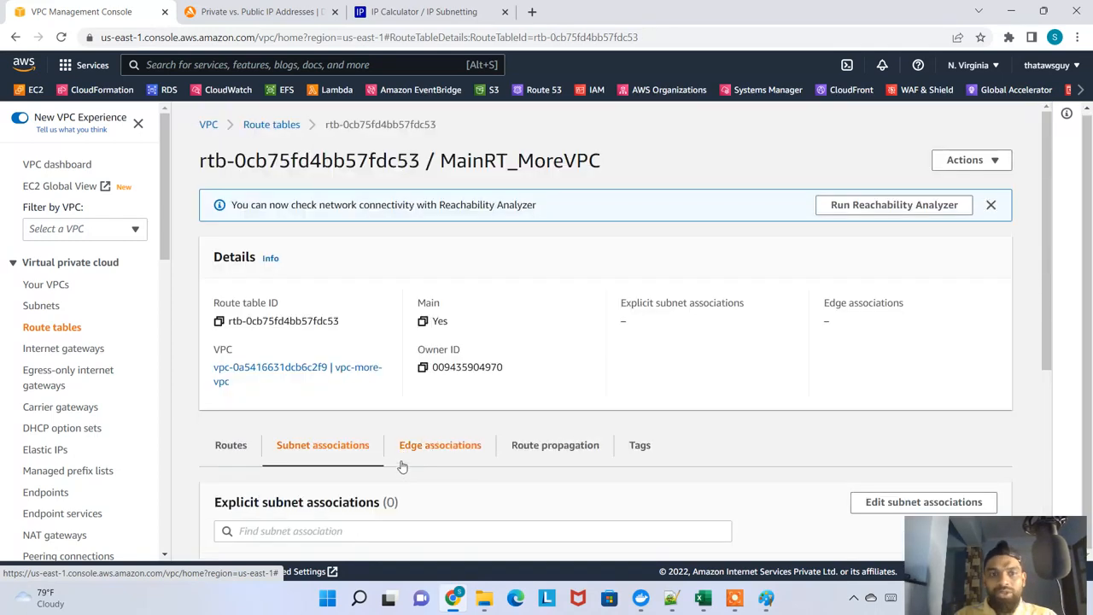
Return to the route tables list, widen the VPC column, review the four non-main vpc-more tables, and collapse the details pane
{"action": "left_click", "coordinate": [272, 125]}
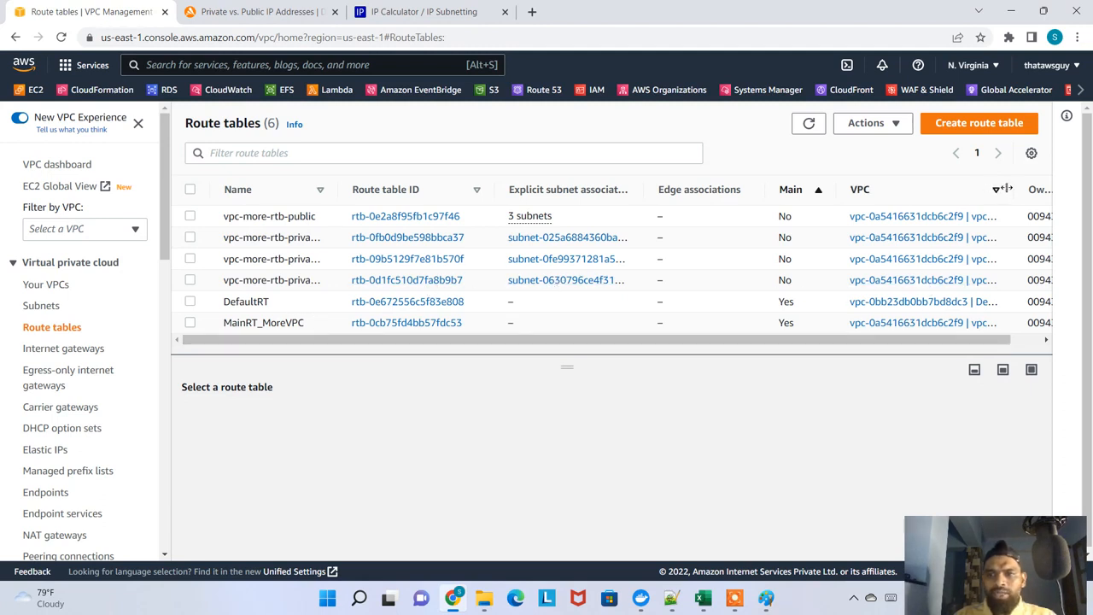
{"action": "left_click_drag", "start_coordinate": [1014, 189], "coordinate": [1037, 202]}
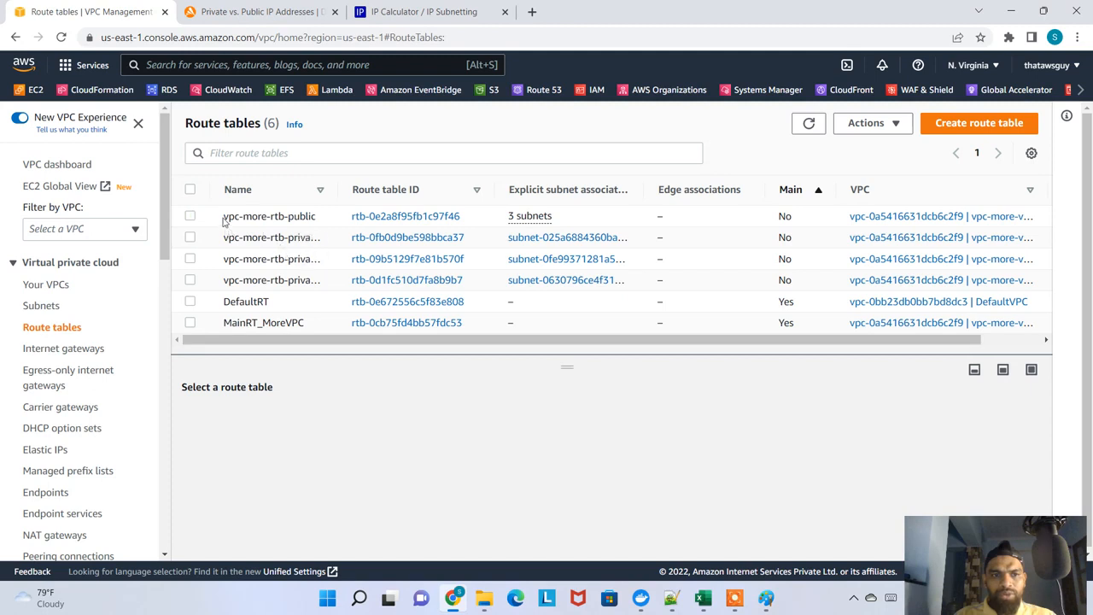
{"action": "left_click_drag", "start_coordinate": [223, 217], "coordinate": [666, 281]}
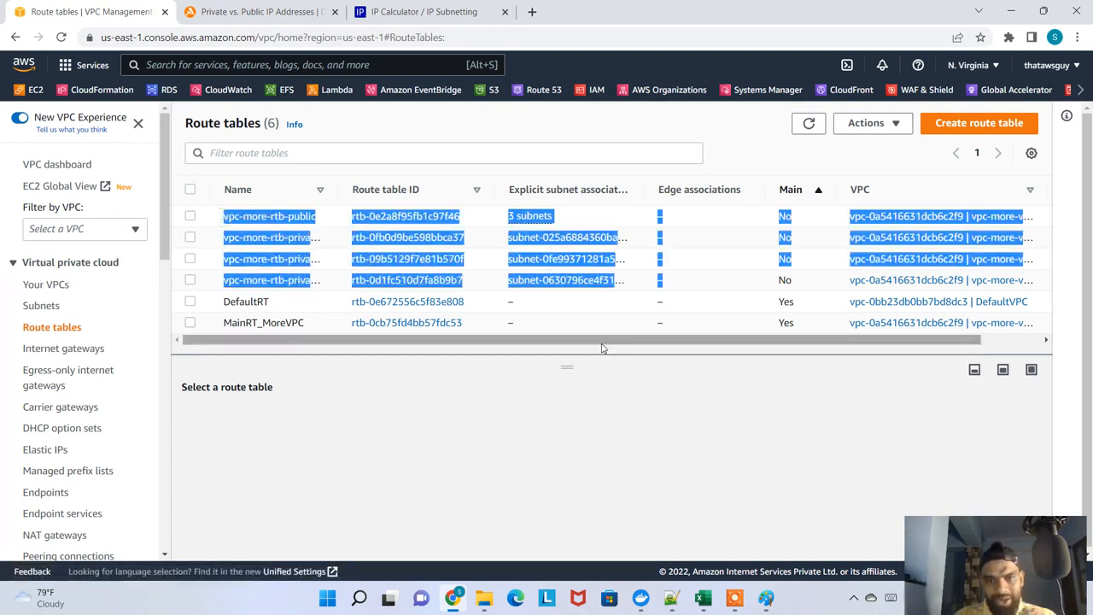
{"action": "left_click", "coordinate": [591, 406]}
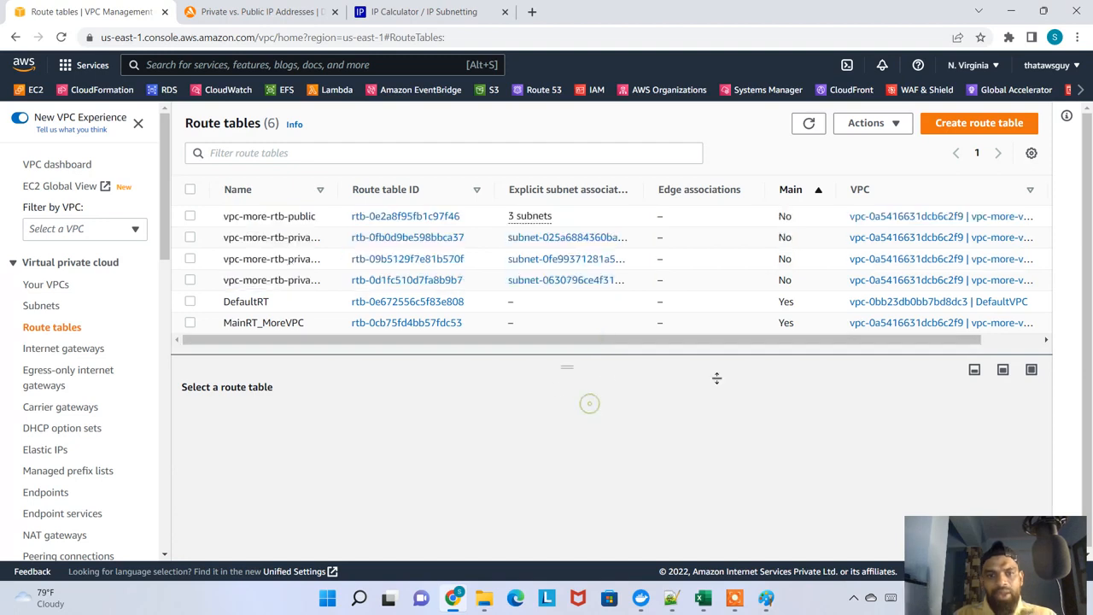
{"action": "left_click", "coordinate": [975, 377]}
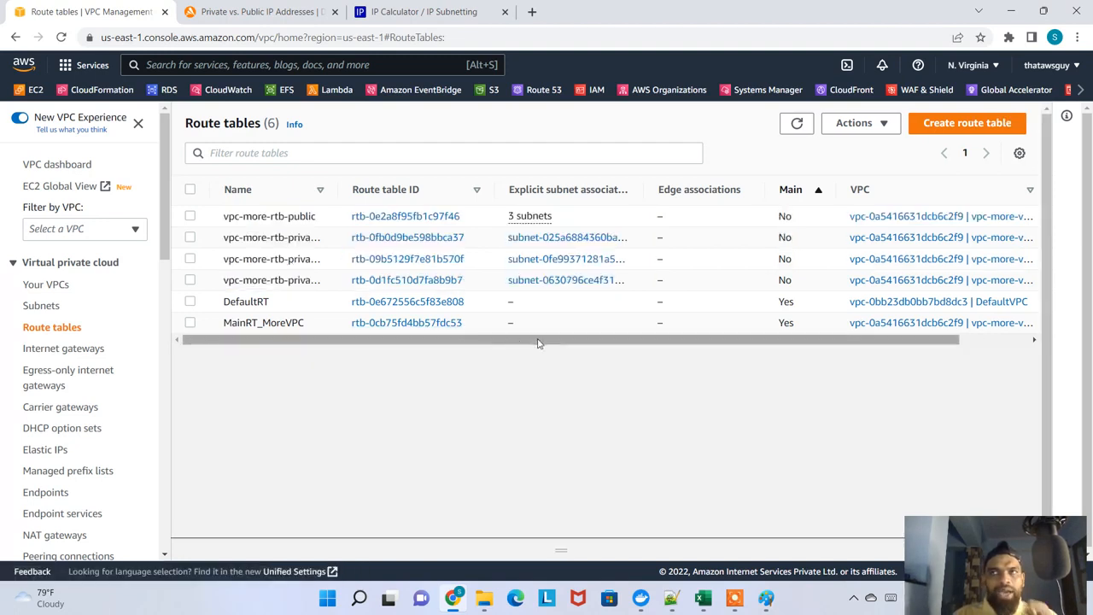
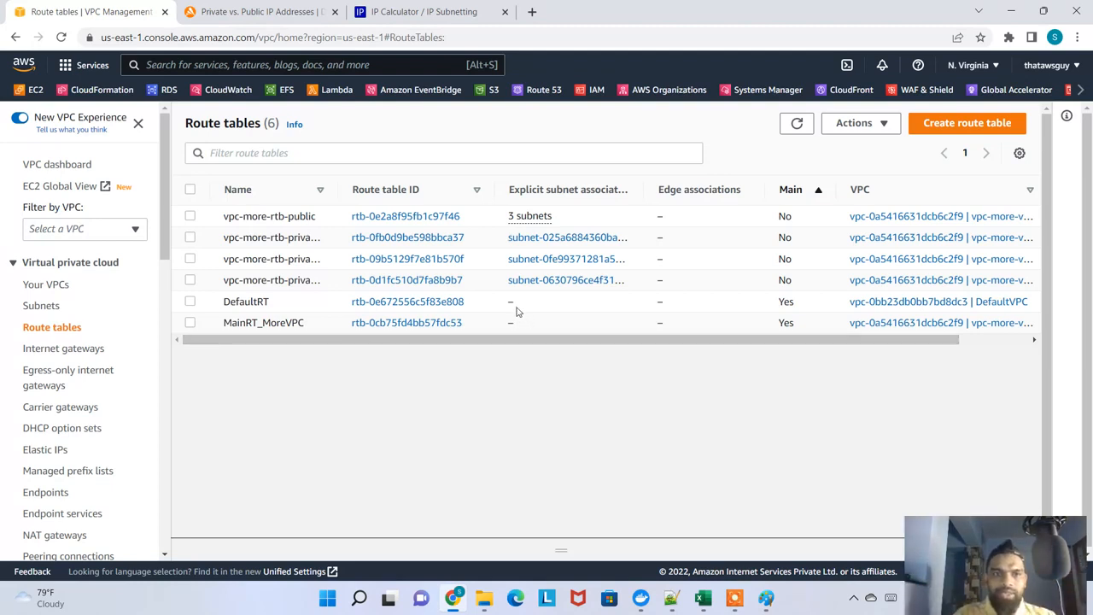
Widen the Name column of the route tables list, review the four vpc-more-rtb names, and select vpc-more-rtb-public
{"action": "left_click_drag", "start_coordinate": [347, 188], "coordinate": [446, 189]}
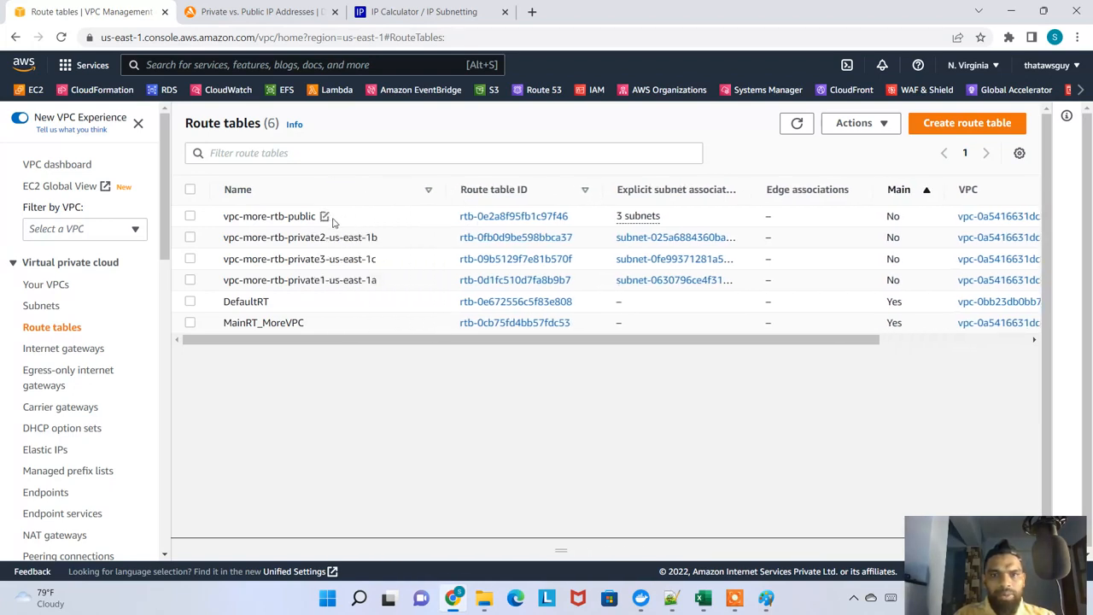
{"action": "left_click_drag", "start_coordinate": [236, 217], "coordinate": [364, 282]}
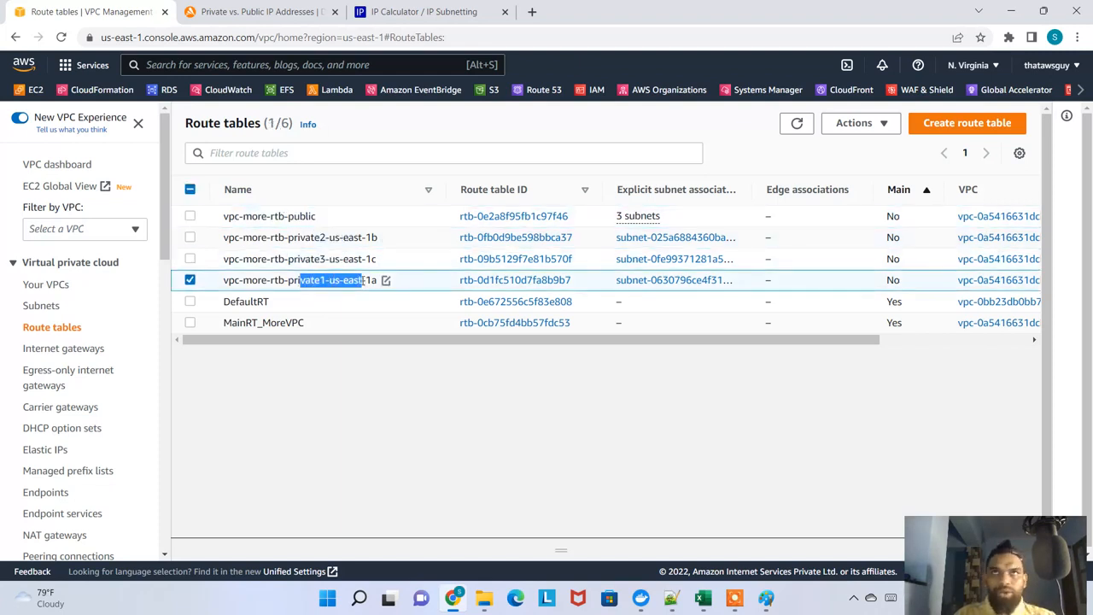
{"action": "right_click", "coordinate": [510, 219]}
{"action": "left_click", "coordinate": [270, 219]}
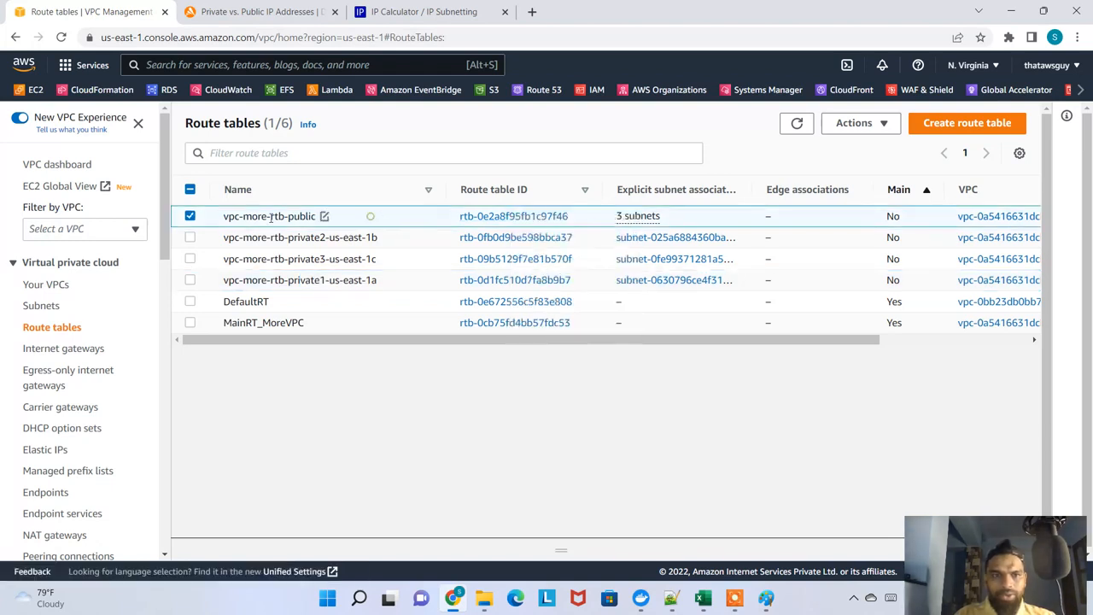
Open the vpc-more-rtb-public route table and examine its routes, especially the target of the 0.0.0.0/0 route
{"action": "left_click", "coordinate": [496, 218]}
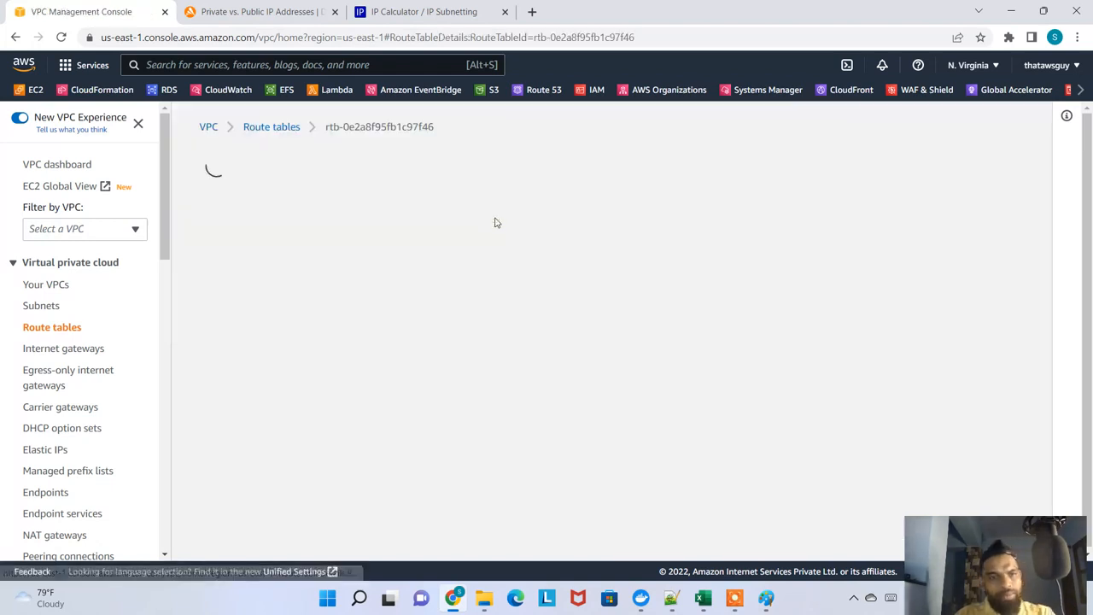
{"action": "scroll", "coordinate": [410, 341], "scroll_direction": "down", "scroll_amount": 2}
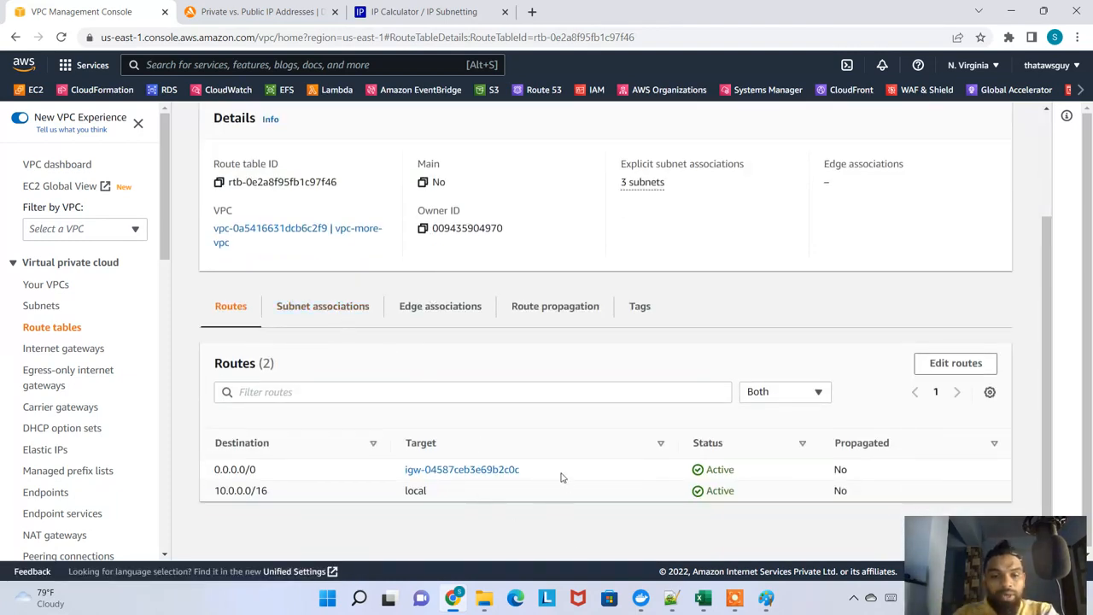
{"action": "left_click_drag", "start_coordinate": [561, 477], "coordinate": [398, 470]}
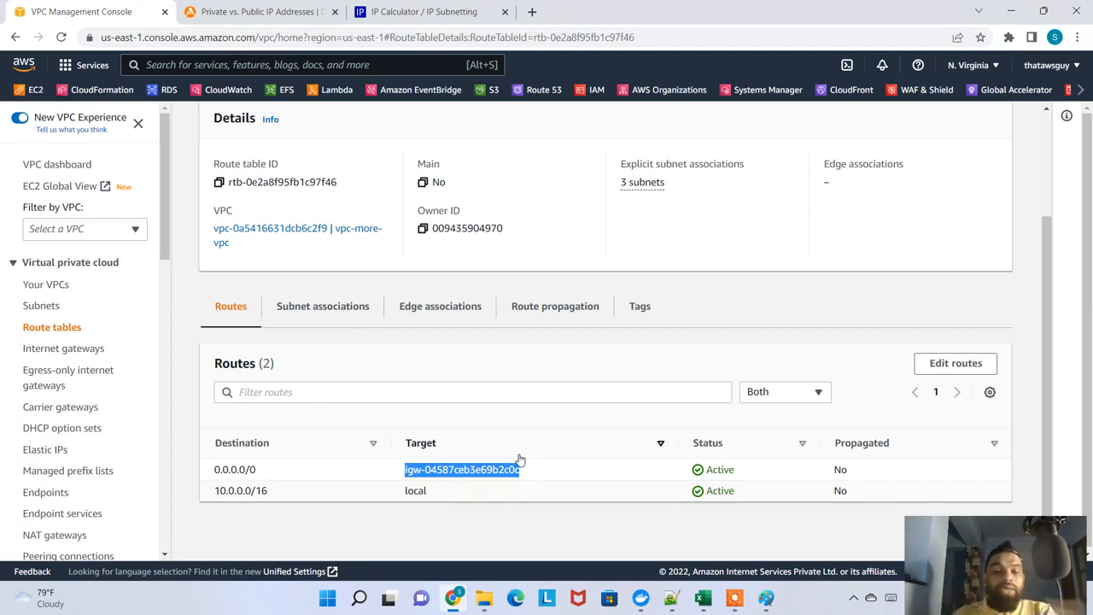
{"action": "scroll", "coordinate": [434, 399], "scroll_direction": "up", "scroll_amount": 2}
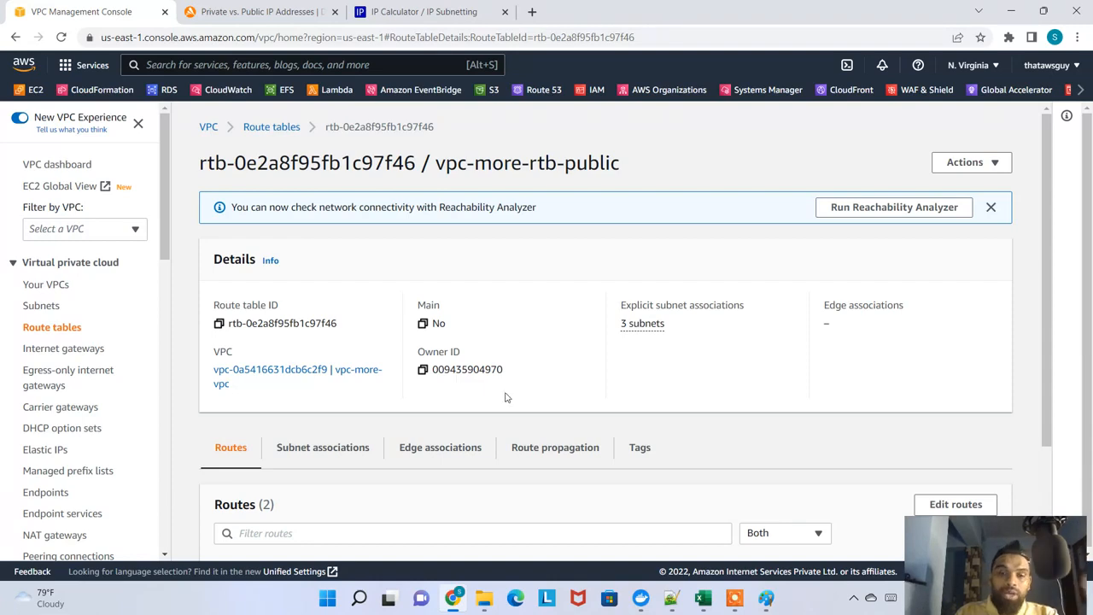
{"action": "scroll", "coordinate": [504, 397], "scroll_direction": "down", "scroll_amount": 2}
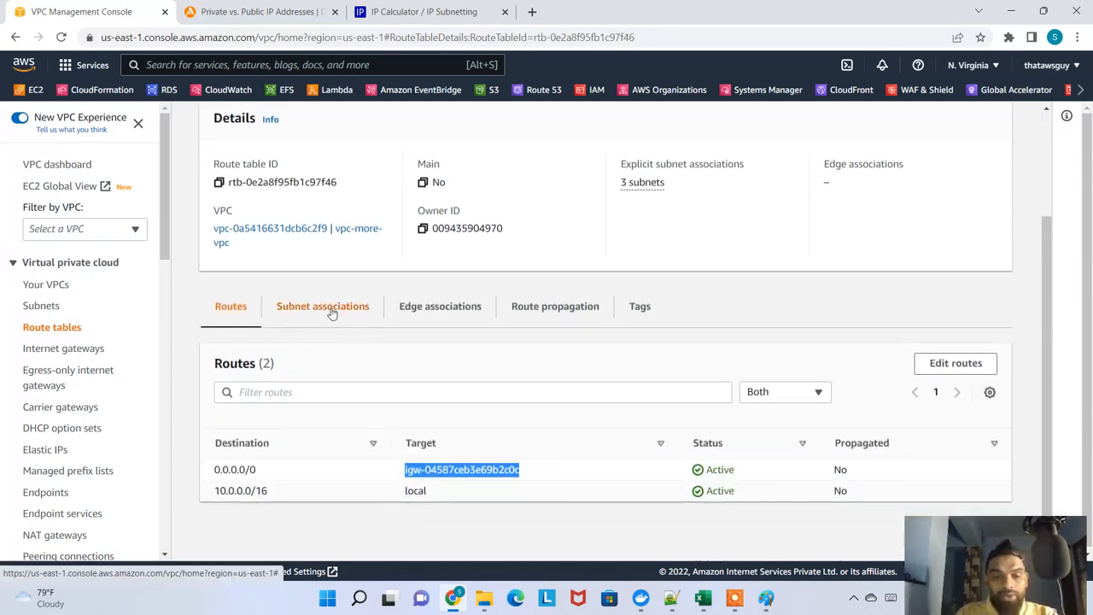
Examine the explicit subnet associations of vpc-more-rtb-public and check which availability zones the subnets belong to
{"action": "left_click", "coordinate": [331, 312]}
{"action": "scroll", "coordinate": [443, 356], "scroll_direction": "down", "scroll_amount": 1}
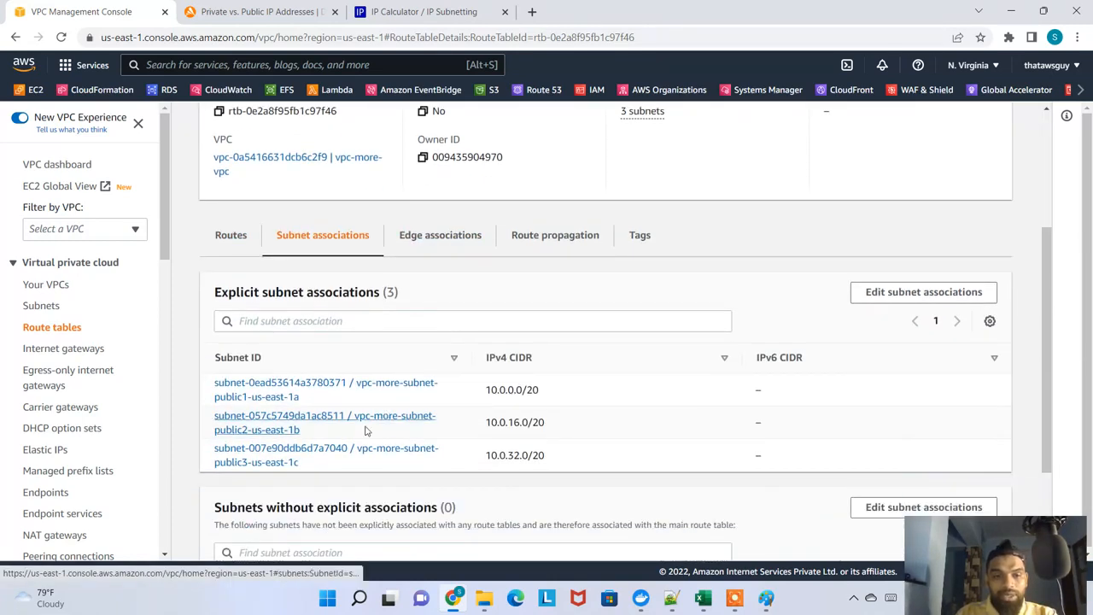
{"action": "scroll", "coordinate": [354, 474], "scroll_direction": "down", "scroll_amount": 2}
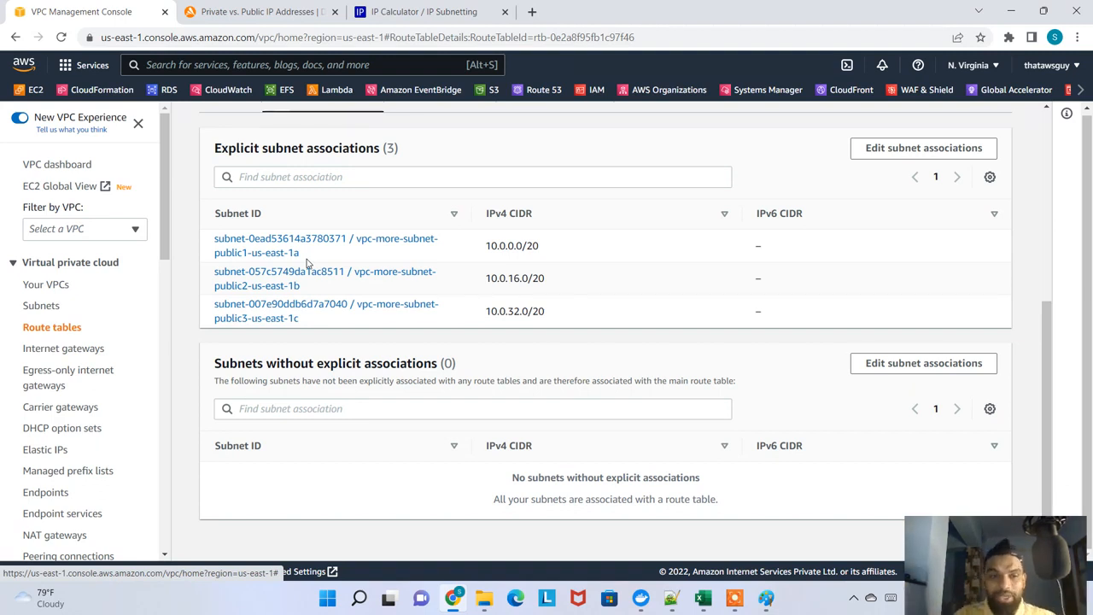
{"action": "left_click_drag", "start_coordinate": [303, 254], "coordinate": [266, 286]}
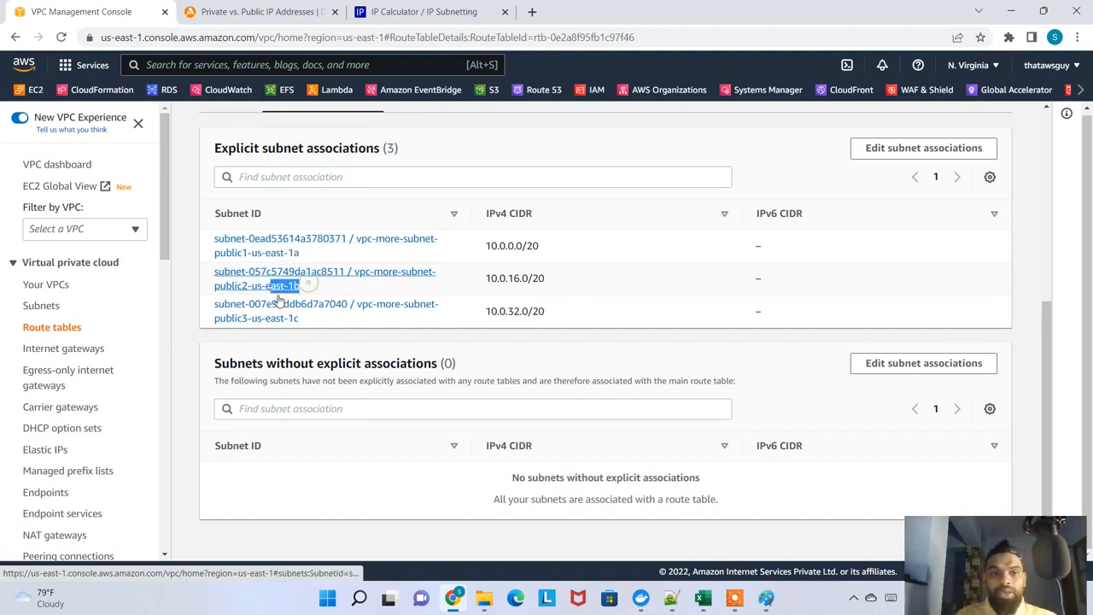
{"action": "left_click_drag", "start_coordinate": [306, 319], "coordinate": [234, 327]}
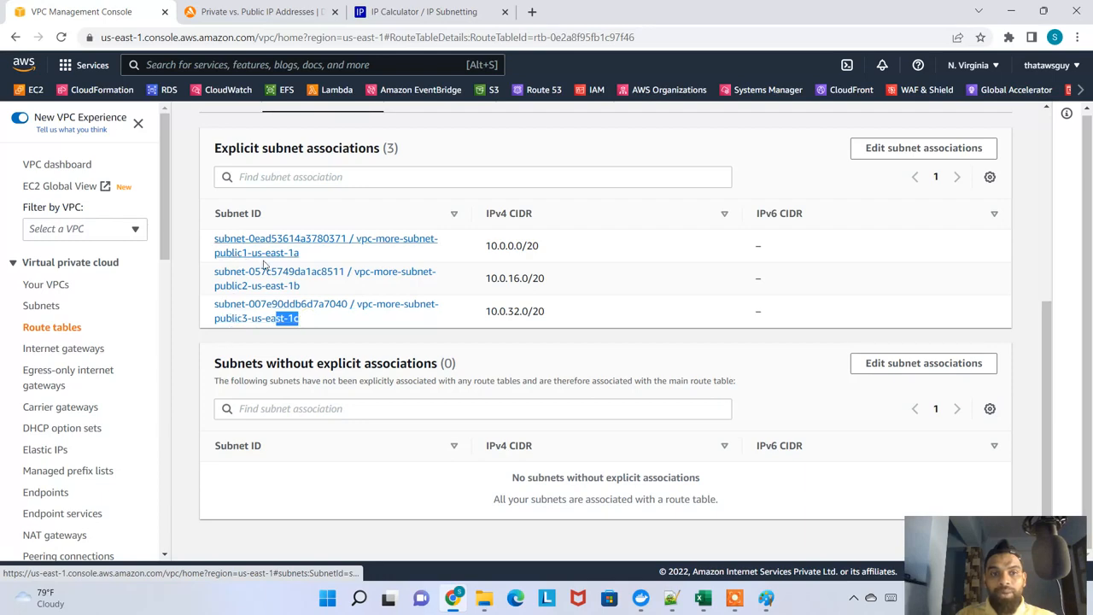
{"action": "scroll", "coordinate": [407, 298], "scroll_direction": "up", "scroll_amount": 4}
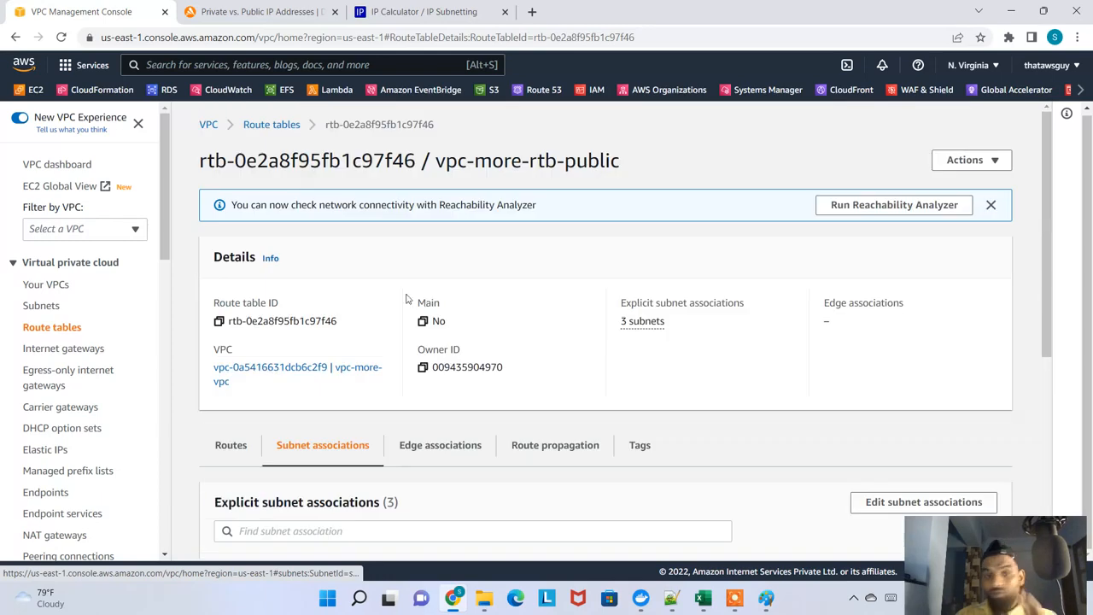
Go back to the route tables list, open vpc-more-rtb-private2-us-east-1b, and examine its routes
{"action": "left_click", "coordinate": [282, 128]}
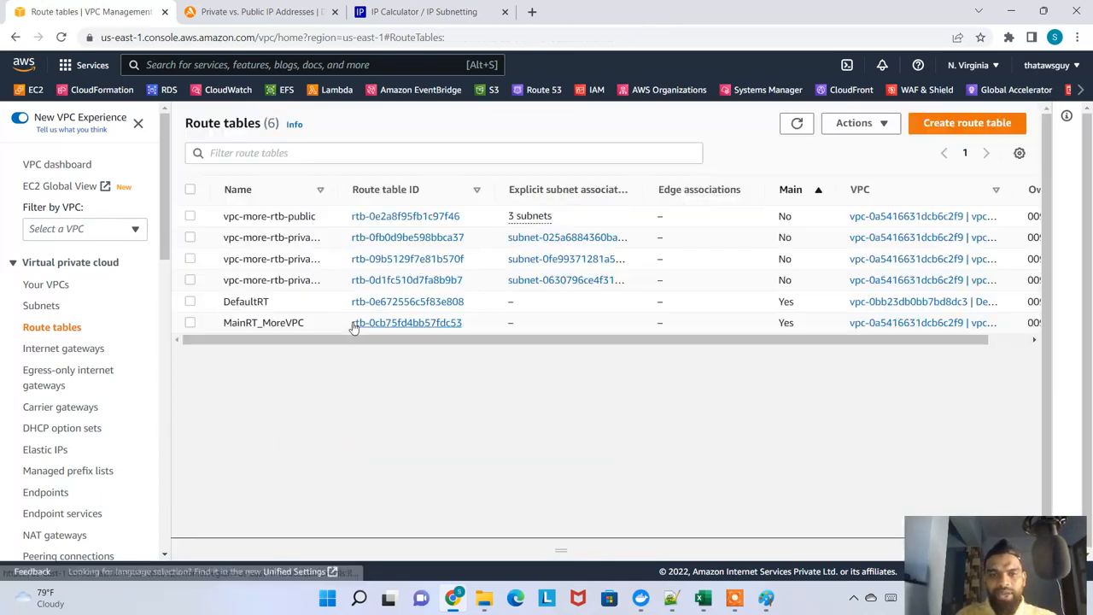
{"action": "left_click_drag", "start_coordinate": [338, 199], "coordinate": [449, 203]}
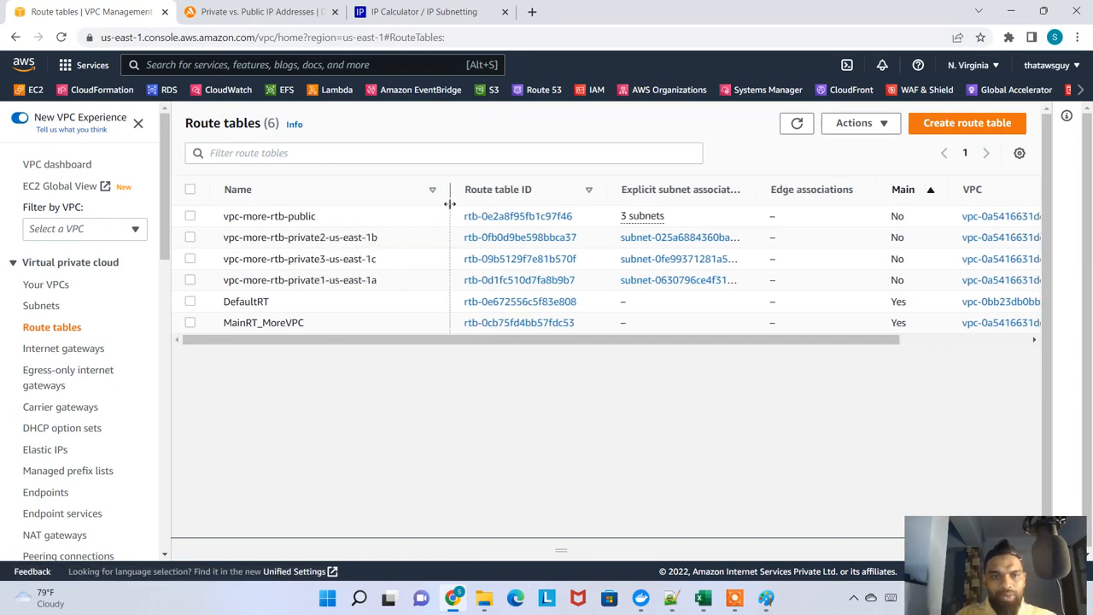
{"action": "left_click", "coordinate": [525, 243]}
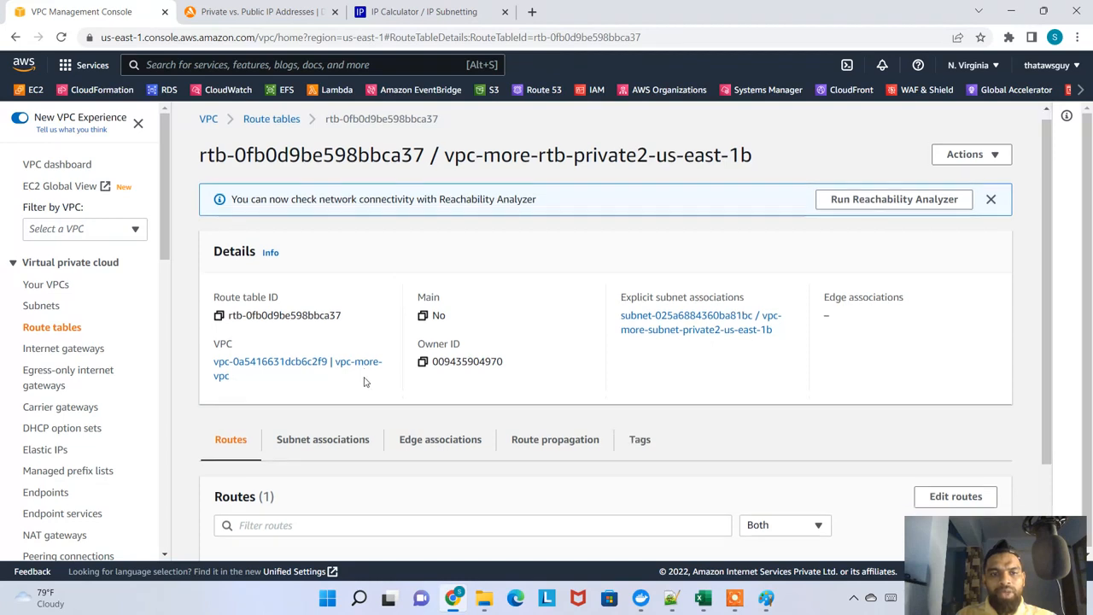
{"action": "scroll", "coordinate": [363, 382], "scroll_direction": "down", "scroll_amount": 1}
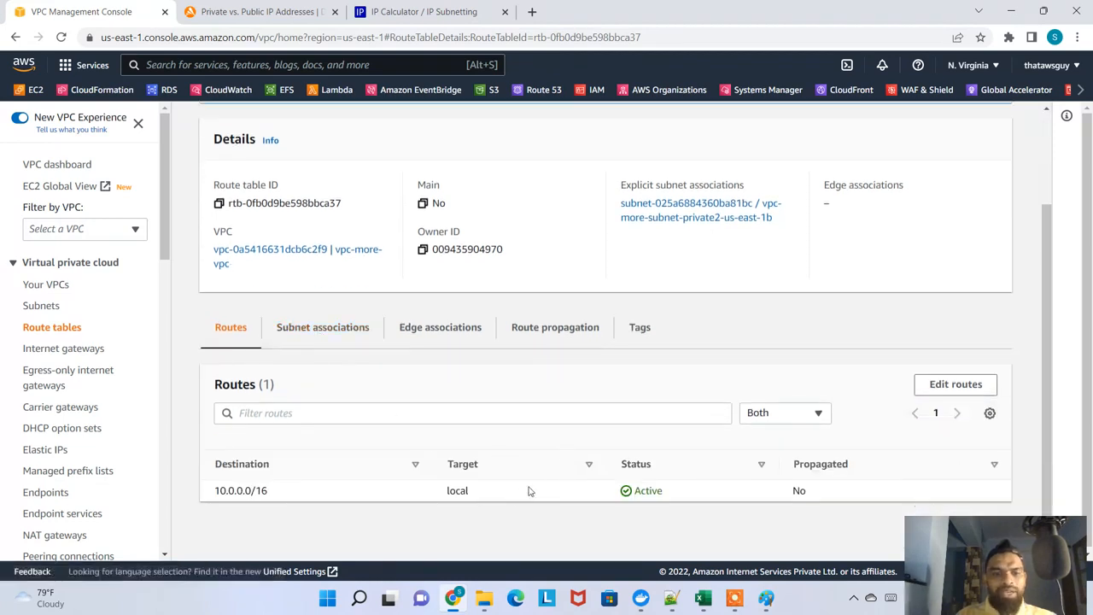
{"action": "left_click_drag", "start_coordinate": [529, 487], "coordinate": [641, 500]}
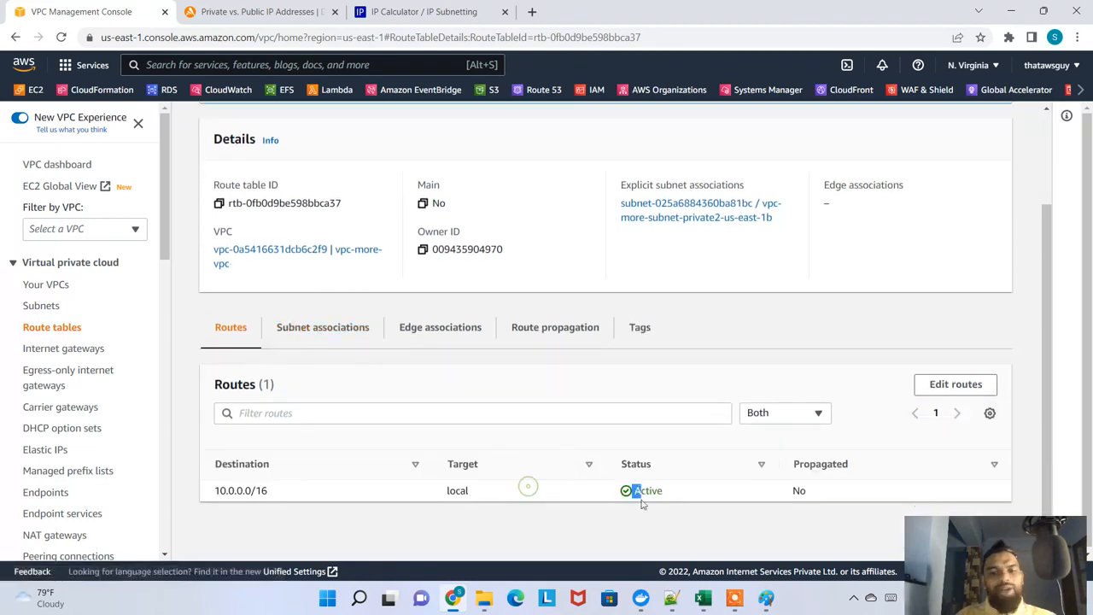
Check the subnet associations of vpc-more-rtb-private2-us-east-1b and compare the associated subnet's availability zone with the route table name
{"action": "left_click", "coordinate": [334, 341]}
{"action": "scroll", "coordinate": [414, 347], "scroll_direction": "down", "scroll_amount": 2}
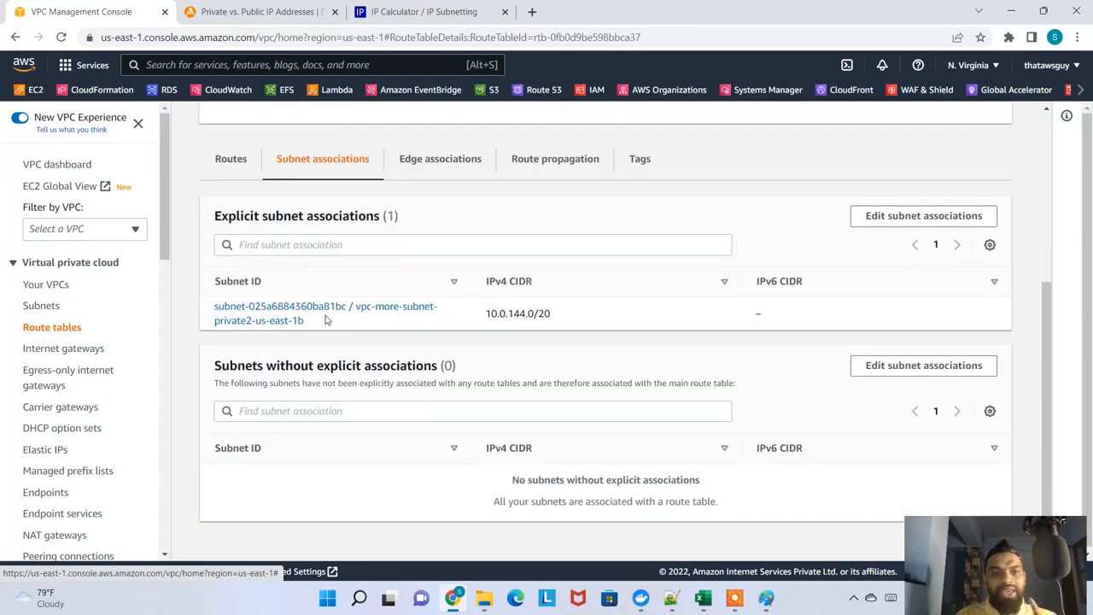
{"action": "scroll", "coordinate": [400, 310], "scroll_direction": "up", "scroll_amount": 4}
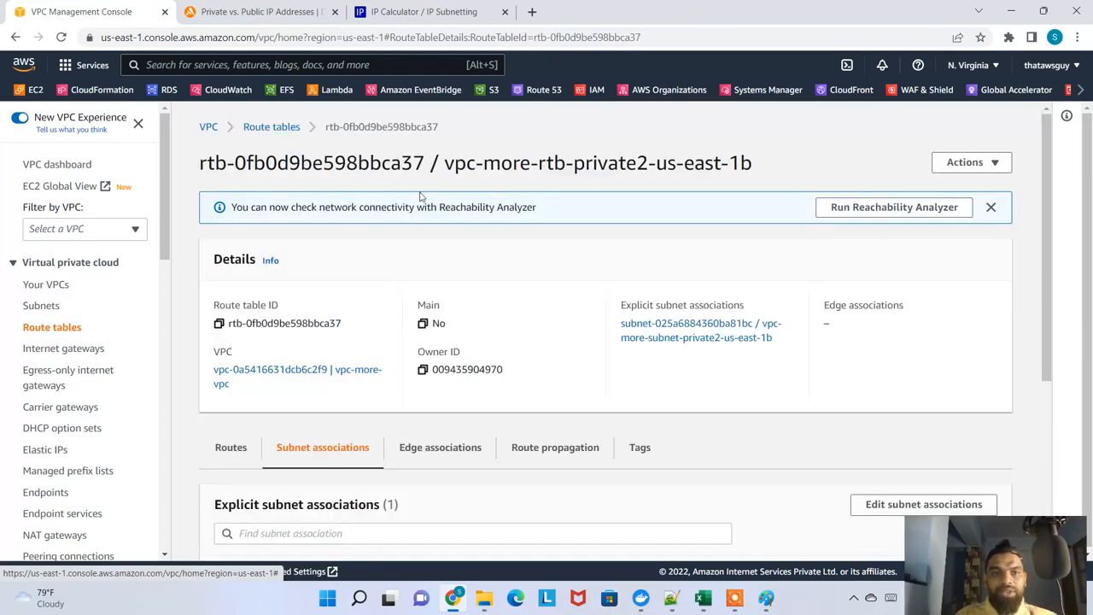
{"action": "left_click_drag", "start_coordinate": [568, 162], "coordinate": [752, 162]}
{"action": "left_click", "coordinate": [649, 163]}
{"action": "scroll", "coordinate": [271, 435], "scroll_direction": "down", "scroll_amount": 3}
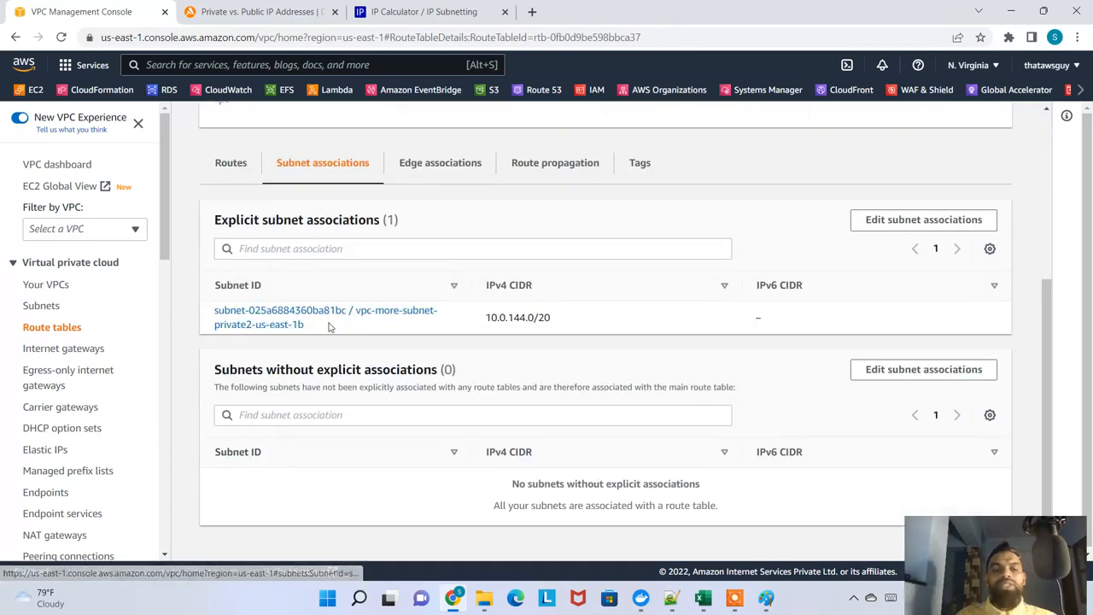
{"action": "scroll", "coordinate": [392, 325], "scroll_direction": "up", "scroll_amount": 3}
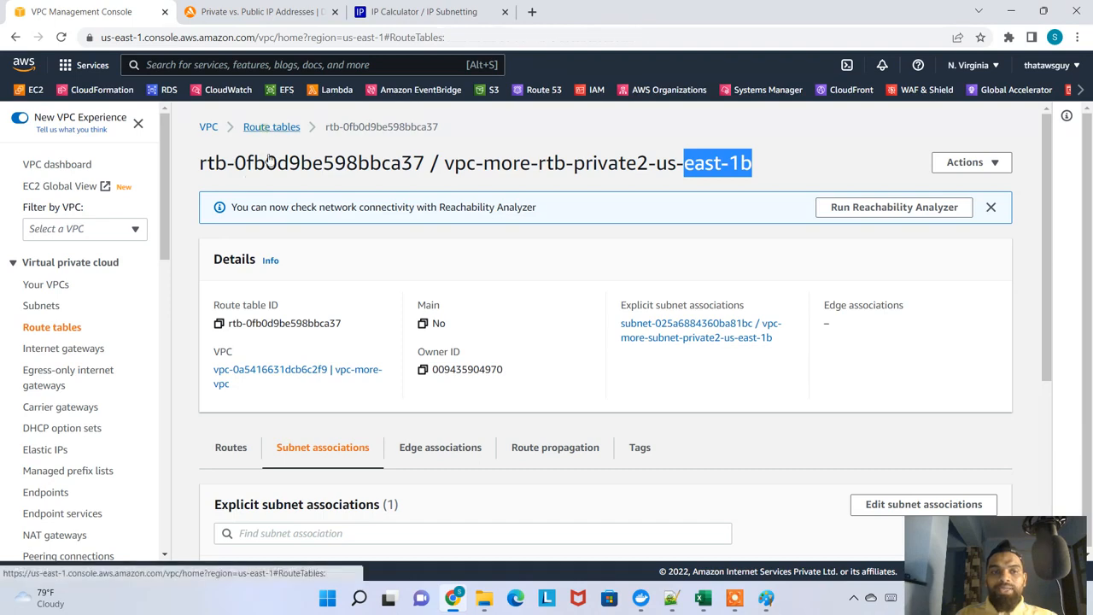
Reopen the MainRT_MoreVPC route table from the route tables list and recheck its routes and subnet associations
{"action": "left_click", "coordinate": [270, 128]}
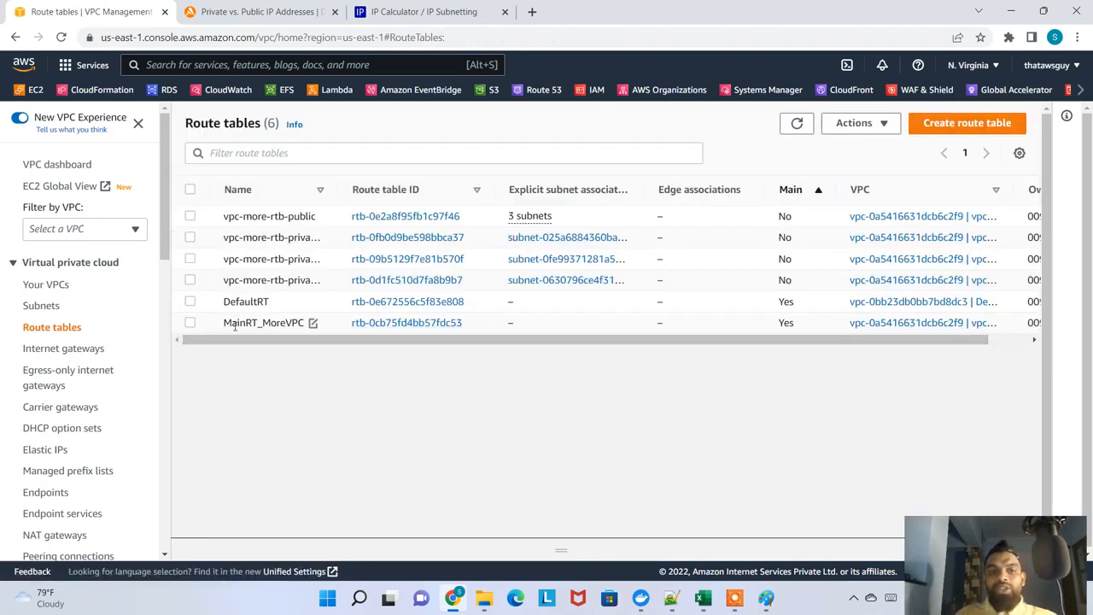
{"action": "left_click_drag", "start_coordinate": [235, 325], "coordinate": [301, 326]}
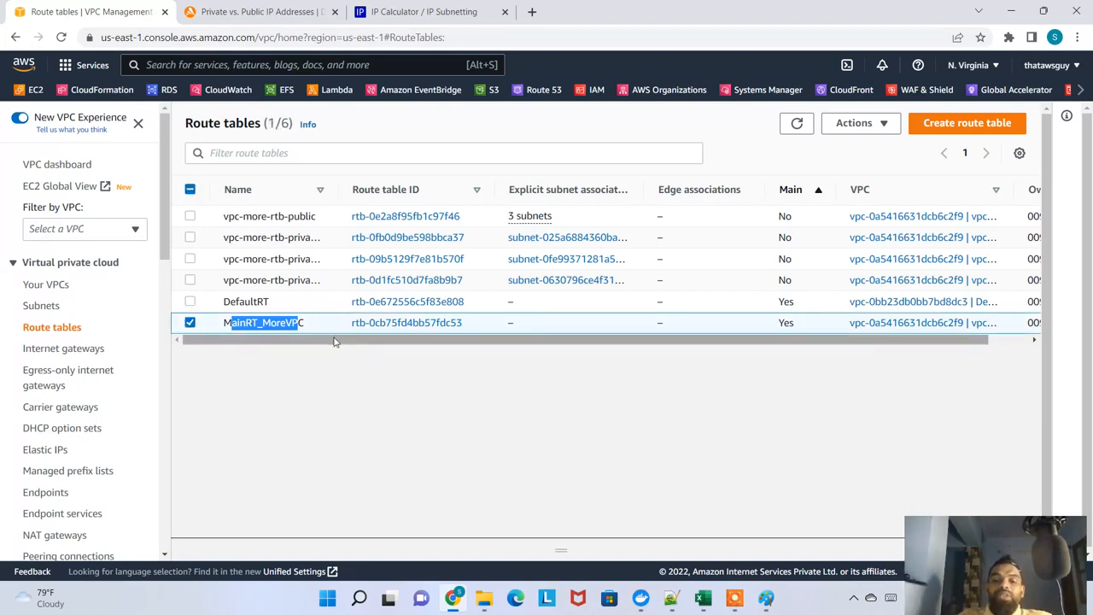
{"action": "left_click", "coordinate": [420, 323]}
{"action": "scroll", "coordinate": [354, 395], "scroll_direction": "down", "scroll_amount": 2}
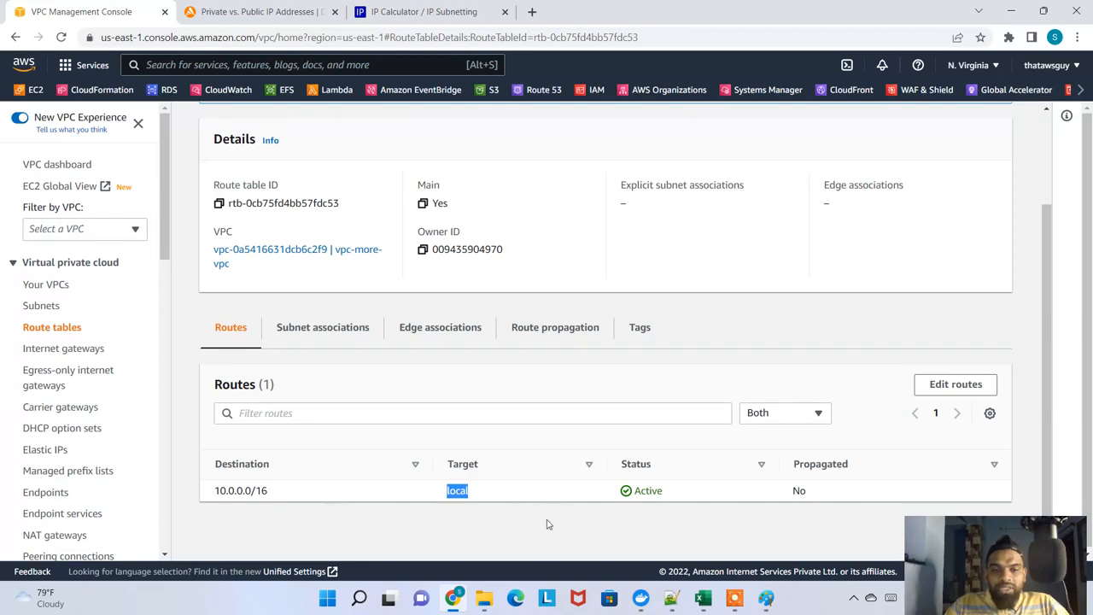
{"action": "left_click", "coordinate": [336, 338]}
{"action": "scroll", "coordinate": [401, 389], "scroll_direction": "down", "scroll_amount": 3}
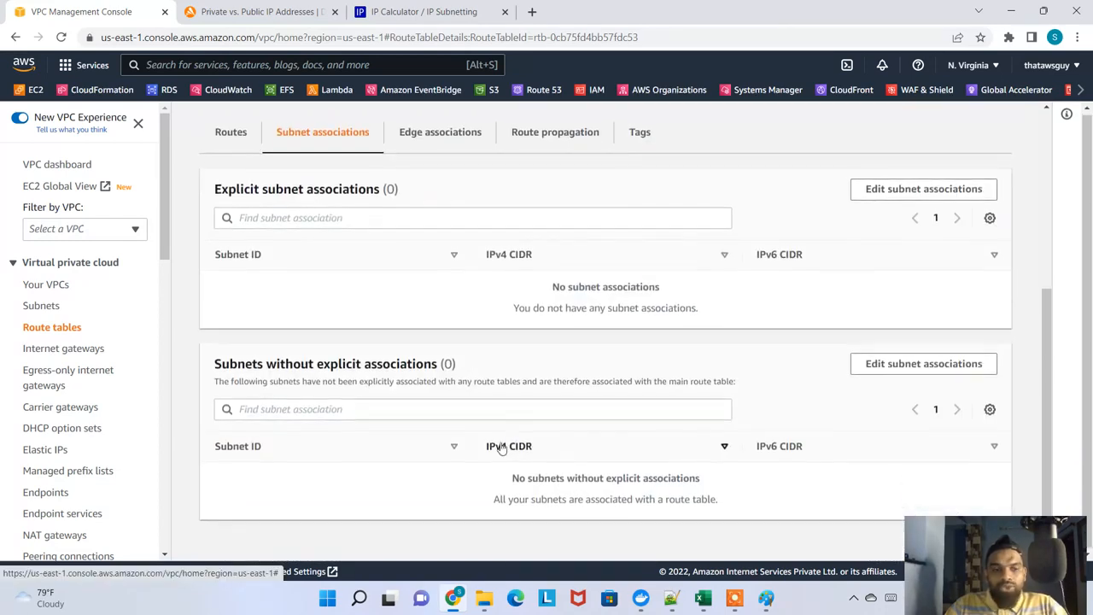
{"action": "scroll", "coordinate": [431, 446], "scroll_direction": "up", "scroll_amount": 5}
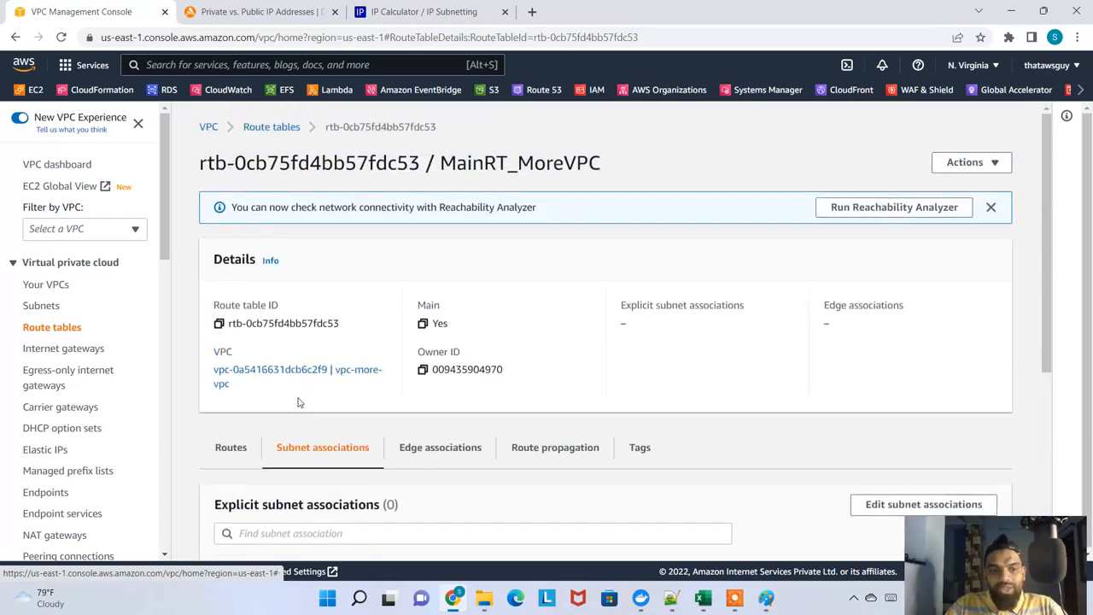
Show the internet gateways, widen the VPC ID column, and check which VPC vpc-more-igw is attached to
{"action": "left_click", "coordinate": [63, 348]}
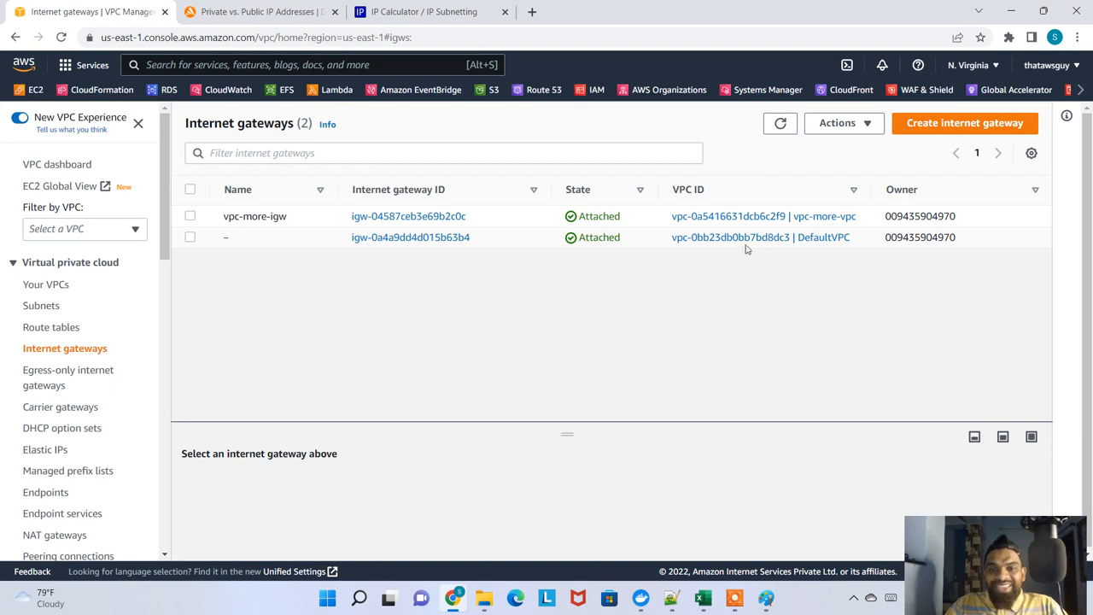
{"action": "left_click_drag", "start_coordinate": [874, 185], "coordinate": [972, 186]}
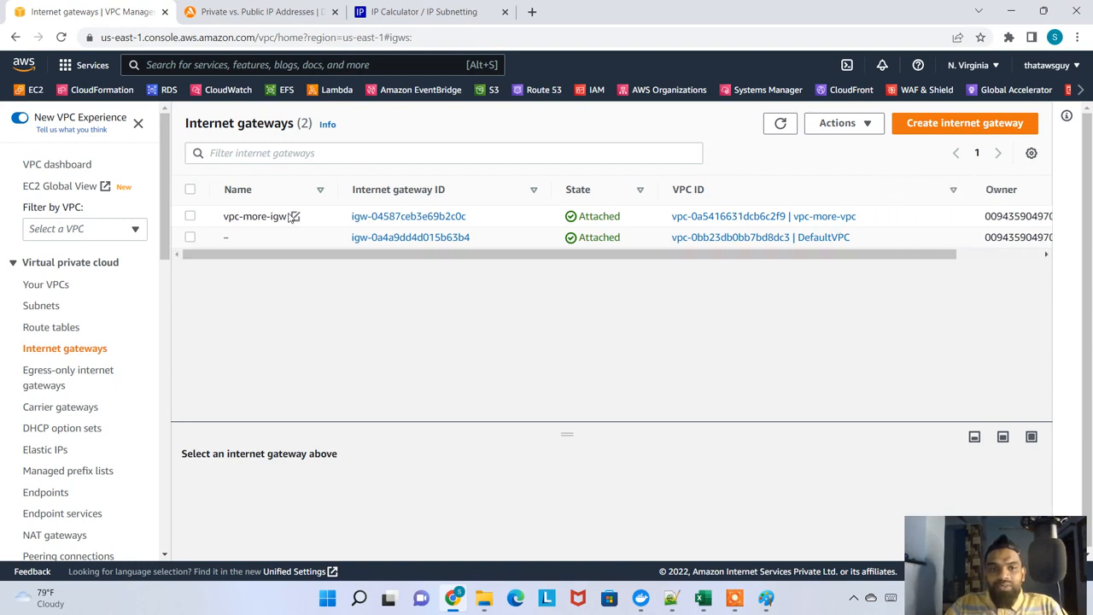
{"action": "left_click", "coordinate": [516, 222]}
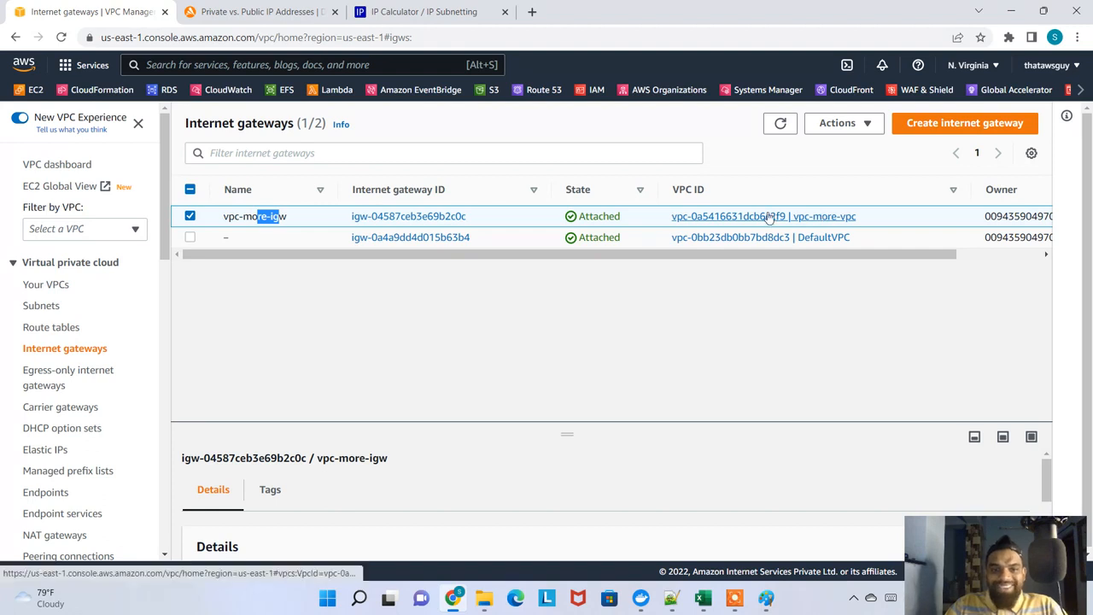
{"action": "scroll", "coordinate": [101, 375], "scroll_direction": "down", "scroll_amount": 1}
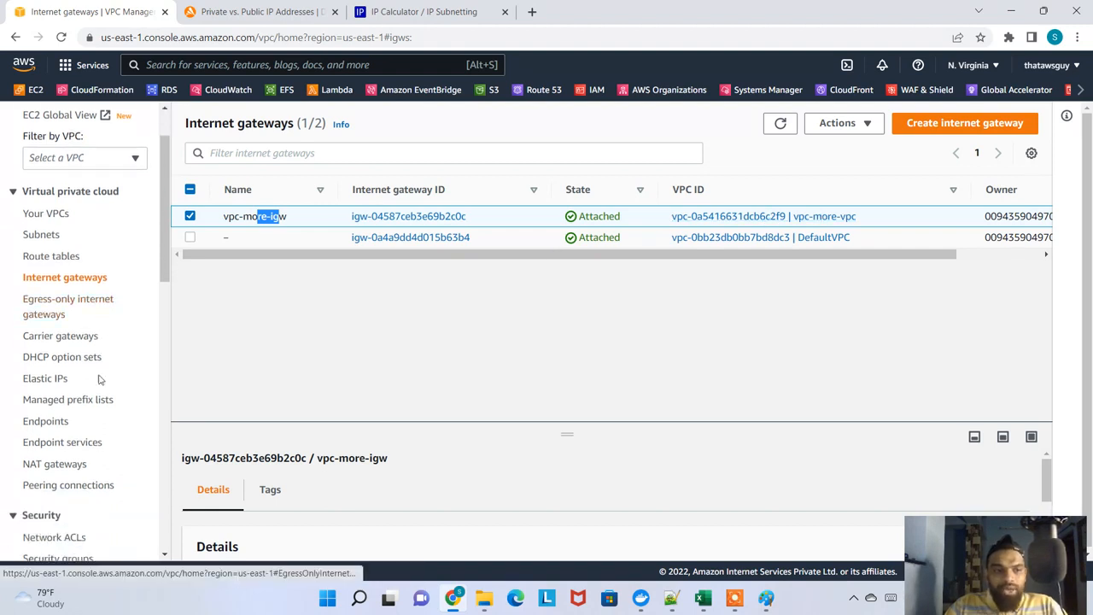
{"action": "scroll", "coordinate": [90, 410], "scroll_direction": "down", "scroll_amount": 2}
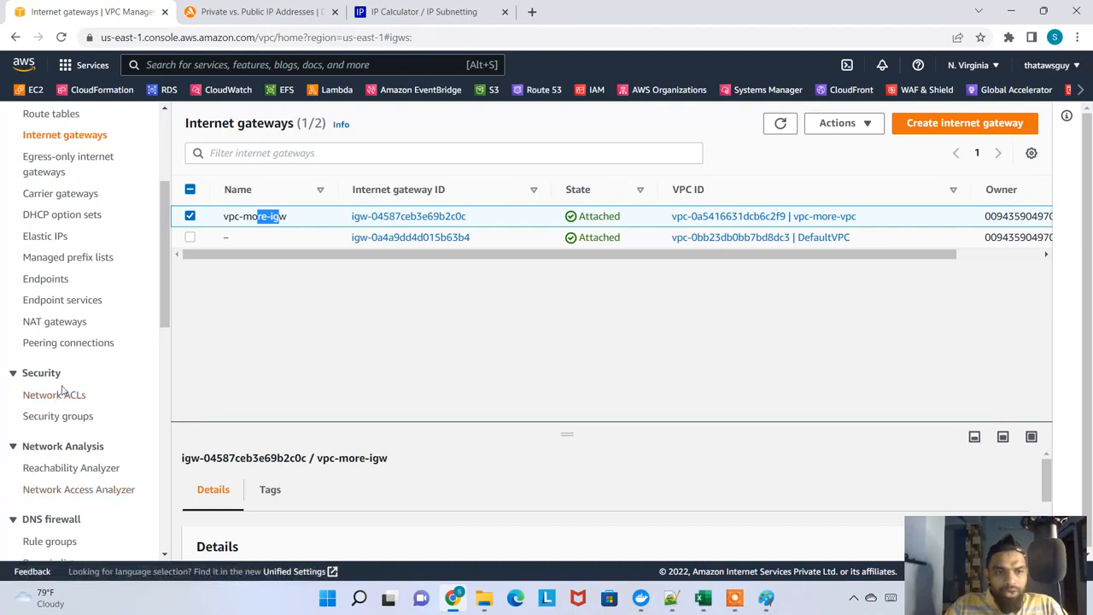
{"action": "scroll", "coordinate": [70, 414], "scroll_direction": "down", "scroll_amount": 1}
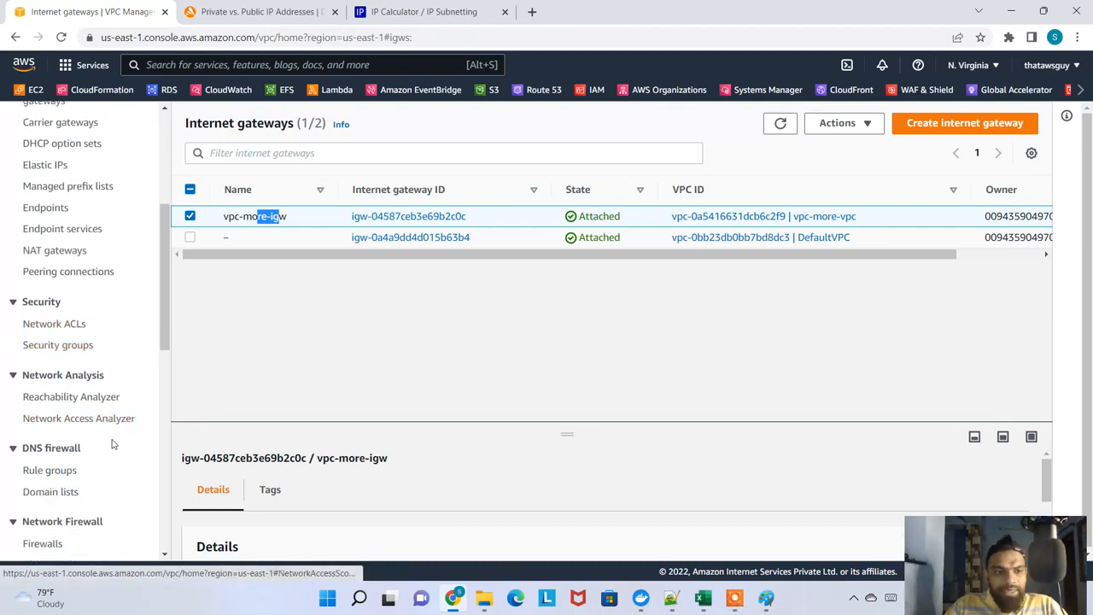
{"action": "scroll", "coordinate": [112, 444], "scroll_direction": "down", "scroll_amount": 5}
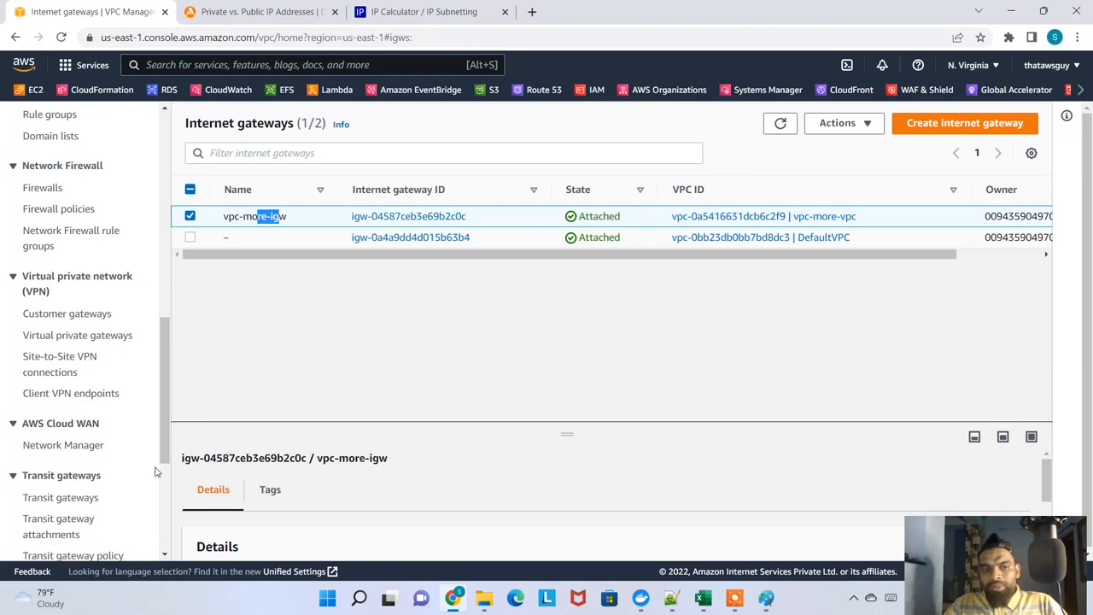
{"action": "scroll", "coordinate": [156, 471], "scroll_direction": "up", "scroll_amount": 8}
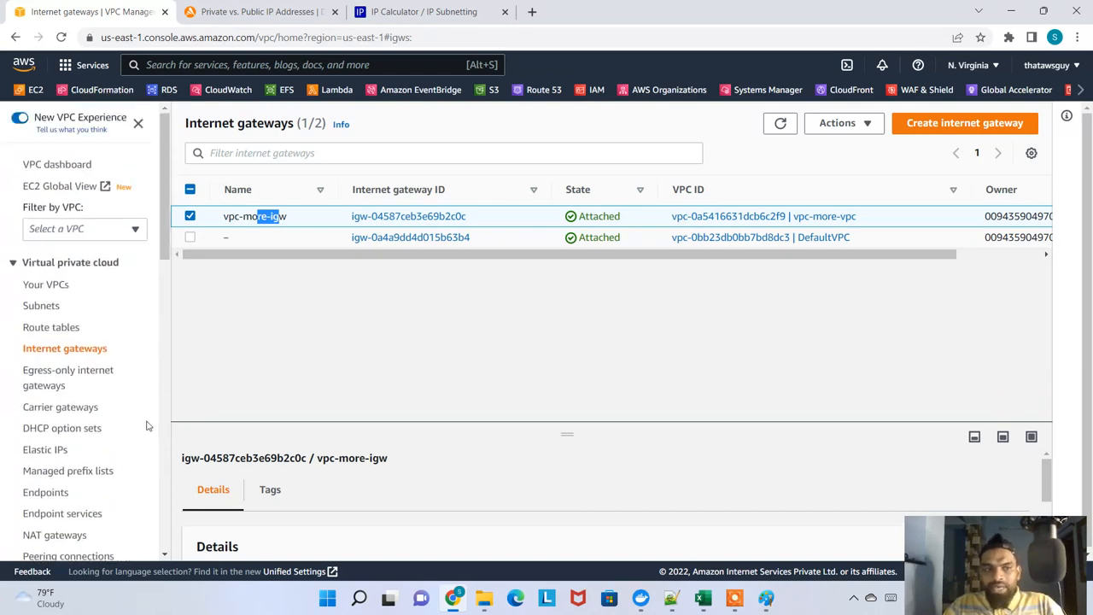
Open the details of vpc-more-vpc from the VPC list and check which route table is its main one
{"action": "left_click", "coordinate": [46, 287]}
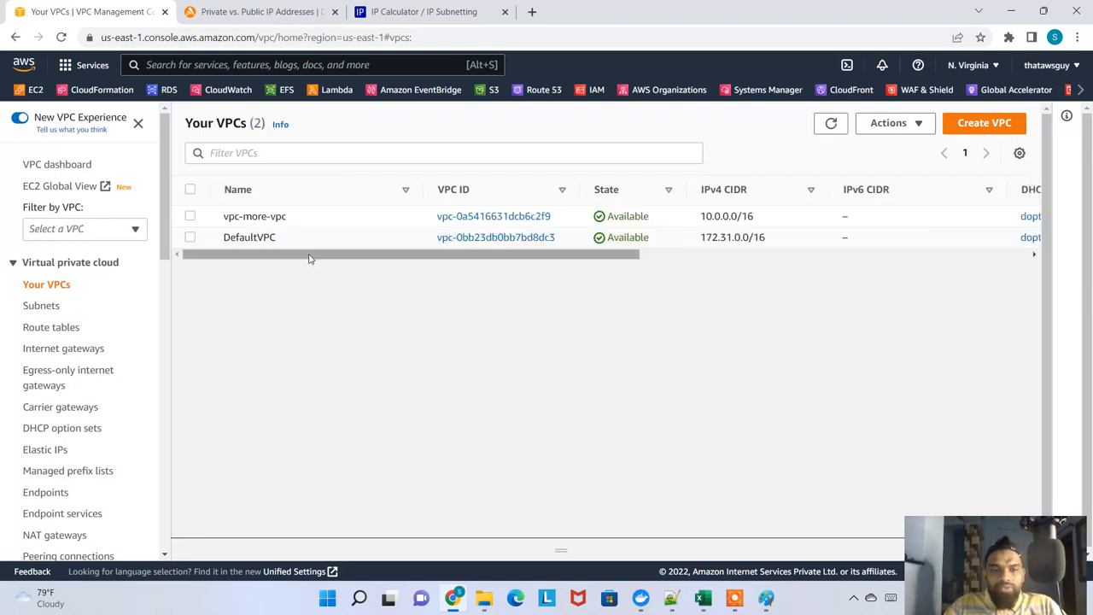
{"action": "left_click", "coordinate": [505, 221]}
{"action": "scroll", "coordinate": [325, 299], "scroll_direction": "down", "scroll_amount": 1}
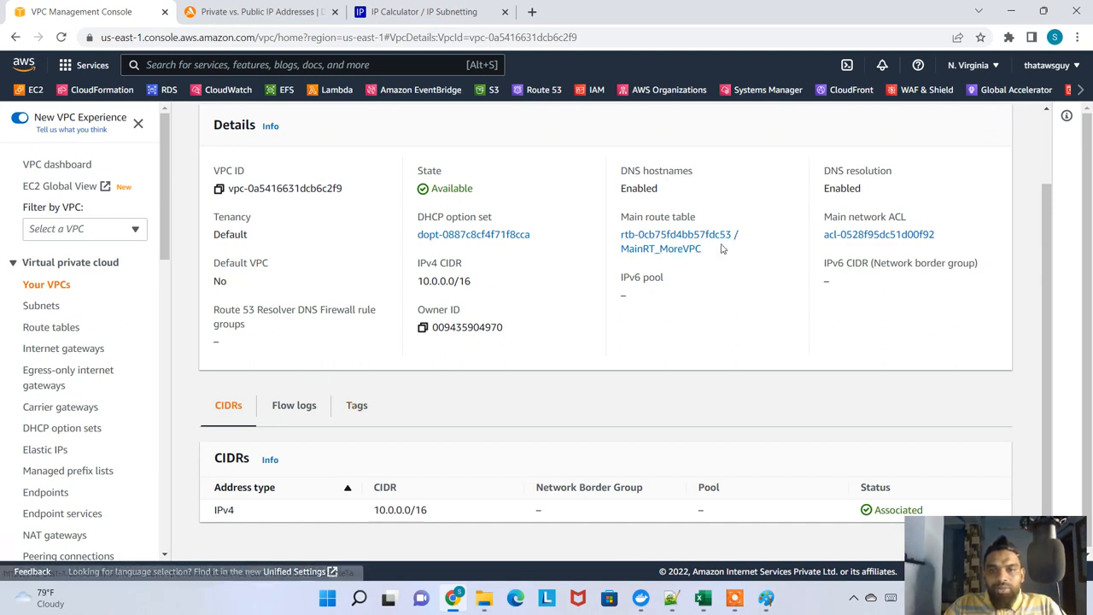
{"action": "left_click_drag", "start_coordinate": [721, 247], "coordinate": [621, 234]}
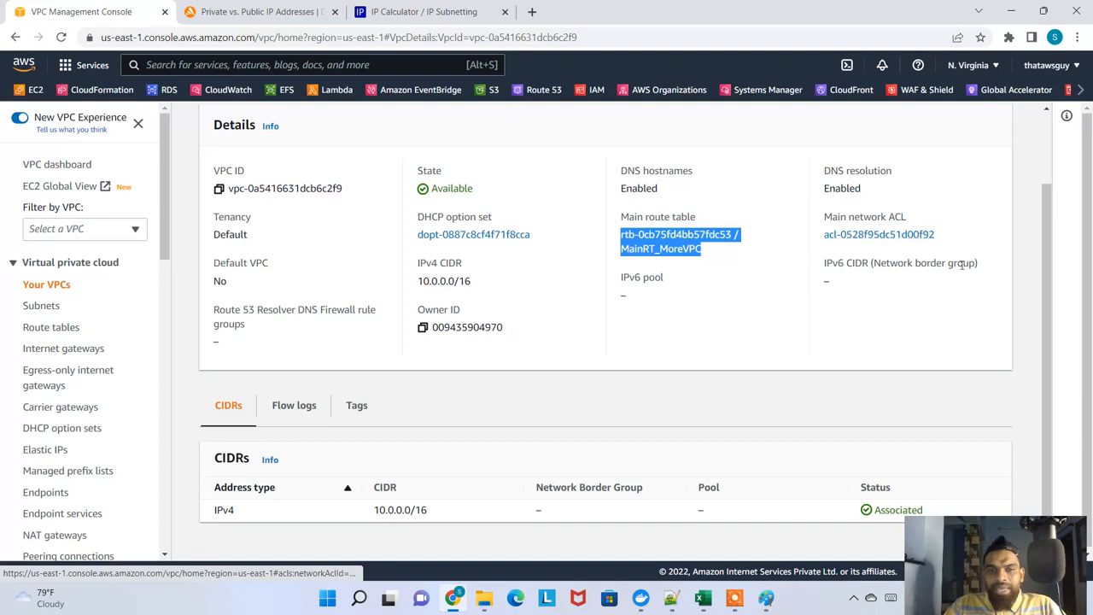
{"action": "scroll", "coordinate": [552, 293], "scroll_direction": "up", "scroll_amount": 2}
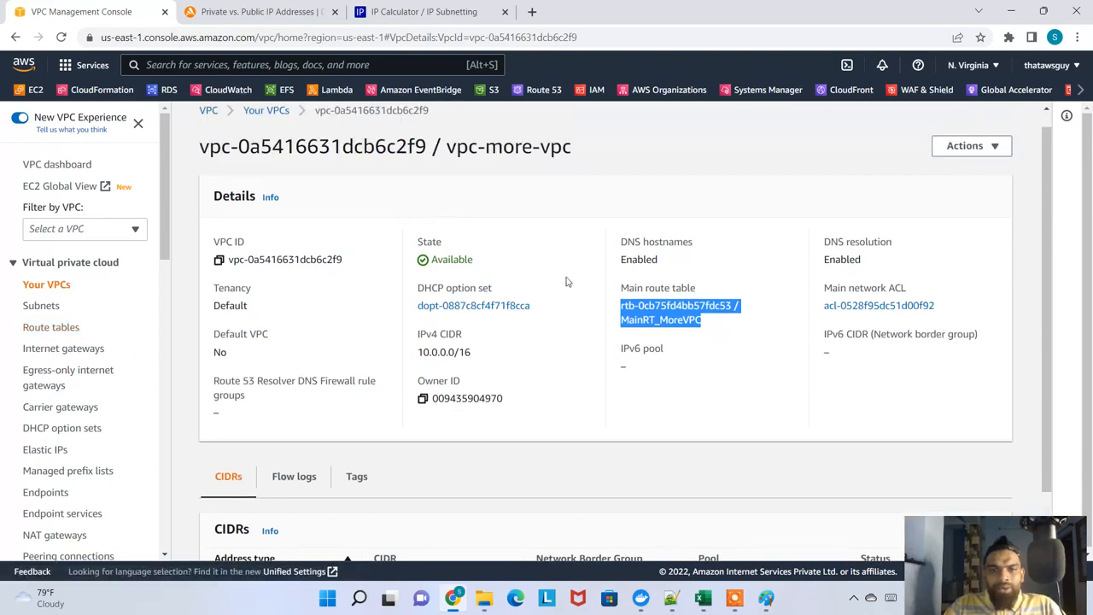
{"action": "scroll", "coordinate": [579, 337], "scroll_direction": "up", "scroll_amount": 1}
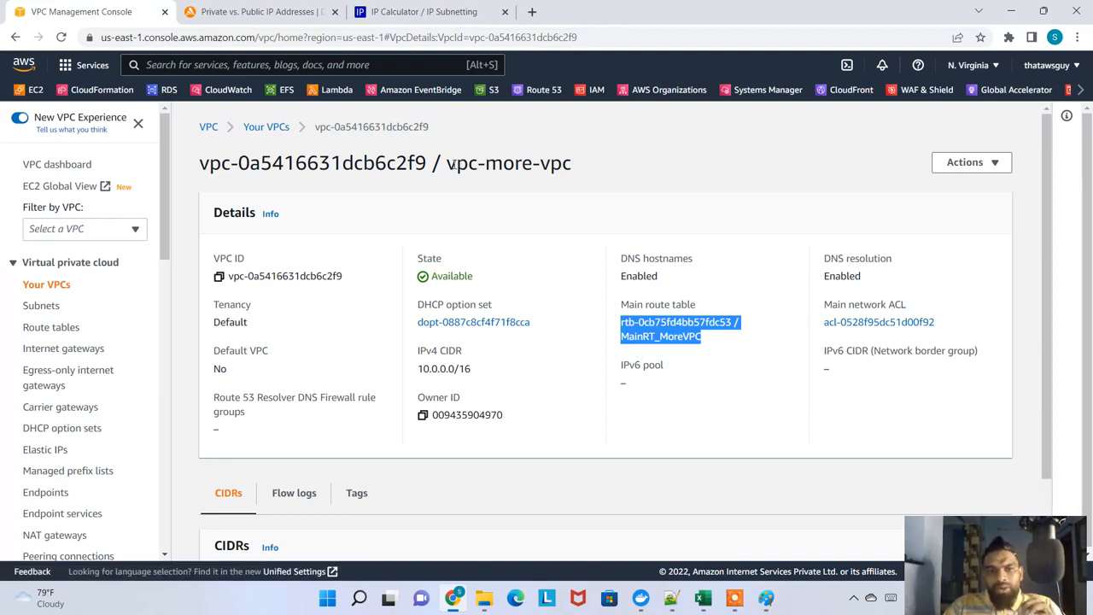
{"action": "left_click_drag", "start_coordinate": [448, 163], "coordinate": [467, 164]}
{"action": "left_click_drag", "start_coordinate": [715, 310], "coordinate": [627, 305]}
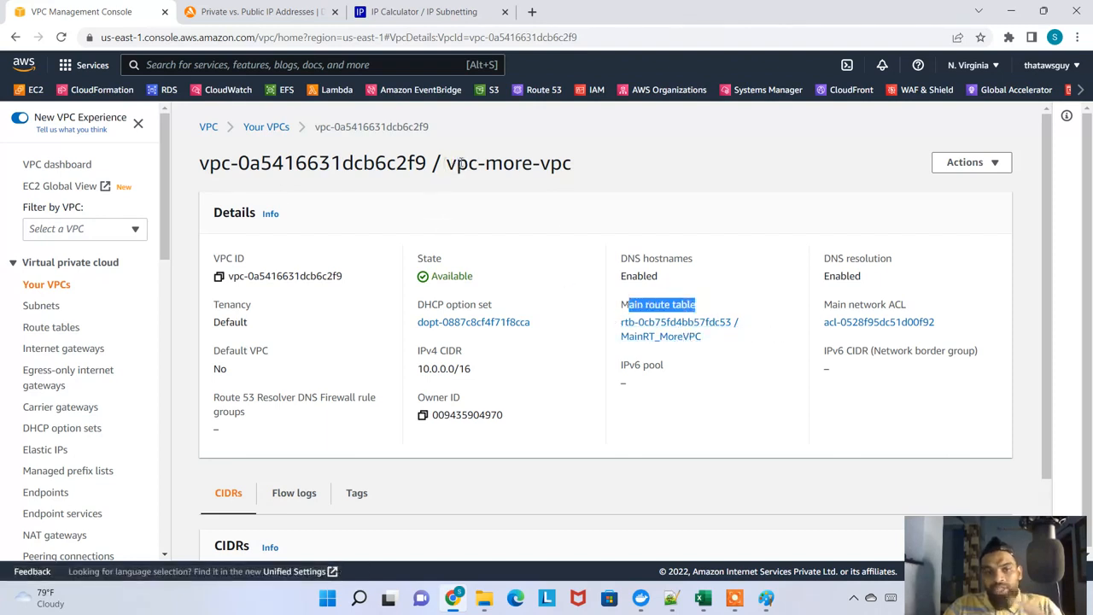
{"action": "left_click_drag", "start_coordinate": [445, 163], "coordinate": [573, 172]}
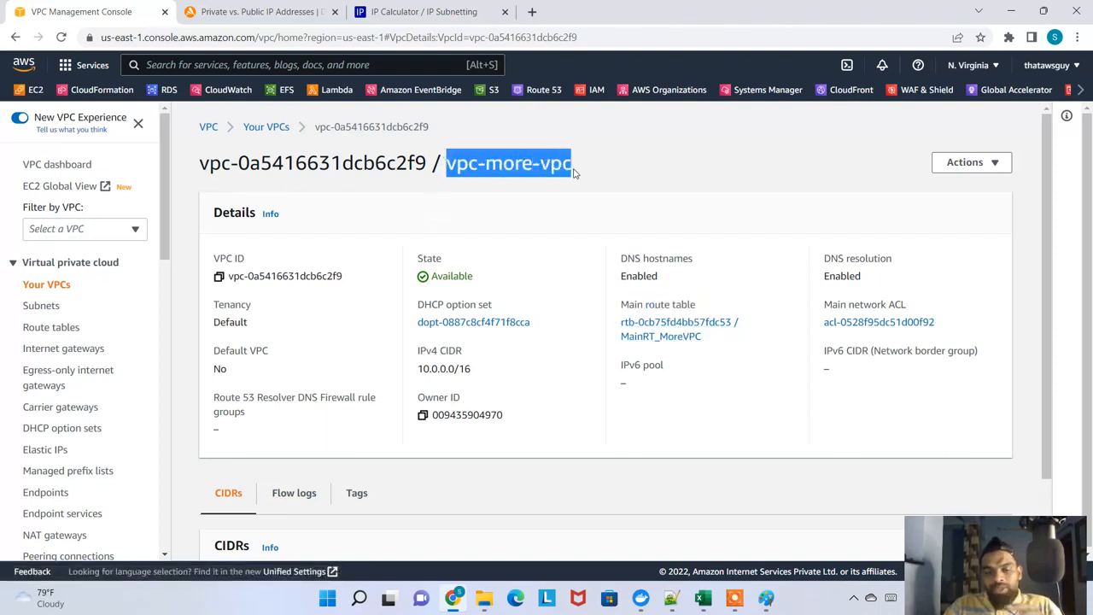
Open the main route table MainRT_MoreVPC from the VPC details and examine its routes and subnet associations
{"action": "left_click", "coordinate": [646, 337]}
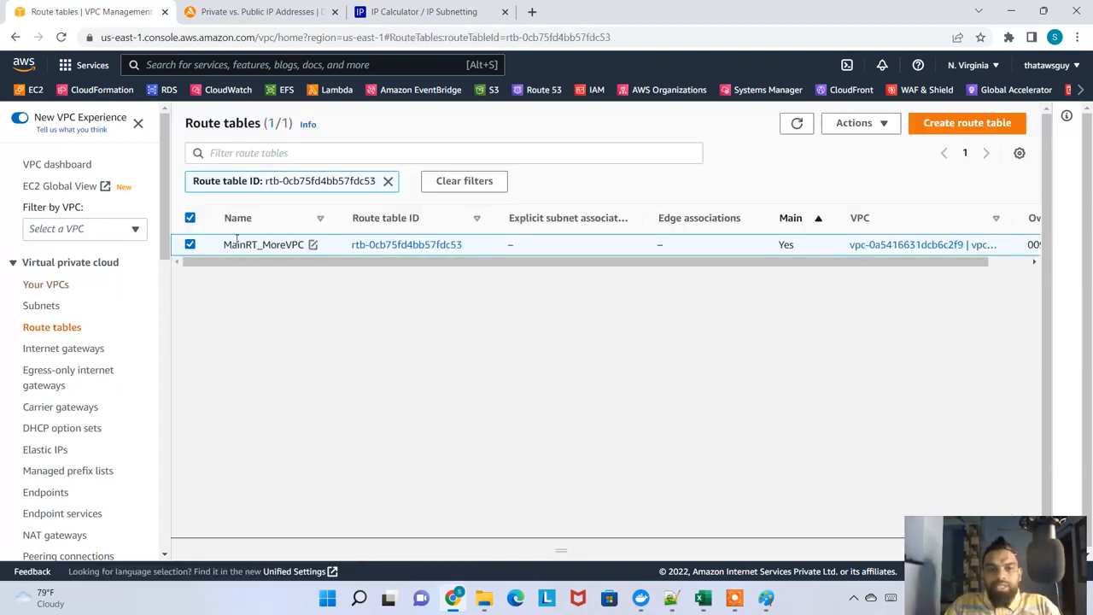
{"action": "left_click", "coordinate": [365, 244]}
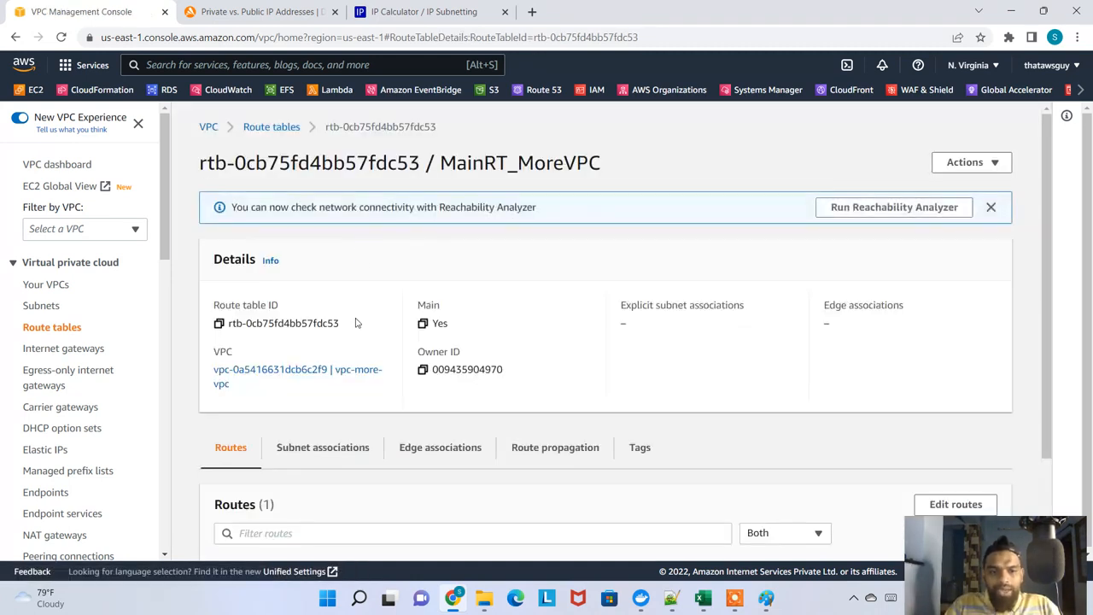
{"action": "scroll", "coordinate": [355, 384], "scroll_direction": "down", "scroll_amount": 2}
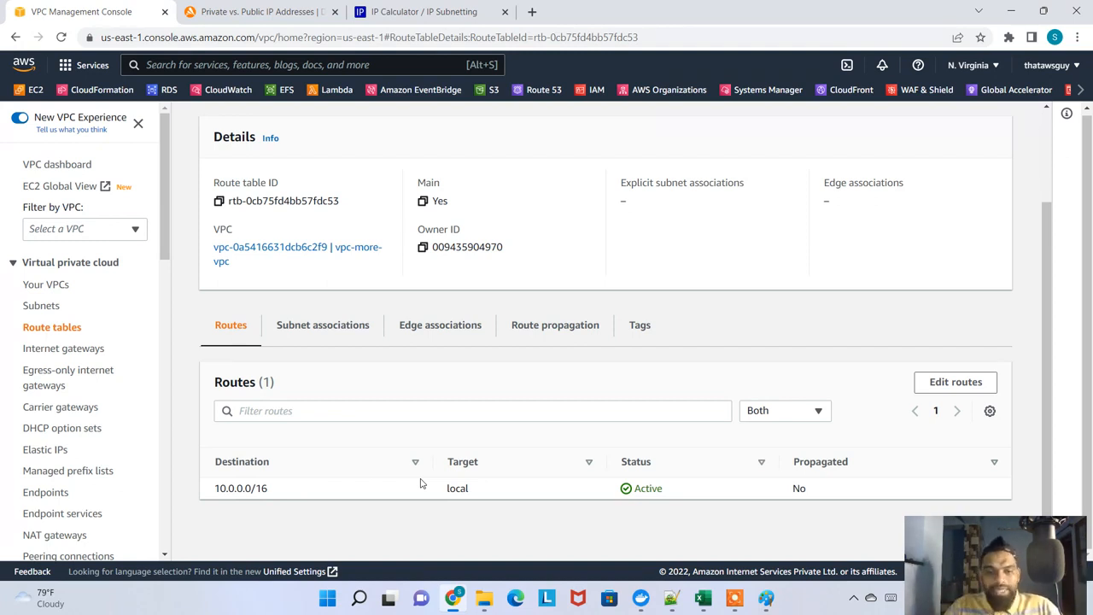
{"action": "mouse_move", "coordinate": [388, 597]}
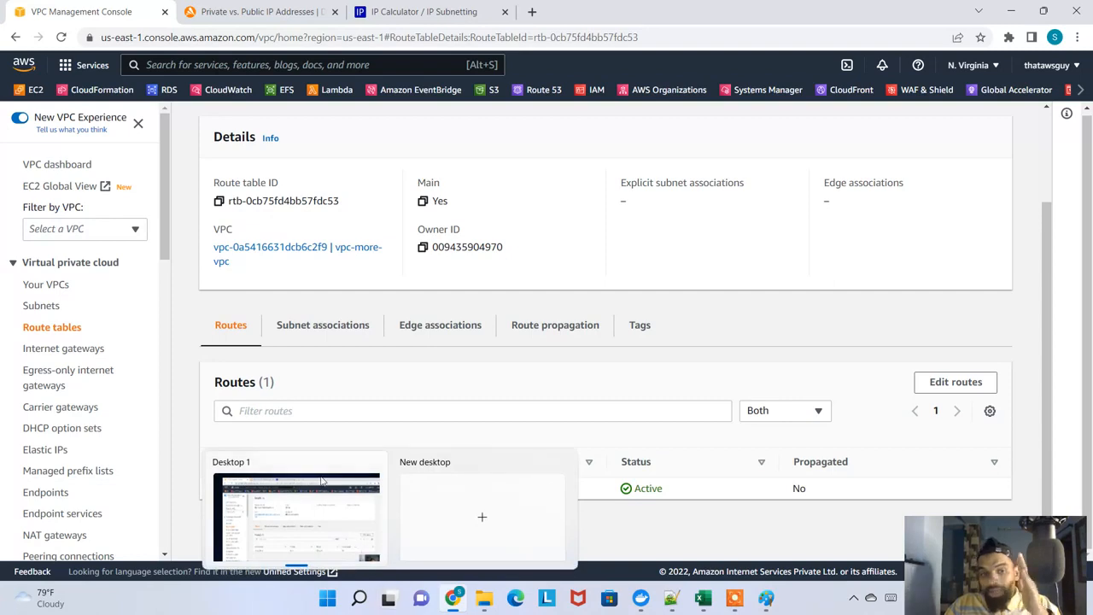
{"action": "left_click", "coordinate": [344, 327]}
{"action": "scroll", "coordinate": [489, 449], "scroll_direction": "down", "scroll_amount": 2}
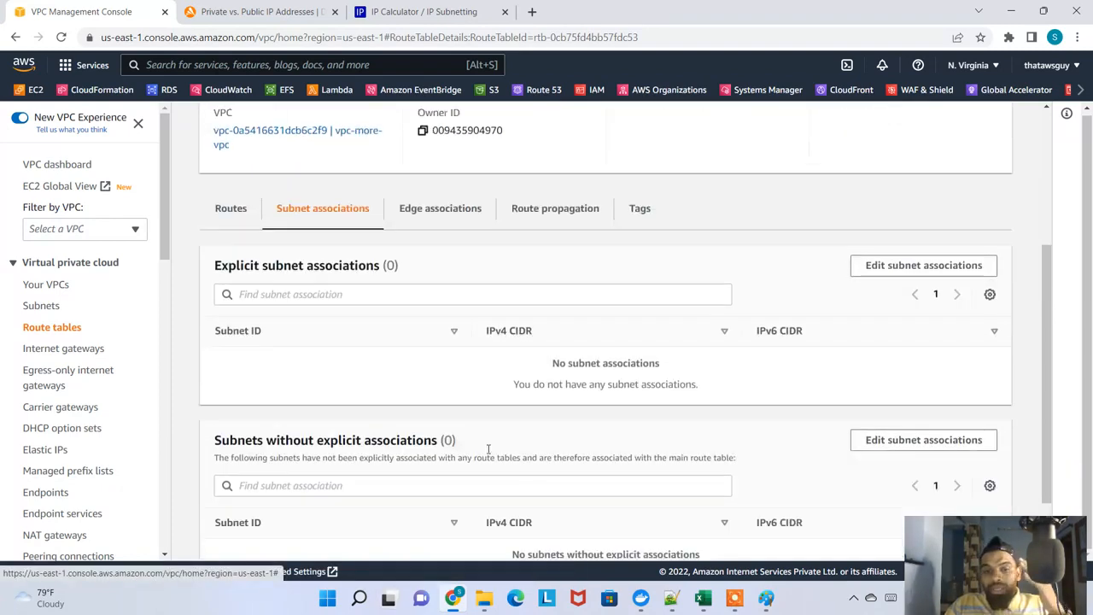
{"action": "scroll", "coordinate": [488, 449], "scroll_direction": "down", "scroll_amount": 1}
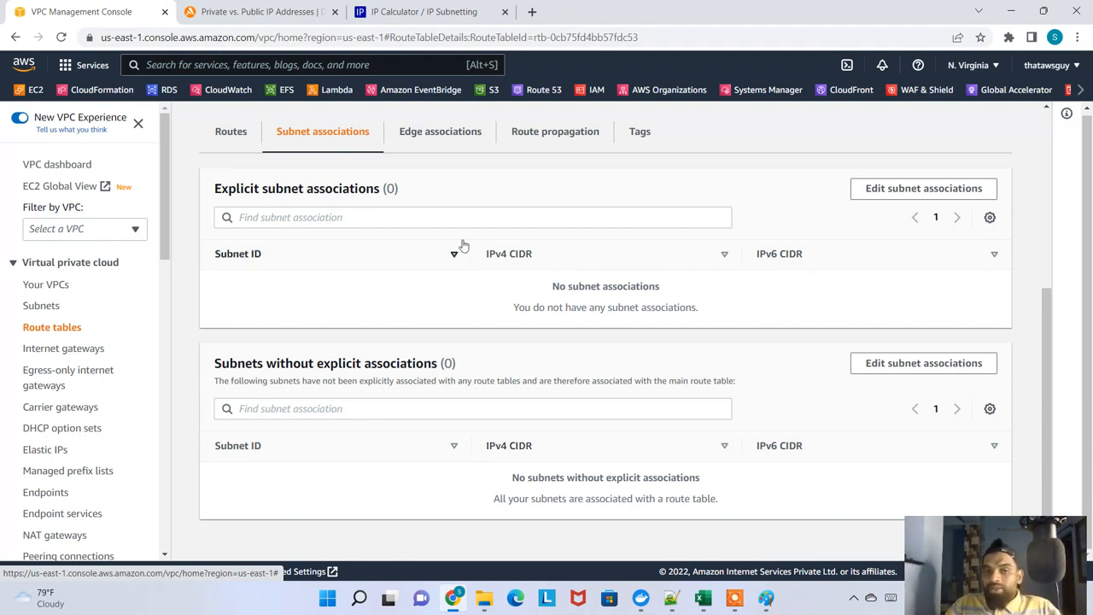
{"action": "scroll", "coordinate": [504, 380], "scroll_direction": "up", "scroll_amount": 4}
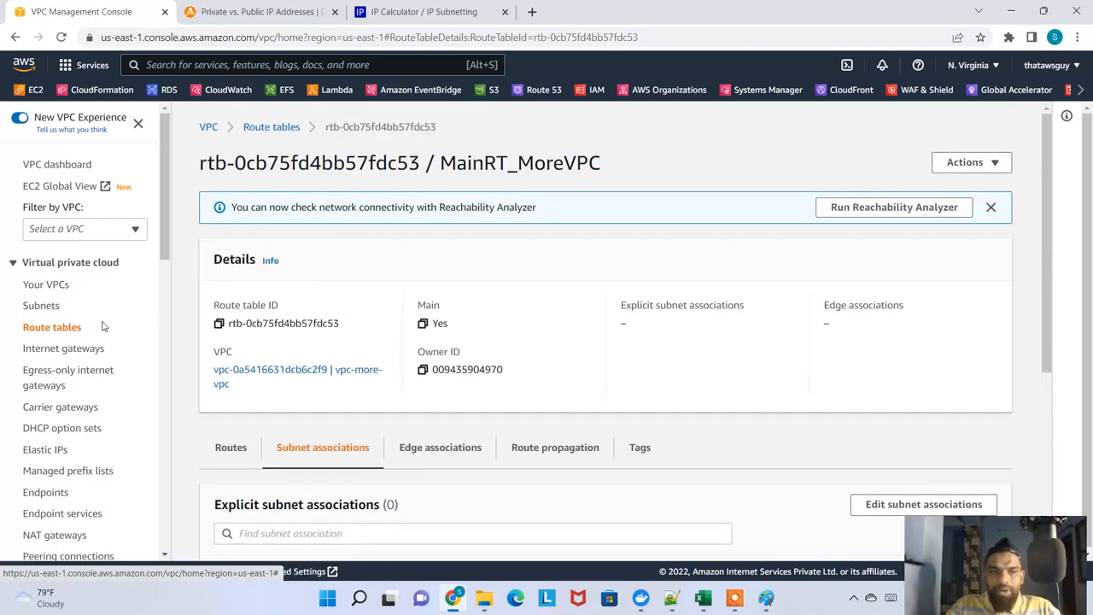
Show the subnets with the Name column widened to read the full names, and return to the VPC list with nothing selected
{"action": "left_click", "coordinate": [41, 305]}
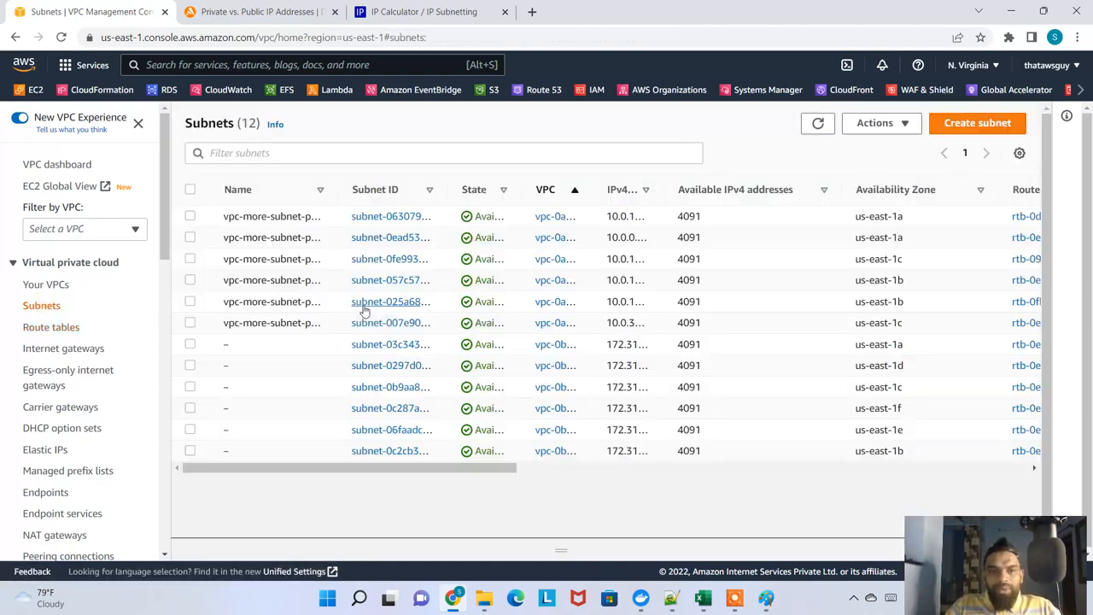
{"action": "left_click_drag", "start_coordinate": [338, 189], "coordinate": [508, 190]}
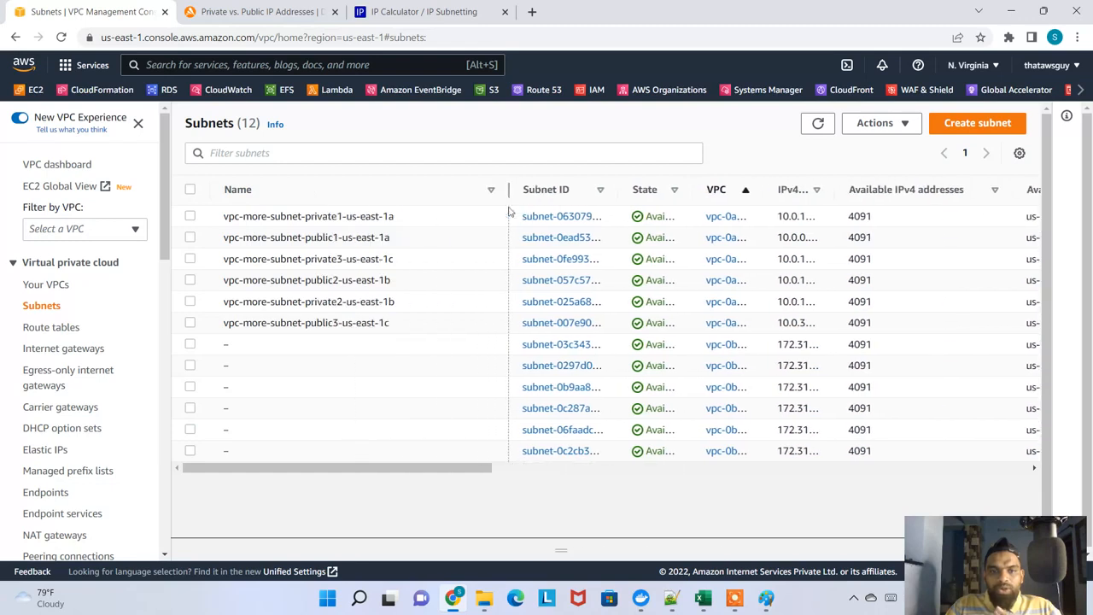
{"action": "left_click", "coordinate": [58, 285]}
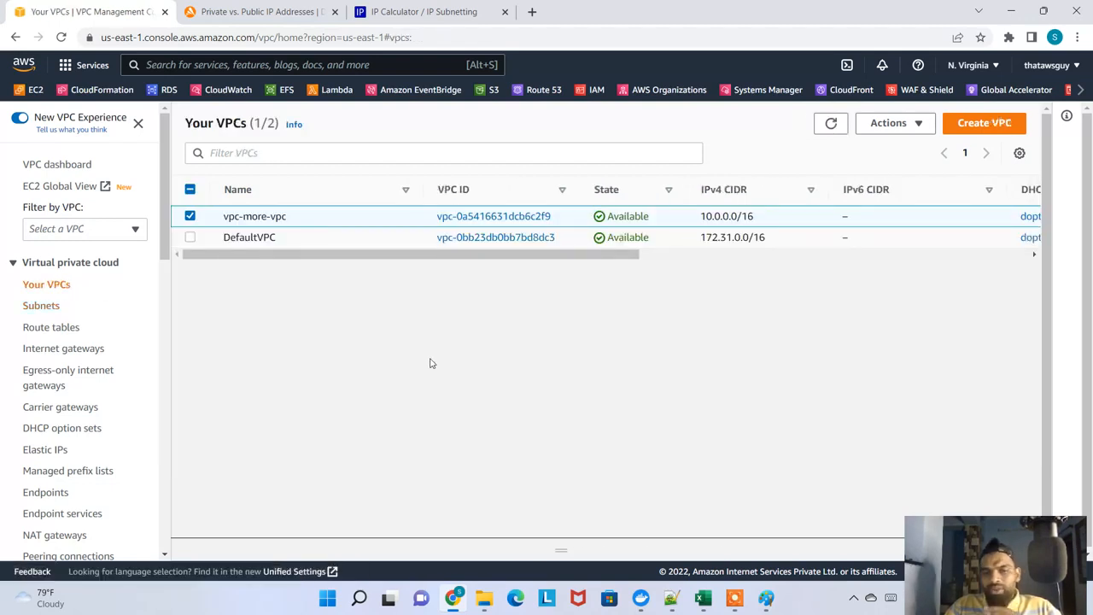
{"action": "left_click", "coordinate": [190, 217]}
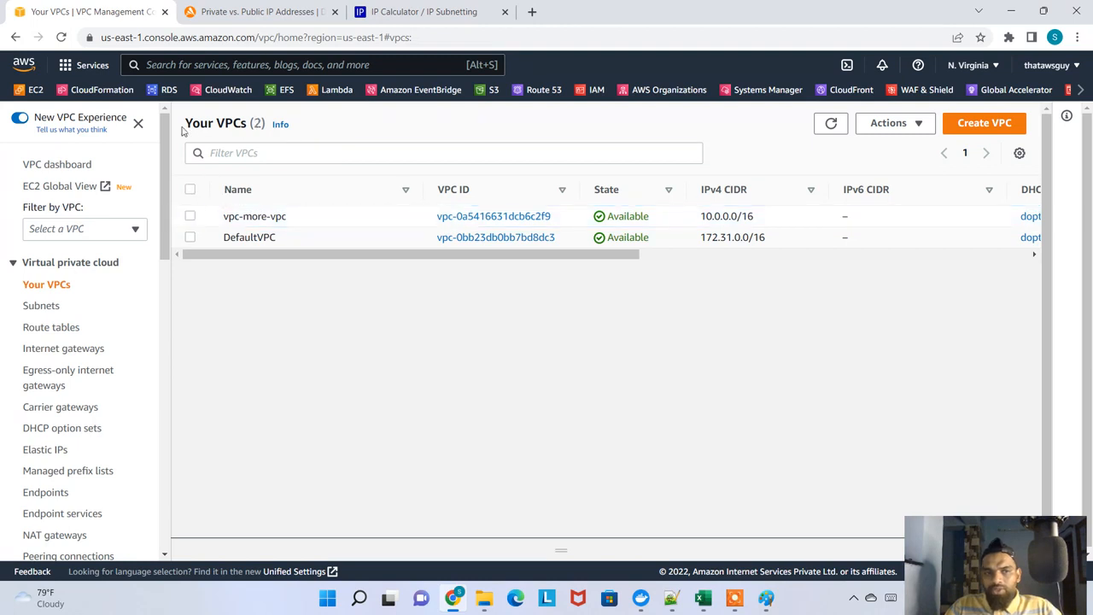
Switch to the EC2 service, show the running instances, and begin launching a new instance
{"action": "left_click", "coordinate": [35, 89]}
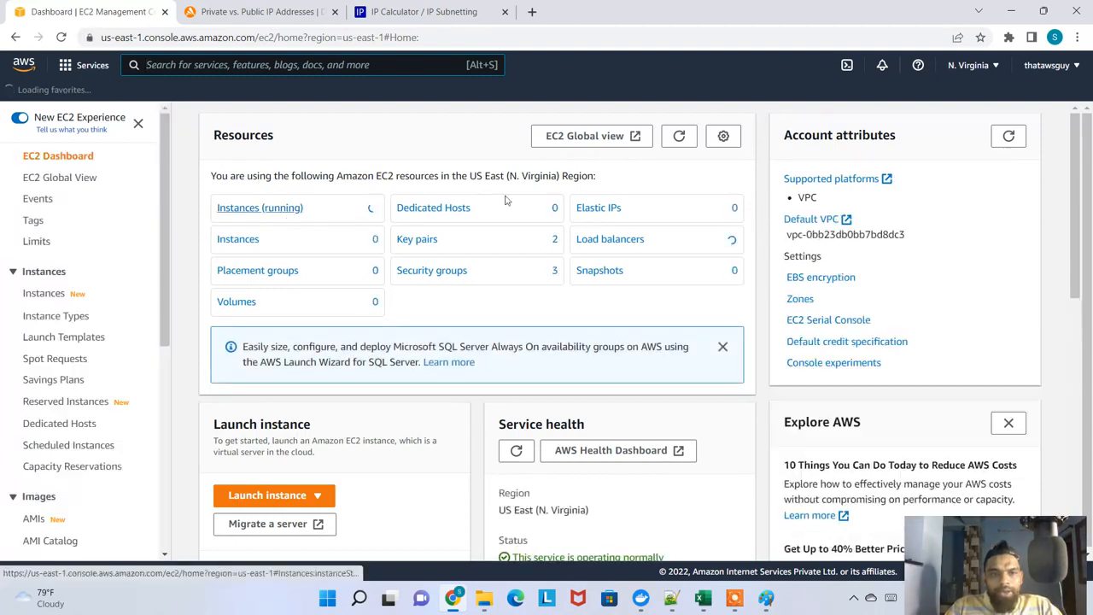
{"action": "left_click", "coordinate": [281, 214]}
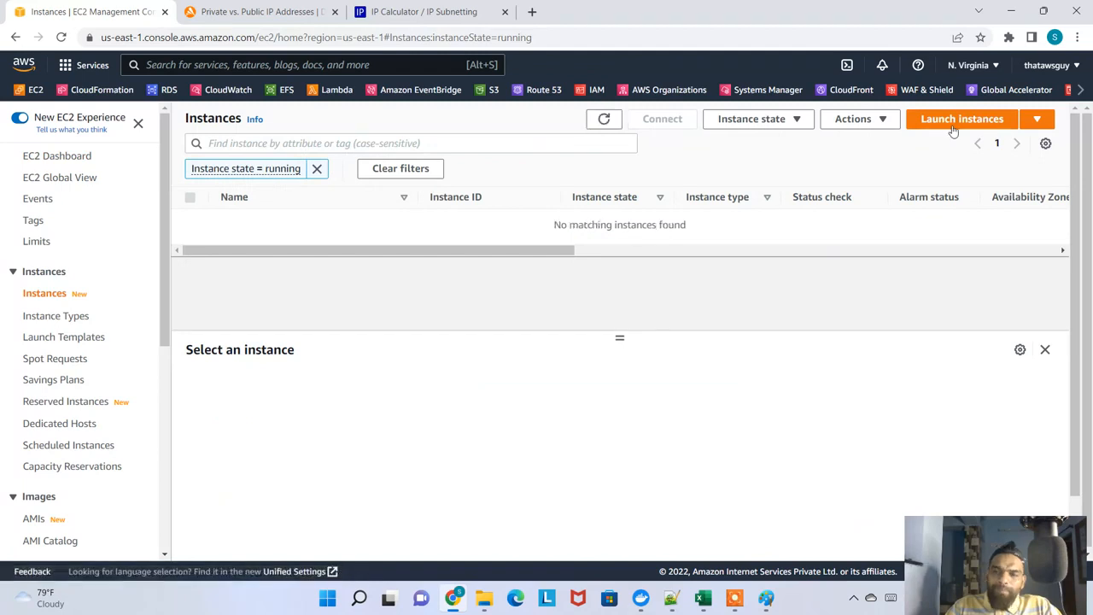
{"action": "left_click", "coordinate": [953, 125]}
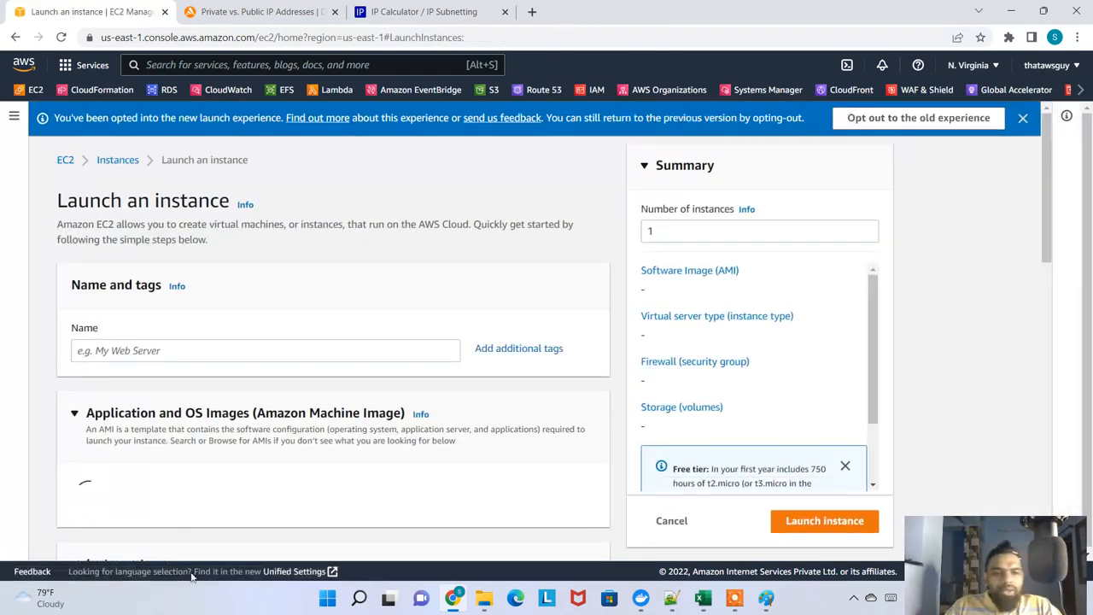
Name the new instance myinstance_customvpc
{"action": "left_click", "coordinate": [199, 348]}
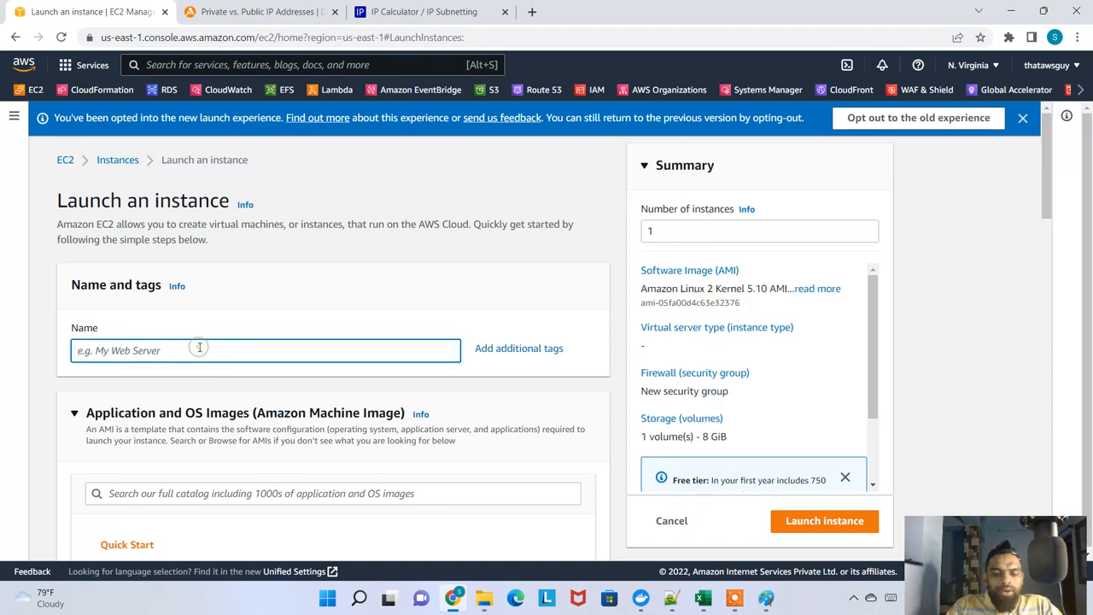
{"action": "type", "text": "MYEC2"}
{"action": "key", "text": "BackSpace"}
{"action": "key", "text": "BackSpace"}
{"action": "key", "text": "BackSpace"}
{"action": "key", "text": "BackSpace"}
{"action": "key", "text": "BackSpace"}
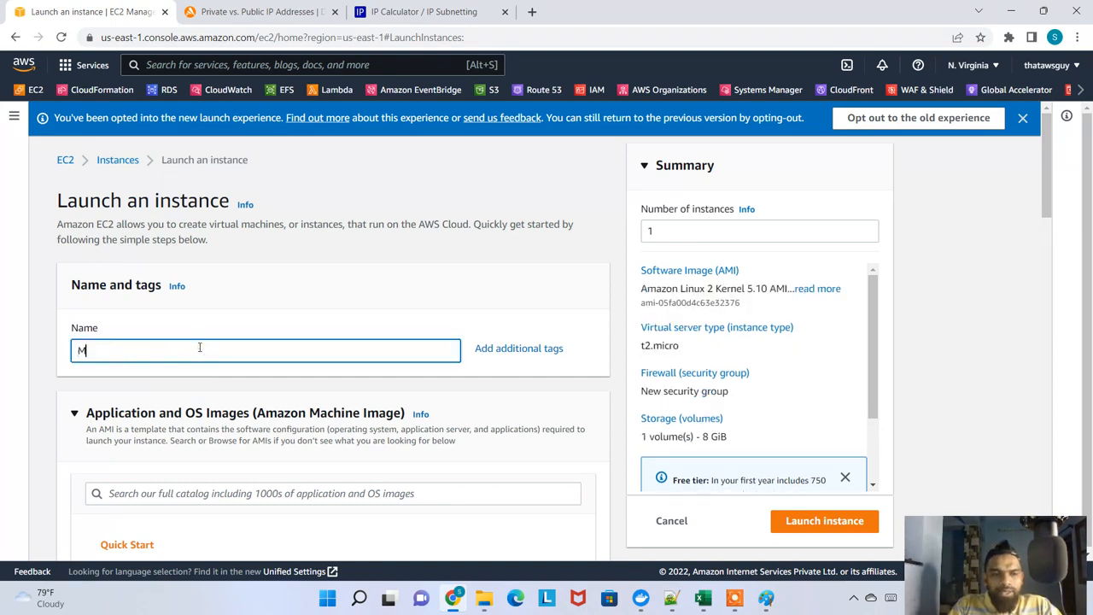
{"action": "key", "text": "Caps_Lock"}
{"action": "type", "text": "myinstance"}
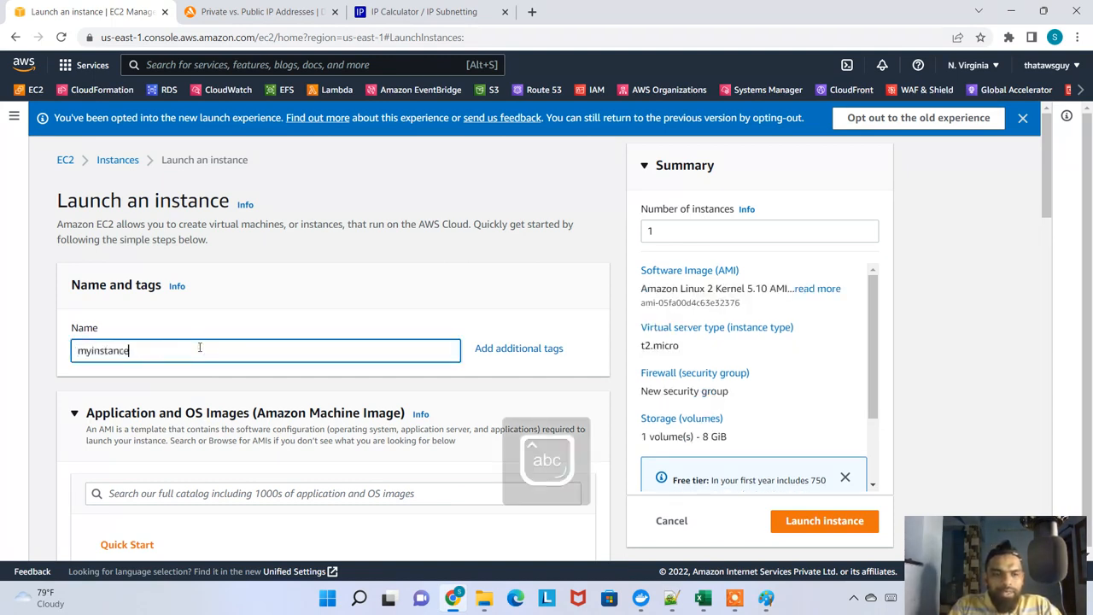
{"action": "type", "text": "_customvpc"}
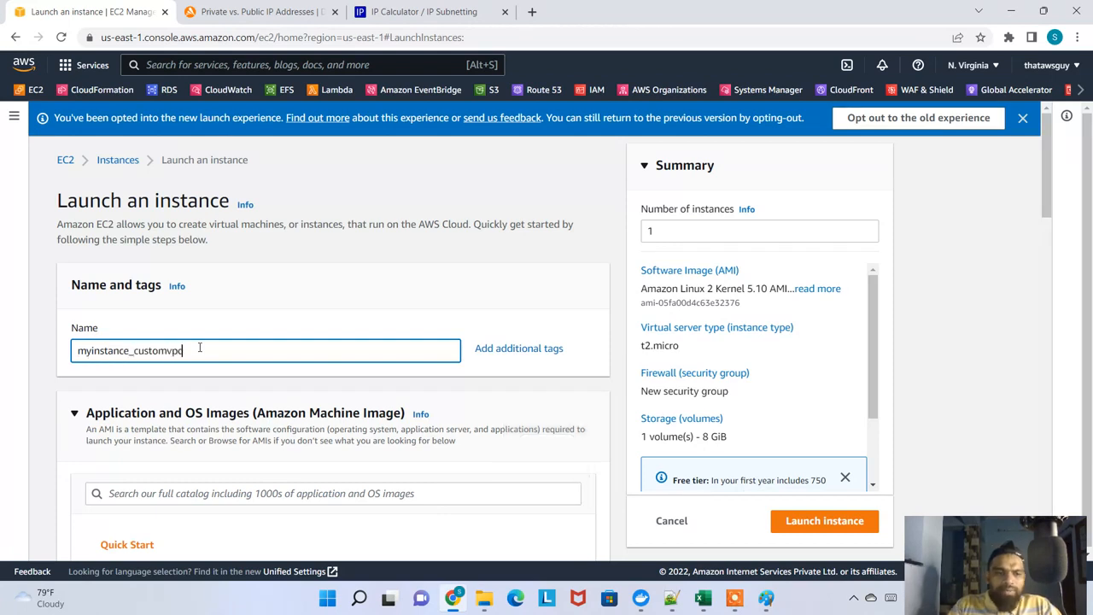
Keep one Amazon Linux 2 t2.micro instance and choose to proceed without a key pair
{"action": "scroll", "coordinate": [236, 307], "scroll_direction": "down", "scroll_amount": 2}
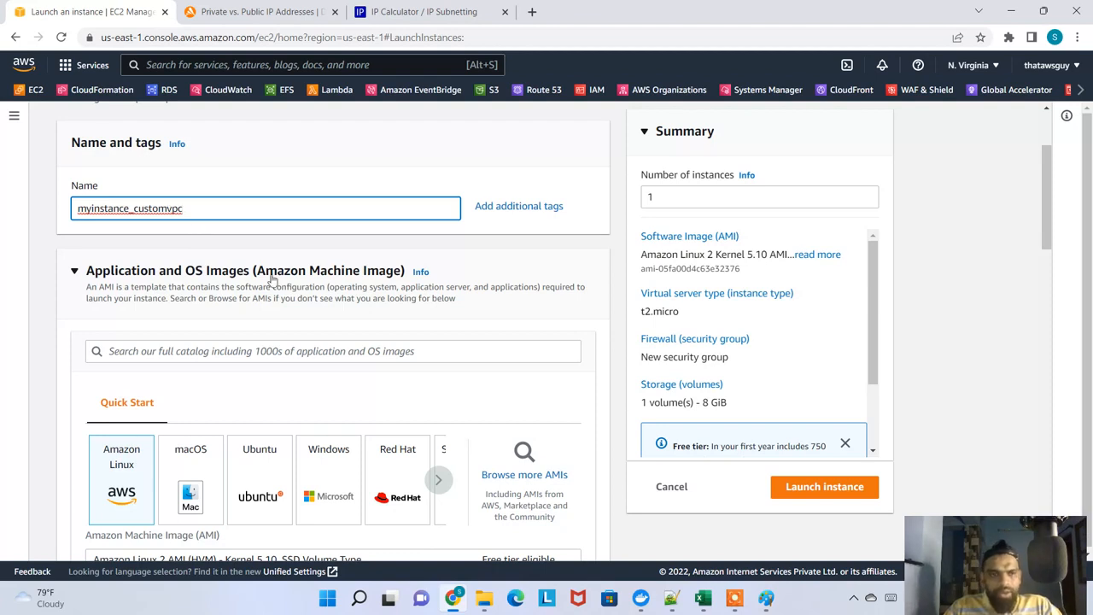
{"action": "double_click", "coordinate": [688, 197]}
{"action": "scroll", "coordinate": [439, 342], "scroll_direction": "down", "scroll_amount": 3}
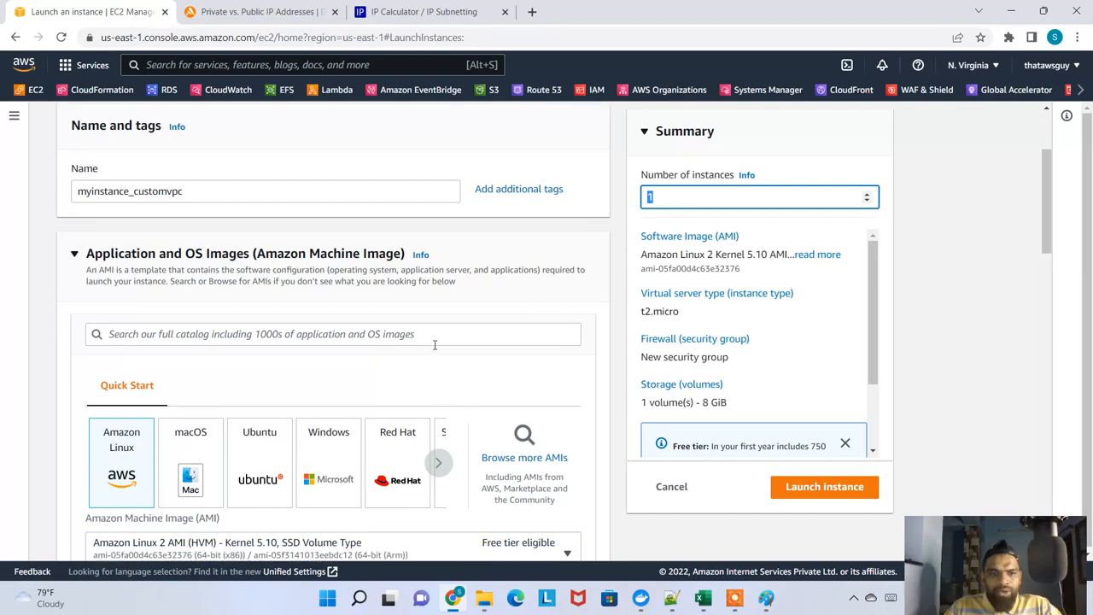
{"action": "left_click", "coordinate": [117, 329]}
{"action": "scroll", "coordinate": [181, 408], "scroll_direction": "down", "scroll_amount": 2}
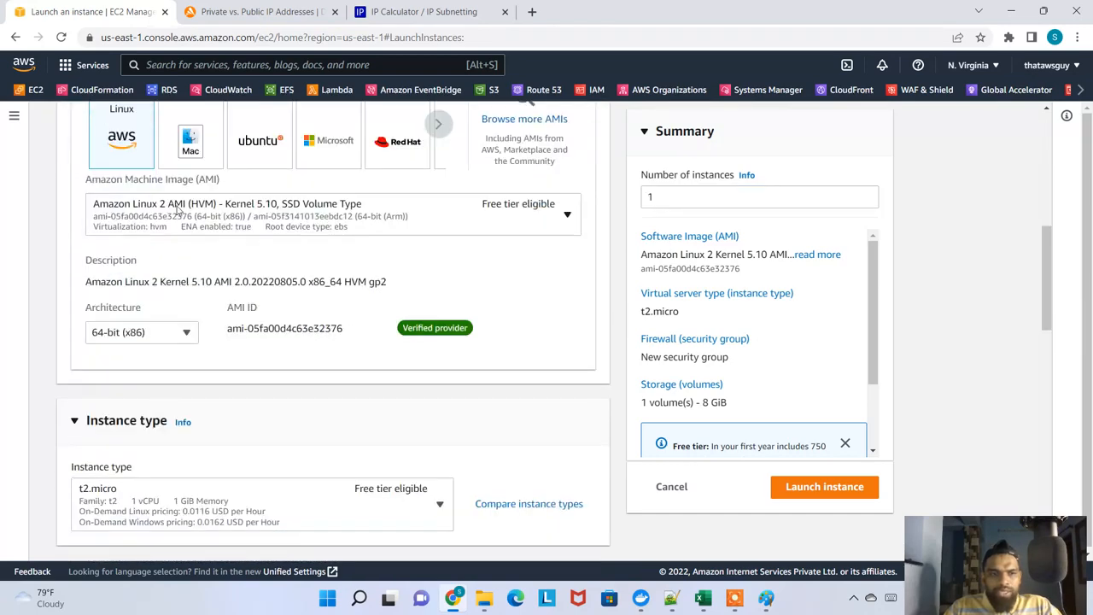
{"action": "scroll", "coordinate": [263, 265], "scroll_direction": "down", "scroll_amount": 4}
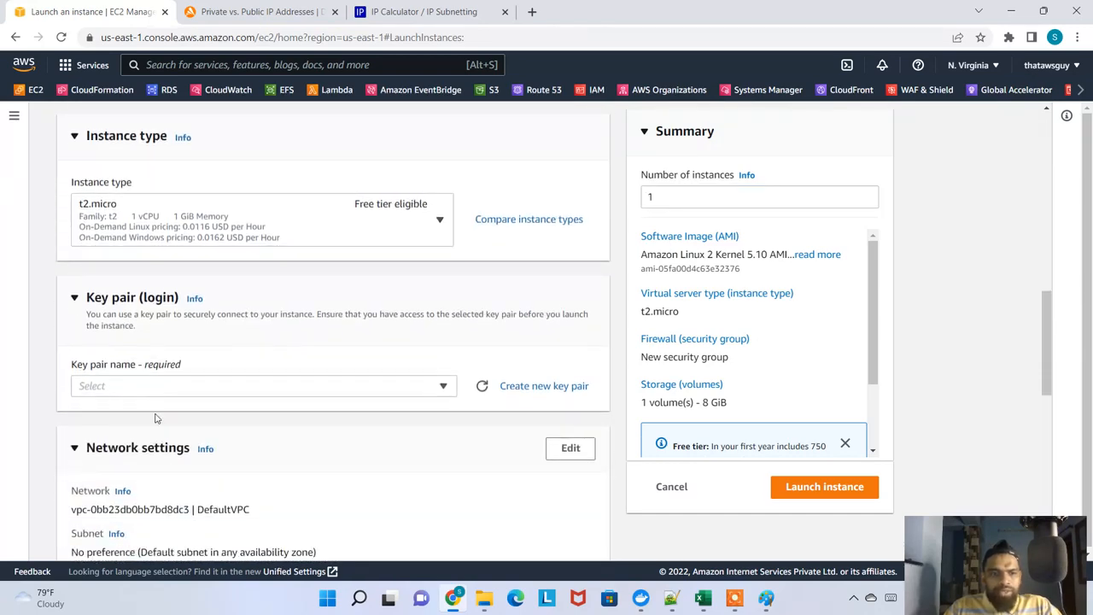
{"action": "left_click", "coordinate": [226, 388]}
{"action": "left_click", "coordinate": [161, 431]}
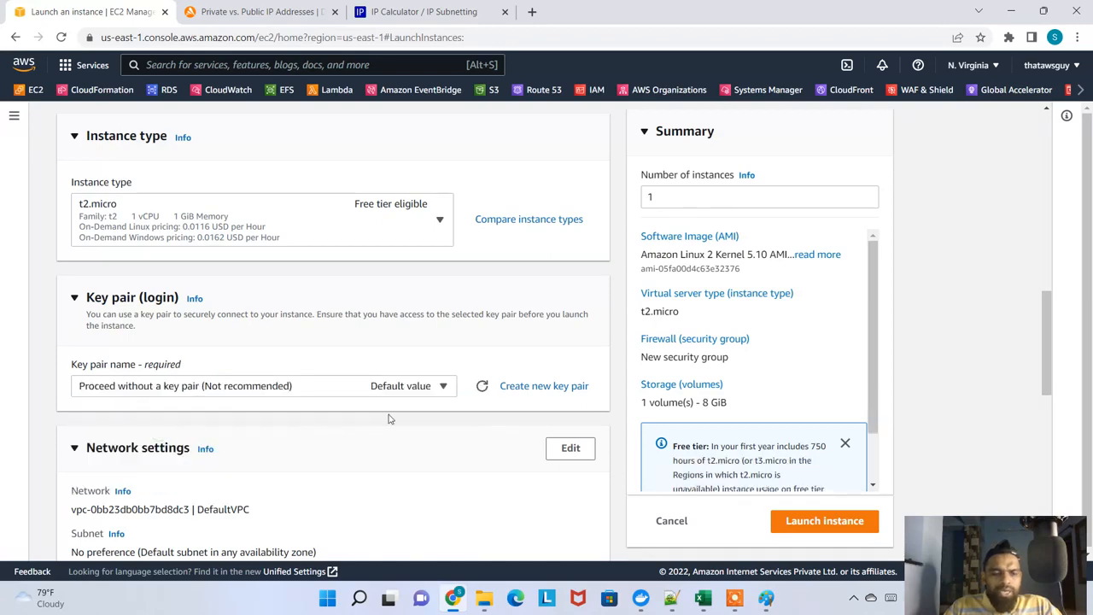
Edit the instance's network settings and set its VPC to vpc-more-vpc
{"action": "scroll", "coordinate": [390, 418], "scroll_direction": "down", "scroll_amount": 1}
{"action": "scroll", "coordinate": [384, 417], "scroll_direction": "down", "scroll_amount": 3}
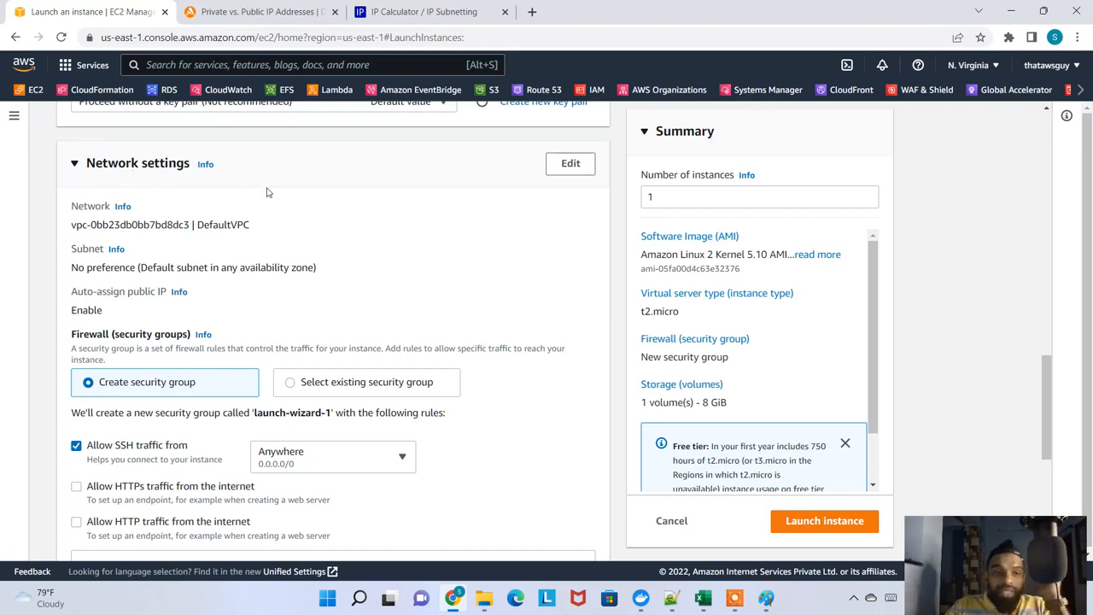
{"action": "left_click", "coordinate": [568, 163]}
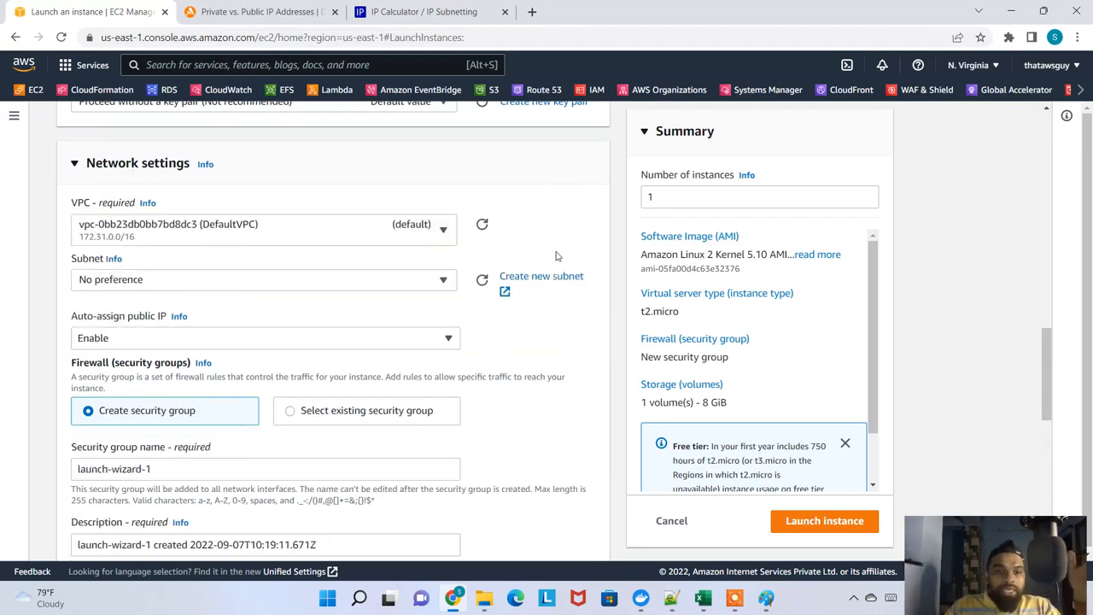
{"action": "left_click", "coordinate": [442, 238]}
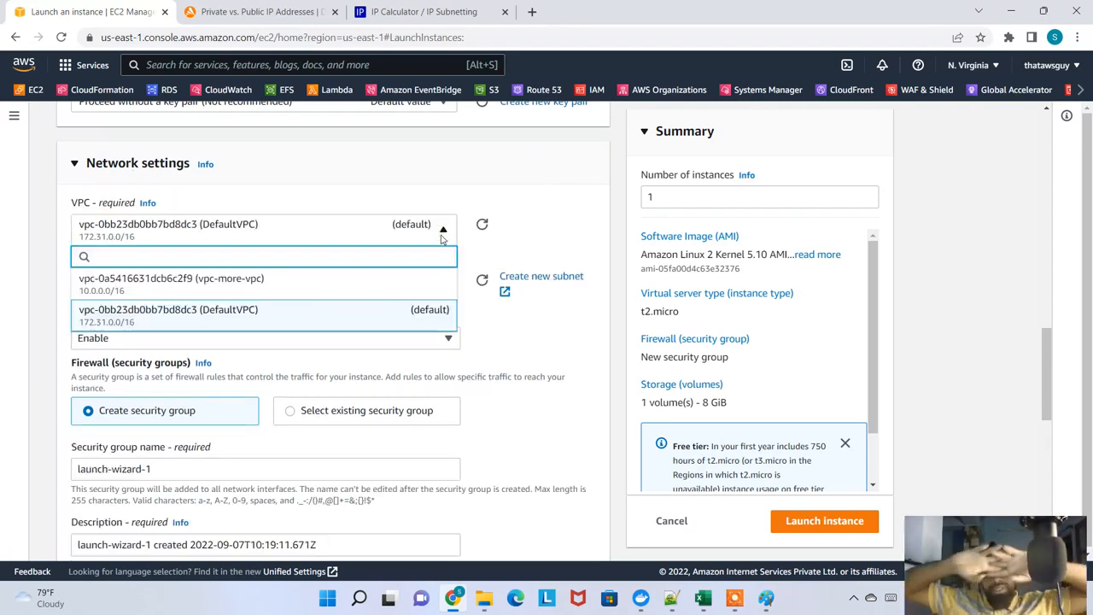
{"action": "left_click", "coordinate": [261, 287]}
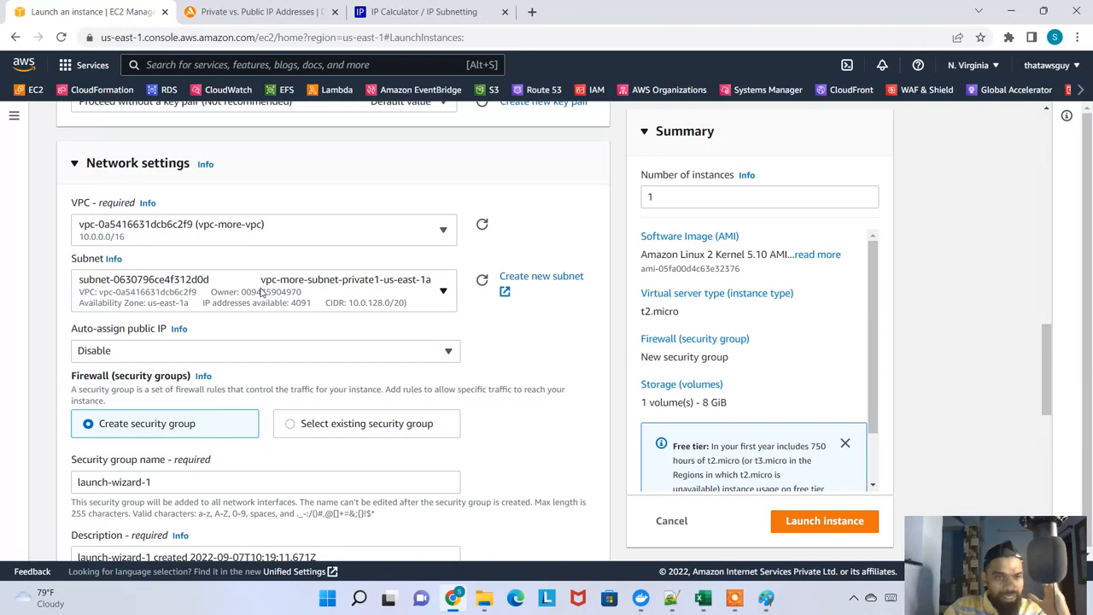
Place the instance in subnet vpc-more-subnet-public1-us-east-1a and enable auto-assigning a public IP
{"action": "left_click", "coordinate": [383, 293]}
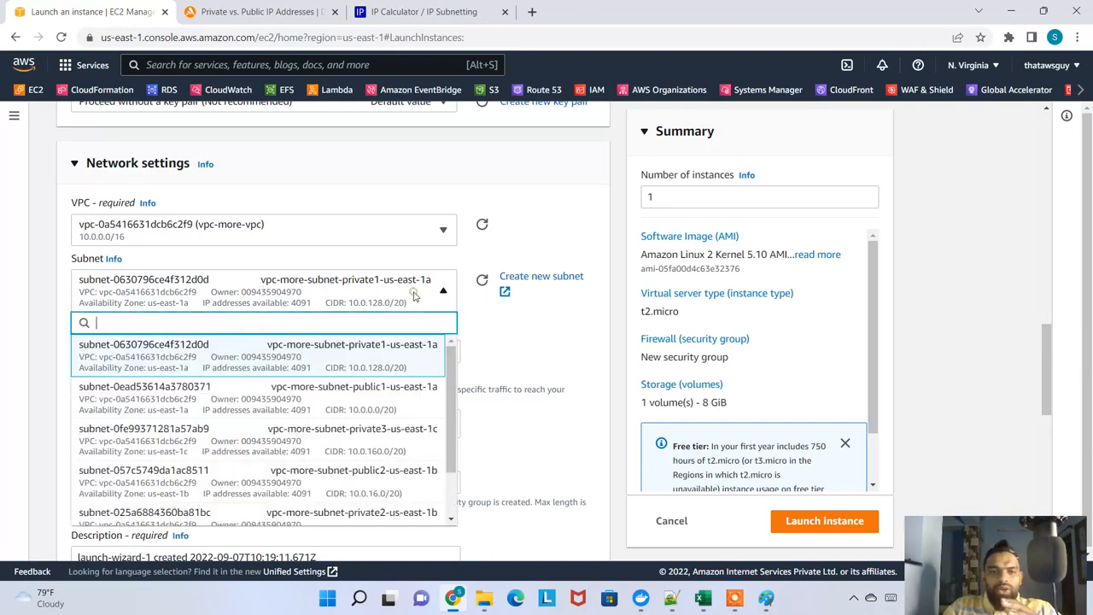
{"action": "scroll", "coordinate": [457, 418], "scroll_direction": "down", "scroll_amount": 3}
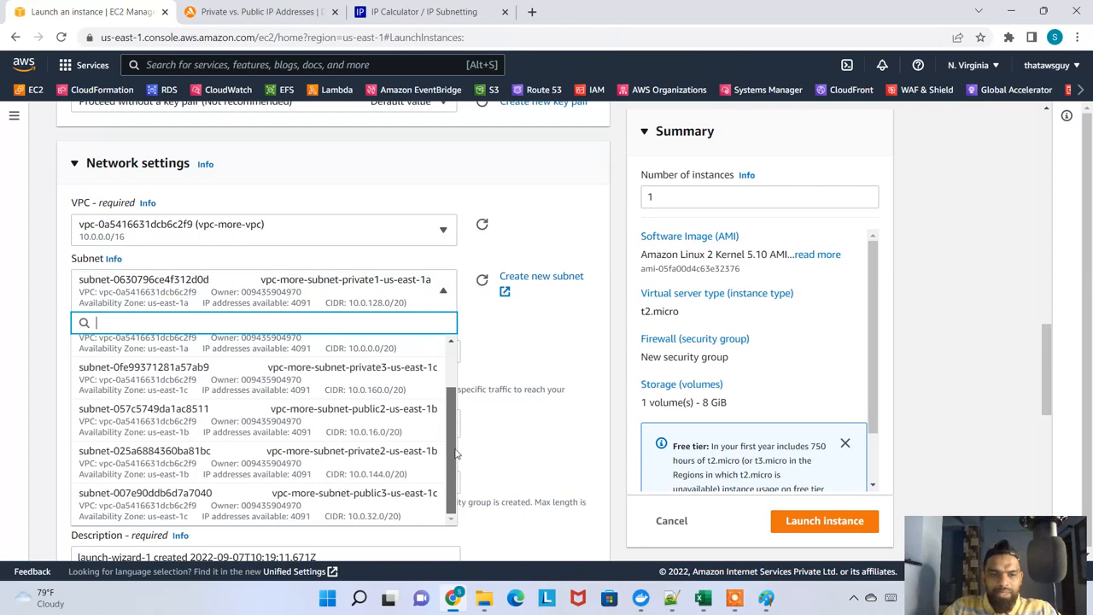
{"action": "scroll", "coordinate": [456, 453], "scroll_direction": "up", "scroll_amount": 2}
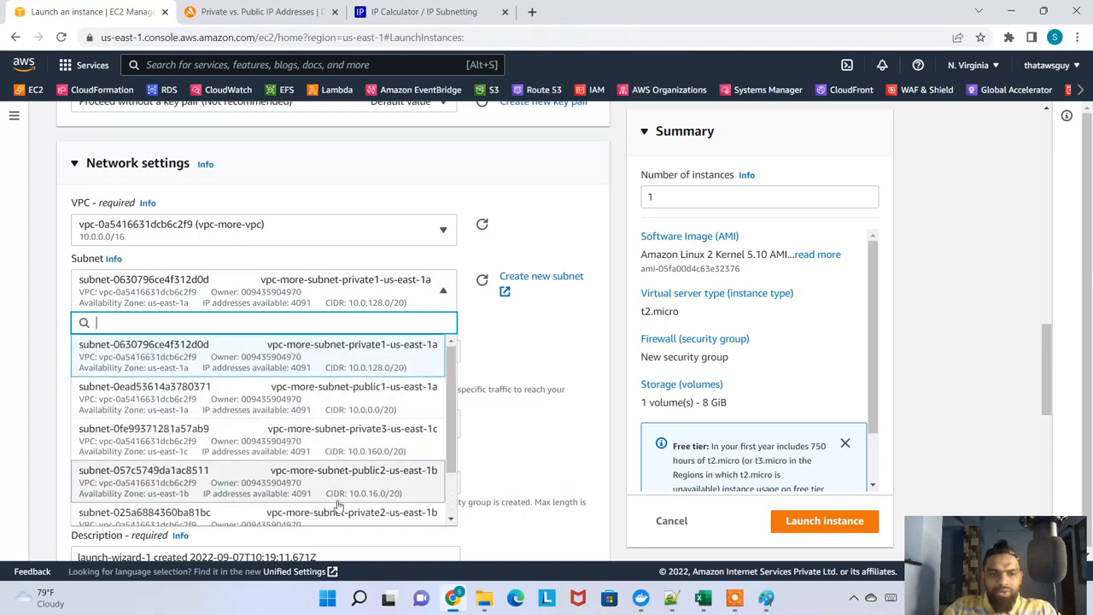
{"action": "scroll", "coordinate": [341, 516], "scroll_direction": "down", "scroll_amount": 1}
{"action": "scroll", "coordinate": [452, 401], "scroll_direction": "down", "scroll_amount": 2}
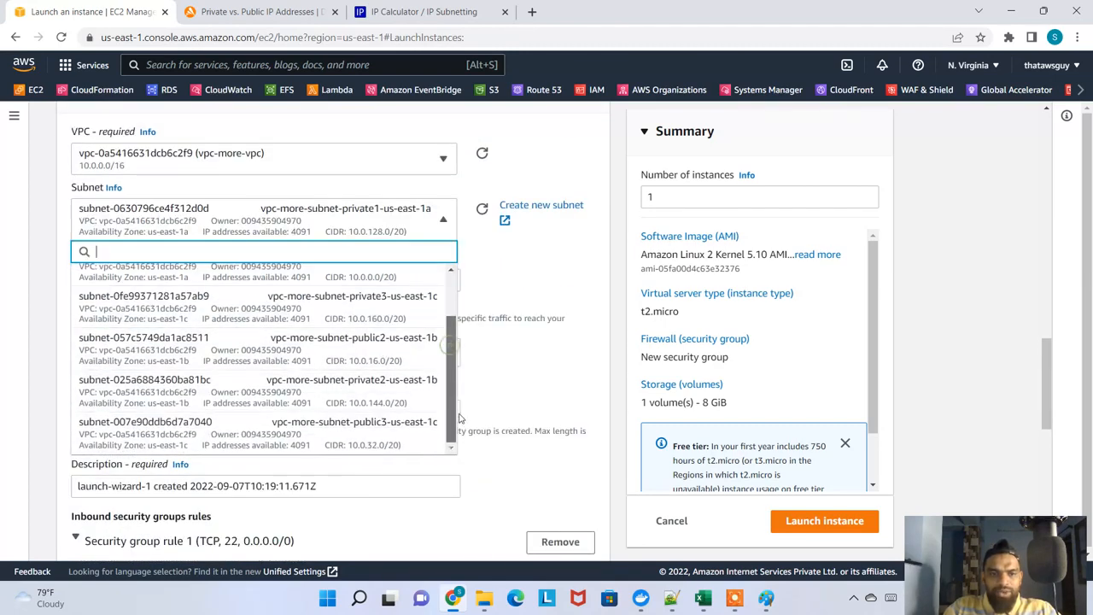
{"action": "scroll", "coordinate": [459, 401], "scroll_direction": "up", "scroll_amount": 2}
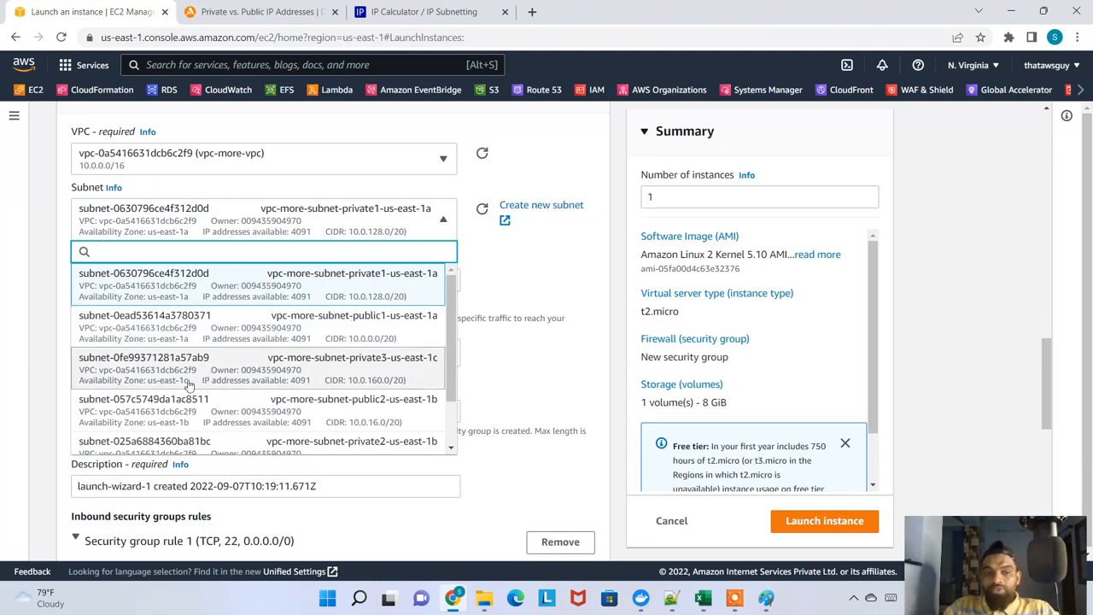
{"action": "left_click", "coordinate": [349, 318]}
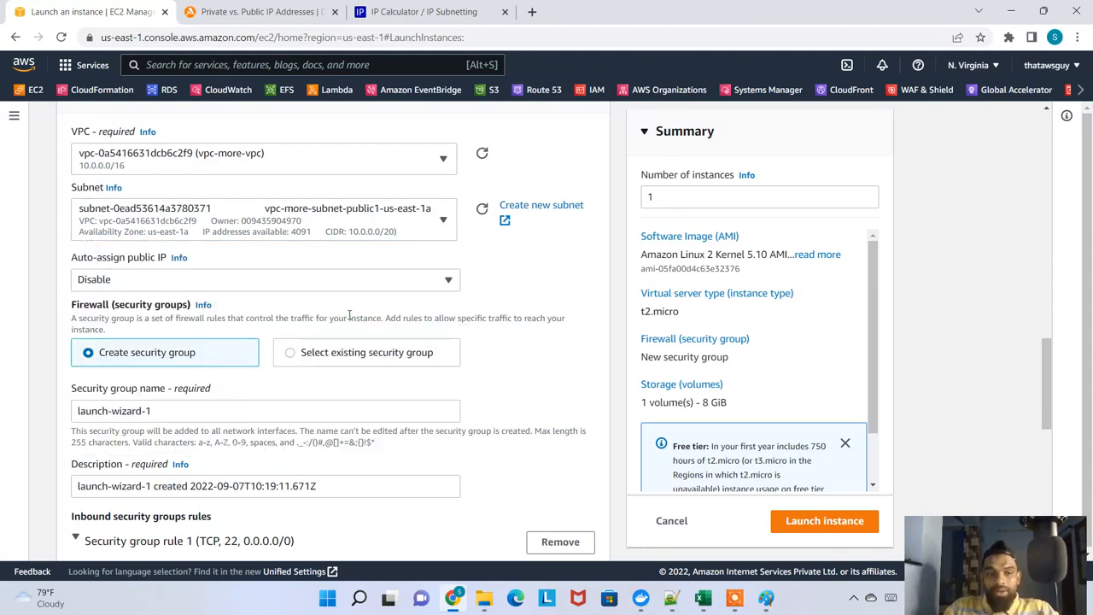
{"action": "left_click", "coordinate": [294, 279]}
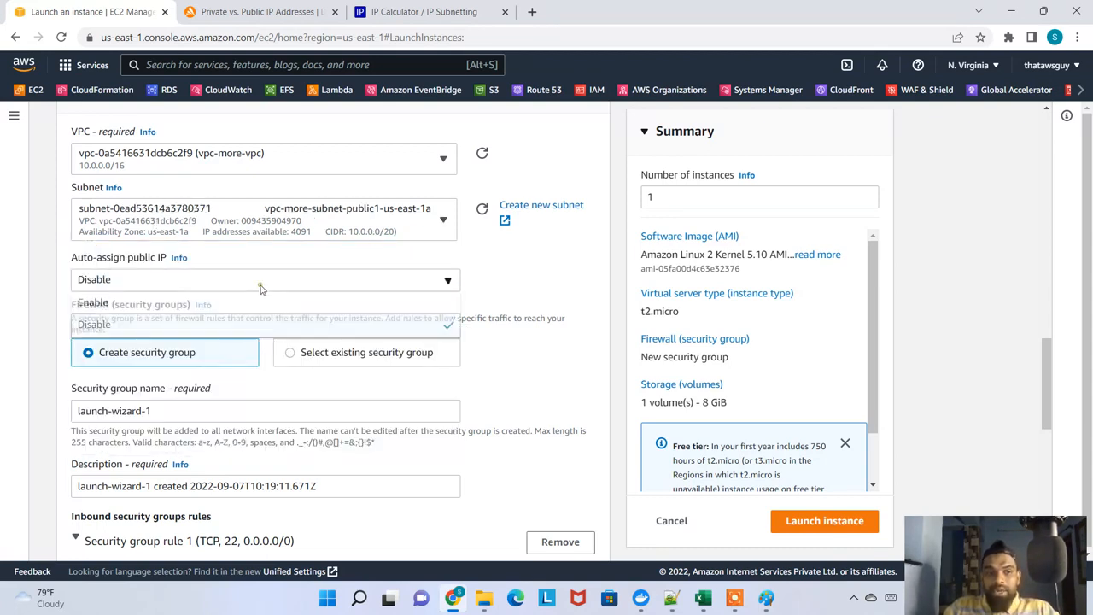
{"action": "left_click", "coordinate": [146, 302]}
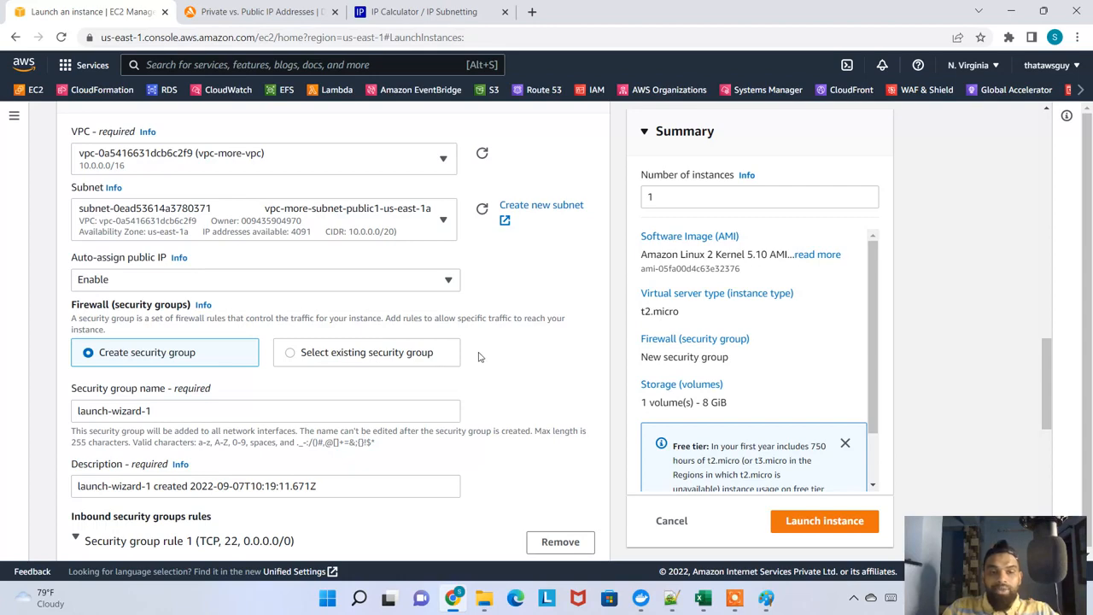
{"action": "left_click", "coordinate": [346, 359]}
{"action": "scroll", "coordinate": [381, 421], "scroll_direction": "down", "scroll_amount": 1}
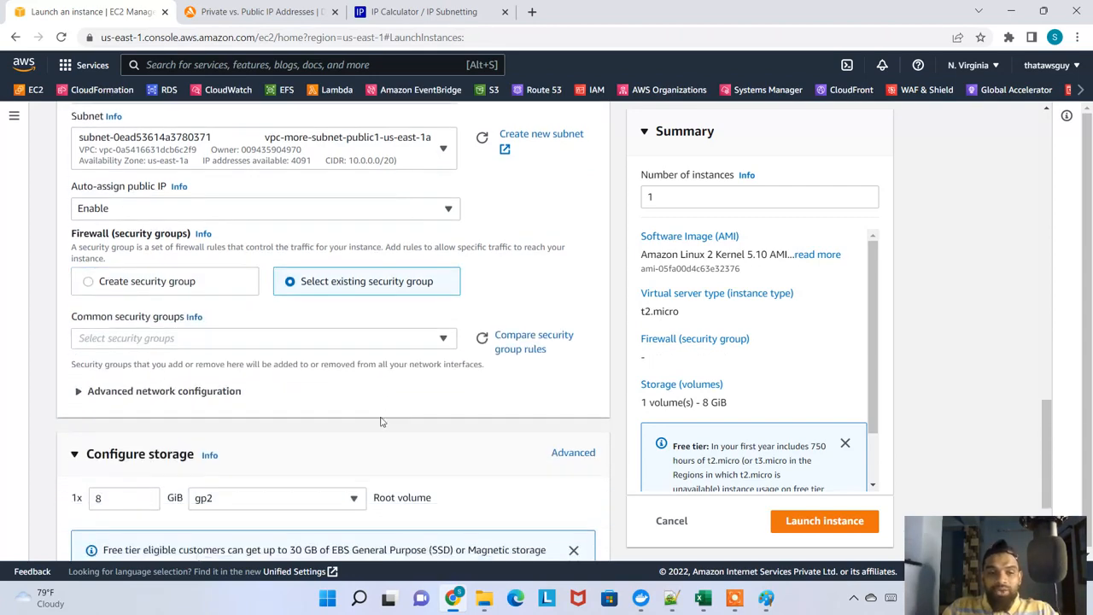
{"action": "left_click", "coordinate": [374, 341]}
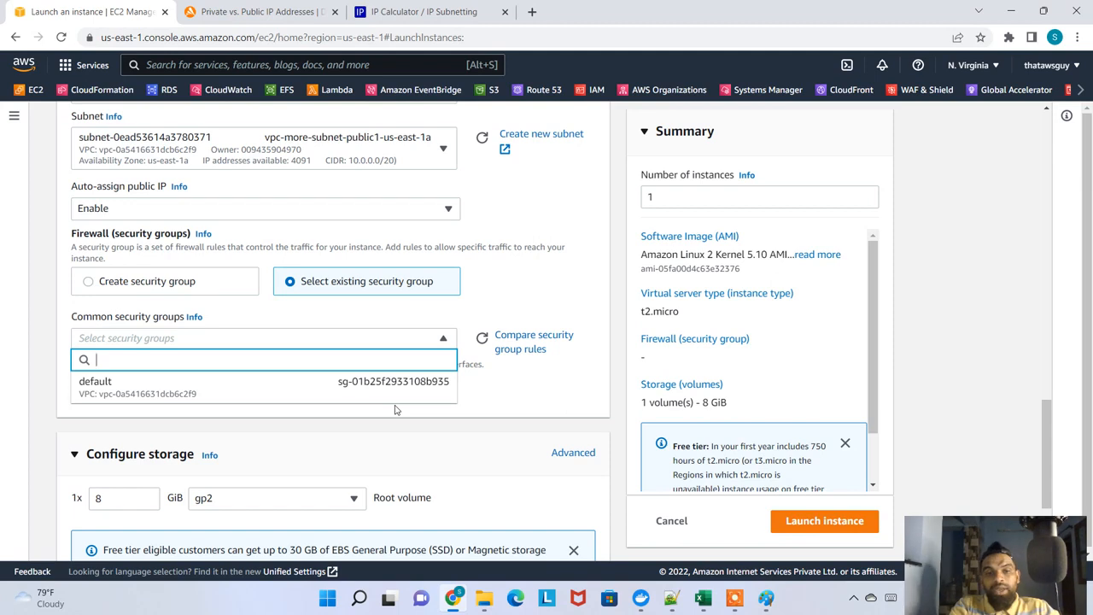
{"action": "left_click", "coordinate": [525, 298]}
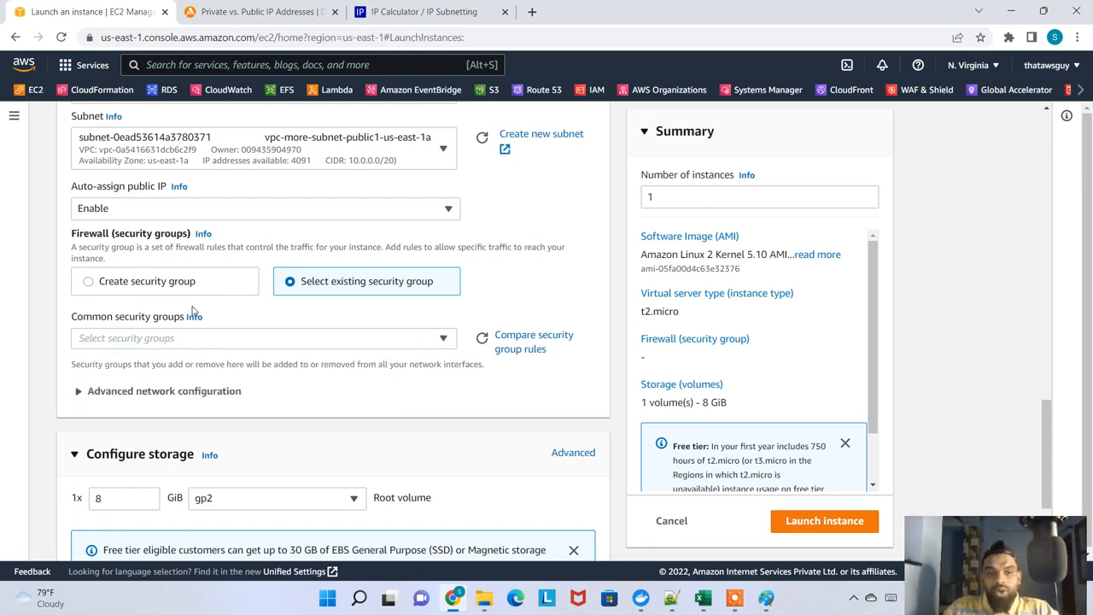
{"action": "left_click", "coordinate": [111, 284]}
Name the new security group instance-sg
{"action": "left_click", "coordinate": [167, 333]}
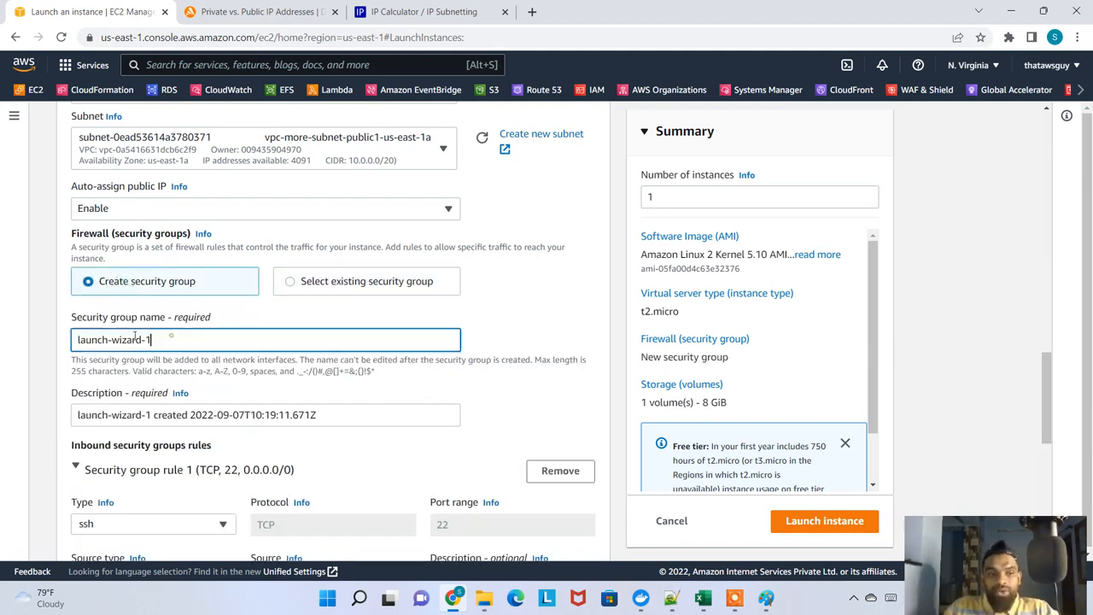
{"action": "key", "text": "ctrl+a"}
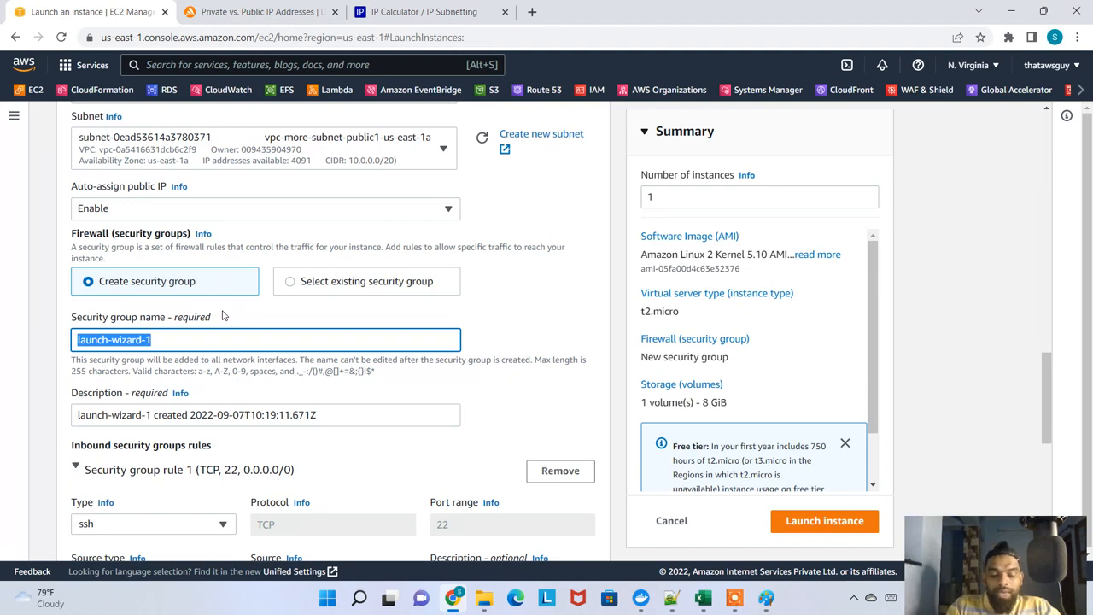
{"action": "type", "text": "instance-sg"}
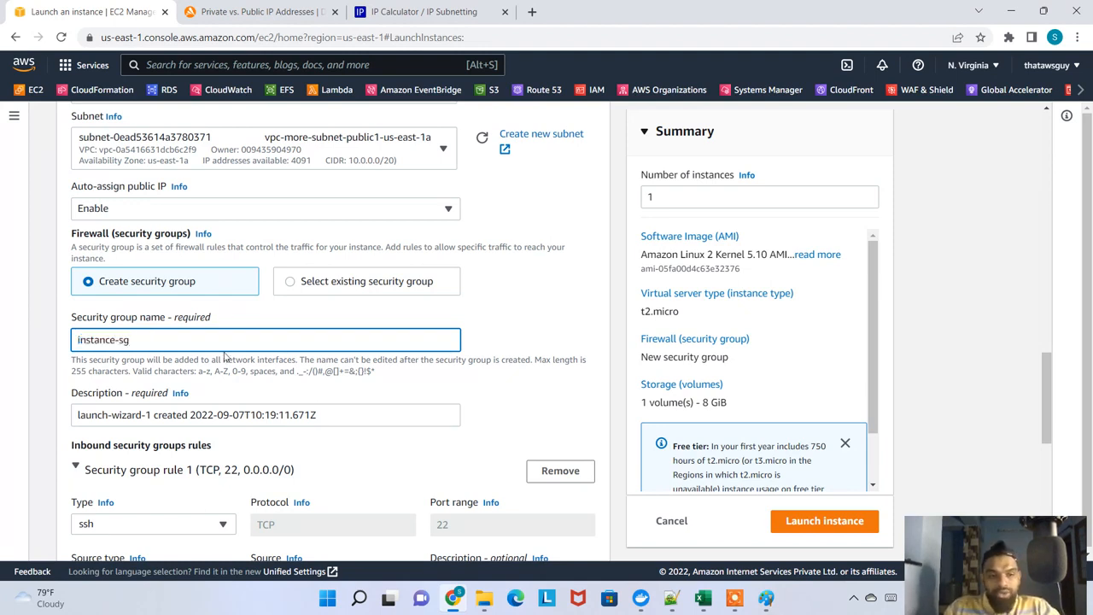
Set the security group's description to "this is for instance securiity group"
{"action": "triple_click", "coordinate": [281, 411]}
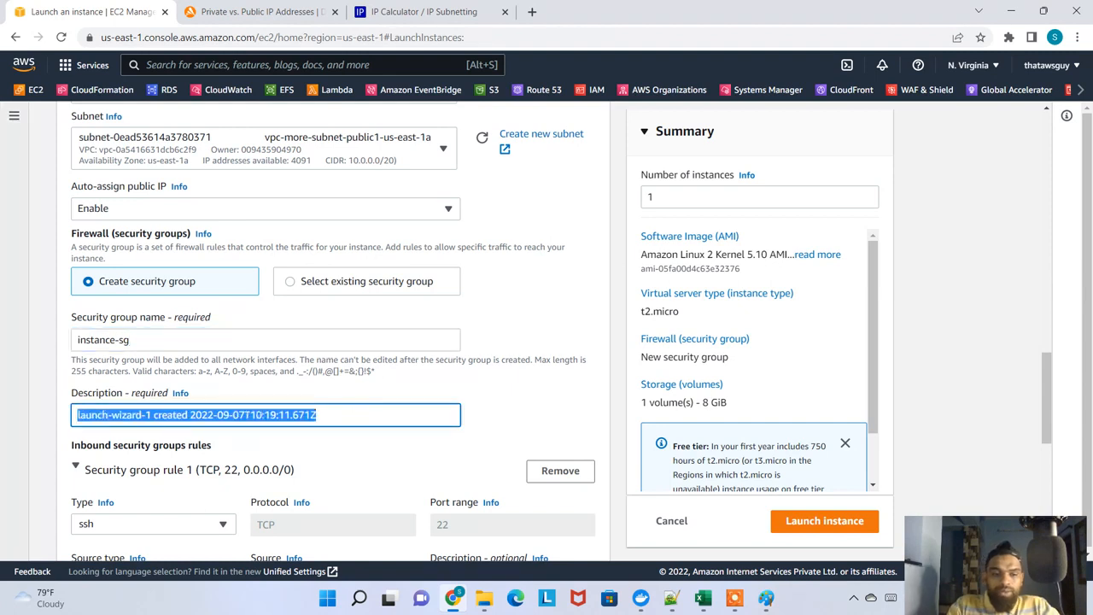
{"action": "type", "text": "this is for "}
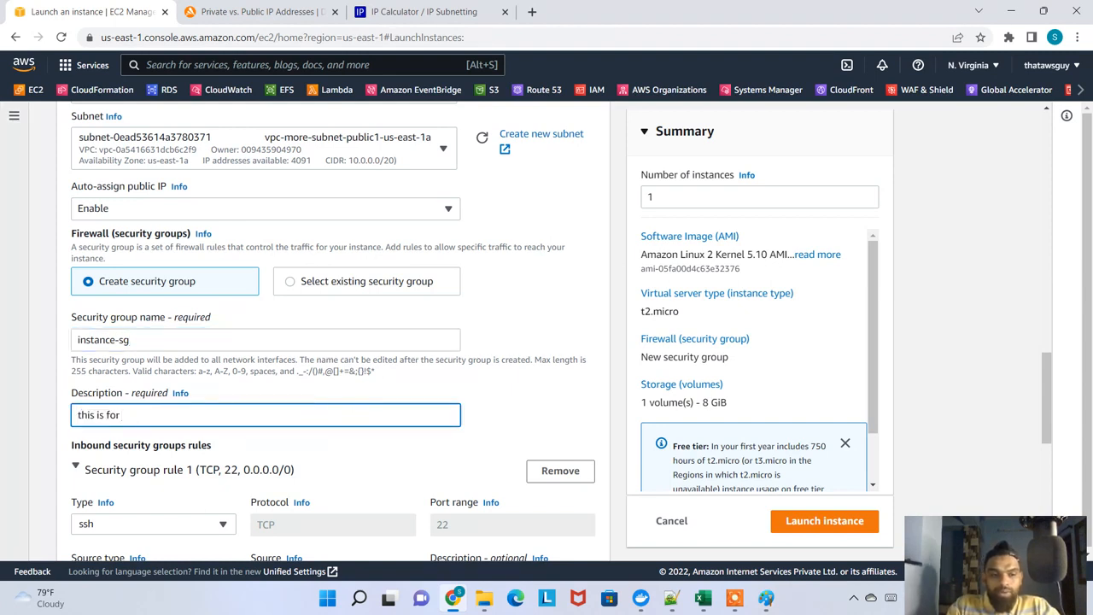
{"action": "type", "text": "isntance se"}
{"action": "key", "text": "BackSpace"}
{"action": "key", "text": "BackSpace"}
{"action": "key", "text": "BackSpace"}
{"action": "key", "text": "BackSpace"}
{"action": "key", "text": "BackSpace"}
{"action": "key", "text": "BackSpace"}
{"action": "key", "text": "BackSpace"}
{"action": "key", "text": "BackSpace"}
{"action": "key", "text": "BackSpace"}
{"action": "key", "text": "BackSpace"}
{"action": "key", "text": "BackSpace"}
{"action": "type", "text": "nstance secur"}
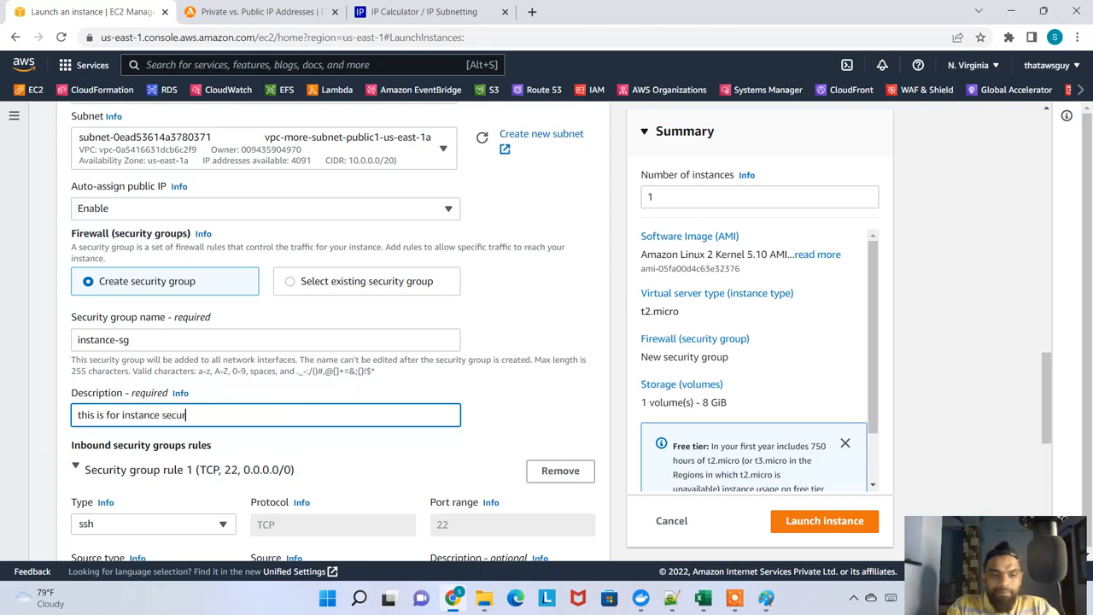
{"action": "type", "text": "iity group"}
Launch the instance with the SSH rule from anywhere and the 8 GiB gp2 root volume
{"action": "scroll", "coordinate": [199, 371], "scroll_direction": "down", "scroll_amount": 3}
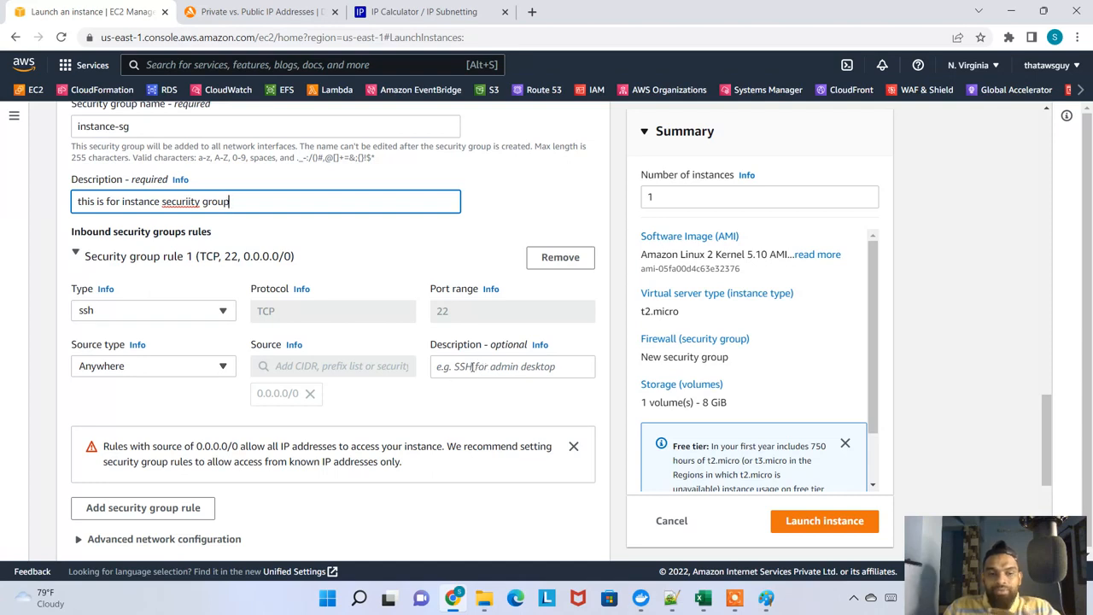
{"action": "scroll", "coordinate": [472, 367], "scroll_direction": "down", "scroll_amount": 1}
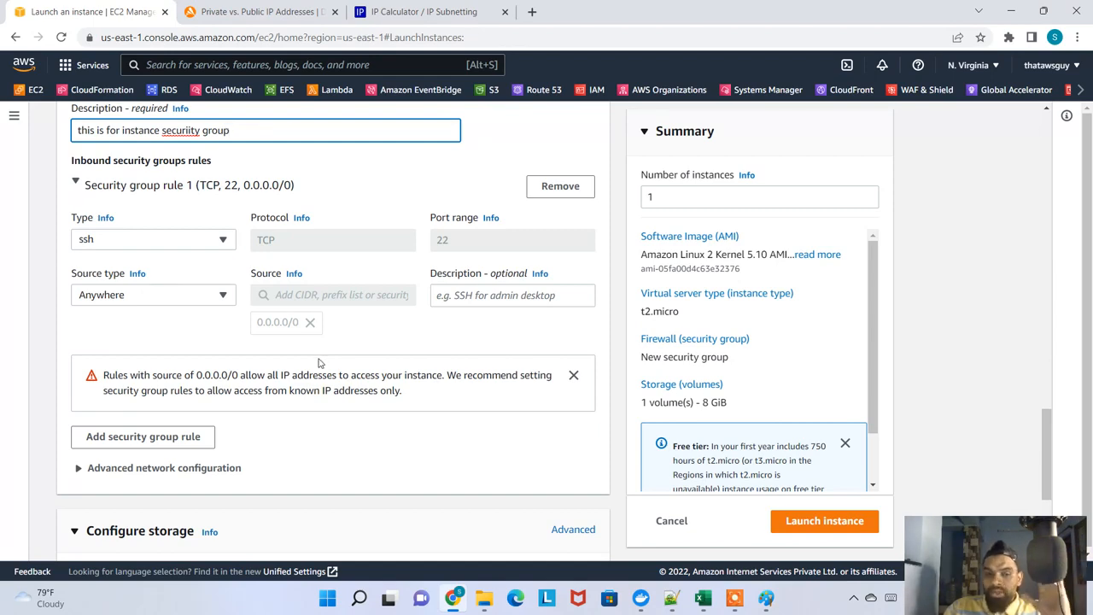
{"action": "scroll", "coordinate": [311, 367], "scroll_direction": "down", "scroll_amount": 3}
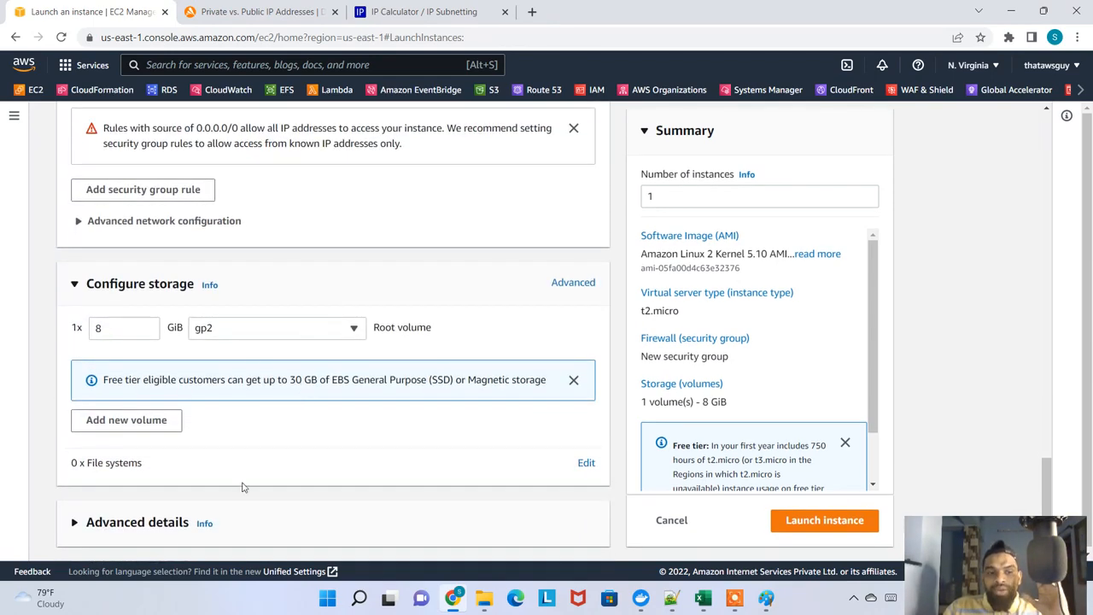
{"action": "left_click", "coordinate": [856, 529]}
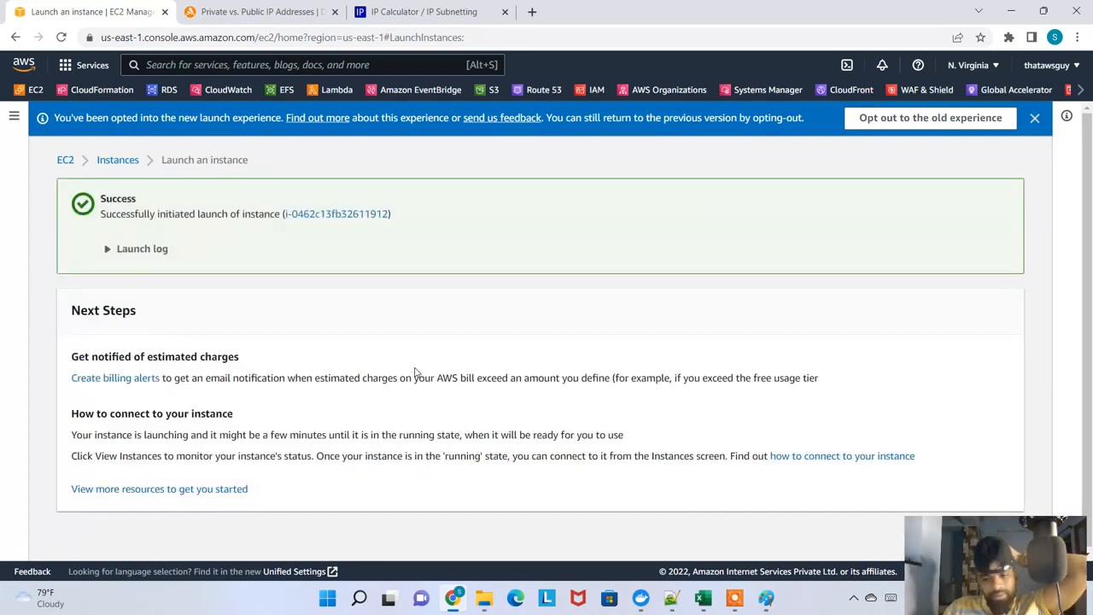
Open the launched instance in the instances list, refresh its state and remove the instance ID filter
{"action": "left_click", "coordinate": [367, 216]}
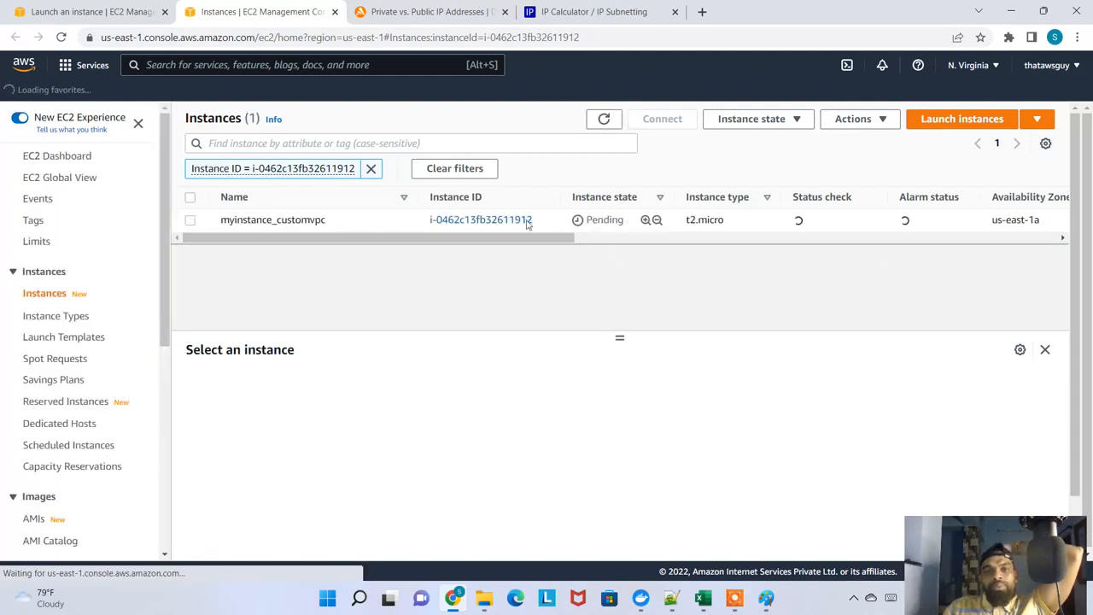
{"action": "left_click_drag", "start_coordinate": [582, 219], "coordinate": [625, 220]}
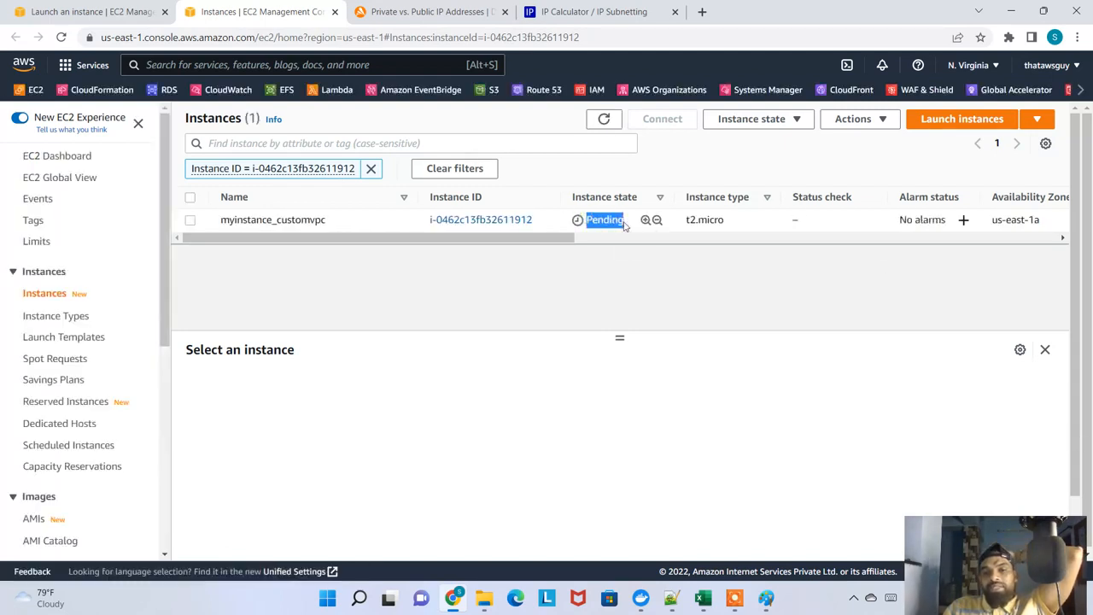
{"action": "left_click", "coordinate": [601, 124]}
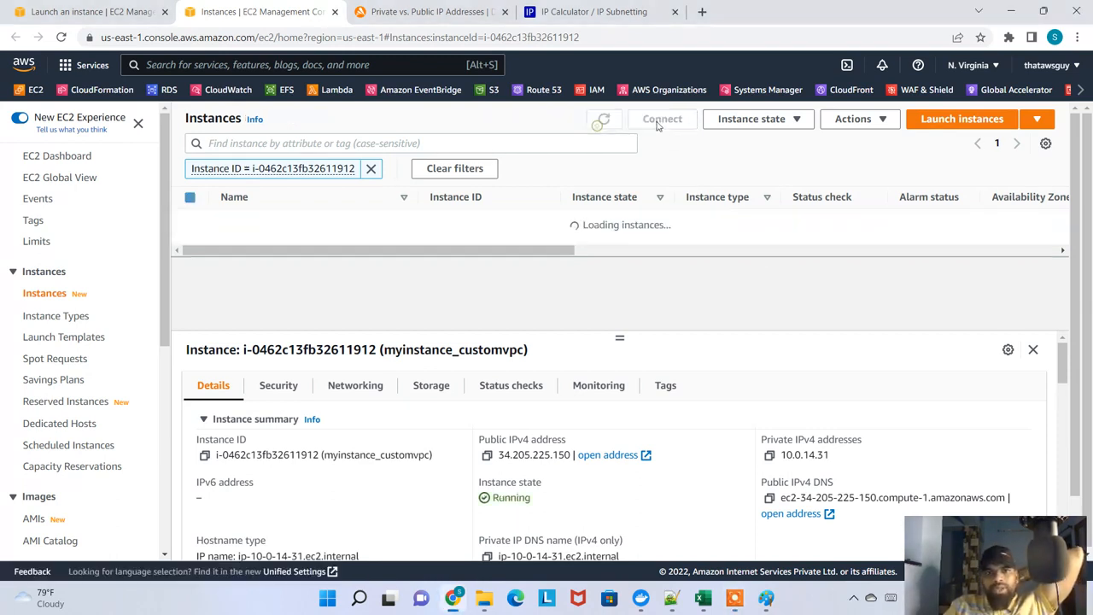
{"action": "left_click", "coordinate": [371, 169]}
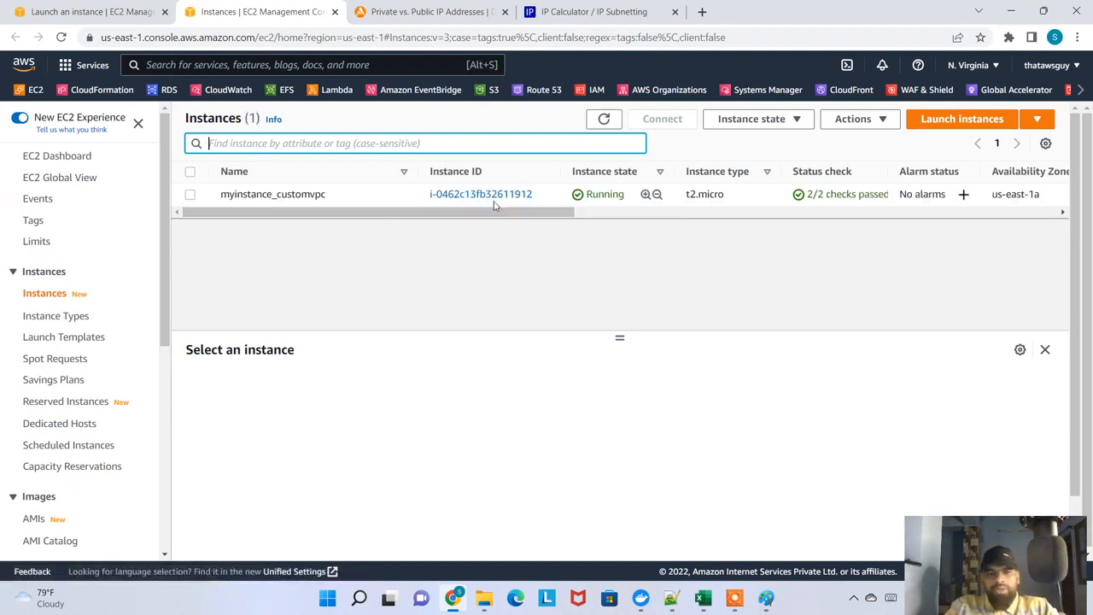
Review myinstance_customvpc's availability zone and its networking details, including IP addresses, VPC and subnet
{"action": "left_click_drag", "start_coordinate": [504, 213], "coordinate": [665, 237]}
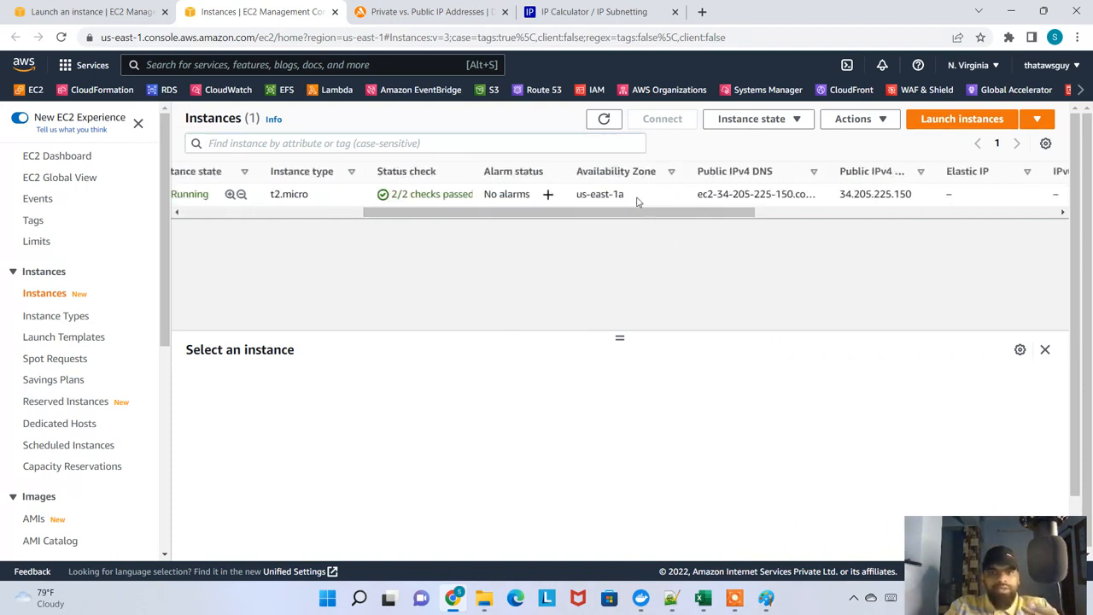
{"action": "left_click_drag", "start_coordinate": [636, 195], "coordinate": [367, 384]}
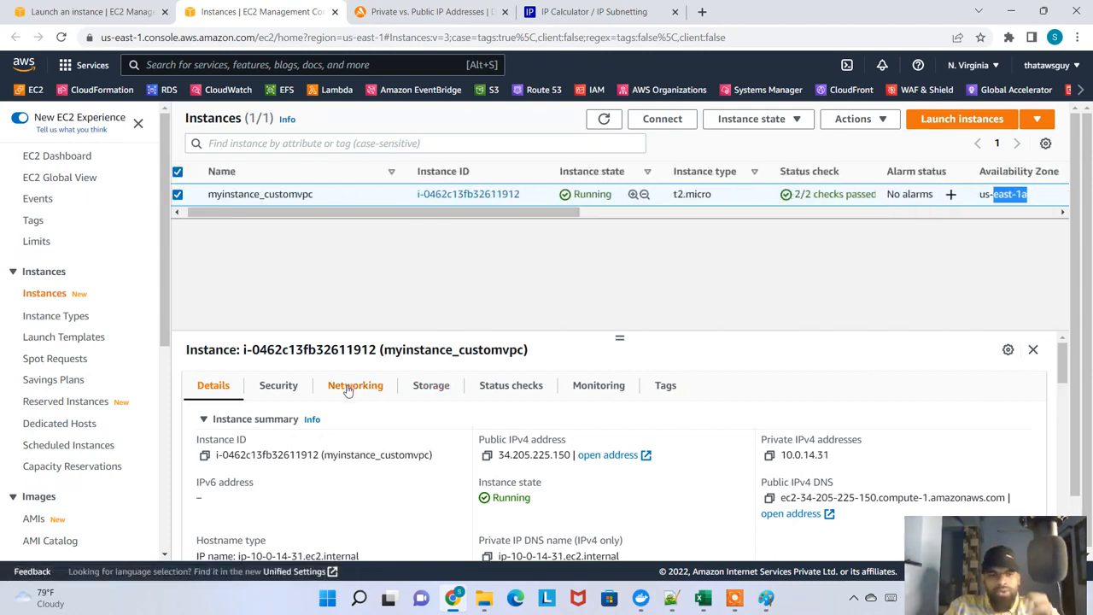
{"action": "left_click", "coordinate": [354, 385]}
{"action": "scroll", "coordinate": [484, 498], "scroll_direction": "down", "scroll_amount": 5}
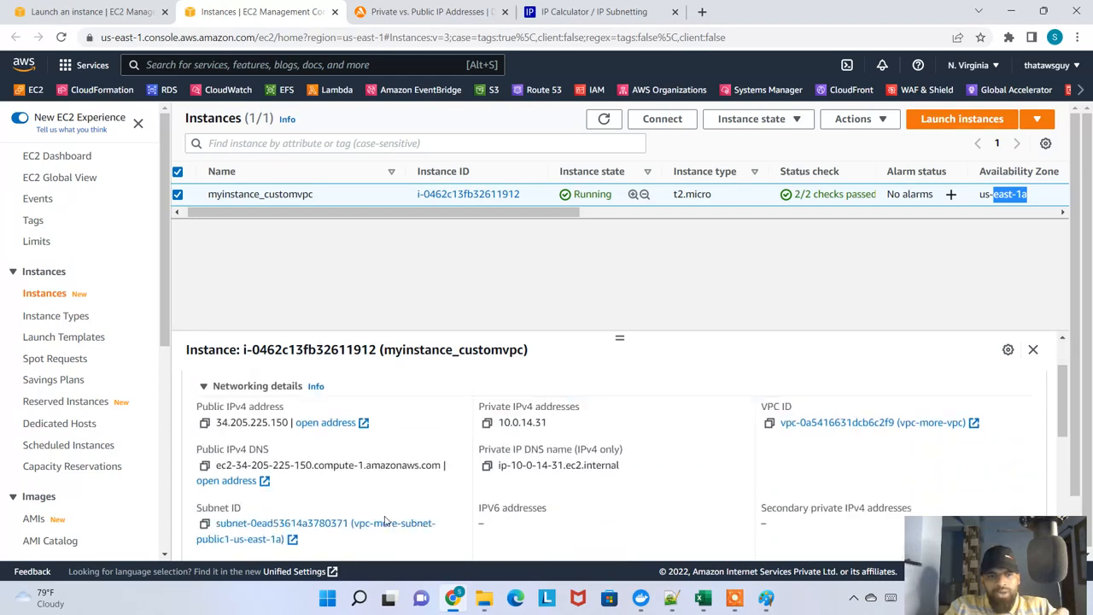
{"action": "scroll", "coordinate": [483, 500], "scroll_direction": "down", "scroll_amount": 4}
{"action": "scroll", "coordinate": [483, 501], "scroll_direction": "up", "scroll_amount": 4}
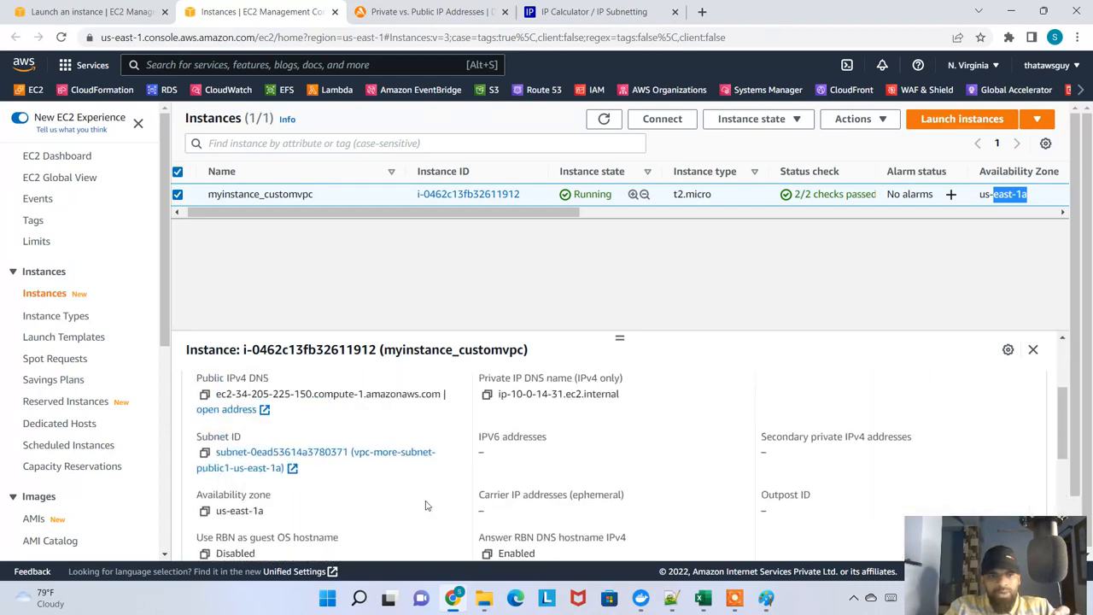
Open the instance's subnet details from its networking information and review the subnet's route table
{"action": "left_click", "coordinate": [325, 455]}
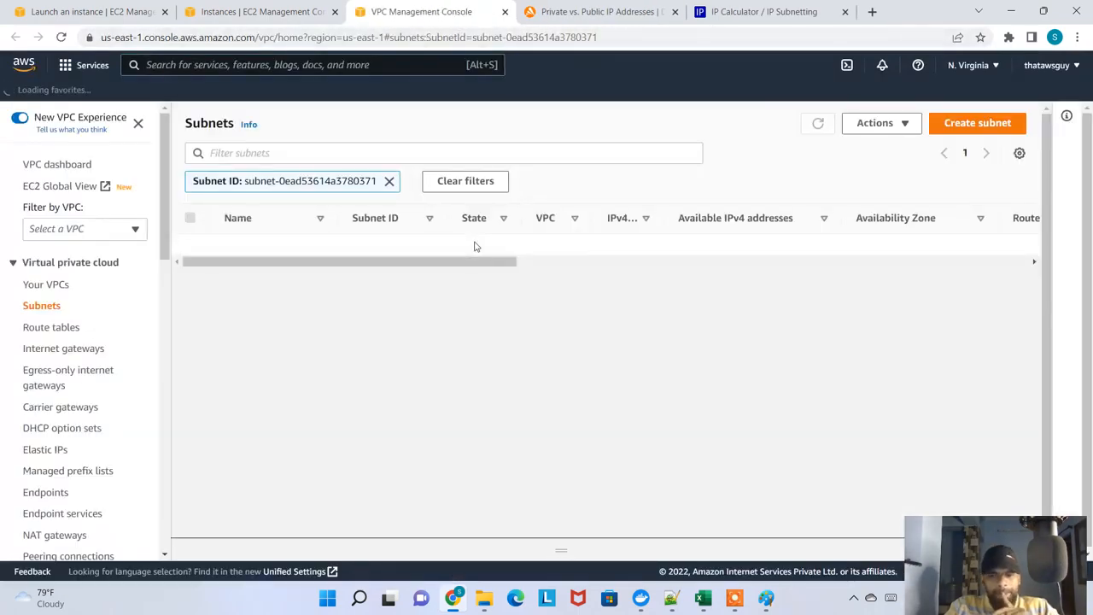
{"action": "left_click", "coordinate": [410, 245]}
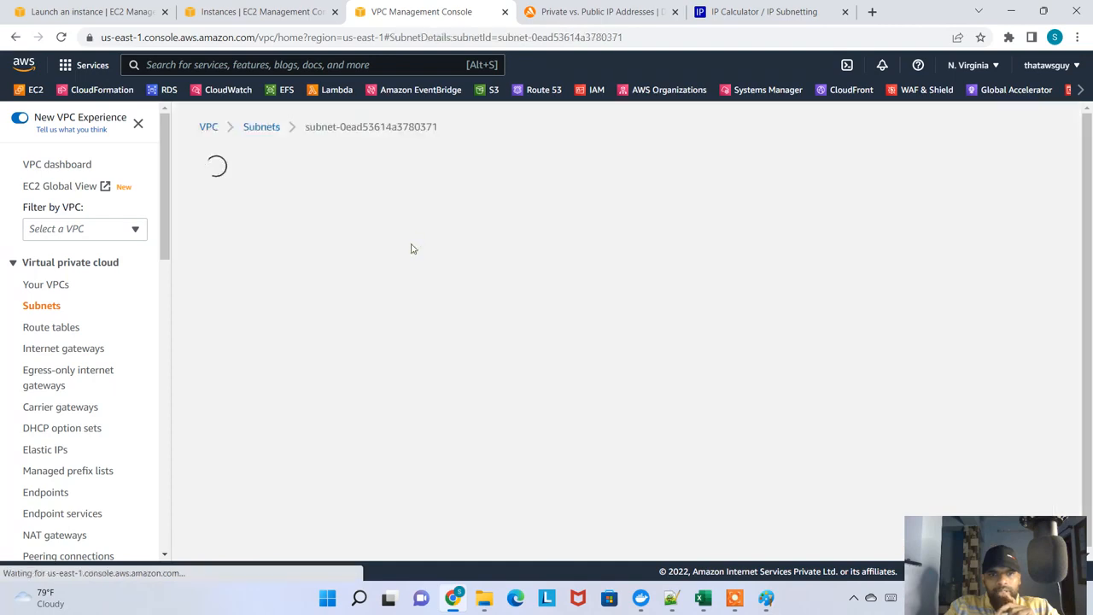
{"action": "scroll", "coordinate": [427, 367], "scroll_direction": "down", "scroll_amount": 5}
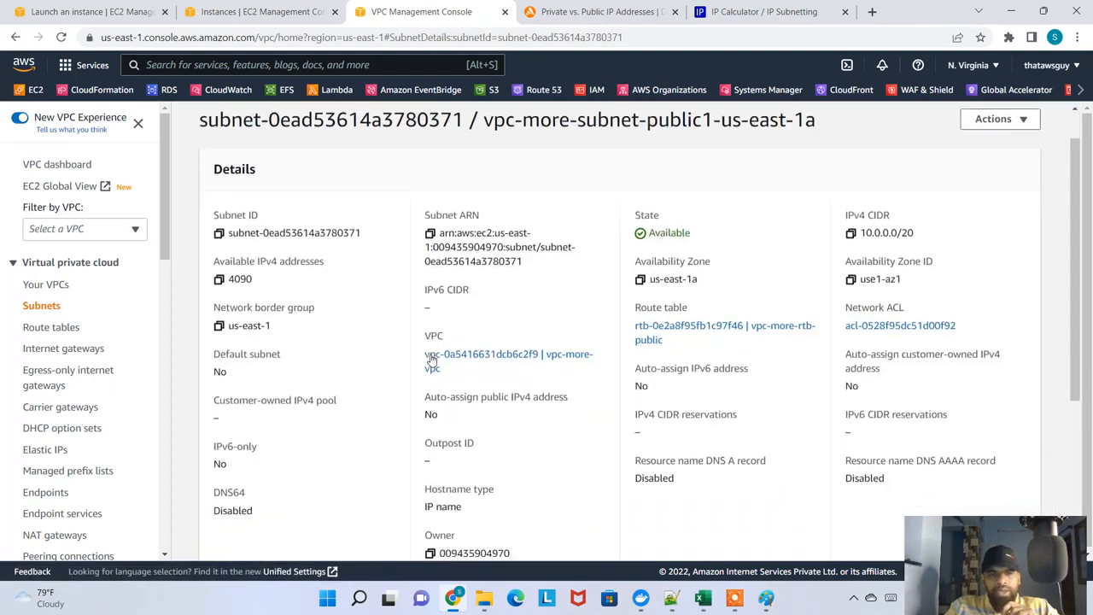
{"action": "scroll", "coordinate": [427, 365], "scroll_direction": "down", "scroll_amount": 2}
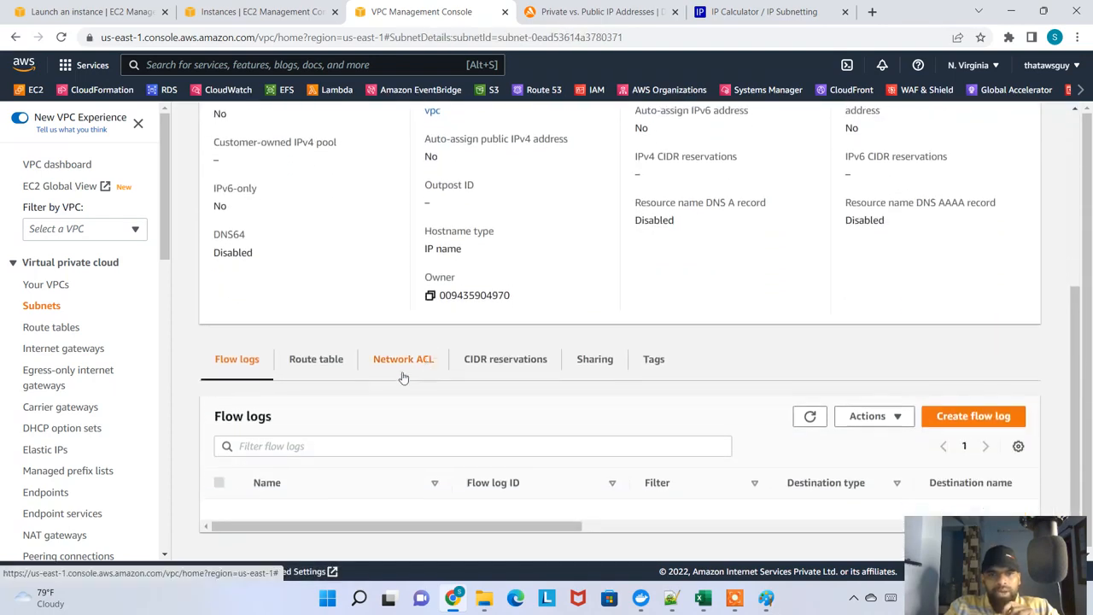
{"action": "left_click", "coordinate": [350, 372]}
{"action": "scroll", "coordinate": [350, 372], "scroll_direction": "down", "scroll_amount": 1}
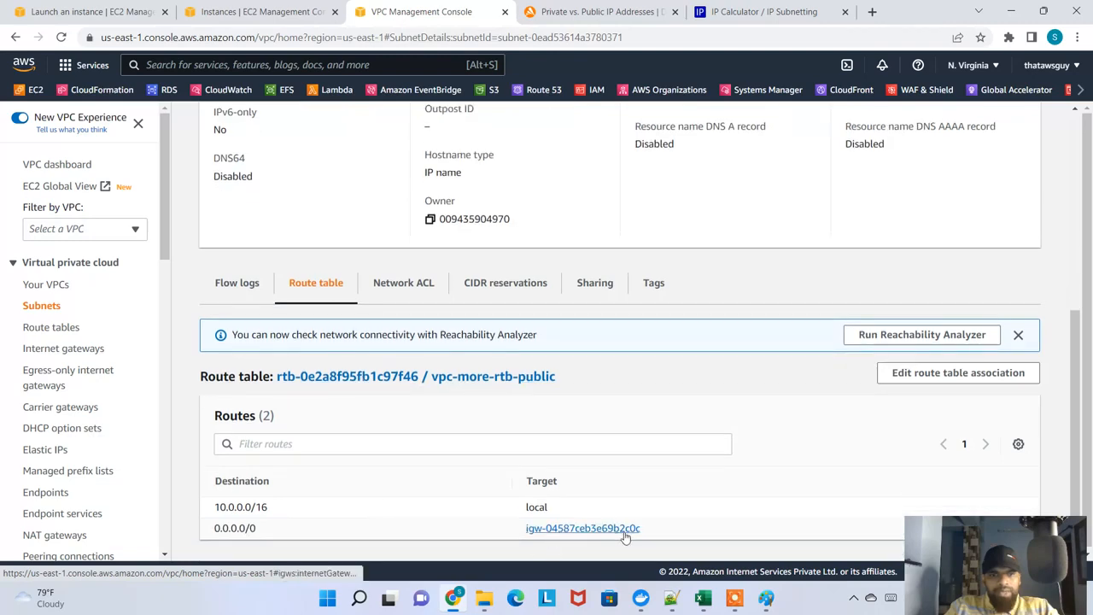
{"action": "scroll", "coordinate": [646, 504], "scroll_direction": "up", "scroll_amount": 4}
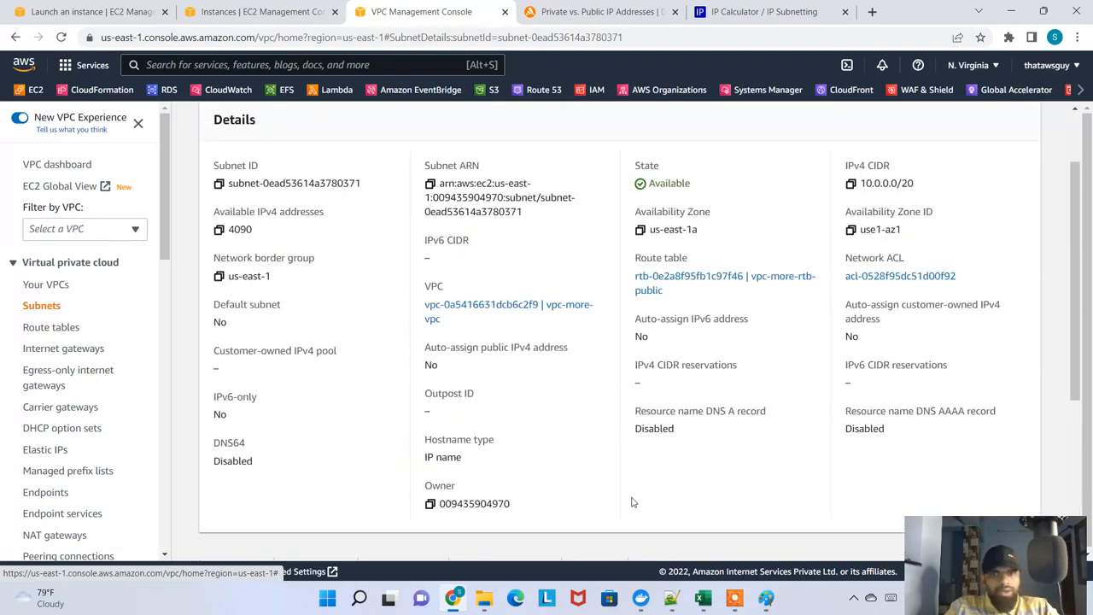
Review the routes and details of the public subnet, and return to the instances list and refresh it
{"action": "scroll", "coordinate": [631, 502], "scroll_direction": "down", "scroll_amount": 3}
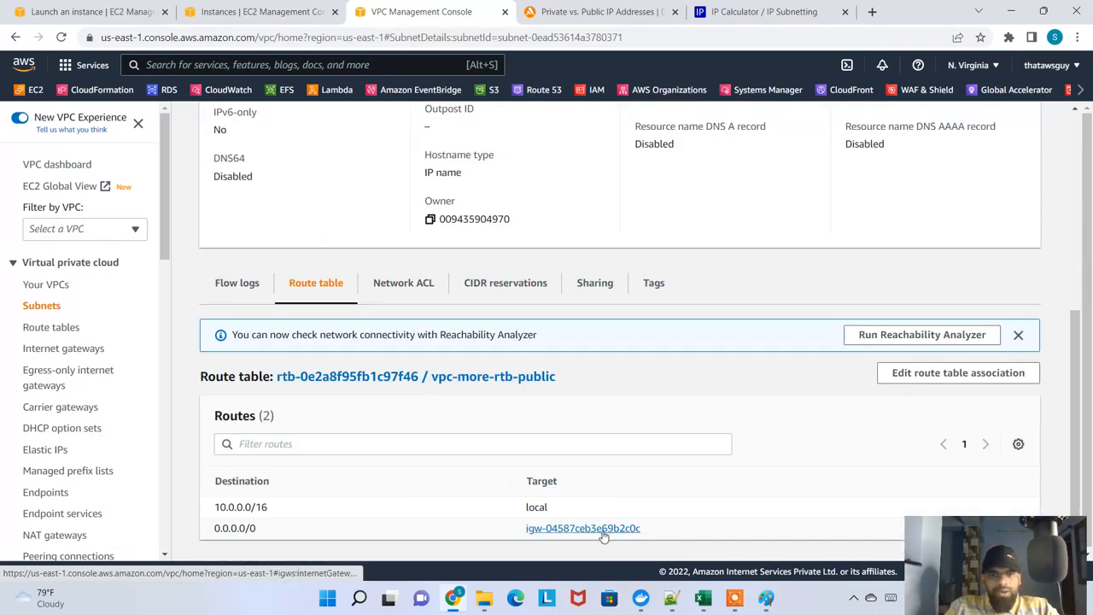
{"action": "scroll", "coordinate": [603, 536], "scroll_direction": "up", "scroll_amount": 5}
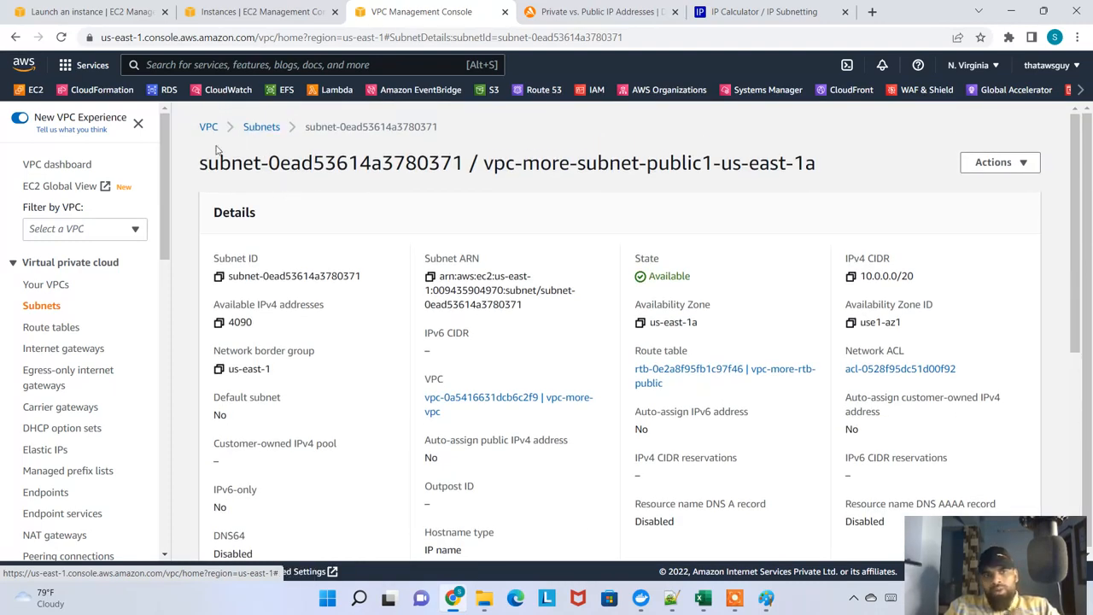
{"action": "left_click", "coordinate": [247, 11]}
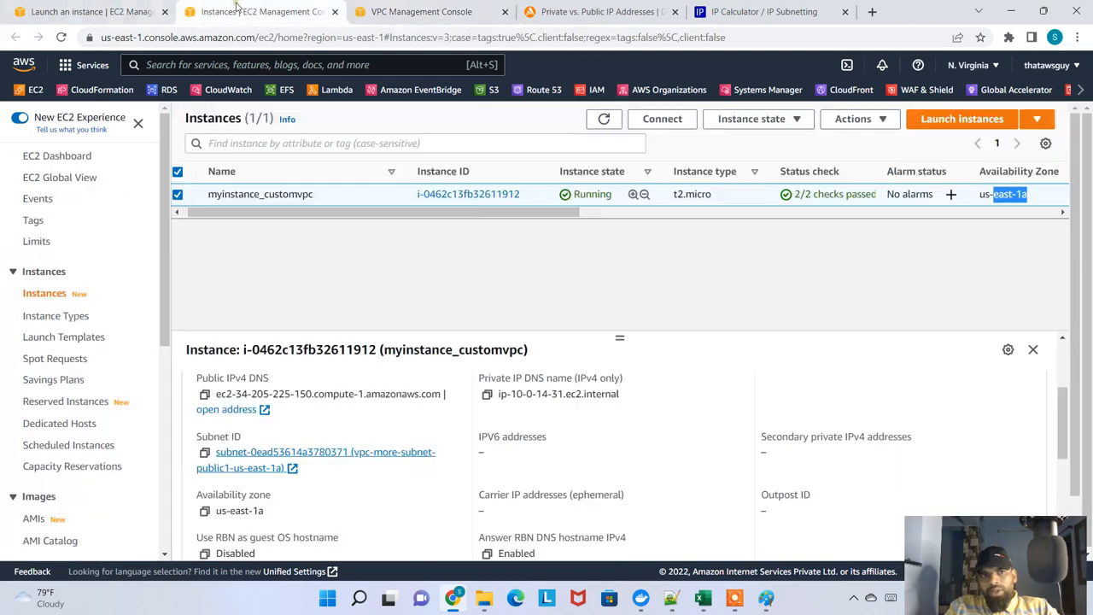
{"action": "left_click", "coordinate": [601, 122]}
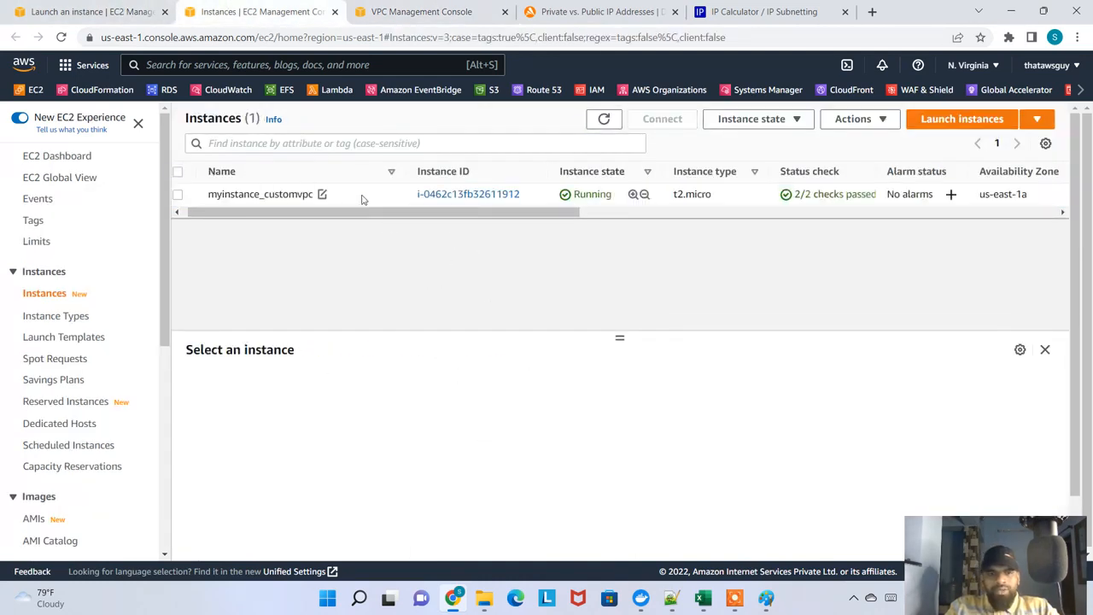
Connect to myinstance_customvpc through EC2 Instance Connect as ec2-user
{"action": "left_click", "coordinate": [361, 197]}
{"action": "left_click", "coordinate": [662, 119]}
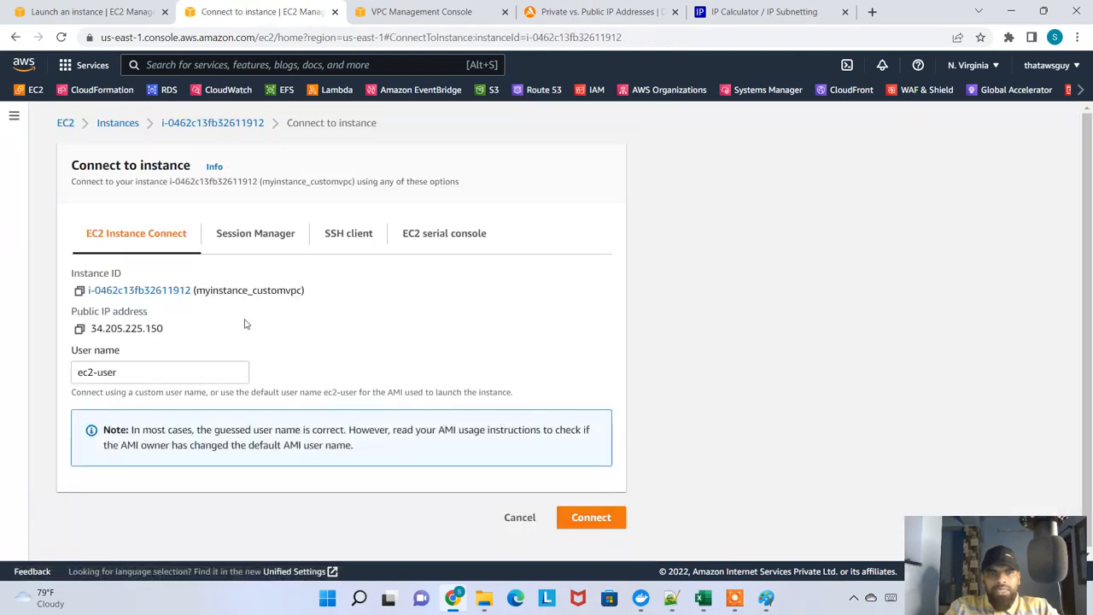
{"action": "left_click", "coordinate": [587, 519]}
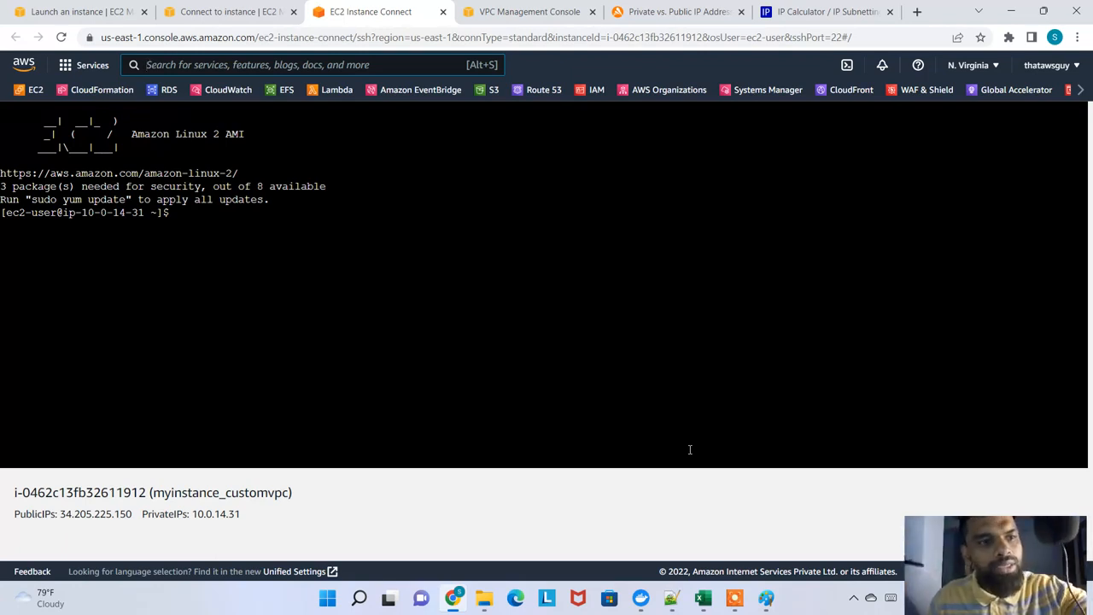
Update the instance's packages by running sudo yum update -y in the terminal
{"action": "left_click", "coordinate": [464, 346]}
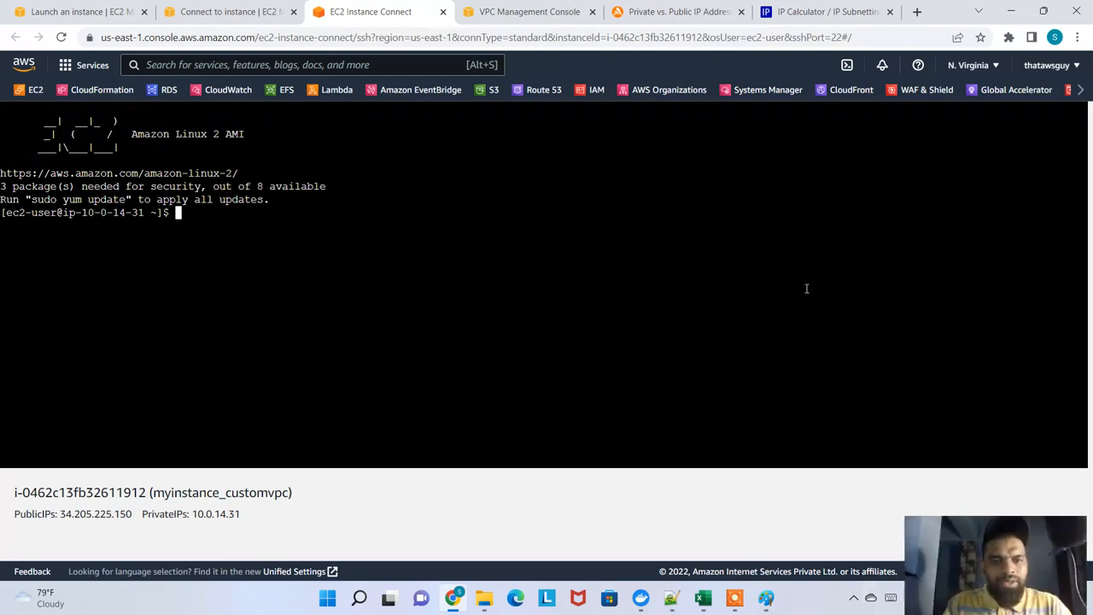
{"action": "type", "text": "sud y"}
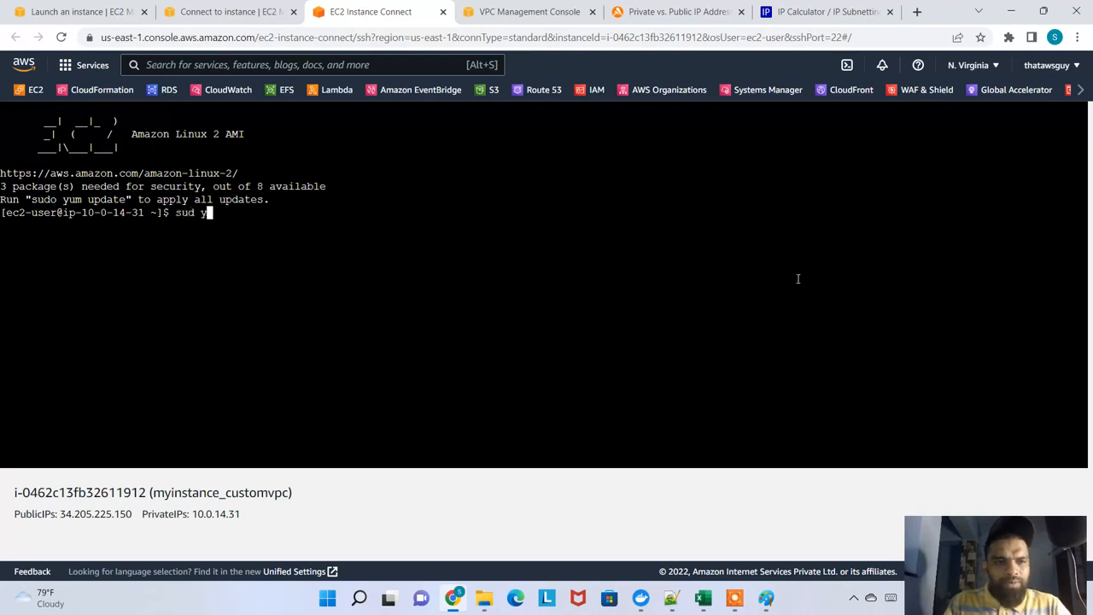
{"action": "key", "text": "BackSpace"}
{"action": "key", "text": "BackSpace"}
{"action": "type", "text": "u"}
{"action": "type", "text": " ssys"}
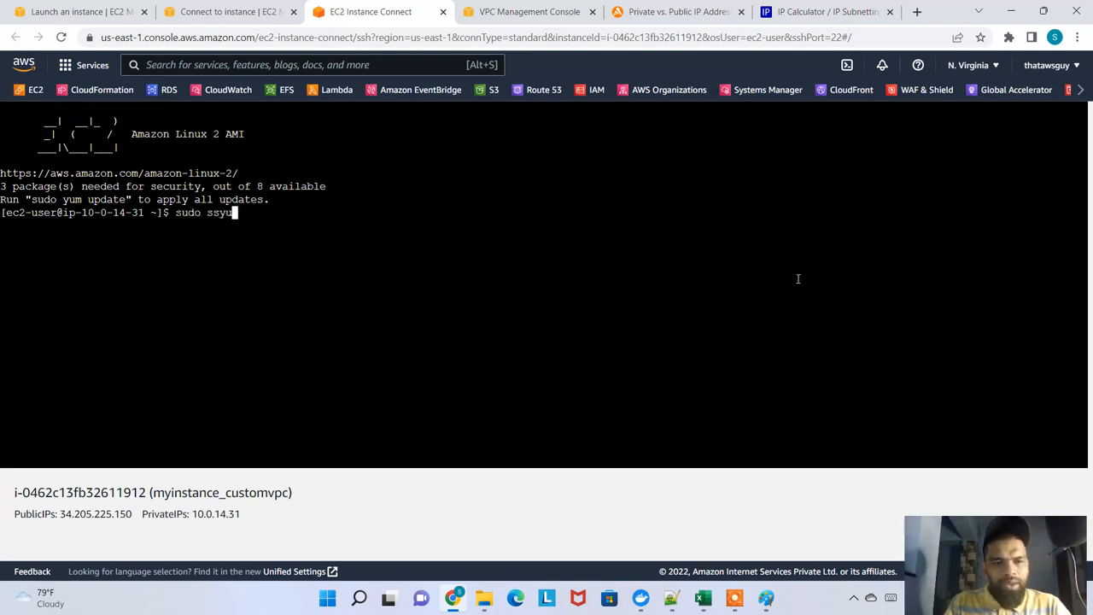
{"action": "key", "text": "BackSpace"}
{"action": "key", "text": "BackSpace"}
{"action": "key", "text": "BackSpace"}
{"action": "key", "text": "BackSpace"}
{"action": "type", "text": "yum update -y"}
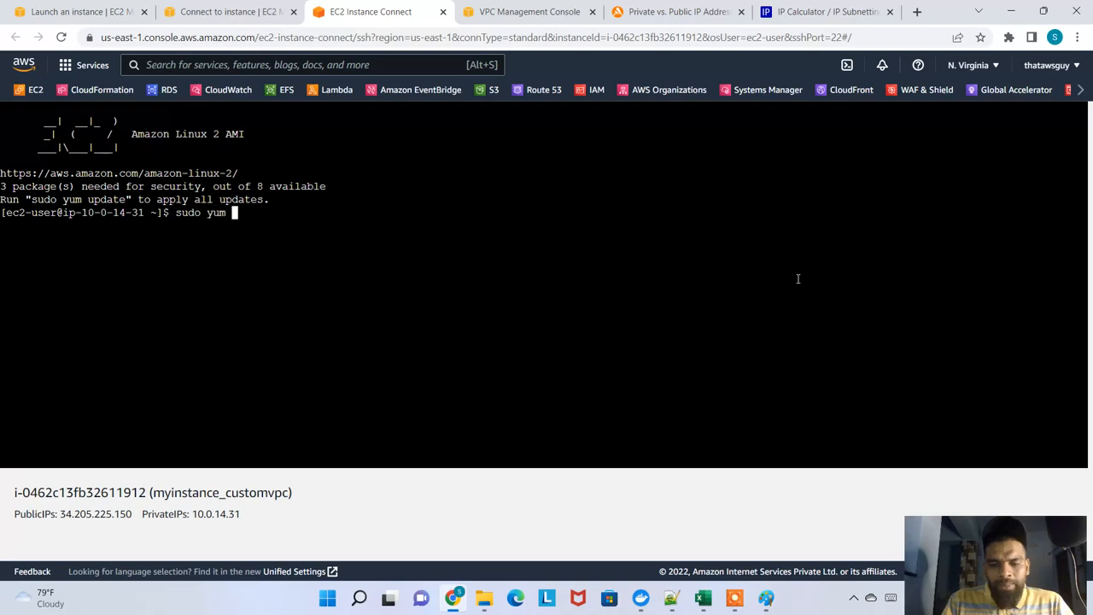
{"action": "key", "text": "Return"}
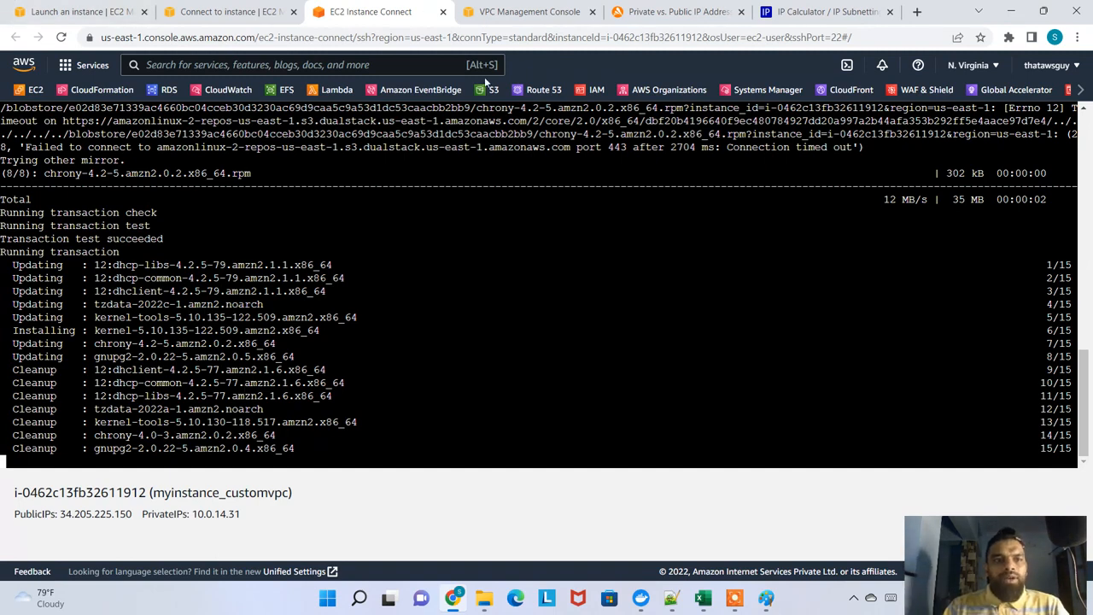
Start launching another instance from the instances list and name it myprivate-customvpc
{"action": "left_click", "coordinate": [228, 12]}
{"action": "left_click", "coordinate": [117, 122]}
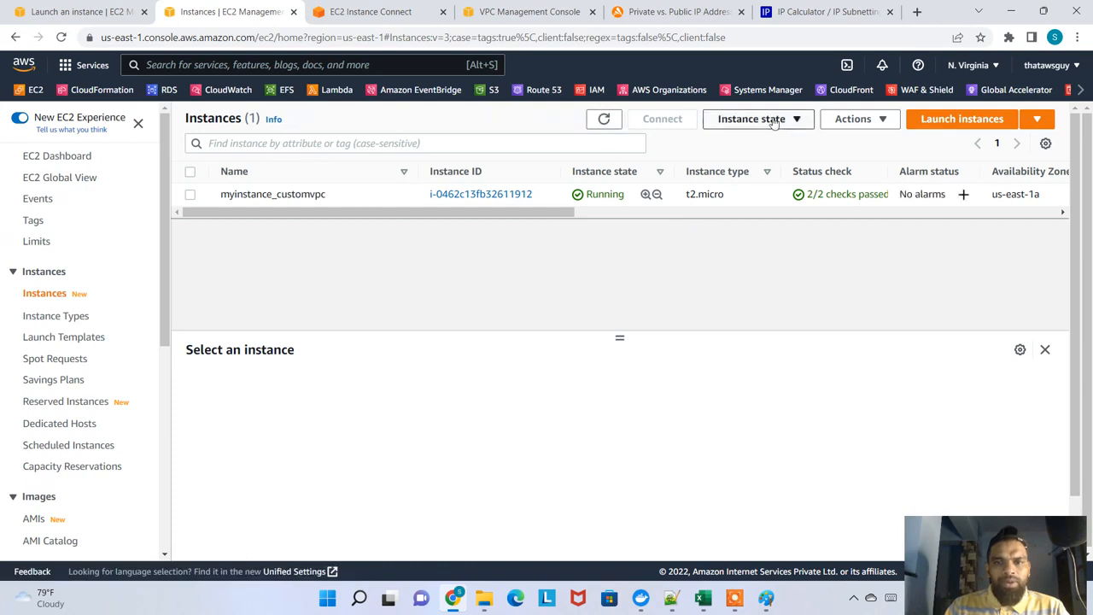
{"action": "left_click", "coordinate": [952, 120]}
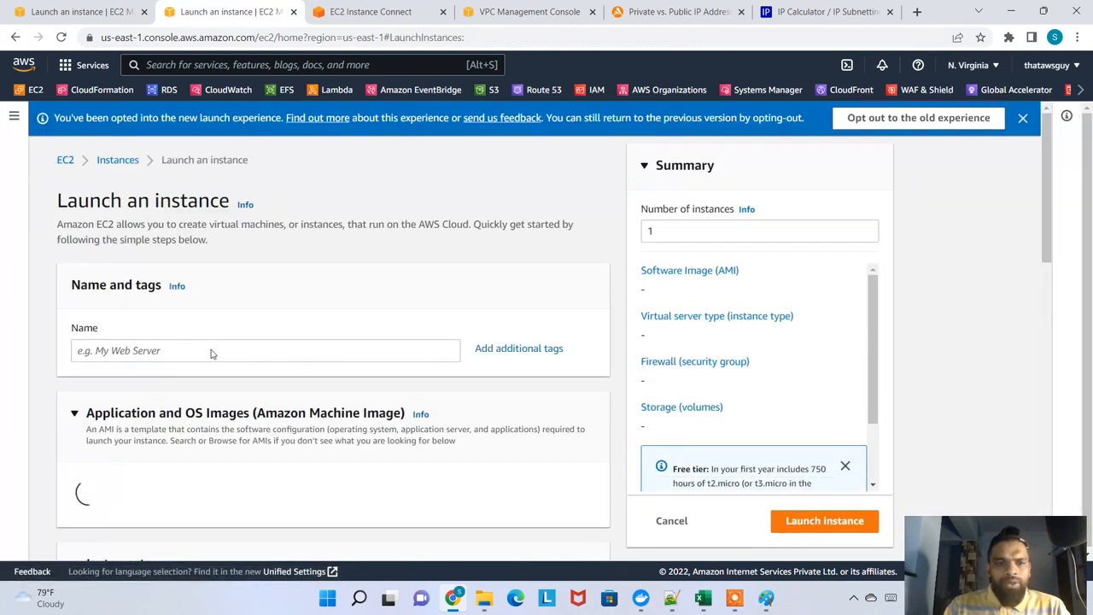
{"action": "left_click", "coordinate": [231, 342]}
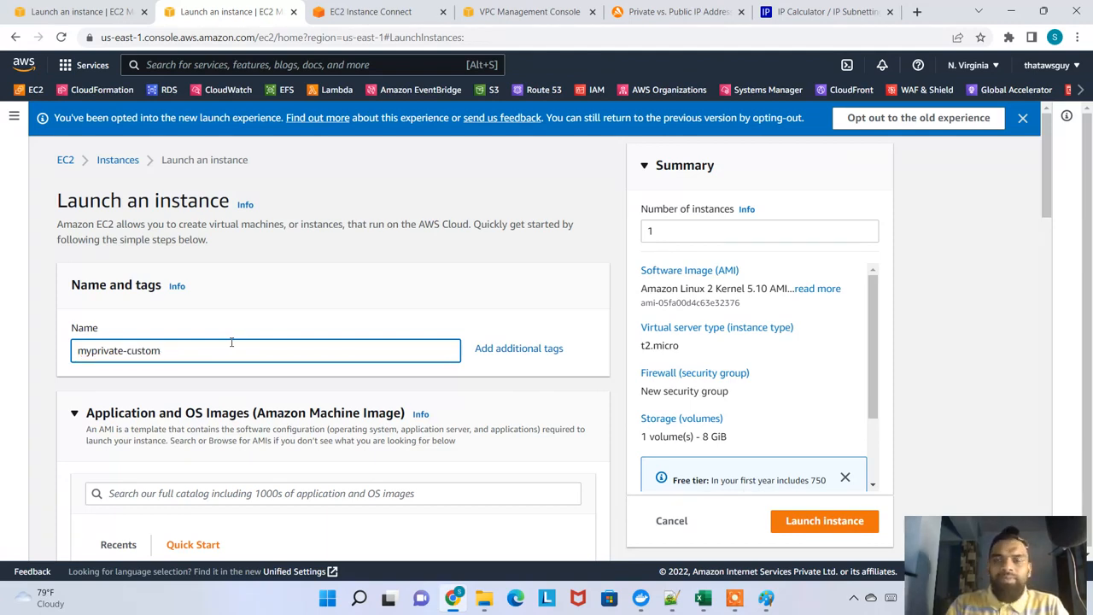
Keep the Amazon Linux 2 image and t2.micro type and choose to proceed without a key pair
{"action": "scroll", "coordinate": [231, 341], "scroll_direction": "down", "scroll_amount": 4}
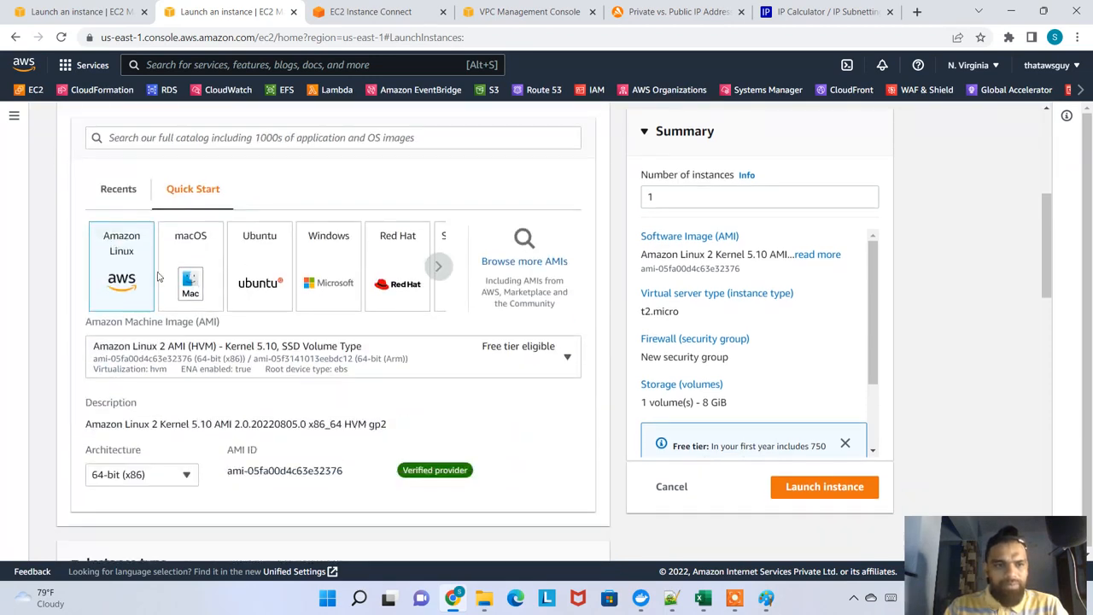
{"action": "scroll", "coordinate": [125, 266], "scroll_direction": "down", "scroll_amount": 6}
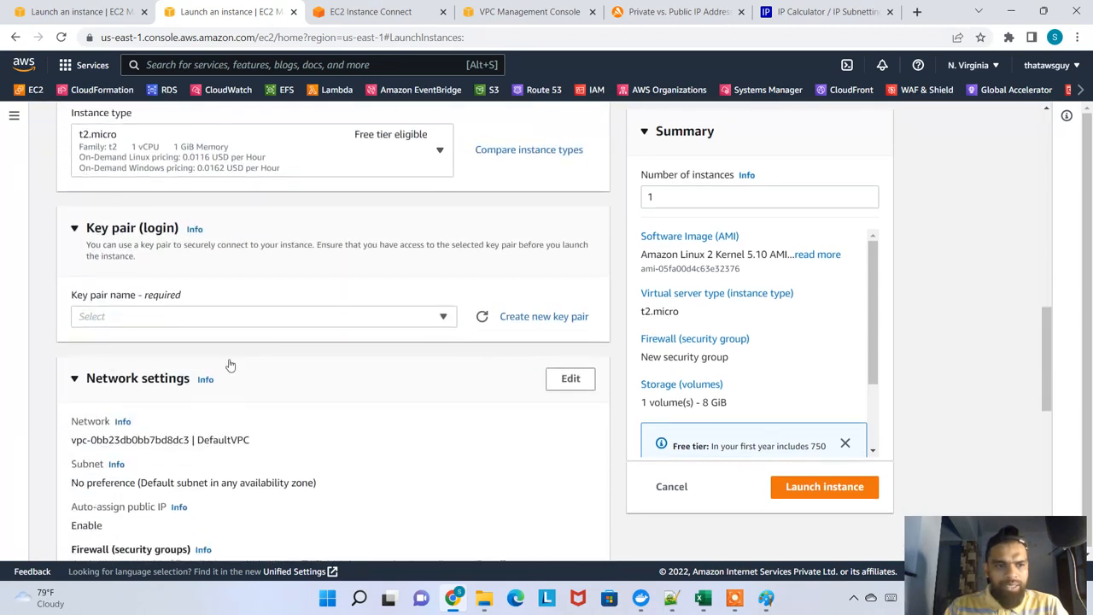
{"action": "left_click", "coordinate": [250, 318]}
{"action": "left_click", "coordinate": [244, 359]}
Place the instance in vpc-more-vpc's subnet vpc-more-subnet-private1-us-east-1a and enable automatic public IP assignment
{"action": "scroll", "coordinate": [139, 279], "scroll_direction": "down", "scroll_amount": 2}
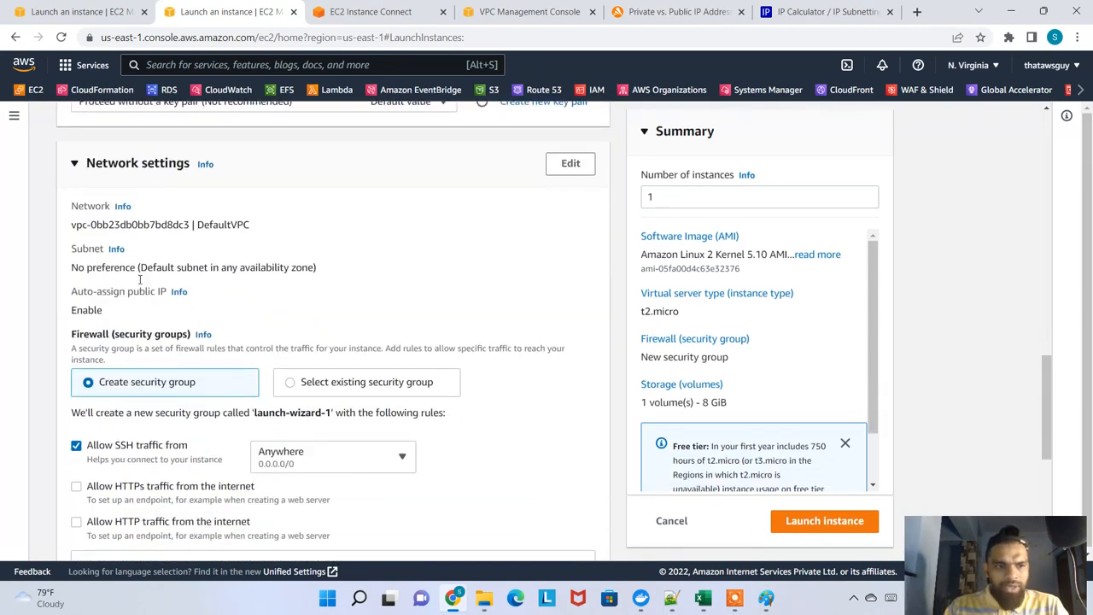
{"action": "left_click", "coordinate": [569, 163]}
{"action": "left_click", "coordinate": [238, 242]}
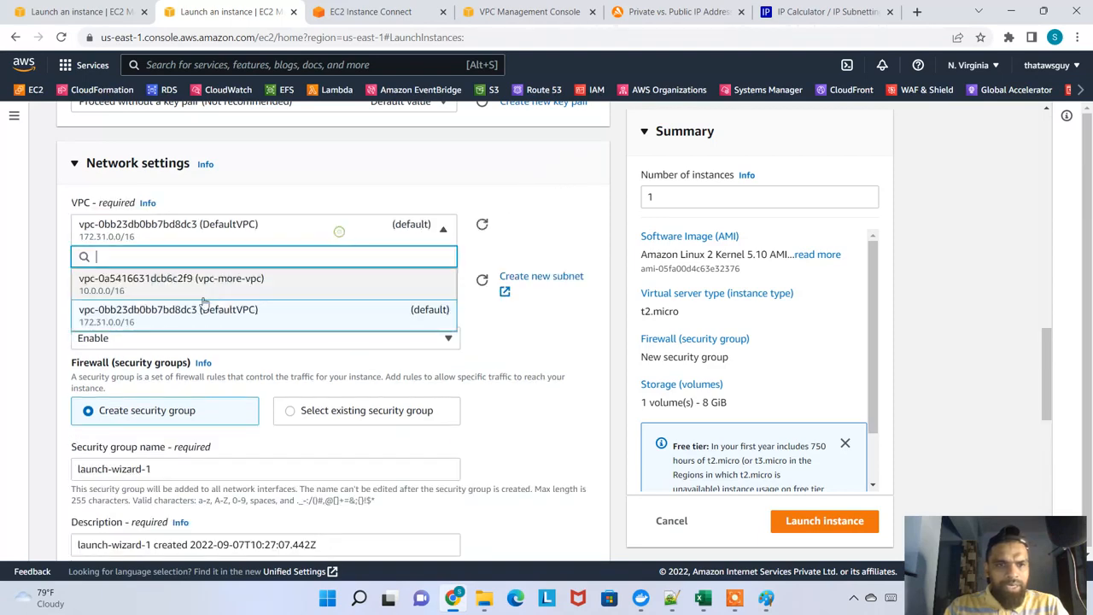
{"action": "left_click", "coordinate": [373, 283]}
{"action": "left_click", "coordinate": [340, 297]}
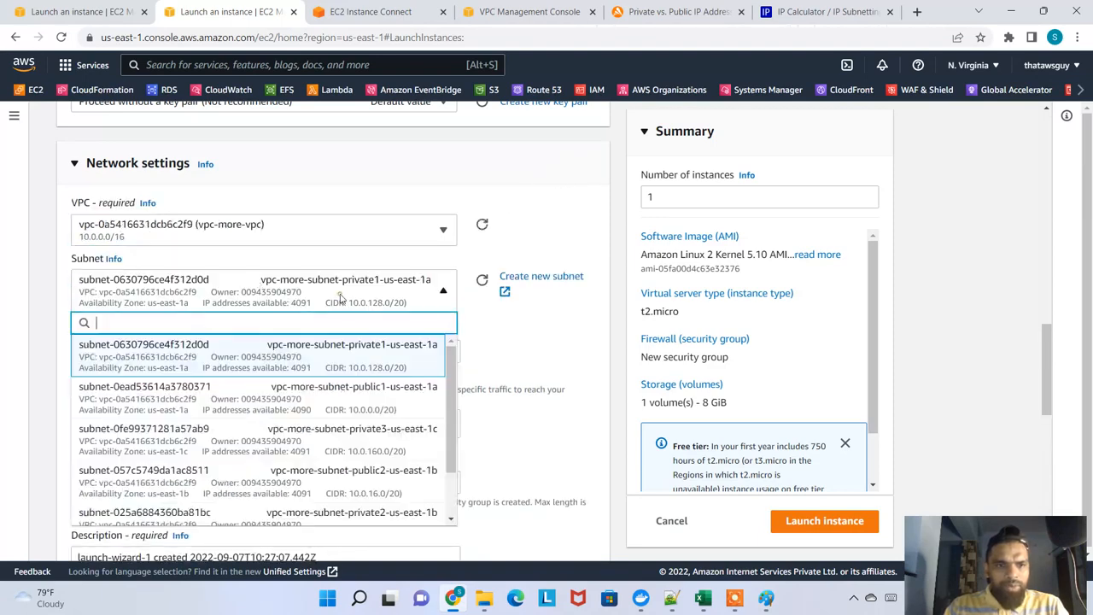
{"action": "left_click", "coordinate": [358, 359]}
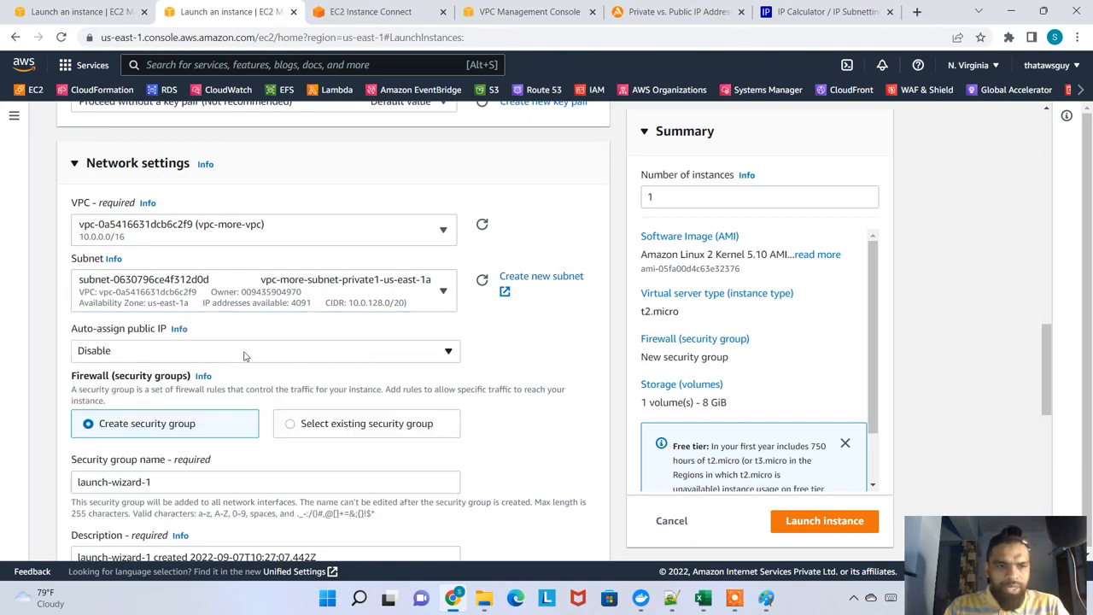
{"action": "left_click", "coordinate": [299, 350]}
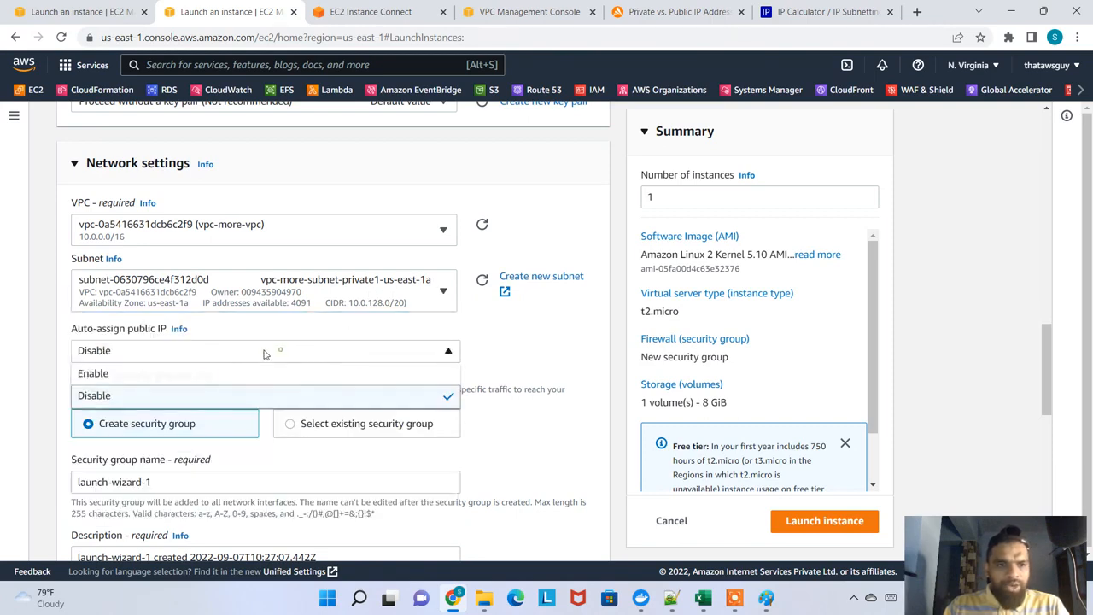
{"action": "left_click", "coordinate": [159, 375]}
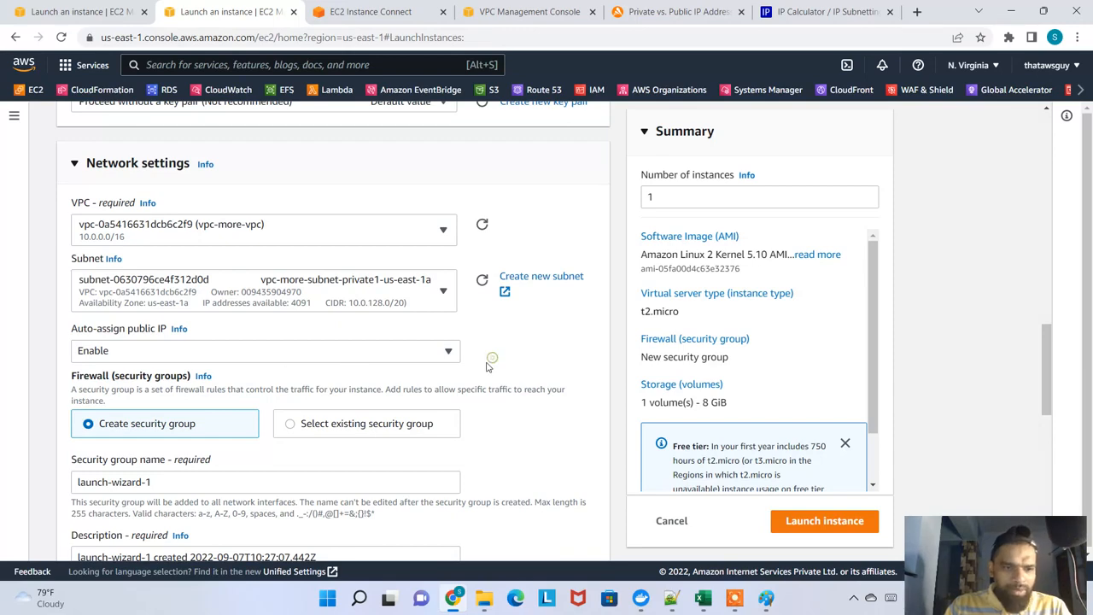
Assign the existing security group instance-sg and launch the instance with the 8 GiB gp2 root volume
{"action": "left_click", "coordinate": [335, 420]}
{"action": "scroll", "coordinate": [177, 362], "scroll_direction": "down", "scroll_amount": 2}
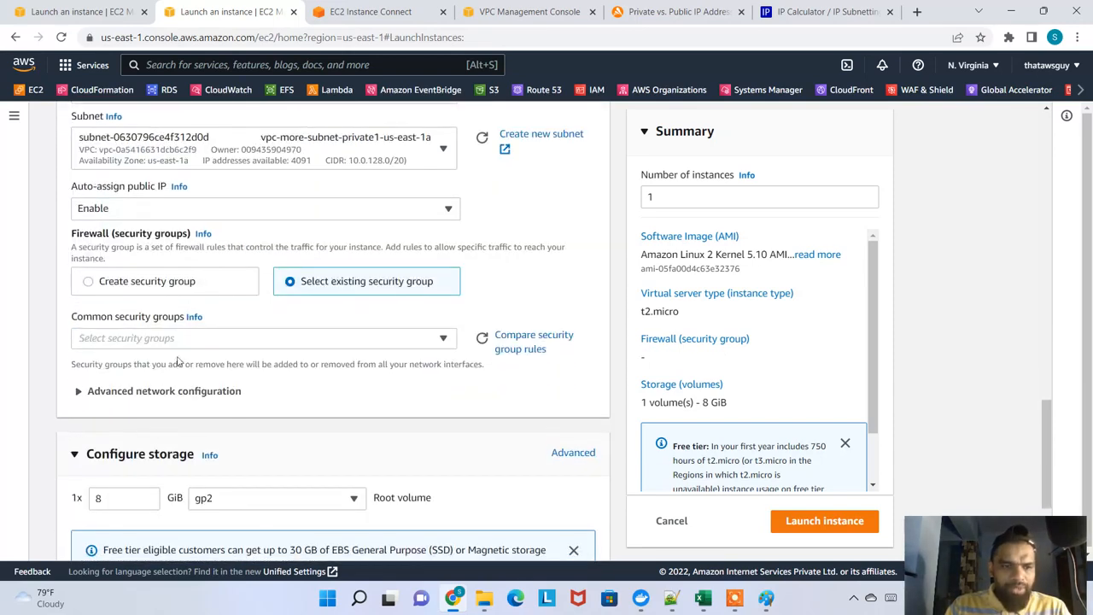
{"action": "left_click", "coordinate": [243, 340]}
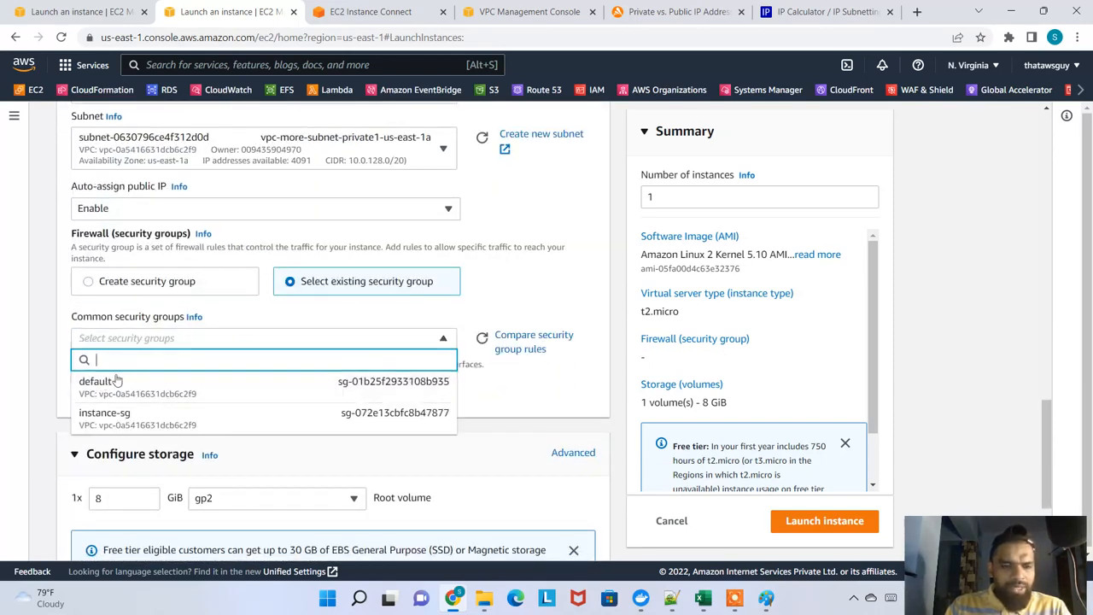
{"action": "left_click", "coordinate": [201, 415]}
{"action": "scroll", "coordinate": [290, 427], "scroll_direction": "down", "scroll_amount": 3}
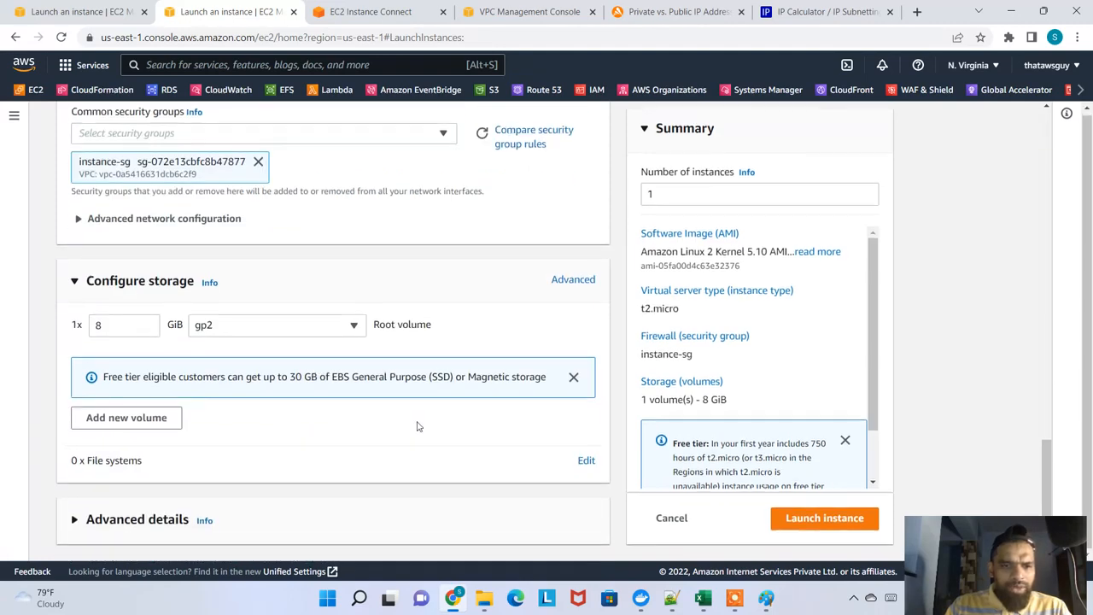
{"action": "left_click", "coordinate": [845, 519]}
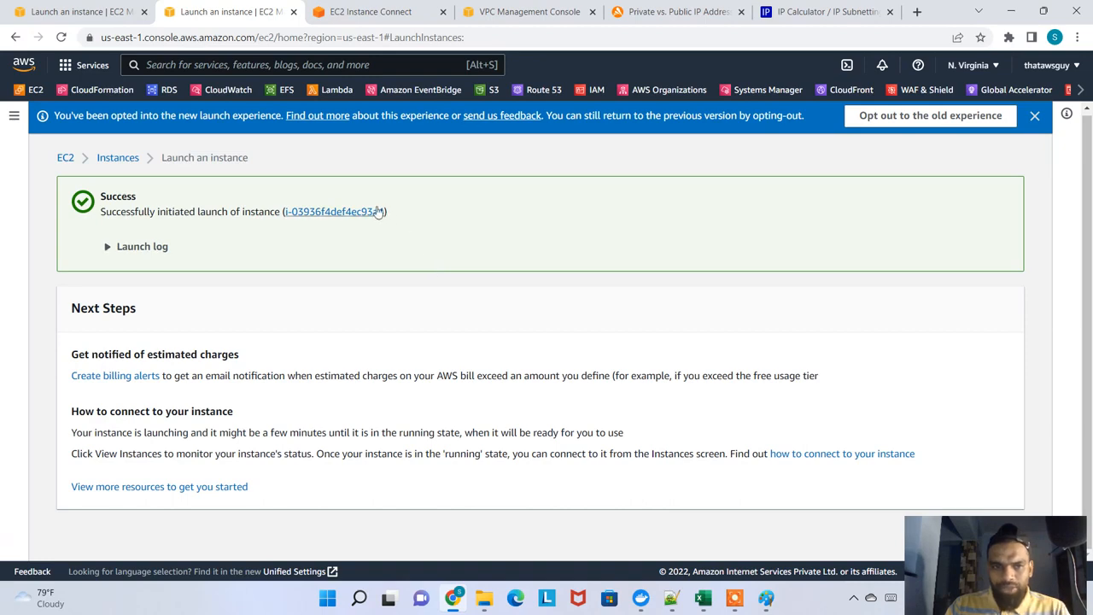
Open the new instance in the instances list, and end and close myinstance_customvpc's terminal session with exit
{"action": "left_click", "coordinate": [378, 211]}
{"action": "left_click", "coordinate": [442, 11]}
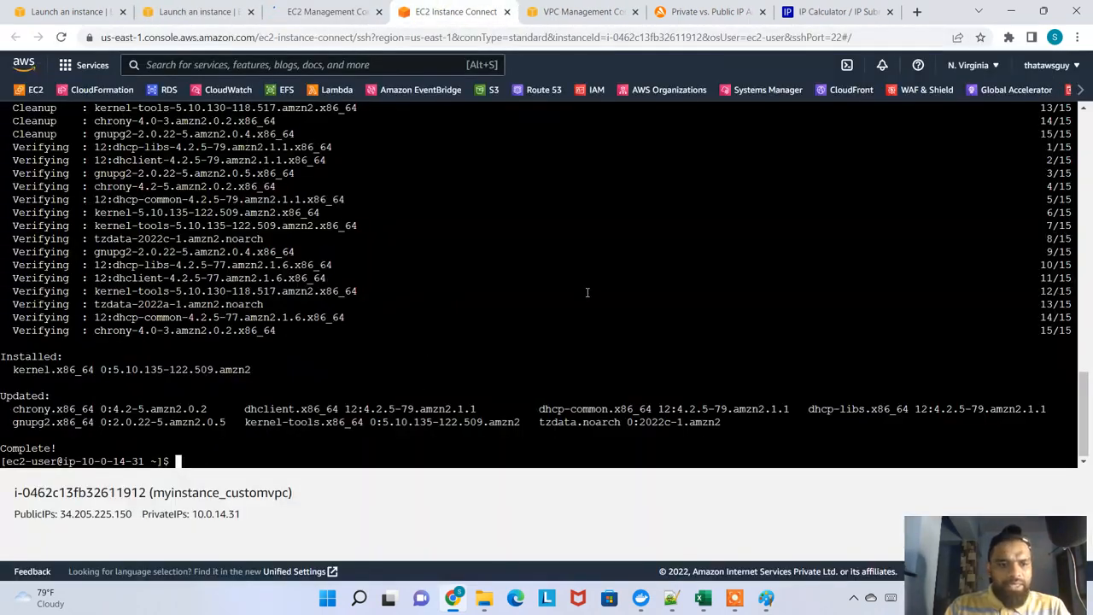
{"action": "type", "text": "exit"}
{"action": "key", "text": "Return"}
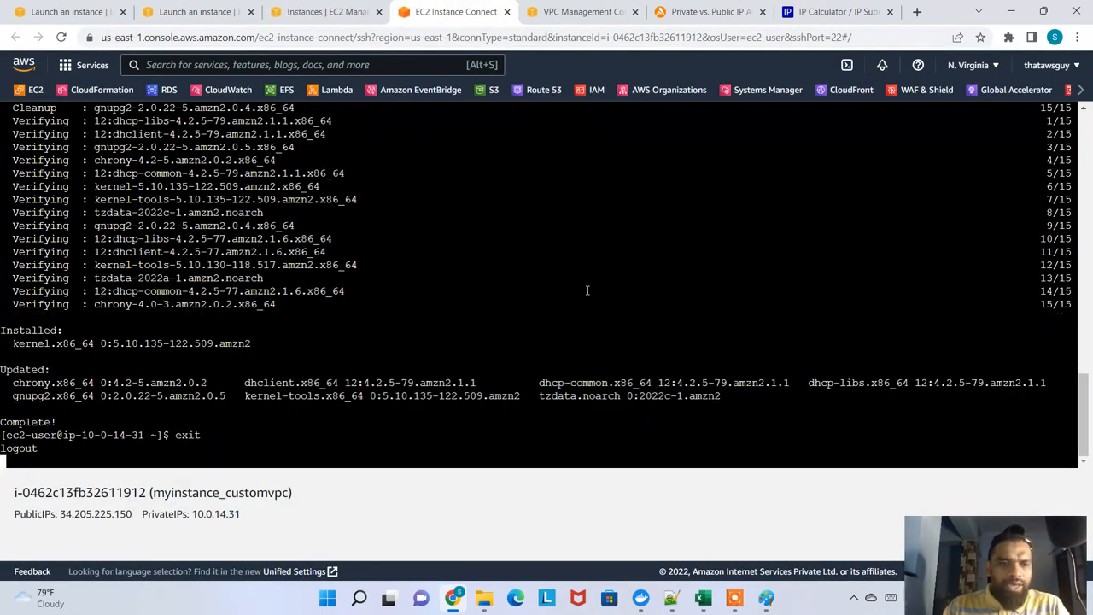
{"action": "left_click", "coordinate": [506, 12]}
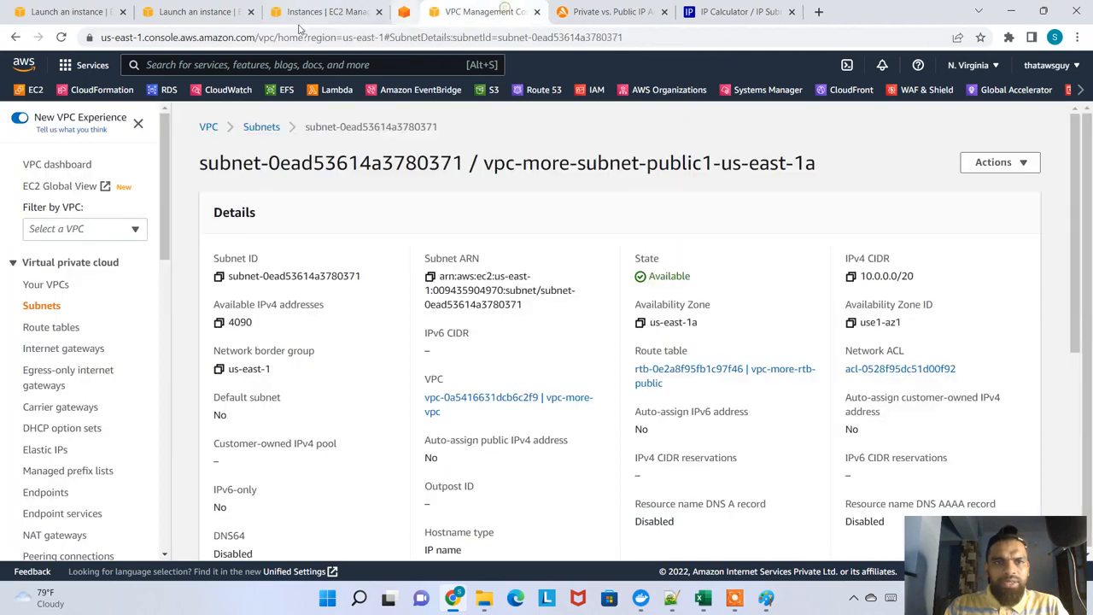
{"action": "left_click", "coordinate": [342, 11]}
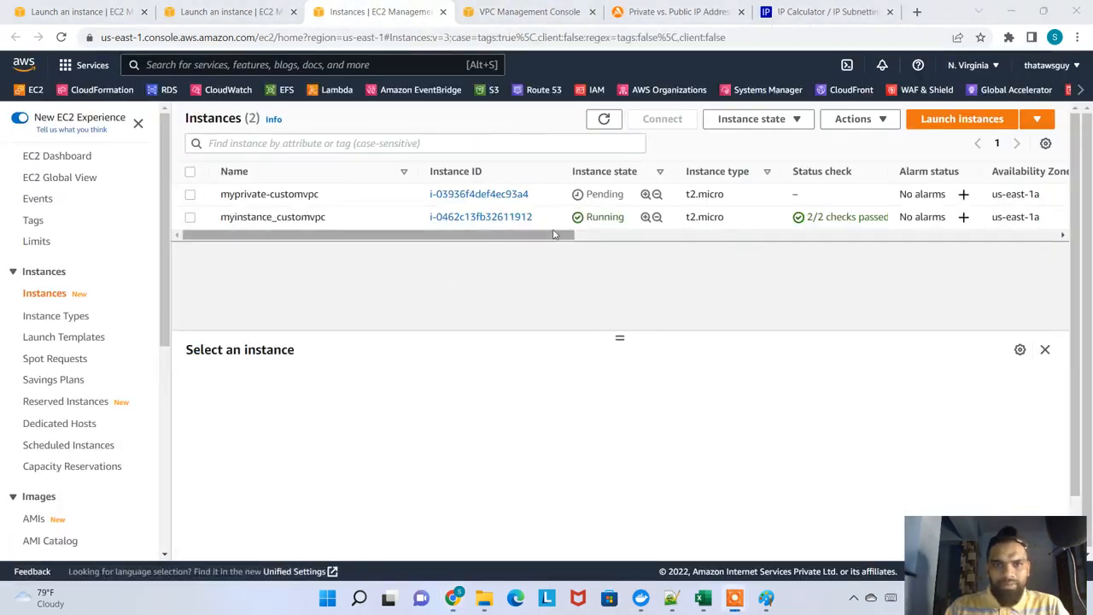
{"action": "left_click_drag", "start_coordinate": [227, 217], "coordinate": [338, 219]}
{"action": "left_click", "coordinate": [634, 143]}
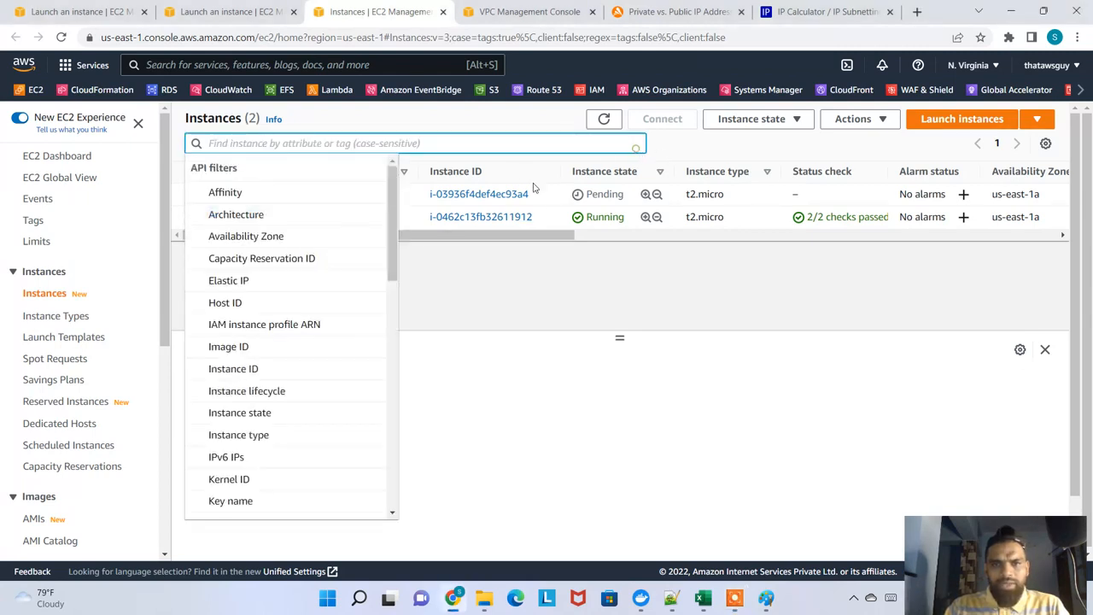
{"action": "left_click", "coordinate": [396, 226]}
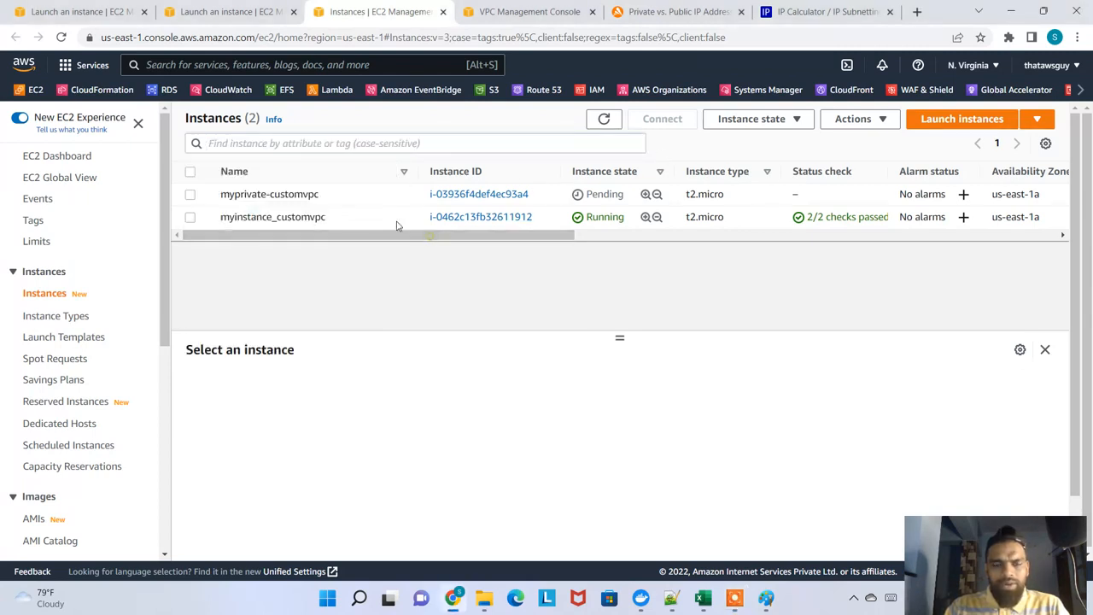
Rename the running instance myinstance_customvpc as myinstance_publicsubnet-customvpc
{"action": "left_click", "coordinate": [336, 217]}
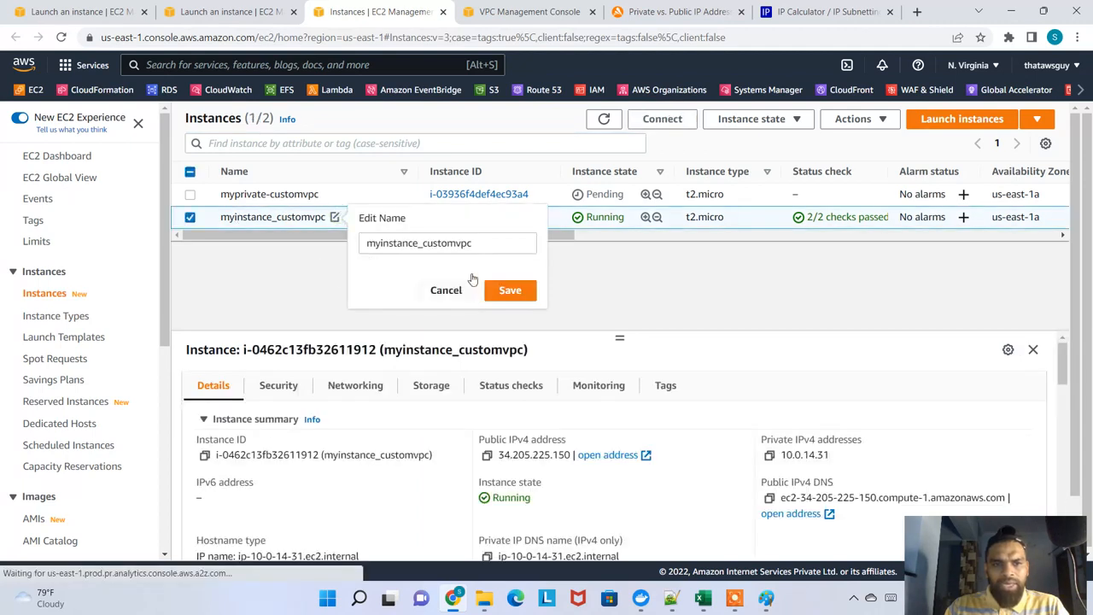
{"action": "double_click", "coordinate": [422, 243]}
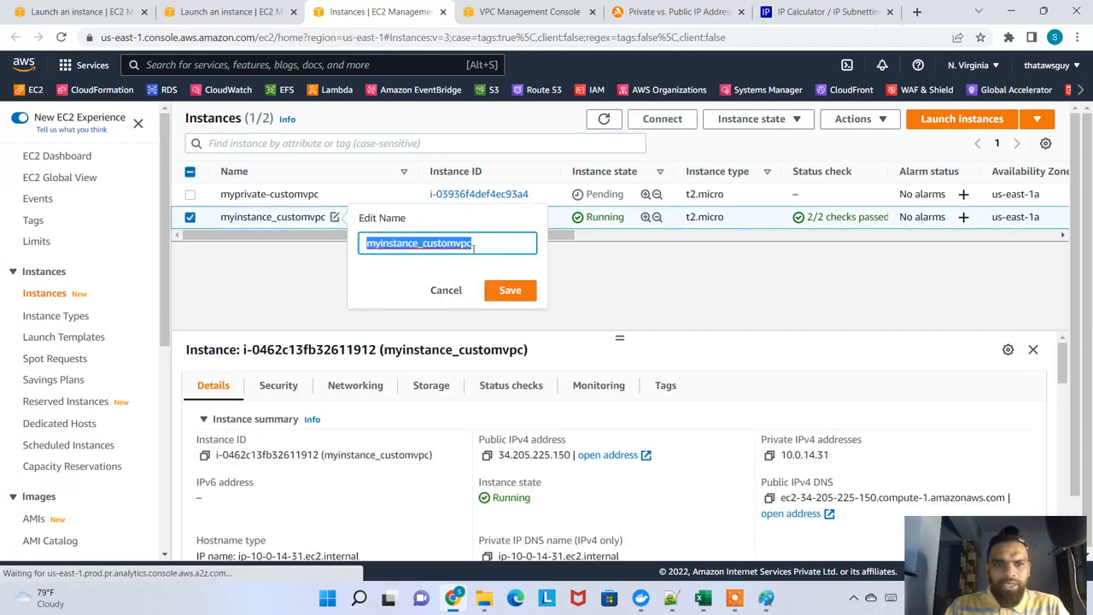
{"action": "left_click", "coordinate": [424, 243]}
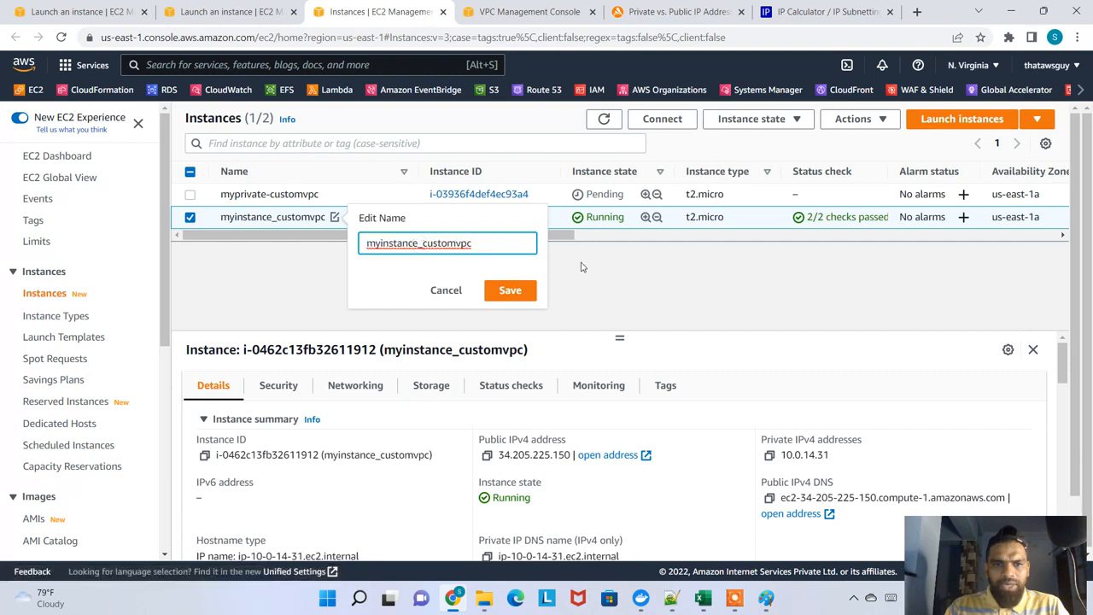
{"action": "type", "text": "public"}
{"action": "type", "text": "subnet-"}
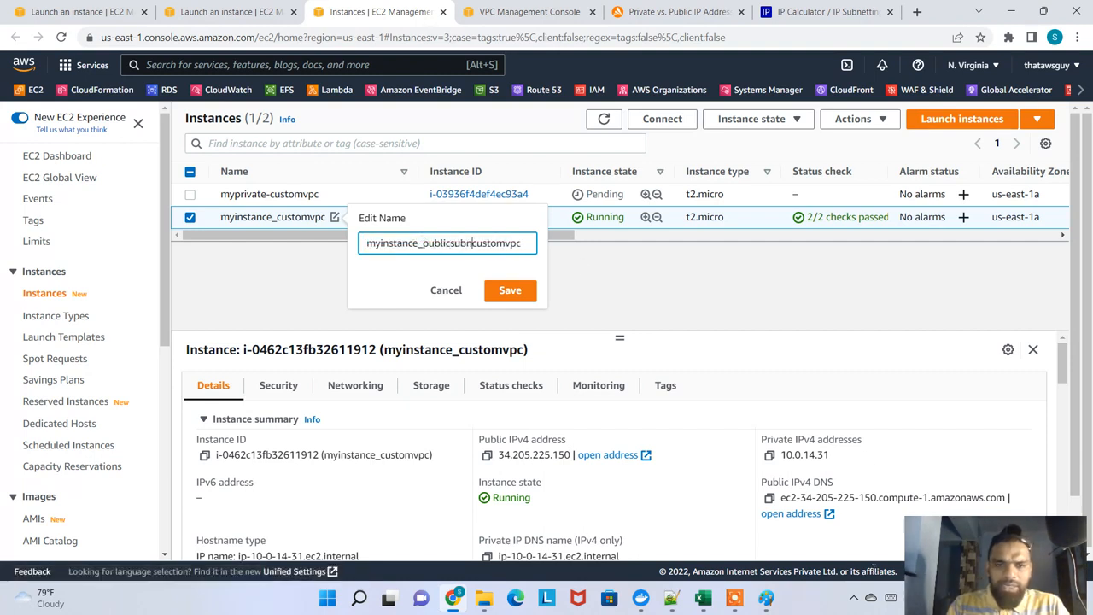
{"action": "key", "text": "Return"}
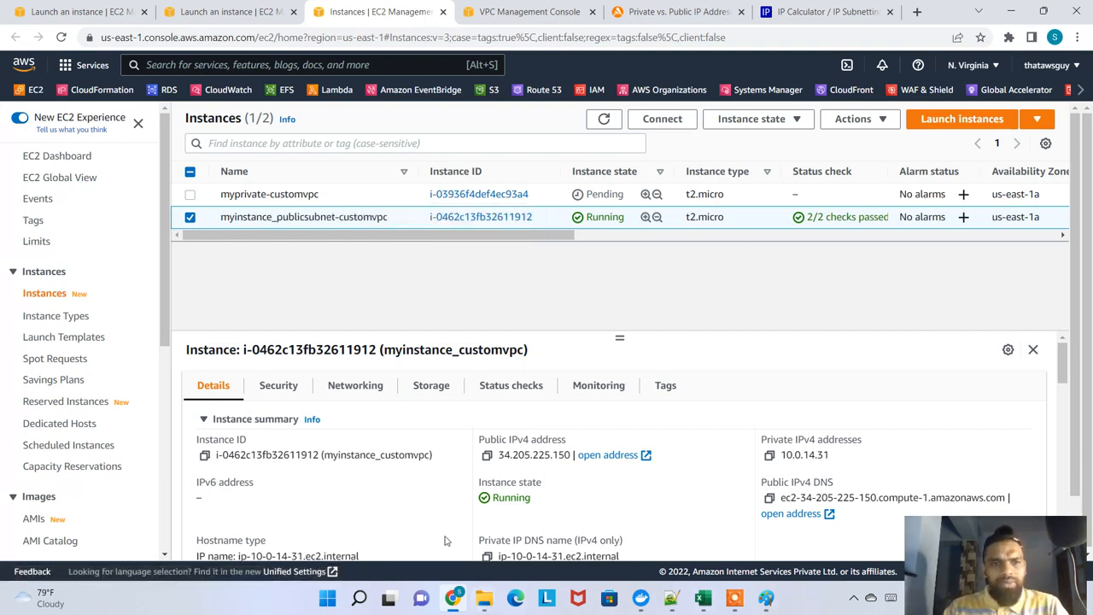
Rename the instance myprivate-customvpc as myinstance_privatesubnet-customvpc
{"action": "left_click", "coordinate": [327, 194]}
{"action": "triple_click", "coordinate": [390, 220]}
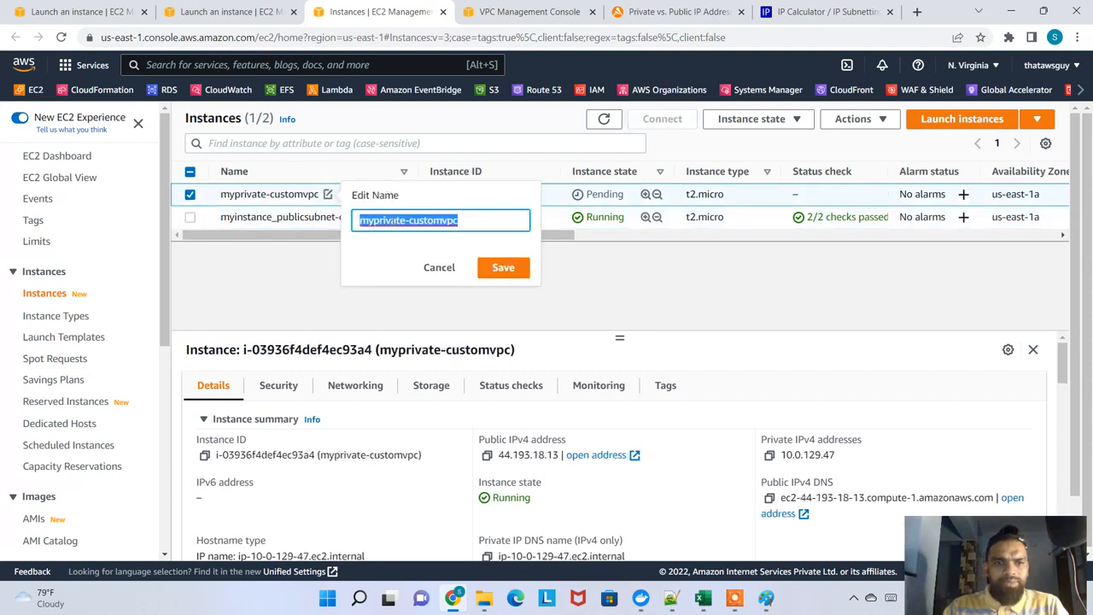
{"action": "type", "text": "myinstance_"}
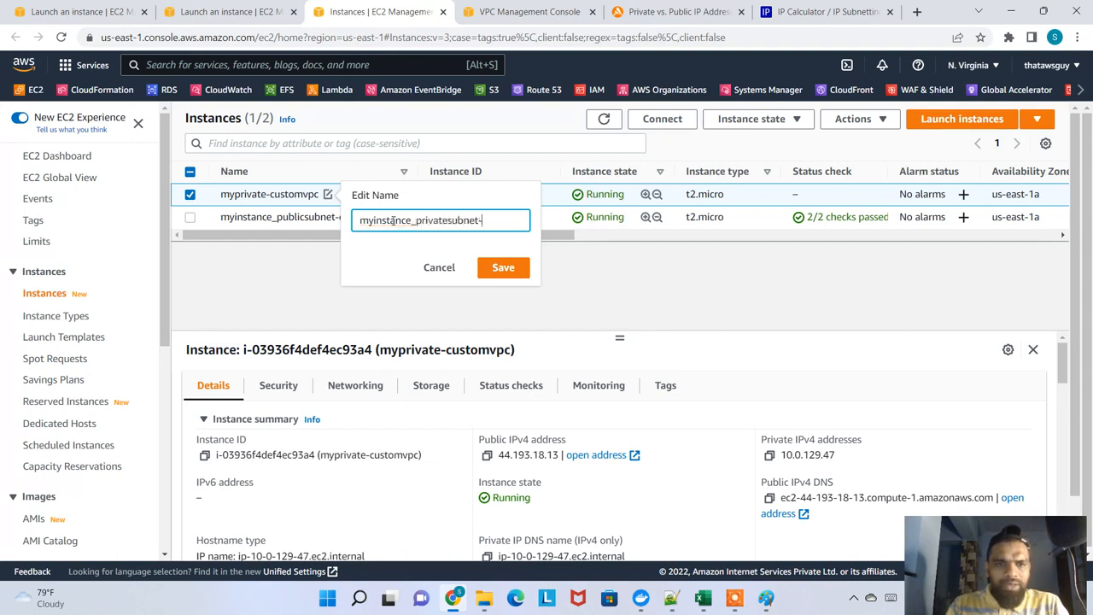
{"action": "type", "text": "vpc"}
{"action": "key", "text": "Return"}
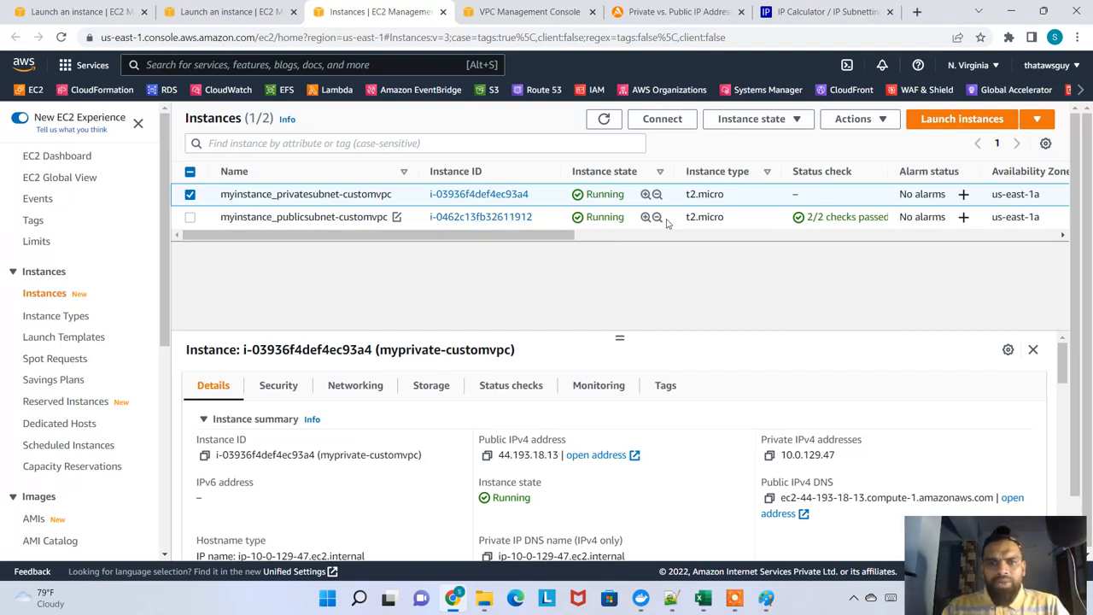
Open the private-subnet instance's summary and follow its subnet link to the details of vpc-more-subnet-private1-us-east-1a
{"action": "left_click_drag", "start_coordinate": [725, 218], "coordinate": [275, 219]}
{"action": "scroll", "coordinate": [572, 440], "scroll_direction": "down", "scroll_amount": 1}
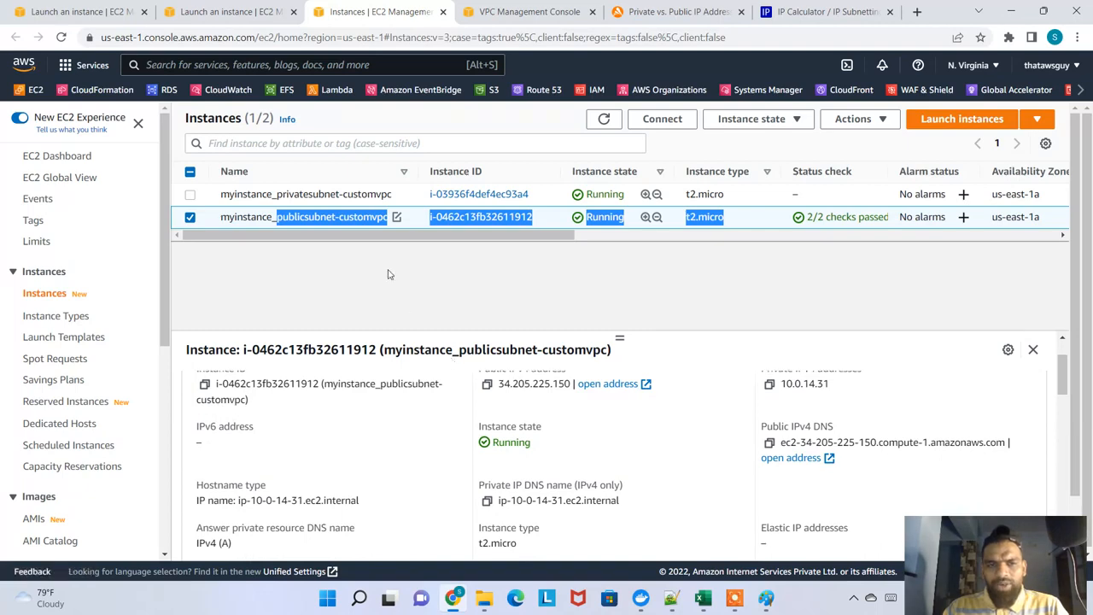
{"action": "left_click", "coordinate": [342, 195]}
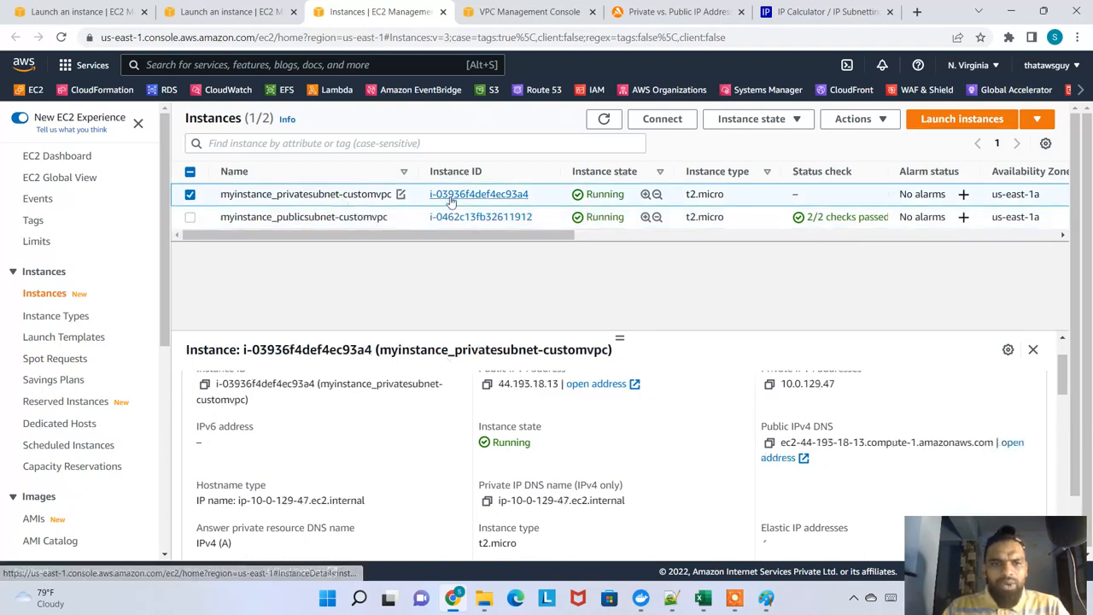
{"action": "left_click", "coordinate": [480, 195]}
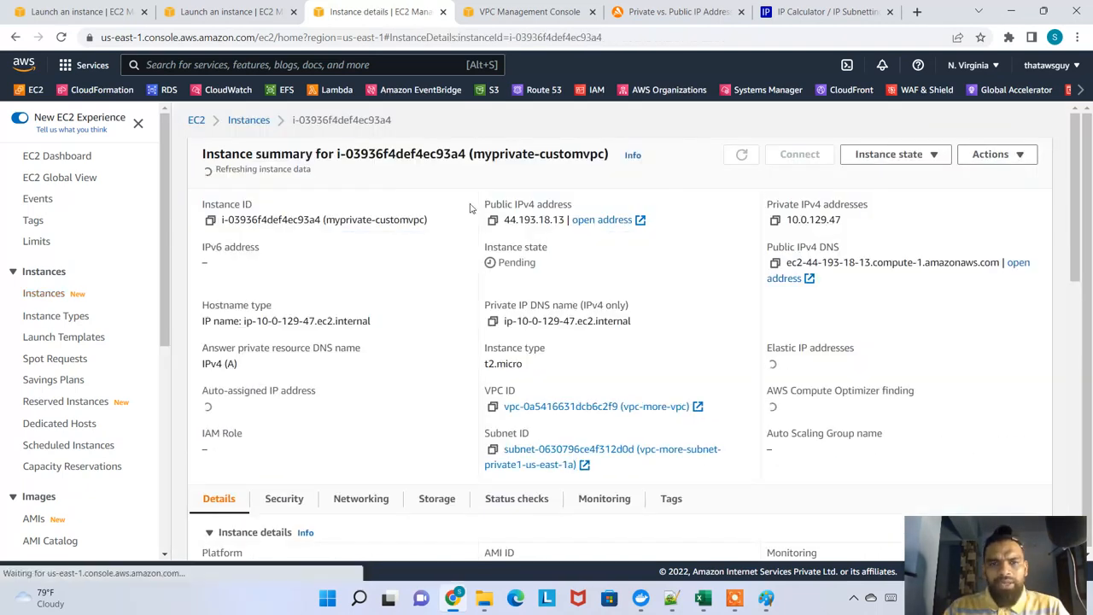
{"action": "scroll", "coordinate": [411, 318], "scroll_direction": "down", "scroll_amount": 2}
{"action": "scroll", "coordinate": [419, 325], "scroll_direction": "down", "scroll_amount": 2}
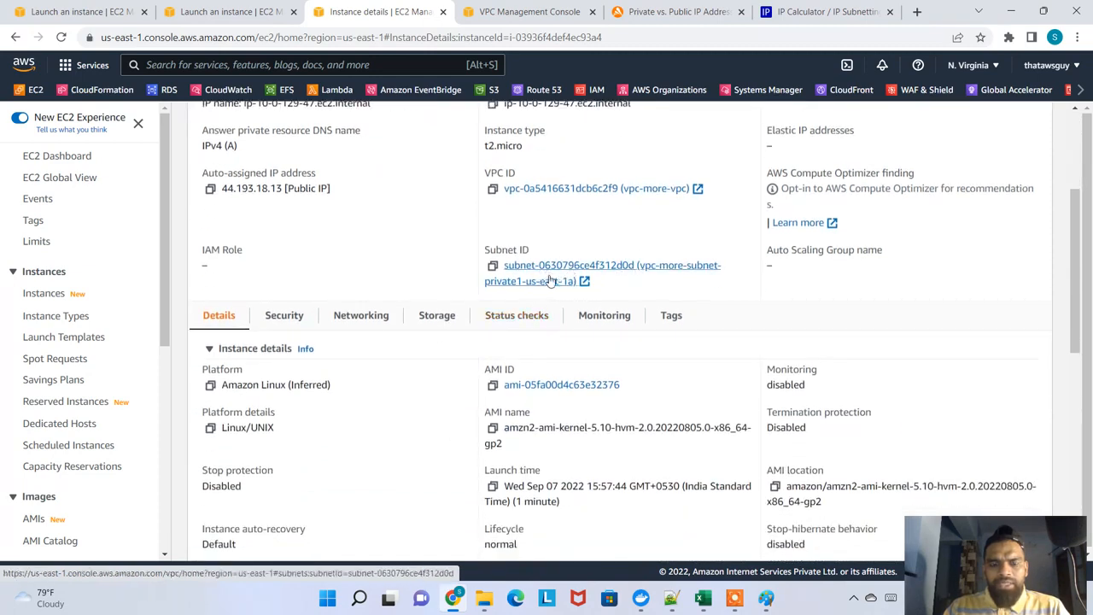
{"action": "left_click", "coordinate": [540, 288]}
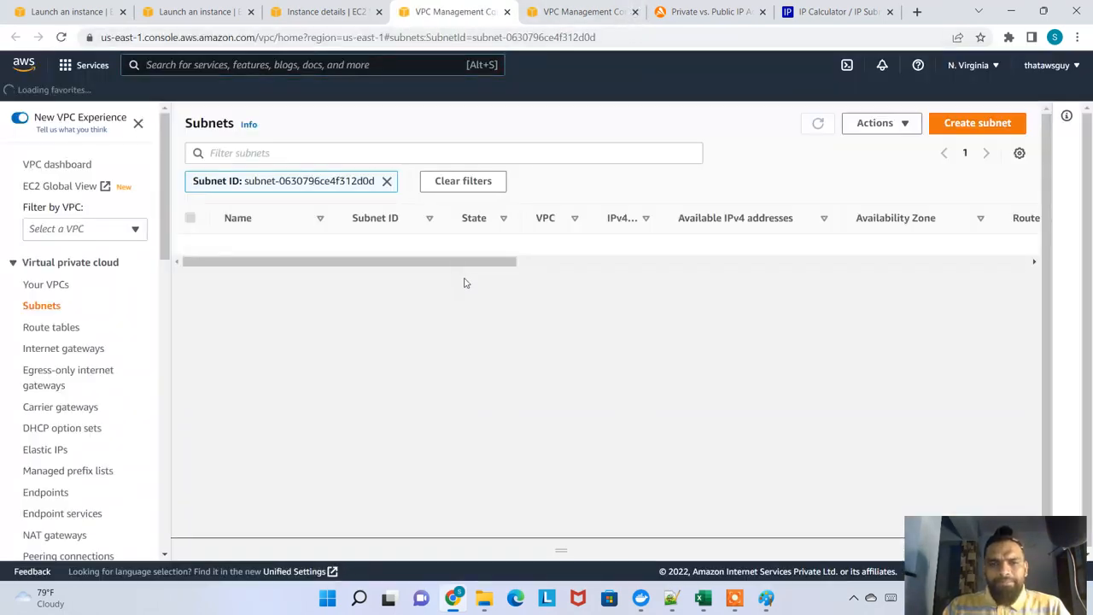
{"action": "left_click", "coordinate": [384, 246]}
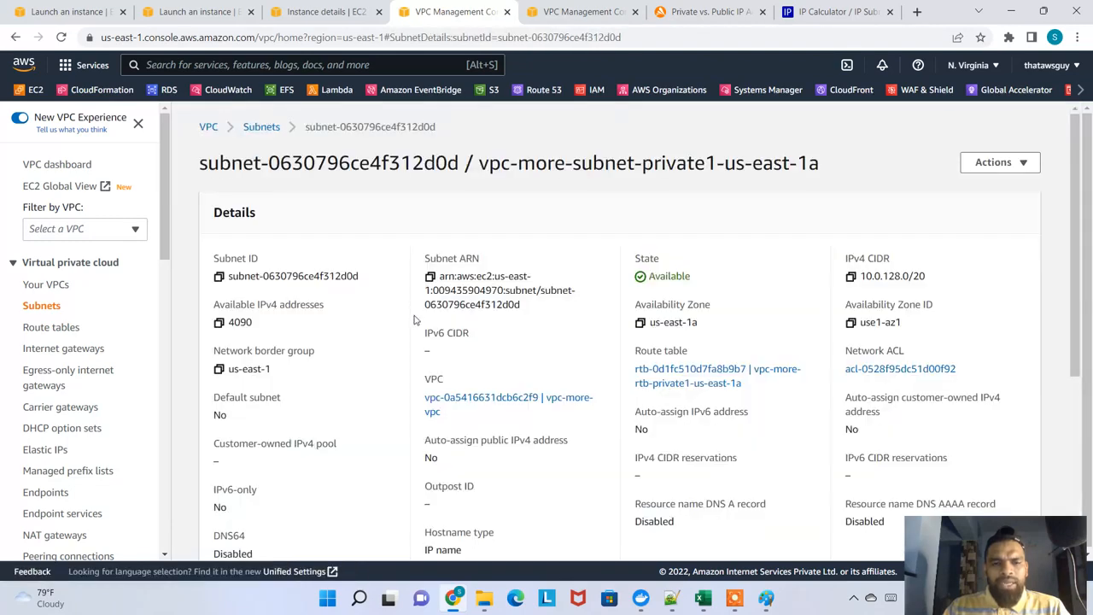
Examine the routes in the private subnet's route table, checking each destination and target
{"action": "scroll", "coordinate": [414, 320], "scroll_direction": "down", "scroll_amount": 4}
{"action": "left_click", "coordinate": [316, 356]}
{"action": "scroll", "coordinate": [388, 414], "scroll_direction": "down", "scroll_amount": 1}
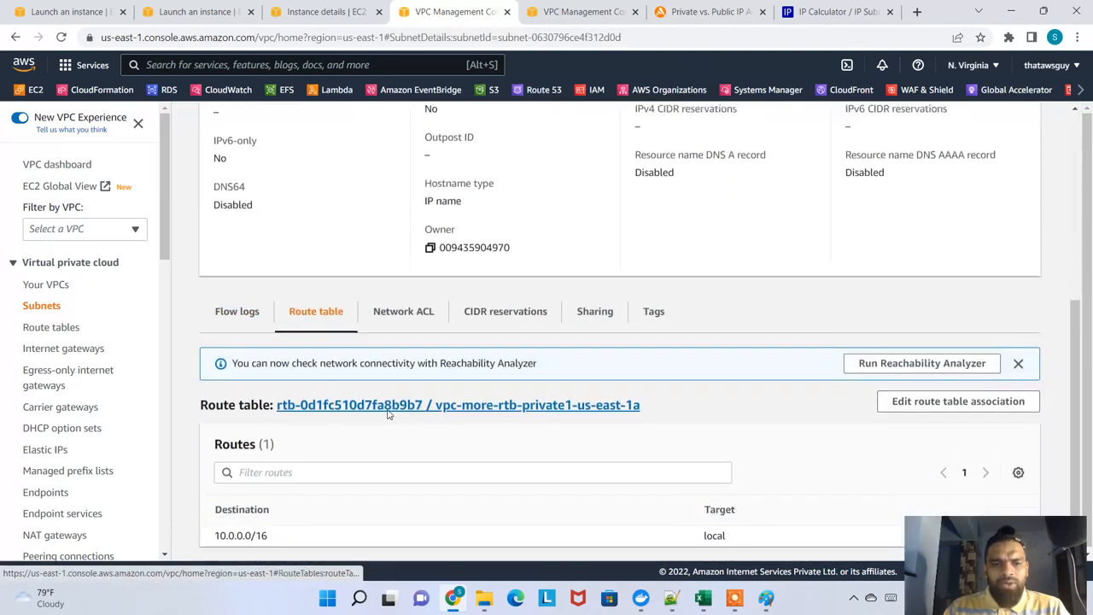
{"action": "scroll", "coordinate": [388, 414], "scroll_direction": "down", "scroll_amount": 1}
{"action": "left_click_drag", "start_coordinate": [747, 529], "coordinate": [344, 517]}
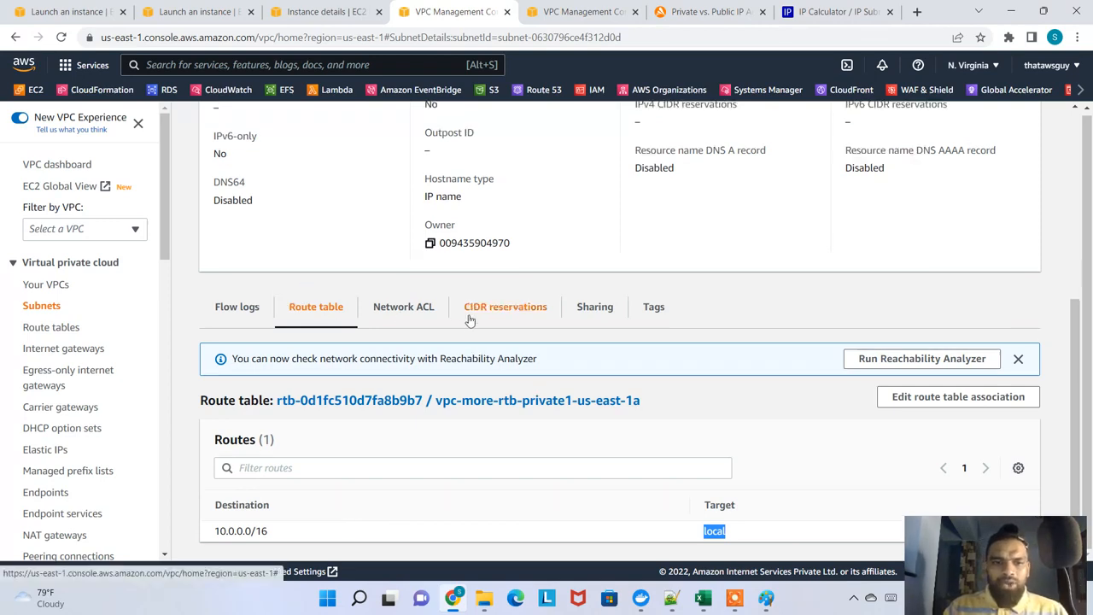
{"action": "scroll", "coordinate": [504, 342], "scroll_direction": "up", "scroll_amount": 4}
{"action": "scroll", "coordinate": [530, 392], "scroll_direction": "up", "scroll_amount": 1}
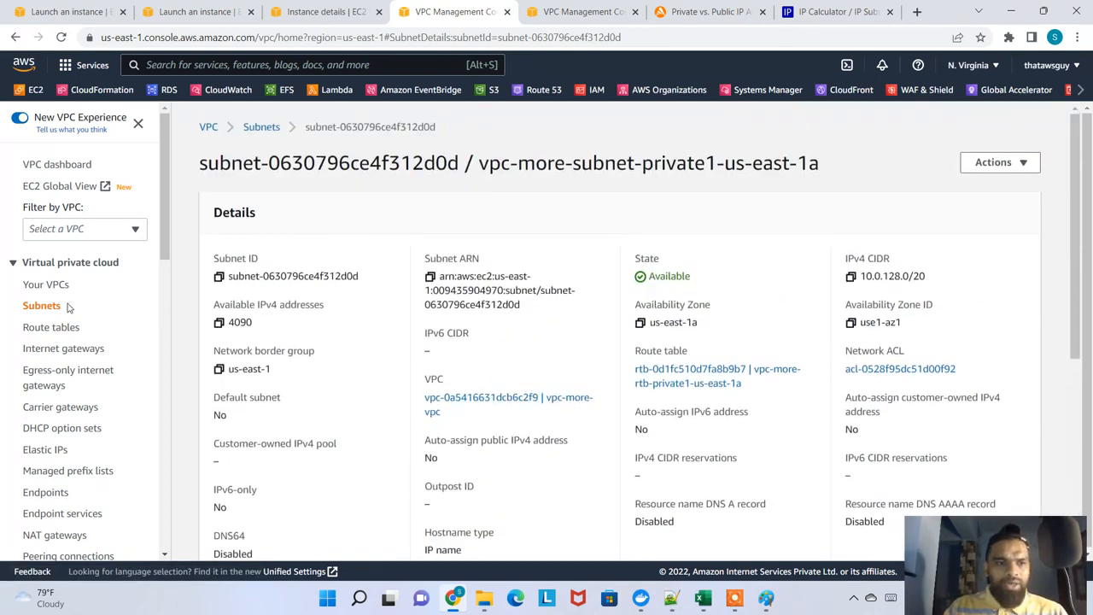
Try to connect to myinstance_privatesubnet-customvpc through EC2 Instance Connect as ec2-user, and close the connection session
{"action": "left_click", "coordinate": [49, 284]}
{"action": "left_click", "coordinate": [295, 12]}
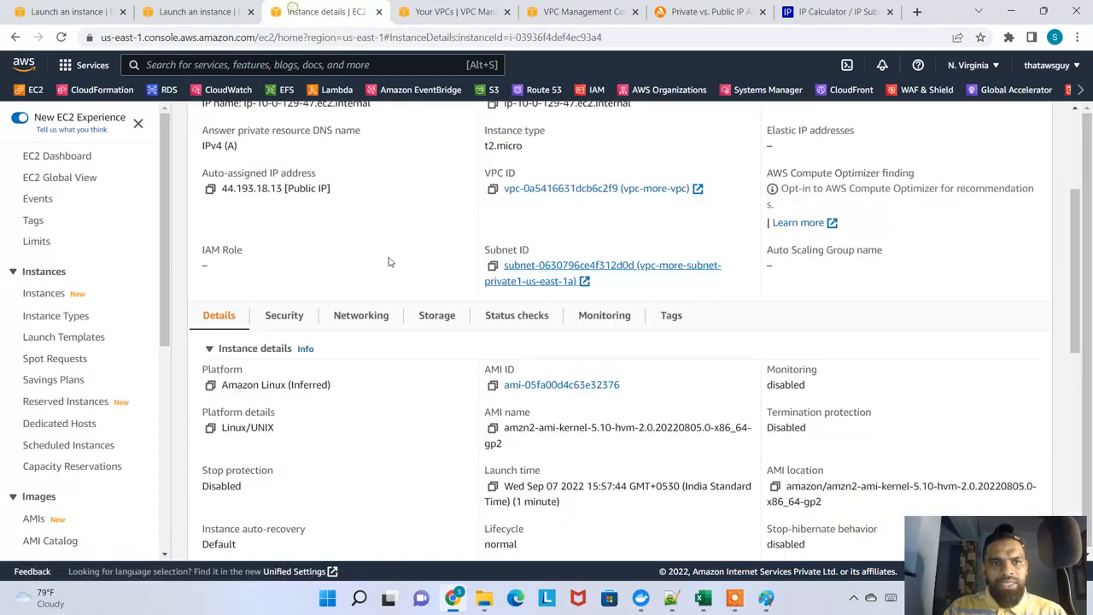
{"action": "scroll", "coordinate": [391, 251], "scroll_direction": "up", "scroll_amount": 3}
{"action": "left_click", "coordinate": [250, 120]}
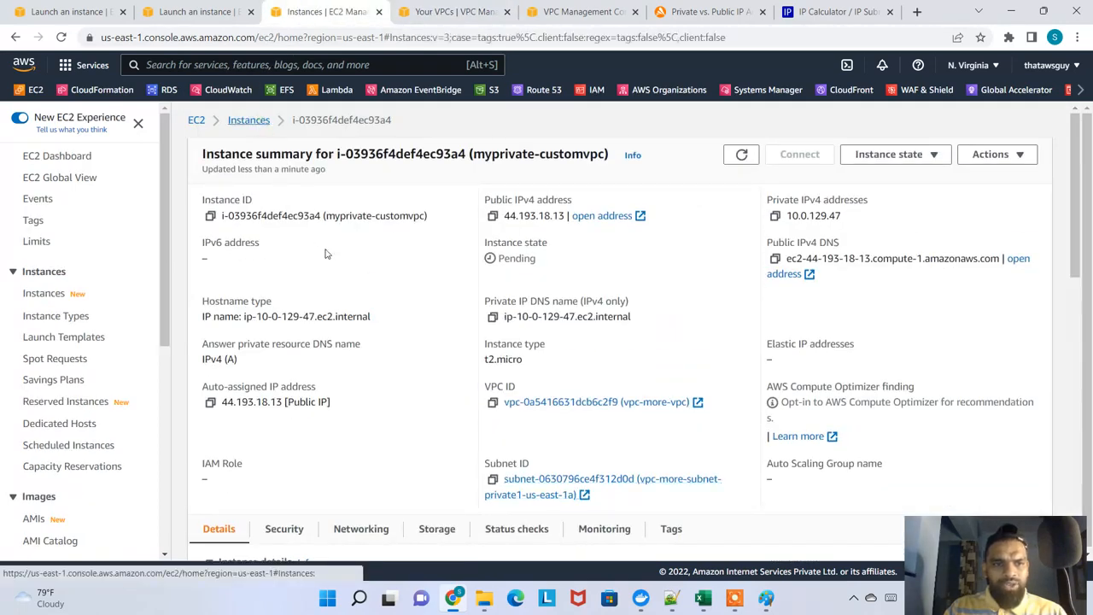
{"action": "left_click", "coordinate": [333, 195]}
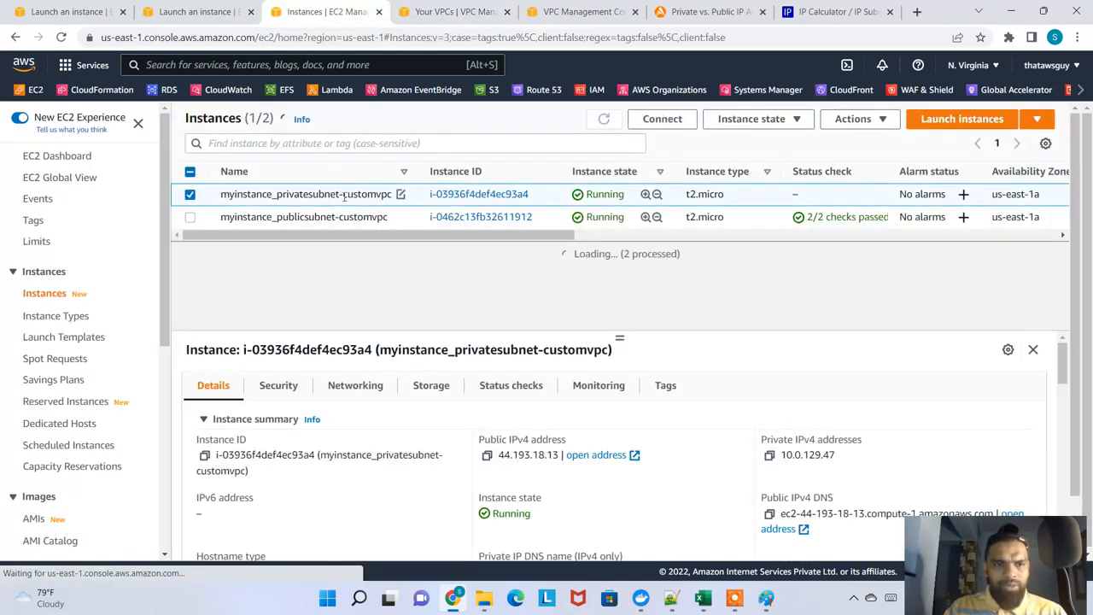
{"action": "left_click", "coordinate": [663, 119]}
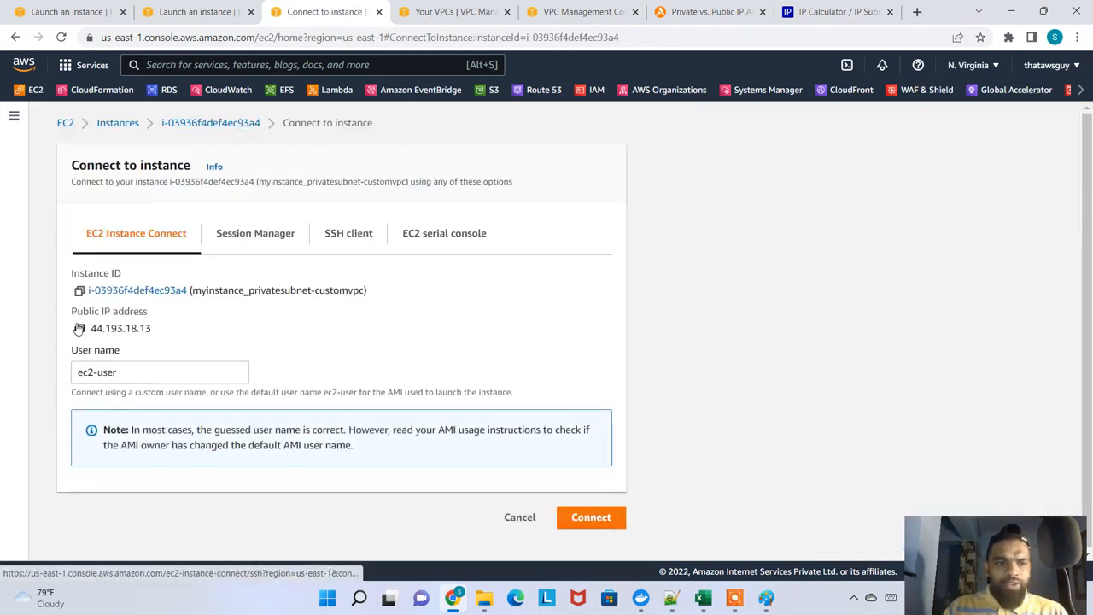
{"action": "left_click_drag", "start_coordinate": [102, 315], "coordinate": [170, 321]}
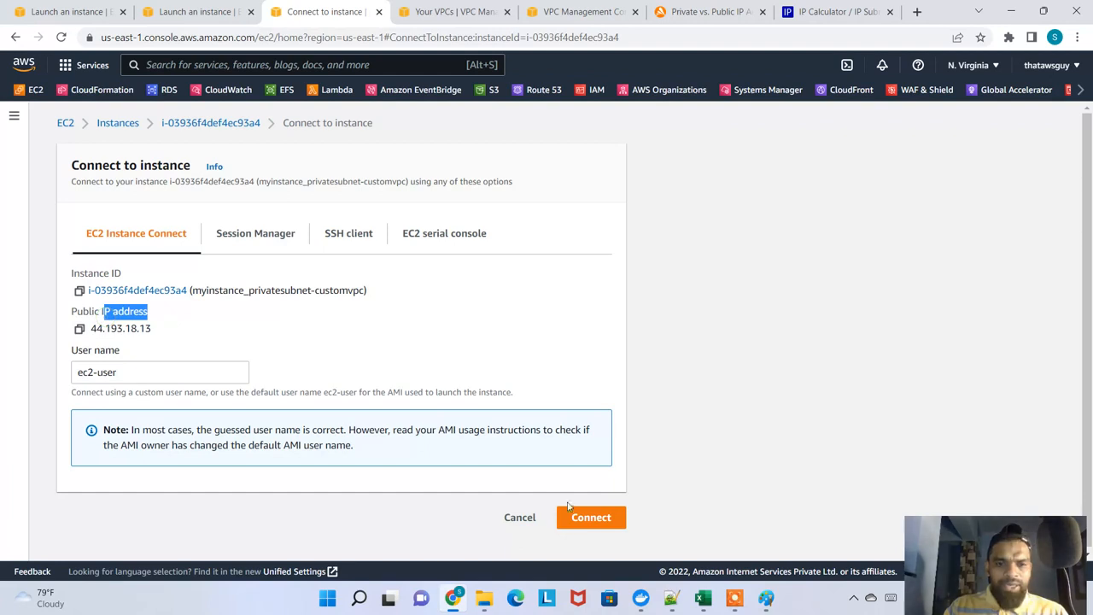
{"action": "left_click", "coordinate": [590, 518]}
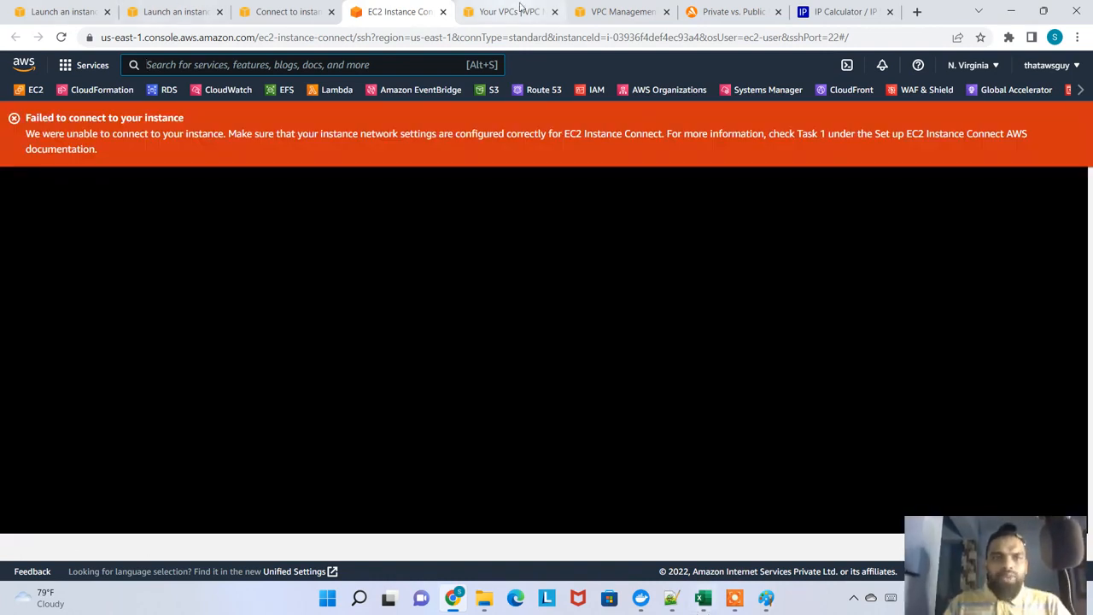
{"action": "left_click", "coordinate": [442, 11]}
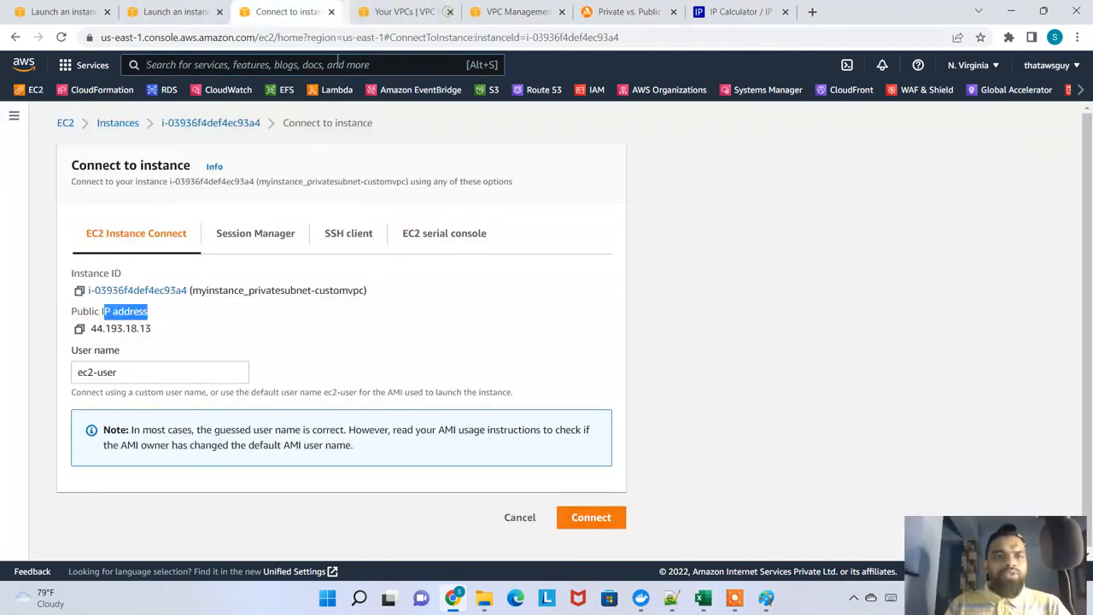
Close the private instance and VPC pages, reopen the instances list from the launch page, collapse its details pane and refresh it
{"action": "left_click", "coordinate": [243, 122]}
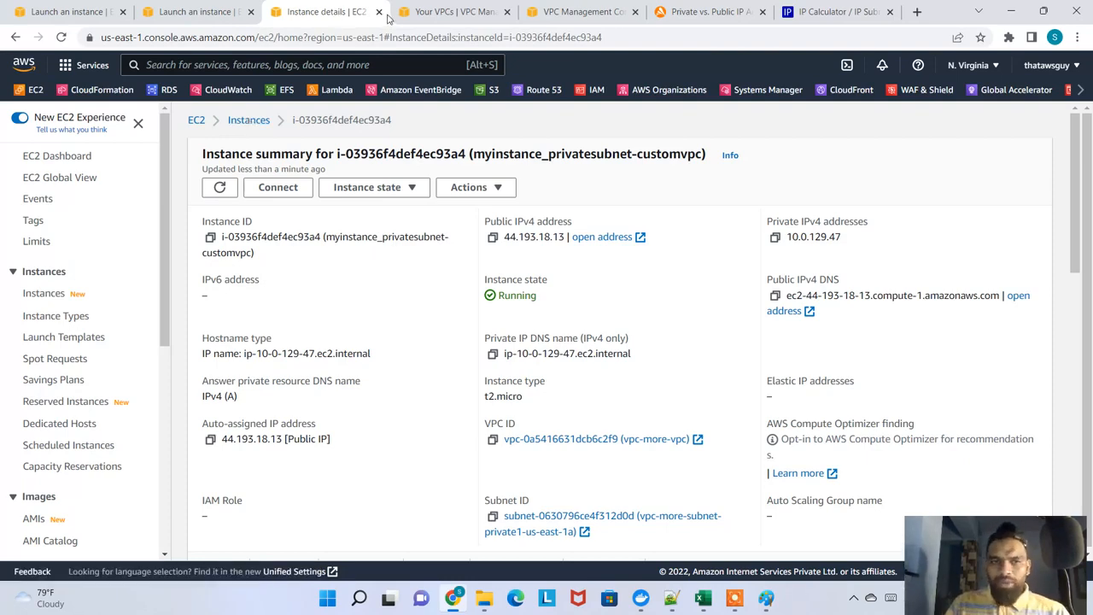
{"action": "left_click", "coordinate": [379, 11]}
{"action": "left_click", "coordinate": [379, 11]}
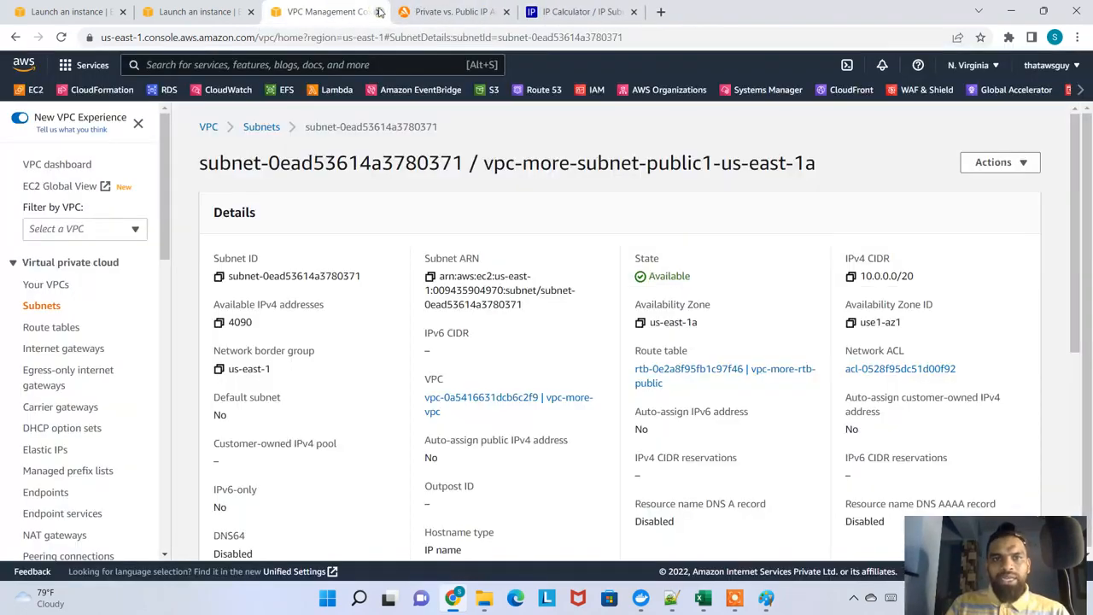
{"action": "left_click", "coordinate": [379, 11]}
{"action": "left_click", "coordinate": [233, 12]}
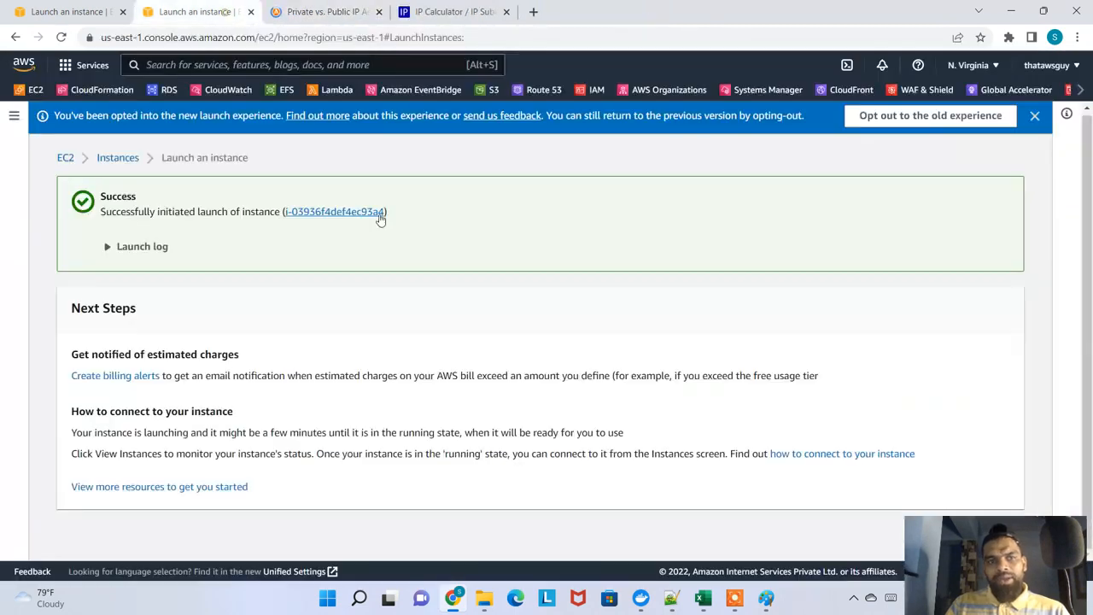
{"action": "left_click", "coordinate": [117, 158]}
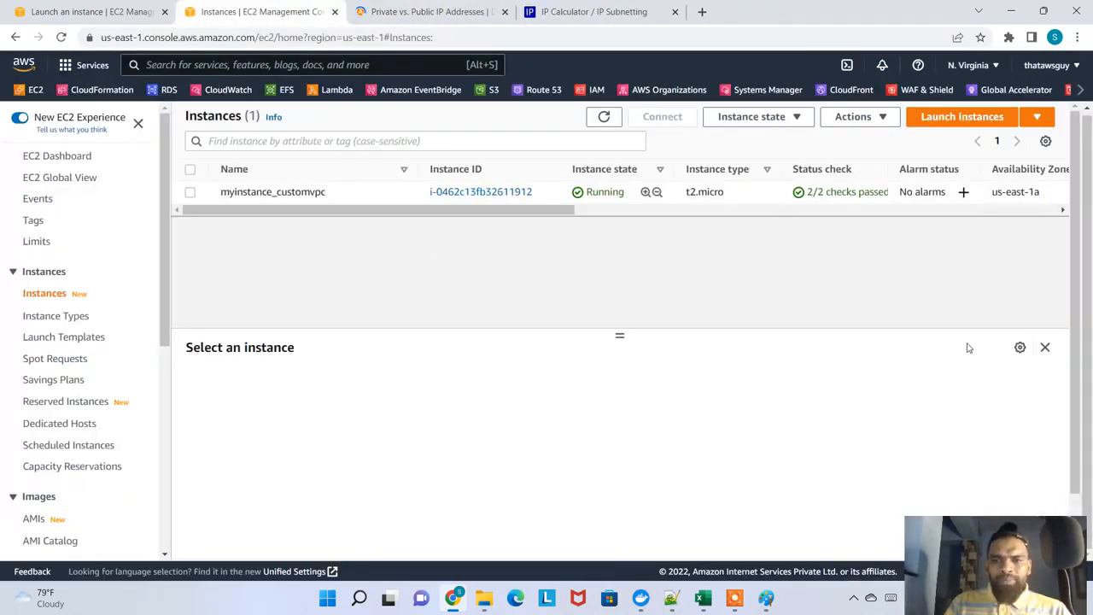
{"action": "left_click", "coordinate": [1044, 347]}
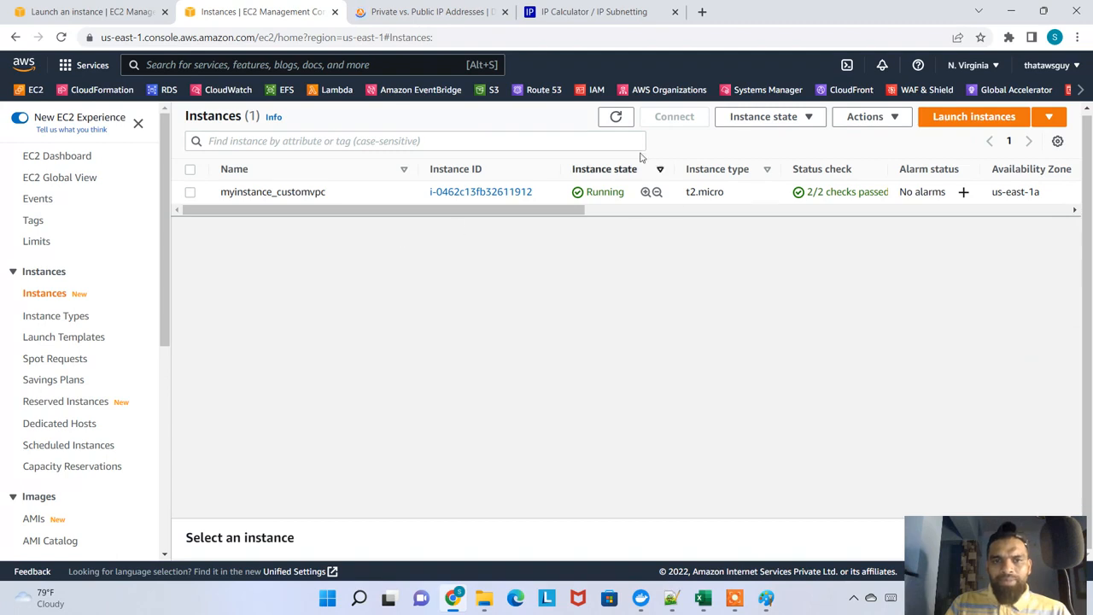
{"action": "left_click", "coordinate": [618, 118]}
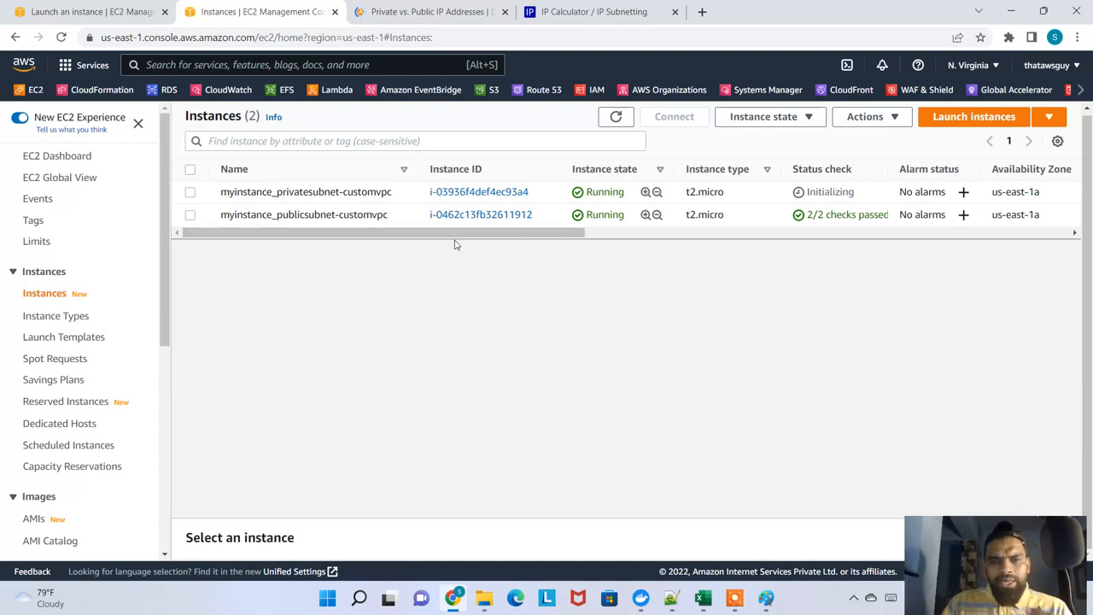
Compare the public-subnet and private-subnet instances in the list, ending with myinstance_privatesubnet-customvpc selected
{"action": "left_click_drag", "start_coordinate": [326, 215], "coordinate": [388, 220]}
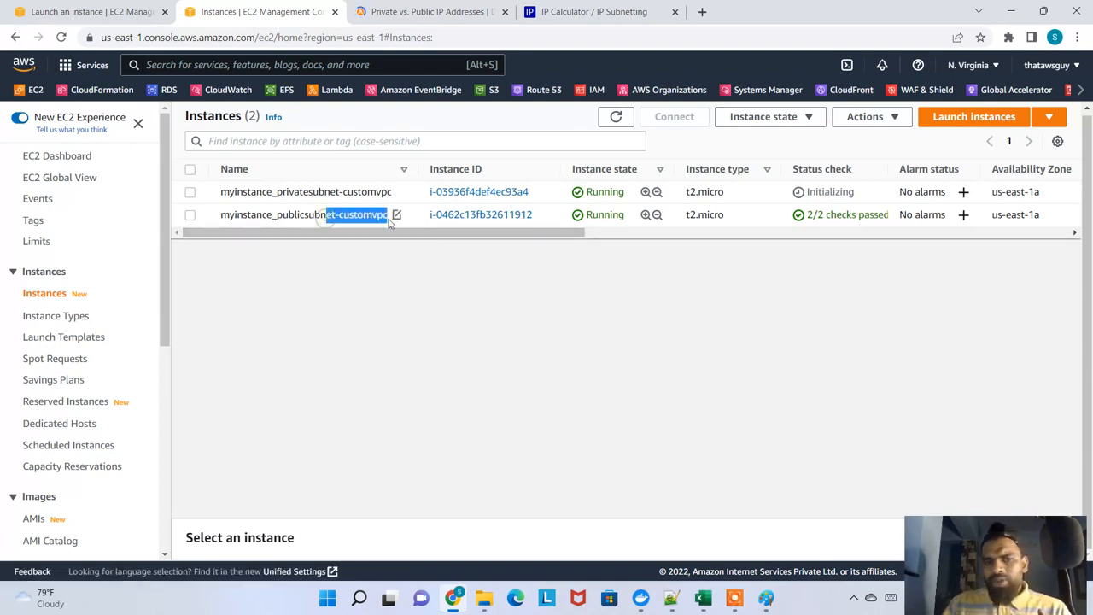
{"action": "left_click", "coordinate": [391, 221]}
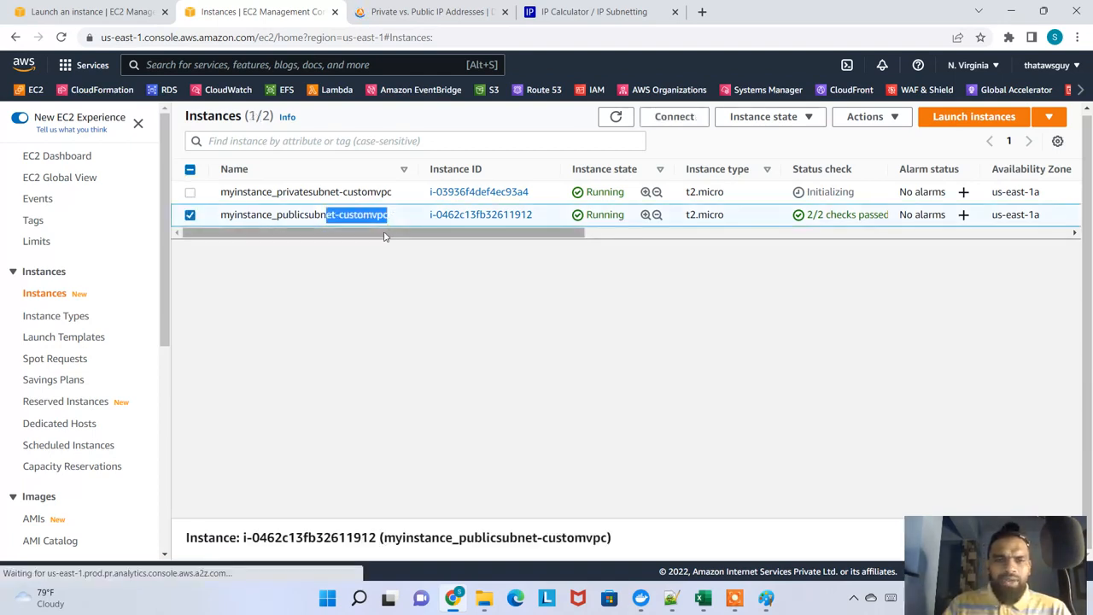
{"action": "left_click", "coordinate": [243, 217]}
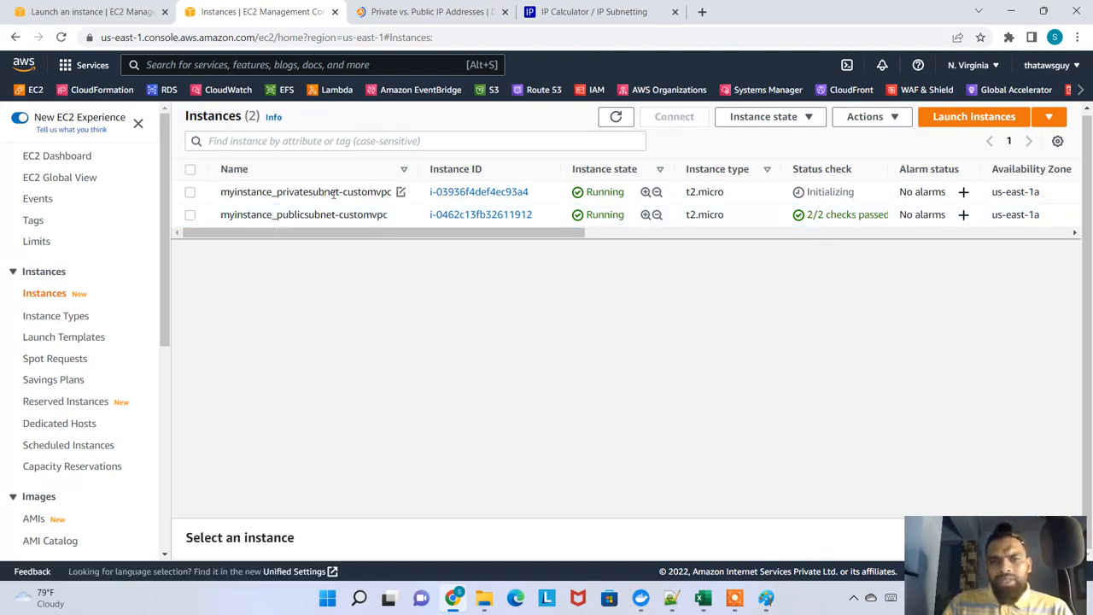
{"action": "left_click_drag", "start_coordinate": [333, 194], "coordinate": [390, 193]}
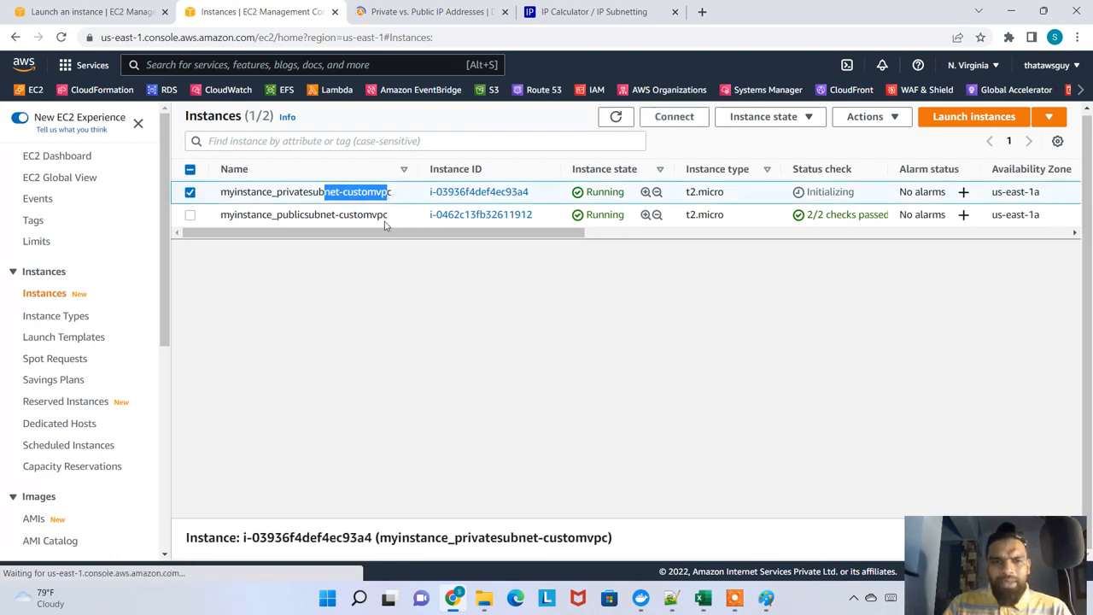
{"action": "left_click_drag", "start_coordinate": [276, 191], "coordinate": [398, 193]}
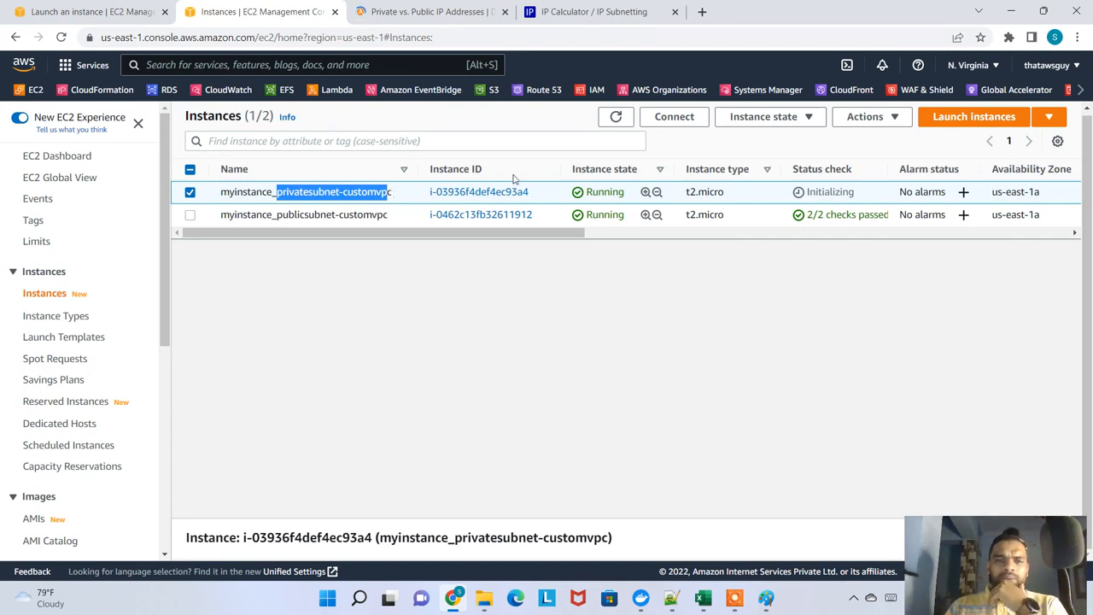
{"action": "left_click", "coordinate": [615, 119]}
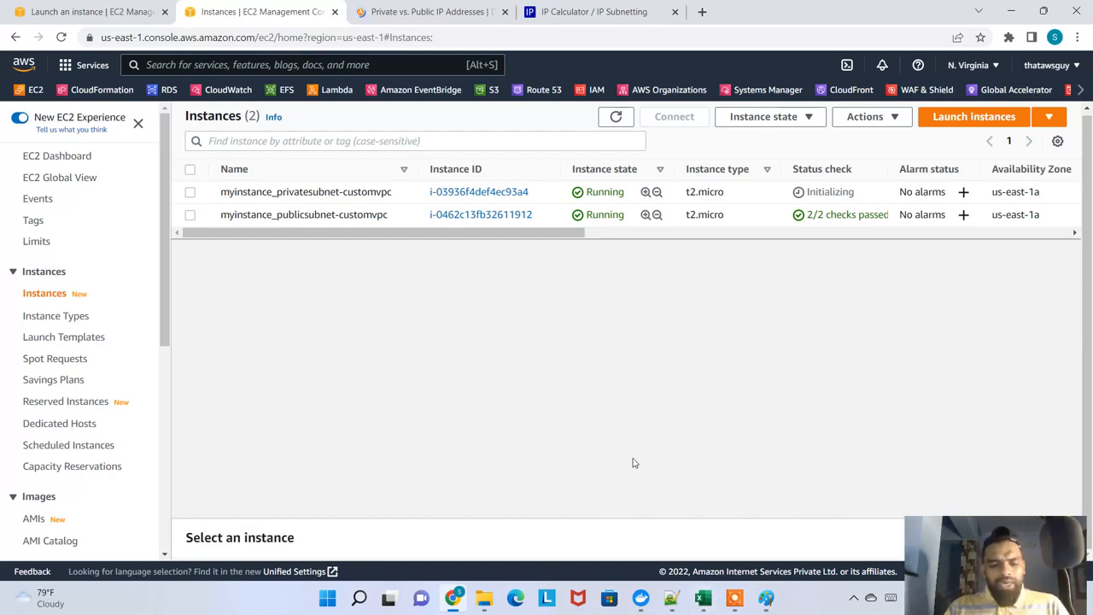
{"action": "key", "text": "super"}
{"action": "type", "text": "mspain"}
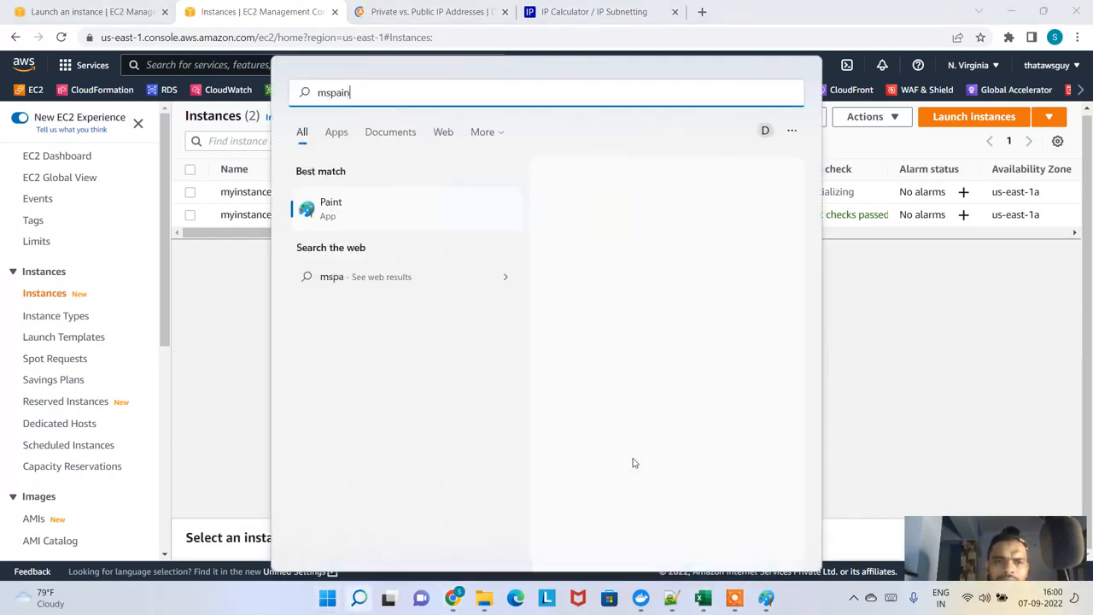
{"action": "key", "text": "Return"}
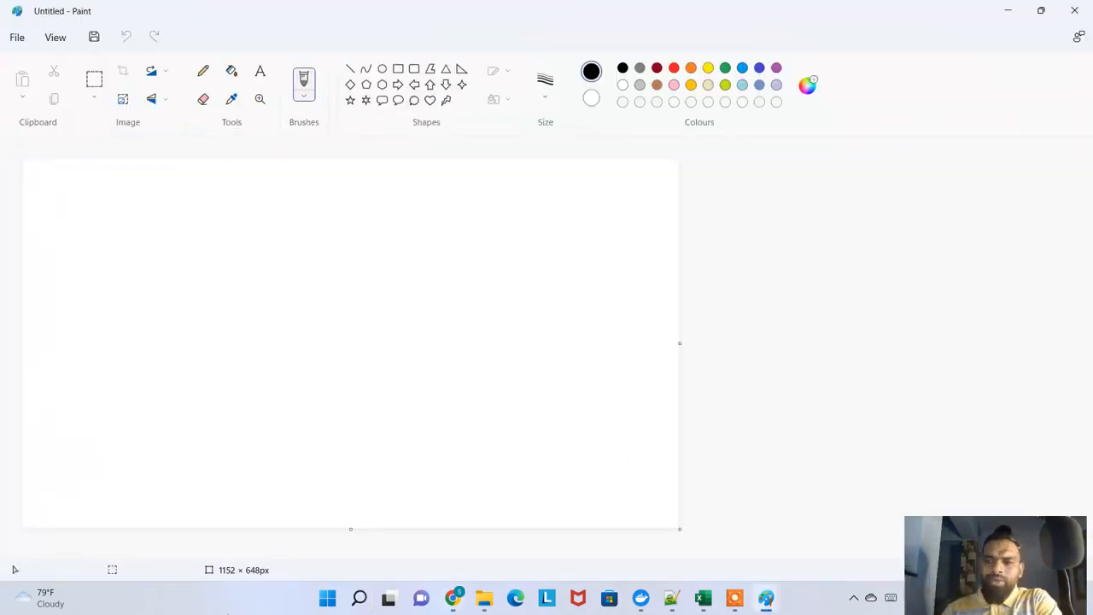
{"action": "mouse_move", "coordinate": [107, 612]}
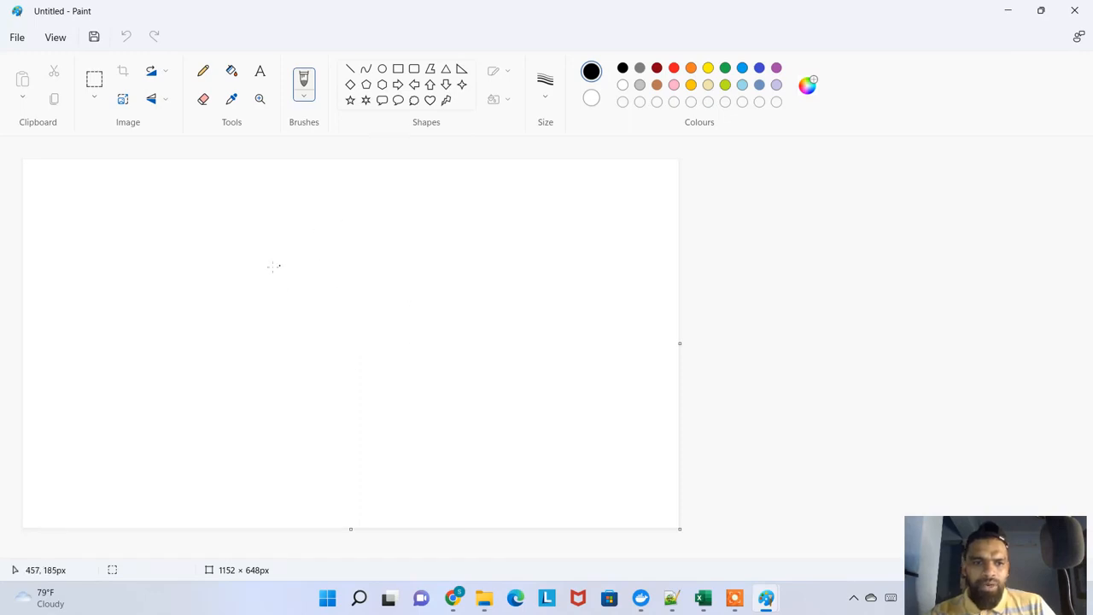
{"action": "left_click_drag", "start_coordinate": [179, 239], "coordinate": [218, 437]}
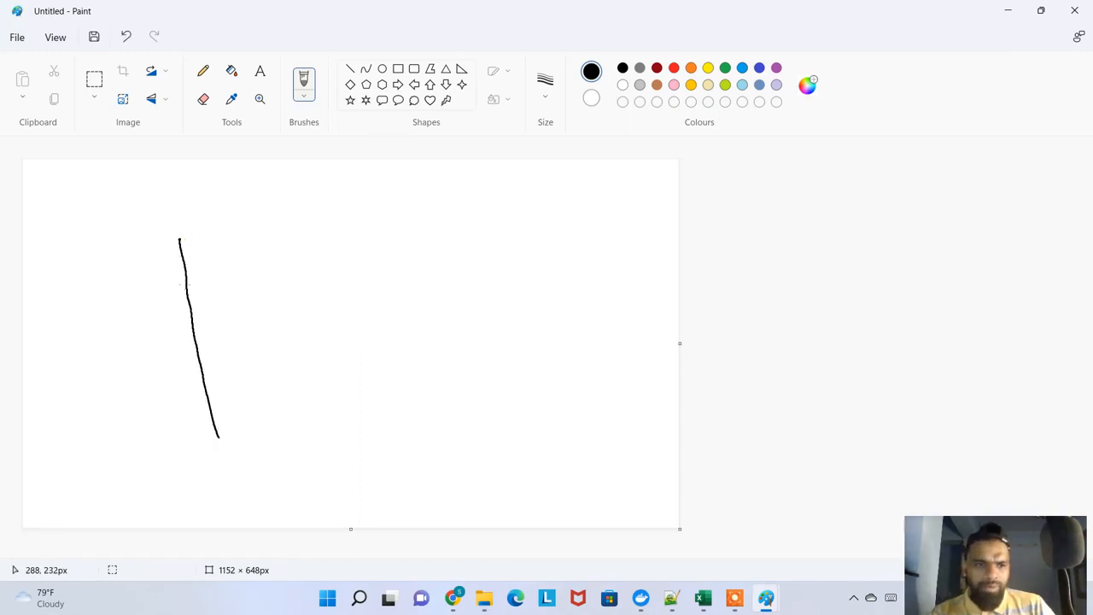
{"action": "left_click_drag", "start_coordinate": [181, 243], "coordinate": [698, 202]}
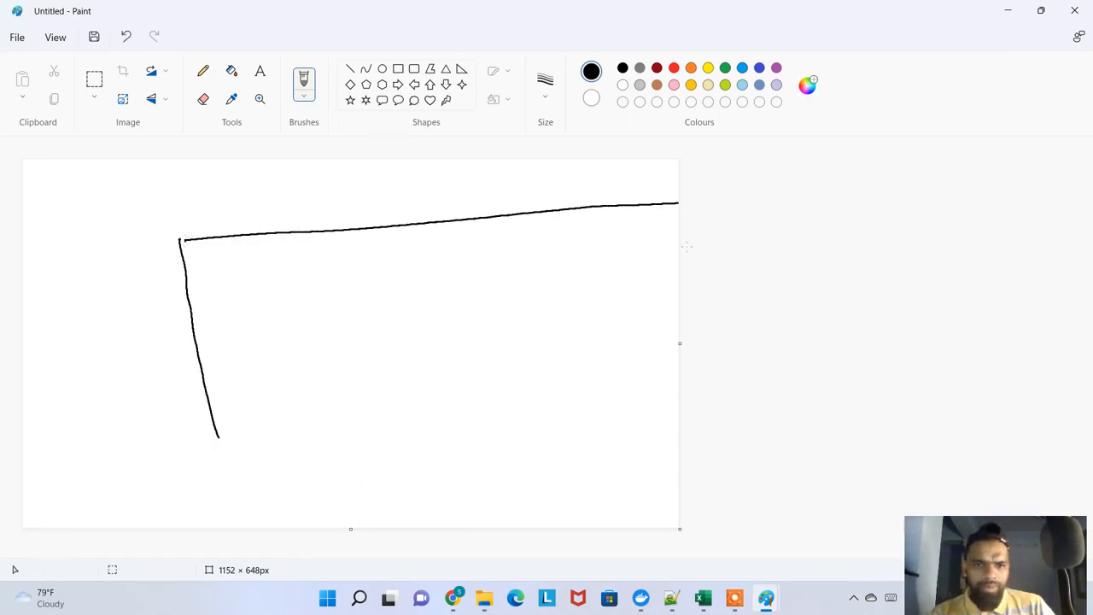
Open Microsoft Whiteboard and create a new whiteboard
{"action": "key", "text": "super"}
{"action": "type", "text": "whit"}
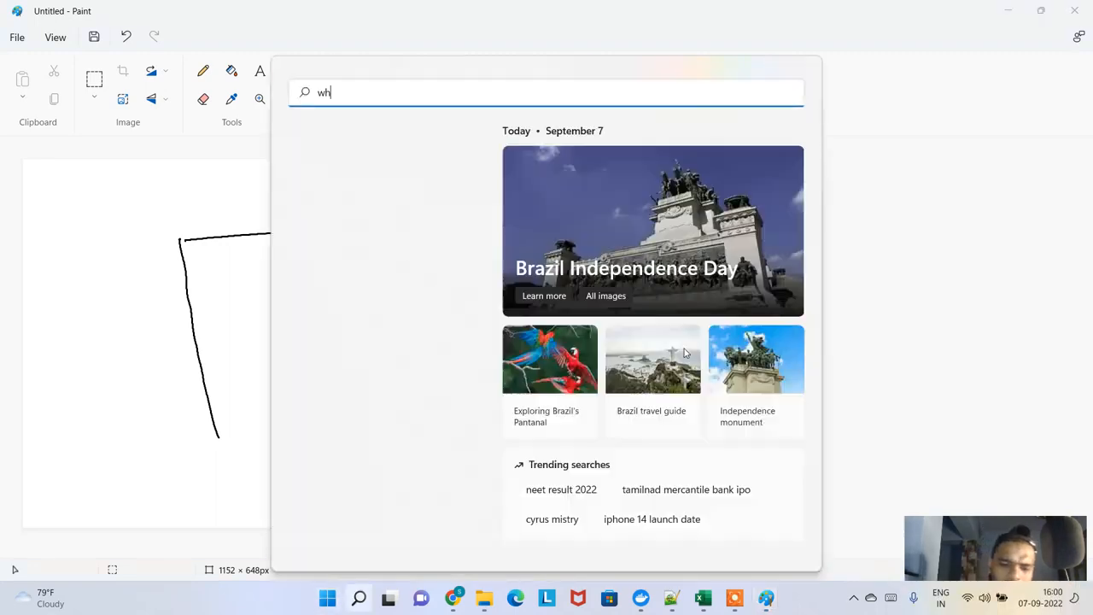
{"action": "type", "text": "e"}
{"action": "key", "text": "Escape"}
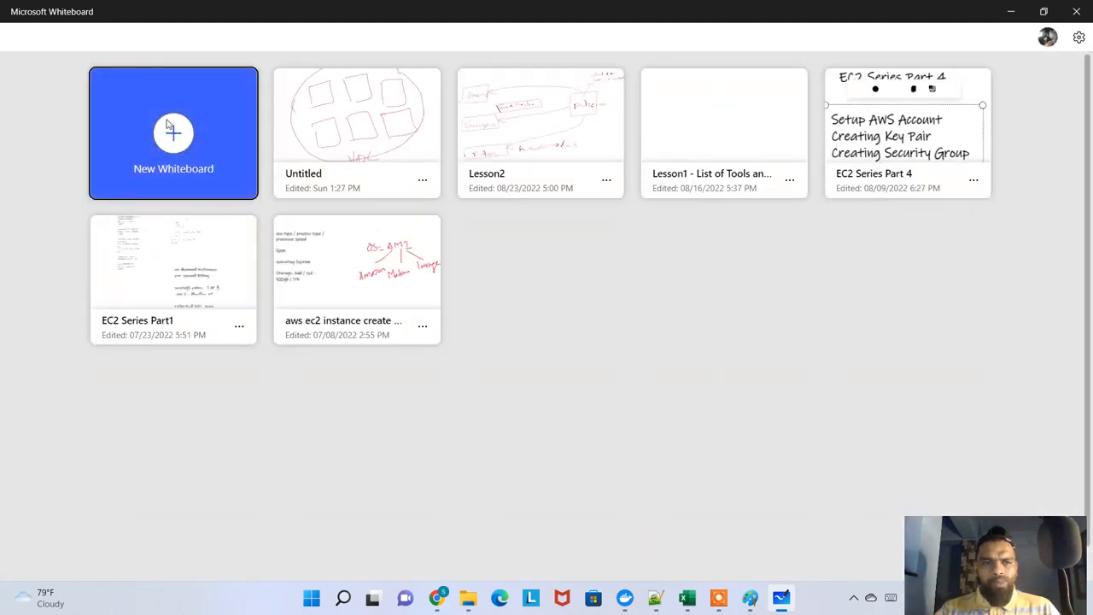
{"action": "left_click", "coordinate": [171, 128]}
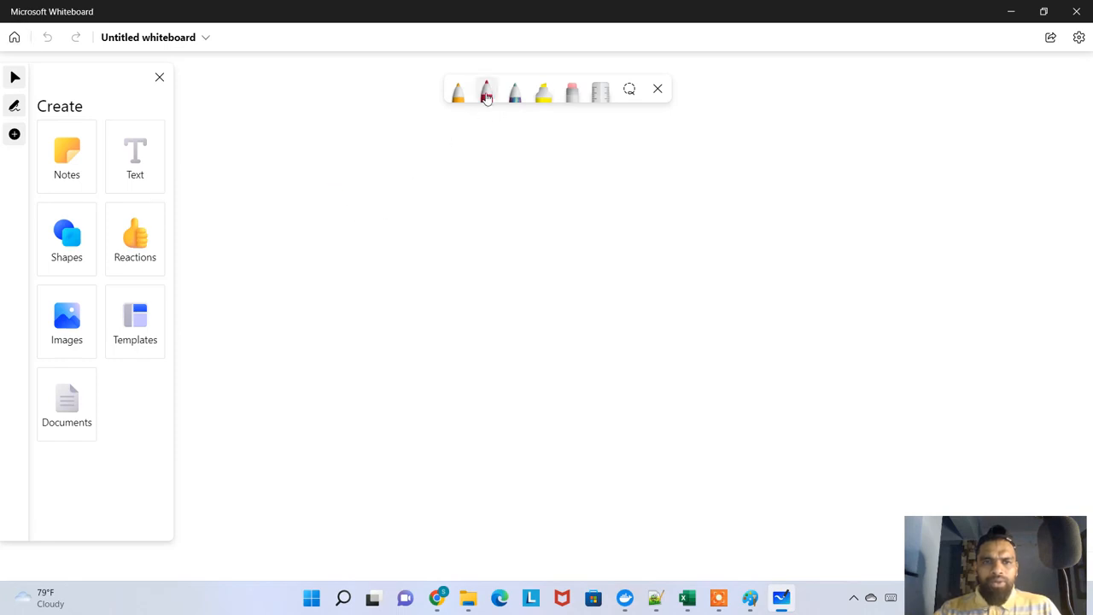
Draw a large rectangle with the dark red pen across the whiteboard and handwrite "vpc" above its upper edge
{"action": "left_click", "coordinate": [485, 94]}
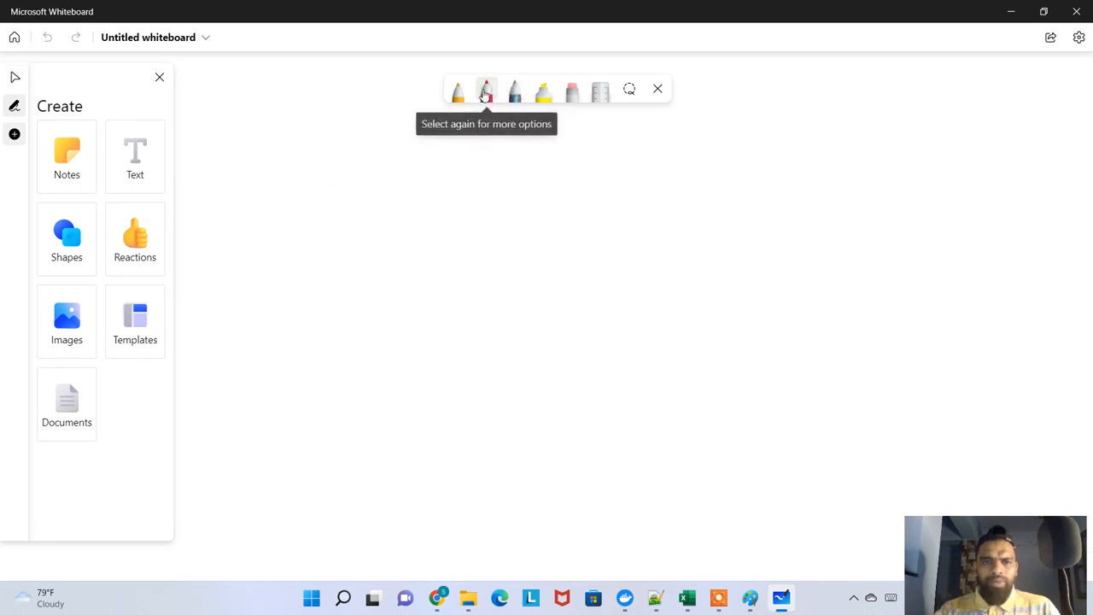
{"action": "left_click_drag", "start_coordinate": [292, 197], "coordinate": [283, 277]}
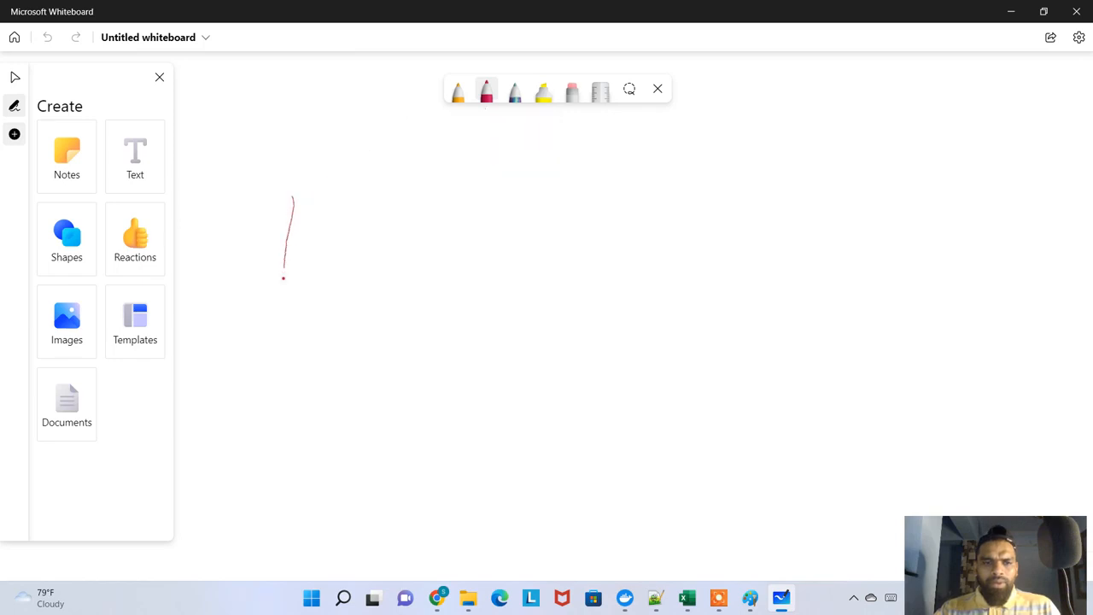
{"action": "mouse_move", "coordinate": [293, 197]}
{"action": "left_mouse_down"}
{"action": "mouse_move", "coordinate": [860, 169]}
{"action": "mouse_move", "coordinate": [897, 424]}
{"action": "mouse_move", "coordinate": [666, 486]}
{"action": "mouse_move", "coordinate": [270, 502]}
{"action": "left_mouse_up"}
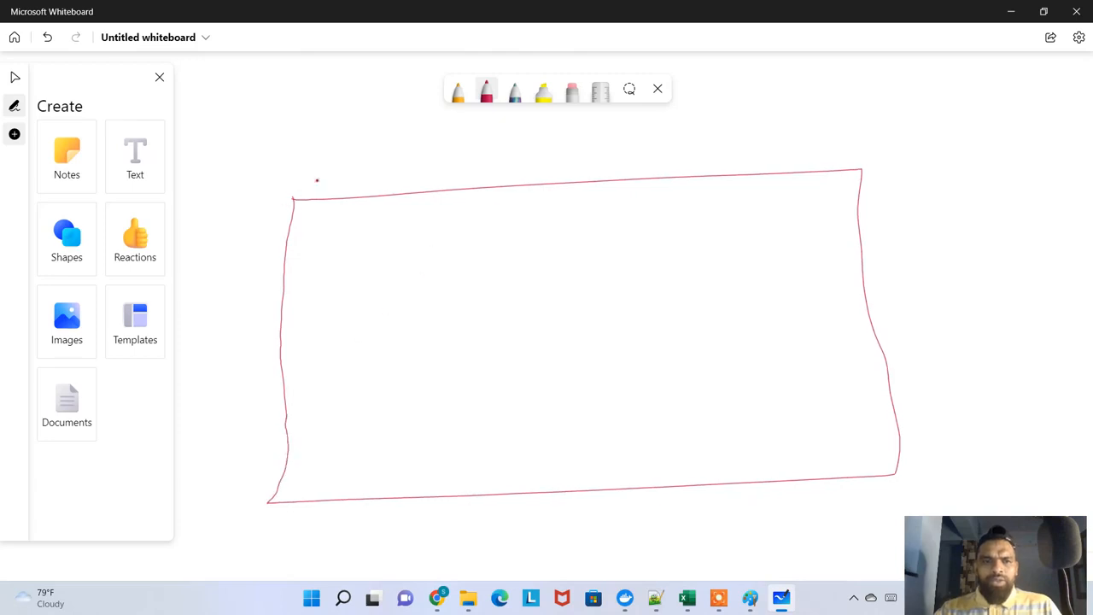
{"action": "left_click_drag", "start_coordinate": [357, 171], "coordinate": [352, 204]}
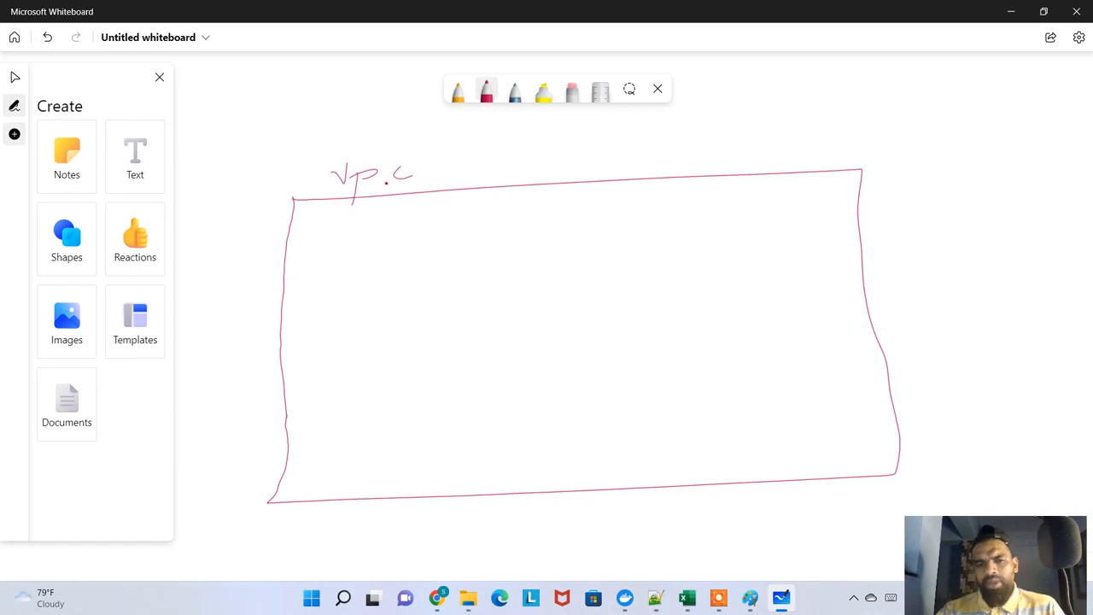
Switch back to the AWS console in Chrome, open the VPC service's subnets list and dismiss the welcome message
{"action": "key", "text": "alt+Tab"}
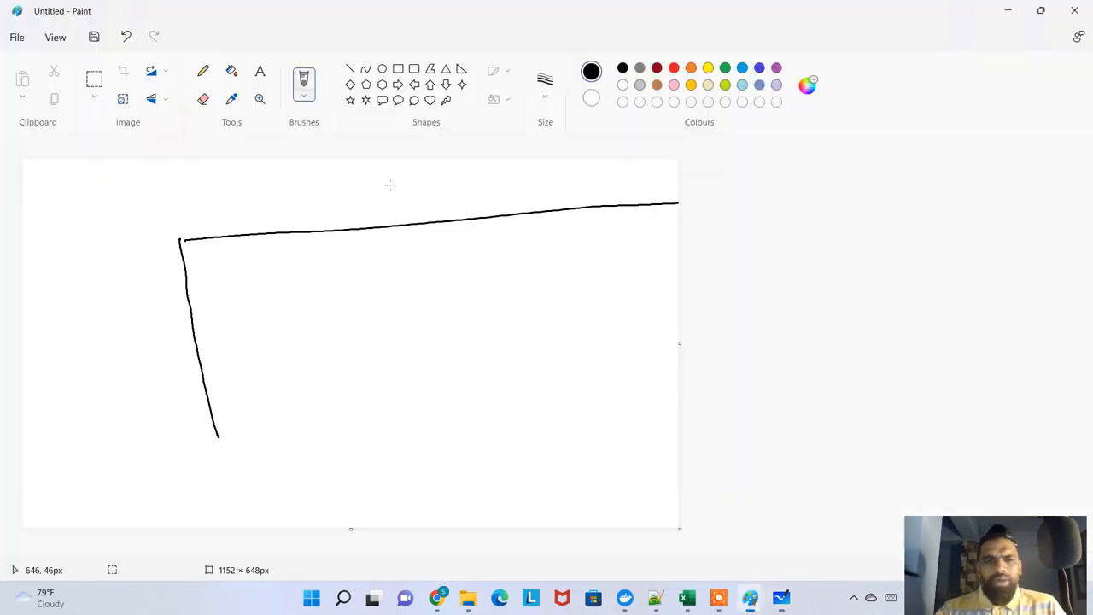
{"action": "key", "text": "alt+Tab"}
{"action": "key", "text": "alt+Tab"}
{"action": "key", "text": "alt+Tab"}
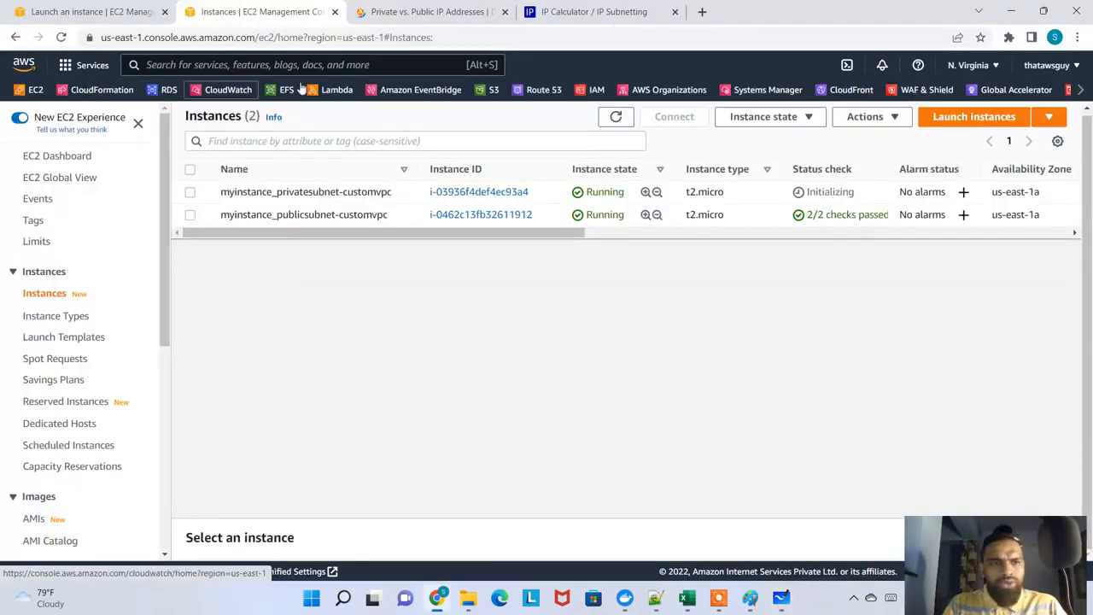
{"action": "left_click", "coordinate": [1080, 89]}
{"action": "left_click", "coordinate": [1077, 92]}
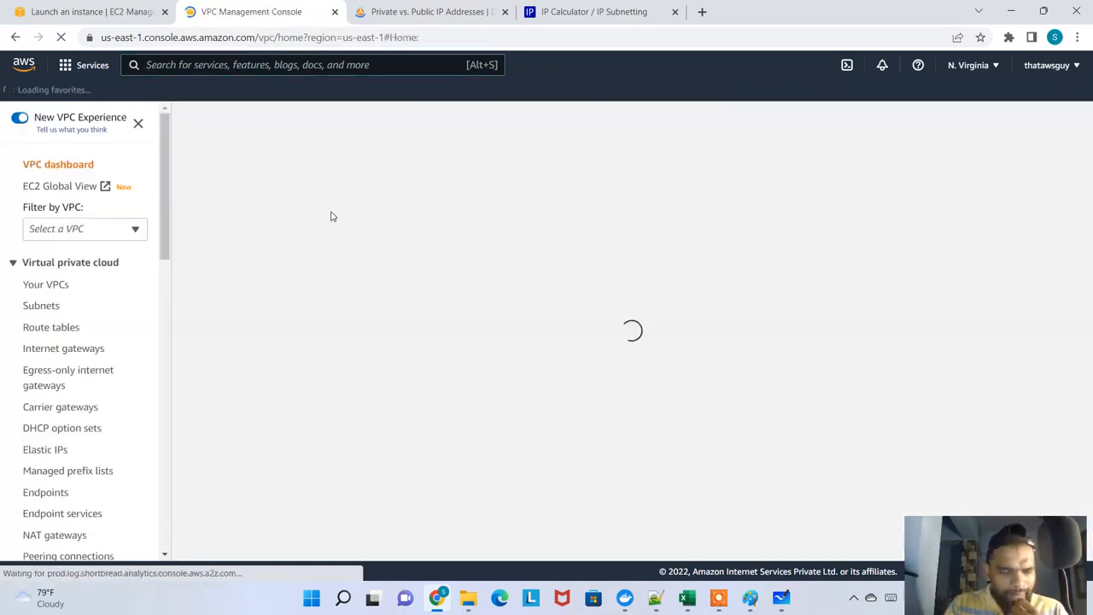
{"action": "left_click", "coordinate": [41, 306]}
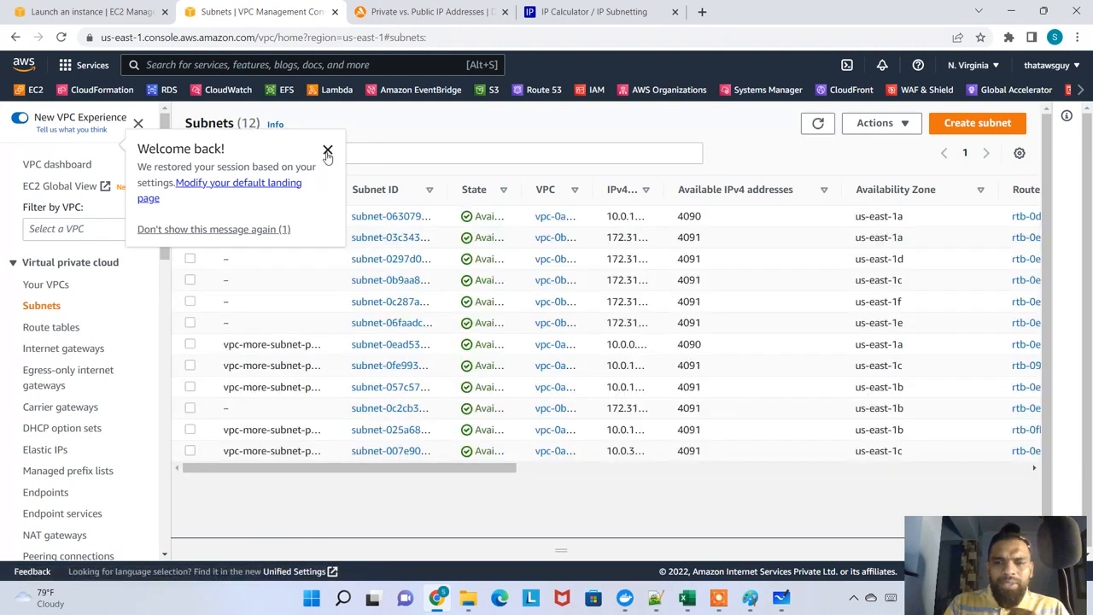
{"action": "left_click", "coordinate": [327, 151]}
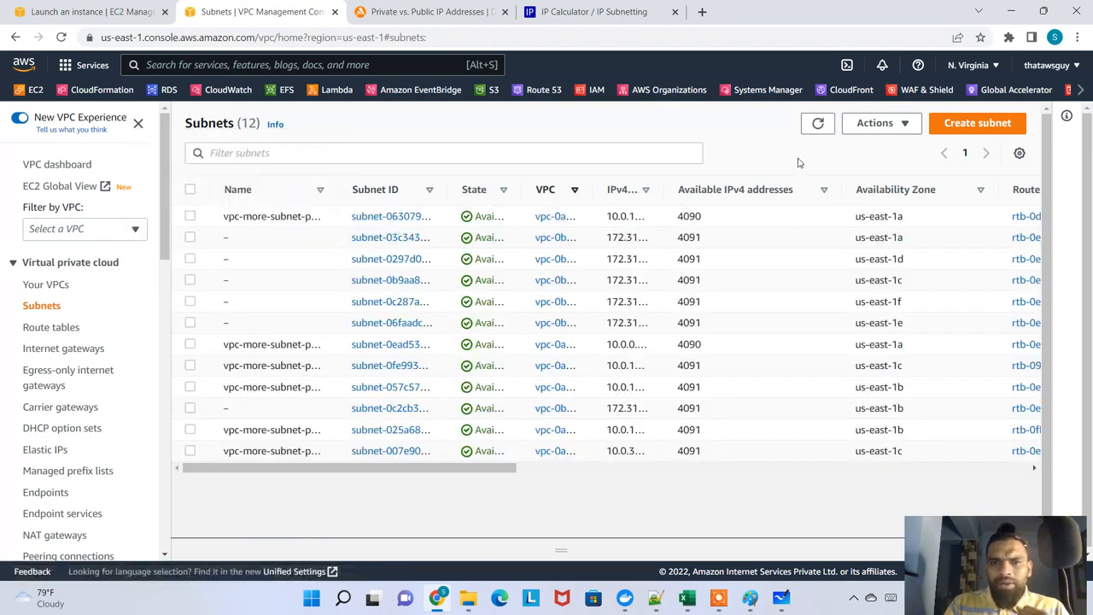
Sort the subnets by VPC, widen the VPC column, and check the availability zones of the vpc-more-vpc subnets
{"action": "left_click", "coordinate": [559, 190]}
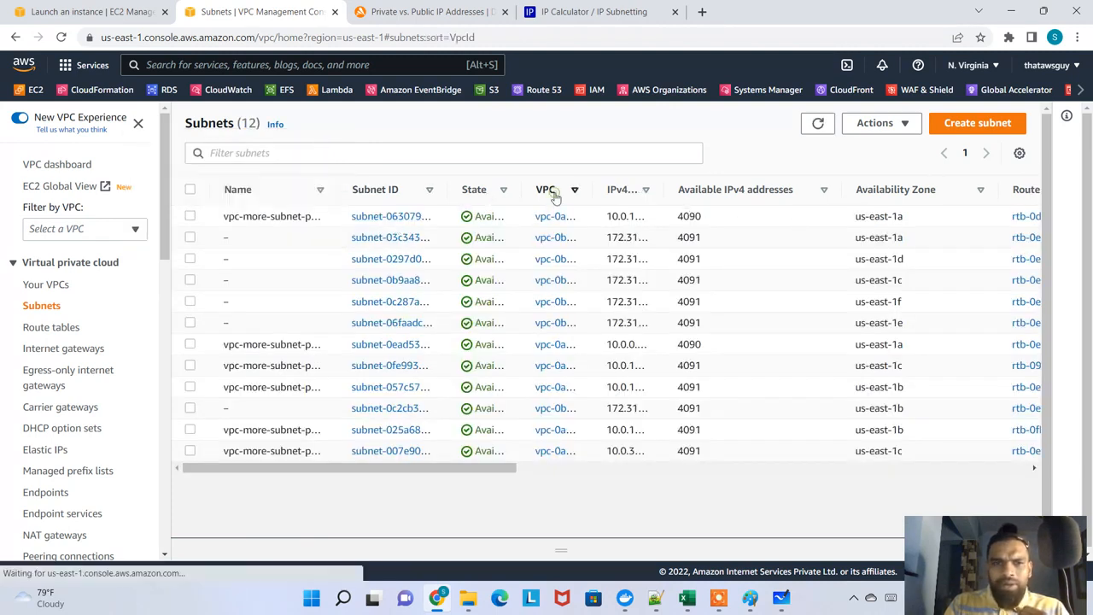
{"action": "left_click_drag", "start_coordinate": [593, 190], "coordinate": [936, 193]}
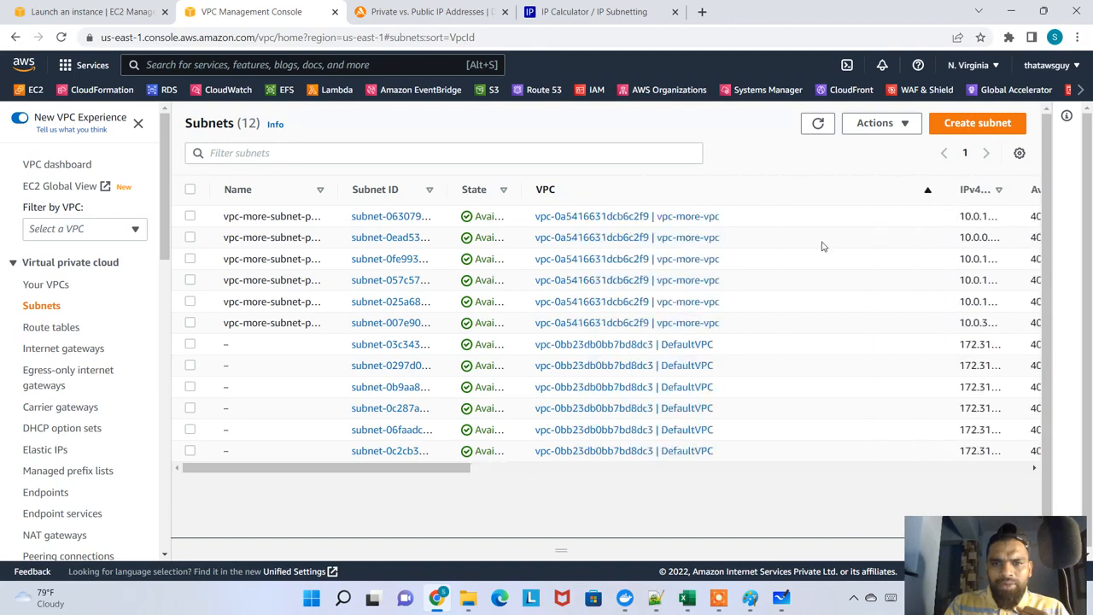
{"action": "left_click_drag", "start_coordinate": [732, 322], "coordinate": [292, 216]}
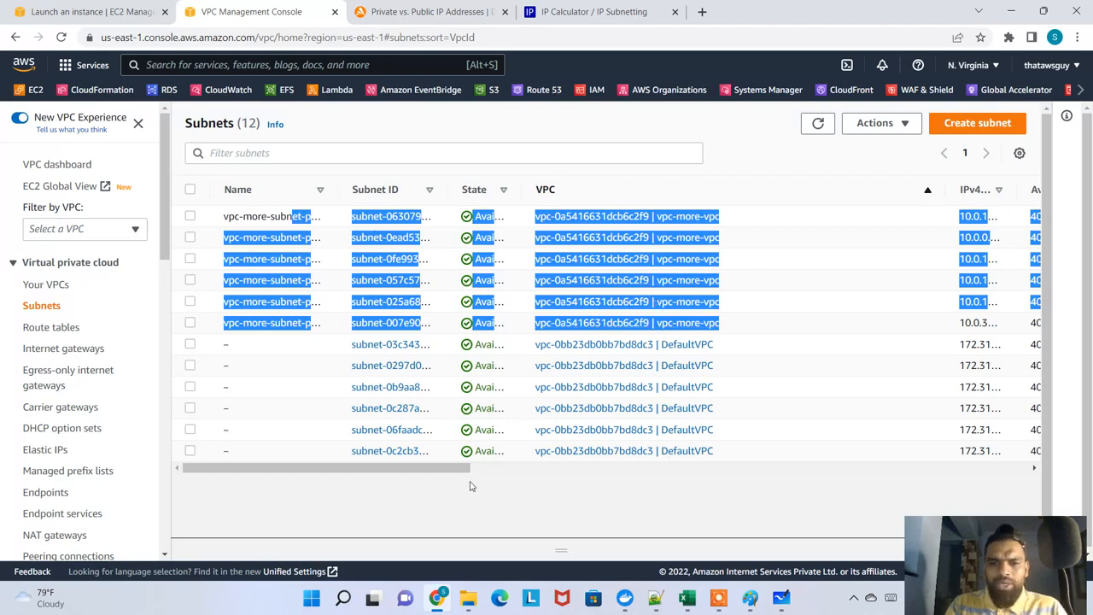
{"action": "left_click_drag", "start_coordinate": [470, 469], "coordinate": [638, 498]}
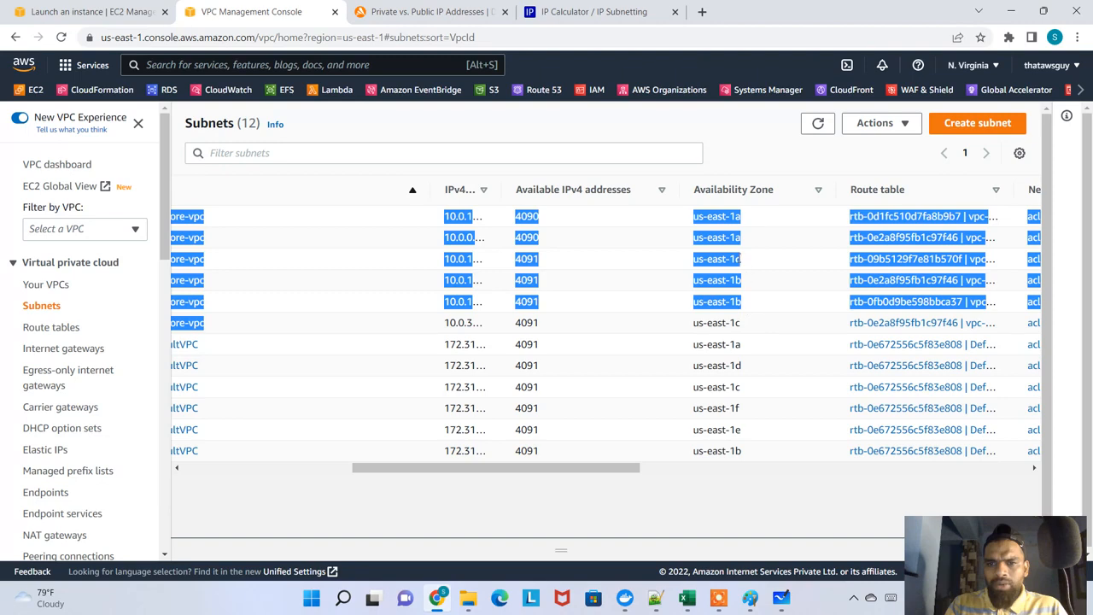
{"action": "left_click", "coordinate": [755, 326]}
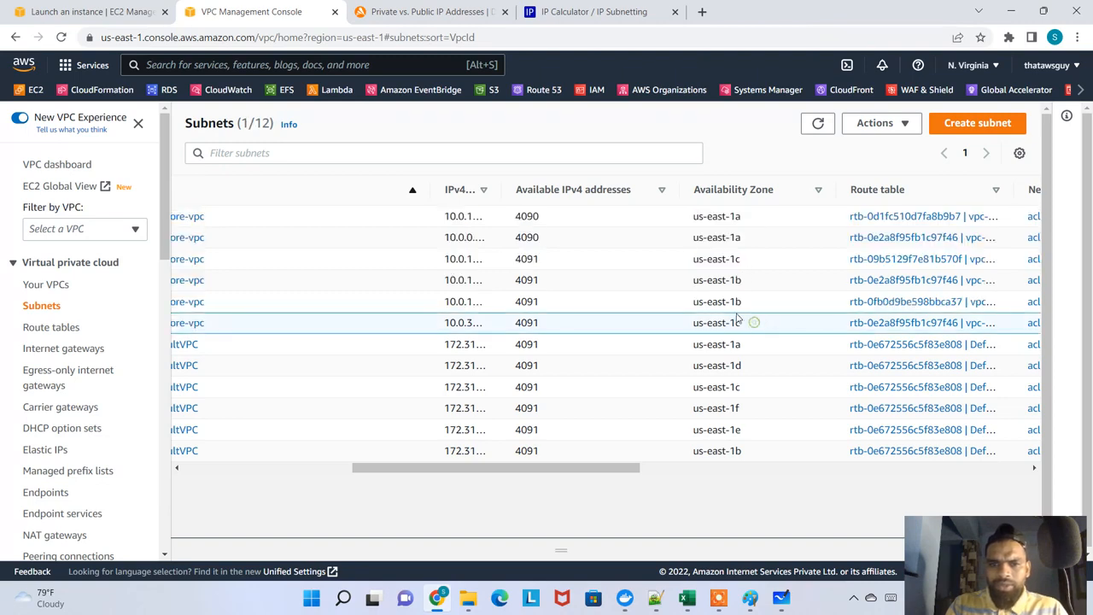
{"action": "left_click_drag", "start_coordinate": [739, 323], "coordinate": [680, 211]}
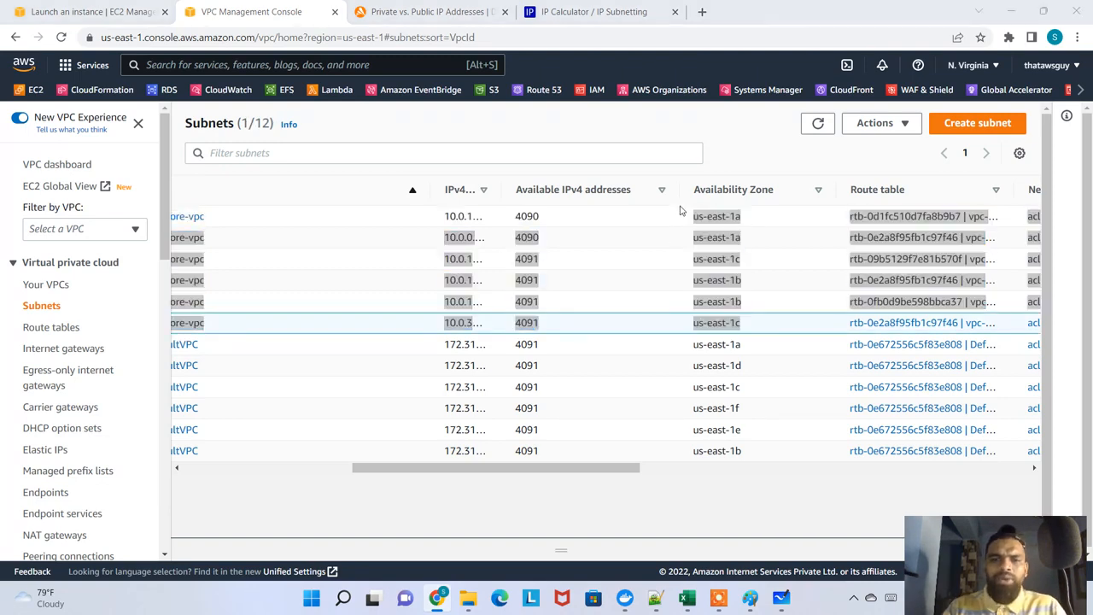
Return to Microsoft Whiteboard and draw two orange vertical lines dividing the VPC rectangle into three columns
{"action": "key", "text": "alt+Tab"}
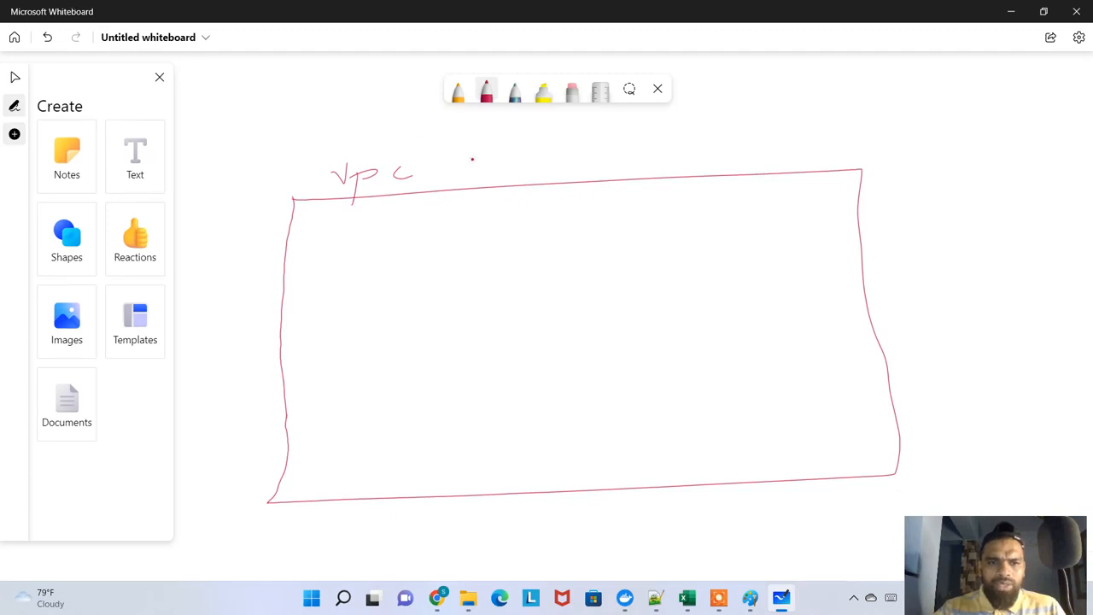
{"action": "left_click", "coordinate": [457, 91]}
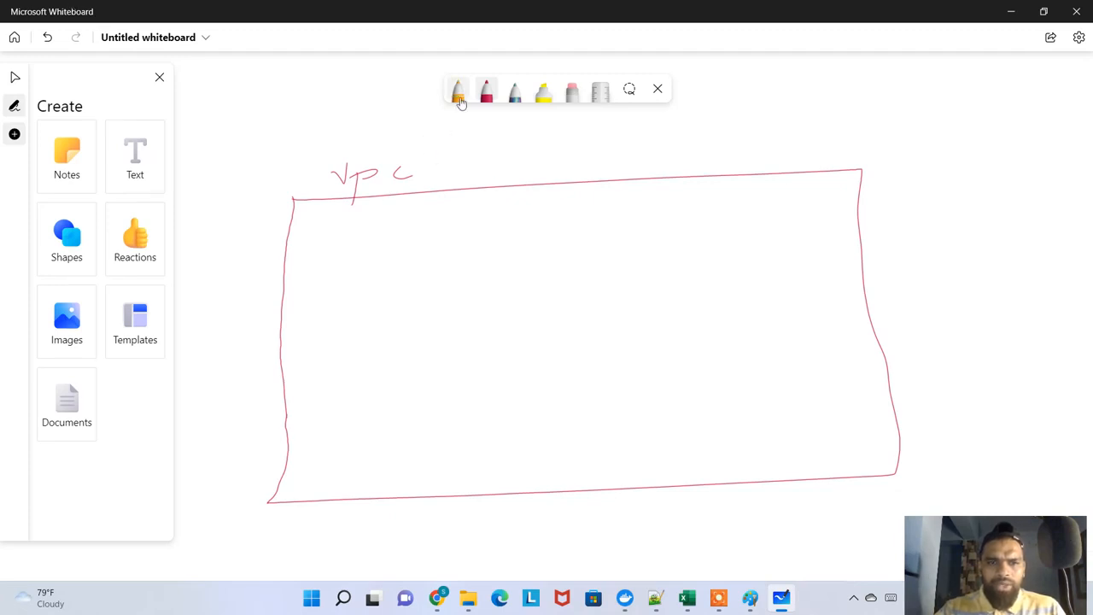
{"action": "mouse_move", "coordinate": [417, 144]}
{"action": "left_mouse_down"}
{"action": "mouse_move", "coordinate": [464, 501]}
{"action": "mouse_move", "coordinate": [449, 548]}
{"action": "left_mouse_up"}
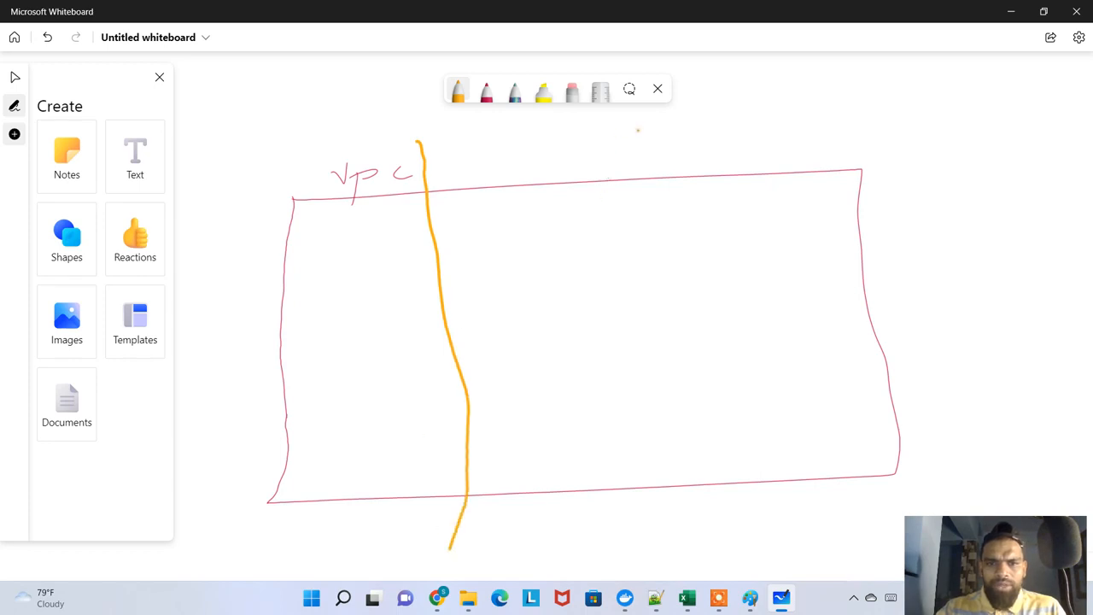
{"action": "mouse_move", "coordinate": [642, 128]}
{"action": "left_mouse_down"}
{"action": "mouse_move", "coordinate": [651, 171]}
{"action": "mouse_move", "coordinate": [637, 376]}
{"action": "mouse_move", "coordinate": [676, 536]}
{"action": "left_mouse_up"}
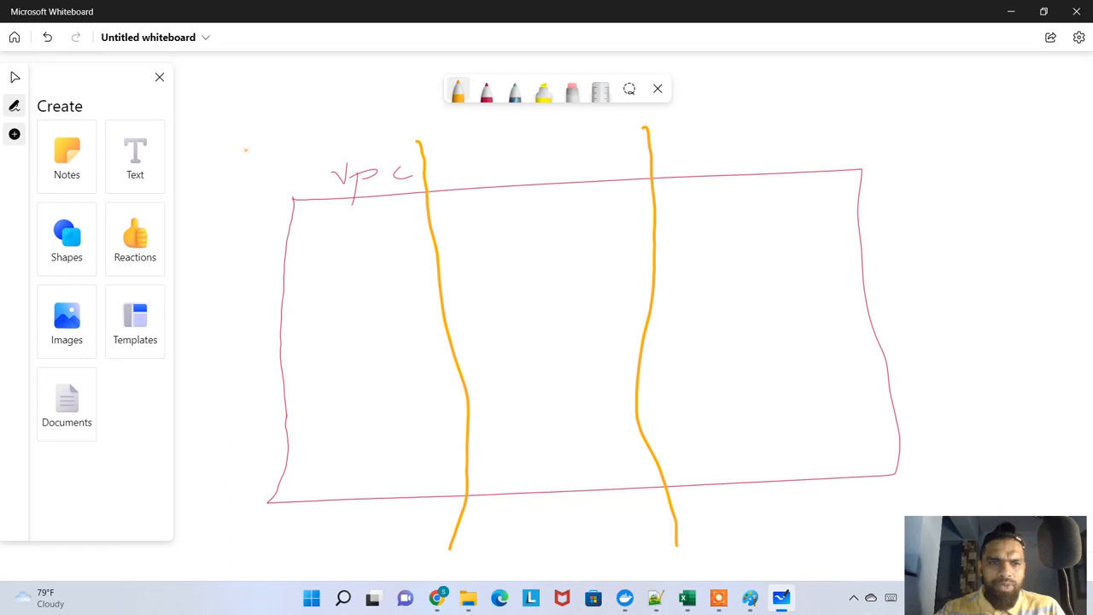
Handwrite the availability zone labels "us-east-1a", "1b" and "1c" above the three columns with the dark red pen
{"action": "left_click", "coordinate": [486, 91]}
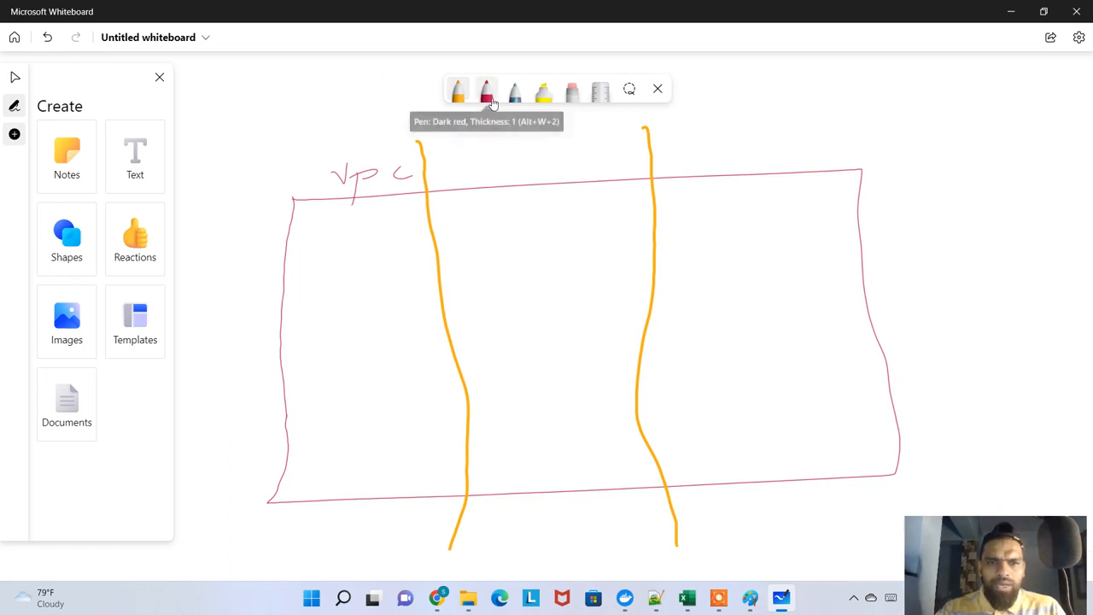
{"action": "mouse_move", "coordinate": [224, 145]}
{"action": "left_mouse_down"}
{"action": "mouse_move", "coordinate": [242, 144]}
{"action": "mouse_move", "coordinate": [246, 159]}
{"action": "mouse_move", "coordinate": [276, 152]}
{"action": "left_mouse_up"}
{"action": "left_click_drag", "start_coordinate": [287, 148], "coordinate": [370, 147]}
{"action": "mouse_move", "coordinate": [394, 134]}
{"action": "left_mouse_down"}
{"action": "mouse_move", "coordinate": [386, 140]}
{"action": "mouse_move", "coordinate": [402, 142]}
{"action": "left_mouse_up"}
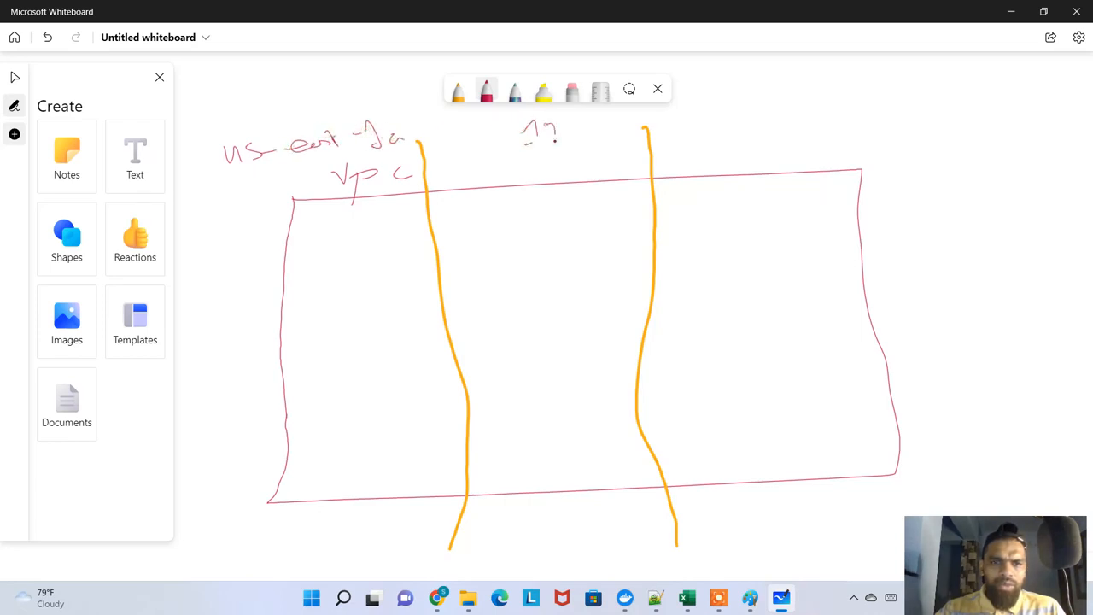
{"action": "left_click_drag", "start_coordinate": [555, 123], "coordinate": [559, 145]}
{"action": "left_click_drag", "start_coordinate": [757, 131], "coordinate": [767, 129]}
{"action": "left_click_drag", "start_coordinate": [797, 117], "coordinate": [810, 125]}
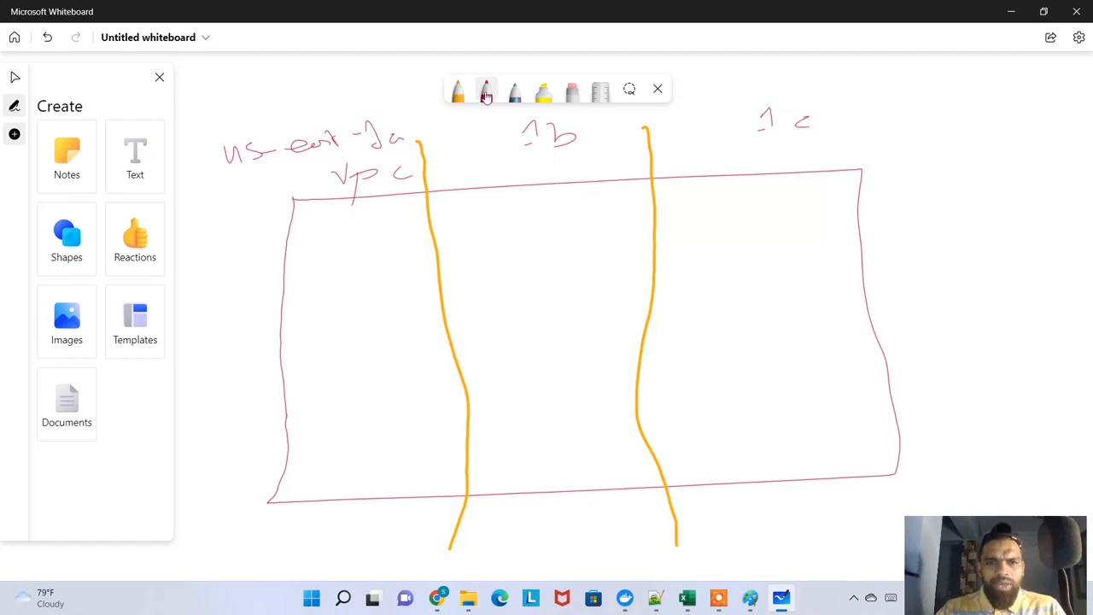
Change the orange pen to blue and draw one rectangle in the upper part of each availability zone column
{"action": "left_click", "coordinate": [458, 98]}
{"action": "left_click", "coordinate": [459, 95]}
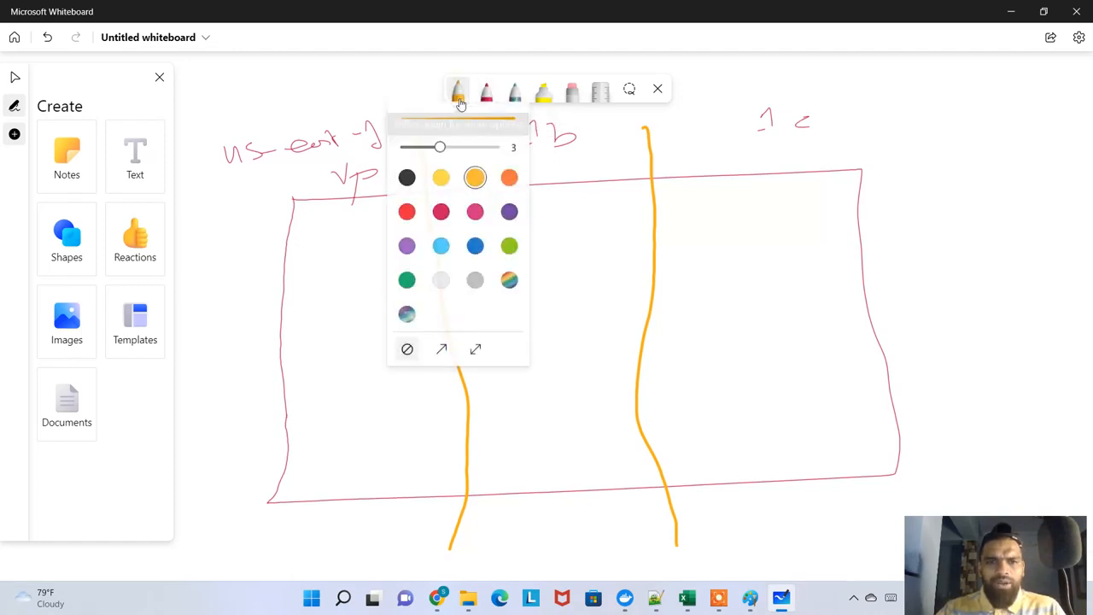
{"action": "left_click", "coordinate": [474, 246]}
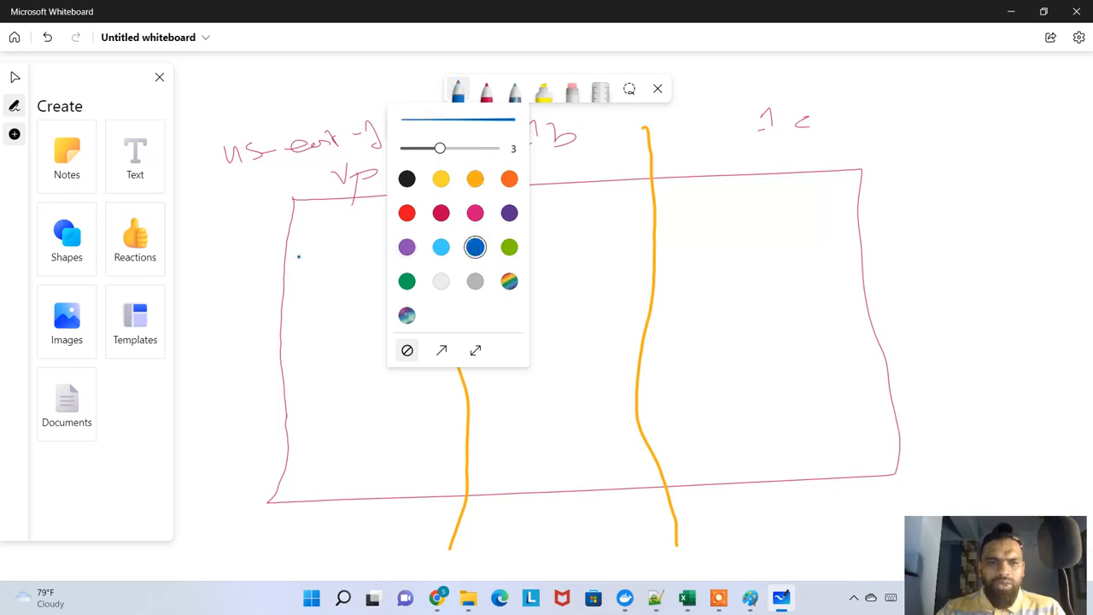
{"action": "mouse_move", "coordinate": [299, 256]}
{"action": "left_mouse_down"}
{"action": "mouse_move", "coordinate": [297, 307]}
{"action": "mouse_move", "coordinate": [358, 250]}
{"action": "mouse_move", "coordinate": [432, 278]}
{"action": "mouse_move", "coordinate": [301, 319]}
{"action": "left_mouse_up"}
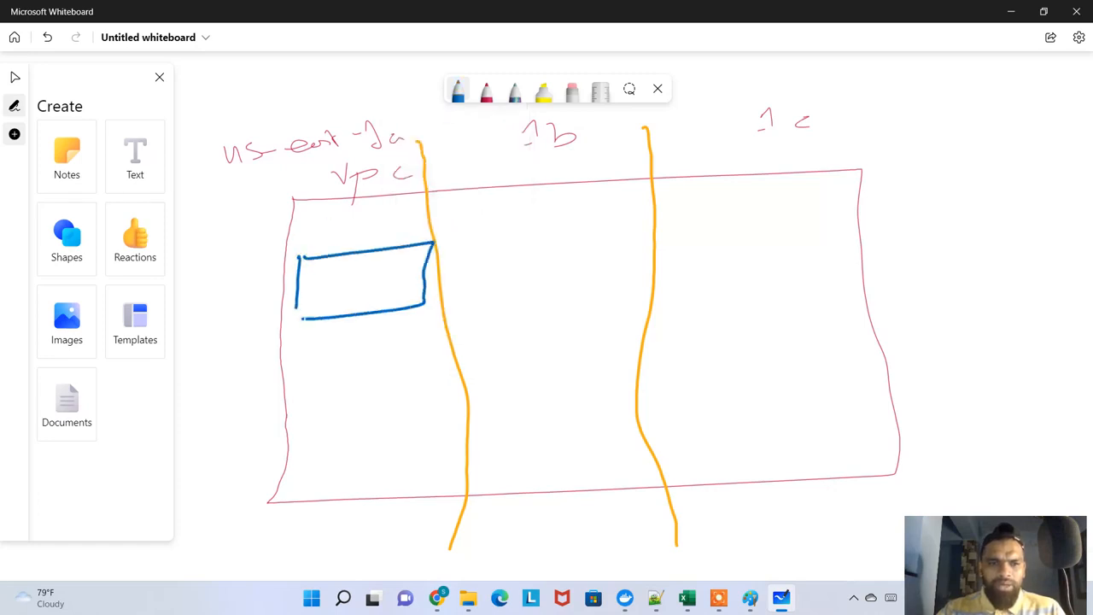
{"action": "mouse_move", "coordinate": [484, 246]}
{"action": "left_mouse_down"}
{"action": "mouse_move", "coordinate": [494, 297]}
{"action": "mouse_move", "coordinate": [575, 236]}
{"action": "mouse_move", "coordinate": [629, 290]}
{"action": "mouse_move", "coordinate": [488, 301]}
{"action": "left_mouse_up"}
{"action": "mouse_move", "coordinate": [713, 229]}
{"action": "left_mouse_down"}
{"action": "mouse_move", "coordinate": [711, 290]}
{"action": "mouse_move", "coordinate": [835, 224]}
{"action": "mouse_move", "coordinate": [765, 282]}
{"action": "mouse_move", "coordinate": [702, 290]}
{"action": "left_mouse_up"}
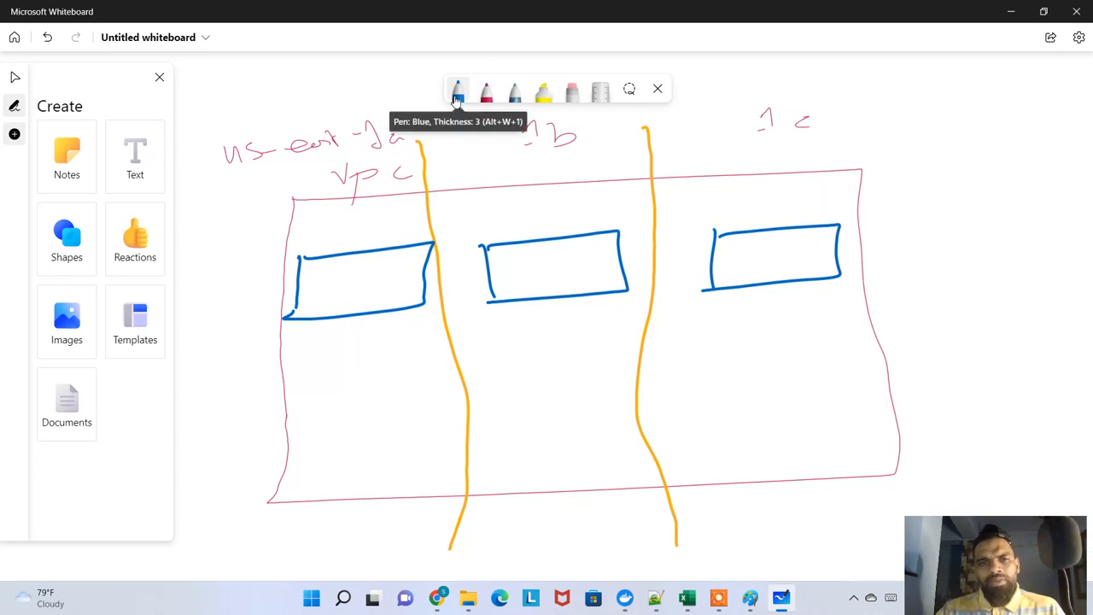
Change the blue pen to light green and draw one rectangle in the lower part of each availability zone column
{"action": "left_click", "coordinate": [457, 92]}
{"action": "left_click", "coordinate": [509, 249]}
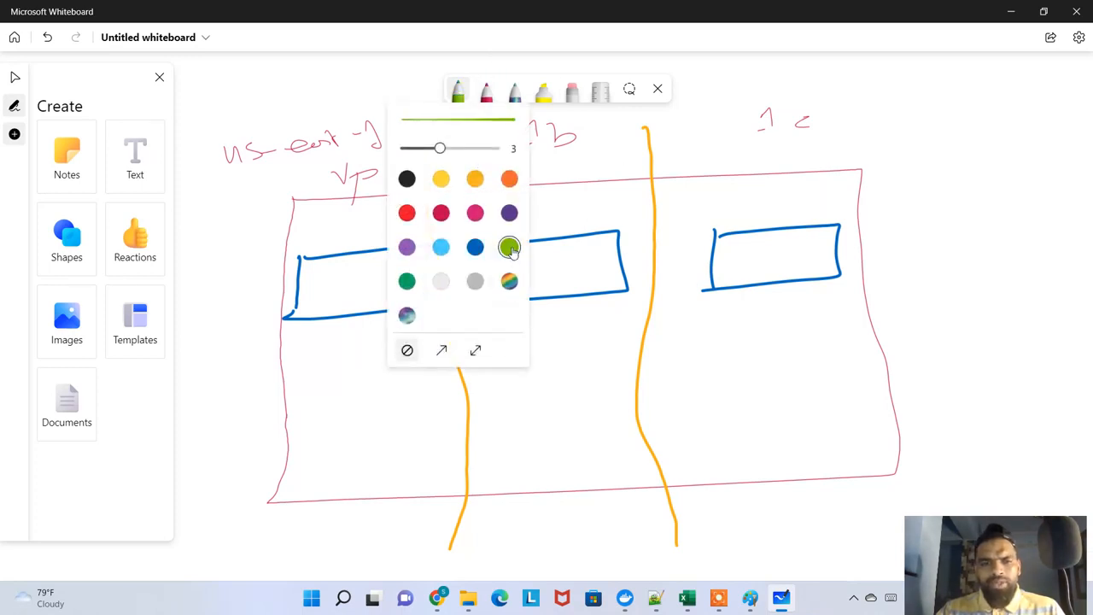
{"action": "mouse_move", "coordinate": [316, 381]}
{"action": "left_mouse_down"}
{"action": "mouse_move", "coordinate": [323, 437]}
{"action": "mouse_move", "coordinate": [363, 373]}
{"action": "mouse_move", "coordinate": [457, 415]}
{"action": "mouse_move", "coordinate": [333, 444]}
{"action": "left_mouse_up"}
{"action": "mouse_move", "coordinate": [493, 369]}
{"action": "left_mouse_down"}
{"action": "mouse_move", "coordinate": [515, 434]}
{"action": "mouse_move", "coordinate": [612, 355]}
{"action": "mouse_move", "coordinate": [634, 422]}
{"action": "mouse_move", "coordinate": [507, 434]}
{"action": "left_mouse_up"}
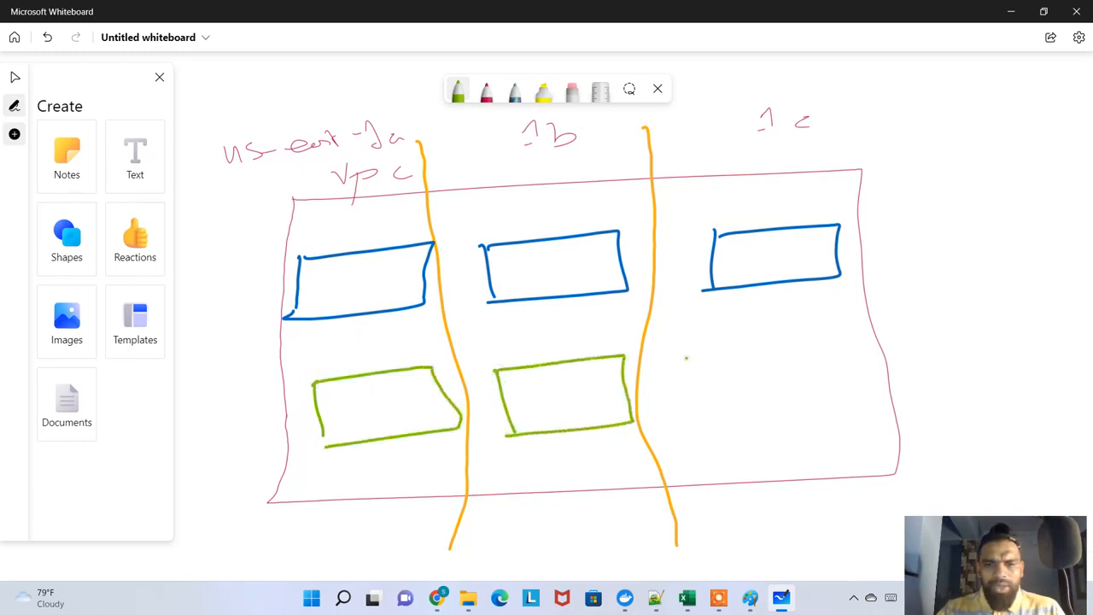
{"action": "mouse_move", "coordinate": [686, 358]}
{"action": "left_mouse_down"}
{"action": "mouse_move", "coordinate": [698, 419]}
{"action": "mouse_move", "coordinate": [724, 355]}
{"action": "mouse_move", "coordinate": [860, 363]}
{"action": "mouse_move", "coordinate": [700, 416]}
{"action": "left_mouse_up"}
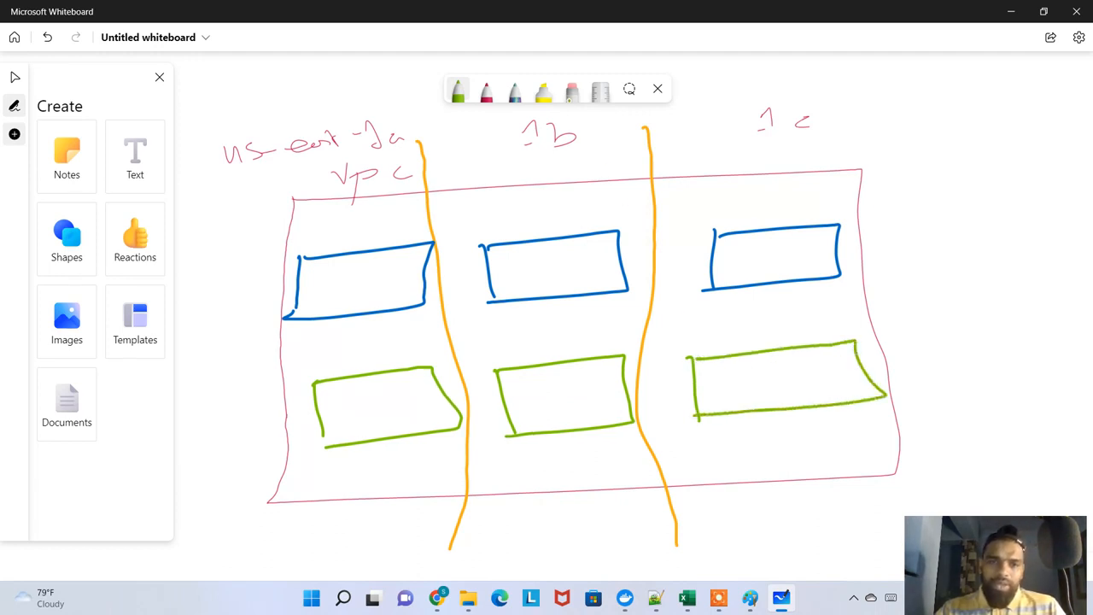
Change the pen back to blue and handwrite "public" inside each of the three blue rectangles
{"action": "left_click", "coordinate": [459, 96]}
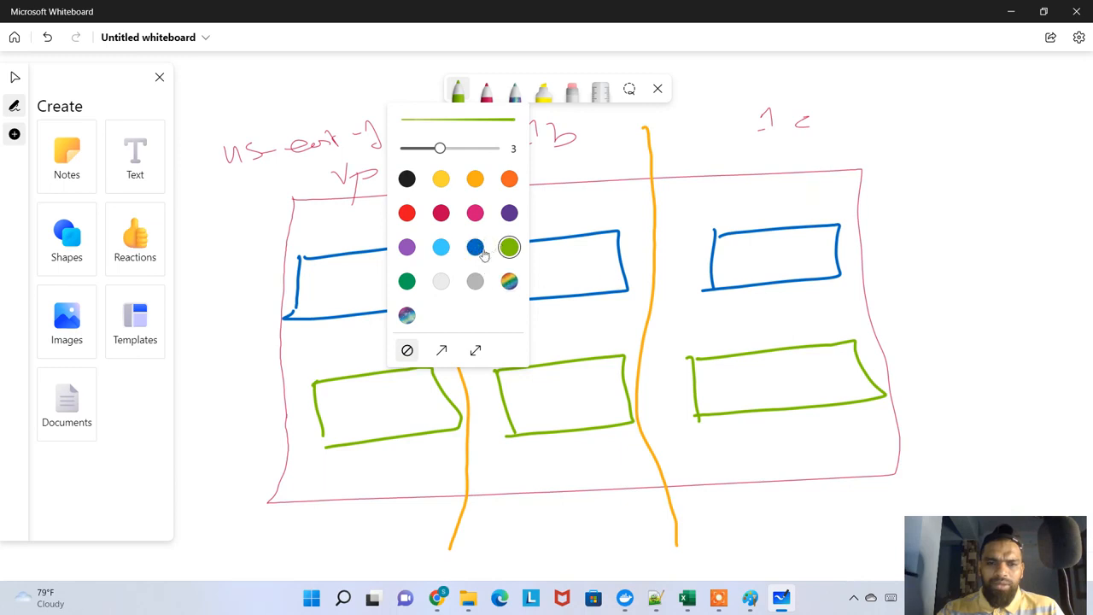
{"action": "left_click", "coordinate": [472, 250]}
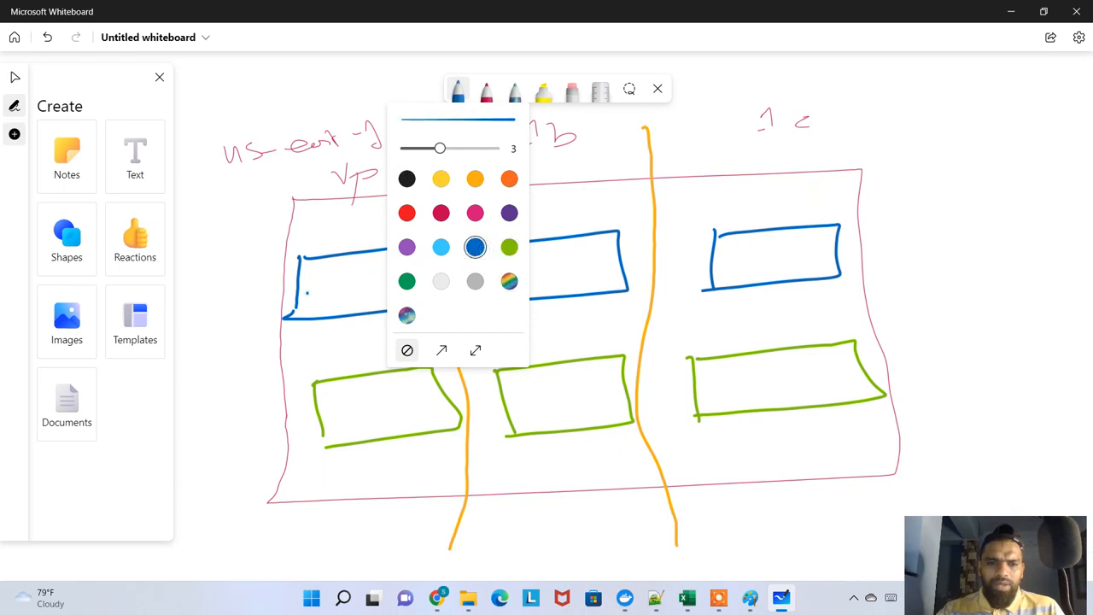
{"action": "mouse_move", "coordinate": [316, 285]}
{"action": "left_mouse_down"}
{"action": "mouse_move", "coordinate": [318, 306]}
{"action": "mouse_move", "coordinate": [357, 295]}
{"action": "left_mouse_up"}
{"action": "left_click_drag", "start_coordinate": [364, 274], "coordinate": [401, 294]}
{"action": "left_click_drag", "start_coordinate": [515, 275], "coordinate": [528, 304]}
{"action": "mouse_move", "coordinate": [526, 291]}
{"action": "left_mouse_down"}
{"action": "mouse_move", "coordinate": [539, 278]}
{"action": "mouse_move", "coordinate": [567, 285]}
{"action": "left_mouse_up"}
{"action": "left_click_drag", "start_coordinate": [574, 263], "coordinate": [580, 283]}
{"action": "left_click_drag", "start_coordinate": [737, 266], "coordinate": [736, 289]}
{"action": "left_click_drag", "start_coordinate": [736, 268], "coordinate": [761, 271]}
{"action": "mouse_move", "coordinate": [770, 251]}
{"action": "left_mouse_down"}
{"action": "mouse_move", "coordinate": [766, 275]}
{"action": "mouse_move", "coordinate": [784, 271]}
{"action": "left_mouse_up"}
{"action": "left_click_drag", "start_coordinate": [791, 253], "coordinate": [805, 271]}
{"action": "left_click_drag", "start_coordinate": [838, 258], "coordinate": [830, 271]}
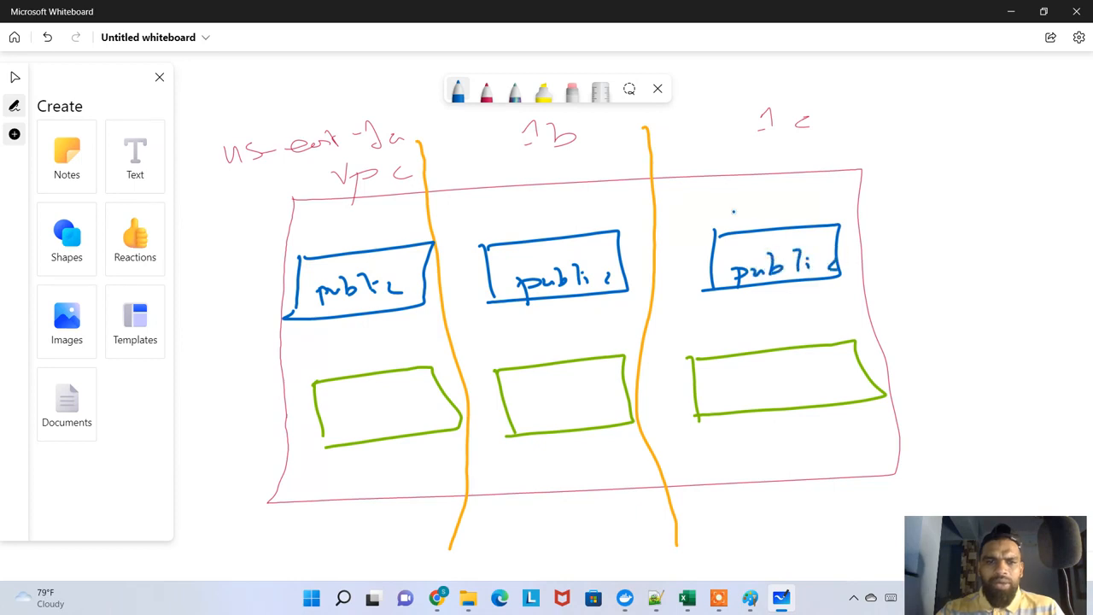
Change the pen to light green and handwrite "private" inside each of the three green rectangles
{"action": "left_click", "coordinate": [458, 96]}
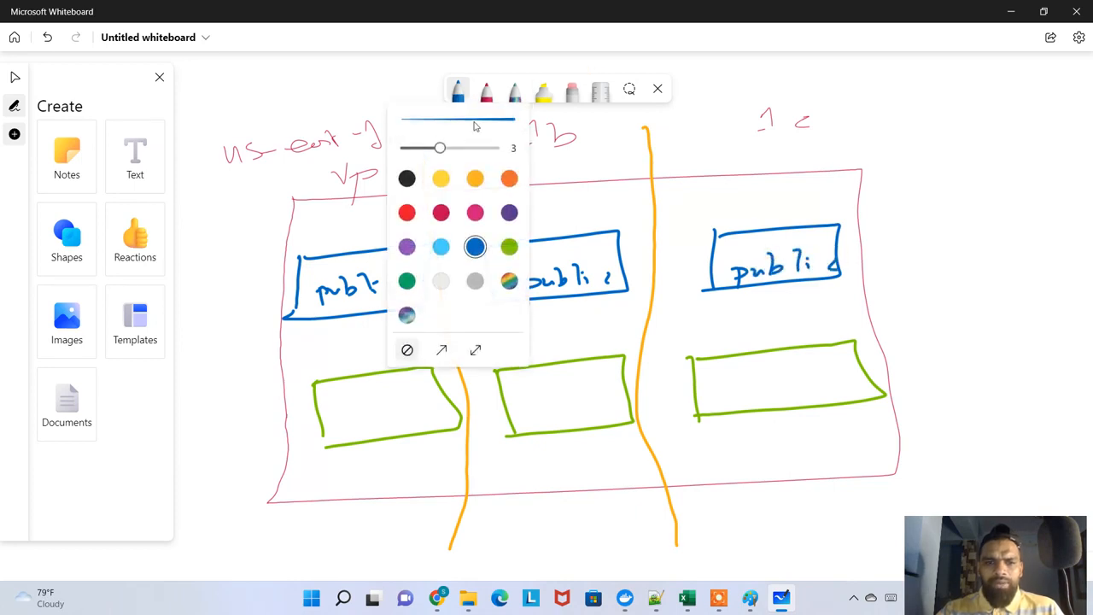
{"action": "left_click", "coordinate": [509, 247]}
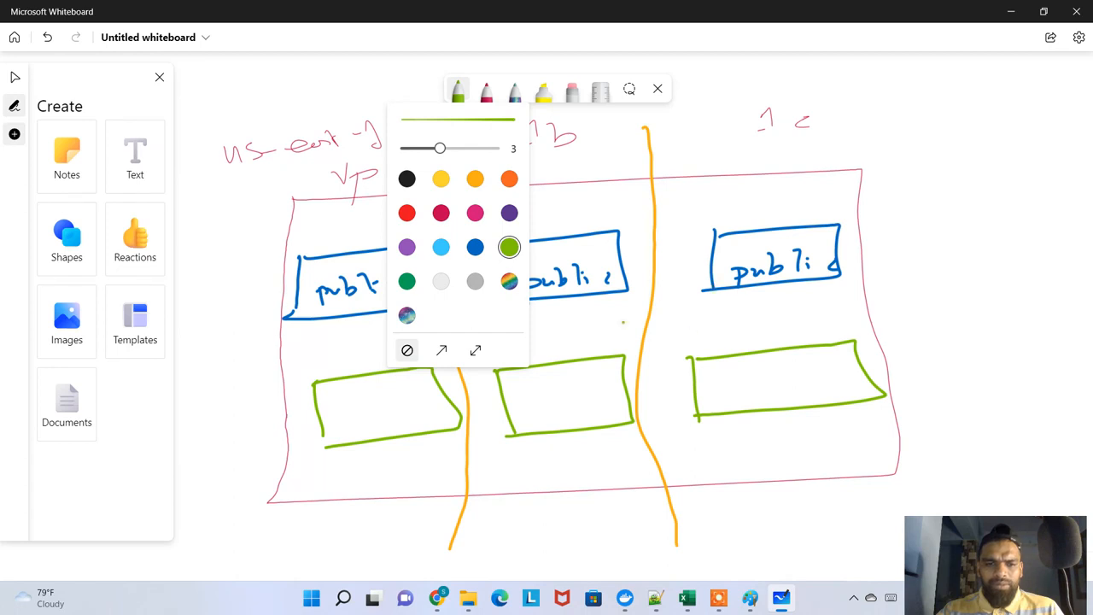
{"action": "left_click", "coordinate": [348, 393]}
{"action": "left_click_drag", "start_coordinate": [339, 407], "coordinate": [447, 408]}
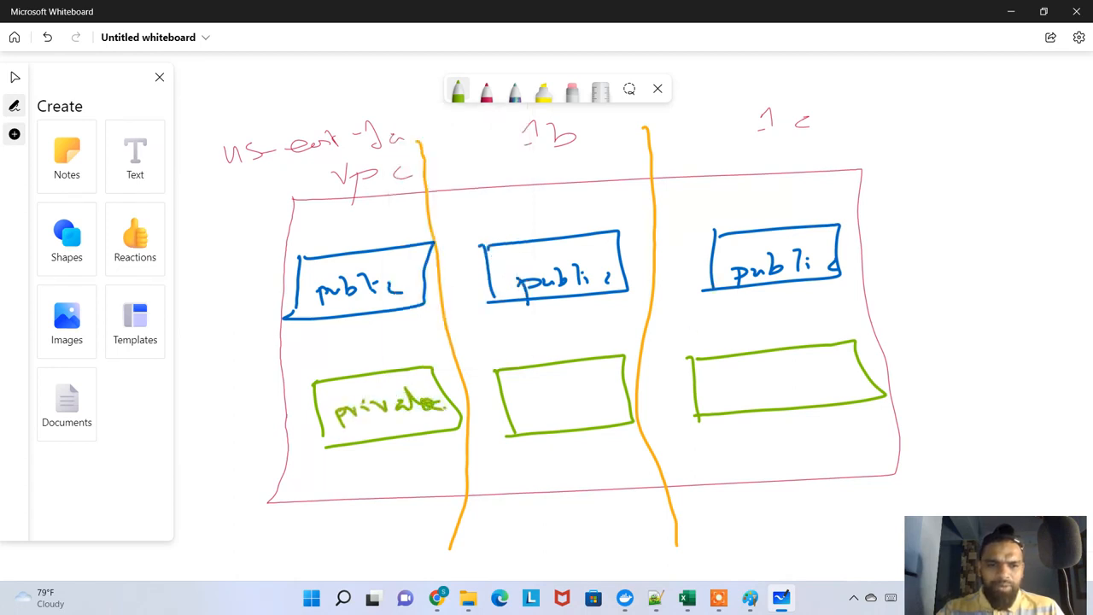
{"action": "left_click_drag", "start_coordinate": [516, 399], "coordinate": [603, 393]}
{"action": "left_click_drag", "start_coordinate": [726, 391], "coordinate": [740, 406]}
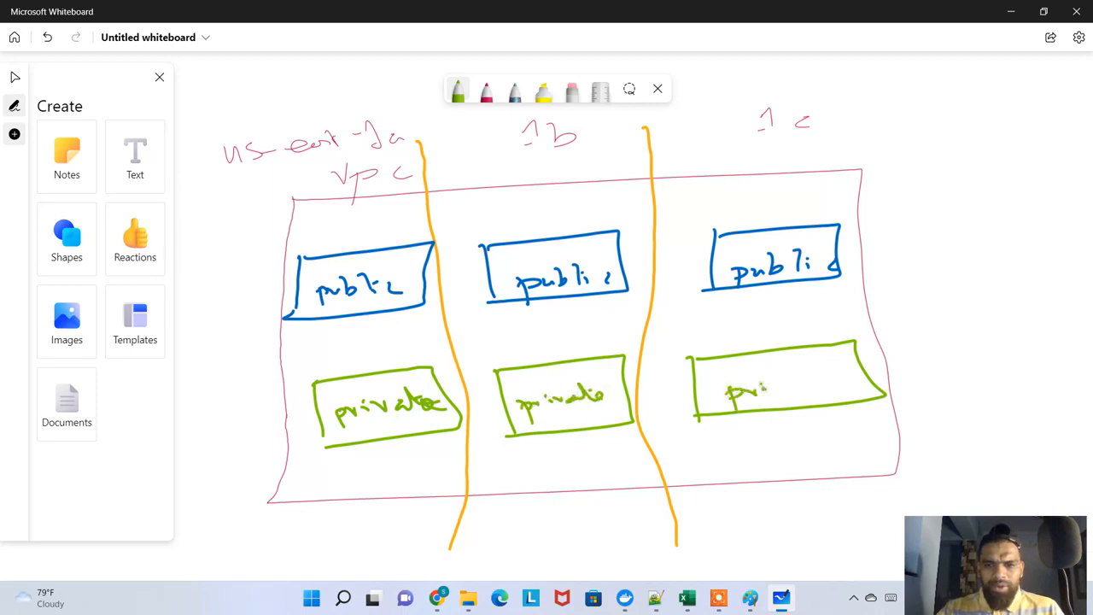
{"action": "left_click_drag", "start_coordinate": [794, 384], "coordinate": [807, 381]}
{"action": "left_click_drag", "start_coordinate": [811, 365], "coordinate": [845, 383]}
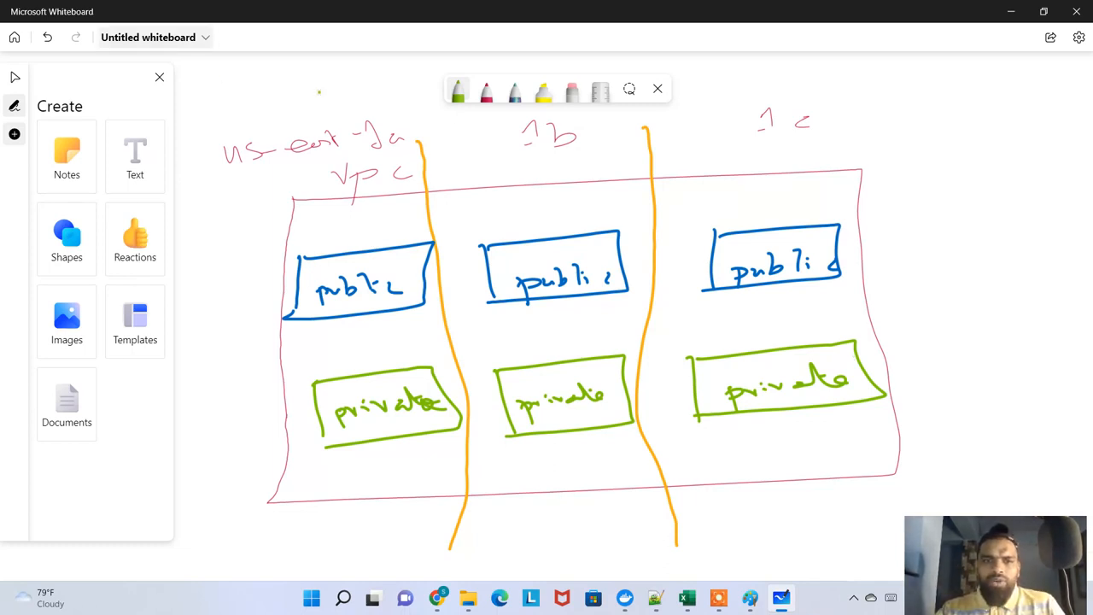
In purple, draw an instance box in the us-east-1a public subnet and a stick figure outside the VPC with a check-marked arrow to it
{"action": "left_click", "coordinate": [465, 100]}
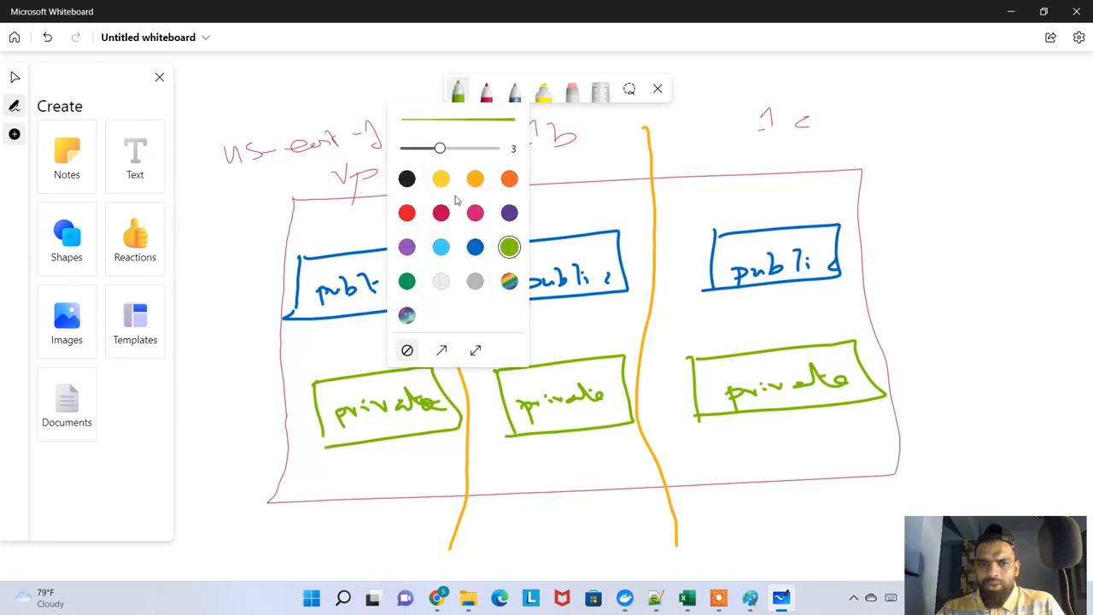
{"action": "left_click", "coordinate": [407, 250]}
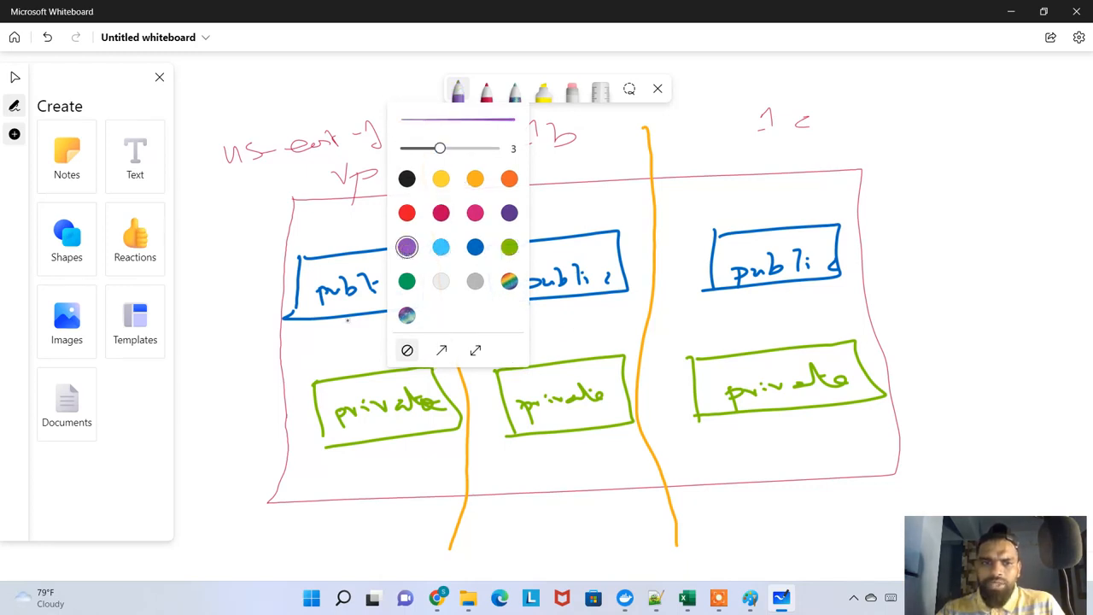
{"action": "mouse_move", "coordinate": [313, 267]}
{"action": "left_mouse_down"}
{"action": "mouse_move", "coordinate": [313, 280]}
{"action": "mouse_move", "coordinate": [363, 262]}
{"action": "mouse_move", "coordinate": [363, 274]}
{"action": "left_mouse_up"}
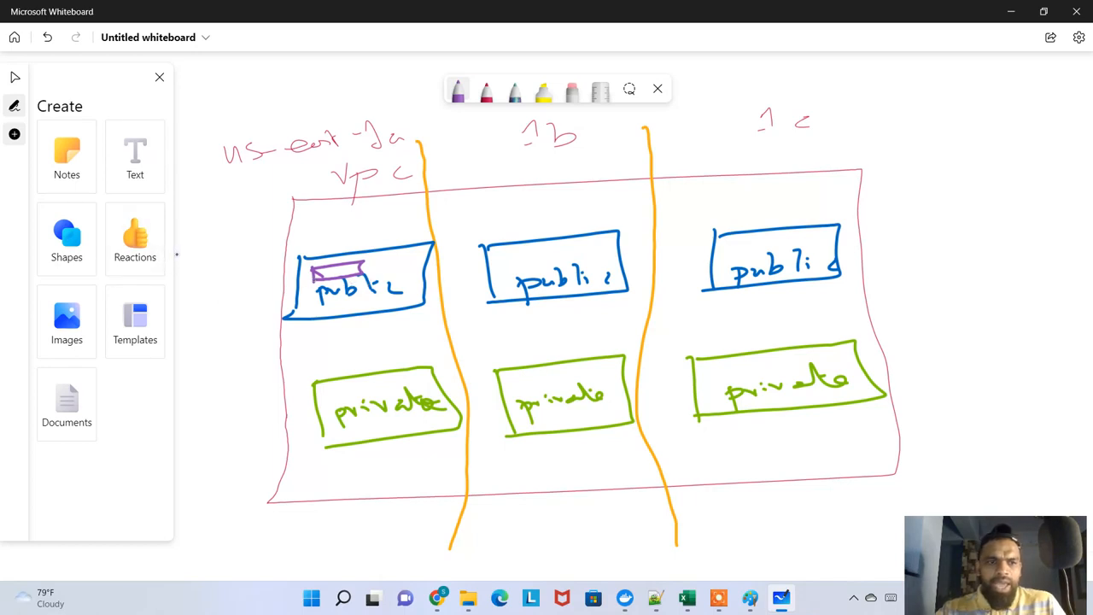
{"action": "mouse_move", "coordinate": [206, 217]}
{"action": "left_mouse_down"}
{"action": "mouse_move", "coordinate": [200, 248]}
{"action": "mouse_move", "coordinate": [186, 255]}
{"action": "left_mouse_up"}
{"action": "mouse_move", "coordinate": [200, 246]}
{"action": "left_mouse_down"}
{"action": "mouse_move", "coordinate": [311, 231]}
{"action": "mouse_move", "coordinate": [359, 262]}
{"action": "left_mouse_up"}
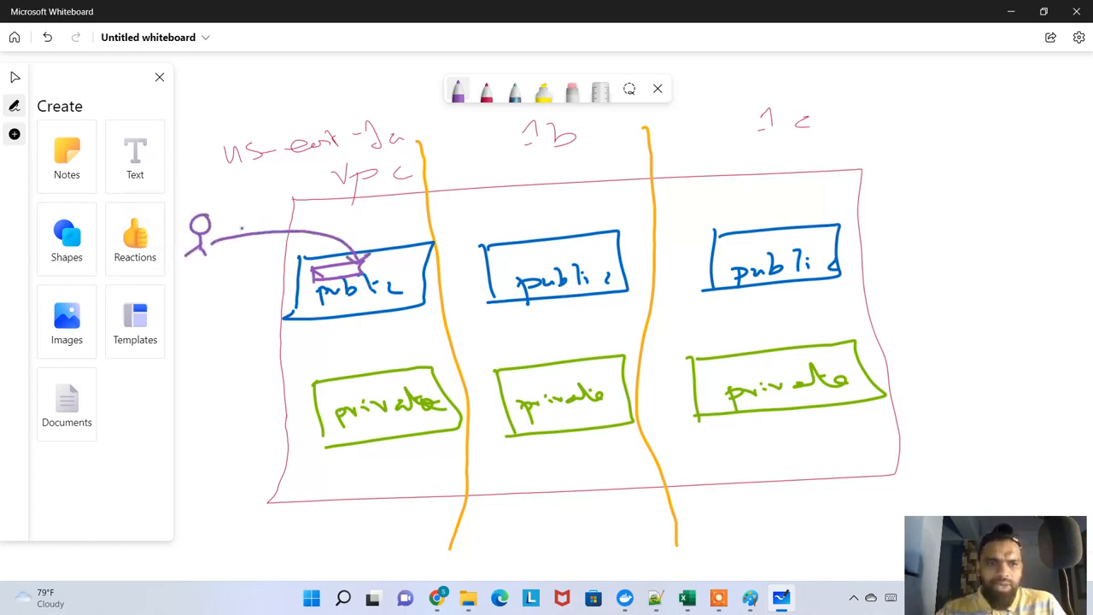
{"action": "left_click_drag", "start_coordinate": [240, 229], "coordinate": [285, 217]}
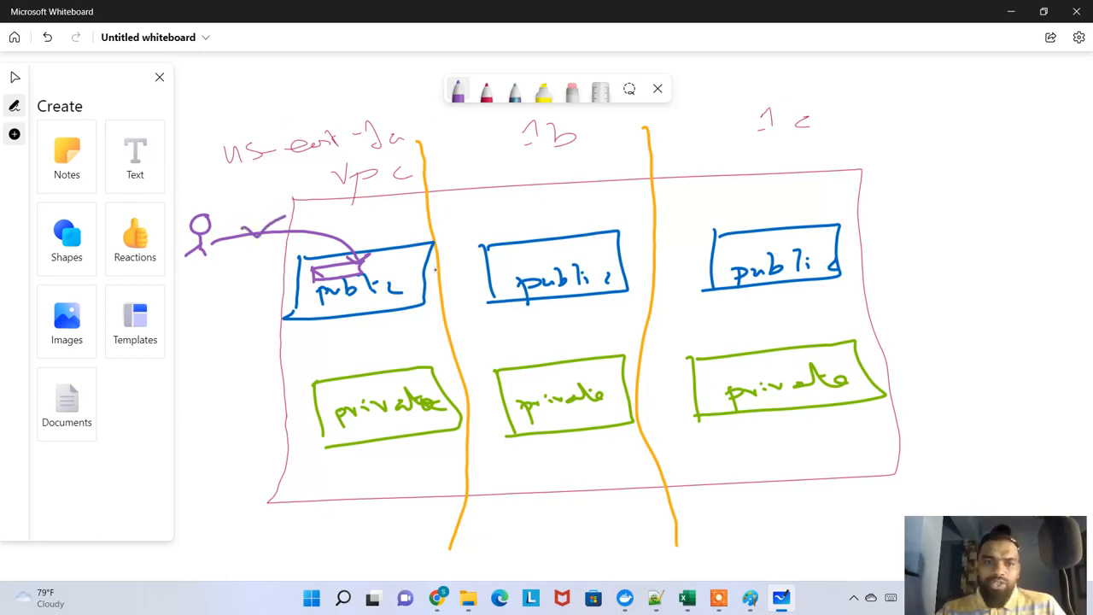
Draw a purple instance box in the us-east-1a private subnet and a second stick figure outside, joined by a crossed-out line
{"action": "left_click_drag", "start_coordinate": [332, 392], "coordinate": [373, 386]}
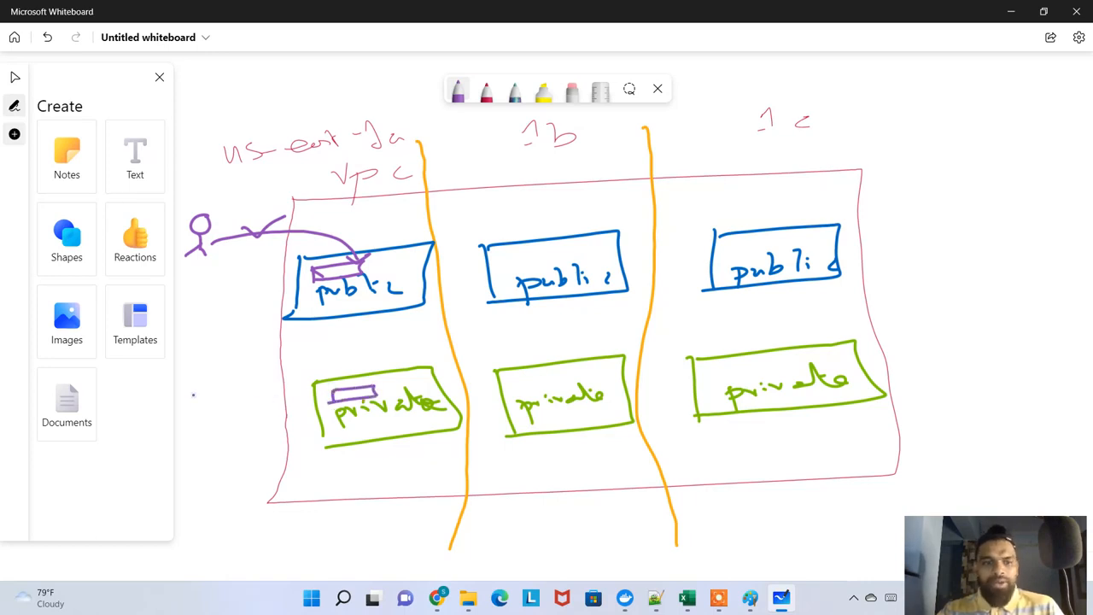
{"action": "mouse_move", "coordinate": [193, 391]}
{"action": "left_mouse_down"}
{"action": "mouse_move", "coordinate": [194, 431]}
{"action": "mouse_move", "coordinate": [228, 433]}
{"action": "left_mouse_up"}
{"action": "mouse_move", "coordinate": [203, 401]}
{"action": "left_mouse_down"}
{"action": "mouse_move", "coordinate": [233, 425]}
{"action": "mouse_move", "coordinate": [333, 391]}
{"action": "left_mouse_up"}
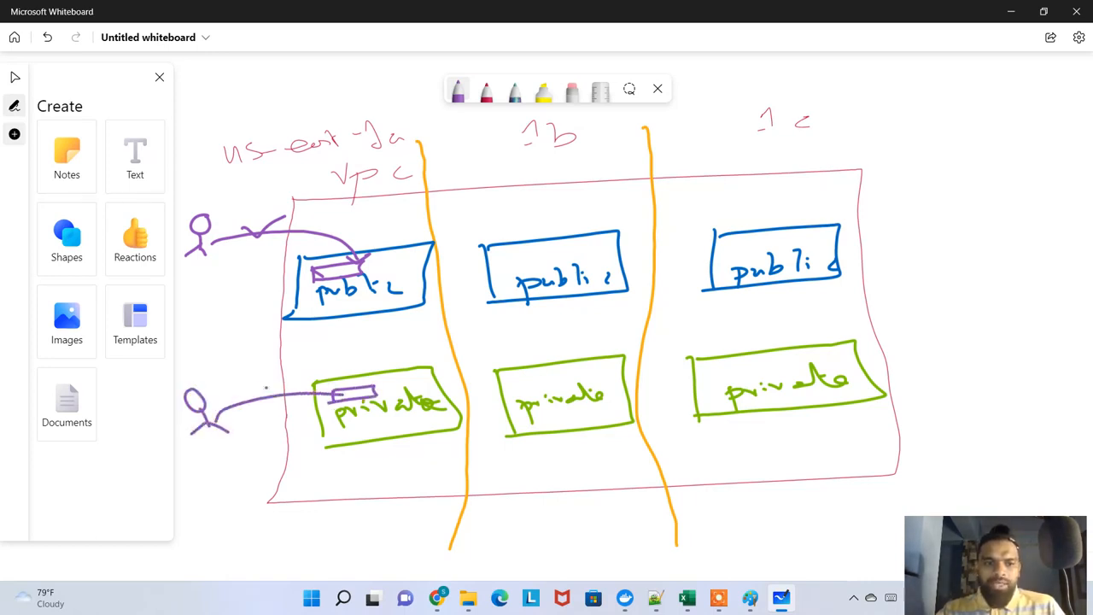
{"action": "mouse_move", "coordinate": [260, 384]}
{"action": "left_mouse_down"}
{"action": "mouse_move", "coordinate": [308, 405]}
{"action": "mouse_move", "coordinate": [299, 377]}
{"action": "left_mouse_up"}
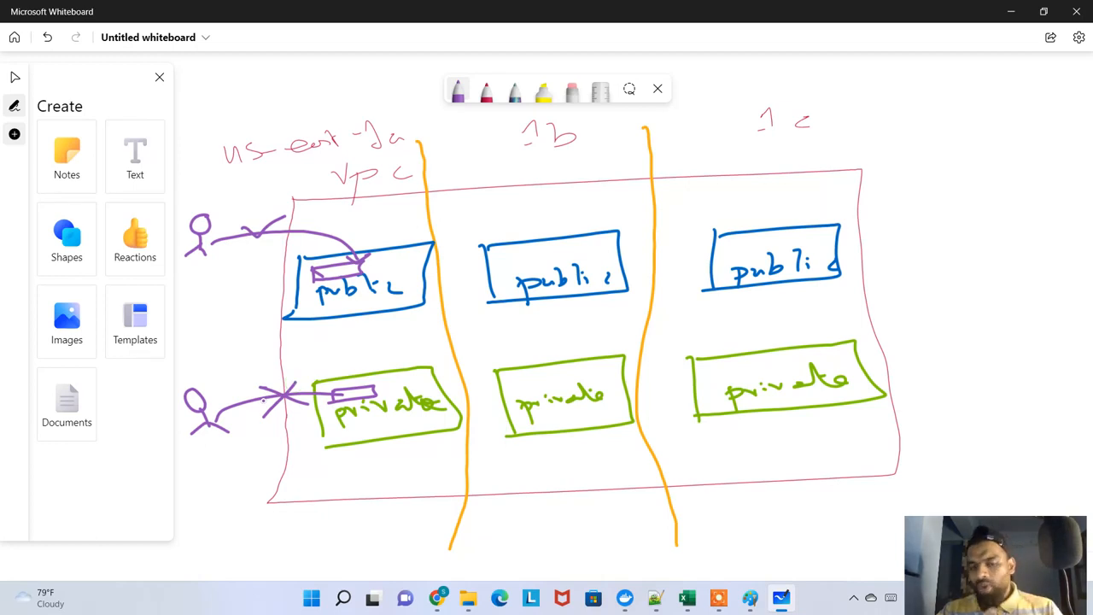
Change the pen to light blue and draw two "R.T" boxes between the us-east-1a subnets, linking them to the public and private rectangles
{"action": "left_click", "coordinate": [460, 85]}
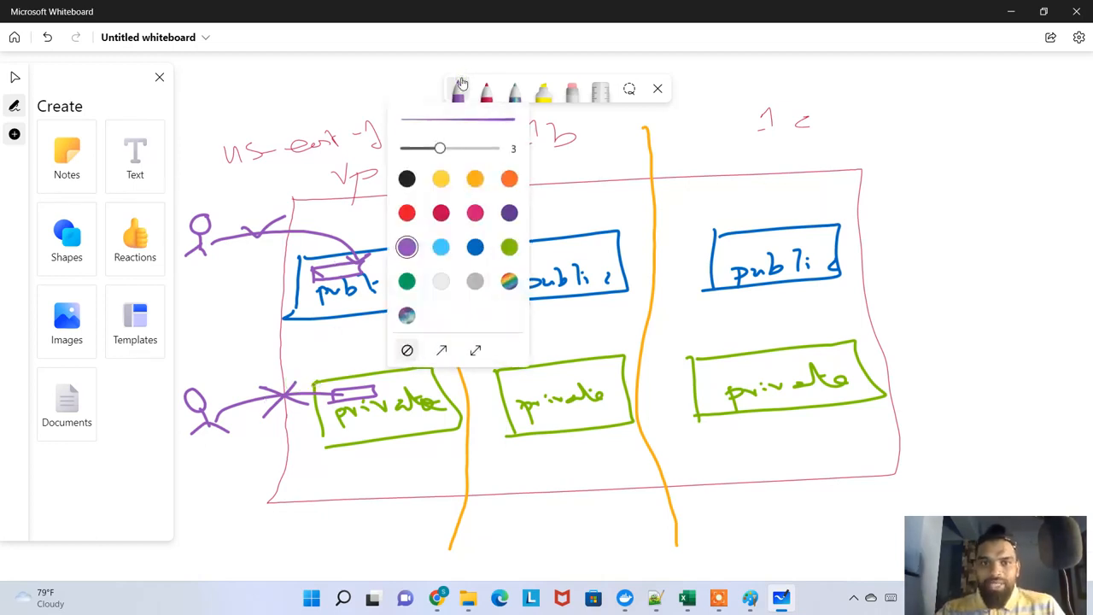
{"action": "left_click", "coordinate": [441, 246]}
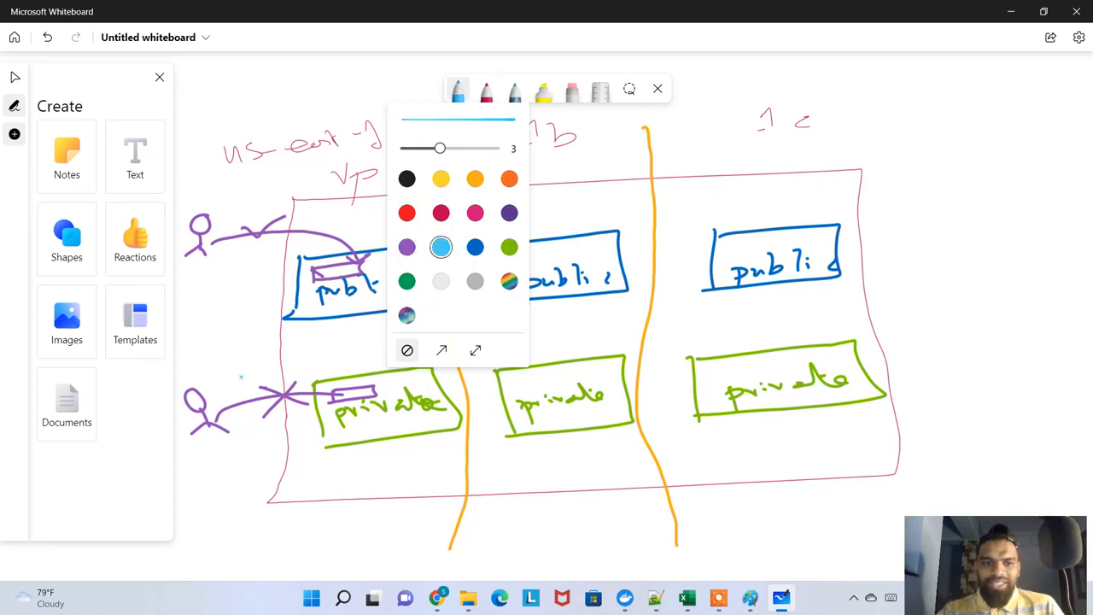
{"action": "left_click", "coordinate": [308, 345]}
{"action": "mouse_move", "coordinate": [312, 341]}
{"action": "left_mouse_down"}
{"action": "mouse_move", "coordinate": [417, 327]}
{"action": "mouse_move", "coordinate": [409, 350]}
{"action": "mouse_move", "coordinate": [316, 360]}
{"action": "mouse_move", "coordinate": [391, 340]}
{"action": "left_mouse_up"}
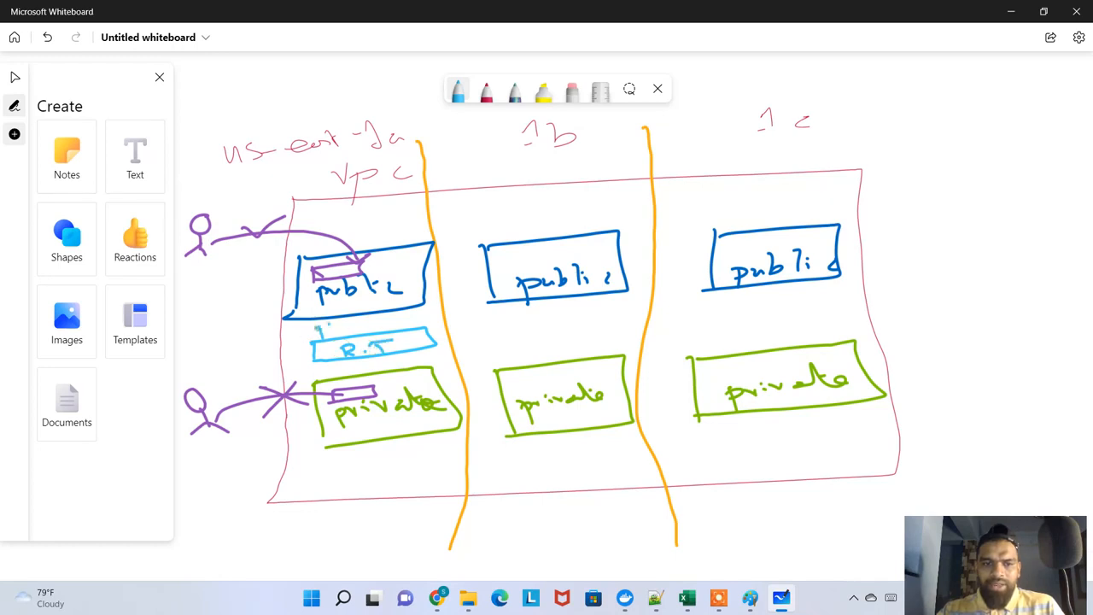
{"action": "mouse_move", "coordinate": [315, 326]}
{"action": "left_mouse_down"}
{"action": "mouse_move", "coordinate": [444, 318]}
{"action": "mouse_move", "coordinate": [320, 337]}
{"action": "mouse_move", "coordinate": [297, 325]}
{"action": "mouse_move", "coordinate": [323, 382]}
{"action": "left_mouse_up"}
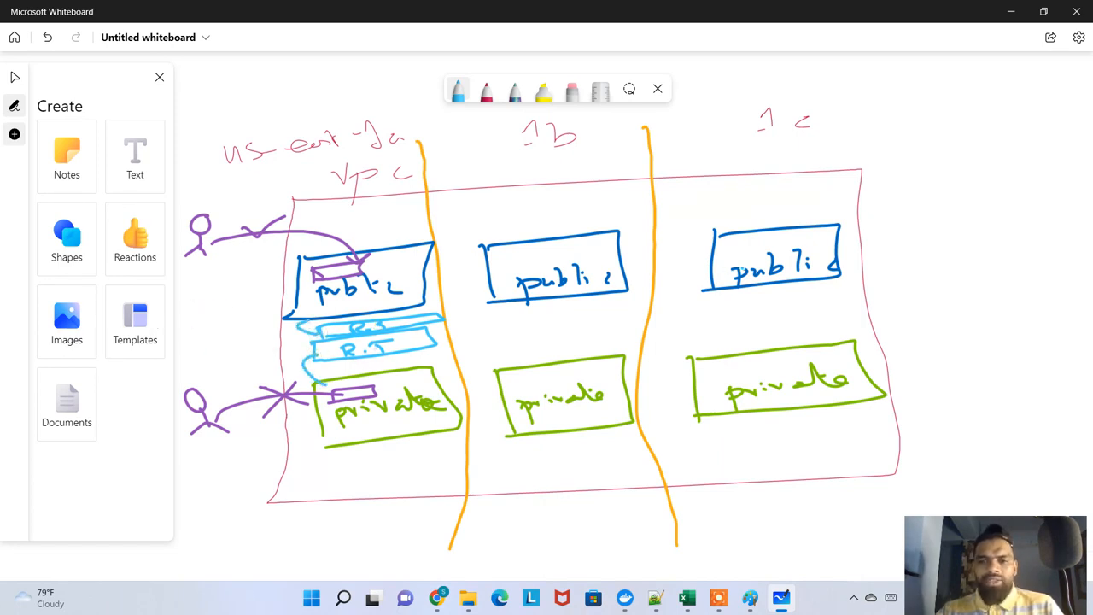
Change the dark red pen to green, draw an "IGW" box outside the VPC, and connect it with lines to the three public subnets
{"action": "left_click", "coordinate": [483, 92]}
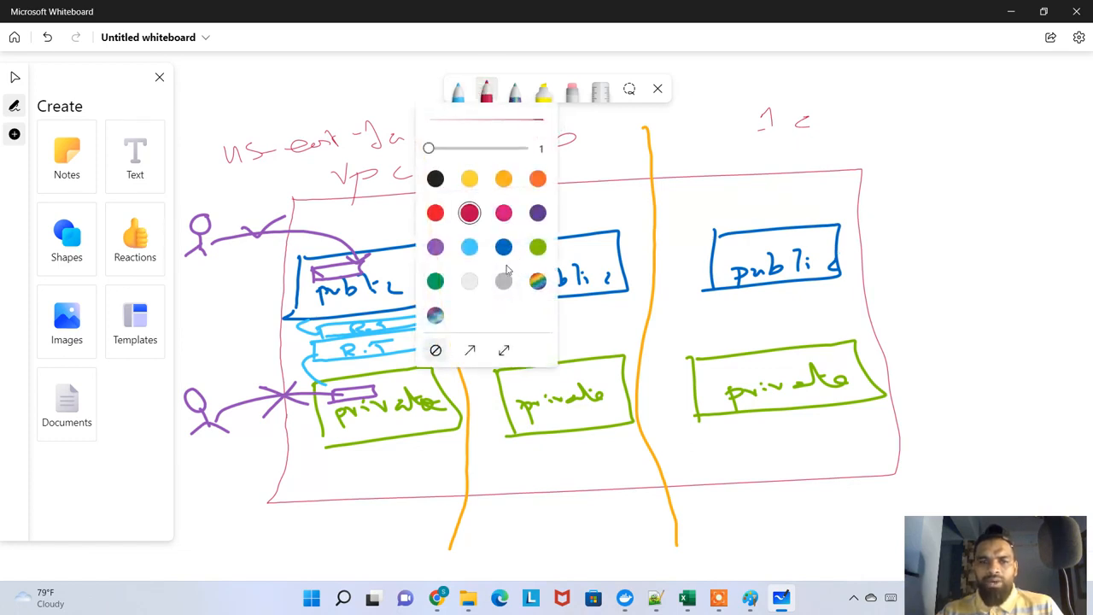
{"action": "left_click", "coordinate": [435, 281]}
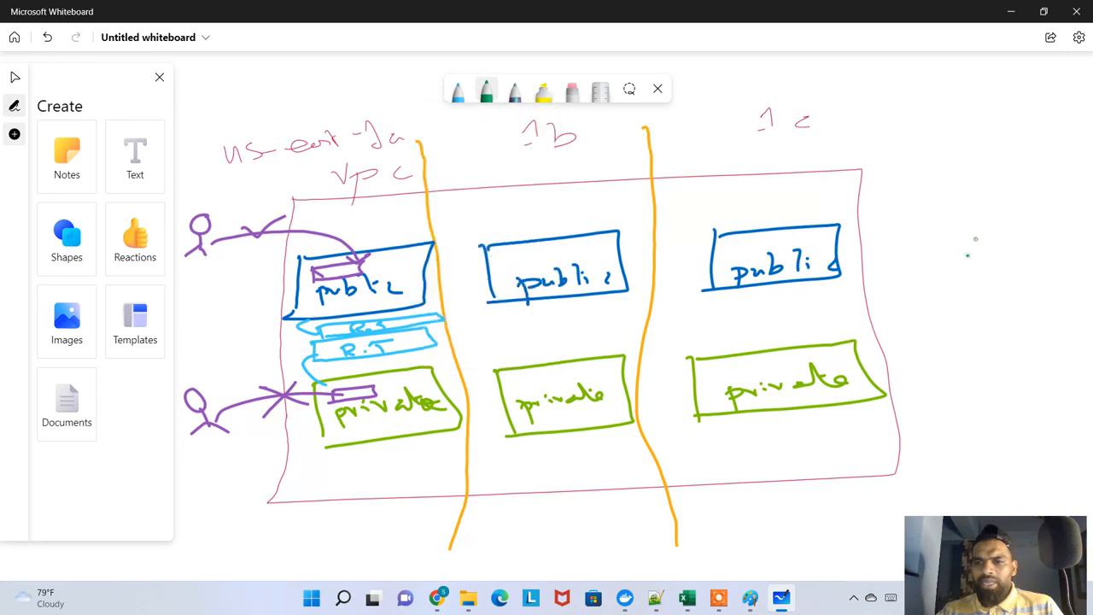
{"action": "mouse_move", "coordinate": [971, 245]}
{"action": "left_mouse_down"}
{"action": "mouse_move", "coordinate": [990, 236]}
{"action": "mouse_move", "coordinate": [1054, 302]}
{"action": "mouse_move", "coordinate": [955, 286]}
{"action": "mouse_move", "coordinate": [997, 273]}
{"action": "mouse_move", "coordinate": [1042, 287]}
{"action": "left_mouse_up"}
{"action": "left_click_drag", "start_coordinate": [954, 288], "coordinate": [884, 297]}
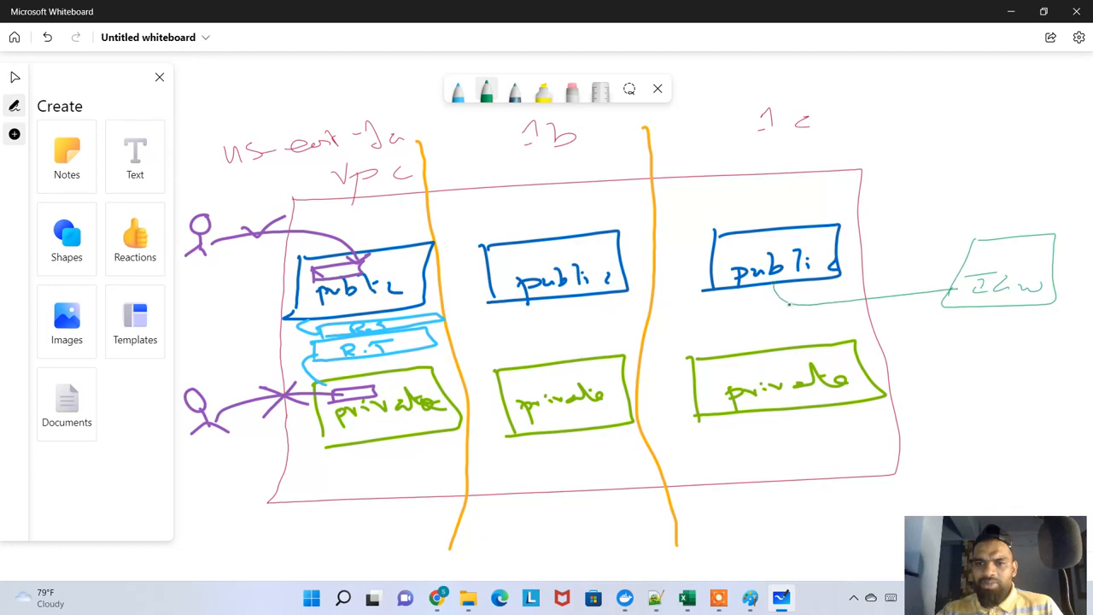
{"action": "left_click_drag", "start_coordinate": [788, 303], "coordinate": [600, 319]}
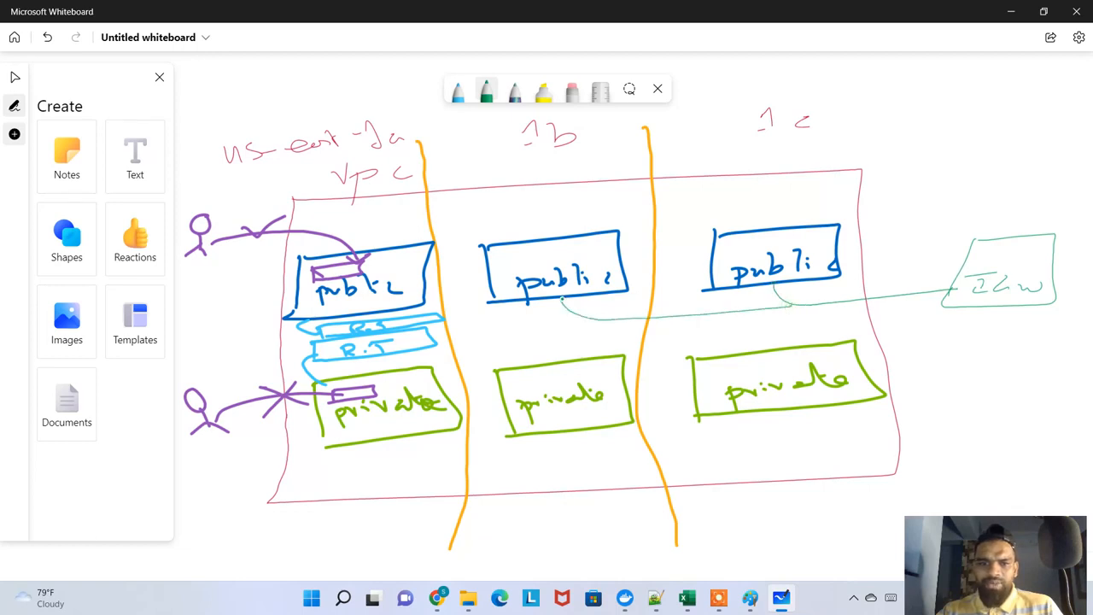
{"action": "left_click_drag", "start_coordinate": [589, 322], "coordinate": [465, 314]}
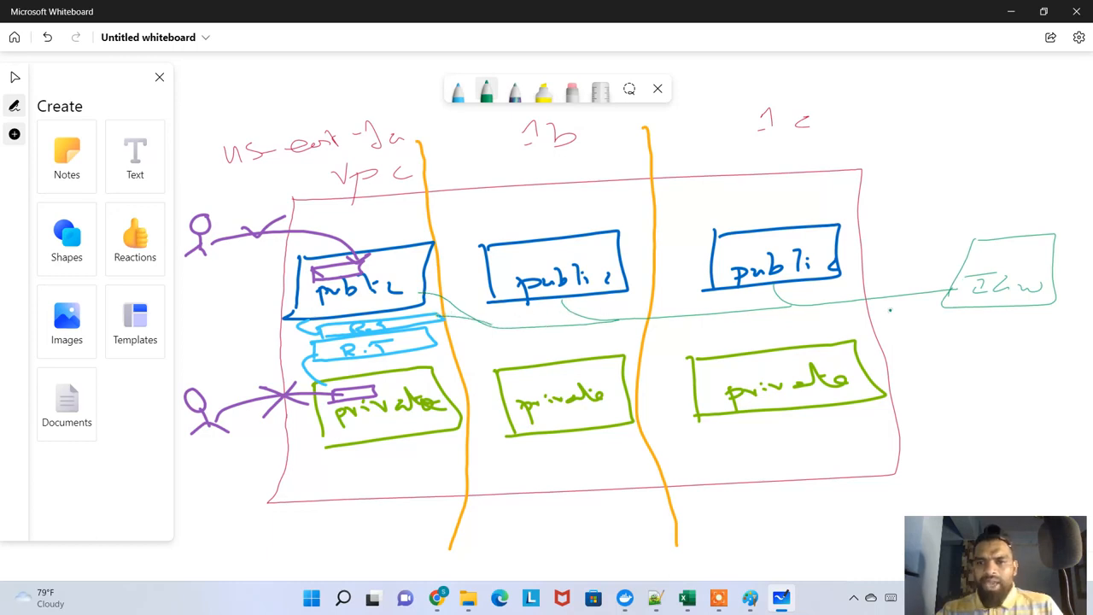
Draw a green line from the 1c private subnet out of the VPC and cross it out with several strokes
{"action": "left_click_drag", "start_coordinate": [858, 353], "coordinate": [946, 338]}
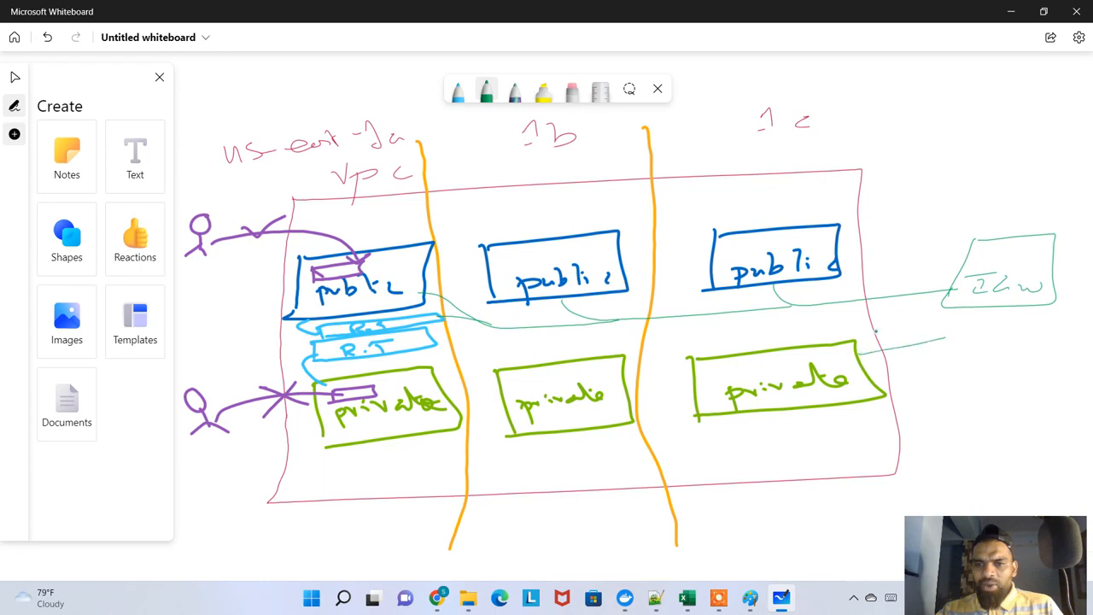
{"action": "mouse_move", "coordinate": [875, 331]}
{"action": "left_mouse_down"}
{"action": "mouse_move", "coordinate": [911, 342]}
{"action": "mouse_move", "coordinate": [882, 371]}
{"action": "left_mouse_up"}
{"action": "left_click_drag", "start_coordinate": [955, 337], "coordinate": [974, 327]}
{"action": "left_click_drag", "start_coordinate": [901, 332], "coordinate": [981, 351]}
{"action": "left_click_drag", "start_coordinate": [937, 326], "coordinate": [885, 367]}
{"action": "left_click_drag", "start_coordinate": [889, 331], "coordinate": [978, 351]}
Draw green lines linking the three private subnets to each other and to the public side above them
{"action": "left_click_drag", "start_coordinate": [630, 390], "coordinate": [696, 380]}
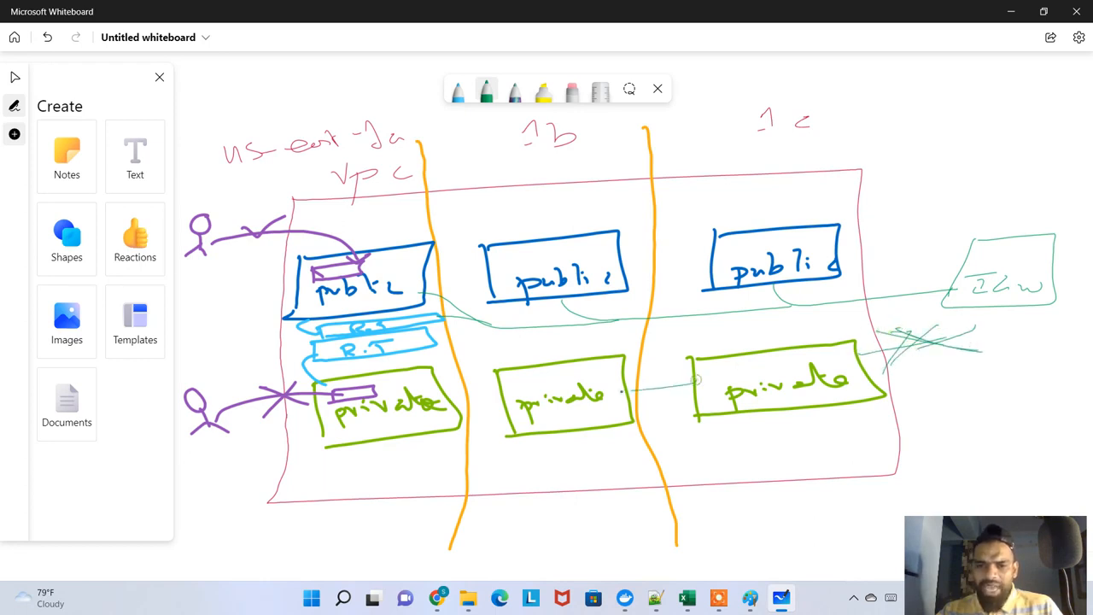
{"action": "left_click_drag", "start_coordinate": [506, 402], "coordinate": [454, 407]}
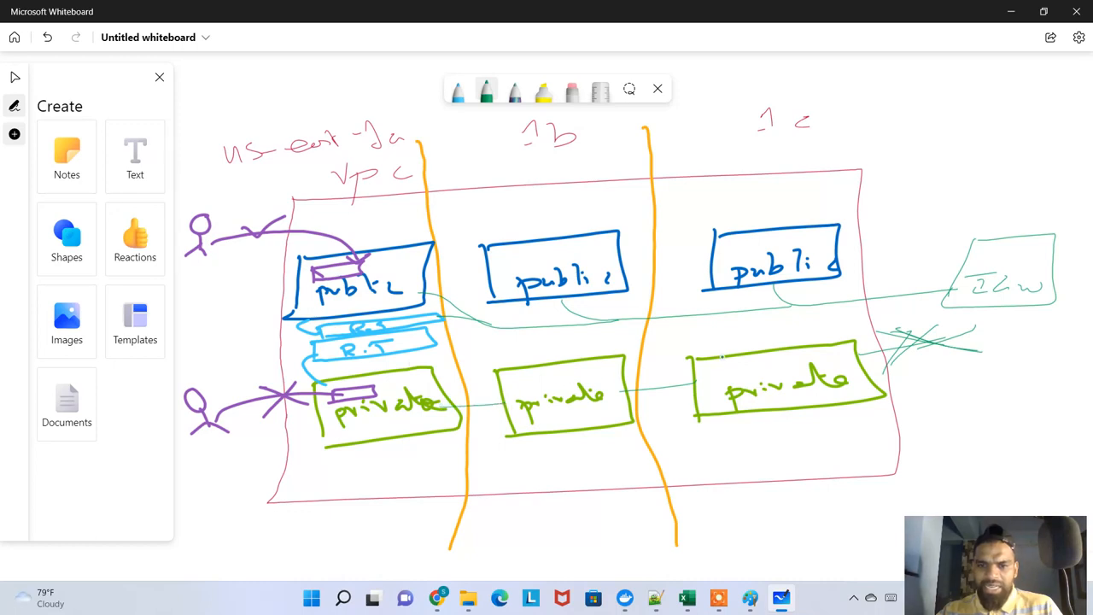
{"action": "left_click_drag", "start_coordinate": [723, 357], "coordinate": [756, 300]}
{"action": "left_click_drag", "start_coordinate": [556, 314], "coordinate": [584, 353]}
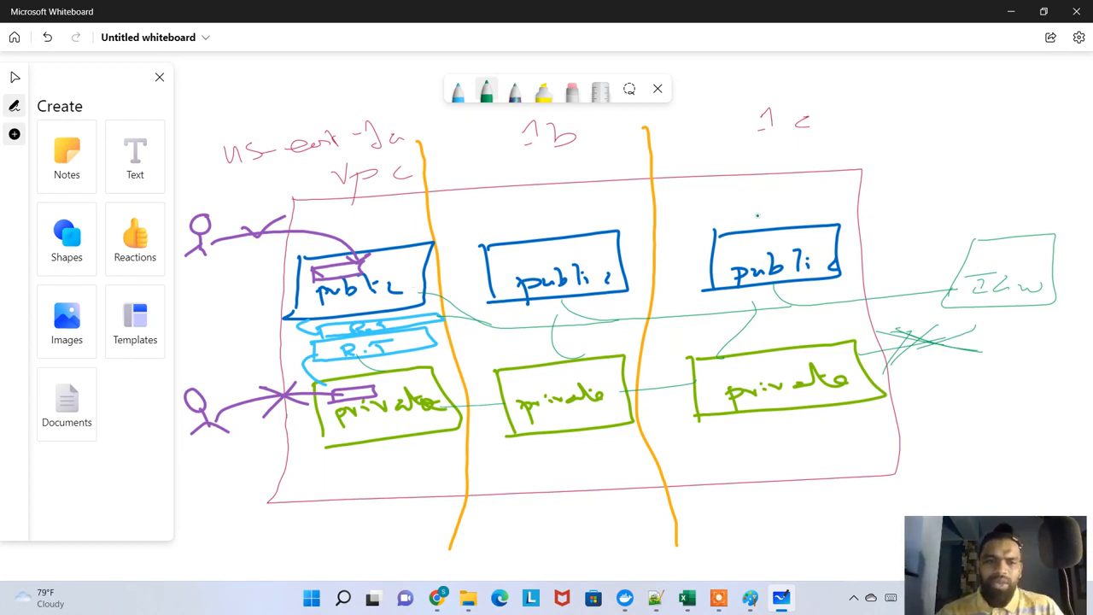
Circle the us-east-1a private instance and its outside user in green, join them with a line, and switch to the VPC console in Chrome
{"action": "mouse_move", "coordinate": [350, 376]}
{"action": "left_mouse_down"}
{"action": "mouse_move", "coordinate": [314, 394]}
{"action": "mouse_move", "coordinate": [412, 398]}
{"action": "mouse_move", "coordinate": [347, 386]}
{"action": "left_mouse_up"}
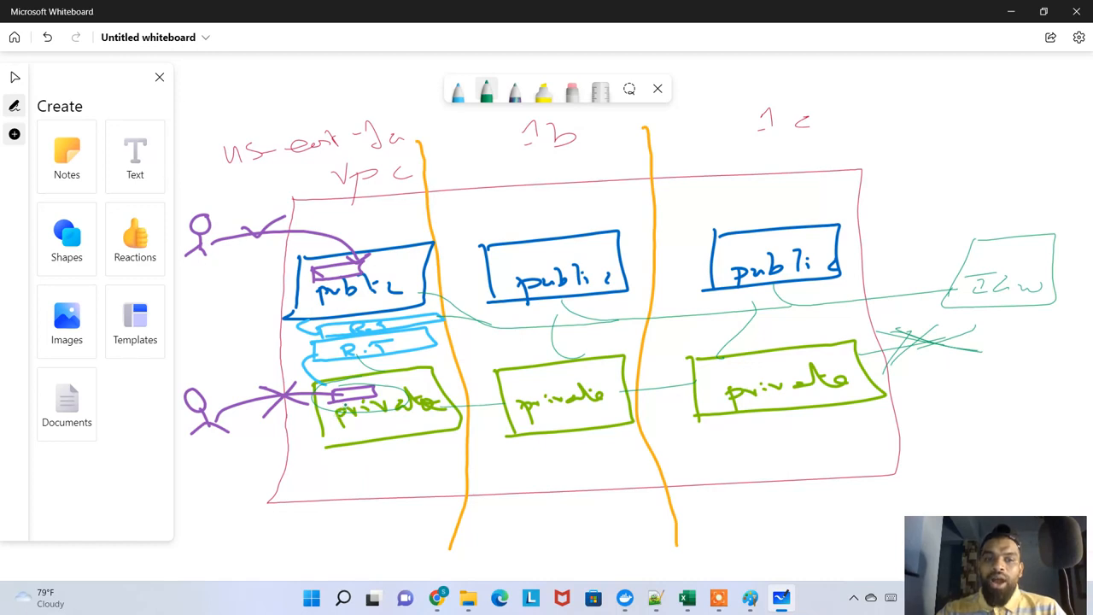
{"action": "mouse_move", "coordinate": [215, 384]}
{"action": "left_mouse_down"}
{"action": "mouse_move", "coordinate": [179, 394]}
{"action": "mouse_move", "coordinate": [243, 427]}
{"action": "mouse_move", "coordinate": [334, 384]}
{"action": "left_mouse_up"}
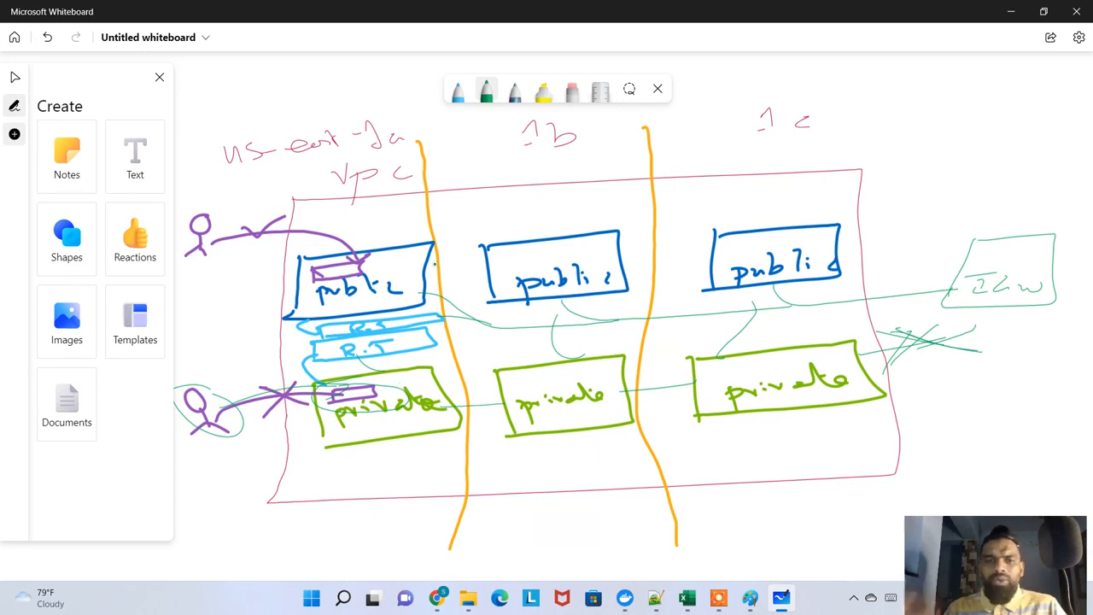
{"action": "key", "text": "alt+Tab"}
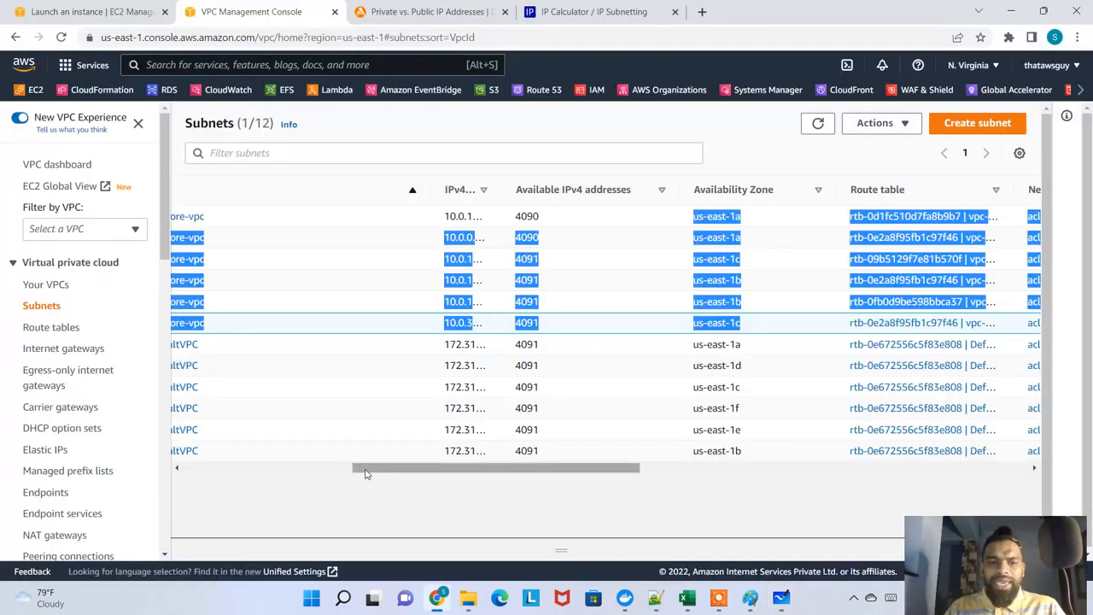
Open the list of NAT gateways in the VPC console
{"action": "left_click_drag", "start_coordinate": [367, 468], "coordinate": [162, 474]}
{"action": "scroll", "coordinate": [107, 418], "scroll_direction": "down", "scroll_amount": 1}
{"action": "scroll", "coordinate": [107, 418], "scroll_direction": "down", "scroll_amount": 2}
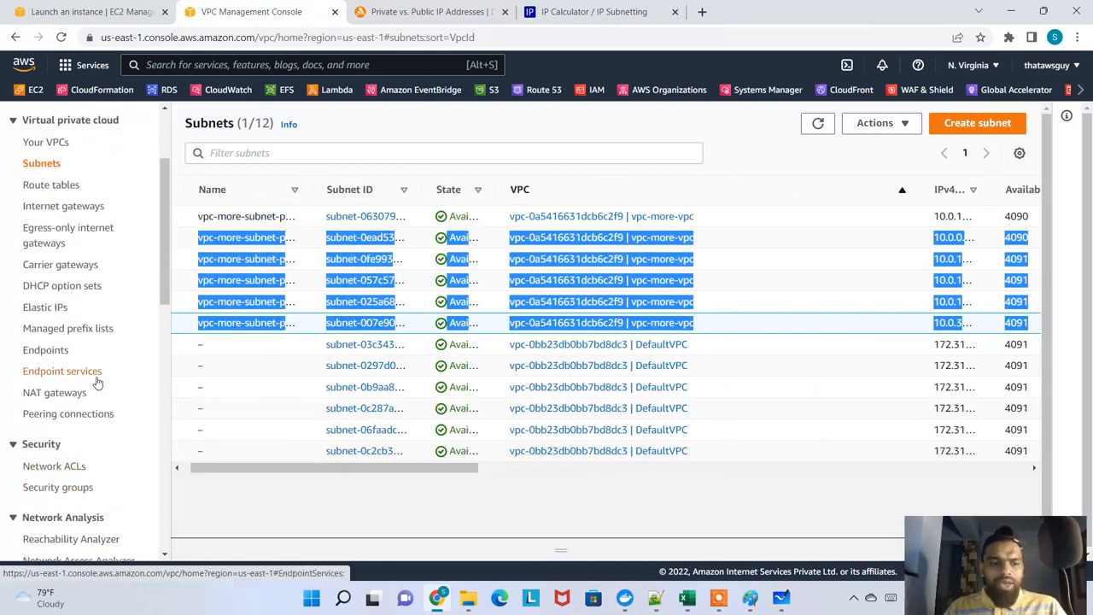
{"action": "scroll", "coordinate": [95, 393], "scroll_direction": "down", "scroll_amount": 3}
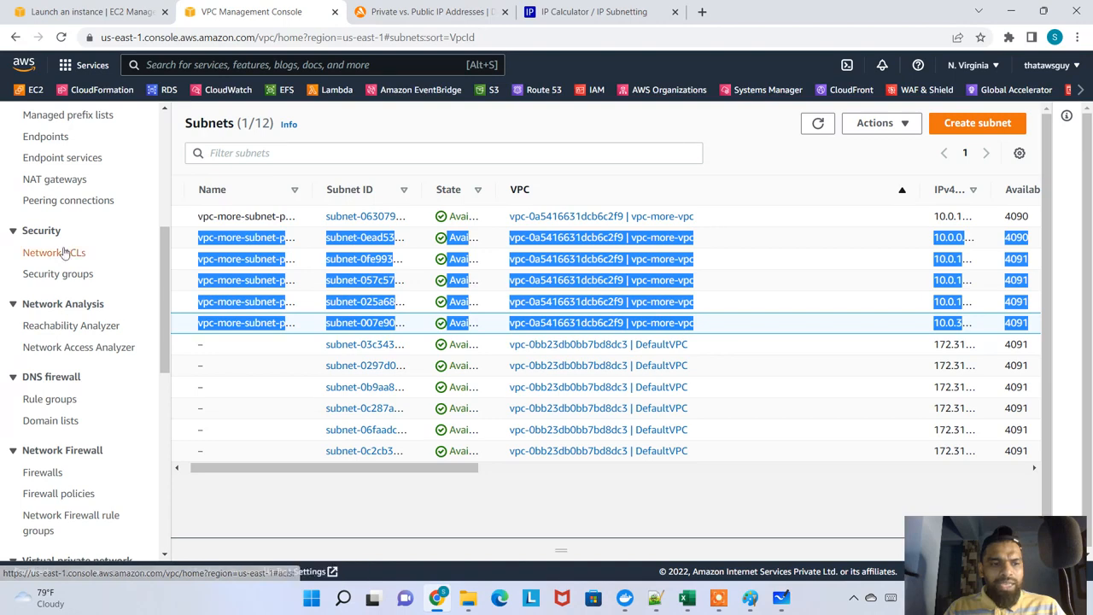
{"action": "left_click", "coordinate": [70, 177]}
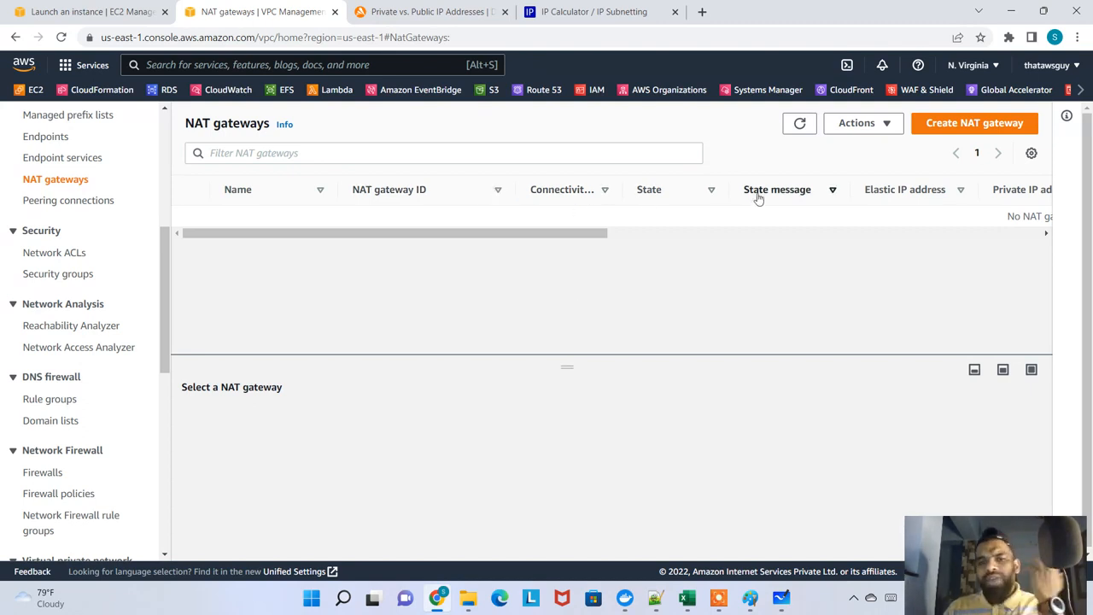
{"action": "left_click_drag", "start_coordinate": [585, 232], "coordinate": [554, 236]}
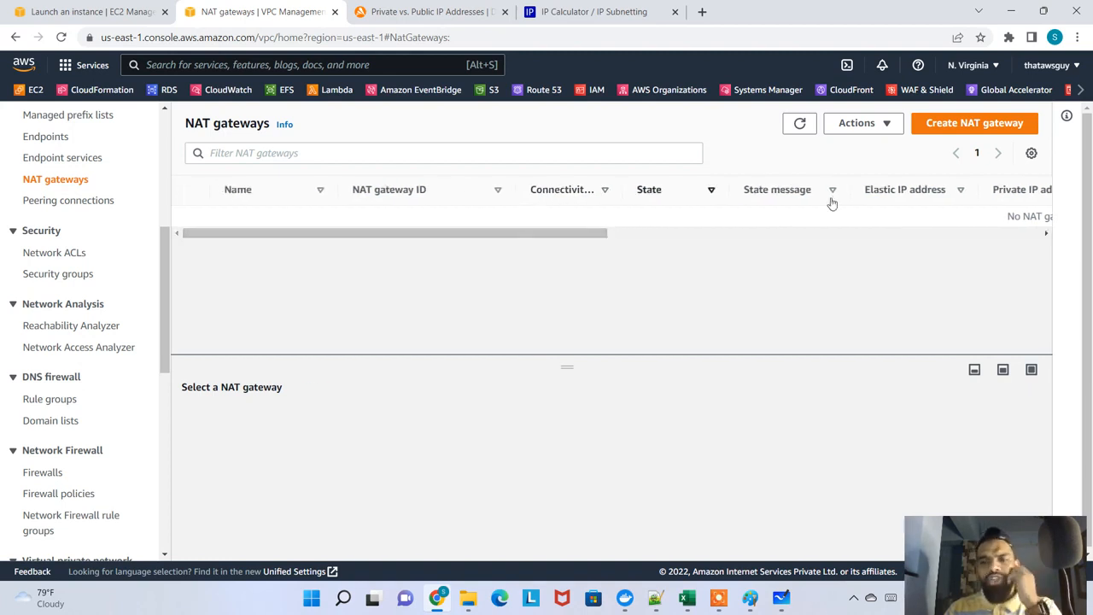
Start creating a NAT gateway and name it my-nat-gateway
{"action": "left_click", "coordinate": [967, 126]}
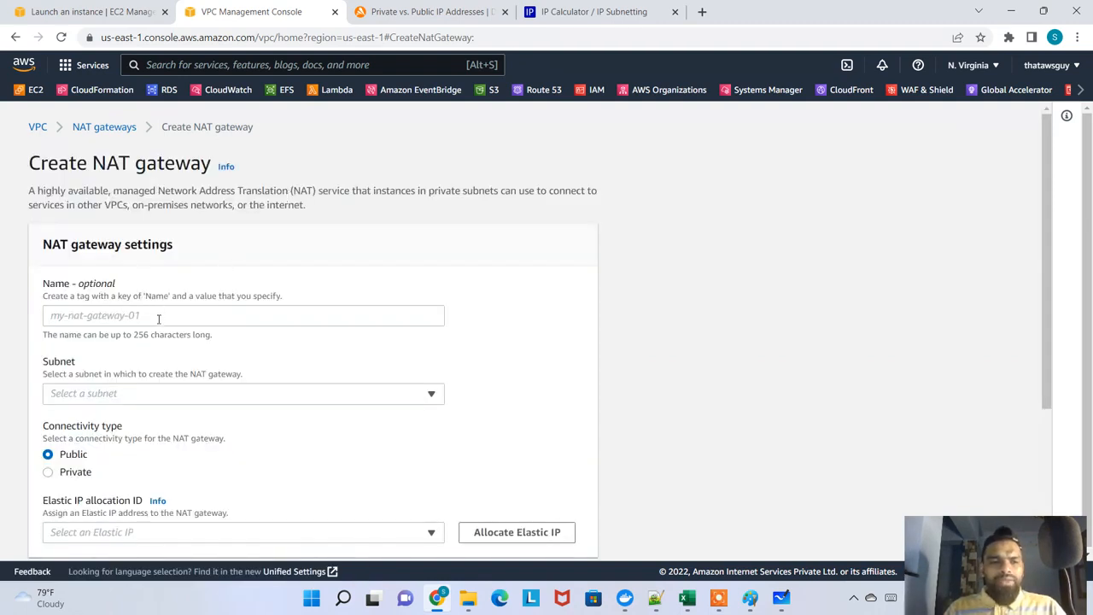
{"action": "left_click", "coordinate": [158, 316]}
{"action": "type", "text": "my"}
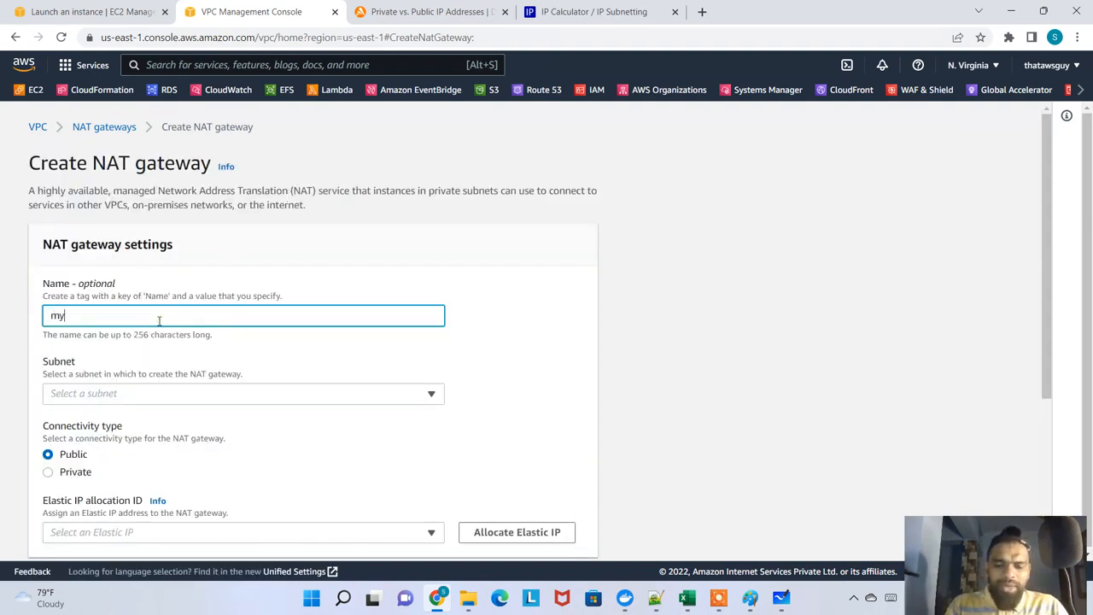
{"action": "type", "text": "-nat-"}
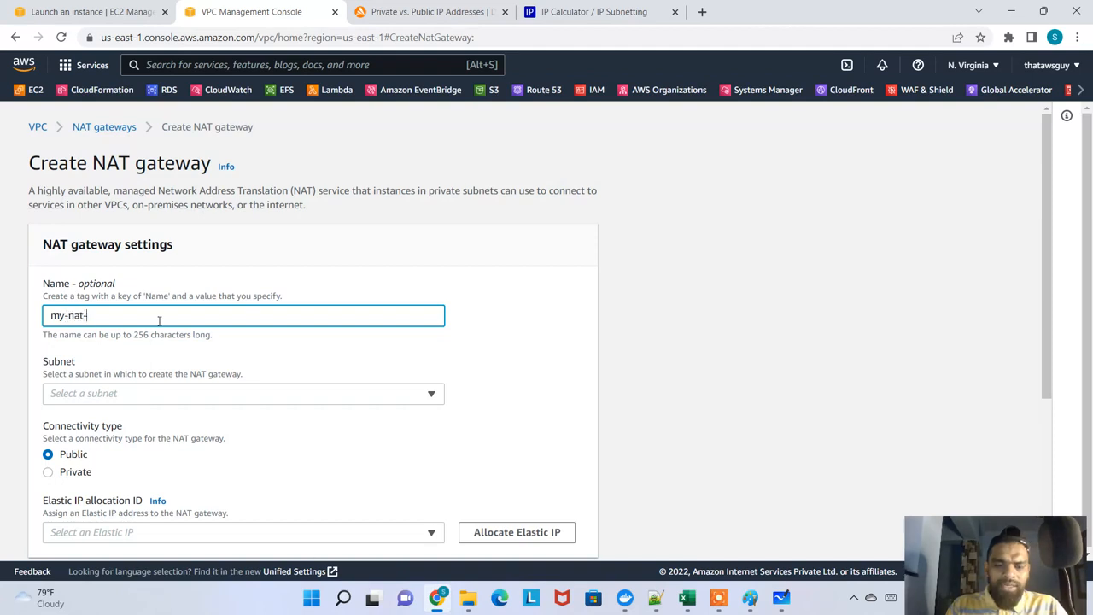
{"action": "type", "text": "gateway"}
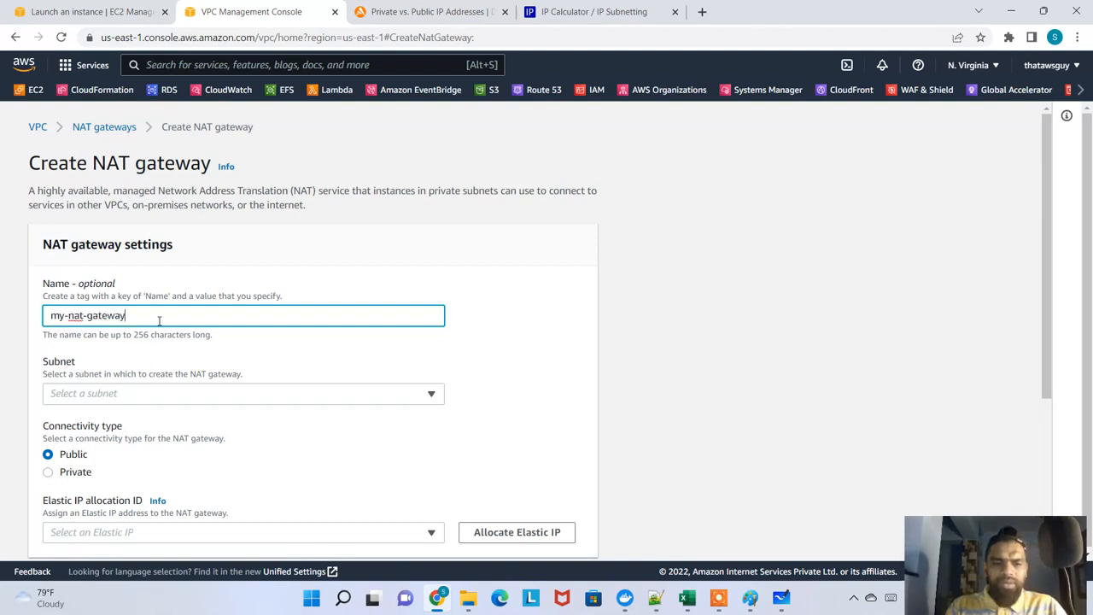
{"action": "scroll", "coordinate": [154, 382], "scroll_direction": "down", "scroll_amount": 1}
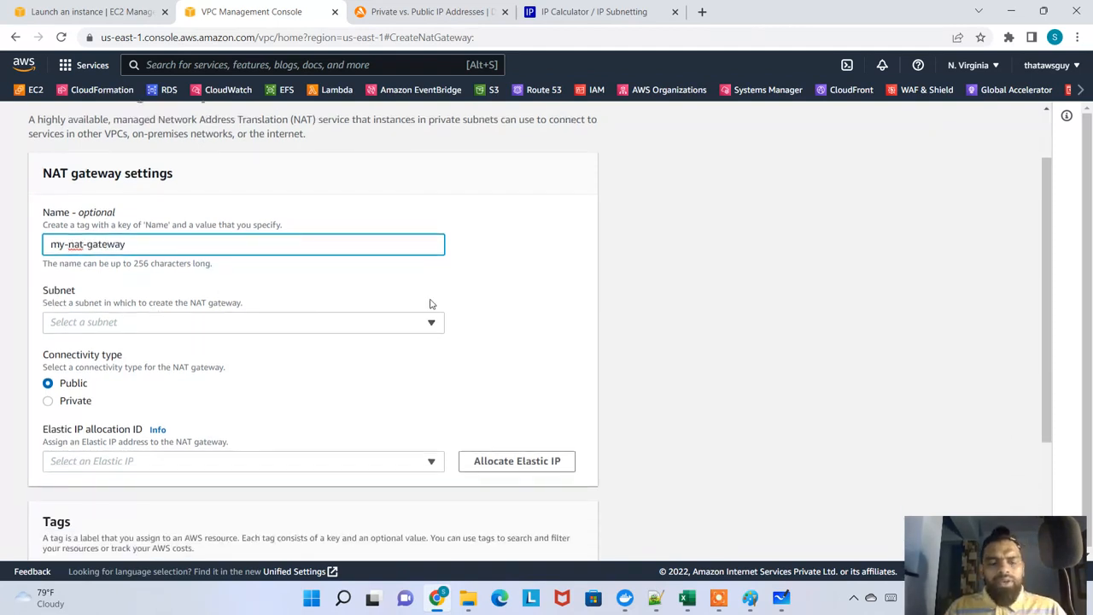
{"action": "left_click", "coordinate": [521, 268]}
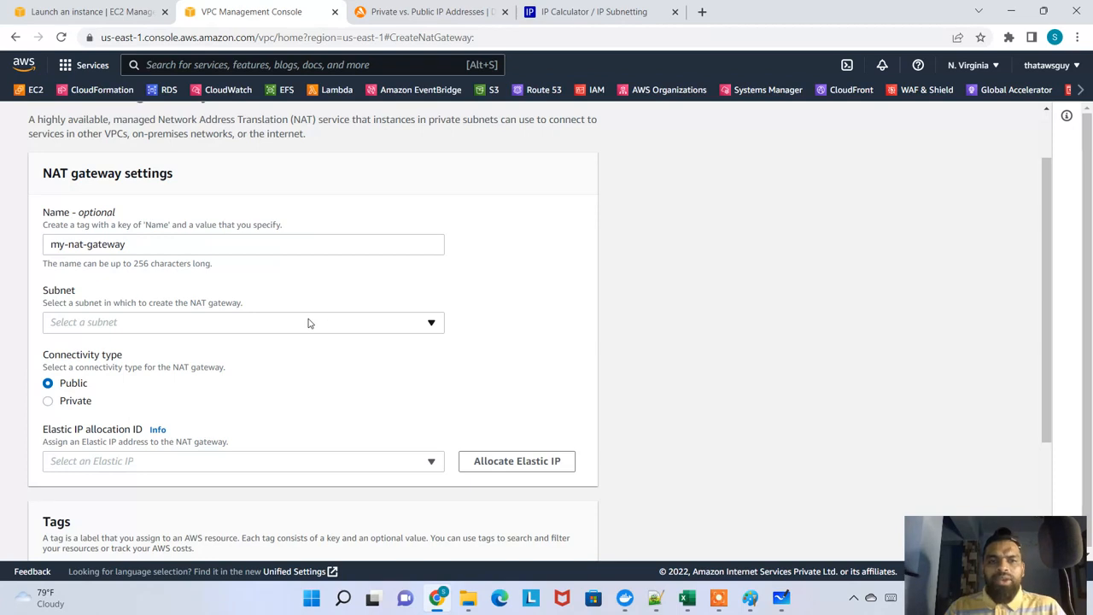
On the Microsoft Whiteboard diagram, recolor the third pen orange, circle the us-east-1a public subnet, and return to Chrome
{"action": "key", "text": "alt+Tab"}
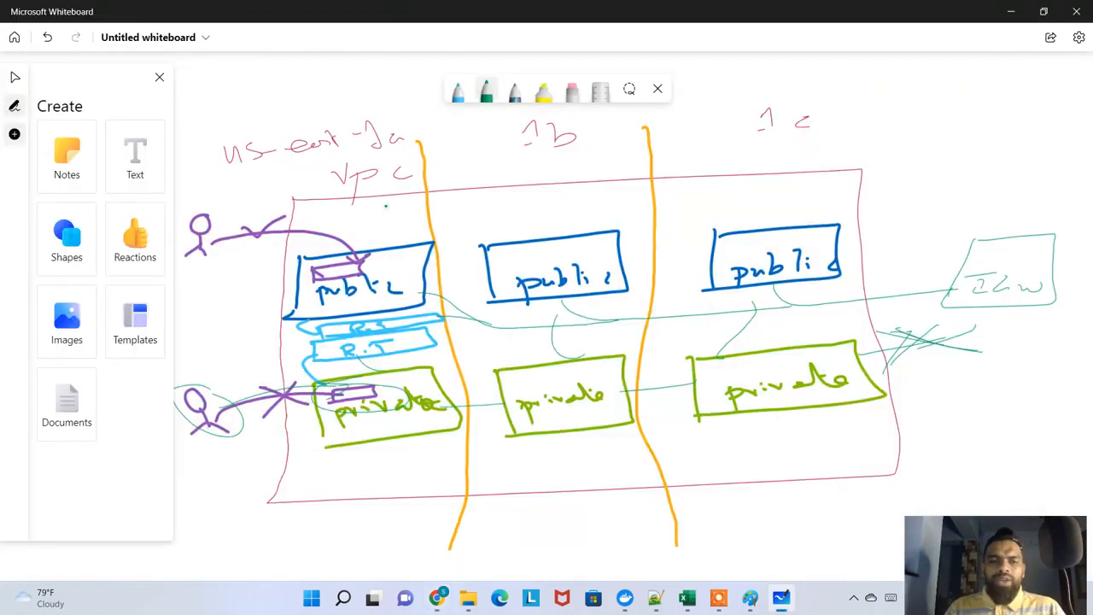
{"action": "left_click", "coordinate": [514, 91]}
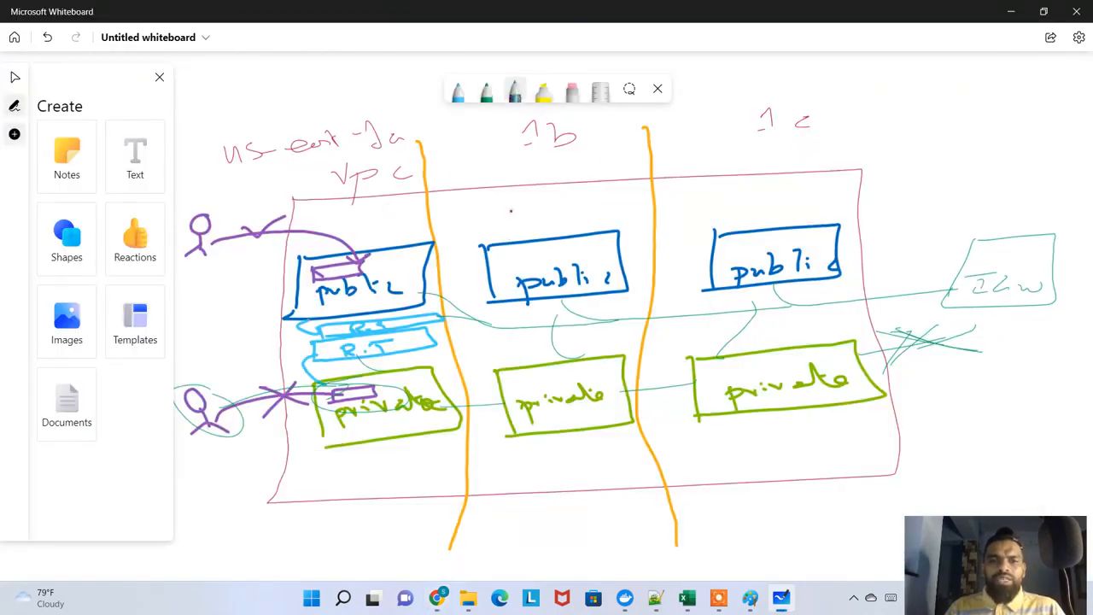
{"action": "left_click", "coordinate": [514, 95]}
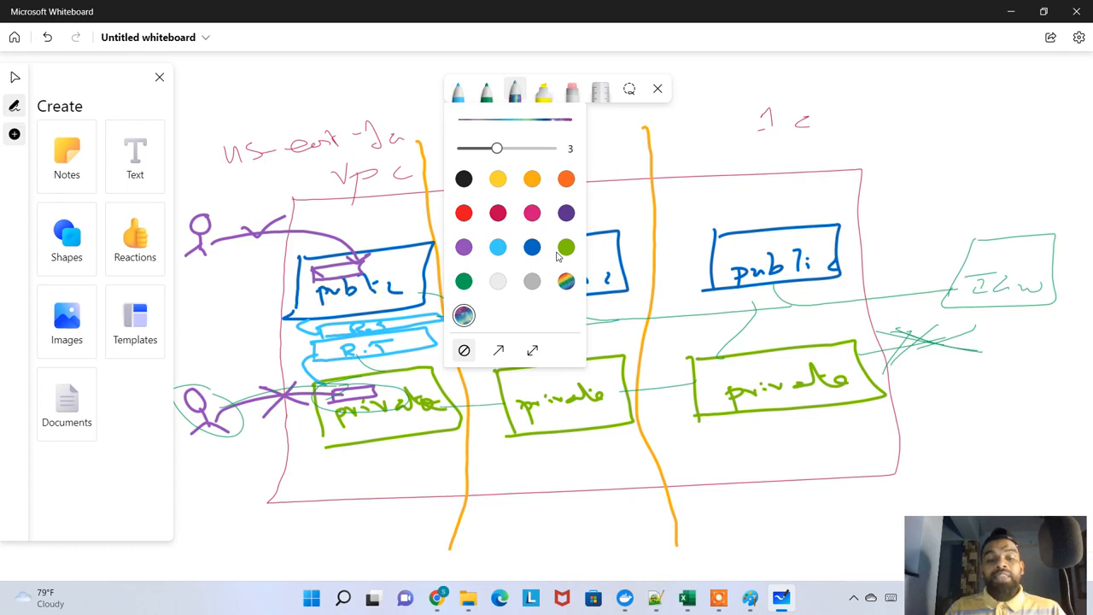
{"action": "left_click", "coordinate": [566, 179]}
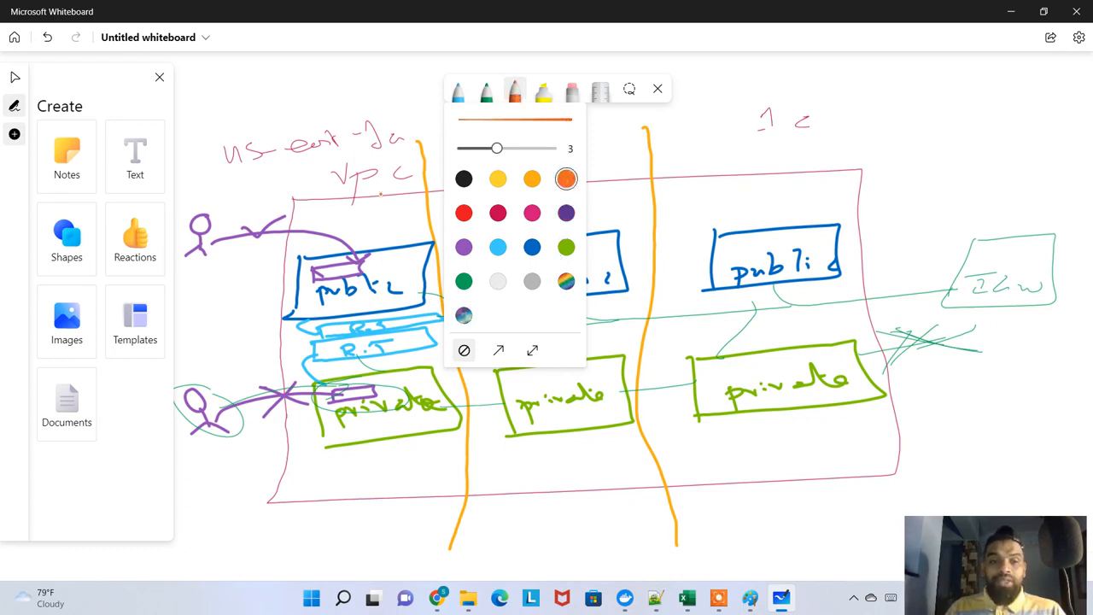
{"action": "mouse_move", "coordinate": [363, 167]}
{"action": "left_mouse_down"}
{"action": "mouse_move", "coordinate": [285, 249]}
{"action": "mouse_move", "coordinate": [293, 322]}
{"action": "mouse_move", "coordinate": [407, 325]}
{"action": "mouse_move", "coordinate": [420, 198]}
{"action": "mouse_move", "coordinate": [365, 174]}
{"action": "left_mouse_up"}
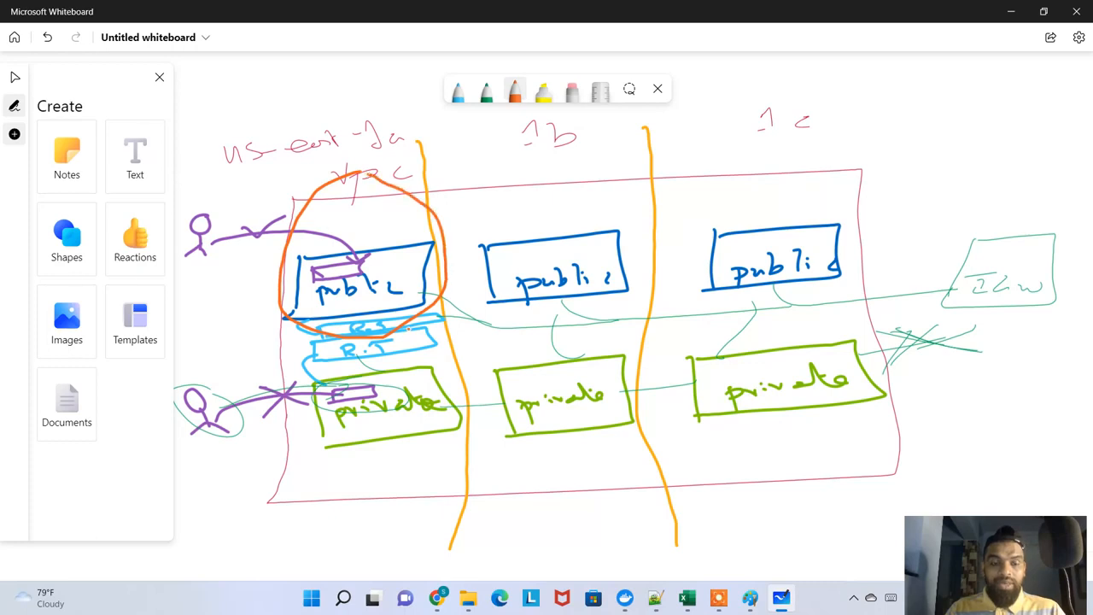
{"action": "key", "text": "alt+Tab"}
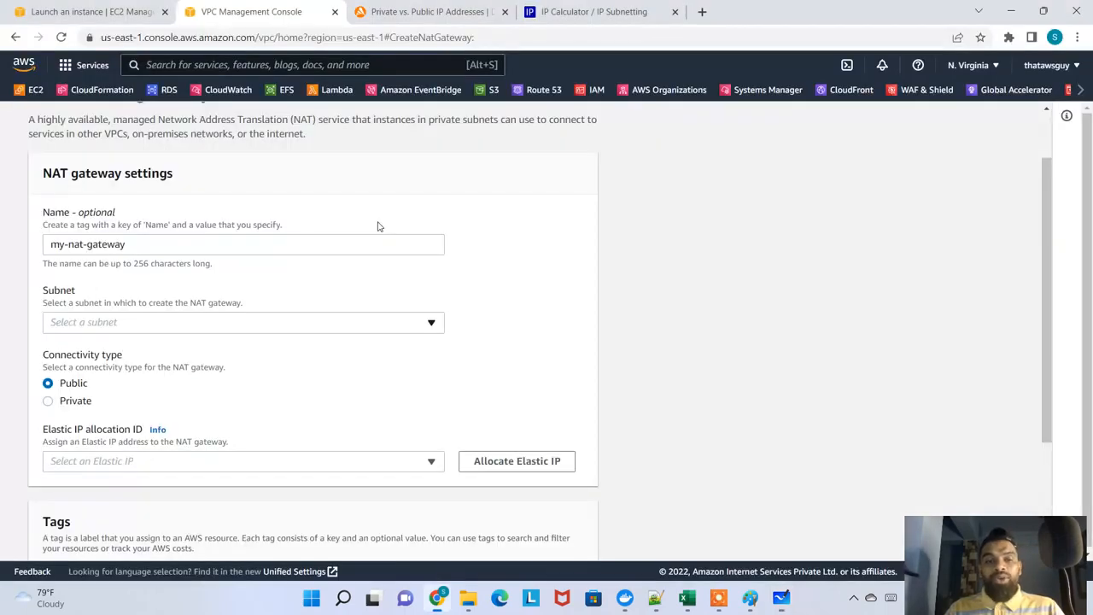
Place the NAT gateway in the vpc-more-subnet-public1-us-east-1a subnet
{"action": "left_click", "coordinate": [172, 328]}
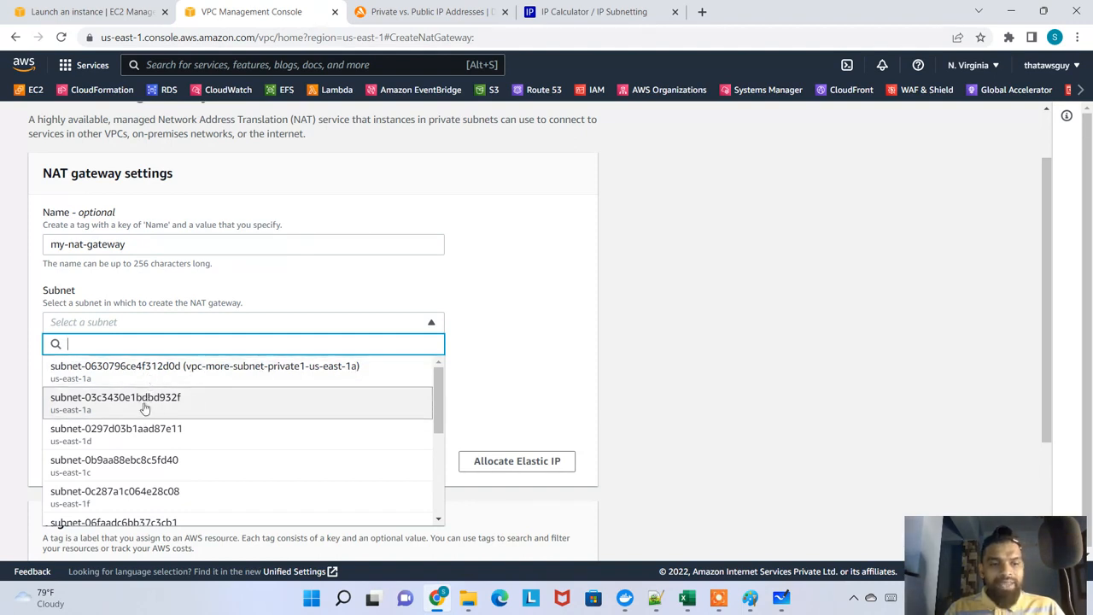
{"action": "scroll", "coordinate": [214, 414], "scroll_direction": "down", "scroll_amount": 5}
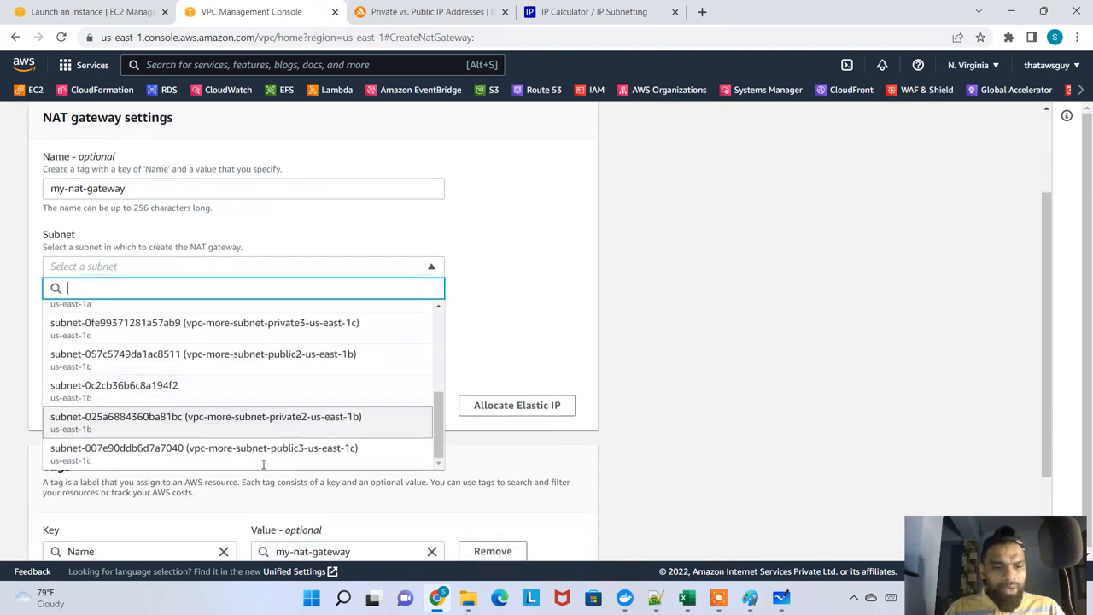
{"action": "scroll", "coordinate": [359, 363], "scroll_direction": "up", "scroll_amount": 5}
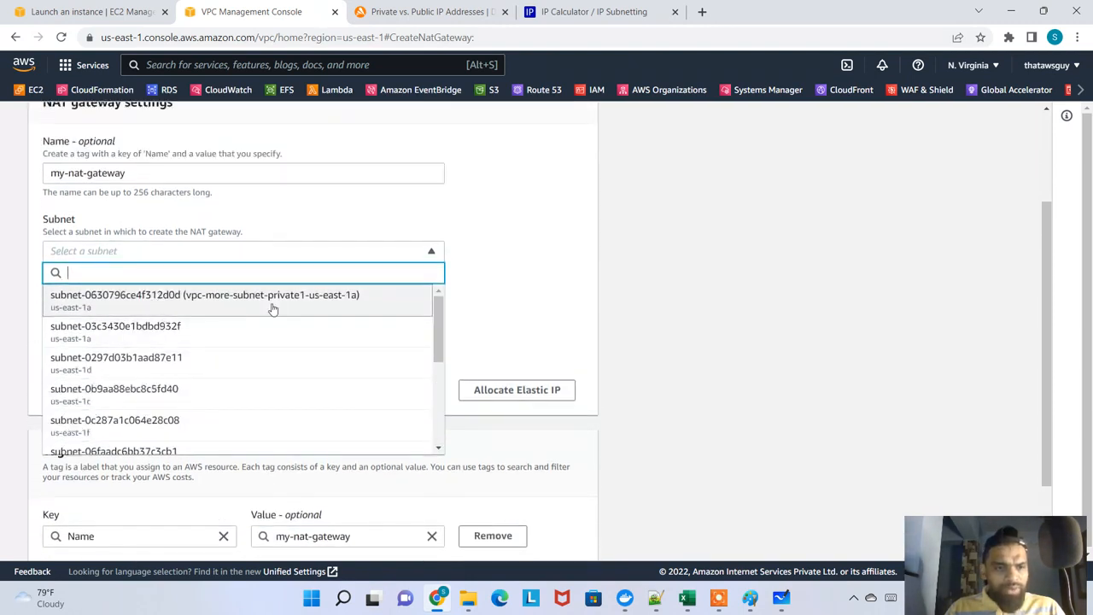
{"action": "scroll", "coordinate": [267, 314], "scroll_direction": "down", "scroll_amount": 1}
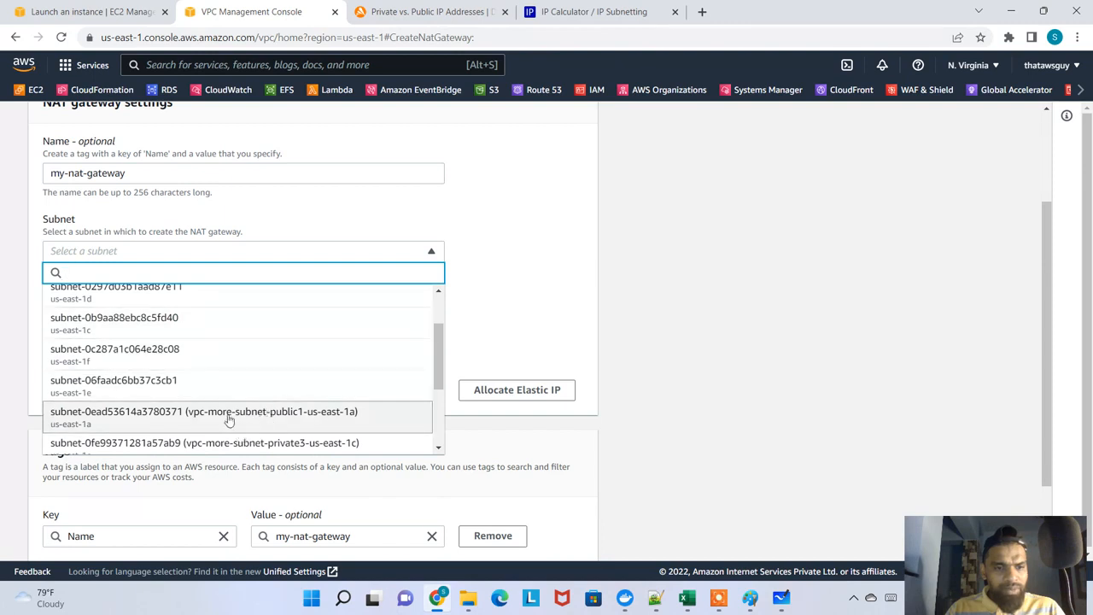
{"action": "left_click", "coordinate": [142, 417]}
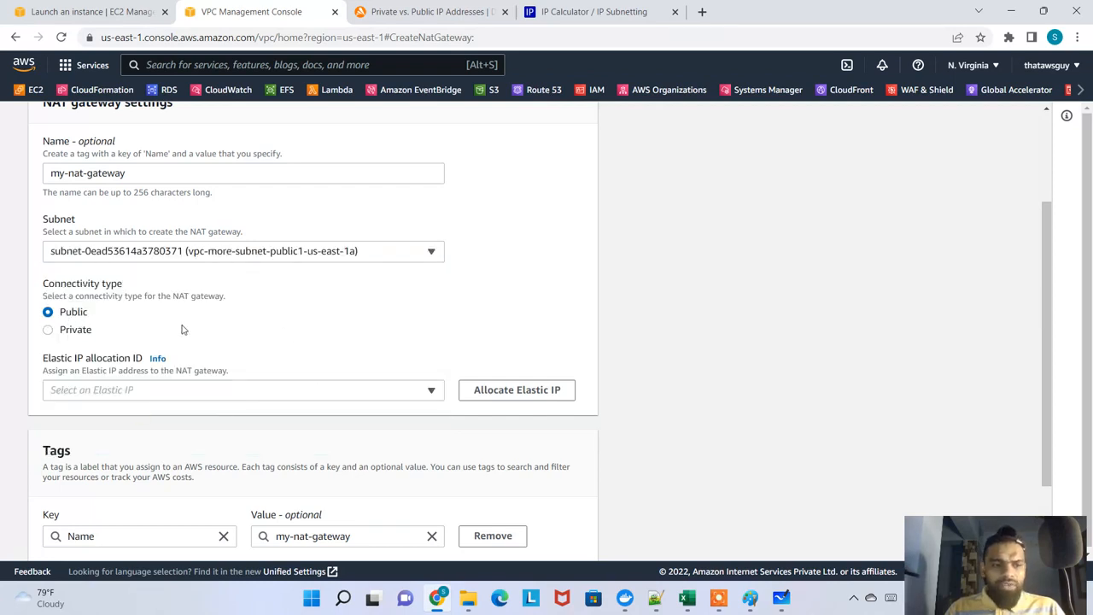
Allocate a new Elastic IP for the NAT gateway, keep the connectivity type Public, and create the gateway
{"action": "scroll", "coordinate": [181, 328], "scroll_direction": "down", "scroll_amount": 1}
{"action": "left_click", "coordinate": [132, 321]}
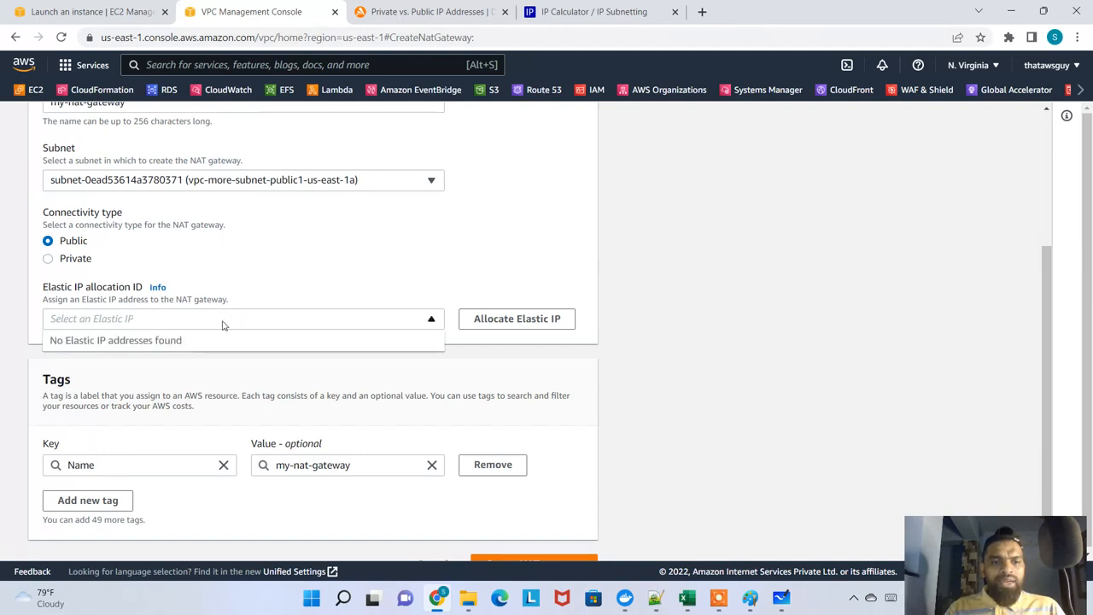
{"action": "left_click", "coordinate": [512, 329]}
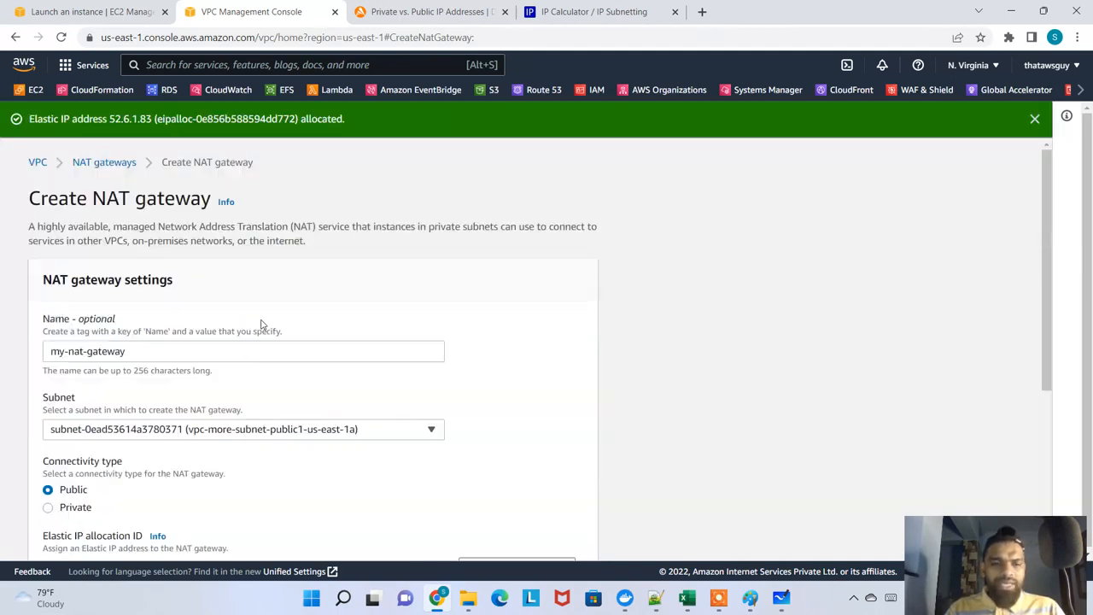
{"action": "scroll", "coordinate": [209, 291], "scroll_direction": "down", "scroll_amount": 3}
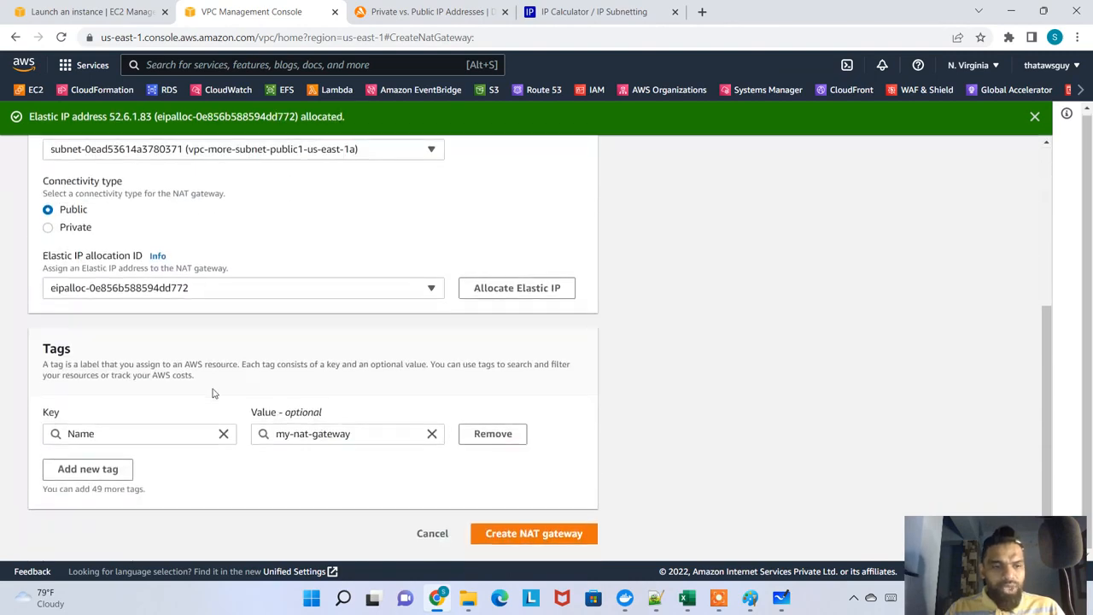
{"action": "left_click", "coordinate": [526, 533]}
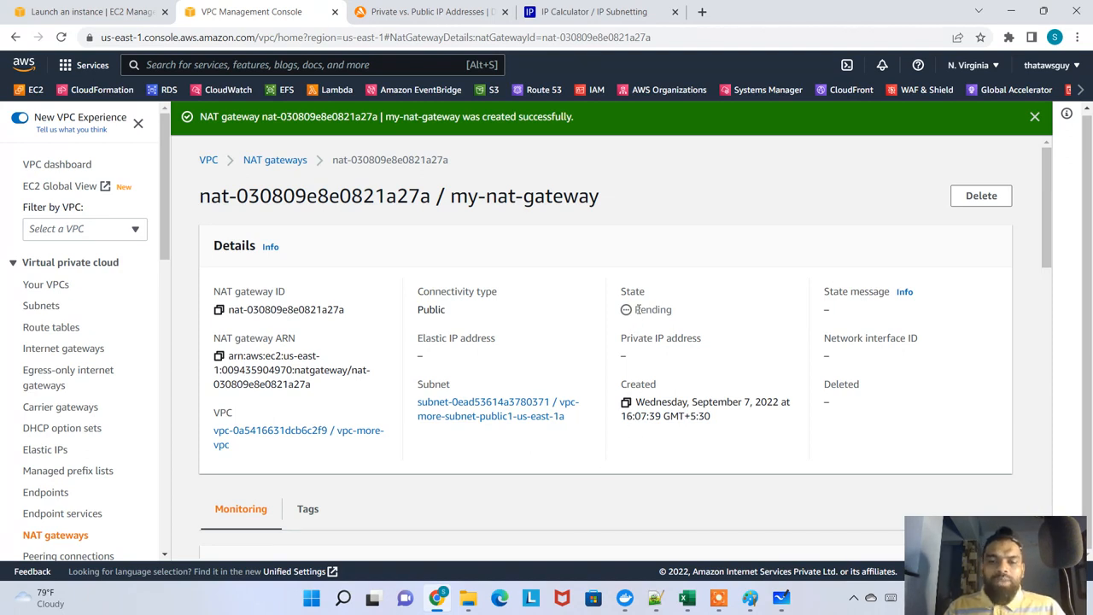
Check the new NAT gateway's state, and view the list of VPCs
{"action": "left_click_drag", "start_coordinate": [637, 310], "coordinate": [684, 314]}
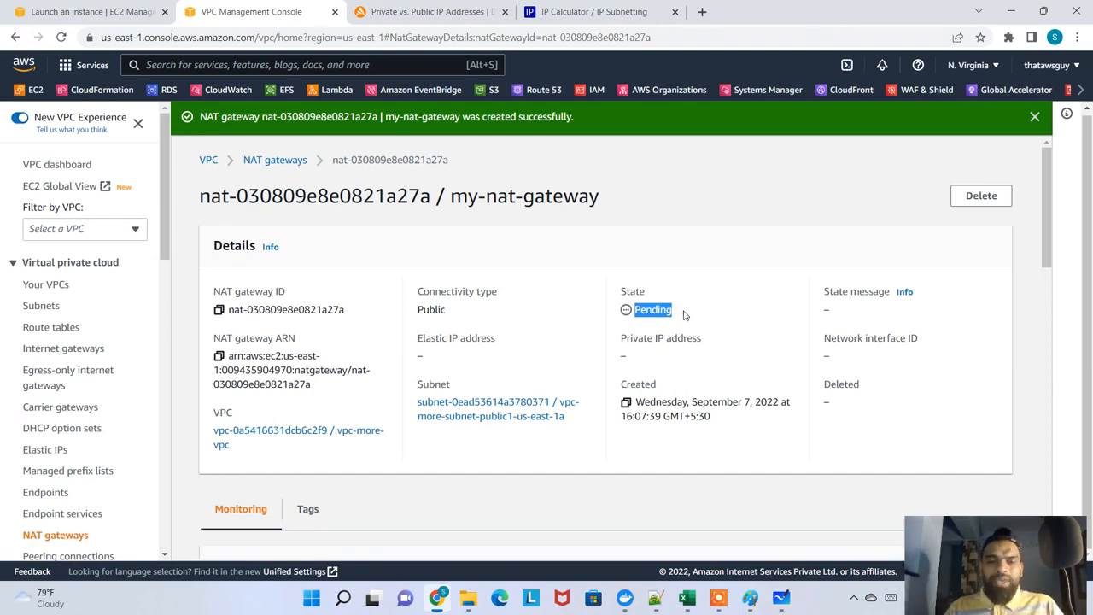
{"action": "key", "text": "alt+Tab"}
{"action": "left_click", "coordinate": [1010, 11]}
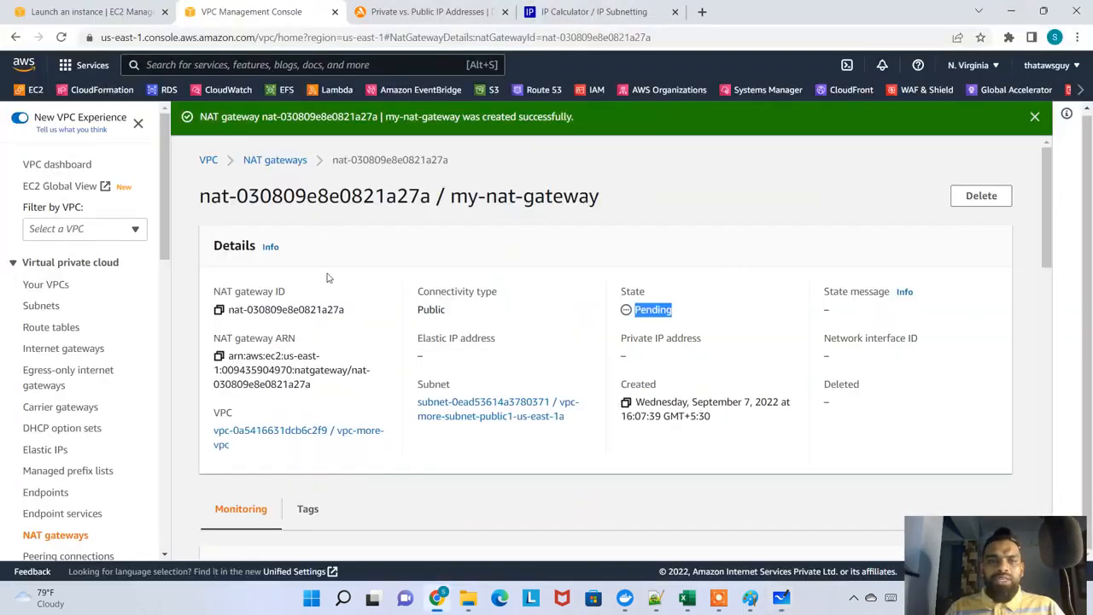
{"action": "left_click", "coordinate": [45, 287]}
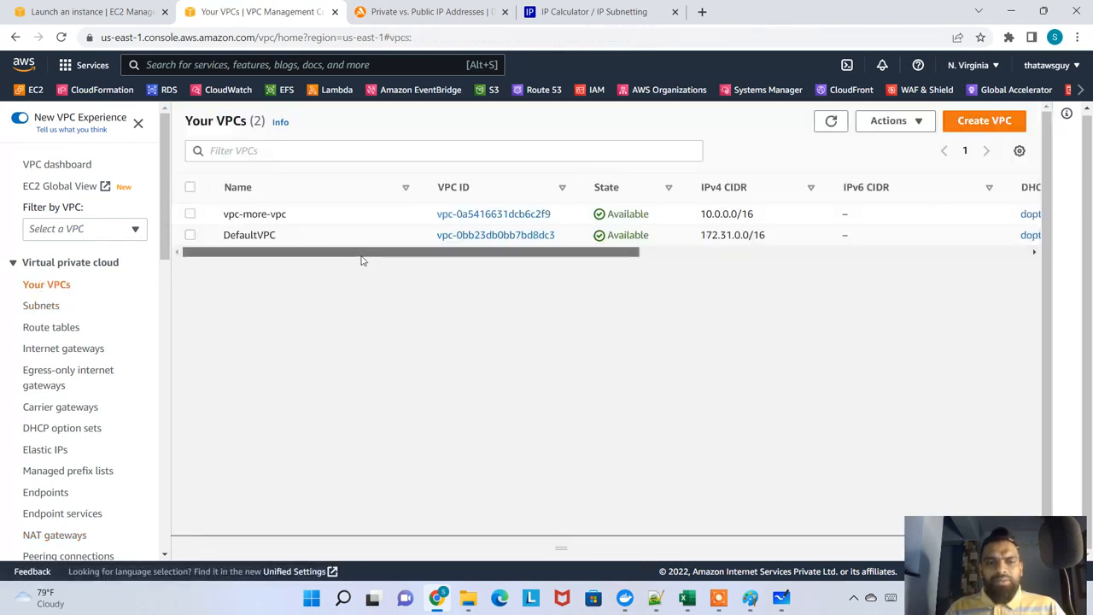
{"action": "left_click_drag", "start_coordinate": [362, 254], "coordinate": [291, 250]}
{"action": "left_click_drag", "start_coordinate": [357, 250], "coordinate": [312, 271]}
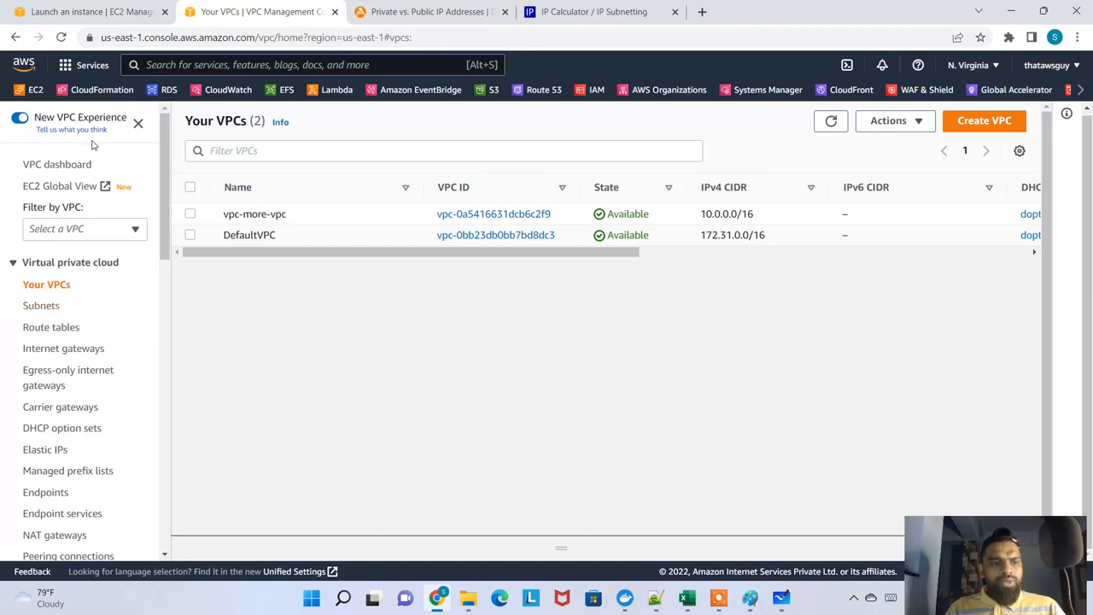
Open the EC2 instances list and remove its running-state filter
{"action": "left_click", "coordinate": [22, 95]}
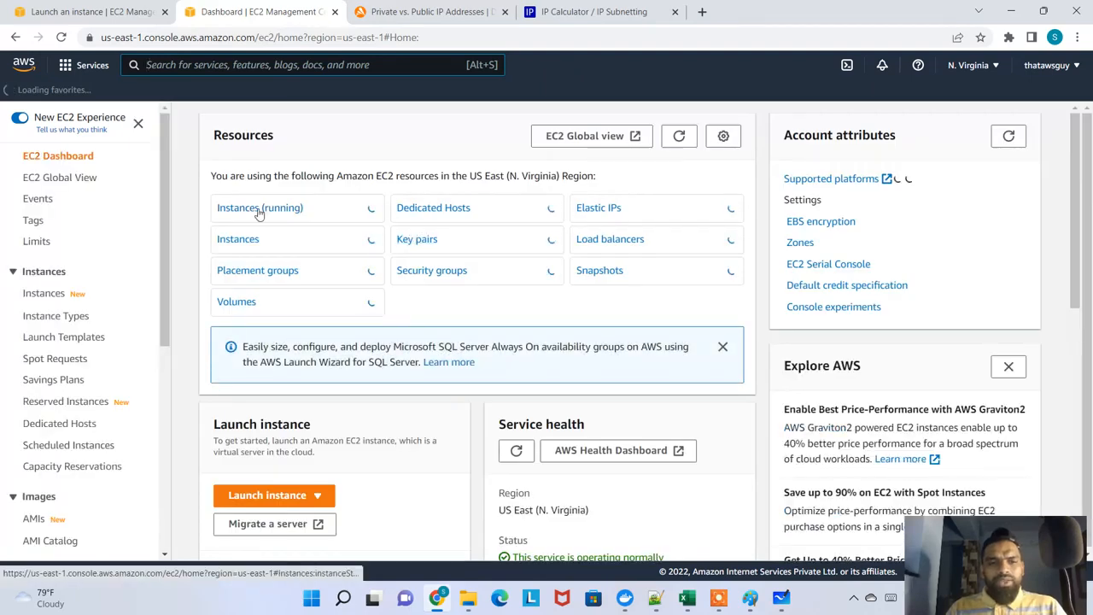
{"action": "left_click", "coordinate": [260, 210]}
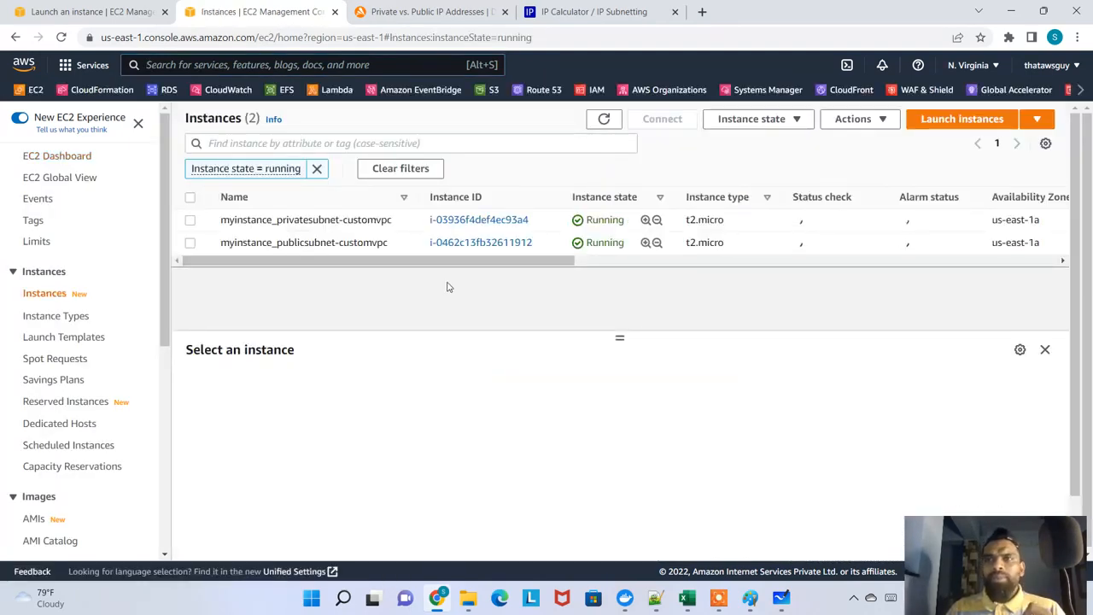
{"action": "left_click", "coordinate": [317, 168]}
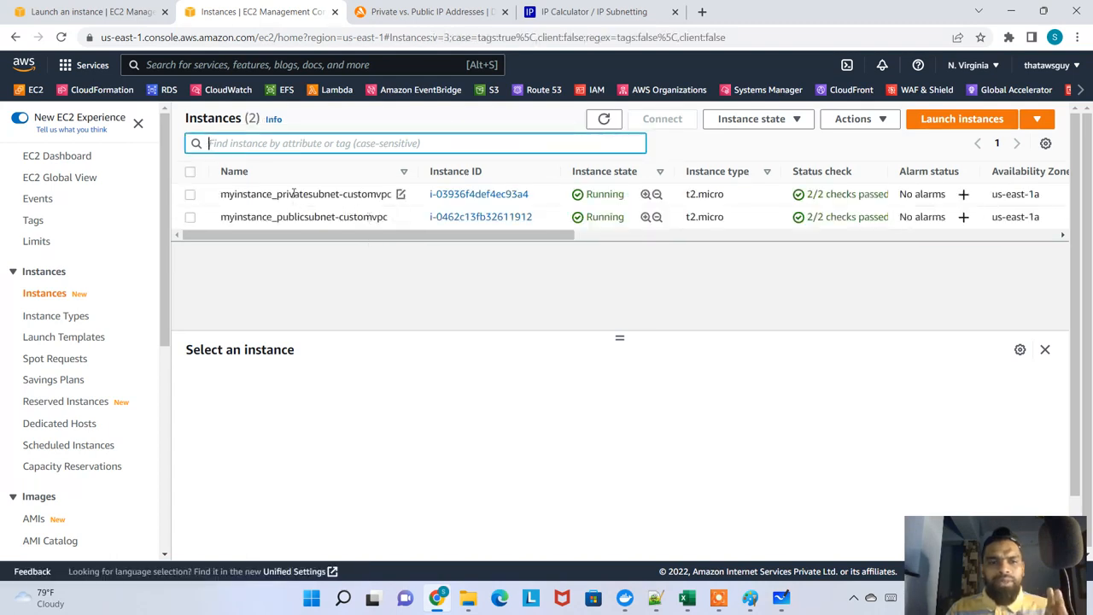
Connect to myinstance_publicsubnet-customvpc through EC2 Instance Connect
{"action": "left_click", "coordinate": [323, 216]}
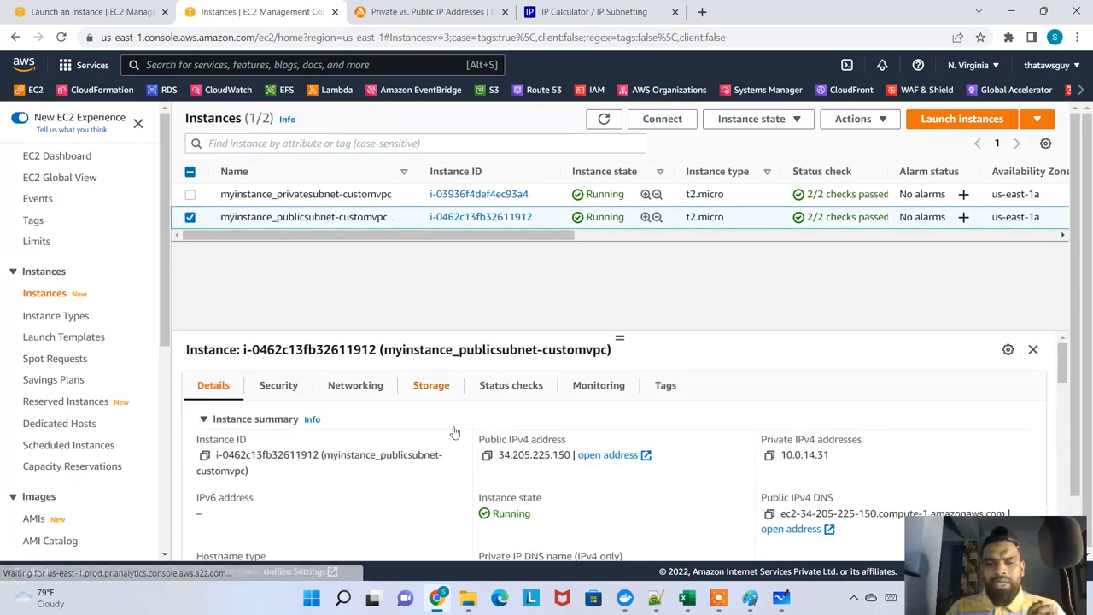
{"action": "left_click", "coordinate": [664, 119]}
{"action": "left_click", "coordinate": [595, 527]}
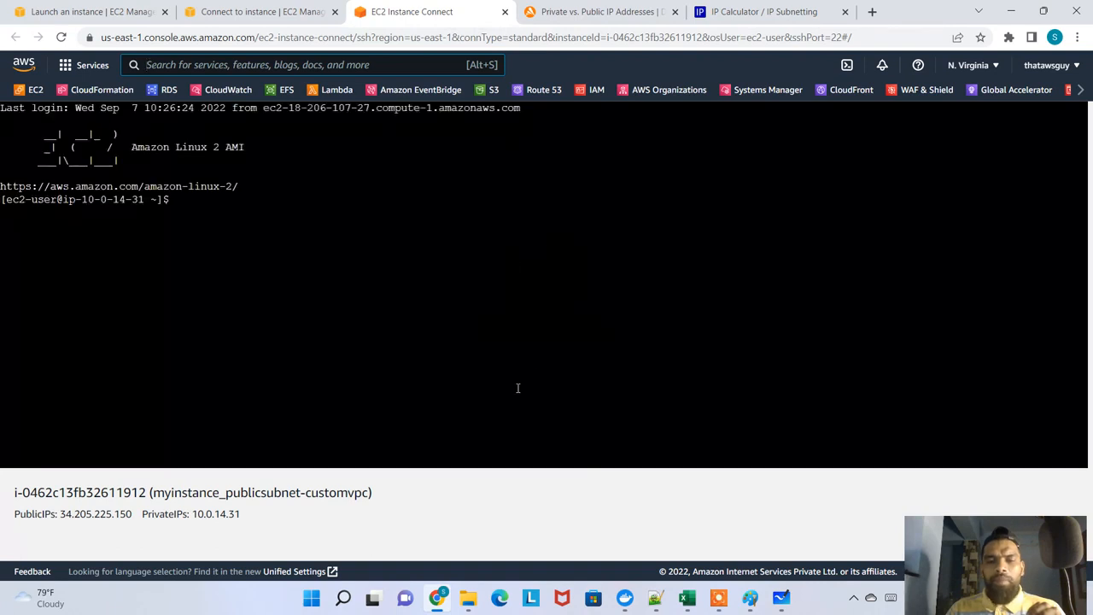
{"action": "left_click", "coordinate": [408, 269]}
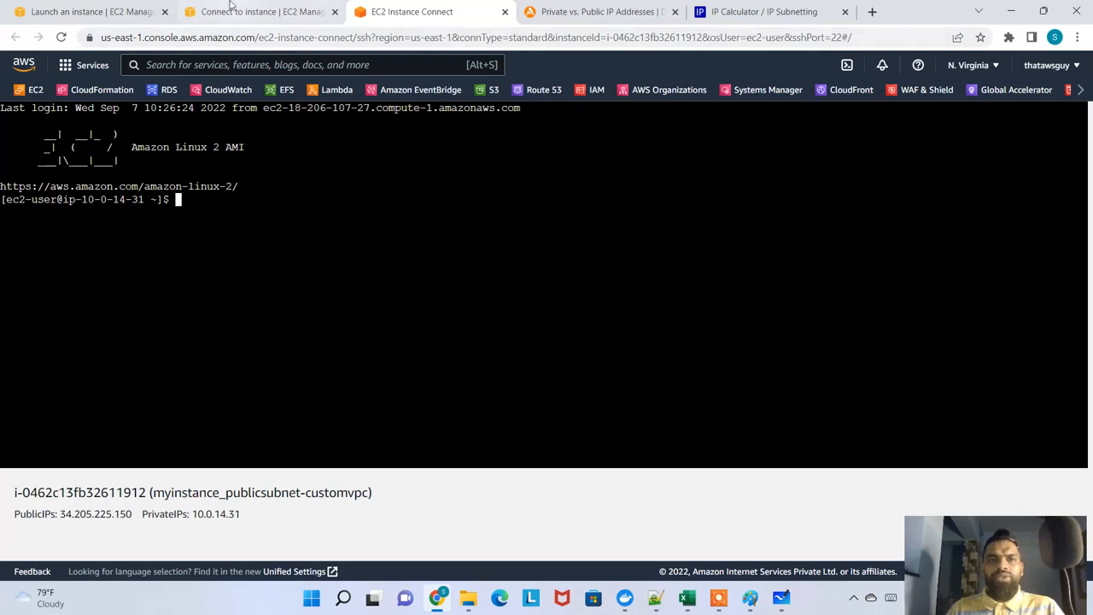
Try to connect to myinstance_privatesubnet-customvpc through EC2 Instance Connect, and close its terminal session
{"action": "left_click", "coordinate": [231, 11]}
{"action": "left_click", "coordinate": [114, 123]}
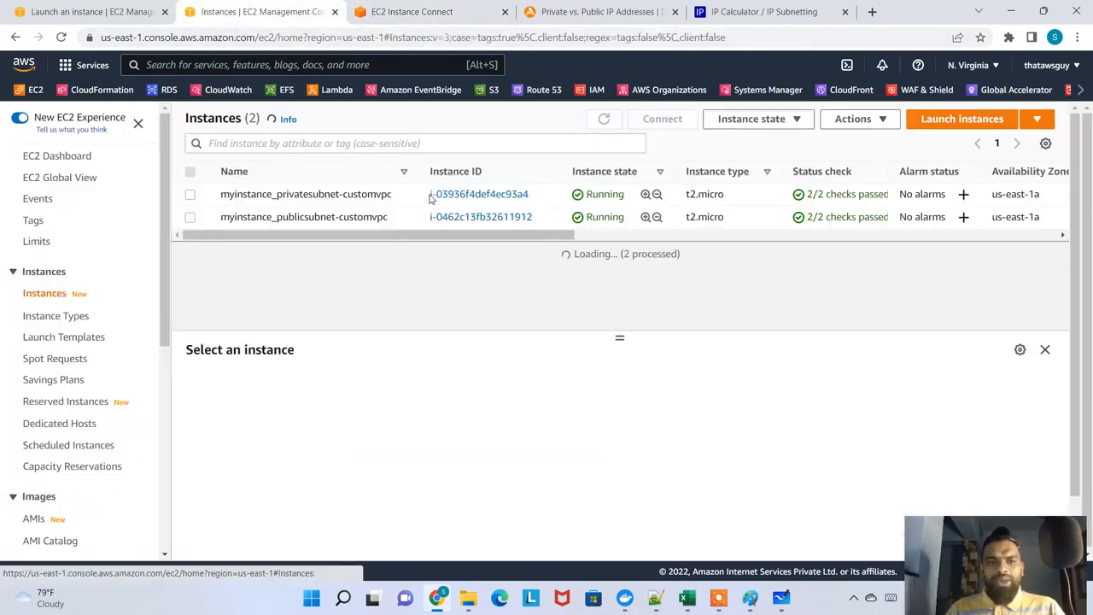
{"action": "left_click", "coordinate": [345, 193]}
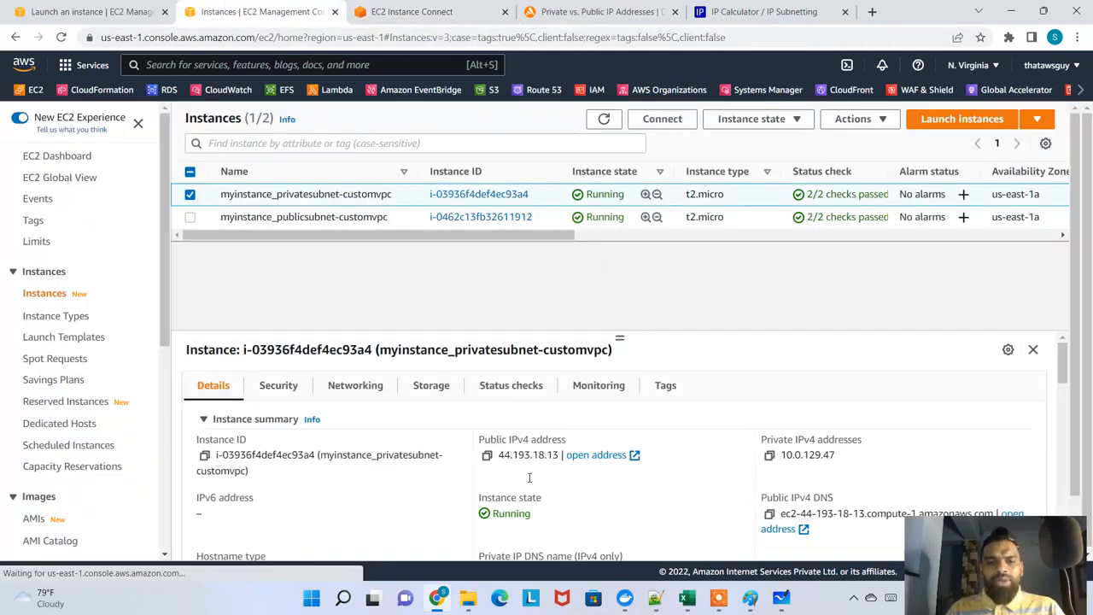
{"action": "left_click", "coordinate": [662, 118]}
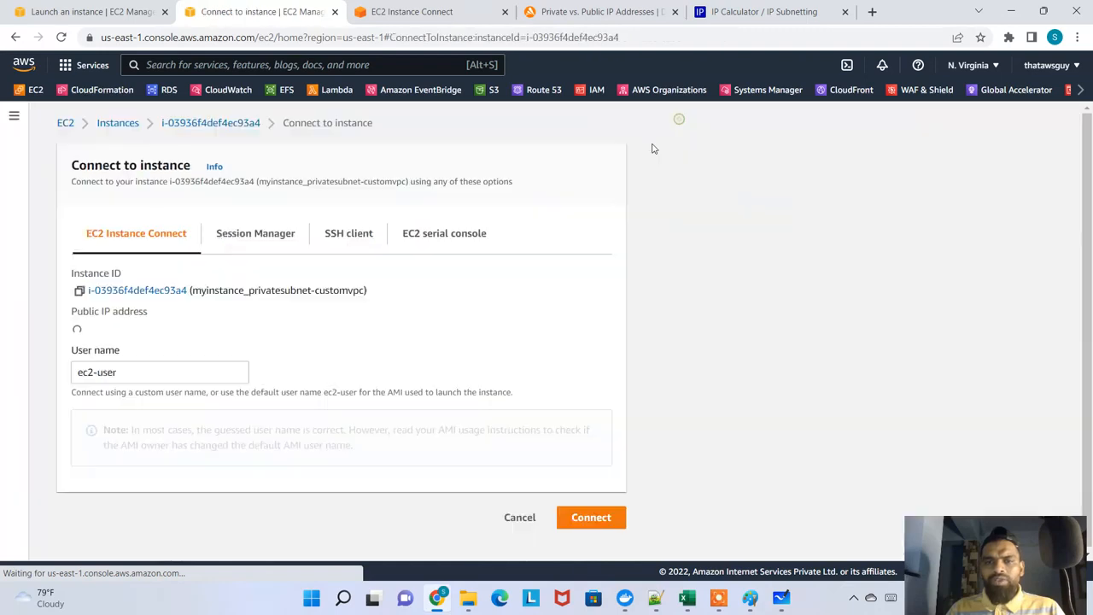
{"action": "left_click", "coordinate": [587, 516]}
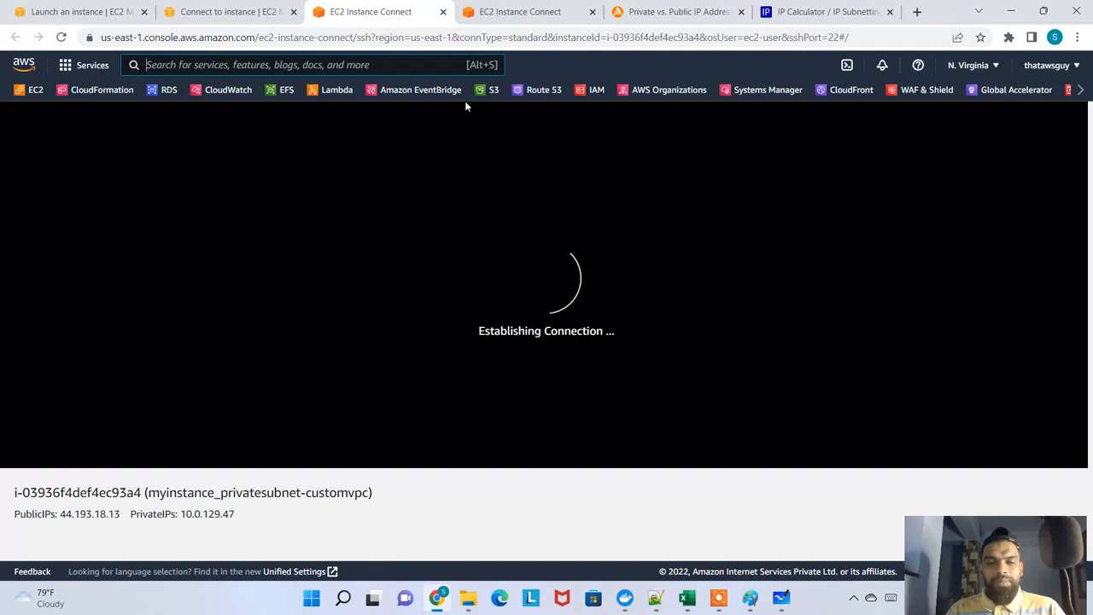
{"action": "left_click", "coordinate": [442, 11]}
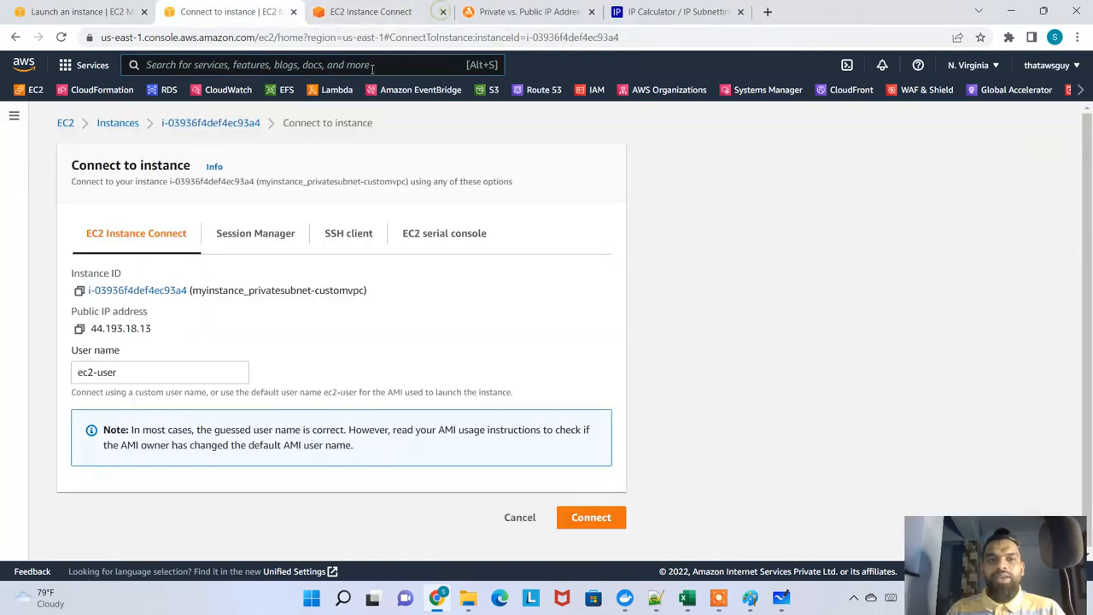
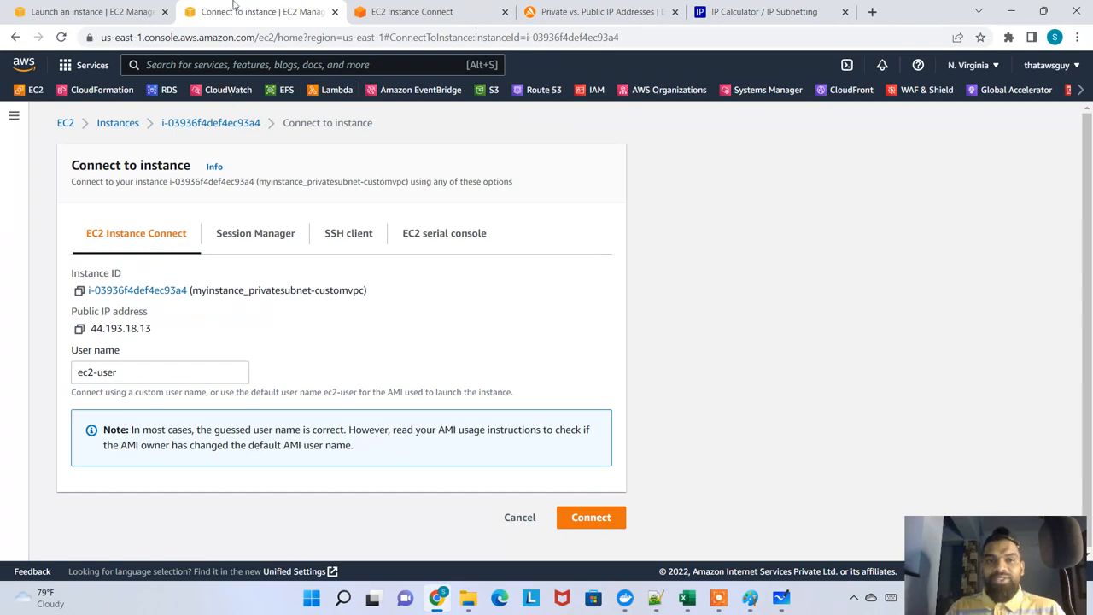
Open the NAT gateways list in the VPC console and review my-nat-gateway's state, Elastic IP address, subnet and VPC
{"action": "left_click", "coordinate": [384, 9]}
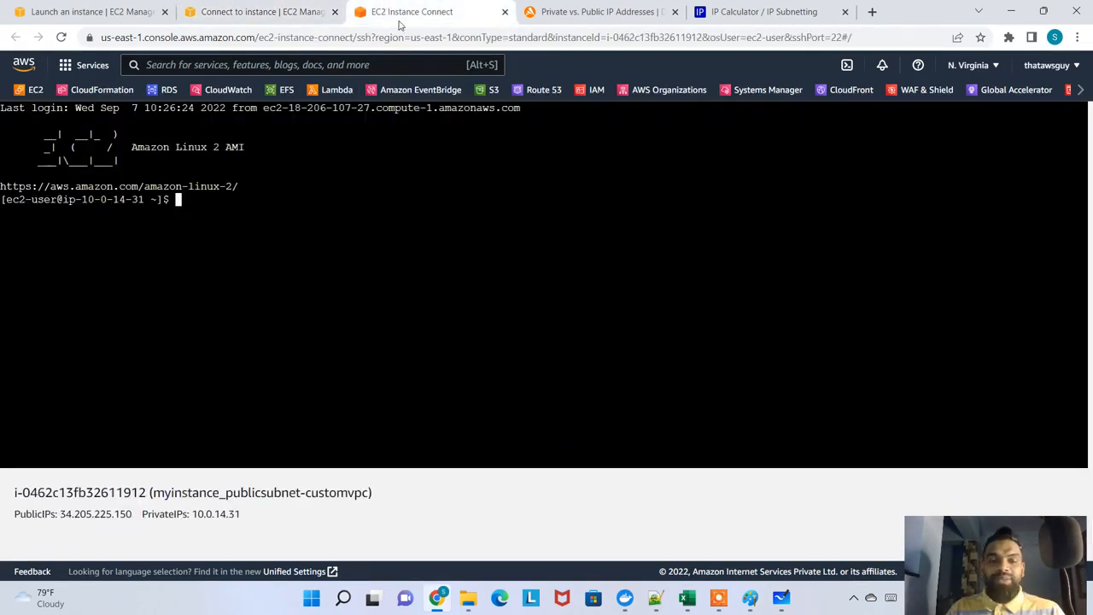
{"action": "left_click", "coordinate": [261, 12]}
{"action": "left_click", "coordinate": [85, 12]}
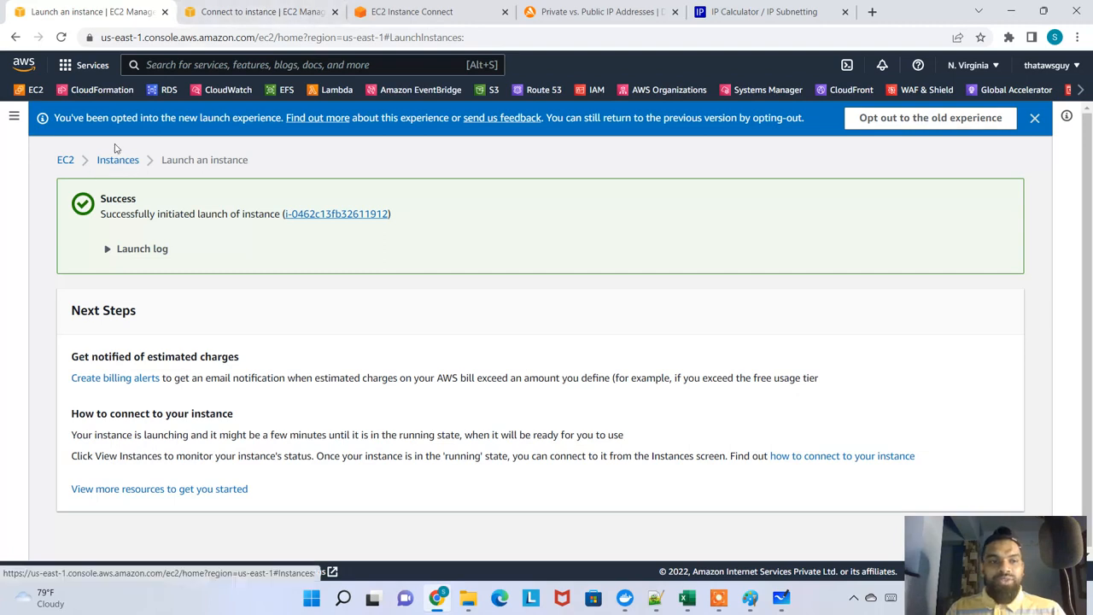
{"action": "left_click", "coordinate": [233, 60]}
{"action": "type", "text": "nat g"}
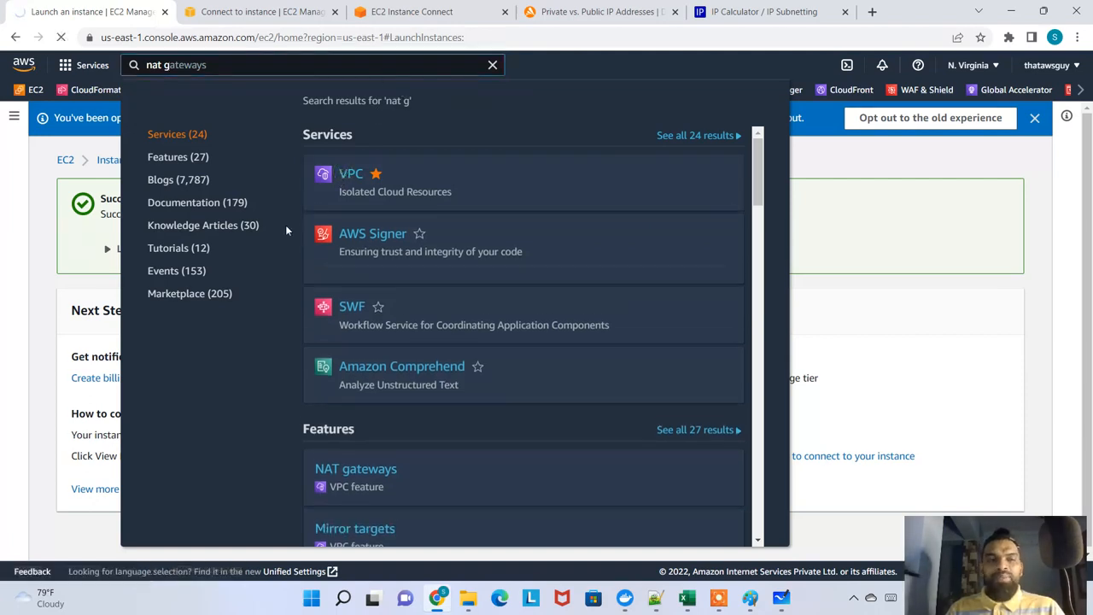
{"action": "key", "text": "Return"}
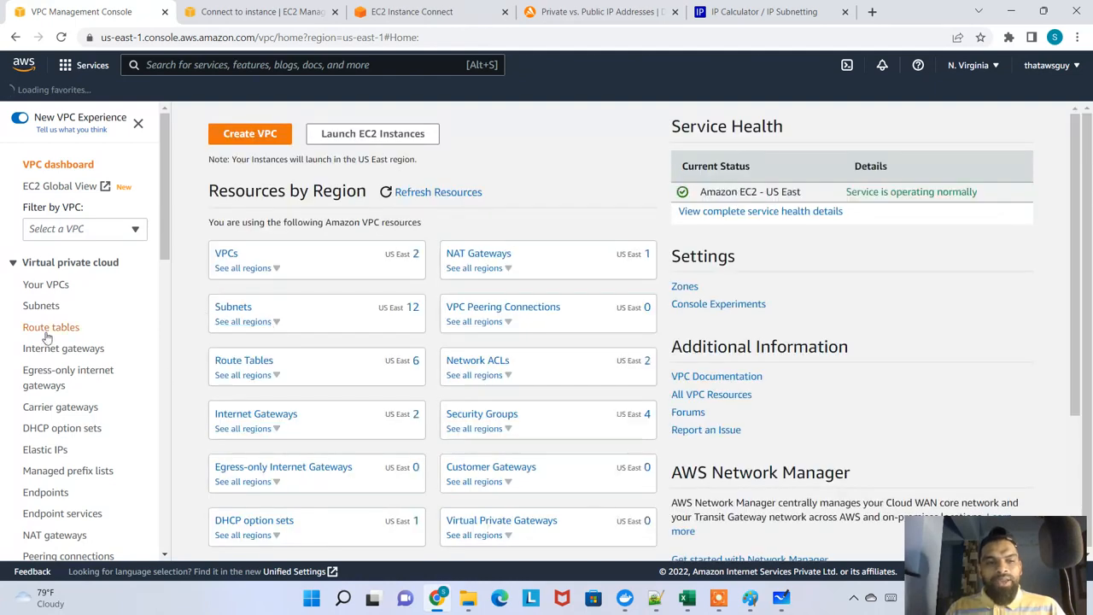
{"action": "scroll", "coordinate": [73, 461], "scroll_direction": "down", "scroll_amount": 2}
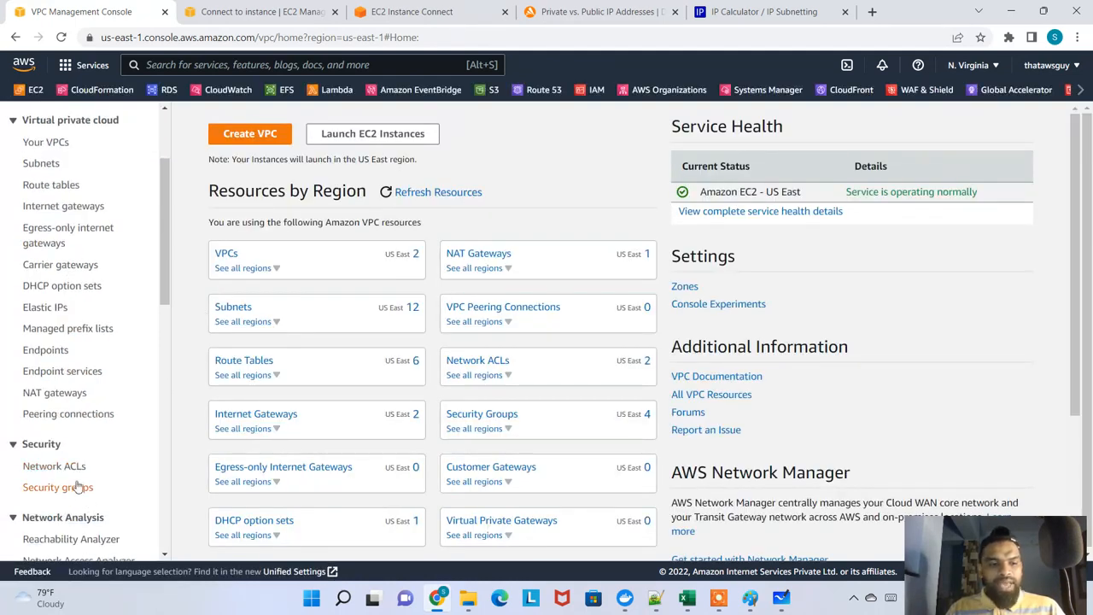
{"action": "left_click", "coordinate": [55, 392]}
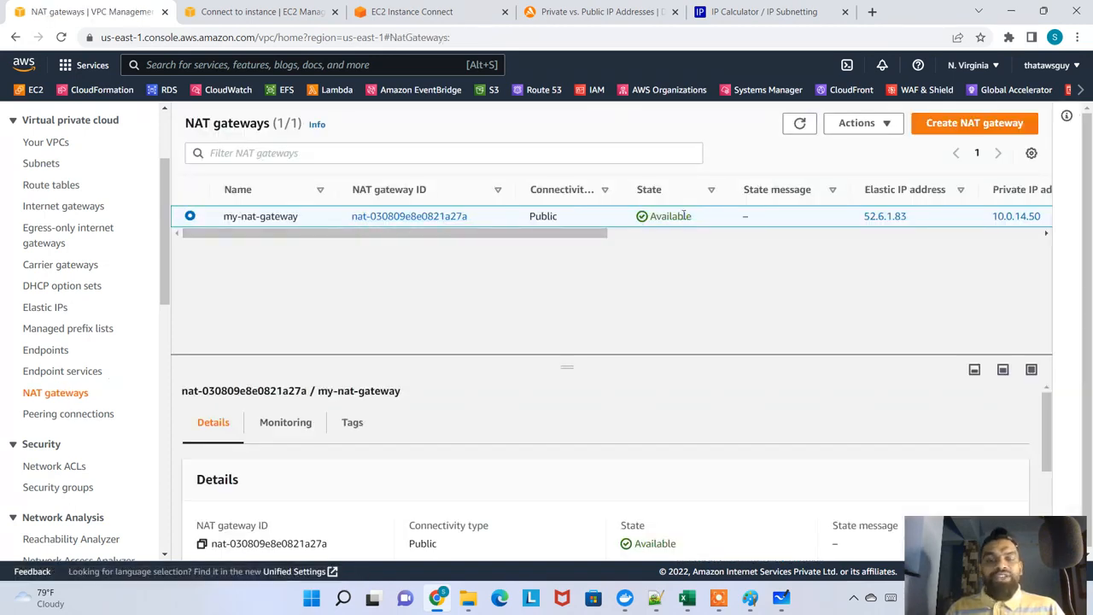
{"action": "scroll", "coordinate": [444, 427], "scroll_direction": "down", "scroll_amount": 5}
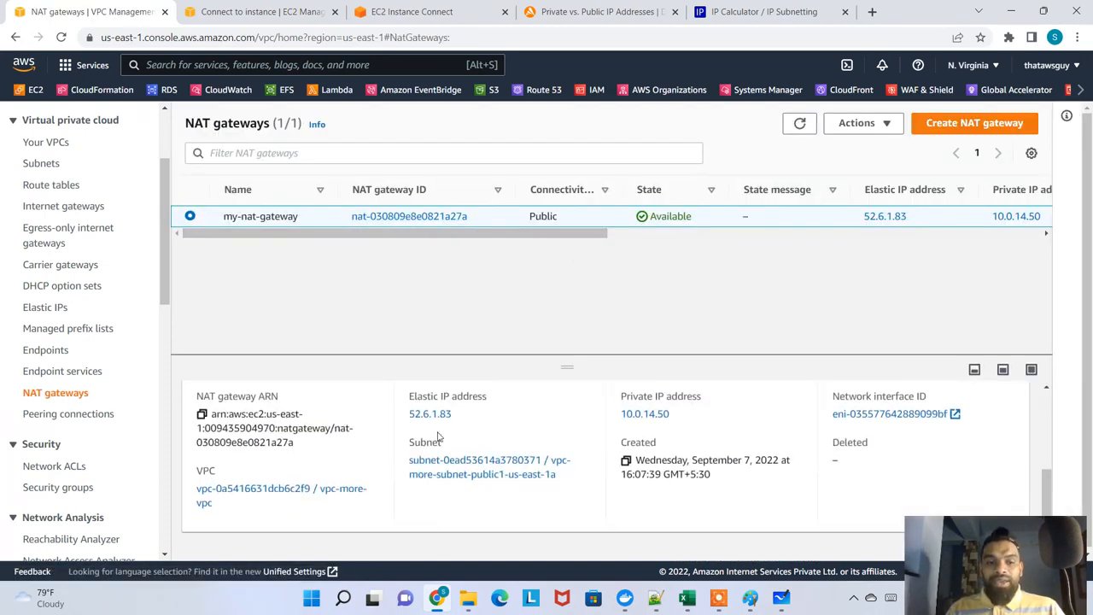
{"action": "scroll", "coordinate": [298, 411], "scroll_direction": "up", "scroll_amount": 2}
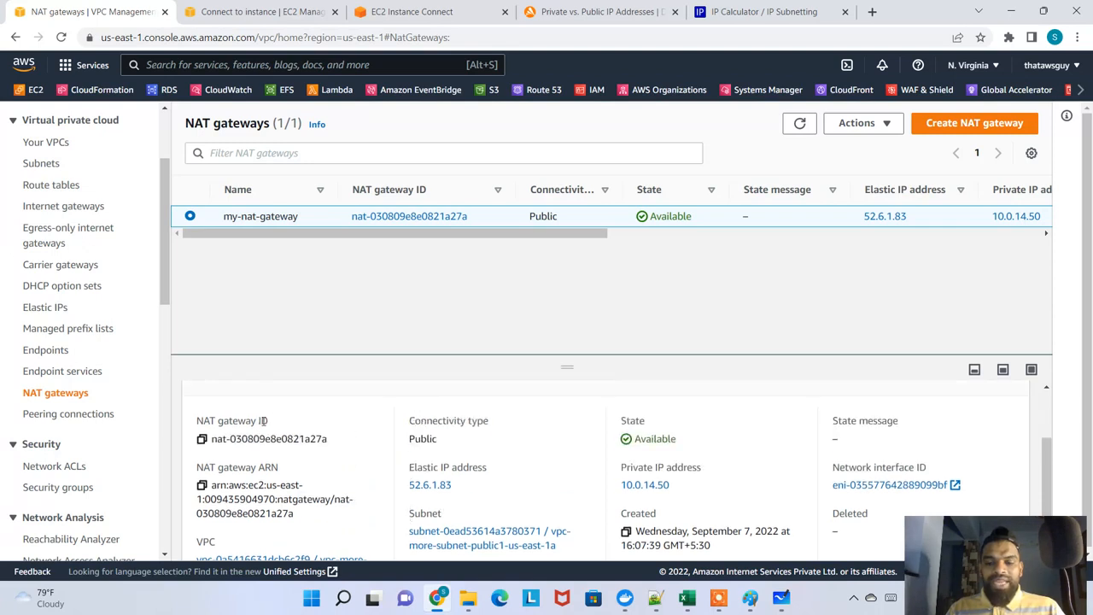
{"action": "scroll", "coordinate": [410, 461], "scroll_direction": "down", "scroll_amount": 2}
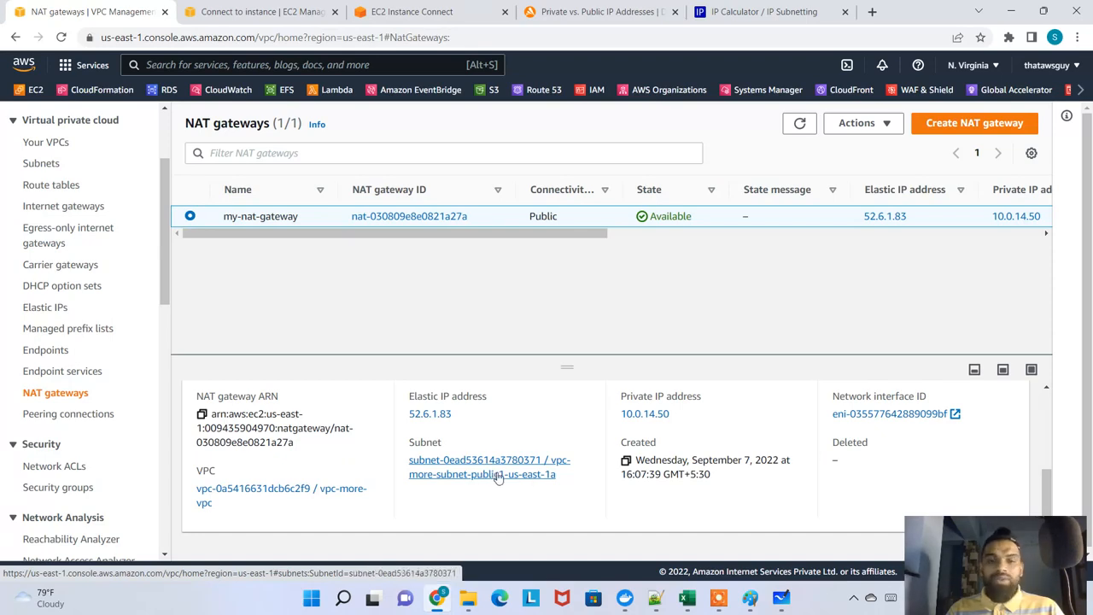
Switch to Microsoft Whiteboard and circle the us-east-1a public subnet and the private subnet's instance in orange
{"action": "key", "text": "alt+Tab"}
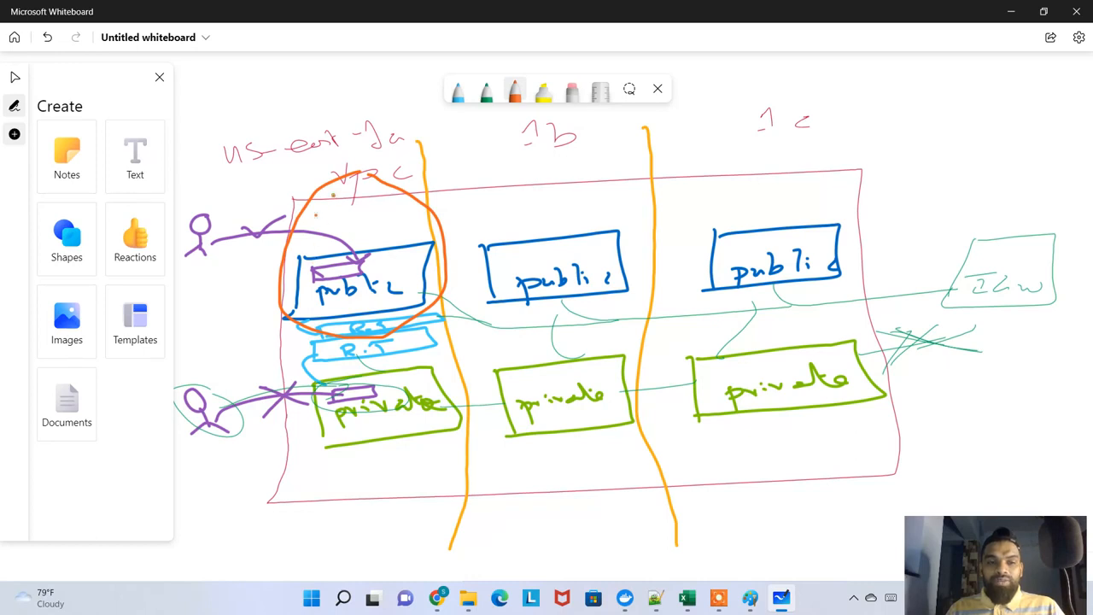
{"action": "mouse_move", "coordinate": [345, 189]}
{"action": "left_mouse_down"}
{"action": "mouse_move", "coordinate": [384, 318]}
{"action": "mouse_move", "coordinate": [381, 214]}
{"action": "left_mouse_up"}
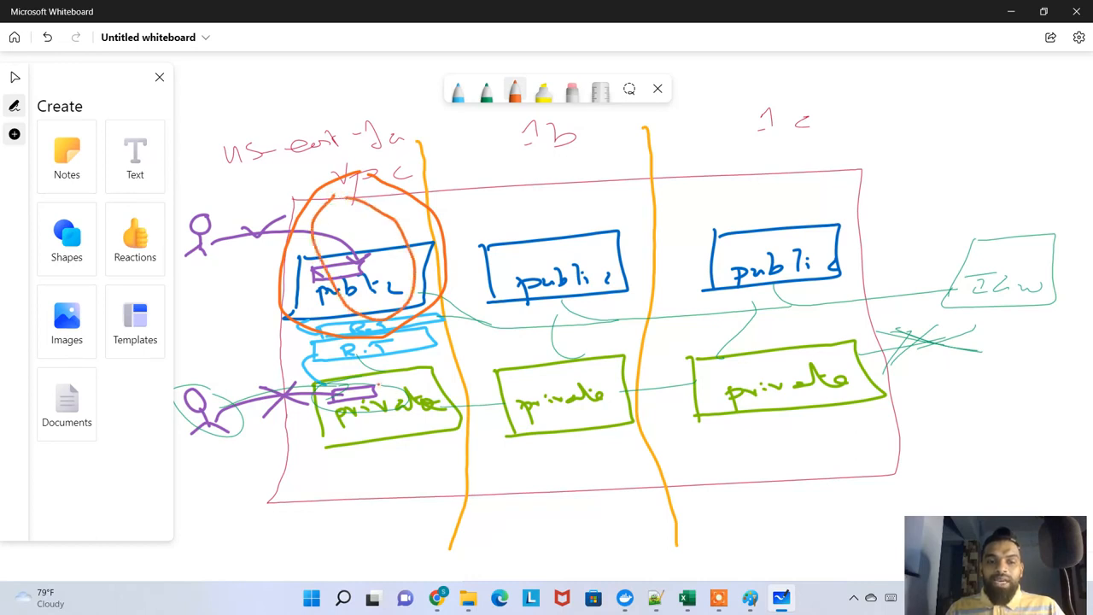
{"action": "left_click_drag", "start_coordinate": [378, 374], "coordinate": [298, 395]}
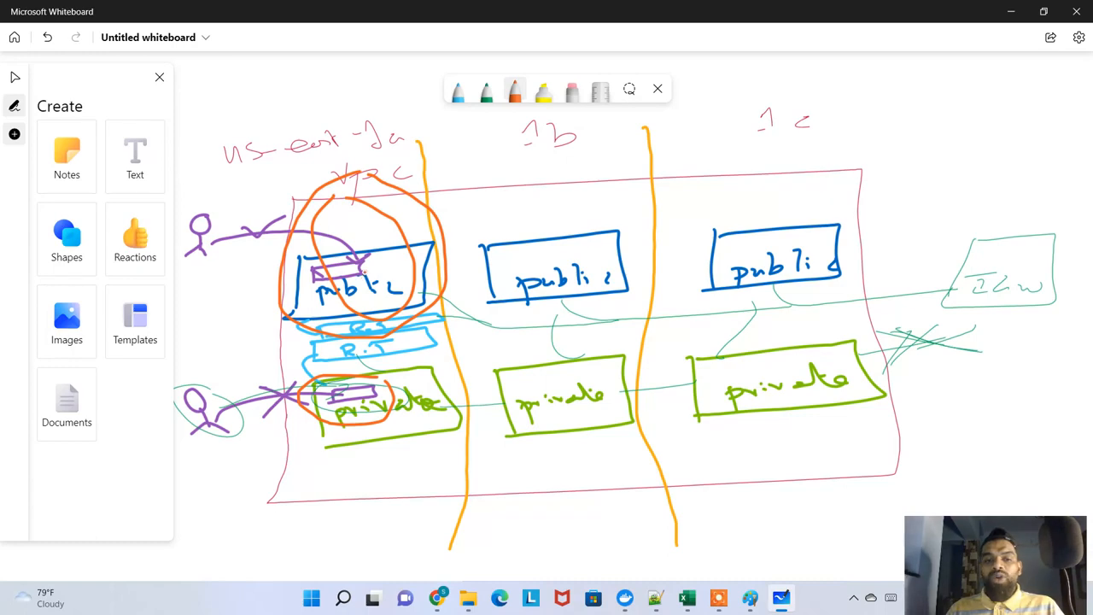
Return to the browser, open the EC2 instances list, and review the details of myinstance_publicsubnet-customvpc, including its key pair name
{"action": "key", "text": "alt+Tab"}
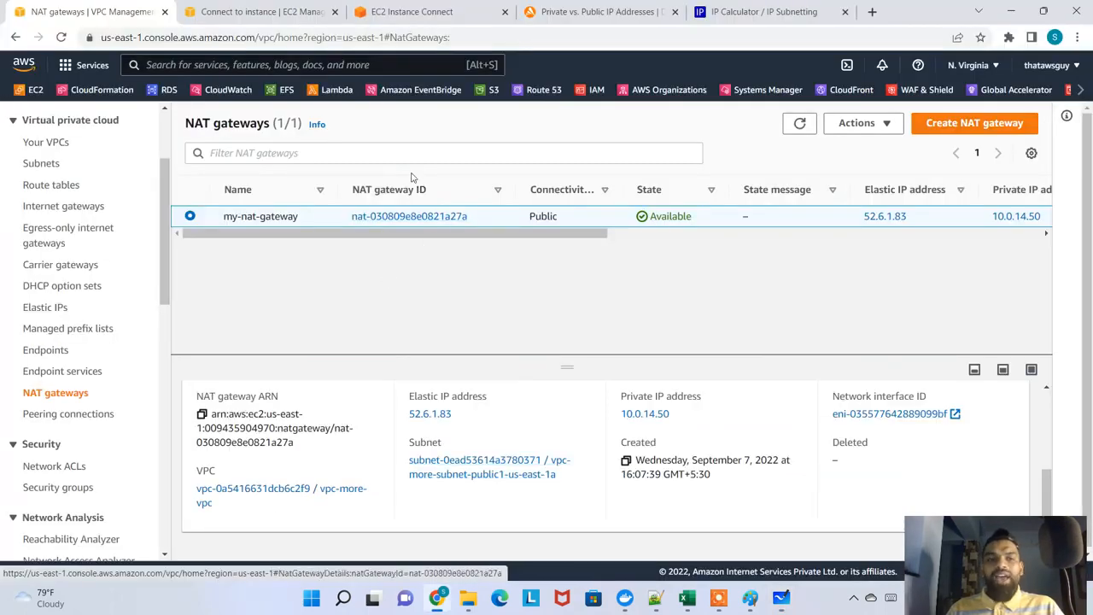
{"action": "scroll", "coordinate": [105, 163], "scroll_direction": "up", "scroll_amount": 2}
{"action": "left_click", "coordinate": [233, 10]}
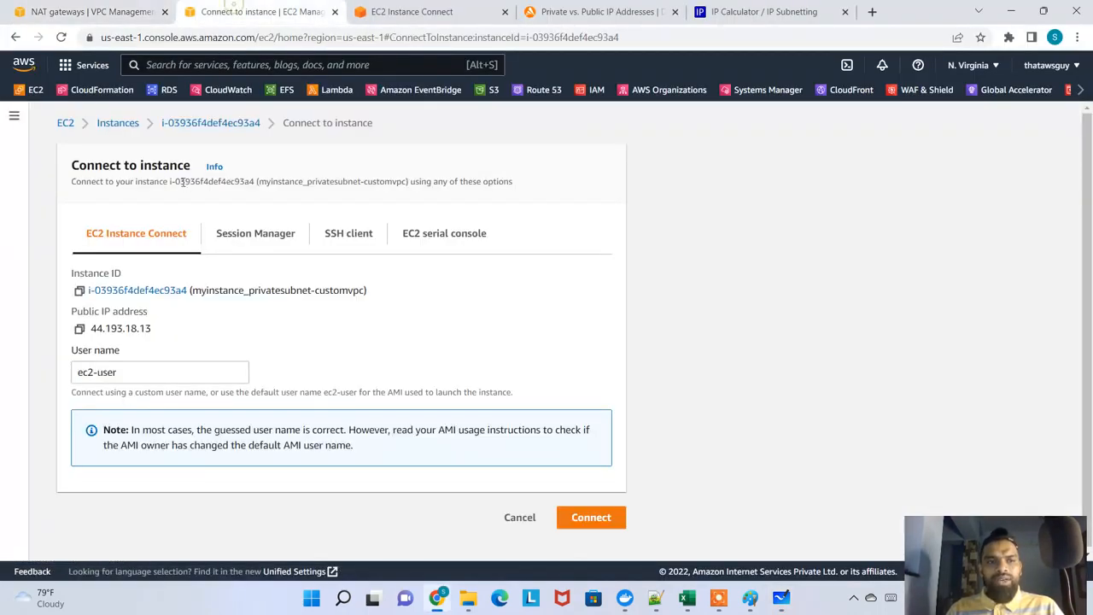
{"action": "left_click", "coordinate": [117, 125]}
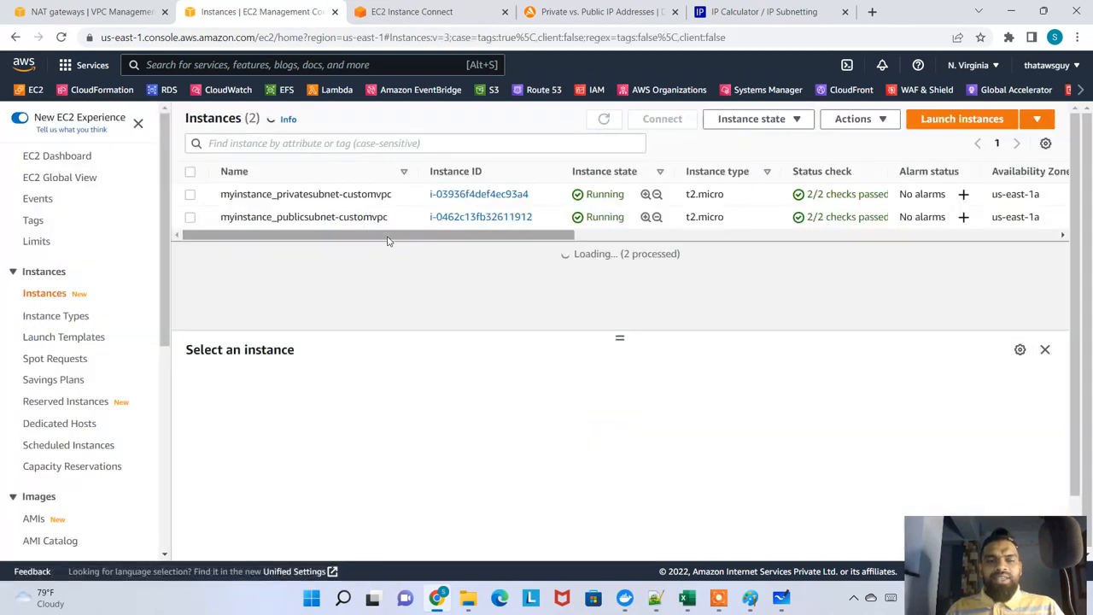
{"action": "left_click_drag", "start_coordinate": [315, 216], "coordinate": [372, 217]}
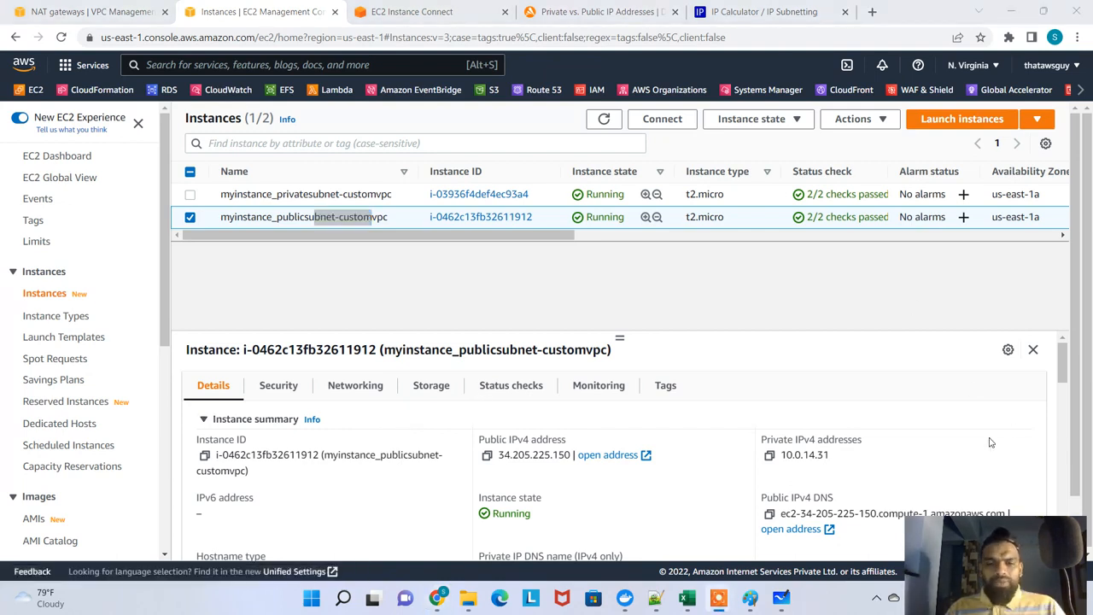
{"action": "scroll", "coordinate": [491, 456], "scroll_direction": "down", "scroll_amount": 2}
{"action": "scroll", "coordinate": [491, 456], "scroll_direction": "down", "scroll_amount": 1}
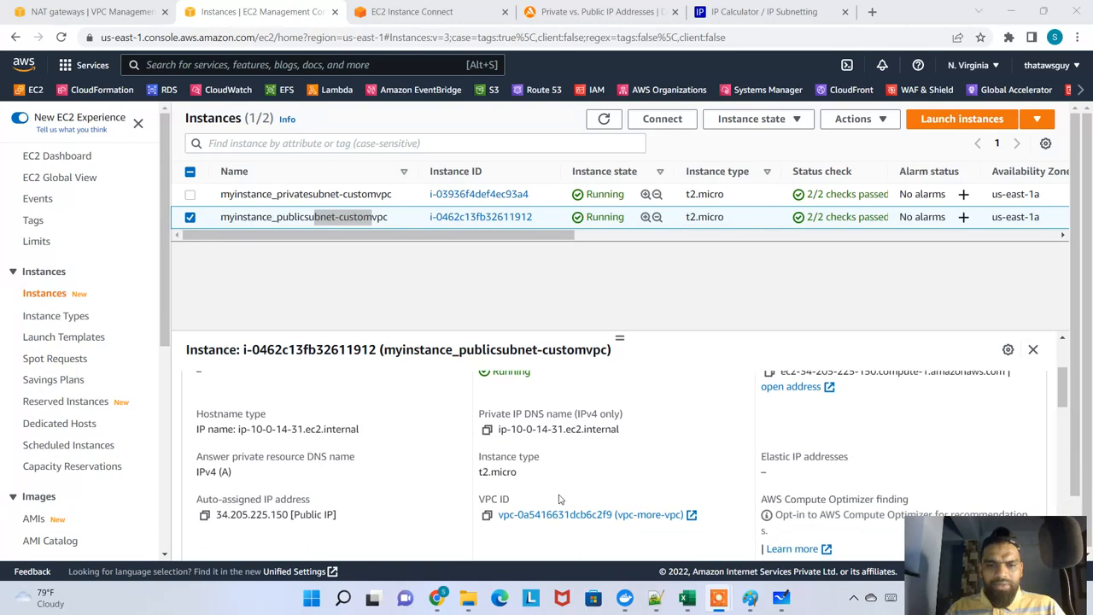
{"action": "scroll", "coordinate": [549, 498], "scroll_direction": "down", "scroll_amount": 8}
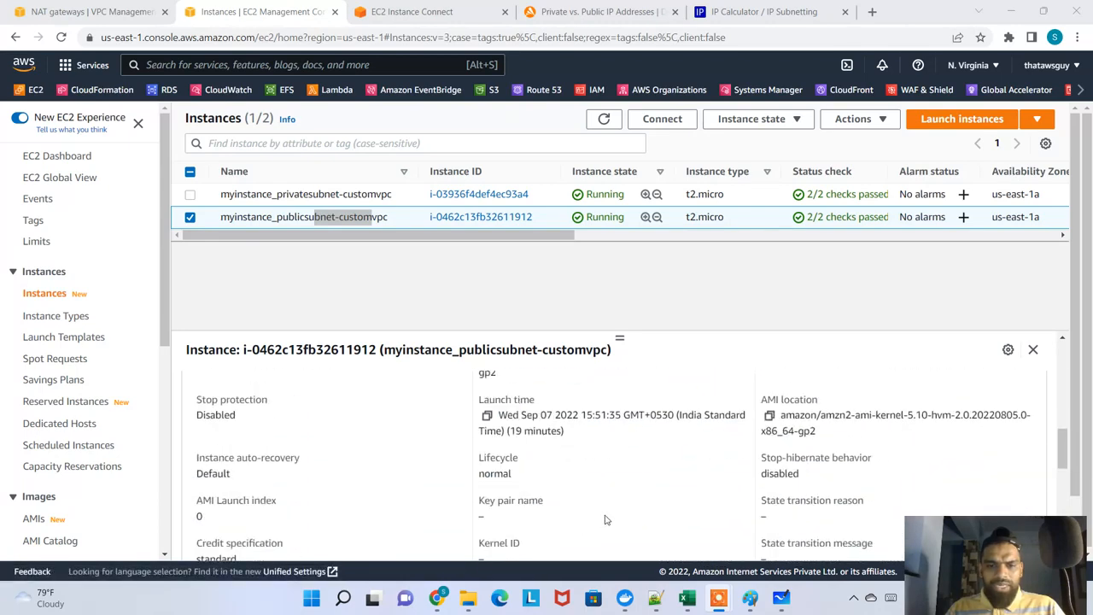
{"action": "scroll", "coordinate": [676, 495], "scroll_direction": "down", "scroll_amount": 2}
{"action": "scroll", "coordinate": [506, 496], "scroll_direction": "up", "scroll_amount": 2}
{"action": "left_click_drag", "start_coordinate": [493, 519], "coordinate": [481, 502]}
{"action": "scroll", "coordinate": [612, 480], "scroll_direction": "up", "scroll_amount": 7}
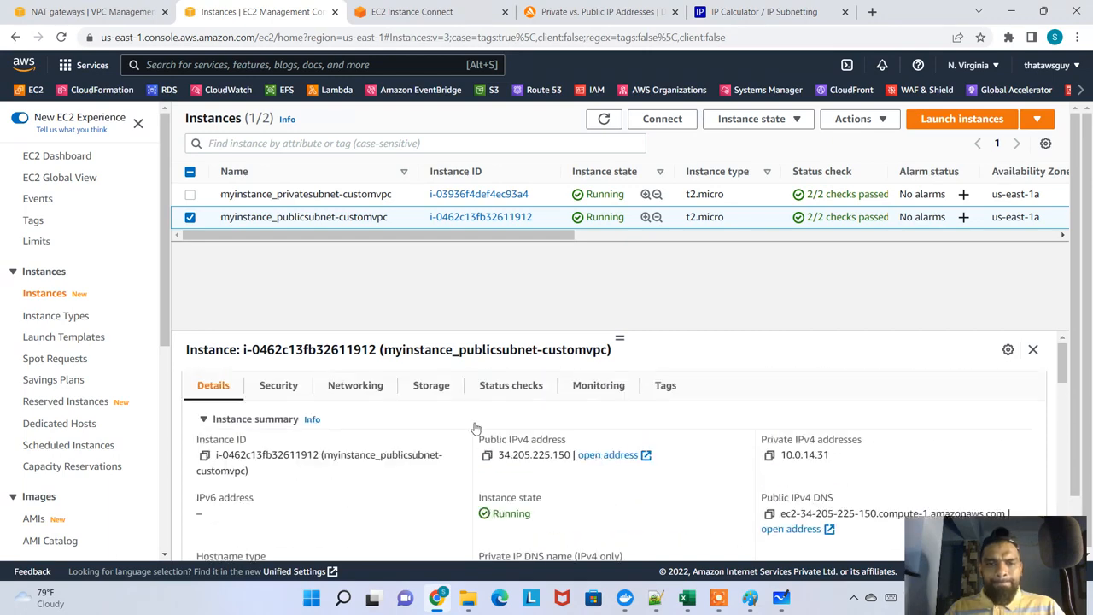
Terminate both myinstance_privatesubnet-customvpc and myinstance_publicsubnet-customvpc, and refresh the instances list
{"action": "left_click", "coordinate": [191, 196]}
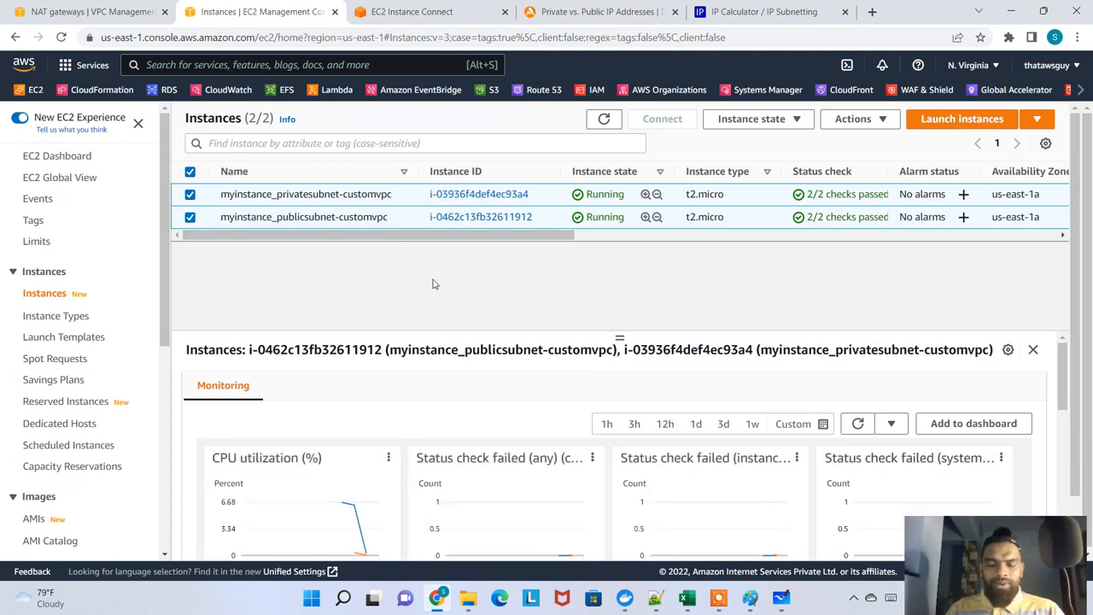
{"action": "left_click", "coordinate": [853, 119]}
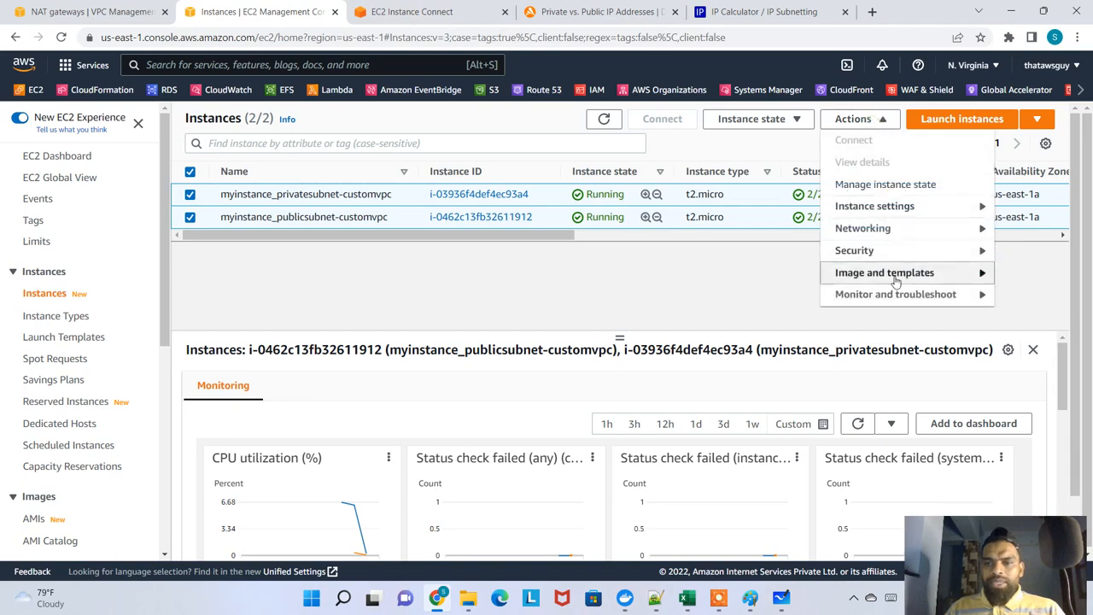
{"action": "left_click", "coordinate": [751, 120]}
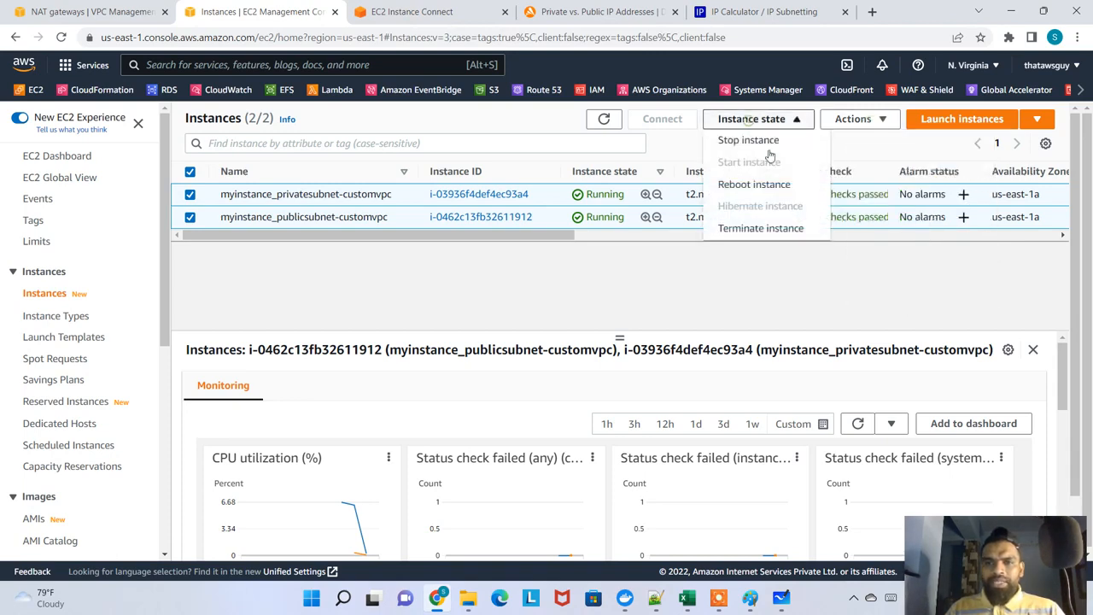
{"action": "left_click", "coordinate": [775, 227]}
{"action": "left_click", "coordinate": [779, 440]}
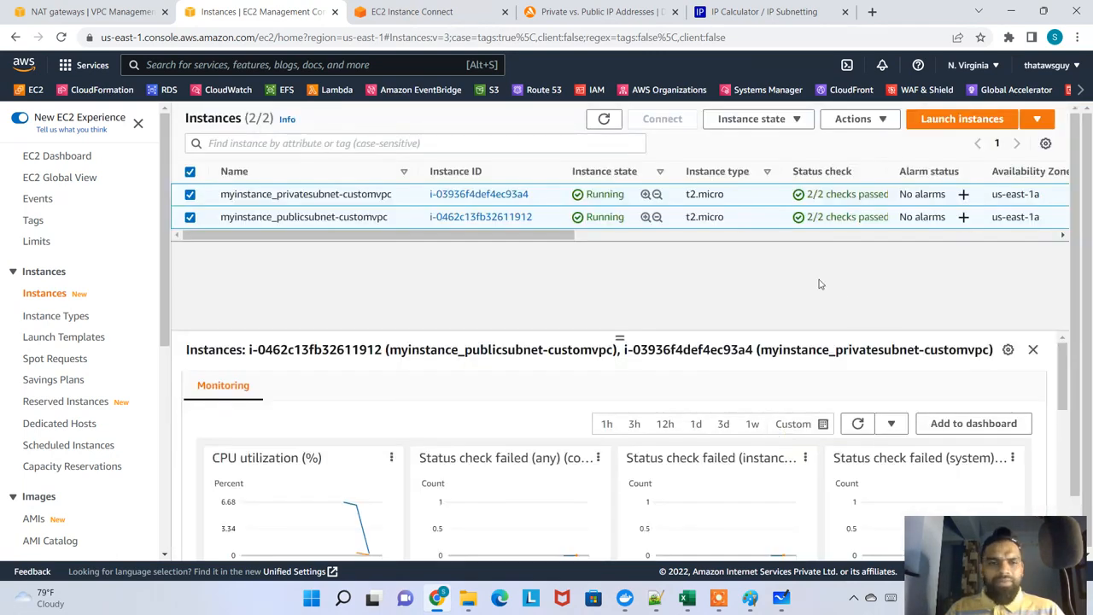
{"action": "left_click", "coordinate": [604, 155]}
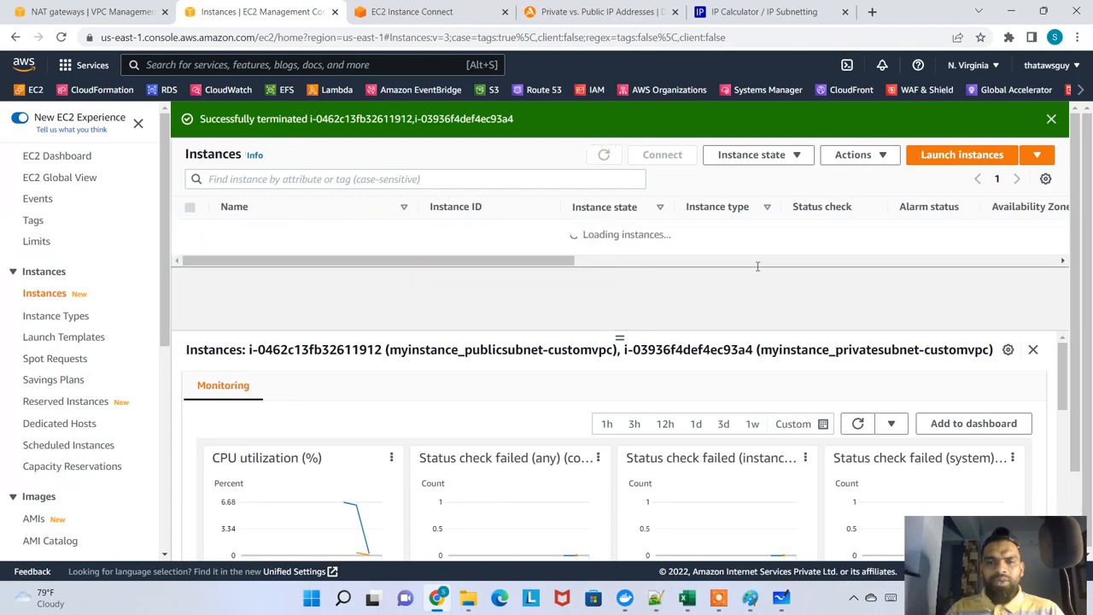
{"action": "left_click", "coordinate": [1051, 118]}
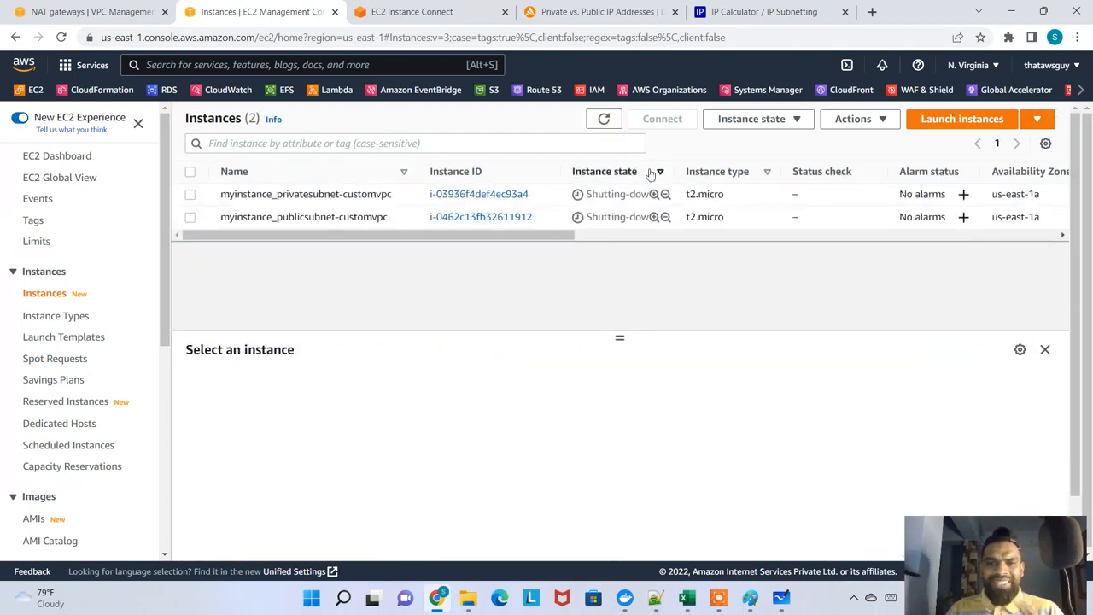
Start launching a new EC2 instance and name it MyWebServer
{"action": "left_click", "coordinate": [961, 119]}
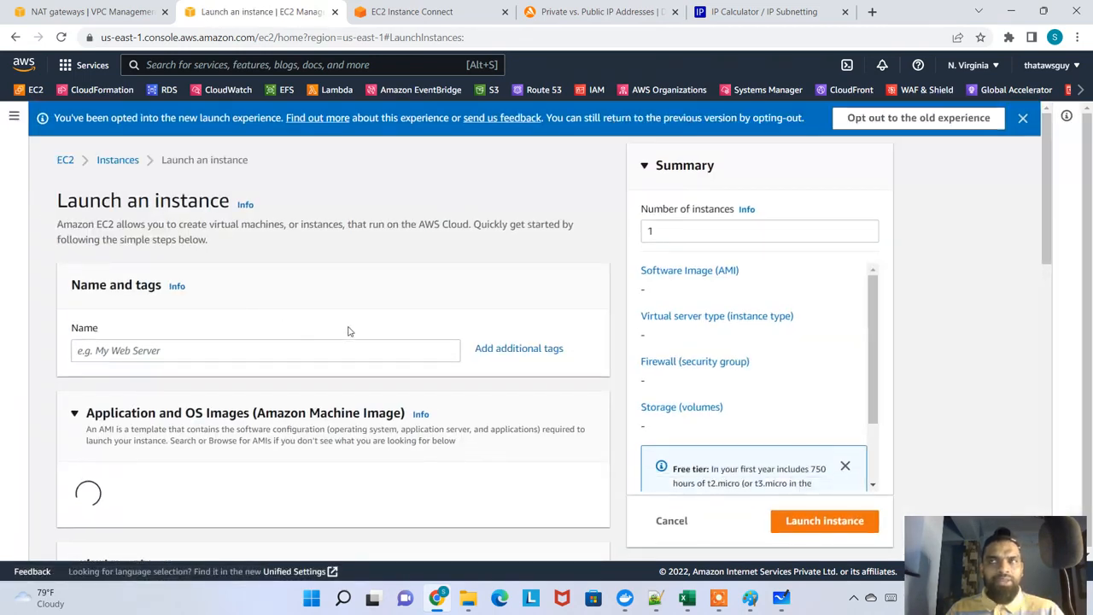
{"action": "scroll", "coordinate": [273, 312], "scroll_direction": "down", "scroll_amount": 1}
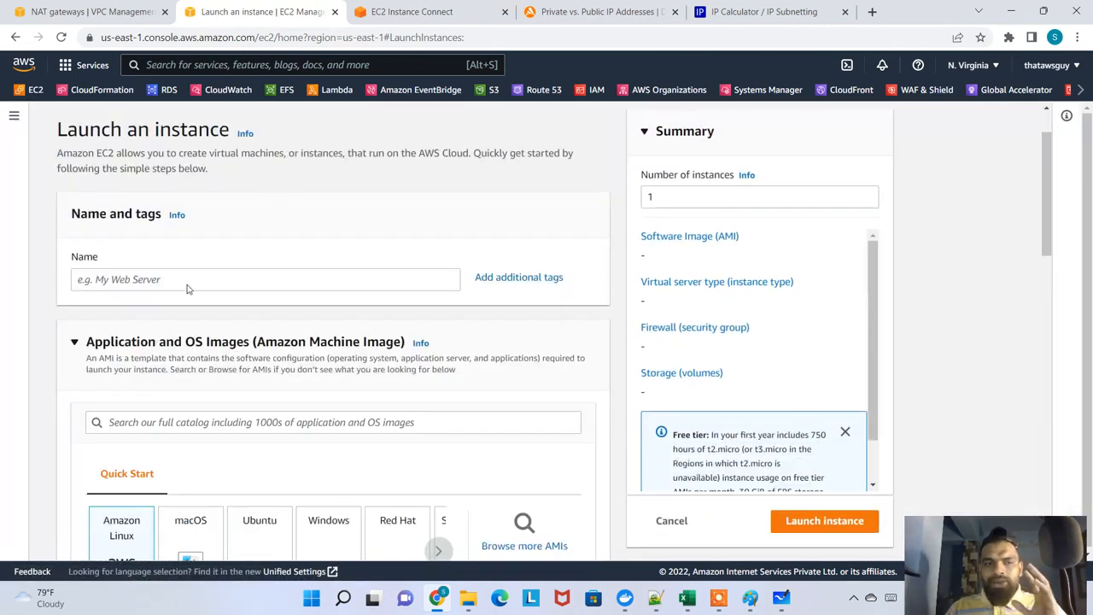
{"action": "left_click", "coordinate": [186, 282]}
{"action": "type", "text": "My"}
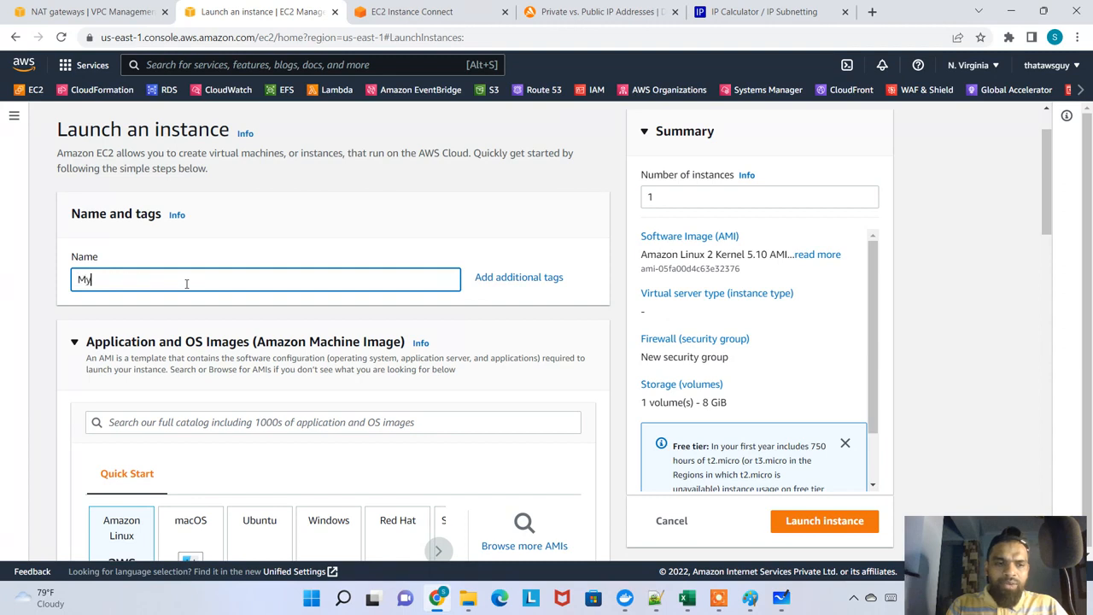
{"action": "type", "text": "Weeb"}
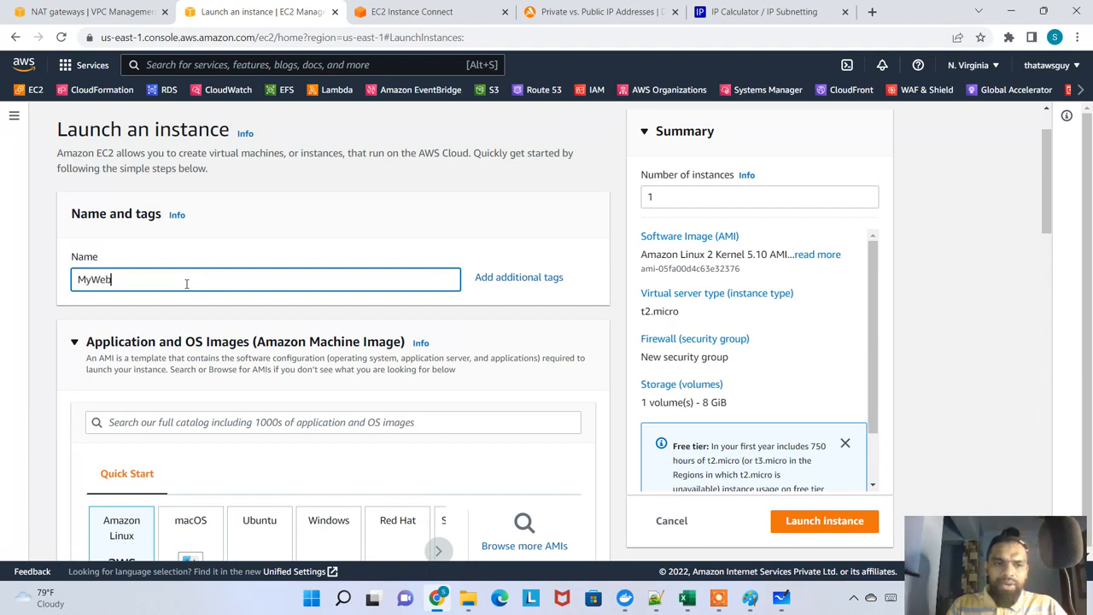
{"action": "type", "text": "Server"}
Choose the myfirstinstancepemkp key pair for the new instance, keeping the default Amazon Linux 2 image and t2.micro type
{"action": "scroll", "coordinate": [208, 329], "scroll_direction": "down", "scroll_amount": 1}
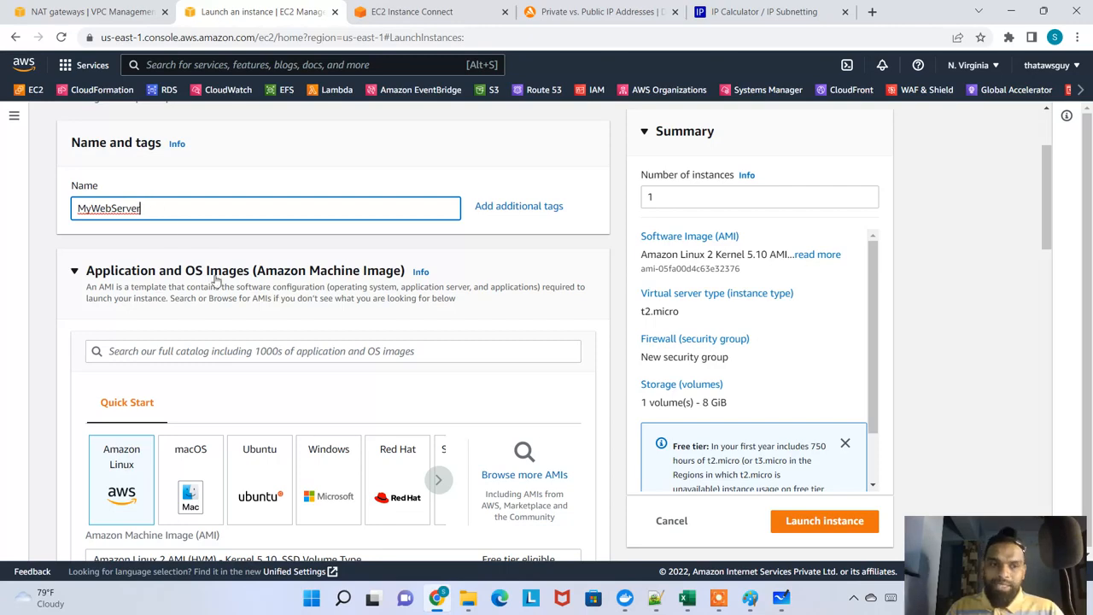
{"action": "scroll", "coordinate": [214, 276], "scroll_direction": "down", "scroll_amount": 3}
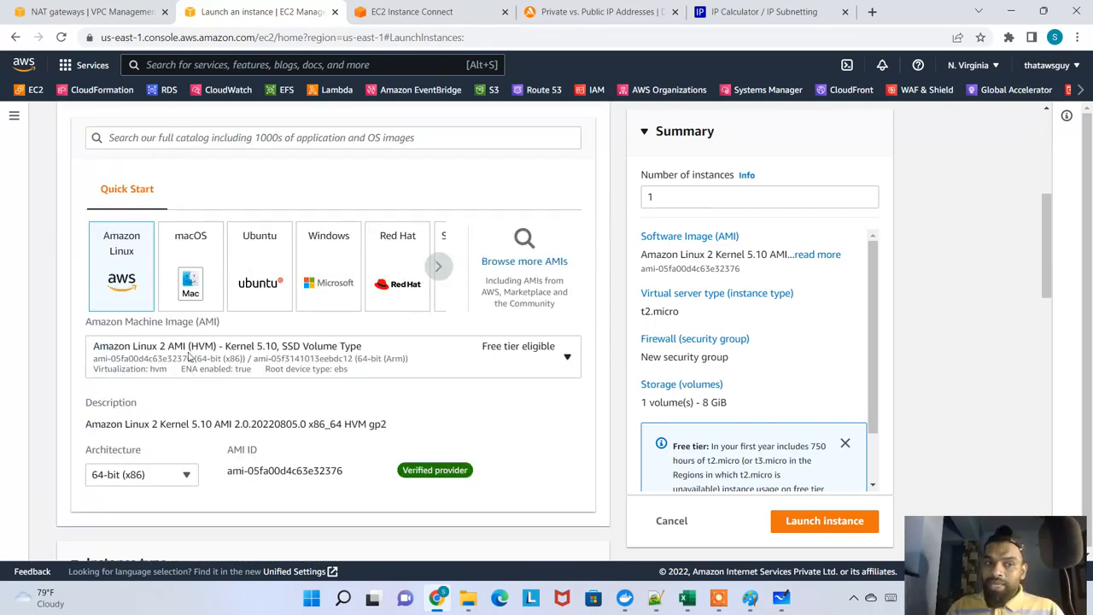
{"action": "scroll", "coordinate": [189, 357], "scroll_direction": "down", "scroll_amount": 6}
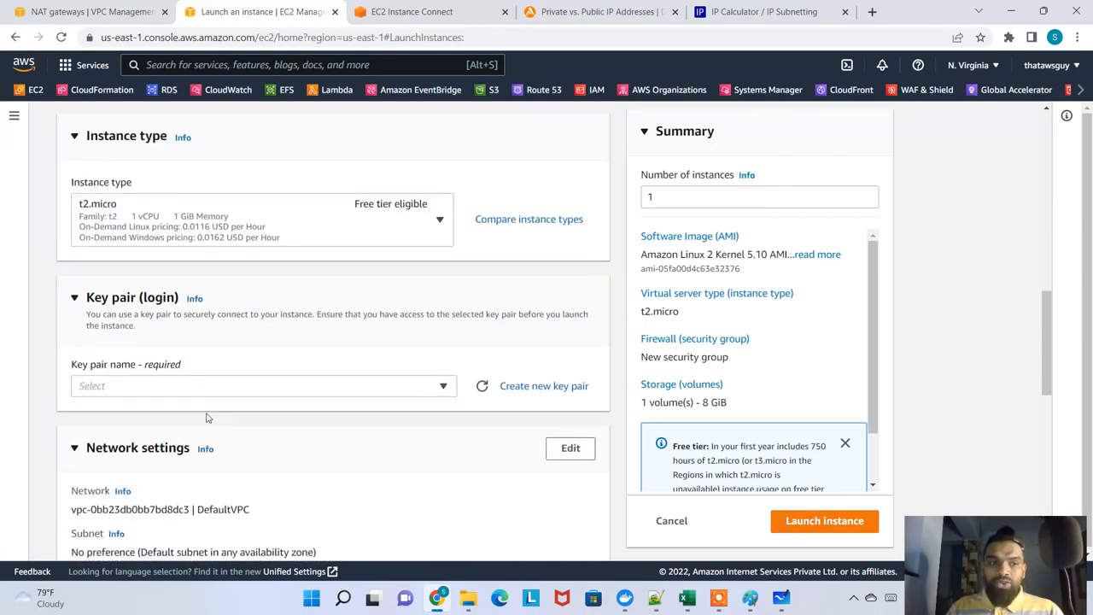
{"action": "left_click", "coordinate": [304, 383]}
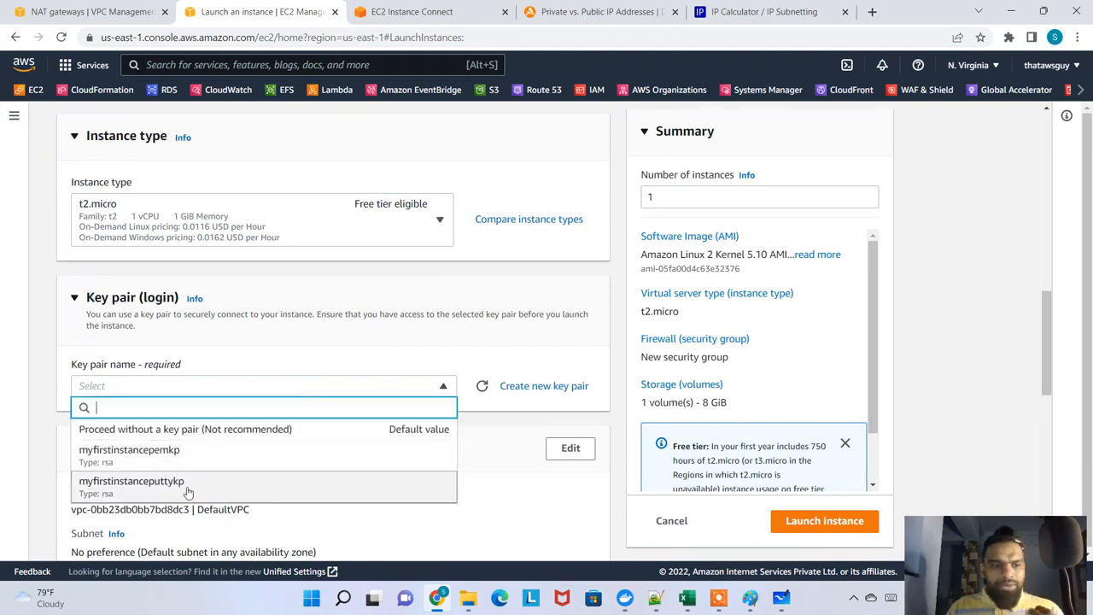
{"action": "left_click", "coordinate": [186, 457]}
Open the network settings for editing and reselect myfirstinstancepemkp as the key pair
{"action": "scroll", "coordinate": [324, 434], "scroll_direction": "down", "scroll_amount": 3}
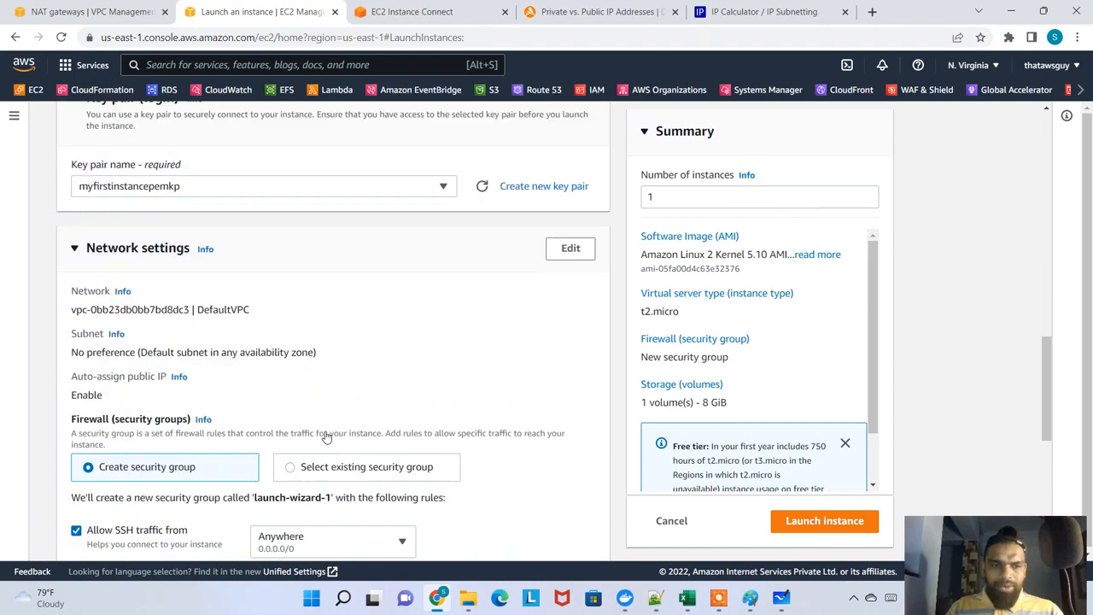
{"action": "left_click", "coordinate": [571, 239]}
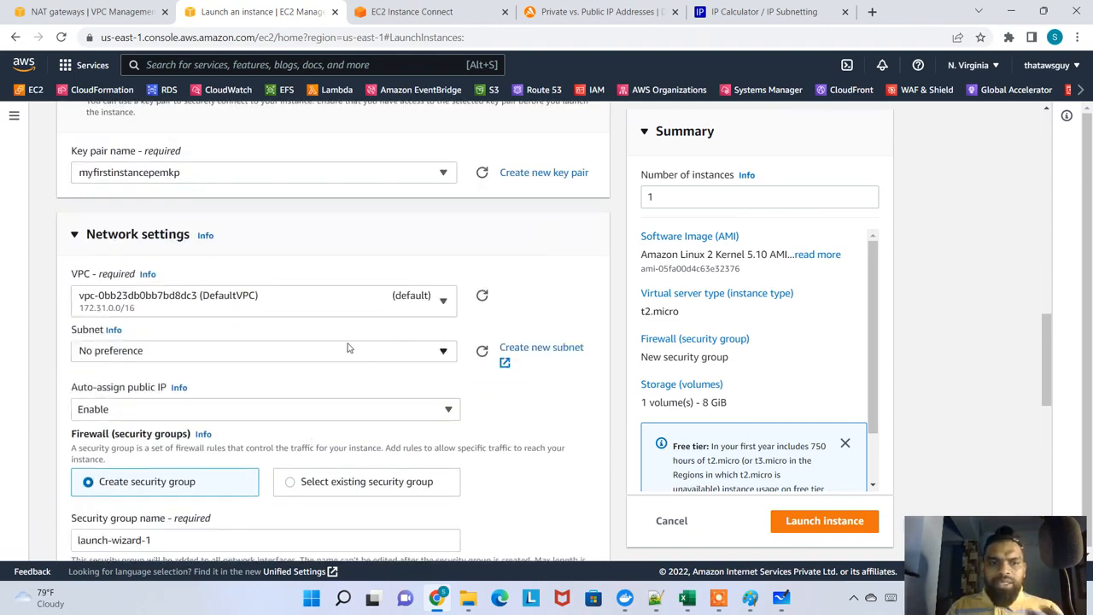
{"action": "left_click", "coordinate": [242, 178]}
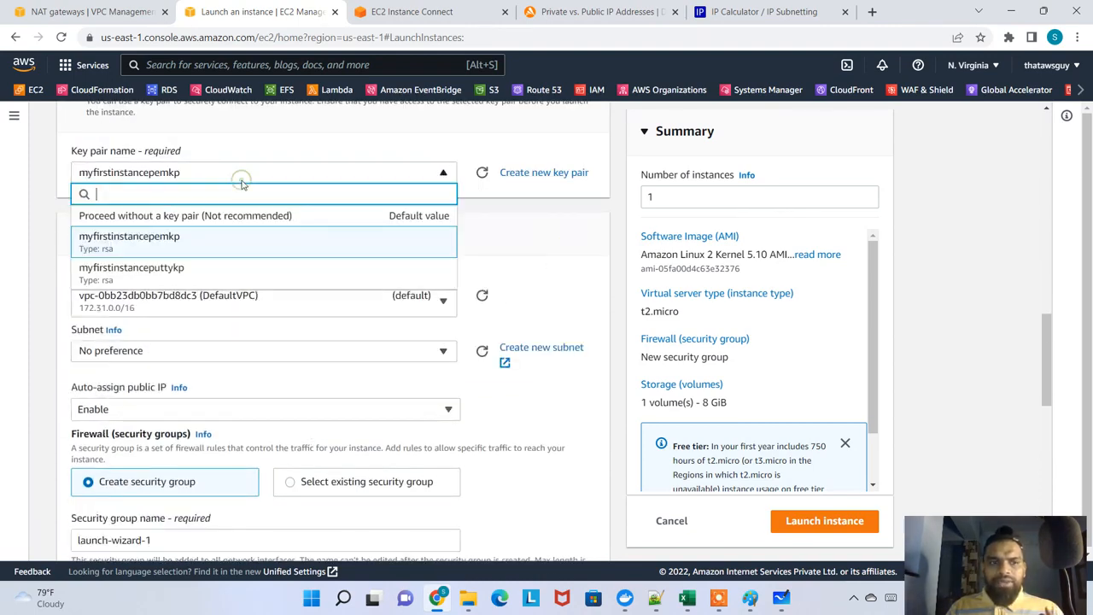
{"action": "left_click", "coordinate": [140, 248]}
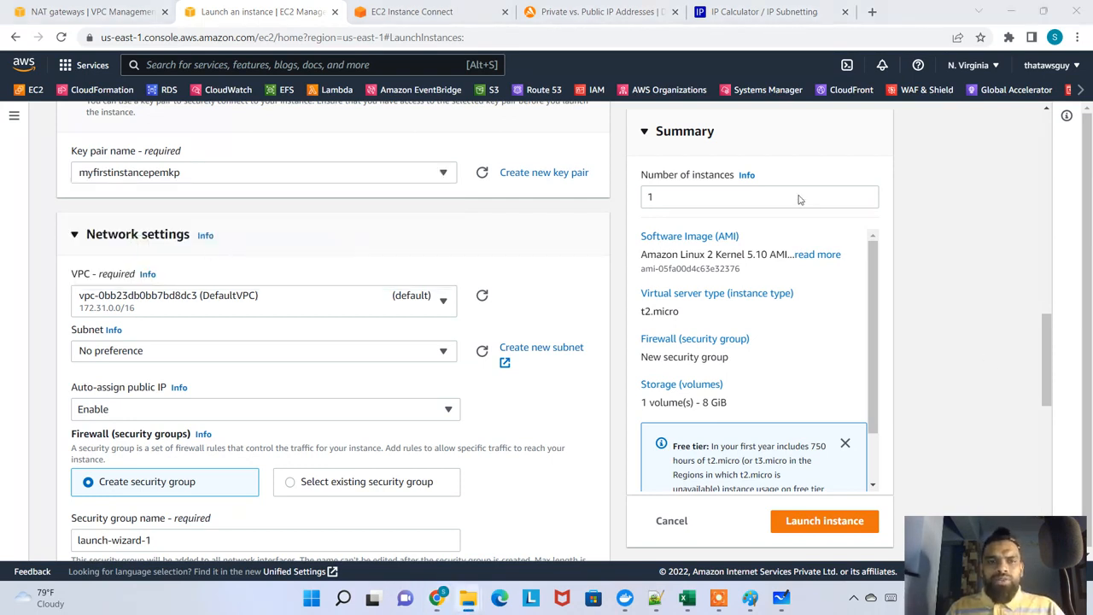
Switch to File Explorer, look through the Downloads folder for the saved key pair files, and return to the browser
{"action": "left_click_drag", "start_coordinate": [1092, 381], "coordinate": [537, 338]}
{"action": "double_click", "coordinate": [576, 346]}
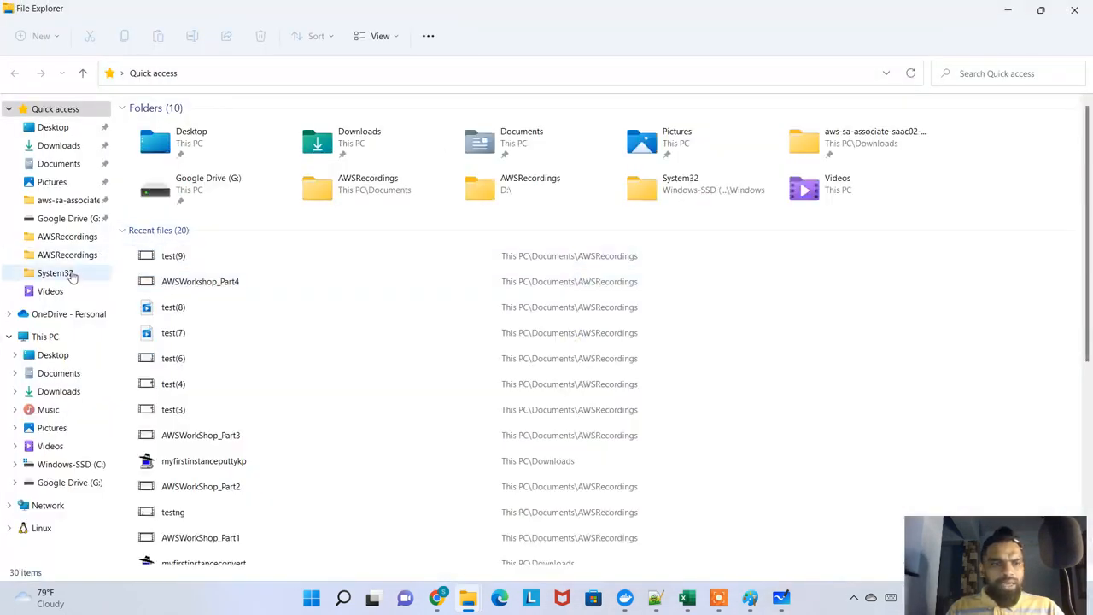
{"action": "left_click", "coordinate": [58, 145]}
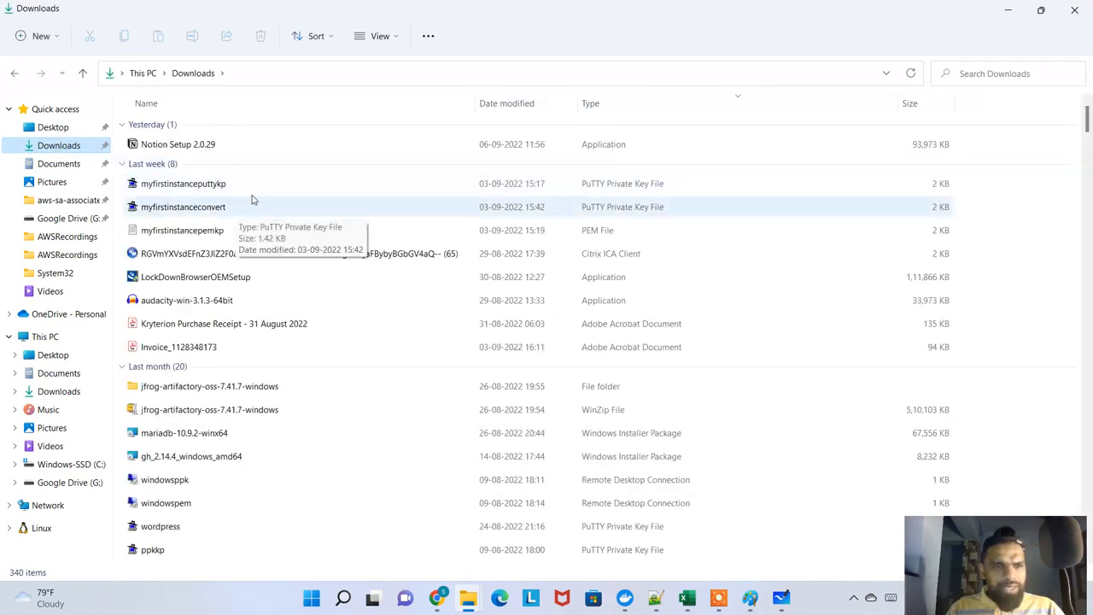
{"action": "left_click", "coordinate": [215, 192]}
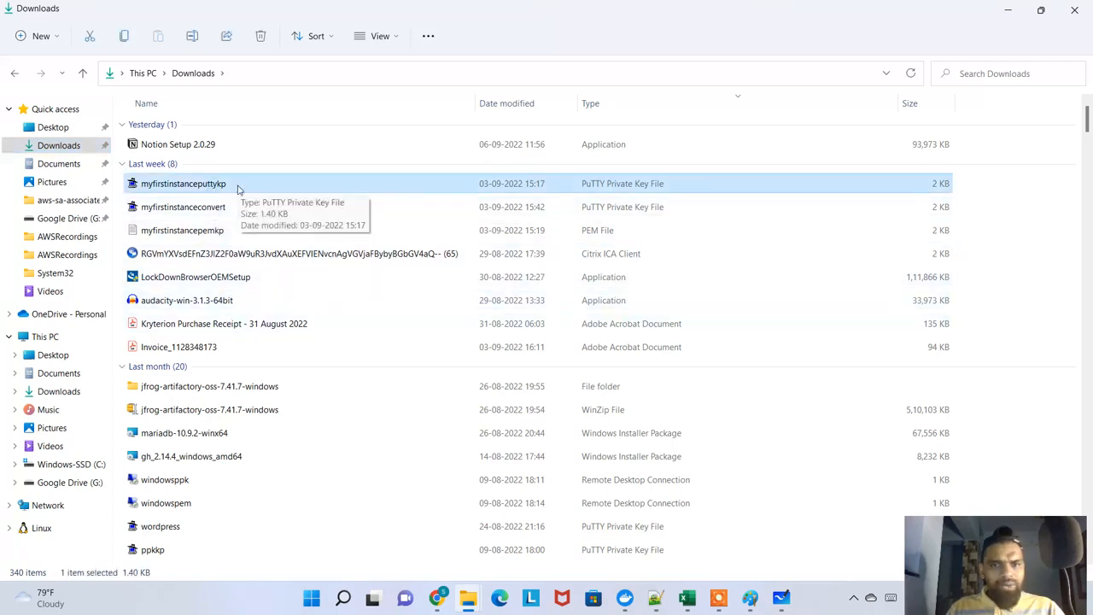
{"action": "left_click", "coordinate": [1008, 9]}
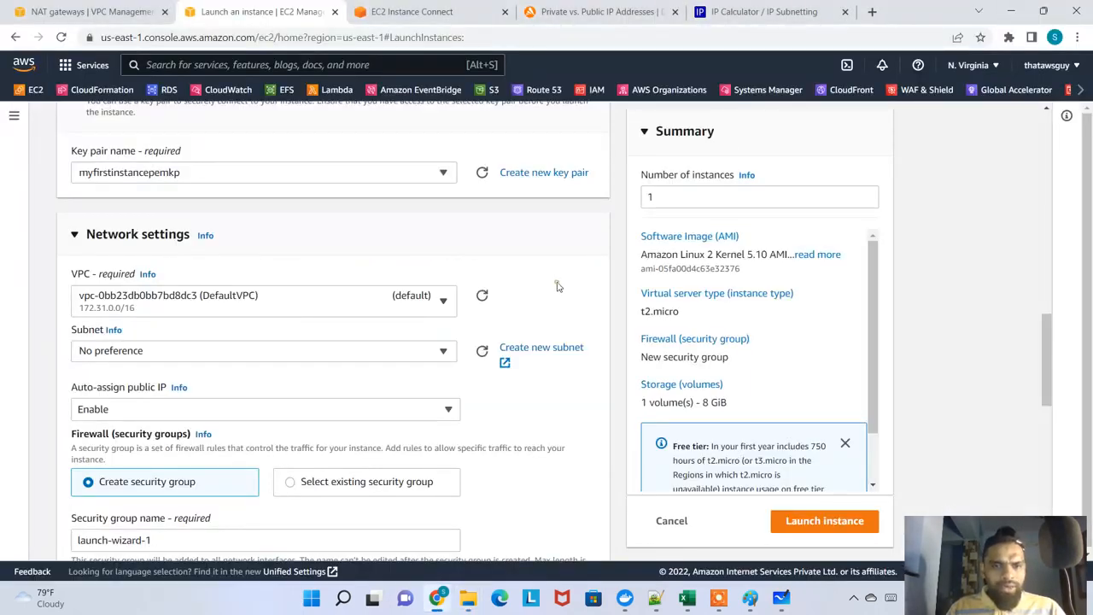
Create a new RSA key pair named mywebkp in .pem format for the instance
{"action": "scroll", "coordinate": [557, 286], "scroll_direction": "up", "scroll_amount": 1}
{"action": "left_click", "coordinate": [544, 244]}
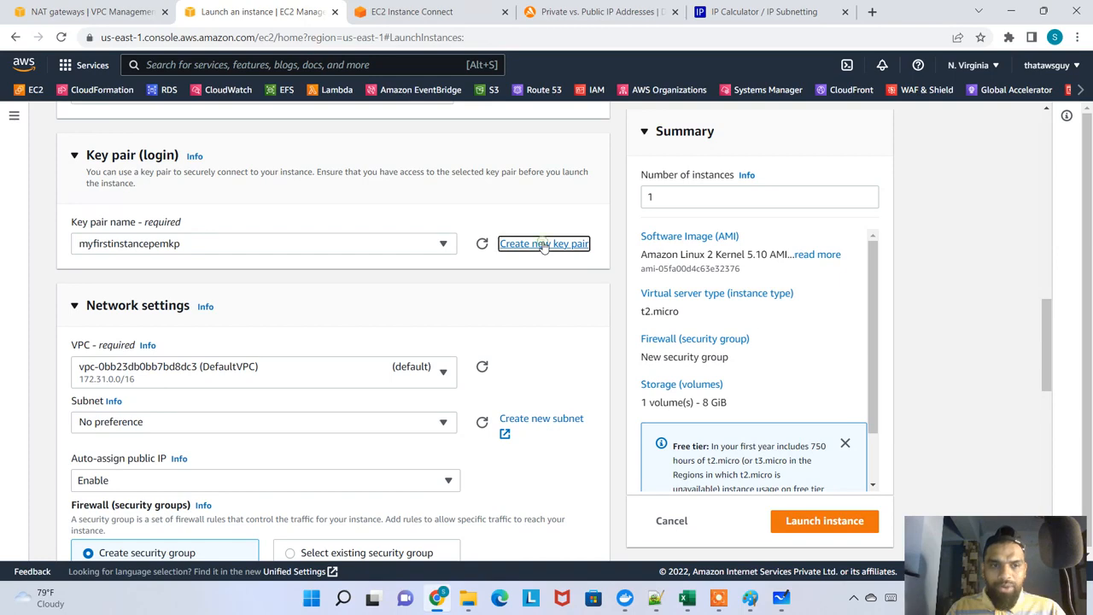
{"action": "left_click", "coordinate": [507, 288]}
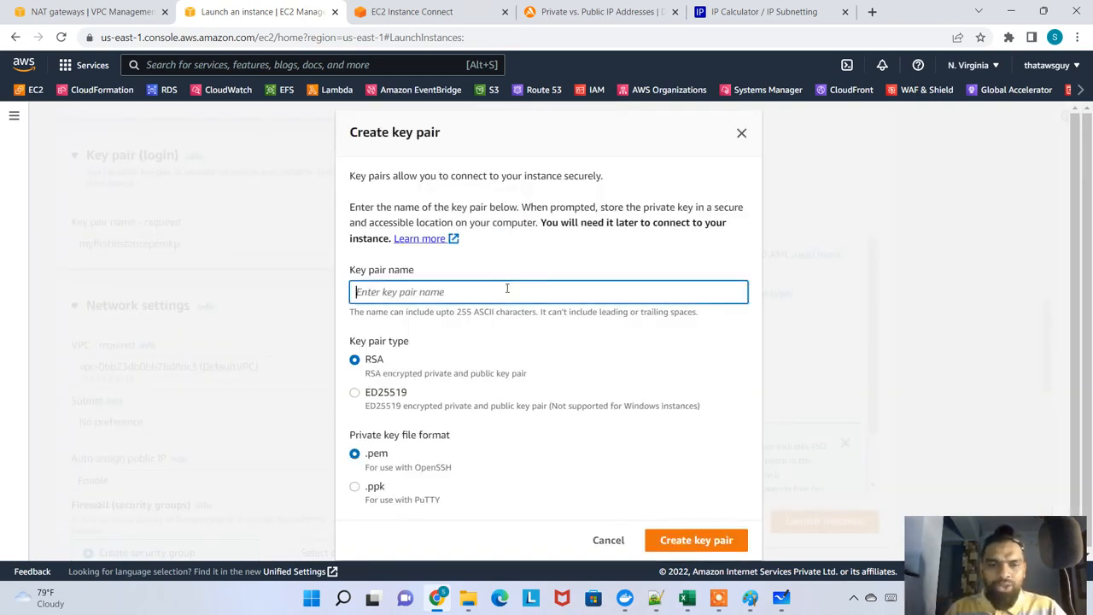
{"action": "type", "text": "my"}
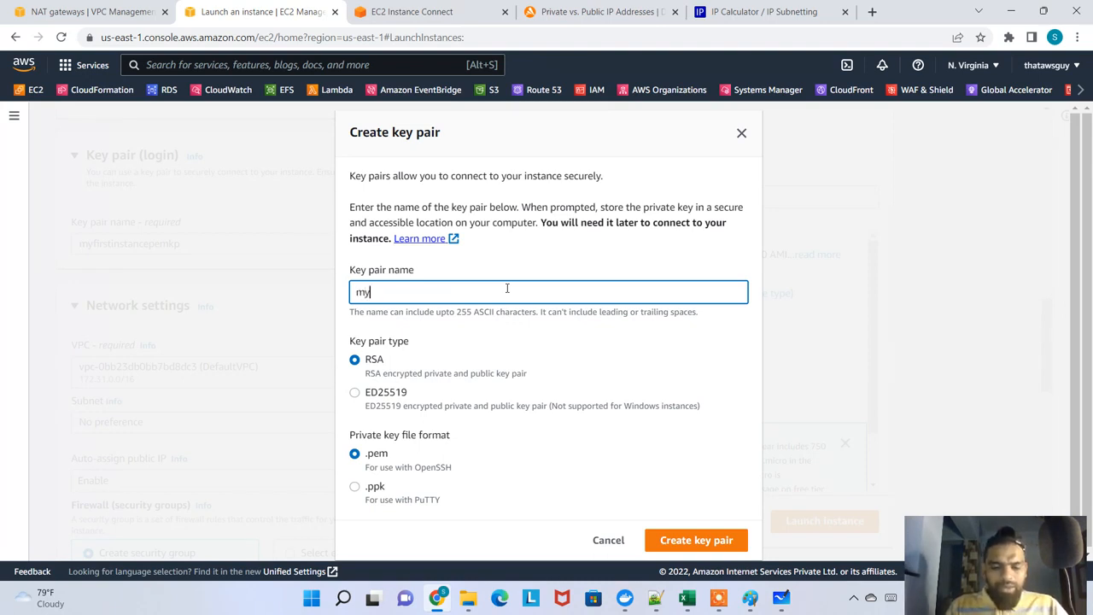
{"action": "type", "text": "webk"}
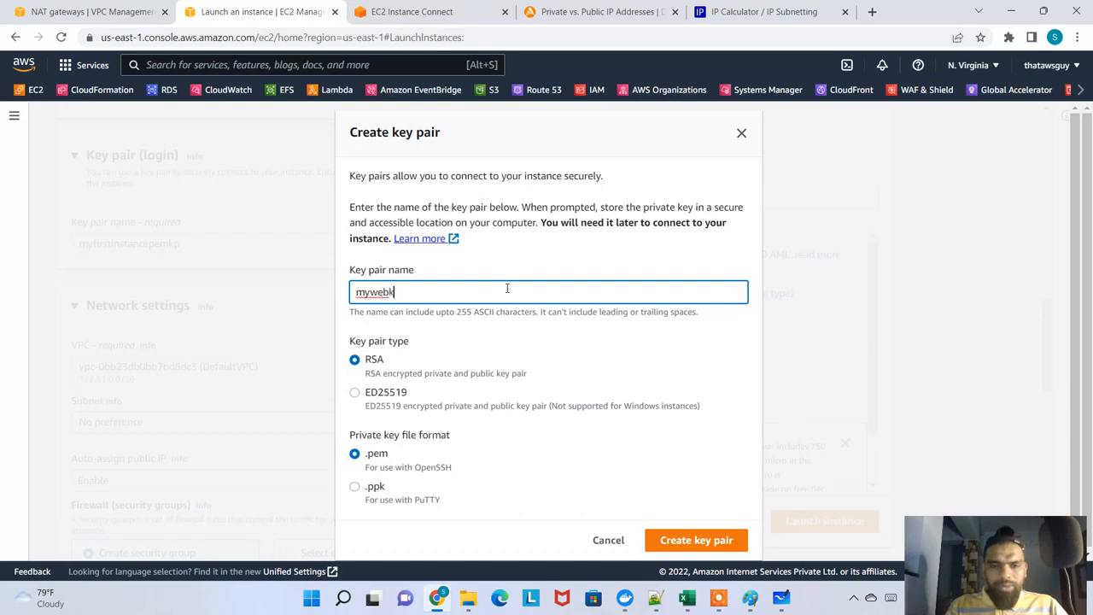
{"action": "type", "text": "p"}
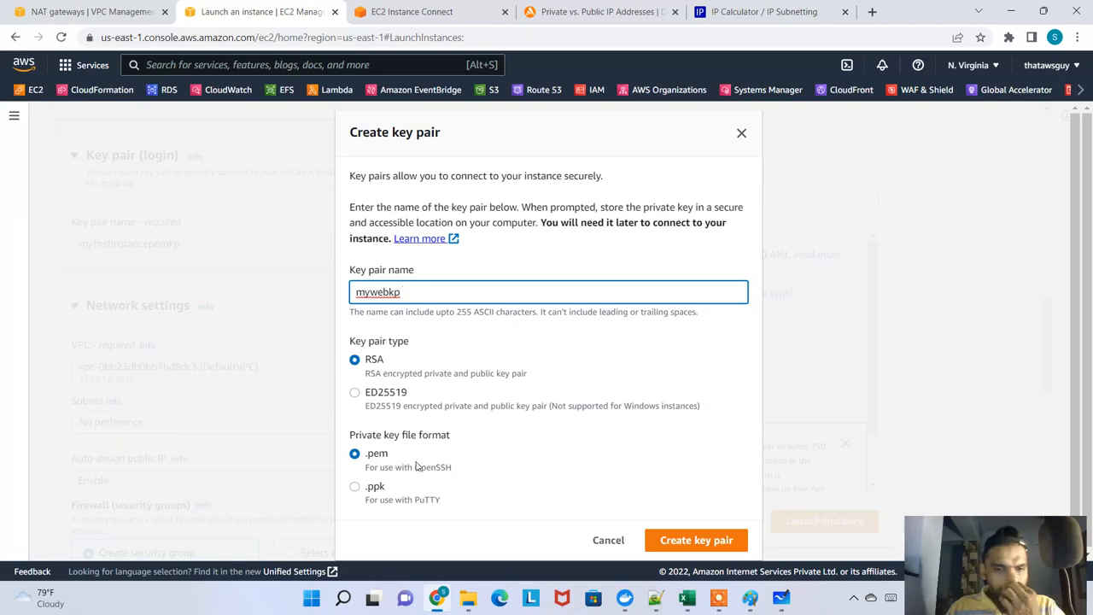
{"action": "scroll", "coordinate": [719, 532], "scroll_direction": "down", "scroll_amount": 1}
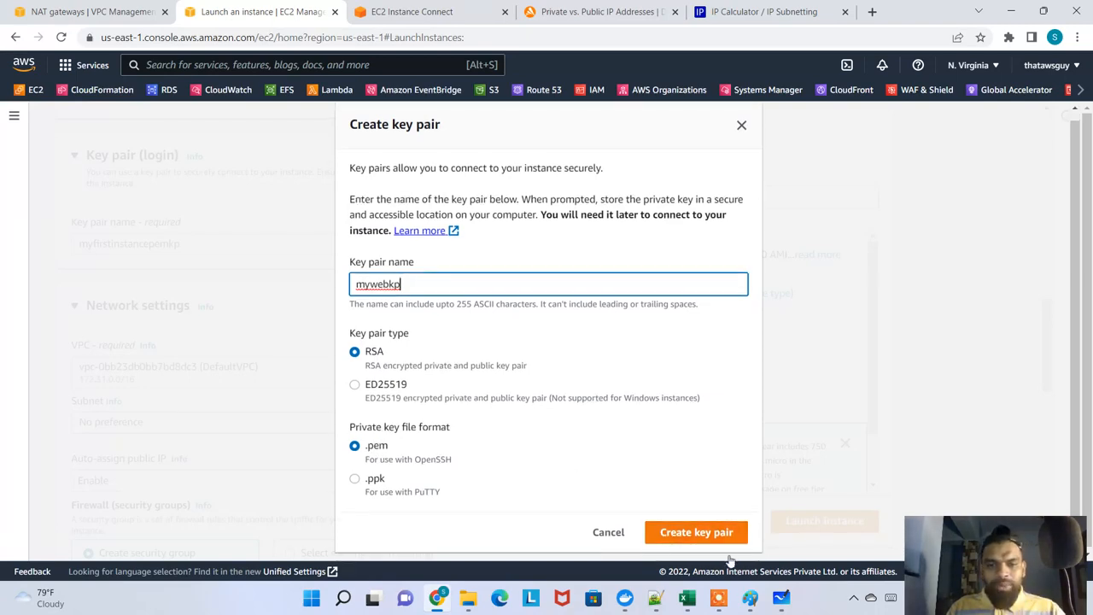
{"action": "left_click", "coordinate": [720, 535]}
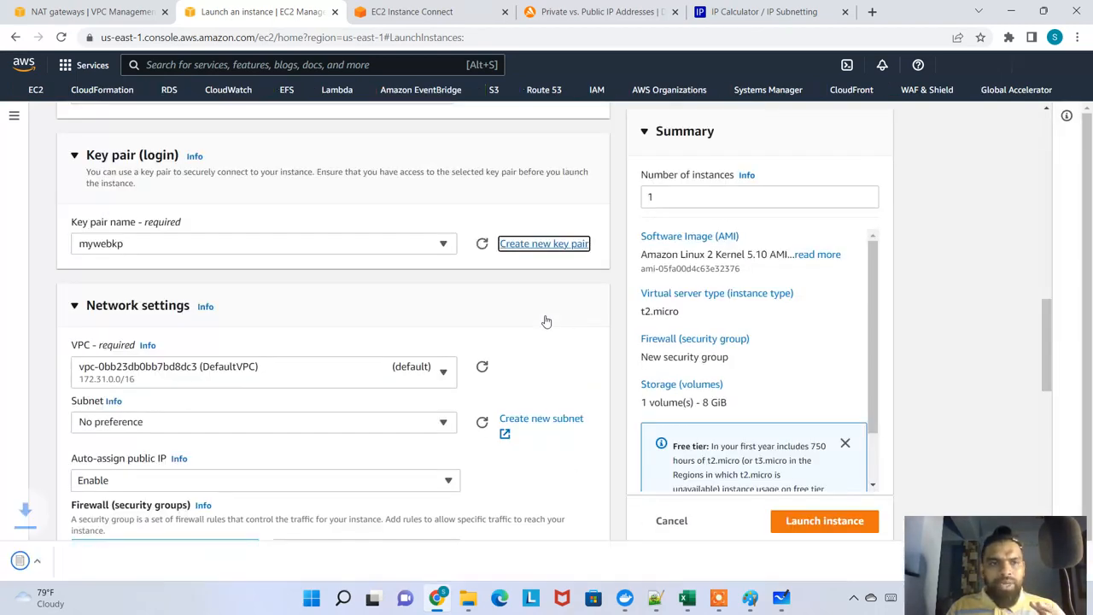
Show the downloaded mywebkp.pem file in its folder and open it in Notepad
{"action": "left_click", "coordinate": [152, 561]}
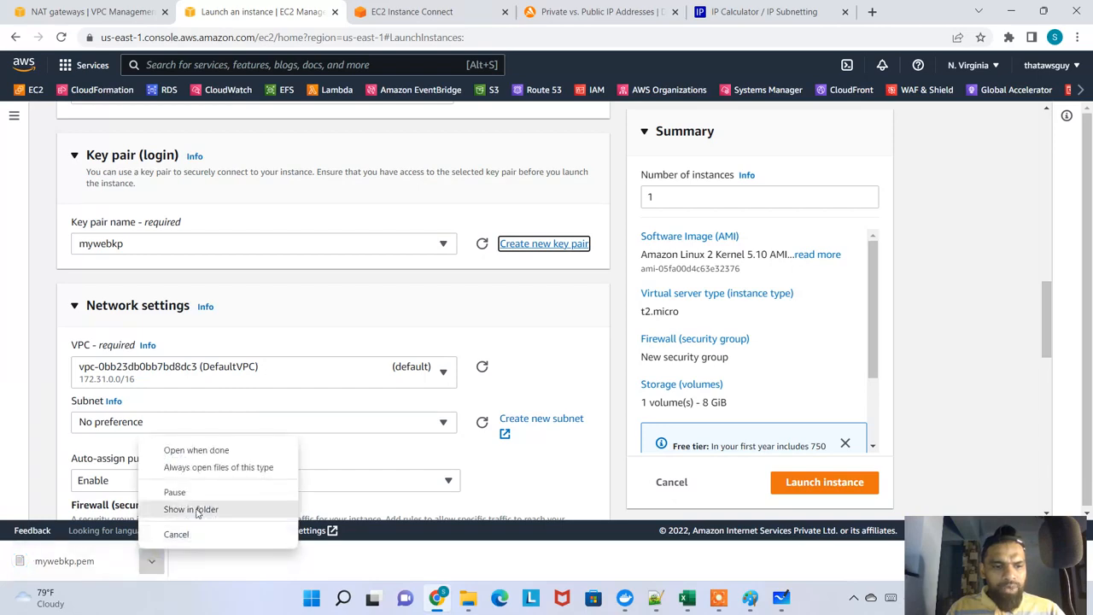
{"action": "left_click", "coordinate": [194, 508]}
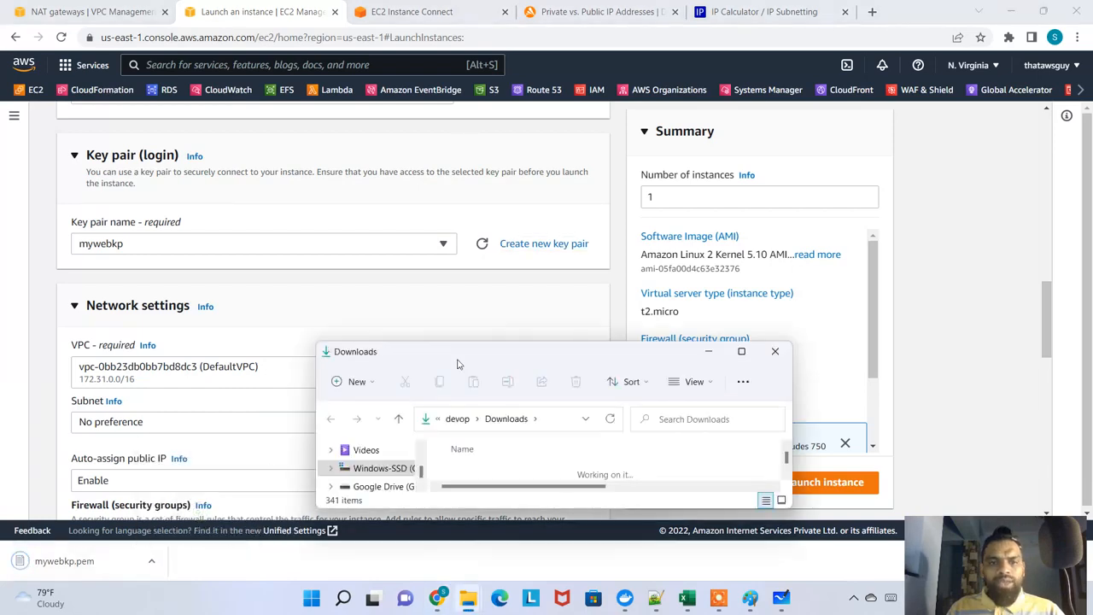
{"action": "double_click", "coordinate": [457, 364]}
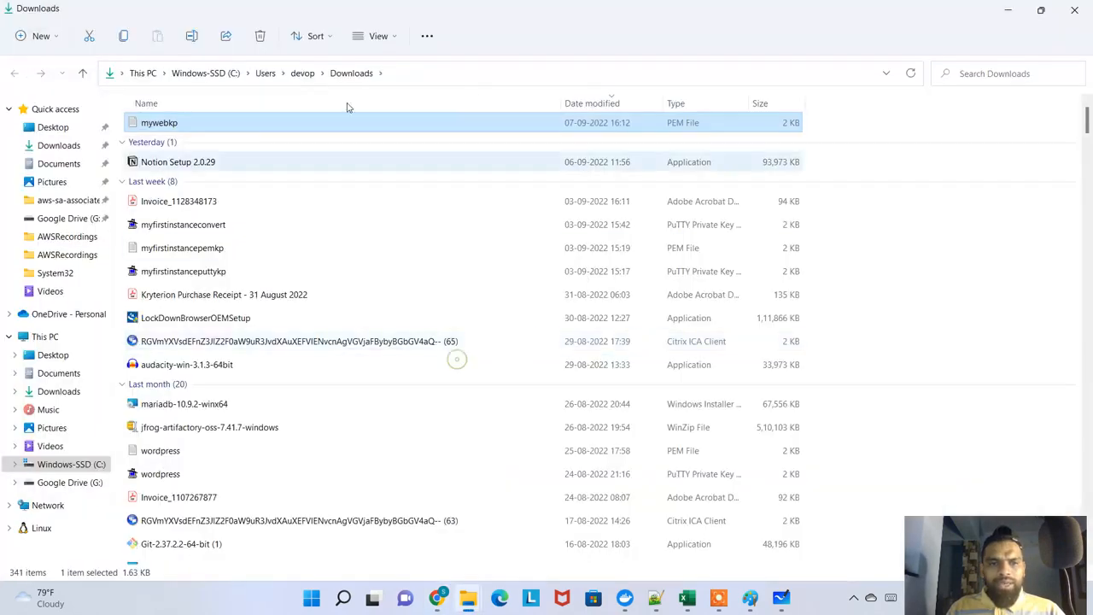
{"action": "double_click", "coordinate": [426, 123]}
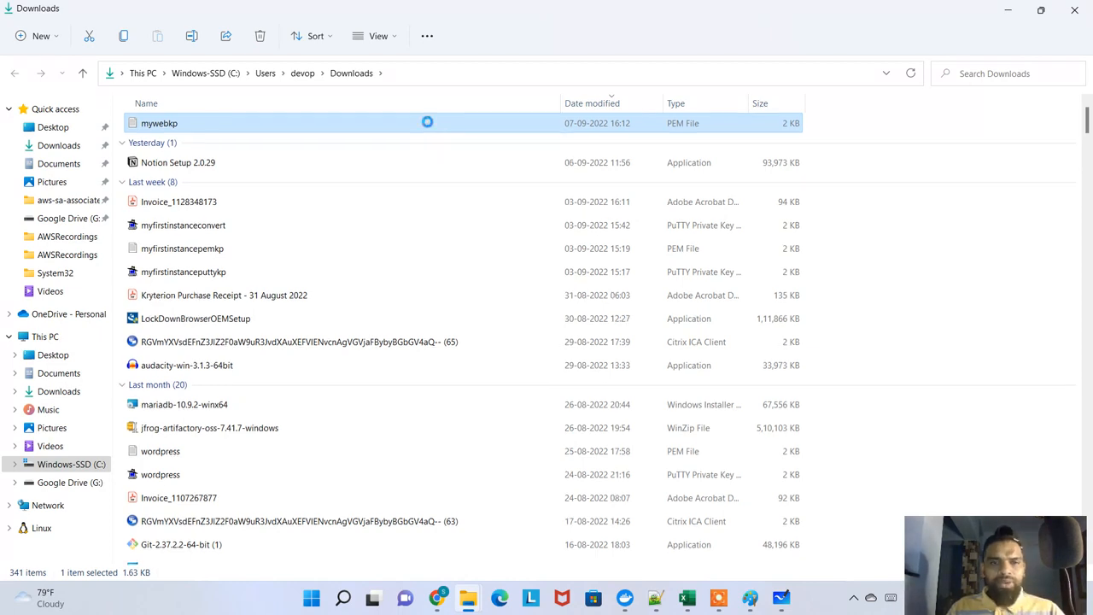
{"action": "right_click", "coordinate": [429, 125]}
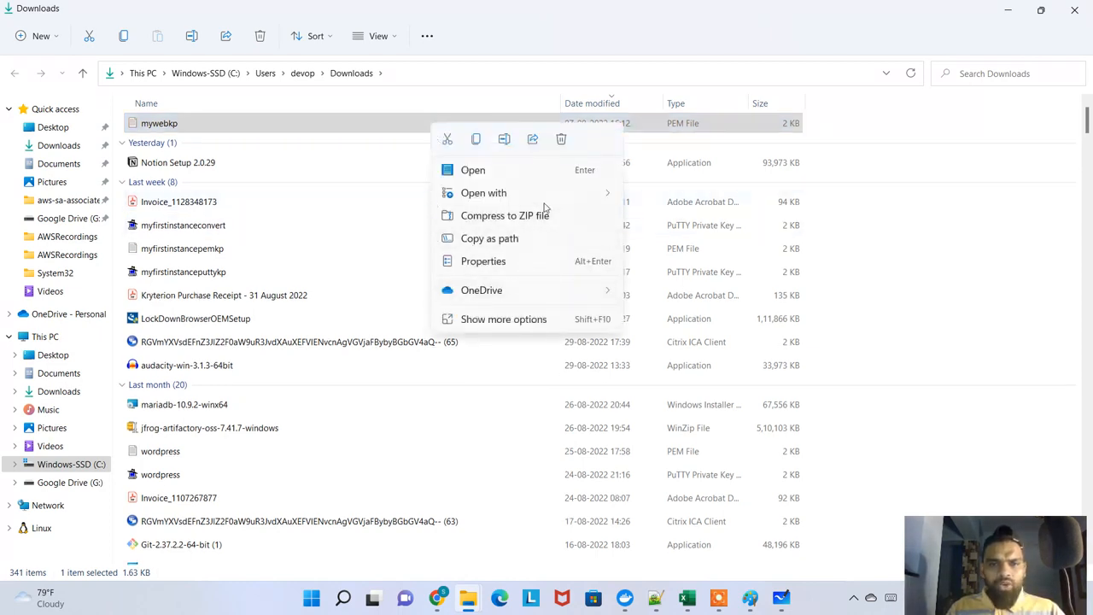
{"action": "mouse_move", "coordinate": [555, 193]}
{"action": "left_click", "coordinate": [690, 198]}
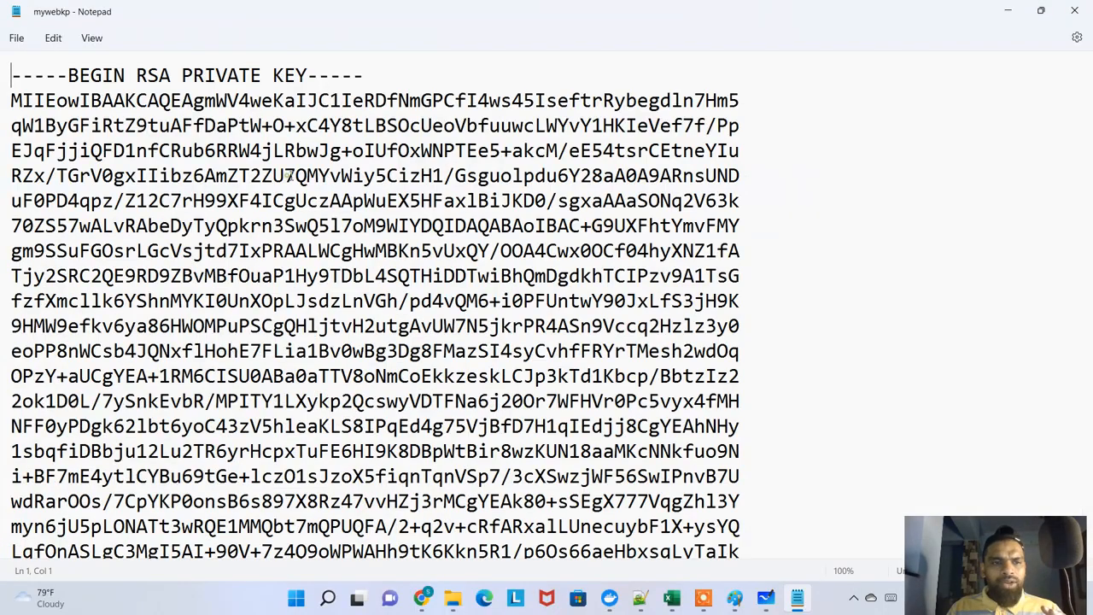
Examine the full private key text at a reduced zoom, close Notepad, and return to the browser
{"action": "scroll", "coordinate": [87, 72], "scroll_direction": "down", "scroll_amount": 2}
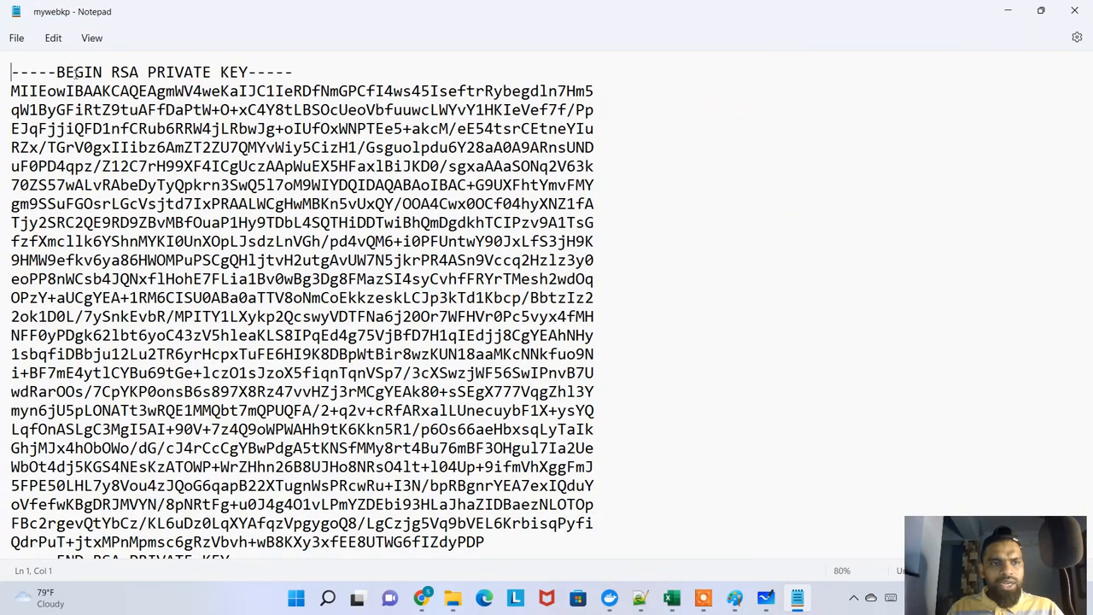
{"action": "left_click_drag", "start_coordinate": [56, 72], "coordinate": [305, 72]}
{"action": "scroll", "coordinate": [145, 393], "scroll_direction": "down", "scroll_amount": 3}
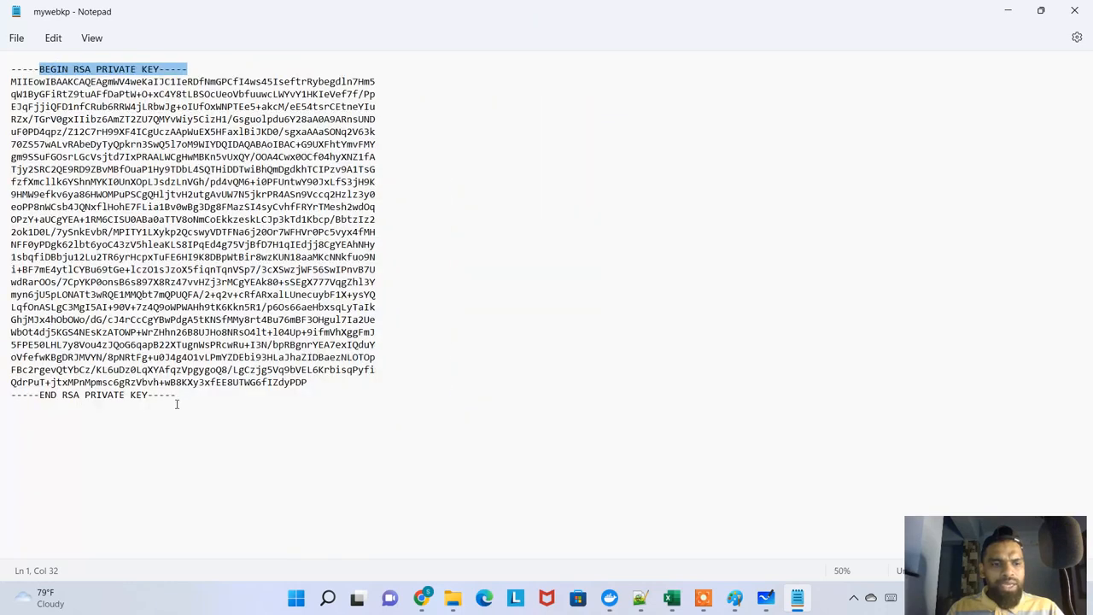
{"action": "left_click_drag", "start_coordinate": [177, 404], "coordinate": [14, 67]}
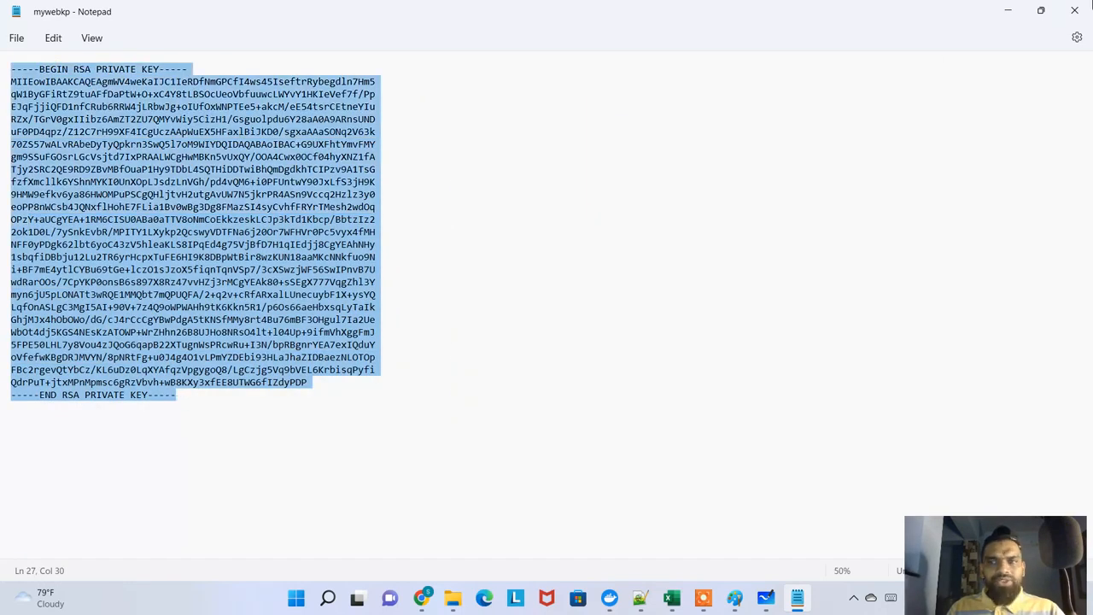
{"action": "left_click", "coordinate": [1076, 11]}
{"action": "left_click", "coordinate": [1007, 12]}
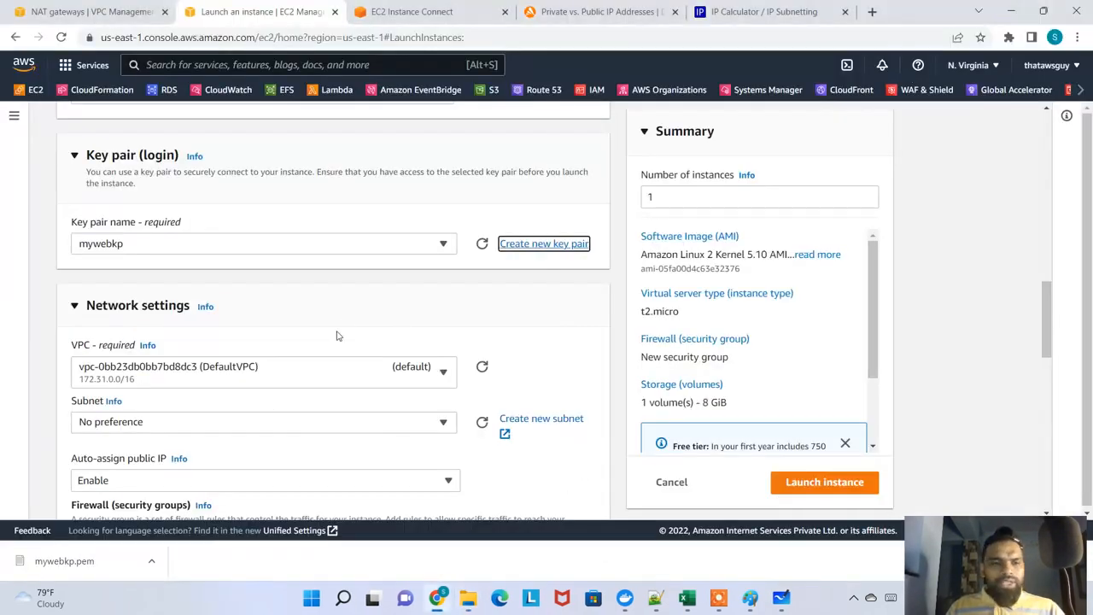
Set the instance's VPC to vpc-more-vpc in the network settings
{"action": "left_click", "coordinate": [441, 244]}
{"action": "left_click", "coordinate": [441, 244]}
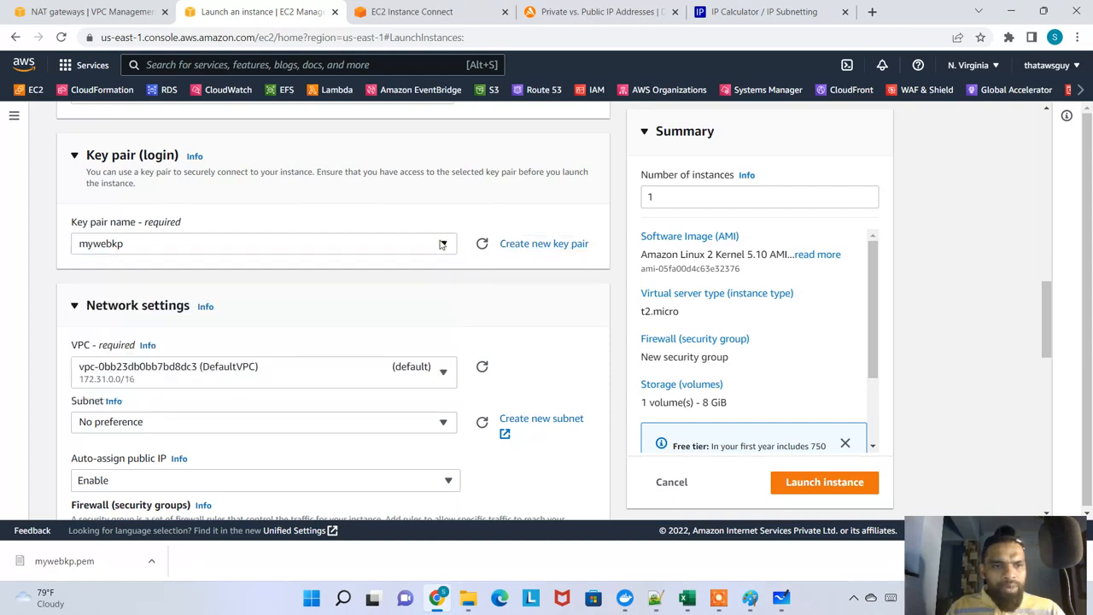
{"action": "left_click", "coordinate": [534, 324]}
{"action": "scroll", "coordinate": [473, 303], "scroll_direction": "down", "scroll_amount": 1}
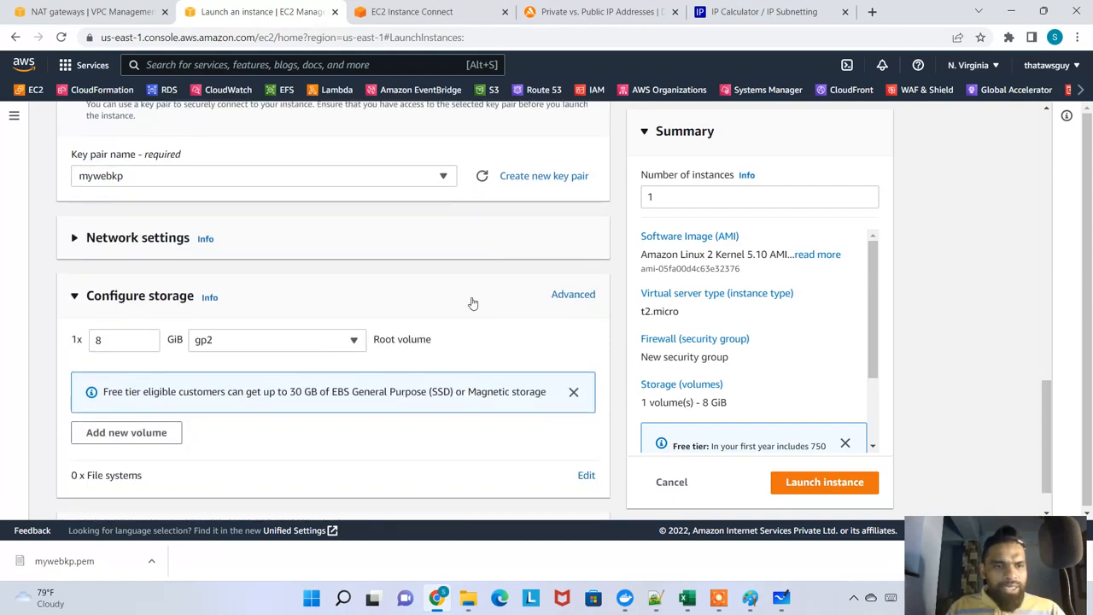
{"action": "left_click", "coordinate": [169, 240]}
{"action": "left_click", "coordinate": [249, 301]}
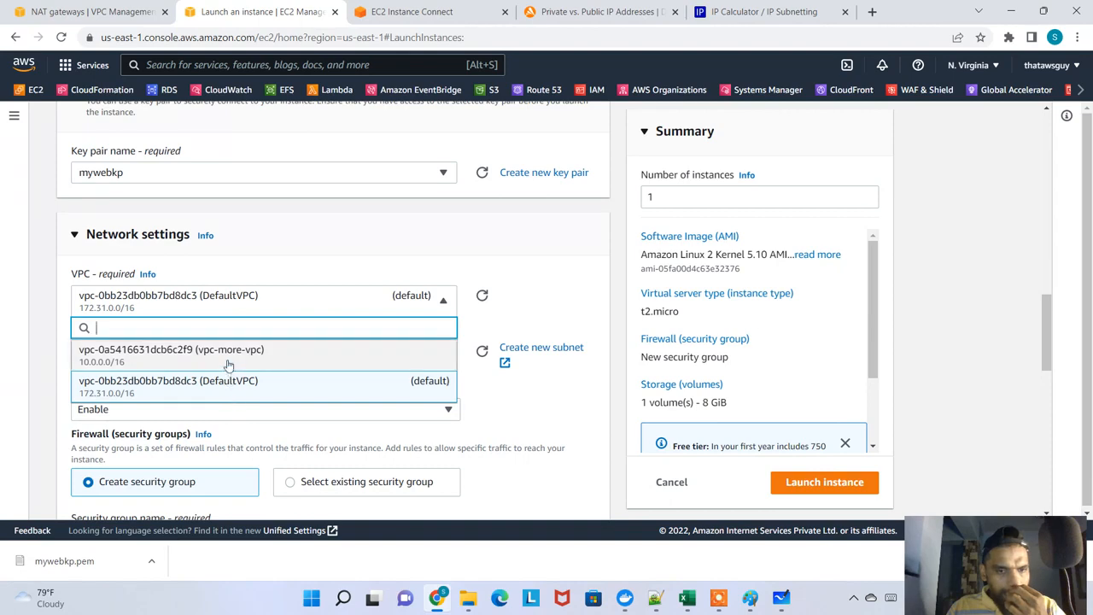
{"action": "left_click", "coordinate": [316, 350]}
Choose the vpc-more-subnet-public1-us-east-1a subnet and enable auto-assignment of a public IP
{"action": "scroll", "coordinate": [260, 255], "scroll_direction": "down", "scroll_amount": 2}
{"action": "left_click", "coordinate": [346, 229]}
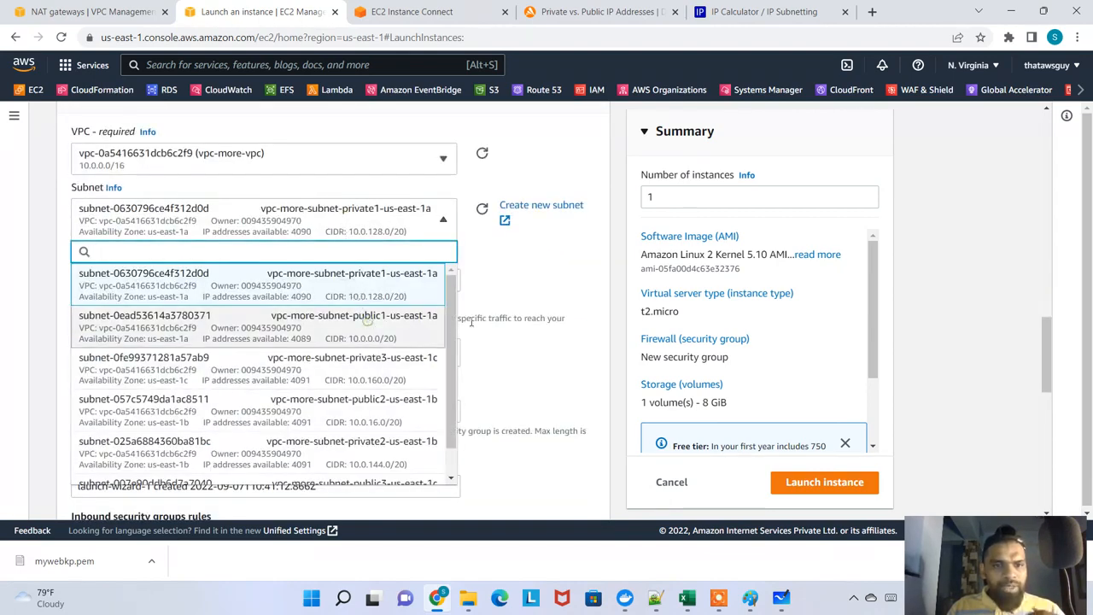
{"action": "left_click", "coordinate": [367, 325]}
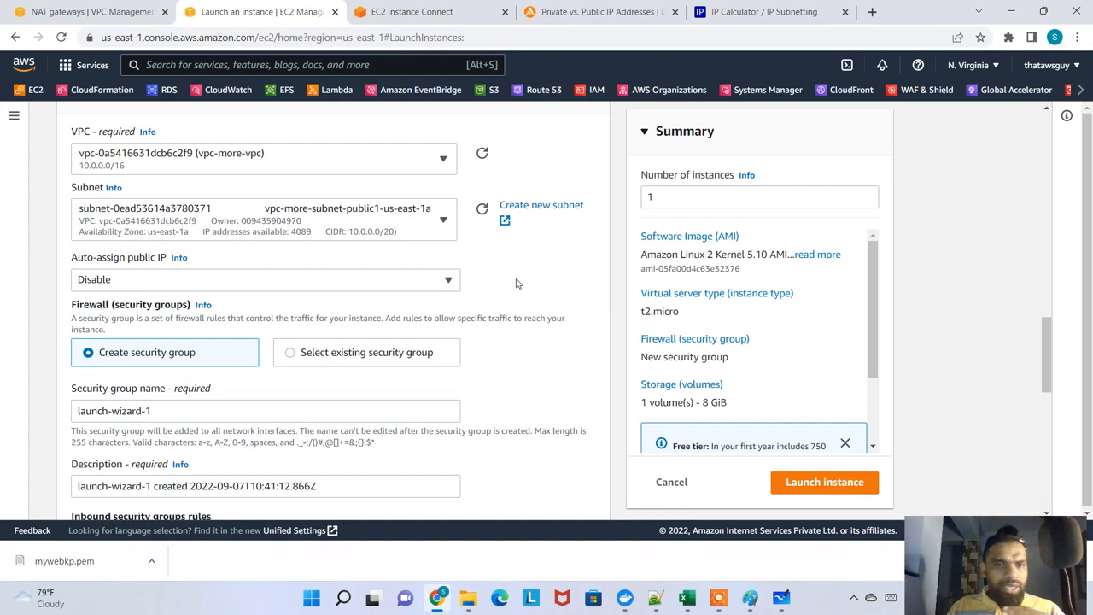
{"action": "left_click", "coordinate": [418, 284]}
{"action": "left_click", "coordinate": [164, 305]}
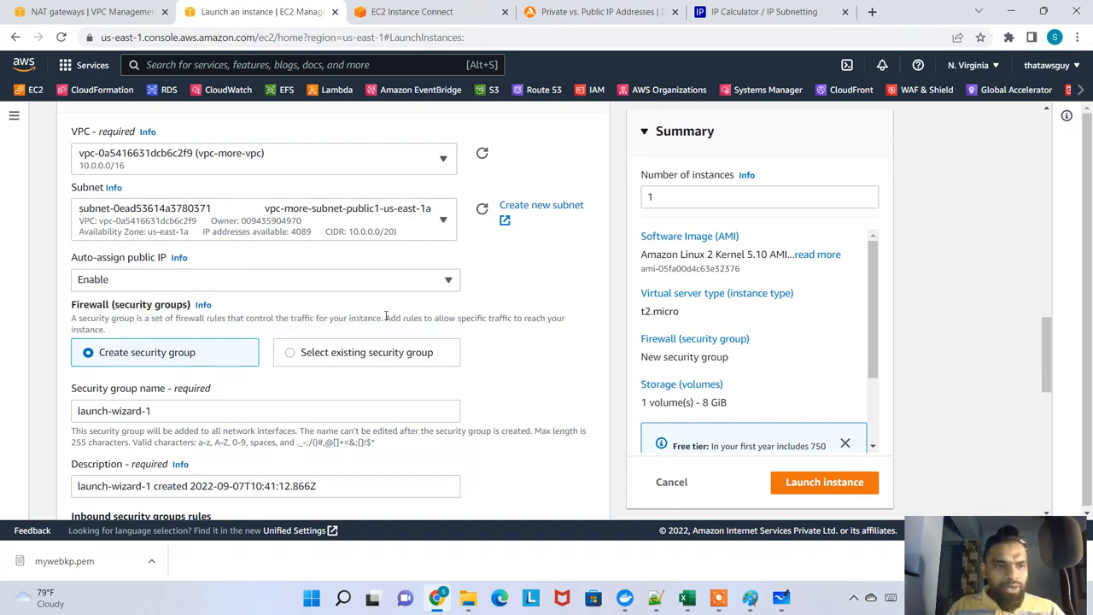
Assign the existing security group instance-sg to the instance, keeping the default 8 GiB gp2 root volume
{"action": "left_click", "coordinate": [345, 354]}
{"action": "left_click", "coordinate": [248, 411]}
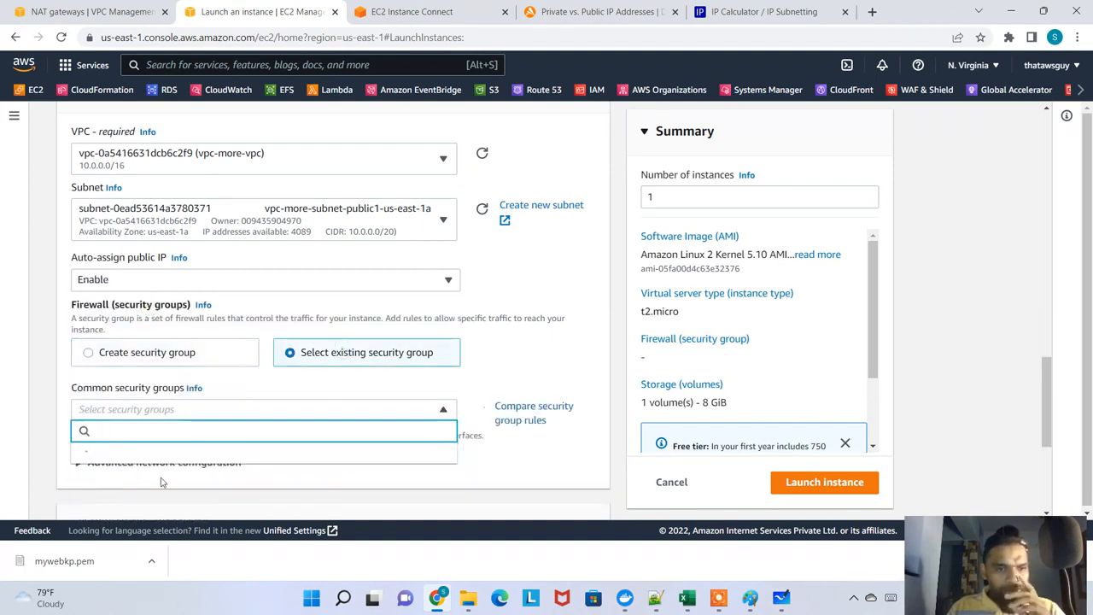
{"action": "left_click", "coordinate": [181, 383]}
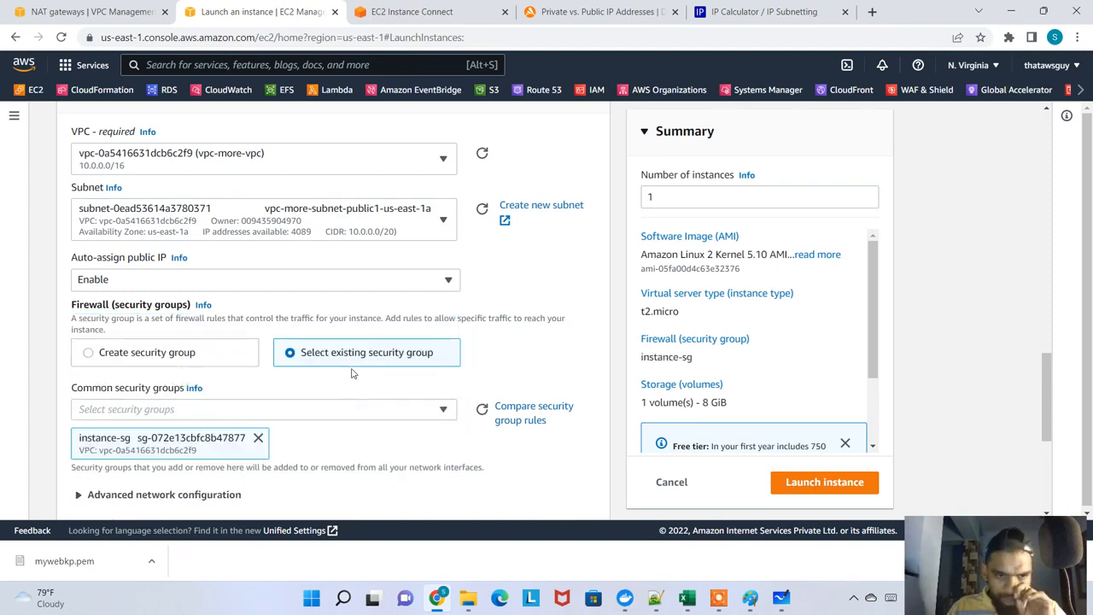
{"action": "scroll", "coordinate": [179, 392], "scroll_direction": "down", "scroll_amount": 2}
{"action": "scroll", "coordinate": [195, 384], "scroll_direction": "down", "scroll_amount": 2}
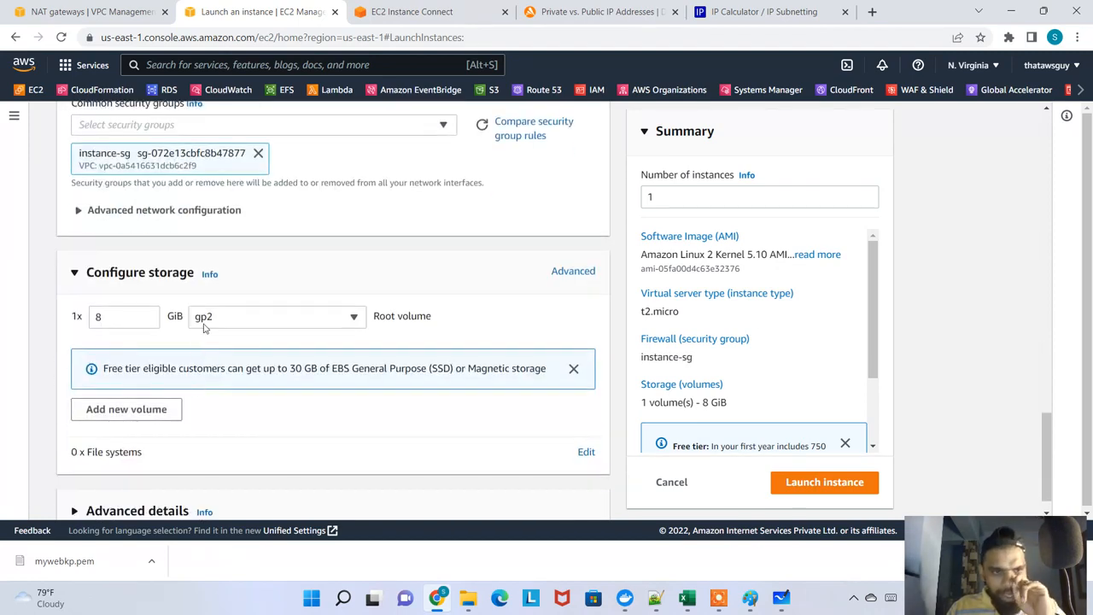
{"action": "scroll", "coordinate": [204, 329], "scroll_direction": "down", "scroll_amount": 1}
{"action": "scroll", "coordinate": [238, 303], "scroll_direction": "down", "scroll_amount": 1}
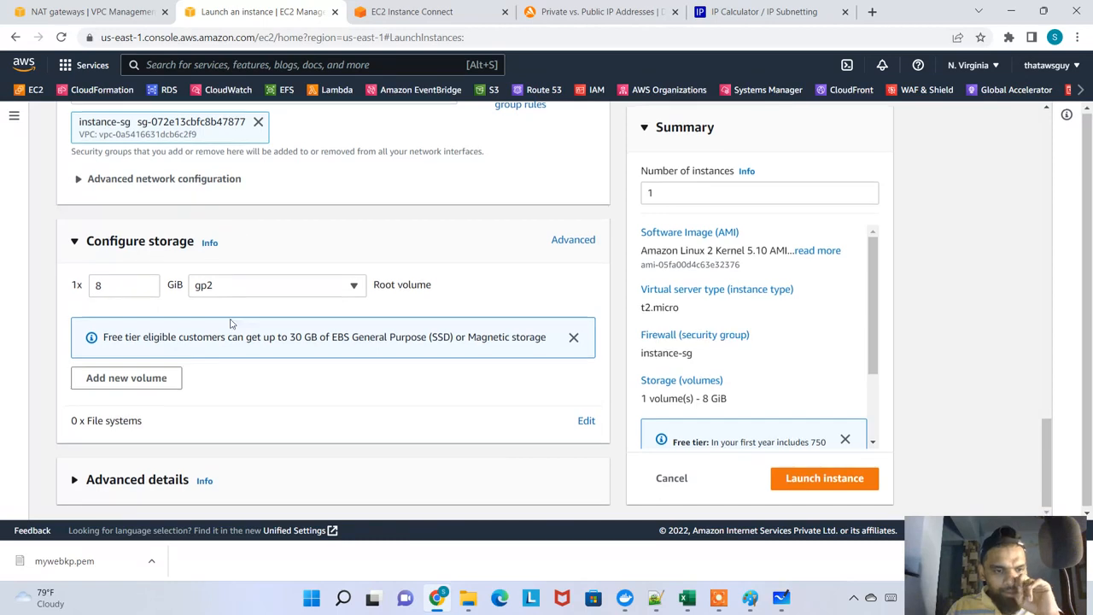
Set the instance's IAM instance profile to SessionManagerCustomRole in the advanced details
{"action": "scroll", "coordinate": [214, 356], "scroll_direction": "up", "scroll_amount": 2}
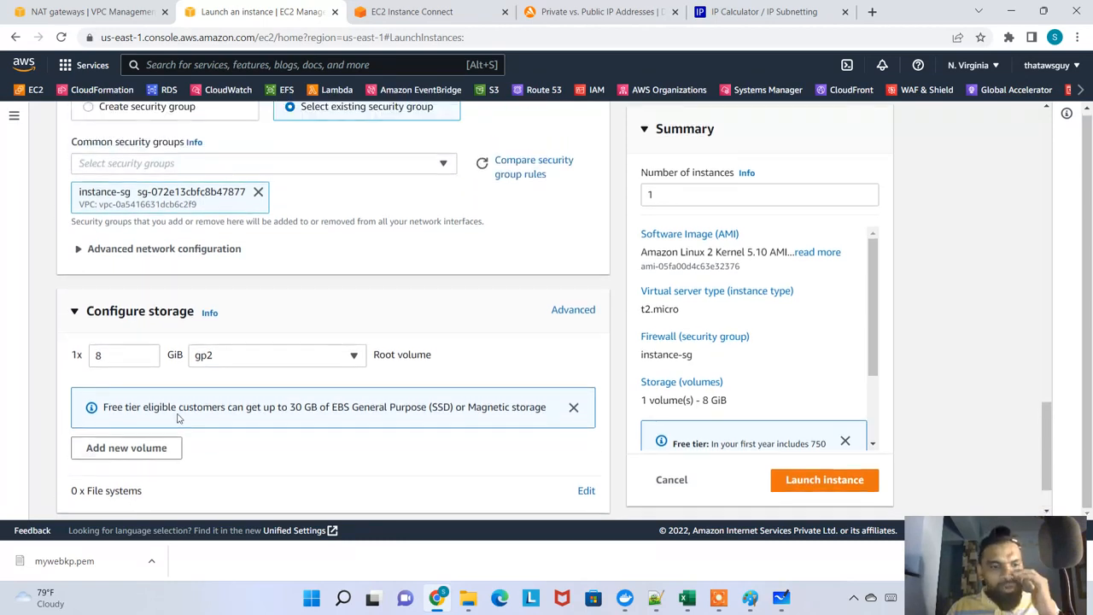
{"action": "scroll", "coordinate": [180, 419], "scroll_direction": "down", "scroll_amount": 2}
{"action": "scroll", "coordinate": [268, 407], "scroll_direction": "down", "scroll_amount": 3}
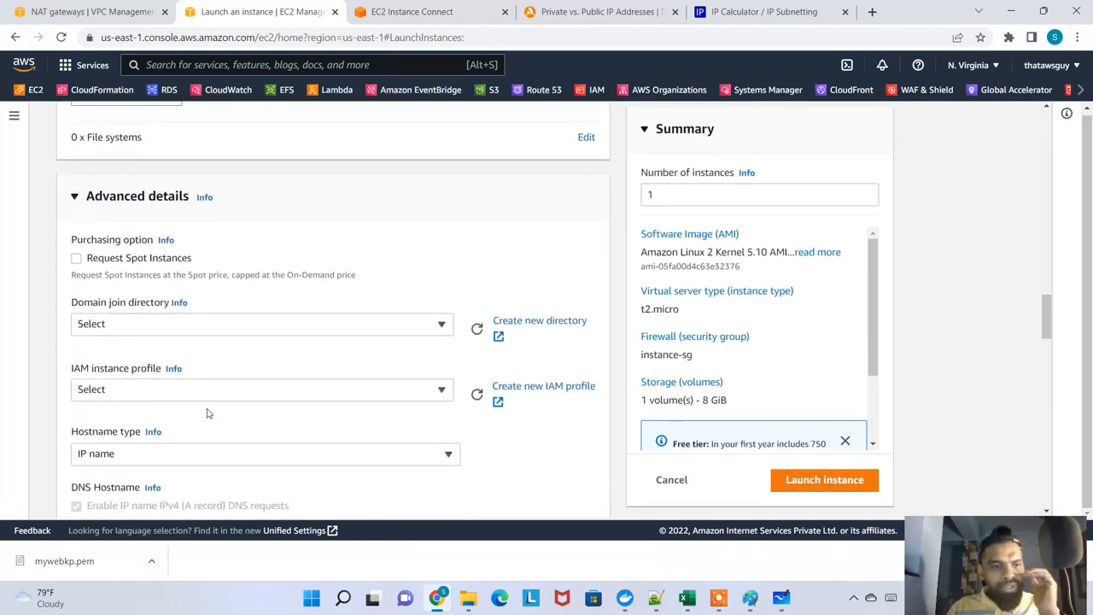
{"action": "scroll", "coordinate": [179, 282], "scroll_direction": "down", "scroll_amount": 1}
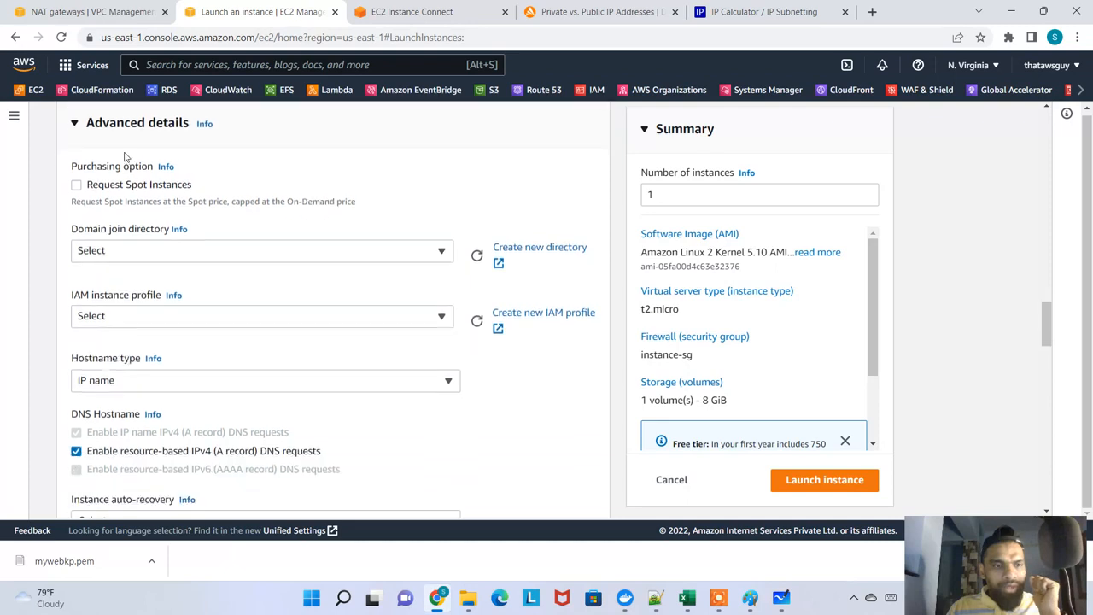
{"action": "left_click", "coordinate": [181, 317]}
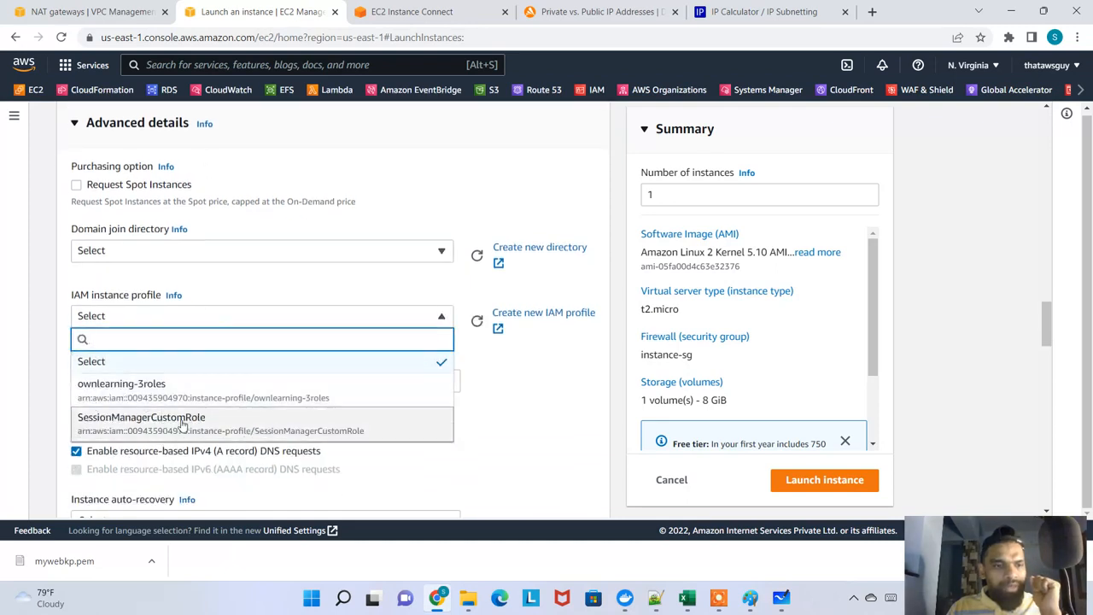
{"action": "left_click", "coordinate": [182, 424]}
Launch the configured instance and check the state of MyWebServer in the refreshed instances list
{"action": "scroll", "coordinate": [531, 318], "scroll_direction": "down", "scroll_amount": 1}
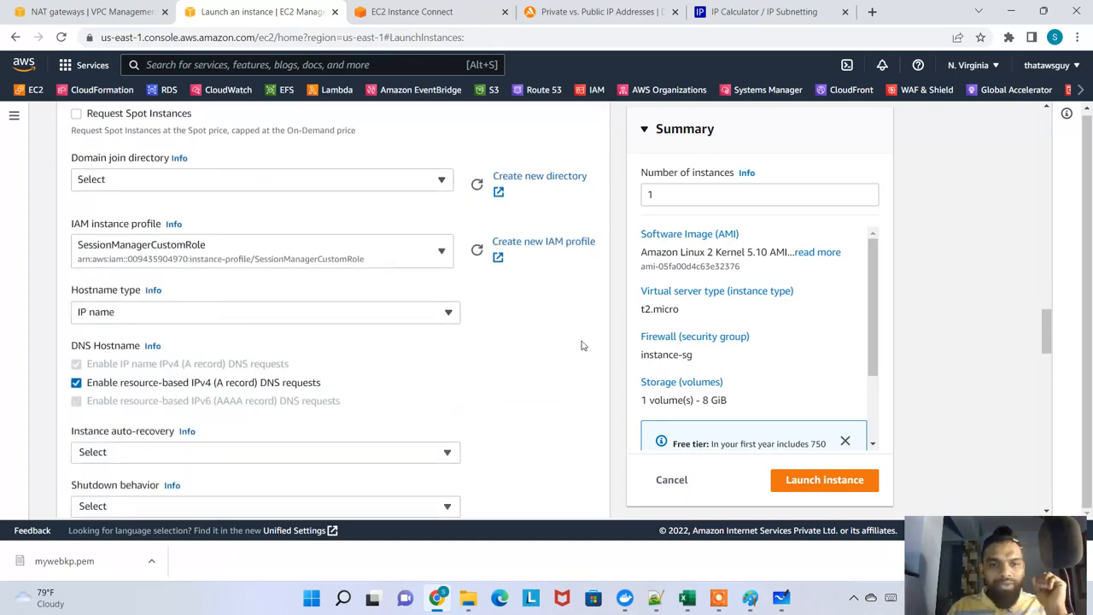
{"action": "scroll", "coordinate": [580, 344], "scroll_direction": "down", "scroll_amount": 10}
{"action": "left_click", "coordinate": [854, 491]}
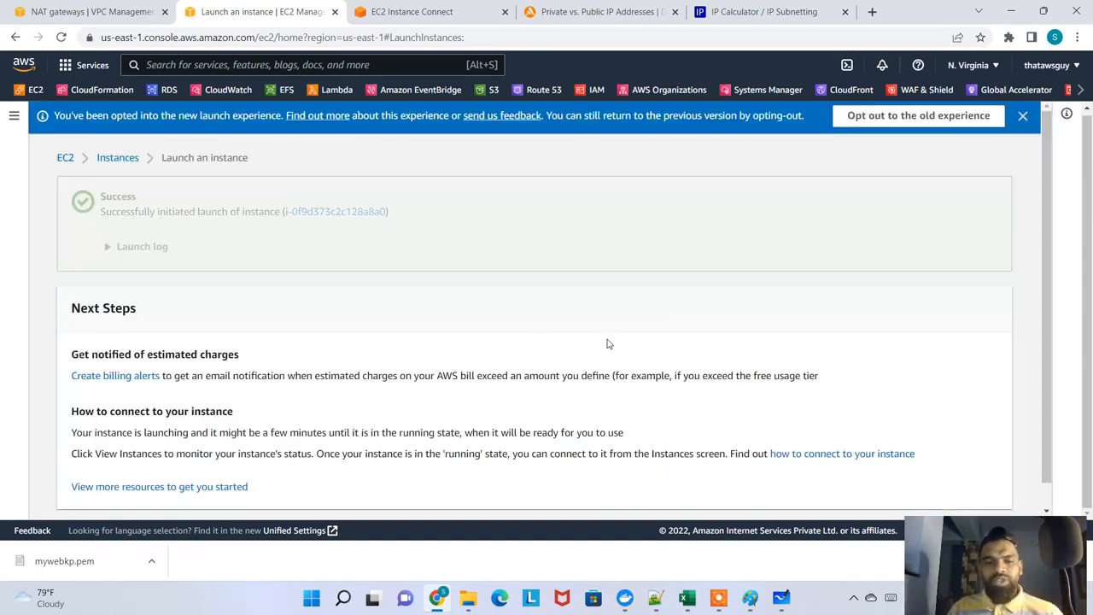
{"action": "left_click", "coordinate": [124, 157]}
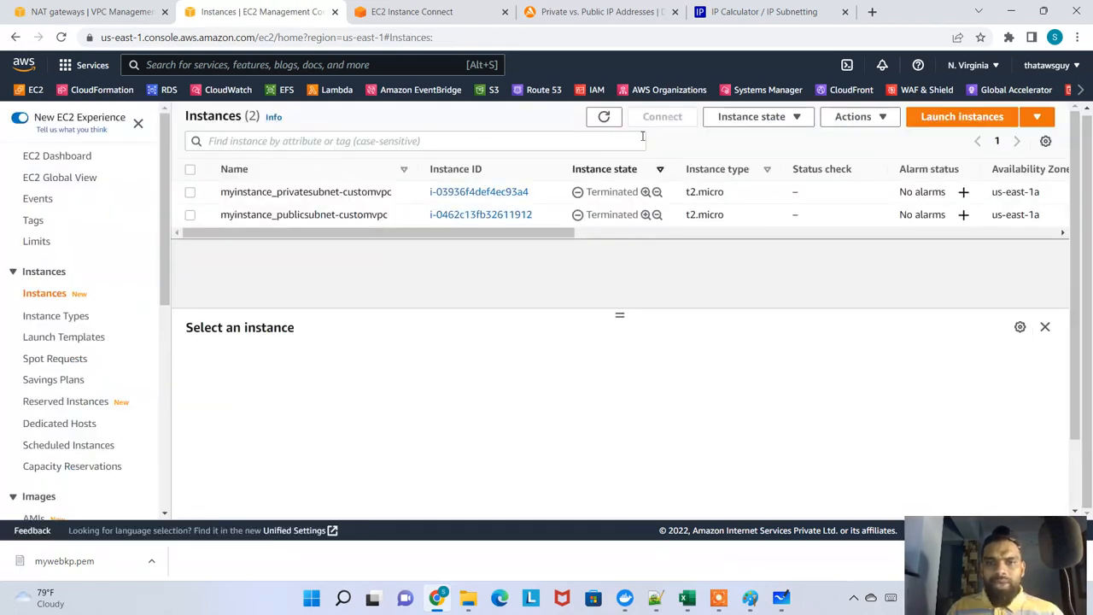
{"action": "left_click", "coordinate": [604, 116]}
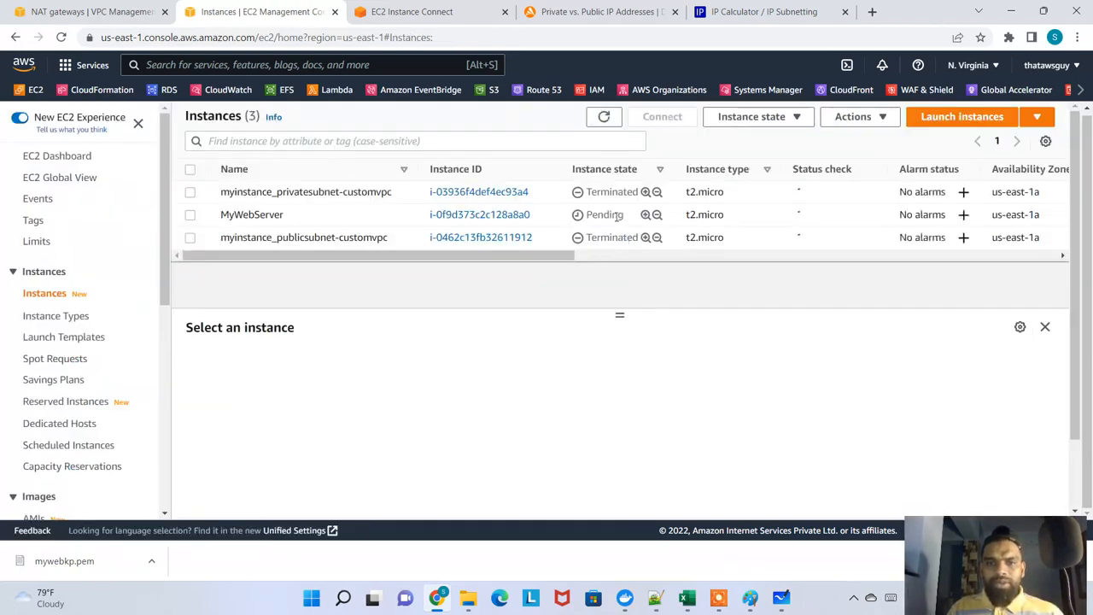
{"action": "left_click_drag", "start_coordinate": [598, 215], "coordinate": [618, 214]}
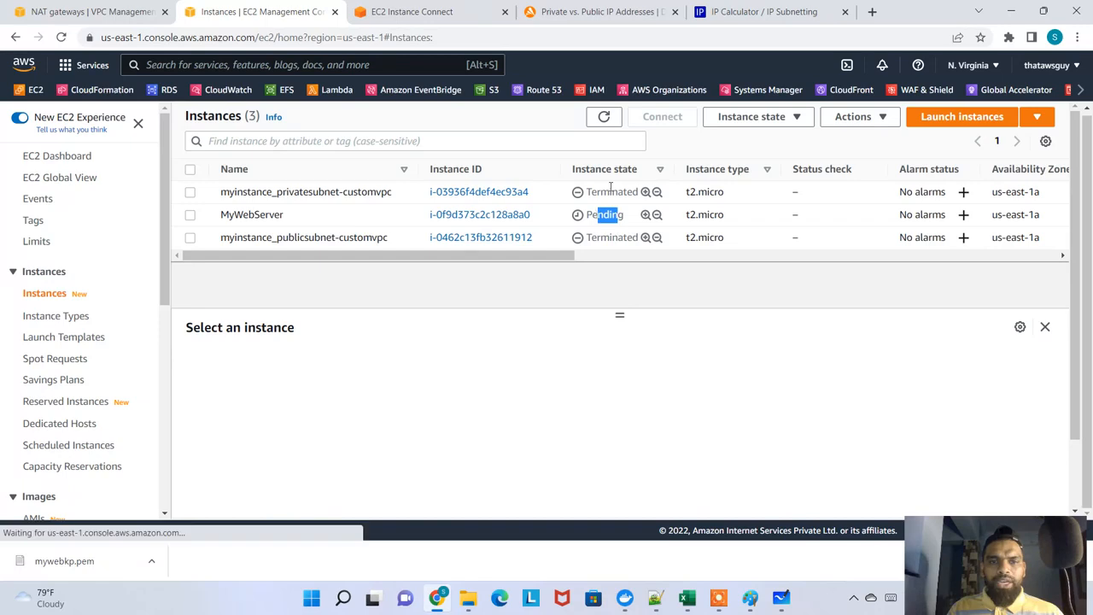
Start launching another EC2 instance and name it MyDatabaseInstance
{"action": "left_click", "coordinate": [954, 117]}
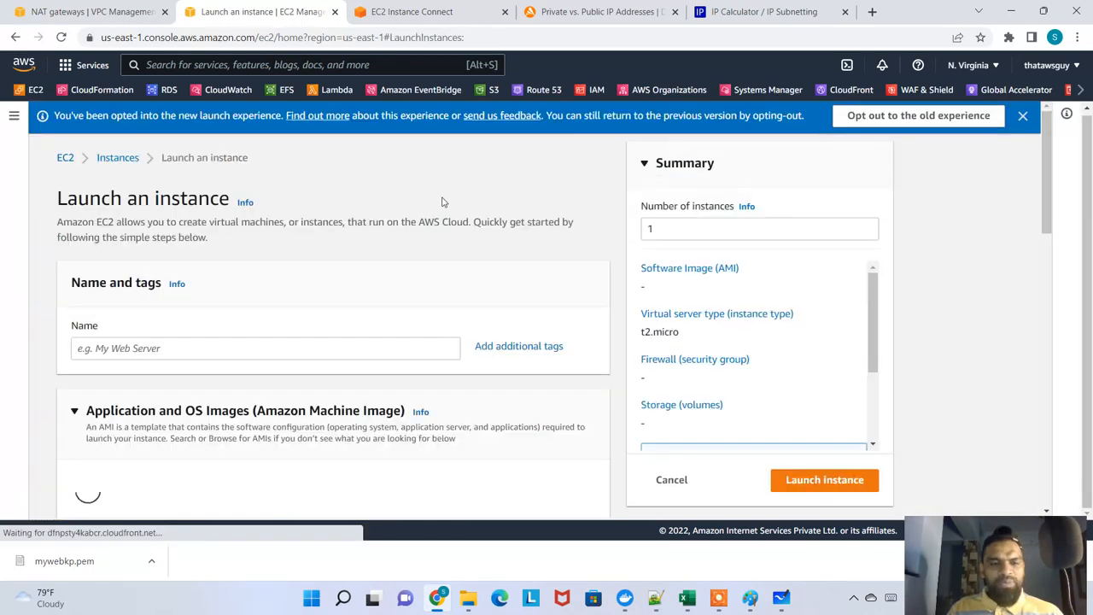
{"action": "left_click", "coordinate": [183, 352]}
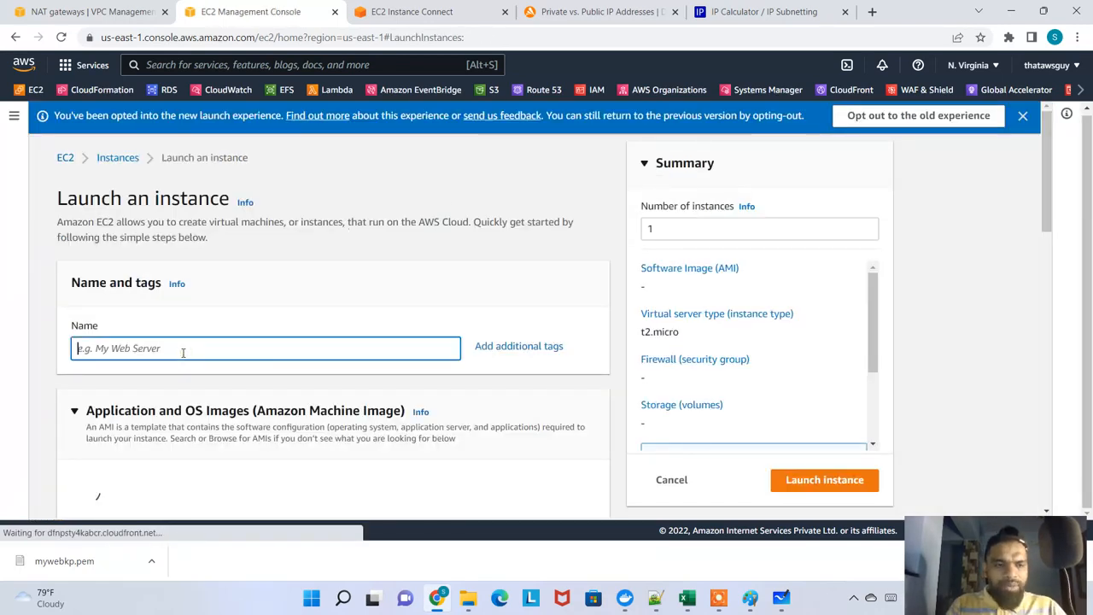
{"action": "type", "text": "My"}
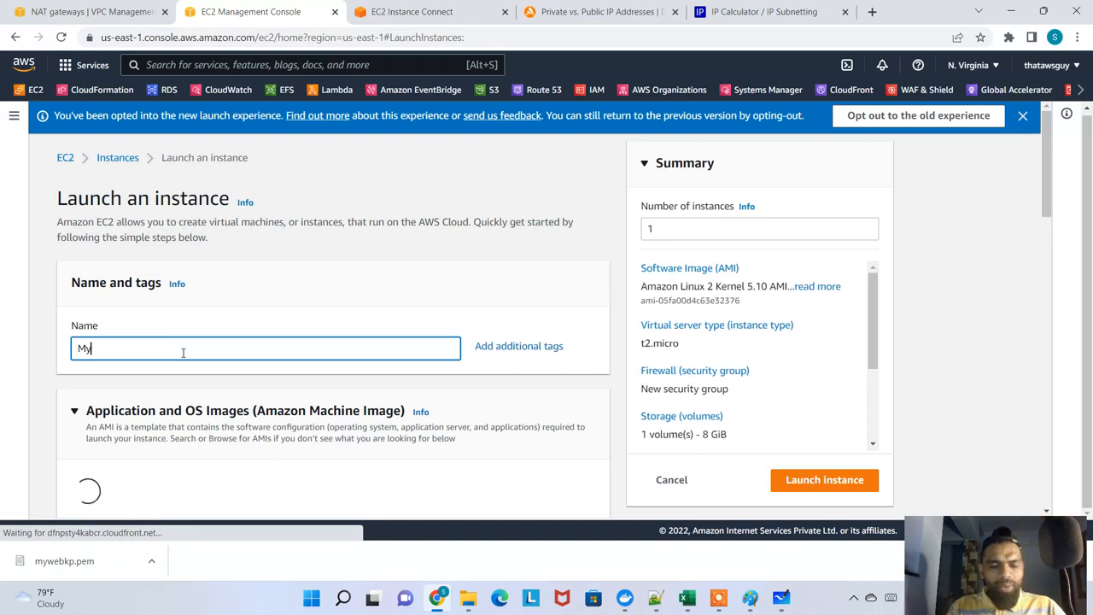
{"action": "type", "text": "DatabaseInstance"}
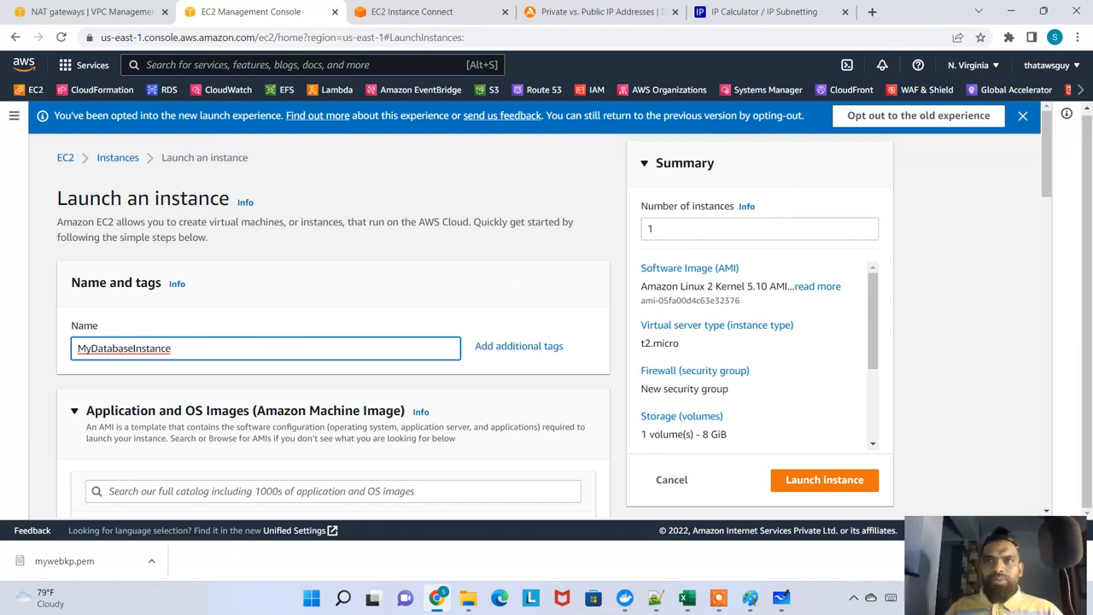
Assign the existing mywebkp key pair to the database instance, keeping the default Amazon Linux image and t2.micro type
{"action": "scroll", "coordinate": [263, 332], "scroll_direction": "down", "scroll_amount": 3}
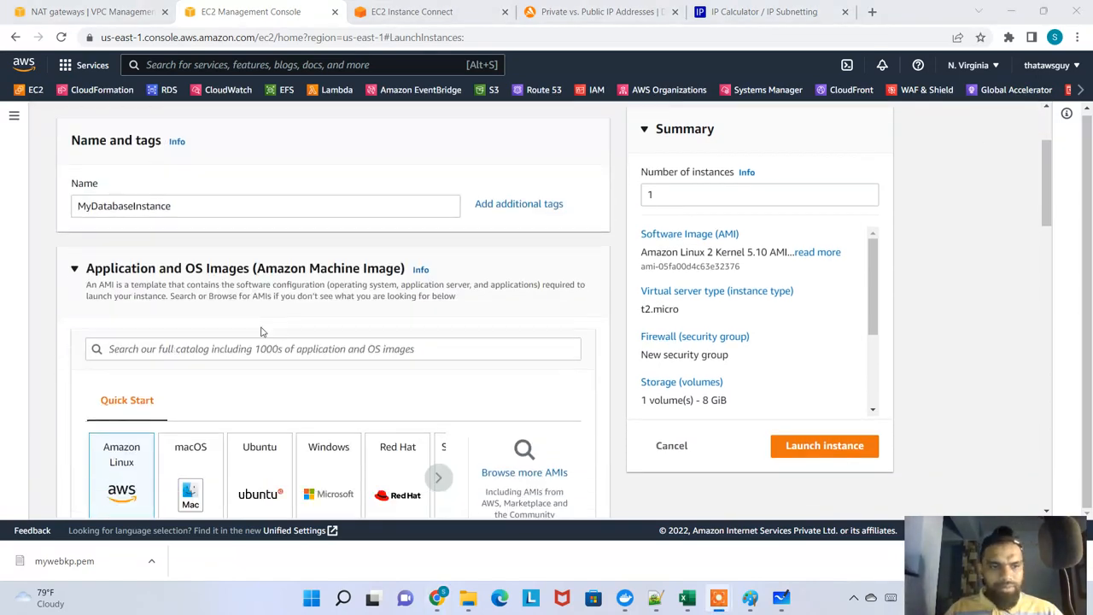
{"action": "scroll", "coordinate": [263, 332], "scroll_direction": "down", "scroll_amount": 6}
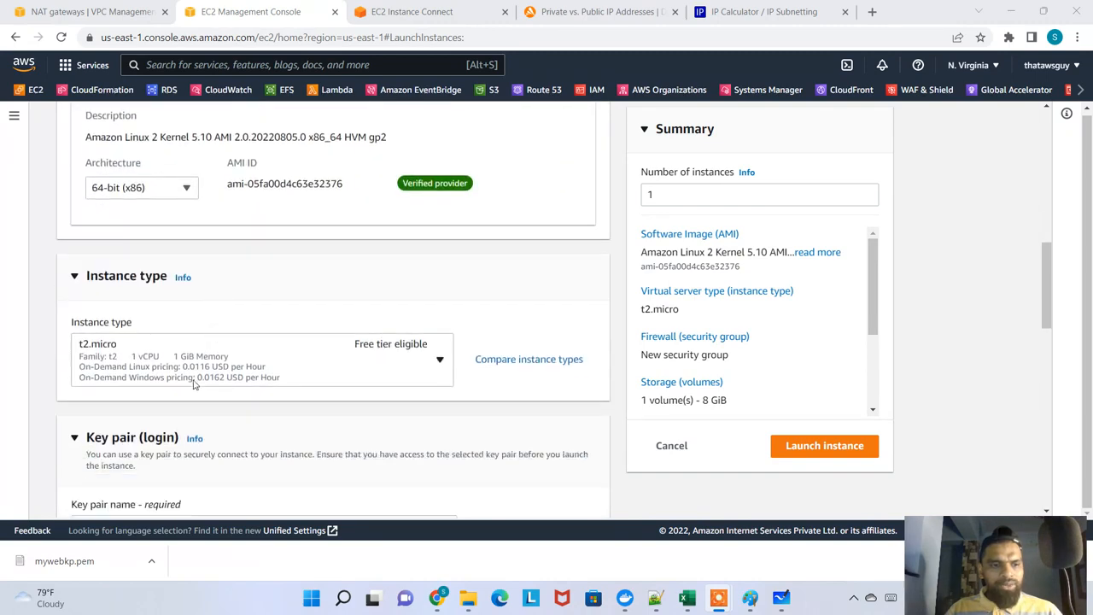
{"action": "left_click", "coordinate": [214, 316]}
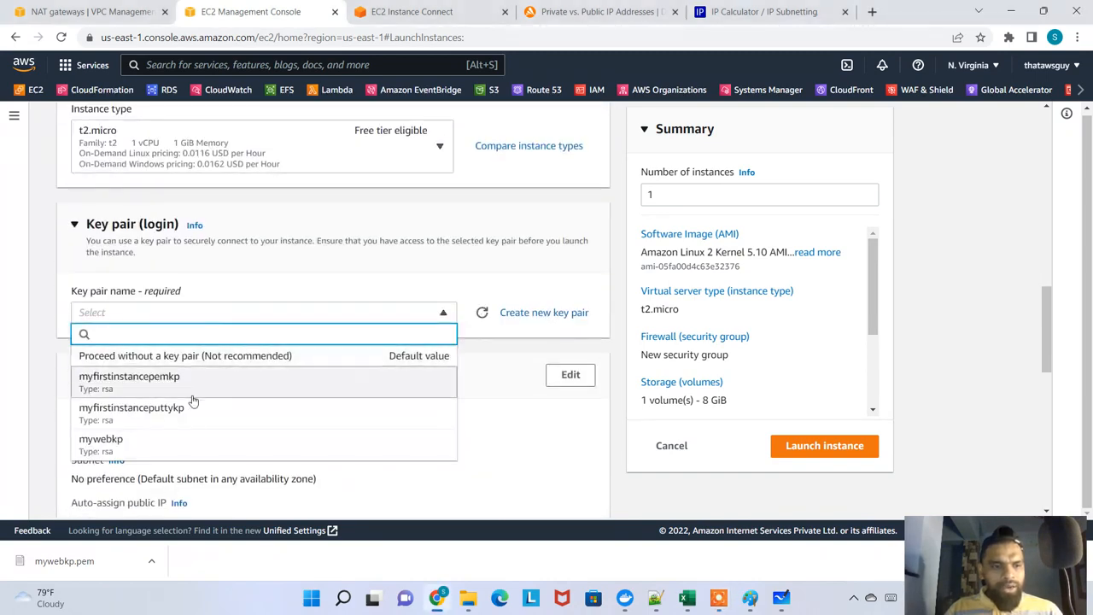
{"action": "left_click", "coordinate": [162, 451]}
Set the network to vpc-more-vpc with the vpc-more-subnet-private1-us-east-1a subnet
{"action": "scroll", "coordinate": [268, 383], "scroll_direction": "down", "scroll_amount": 2}
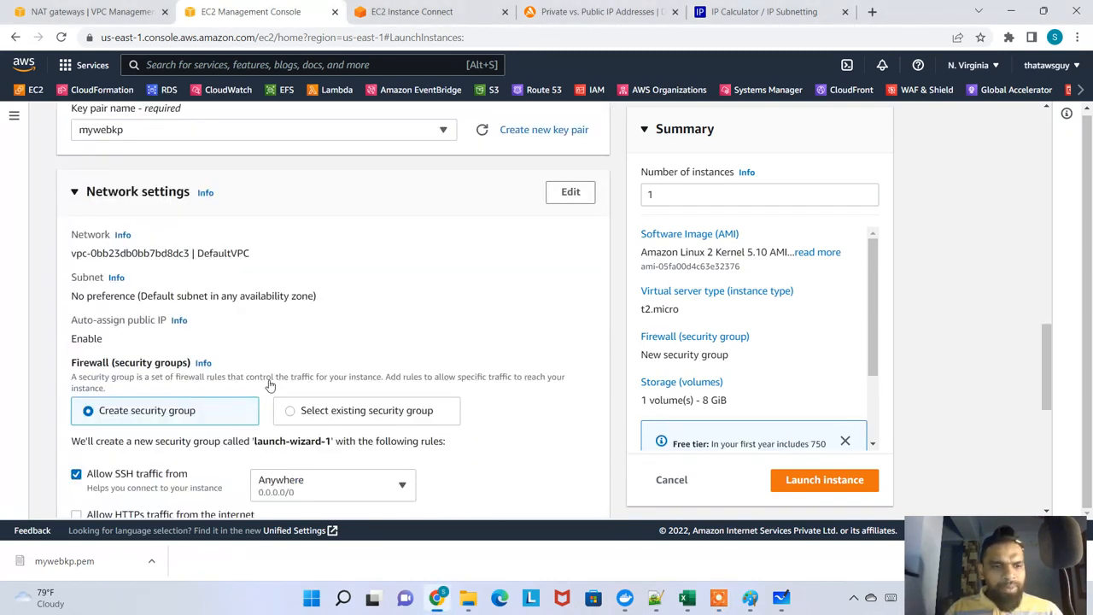
{"action": "left_click", "coordinate": [568, 162]}
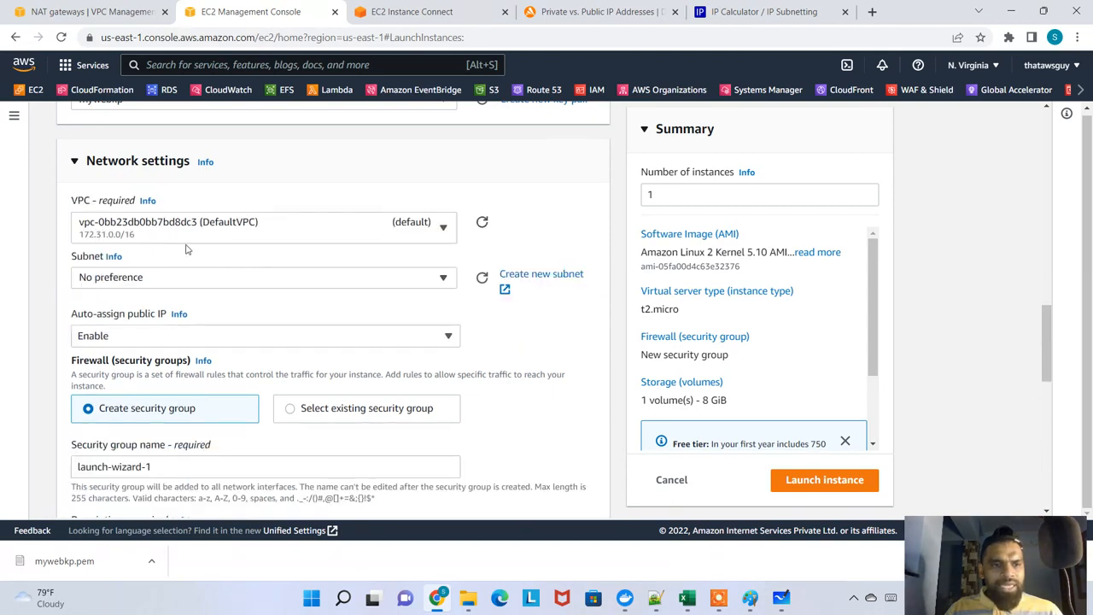
{"action": "left_click", "coordinate": [321, 239]}
{"action": "left_click", "coordinate": [284, 279]}
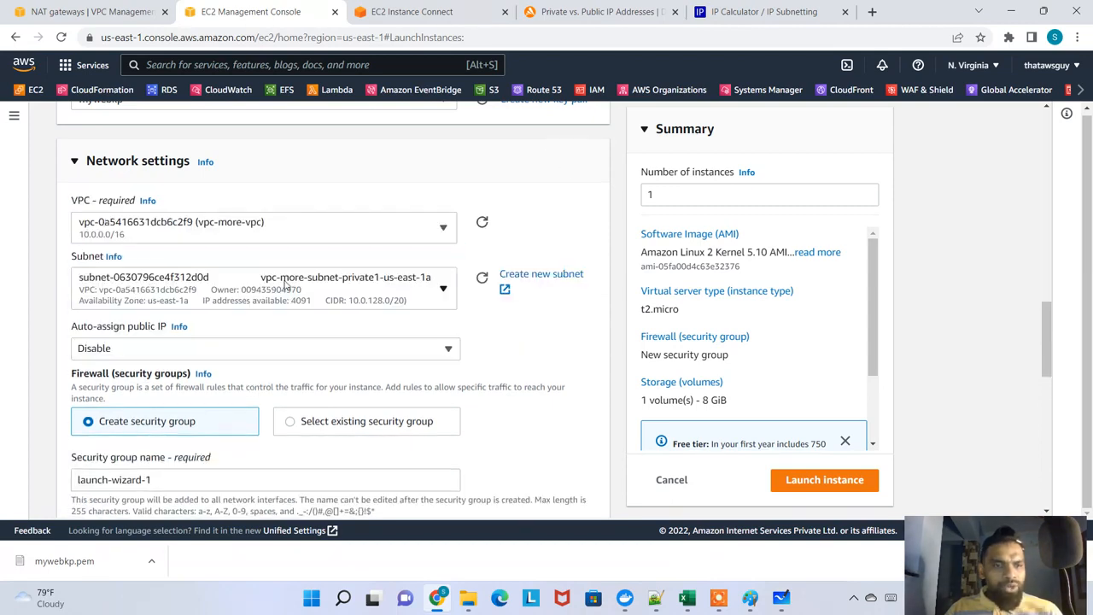
{"action": "left_click", "coordinate": [296, 293]}
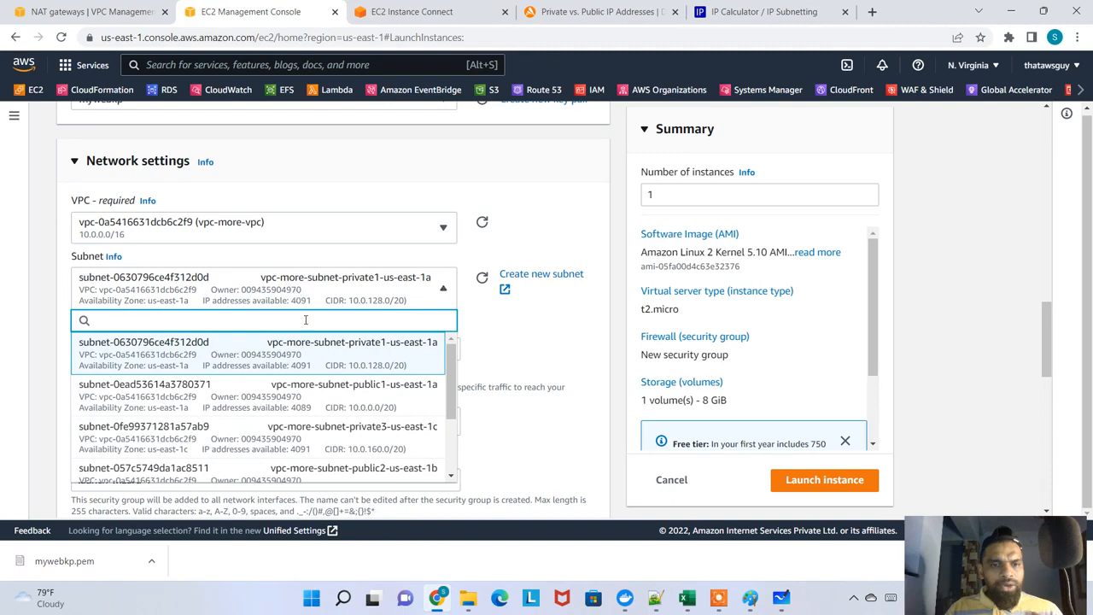
{"action": "left_click", "coordinate": [373, 349]}
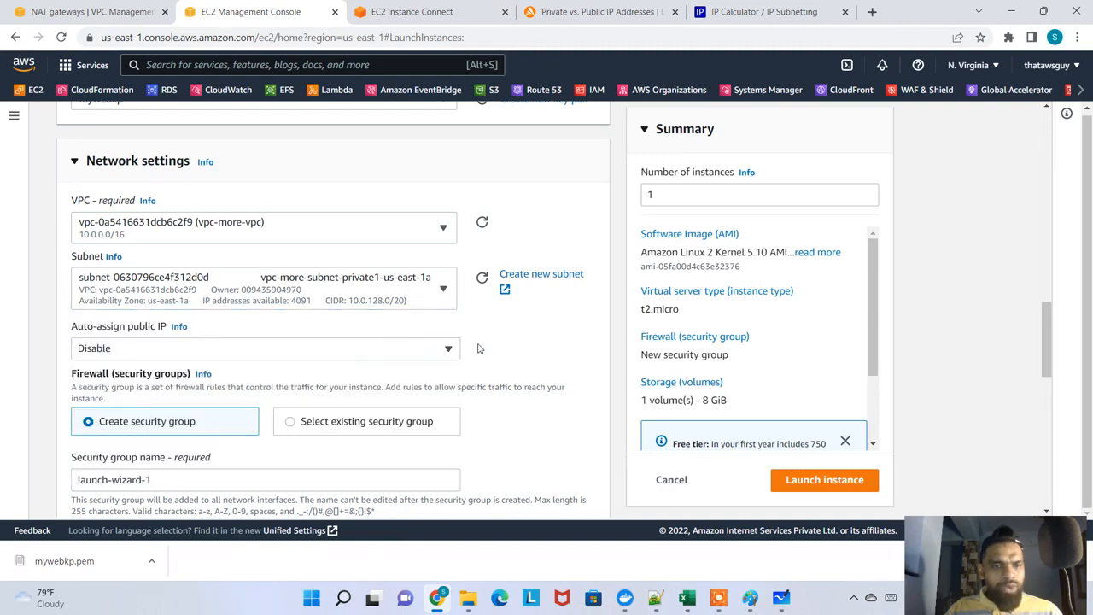
Review the available subnets and the auto-assign public IP options without changing either selection
{"action": "left_click", "coordinate": [385, 286]}
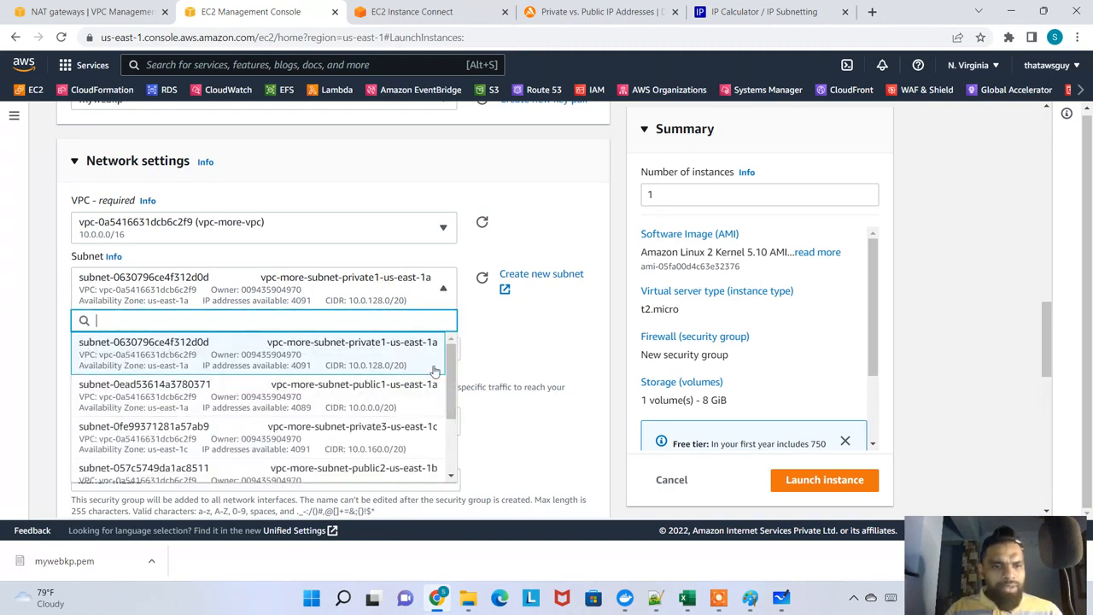
{"action": "left_click_drag", "start_coordinate": [454, 372], "coordinate": [454, 395]}
{"action": "left_click", "coordinate": [539, 332]}
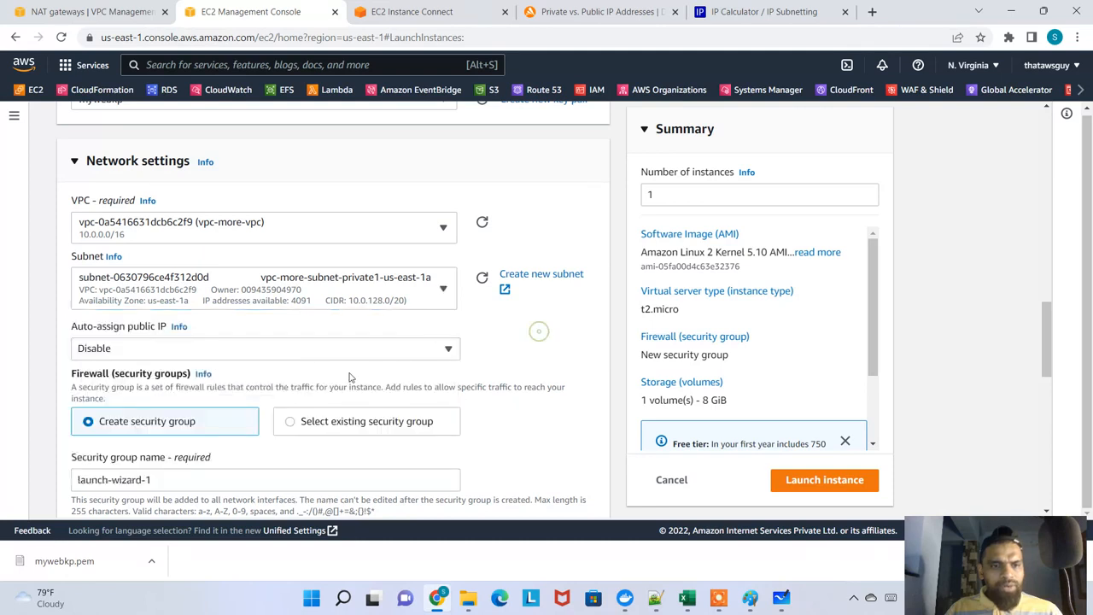
{"action": "left_click", "coordinate": [298, 357]}
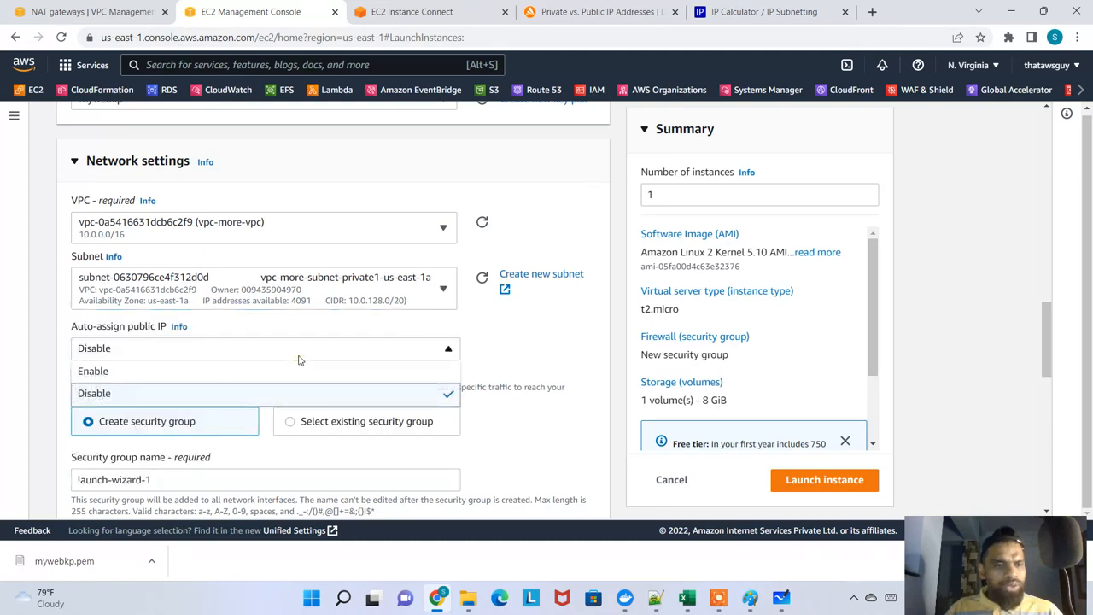
{"action": "left_click", "coordinate": [512, 350]}
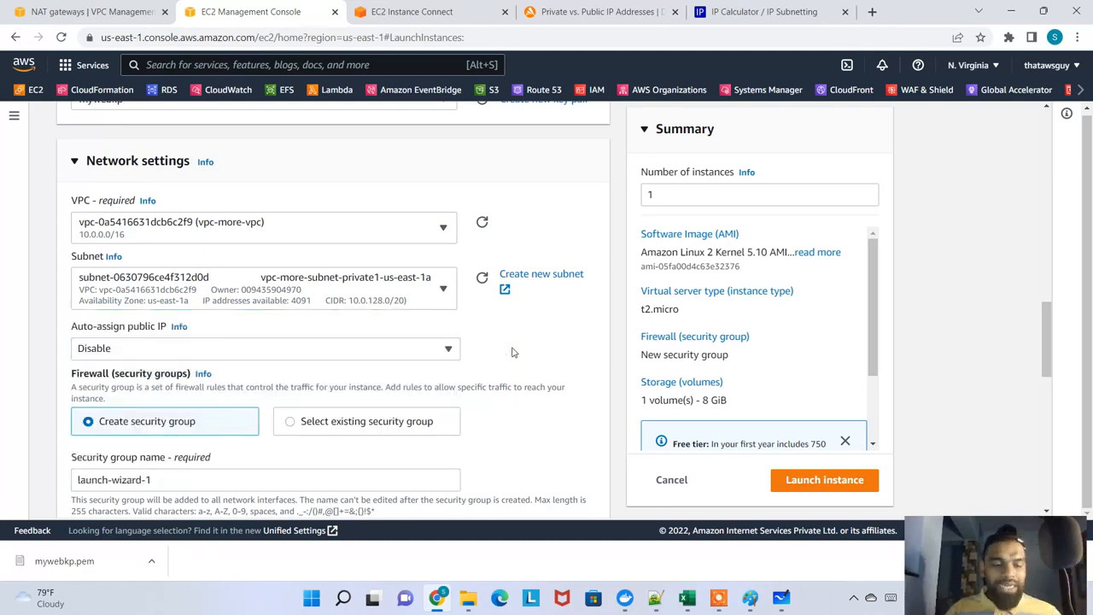
{"action": "scroll", "coordinate": [374, 320], "scroll_direction": "down", "scroll_amount": 2}
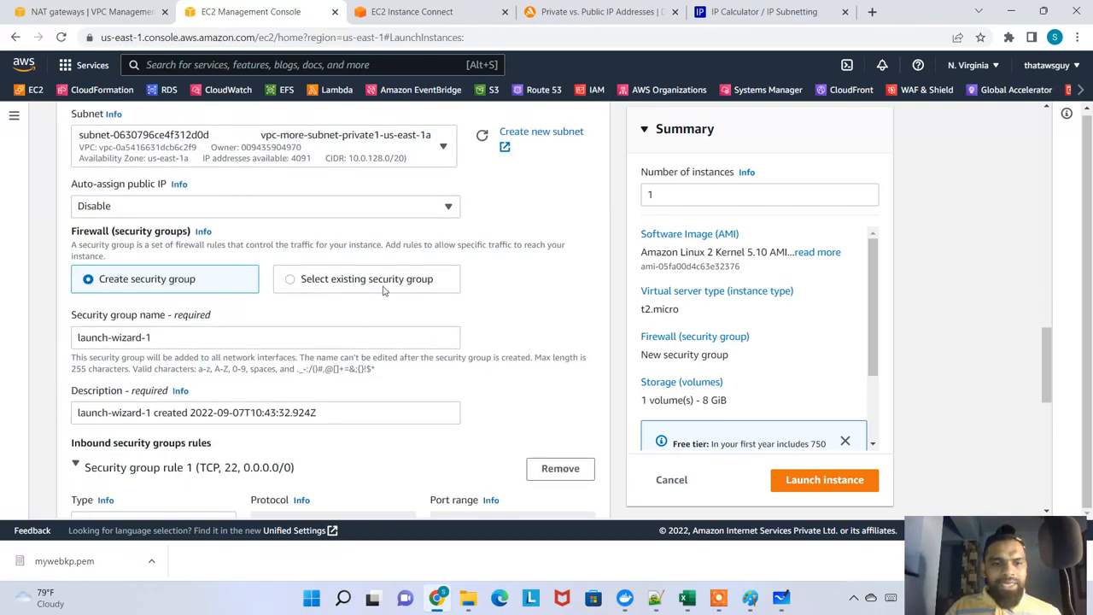
{"action": "left_click", "coordinate": [382, 290]}
{"action": "left_click", "coordinate": [344, 341]}
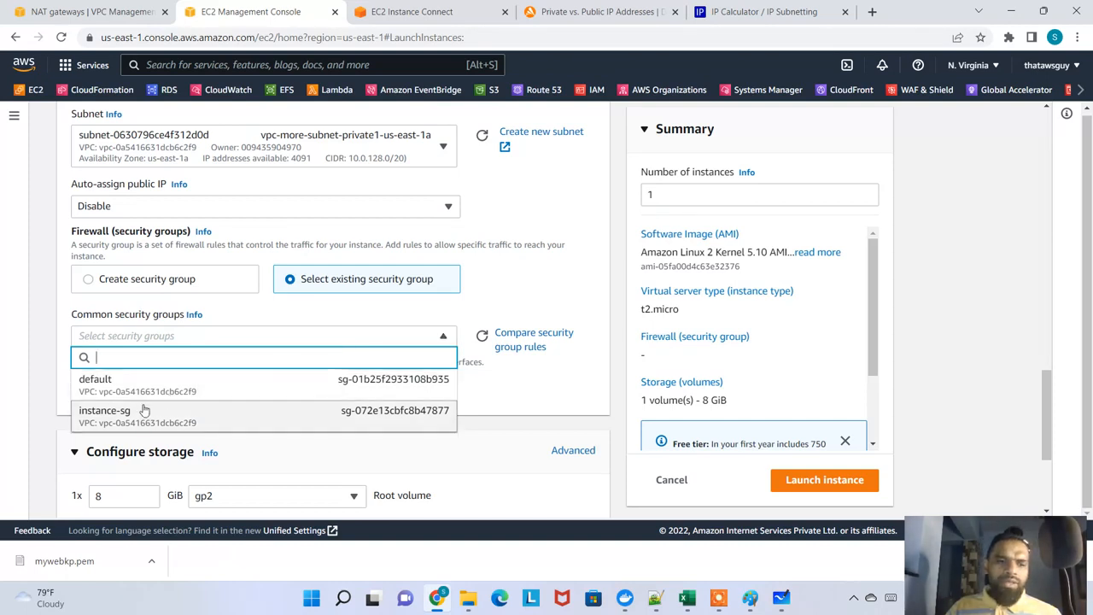
{"action": "left_click", "coordinate": [523, 291]}
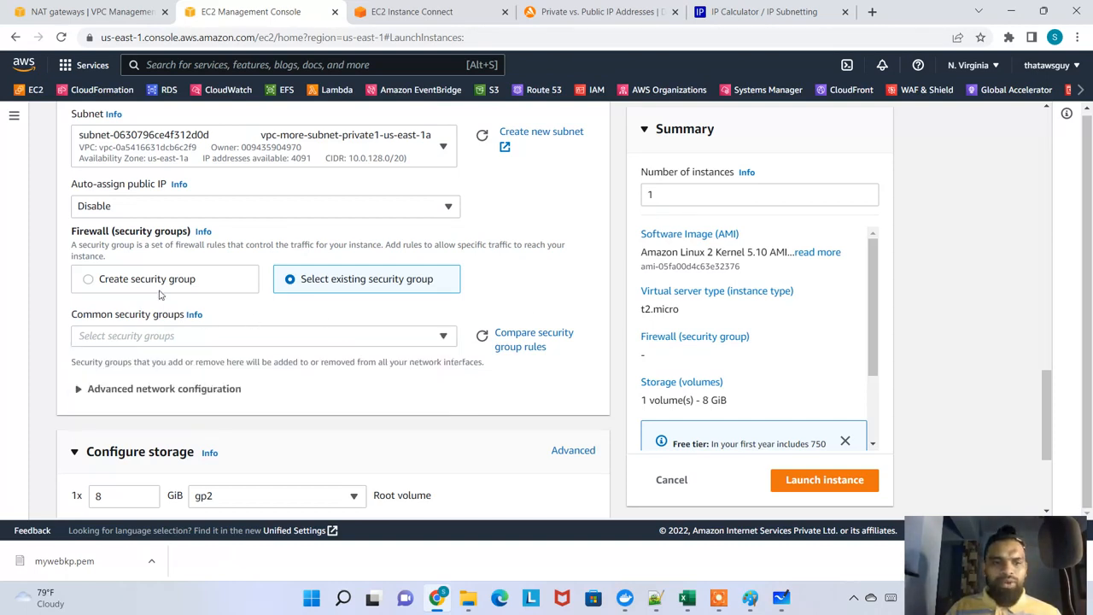
Choose to create a new security group for the database instance and name it db-sg
{"action": "left_click", "coordinate": [154, 279]}
{"action": "triple_click", "coordinate": [172, 337]}
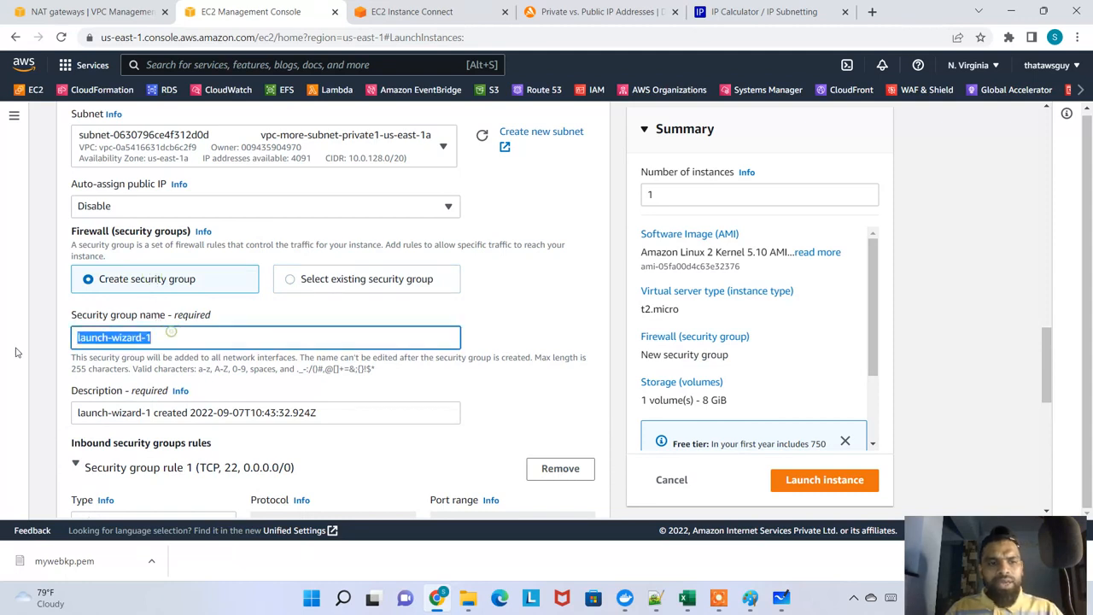
{"action": "key", "text": "BackSpace"}
{"action": "type", "text": "db"}
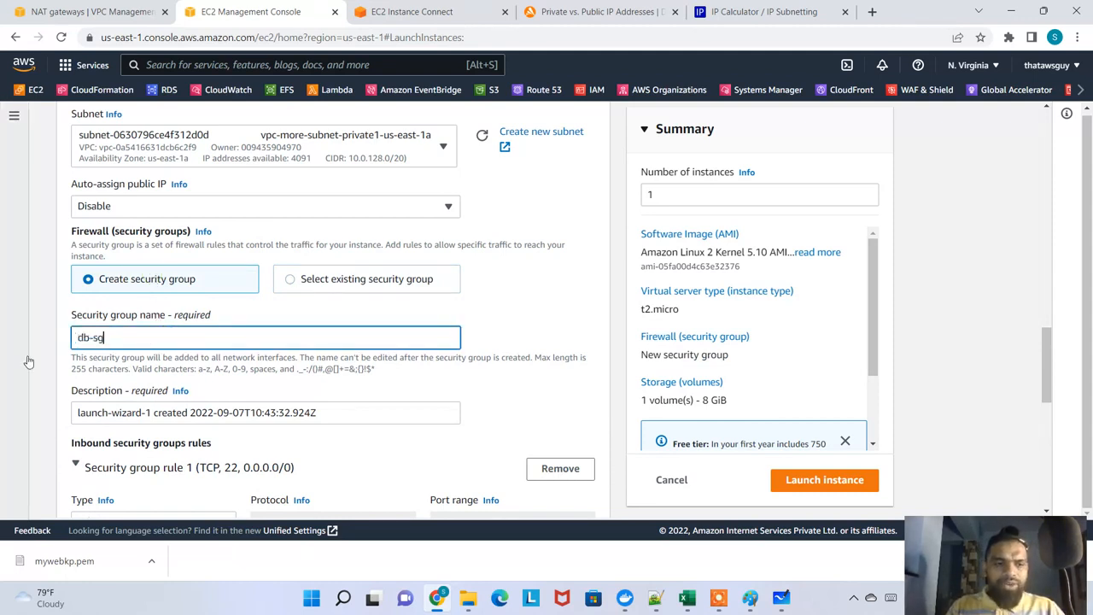
{"action": "type", "text": "-sg"}
Replace the db-sg security group's description with "This is for Database Security Group"
{"action": "left_click_drag", "start_coordinate": [262, 413], "coordinate": [232, 413]}
{"action": "key", "text": "BackSpace"}
{"action": "key", "text": "BackSpace"}
{"action": "key", "text": "BackSpace"}
{"action": "key", "text": "BackSpace"}
{"action": "key", "text": "BackSpace"}
{"action": "key", "text": "Delete"}
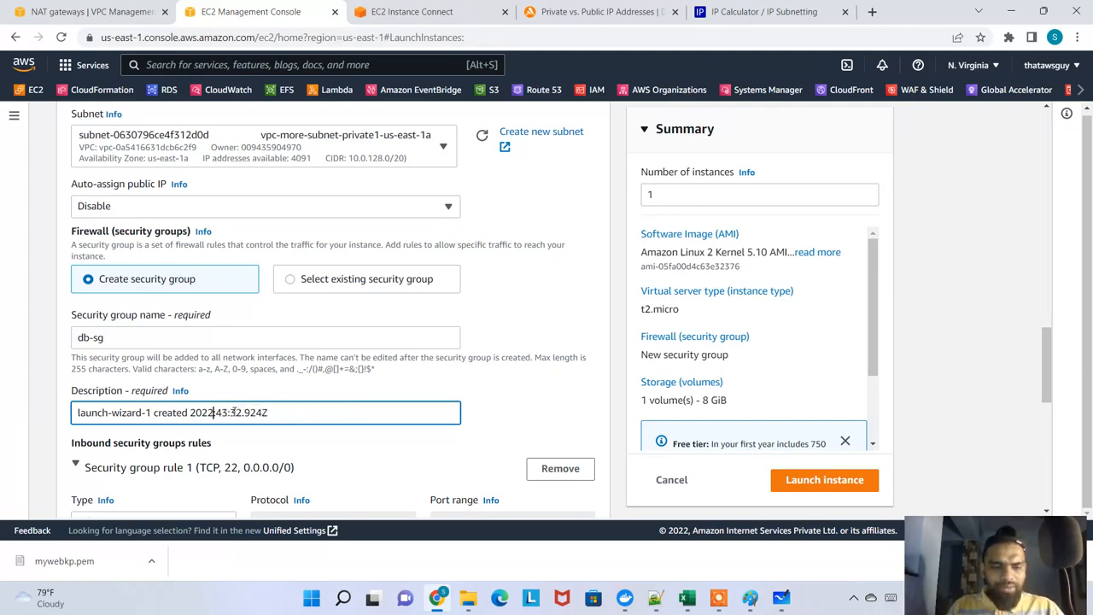
{"action": "key", "text": "shift+Home"}
{"action": "key", "text": "BackSpace"}
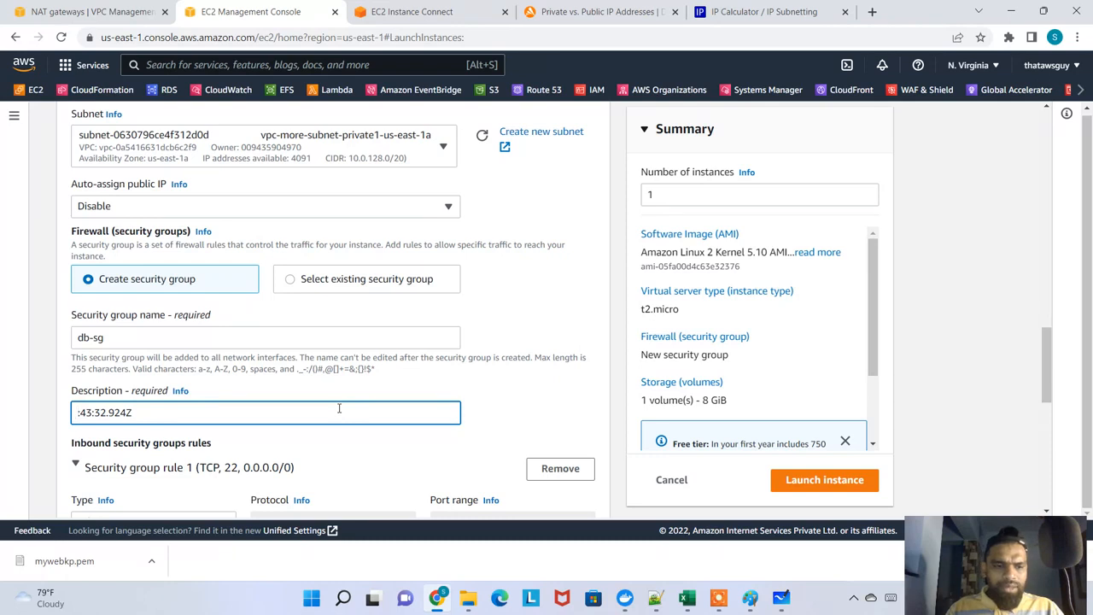
{"action": "key", "text": "ctrl+a"}
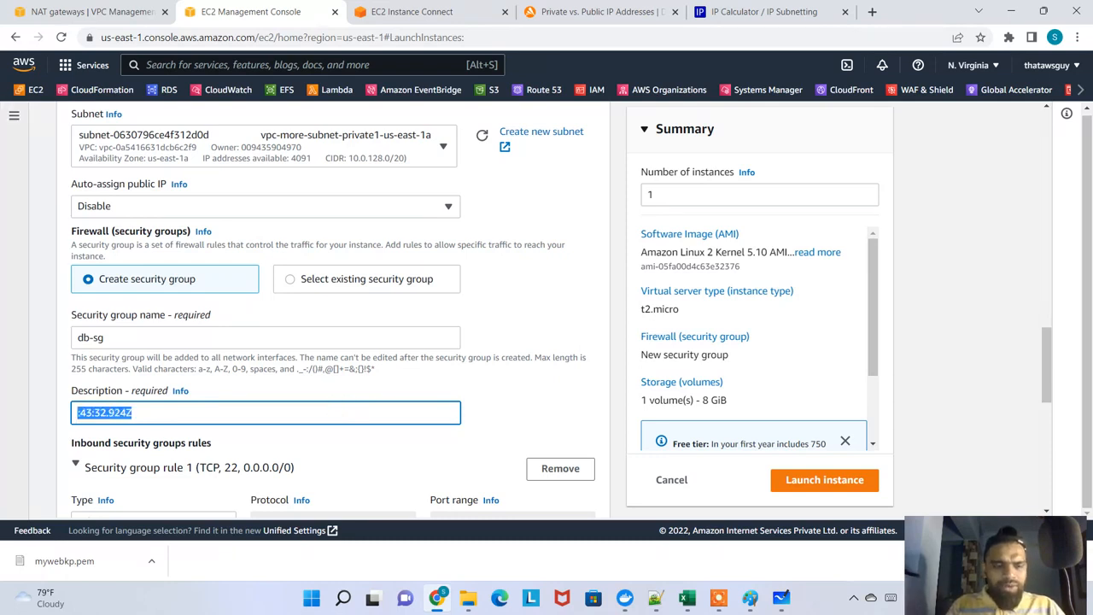
{"action": "type", "text": "This iis for Dat"}
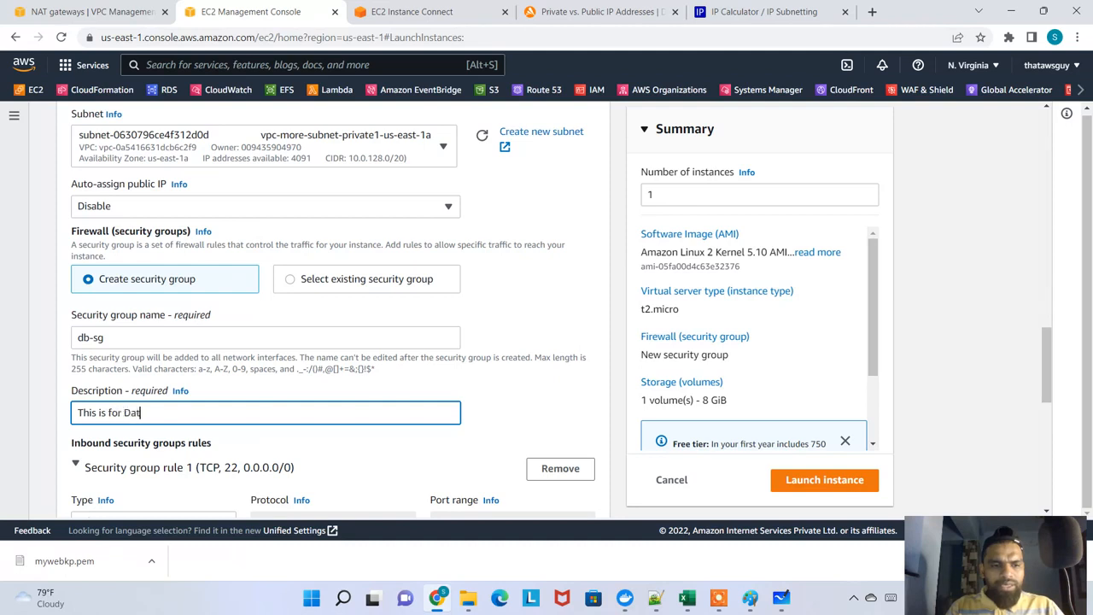
{"action": "type", "text": " SEcu"}
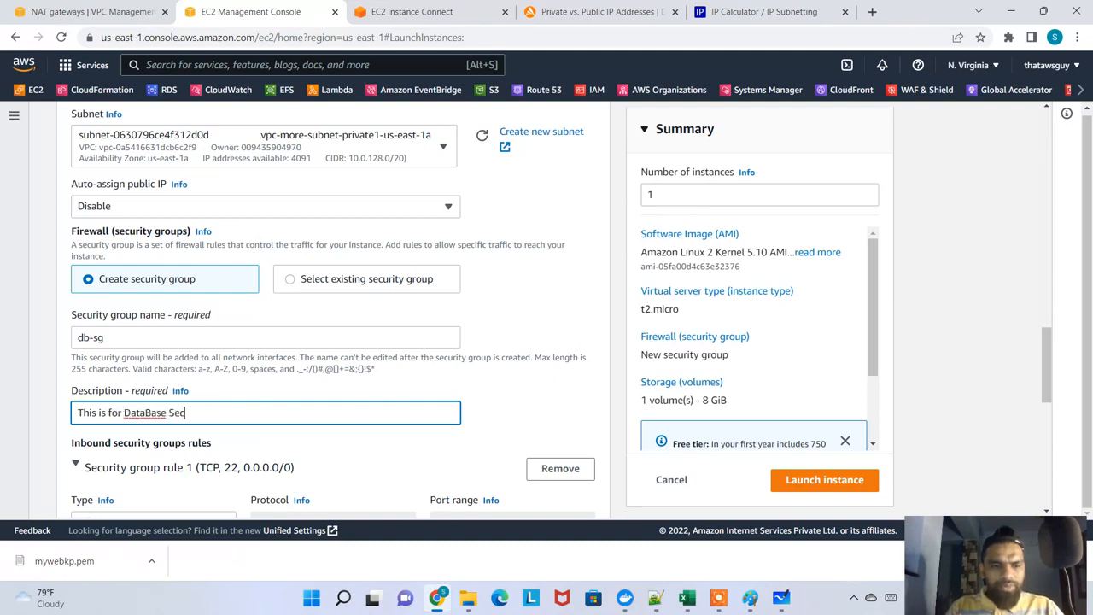
{"action": "type", "text": "rity Group"}
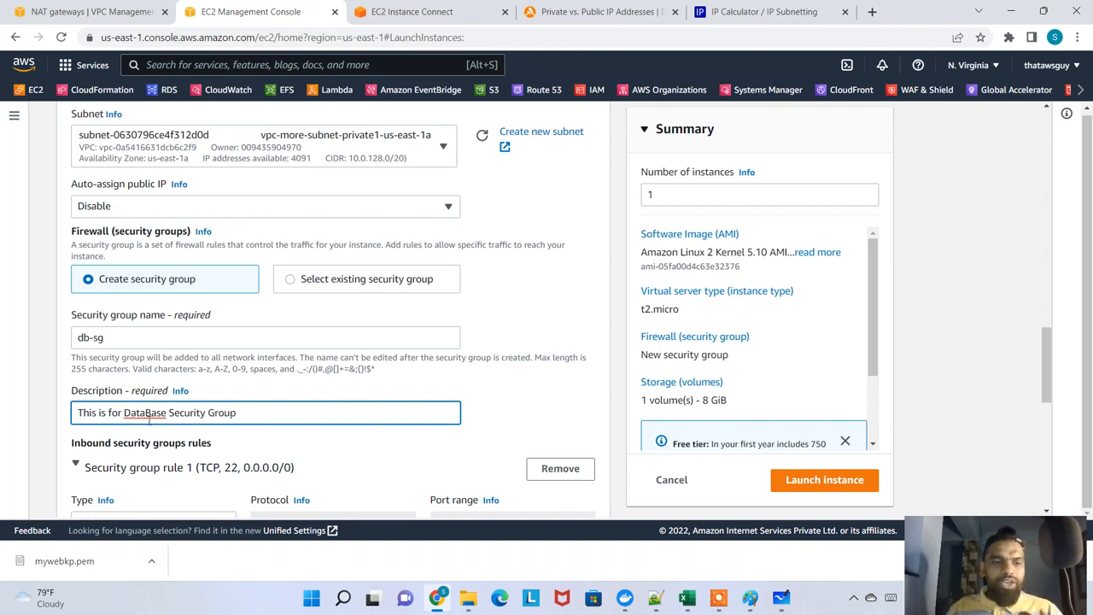
{"action": "key", "text": "BackSpace"}
{"action": "type", "text": "b"}
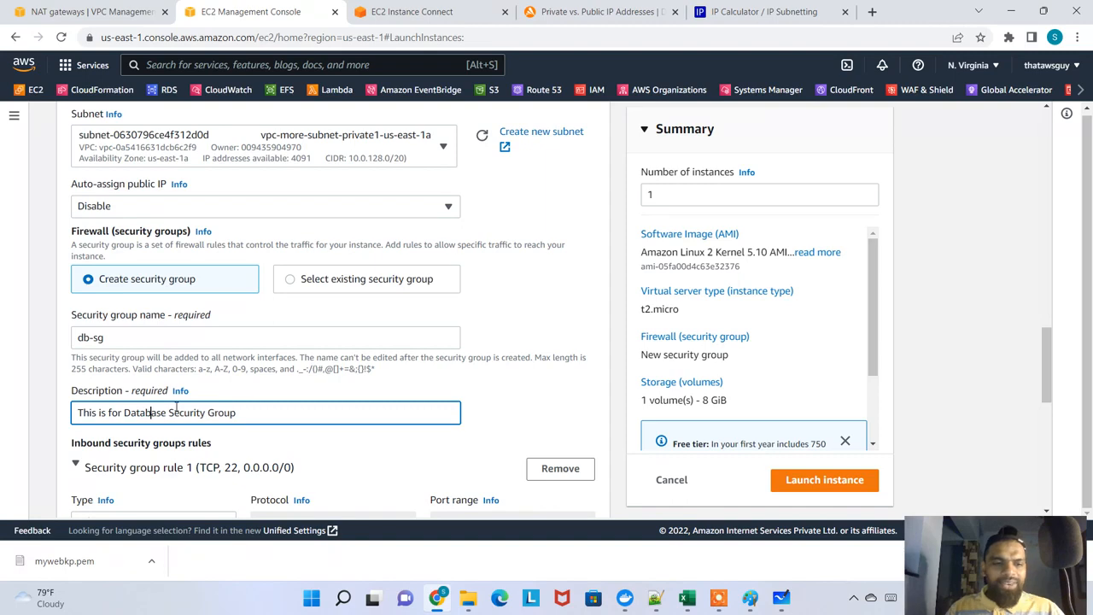
Review the SSH inbound rule's source type options and the network settings without changing them
{"action": "scroll", "coordinate": [211, 386], "scroll_direction": "down", "scroll_amount": 3}
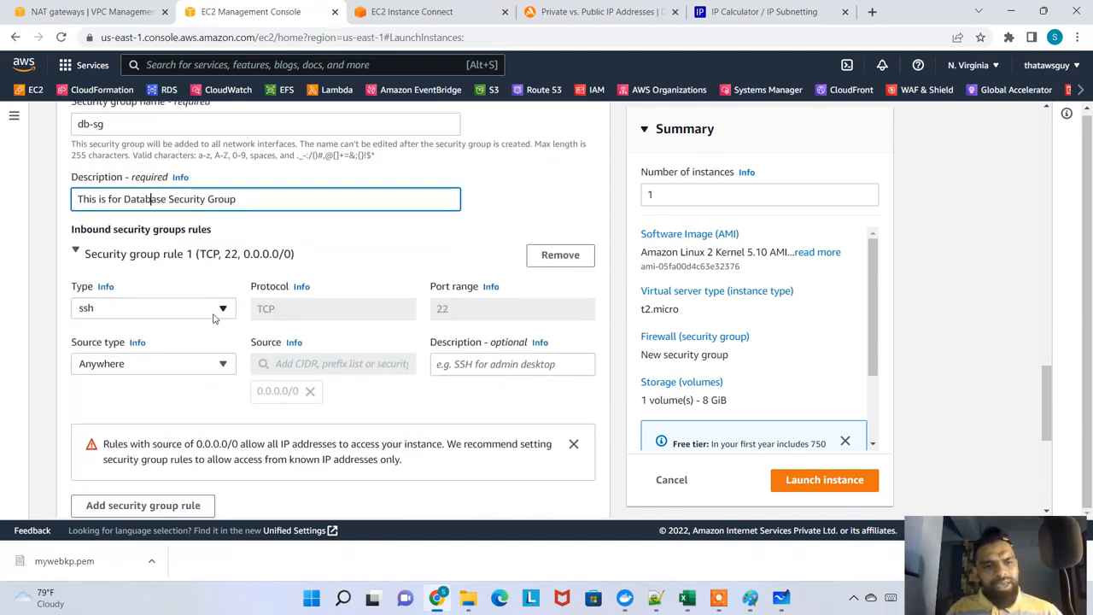
{"action": "left_click", "coordinate": [223, 364]}
{"action": "left_click", "coordinate": [223, 364]}
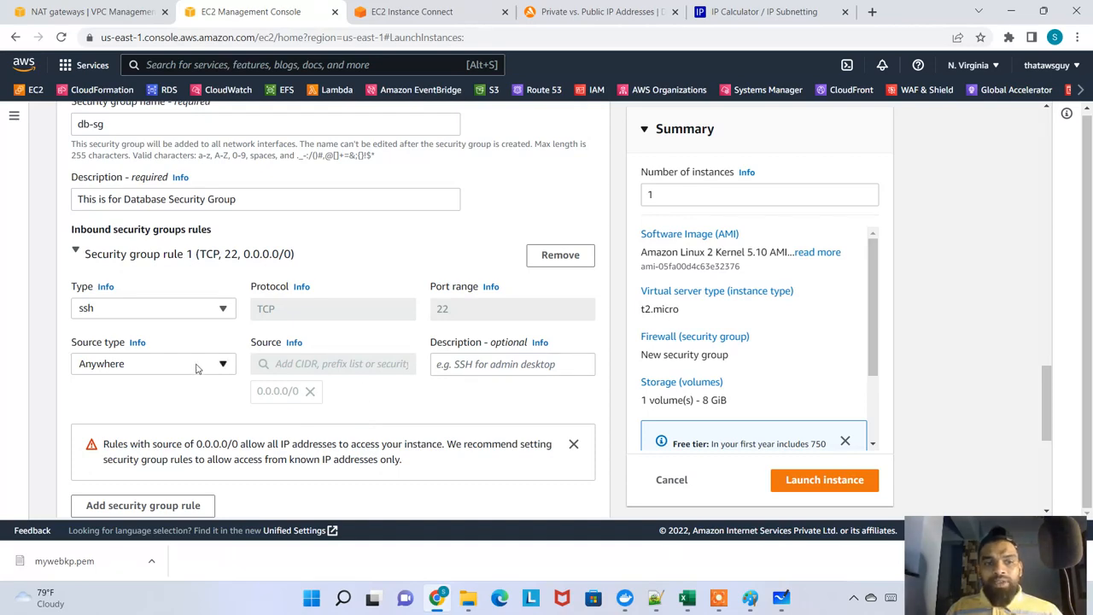
{"action": "scroll", "coordinate": [201, 366], "scroll_direction": "up", "scroll_amount": 5}
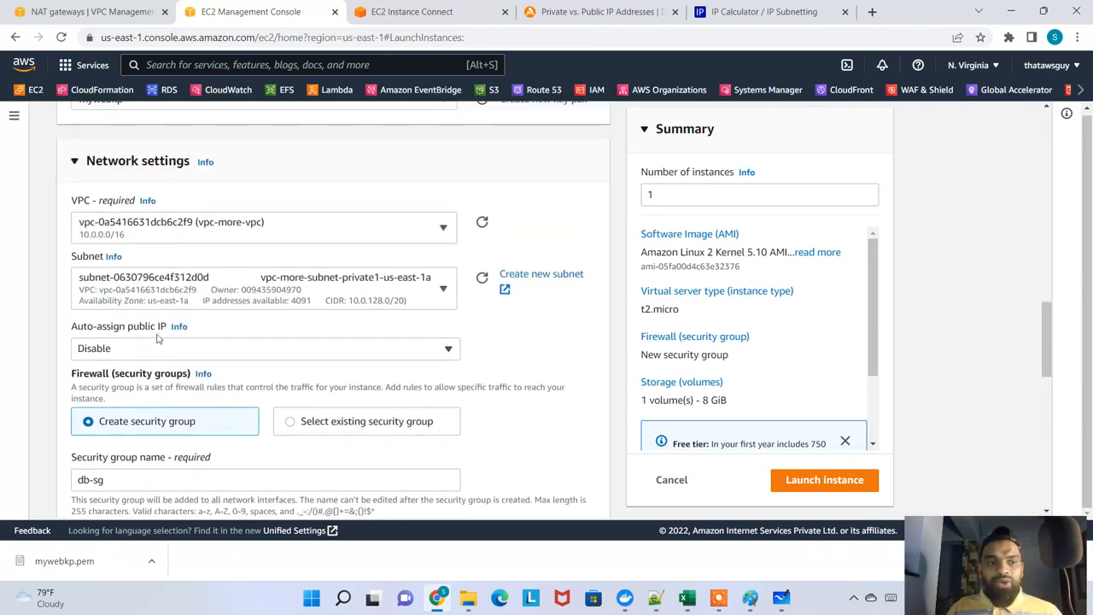
{"action": "scroll", "coordinate": [152, 349], "scroll_direction": "down", "scroll_amount": 2}
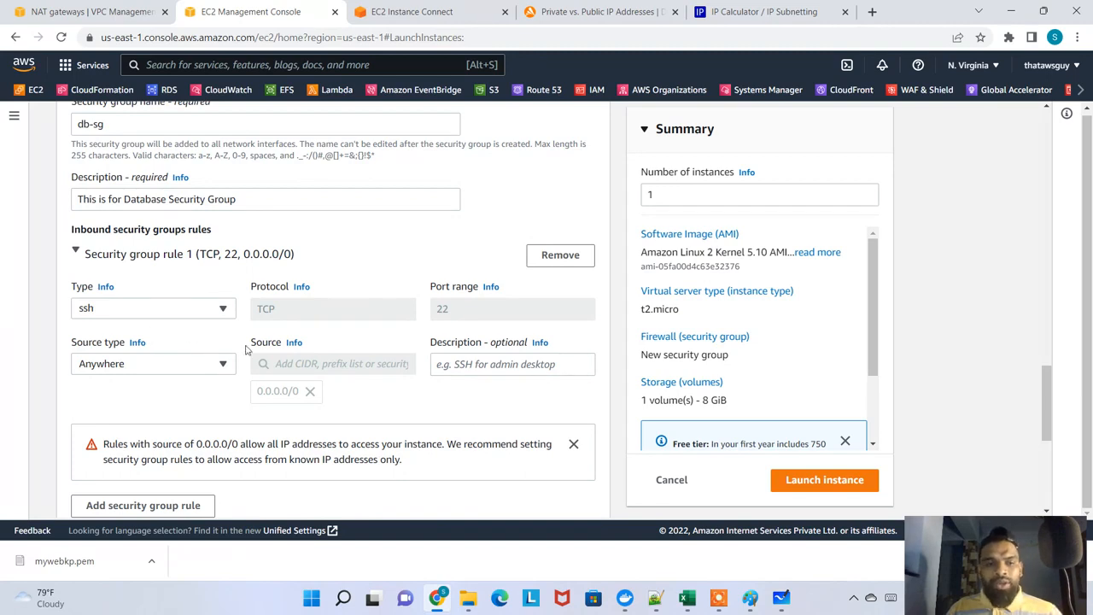
Expand the advanced details and set the IAM instance profile to SessionManagerCustomRole
{"action": "scroll", "coordinate": [281, 353], "scroll_direction": "down", "scroll_amount": 2}
{"action": "scroll", "coordinate": [281, 308], "scroll_direction": "down", "scroll_amount": 3}
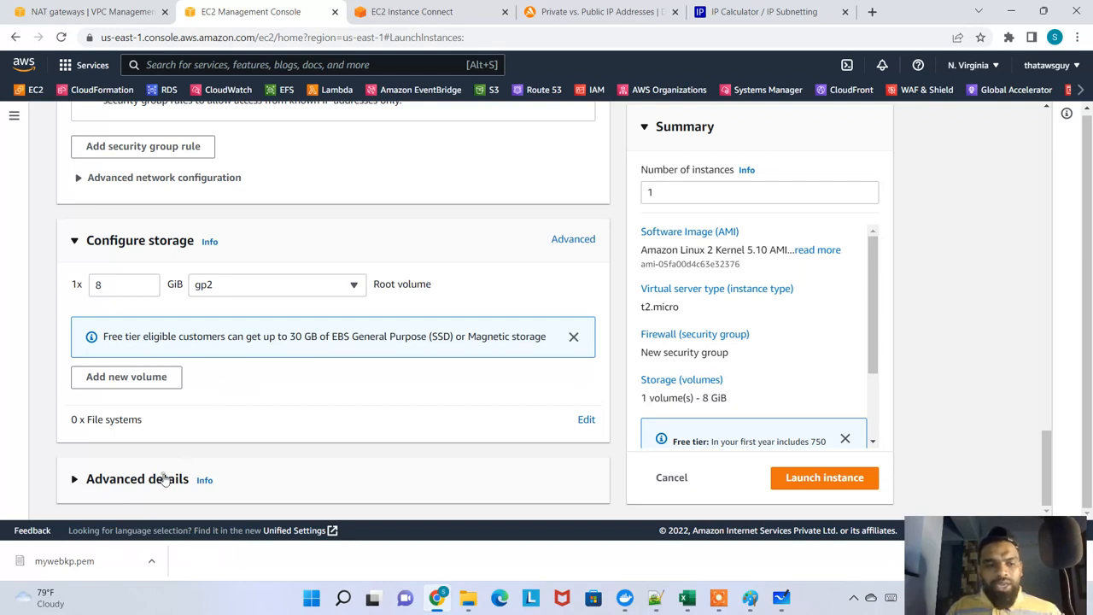
{"action": "left_click", "coordinate": [166, 478]}
{"action": "scroll", "coordinate": [171, 410], "scroll_direction": "down", "scroll_amount": 3}
{"action": "left_click", "coordinate": [208, 386]}
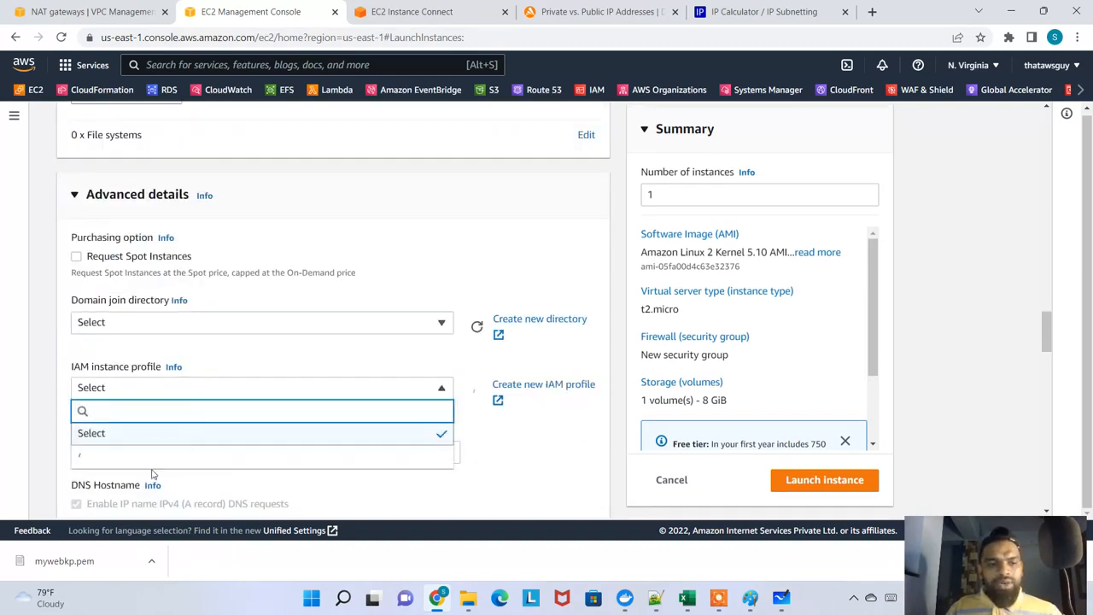
{"action": "left_click", "coordinate": [151, 462]}
{"action": "left_click", "coordinate": [170, 392]}
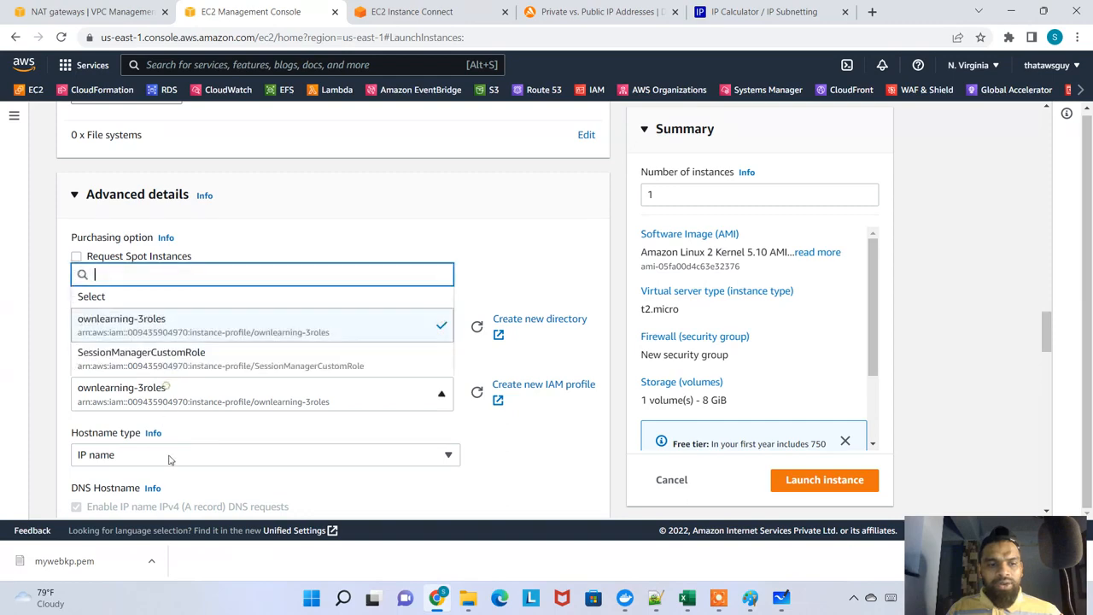
{"action": "left_click", "coordinate": [144, 364]}
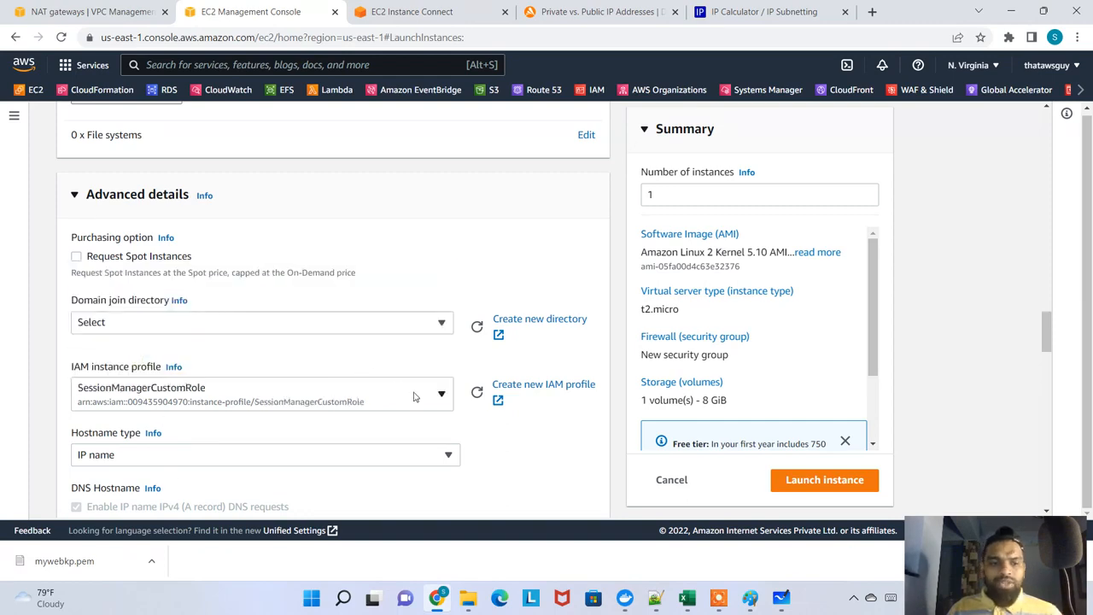
Launch the database instance, then refresh the instances list and sort it by instance state
{"action": "scroll", "coordinate": [414, 390], "scroll_direction": "down", "scroll_amount": 6}
{"action": "left_click", "coordinate": [872, 479]}
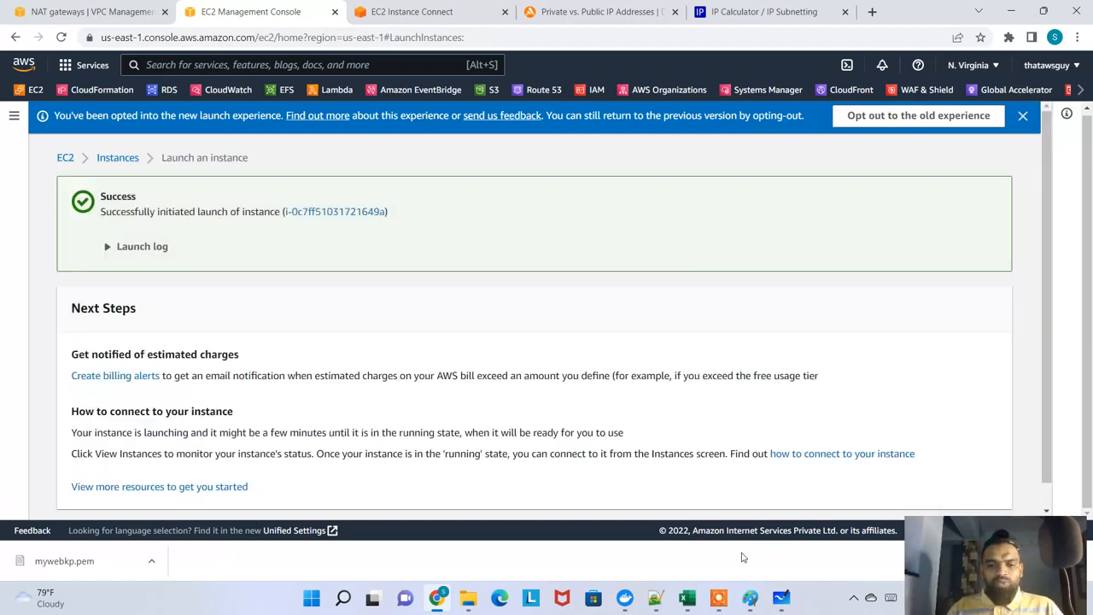
{"action": "left_click", "coordinate": [126, 159]}
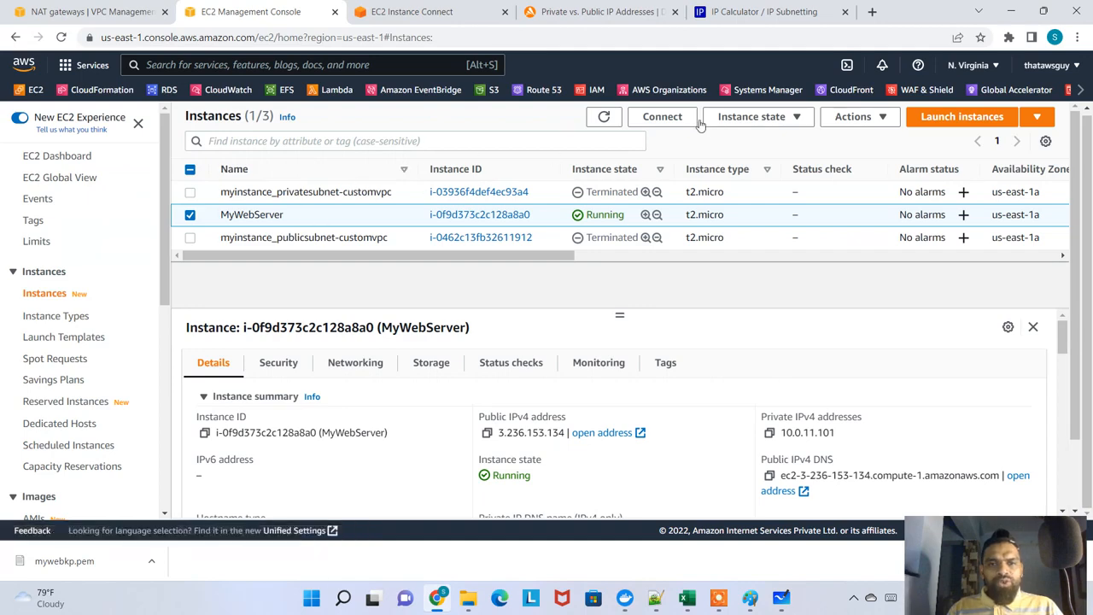
{"action": "left_click", "coordinate": [604, 117]}
{"action": "left_click", "coordinate": [626, 174]}
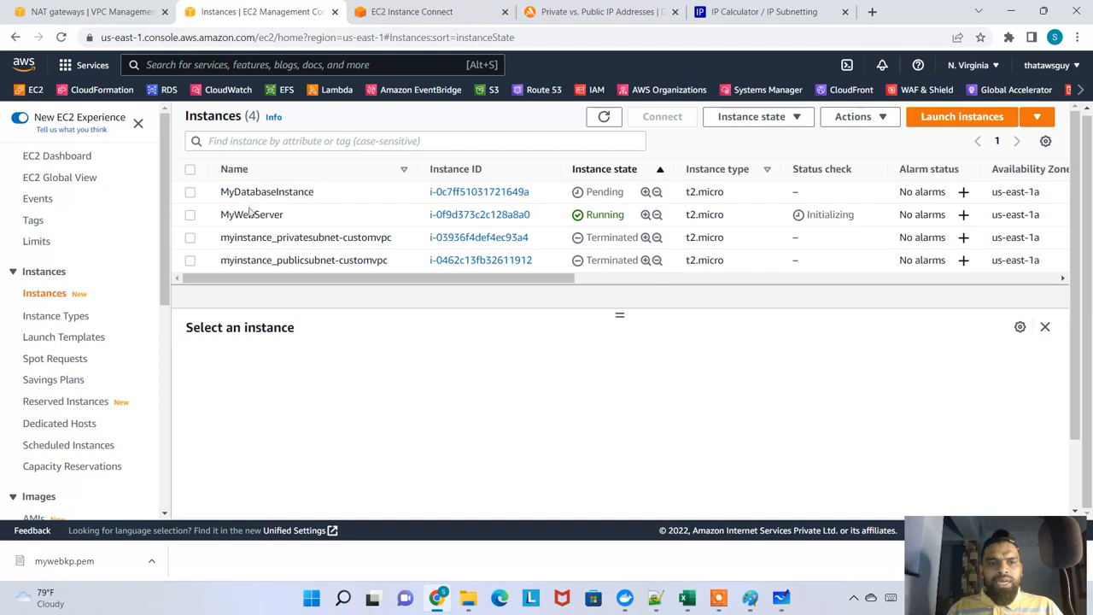
Rename the MyWebServer instance as MyWebServer_PublicSubnet
{"action": "left_click_drag", "start_coordinate": [242, 215], "coordinate": [273, 215]}
{"action": "left_click", "coordinate": [292, 215]}
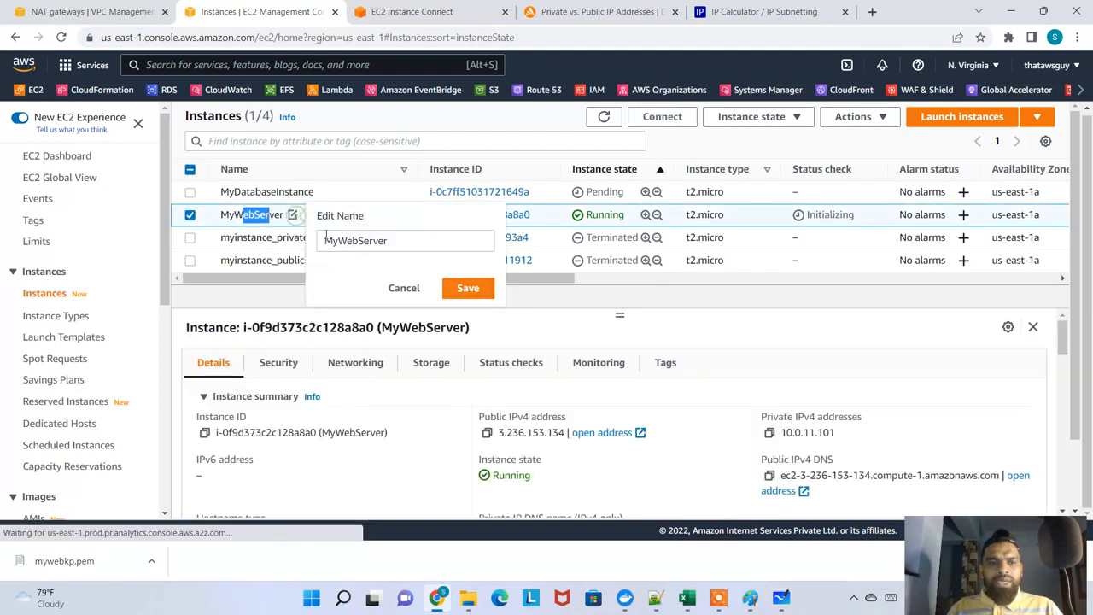
{"action": "left_click", "coordinate": [437, 241]}
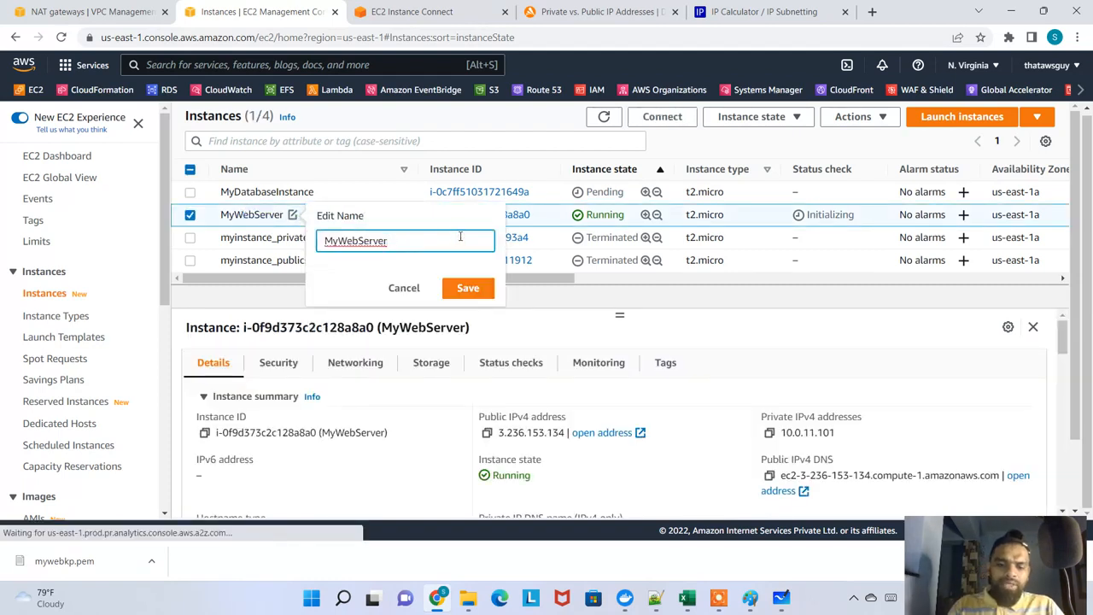
{"action": "type", "text": "_PublicSubn"}
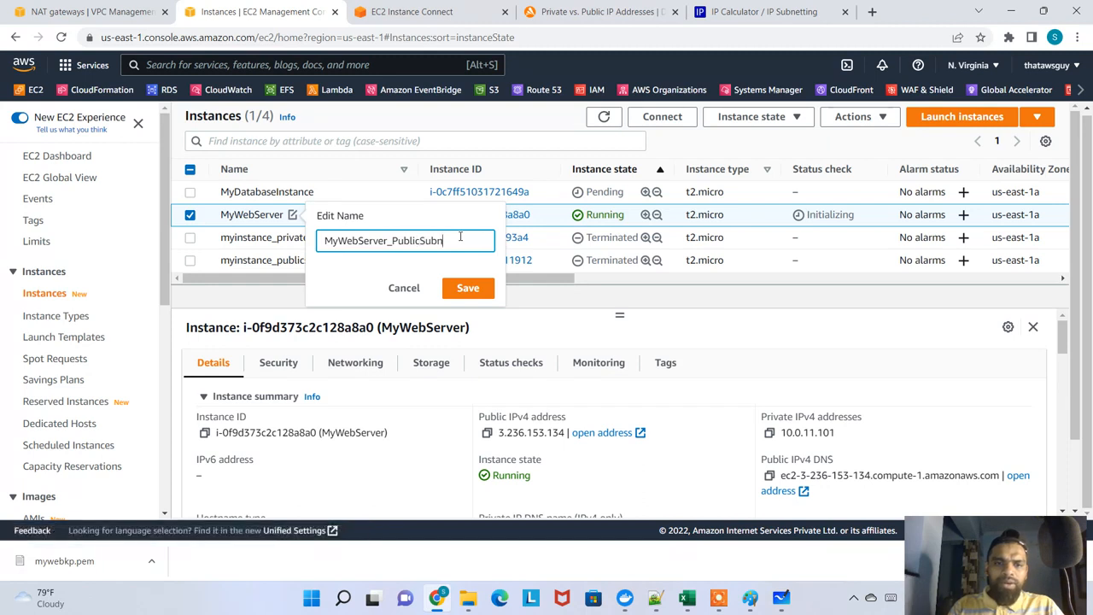
{"action": "type", "text": "et"}
{"action": "key", "text": "Return"}
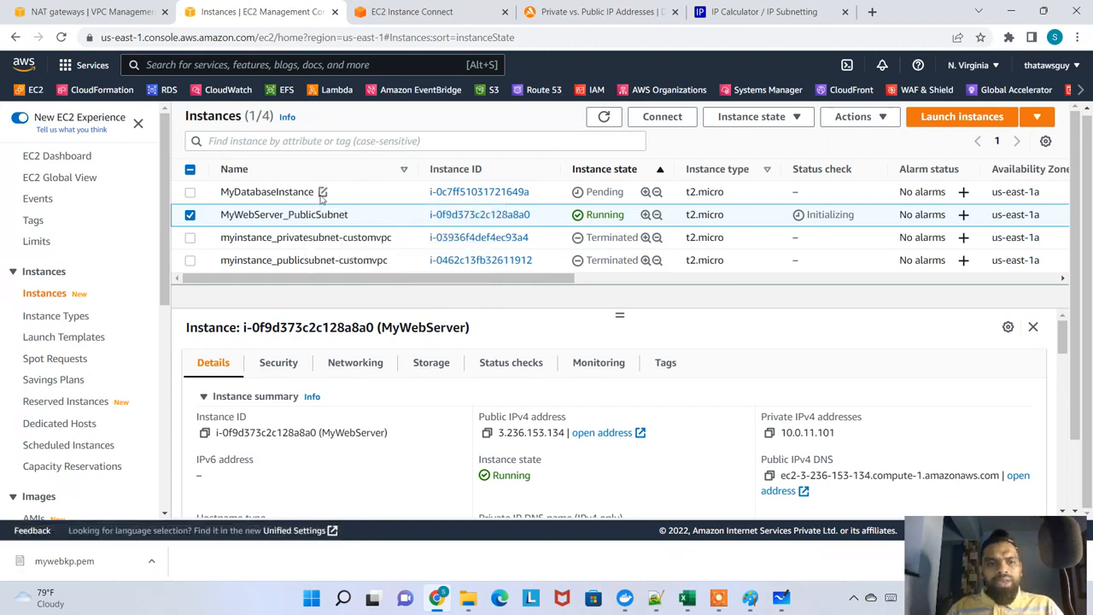
Rename the MyDatabaseInstance instance as MyDatabaseInstance_PrivateSubnet
{"action": "left_click", "coordinate": [323, 192]}
{"action": "left_click", "coordinate": [472, 218]}
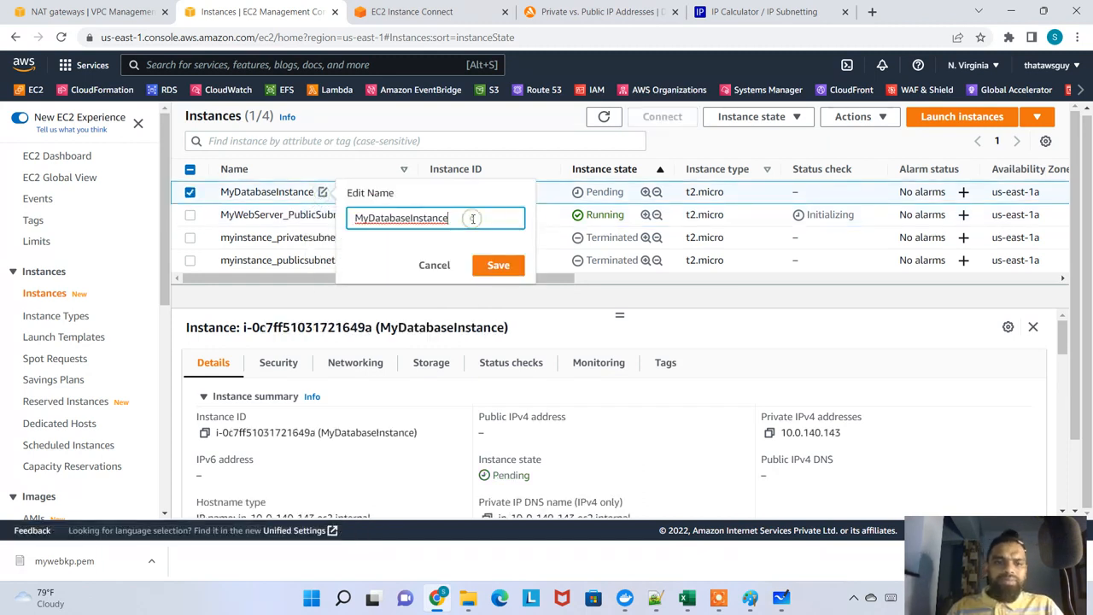
{"action": "type", "text": "_PrivateSub"}
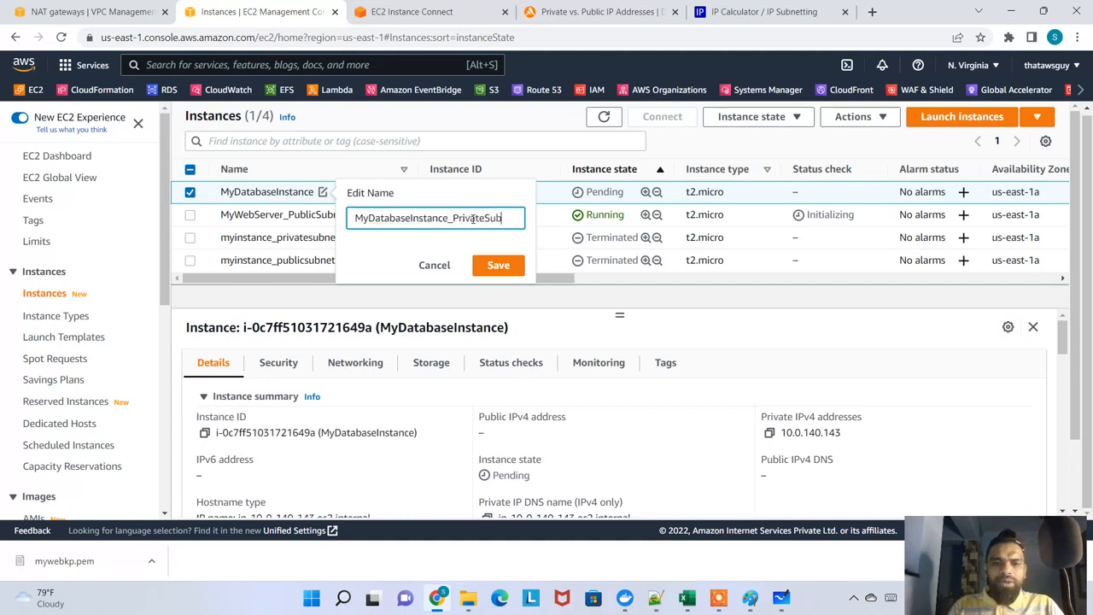
{"action": "type", "text": "net"}
{"action": "key", "text": "Return"}
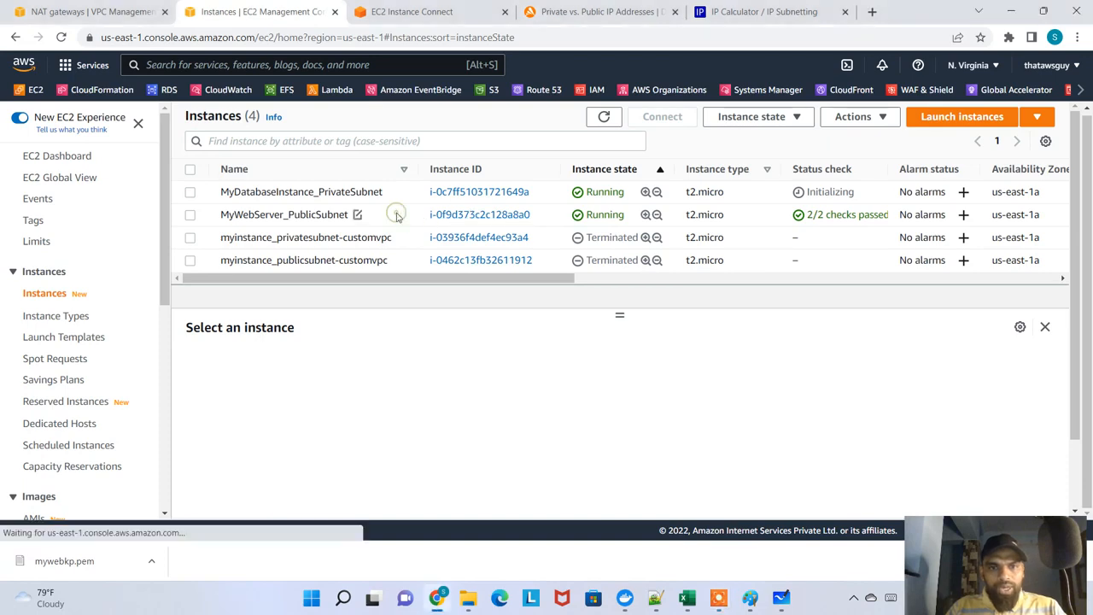
Connect to MyWebServer_PublicSubnet through EC2 Instance Connect as ec2-user and focus its terminal
{"action": "left_click", "coordinate": [357, 215]}
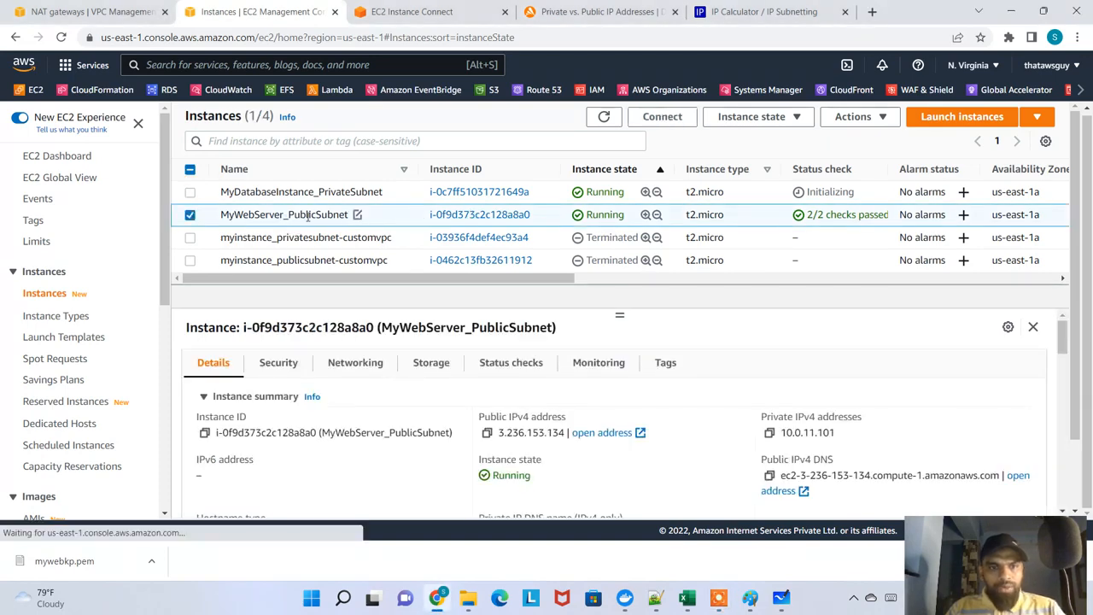
{"action": "left_click", "coordinate": [663, 116]}
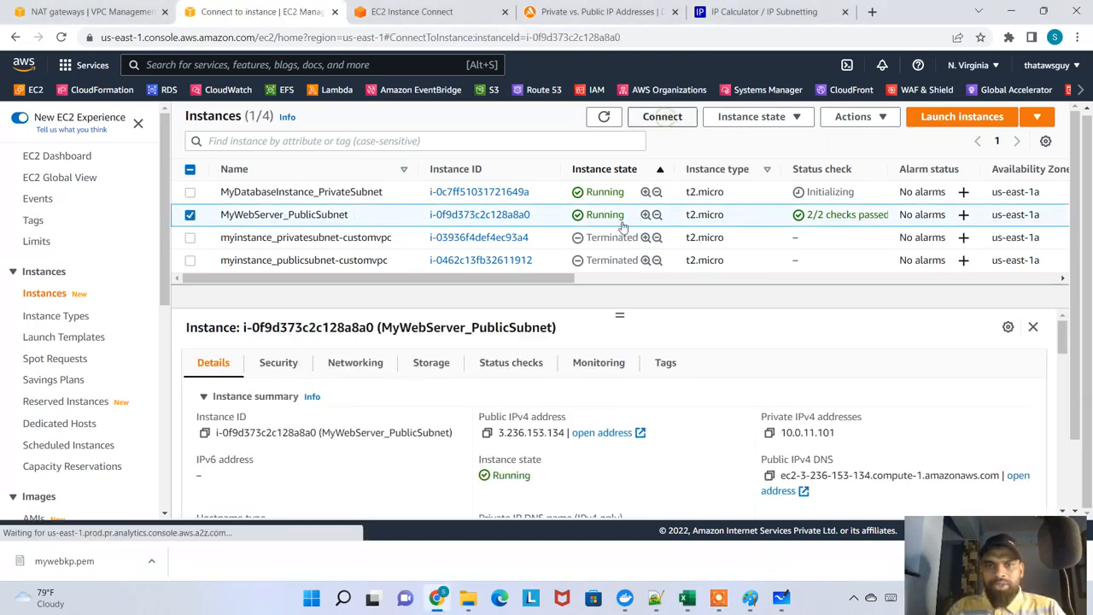
{"action": "left_click", "coordinate": [591, 513]}
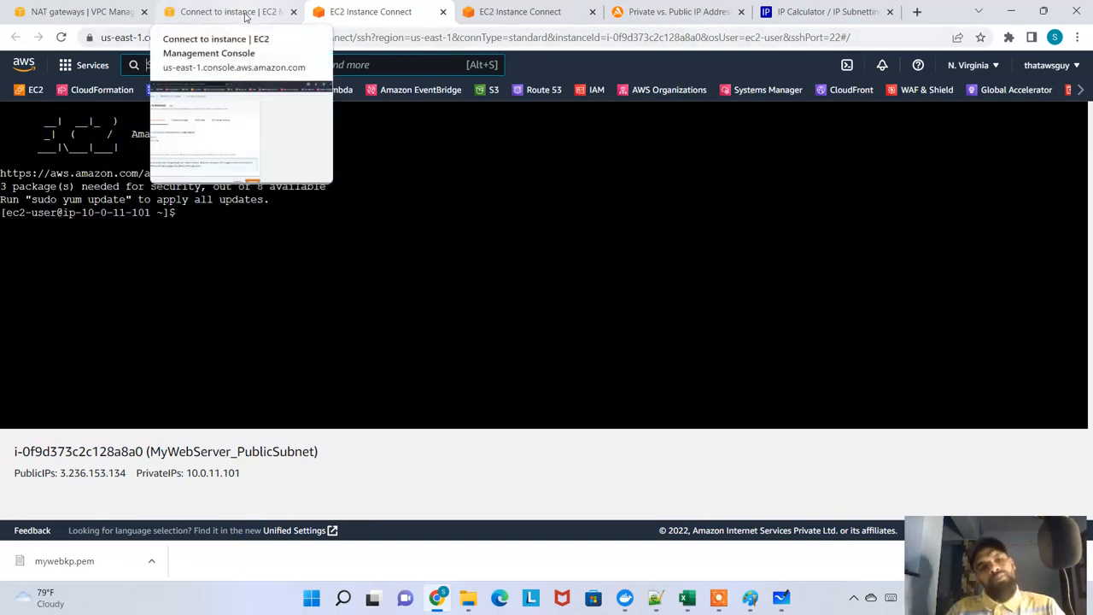
{"action": "left_click", "coordinate": [480, 334]}
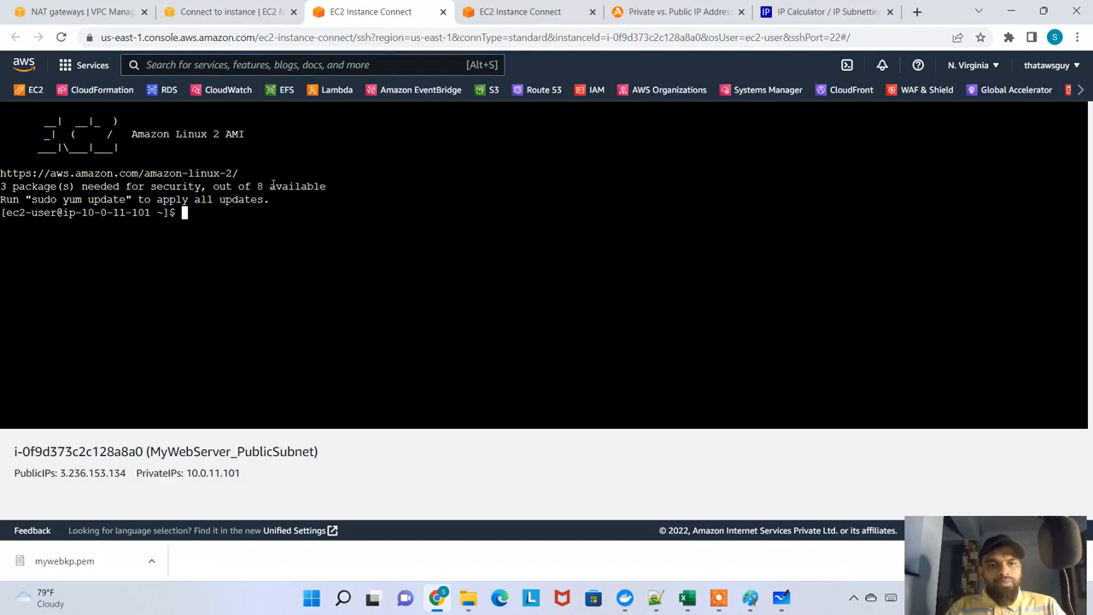
Return to the instances list and check the public IPv4 address field of MyDatabaseInstance_PrivateSubnet
{"action": "left_click", "coordinate": [213, 12]}
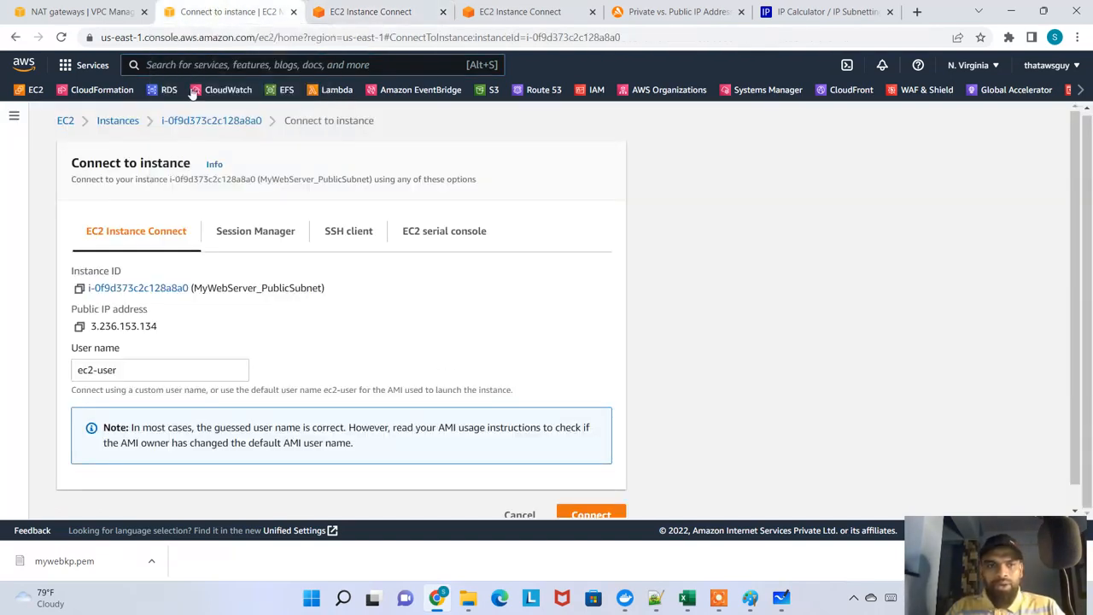
{"action": "left_click", "coordinate": [118, 121]}
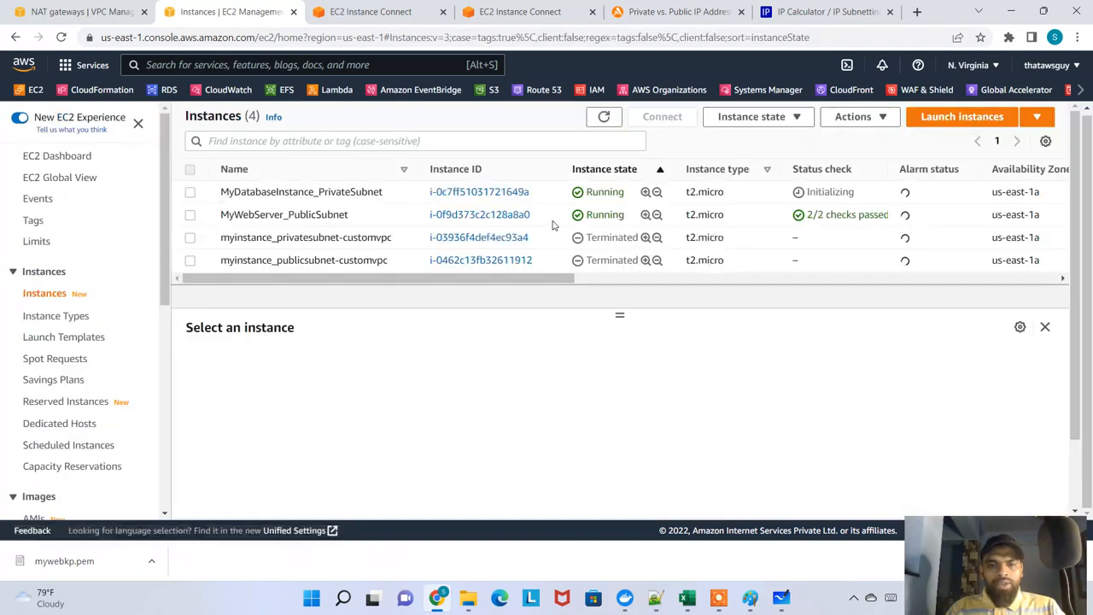
{"action": "left_click", "coordinate": [278, 193]}
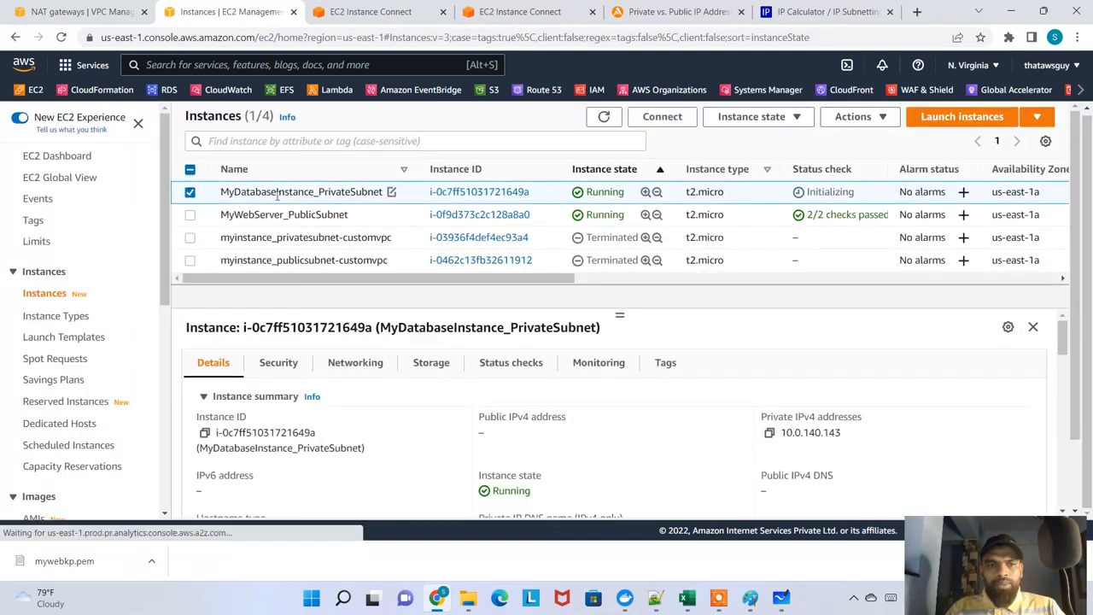
{"action": "left_click_drag", "start_coordinate": [469, 433], "coordinate": [483, 434]}
{"action": "left_click", "coordinate": [508, 429]}
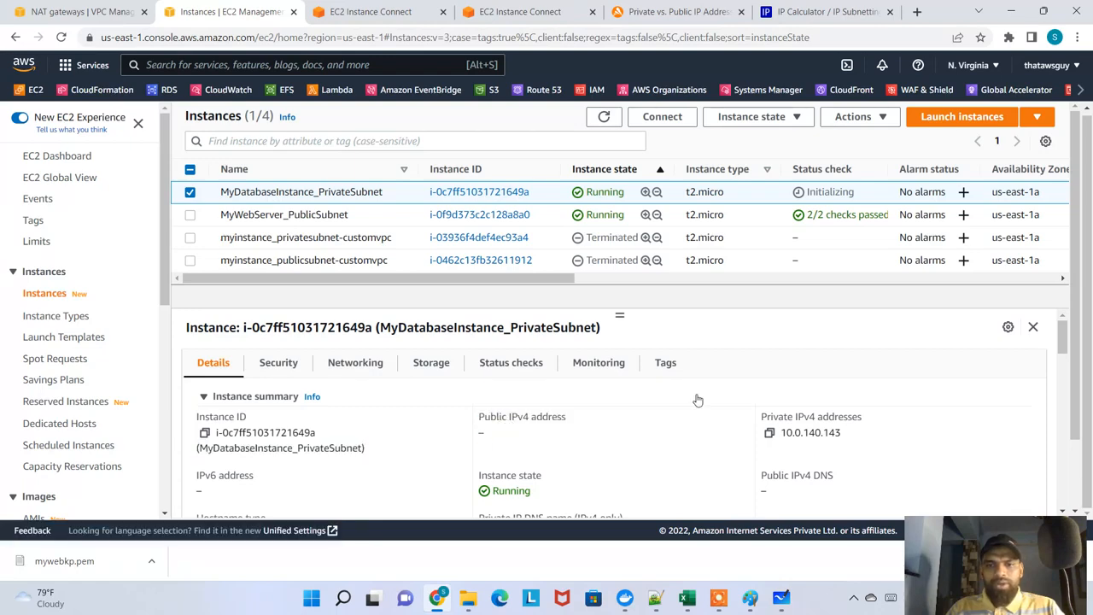
Open the connection options for MyDatabaseInstance_PrivateSubnet and examine the public IP address entry under EC2 Instance Connect
{"action": "left_click", "coordinate": [661, 116]}
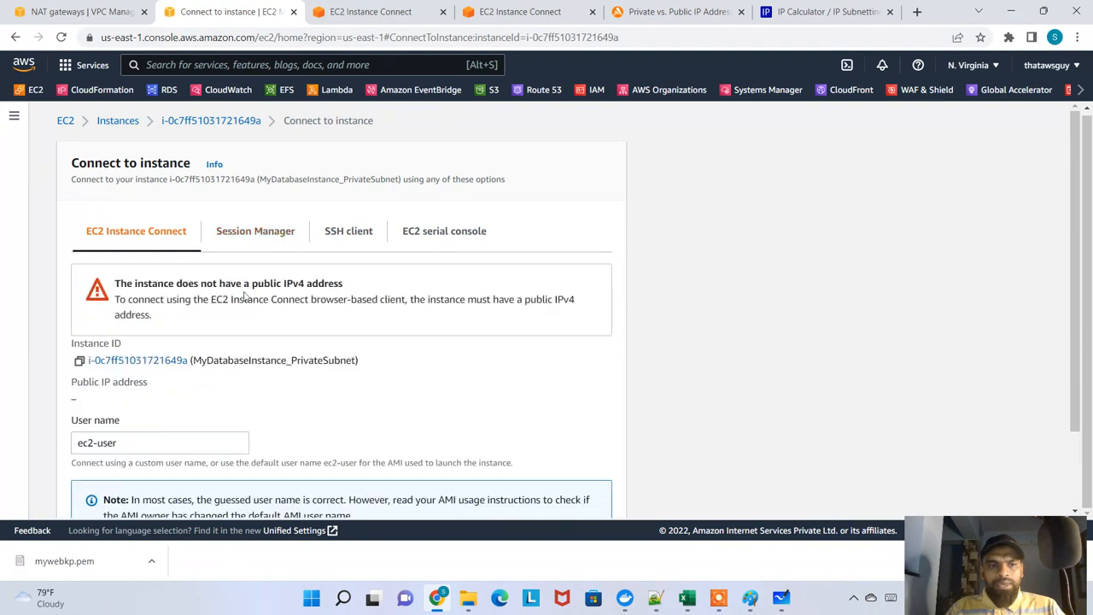
{"action": "scroll", "coordinate": [144, 302], "scroll_direction": "down", "scroll_amount": 1}
{"action": "left_click_drag", "start_coordinate": [147, 361], "coordinate": [92, 358]}
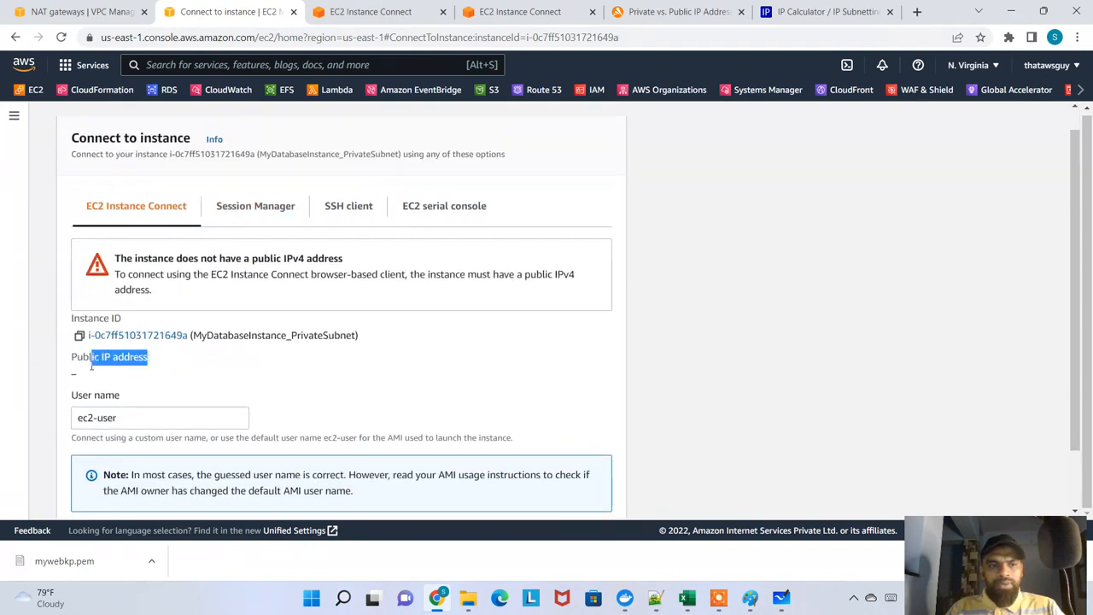
Examine the Session Manager connection option for MyDatabaseInstance_PrivateSubnet, then leave its connection page
{"action": "left_click", "coordinate": [156, 382]}
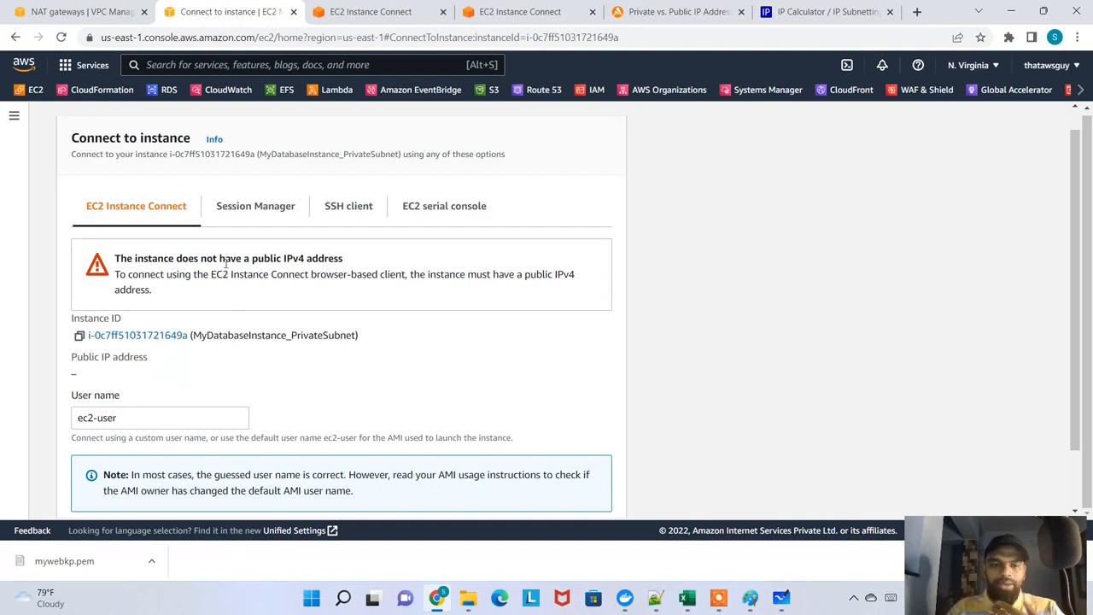
{"action": "left_click", "coordinate": [246, 210]}
{"action": "scroll", "coordinate": [548, 366], "scroll_direction": "down", "scroll_amount": 1}
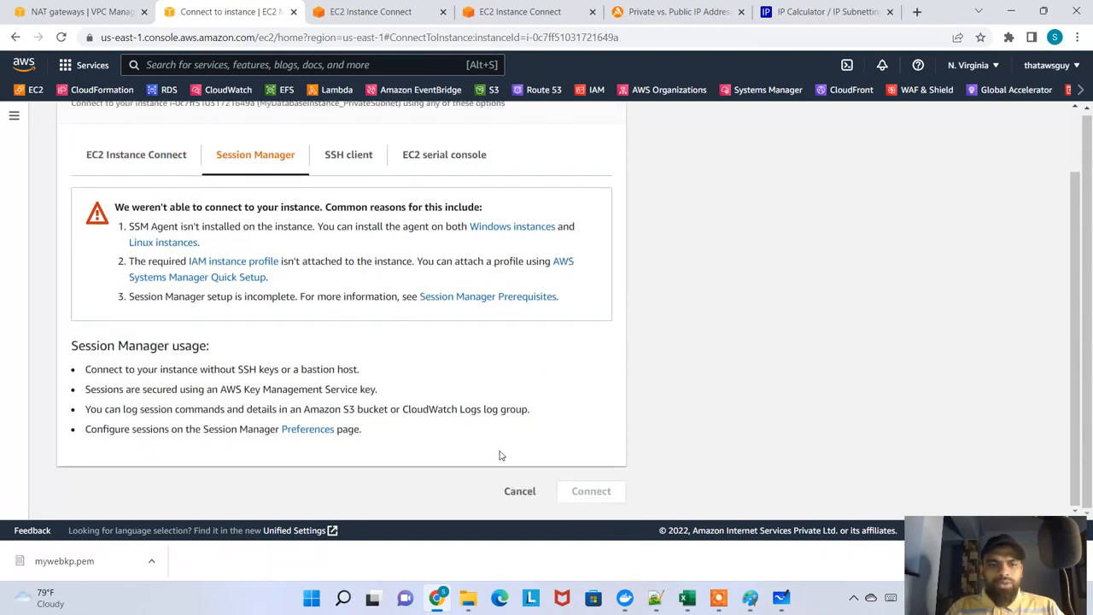
{"action": "left_click", "coordinate": [518, 490]}
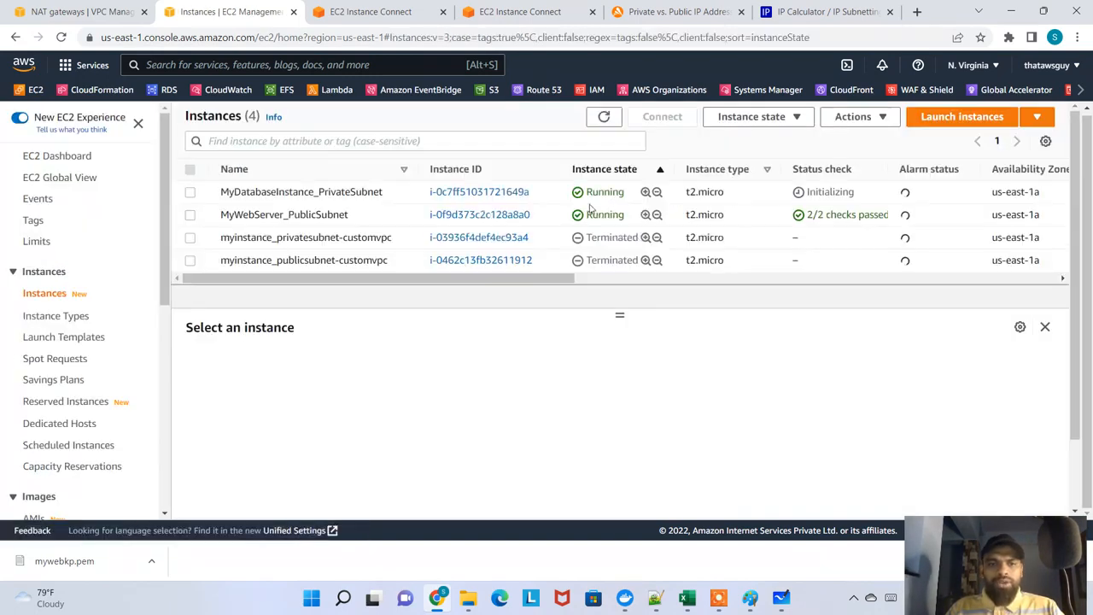
Refresh the instances list, open a Session Manager session on MyWebServer_PublicSubnet, and close that session's terminal
{"action": "left_click", "coordinate": [604, 116]}
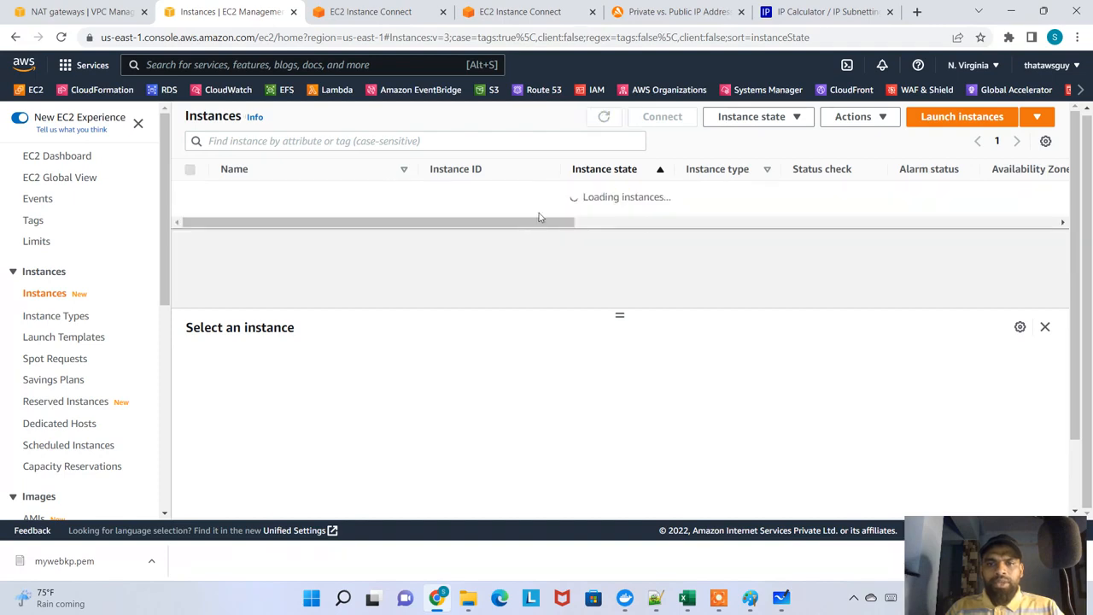
{"action": "left_click", "coordinate": [445, 219]}
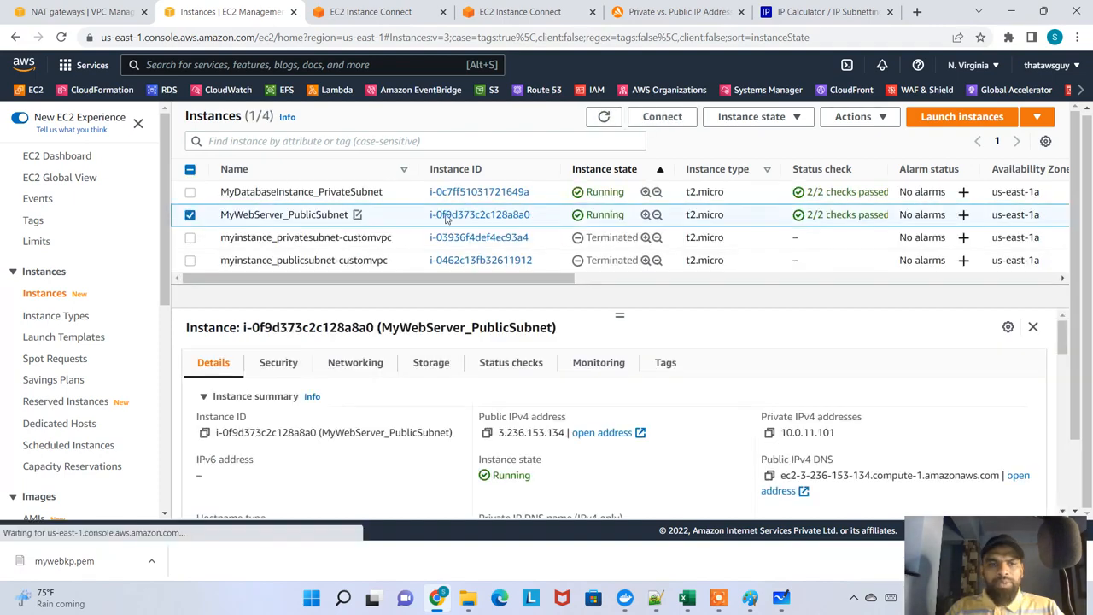
{"action": "left_click", "coordinate": [663, 117]}
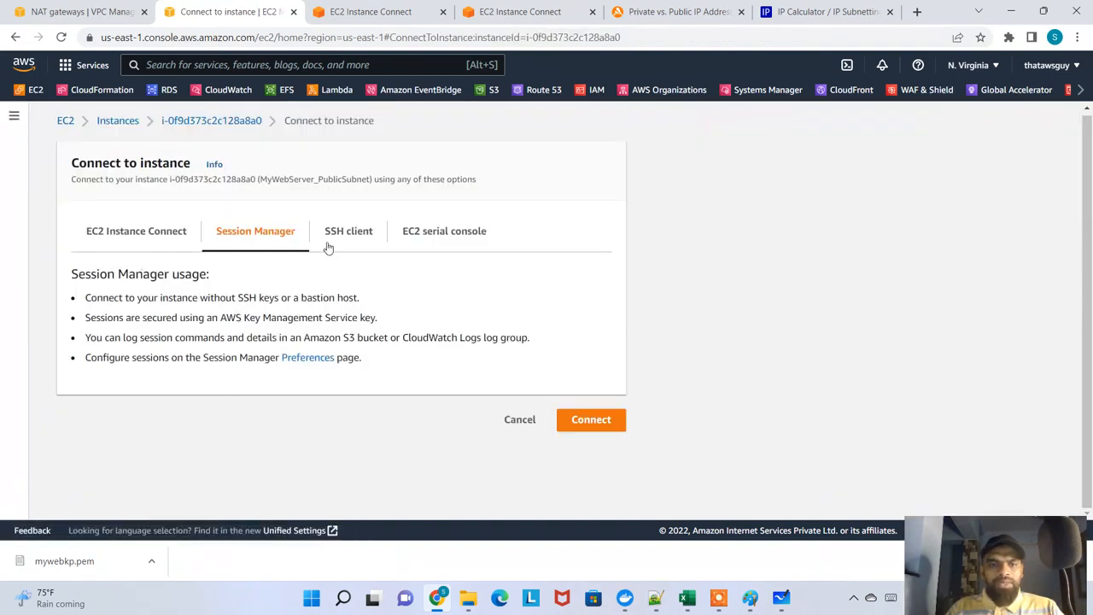
{"action": "left_click", "coordinate": [592, 420]}
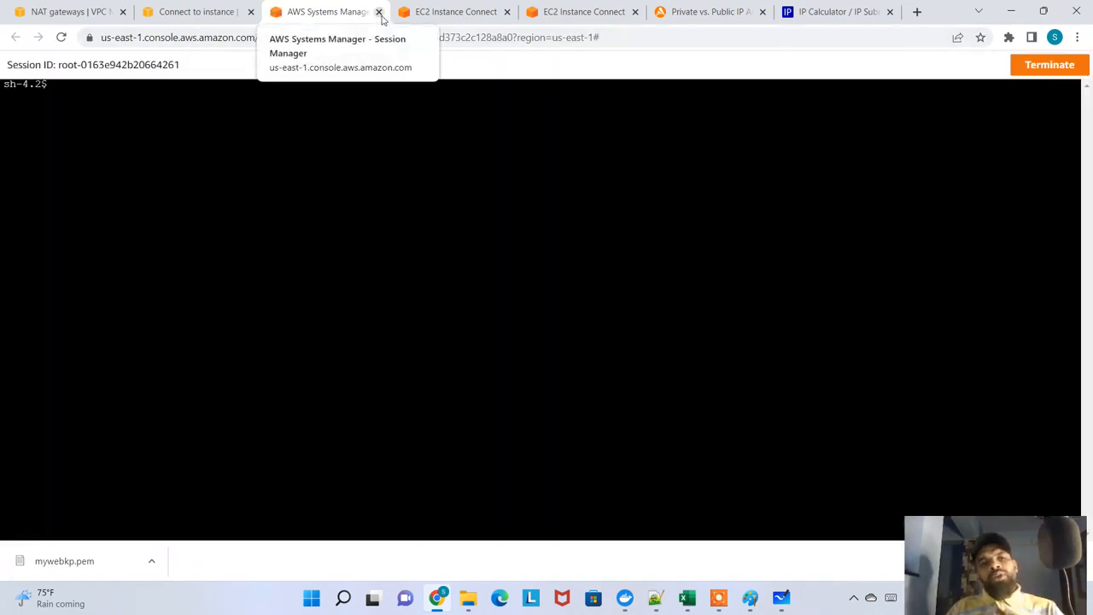
{"action": "left_click", "coordinate": [379, 13]}
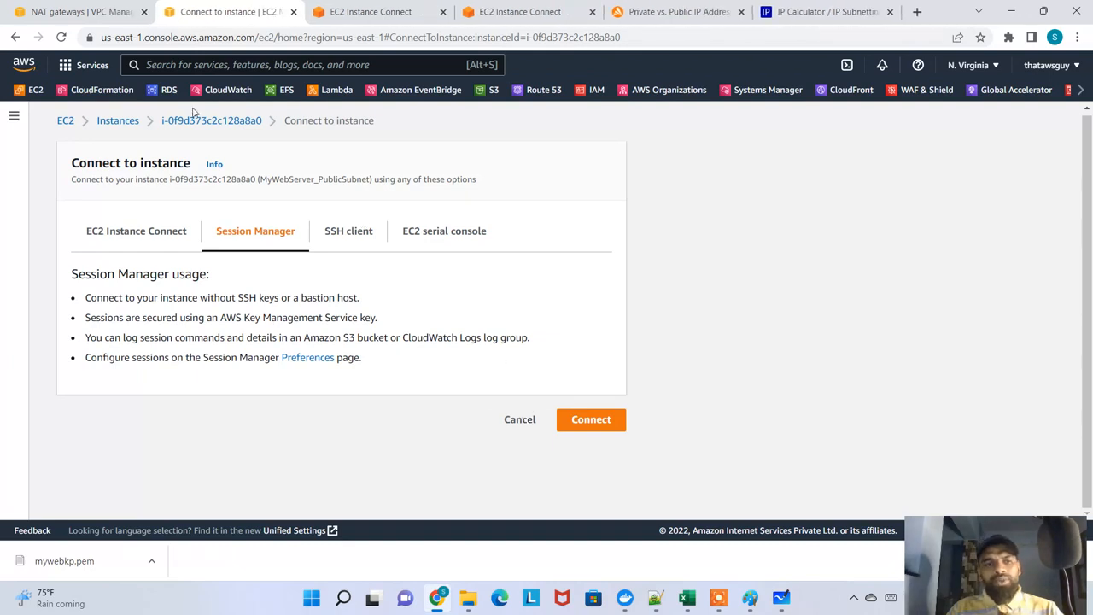
Check the status of MyDatabaseInstance_PrivateSubnet in the instances list and reopen its Session Manager connection option
{"action": "left_click", "coordinate": [117, 121]}
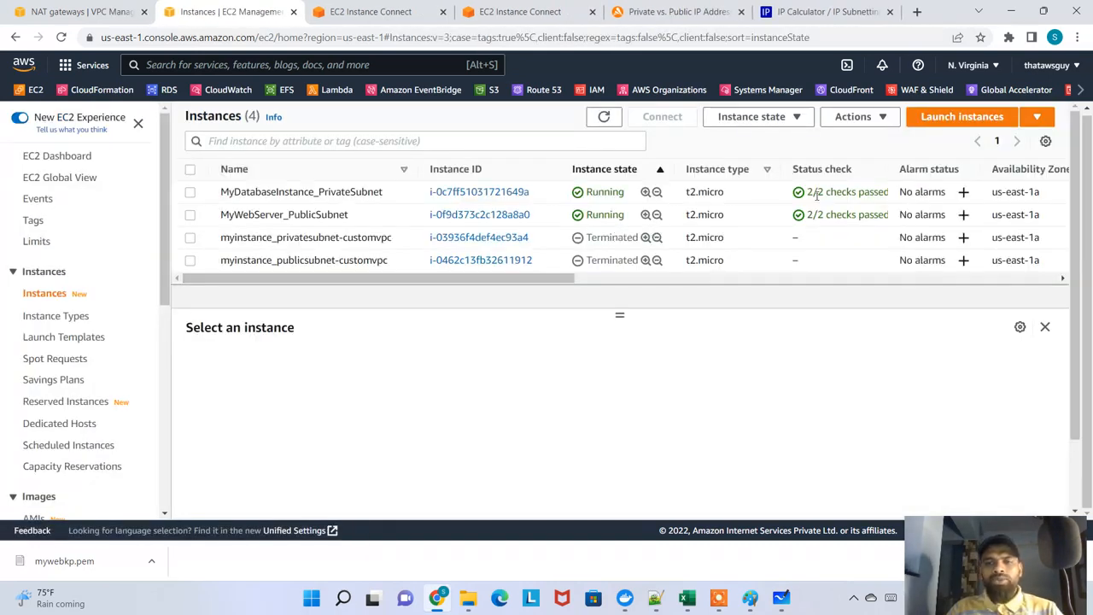
{"action": "left_click_drag", "start_coordinate": [817, 196], "coordinate": [864, 195]}
{"action": "left_click", "coordinate": [313, 193]}
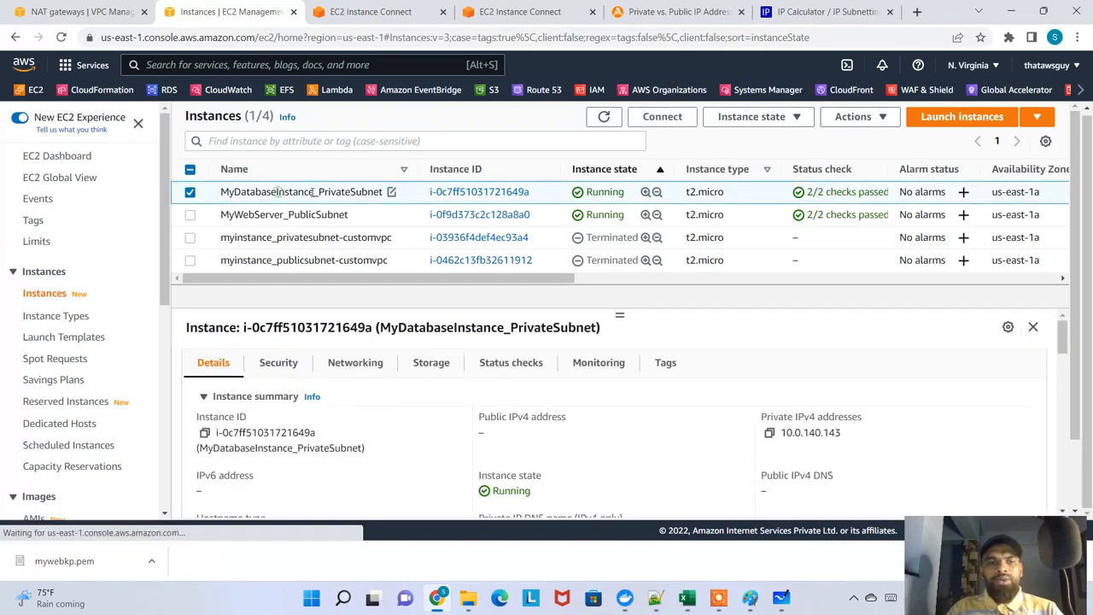
{"action": "left_click", "coordinate": [649, 117]}
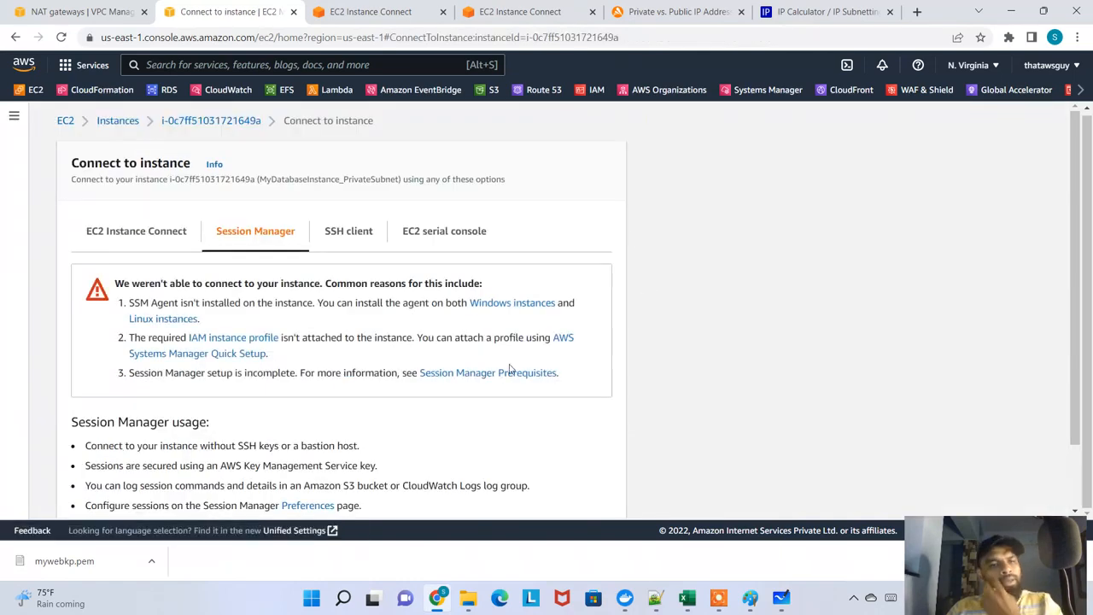
{"action": "scroll", "coordinate": [339, 324], "scroll_direction": "down", "scroll_amount": 1}
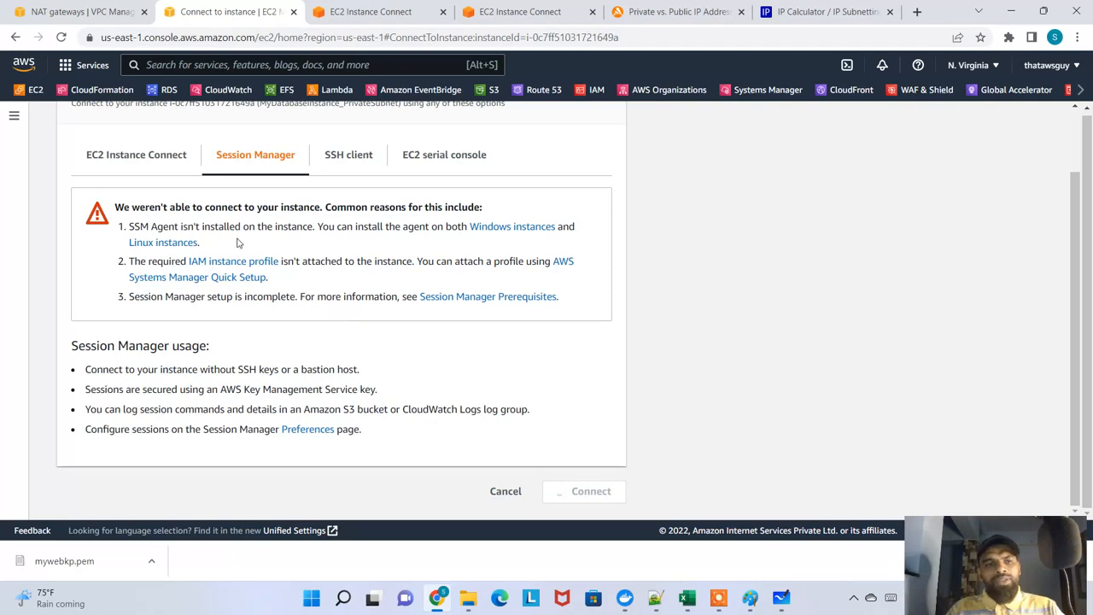
Compare the EC2 Instance Connect, Session Manager, SSH client and EC2 serial console options for MyDatabaseInstance_PrivateSubnet
{"action": "left_click", "coordinate": [162, 164]}
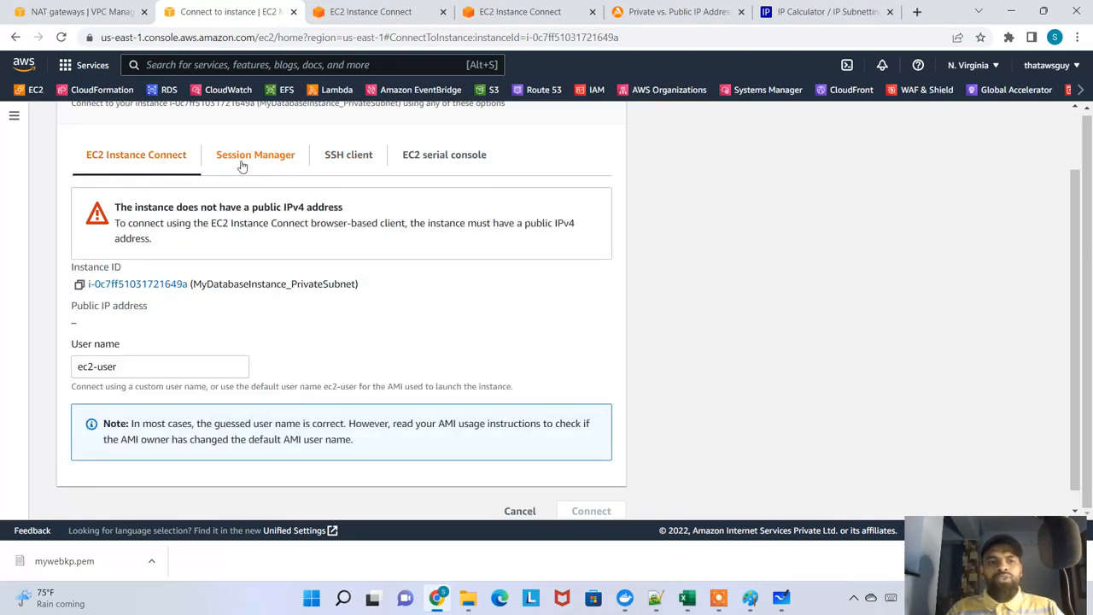
{"action": "left_click", "coordinate": [243, 163]}
{"action": "left_click", "coordinate": [349, 247]}
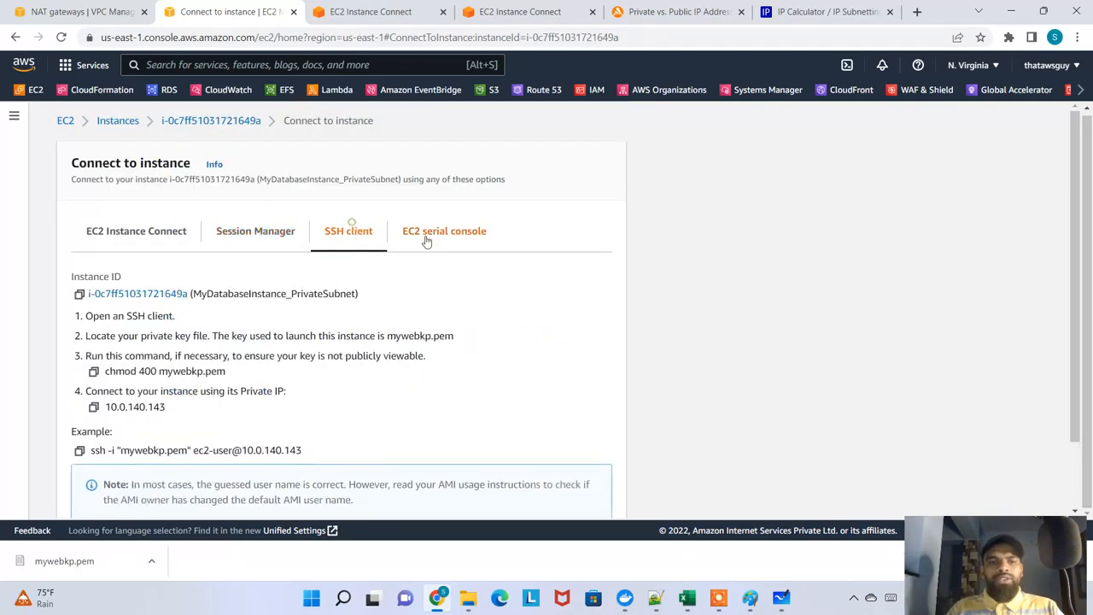
{"action": "left_click", "coordinate": [452, 240]}
{"action": "left_click", "coordinate": [316, 233]}
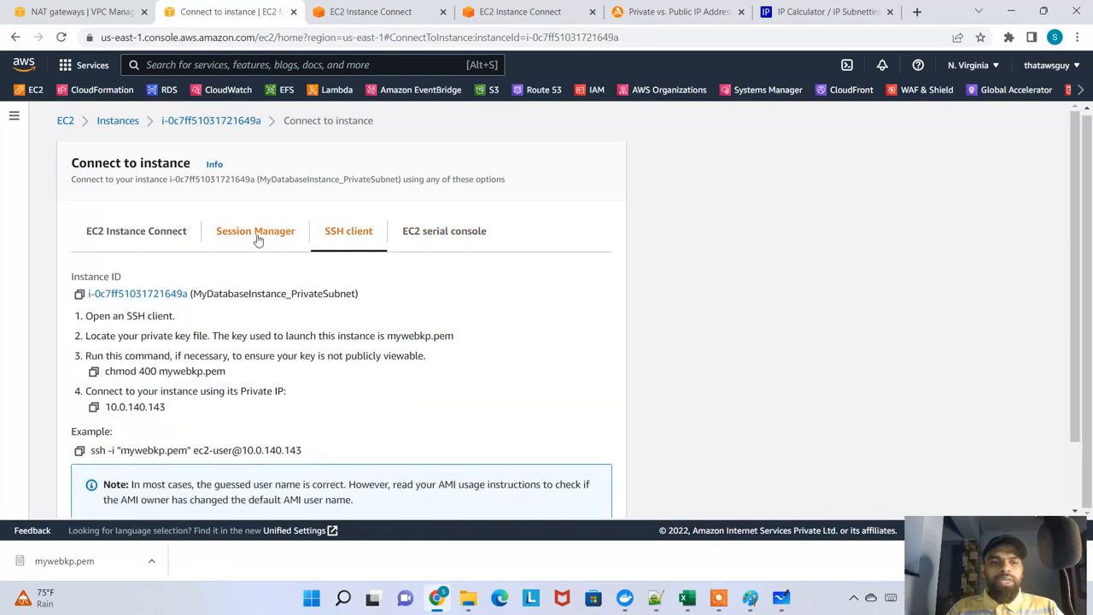
{"action": "left_click", "coordinate": [256, 240]}
{"action": "left_click", "coordinate": [146, 238]}
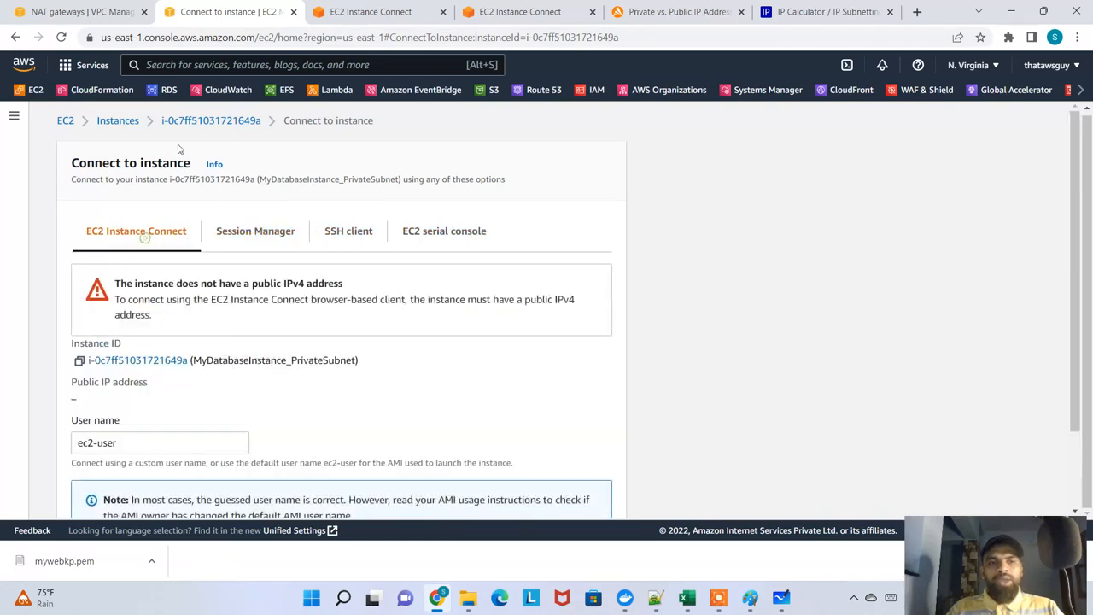
Return to the instances list, select MyWebServer_PublicSubnet, and close the old EC2 Instance Connect, IP address article and IP Calculator pages
{"action": "left_click", "coordinate": [111, 125]}
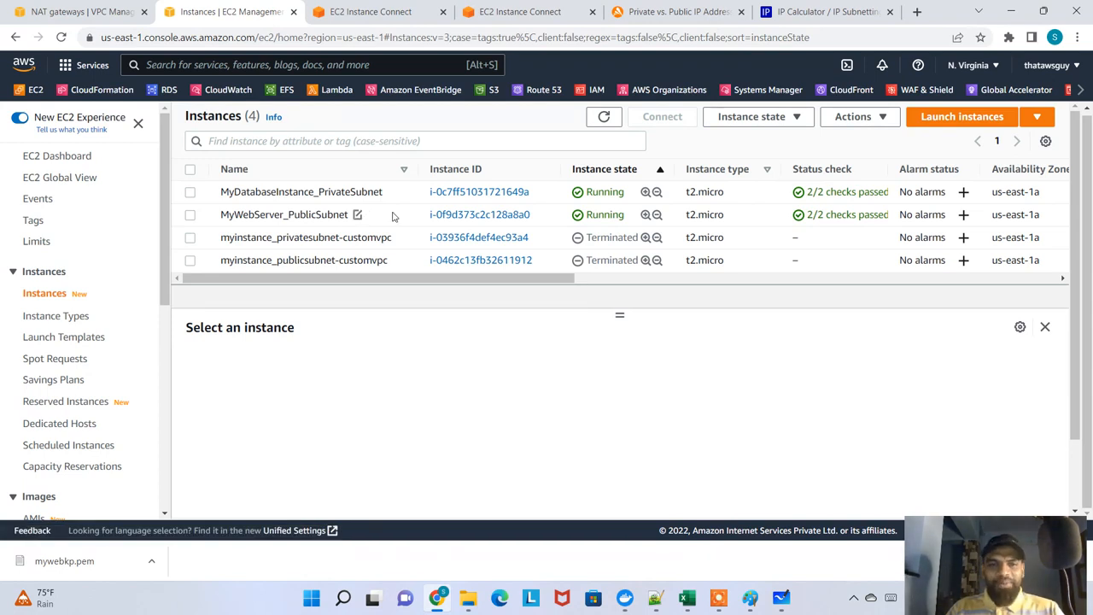
{"action": "left_click", "coordinate": [393, 216]}
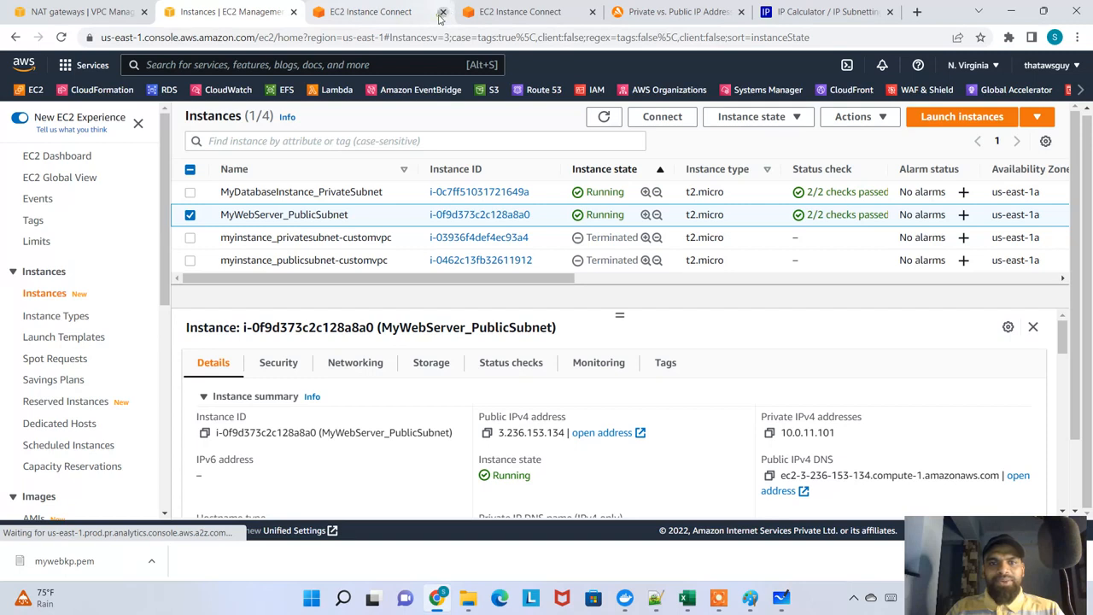
{"action": "left_click", "coordinate": [442, 12]}
{"action": "left_click", "coordinate": [441, 12]}
{"action": "left_click", "coordinate": [441, 12]}
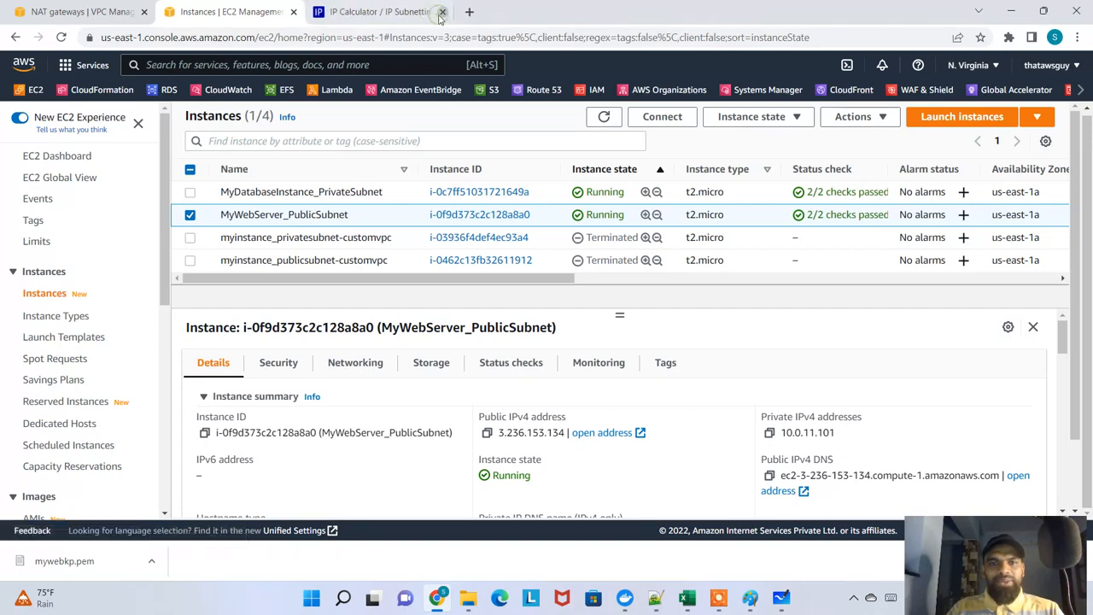
{"action": "left_click", "coordinate": [441, 12]}
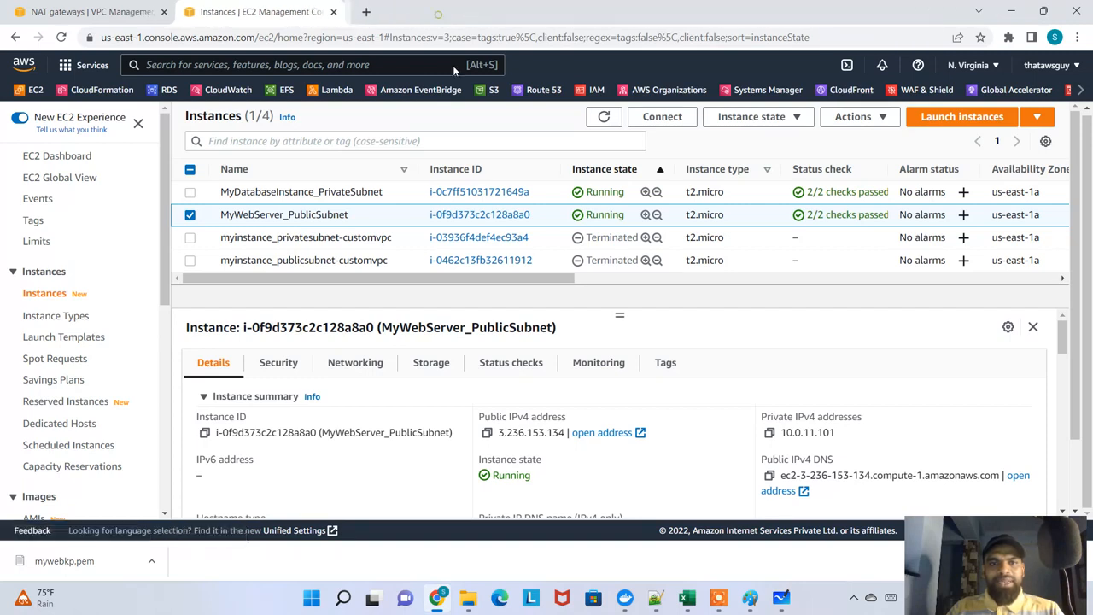
Connect to MyWebServer_PublicSubnet through EC2 Instance Connect as ec2-user and detach the terminal into its own window
{"action": "left_click", "coordinate": [475, 215]}
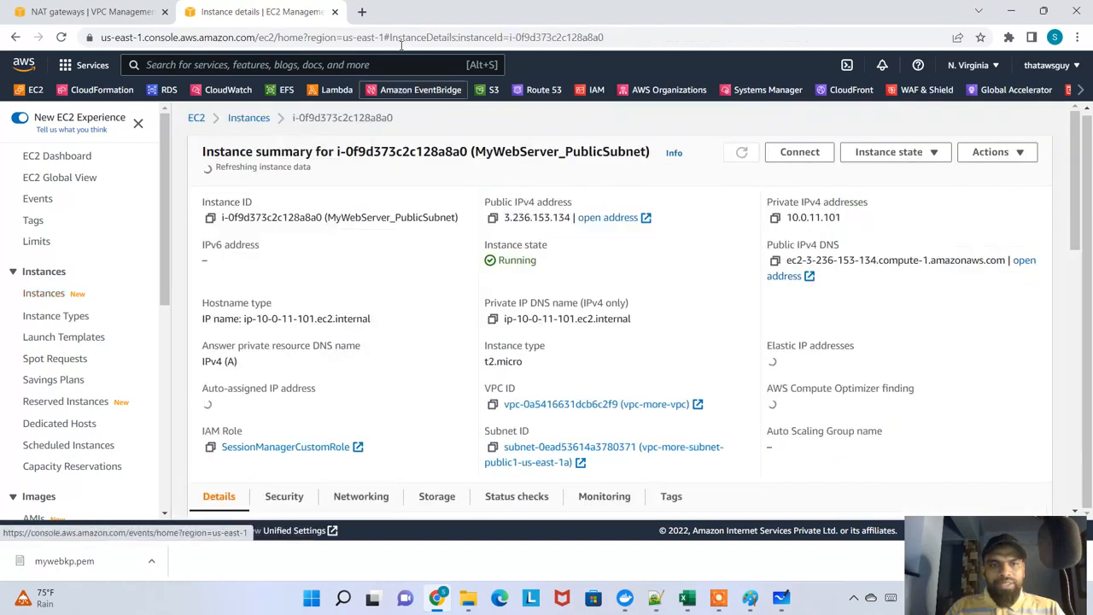
{"action": "left_click", "coordinate": [799, 152]}
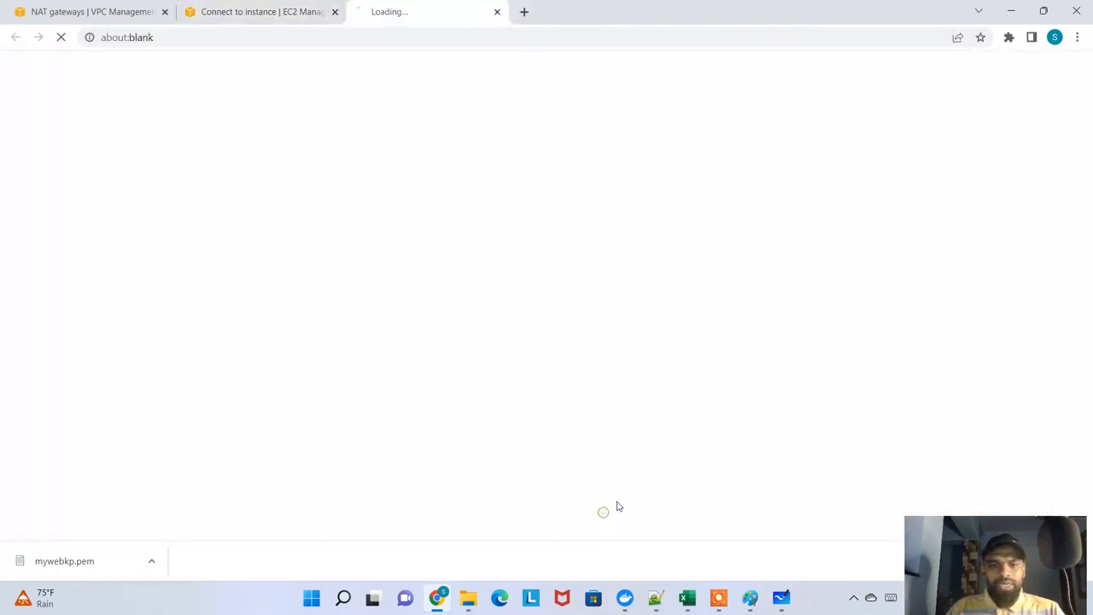
{"action": "left_click", "coordinate": [599, 513]}
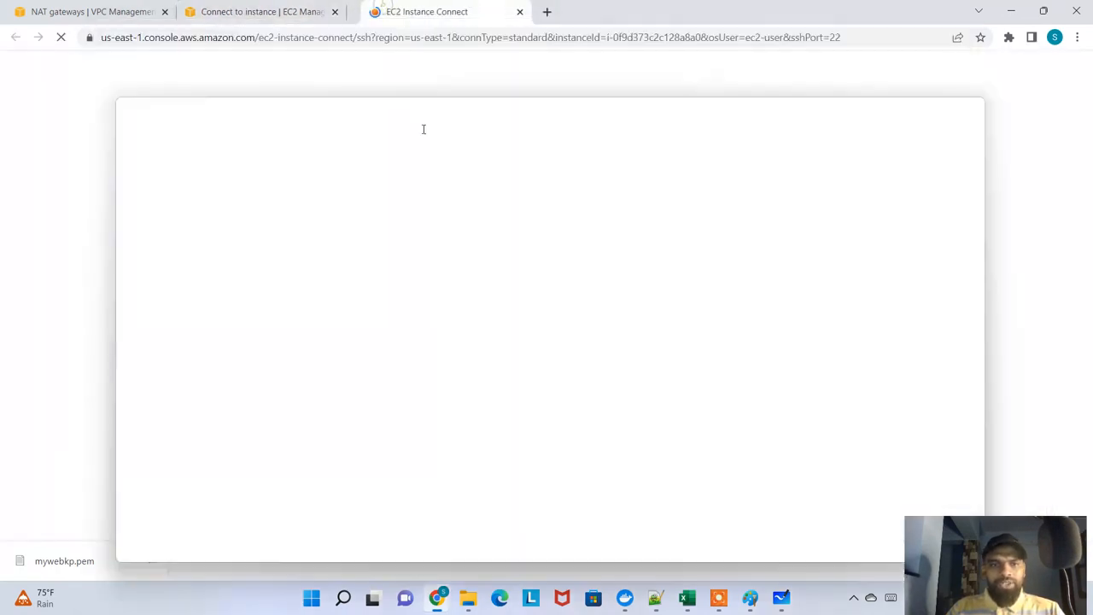
{"action": "left_click_drag", "start_coordinate": [424, 129], "coordinate": [423, 139]}
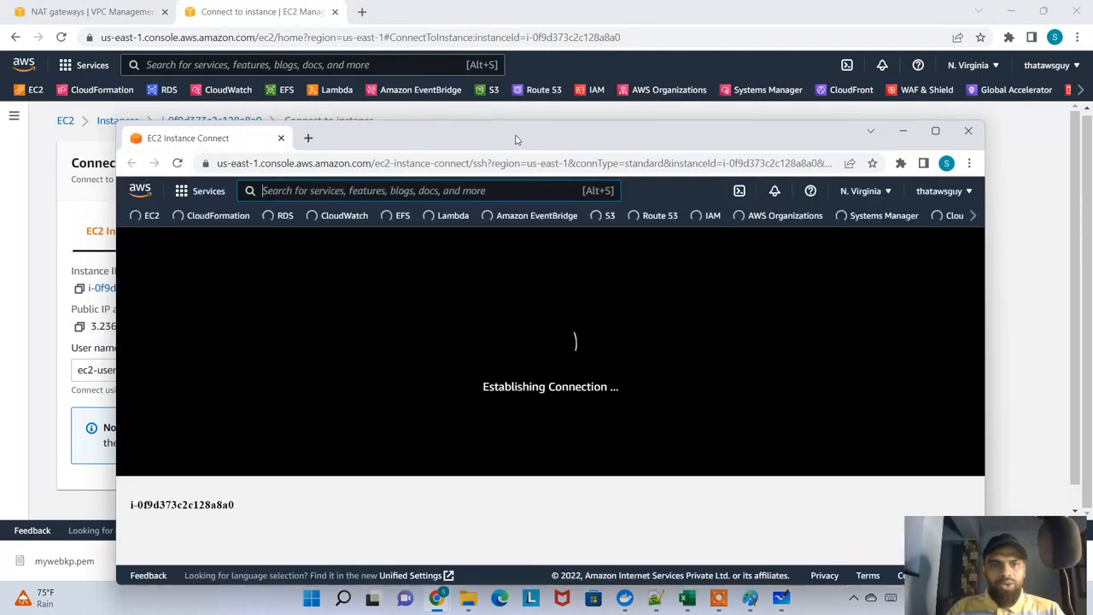
{"action": "left_click_drag", "start_coordinate": [515, 139], "coordinate": [563, 120]}
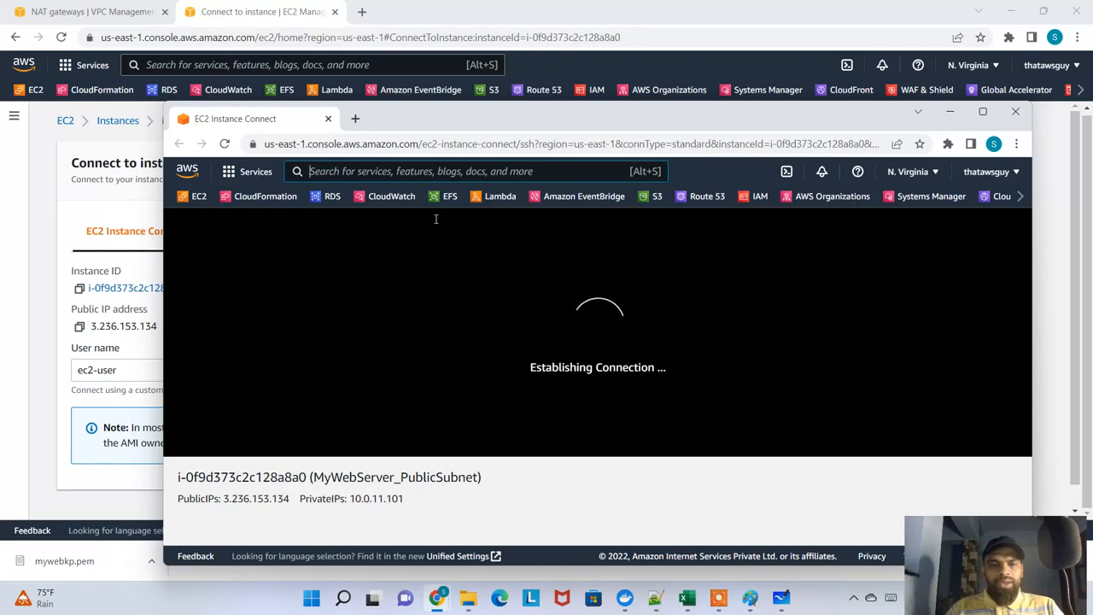
Select MyWebServer_PublicSubnet in the instances list and position its terminal window so the instance names remain visible
{"action": "left_click", "coordinate": [152, 126]}
{"action": "left_click", "coordinate": [128, 119]}
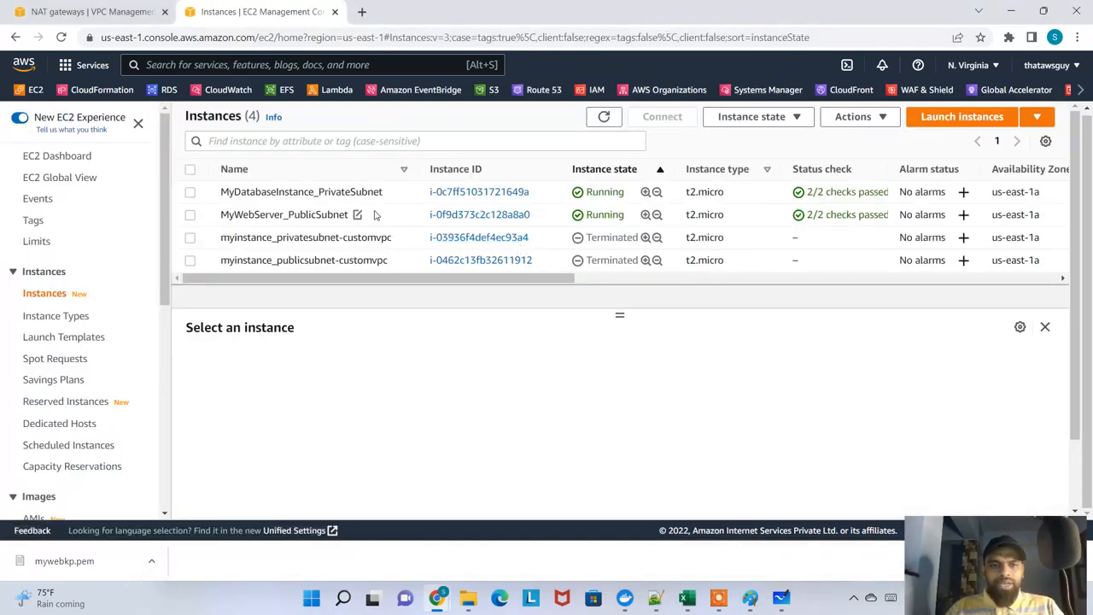
{"action": "left_click_drag", "start_coordinate": [374, 214], "coordinate": [220, 214]}
{"action": "key", "text": "alt+Tab"}
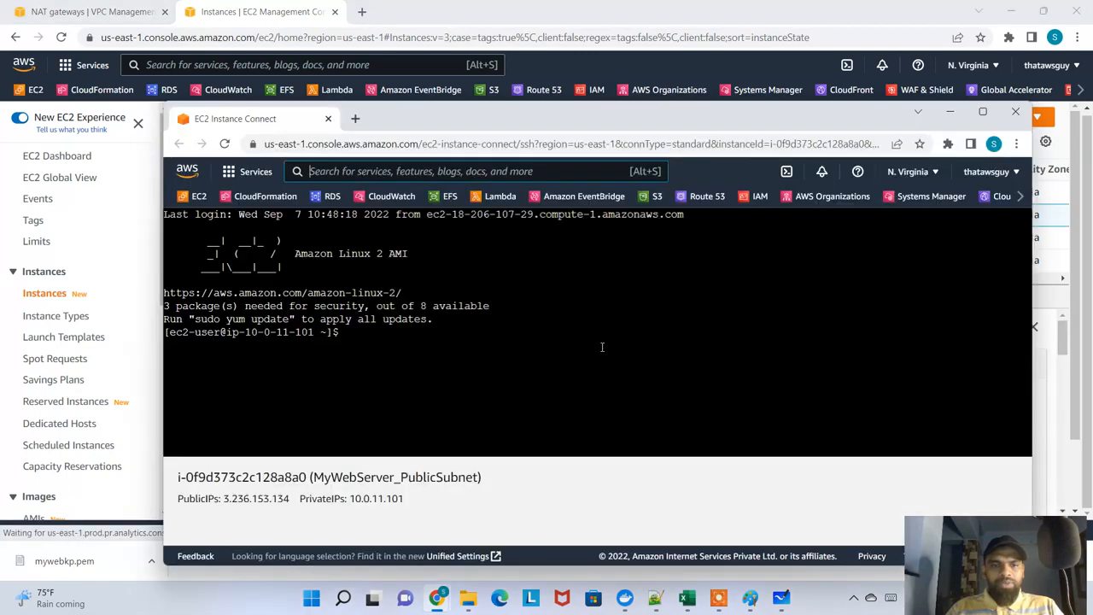
{"action": "left_click_drag", "start_coordinate": [544, 120], "coordinate": [598, 85]}
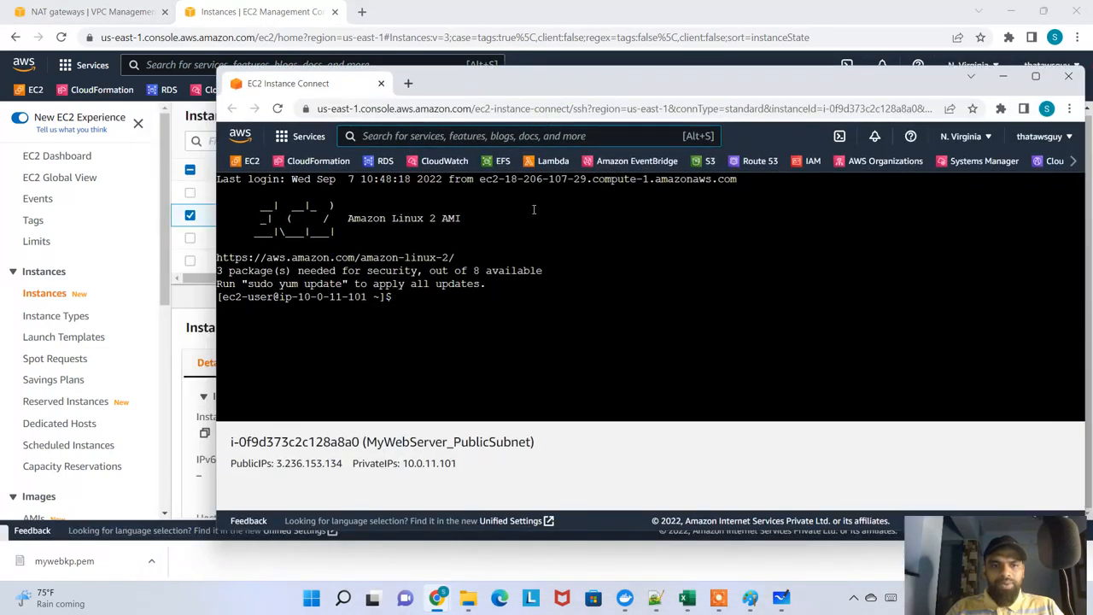
{"action": "left_click_drag", "start_coordinate": [486, 84], "coordinate": [645, 144]}
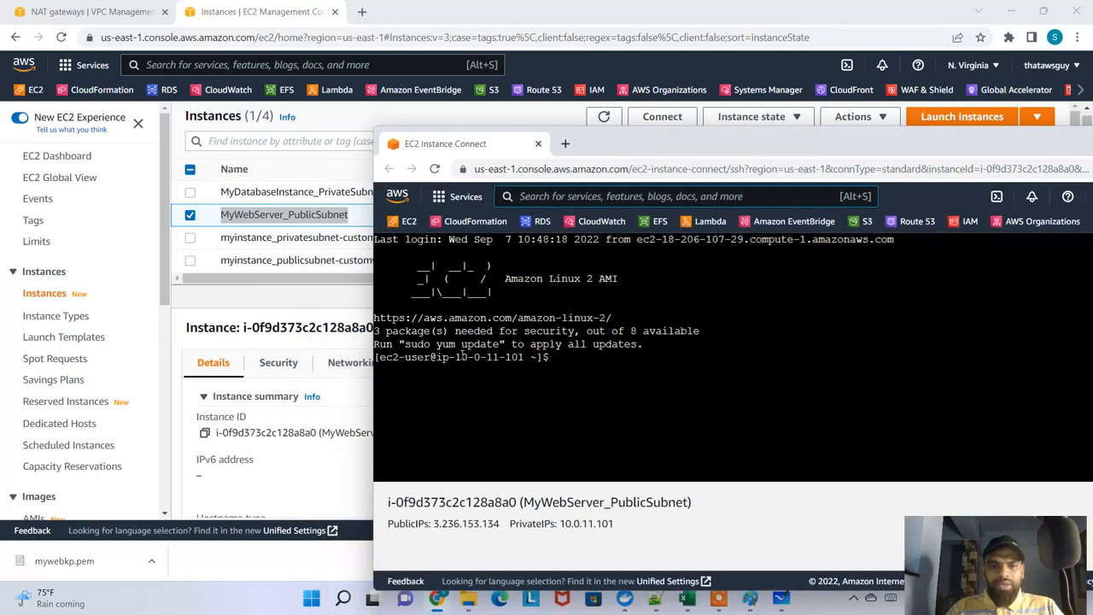
Compare the IP address in the terminal prompt with the private IPv4 address in MyWebServer_PublicSubnet's details
{"action": "left_click_drag", "start_coordinate": [462, 355], "coordinate": [520, 356]}
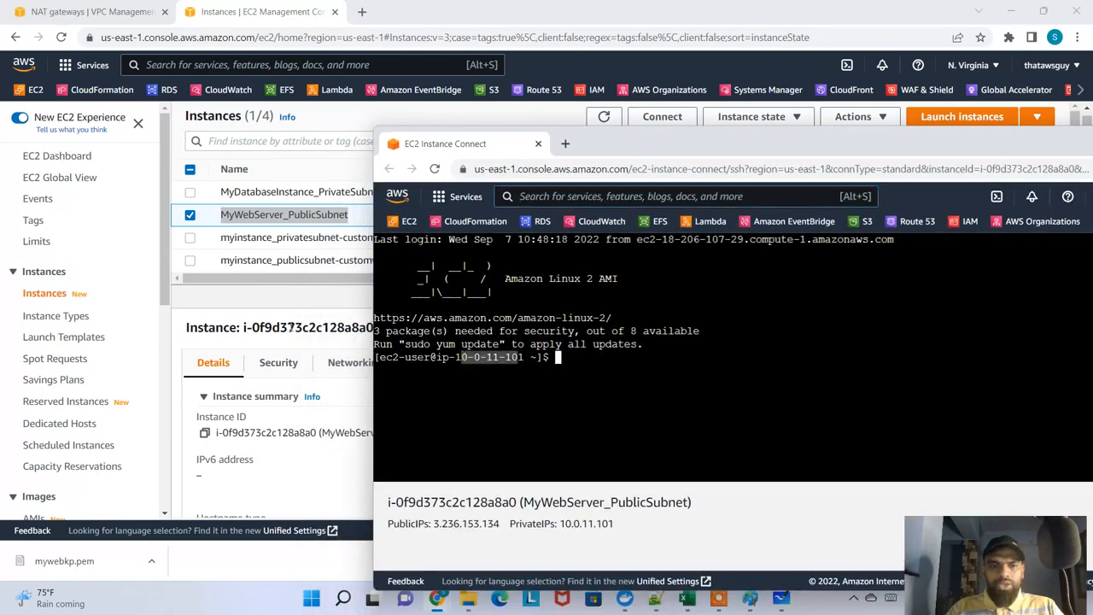
{"action": "left_click", "coordinate": [307, 293]}
{"action": "left_click_drag", "start_coordinate": [845, 443], "coordinate": [772, 435]}
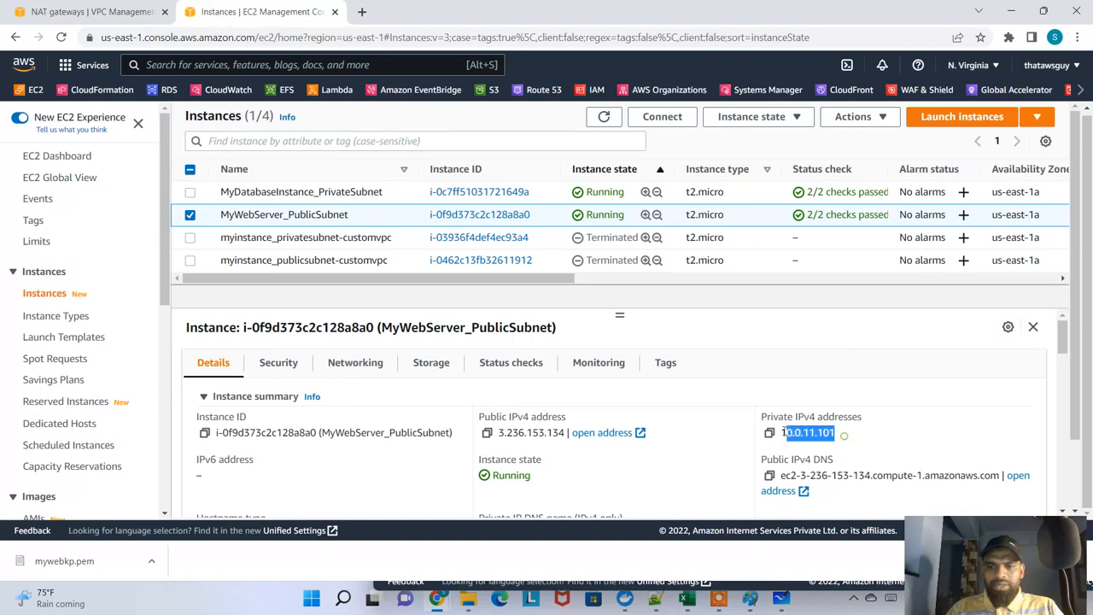
{"action": "key", "text": "alt+Tab"}
{"action": "left_click", "coordinate": [682, 320]}
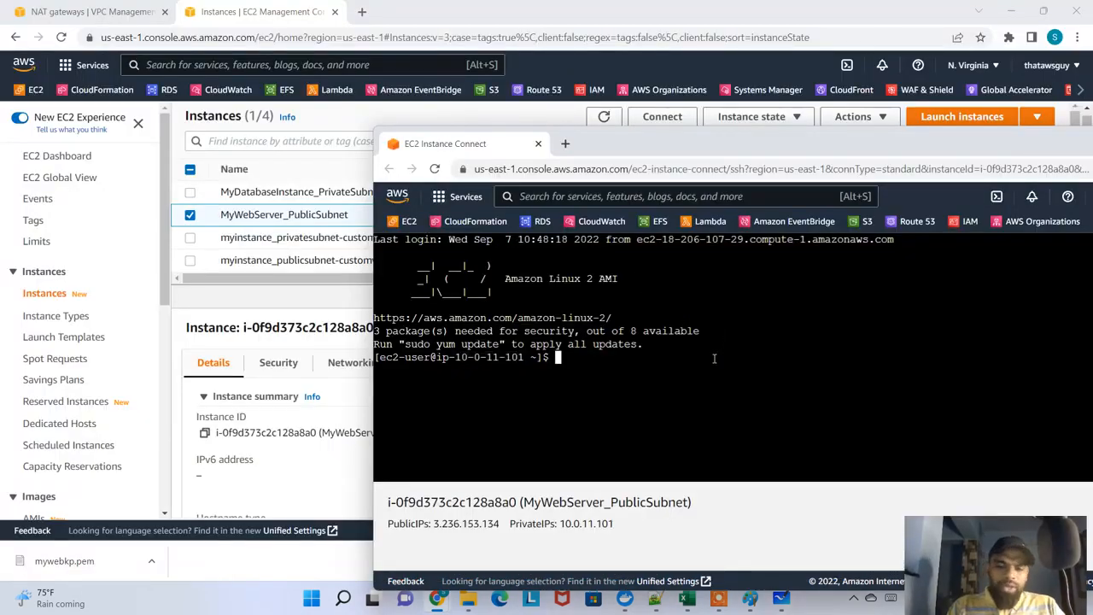
Copy MyDatabaseInstance_PrivateSubnet's private IPv4 address and ping 10.0.140.143 from the MyWebServer_PublicSubnet terminal
{"action": "key", "text": "alt+Tab"}
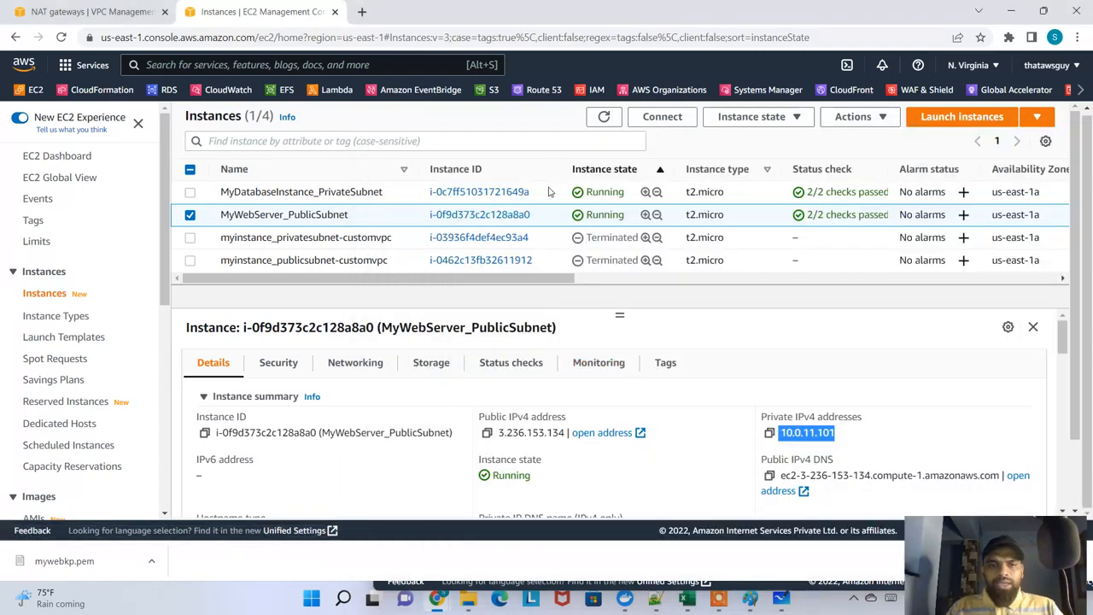
{"action": "left_click", "coordinate": [347, 193]}
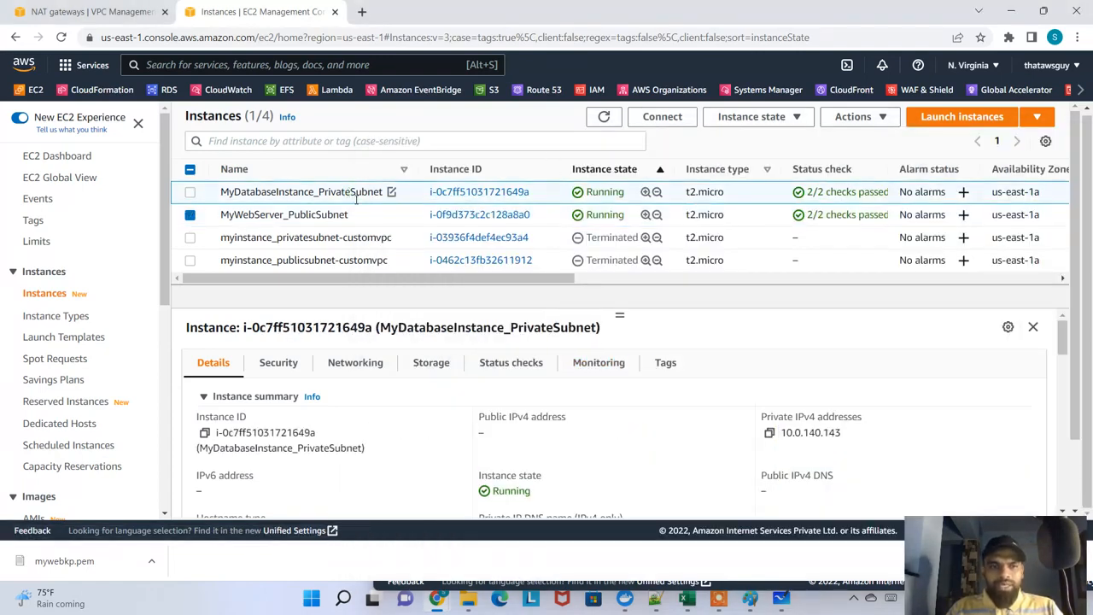
{"action": "left_click", "coordinate": [769, 433]}
{"action": "key", "text": "alt+Tab"}
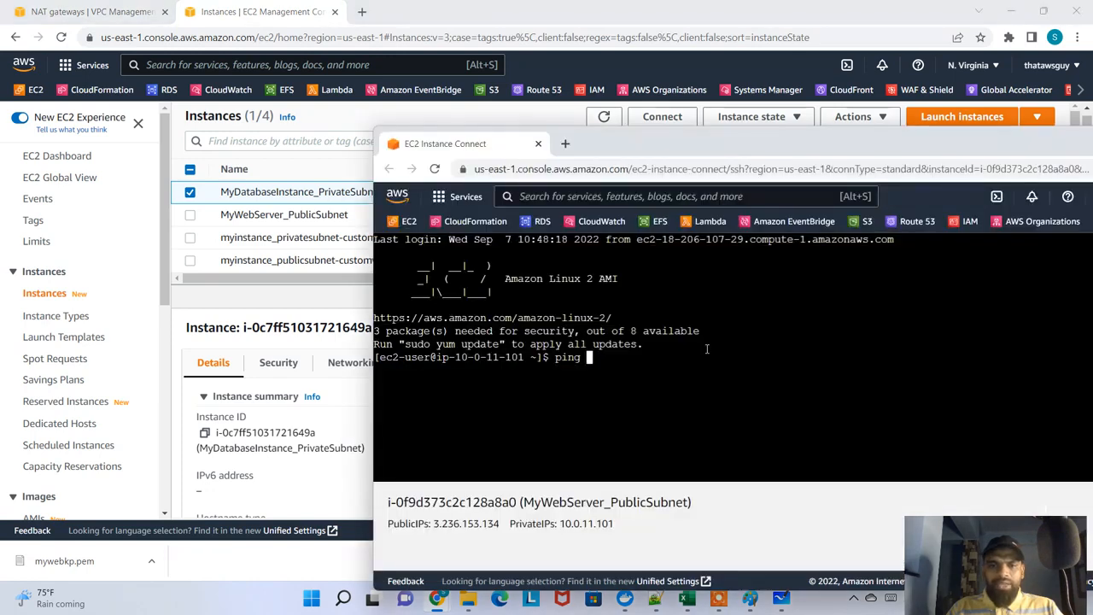
{"action": "right_click", "coordinate": [709, 348]}
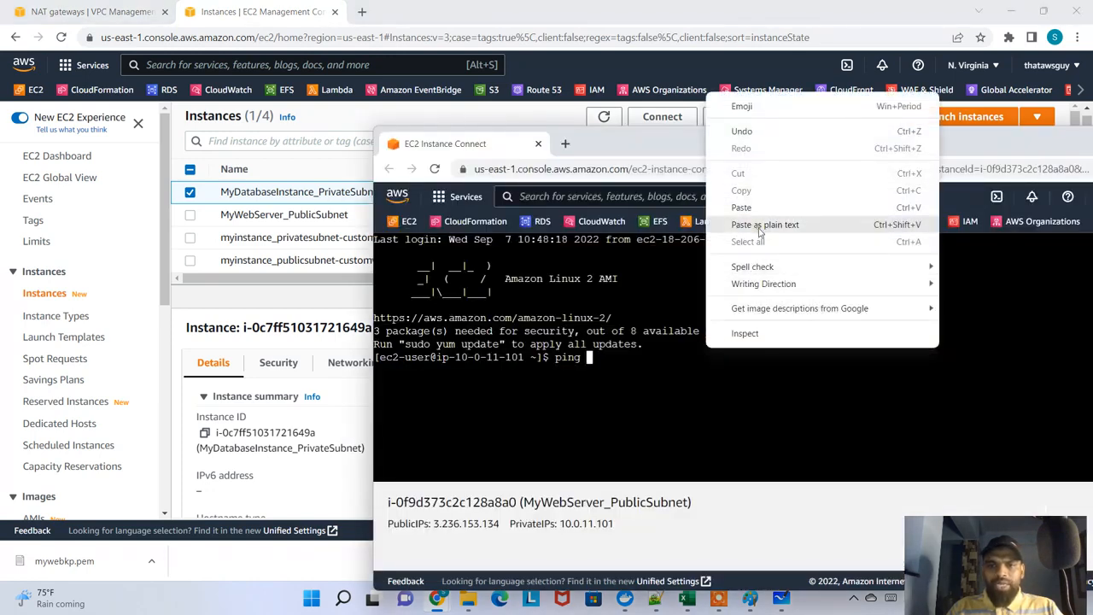
{"action": "left_click", "coordinate": [759, 225]}
{"action": "key", "text": "Return"}
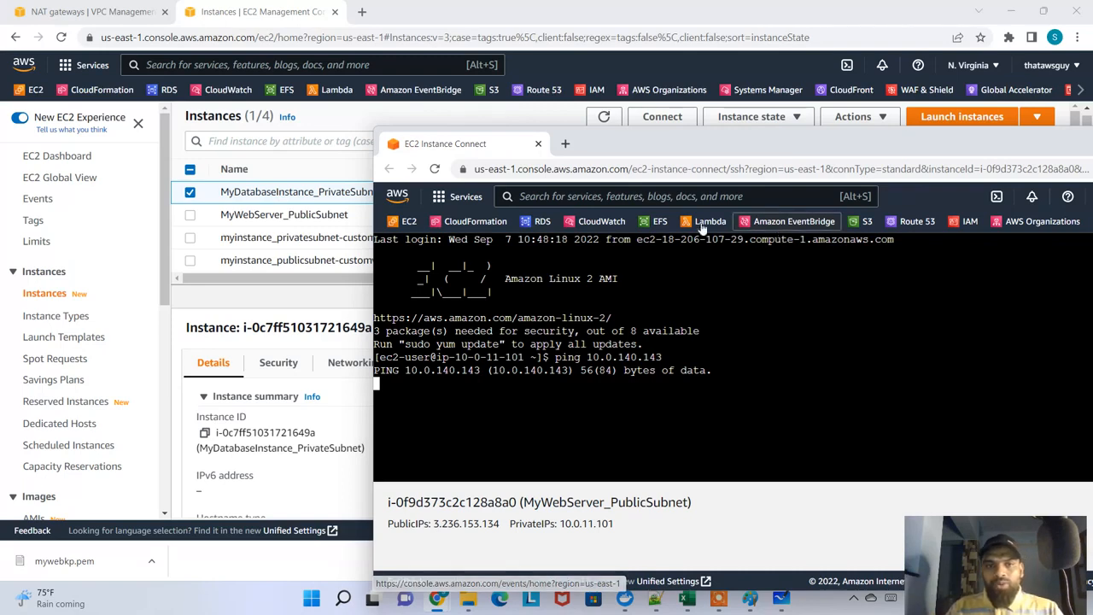
Compare the security groups assigned to MyDatabaseInstance_PrivateSubnet and MyWebServer_PublicSubnet in their security details
{"action": "left_click", "coordinate": [507, 19]}
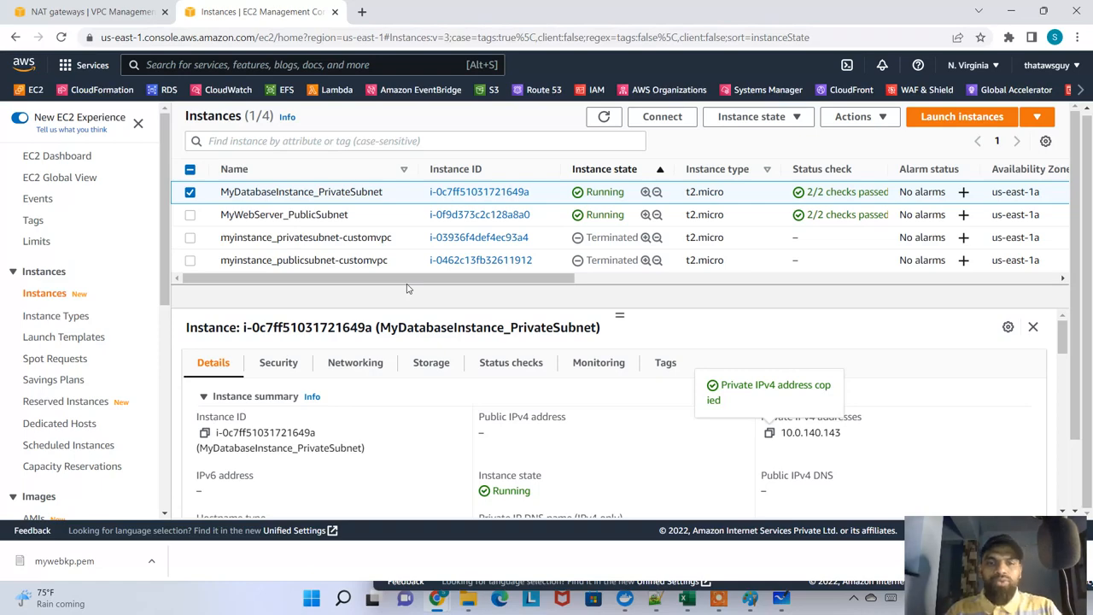
{"action": "key", "text": "alt+Tab"}
{"action": "key", "text": "alt+Tab"}
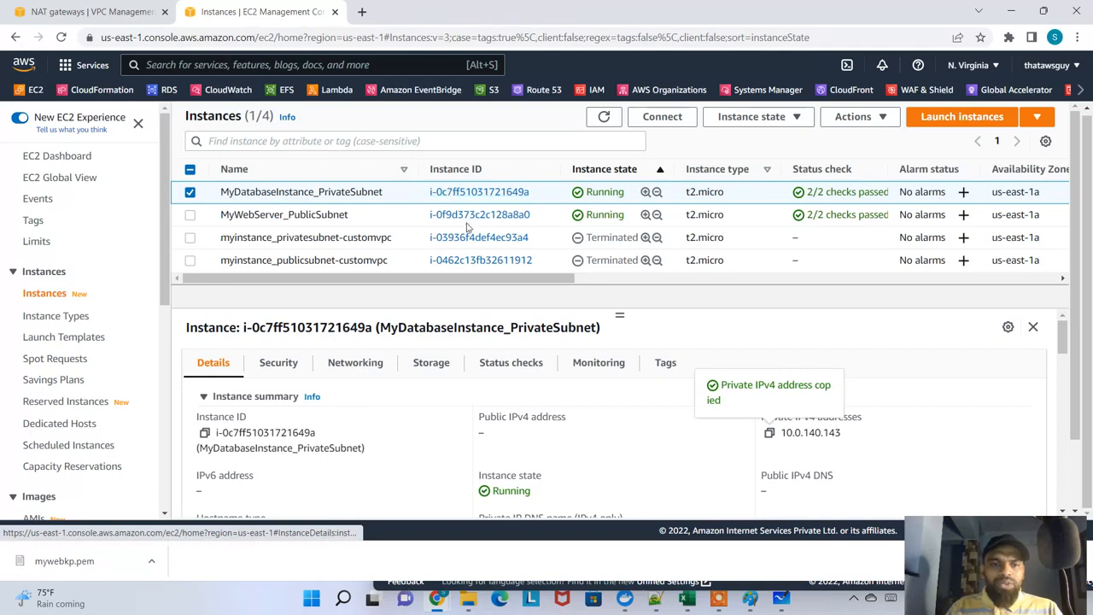
{"action": "left_click", "coordinate": [290, 367]}
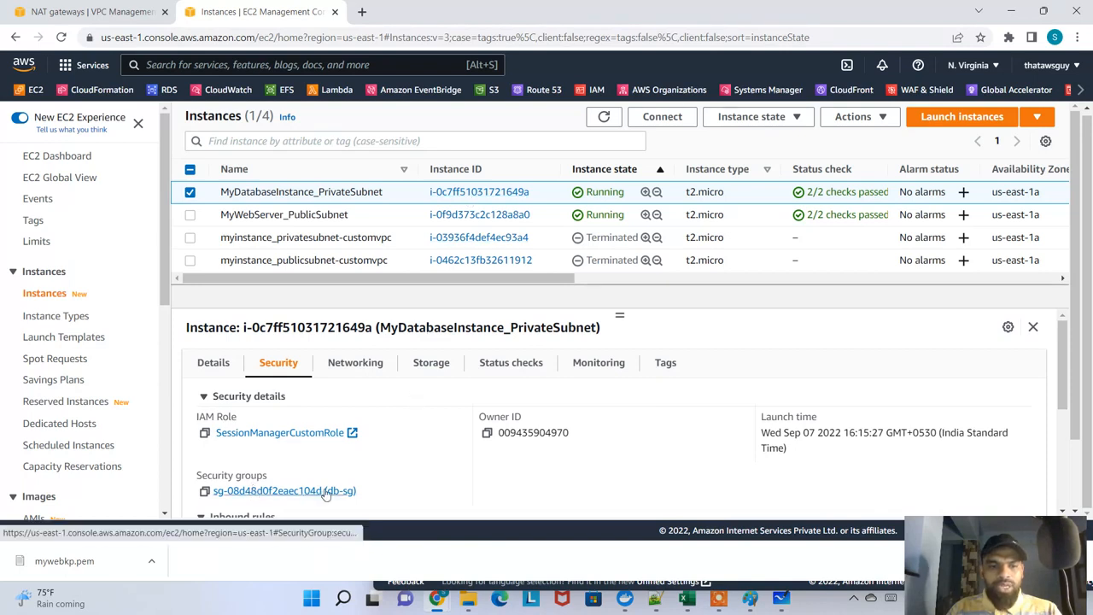
{"action": "scroll", "coordinate": [342, 478], "scroll_direction": "down", "scroll_amount": 1}
{"action": "left_click_drag", "start_coordinate": [370, 419], "coordinate": [304, 419]}
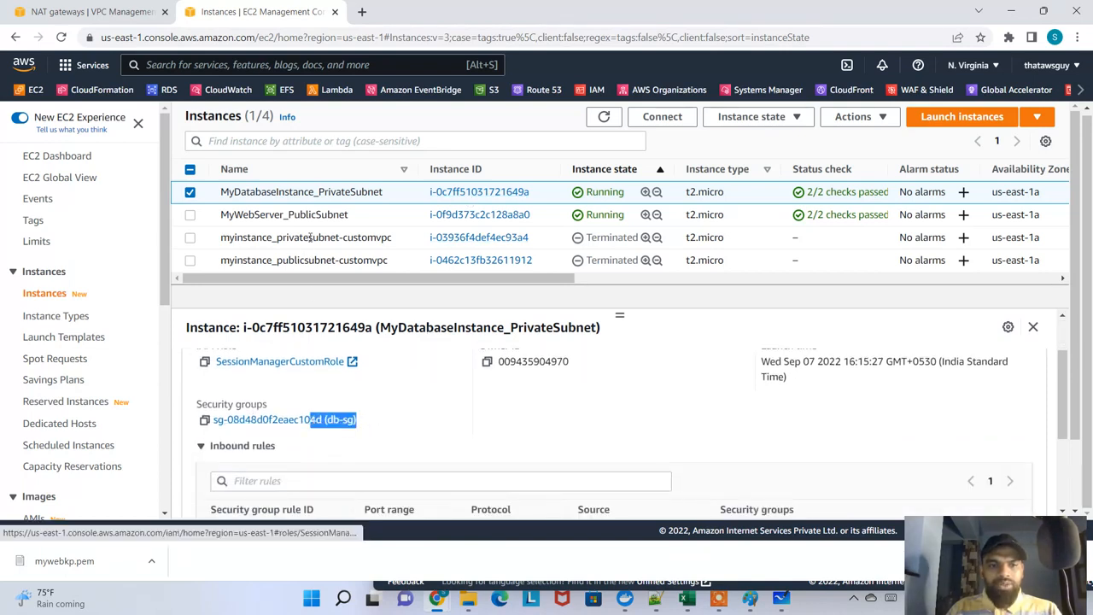
{"action": "left_click", "coordinate": [305, 214]}
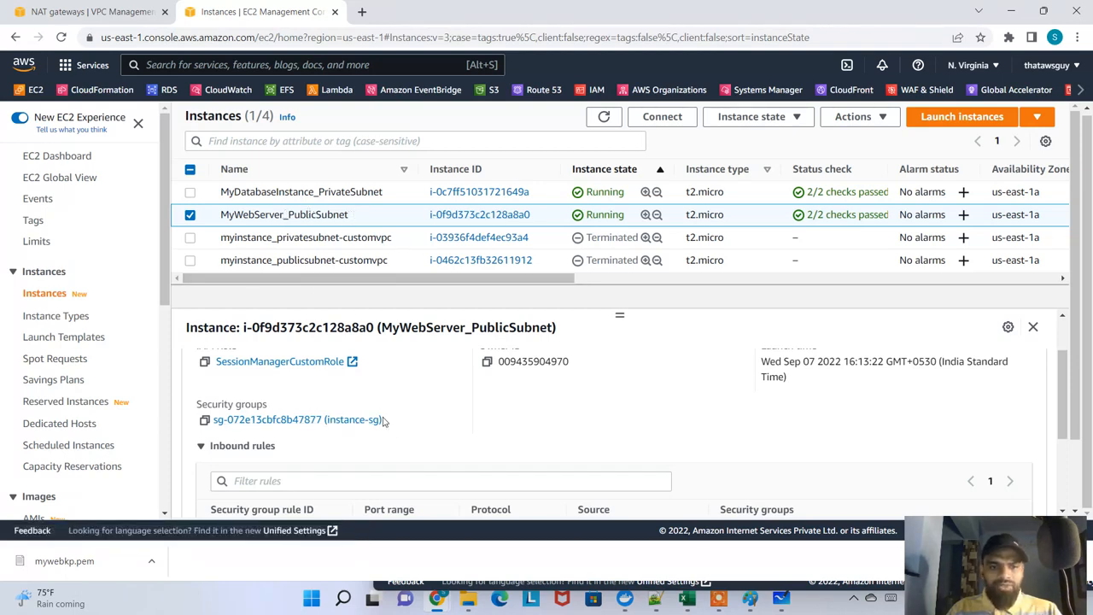
{"action": "left_click_drag", "start_coordinate": [382, 419], "coordinate": [271, 419]}
{"action": "left_click_drag", "start_coordinate": [259, 214], "coordinate": [352, 193]}
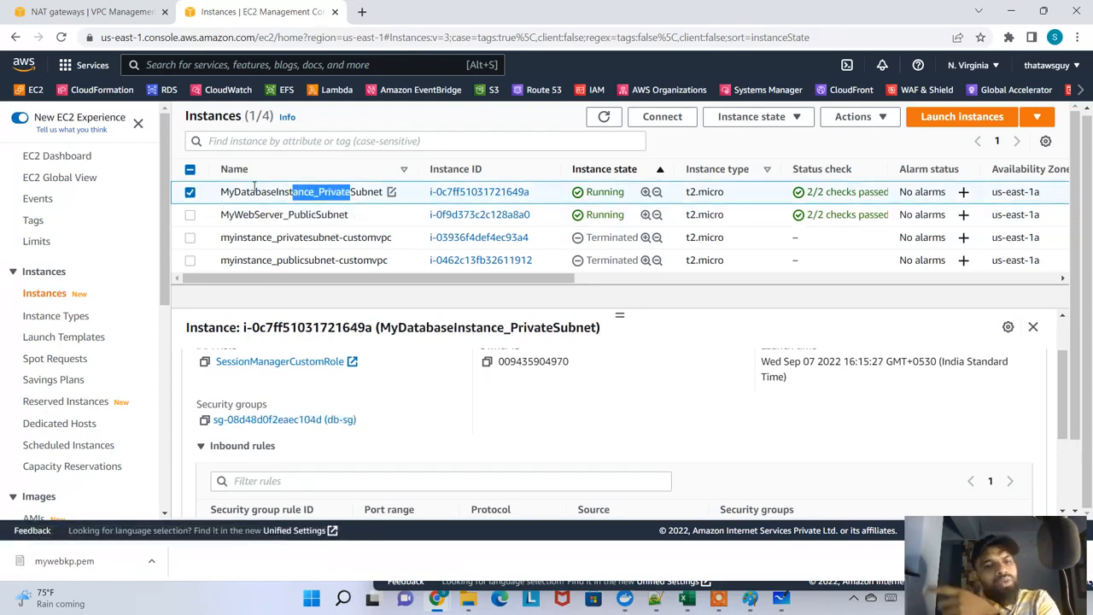
{"action": "left_click", "coordinate": [387, 422]}
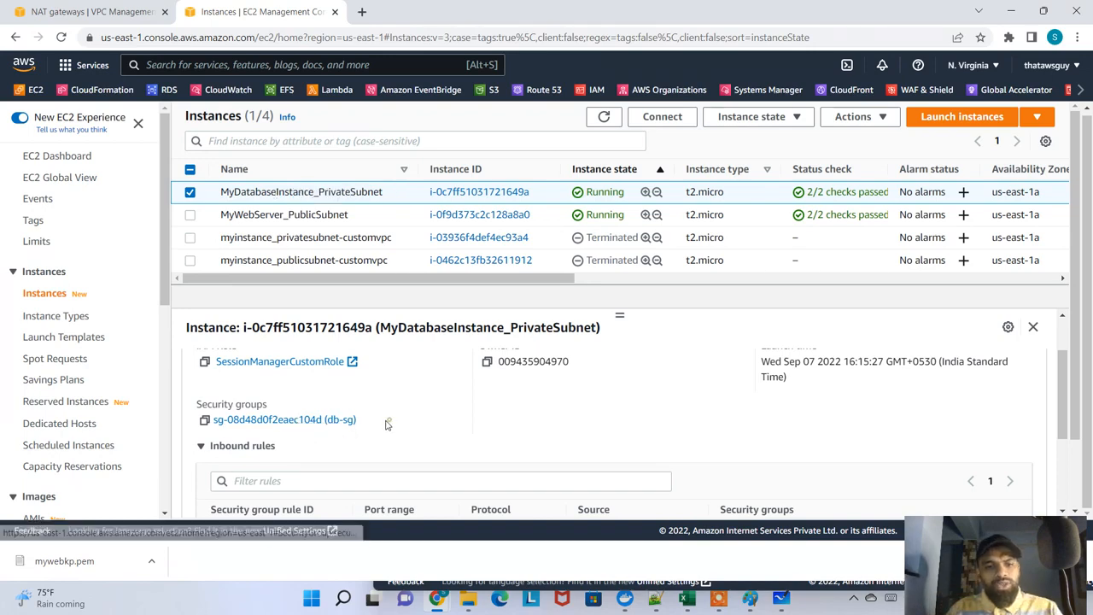
Add an All ICMP - IPv4 inbound rule with source 0.0.0.0/0 to the db-sg security group and save the rules
{"action": "left_click", "coordinate": [321, 423]}
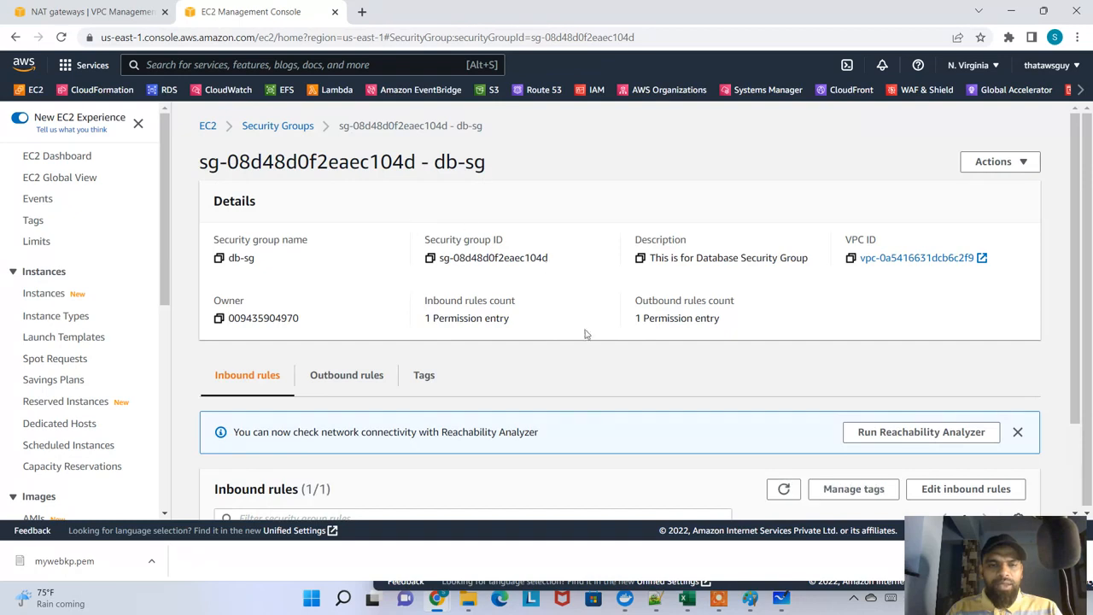
{"action": "scroll", "coordinate": [410, 401], "scroll_direction": "down", "scroll_amount": 2}
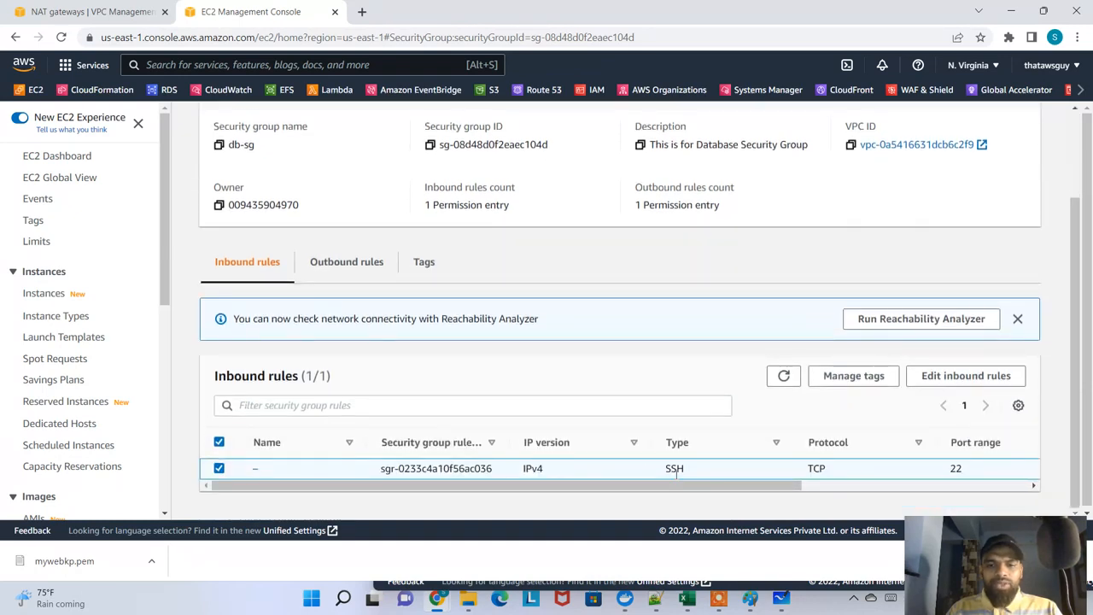
{"action": "left_click_drag", "start_coordinate": [717, 487], "coordinate": [688, 504]}
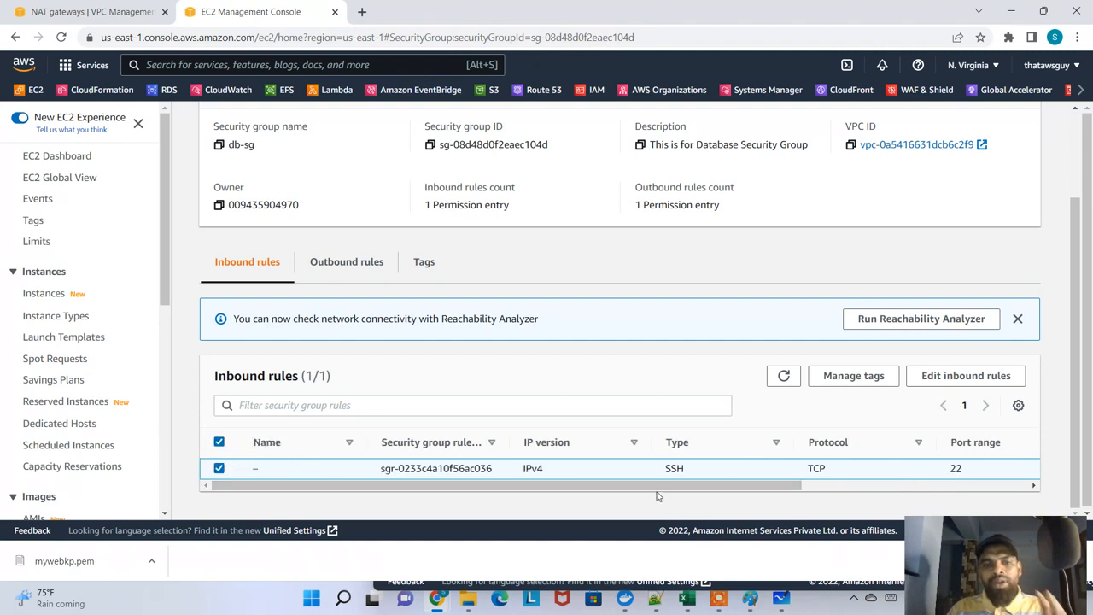
{"action": "left_click", "coordinate": [939, 377]}
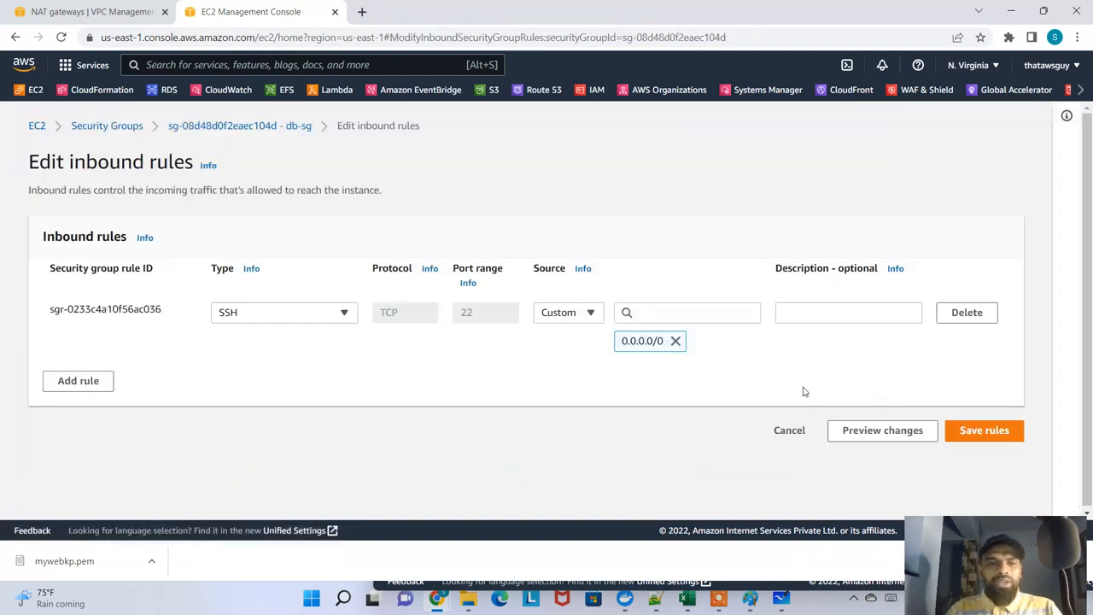
{"action": "left_click", "coordinate": [77, 380]}
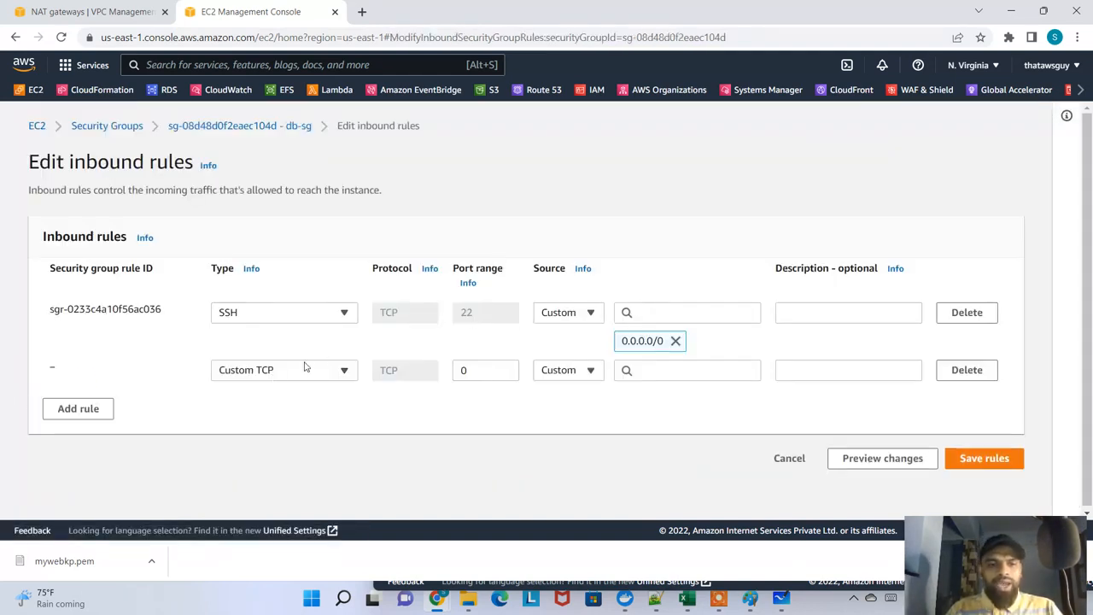
{"action": "left_click", "coordinate": [306, 369]}
{"action": "type", "text": "icmp"}
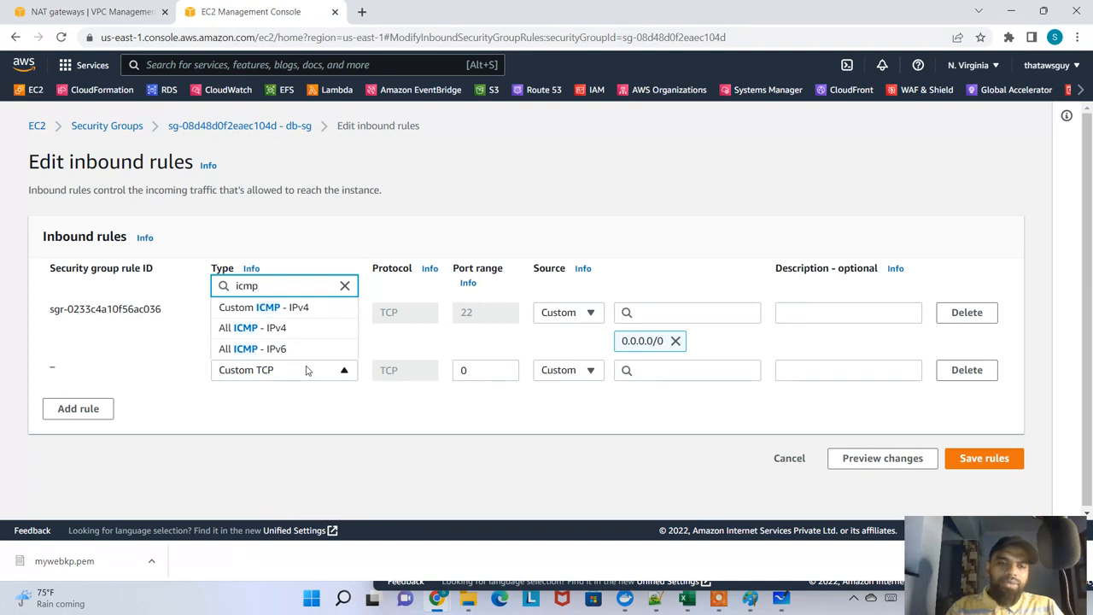
{"action": "left_click", "coordinate": [306, 330]}
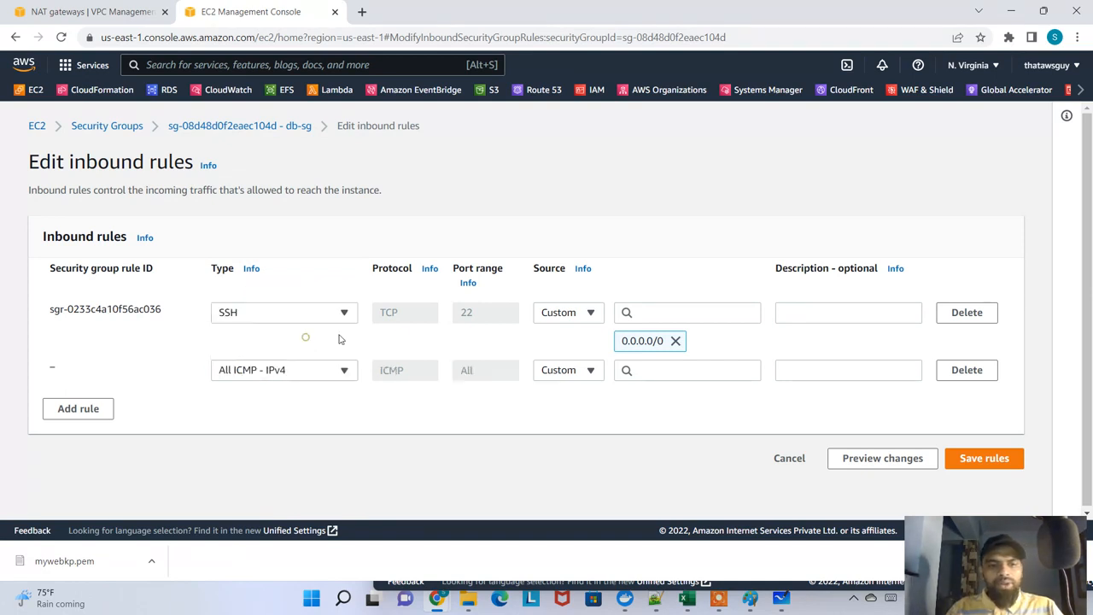
{"action": "left_click", "coordinate": [591, 370]}
{"action": "left_click", "coordinate": [580, 290]}
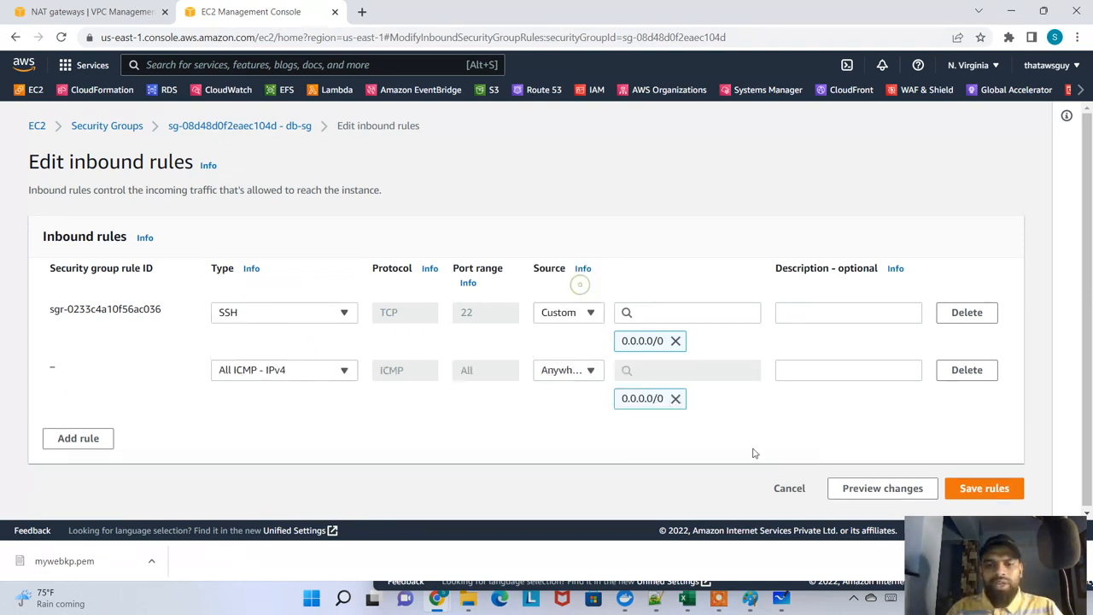
{"action": "left_click", "coordinate": [973, 485]}
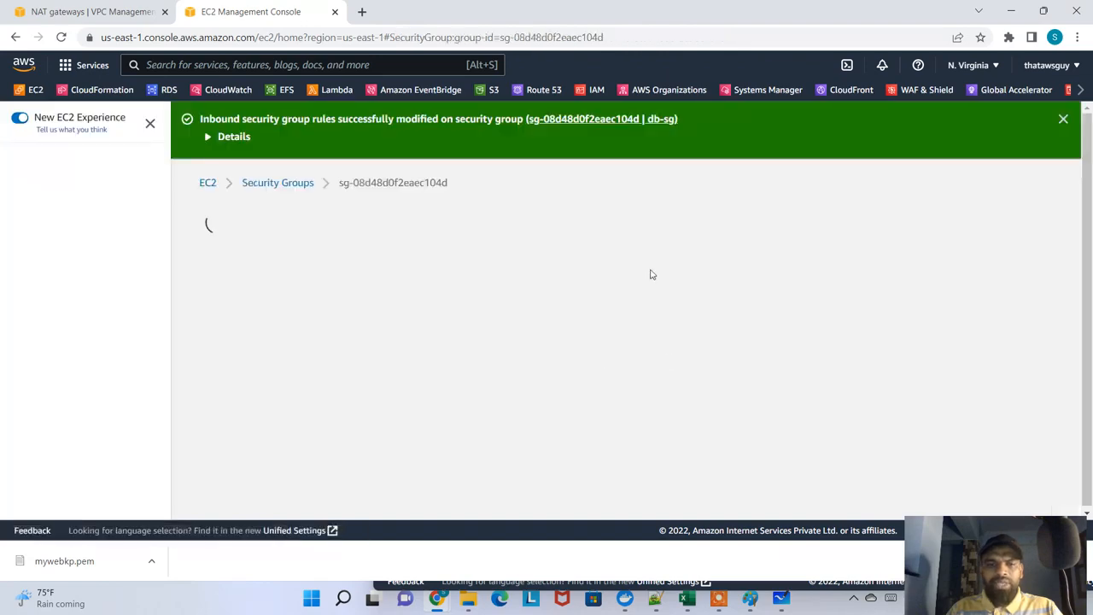
Review db-sg's inbound rules and the running ping in the MyWebServer_PublicSubnet terminal window
{"action": "scroll", "coordinate": [717, 440], "scroll_direction": "down", "scroll_amount": 3}
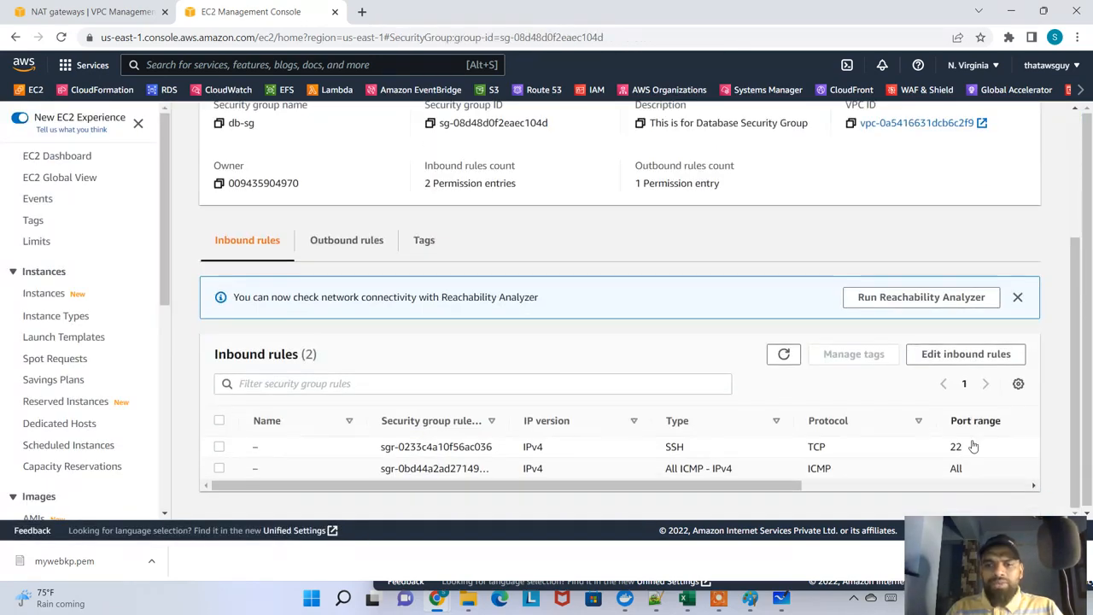
{"action": "left_click", "coordinate": [781, 598]}
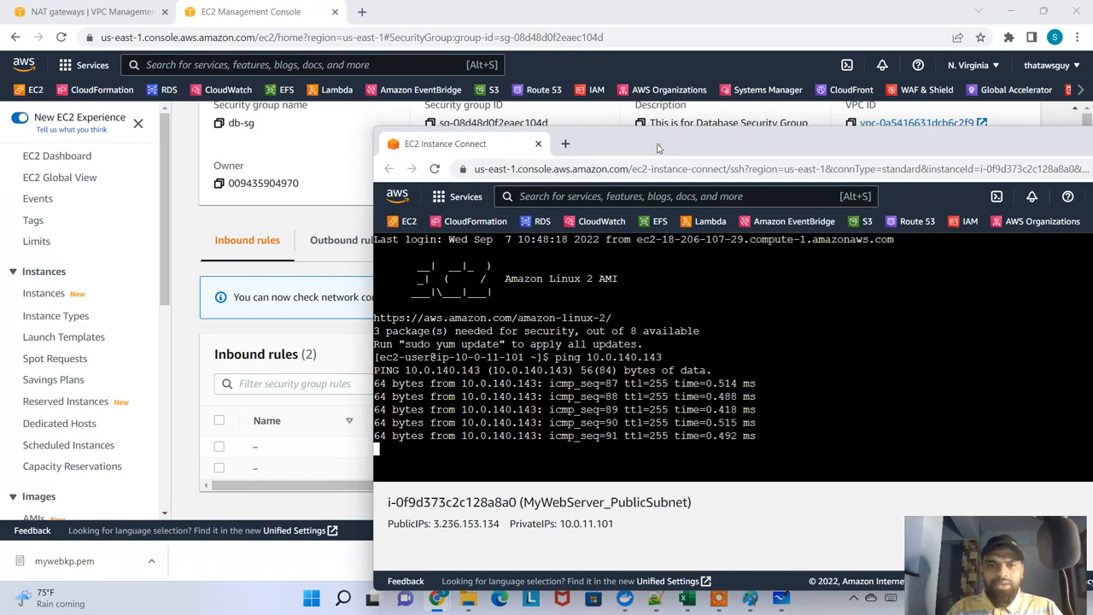
{"action": "left_click_drag", "start_coordinate": [658, 148], "coordinate": [616, 99]}
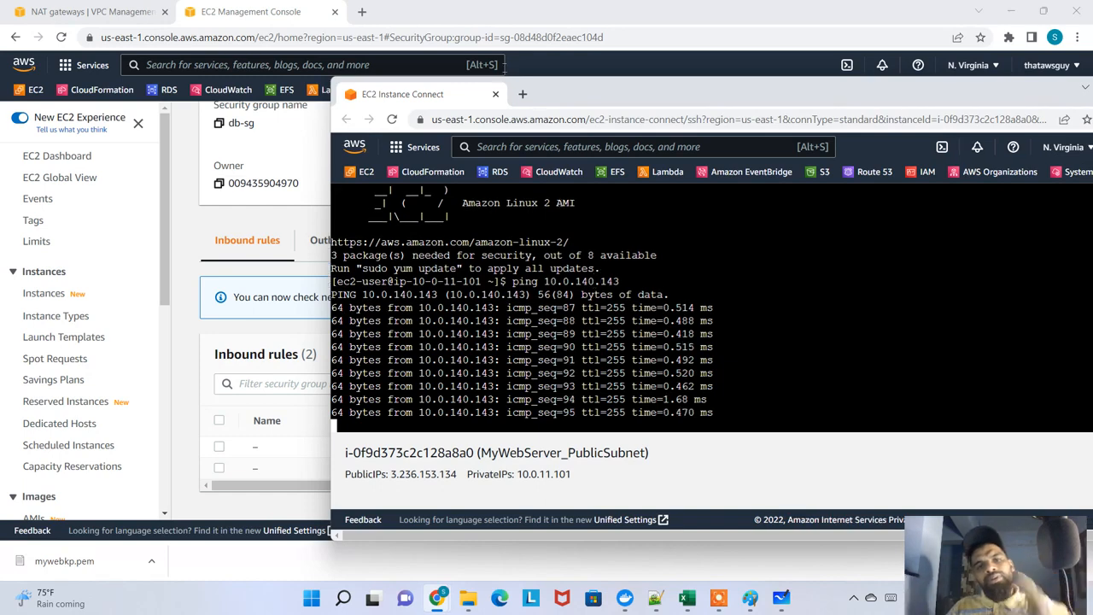
Look up "icmp protocol" on Google in a separate page, close it, and stop the running ping
{"action": "left_click", "coordinate": [523, 94]}
{"action": "type", "text": "icmp"}
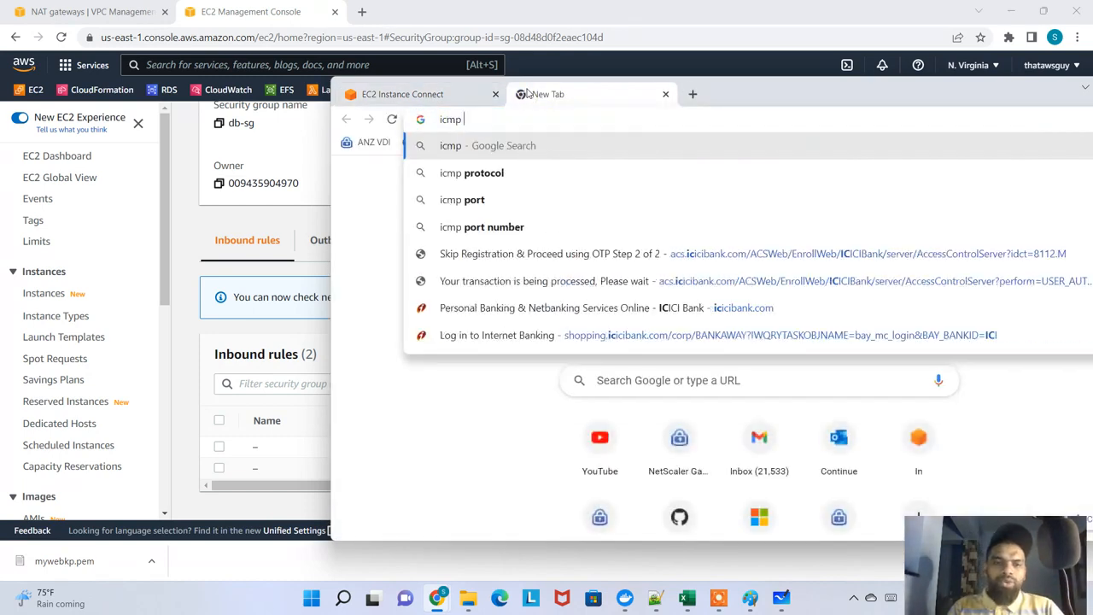
{"action": "left_click", "coordinate": [476, 180]}
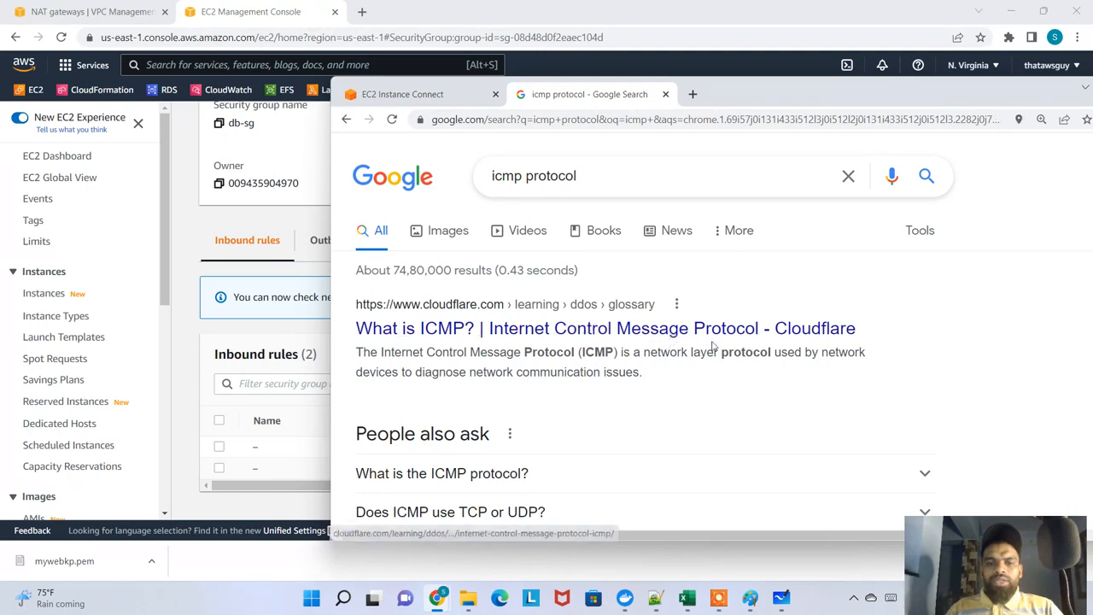
{"action": "scroll", "coordinate": [717, 350], "scroll_direction": "down", "scroll_amount": 5}
{"action": "scroll", "coordinate": [688, 176], "scroll_direction": "up", "scroll_amount": 3}
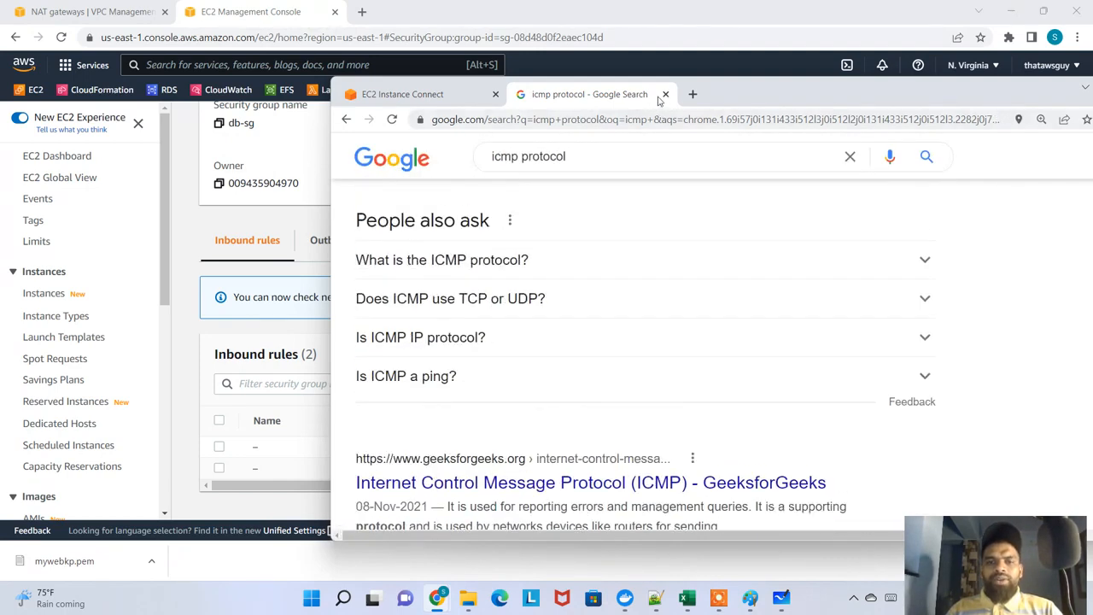
{"action": "left_click", "coordinate": [665, 94]}
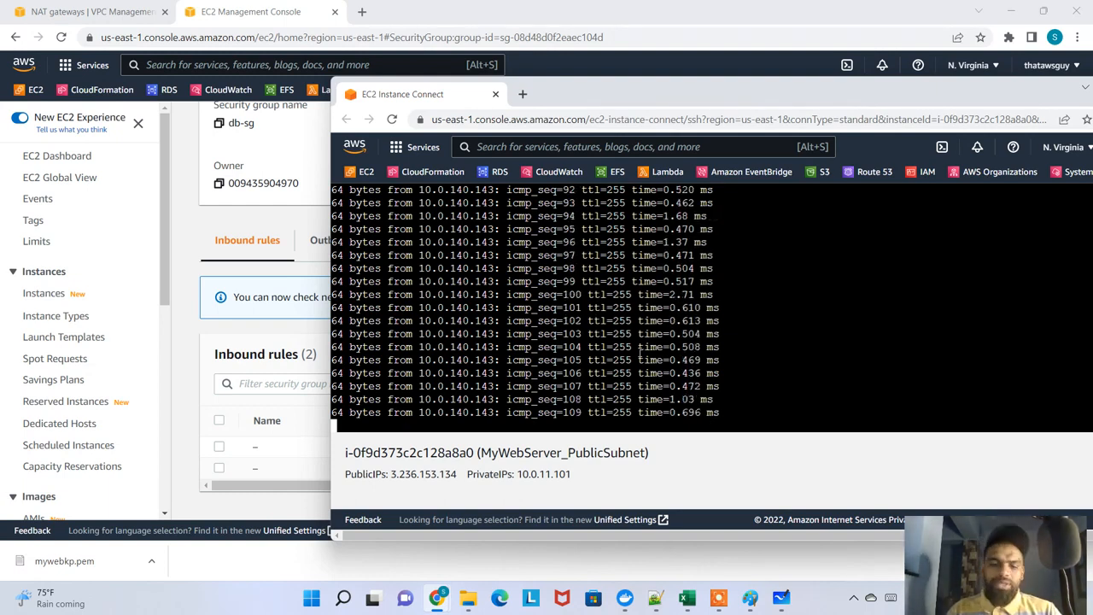
{"action": "key", "text": "ctrl+c"}
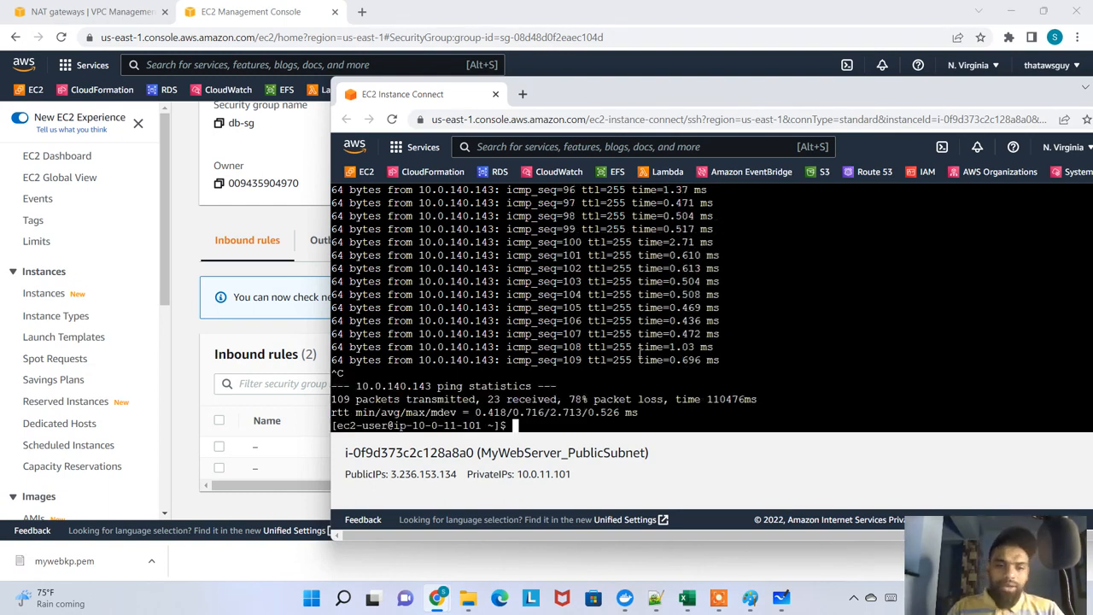
Return from the db-sg rules to the instances list and bring the MyWebServer_PublicSubnet terminal back in front
{"action": "left_click", "coordinate": [171, 303]}
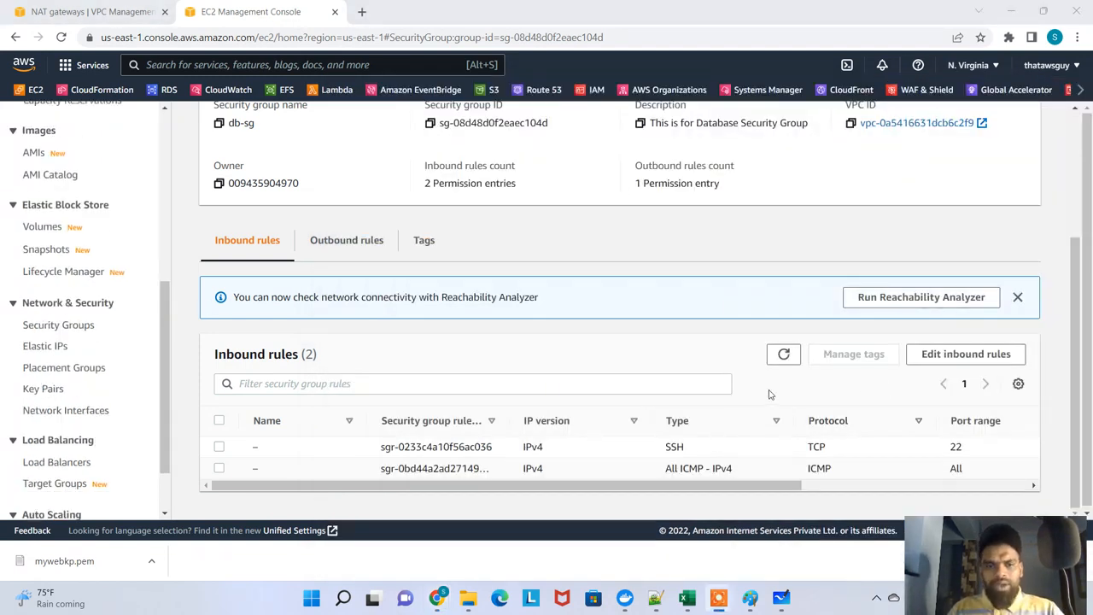
{"action": "left_click_drag", "start_coordinate": [685, 487], "coordinate": [489, 474]}
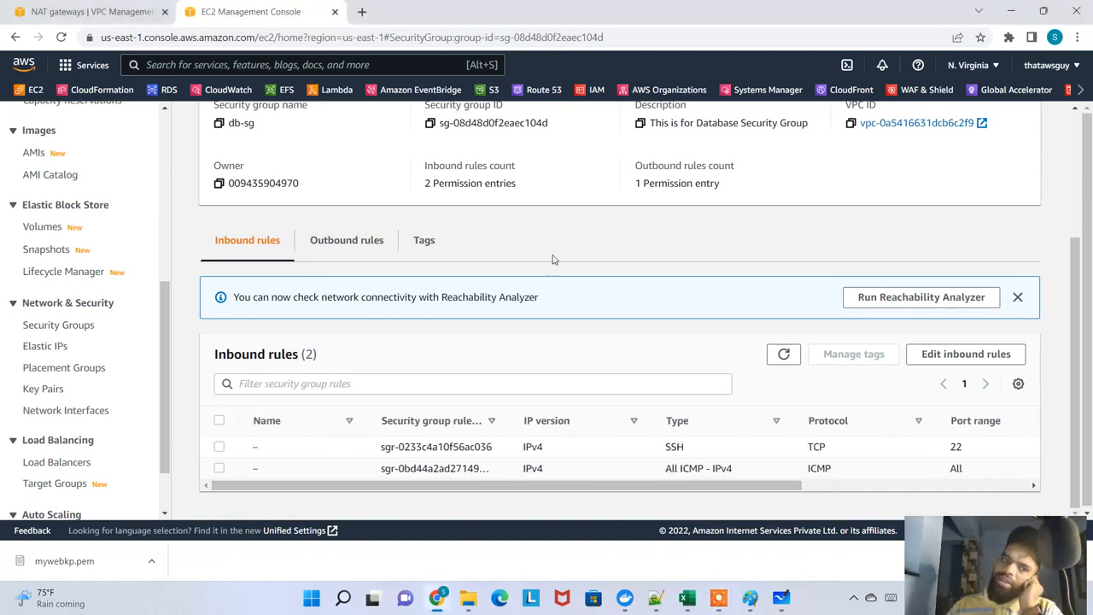
{"action": "scroll", "coordinate": [555, 265], "scroll_direction": "up", "scroll_amount": 3}
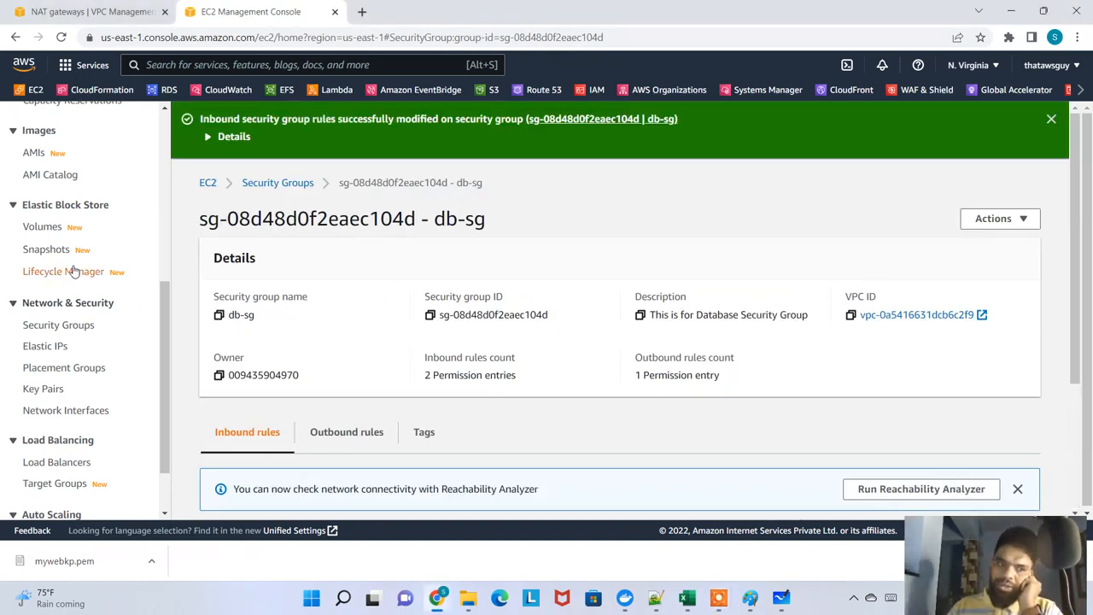
{"action": "scroll", "coordinate": [81, 265], "scroll_direction": "up", "scroll_amount": 5}
{"action": "left_click", "coordinate": [52, 293]}
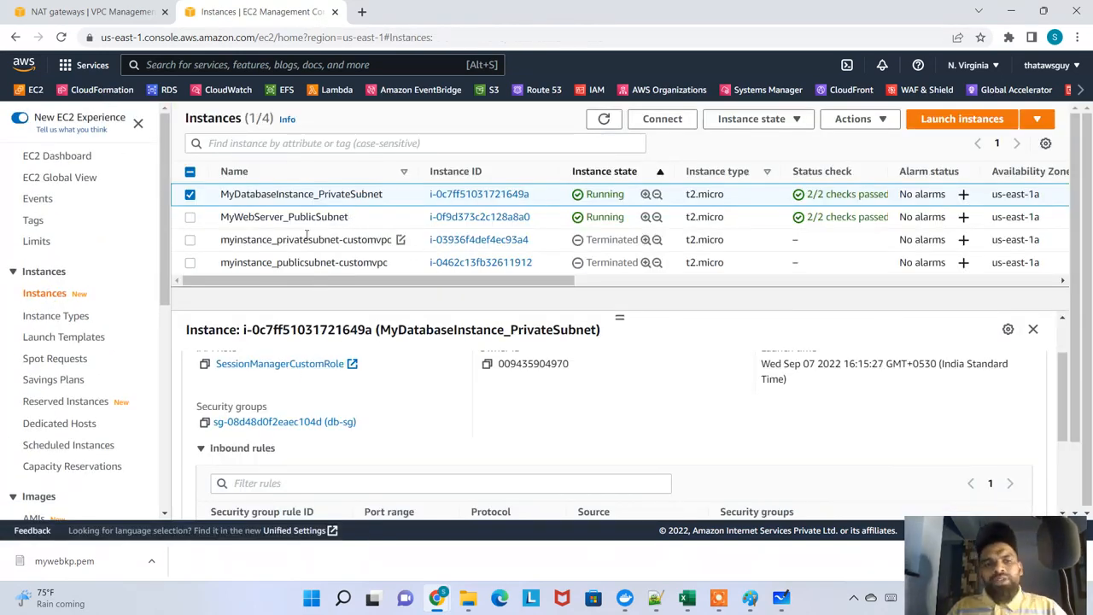
{"action": "left_click_drag", "start_coordinate": [250, 219], "coordinate": [376, 237]}
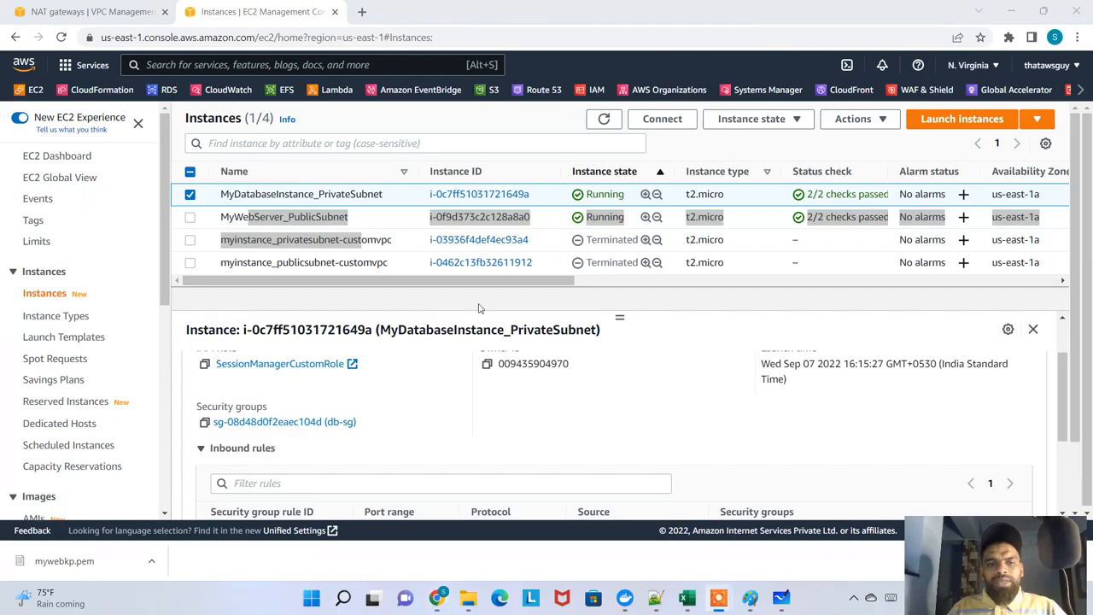
{"action": "key", "text": "alt+Tab"}
{"action": "key", "text": "alt+Tab"}
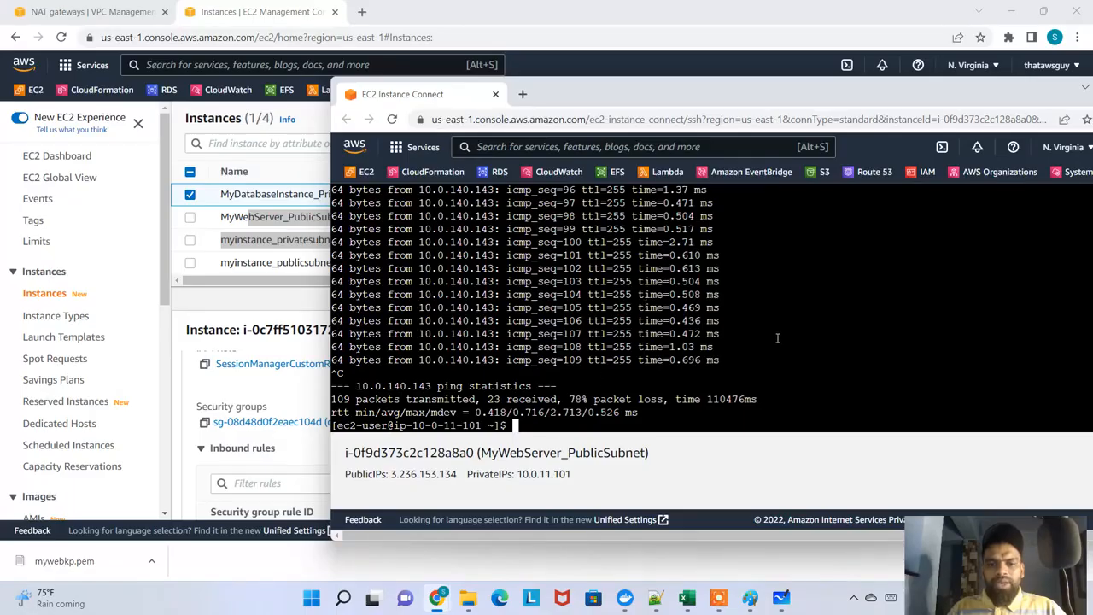
Compare the key pair names in the instance details of MyWebServer_PublicSubnet and MyDatabaseInstance_PrivateSubnet
{"action": "left_click", "coordinate": [235, 194]}
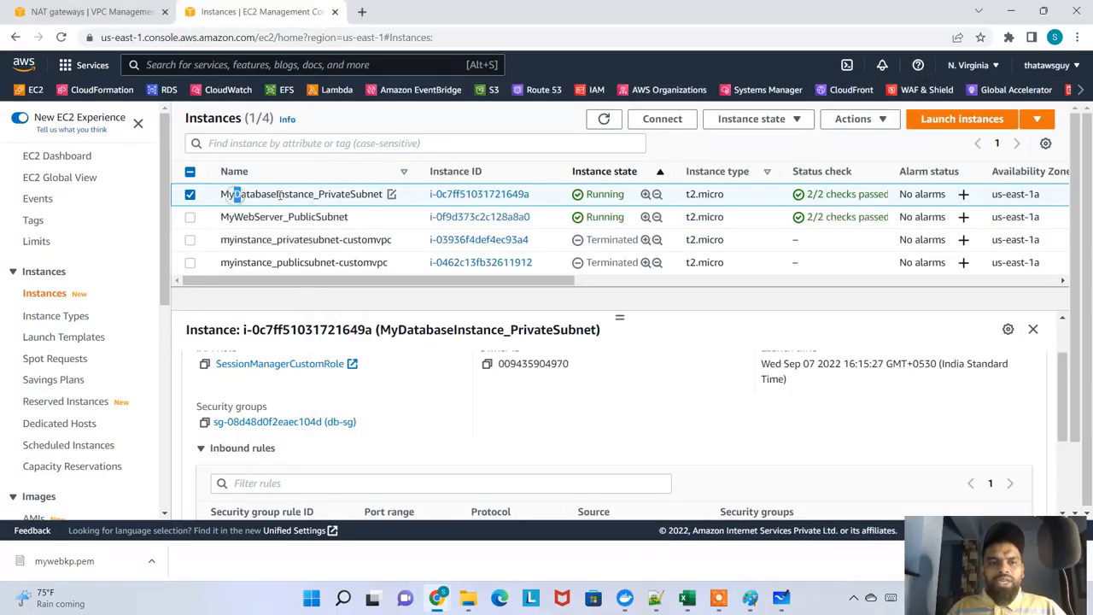
{"action": "left_click_drag", "start_coordinate": [293, 194], "coordinate": [341, 195]}
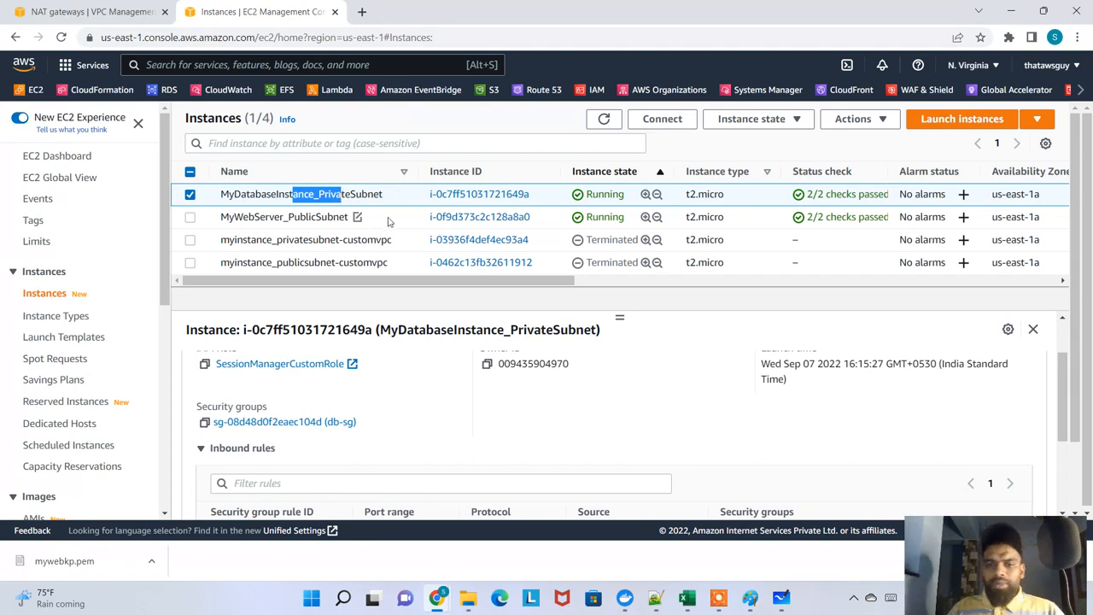
{"action": "left_click", "coordinate": [189, 195]}
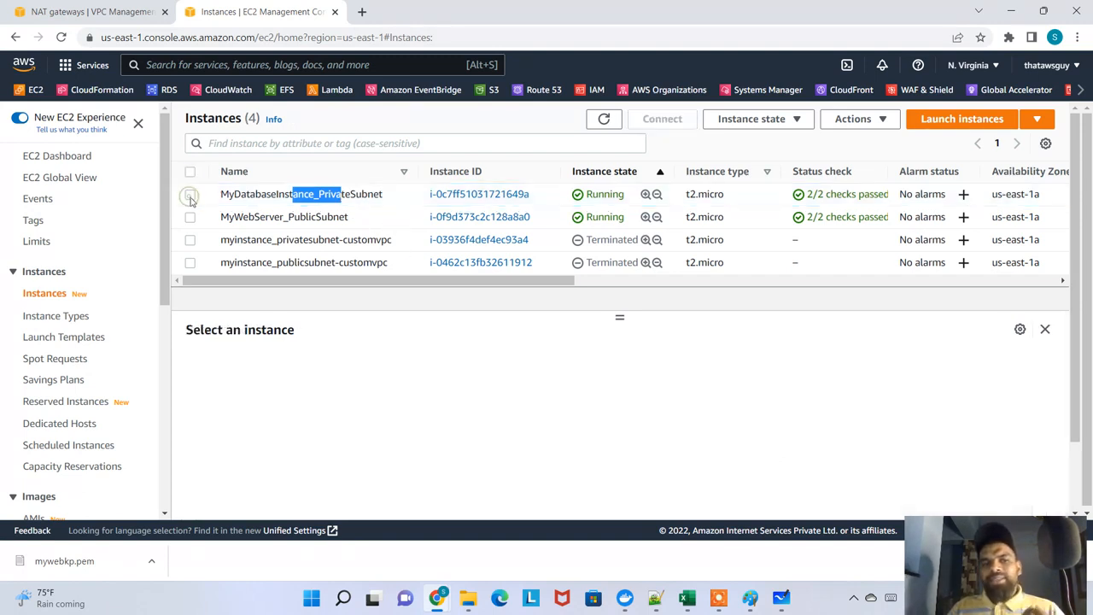
{"action": "left_click", "coordinate": [256, 216]}
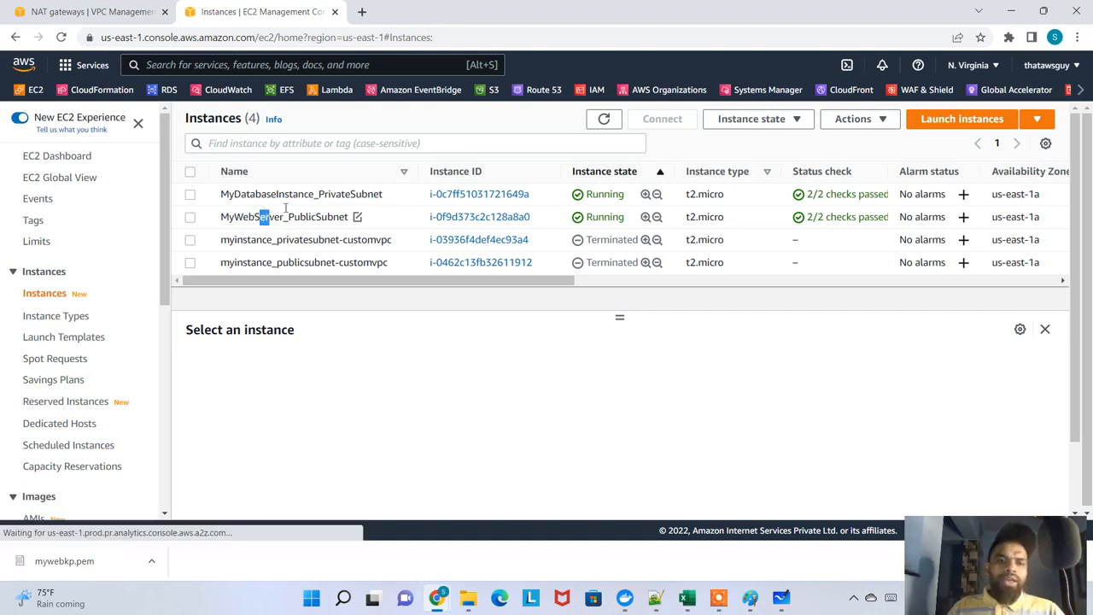
{"action": "left_click_drag", "start_coordinate": [279, 194], "coordinate": [322, 217]}
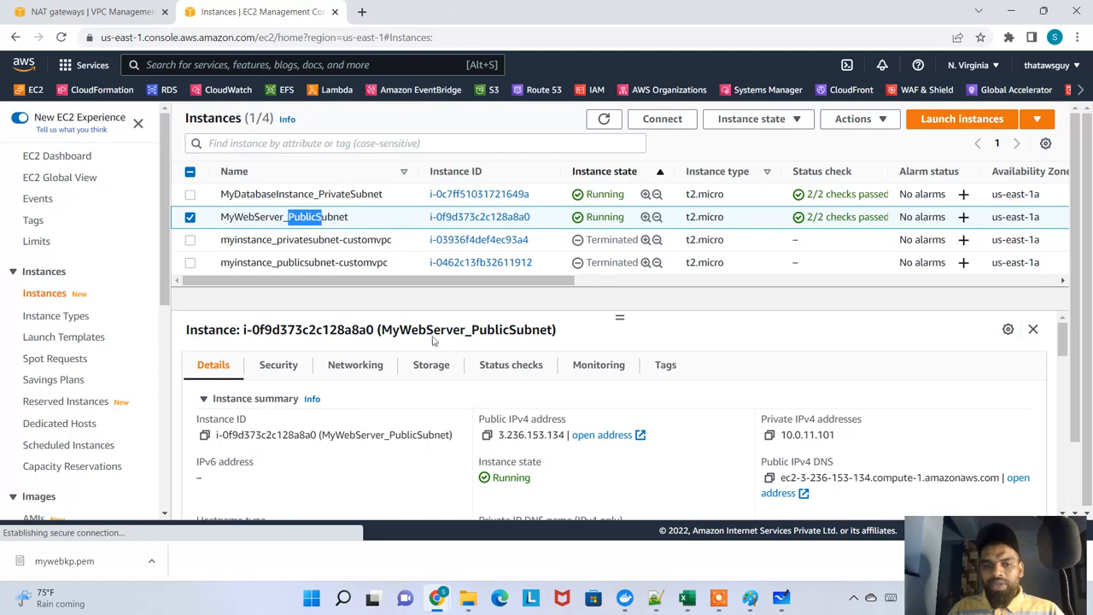
{"action": "scroll", "coordinate": [464, 410], "scroll_direction": "down", "scroll_amount": 5}
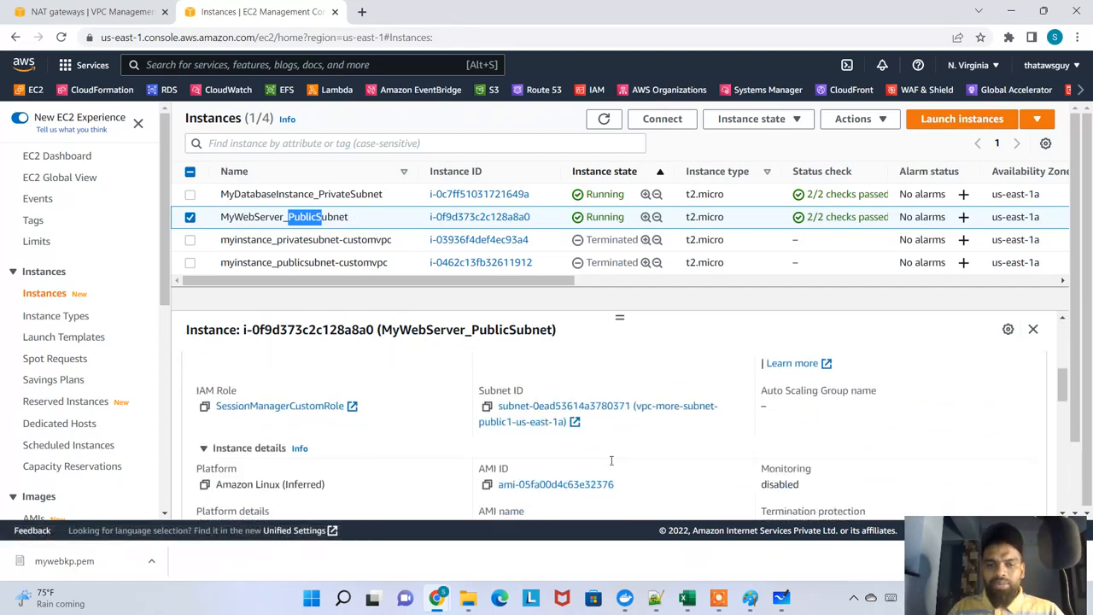
{"action": "scroll", "coordinate": [612, 460], "scroll_direction": "down", "scroll_amount": 3}
{"action": "scroll", "coordinate": [675, 457], "scroll_direction": "up", "scroll_amount": 3}
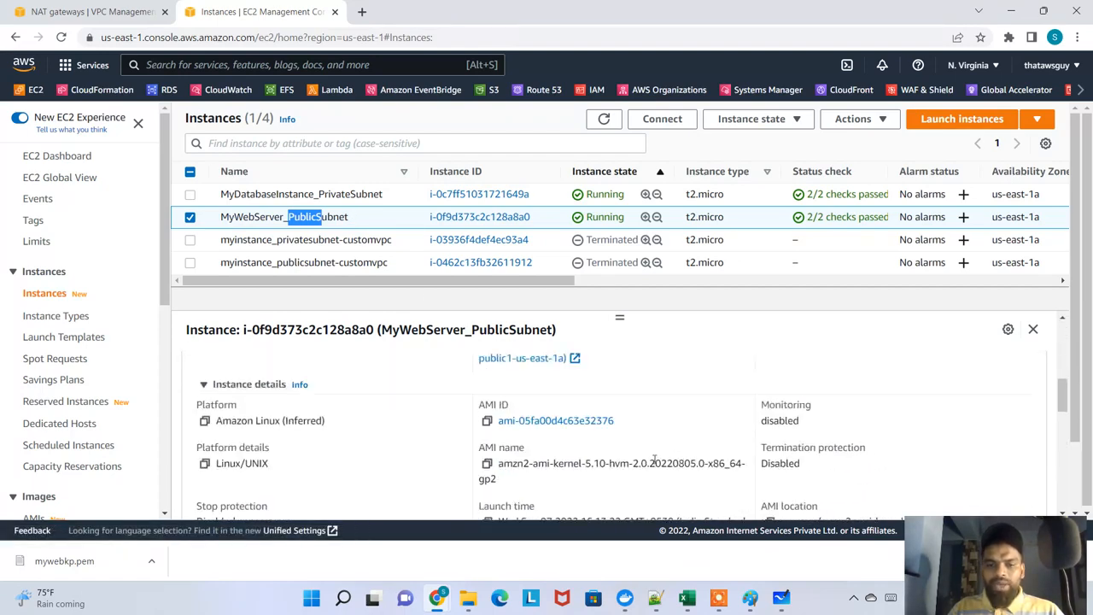
{"action": "scroll", "coordinate": [614, 461], "scroll_direction": "down", "scroll_amount": 3}
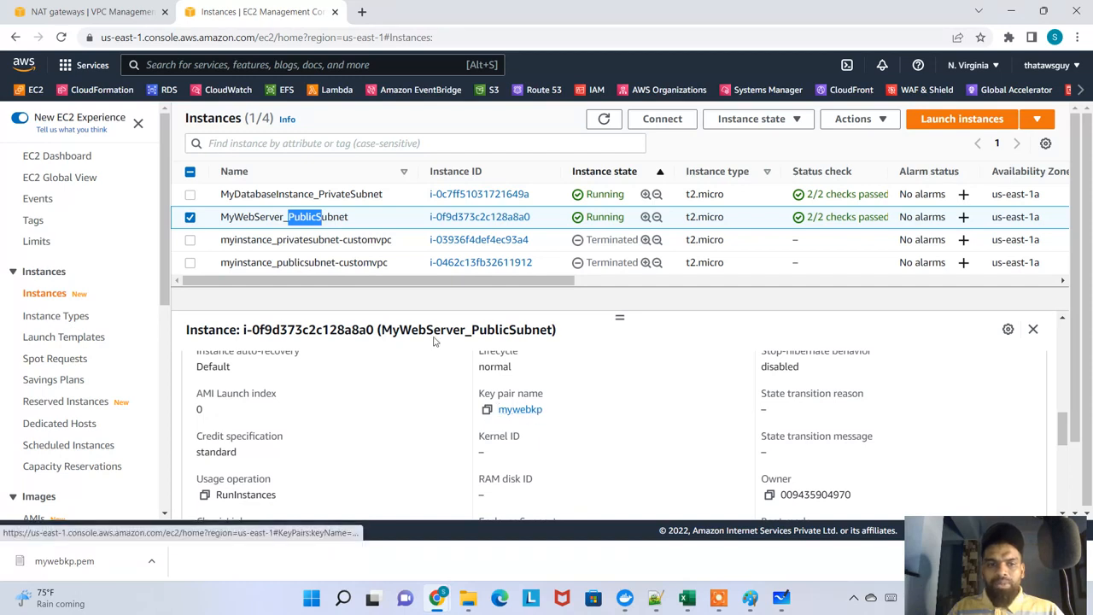
{"action": "left_click", "coordinate": [268, 194]}
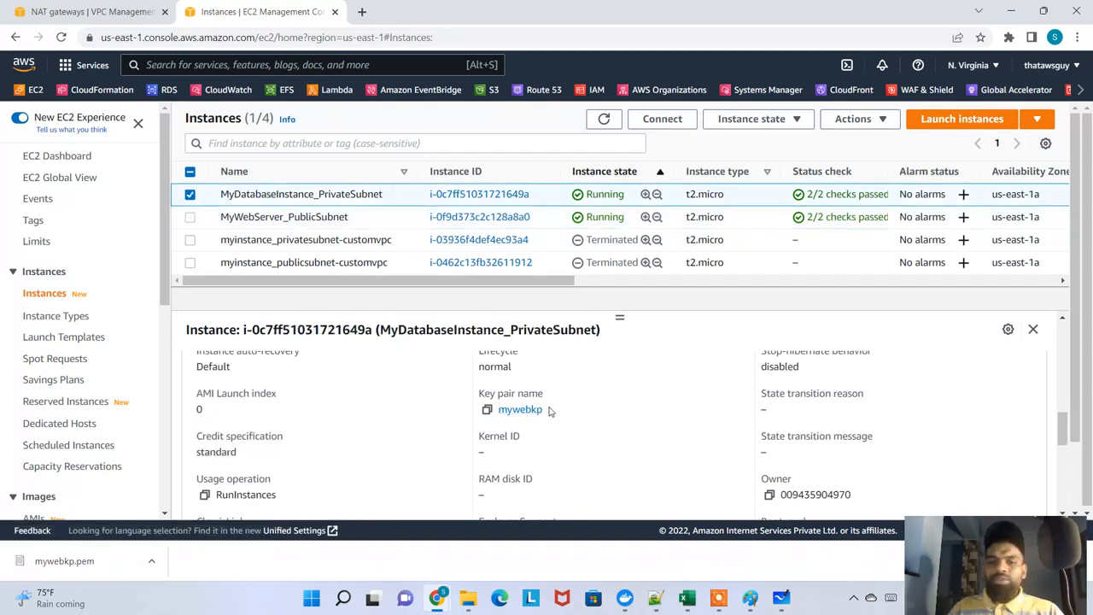
Open the mywebkp PEM file from the Downloads folder in Notepad and fit the whole private key in view
{"action": "mouse_move", "coordinate": [468, 596]}
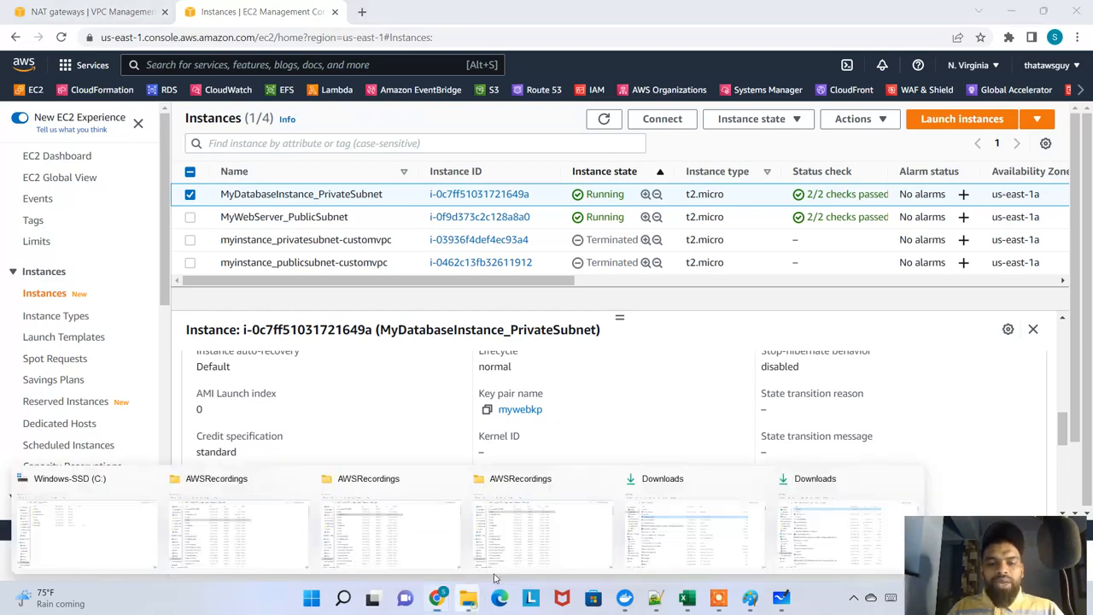
{"action": "left_click", "coordinate": [783, 516]}
{"action": "left_click", "coordinate": [178, 124]}
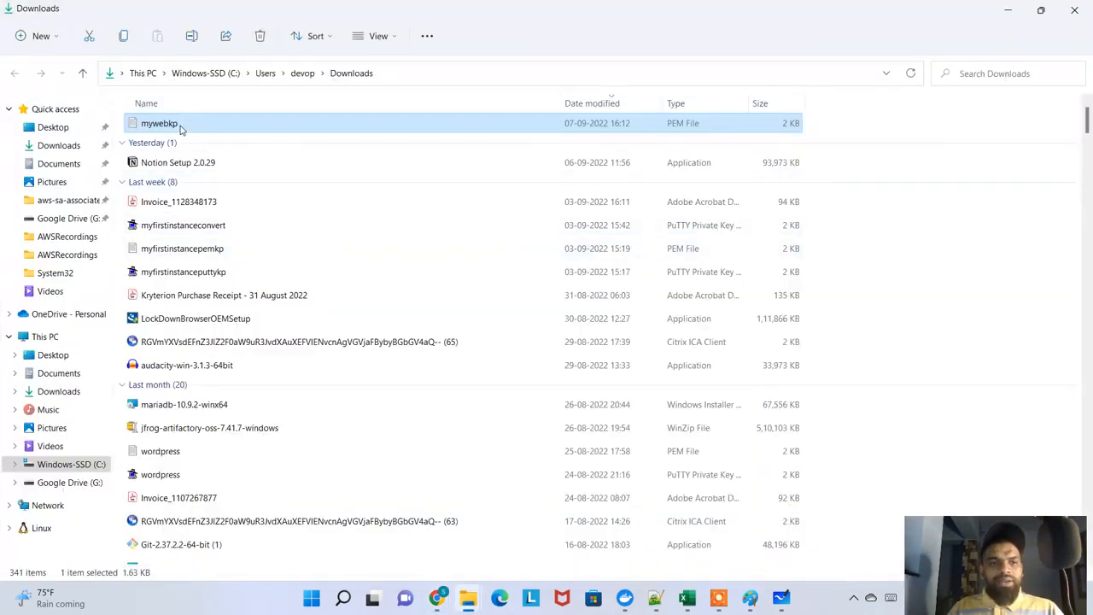
{"action": "double_click", "coordinate": [180, 125]}
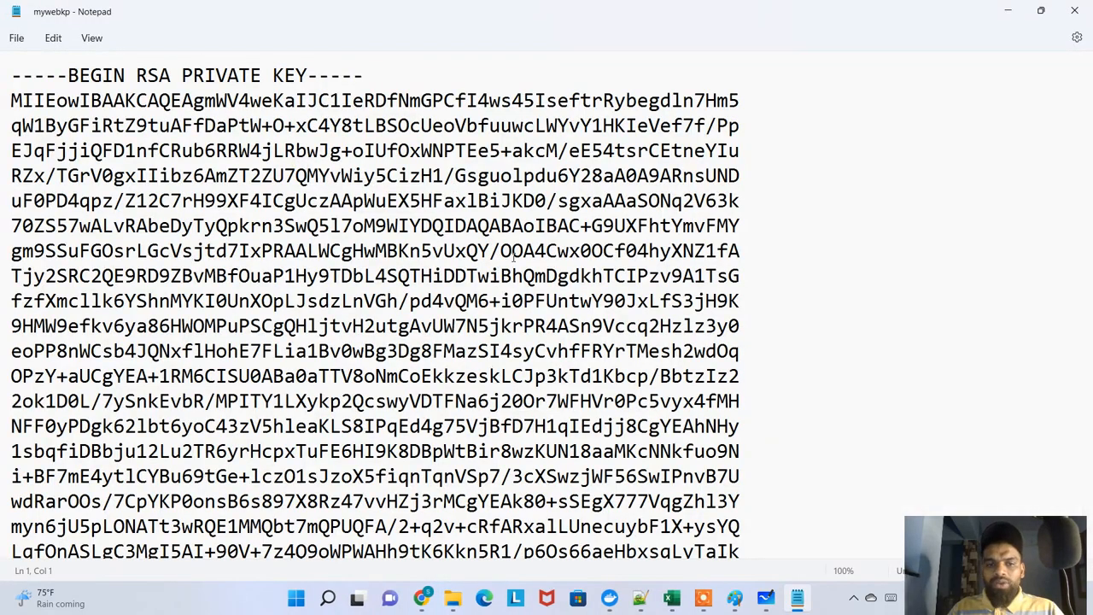
{"action": "scroll", "coordinate": [505, 272], "scroll_direction": "down", "scroll_amount": 2}
{"action": "scroll", "coordinate": [506, 272], "scroll_direction": "down", "scroll_amount": 1}
{"action": "scroll", "coordinate": [505, 270], "scroll_direction": "down", "scroll_amount": 2}
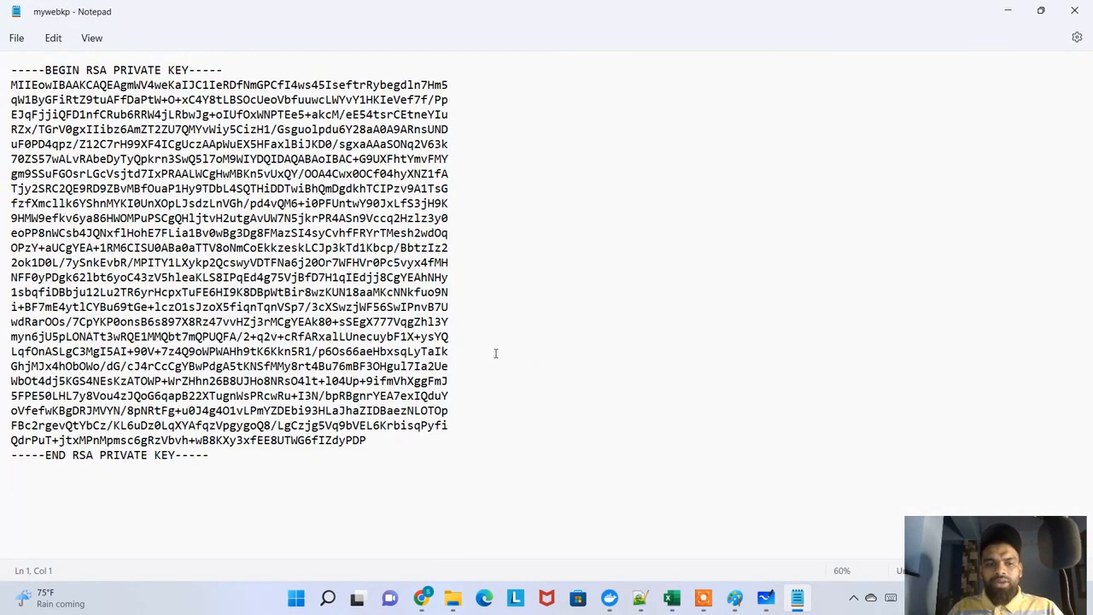
{"action": "left_click", "coordinate": [546, 365]}
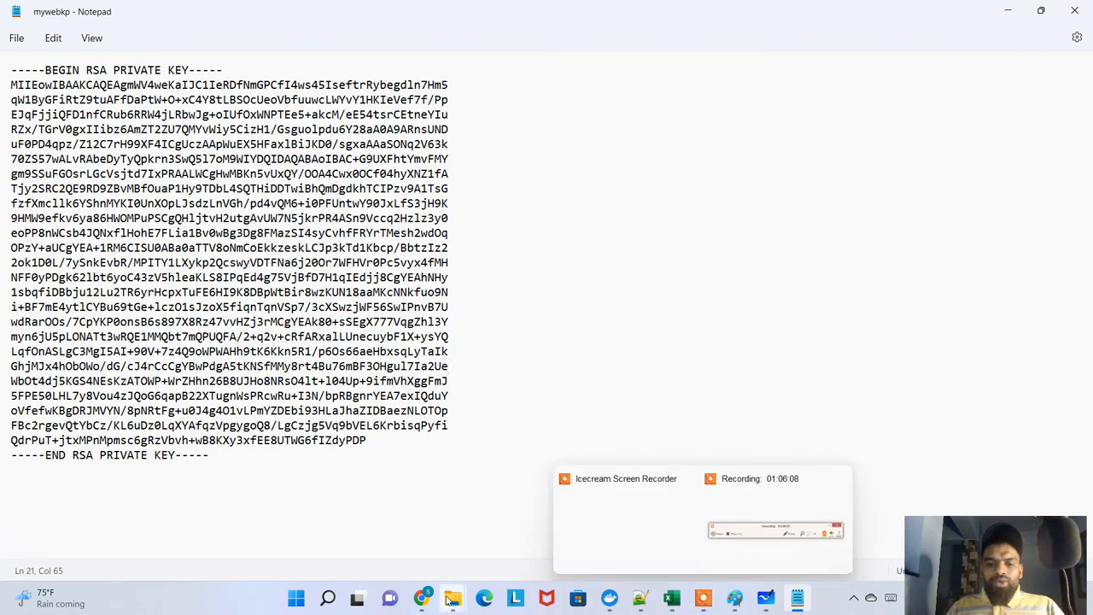
Switch to the MyWebServer_PublicSubnet terminal, maximize it, and run ls -l and pwd to check the current directory
{"action": "mouse_move", "coordinate": [421, 598]}
{"action": "left_click", "coordinate": [508, 549]}
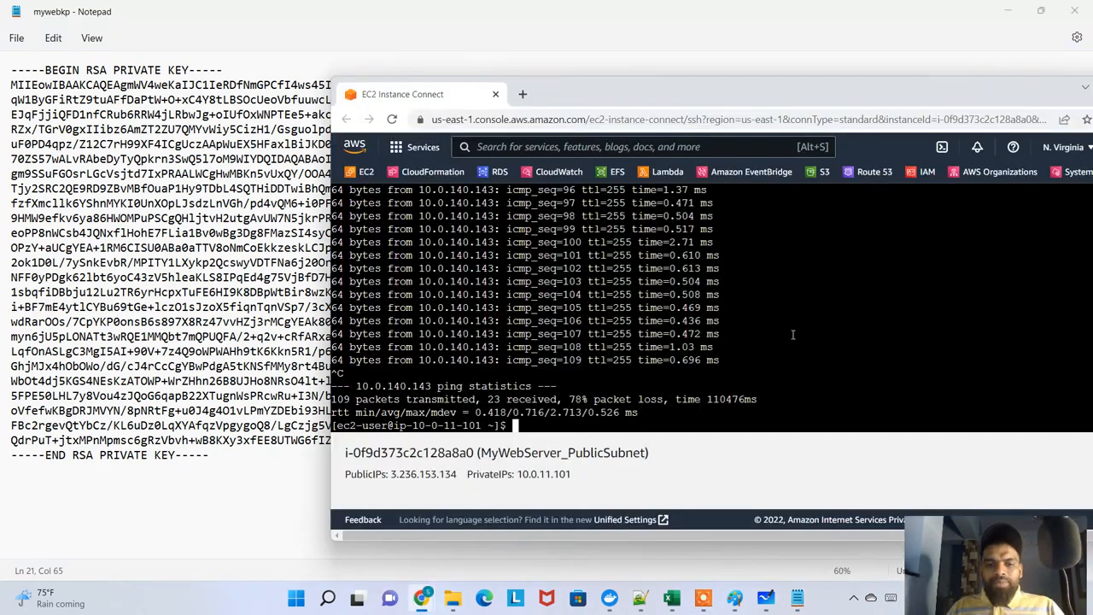
{"action": "double_click", "coordinate": [742, 96]}
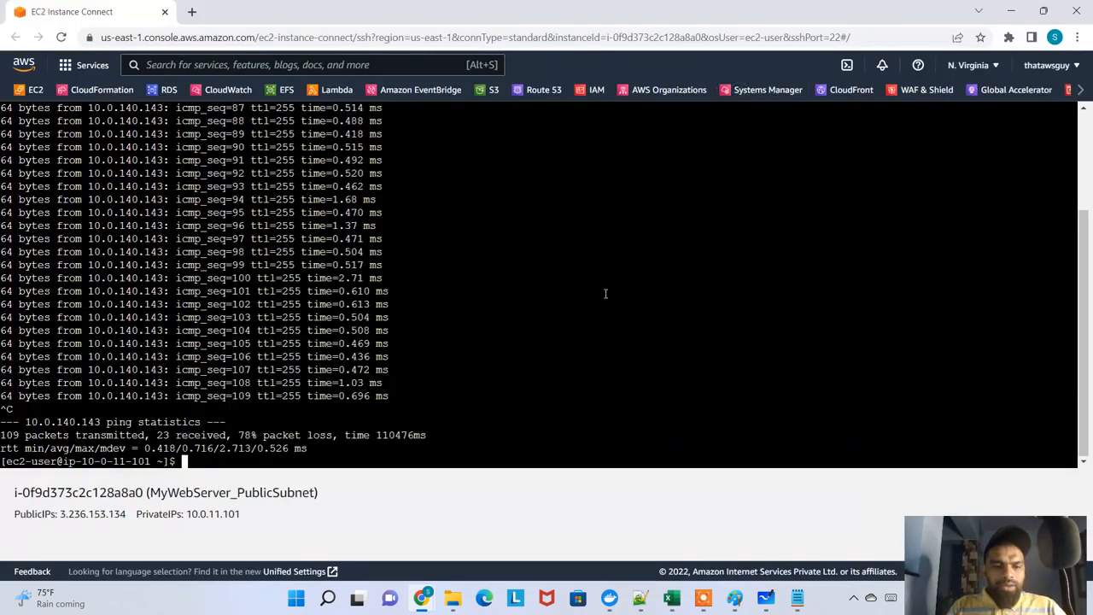
{"action": "type", "text": "ls -"}
{"action": "key", "text": "Return"}
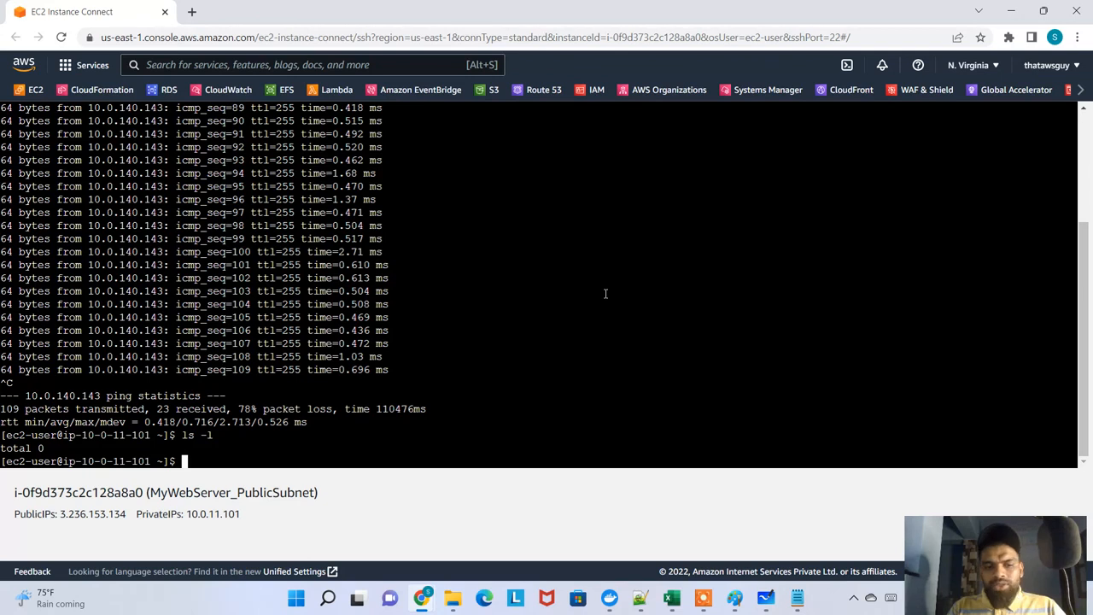
{"action": "type", "text": "pwd"}
{"action": "key", "text": "Return"}
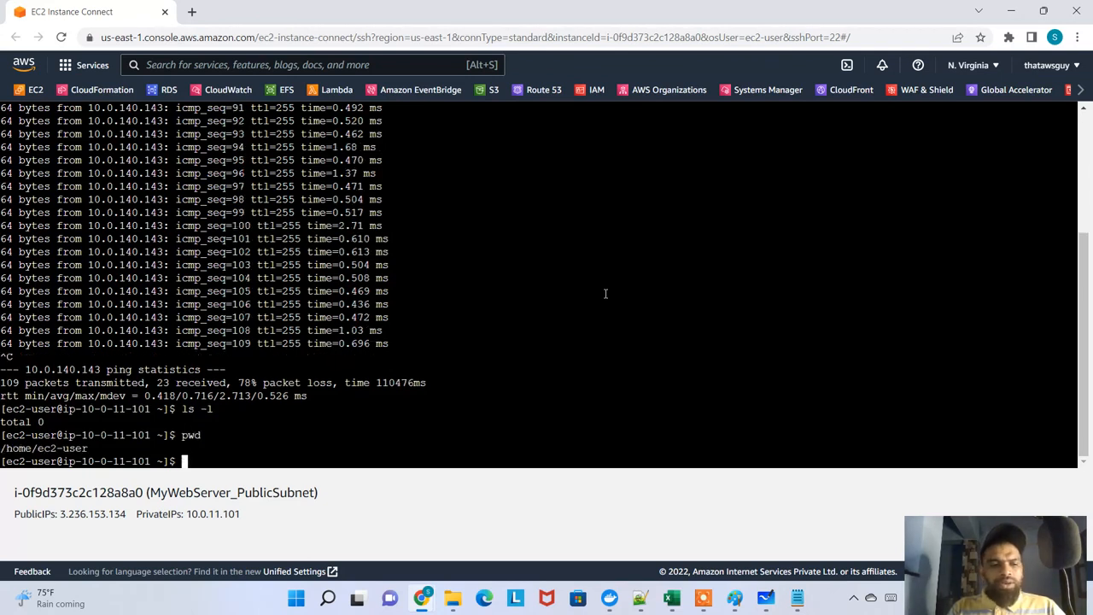
Create a directory named dbinstance in the home directory and list the directory contents
{"action": "type", "text": "mkdir"}
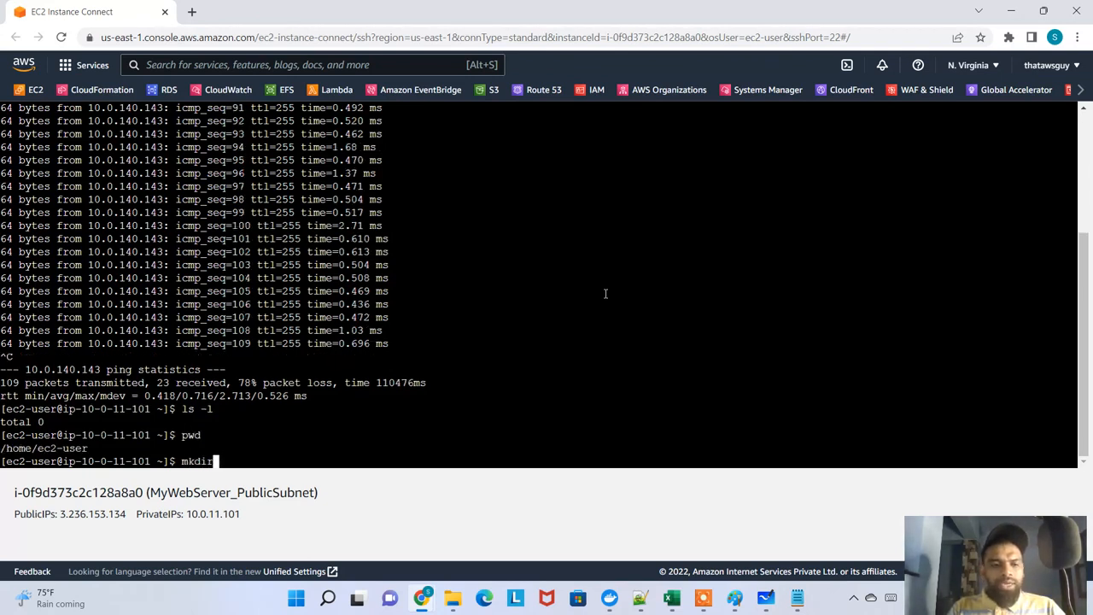
{"action": "type", "text": " dbinstance"}
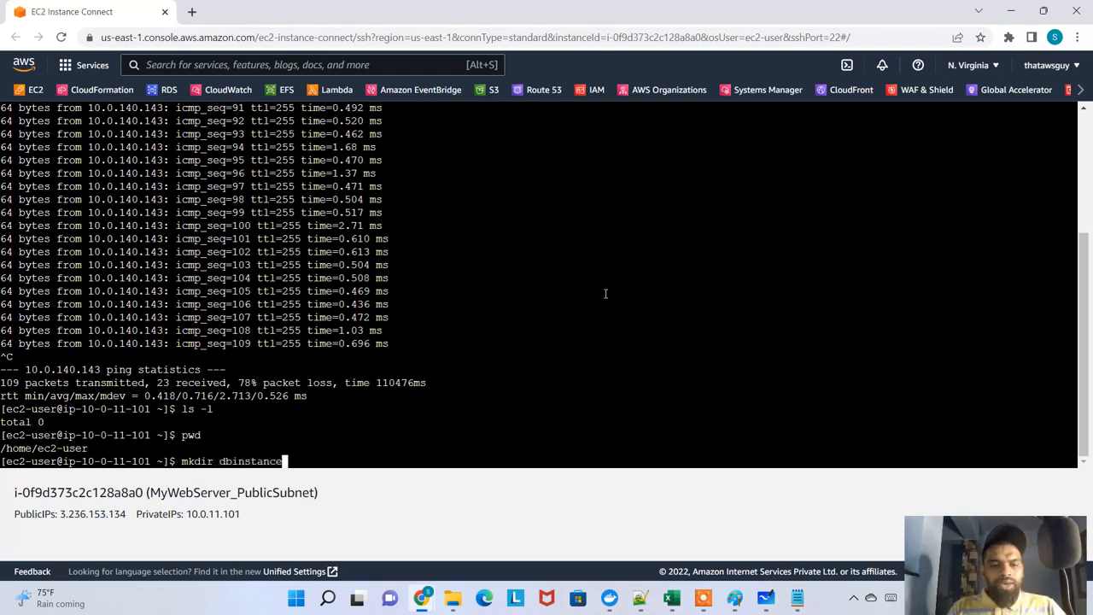
{"action": "key", "text": "Return"}
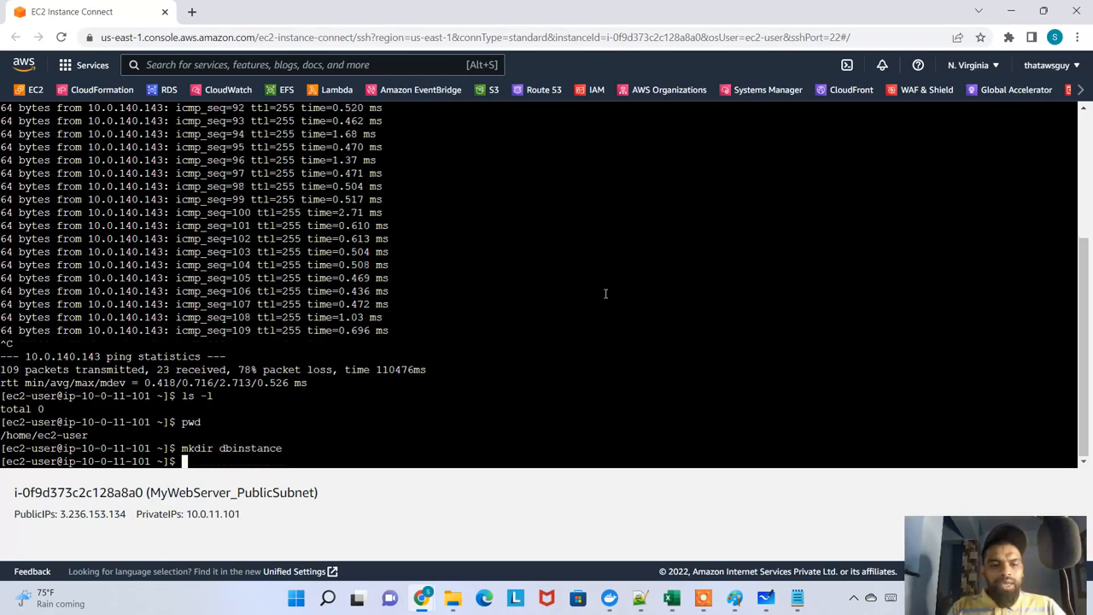
{"action": "type", "text": "ls"}
{"action": "key", "text": "Return"}
Change into the dbinstance directory and list its contents with ls -lrt
{"action": "type", "text": "cd dbin"}
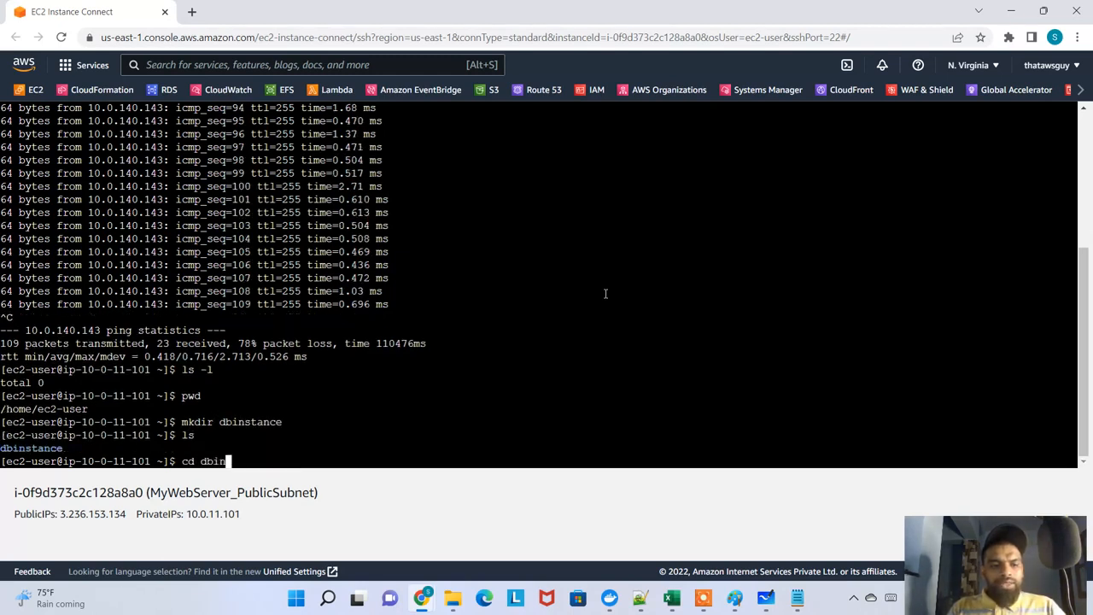
{"action": "key", "text": "Tab"}
{"action": "key", "text": "Return"}
{"action": "type", "text": "ls -lrt"}
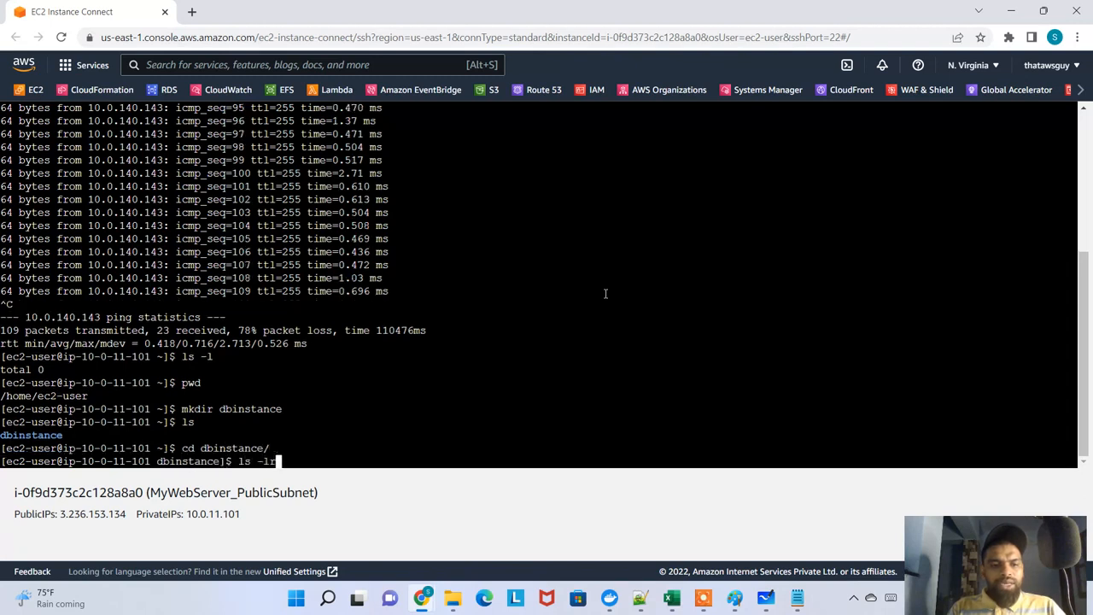
{"action": "key", "text": "Return"}
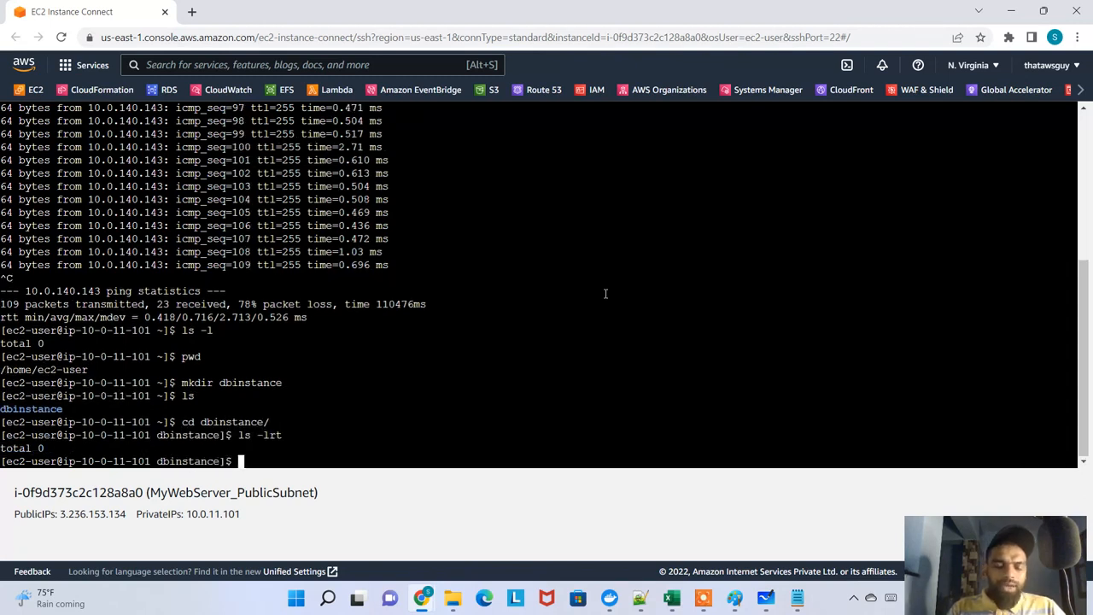
Open a new file mywebkp.pem with sudo vi in the dbinstance directory and enter insert mode
{"action": "type", "text": "vi "}
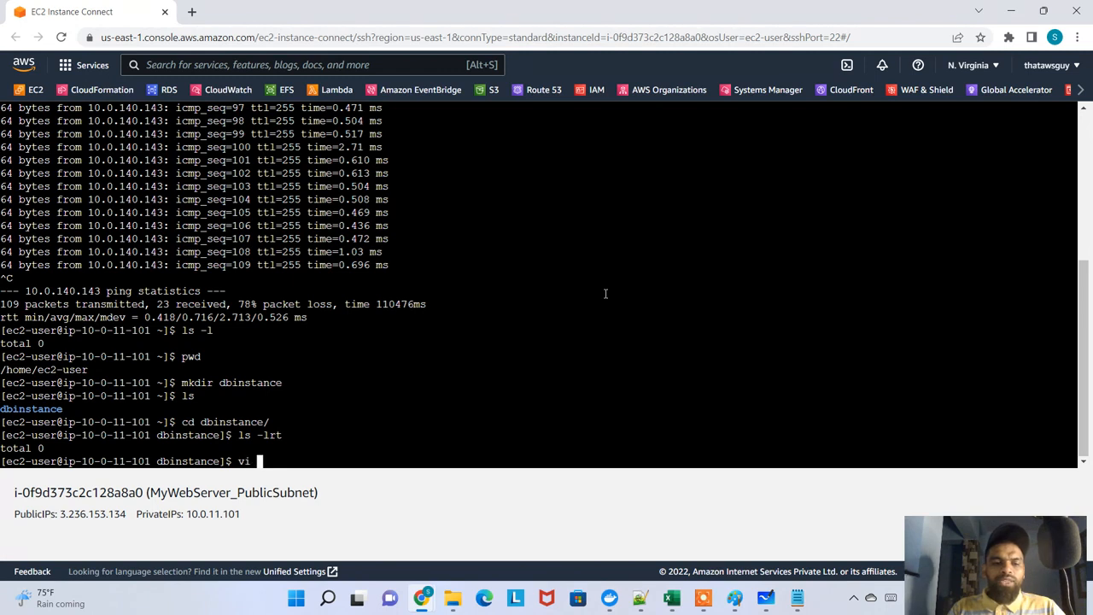
{"action": "key", "text": "BackSpace"}
{"action": "key", "text": "BackSpace"}
{"action": "key", "text": "BackSpace"}
{"action": "type", "text": "sudo vi"}
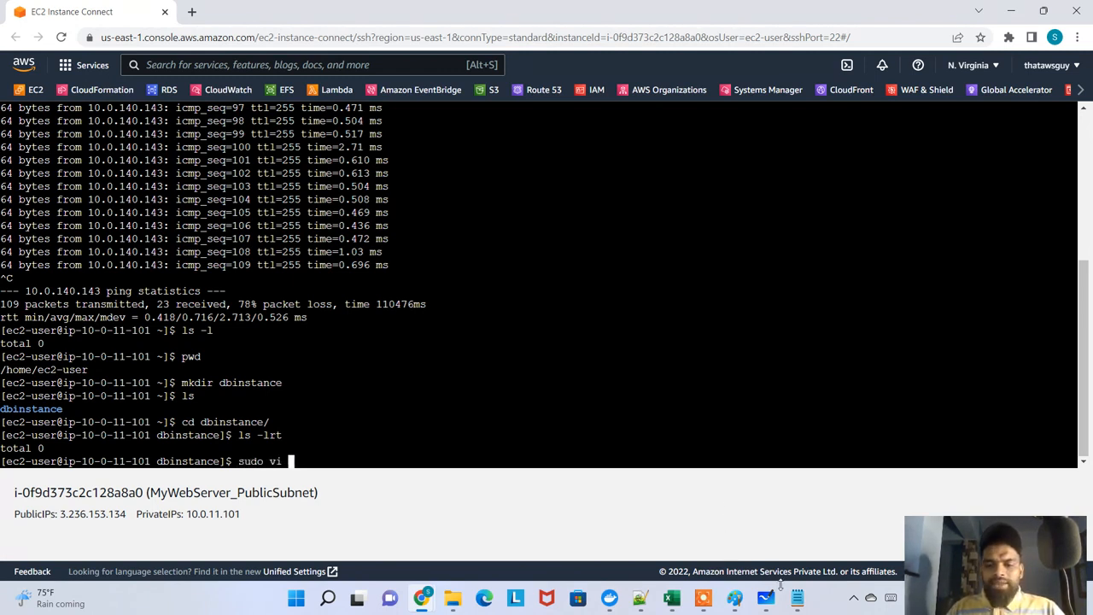
{"action": "left_click", "coordinate": [796, 599]}
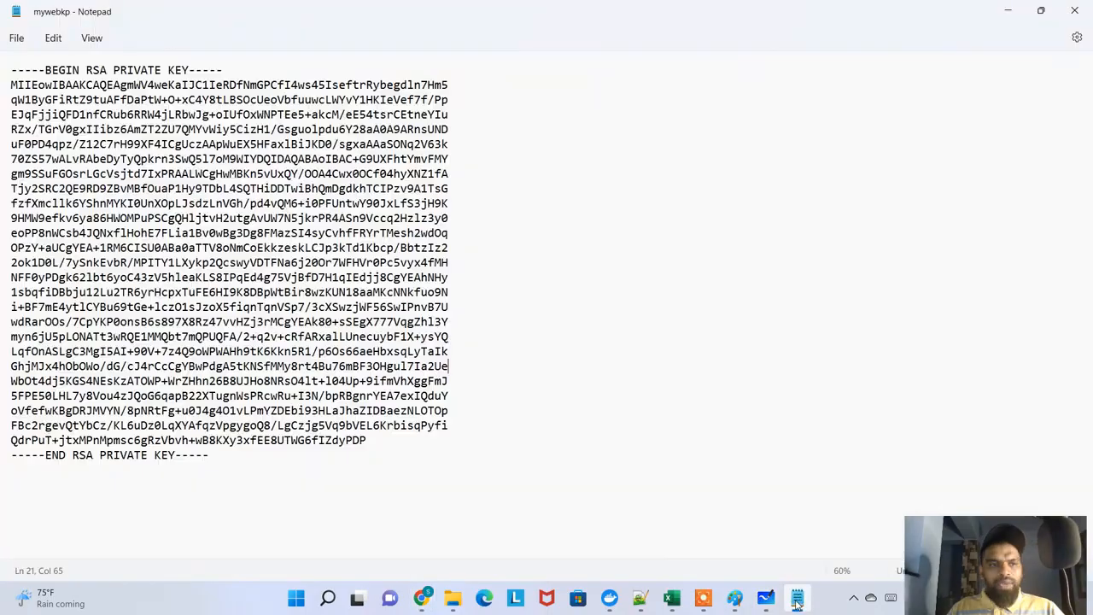
{"action": "left_click", "coordinate": [796, 599]}
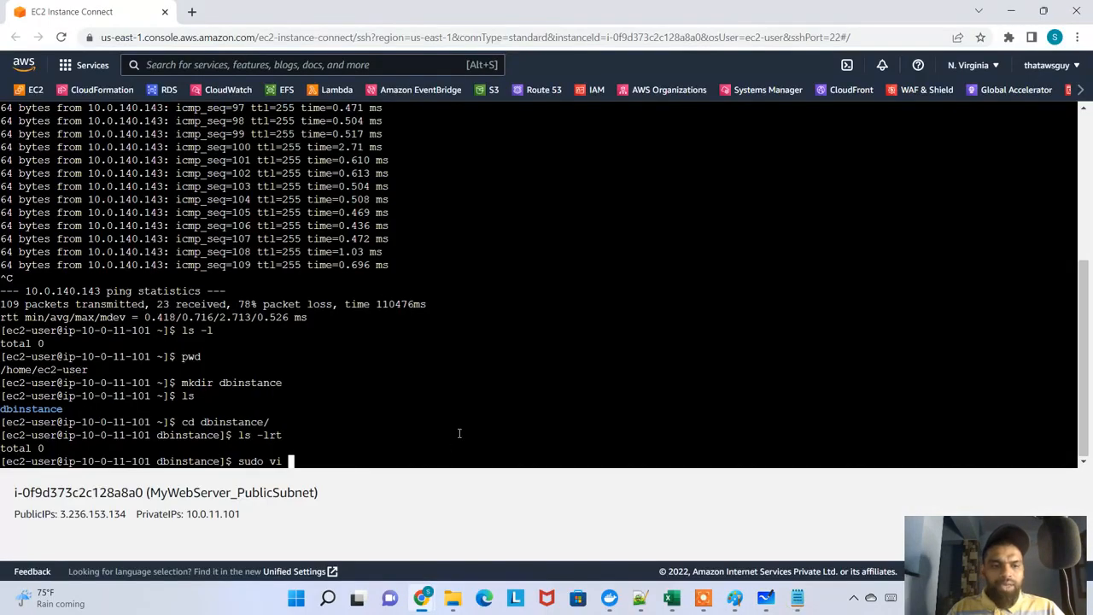
{"action": "type", "text": "mywebk"}
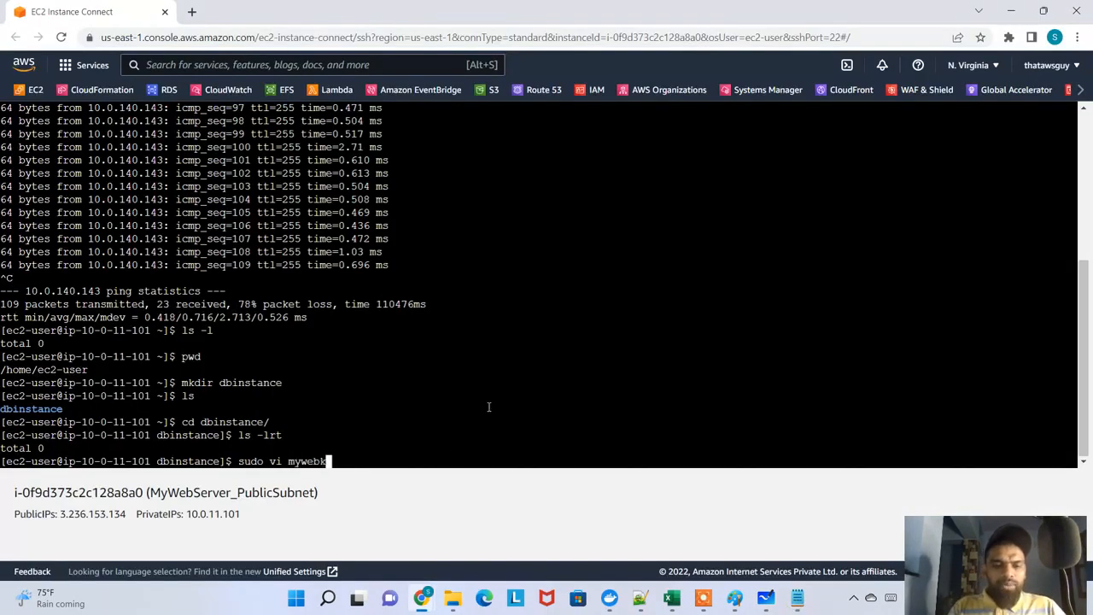
{"action": "type", "text": "p.pem"}
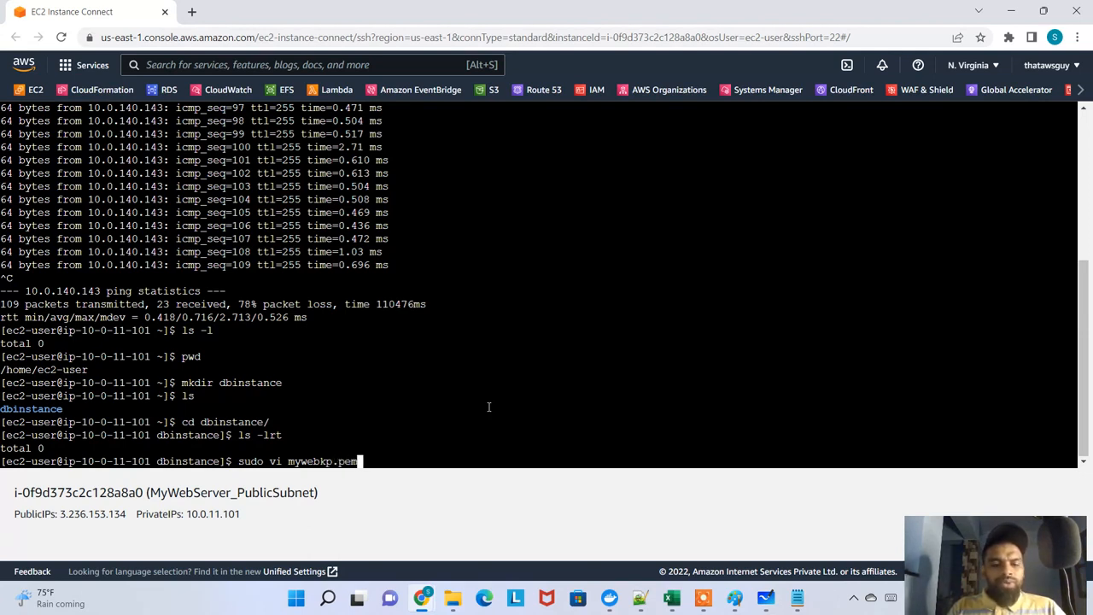
{"action": "key", "text": "Return"}
{"action": "key", "text": "i"}
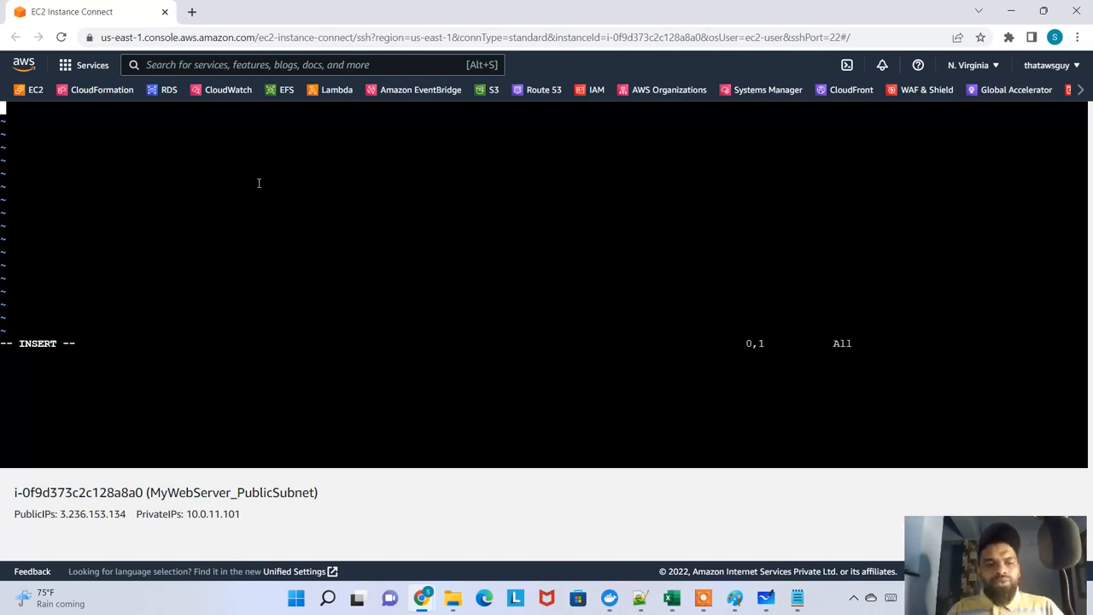
Copy the entire private key from the mywebkp file in Notepad and paste it as plain text into mywebkp.pem in vi
{"action": "left_click", "coordinate": [797, 597]}
{"action": "key", "text": "ctrl+a"}
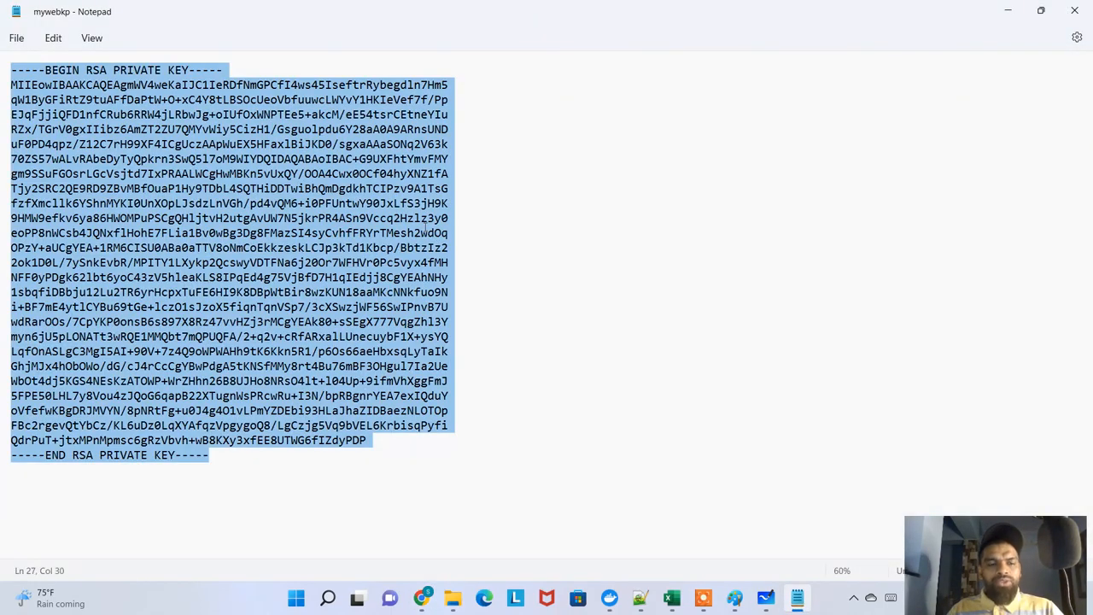
{"action": "key", "text": "alt+Tab"}
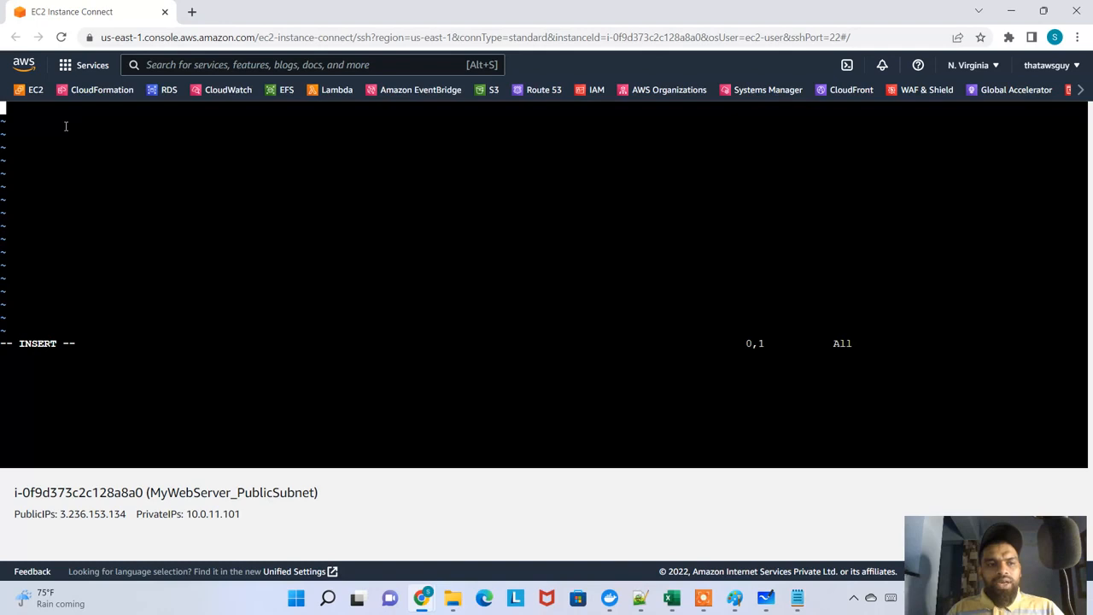
{"action": "right_click", "coordinate": [65, 125]}
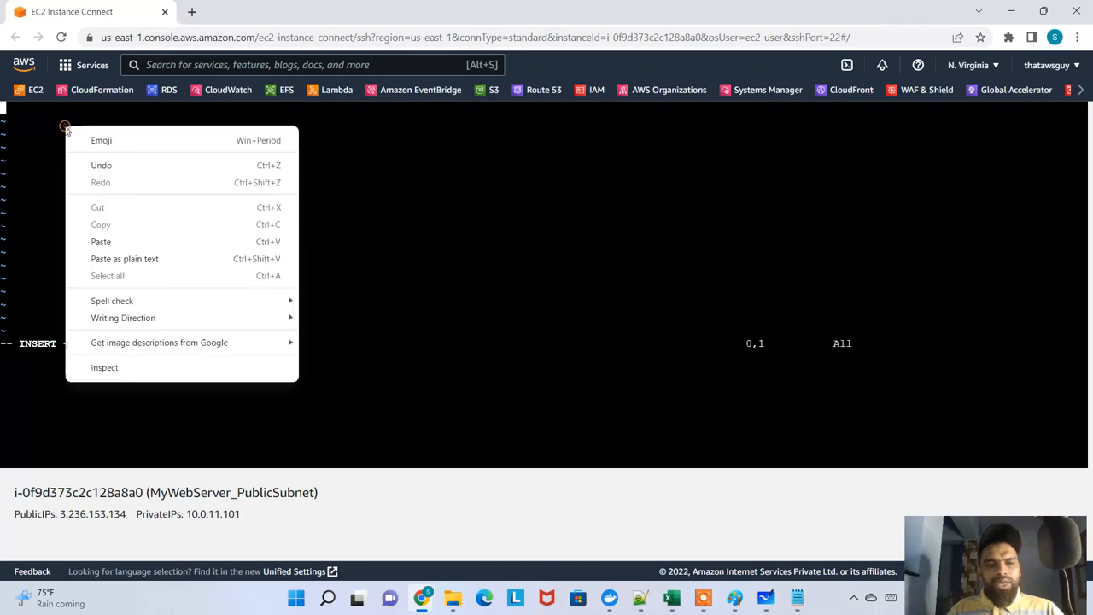
{"action": "left_click", "coordinate": [115, 260]}
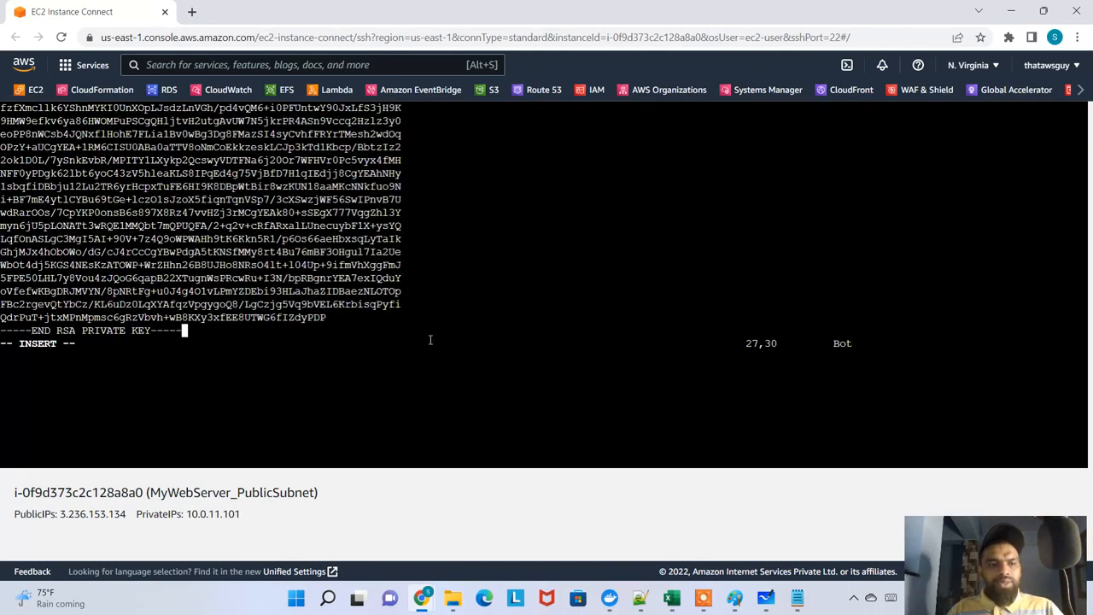
Save the pasted key in mywebkp.pem and quit vi with :wq
{"action": "key", "text": "Escape"}
{"action": "type", "text": ":wq"}
{"action": "key", "text": "Return"}
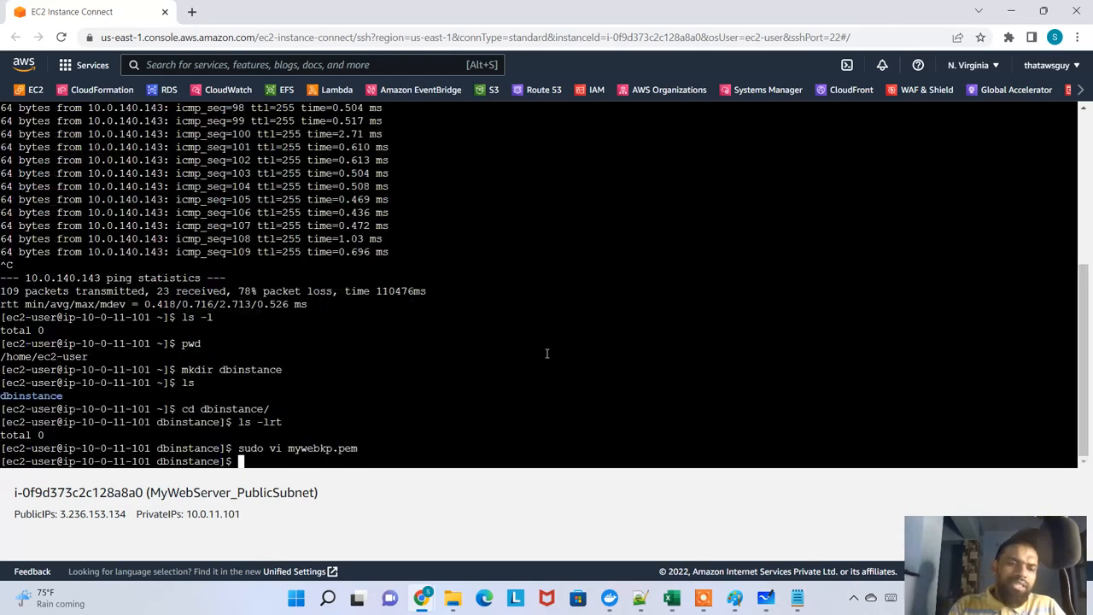
Print the contents of mywebkp.pem with cat and list the dbinstance directory with ls -lrt to check the file's permissions
{"action": "type", "text": "cat my"}
{"action": "key", "text": "Tab"}
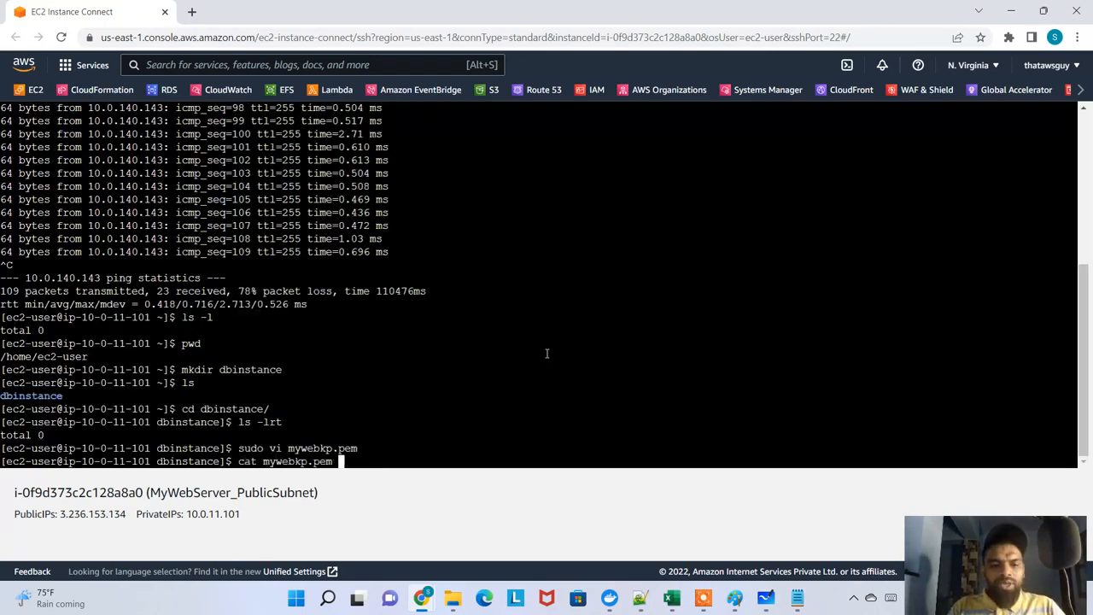
{"action": "key", "text": "Return"}
{"action": "type", "text": "ls -lrt"}
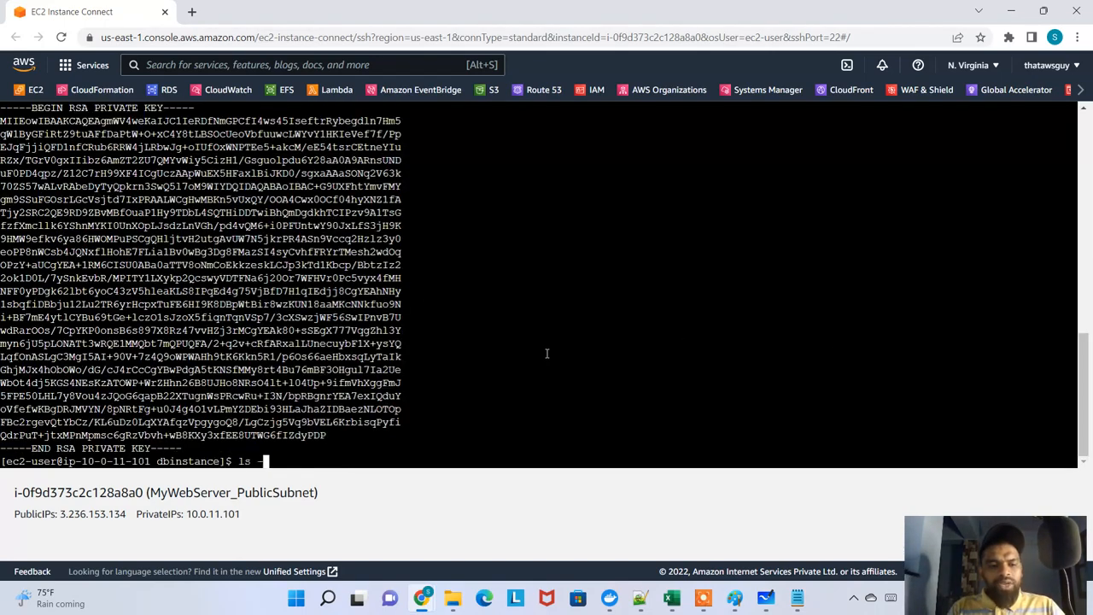
{"action": "key", "text": "Return"}
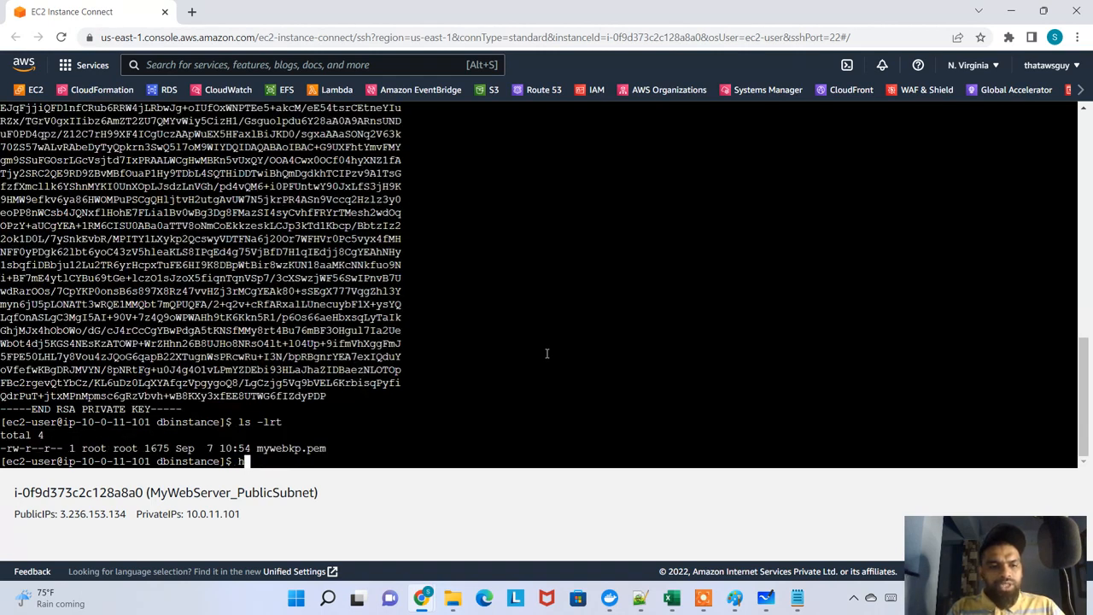
Try to set the permissions of mywebkp.pem to 400 using chmod without sudo
{"action": "type", "text": "chmod 400 my"}
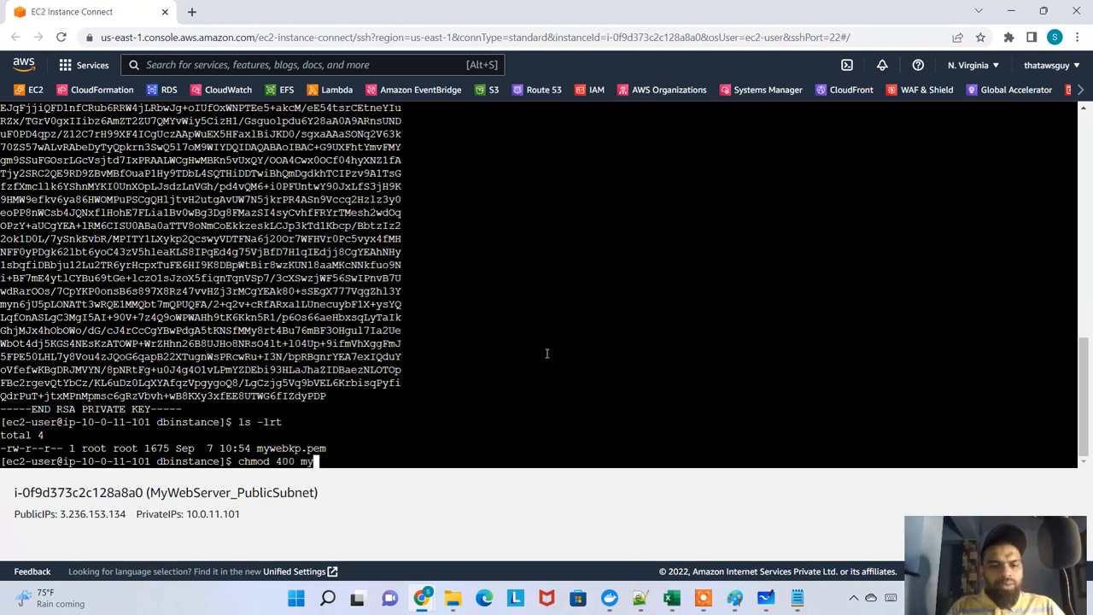
{"action": "key", "text": "Tab"}
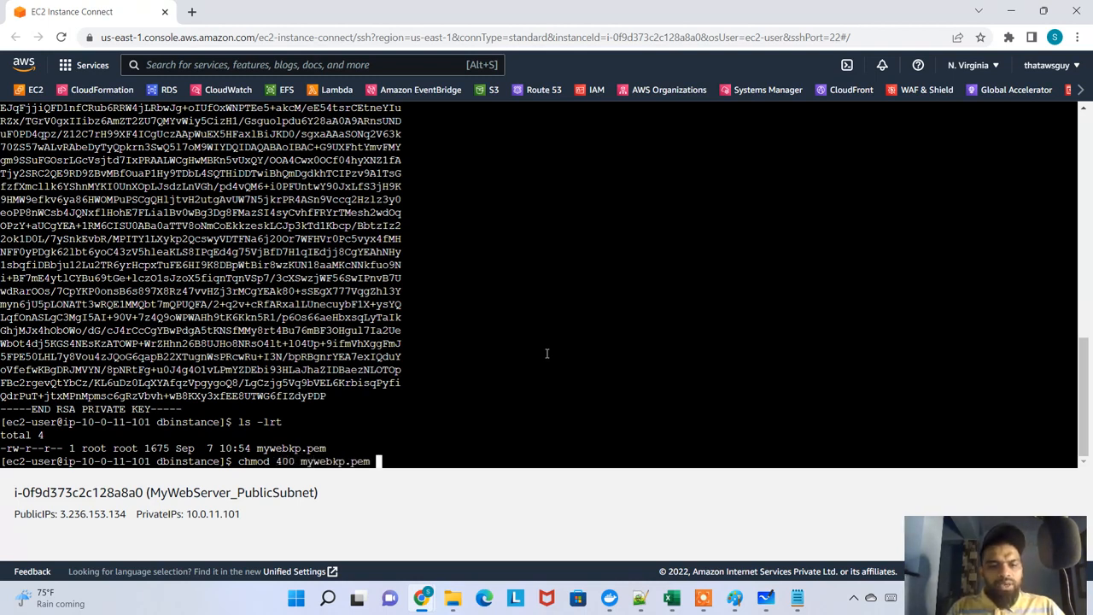
{"action": "key", "text": "Return"}
Set the permissions of mywebkp.pem to 400 with sudo chmod and list the directory with ls -lrt to check them
{"action": "type", "text": "su"}
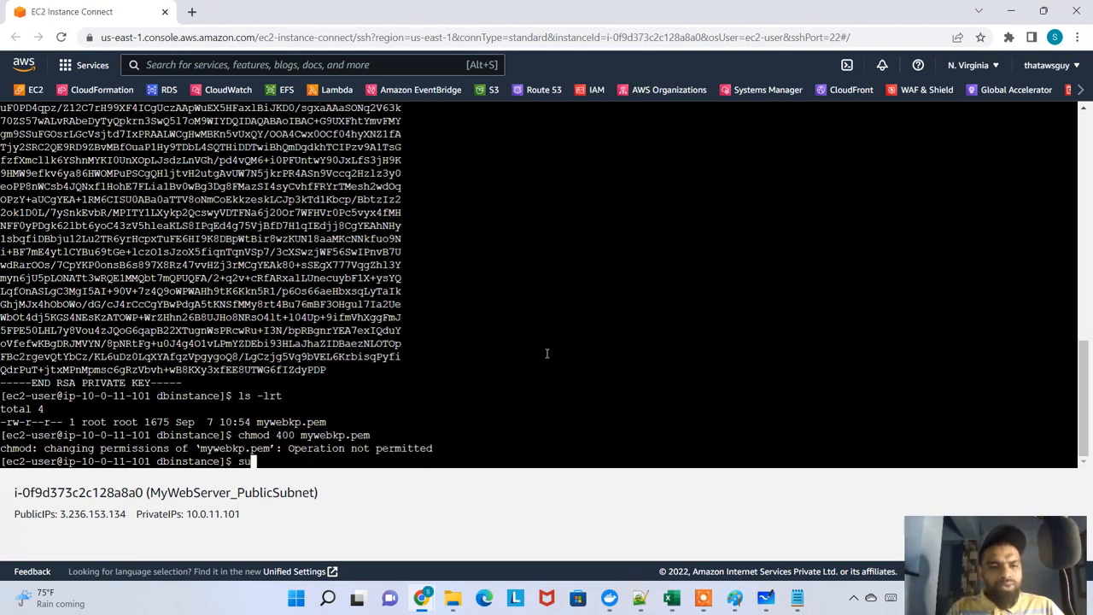
{"action": "type", "text": "do chmod 400"}
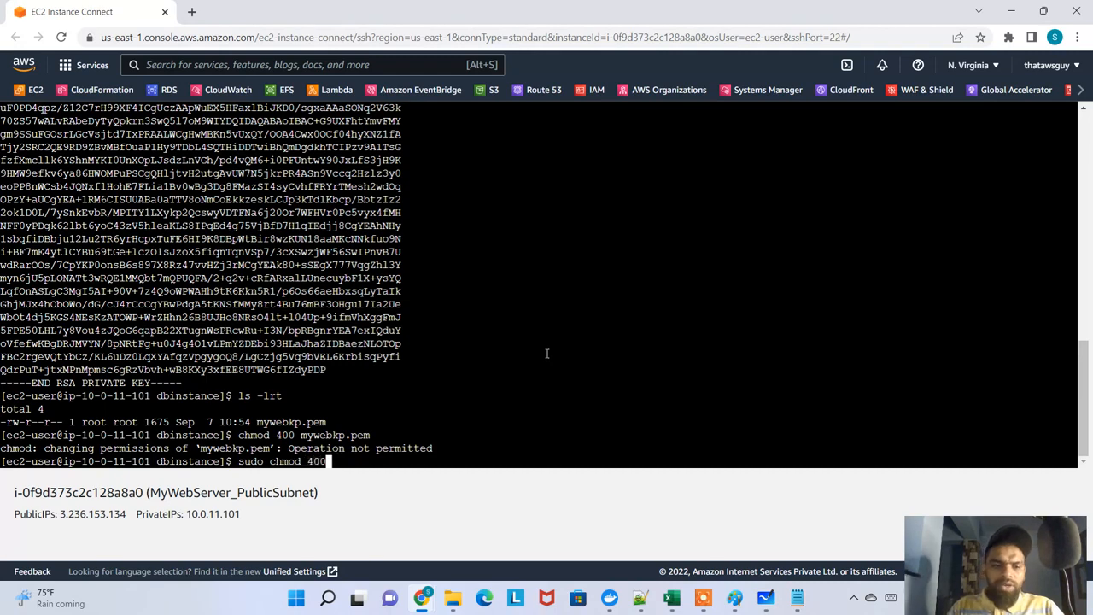
{"action": "type", "text": " myweebkp.pem"}
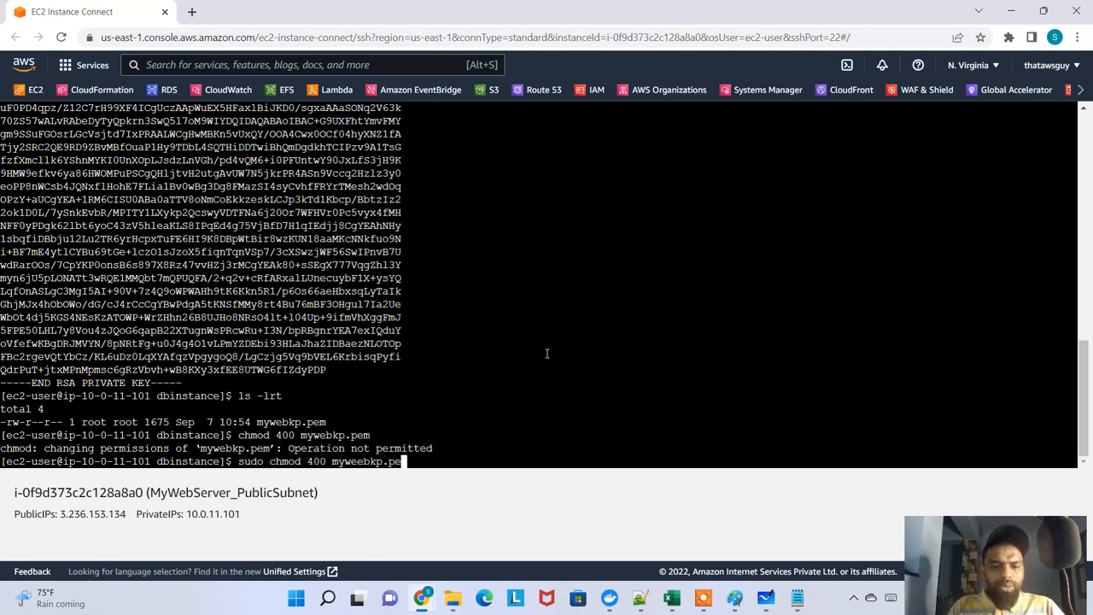
{"action": "key", "text": "BackSpace"}
{"action": "key", "text": "BackSpace"}
{"action": "key", "text": "BackSpace"}
{"action": "key", "text": "BackSpace"}
{"action": "key", "text": "BackSpace"}
{"action": "key", "text": "BackSpace"}
{"action": "key", "text": "BackSpace"}
{"action": "key", "text": "BackSpace"}
{"action": "key", "text": "BackSpace"}
{"action": "key", "text": "BackSpace"}
{"action": "key", "text": "BackSpace"}
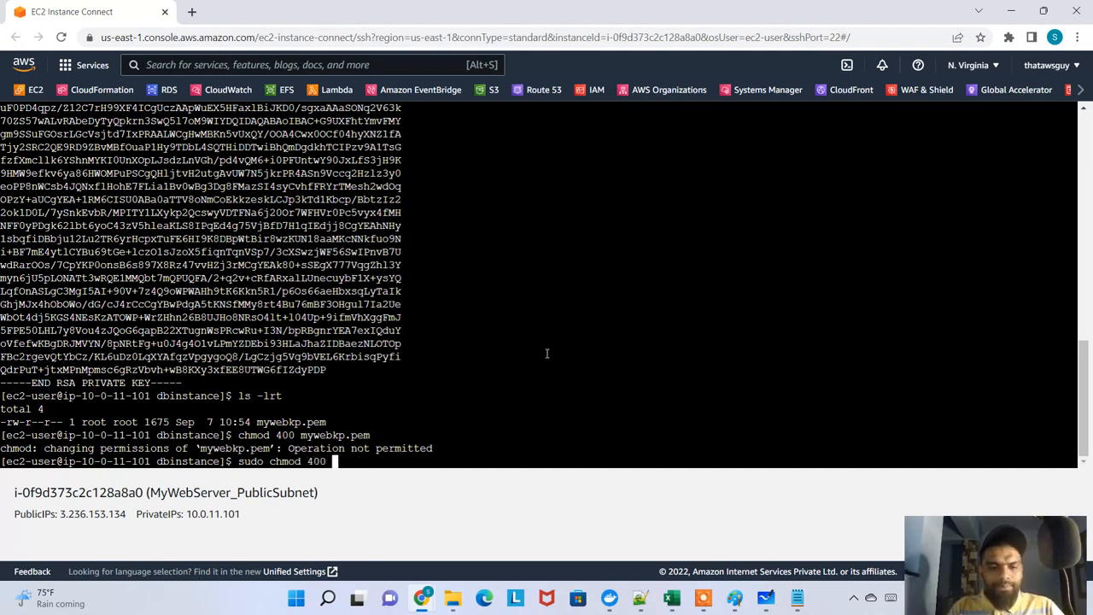
{"action": "type", "text": "ywebkp.pem"}
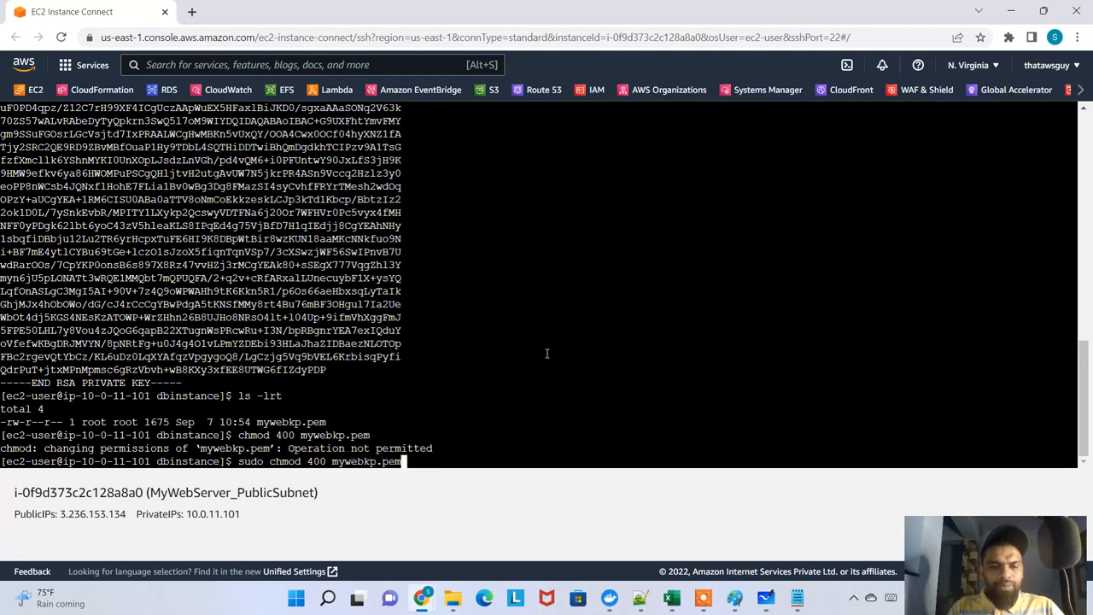
{"action": "key", "text": "Return"}
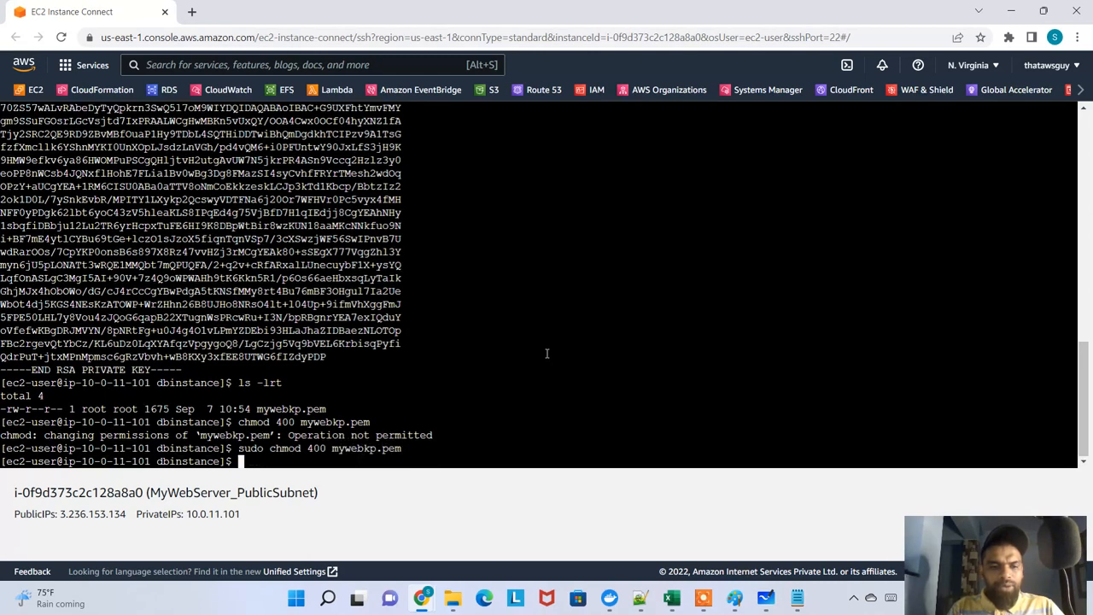
{"action": "type", "text": "ls -lrt"}
{"action": "key", "text": "Return"}
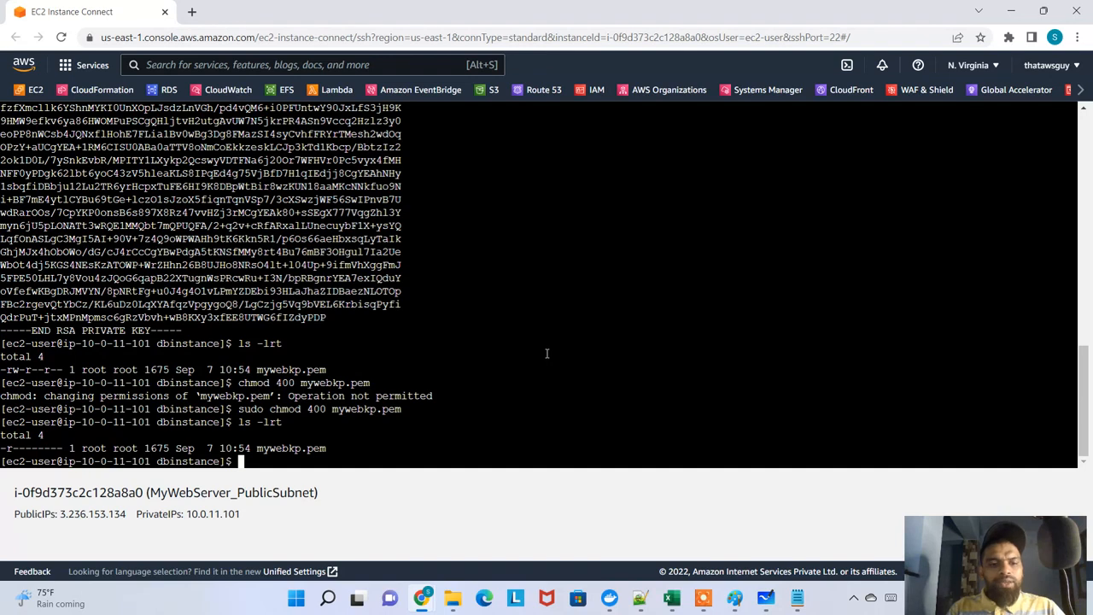
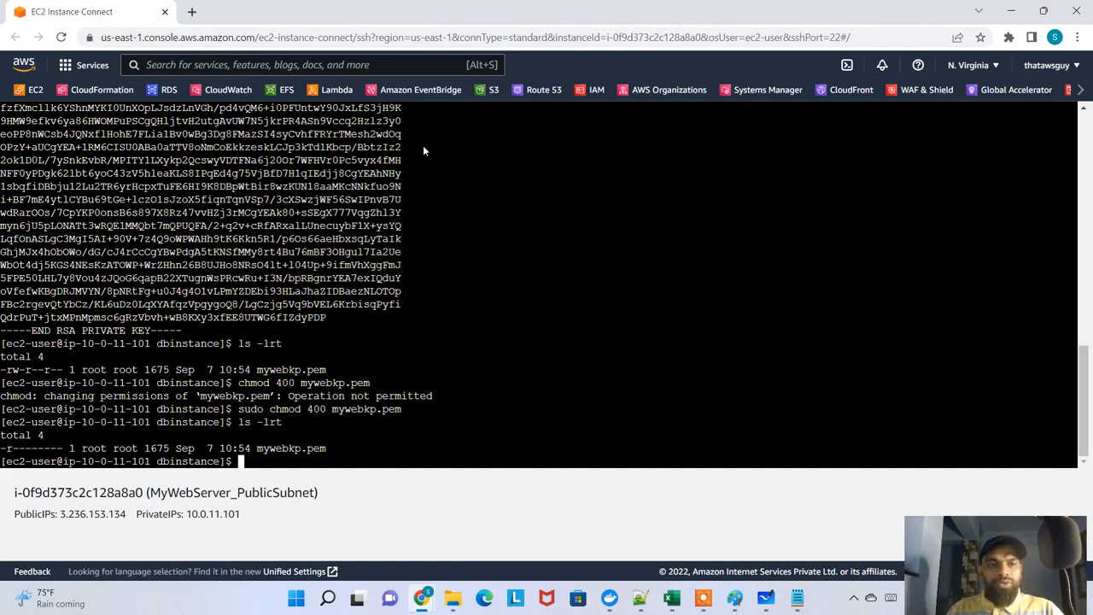
Switch to the EC2 Instances list and open the SSH client connection instructions for MyDatabaseInstance_PrivateSubnet
{"action": "key", "text": "alt+Tab"}
{"action": "key", "text": "alt+Tab"}
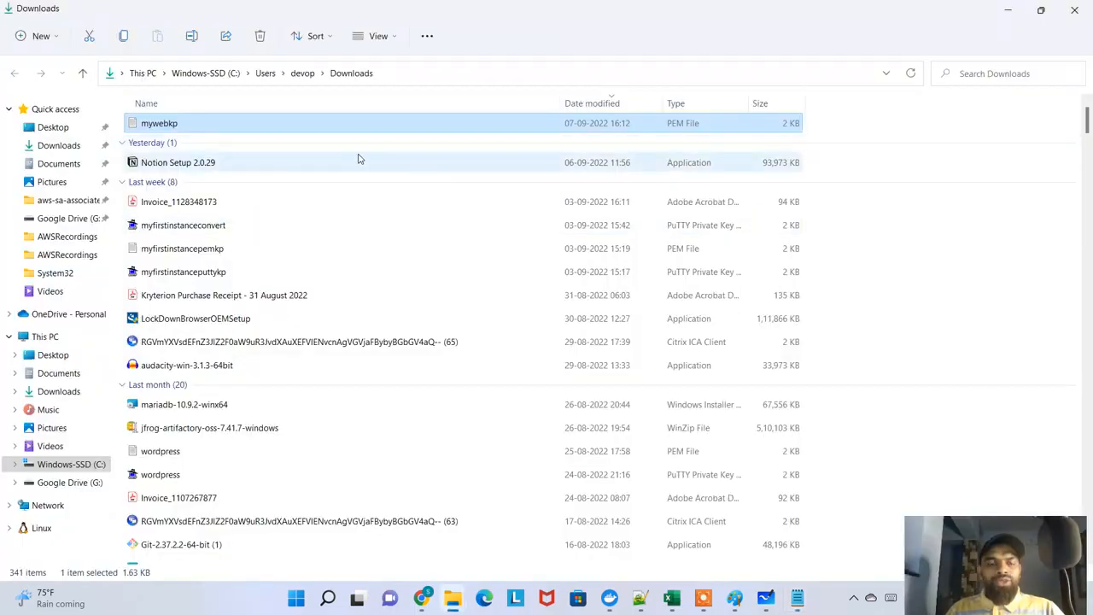
{"action": "key", "text": "alt+Tab"}
{"action": "key", "text": "alt+Tab"}
{"action": "key", "text": "alt+Tab"}
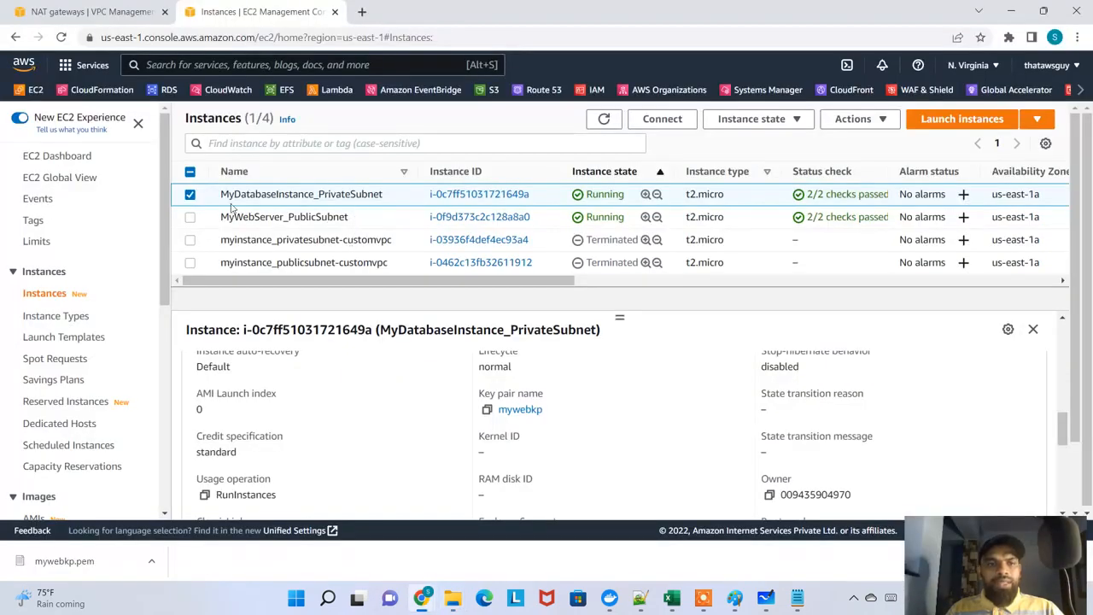
{"action": "left_click_drag", "start_coordinate": [304, 194], "coordinate": [345, 194]}
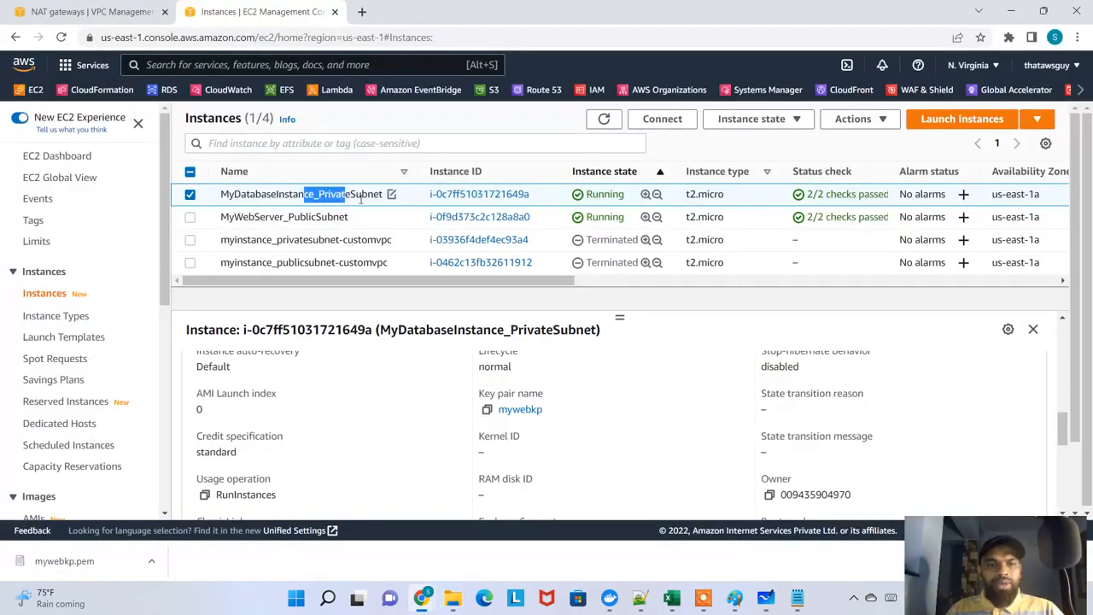
{"action": "left_click", "coordinate": [661, 118]}
{"action": "left_click", "coordinate": [348, 233]}
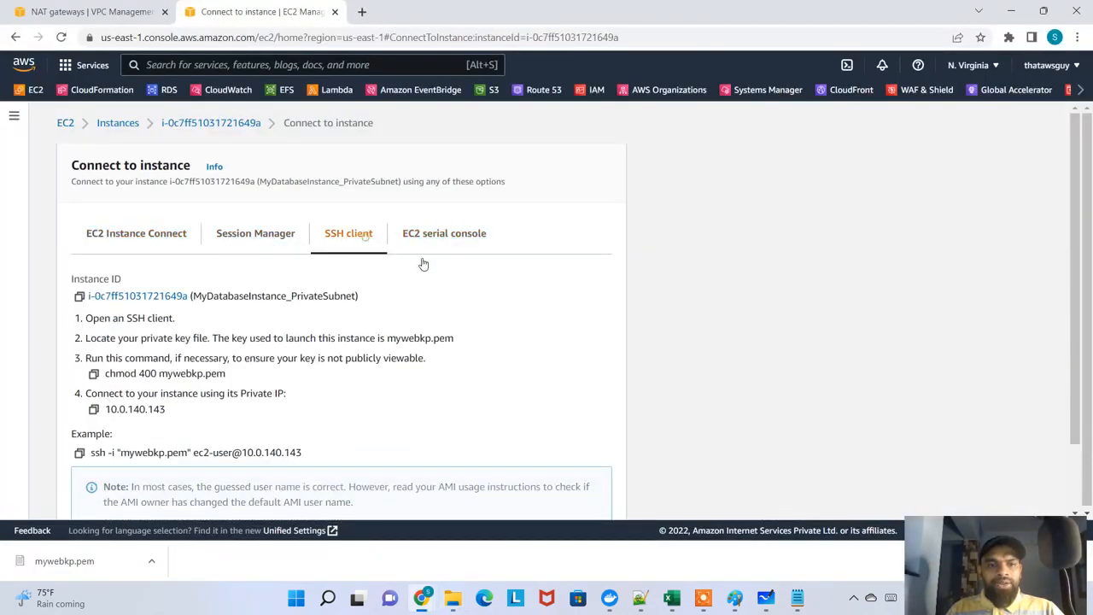
Copy the example ssh command for connecting to the private instance with mywebkp.pem
{"action": "scroll", "coordinate": [144, 389], "scroll_direction": "down", "scroll_amount": 1}
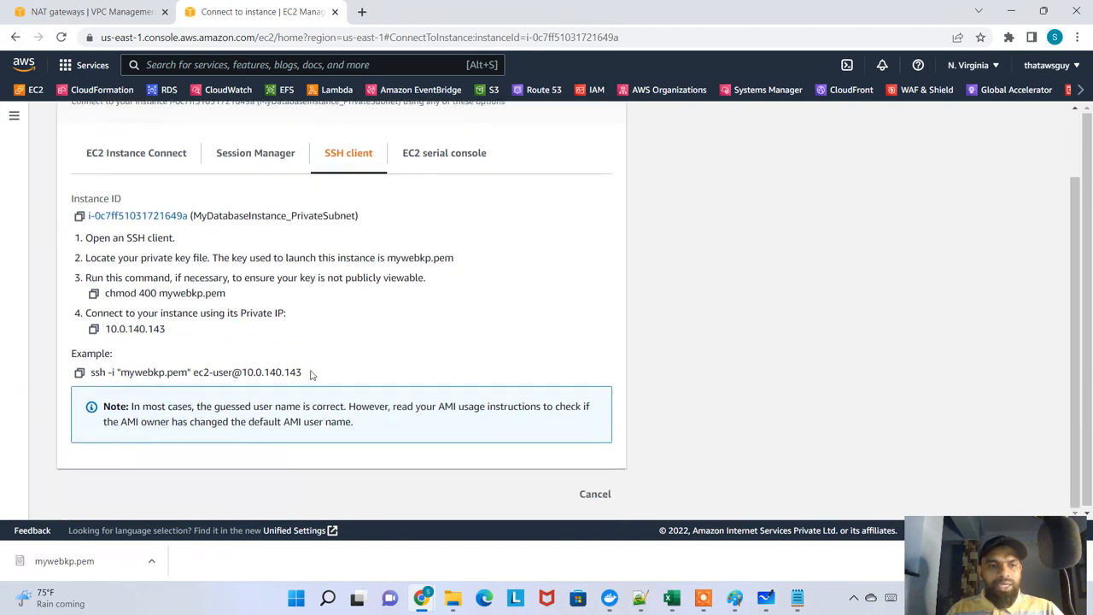
{"action": "left_click_drag", "start_coordinate": [312, 375], "coordinate": [97, 383]}
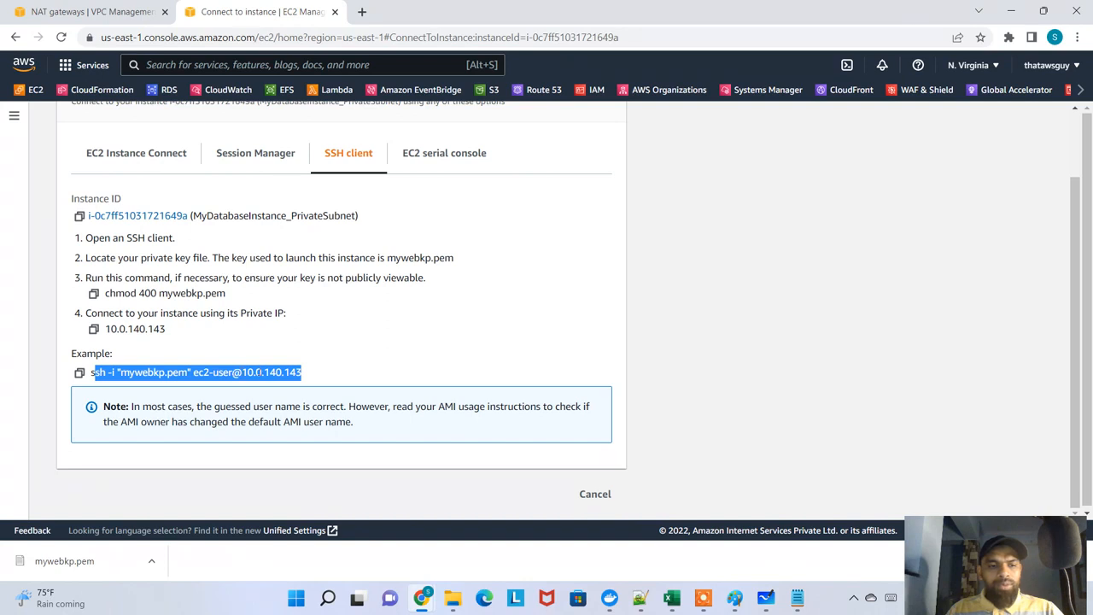
{"action": "left_click", "coordinate": [316, 371]}
{"action": "left_click", "coordinate": [80, 372]}
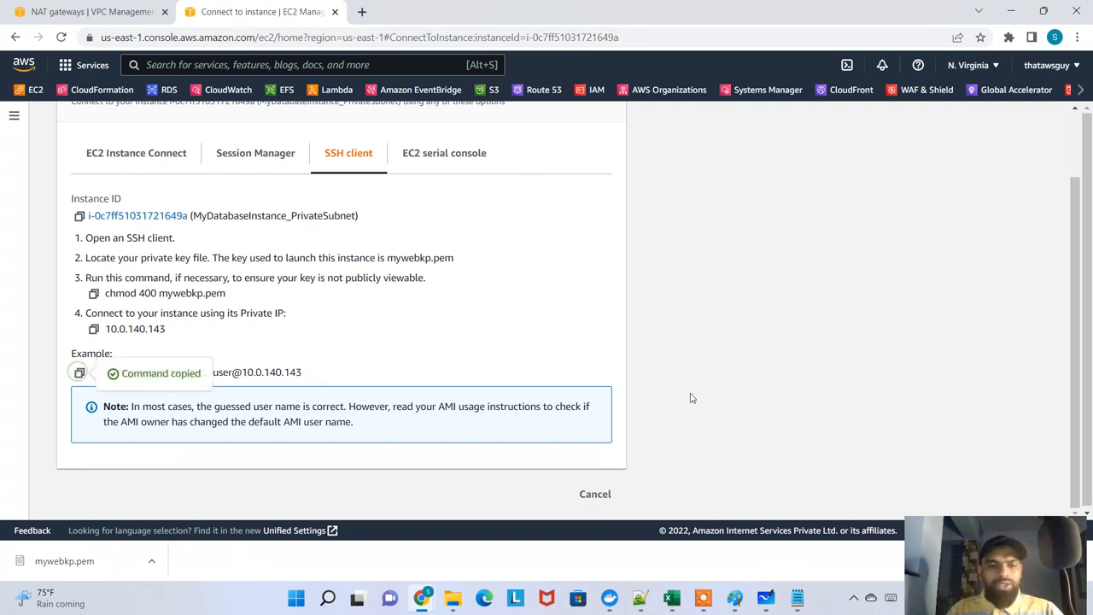
{"action": "key", "text": "alt+Tab"}
{"action": "key", "text": "Tab"}
{"action": "key", "text": "Tab"}
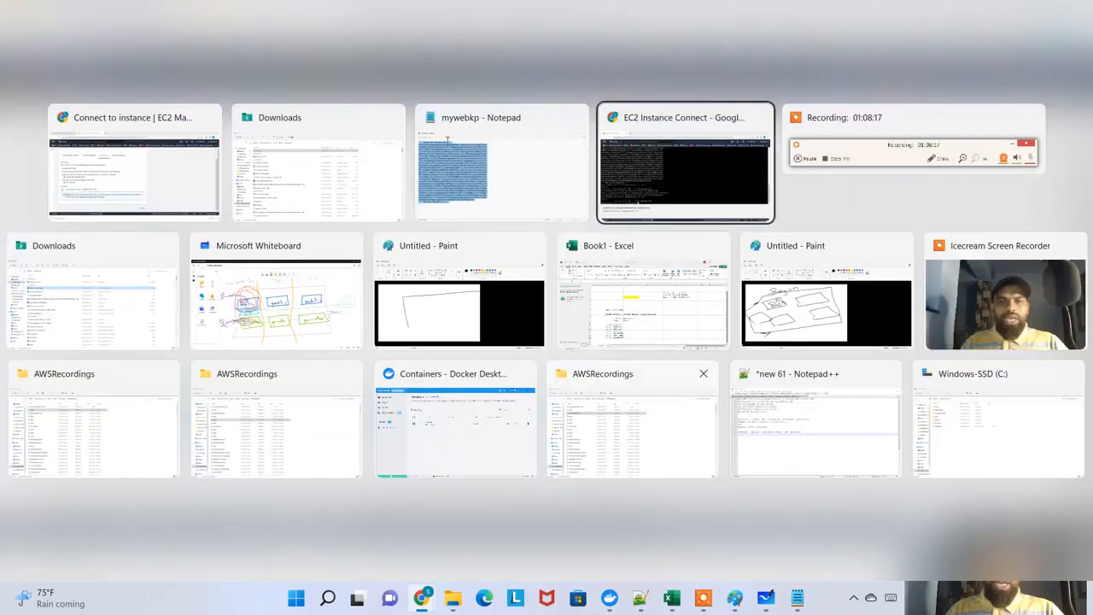
{"action": "right_click", "coordinate": [595, 260]}
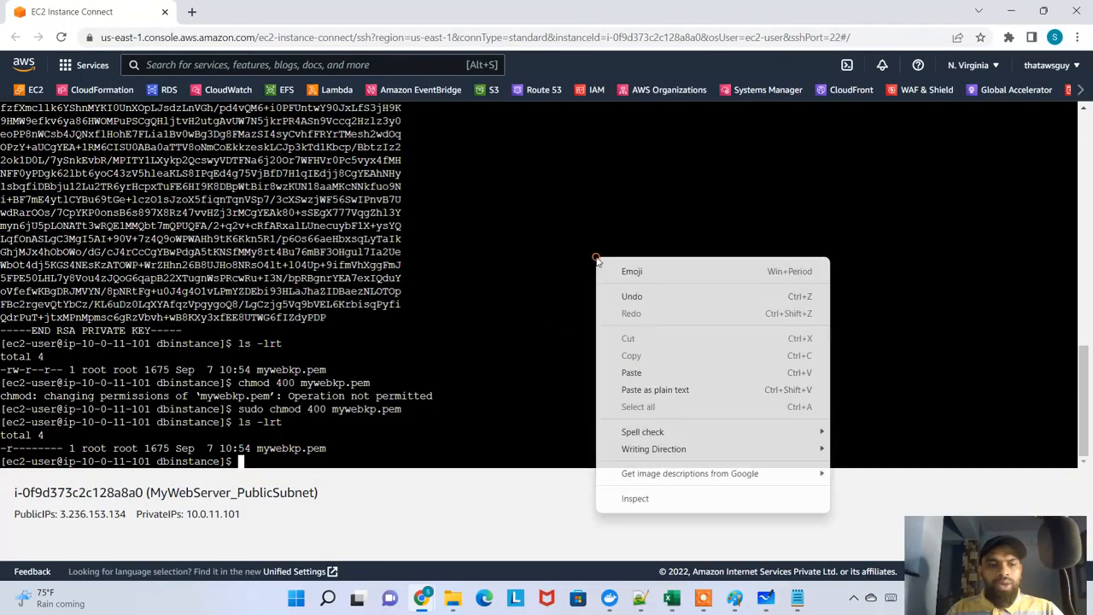
{"action": "left_click", "coordinate": [700, 389]}
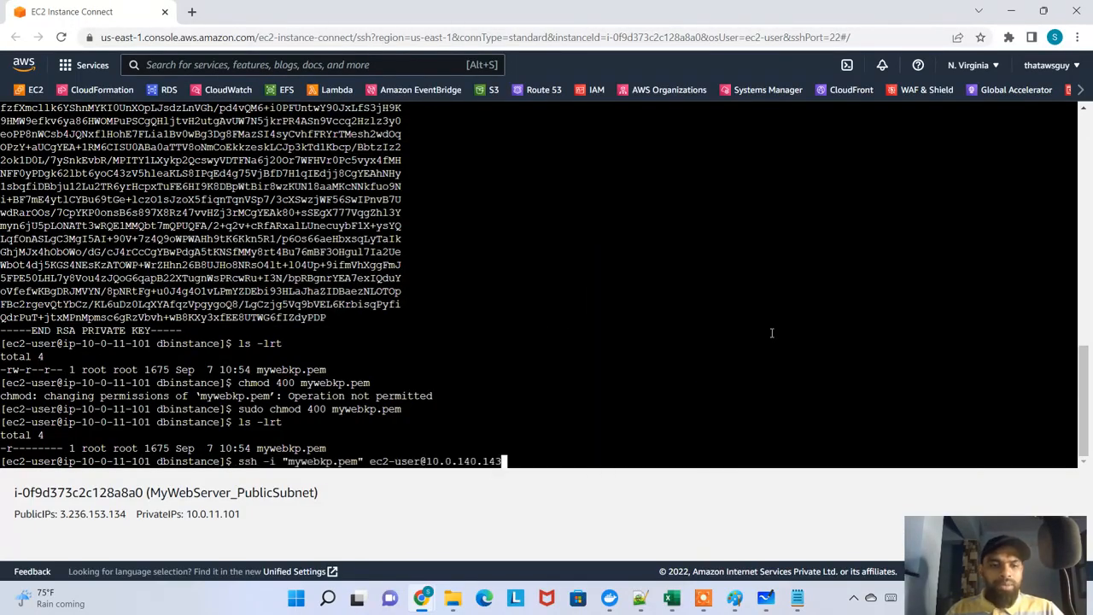
{"action": "key", "text": "Return"}
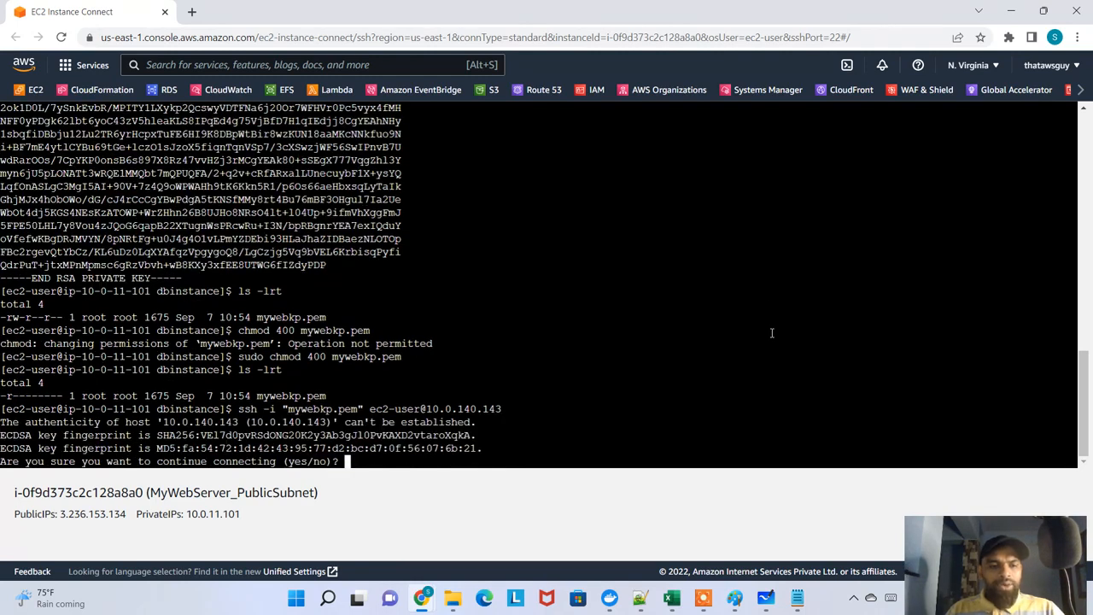
{"action": "type", "text": "yes"}
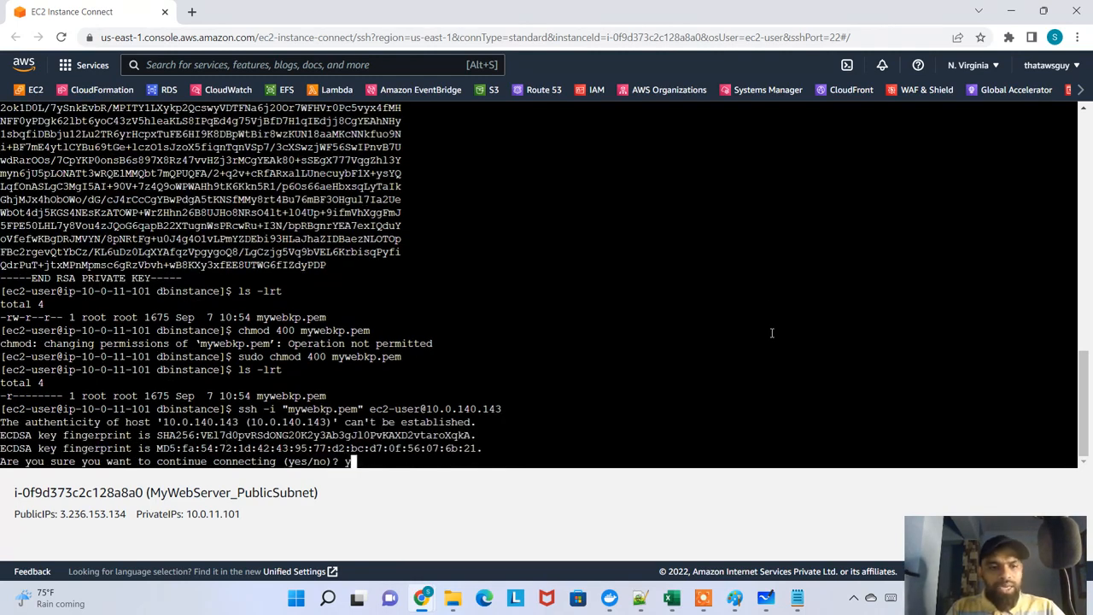
{"action": "key", "text": "Return"}
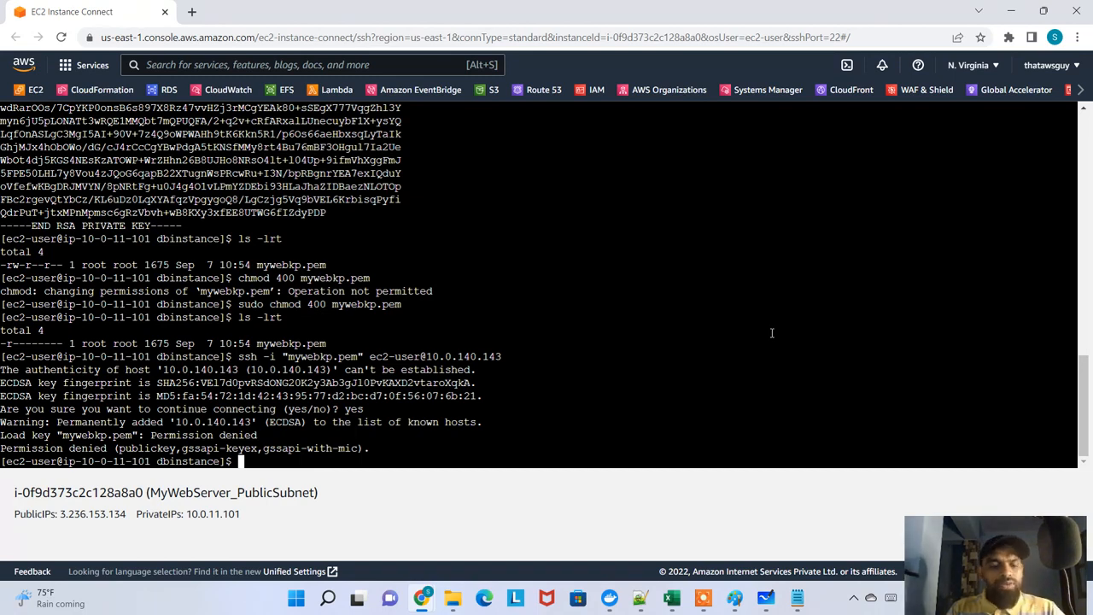
List the dbinstance directory in long format with ls -lt and ls -lrt to check the key file's permissions
{"action": "type", "text": "ls -lt"}
{"action": "key", "text": "Return"}
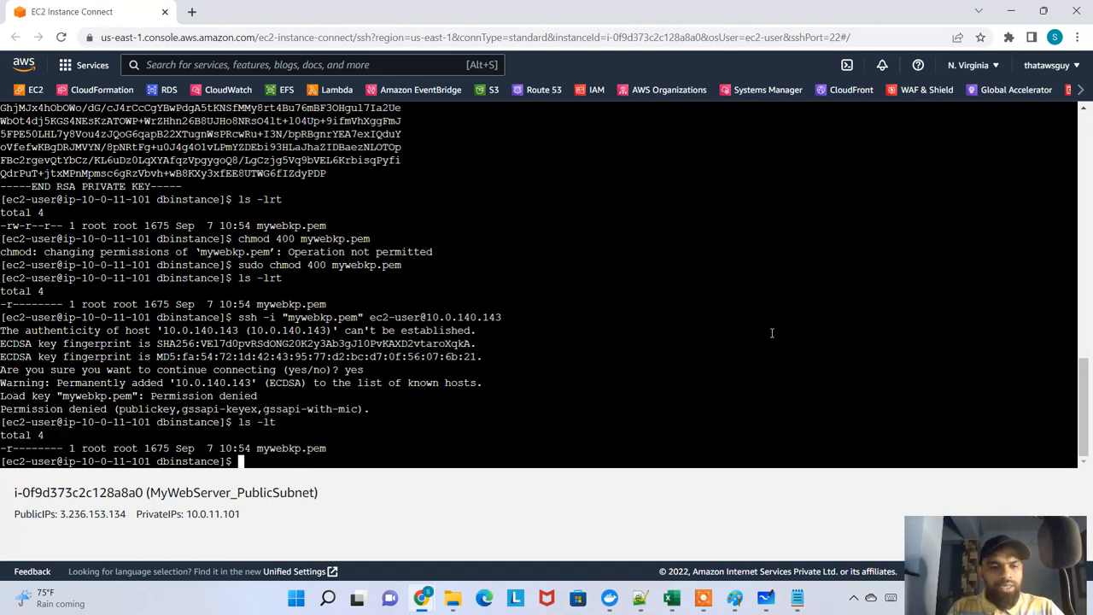
{"action": "type", "text": "ls -lrt"}
{"action": "key", "text": "Return"}
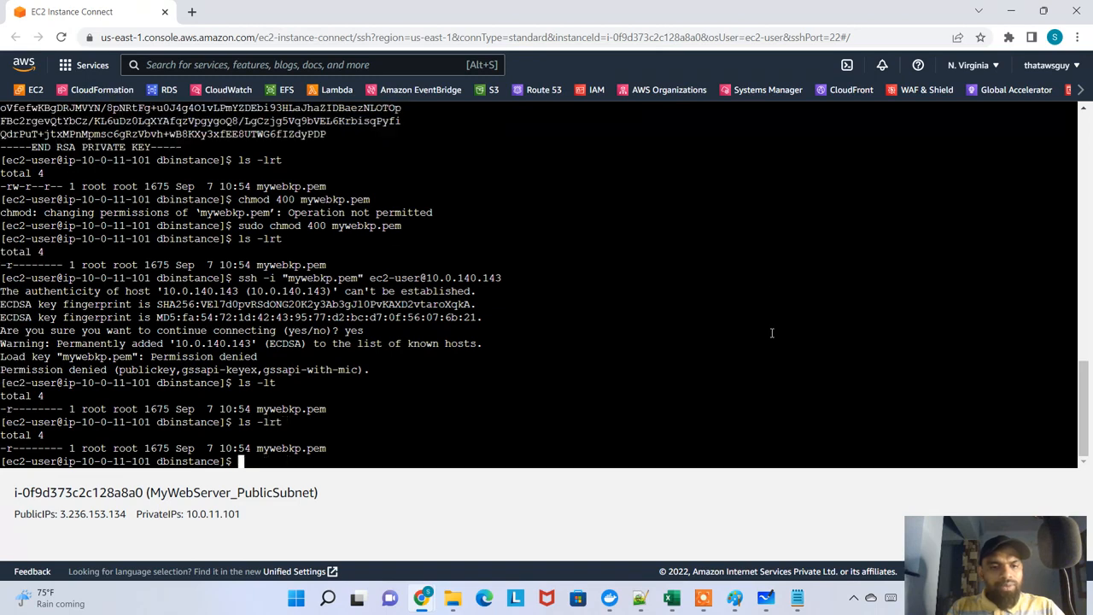
Rename the key file mywebkp.pem to mywebkp and list the directory
{"action": "type", "text": "mv mywe"}
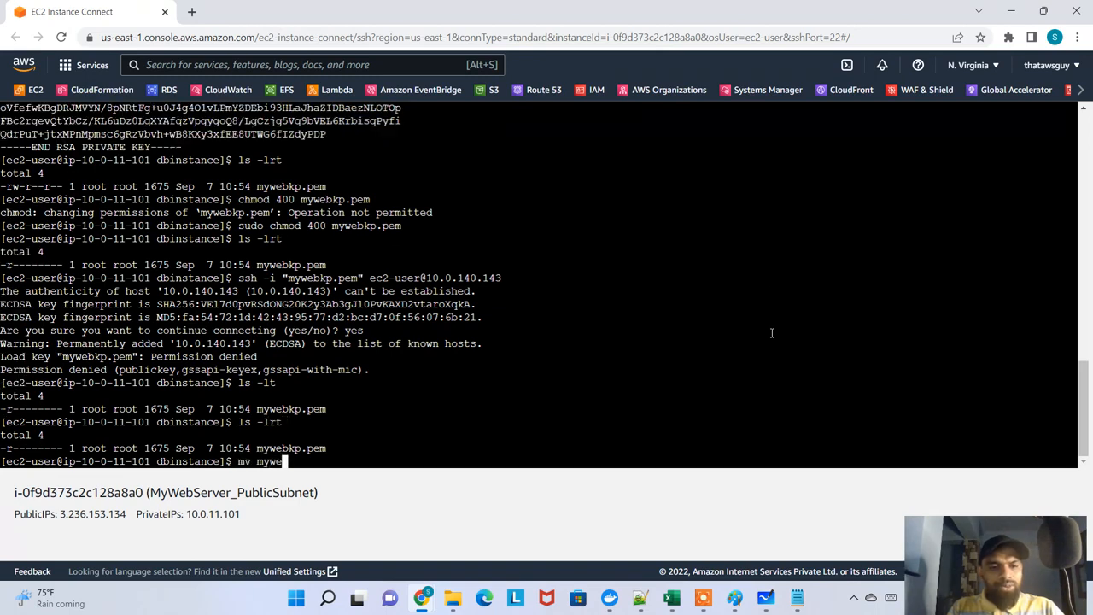
{"action": "type", "text": "bkp.pem myweb"}
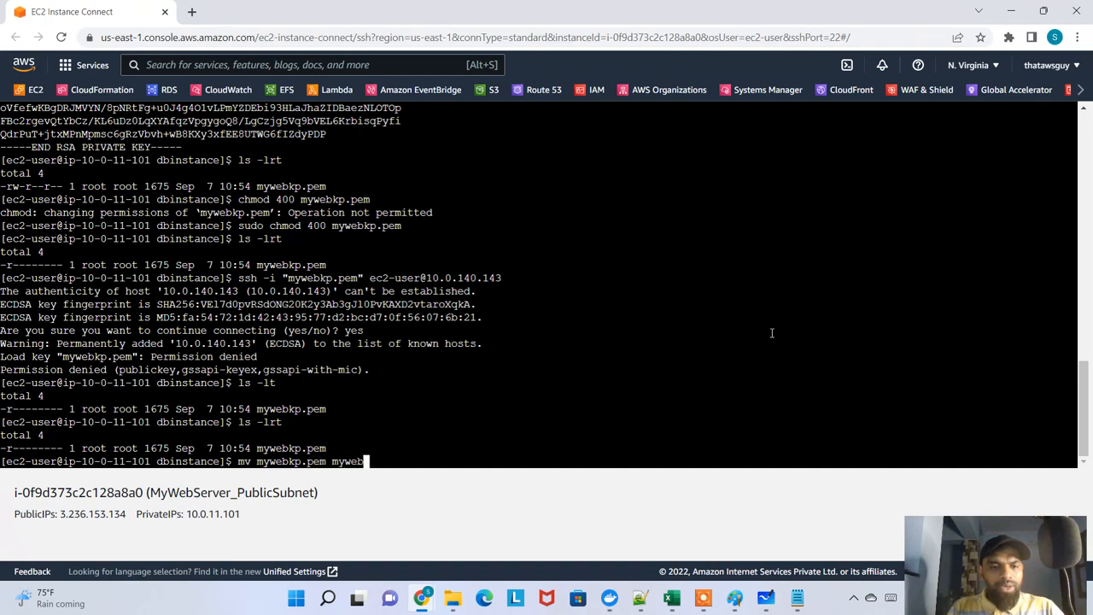
{"action": "type", "text": "kp"}
{"action": "key", "text": "Return"}
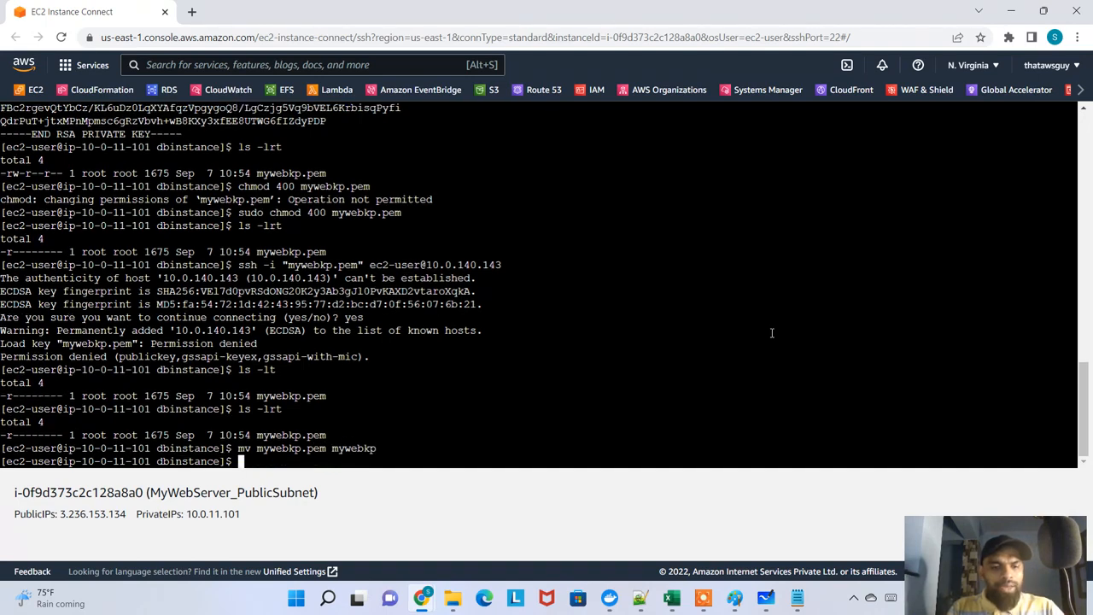
{"action": "type", "text": "ls"}
{"action": "key", "text": "Return"}
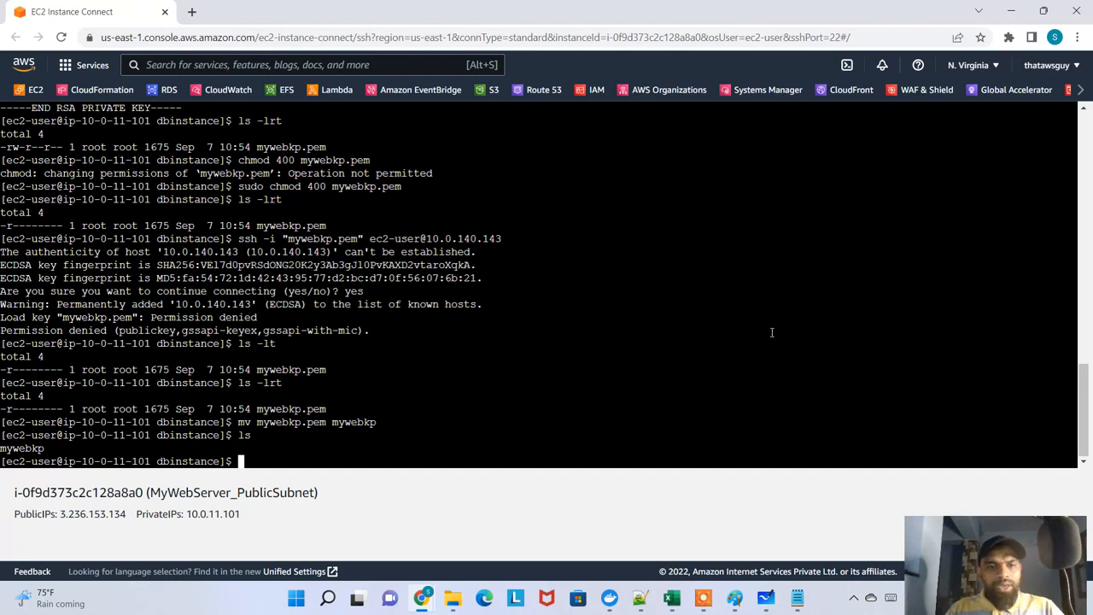
Recall the earlier ssh command from the history and try the connection to 10.0.140.143 with mywebkp.pem again
{"action": "key", "text": "Up"}
{"action": "key", "text": "Up"}
{"action": "key", "text": "Up"}
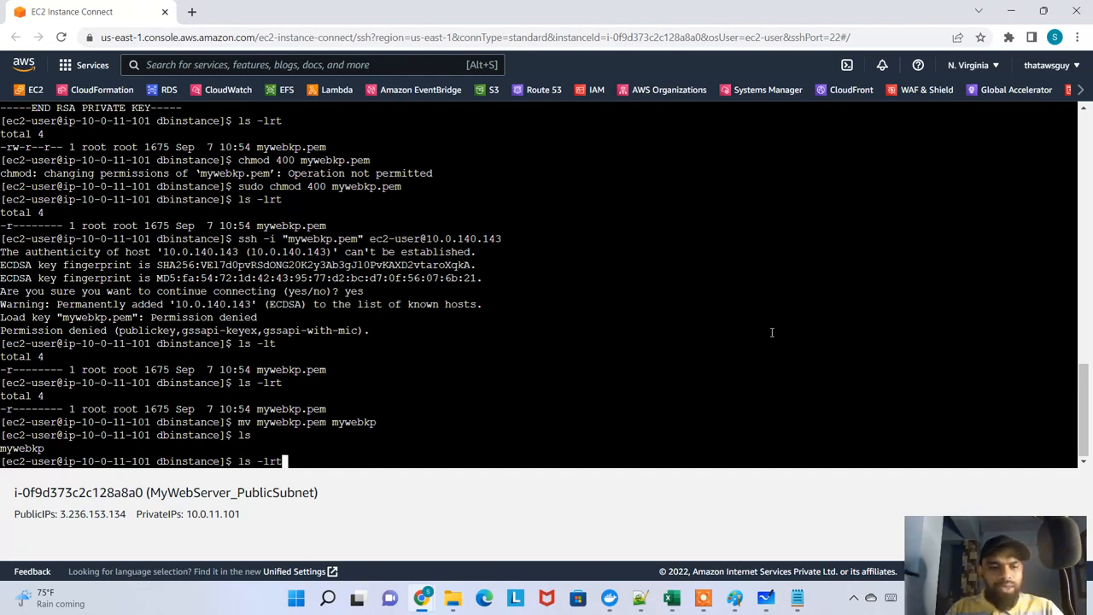
{"action": "key", "text": "Down"}
{"action": "key", "text": "Up"}
{"action": "key", "text": "Up"}
{"action": "key", "text": "Up"}
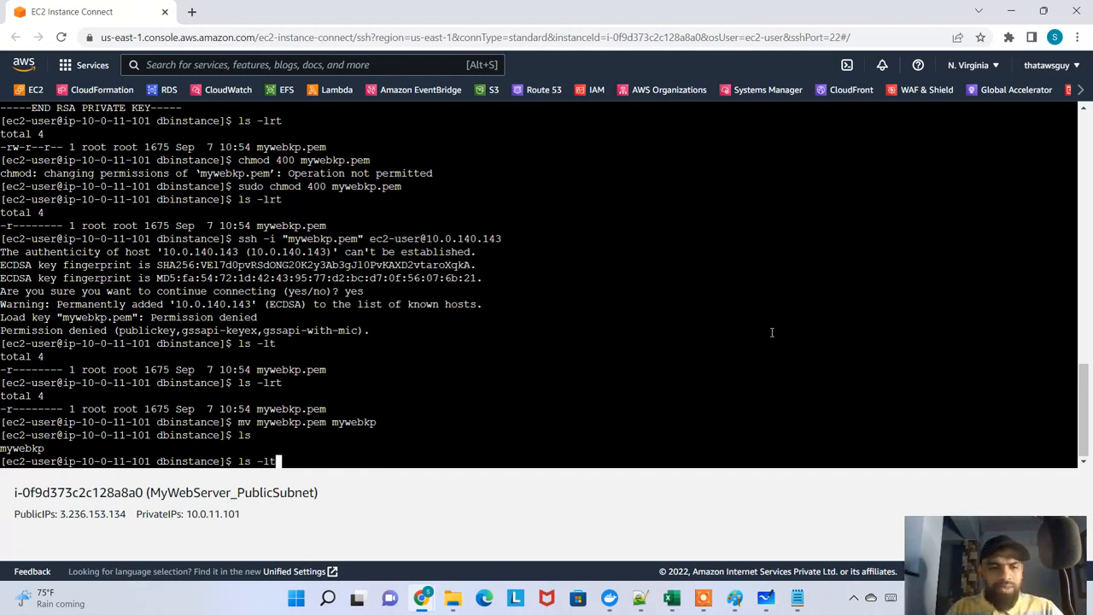
{"action": "key", "text": "Return"}
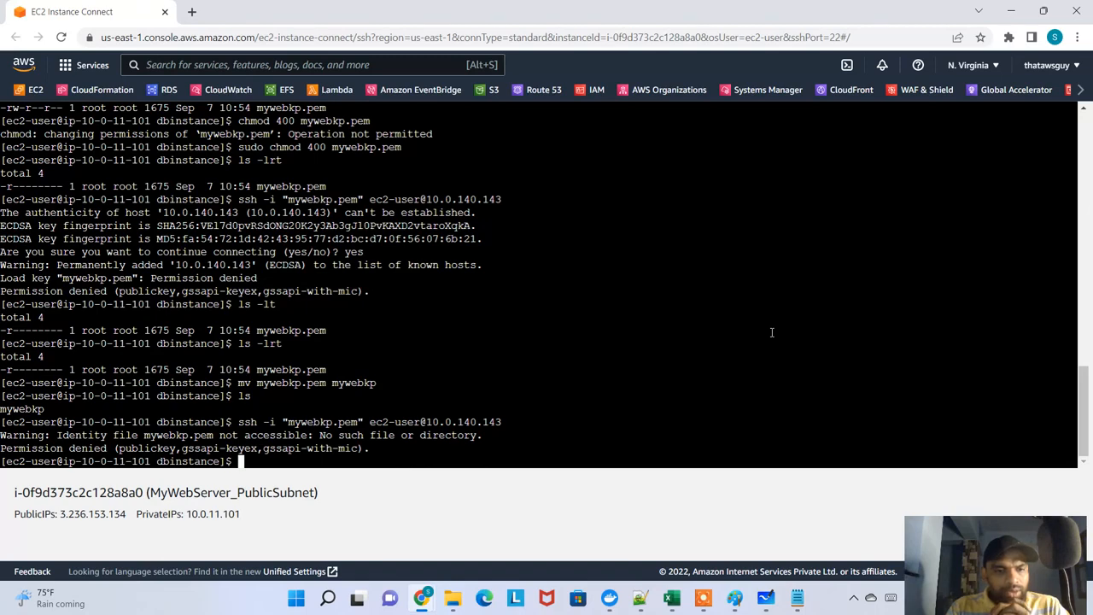
Rename the key file mywebkp back to mywebkp.pem, listing the directory with ls -lrt before and after the rename
{"action": "type", "text": "ls -lr"}
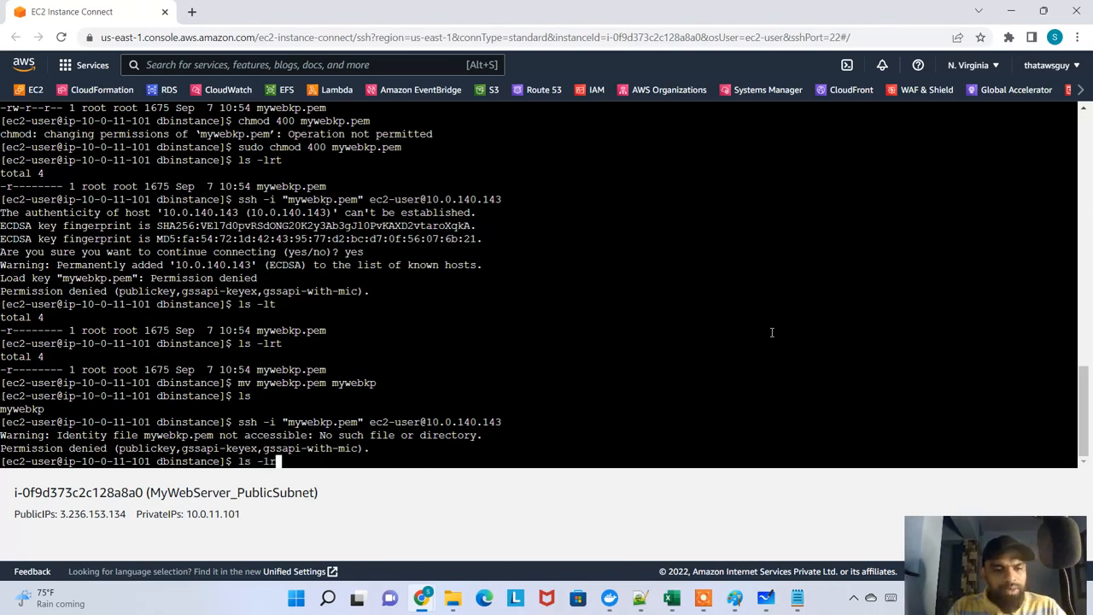
{"action": "type", "text": "t"}
{"action": "key", "text": "Return"}
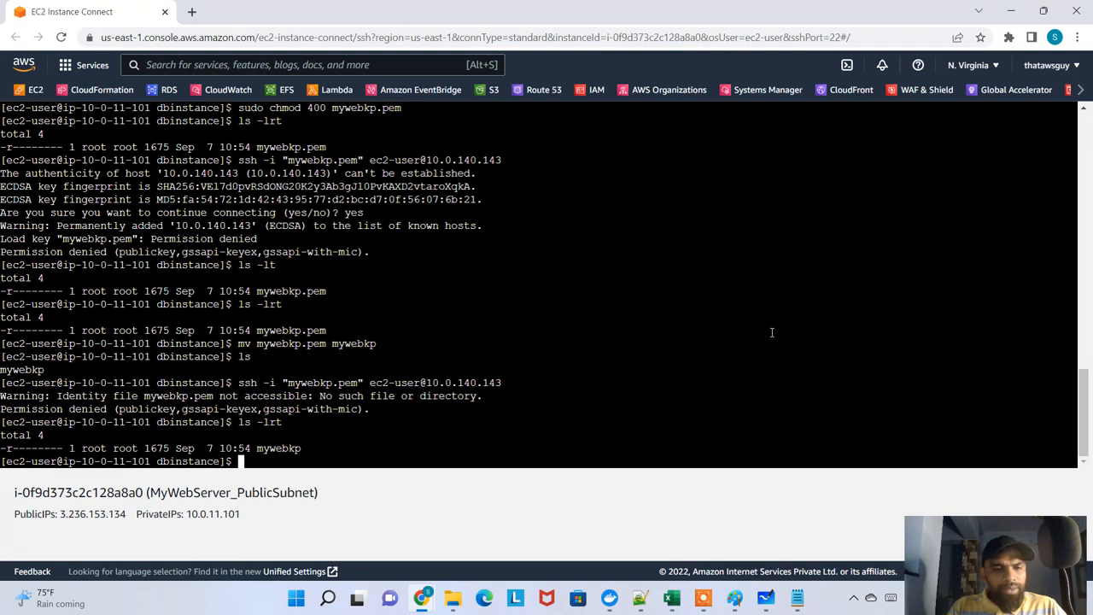
{"action": "type", "text": "mv mywebkp"}
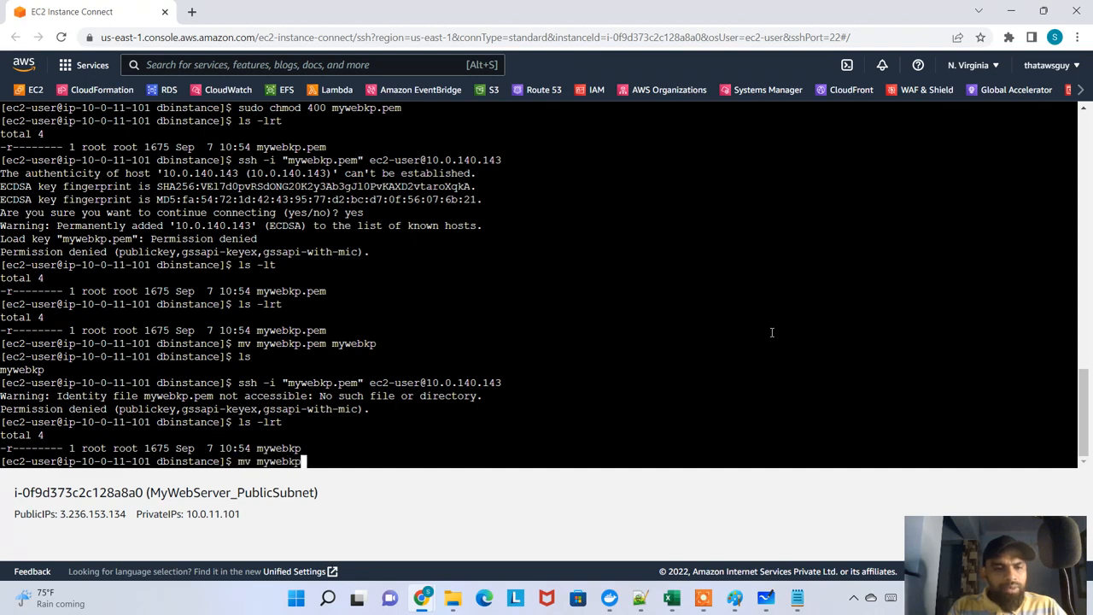
{"action": "type", "text": " mywebk"}
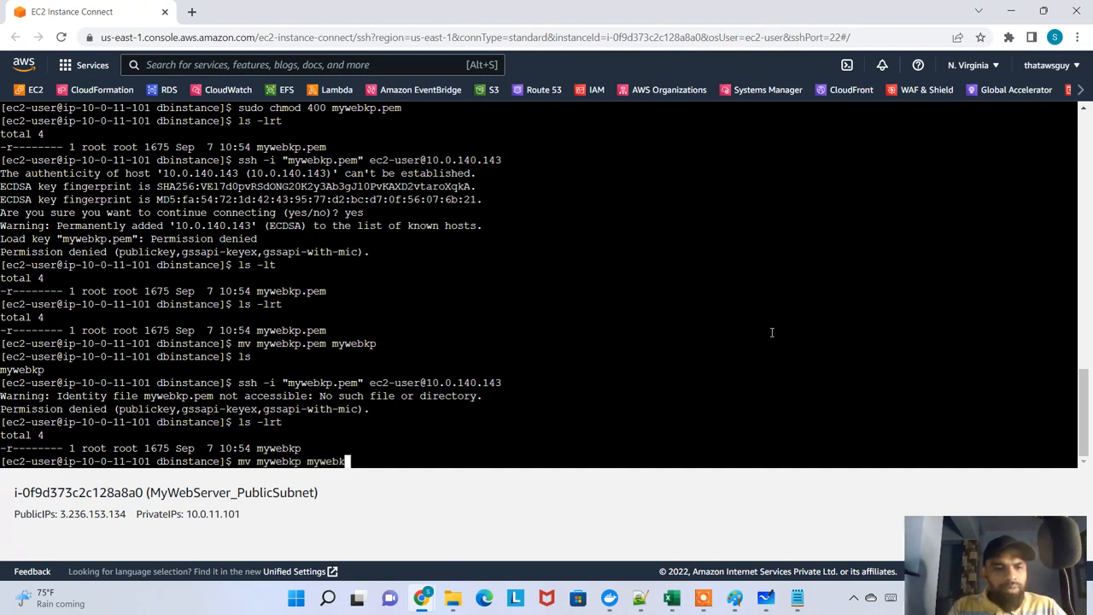
{"action": "type", "text": "p.pem"}
{"action": "key", "text": "Return"}
{"action": "type", "text": "ls -lrt"}
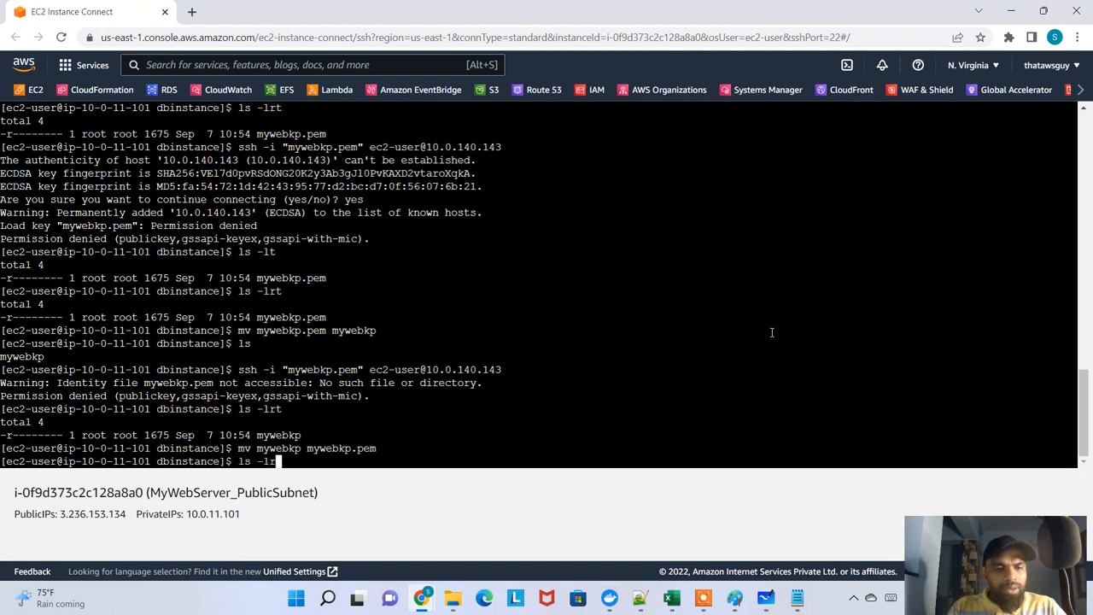
{"action": "key", "text": "Return"}
Try to display the contents of mywebkp.pem with cat
{"action": "type", "text": "cat mywebk"}
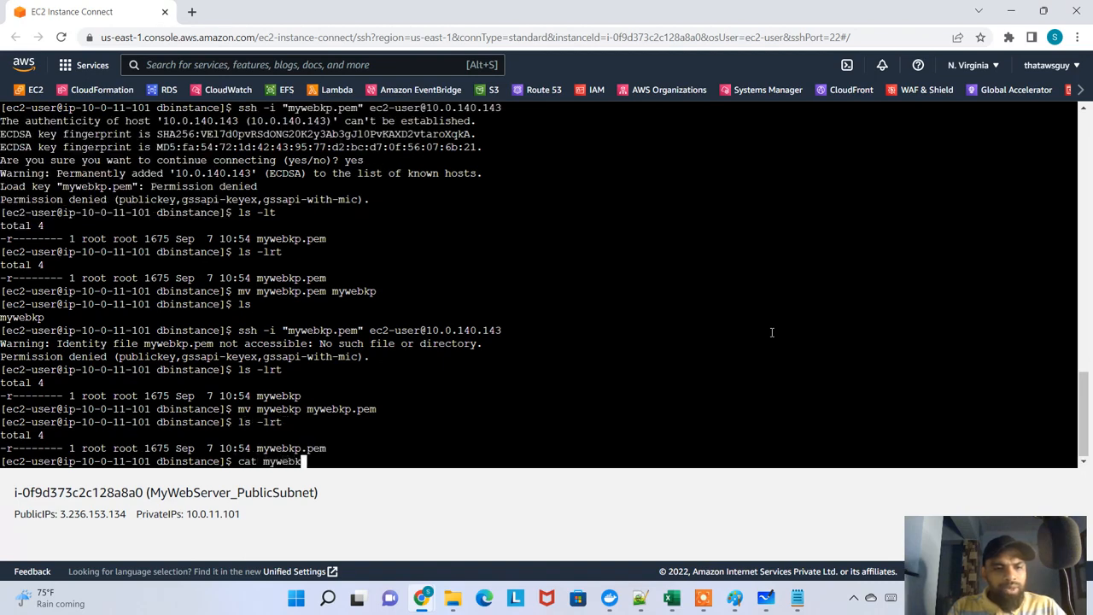
{"action": "type", "text": "p.pem"}
{"action": "key", "text": "Return"}
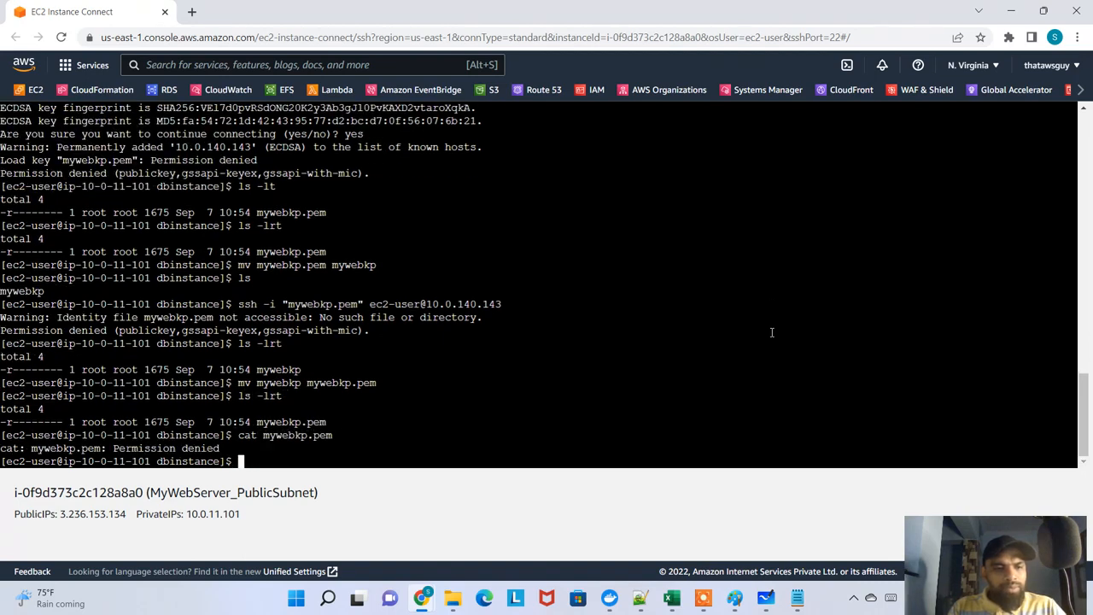
Switch to the root user with sudo su and list the files in the dbinstance directory
{"action": "type", "text": "sudo "}
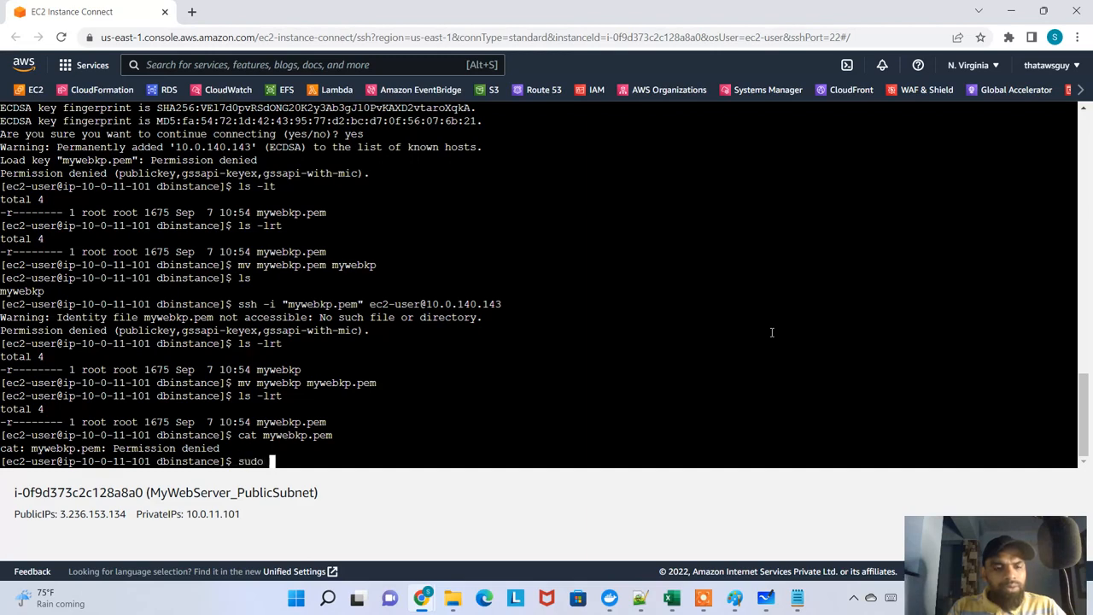
{"action": "type", "text": "su"}
{"action": "key", "text": "Return"}
{"action": "type", "text": "ls"}
{"action": "key", "text": "Return"}
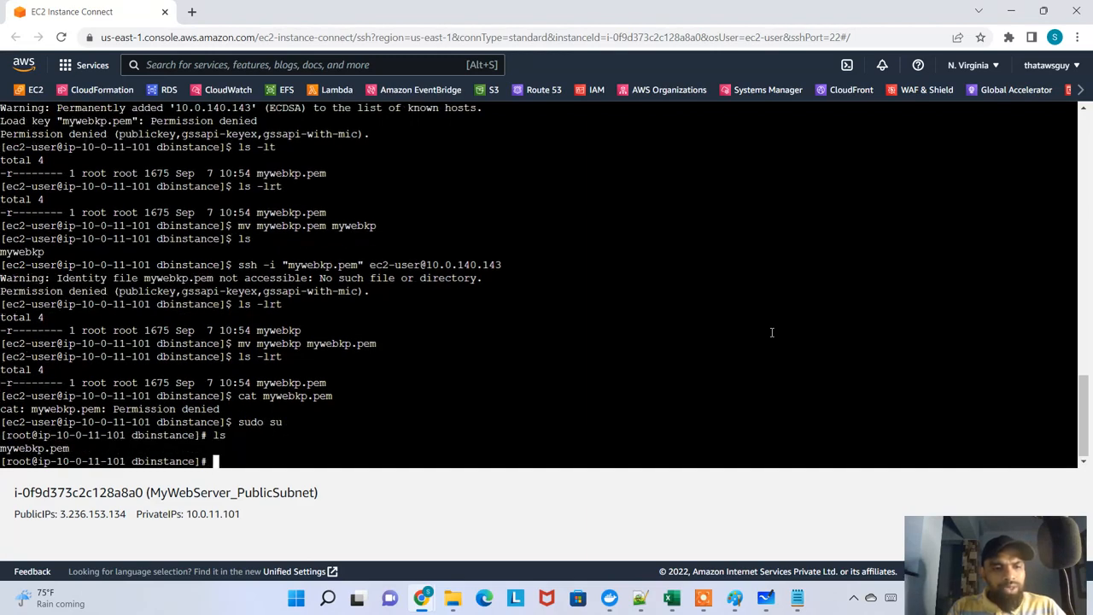
Copy the private instance's example ssh command again, run it in the root shell, and accept the host with yes
{"action": "key", "text": "alt+Tab"}
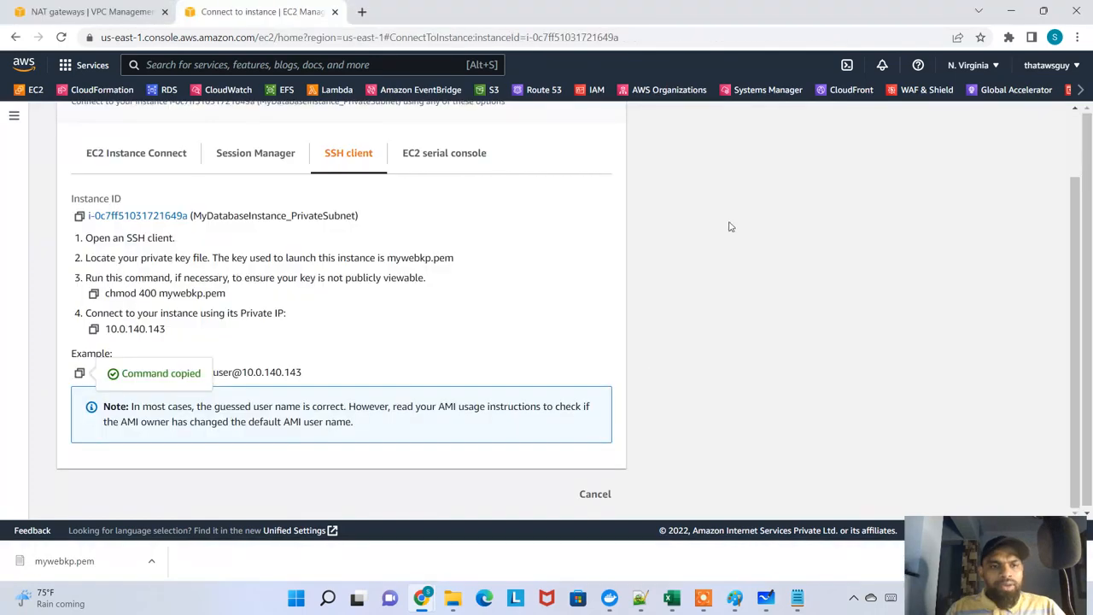
{"action": "left_click", "coordinate": [79, 372]}
{"action": "key", "text": "alt+Tab"}
{"action": "right_click", "coordinate": [511, 305]}
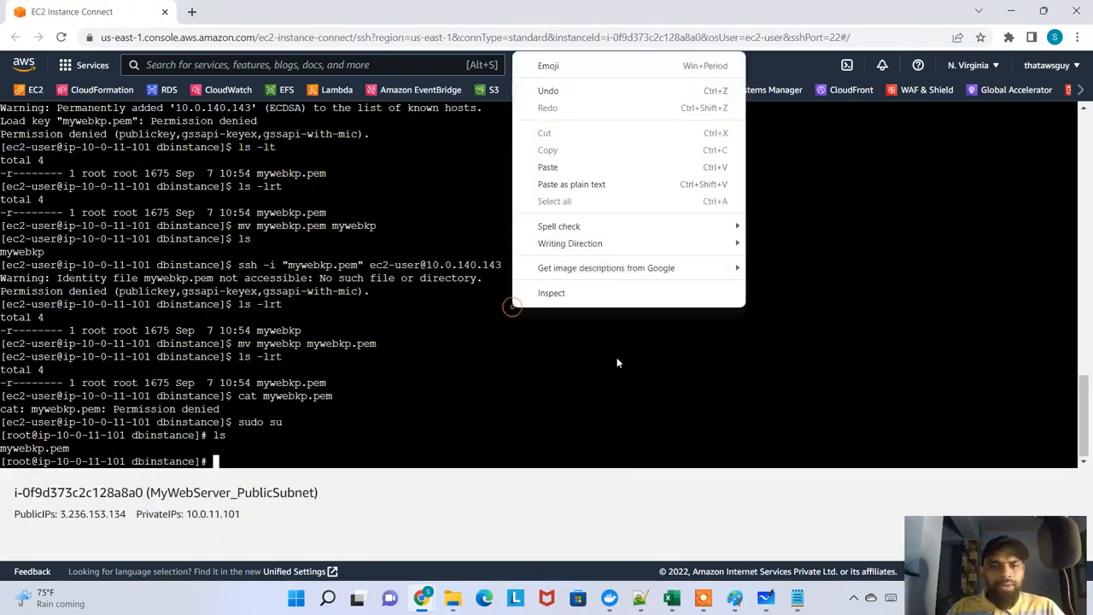
{"action": "left_click", "coordinate": [580, 184]}
{"action": "key", "text": "Return"}
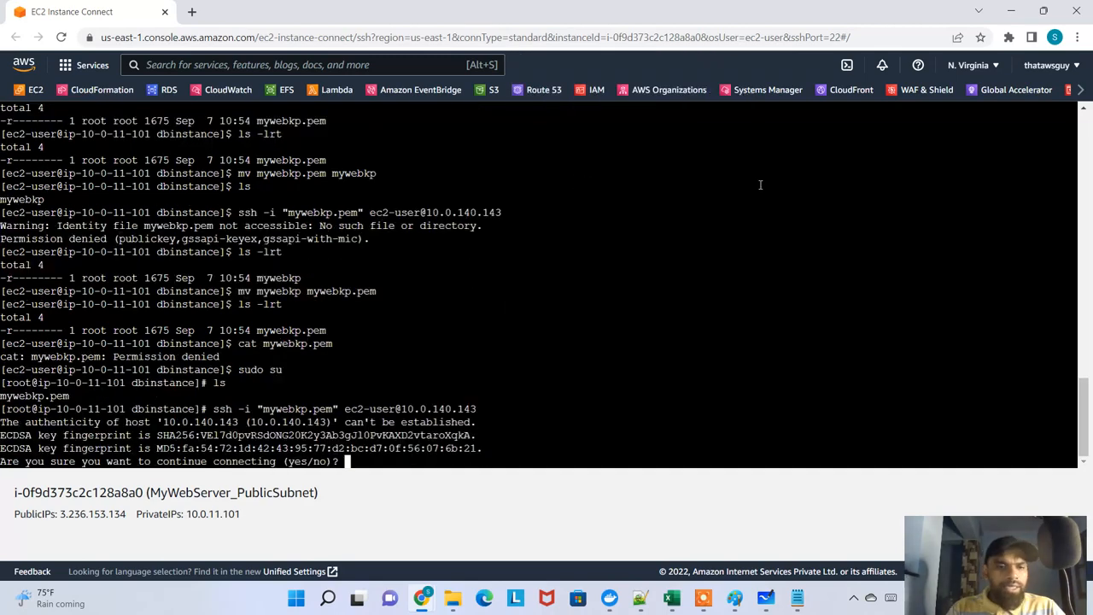
{"action": "type", "text": "yes"}
{"action": "key", "text": "Return"}
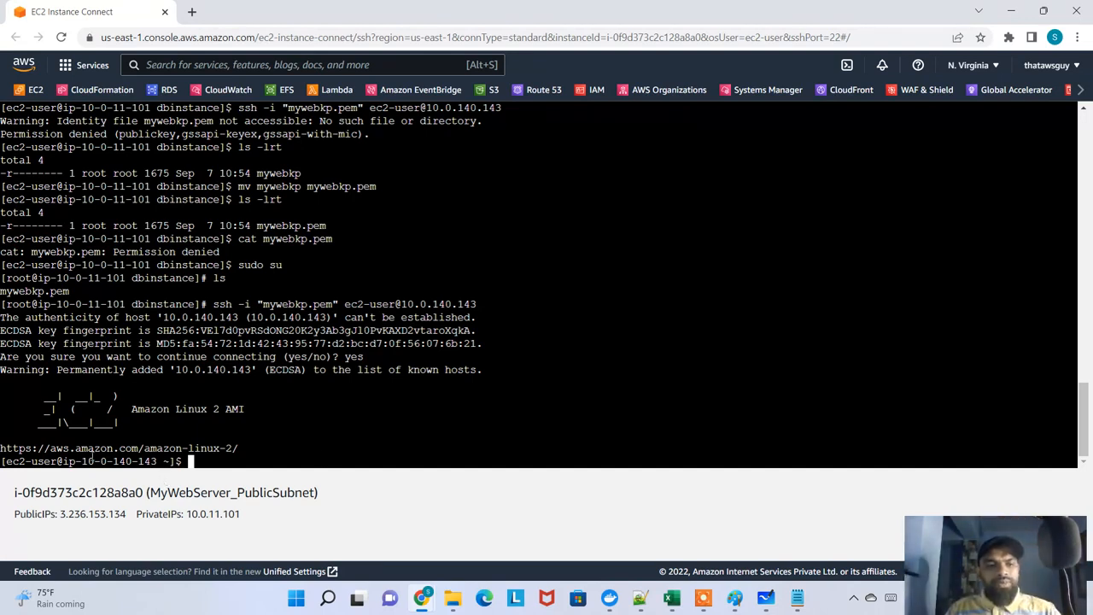
Compare the private IP address in the shell prompt with the instance summary of MyDatabaseInstance_PrivateSubnet
{"action": "left_click_drag", "start_coordinate": [83, 459], "coordinate": [145, 461]}
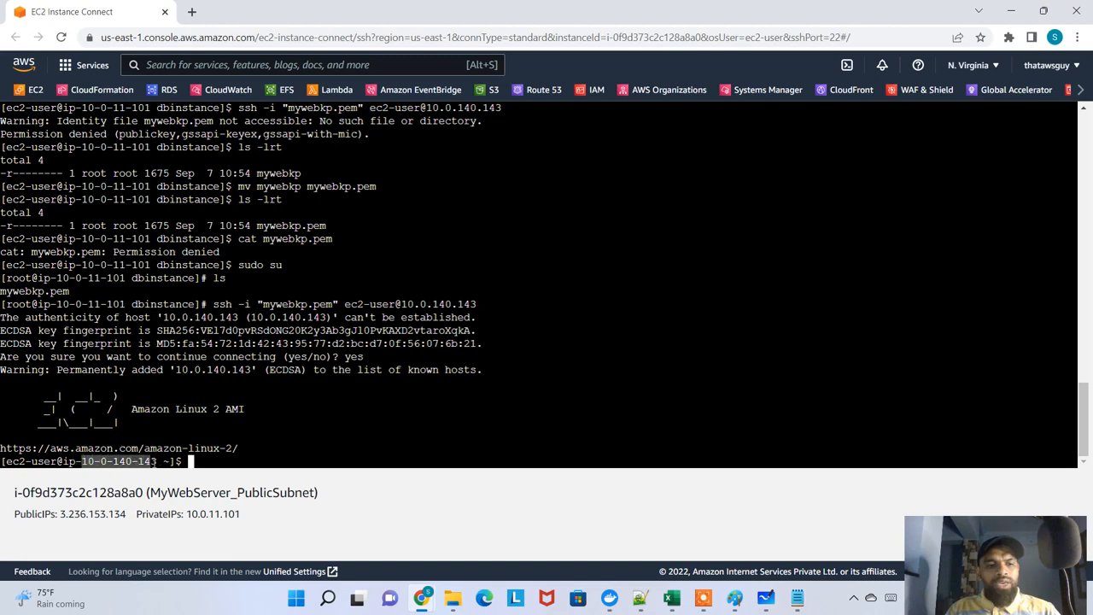
{"action": "key", "text": "alt+Tab"}
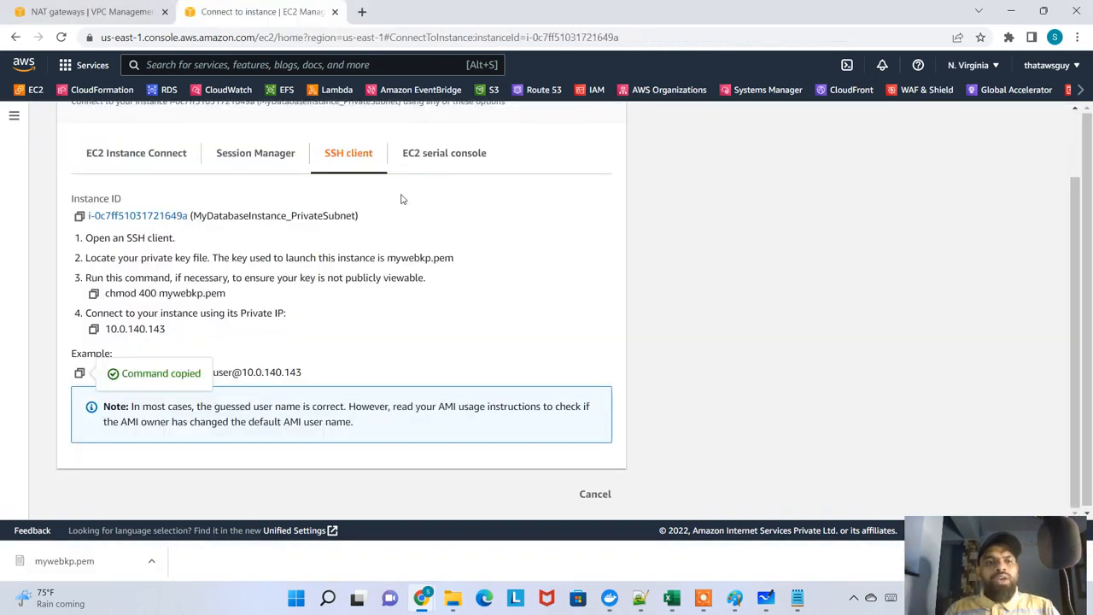
{"action": "scroll", "coordinate": [155, 329], "scroll_direction": "up", "scroll_amount": 2}
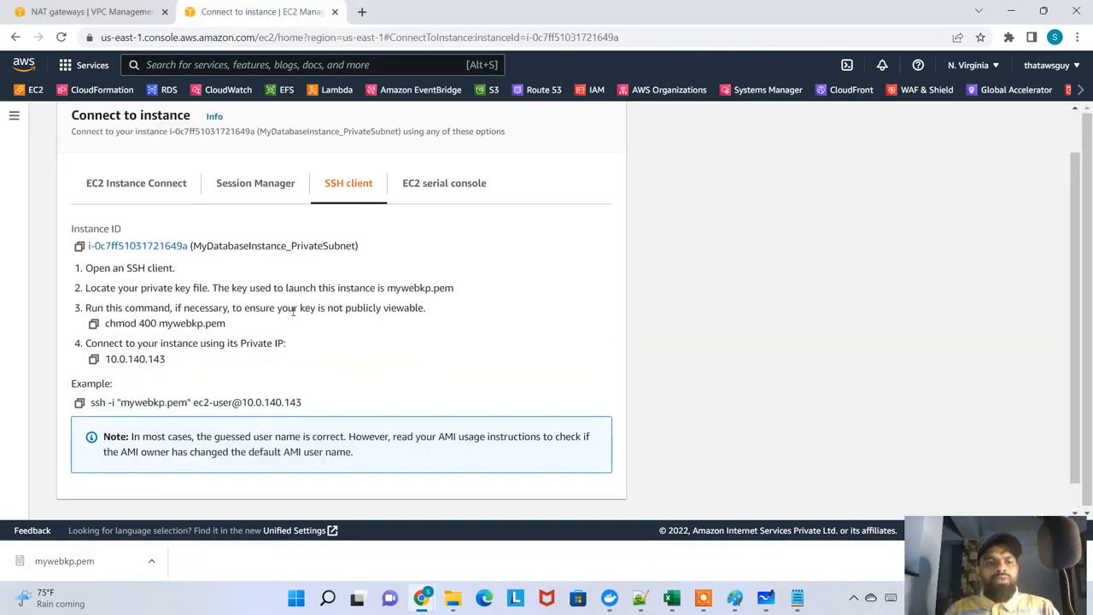
{"action": "left_click", "coordinate": [231, 126]}
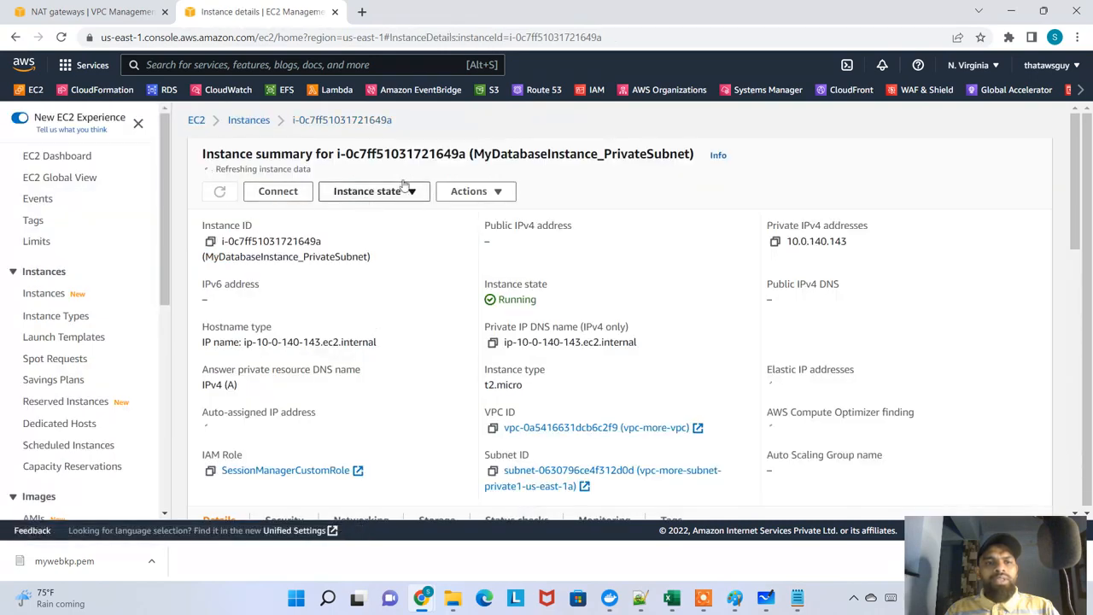
{"action": "left_click_drag", "start_coordinate": [595, 155], "coordinate": [517, 149]}
{"action": "key", "text": "alt+Tab"}
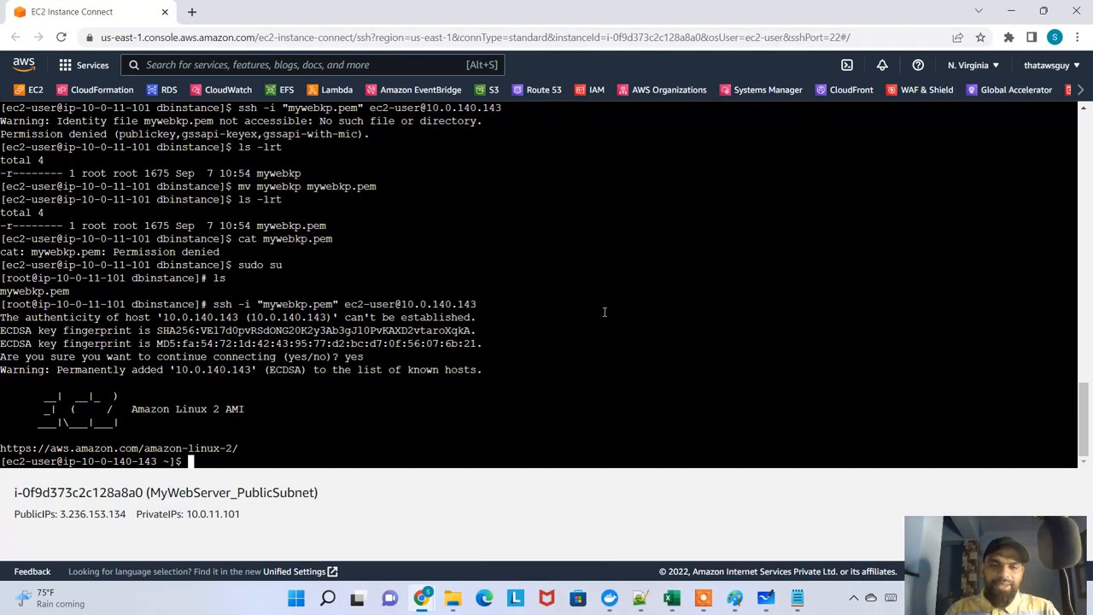
Exit the SSH session to the private instance, the root shell and the web server session, and close the terminal window
{"action": "type", "text": "exit"}
{"action": "key", "text": "Return"}
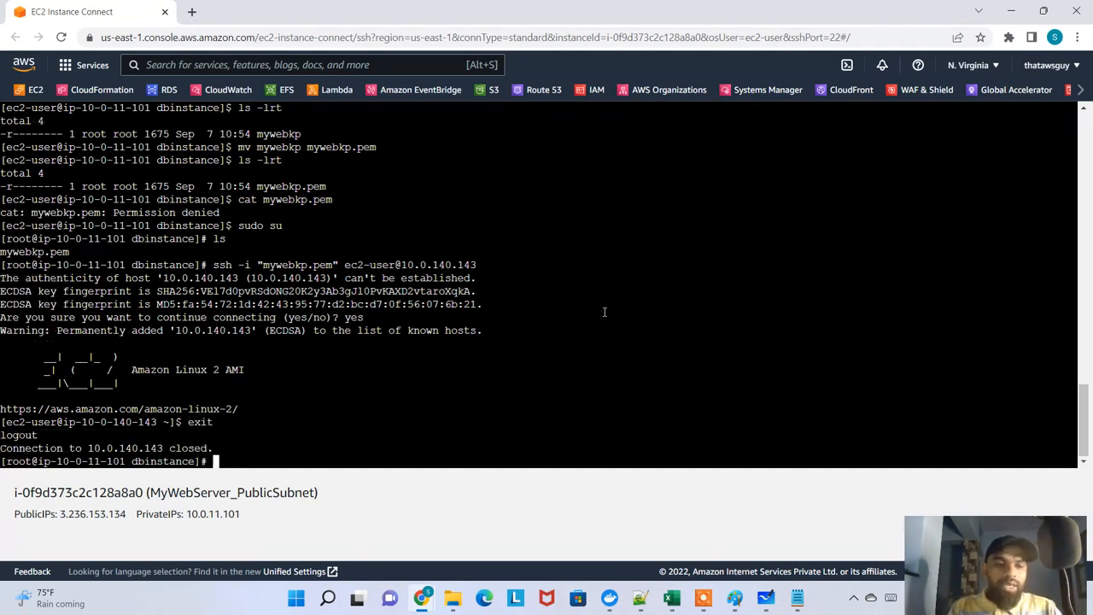
{"action": "type", "text": "exit"}
{"action": "key", "text": "Return"}
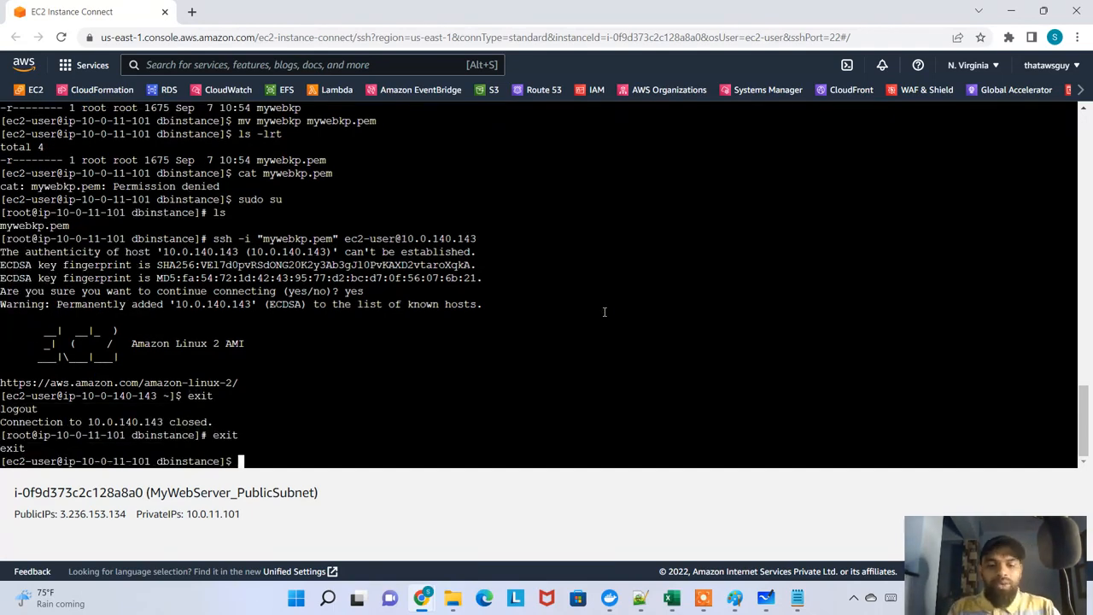
{"action": "type", "text": "exi"}
{"action": "type", "text": "t"}
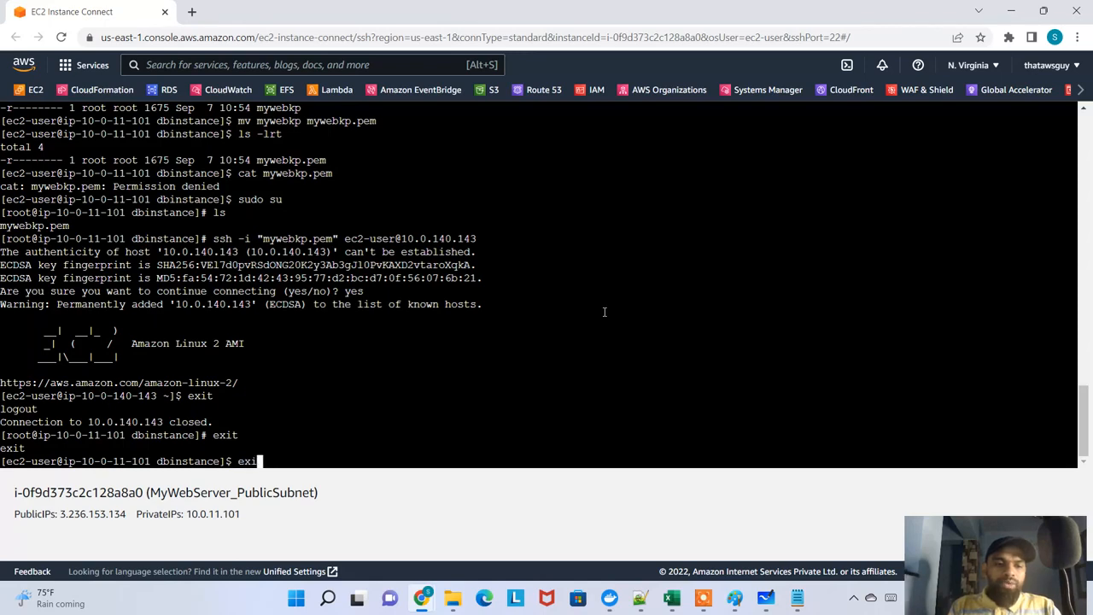
{"action": "key", "text": "Return"}
{"action": "left_click", "coordinate": [165, 11]}
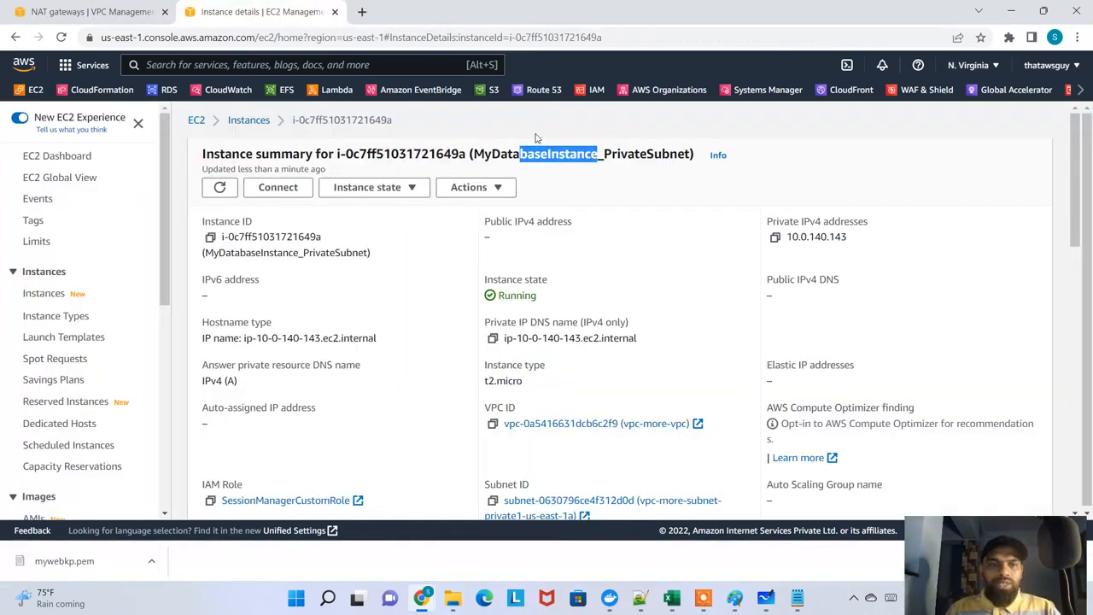
Return to the Instances list and check the public IPv4 address field of MyDatabaseInstance_PrivateSubnet
{"action": "left_click", "coordinate": [259, 121]}
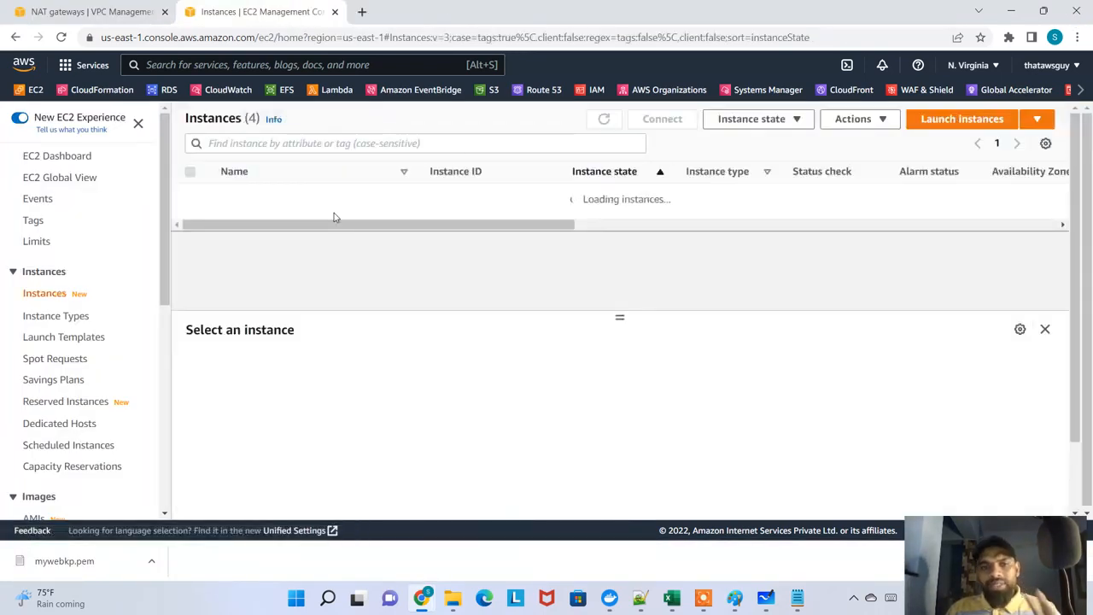
{"action": "left_click_drag", "start_coordinate": [265, 218], "coordinate": [335, 219]}
{"action": "left_click_drag", "start_coordinate": [233, 217], "coordinate": [374, 194]}
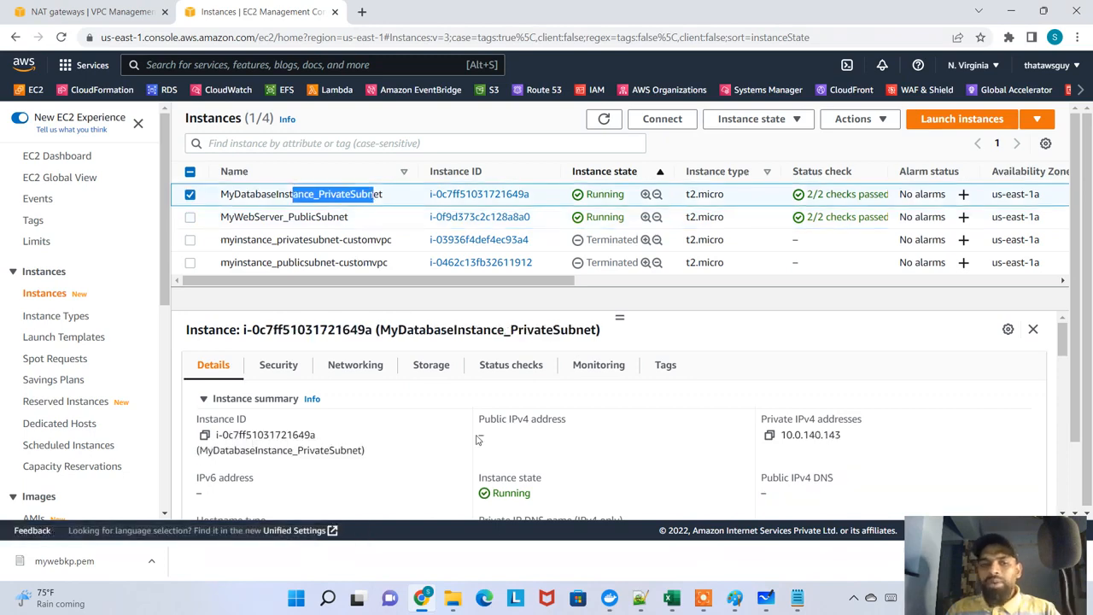
{"action": "left_click_drag", "start_coordinate": [502, 439], "coordinate": [473, 437]}
Connect to MyWebServer_PublicSubnet with EC2 Instance Connect as ec2-user, and put the terminal in its own maximized window
{"action": "left_click", "coordinate": [291, 218]}
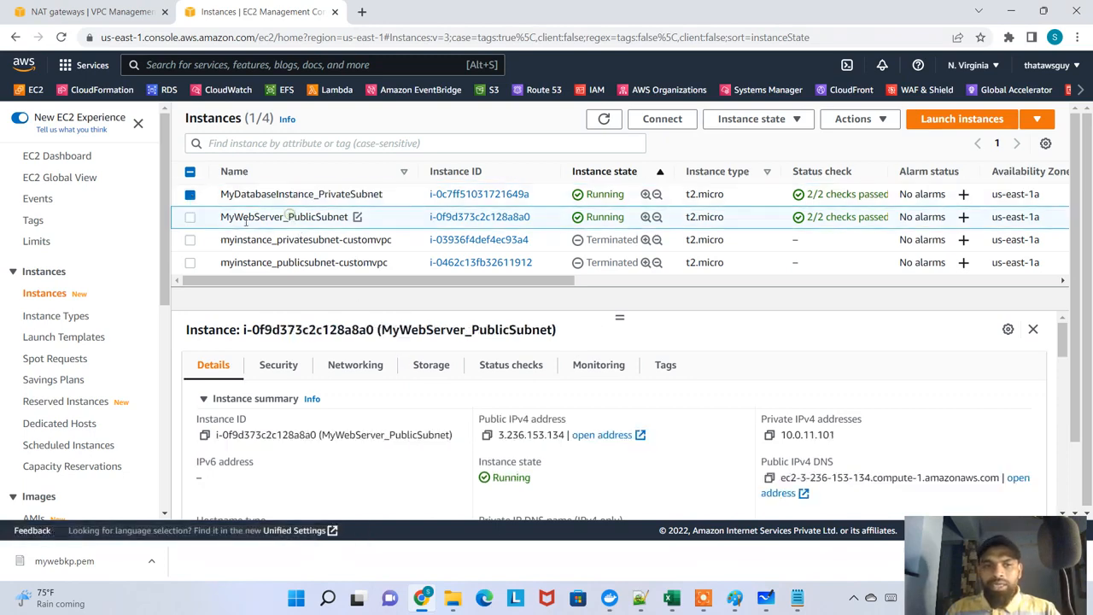
{"action": "left_click", "coordinate": [663, 120]}
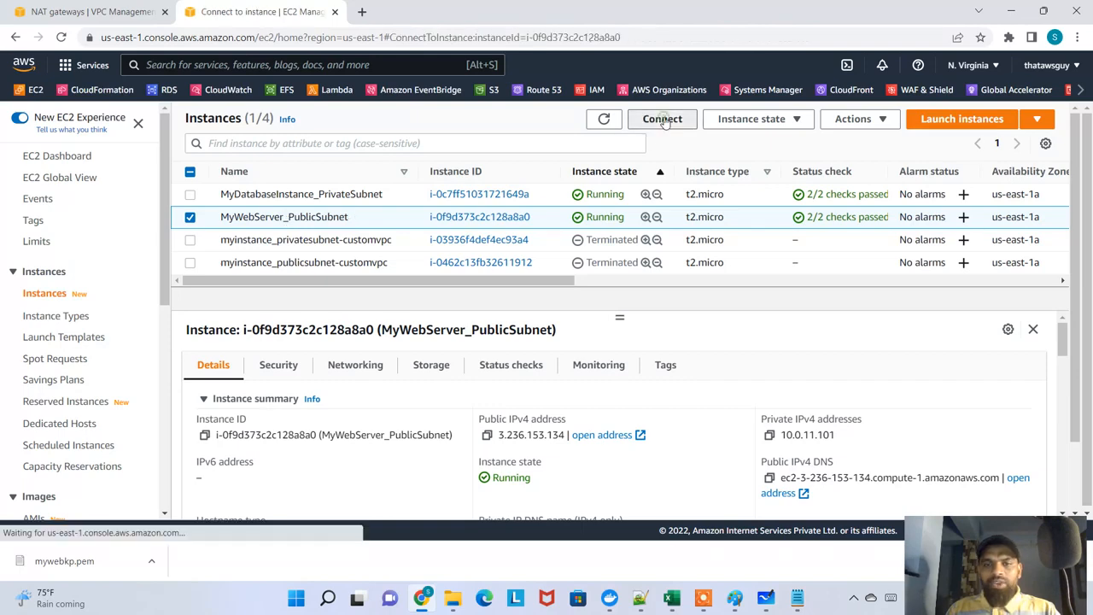
{"action": "scroll", "coordinate": [595, 469], "scroll_direction": "down", "scroll_amount": 1}
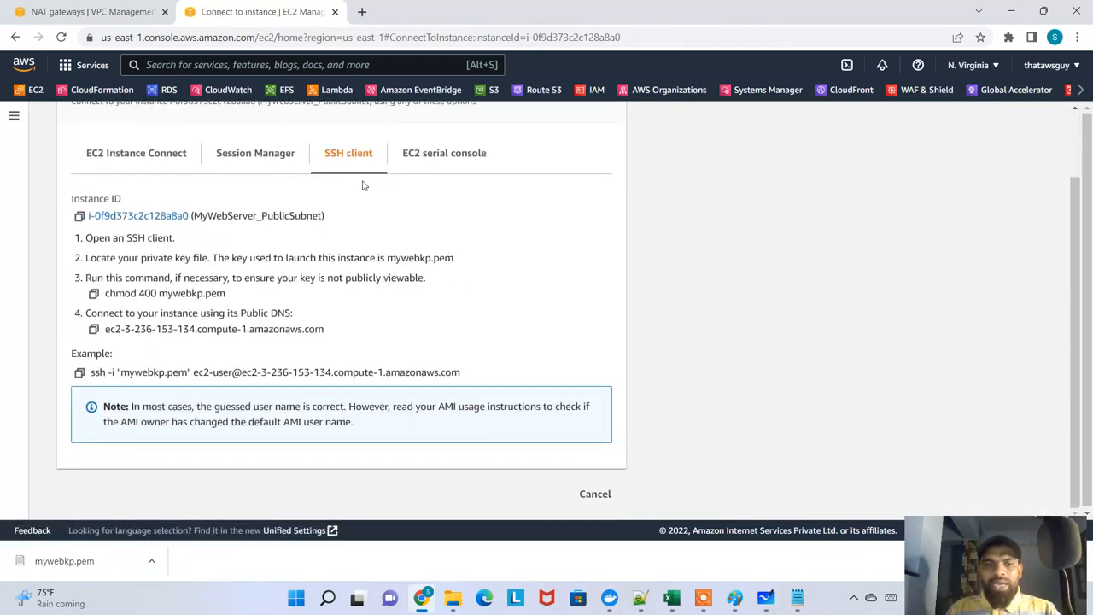
{"action": "left_click", "coordinate": [150, 159]}
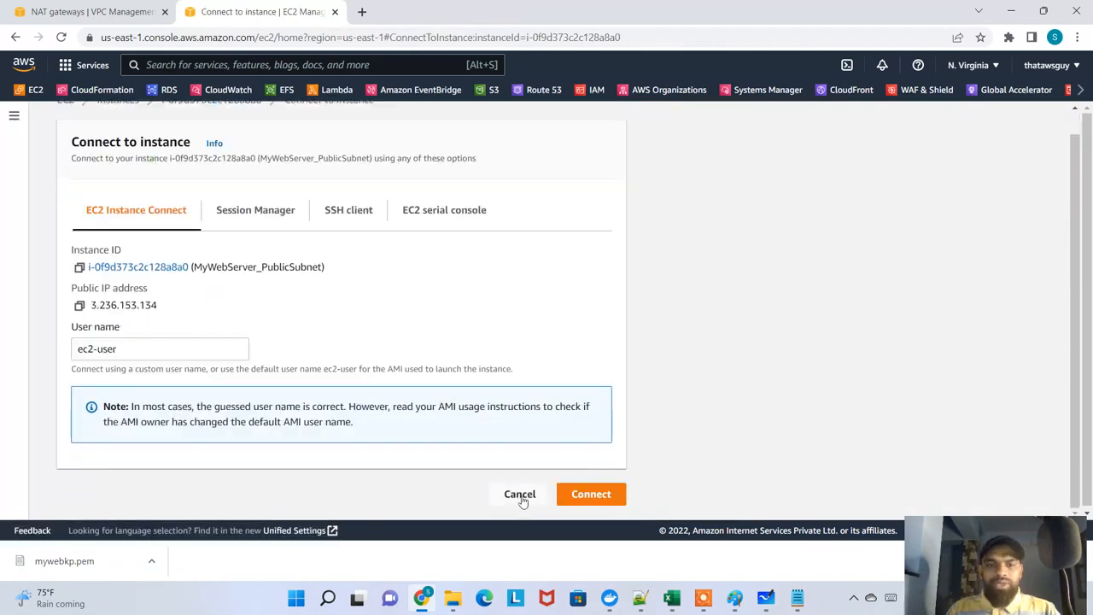
{"action": "left_click", "coordinate": [600, 507]}
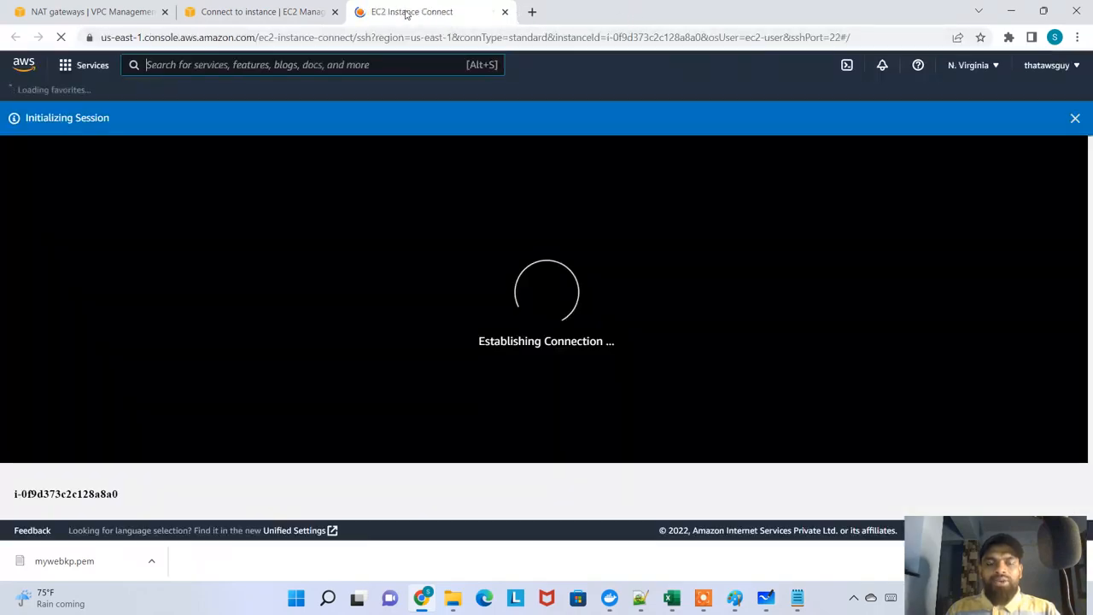
{"action": "left_click_drag", "start_coordinate": [415, 17], "coordinate": [474, 55]}
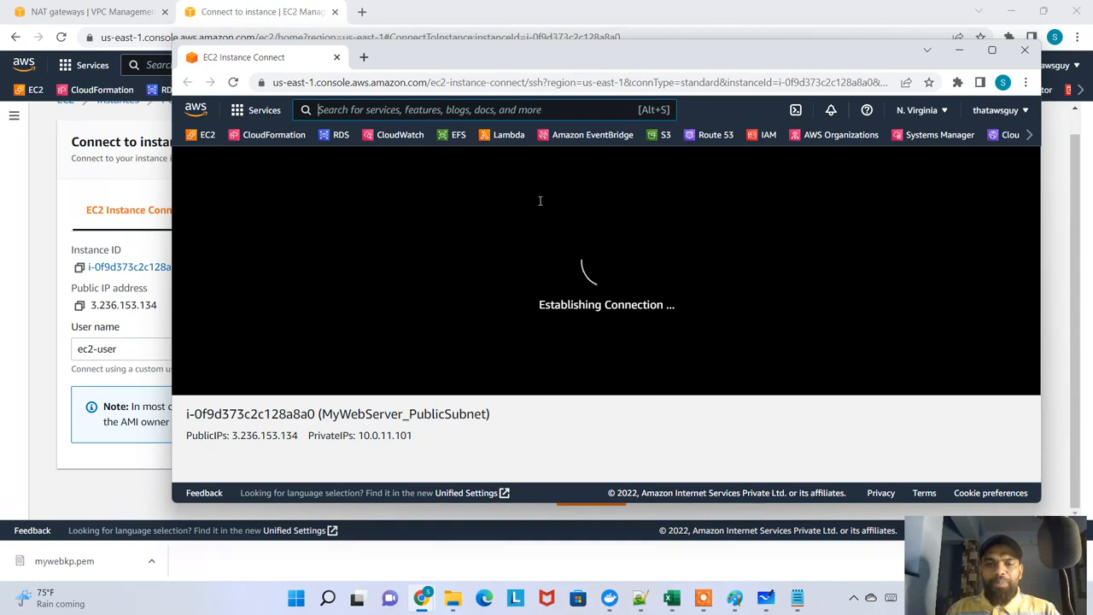
{"action": "double_click", "coordinate": [596, 55]}
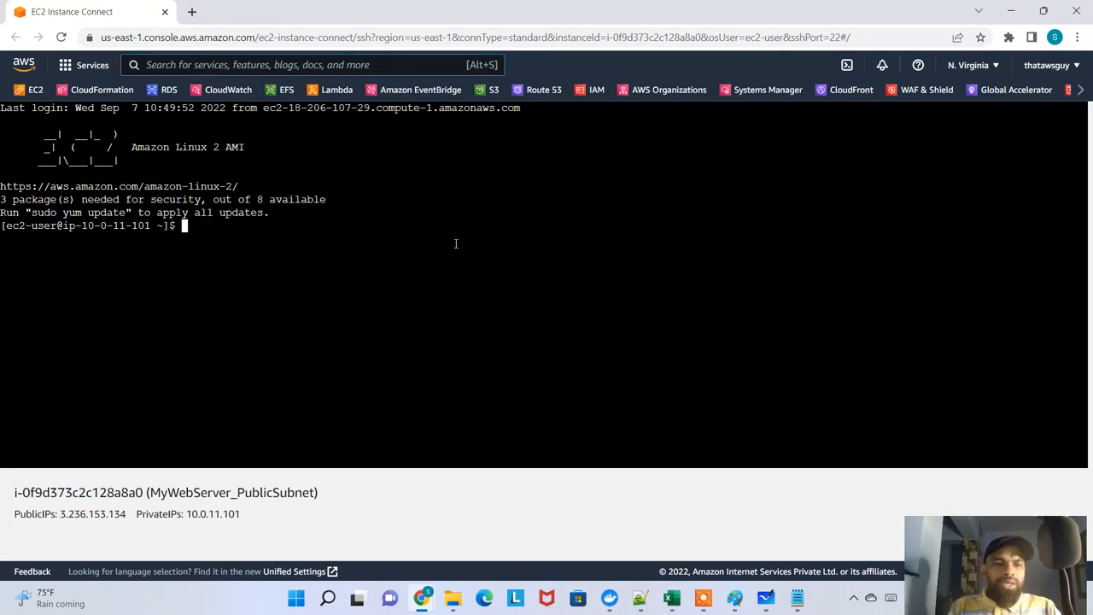
List the home directory, change into the dbinstance directory, and list its files with ls
{"action": "type", "text": "cd"}
{"action": "key", "text": "BackSpace"}
{"action": "key", "text": "BackSpace"}
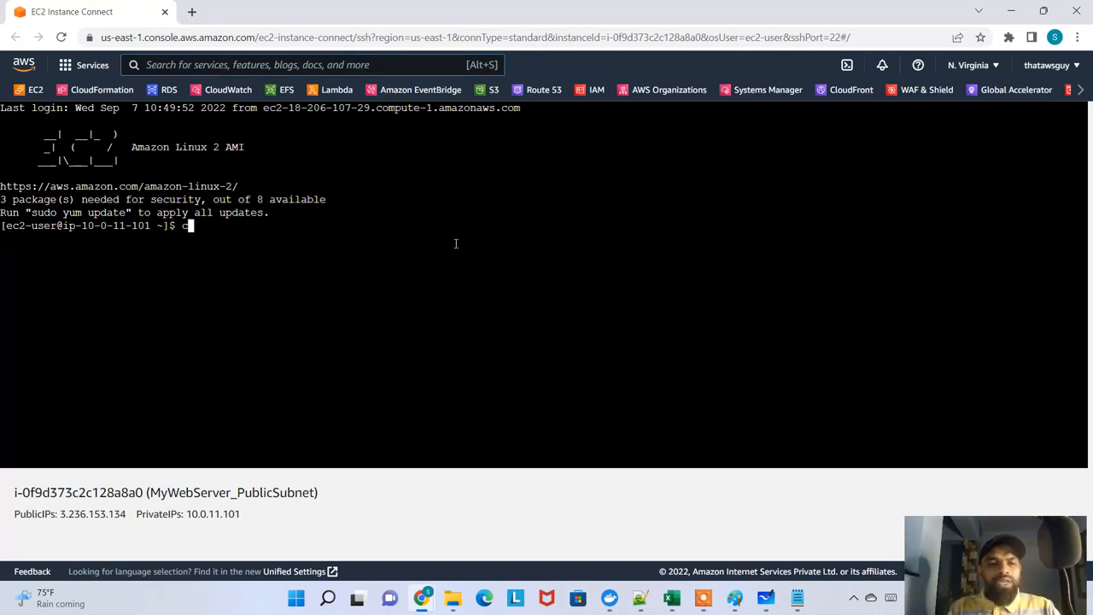
{"action": "type", "text": "ls"}
{"action": "key", "text": "Return"}
{"action": "type", "text": "cd dbinstance"}
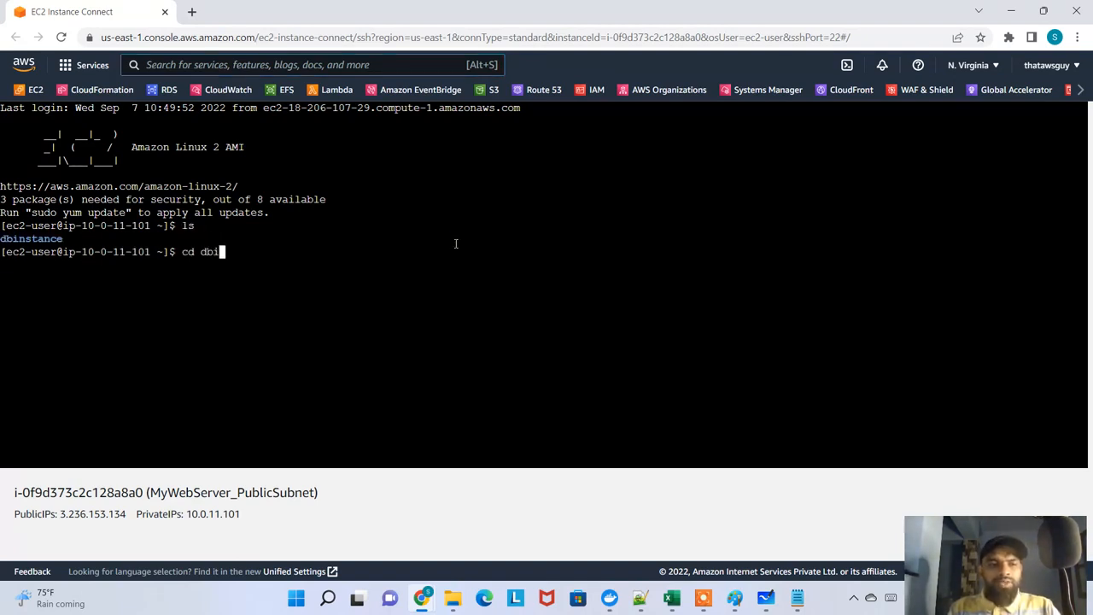
{"action": "key", "text": "Return"}
{"action": "type", "text": "ls"}
{"action": "key", "text": "Return"}
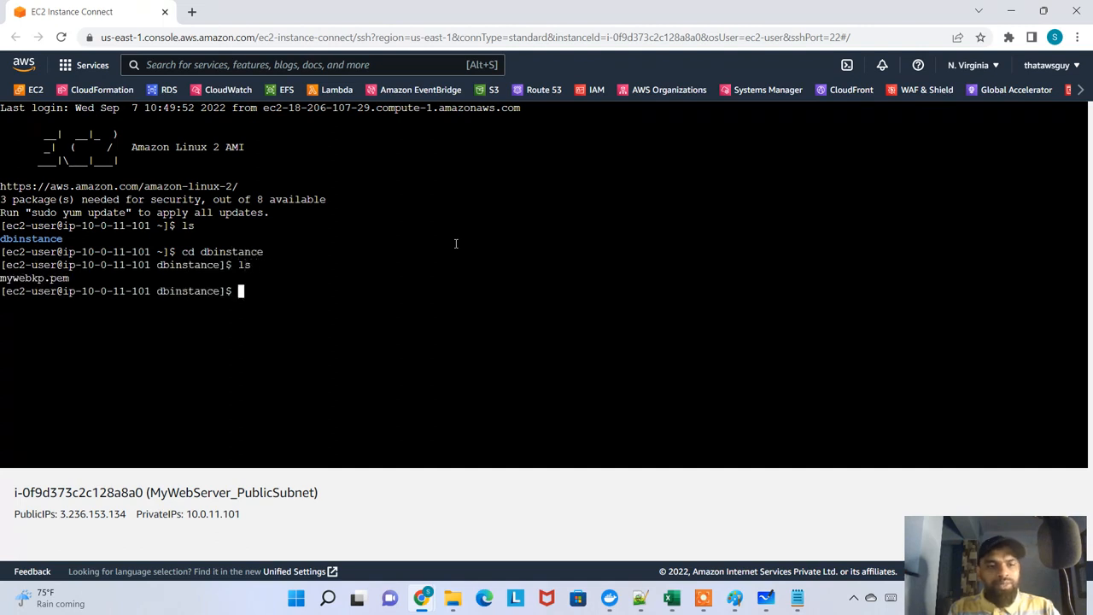
Enter the command vi mywebkp.pem at the ec2-user prompt without running it
{"action": "type", "text": "vi"}
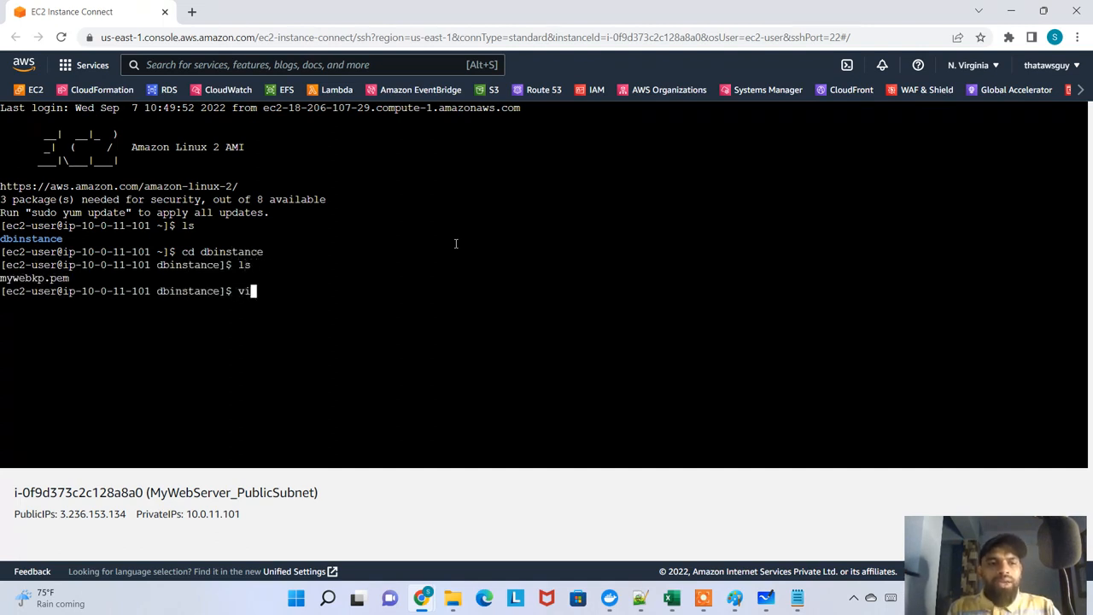
{"action": "type", "text": " mywebkp.p"}
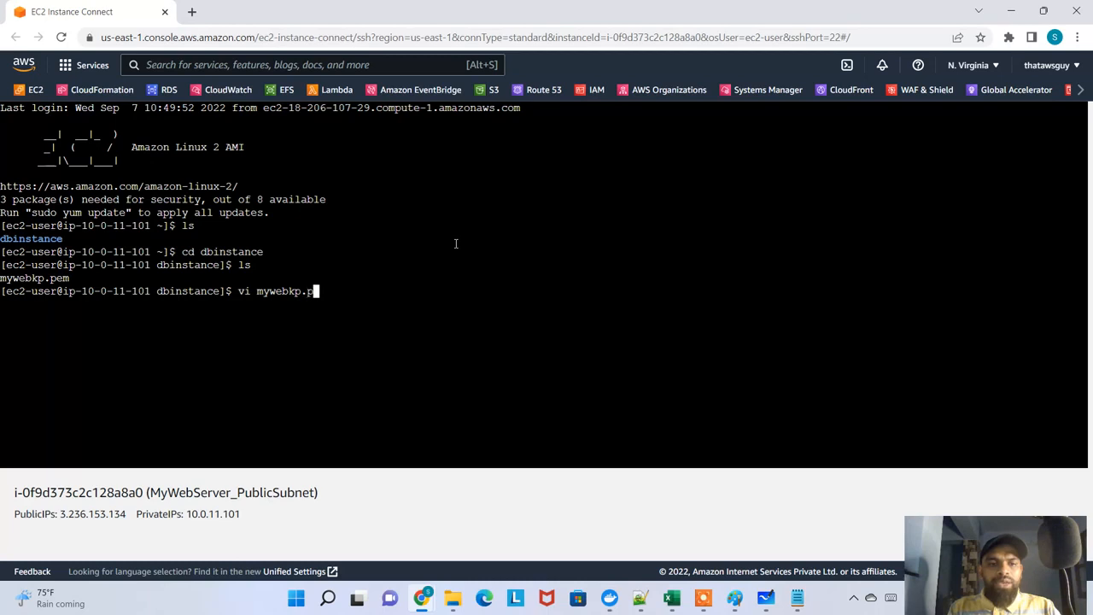
{"action": "type", "text": "em"}
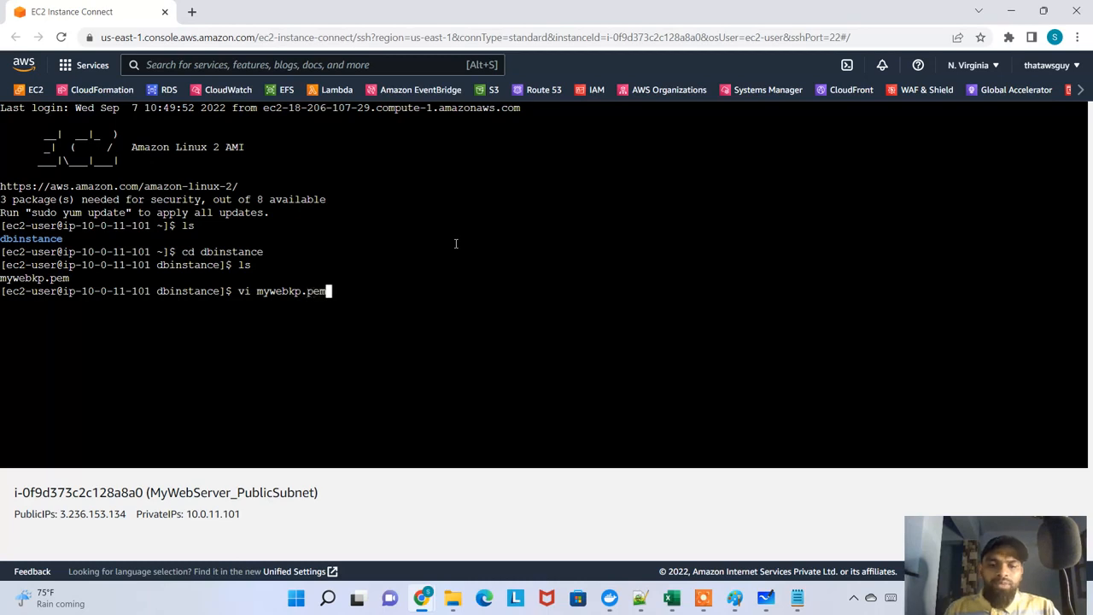
View the contents of the mywebkp PEM file from the local Downloads folder, close it, and return to the web server terminal
{"action": "left_click", "coordinate": [458, 602]}
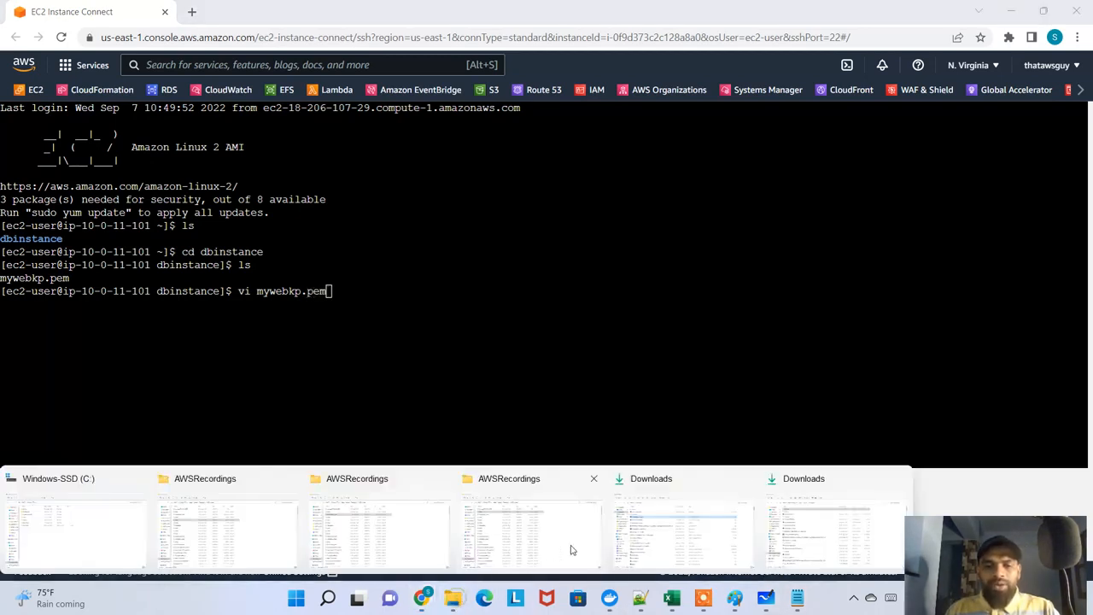
{"action": "left_click", "coordinate": [814, 530]}
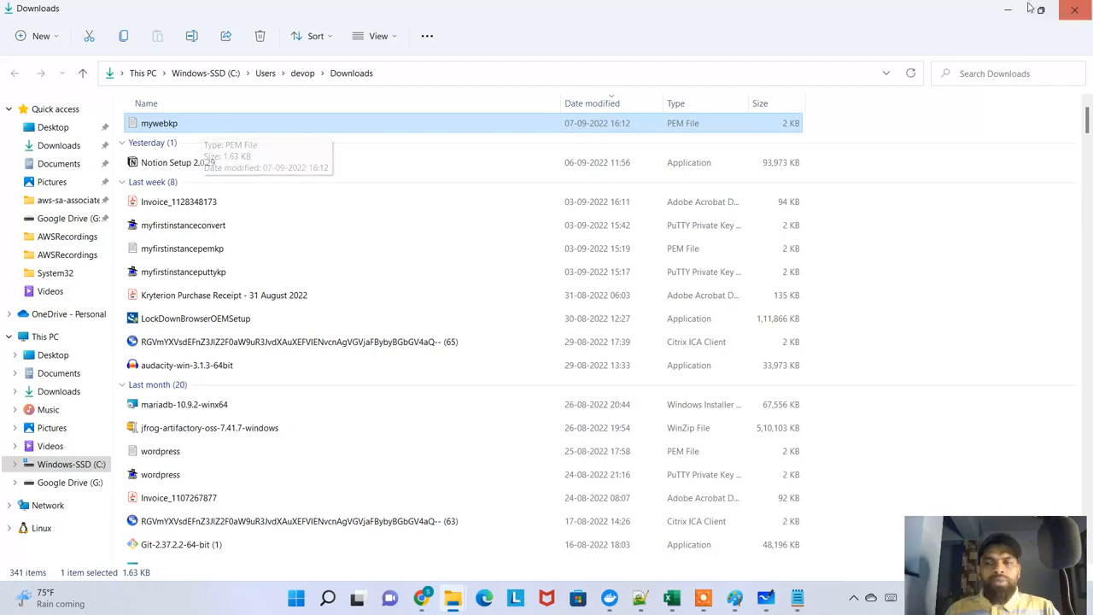
{"action": "double_click", "coordinate": [204, 128]}
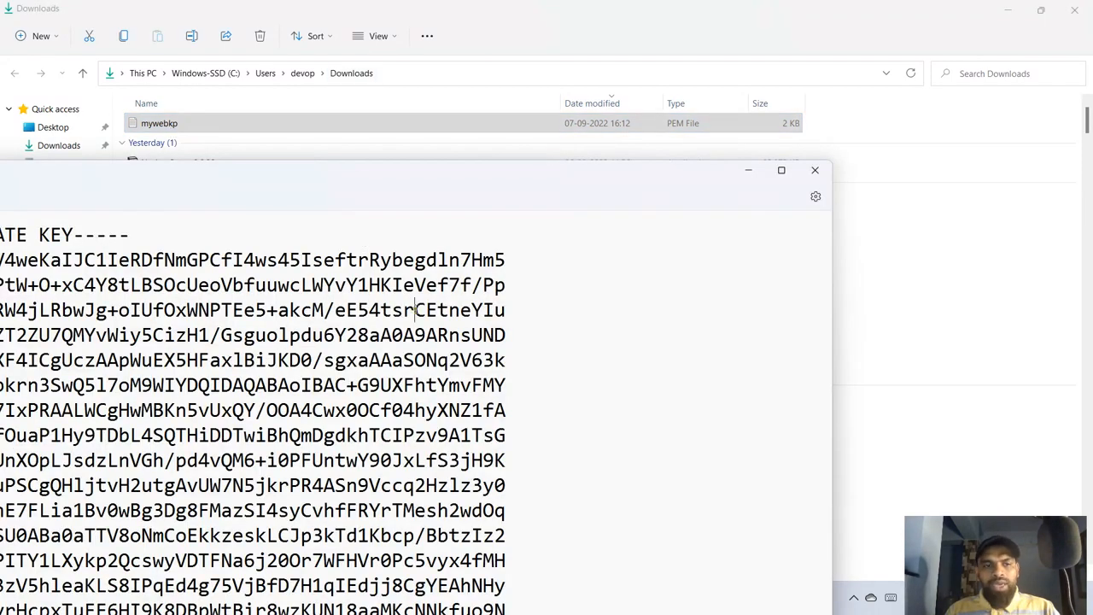
{"action": "key", "text": "ctrl+a"}
{"action": "left_click", "coordinate": [815, 172]}
{"action": "key", "text": "alt+Tab"}
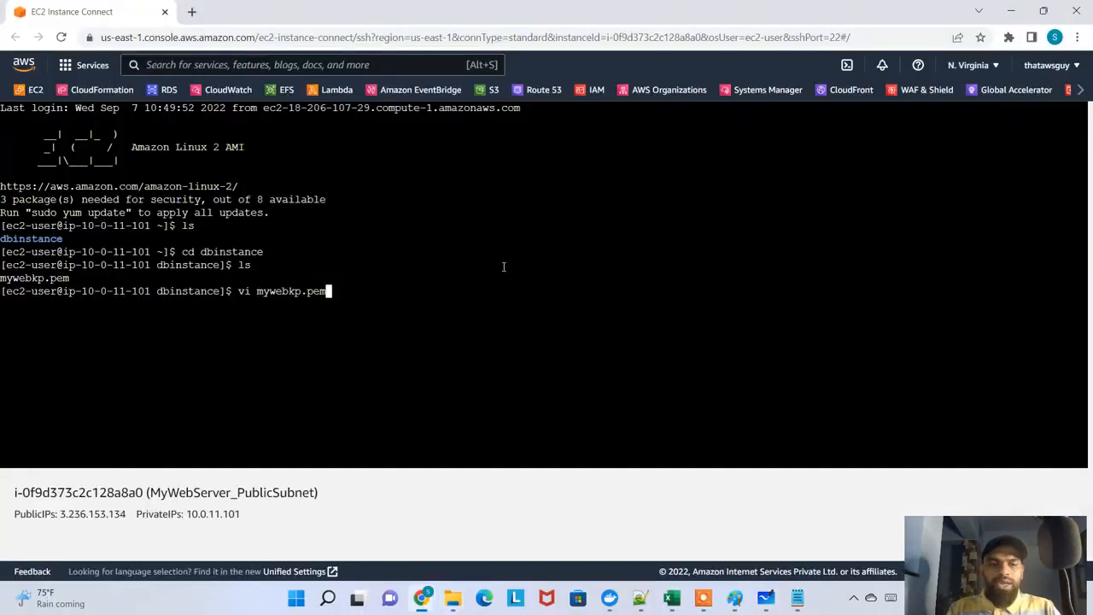
Try to open mywebkp.pem in vi as ec2-user, and quit the editor with :q
{"action": "key", "text": "Return"}
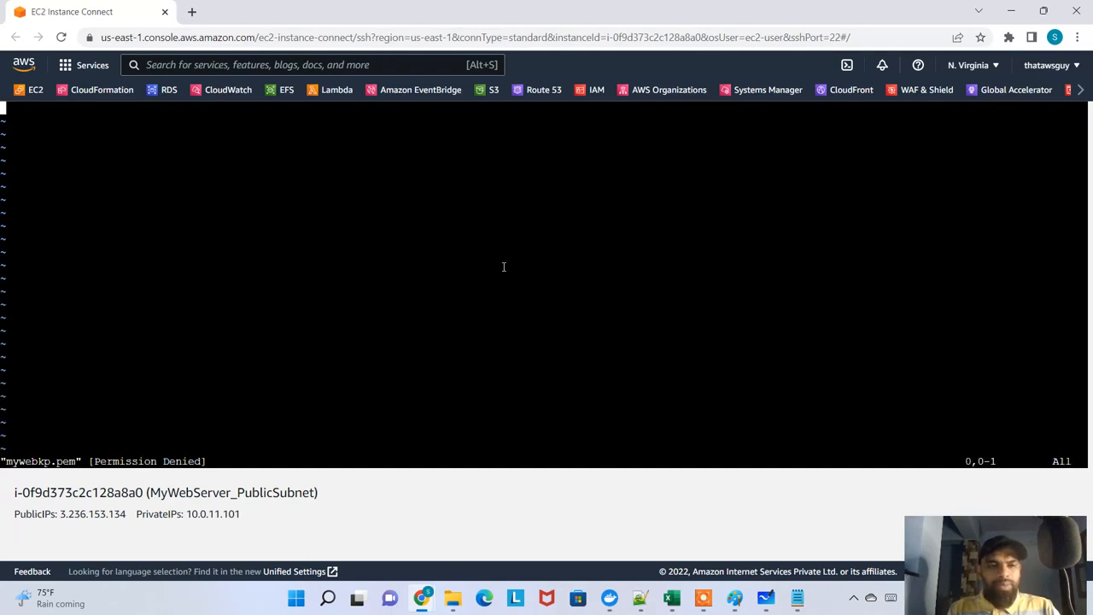
{"action": "type", "text": ":q!"}
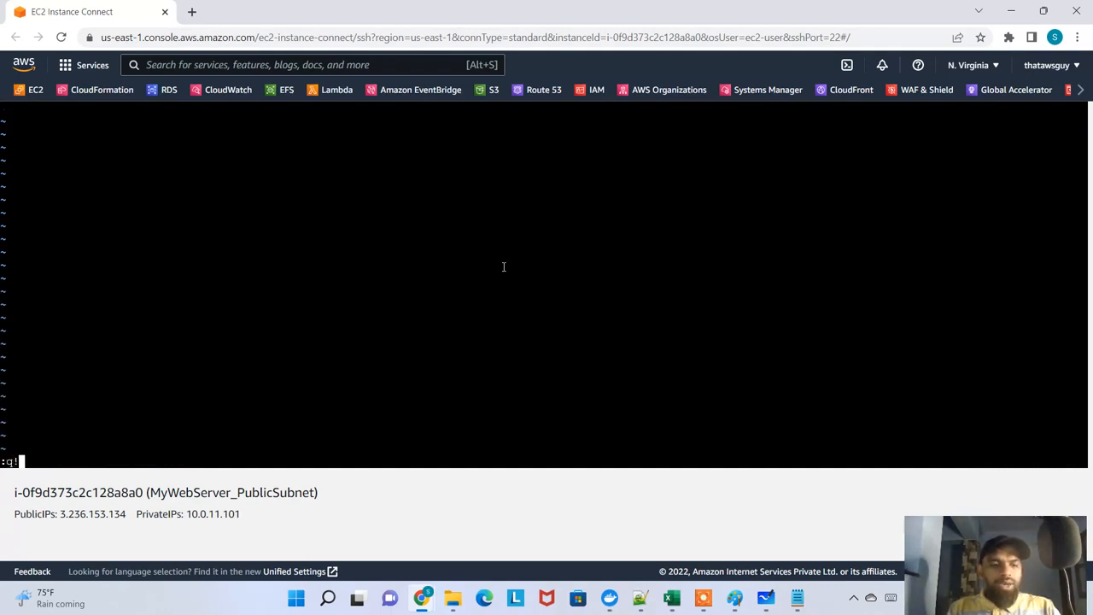
{"action": "key", "text": "Return"}
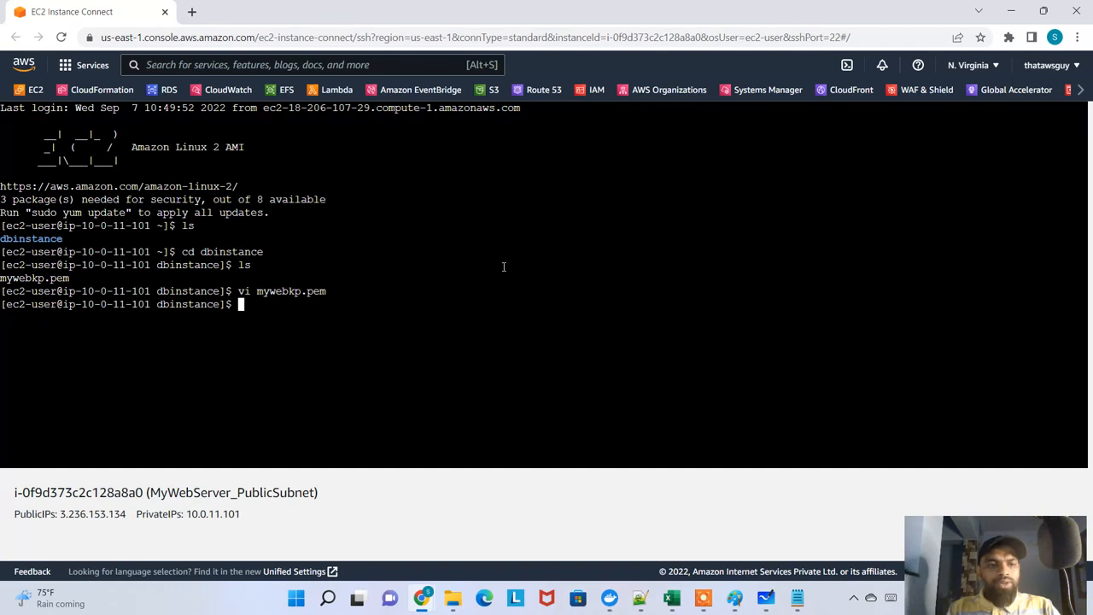
Switch to the root user with sudo su and open mywebkp.pem in vi to view the key file
{"action": "type", "text": "sudo su"}
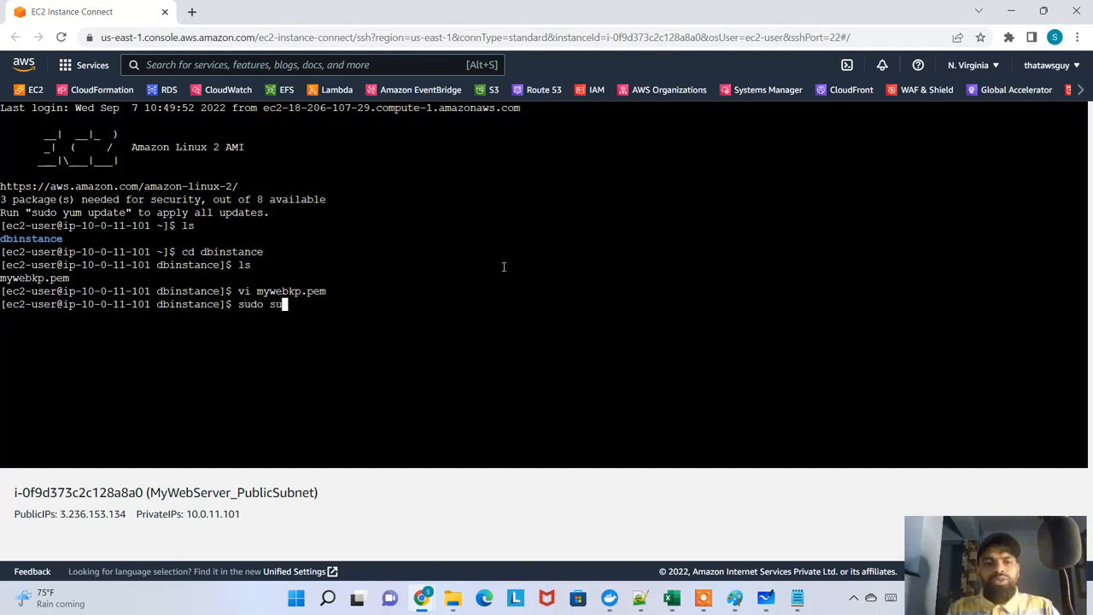
{"action": "key", "text": "Return"}
{"action": "type", "text": "vi mywebkp"}
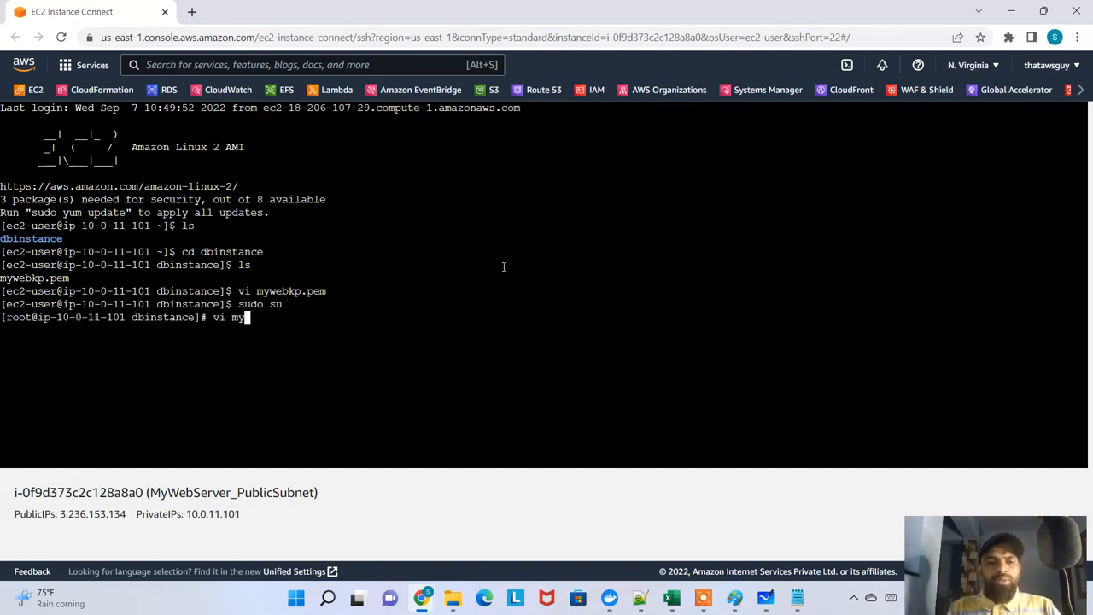
{"action": "key", "text": "Tab"}
{"action": "key", "text": "Return"}
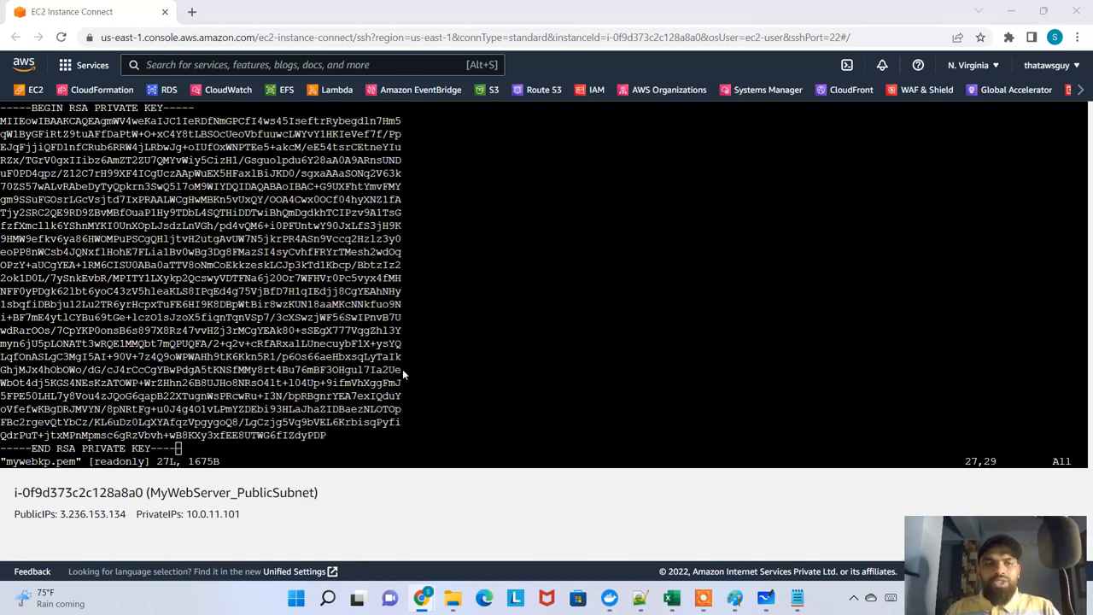
{"action": "key", "text": "alt+Tab"}
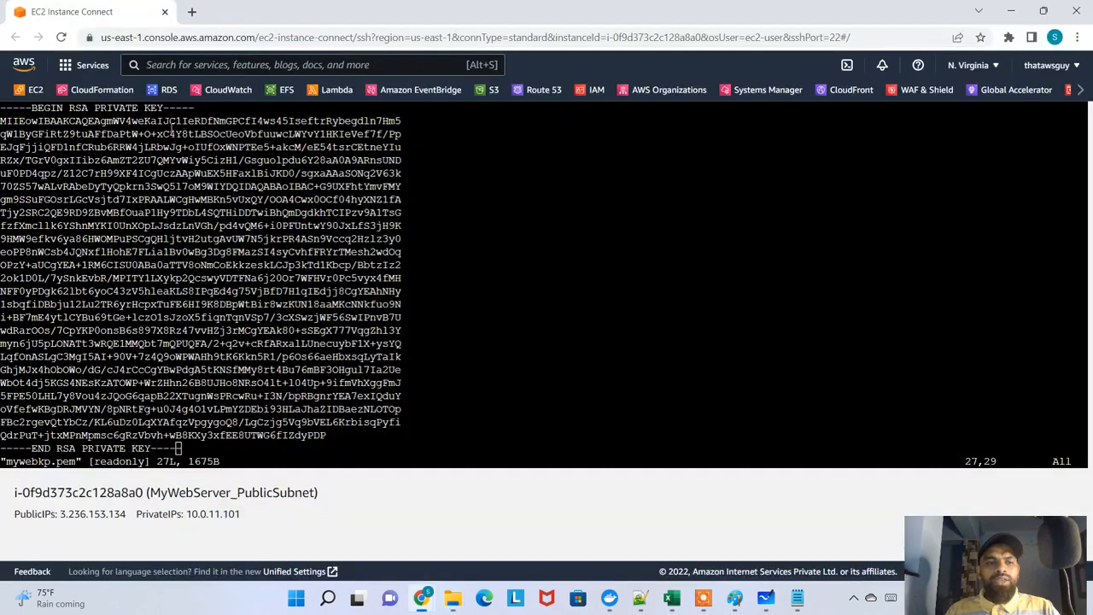
Quit vi with :q to leave the mywebkp.pem key file and return to the root shell prompt
{"action": "key", "text": "alt+Tab"}
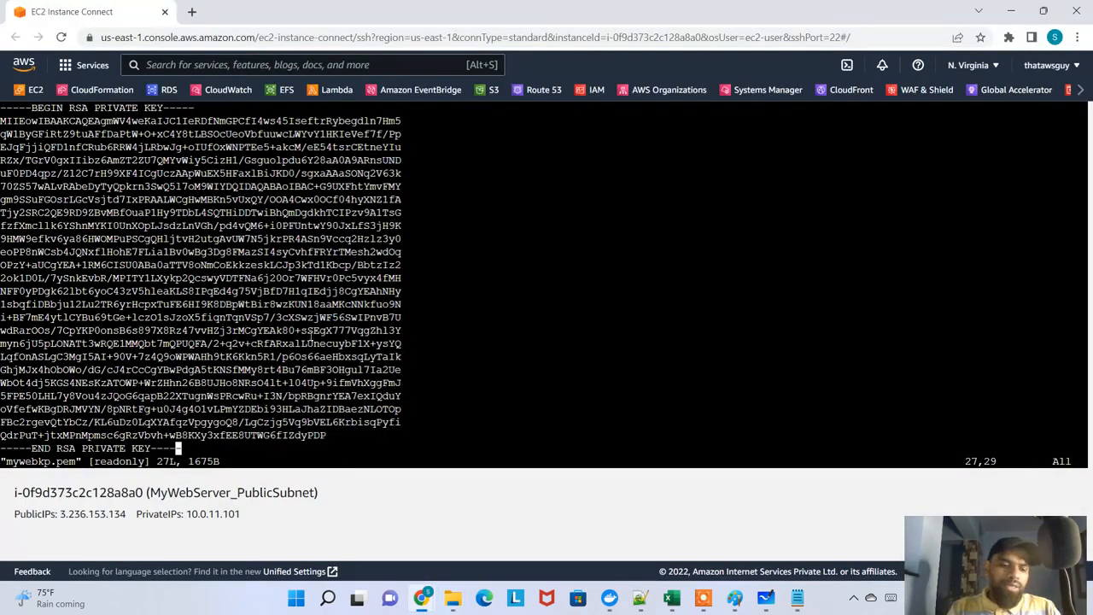
{"action": "type", "text": ":q"}
{"action": "key", "text": "Return"}
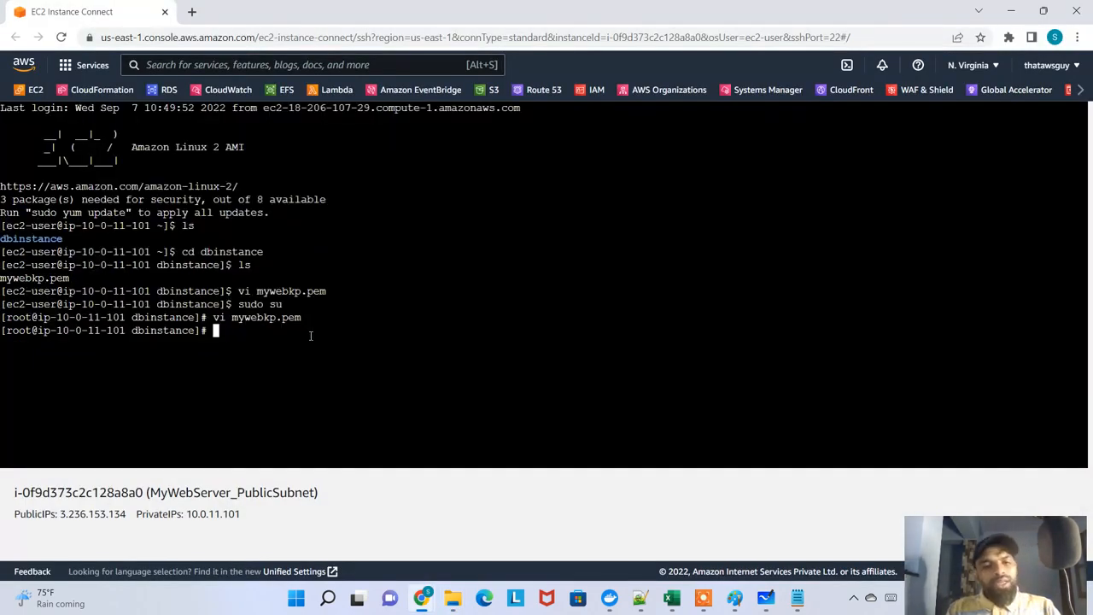
{"action": "type", "text": "ss"}
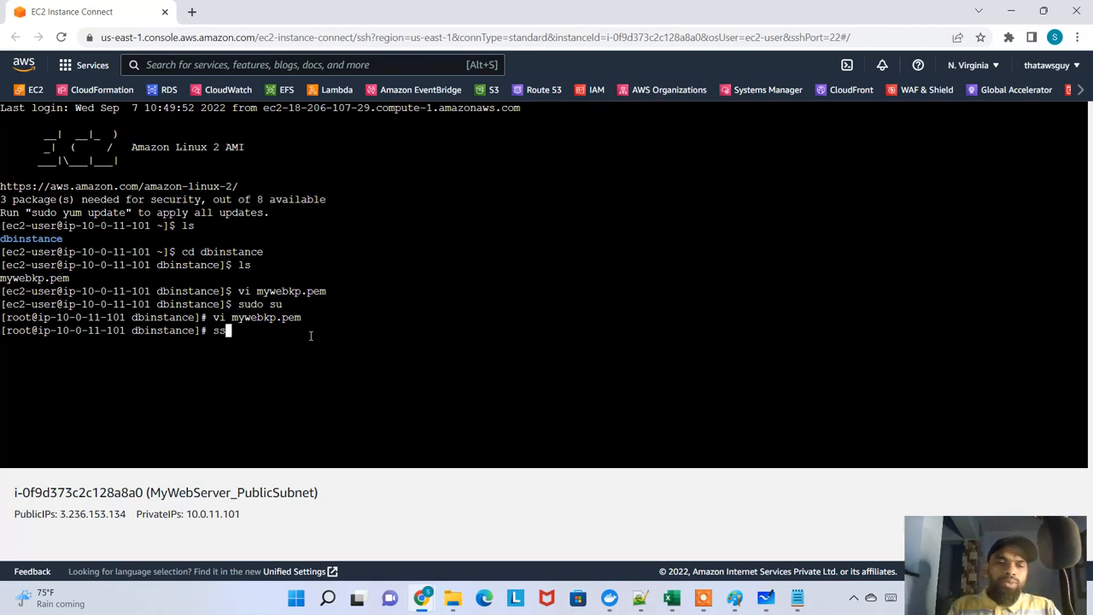
{"action": "type", "text": "h -i"}
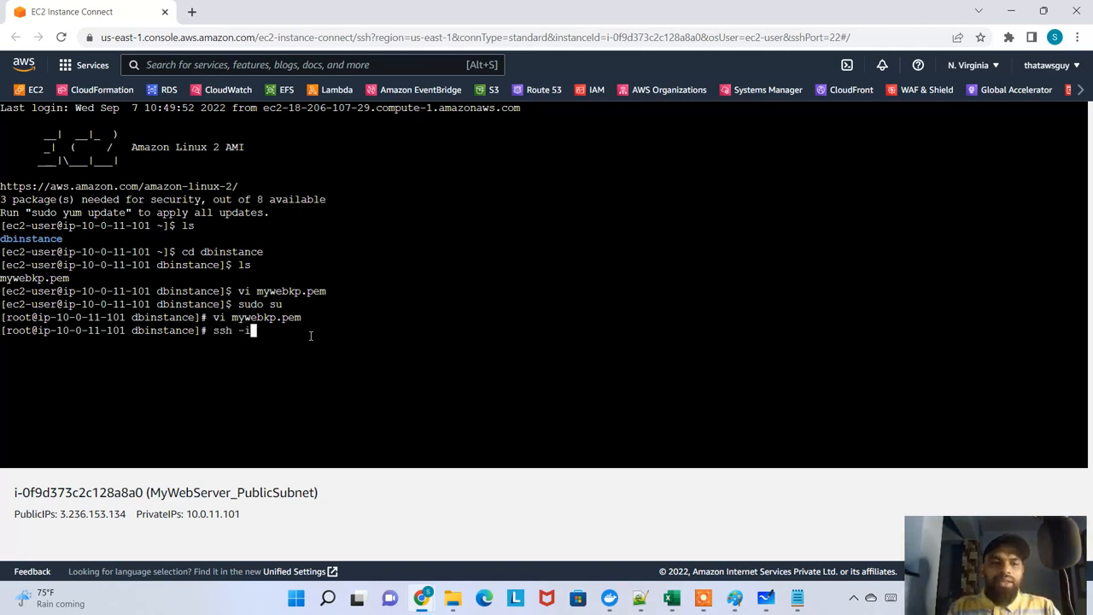
{"action": "double_click", "coordinate": [288, 318]}
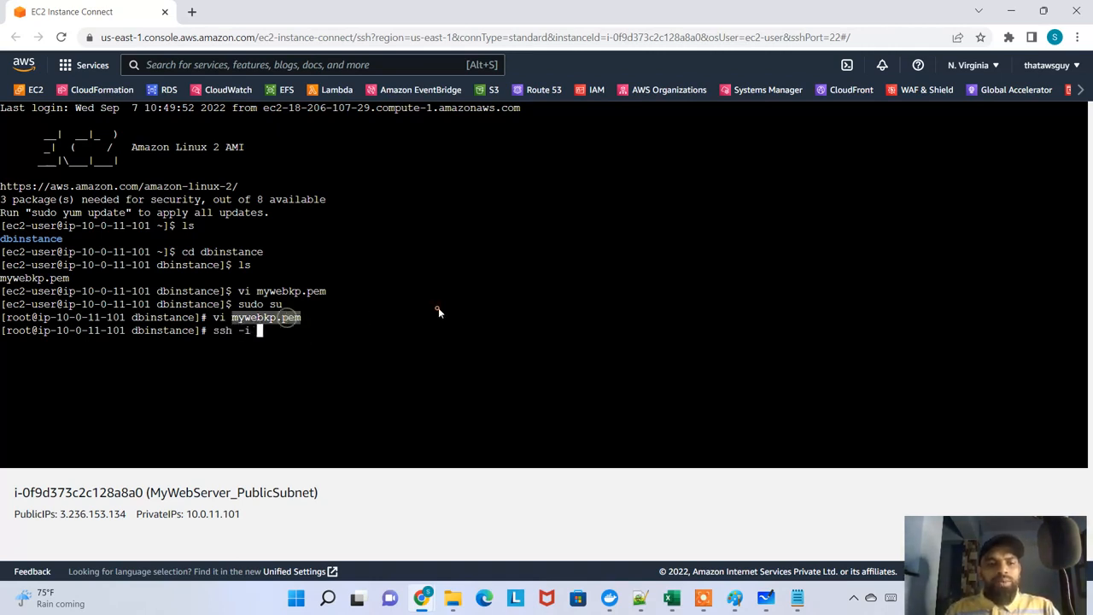
{"action": "right_click", "coordinate": [439, 309]}
{"action": "left_click", "coordinate": [497, 143]}
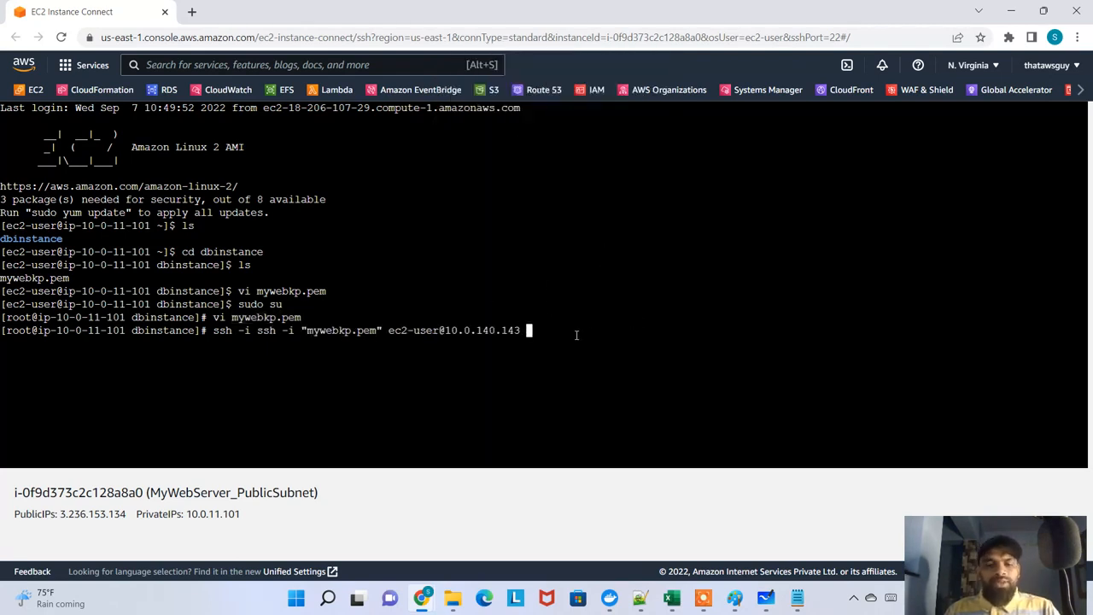
{"action": "key", "text": "BackSpace"}
{"action": "key", "text": "BackSpace"}
{"action": "key", "text": "BackSpace"}
{"action": "key", "text": "BackSpace"}
{"action": "key", "text": "BackSpace"}
{"action": "key", "text": "BackSpace"}
{"action": "key", "text": "BackSpace"}
{"action": "key", "text": "BackSpace"}
{"action": "key", "text": "BackSpace"}
{"action": "key", "text": "BackSpace"}
{"action": "key", "text": "BackSpace"}
{"action": "key", "text": "BackSpace"}
{"action": "key", "text": "BackSpace"}
{"action": "key", "text": "BackSpace"}
{"action": "key", "text": "BackSpace"}
{"action": "key", "text": "BackSpace"}
{"action": "key", "text": "BackSpace"}
{"action": "key", "text": "BackSpace"}
{"action": "key", "text": "BackSpace"}
{"action": "key", "text": "BackSpace"}
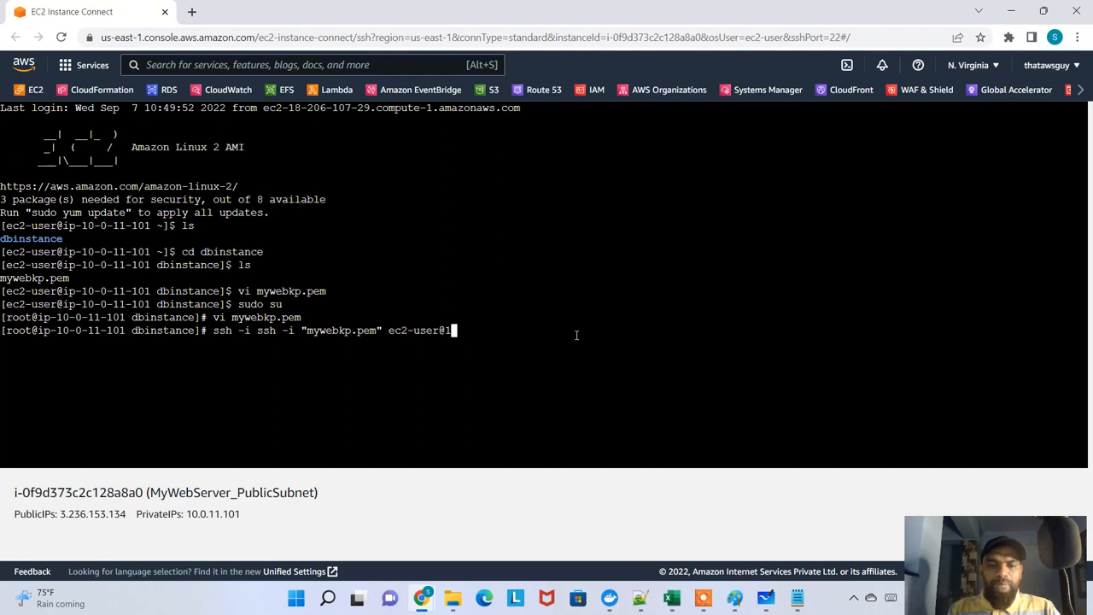
{"action": "key", "text": "BackSpace"}
{"action": "key", "text": "BackSpace"}
{"action": "key", "text": "BackSpace"}
{"action": "key", "text": "BackSpace"}
{"action": "key", "text": "BackSpace"}
{"action": "key", "text": "BackSpace"}
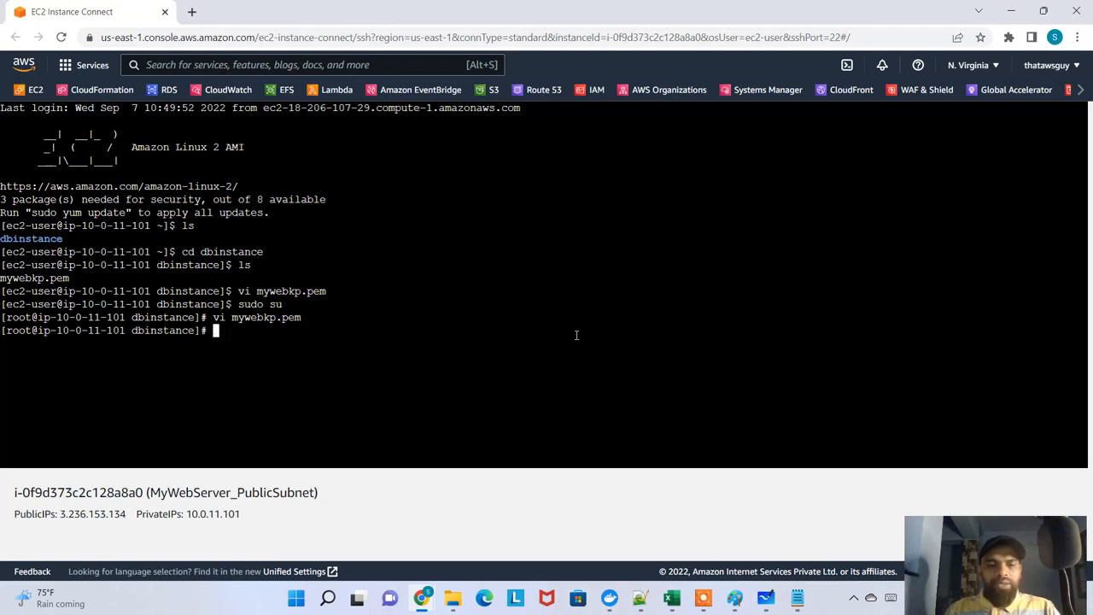
{"action": "right_click", "coordinate": [576, 335]}
{"action": "left_click", "coordinate": [654, 212]}
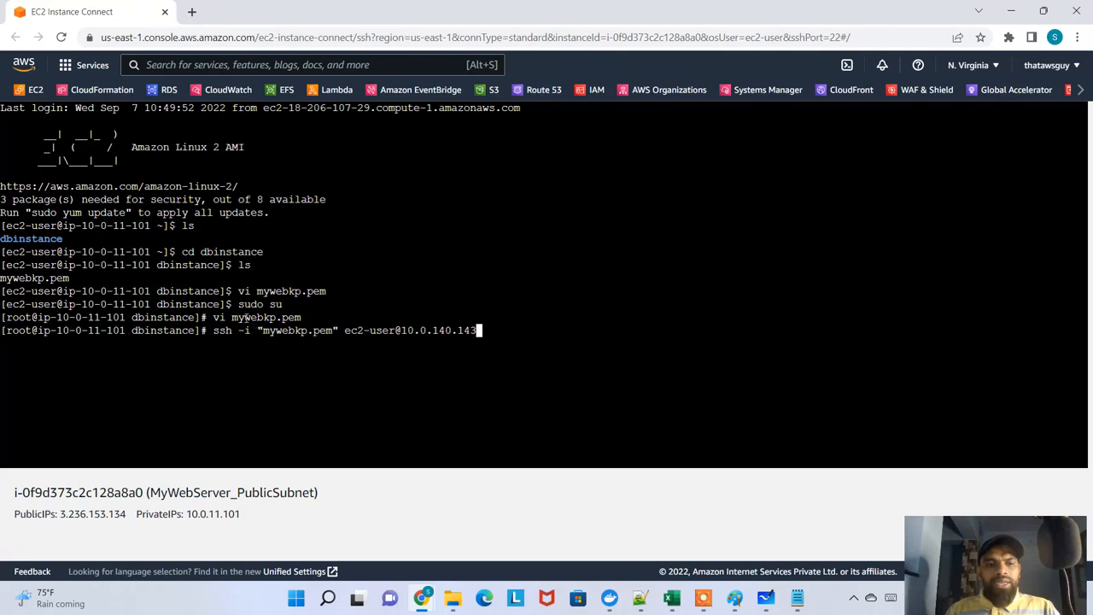
{"action": "left_click_drag", "start_coordinate": [246, 317], "coordinate": [472, 332]}
Look up the private IPv4 address of MyDatabaseInstance_PrivateSubnet in the EC2 instances list
{"action": "key", "text": "alt+Tab"}
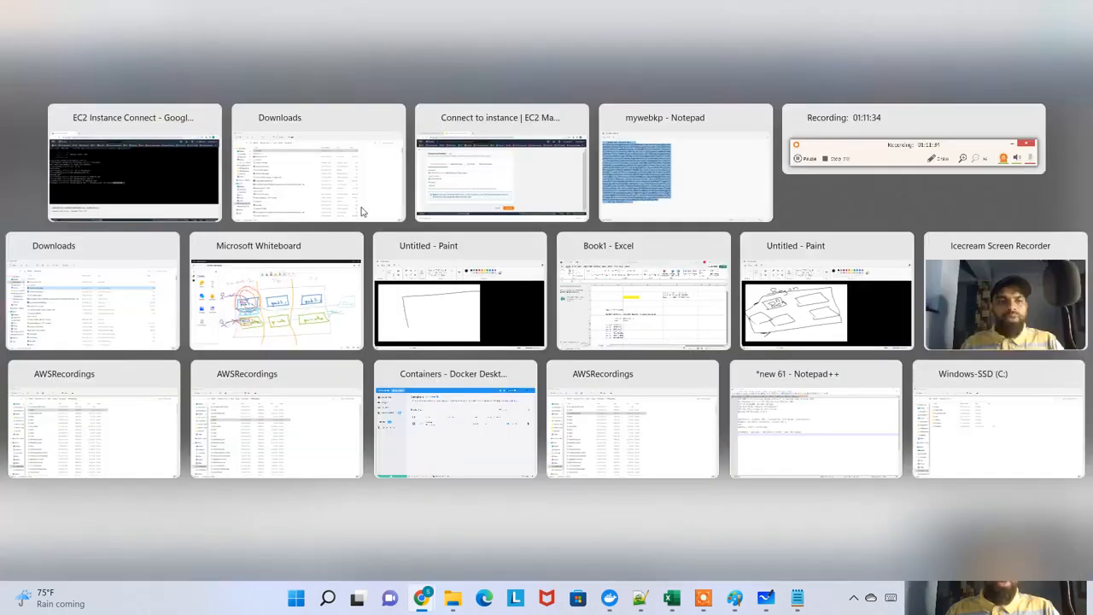
{"action": "key", "text": "alt+Tab"}
{"action": "key", "text": "alt+Tab"}
{"action": "key", "text": "alt+Tab"}
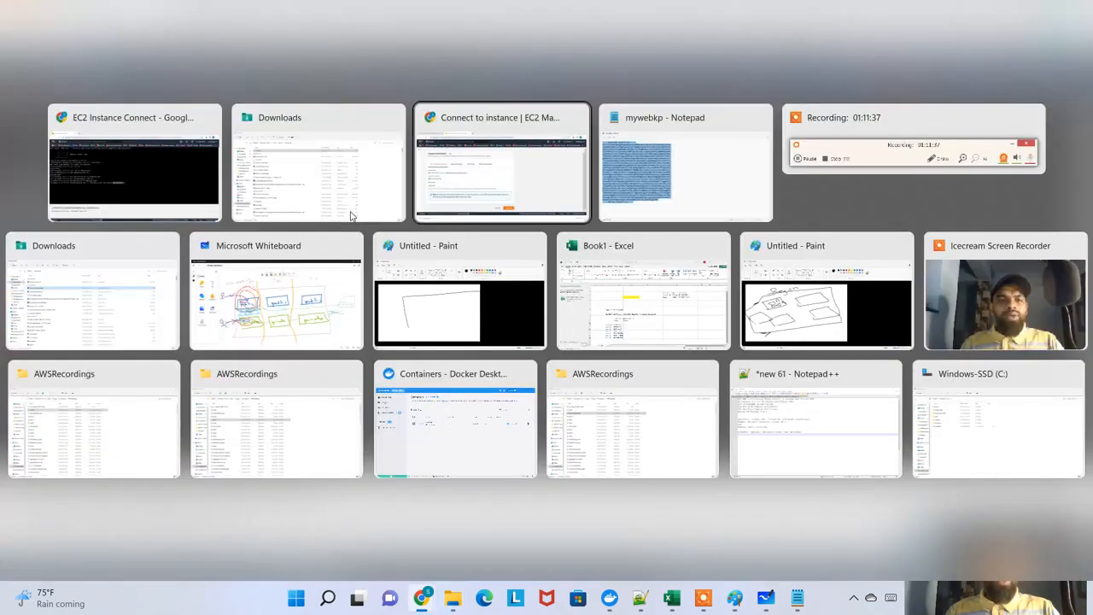
{"action": "left_click", "coordinate": [117, 19]}
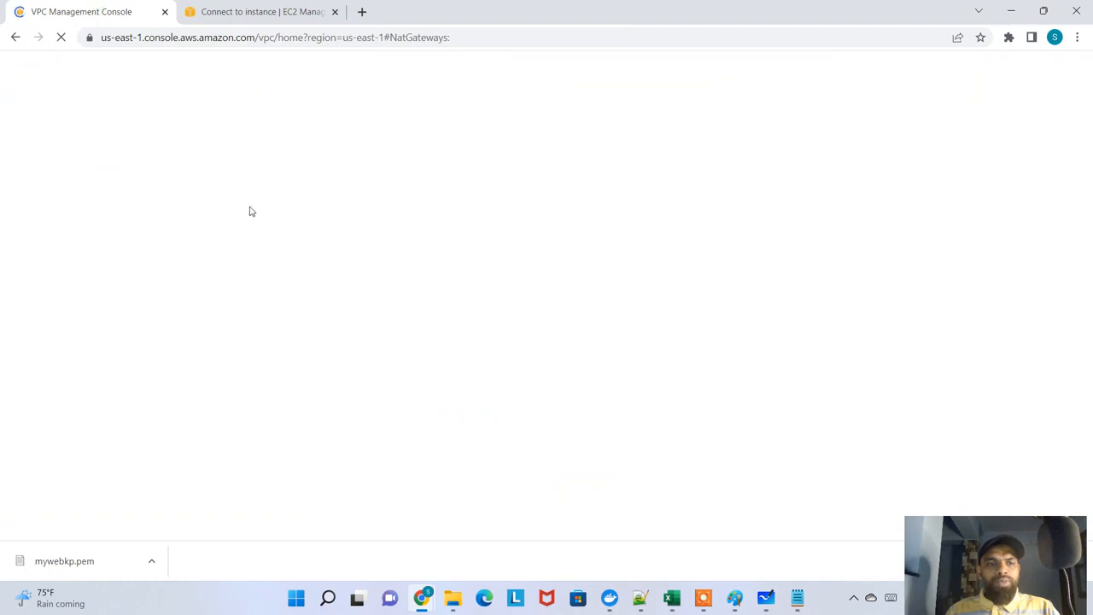
{"action": "left_click", "coordinate": [236, 12]}
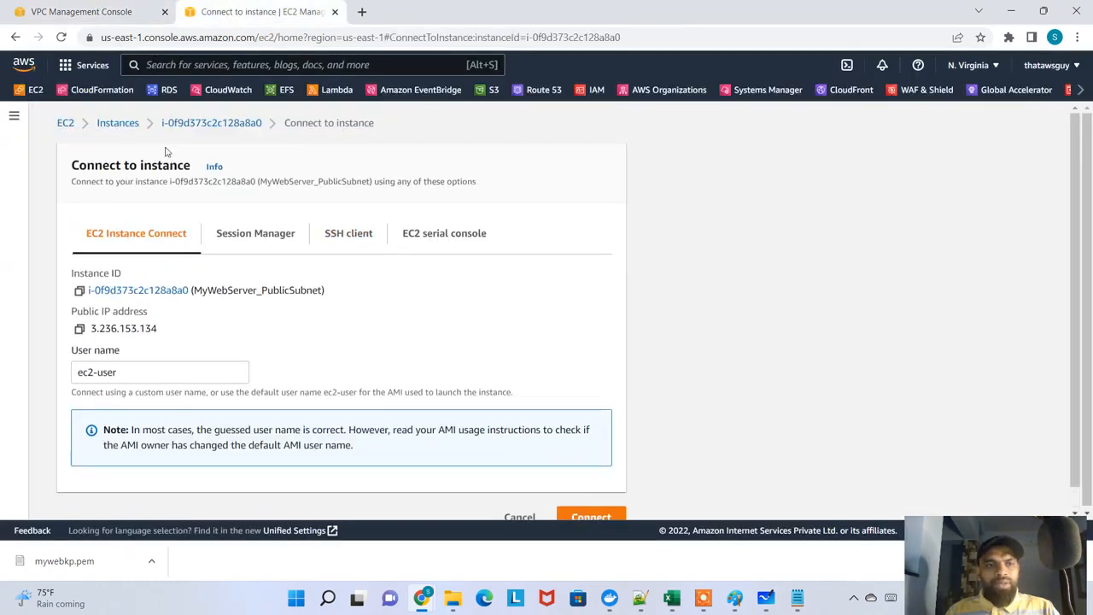
{"action": "left_click", "coordinate": [116, 122]}
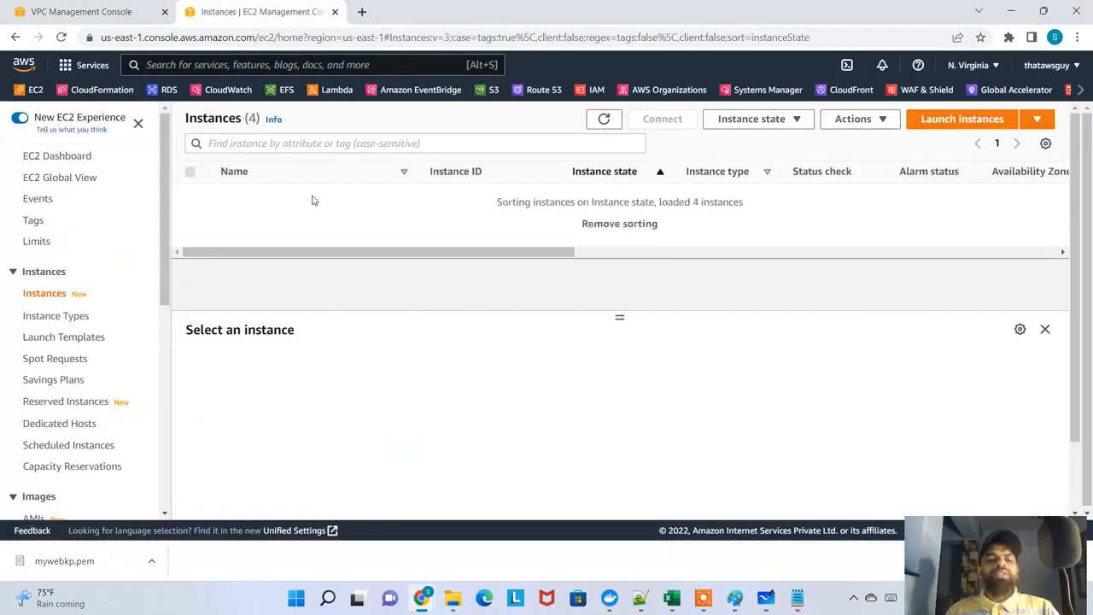
{"action": "left_click_drag", "start_coordinate": [262, 194], "coordinate": [305, 195]}
{"action": "left_click", "coordinate": [306, 195]}
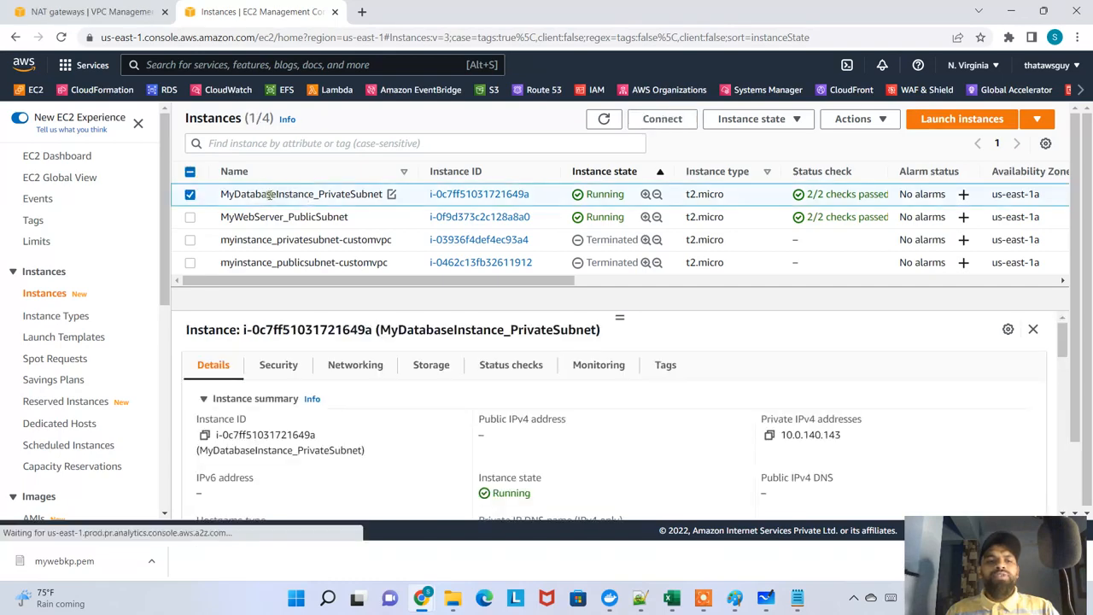
{"action": "left_click_drag", "start_coordinate": [782, 434], "coordinate": [851, 439]}
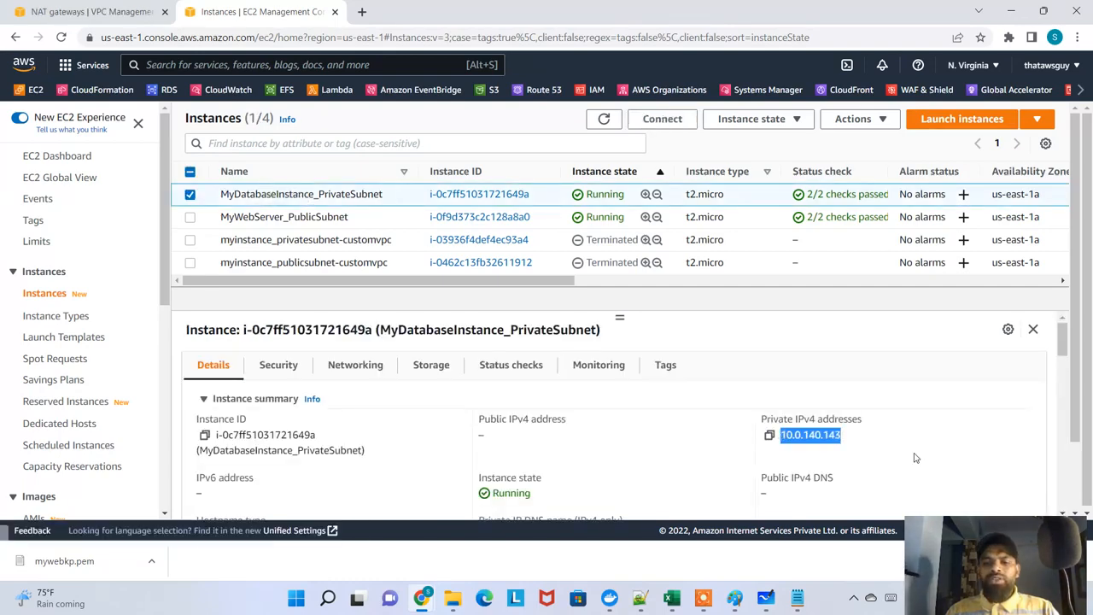
Return to the web server terminal and run the prepared ssh command to log in to the database instance at 10.0.140.143
{"action": "key", "text": "alt+Tab"}
{"action": "left_click", "coordinate": [433, 341]}
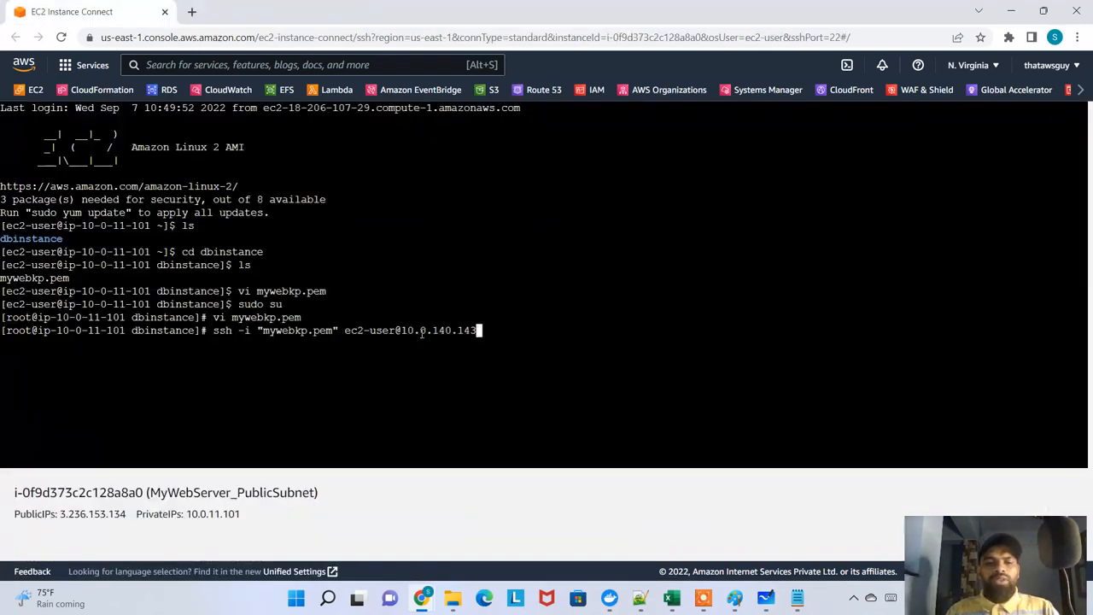
{"action": "left_click_drag", "start_coordinate": [420, 332], "coordinate": [456, 334]}
{"action": "key", "text": "Return"}
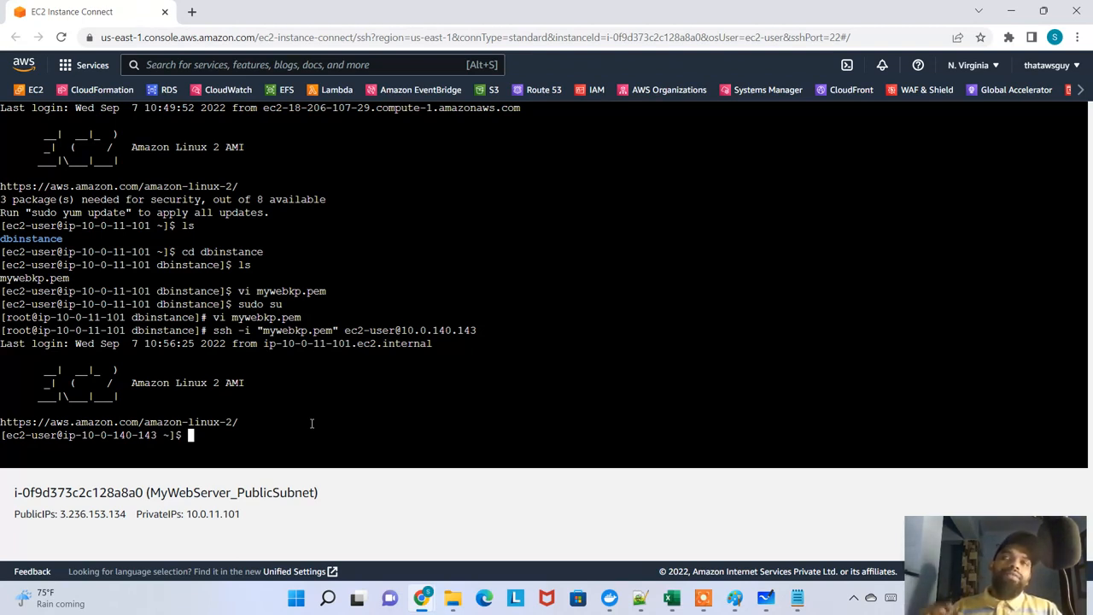
Switch to the EC2 instances list and show the details of MyWebServer_PublicSubnet
{"action": "key", "text": "alt+Tab"}
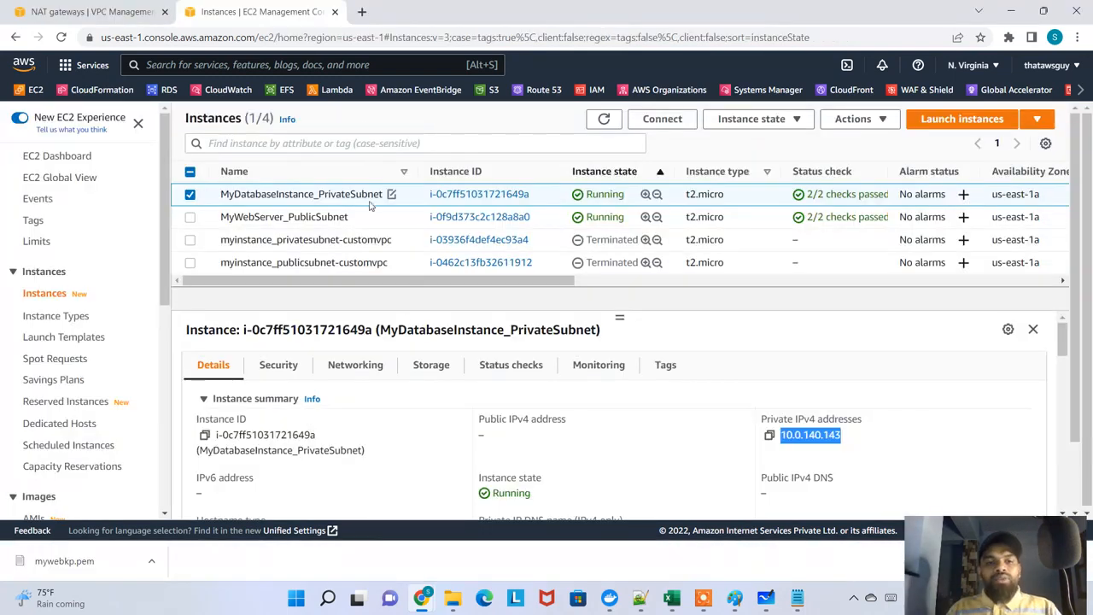
{"action": "left_click_drag", "start_coordinate": [248, 218], "coordinate": [323, 224]}
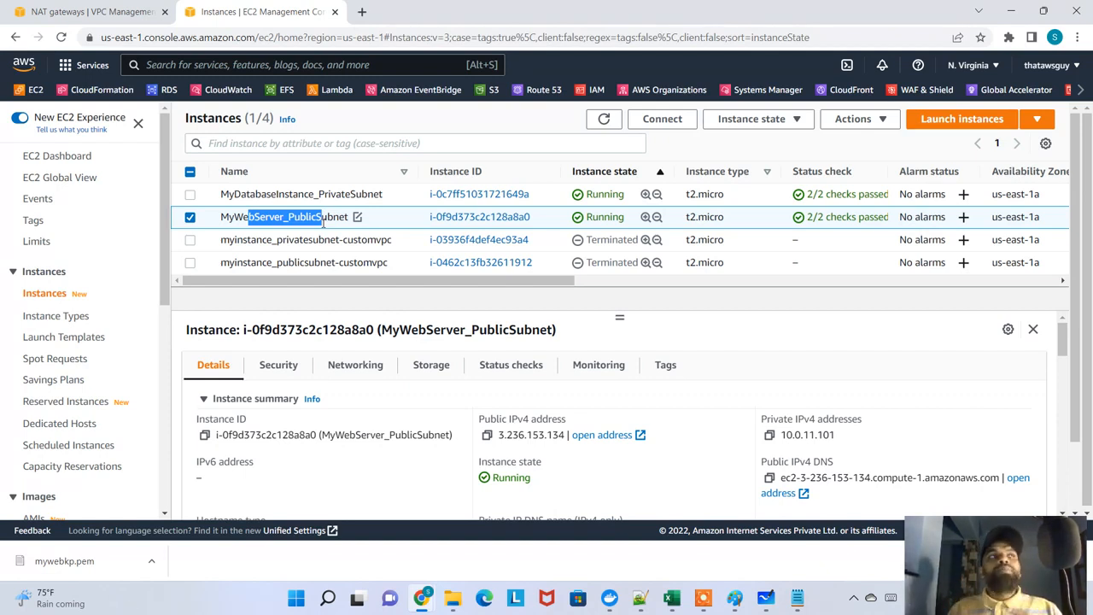
Search Google in a new tab for "bastion host or jump box or jump server", read the definition, and close the tab
{"action": "left_click", "coordinate": [362, 12]}
{"action": "type", "text": "as"}
{"action": "key", "text": "BackSpace"}
{"action": "key", "text": "BackSpace"}
{"action": "type", "text": "b"}
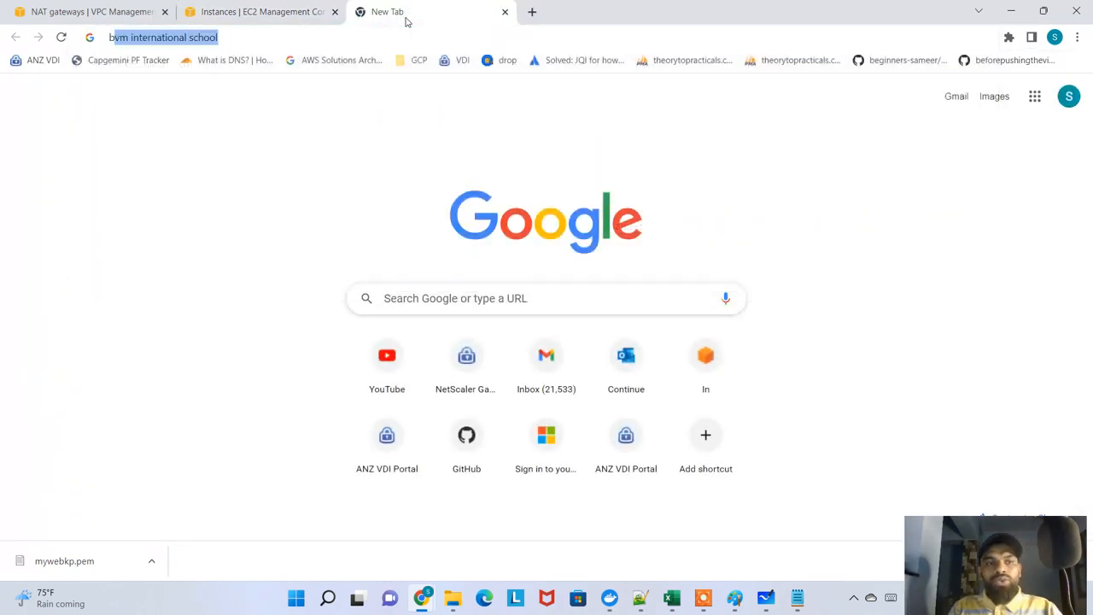
{"action": "type", "text": "astion host or jump se"}
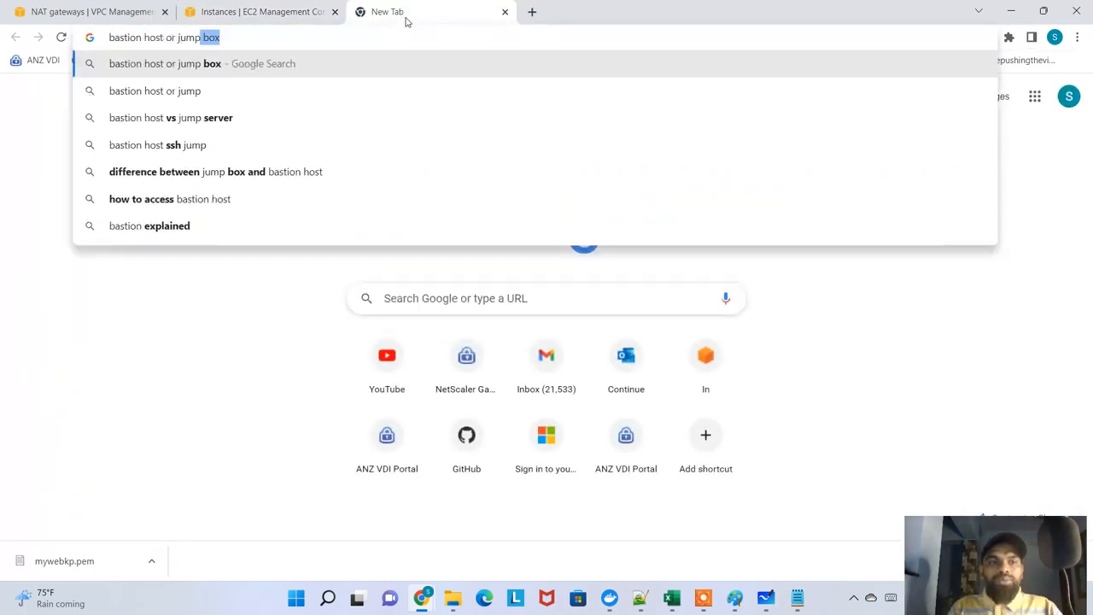
{"action": "key", "text": "BackSpace"}
{"action": "key", "text": "BackSpace"}
{"action": "type", "text": "box or"}
{"action": "key", "text": "BackSpace"}
{"action": "key", "text": "BackSpace"}
{"action": "key", "text": "BackSpace"}
{"action": "key", "text": "BackSpace"}
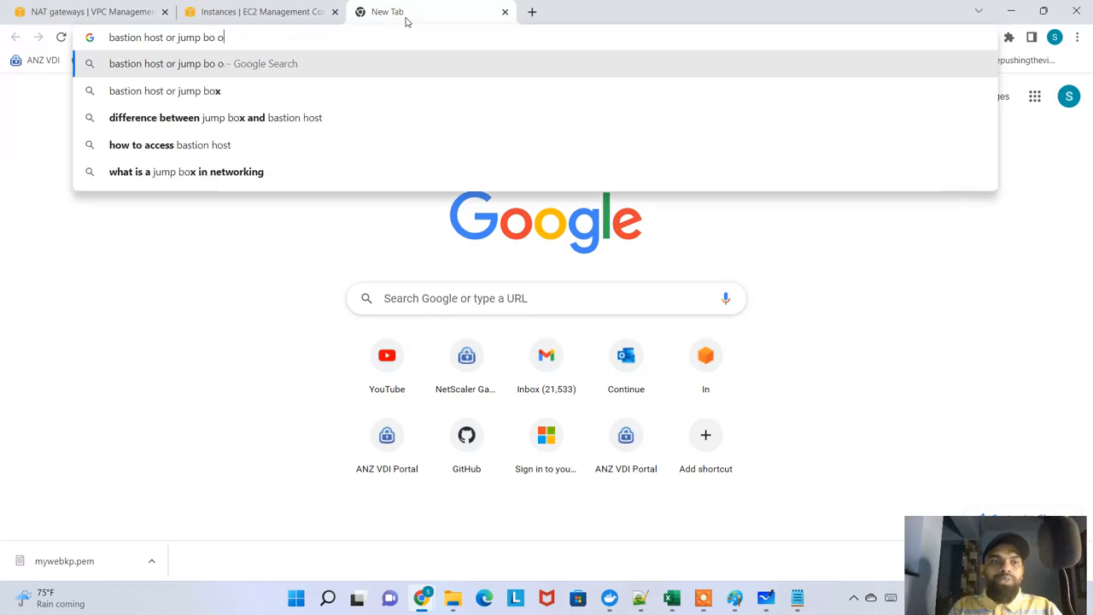
{"action": "type", "text": "x or"}
{"action": "key", "text": "BackSpace"}
{"action": "type", "text": "r um"}
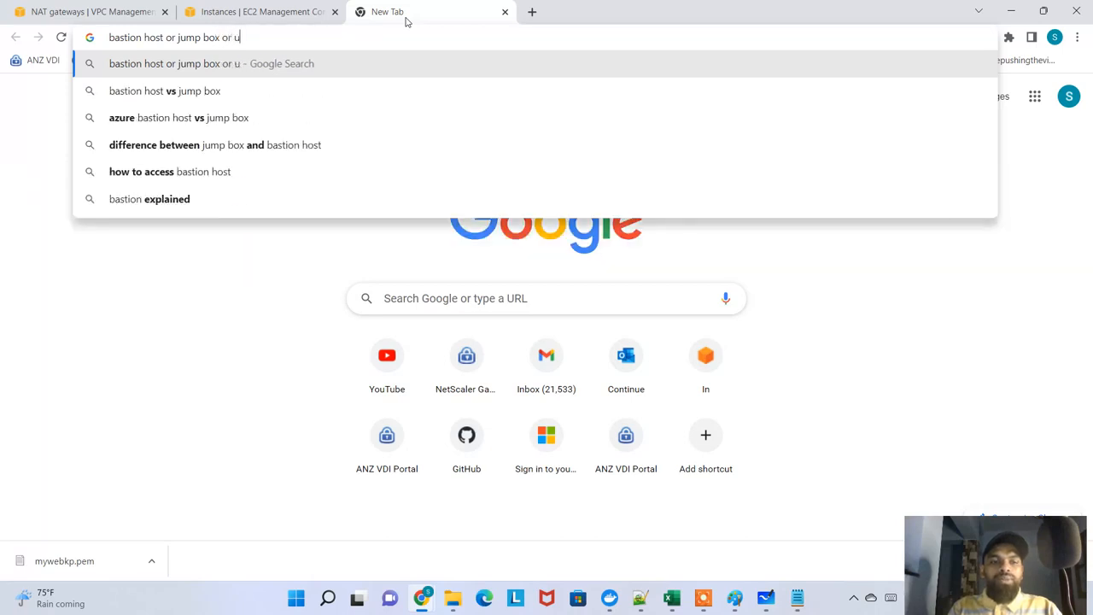
{"action": "key", "text": "BackSpace"}
{"action": "key", "text": "BackSpace"}
{"action": "type", "text": "ju"}
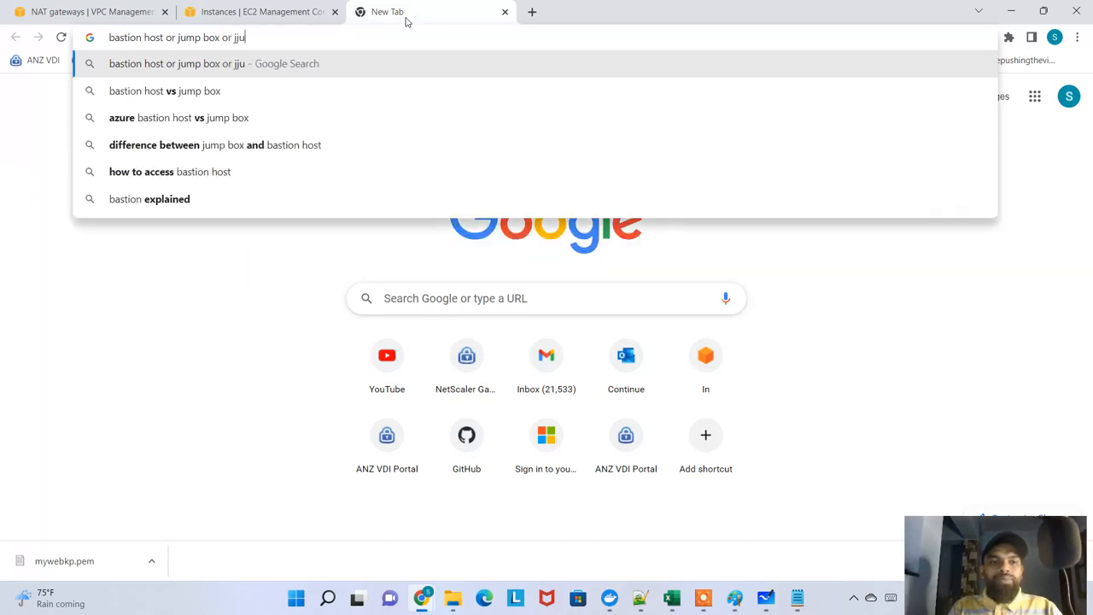
{"action": "key", "text": "BackSpace"}
{"action": "type", "text": "j"}
{"action": "key", "text": "BackSpace"}
{"action": "type", "text": "ump server"}
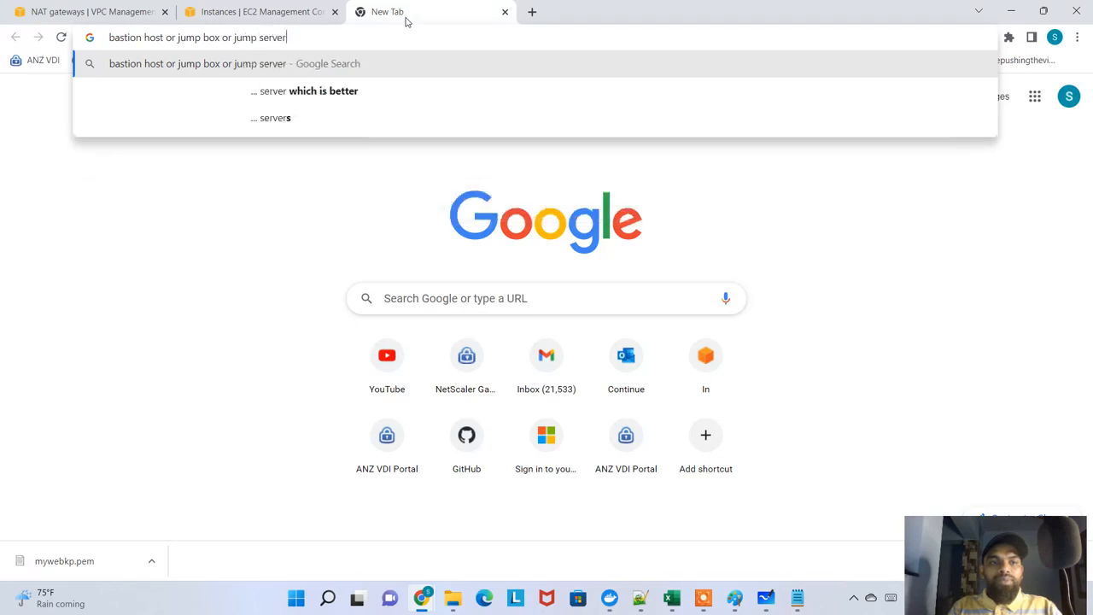
{"action": "key", "text": "Return"}
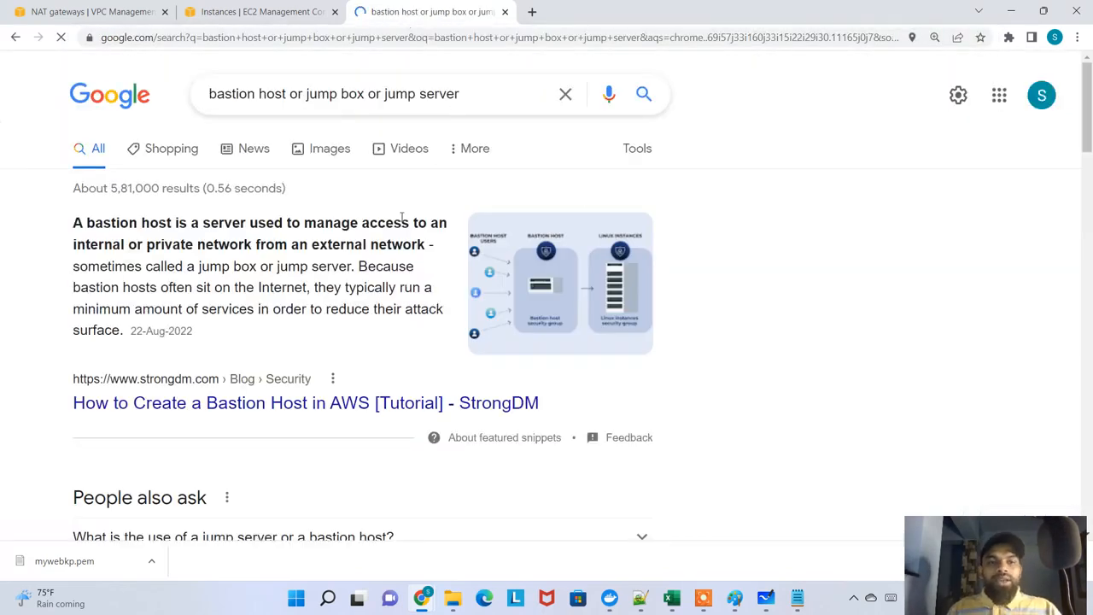
{"action": "left_click", "coordinate": [507, 11]}
Return to the SSH session on the database instance, run sudo yum update -y, and highlight the instance's IP in the prompt
{"action": "key", "text": "alt+Tab"}
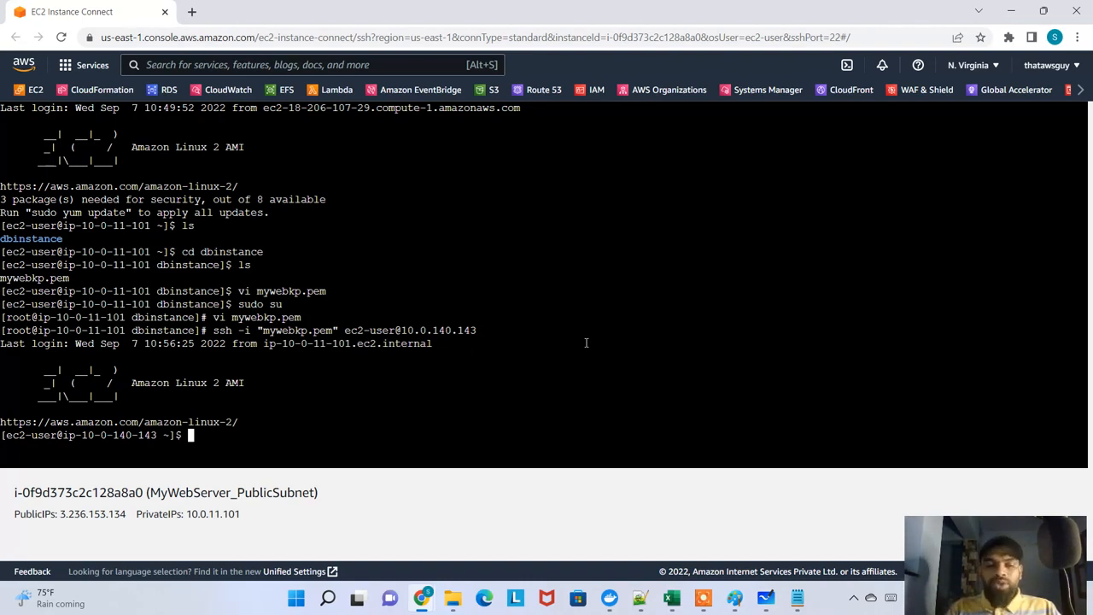
{"action": "type", "text": "su"}
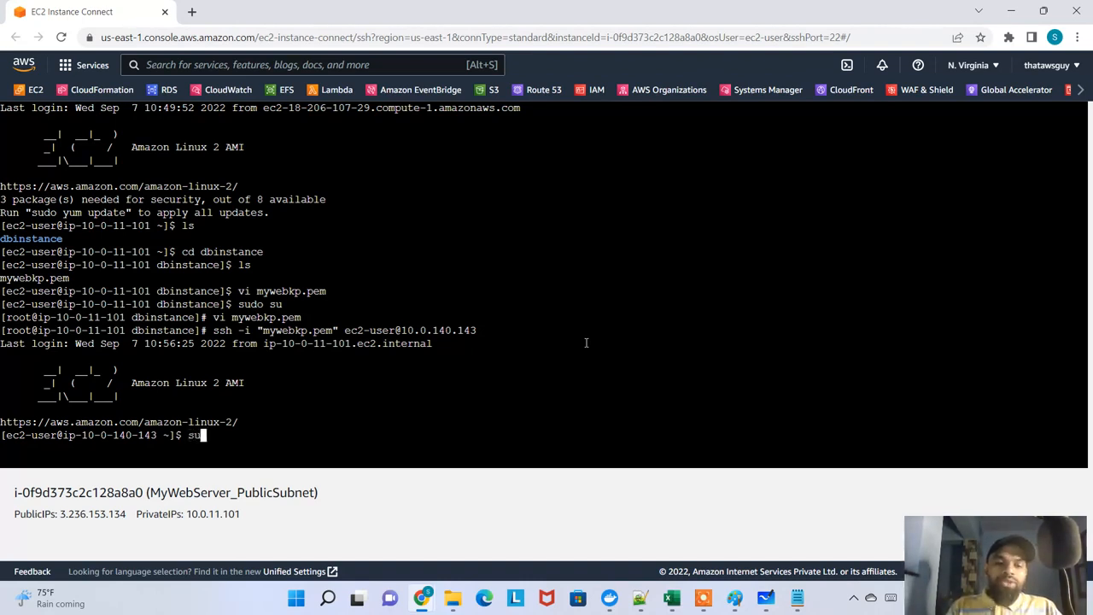
{"action": "type", "text": "do yum update -y"}
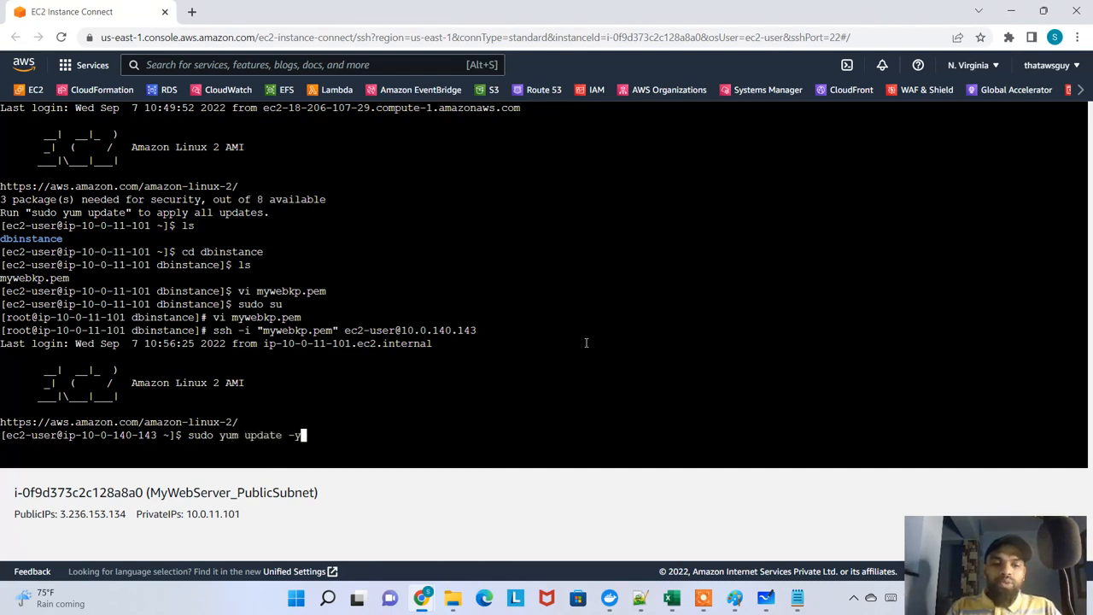
{"action": "key", "text": "Return"}
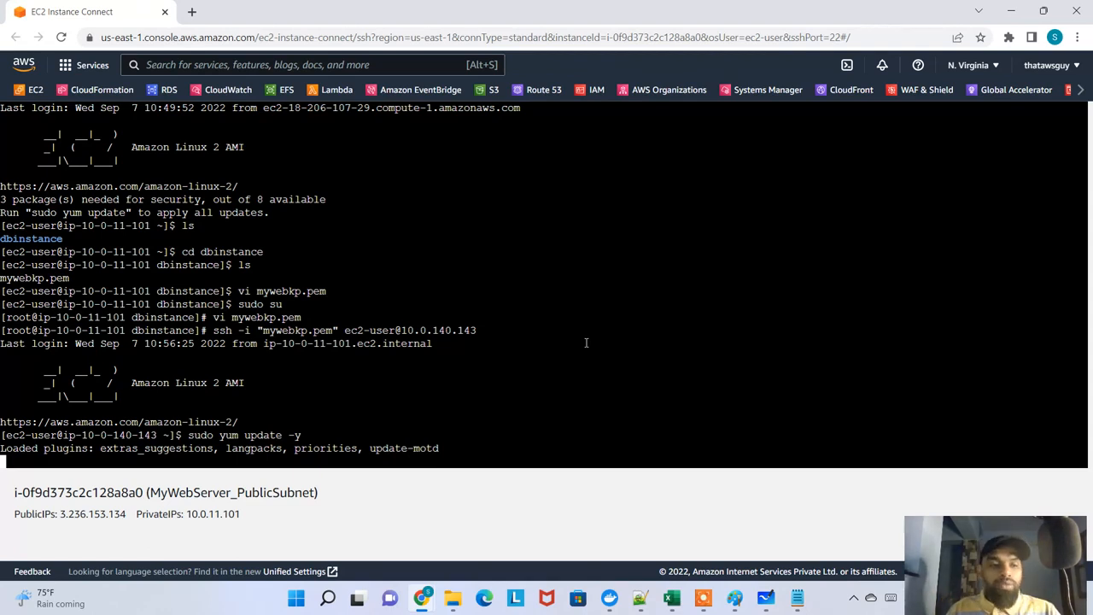
{"action": "left_click_drag", "start_coordinate": [157, 434], "coordinate": [86, 433]}
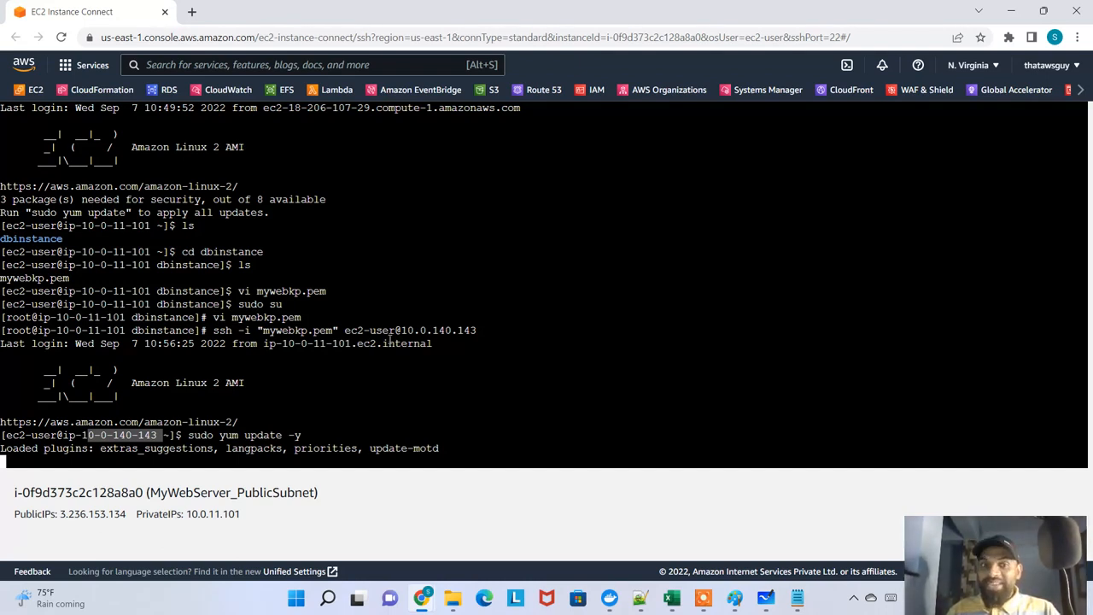
Switch to Microsoft Whiteboard, circle the us-east-1a private subnet in orange, and draw a crossed-out arrow from it to the IGW box
{"action": "left_click", "coordinate": [797, 598]}
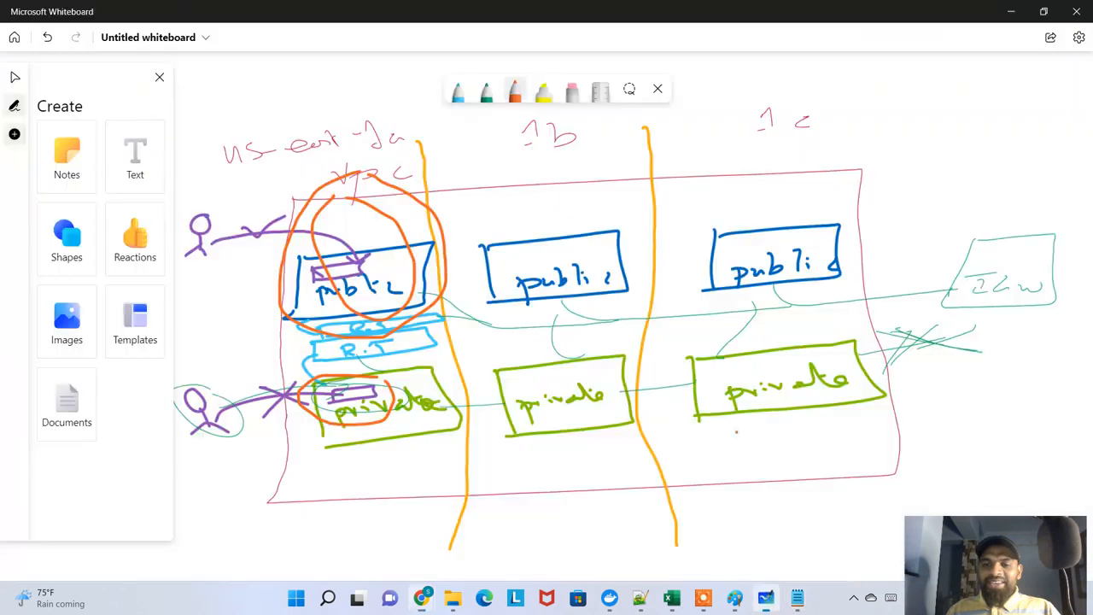
{"action": "mouse_move", "coordinate": [398, 372]}
{"action": "left_mouse_down"}
{"action": "mouse_move", "coordinate": [304, 401]}
{"action": "mouse_move", "coordinate": [415, 436]}
{"action": "mouse_move", "coordinate": [395, 362]}
{"action": "left_mouse_up"}
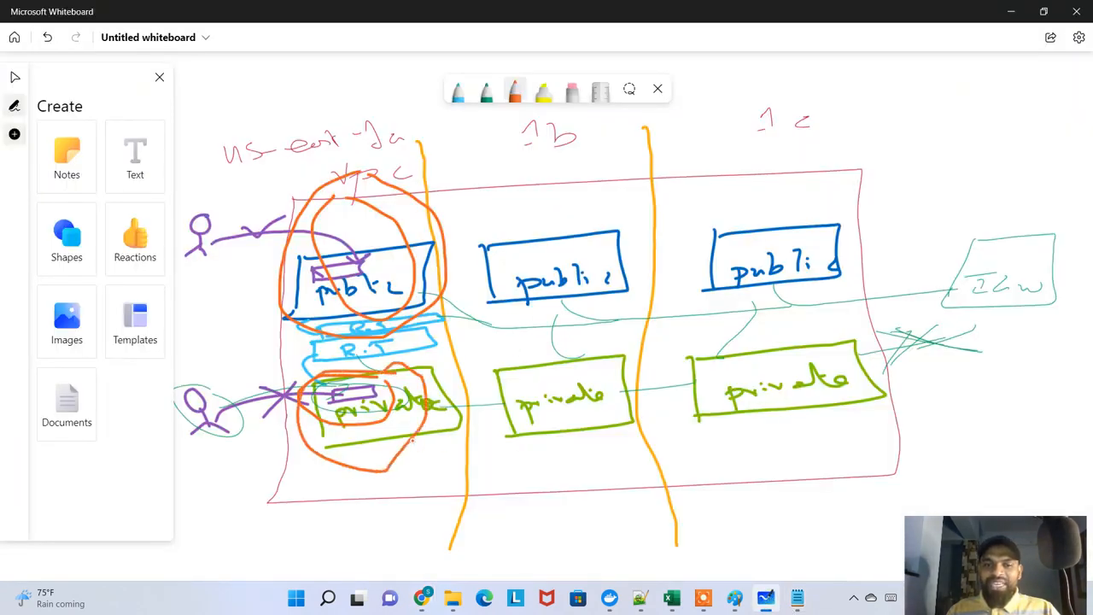
{"action": "mouse_move", "coordinate": [411, 440]}
{"action": "left_mouse_down"}
{"action": "mouse_move", "coordinate": [789, 512]}
{"action": "mouse_move", "coordinate": [1015, 319]}
{"action": "mouse_move", "coordinate": [1053, 342]}
{"action": "left_mouse_up"}
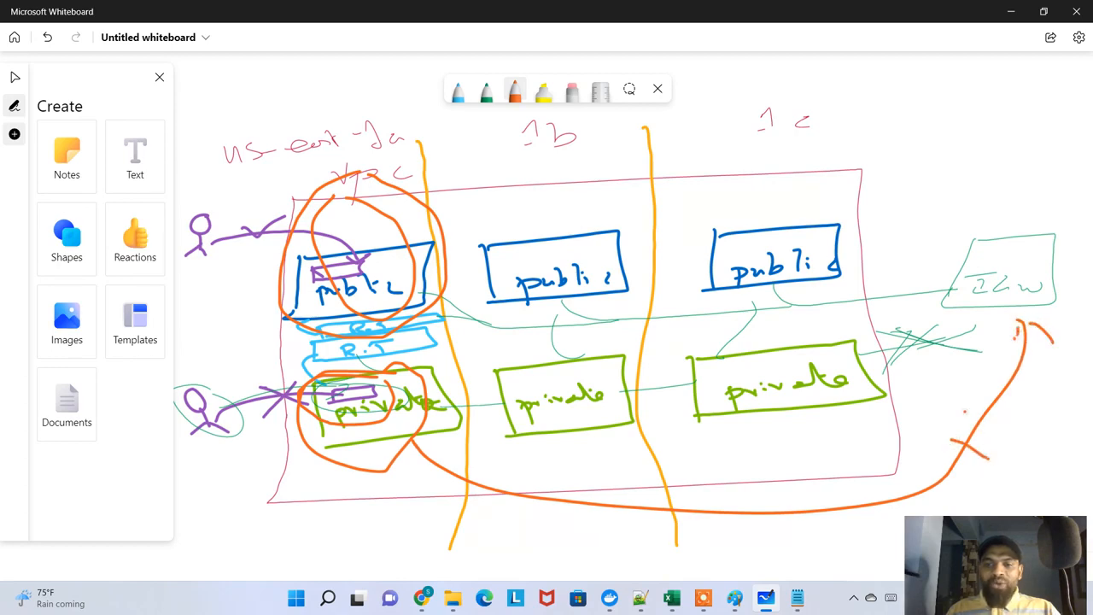
Finish crossing out the arrow on the whiteboard, and review the yum update output in the database instance's SSH session
{"action": "left_click_drag", "start_coordinate": [966, 409], "coordinate": [952, 490]}
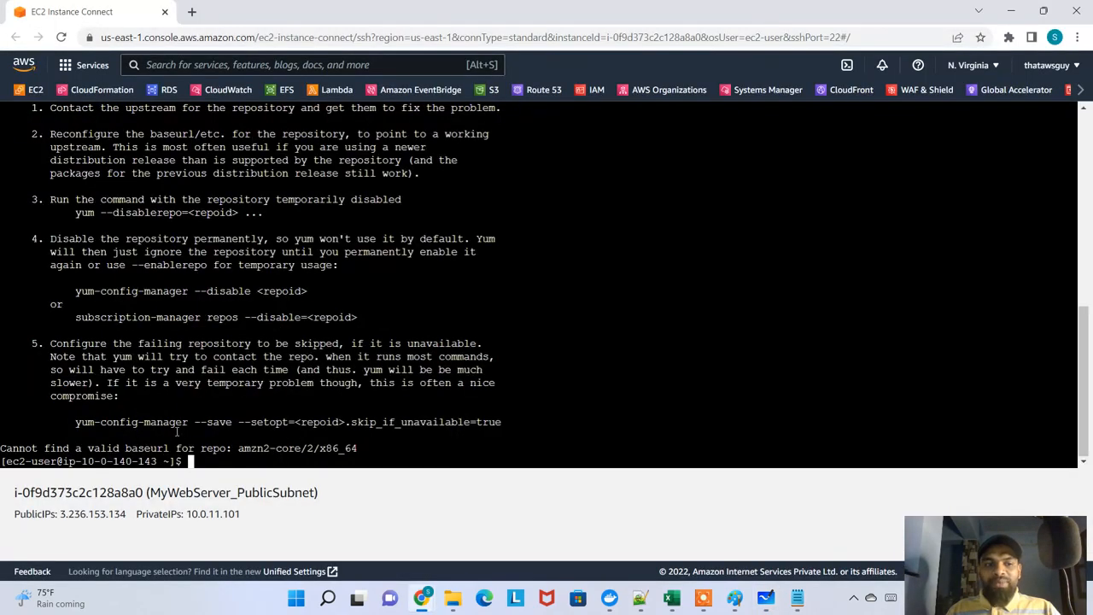
{"action": "scroll", "coordinate": [231, 306], "scroll_direction": "up", "scroll_amount": 7}
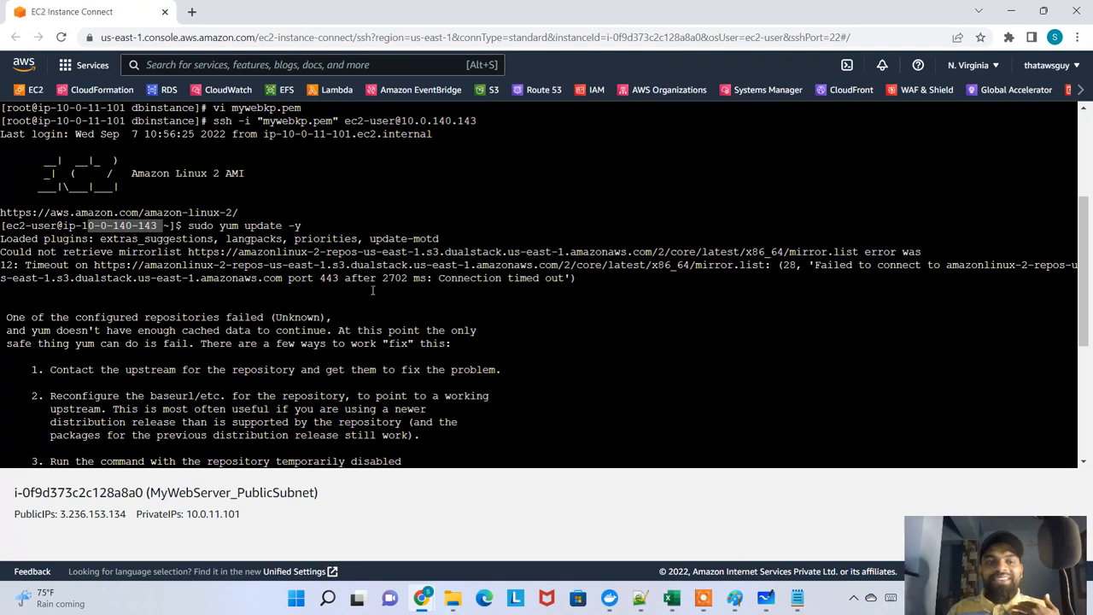
{"action": "scroll", "coordinate": [376, 308], "scroll_direction": "down", "scroll_amount": 7}
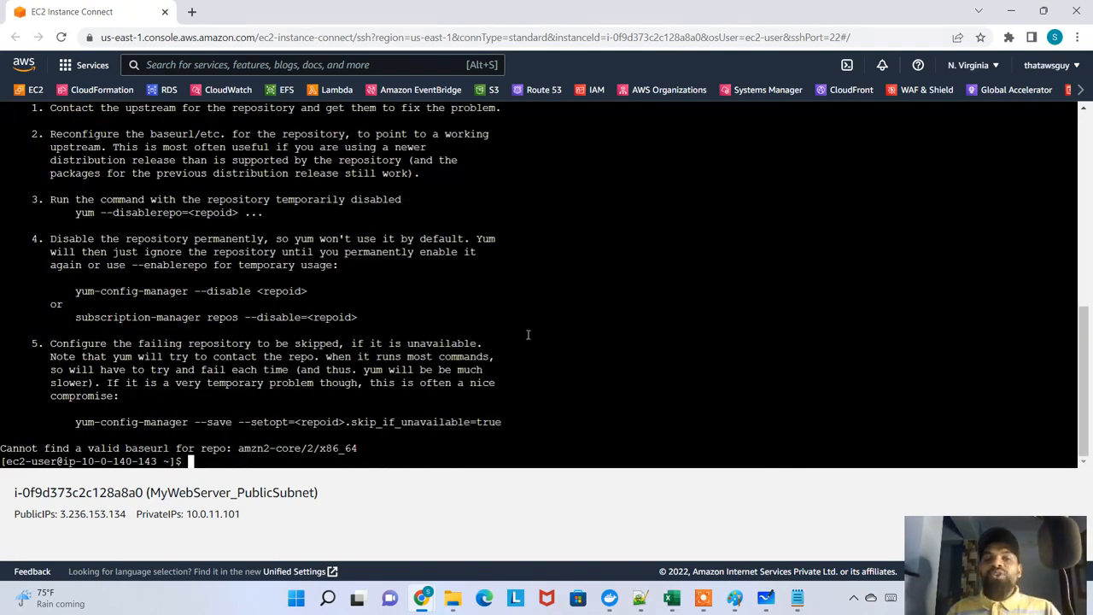
Switch to the AWS console, open the VPC service's NAT gateways list, and check the actions available for my-nat-gateway
{"action": "key", "text": "alt+Tab"}
{"action": "key", "text": "alt+Tab"}
{"action": "key", "text": "Tab"}
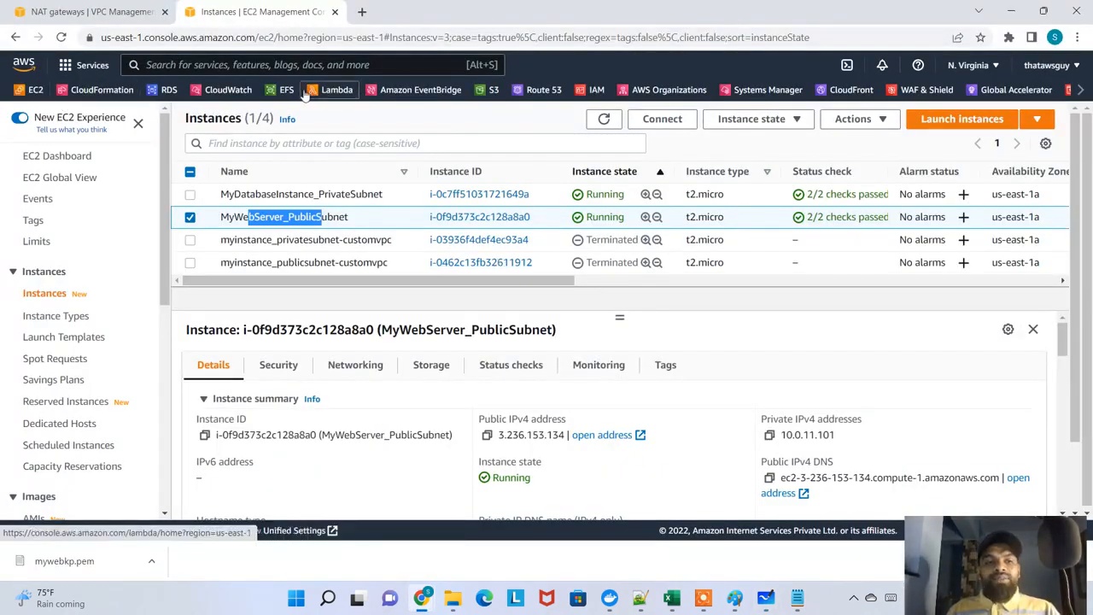
{"action": "left_click", "coordinate": [1080, 90]}
{"action": "left_click", "coordinate": [1070, 90]}
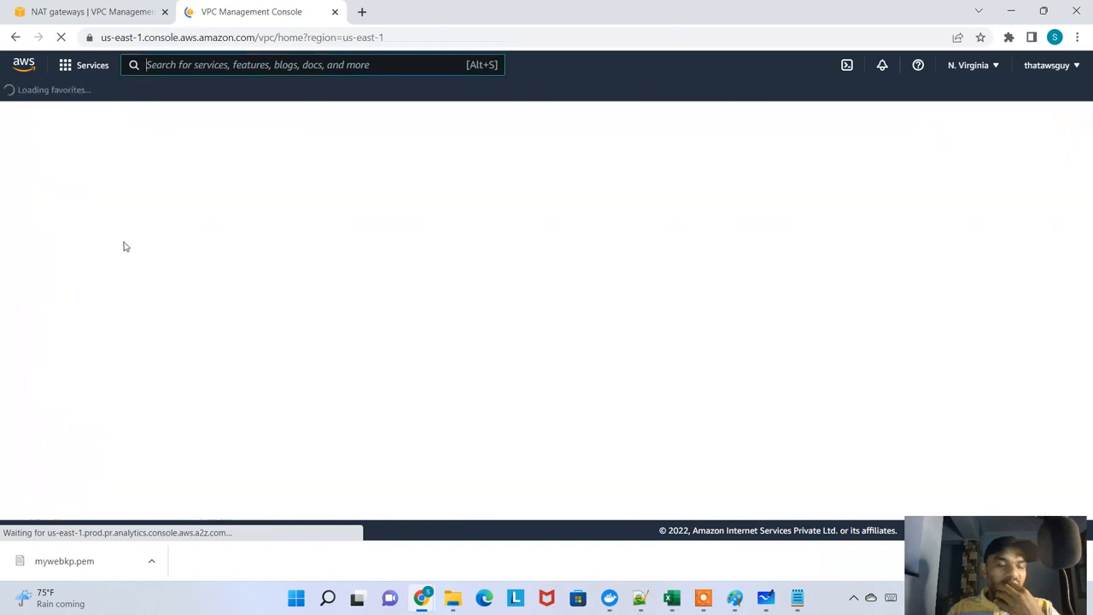
{"action": "scroll", "coordinate": [135, 320], "scroll_direction": "down", "scroll_amount": 10}
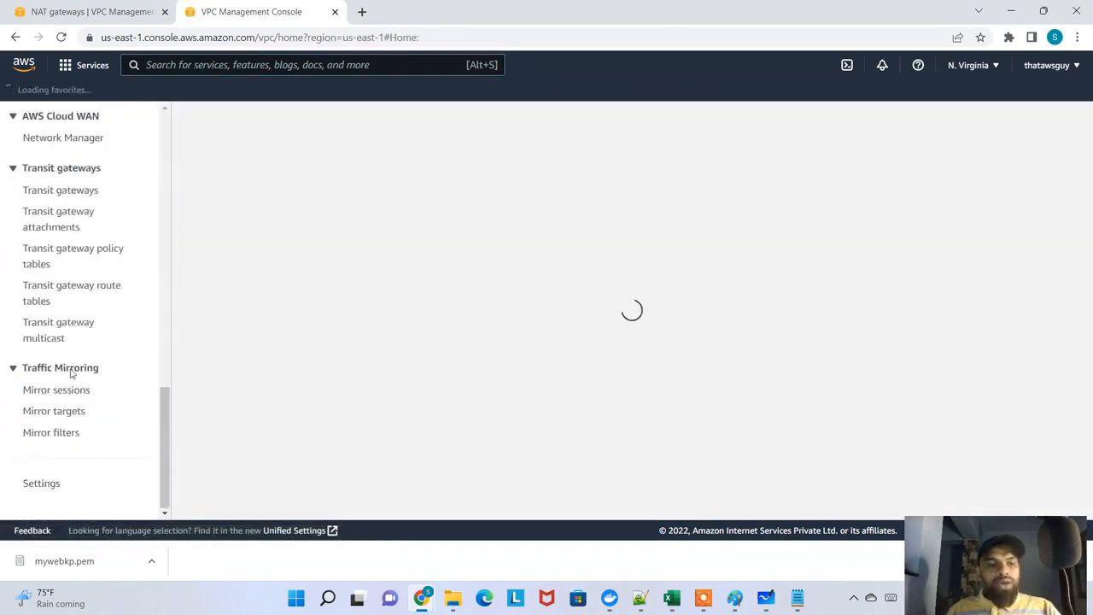
{"action": "scroll", "coordinate": [83, 312], "scroll_direction": "up", "scroll_amount": 4}
{"action": "scroll", "coordinate": [87, 271], "scroll_direction": "up", "scroll_amount": 3}
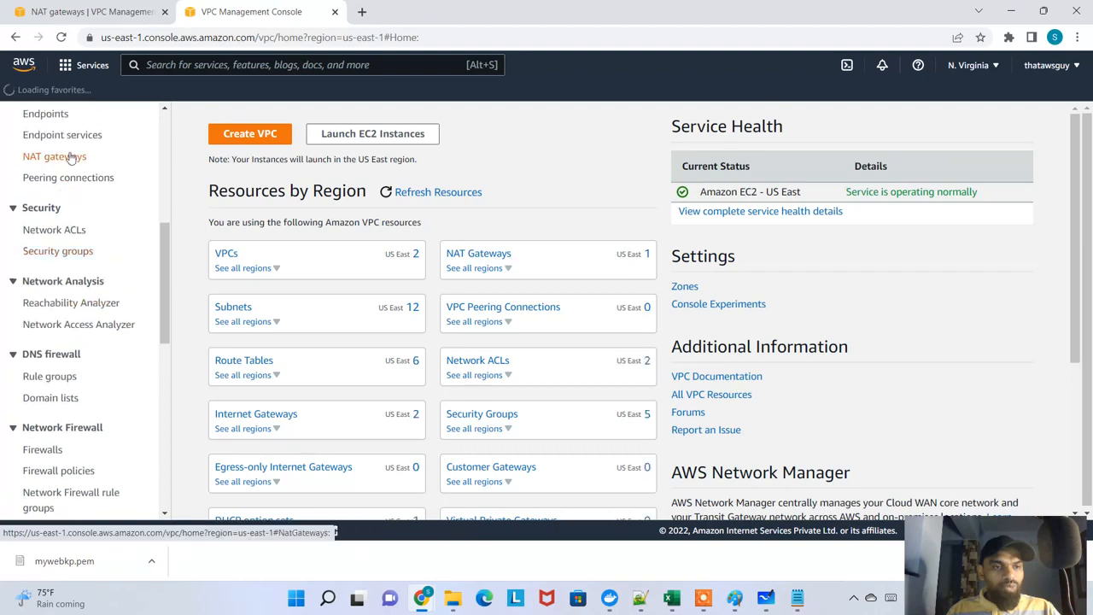
{"action": "left_click", "coordinate": [66, 155]}
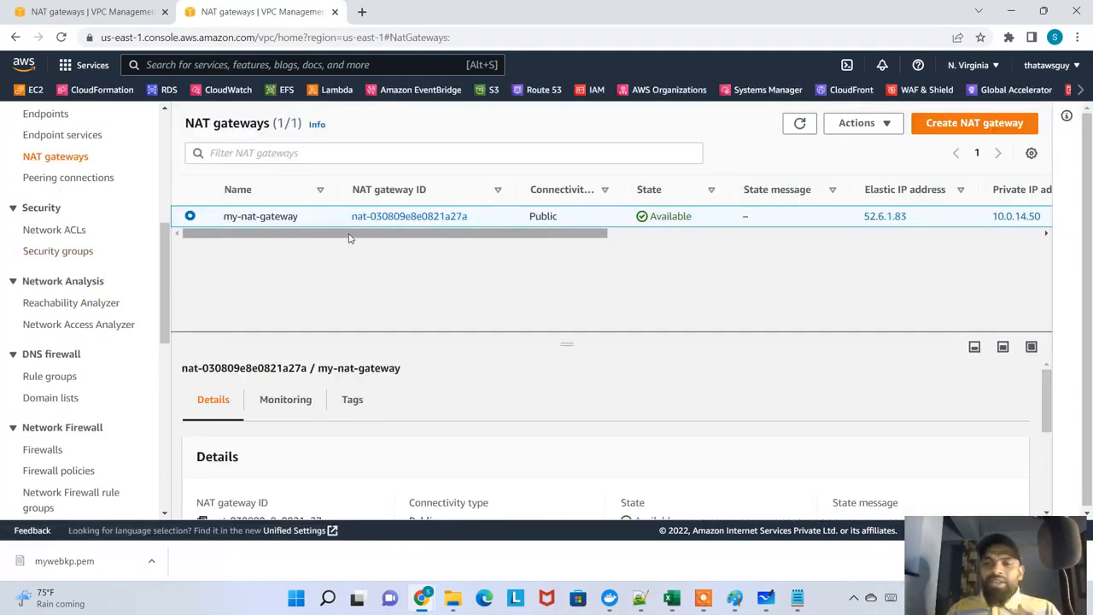
{"action": "left_click", "coordinate": [881, 129]}
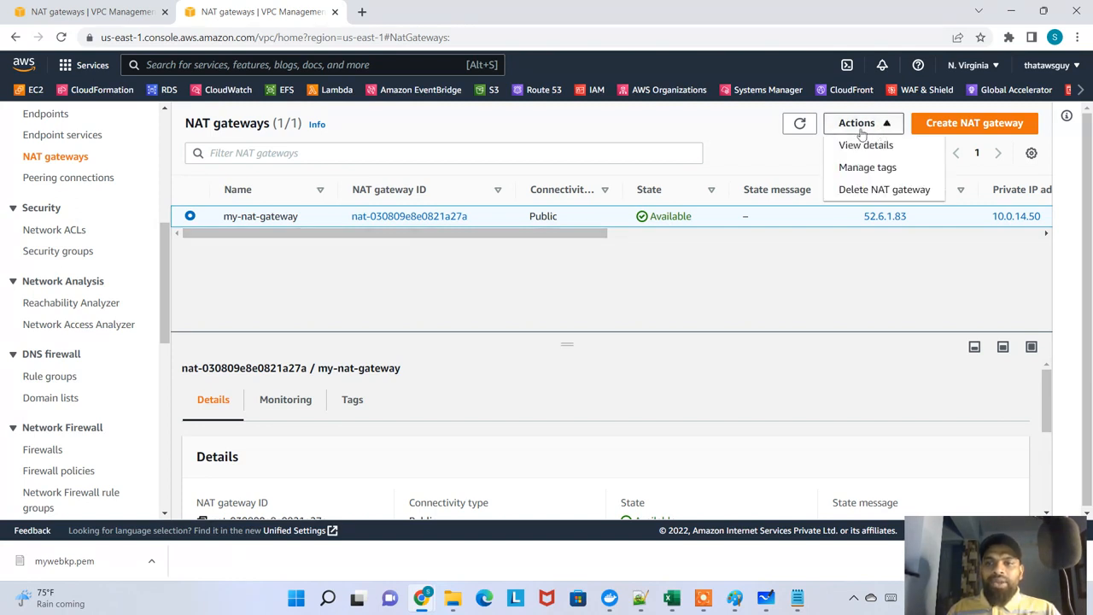
{"action": "left_click", "coordinate": [777, 152]}
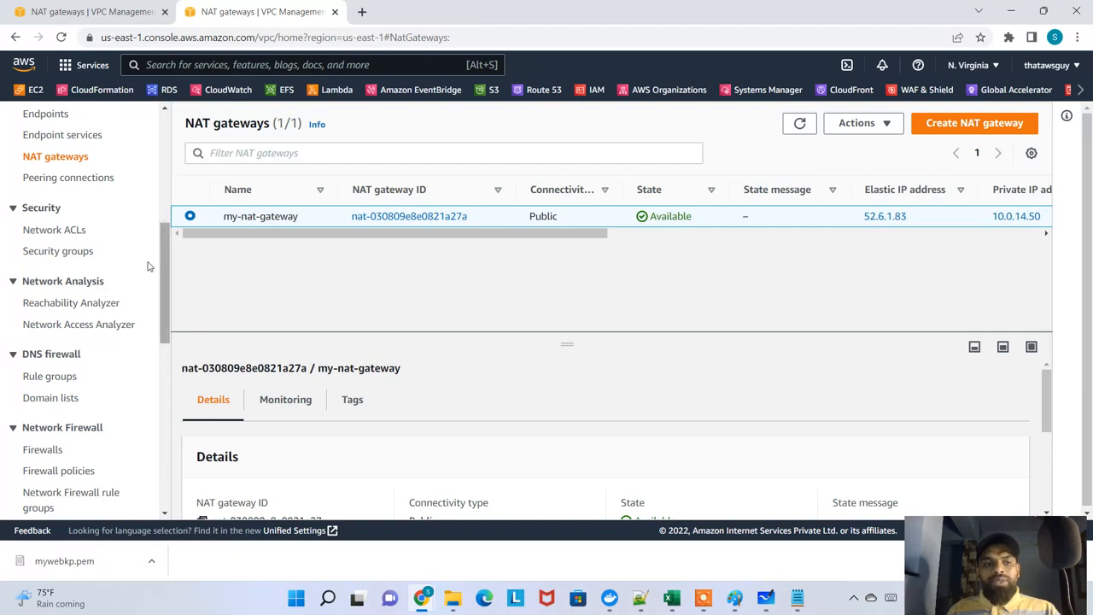
Return to the VPC dashboard and open the list of subnets
{"action": "left_click", "coordinate": [1078, 90]}
{"action": "left_click", "coordinate": [1077, 91]}
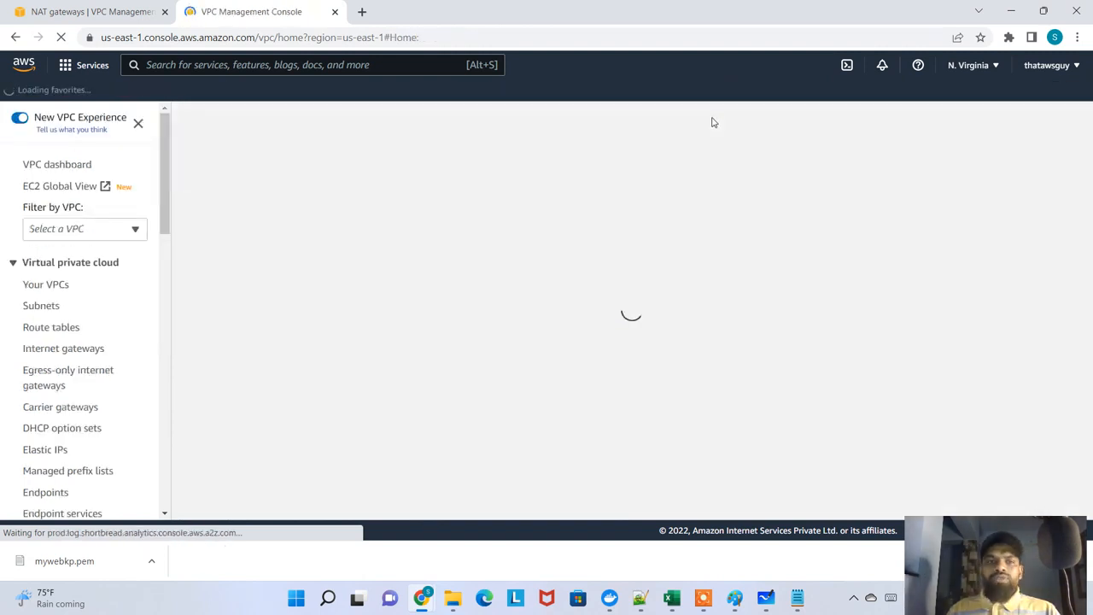
{"action": "scroll", "coordinate": [85, 354], "scroll_direction": "down", "scroll_amount": 2}
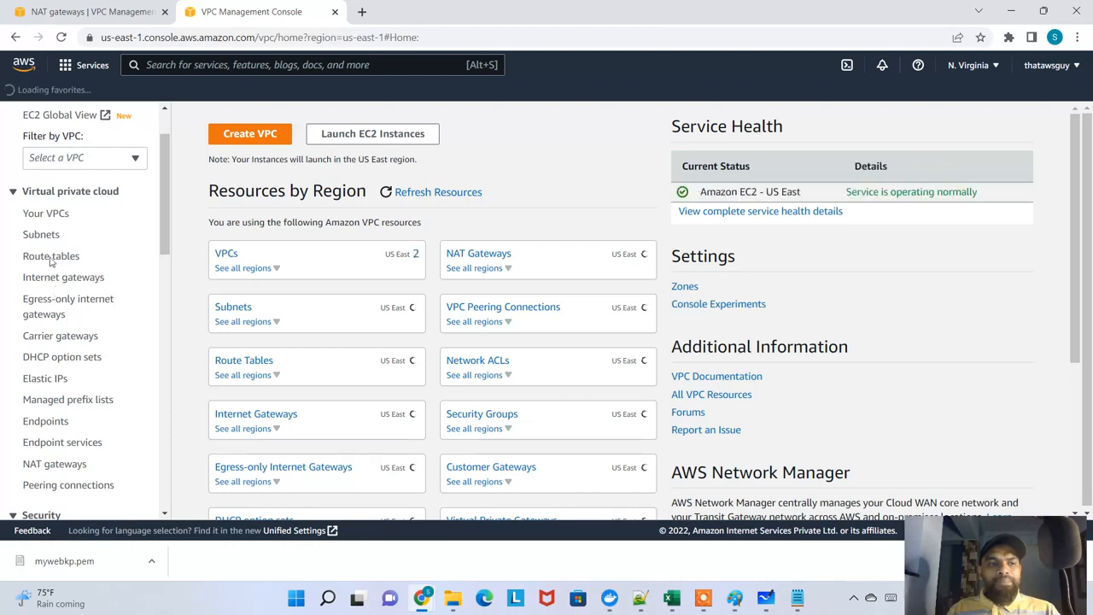
{"action": "left_click", "coordinate": [40, 235]}
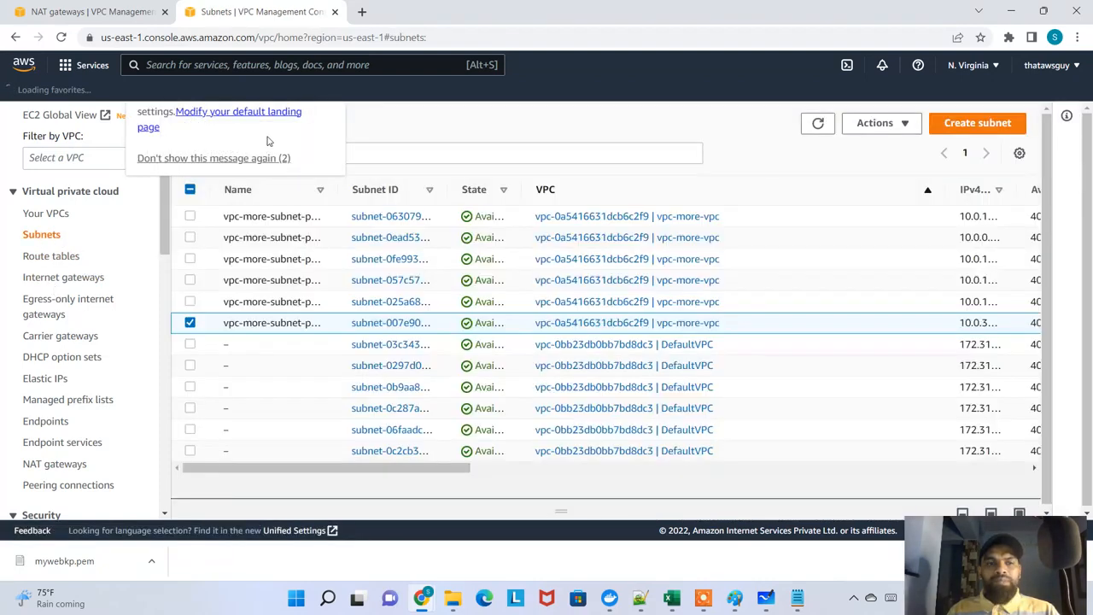
From the NAT gateways browser tab, open EC2 in a new tab and list only the running instances
{"action": "left_click", "coordinate": [85, 8]}
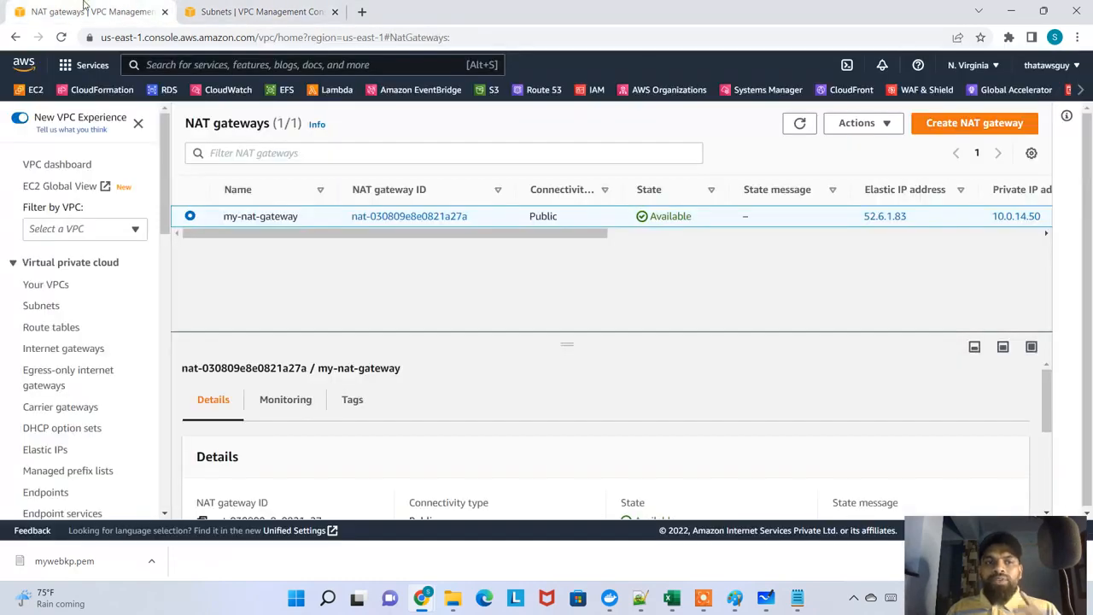
{"action": "right_click", "coordinate": [43, 92]}
{"action": "left_click", "coordinate": [52, 108]}
{"action": "left_click", "coordinate": [239, 10]}
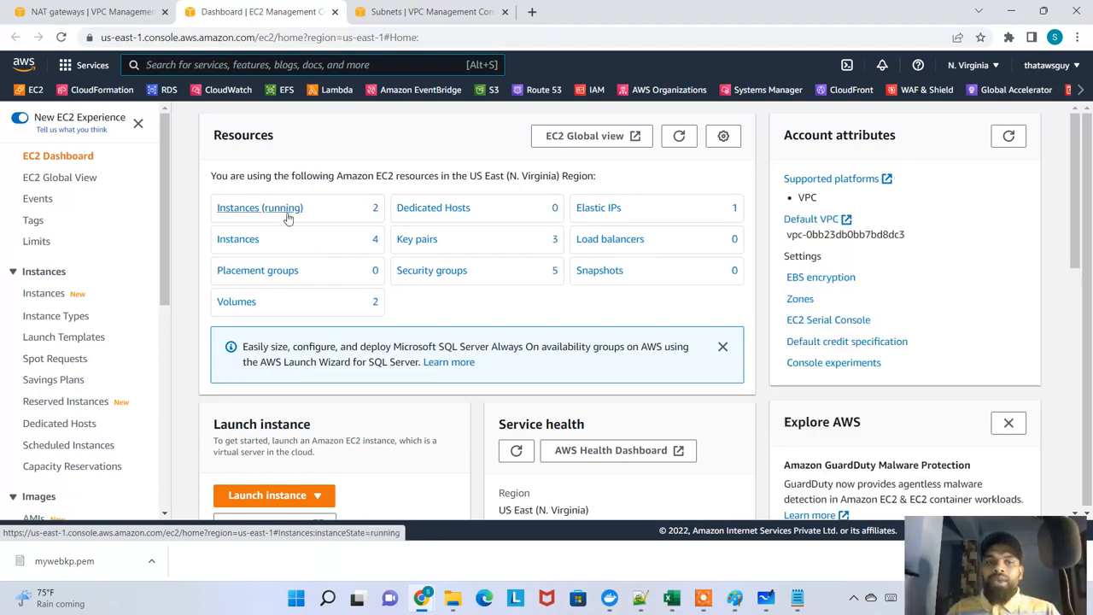
{"action": "left_click", "coordinate": [289, 210]}
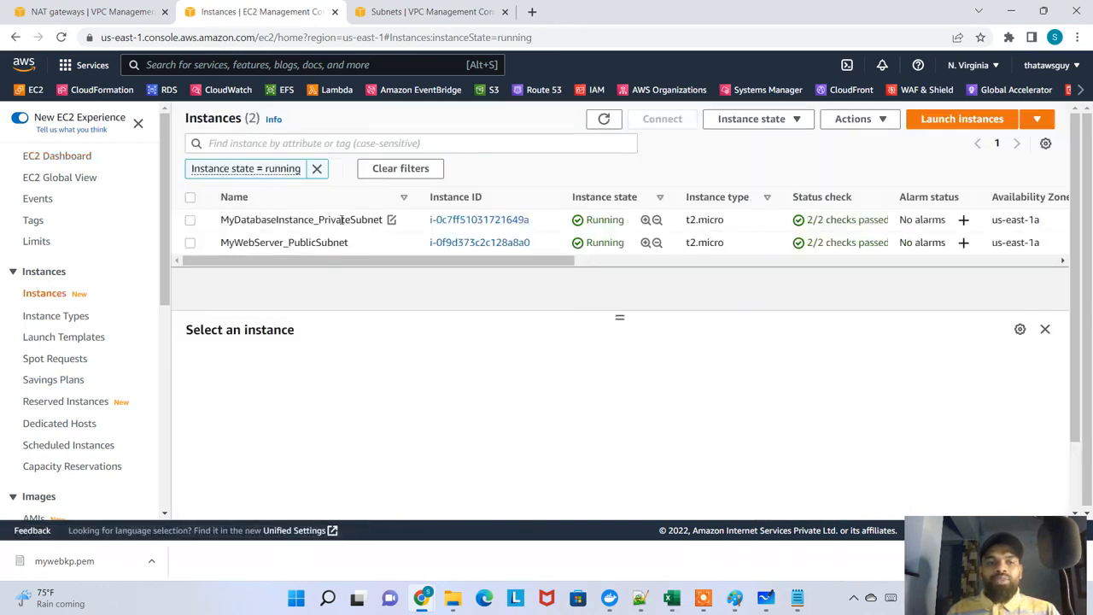
Open the summary of MyDatabaseInstance_PrivateSubnet and show its networking details
{"action": "left_click_drag", "start_coordinate": [229, 220], "coordinate": [352, 220]}
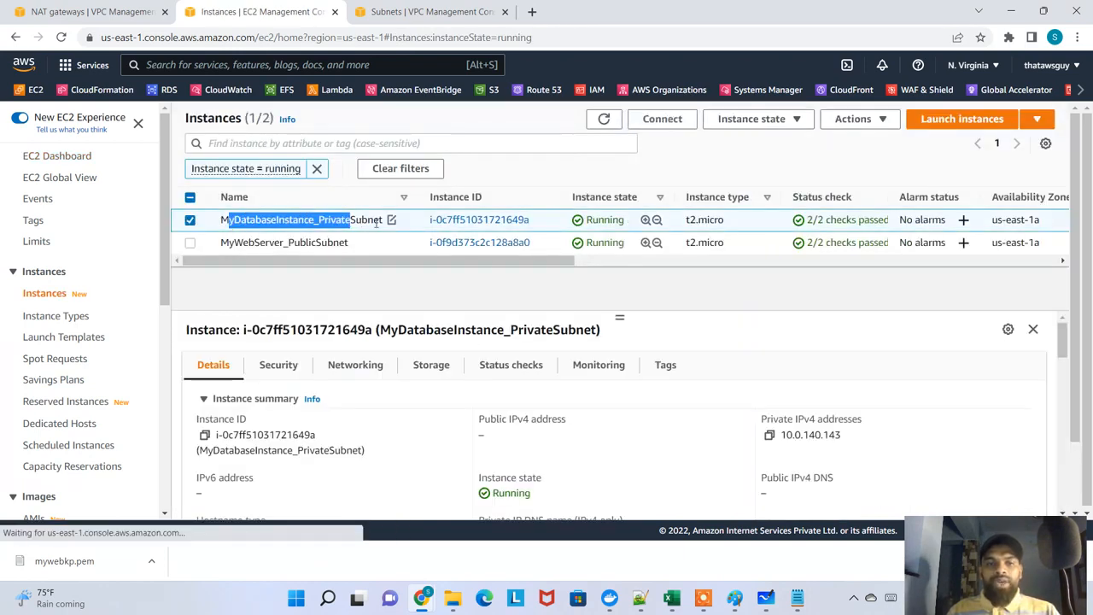
{"action": "left_click", "coordinate": [468, 221]}
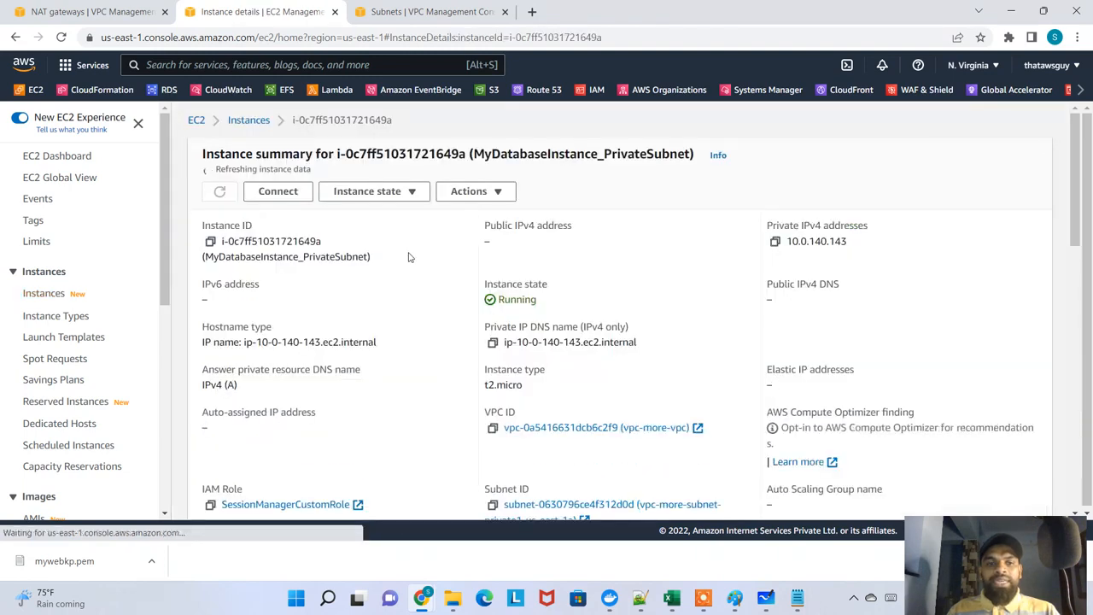
{"action": "scroll", "coordinate": [407, 276], "scroll_direction": "down", "scroll_amount": 3}
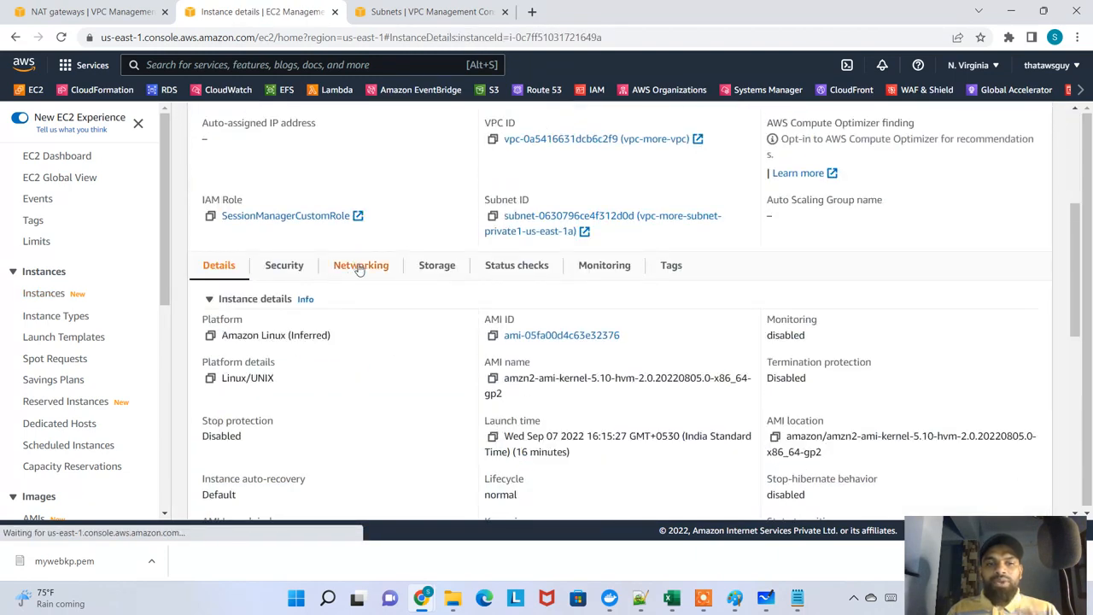
{"action": "left_click", "coordinate": [359, 267]}
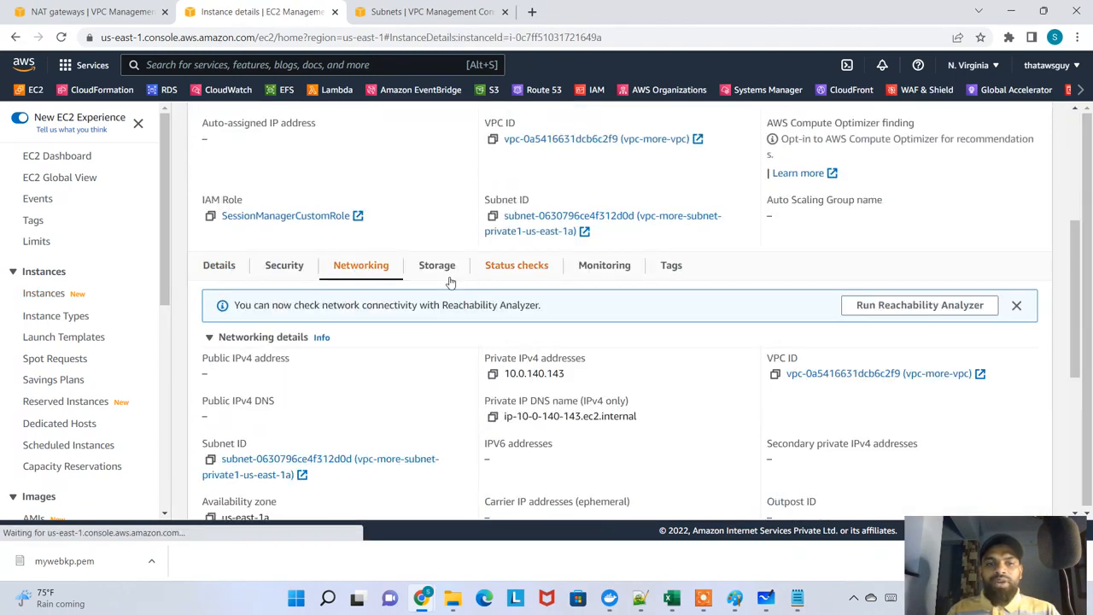
Open the database instance's subnet, show its route table, and highlight the 10.0.0.0/16 local route and the route table name
{"action": "left_click", "coordinate": [540, 231]}
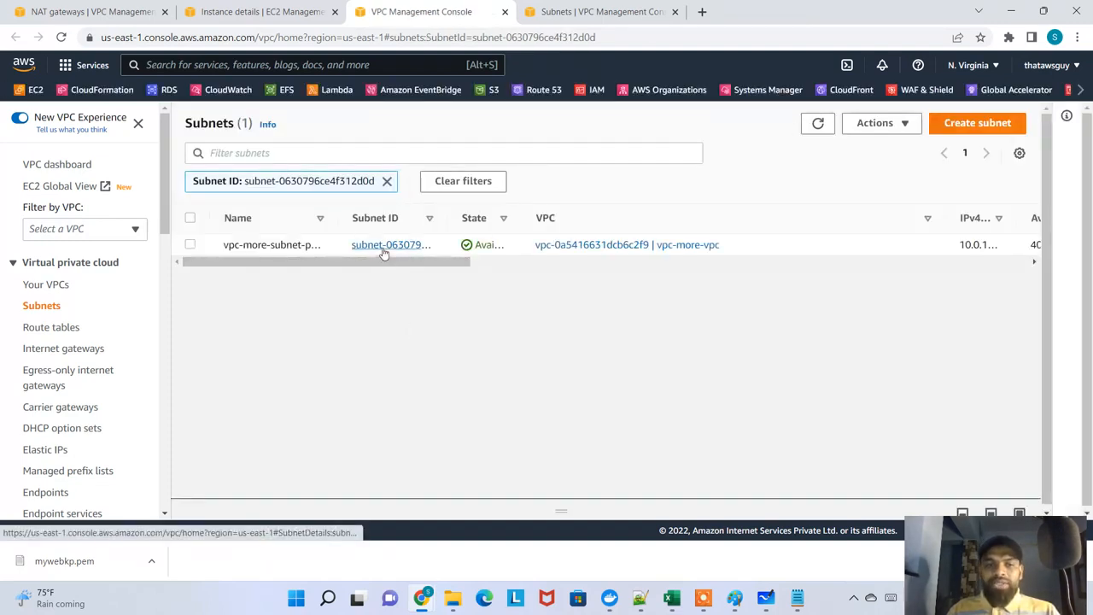
{"action": "left_click", "coordinate": [384, 246]}
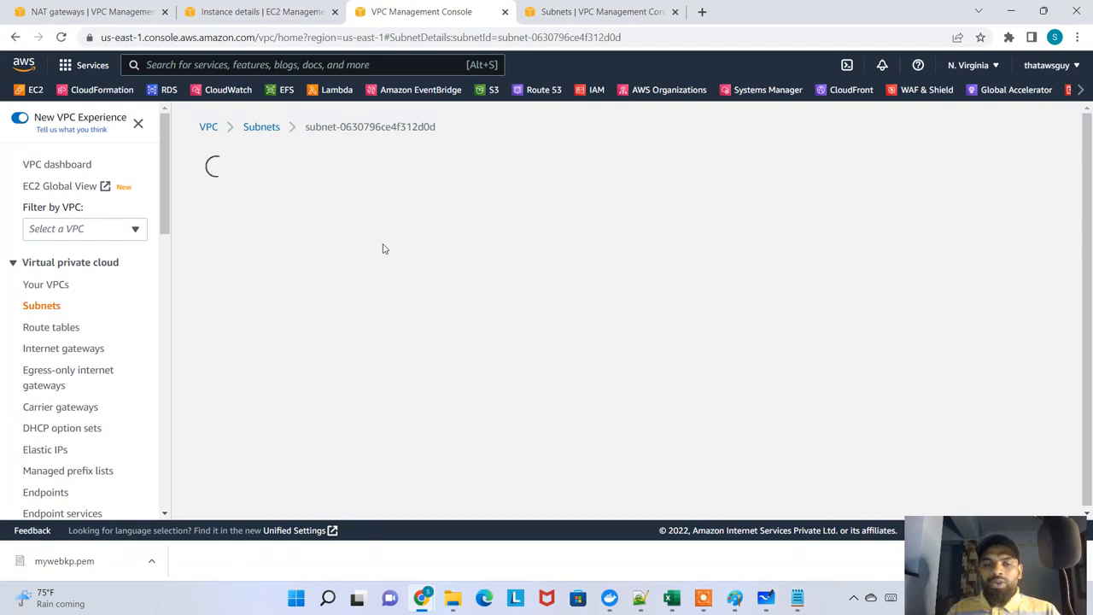
{"action": "scroll", "coordinate": [430, 281], "scroll_direction": "down", "scroll_amount": 4}
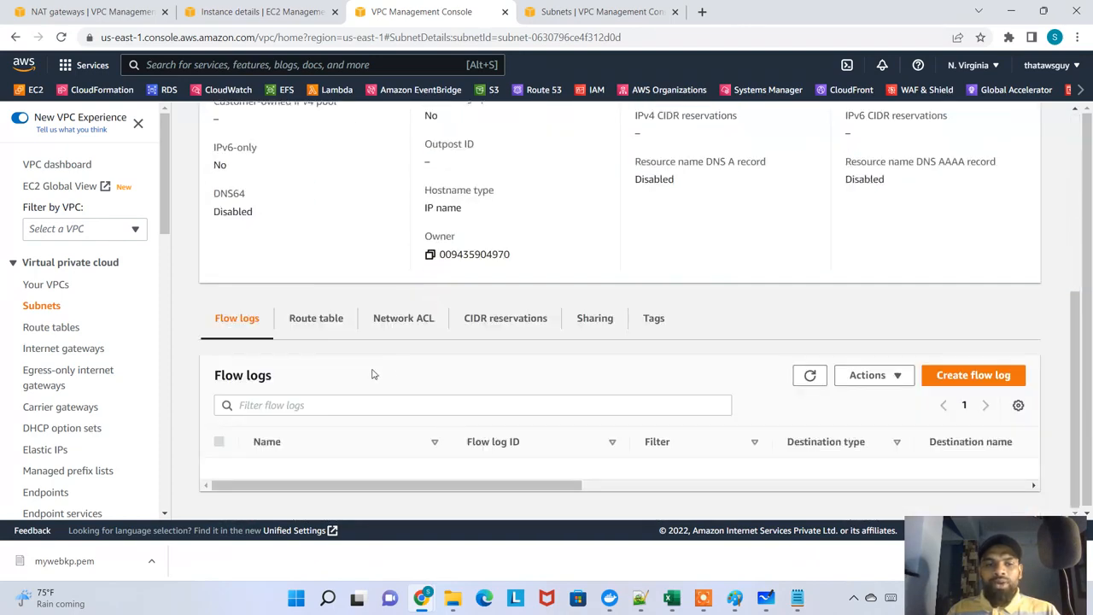
{"action": "left_click", "coordinate": [318, 322]}
{"action": "scroll", "coordinate": [348, 373], "scroll_direction": "down", "scroll_amount": 1}
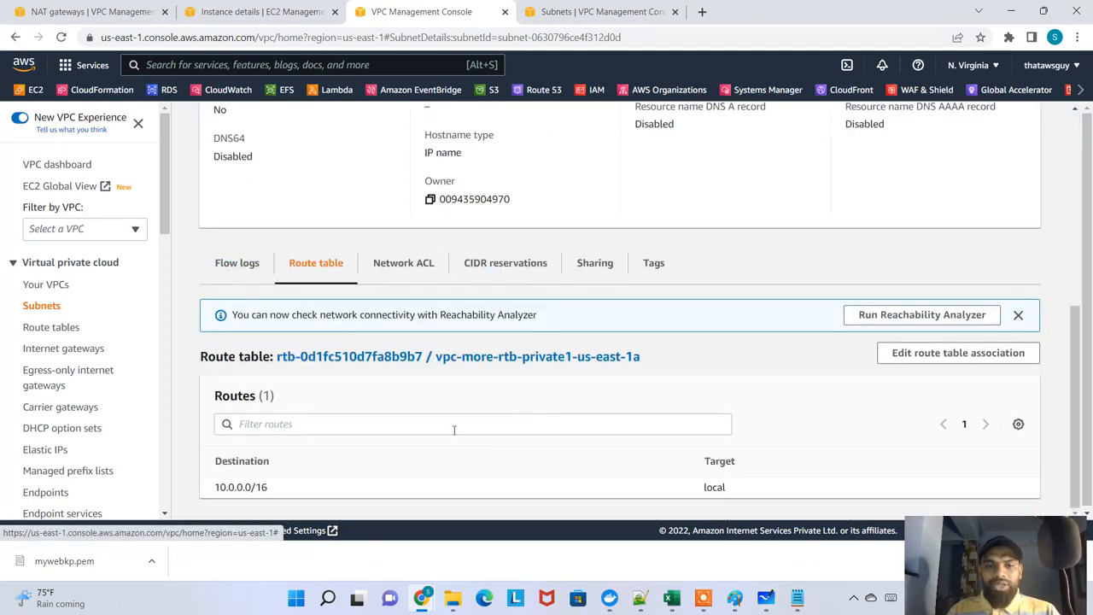
{"action": "left_click_drag", "start_coordinate": [735, 491], "coordinate": [221, 485]}
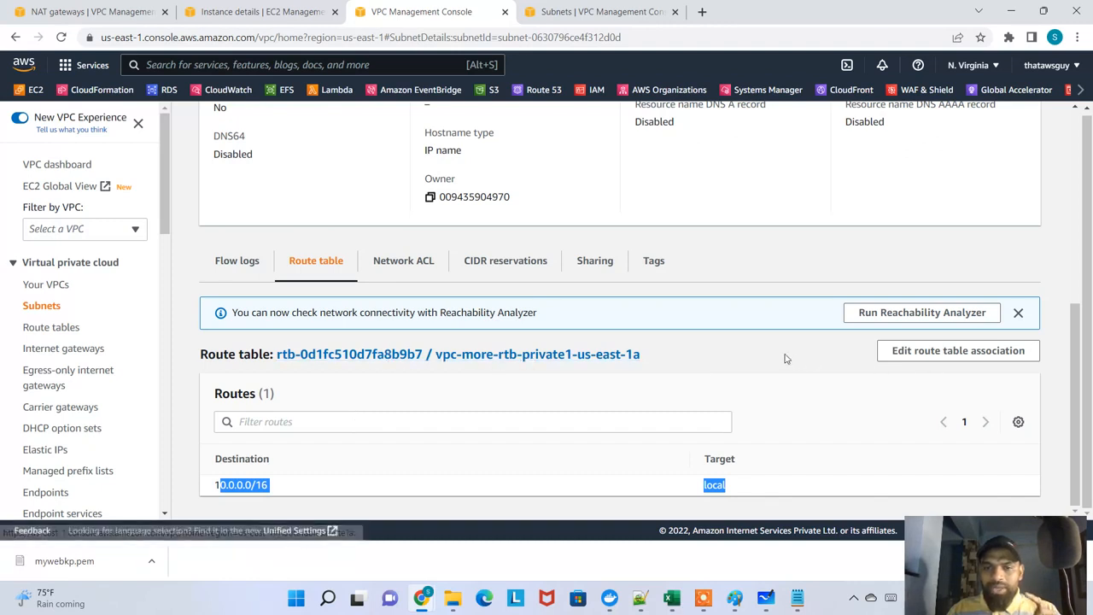
{"action": "left_click_drag", "start_coordinate": [786, 359], "coordinate": [284, 357]}
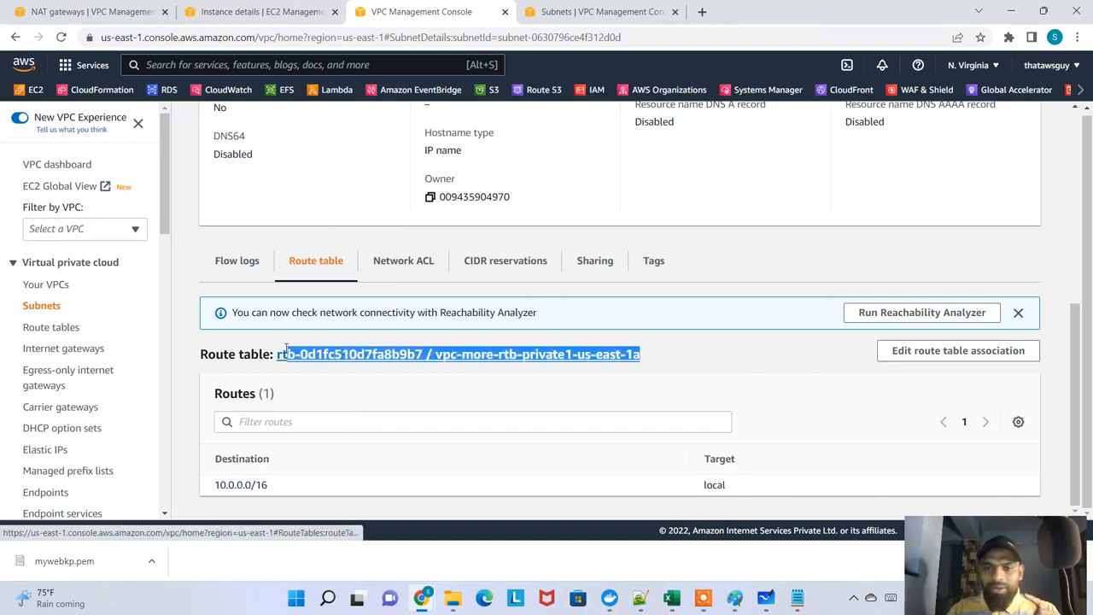
{"action": "left_click", "coordinate": [960, 353]}
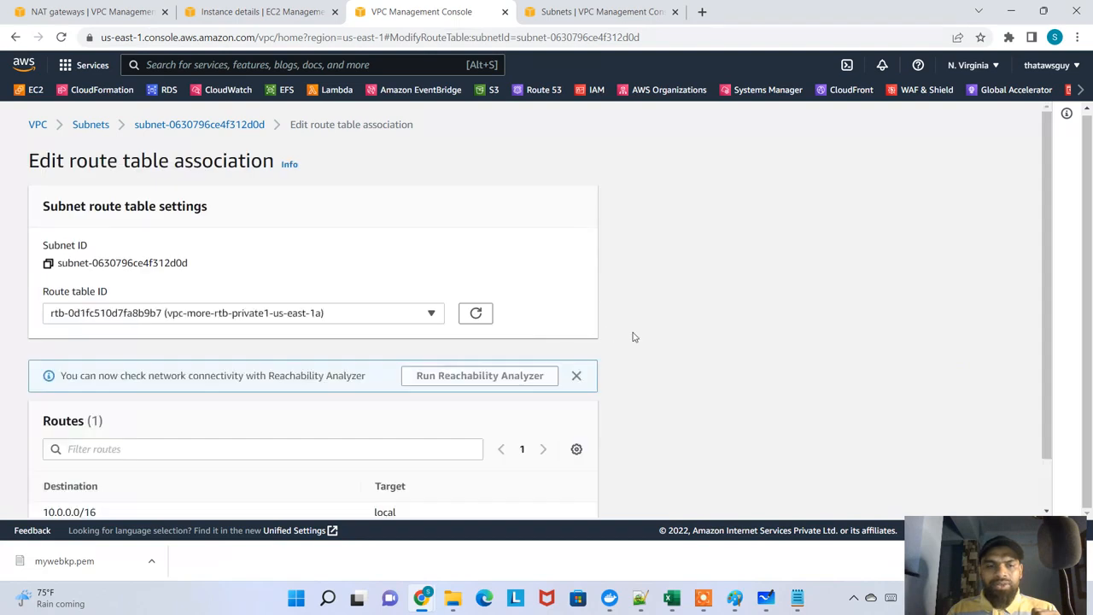
{"action": "scroll", "coordinate": [528, 350], "scroll_direction": "down", "scroll_amount": 1}
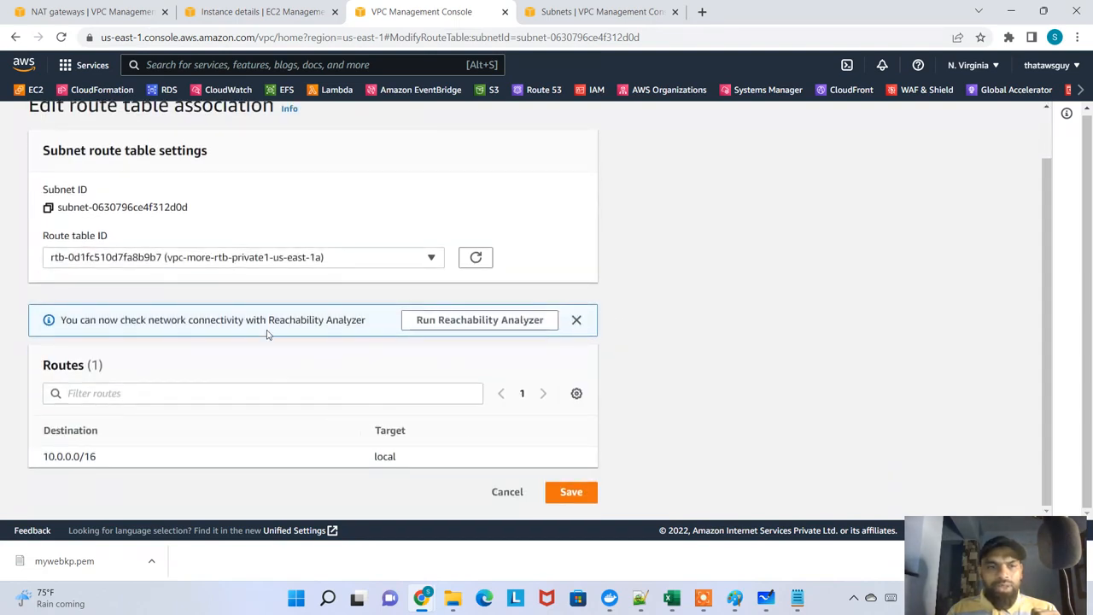
{"action": "left_click", "coordinate": [507, 495]}
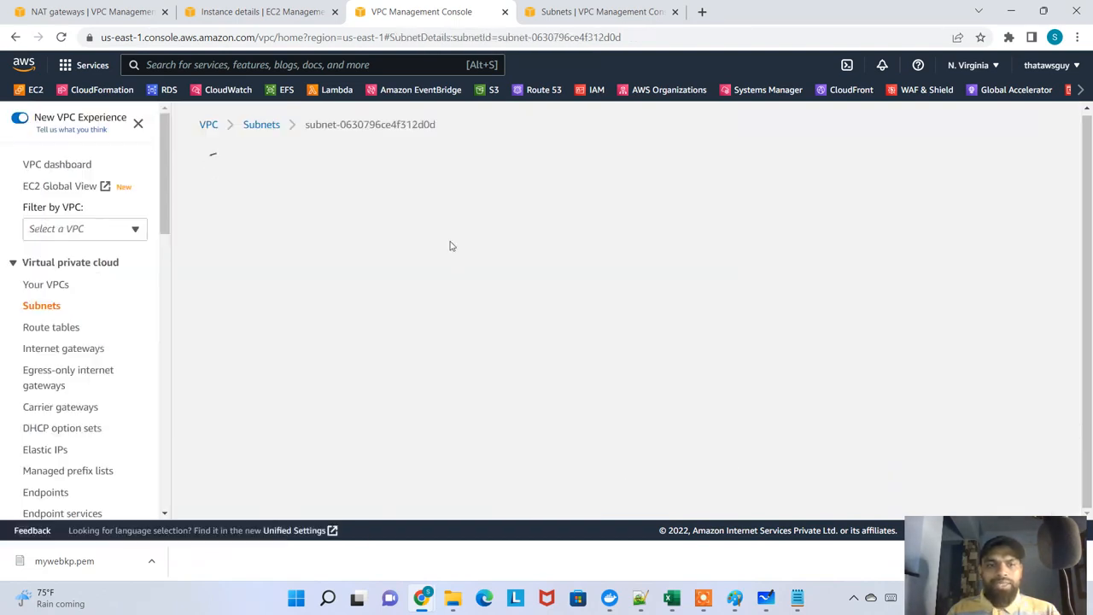
From the private subnet's details, open the route table vpc-more-rtb-private1-us-east-1a and start editing its routes
{"action": "scroll", "coordinate": [457, 337], "scroll_direction": "down", "scroll_amount": 4}
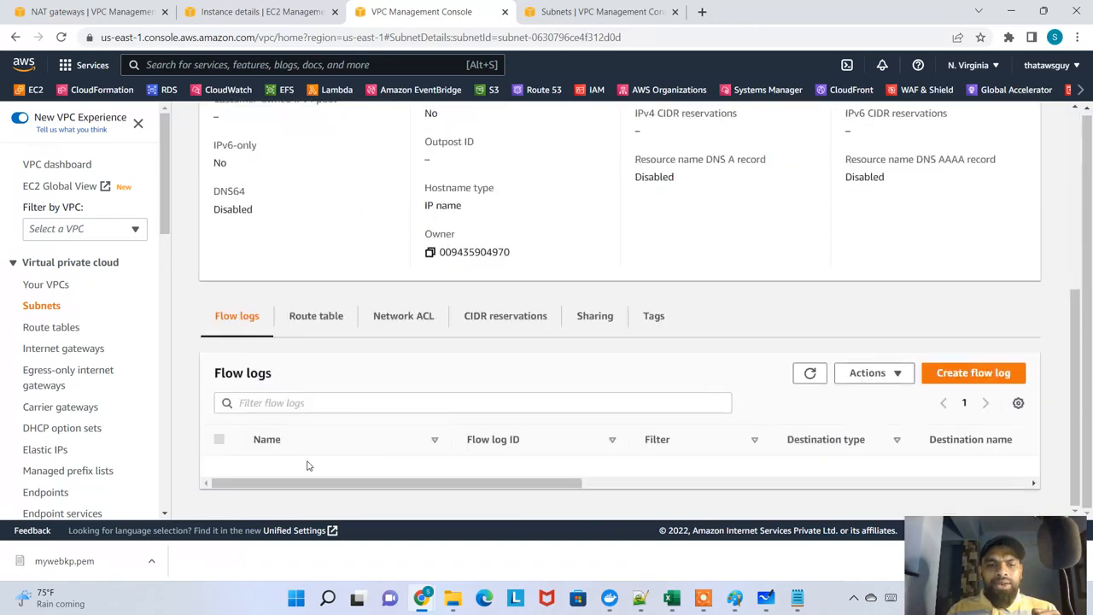
{"action": "left_click", "coordinate": [316, 316]}
{"action": "scroll", "coordinate": [354, 358], "scroll_direction": "down", "scroll_amount": 1}
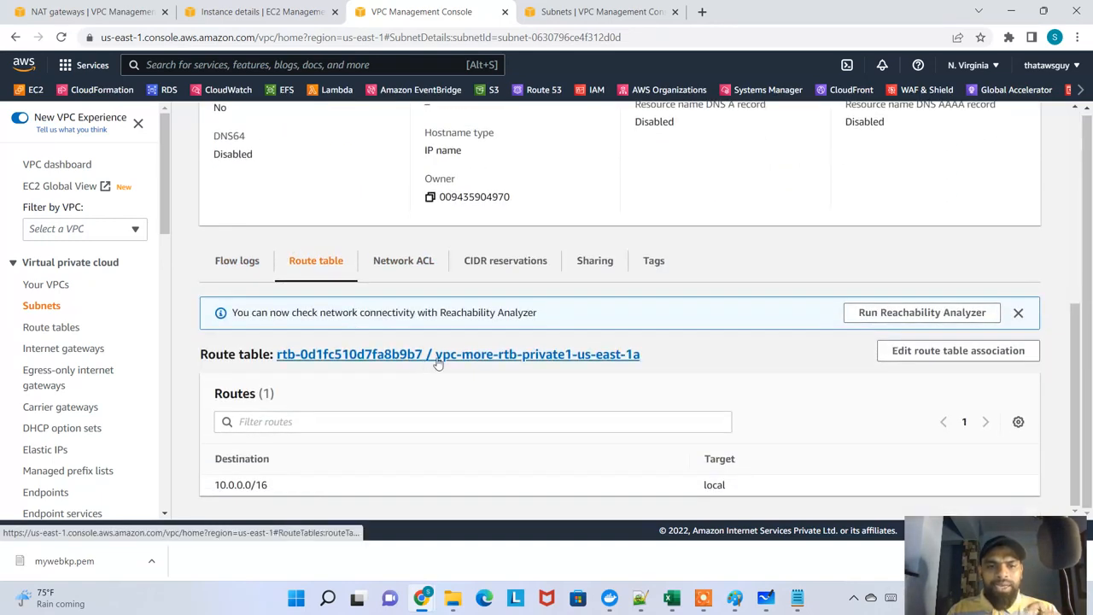
{"action": "left_click", "coordinate": [443, 359]}
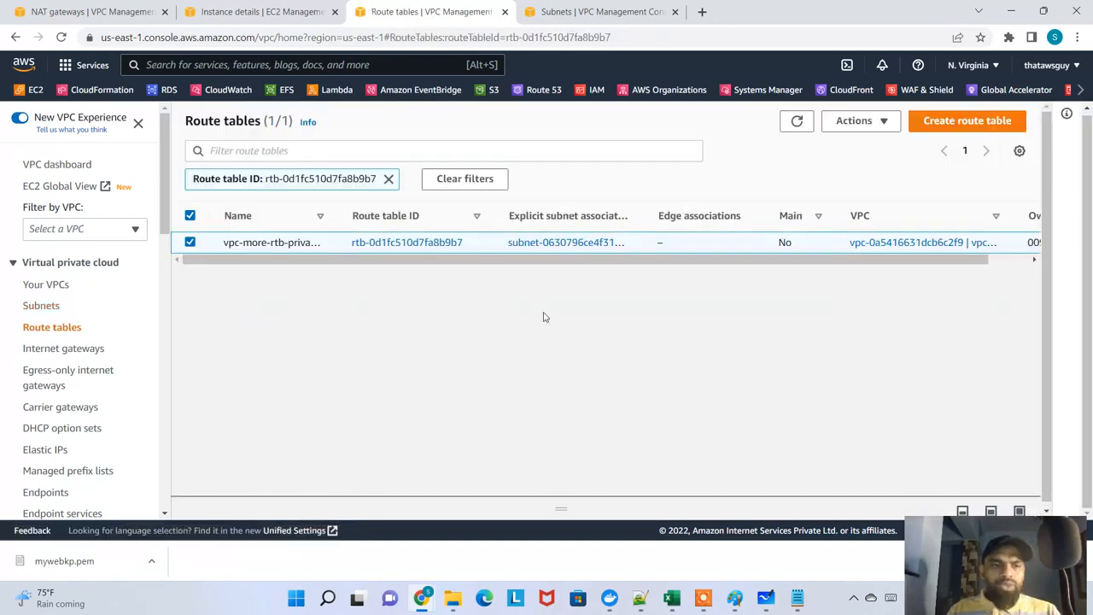
{"action": "left_click", "coordinate": [435, 243]}
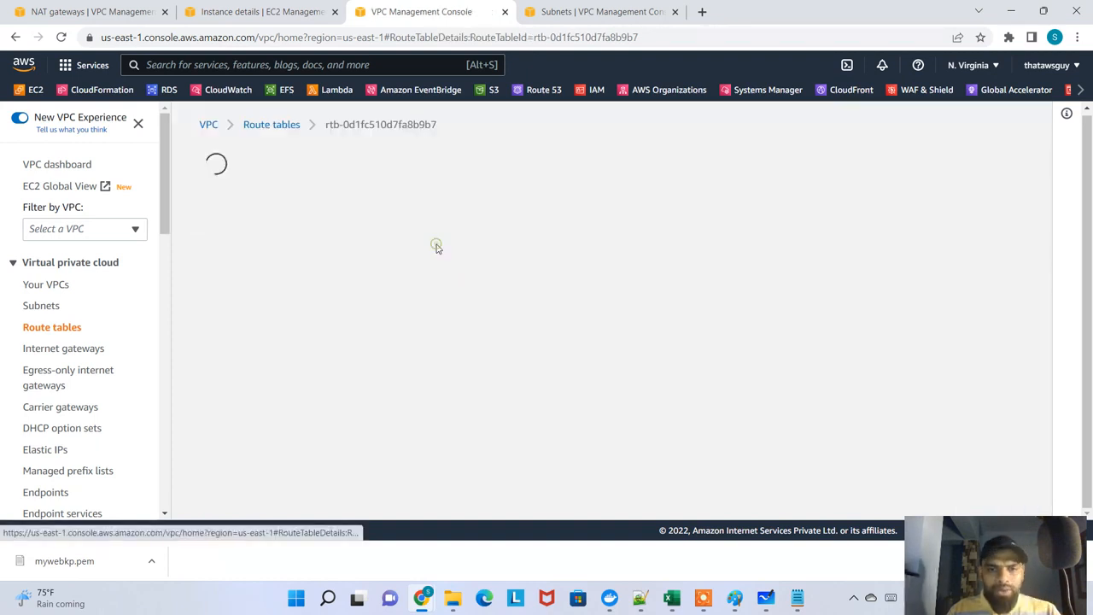
{"action": "scroll", "coordinate": [452, 350], "scroll_direction": "down", "scroll_amount": 2}
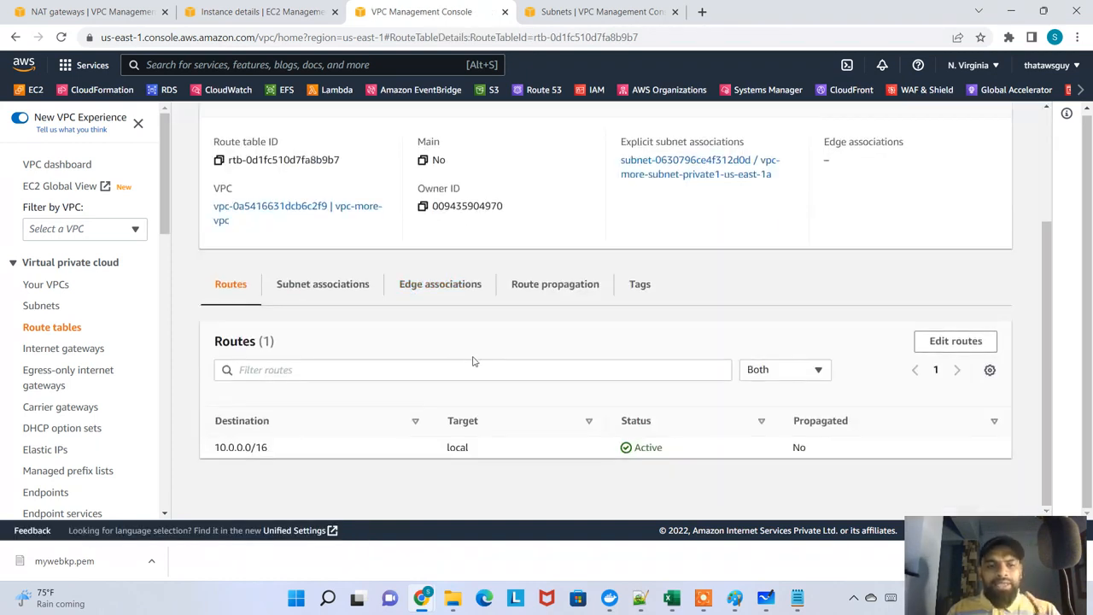
{"action": "left_click", "coordinate": [946, 346]}
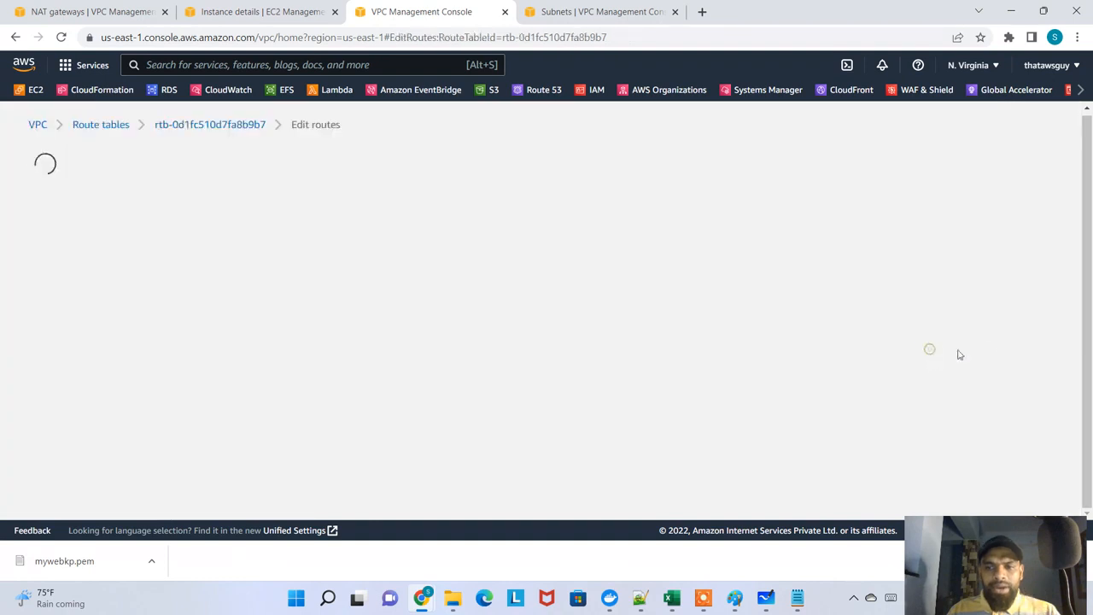
Add a route with destination 0.0.0.0/0 and the NAT gateway my-nat-gateway as its target
{"action": "left_click", "coordinate": [98, 295]}
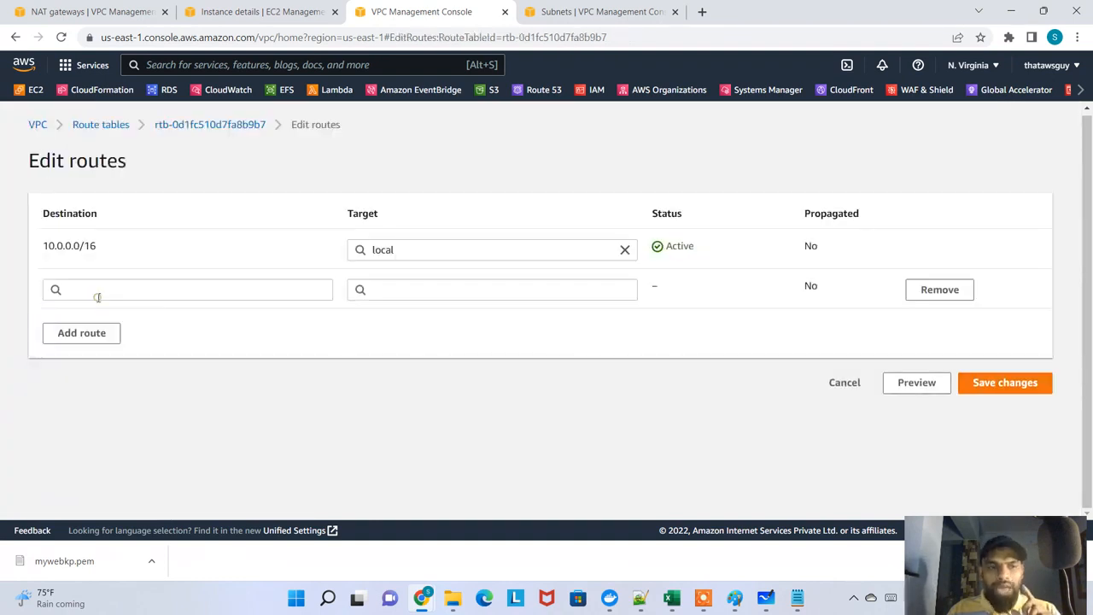
{"action": "left_click", "coordinate": [186, 291]}
{"action": "left_click", "coordinate": [105, 310]}
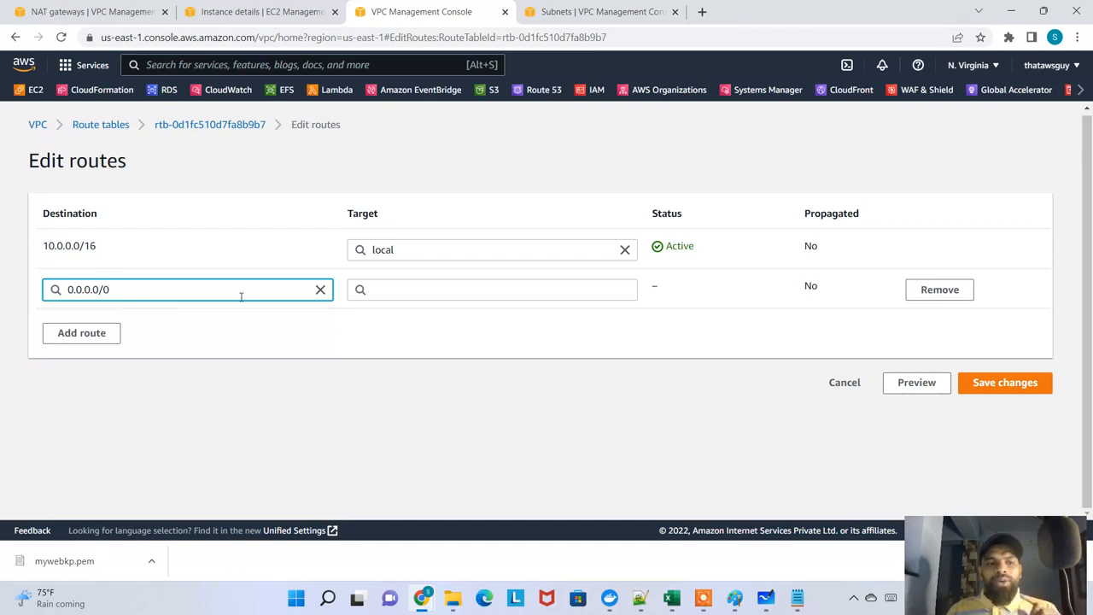
{"action": "left_click", "coordinate": [388, 291]}
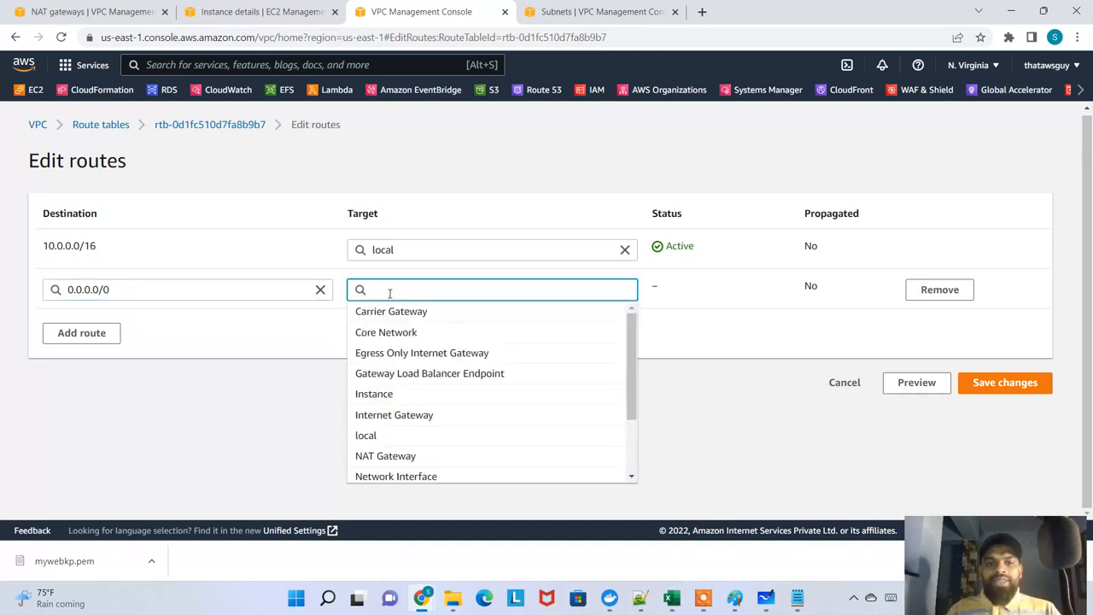
{"action": "type", "text": "nat"}
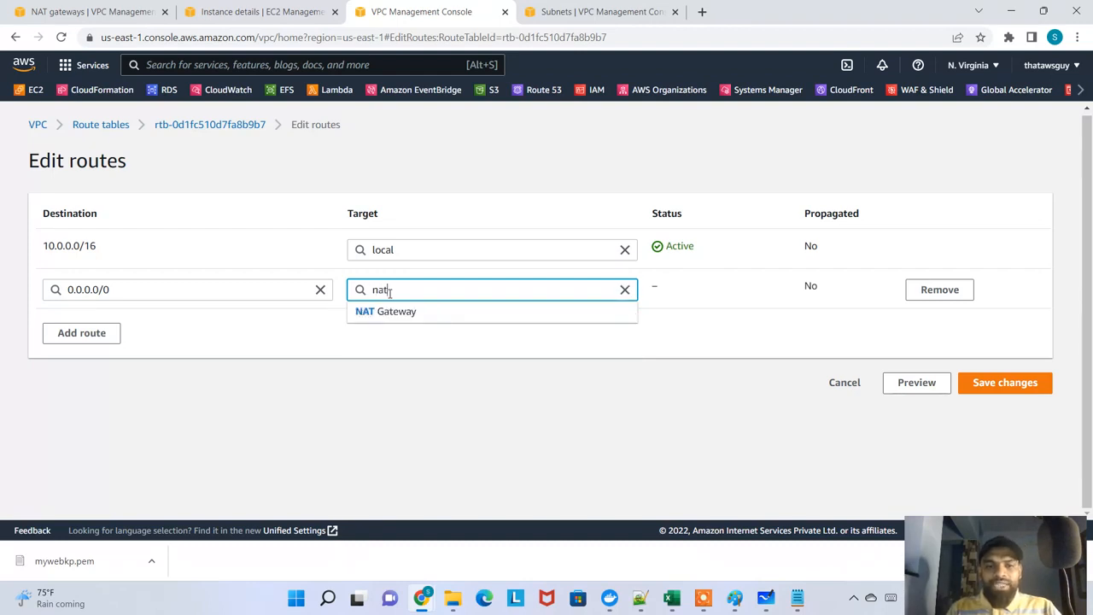
{"action": "left_click", "coordinate": [385, 312]}
{"action": "type", "text": "nat-"}
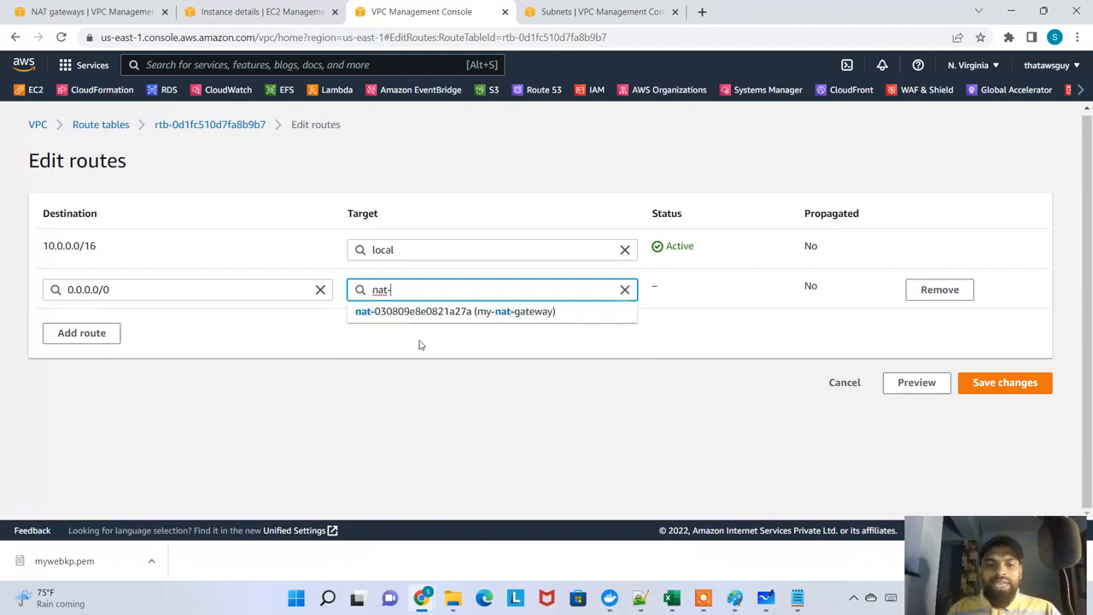
{"action": "left_click", "coordinate": [419, 314]}
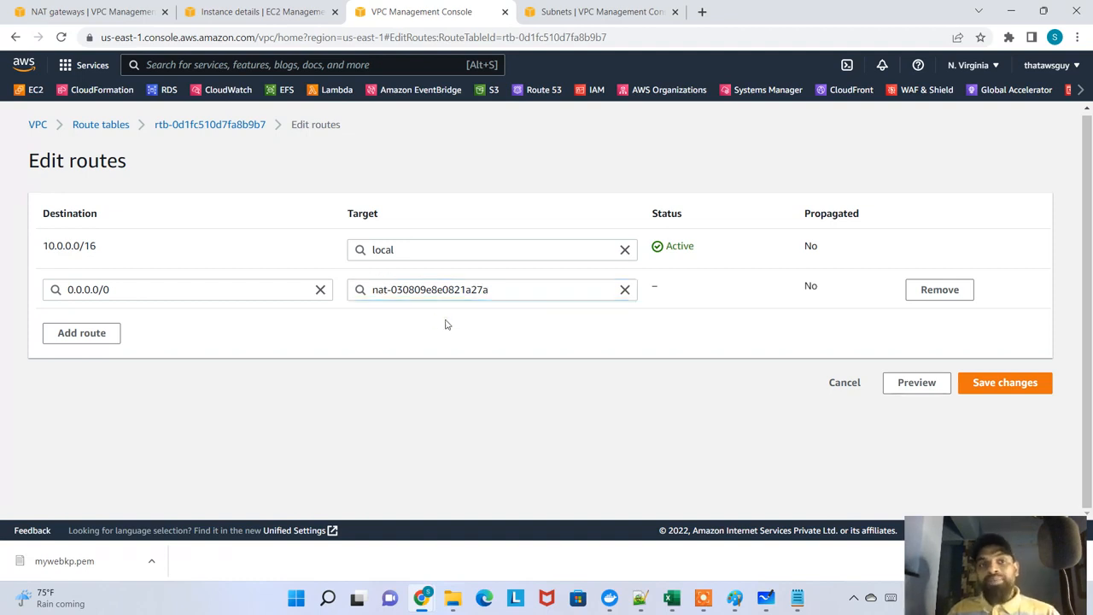
Review the MyDatabaseInstance_PrivateSubnet summary, its subnet and the subnets list, and return to the route editing page
{"action": "left_click", "coordinate": [256, 11]}
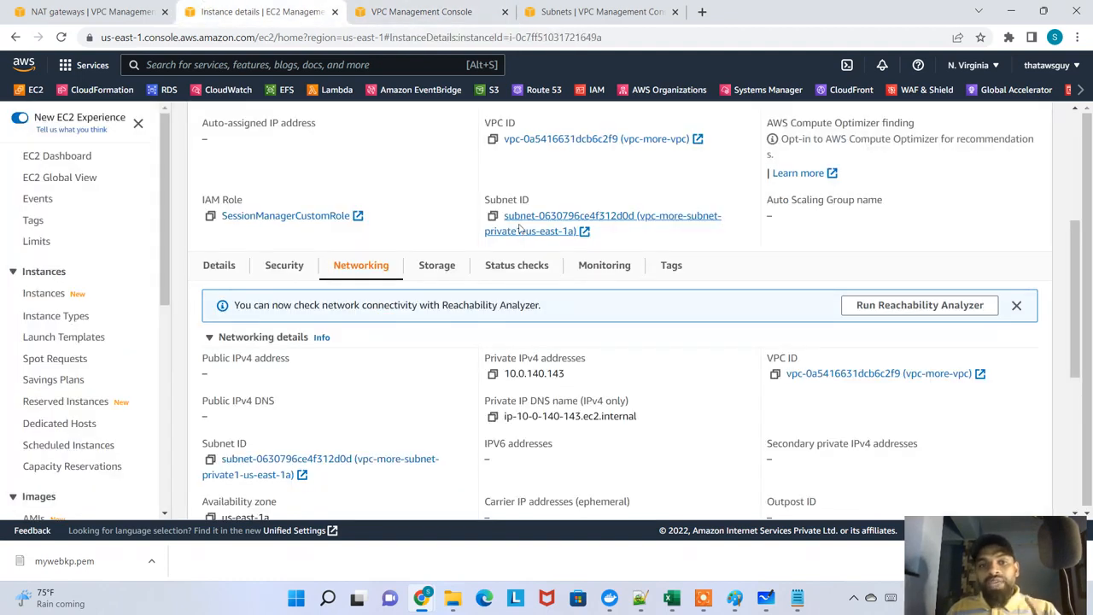
{"action": "scroll", "coordinate": [478, 222], "scroll_direction": "up", "scroll_amount": 4}
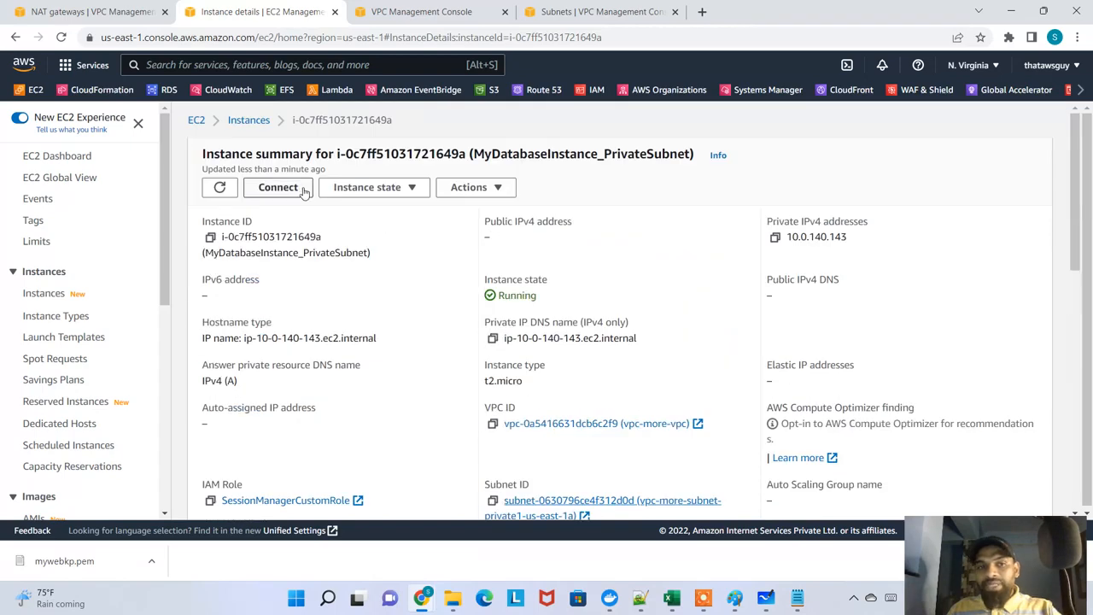
{"action": "left_click_drag", "start_coordinate": [506, 150], "coordinate": [638, 154]}
{"action": "scroll", "coordinate": [543, 358], "scroll_direction": "down", "scroll_amount": 2}
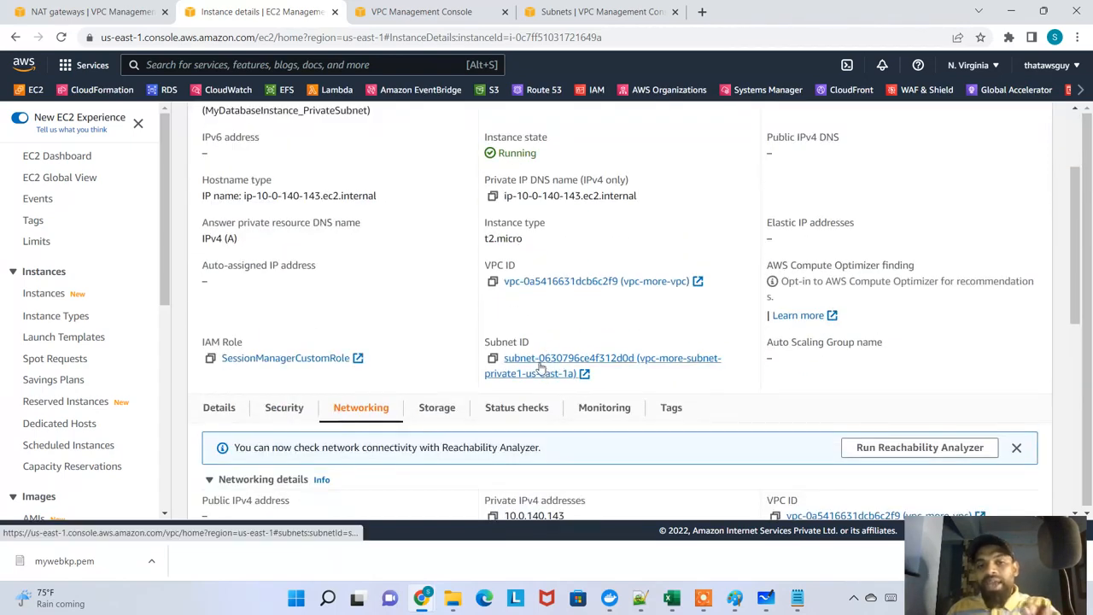
{"action": "left_click", "coordinate": [570, 12]}
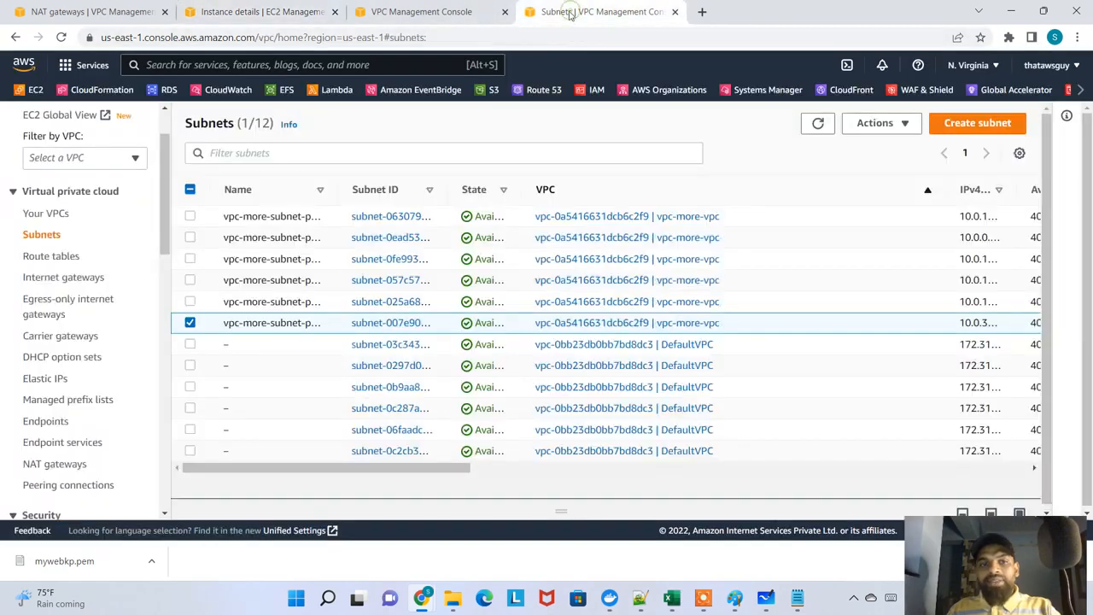
{"action": "left_click", "coordinate": [424, 11]}
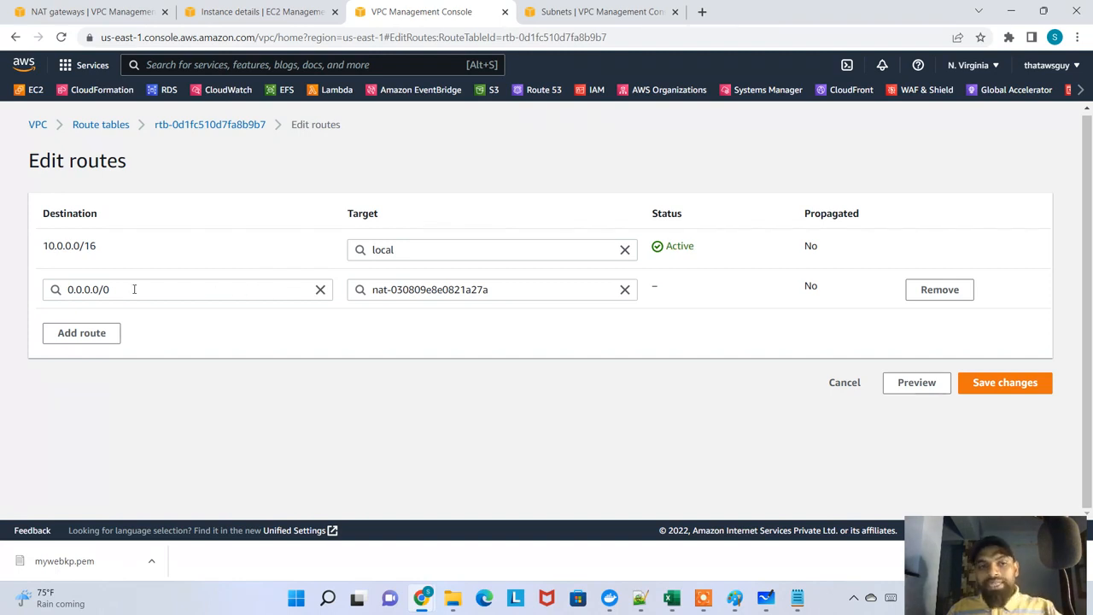
Highlight the new route's 0.0.0.0/0 destination, save the route changes and show the updated routes
{"action": "left_click_drag", "start_coordinate": [123, 289], "coordinate": [41, 301]}
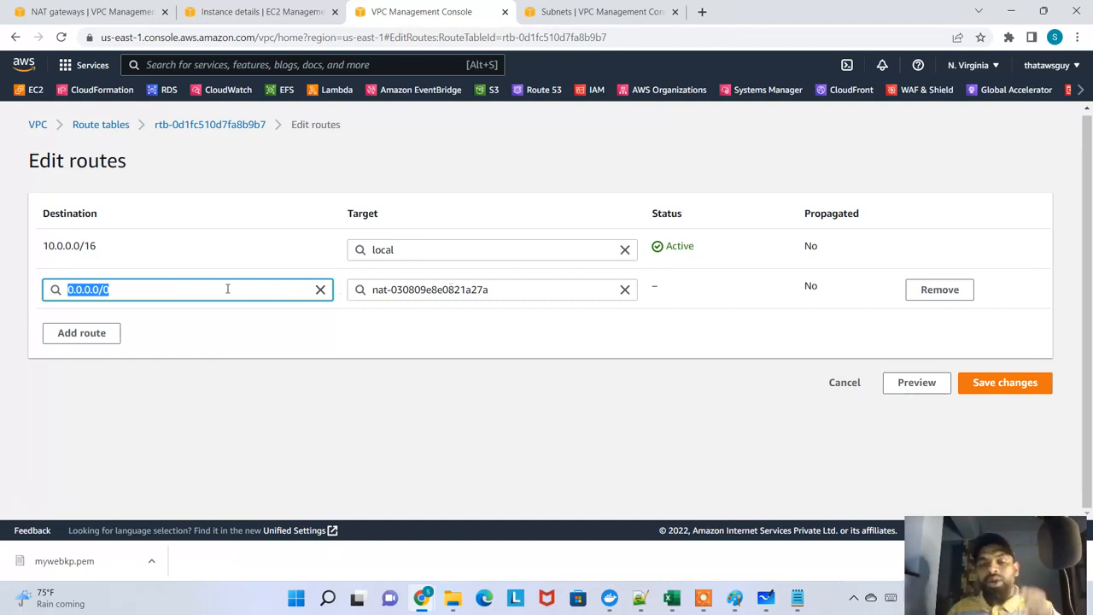
{"action": "left_click", "coordinate": [122, 290]}
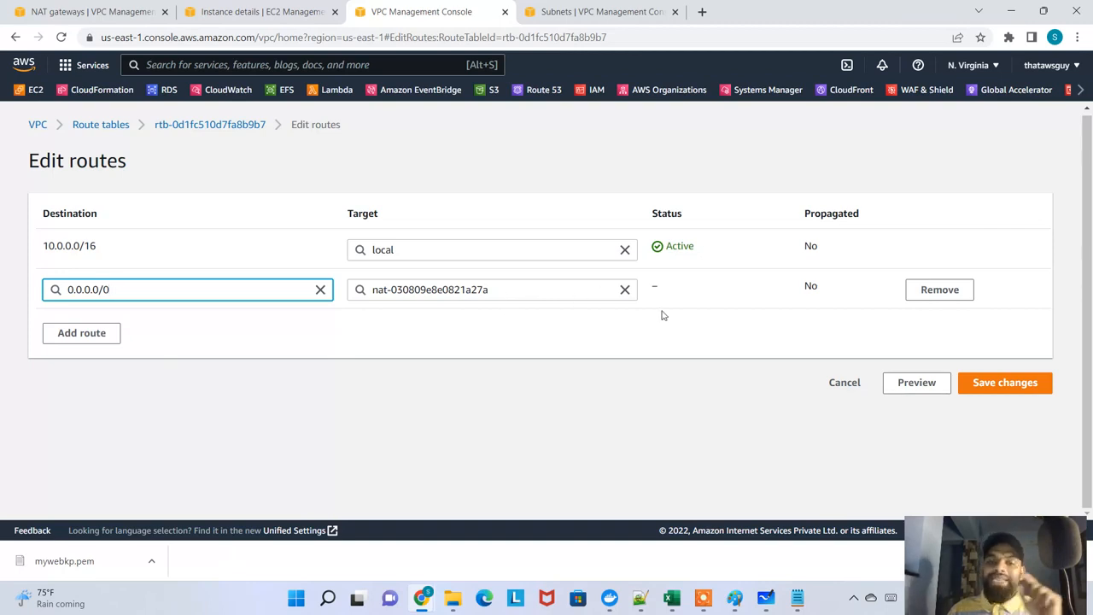
{"action": "left_click", "coordinate": [992, 390]}
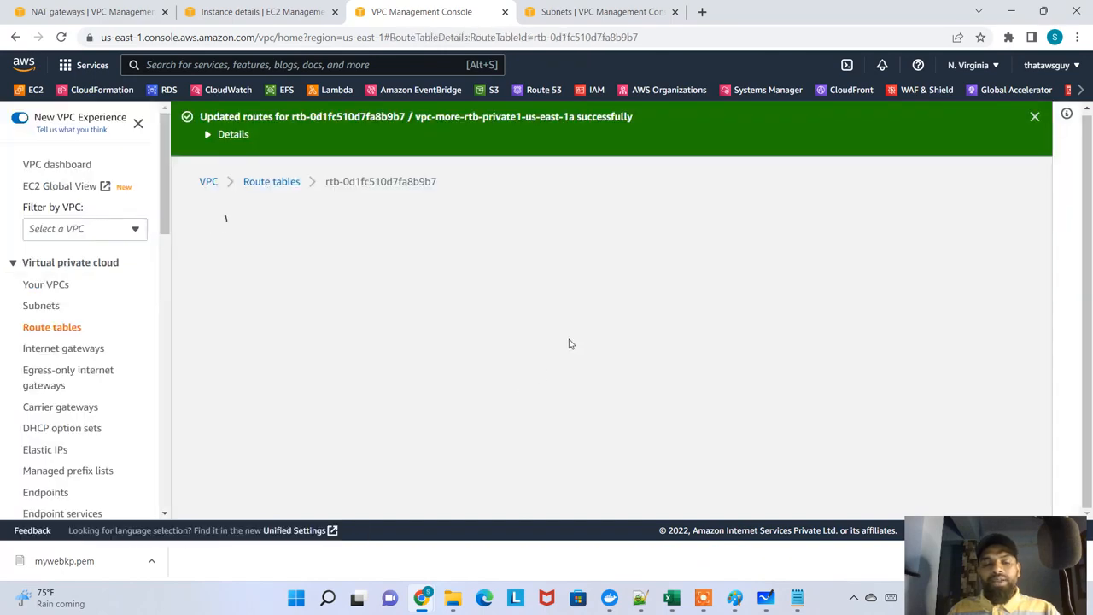
{"action": "scroll", "coordinate": [645, 313], "scroll_direction": "down", "scroll_amount": 3}
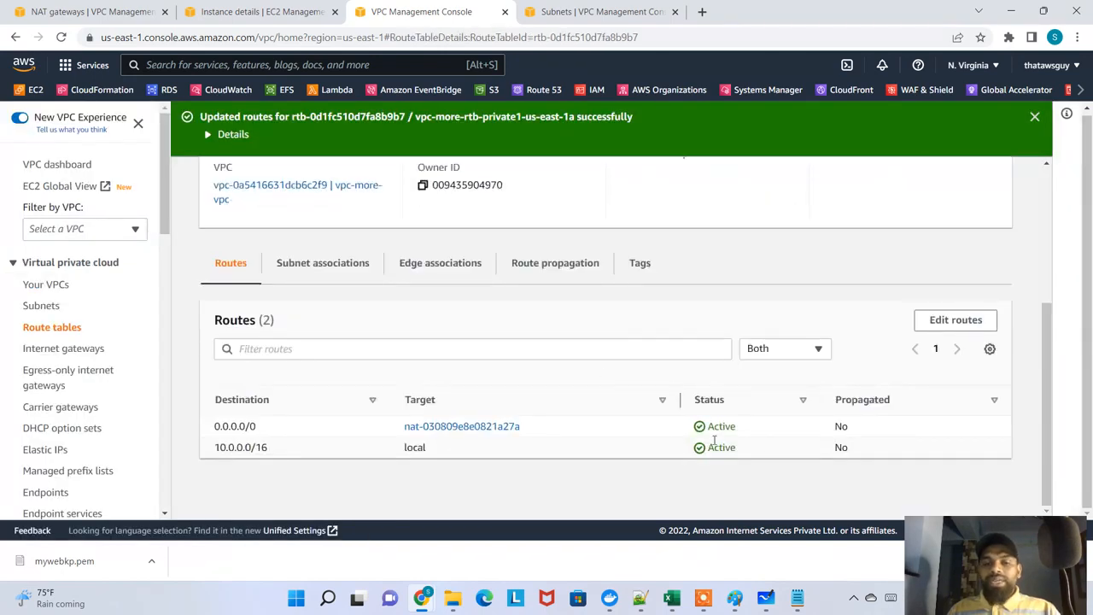
Switch to the EC2 Instance Connect terminal and rerun sudo yum update -y on the private database instance
{"action": "key", "text": "alt+Tab"}
{"action": "key", "text": "alt+Tab"}
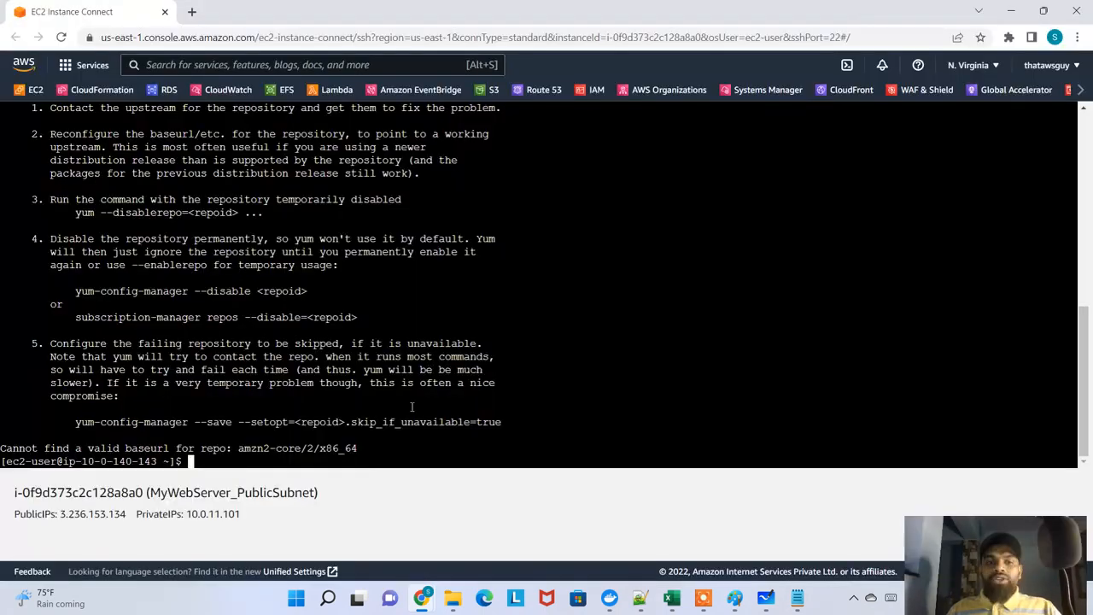
{"action": "key", "text": "Up"}
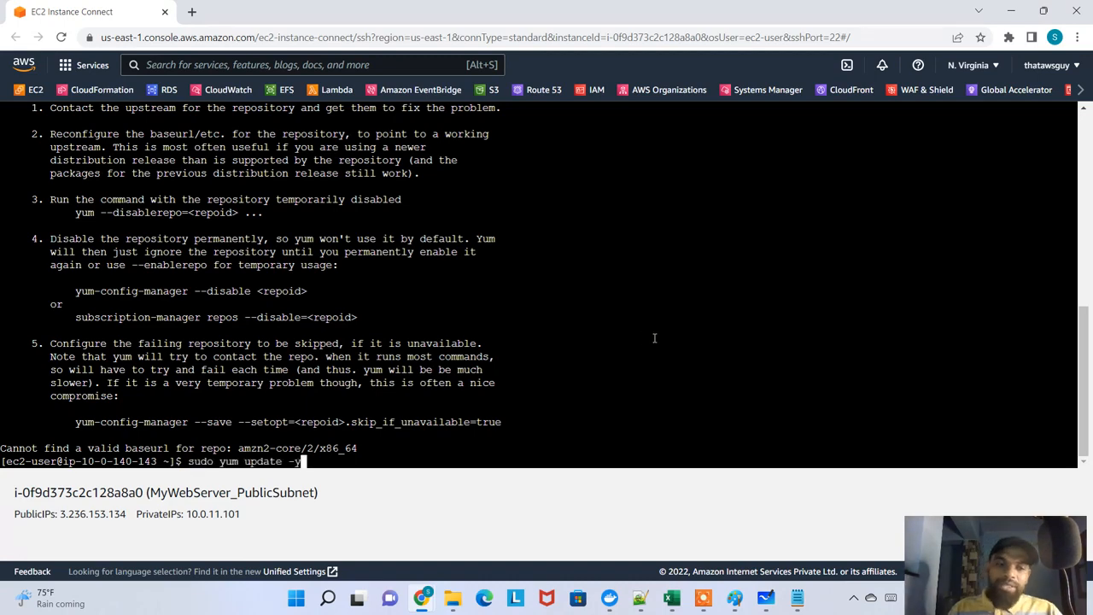
{"action": "key", "text": "Return"}
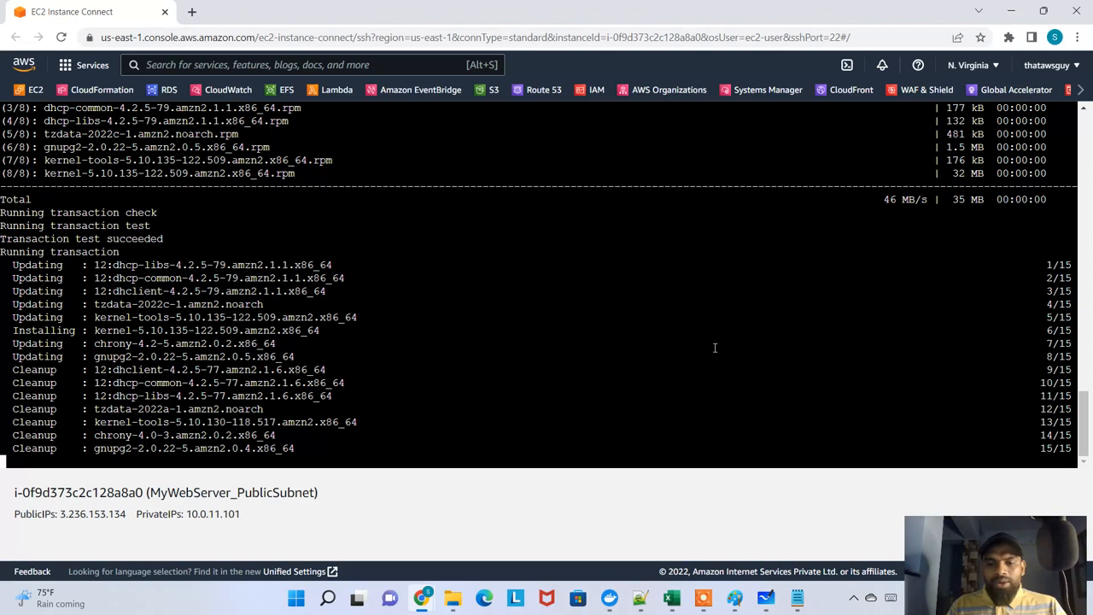
Switch to Microsoft Whiteboard and delete the entire existing network diagram
{"action": "left_click", "coordinate": [765, 601]}
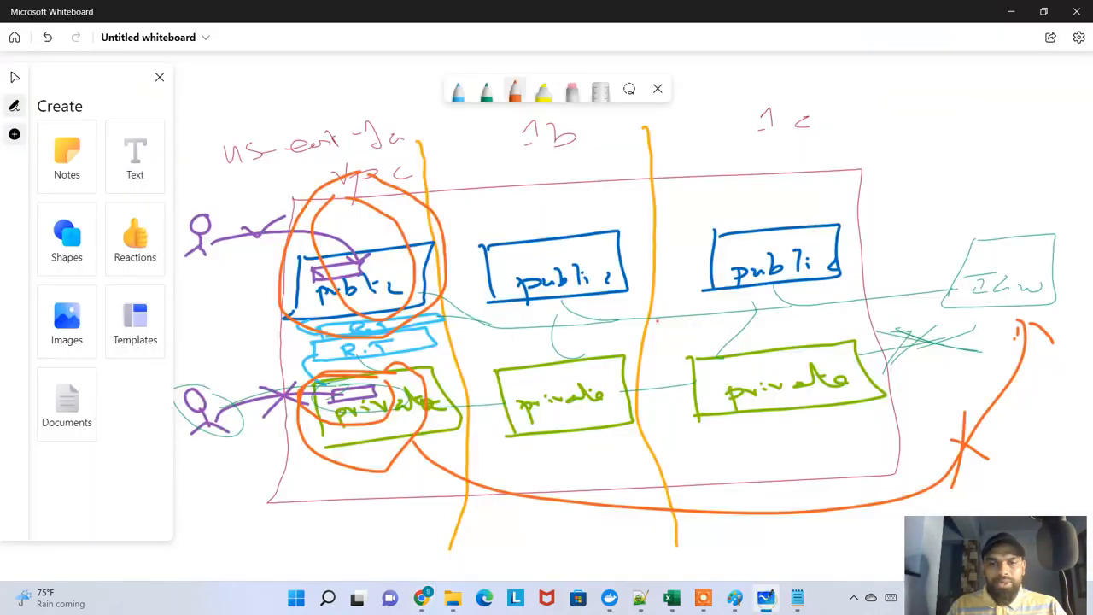
{"action": "key", "text": "ctrl+a"}
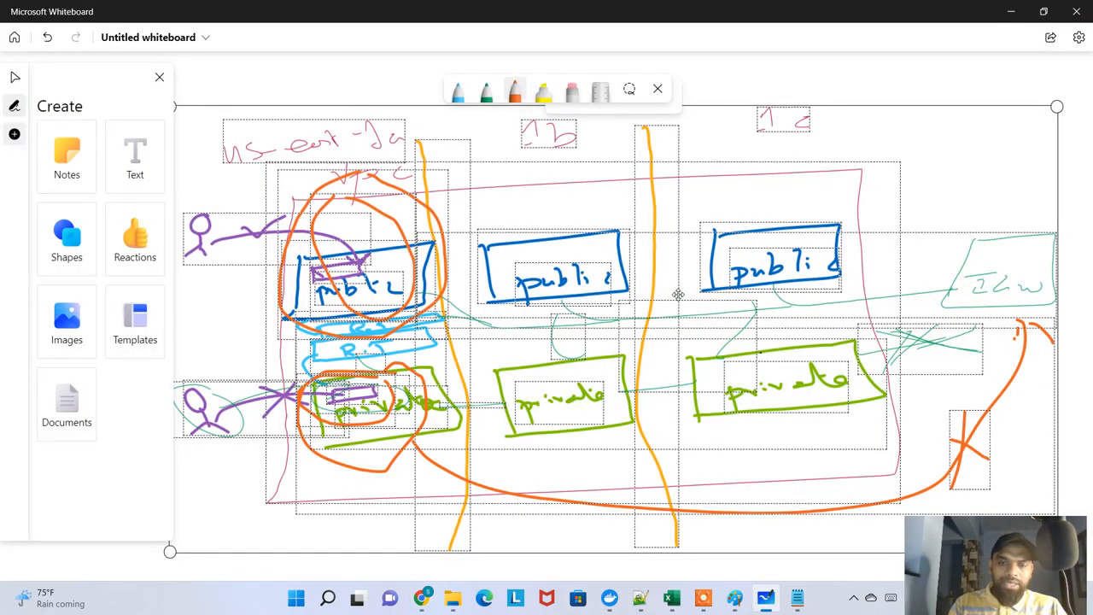
{"action": "key", "text": "Delete"}
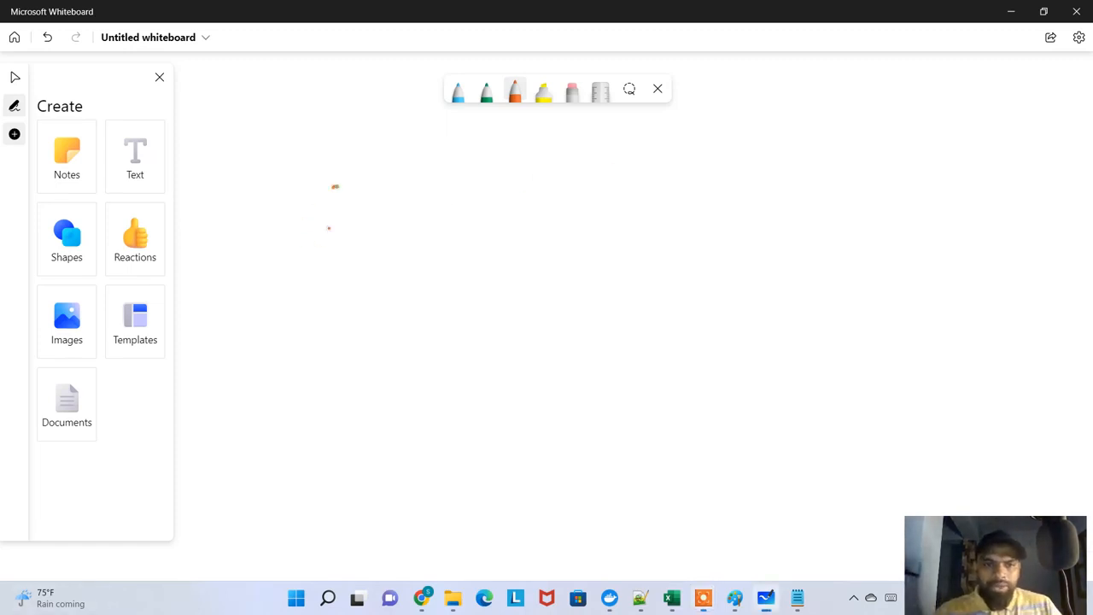
Draw a large orange rectangle for the VPC and divide it into three columns with two green vertical lines
{"action": "left_click_drag", "start_coordinate": [333, 186], "coordinate": [339, 355]}
{"action": "mouse_move", "coordinate": [335, 191]}
{"action": "left_mouse_down"}
{"action": "mouse_move", "coordinate": [846, 152]}
{"action": "mouse_move", "coordinate": [883, 318]}
{"action": "mouse_move", "coordinate": [764, 379]}
{"action": "left_mouse_up"}
{"action": "left_click_drag", "start_coordinate": [627, 391], "coordinate": [341, 403]}
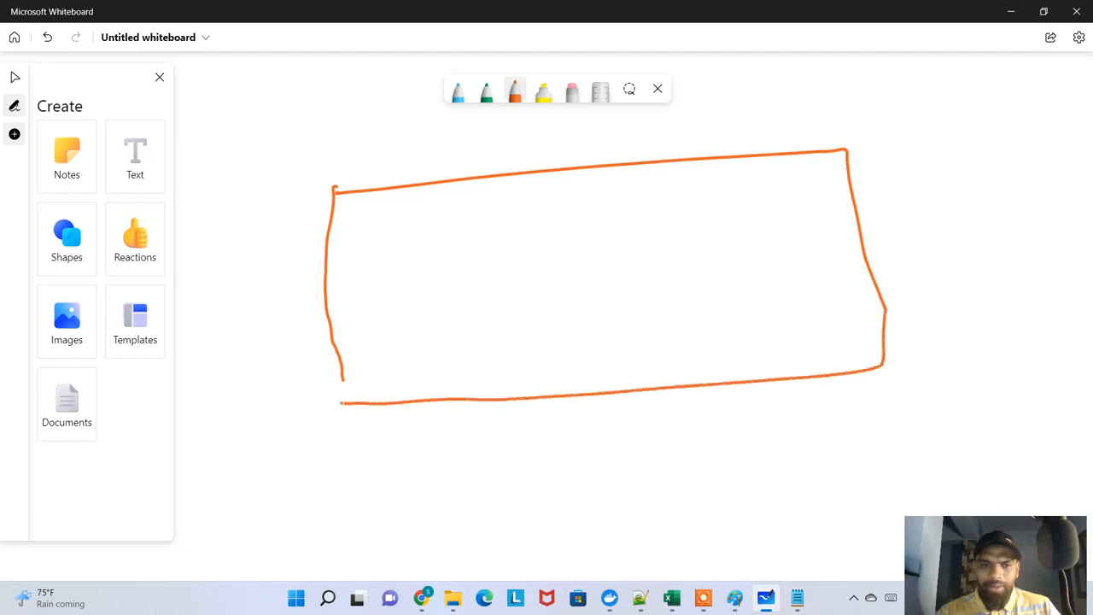
{"action": "left_click", "coordinate": [485, 91]}
{"action": "left_click_drag", "start_coordinate": [453, 123], "coordinate": [508, 453]}
{"action": "left_click_drag", "start_coordinate": [665, 118], "coordinate": [705, 425]}
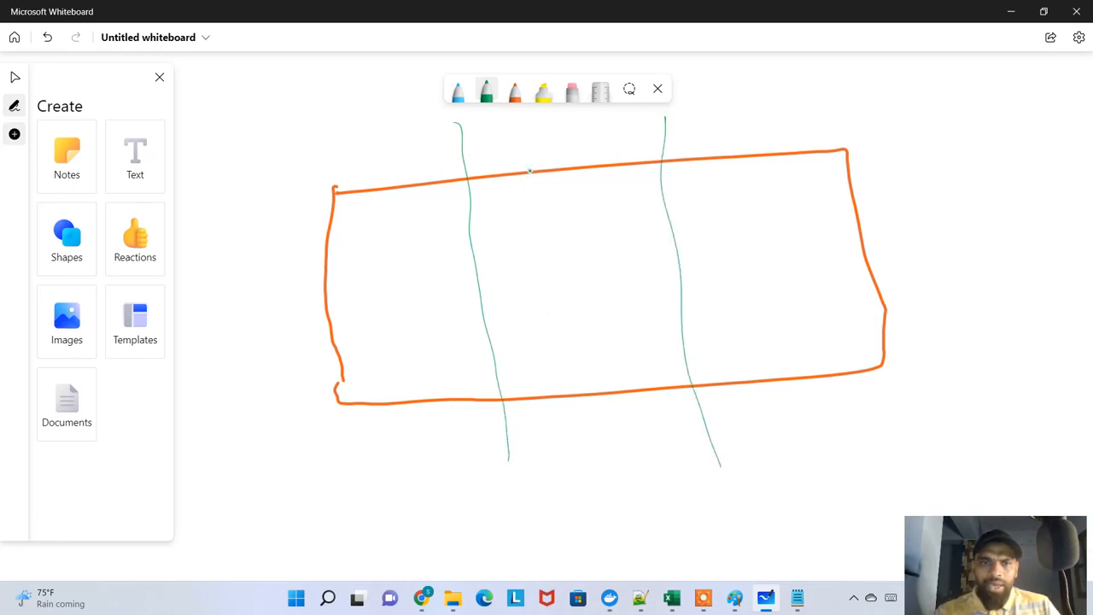
Label the three columns in blue handwriting as us-east-1a, 1b and 1c above the rectangle
{"action": "left_click", "coordinate": [446, 90]}
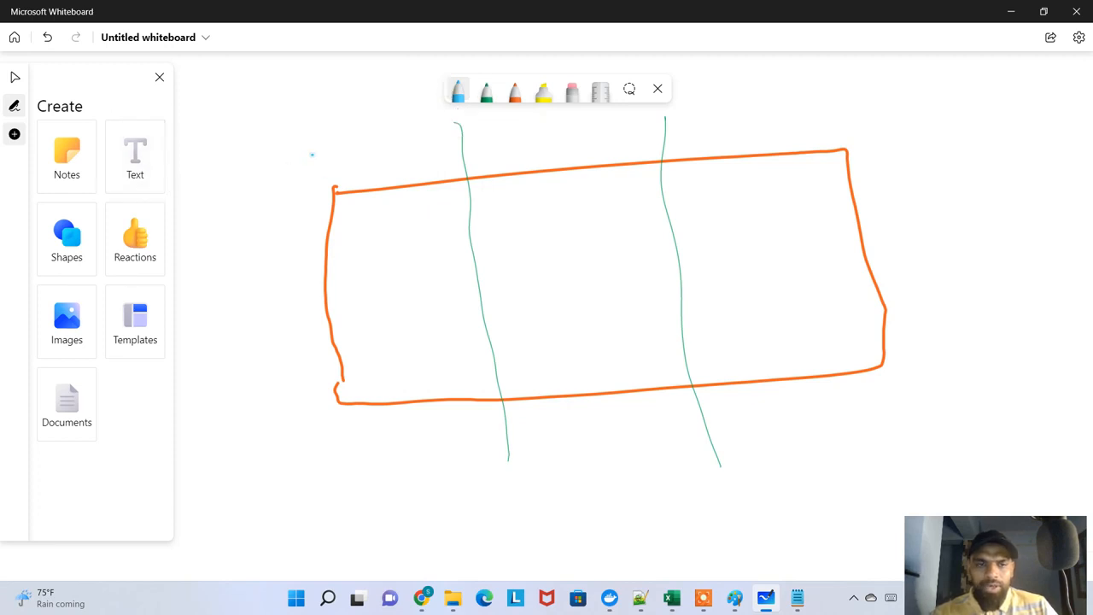
{"action": "left_click_drag", "start_coordinate": [313, 156], "coordinate": [427, 145]}
{"action": "left_click_drag", "start_coordinate": [447, 147], "coordinate": [438, 152]}
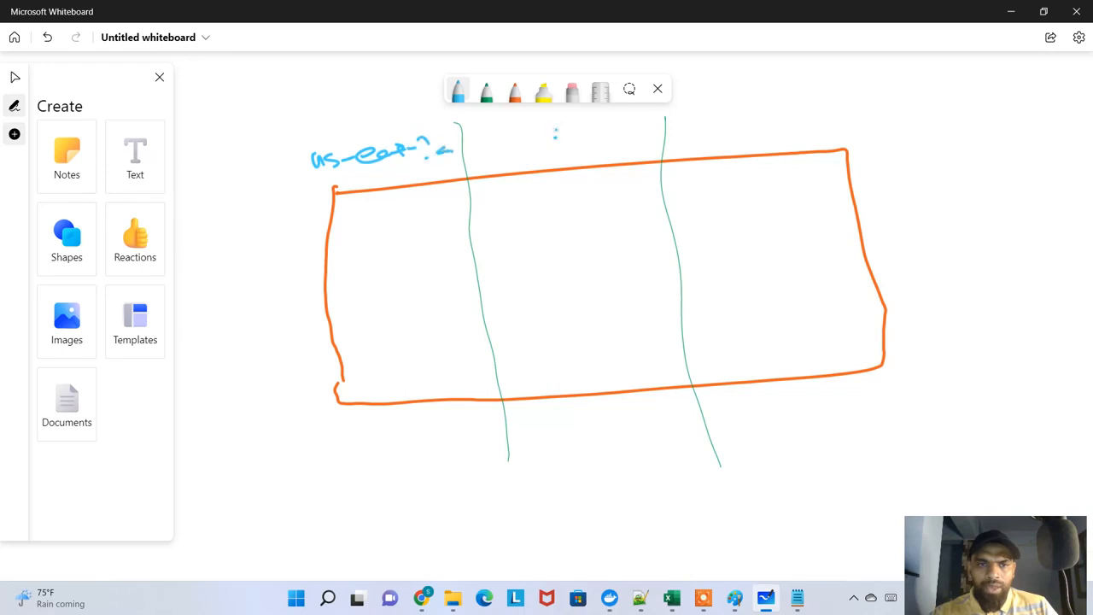
{"action": "left_click", "coordinate": [563, 149]}
{"action": "left_click_drag", "start_coordinate": [555, 128], "coordinate": [613, 143]}
{"action": "left_click", "coordinate": [803, 127]}
{"action": "mouse_move", "coordinate": [800, 104]}
{"action": "left_mouse_down"}
{"action": "mouse_move", "coordinate": [804, 121]}
{"action": "mouse_move", "coordinate": [844, 122]}
{"action": "left_mouse_up"}
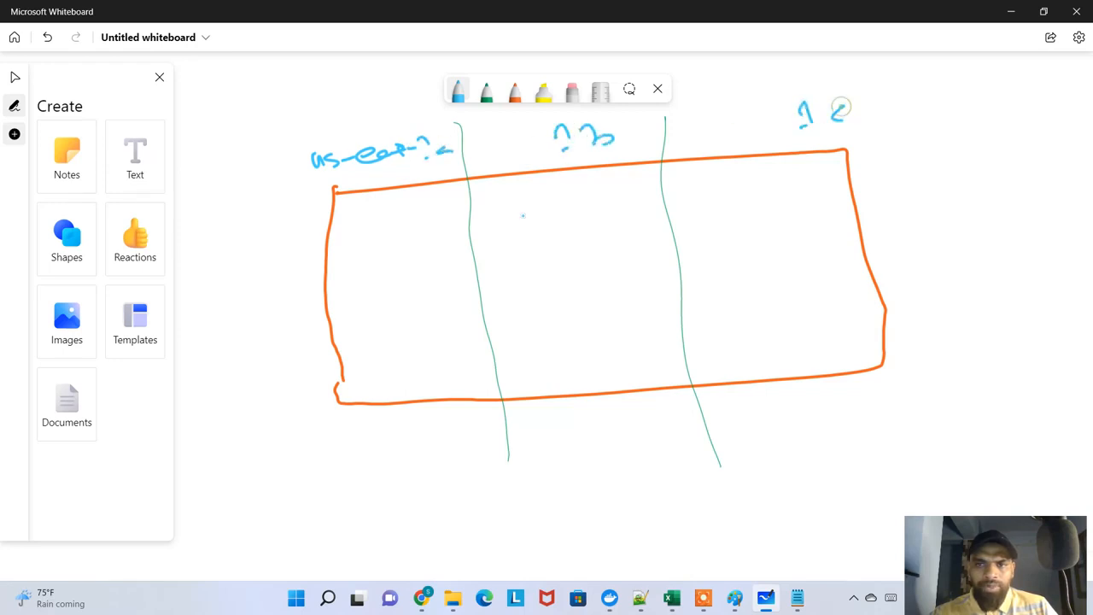
Change the green pen to dark red and draw one subnet box in the upper part of each column
{"action": "left_click", "coordinate": [484, 89]}
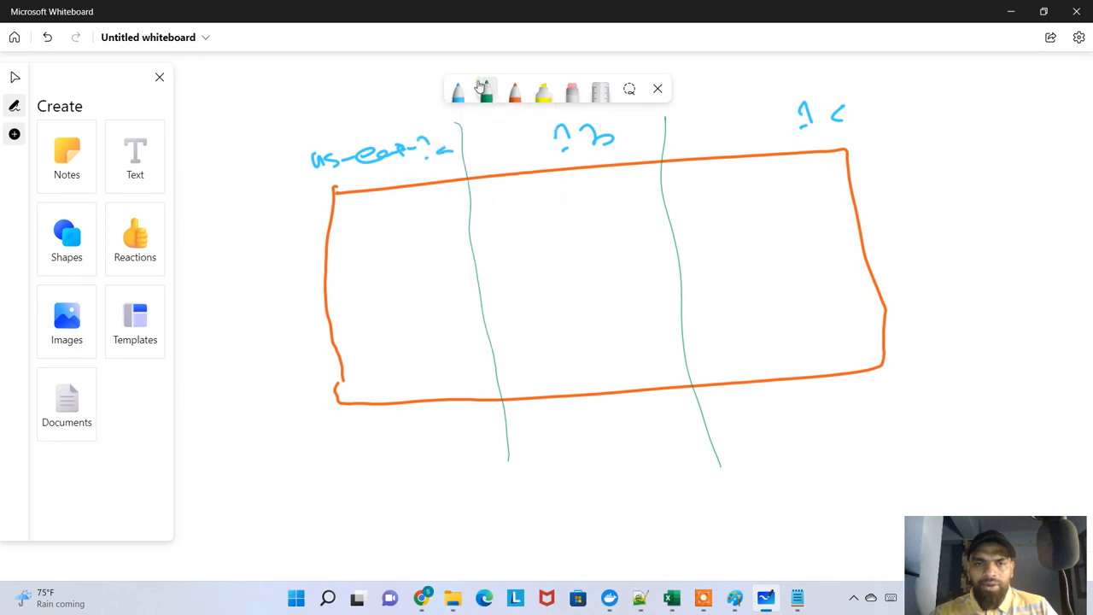
{"action": "left_click", "coordinate": [489, 82]}
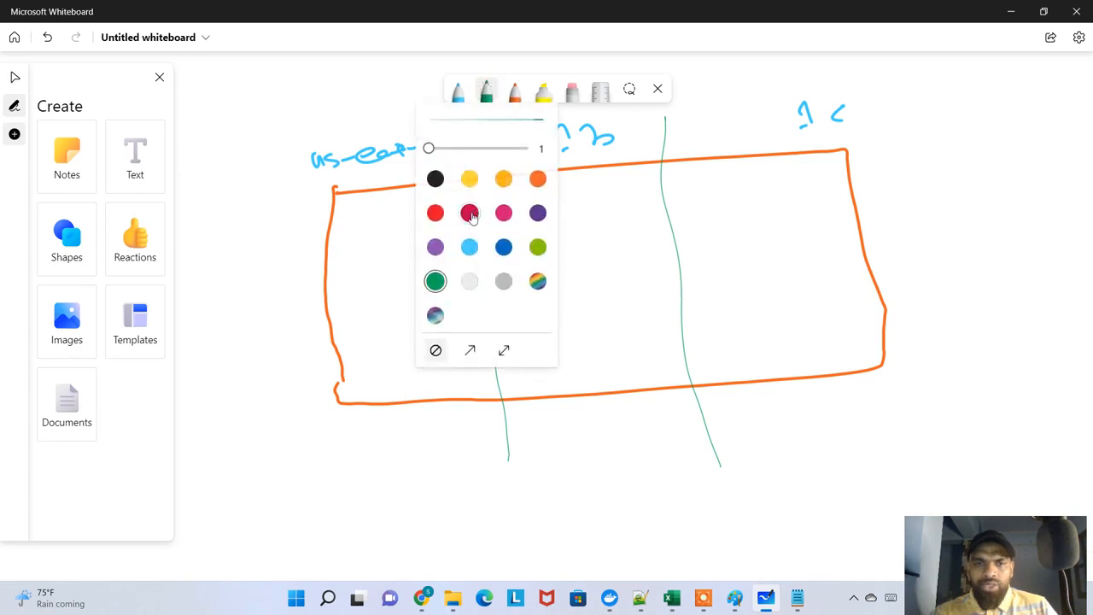
{"action": "left_click", "coordinate": [469, 212]}
{"action": "left_click_drag", "start_coordinate": [355, 224], "coordinate": [360, 266]}
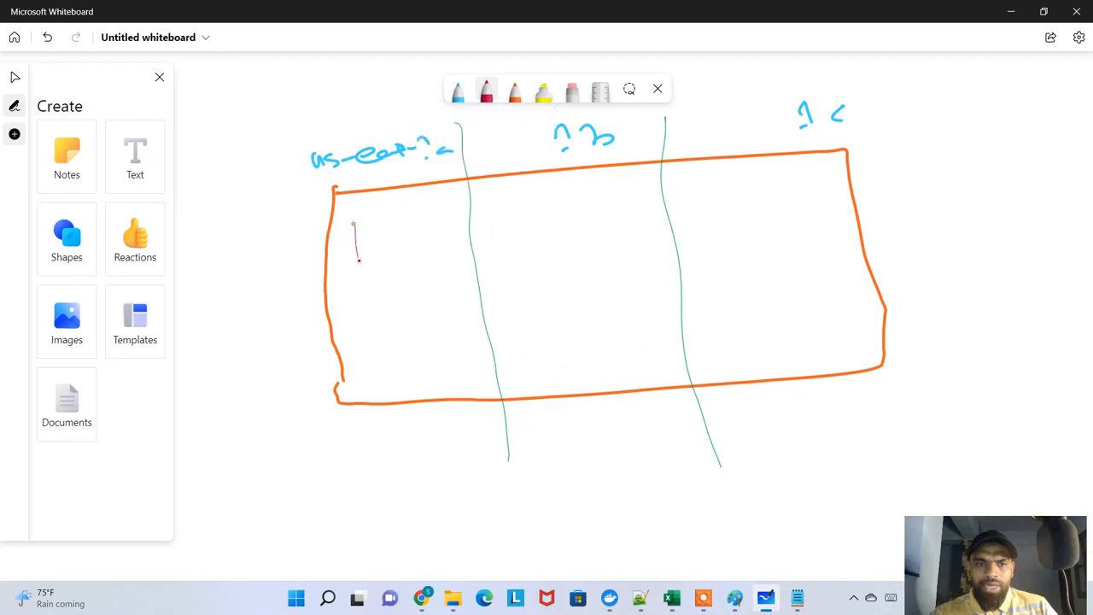
{"action": "mouse_move", "coordinate": [355, 224]}
{"action": "left_mouse_down"}
{"action": "mouse_move", "coordinate": [468, 210]}
{"action": "mouse_move", "coordinate": [331, 273]}
{"action": "left_mouse_up"}
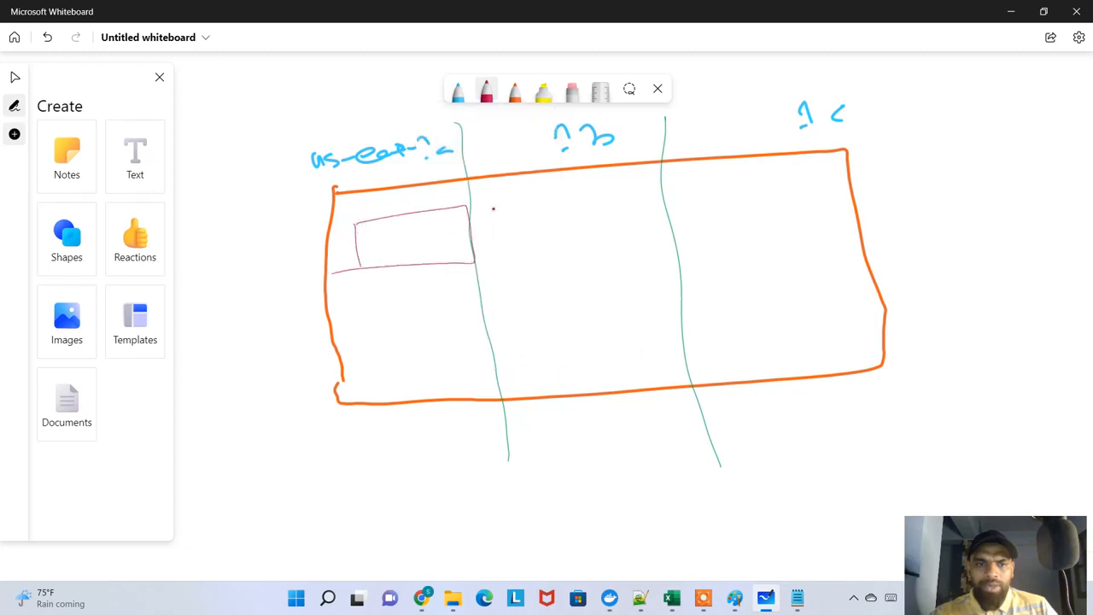
{"action": "left_click_drag", "start_coordinate": [494, 209], "coordinate": [510, 251]}
{"action": "mouse_move", "coordinate": [504, 210]}
{"action": "left_mouse_down"}
{"action": "mouse_move", "coordinate": [605, 191]}
{"action": "mouse_move", "coordinate": [551, 242]}
{"action": "mouse_move", "coordinate": [522, 251]}
{"action": "left_mouse_up"}
{"action": "left_click_drag", "start_coordinate": [726, 195], "coordinate": [740, 236]}
{"action": "mouse_move", "coordinate": [725, 195]}
{"action": "left_mouse_down"}
{"action": "mouse_move", "coordinate": [825, 183]}
{"action": "mouse_move", "coordinate": [741, 237]}
{"action": "left_mouse_up"}
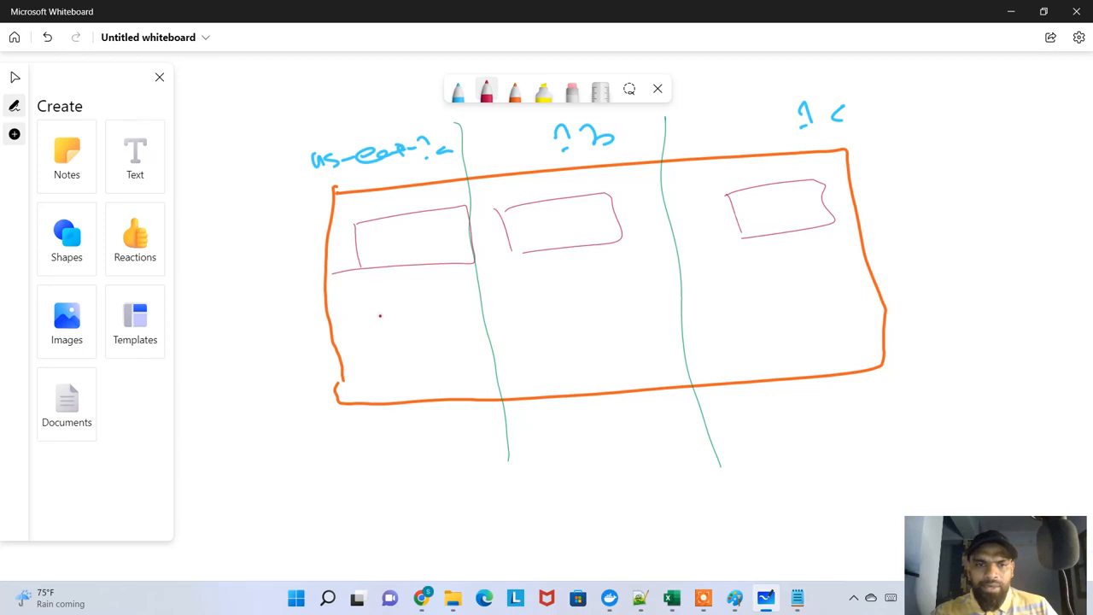
Draw one orange subnet box in the lower part of each of the three columns
{"action": "left_click", "coordinate": [515, 94]}
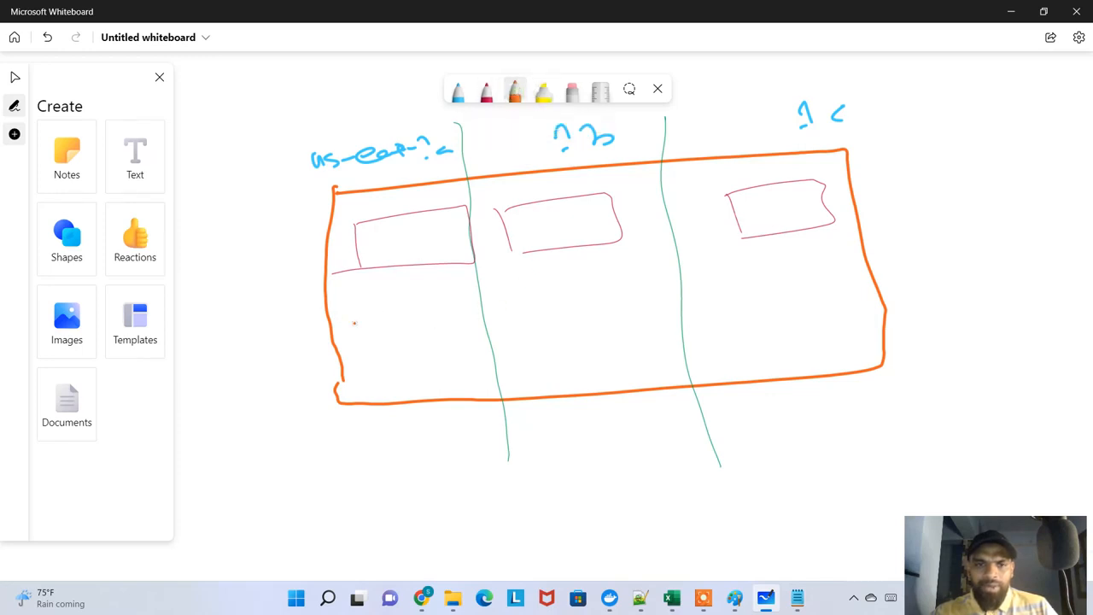
{"action": "mouse_move", "coordinate": [357, 324]}
{"action": "left_mouse_down"}
{"action": "mouse_move", "coordinate": [366, 364]}
{"action": "mouse_move", "coordinate": [449, 314]}
{"action": "mouse_move", "coordinate": [397, 362]}
{"action": "mouse_move", "coordinate": [369, 366]}
{"action": "left_mouse_up"}
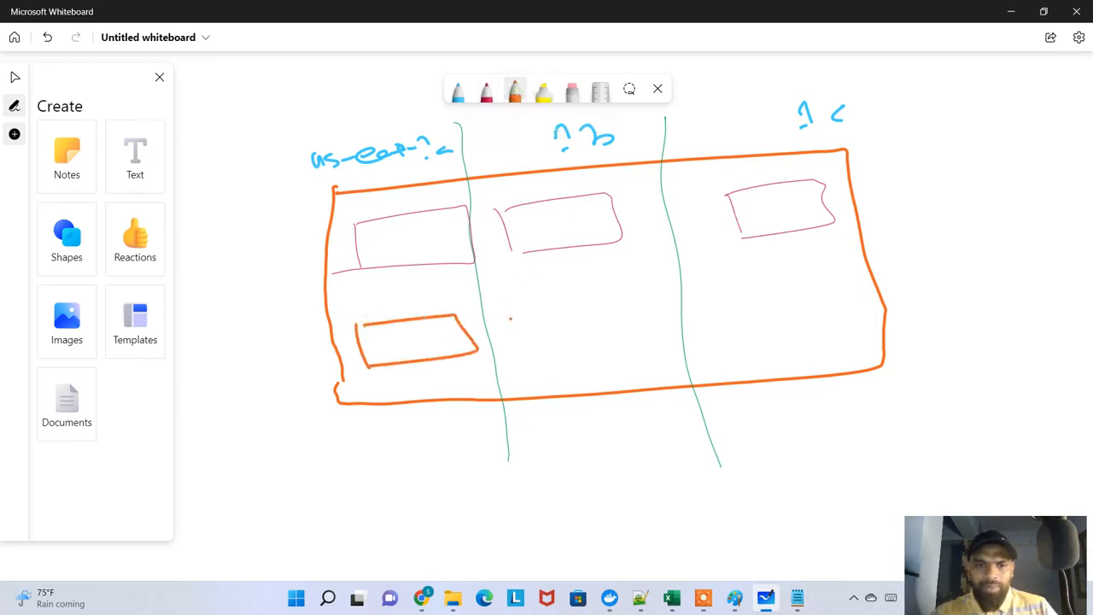
{"action": "mouse_move", "coordinate": [514, 311]}
{"action": "left_mouse_down"}
{"action": "mouse_move", "coordinate": [551, 350]}
{"action": "mouse_move", "coordinate": [664, 333]}
{"action": "mouse_move", "coordinate": [561, 350]}
{"action": "left_mouse_up"}
{"action": "mouse_move", "coordinate": [749, 295]}
{"action": "left_mouse_down"}
{"action": "mouse_move", "coordinate": [751, 338]}
{"action": "mouse_move", "coordinate": [858, 303]}
{"action": "mouse_move", "coordinate": [748, 336]}
{"action": "left_mouse_up"}
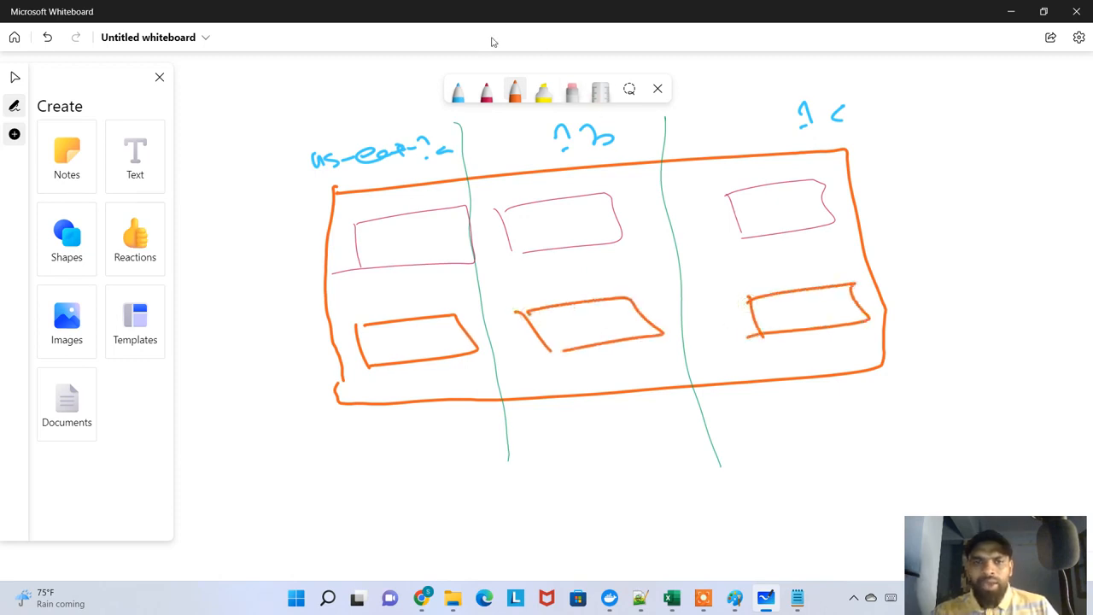
Label the three upper subnet boxes "pub" and the three lower ones "pvt" in dark red handwriting
{"action": "left_click", "coordinate": [486, 90]}
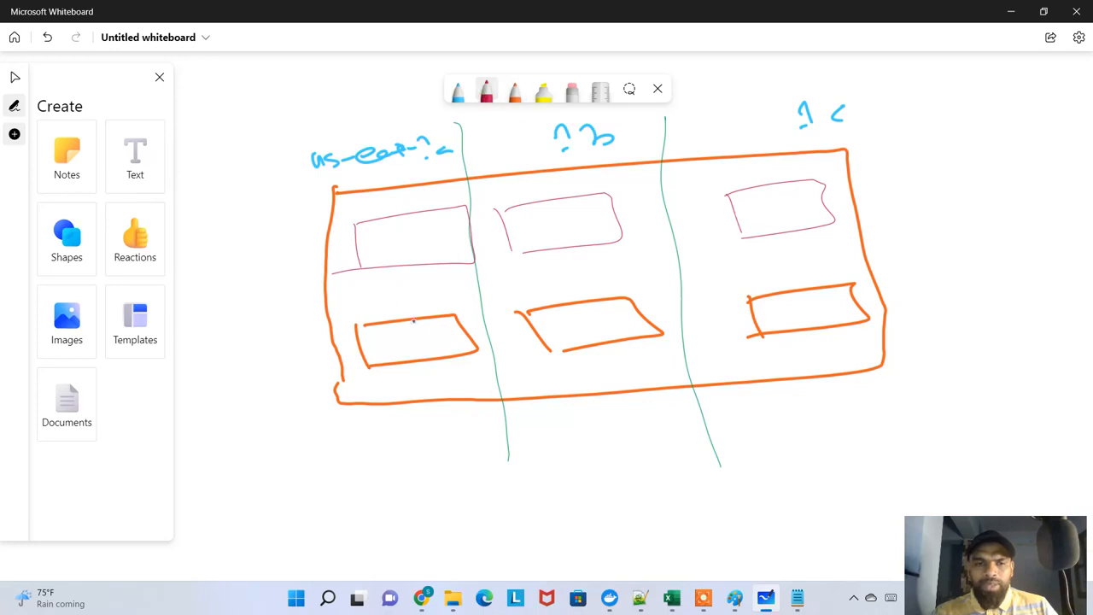
{"action": "mouse_move", "coordinate": [386, 265]}
{"action": "left_mouse_down"}
{"action": "mouse_move", "coordinate": [423, 258]}
{"action": "mouse_move", "coordinate": [438, 273]}
{"action": "left_mouse_up"}
{"action": "left_click_drag", "start_coordinate": [575, 254], "coordinate": [613, 249]}
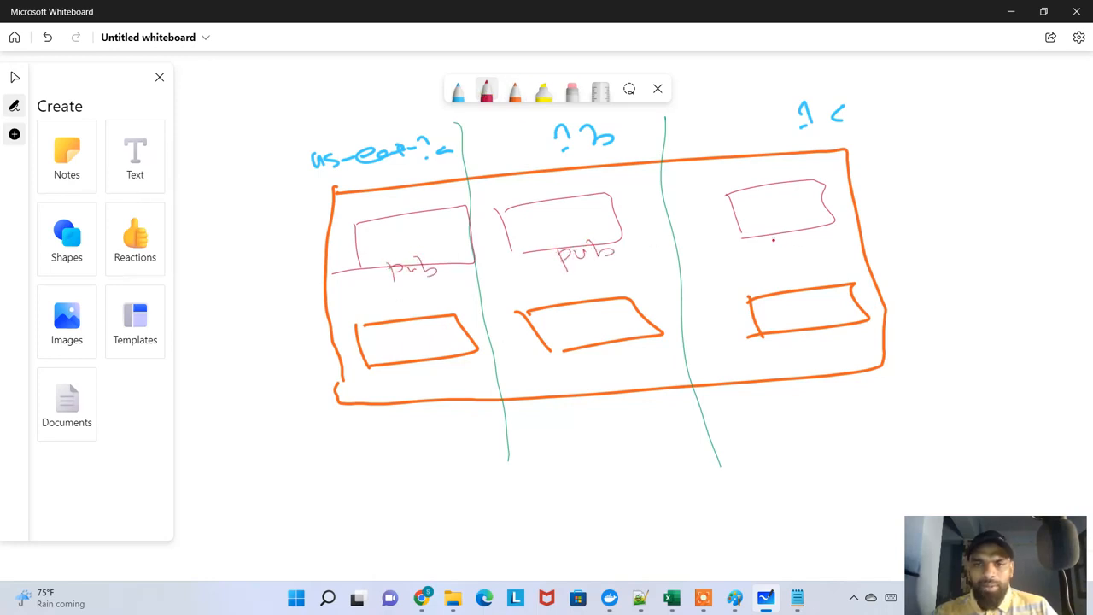
{"action": "left_click_drag", "start_coordinate": [774, 236], "coordinate": [833, 238]}
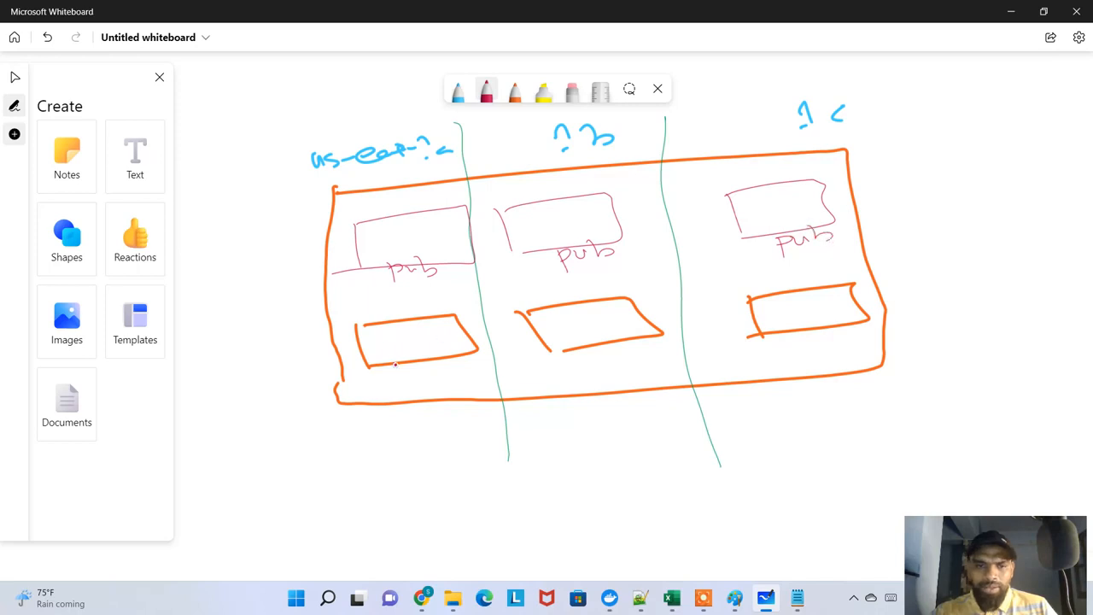
{"action": "left_click_drag", "start_coordinate": [589, 355], "coordinate": [628, 350]}
{"action": "left_click_drag", "start_coordinate": [787, 334], "coordinate": [822, 341]}
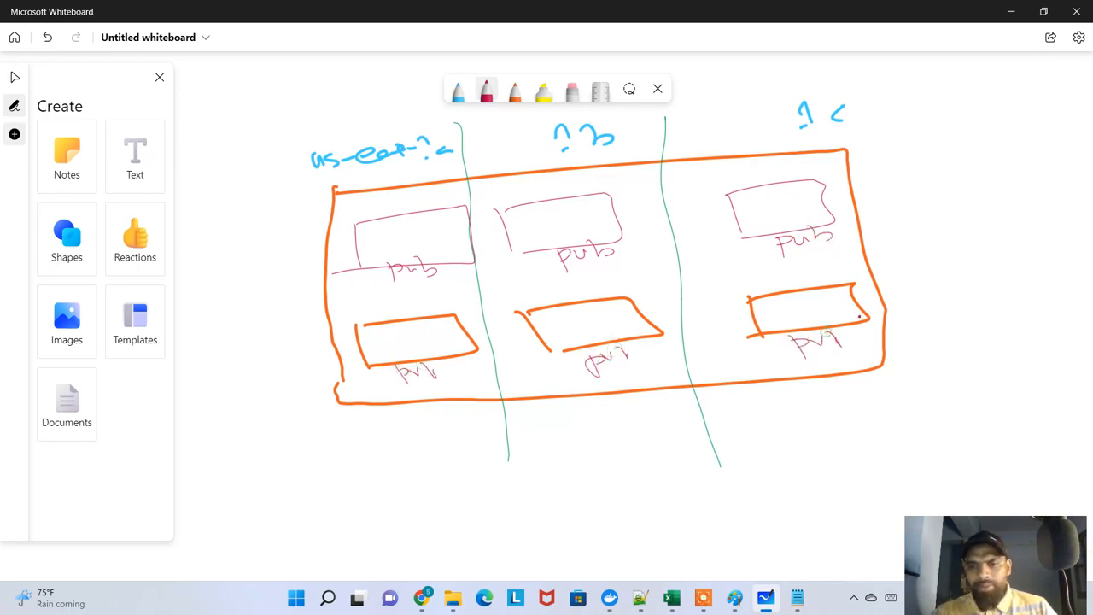
Draw a yellow highlighter box outside the VPC beside the third column and write "IGW" inside it
{"action": "left_click", "coordinate": [546, 91]}
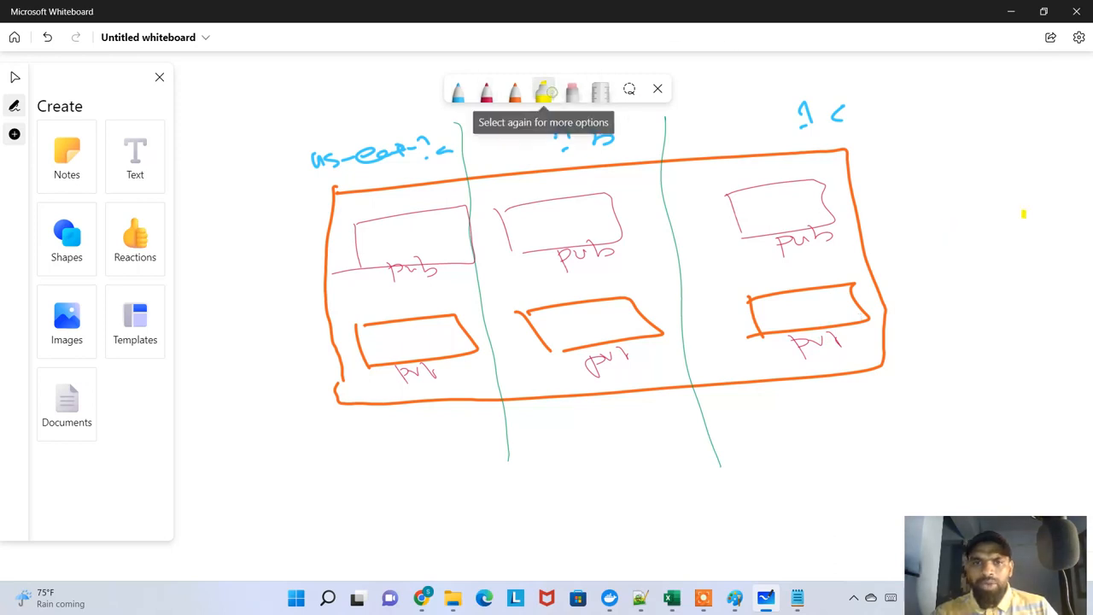
{"action": "mouse_move", "coordinate": [946, 164]}
{"action": "left_mouse_down"}
{"action": "mouse_move", "coordinate": [953, 315]}
{"action": "mouse_move", "coordinate": [1074, 169]}
{"action": "mouse_move", "coordinate": [1033, 310]}
{"action": "mouse_move", "coordinate": [958, 316]}
{"action": "left_mouse_up"}
{"action": "mouse_move", "coordinate": [1006, 190]}
{"action": "left_mouse_down"}
{"action": "mouse_move", "coordinate": [1023, 181]}
{"action": "mouse_move", "coordinate": [998, 270]}
{"action": "mouse_move", "coordinate": [1022, 277]}
{"action": "left_mouse_up"}
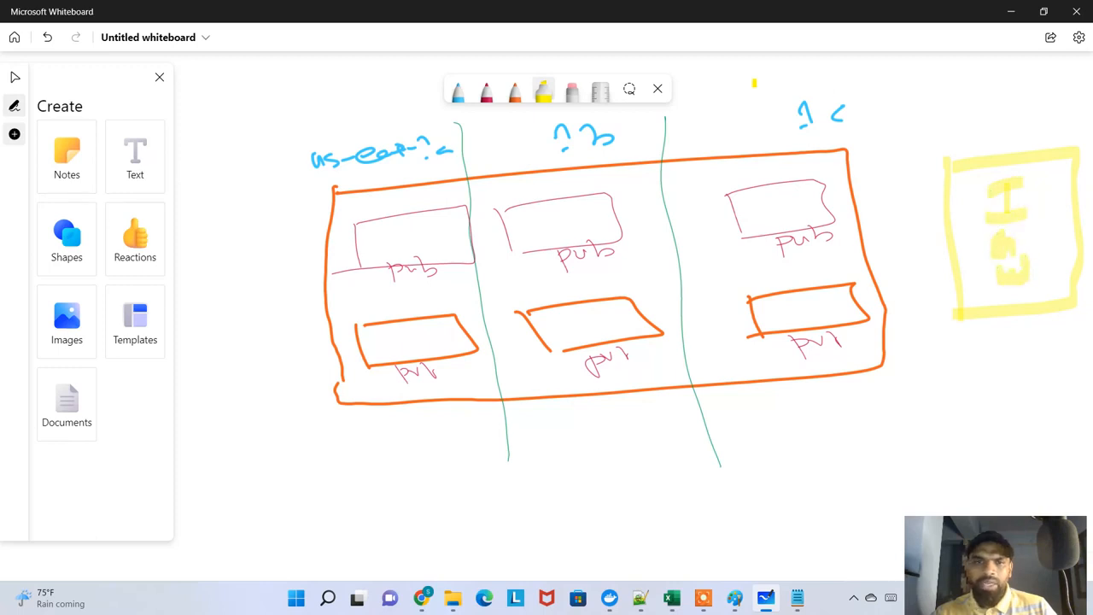
Change the light blue pen to amber at thickness 2 and draw a small instance box in the first public subnet
{"action": "left_click", "coordinate": [460, 90]}
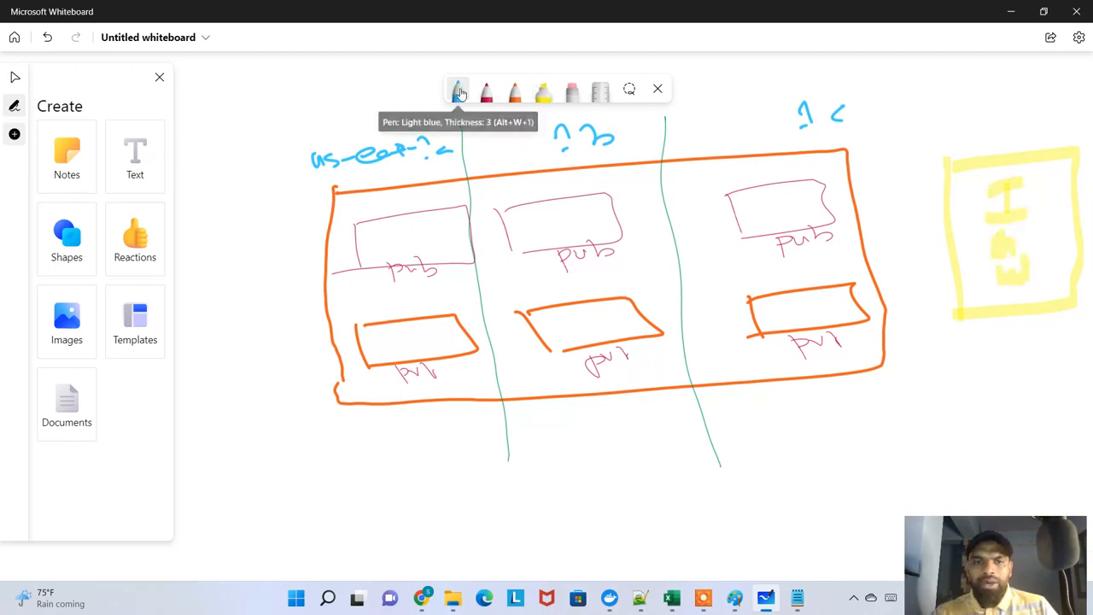
{"action": "left_click", "coordinate": [459, 92]}
{"action": "left_click_drag", "start_coordinate": [439, 148], "coordinate": [419, 148]}
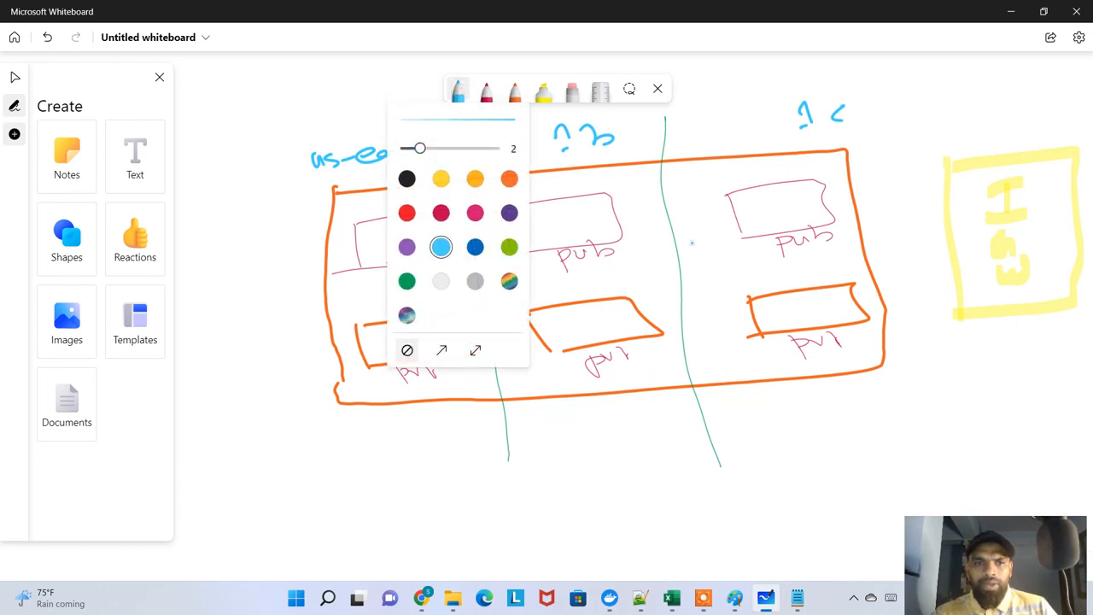
{"action": "left_click", "coordinate": [290, 117]}
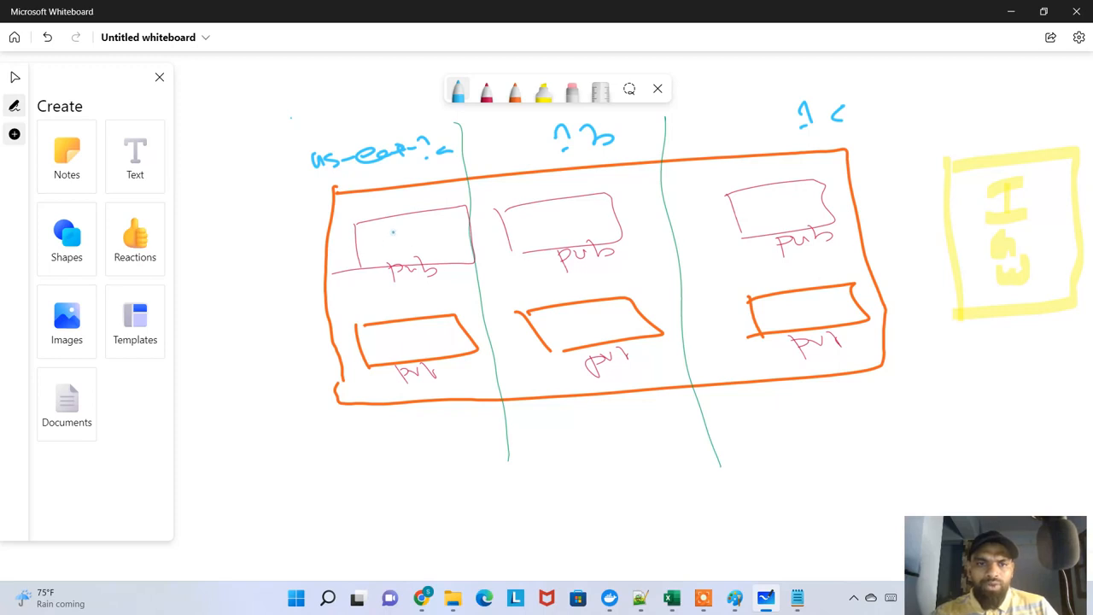
{"action": "left_click", "coordinate": [457, 90]}
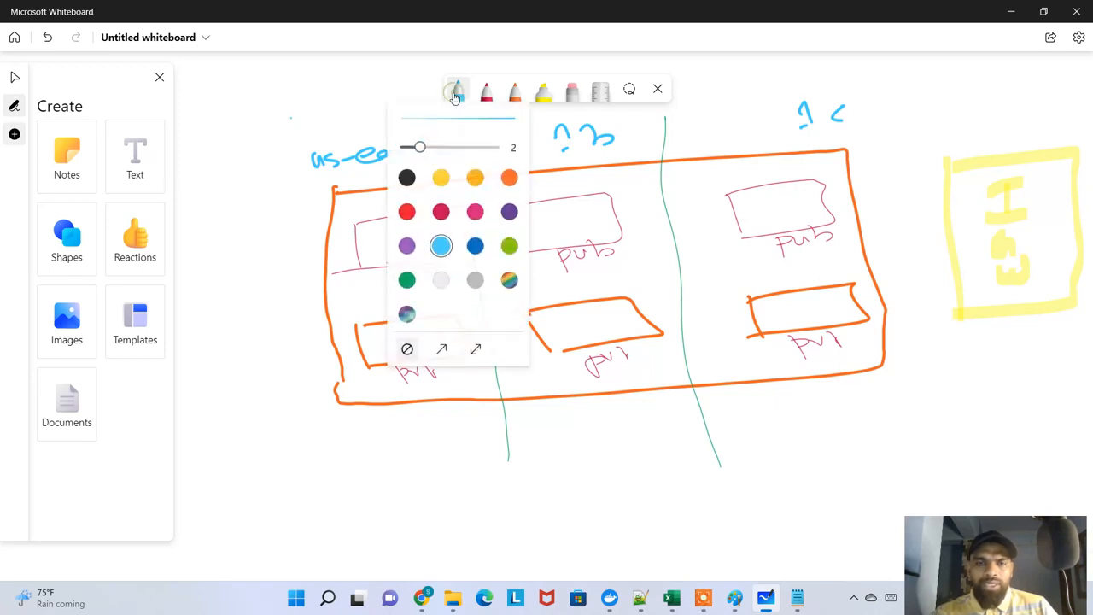
{"action": "left_click", "coordinate": [474, 178]}
{"action": "mouse_move", "coordinate": [371, 232]}
{"action": "left_mouse_down"}
{"action": "mouse_move", "coordinate": [376, 249]}
{"action": "mouse_move", "coordinate": [409, 244]}
{"action": "left_mouse_up"}
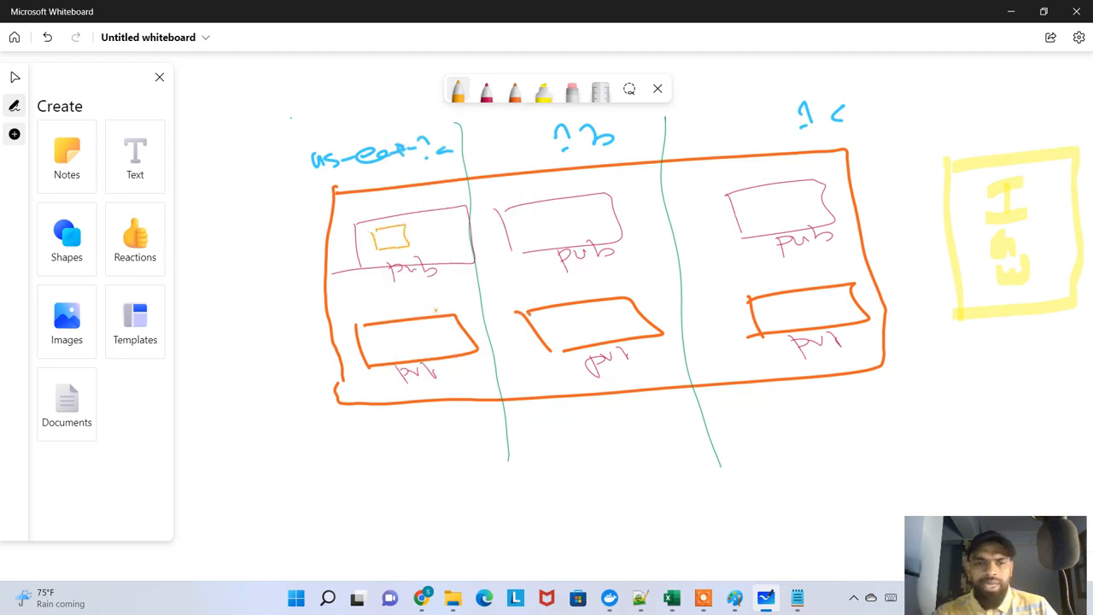
Change the dark red pen to purple at thickness 2 and draw a small instance box in the first private subnet
{"action": "left_click", "coordinate": [484, 94]}
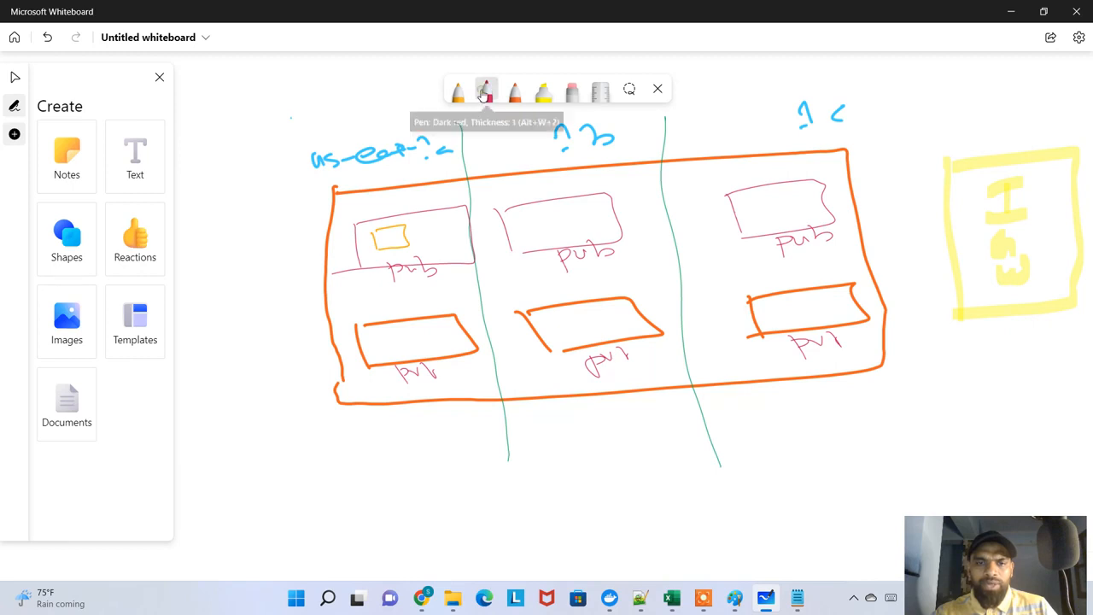
{"action": "left_click", "coordinate": [484, 94]}
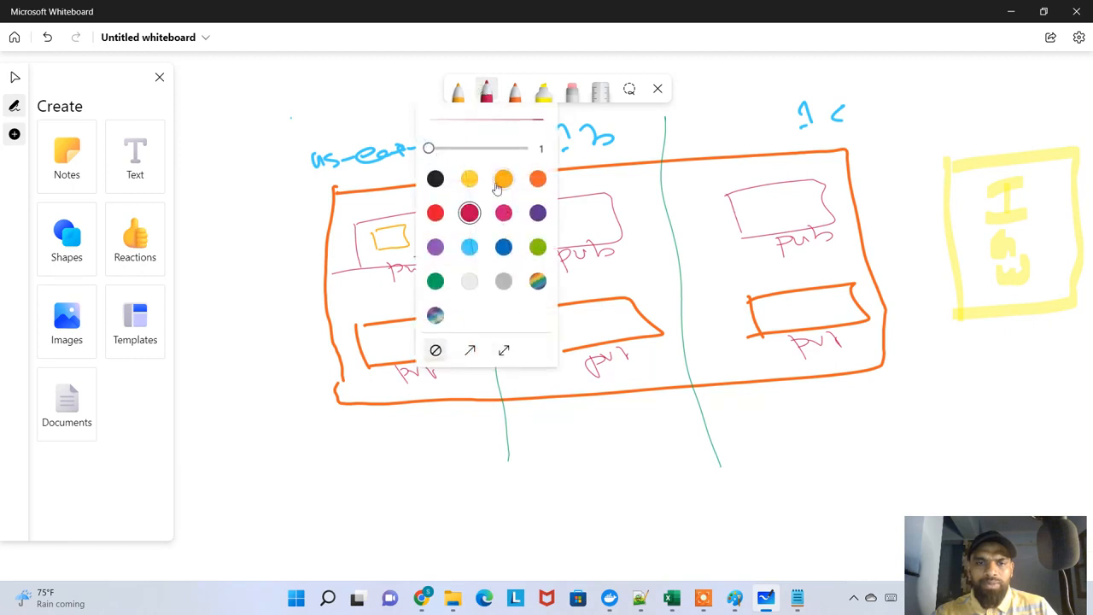
{"action": "left_click", "coordinate": [445, 149]}
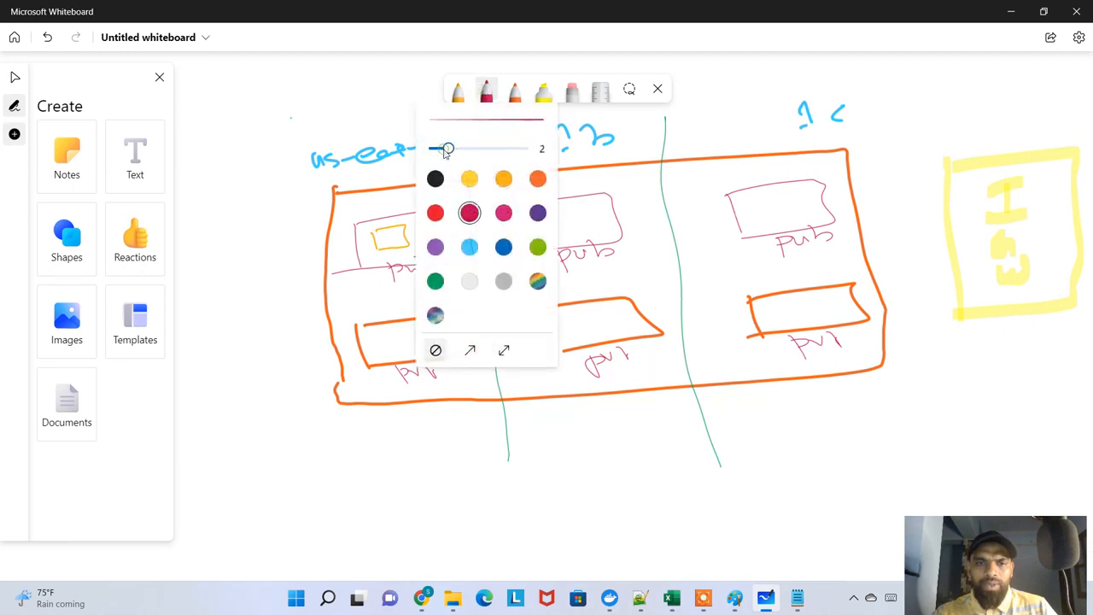
{"action": "left_click", "coordinate": [434, 247]}
{"action": "left_click", "coordinate": [377, 334]}
{"action": "mouse_move", "coordinate": [382, 334]}
{"action": "left_mouse_down"}
{"action": "mouse_move", "coordinate": [408, 331]}
{"action": "mouse_move", "coordinate": [394, 353]}
{"action": "left_mouse_up"}
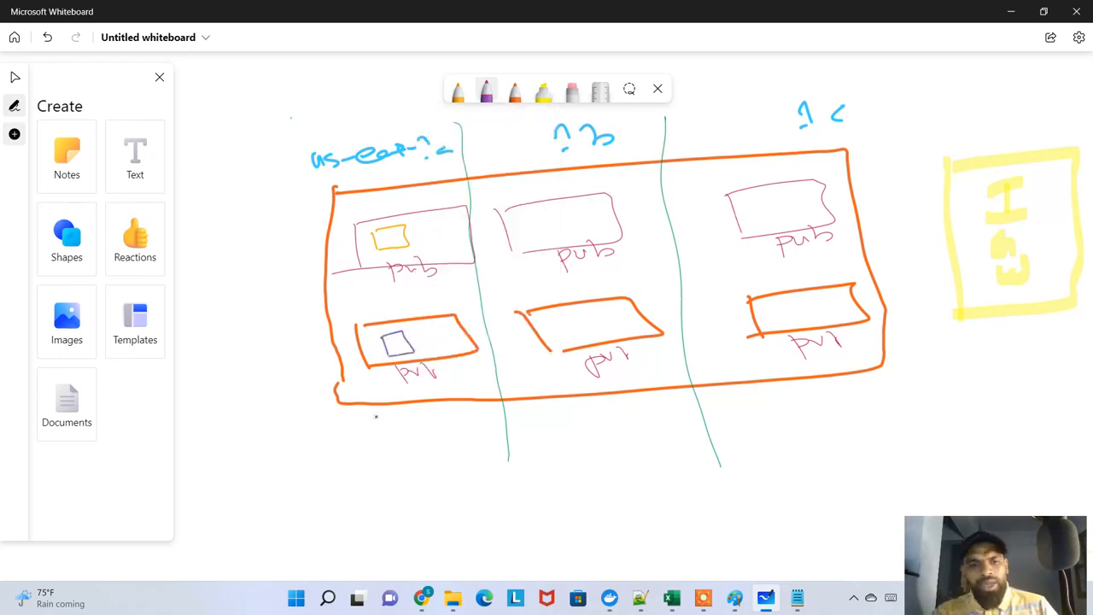
Change the orange pen to blue and draw a stick figure below the VPC with an arrow to the private instance
{"action": "left_click", "coordinate": [514, 91]}
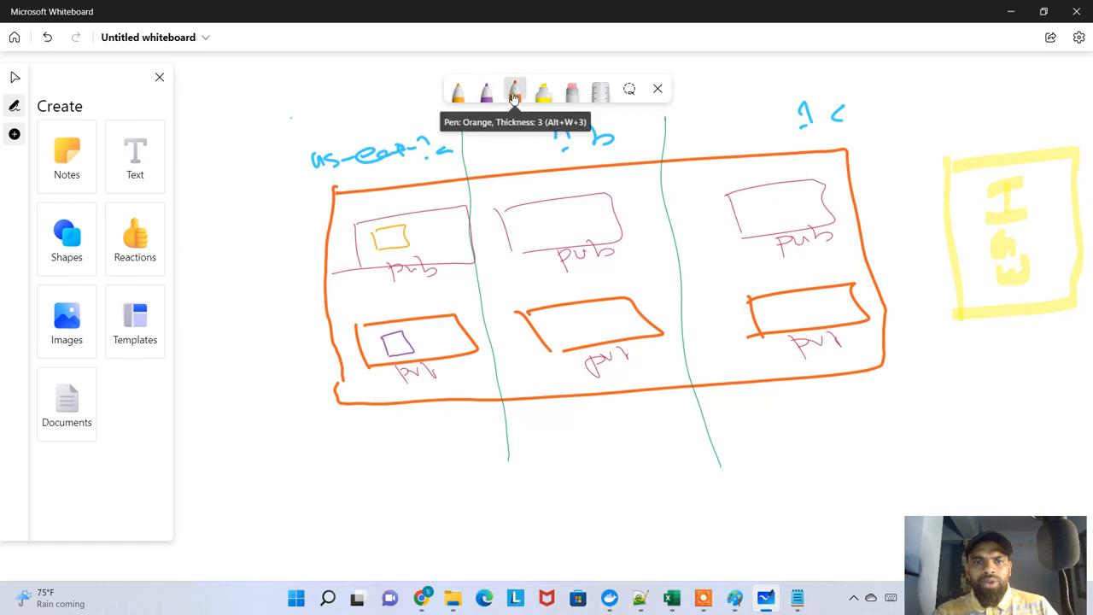
{"action": "left_click", "coordinate": [514, 91]}
{"action": "left_click", "coordinate": [532, 247]}
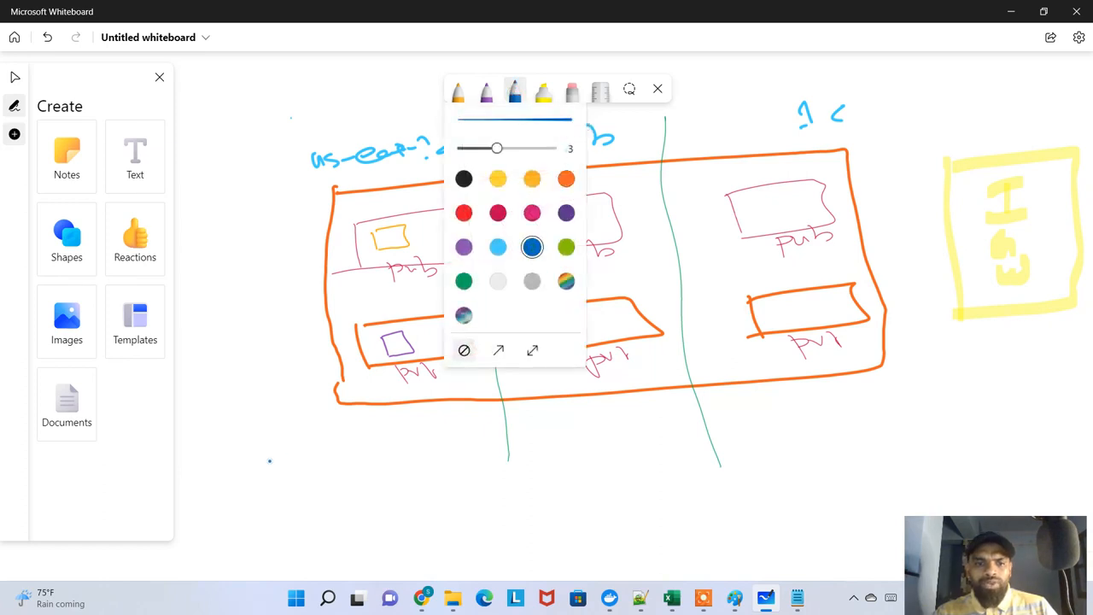
{"action": "mouse_move", "coordinate": [266, 477]}
{"action": "left_mouse_down"}
{"action": "mouse_move", "coordinate": [248, 472]}
{"action": "mouse_move", "coordinate": [261, 519]}
{"action": "mouse_move", "coordinate": [303, 529]}
{"action": "mouse_move", "coordinate": [381, 362]}
{"action": "mouse_move", "coordinate": [403, 360]}
{"action": "mouse_move", "coordinate": [395, 371]}
{"action": "left_mouse_up"}
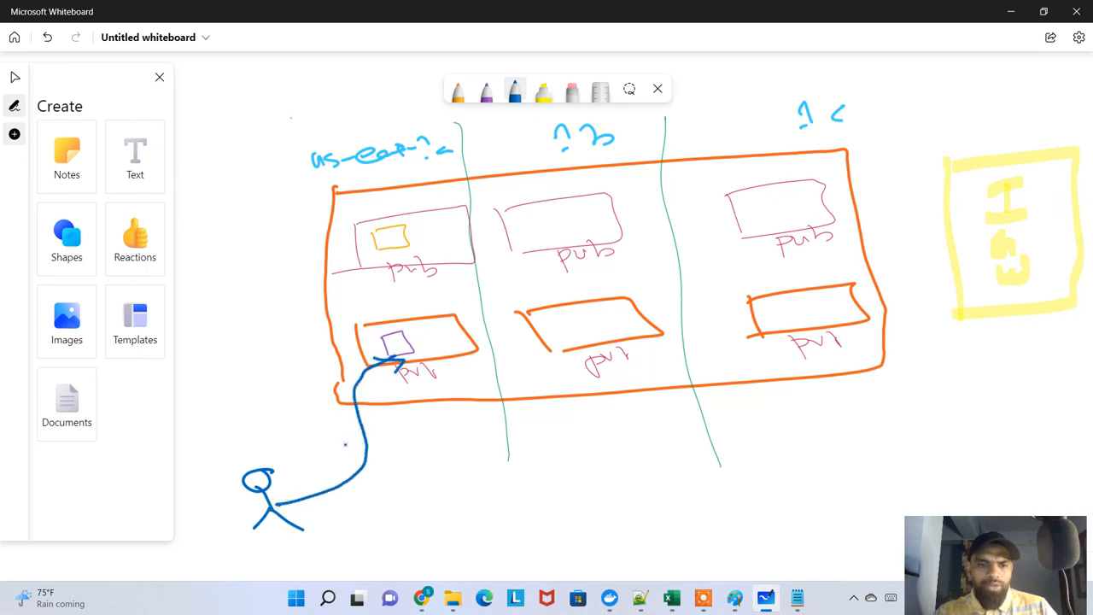
Cross out the arrow to the private instance and draw a check-marked blue arrow from the stick figure to the first public subnet
{"action": "left_click_drag", "start_coordinate": [343, 444], "coordinate": [414, 462]}
{"action": "left_click_drag", "start_coordinate": [368, 428], "coordinate": [363, 476]}
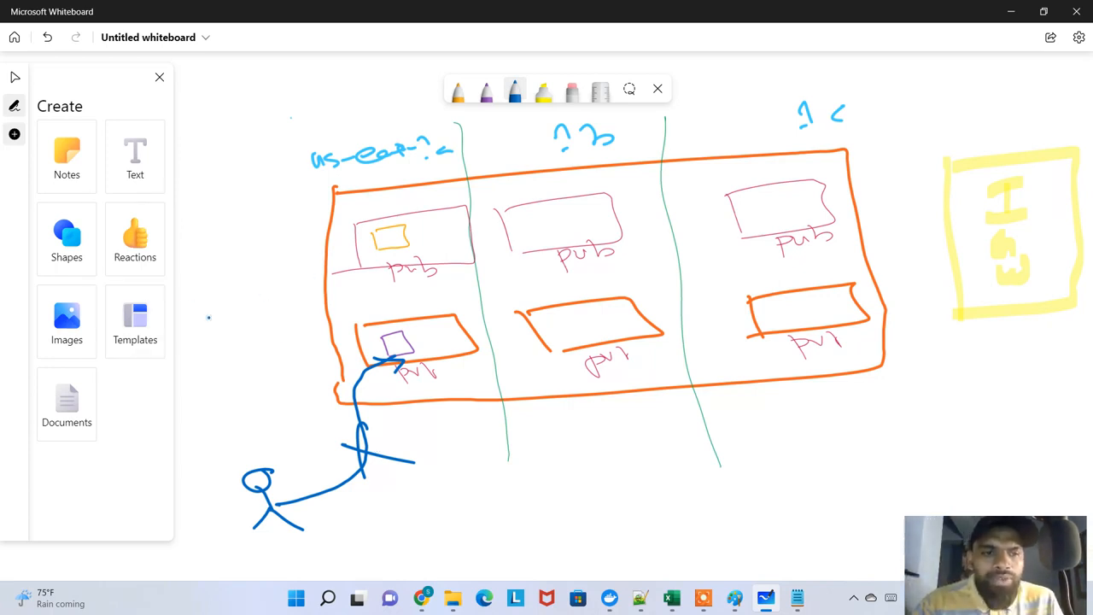
{"action": "mouse_move", "coordinate": [249, 463]}
{"action": "left_mouse_down"}
{"action": "mouse_move", "coordinate": [197, 398]}
{"action": "mouse_move", "coordinate": [239, 307]}
{"action": "mouse_move", "coordinate": [373, 267]}
{"action": "mouse_move", "coordinate": [373, 283]}
{"action": "left_mouse_up"}
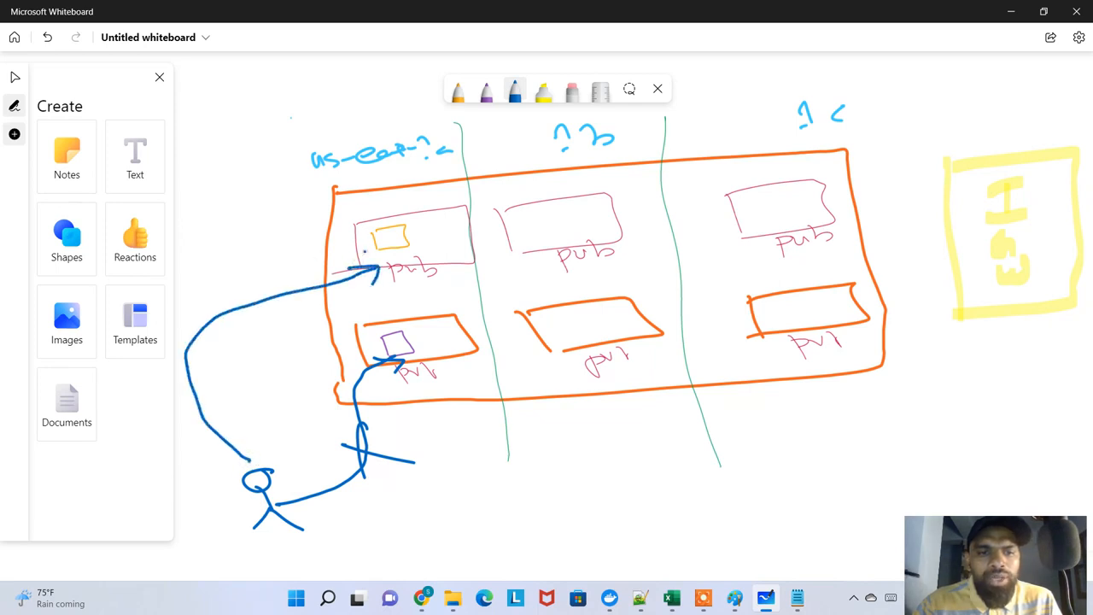
{"action": "left_click_drag", "start_coordinate": [187, 284], "coordinate": [232, 261]}
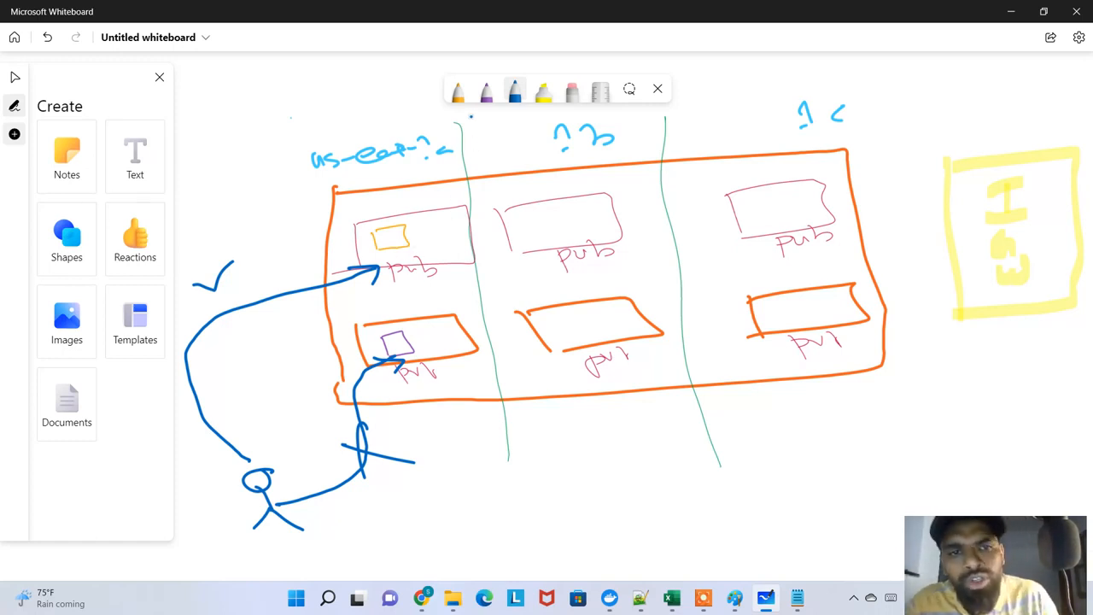
Change the purple pen to light green and draw an arrow from the public instance down to the private instance
{"action": "left_click", "coordinate": [486, 94]}
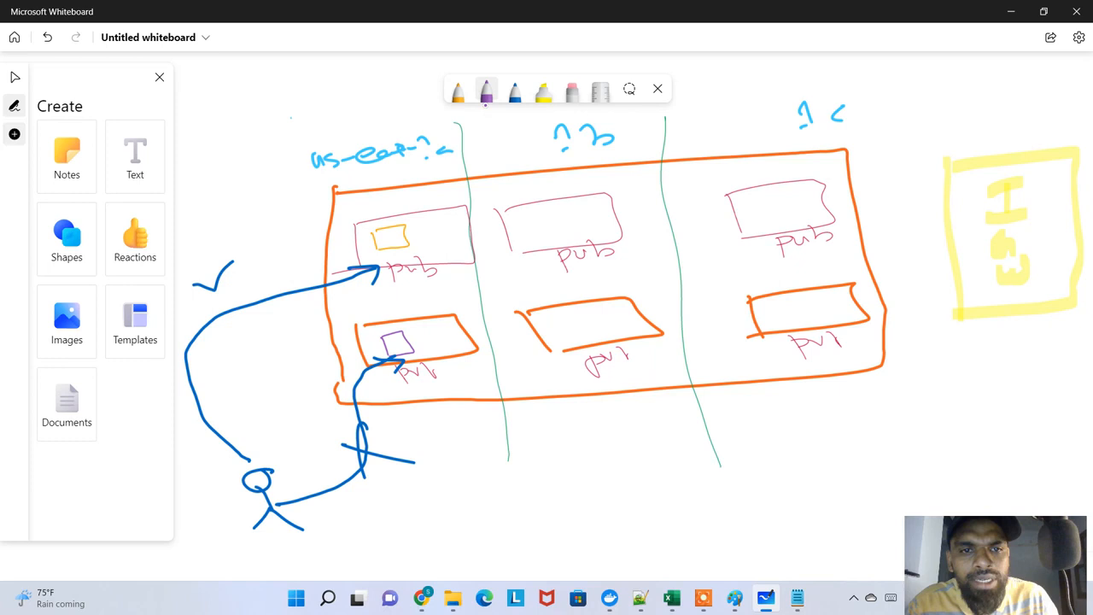
{"action": "left_click", "coordinate": [485, 90]}
{"action": "left_click", "coordinate": [537, 248]}
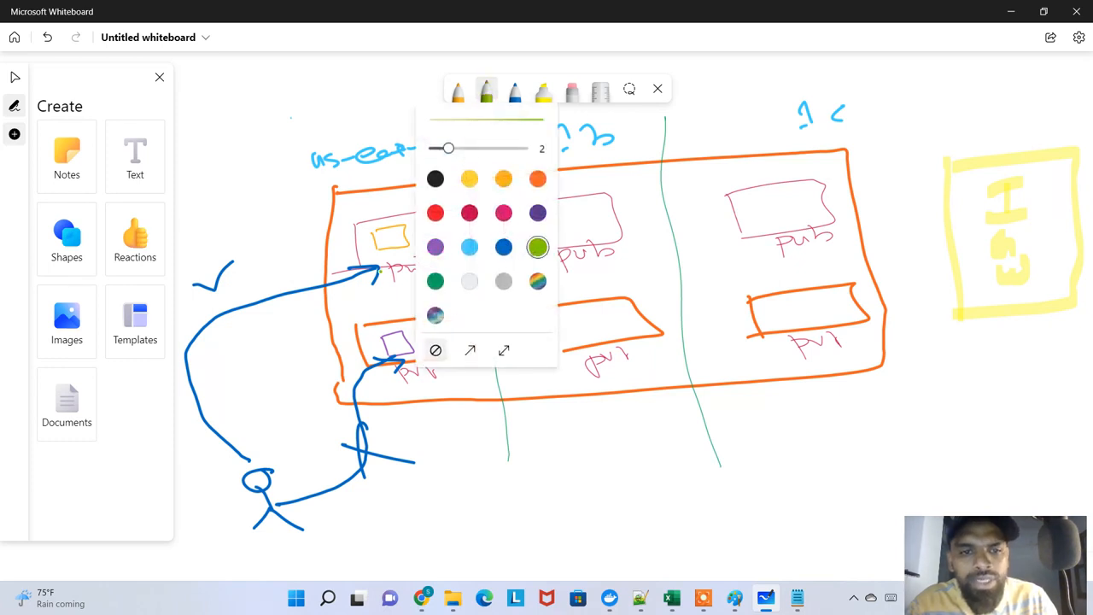
{"action": "mouse_move", "coordinate": [394, 254]}
{"action": "left_mouse_down"}
{"action": "mouse_move", "coordinate": [394, 314]}
{"action": "mouse_move", "coordinate": [409, 324]}
{"action": "left_mouse_up"}
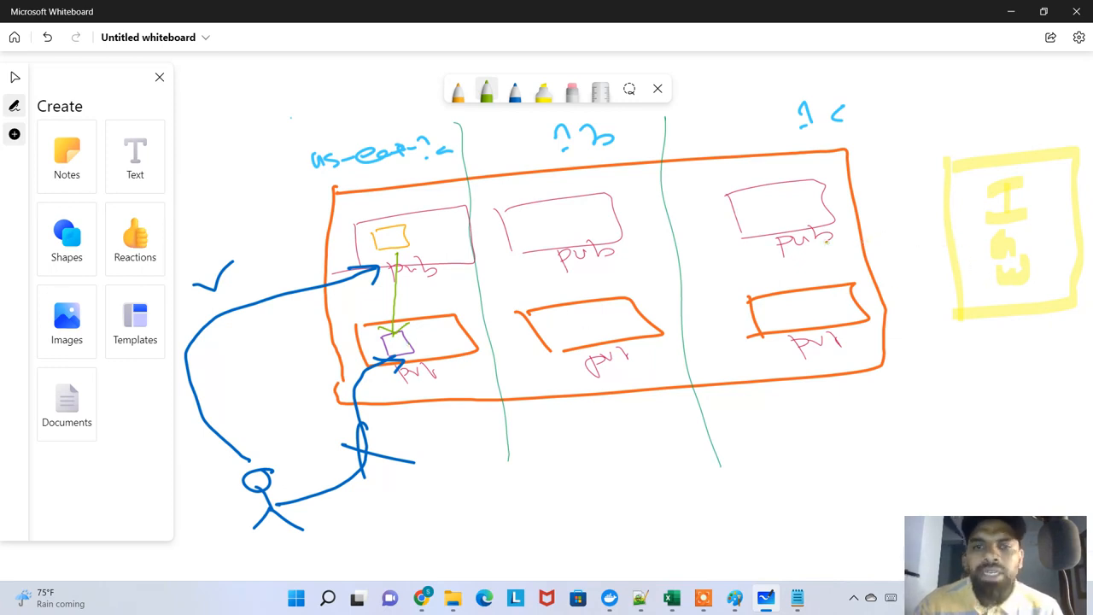
Change the blue pen to dark green, connect the IGW box to all three public subnets, and link the private subnets to each other
{"action": "left_click", "coordinate": [515, 90]}
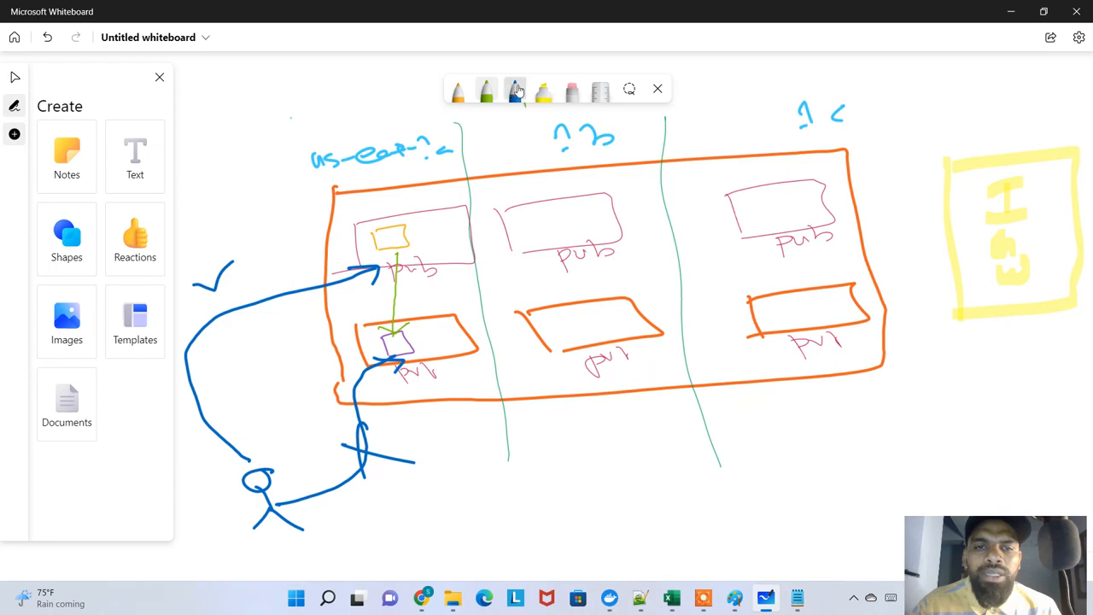
{"action": "left_click", "coordinate": [516, 90]}
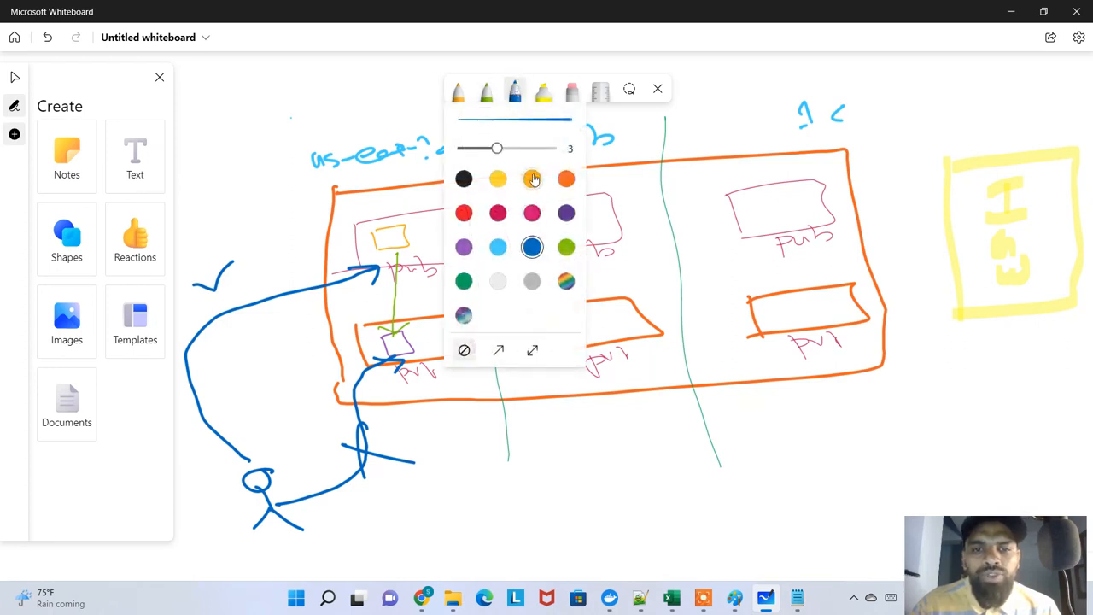
{"action": "left_click", "coordinate": [463, 280]}
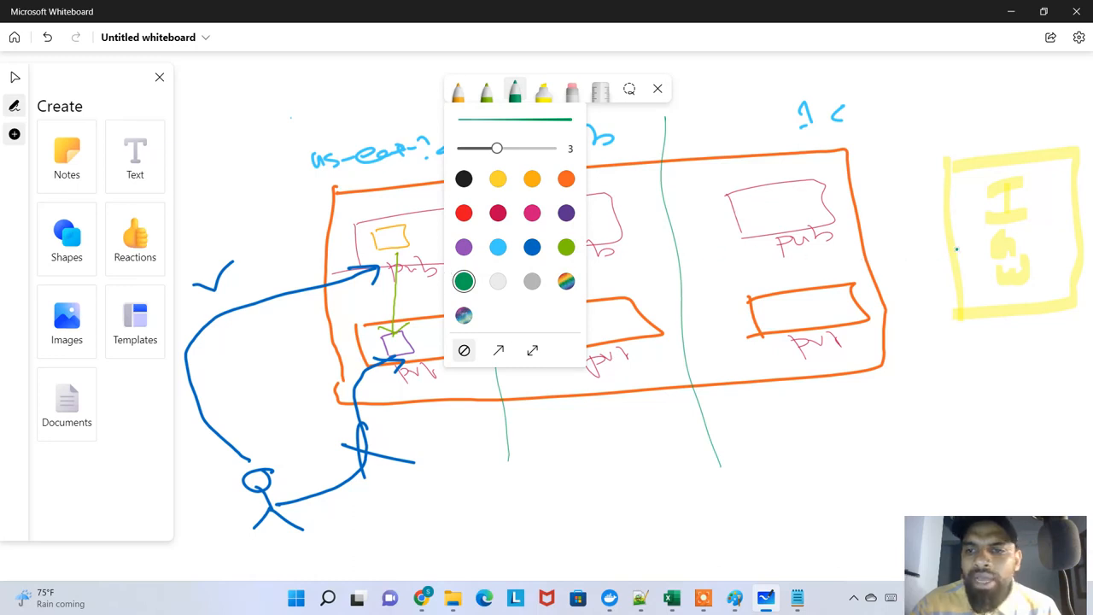
{"action": "left_click", "coordinate": [939, 247]}
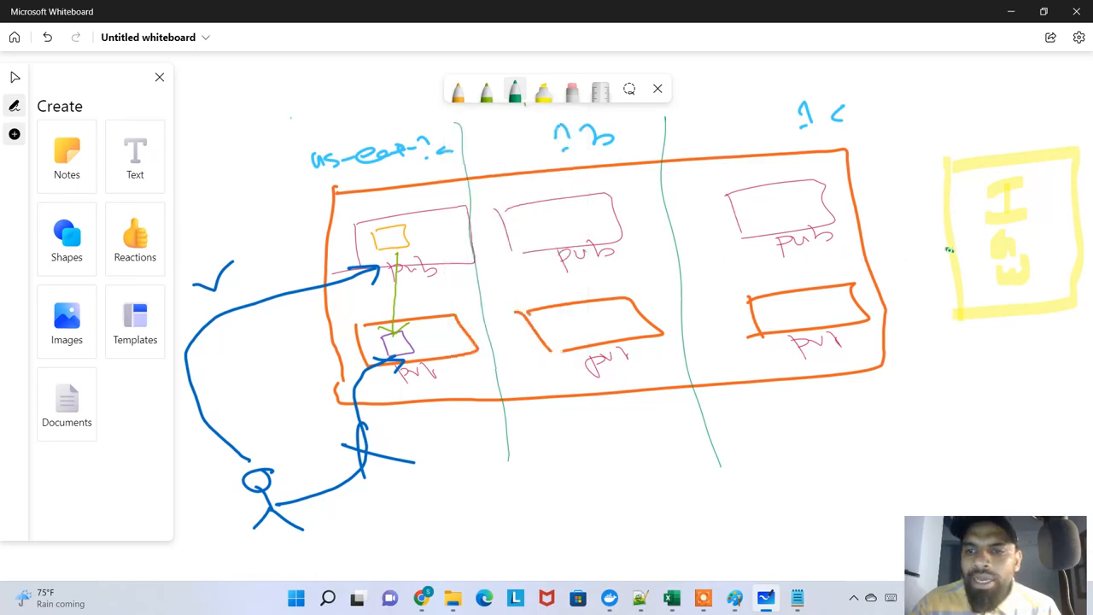
{"action": "mouse_move", "coordinate": [953, 249]}
{"action": "left_mouse_down"}
{"action": "mouse_move", "coordinate": [823, 260]}
{"action": "mouse_move", "coordinate": [799, 240]}
{"action": "mouse_move", "coordinate": [598, 274]}
{"action": "mouse_move", "coordinate": [573, 254]}
{"action": "mouse_move", "coordinate": [457, 293]}
{"action": "mouse_move", "coordinate": [429, 266]}
{"action": "left_mouse_up"}
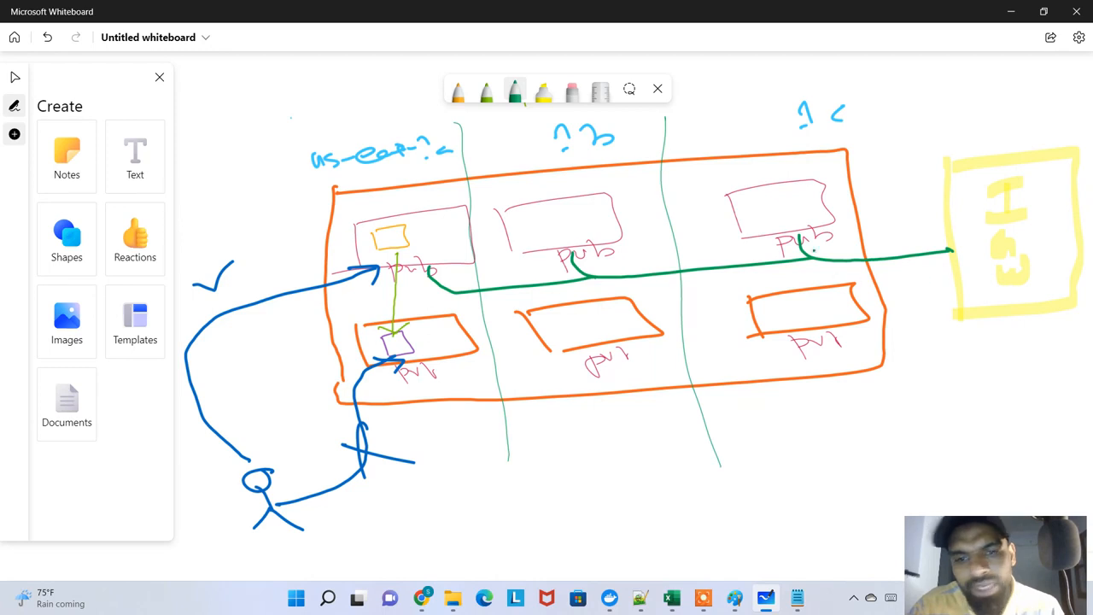
{"action": "left_click_drag", "start_coordinate": [655, 320], "coordinate": [758, 312]}
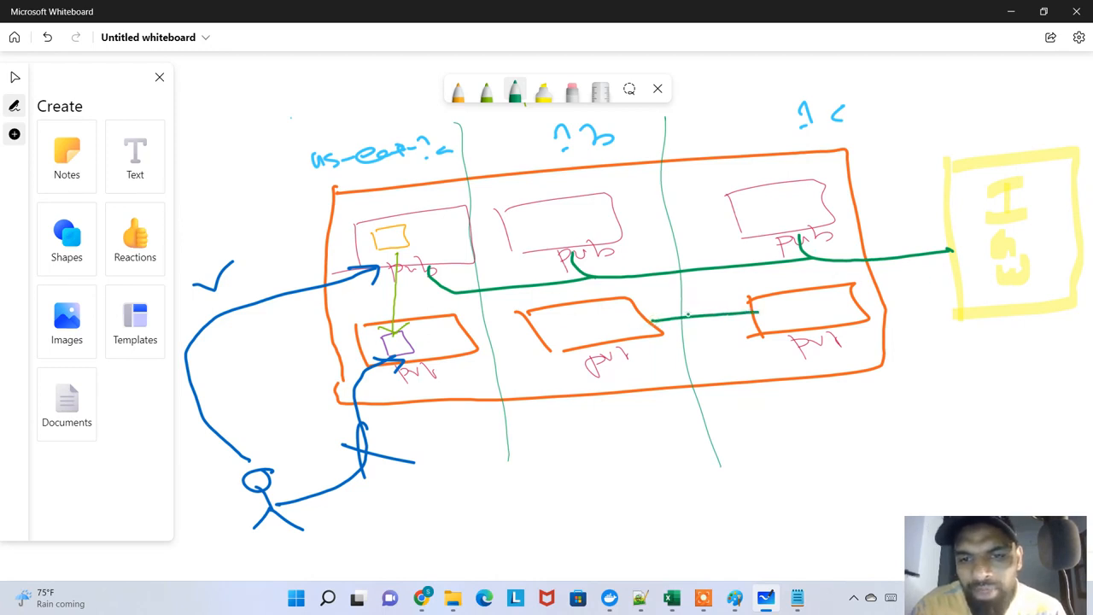
{"action": "left_click_drag", "start_coordinate": [535, 336], "coordinate": [442, 344]}
{"action": "left_click_drag", "start_coordinate": [407, 266], "coordinate": [409, 325]}
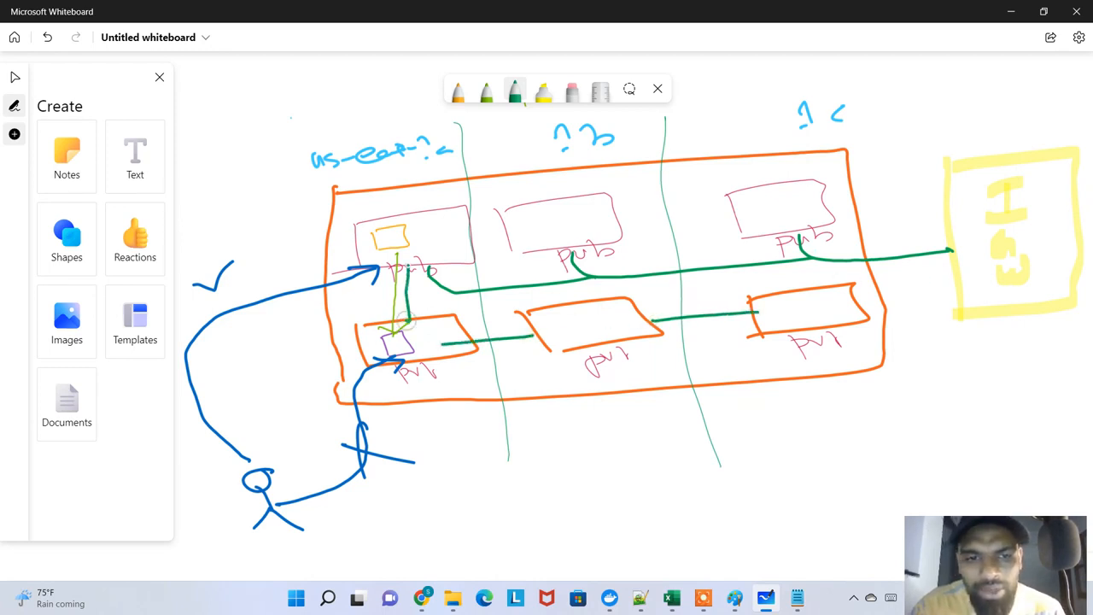
{"action": "left_click_drag", "start_coordinate": [598, 248], "coordinate": [605, 300]}
{"action": "left_click_drag", "start_coordinate": [772, 235], "coordinate": [775, 294]}
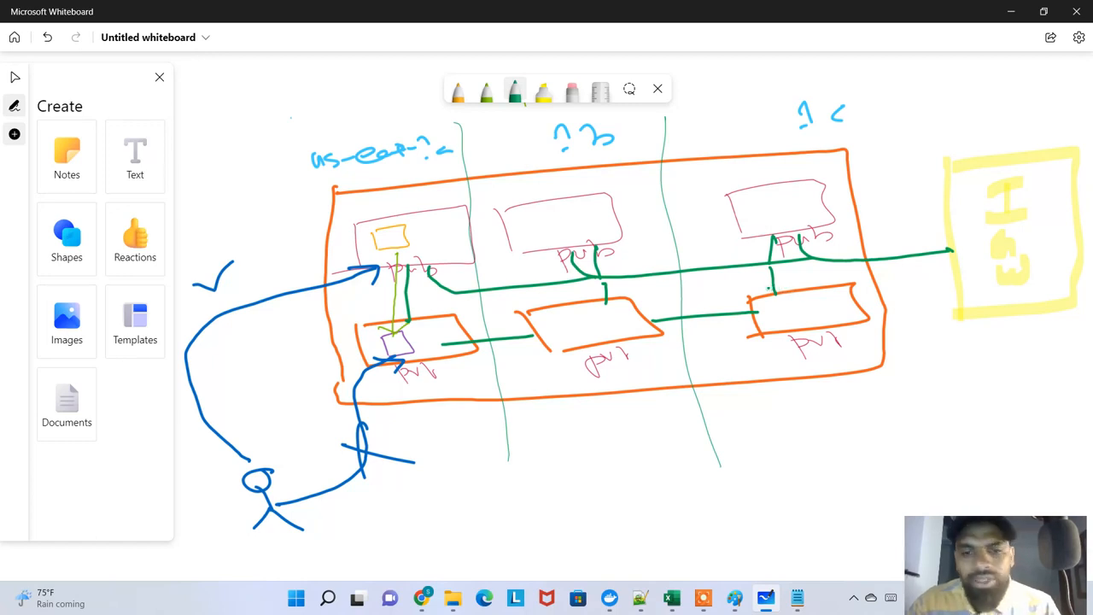
{"action": "key", "text": "ctrl+z"}
{"action": "key", "text": "ctrl+z"}
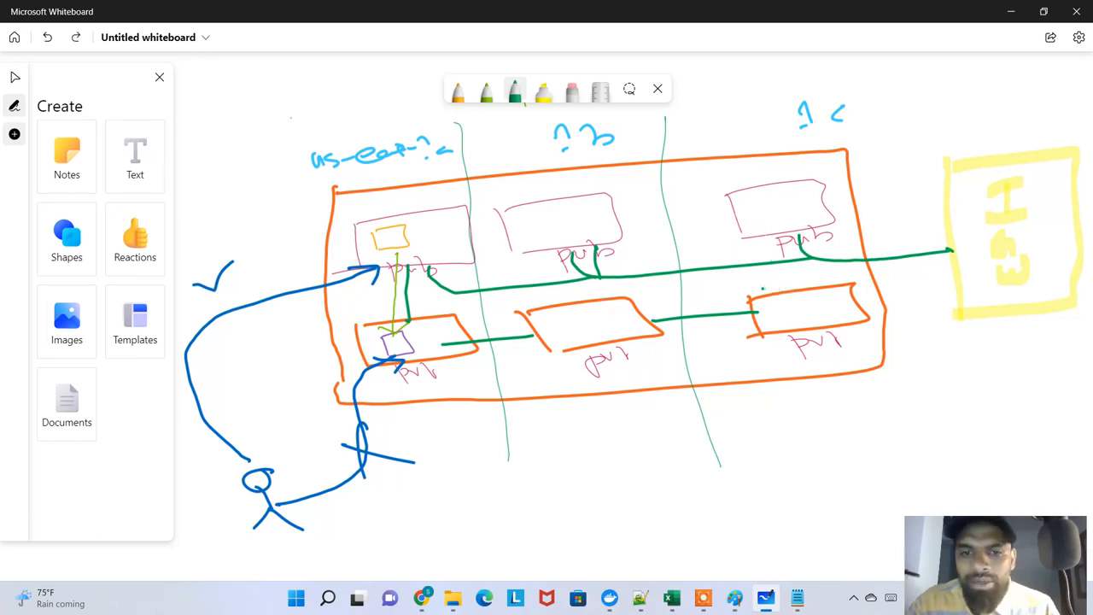
{"action": "key", "text": "ctrl+z"}
{"action": "key", "text": "ctrl+z"}
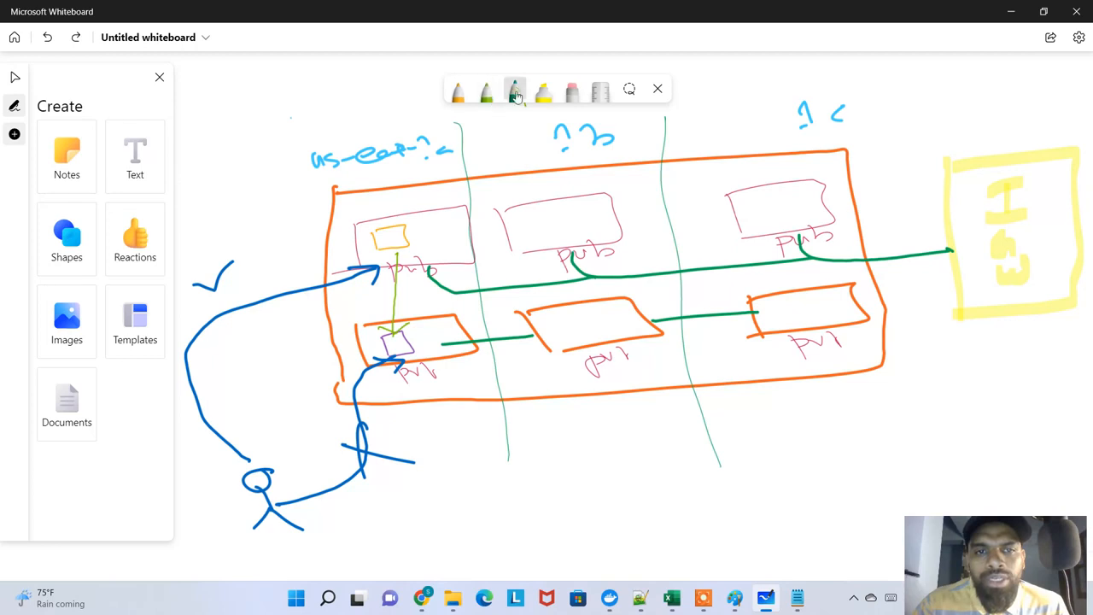
Change the dark green pen to orange and draw a box labelled N inside the first public subnet
{"action": "left_click", "coordinate": [516, 97]}
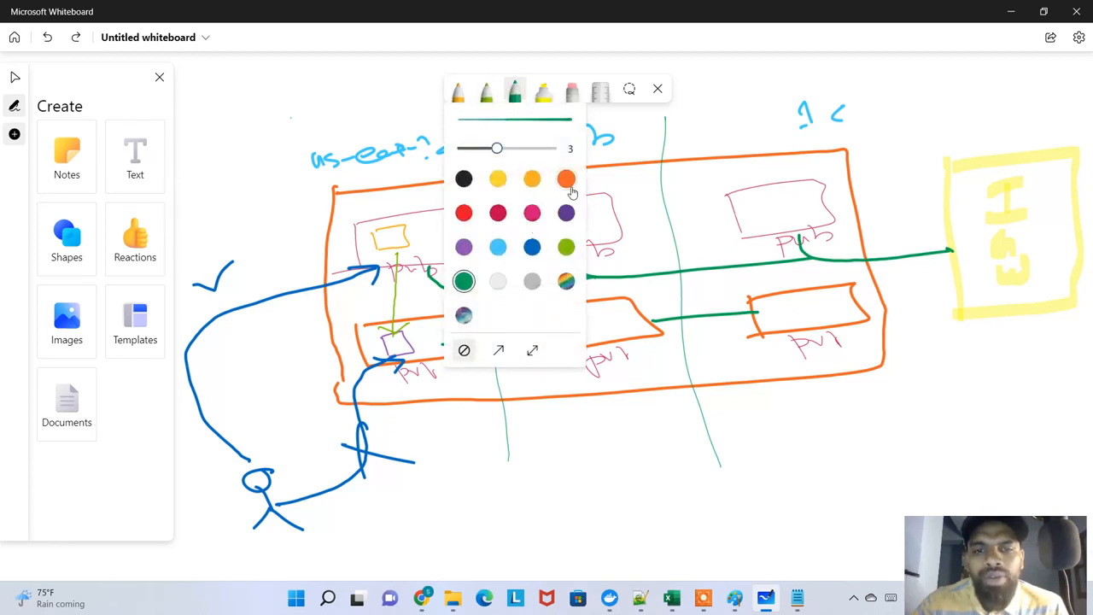
{"action": "left_click", "coordinate": [566, 182]}
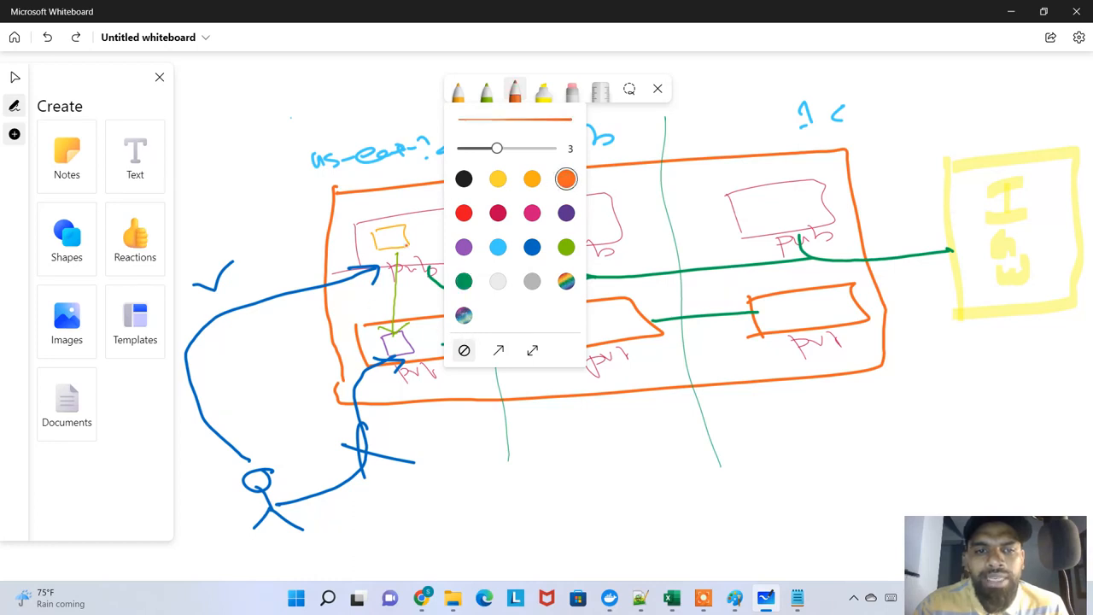
{"action": "mouse_move", "coordinate": [429, 228]}
{"action": "left_mouse_down"}
{"action": "mouse_move", "coordinate": [435, 246]}
{"action": "mouse_move", "coordinate": [475, 222]}
{"action": "mouse_move", "coordinate": [449, 246]}
{"action": "mouse_move", "coordinate": [426, 246]}
{"action": "mouse_move", "coordinate": [465, 225]}
{"action": "left_mouse_up"}
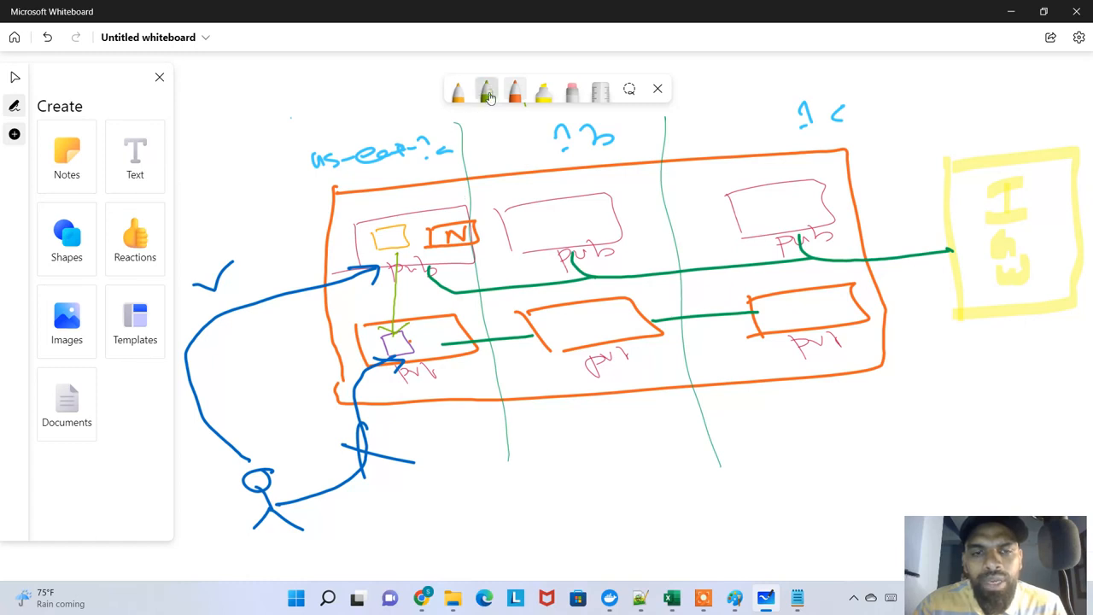
Change the light green pen to light blue and draw a line from the private instance through the N box to the IGW box
{"action": "left_click", "coordinate": [486, 92]}
{"action": "left_click", "coordinate": [487, 92]}
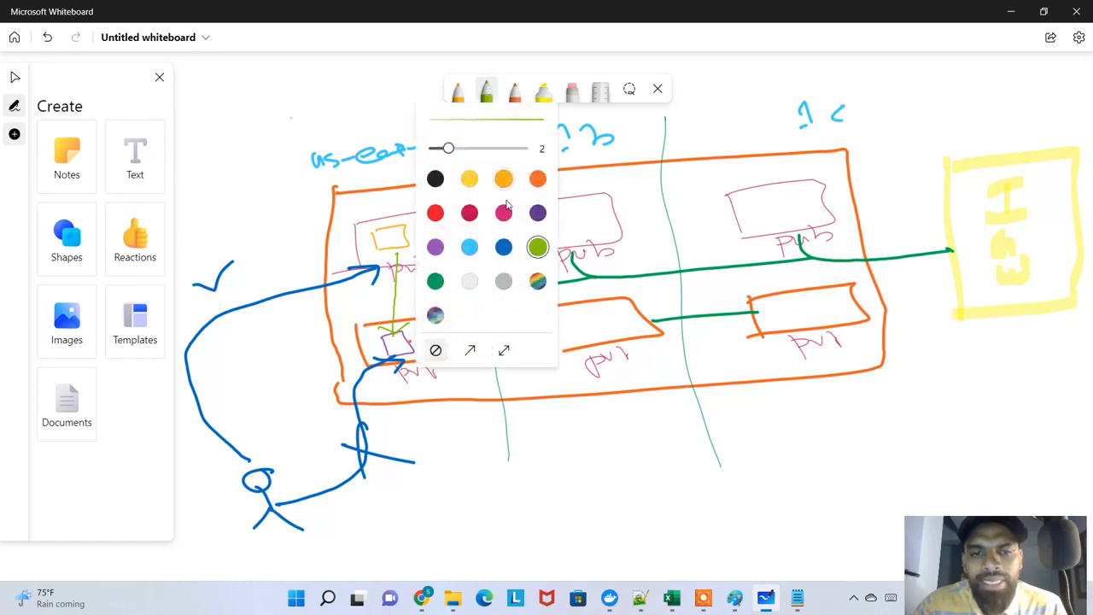
{"action": "left_click", "coordinate": [469, 247]}
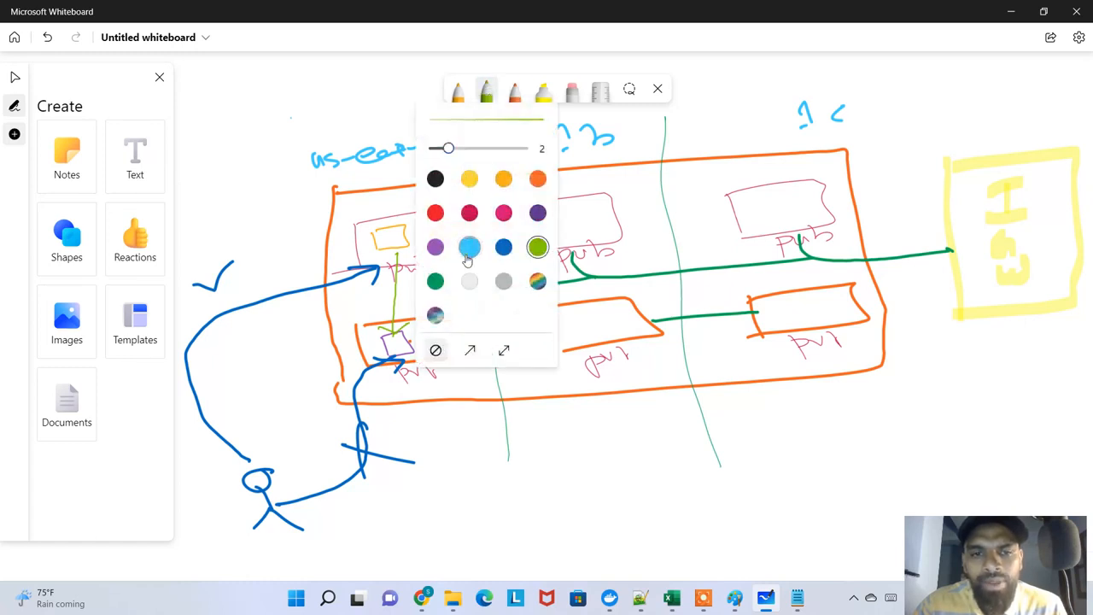
{"action": "left_click", "coordinate": [438, 530]}
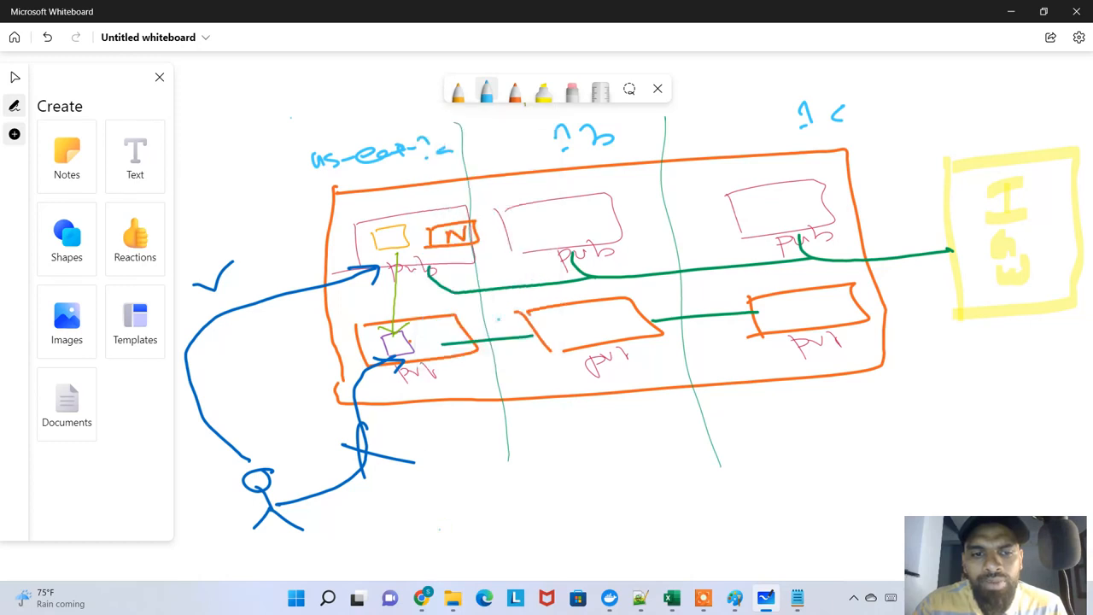
{"action": "mouse_move", "coordinate": [410, 332]}
{"action": "left_mouse_down"}
{"action": "mouse_move", "coordinate": [437, 304]}
{"action": "mouse_move", "coordinate": [485, 200]}
{"action": "mouse_move", "coordinate": [567, 160]}
{"action": "mouse_move", "coordinate": [760, 145]}
{"action": "mouse_move", "coordinate": [932, 160]}
{"action": "mouse_move", "coordinate": [993, 187]}
{"action": "left_mouse_up"}
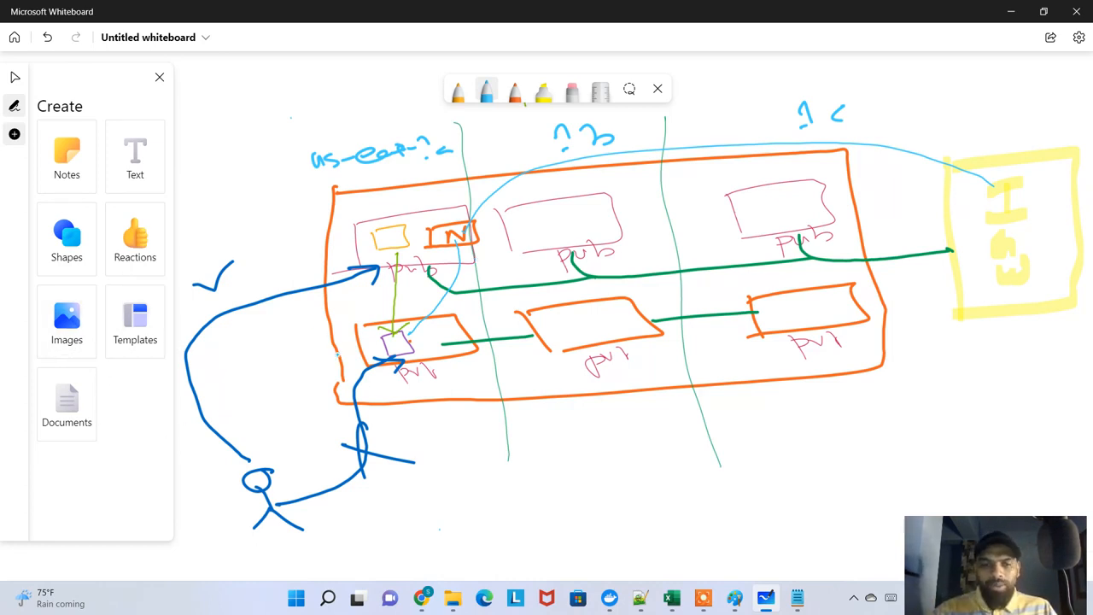
Draw a light blue box labelled R.T below the VPC, circle the first private subnet and connect it to the box with an arrow
{"action": "mouse_move", "coordinate": [554, 502]}
{"action": "left_mouse_down"}
{"action": "mouse_move", "coordinate": [551, 432]}
{"action": "mouse_move", "coordinate": [664, 418]}
{"action": "mouse_move", "coordinate": [715, 491]}
{"action": "mouse_move", "coordinate": [567, 507]}
{"action": "left_mouse_up"}
{"action": "mouse_move", "coordinate": [575, 449]}
{"action": "left_mouse_down"}
{"action": "mouse_move", "coordinate": [589, 432]}
{"action": "mouse_move", "coordinate": [636, 442]}
{"action": "left_mouse_up"}
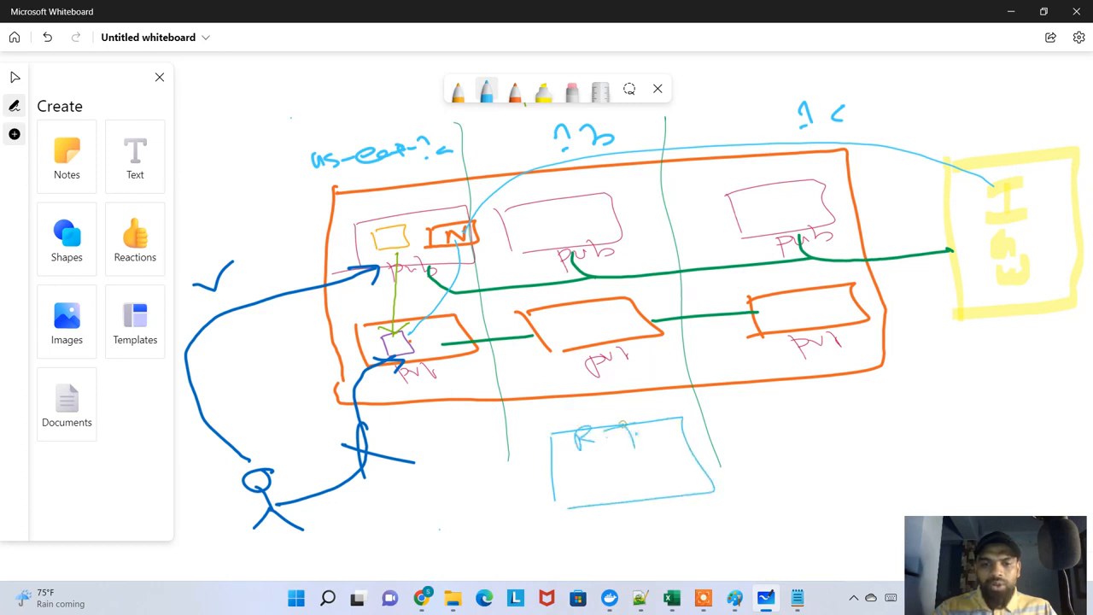
{"action": "mouse_move", "coordinate": [432, 342]}
{"action": "left_mouse_down"}
{"action": "mouse_move", "coordinate": [380, 323]}
{"action": "mouse_move", "coordinate": [479, 398]}
{"action": "mouse_move", "coordinate": [414, 337]}
{"action": "left_mouse_up"}
{"action": "mouse_move", "coordinate": [475, 398]}
{"action": "left_mouse_down"}
{"action": "mouse_move", "coordinate": [557, 433]}
{"action": "mouse_move", "coordinate": [567, 485]}
{"action": "mouse_move", "coordinate": [589, 471]}
{"action": "left_mouse_up"}
Write the route 0.0.0.0 with target NAT in the R.T box and circle both entries
{"action": "left_click", "coordinate": [576, 478]}
{"action": "left_click", "coordinate": [598, 478]}
{"action": "left_click_drag", "start_coordinate": [603, 471], "coordinate": [680, 481]}
{"action": "left_click", "coordinate": [617, 478]}
{"action": "mouse_move", "coordinate": [679, 468]}
{"action": "left_mouse_down"}
{"action": "mouse_move", "coordinate": [705, 468]}
{"action": "mouse_move", "coordinate": [711, 480]}
{"action": "left_mouse_up"}
{"action": "left_click_drag", "start_coordinate": [700, 475], "coordinate": [727, 482]}
{"action": "left_click_drag", "start_coordinate": [680, 459], "coordinate": [727, 465]}
{"action": "mouse_move", "coordinate": [635, 461]}
{"action": "left_mouse_down"}
{"action": "mouse_move", "coordinate": [589, 503]}
{"action": "mouse_move", "coordinate": [654, 475]}
{"action": "left_mouse_up"}
{"action": "left_click_drag", "start_coordinate": [622, 469], "coordinate": [628, 478]}
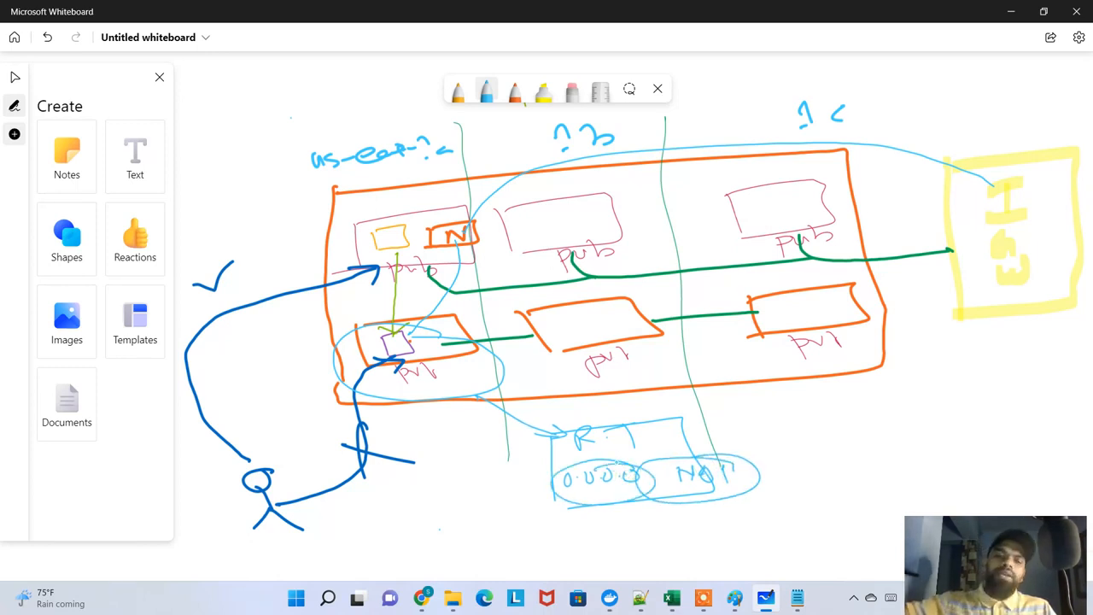